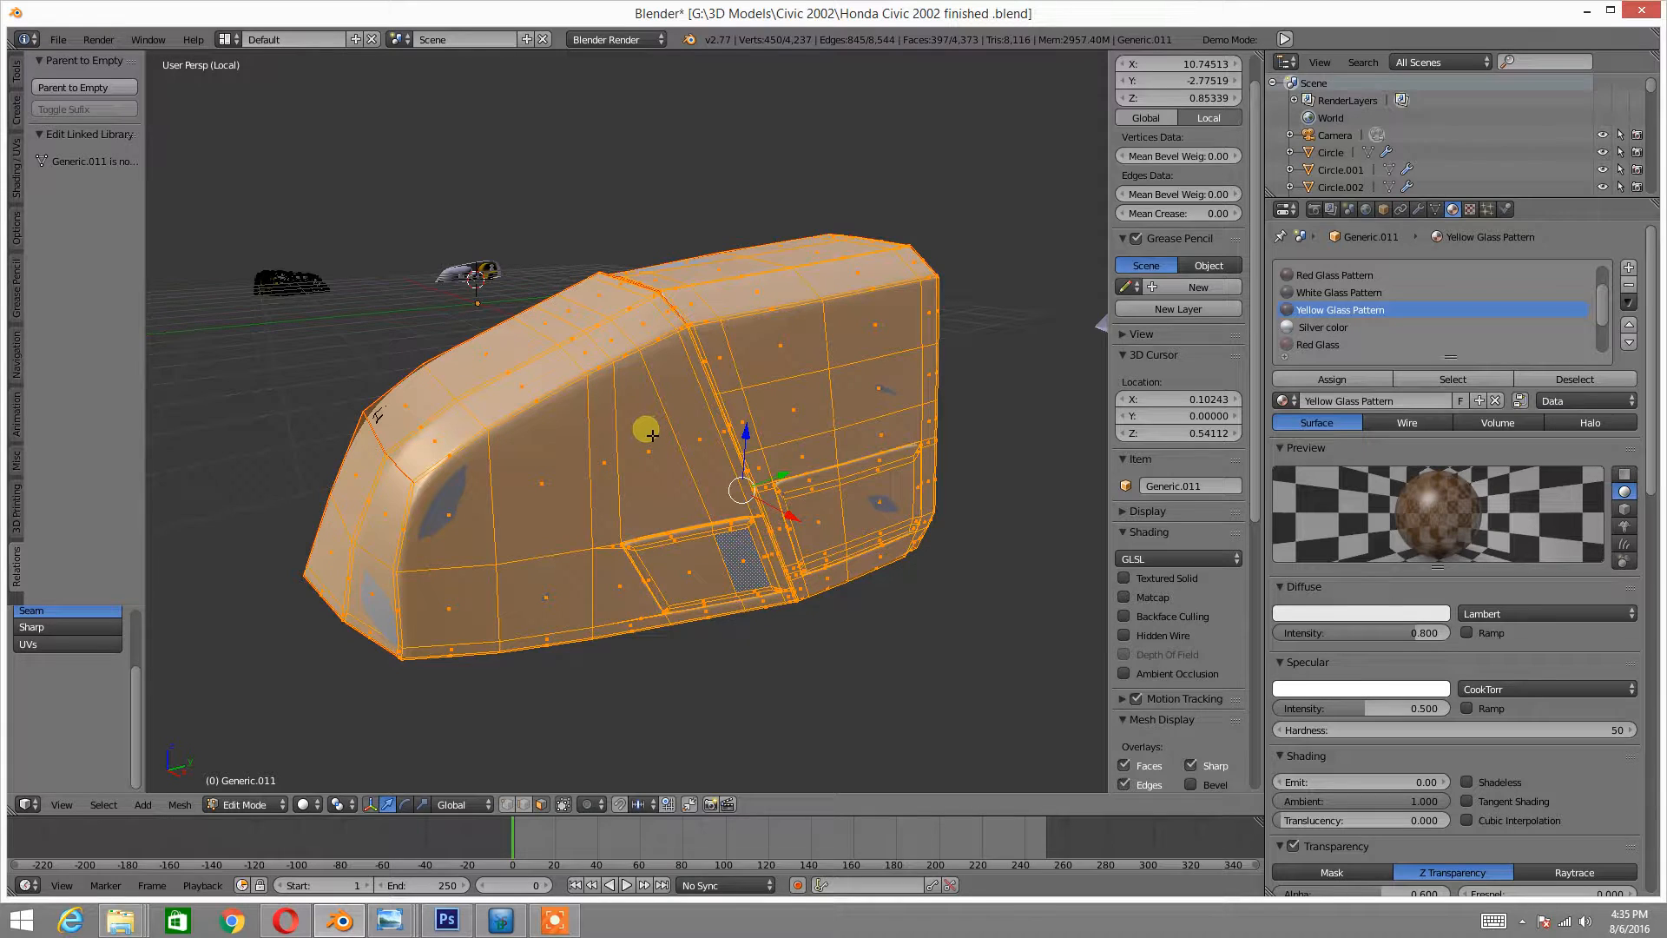
- Separate the selected light faces from the car mesh into their own object
key("p")
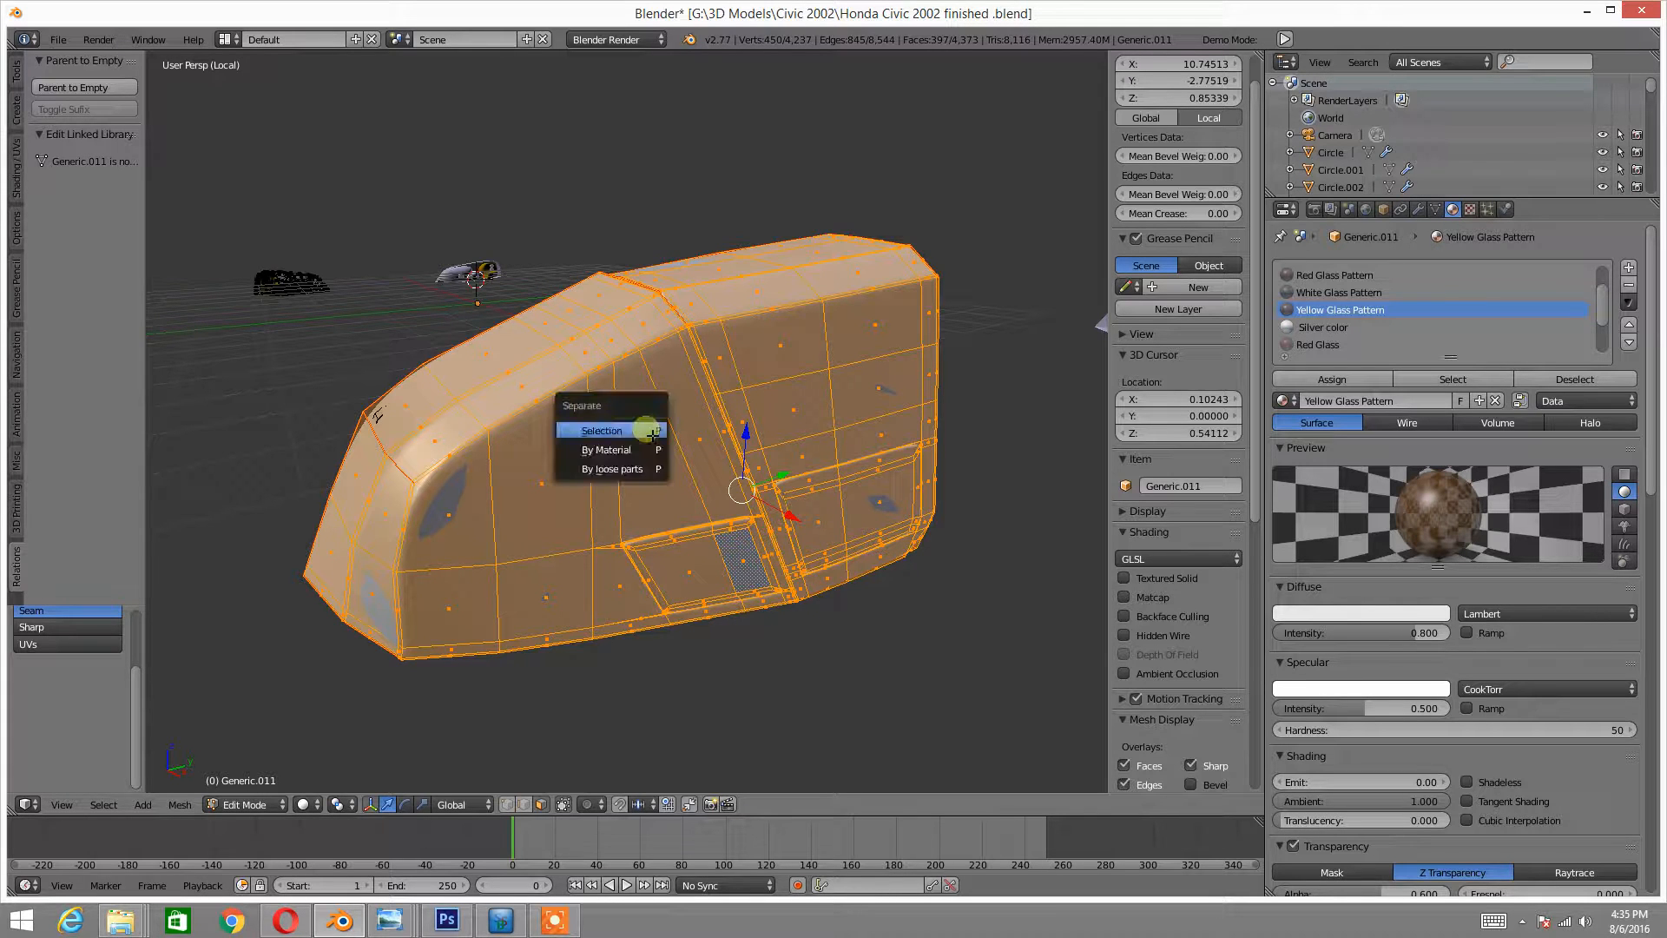
left_click(649, 426)
scroll(662, 387, "down", 5)
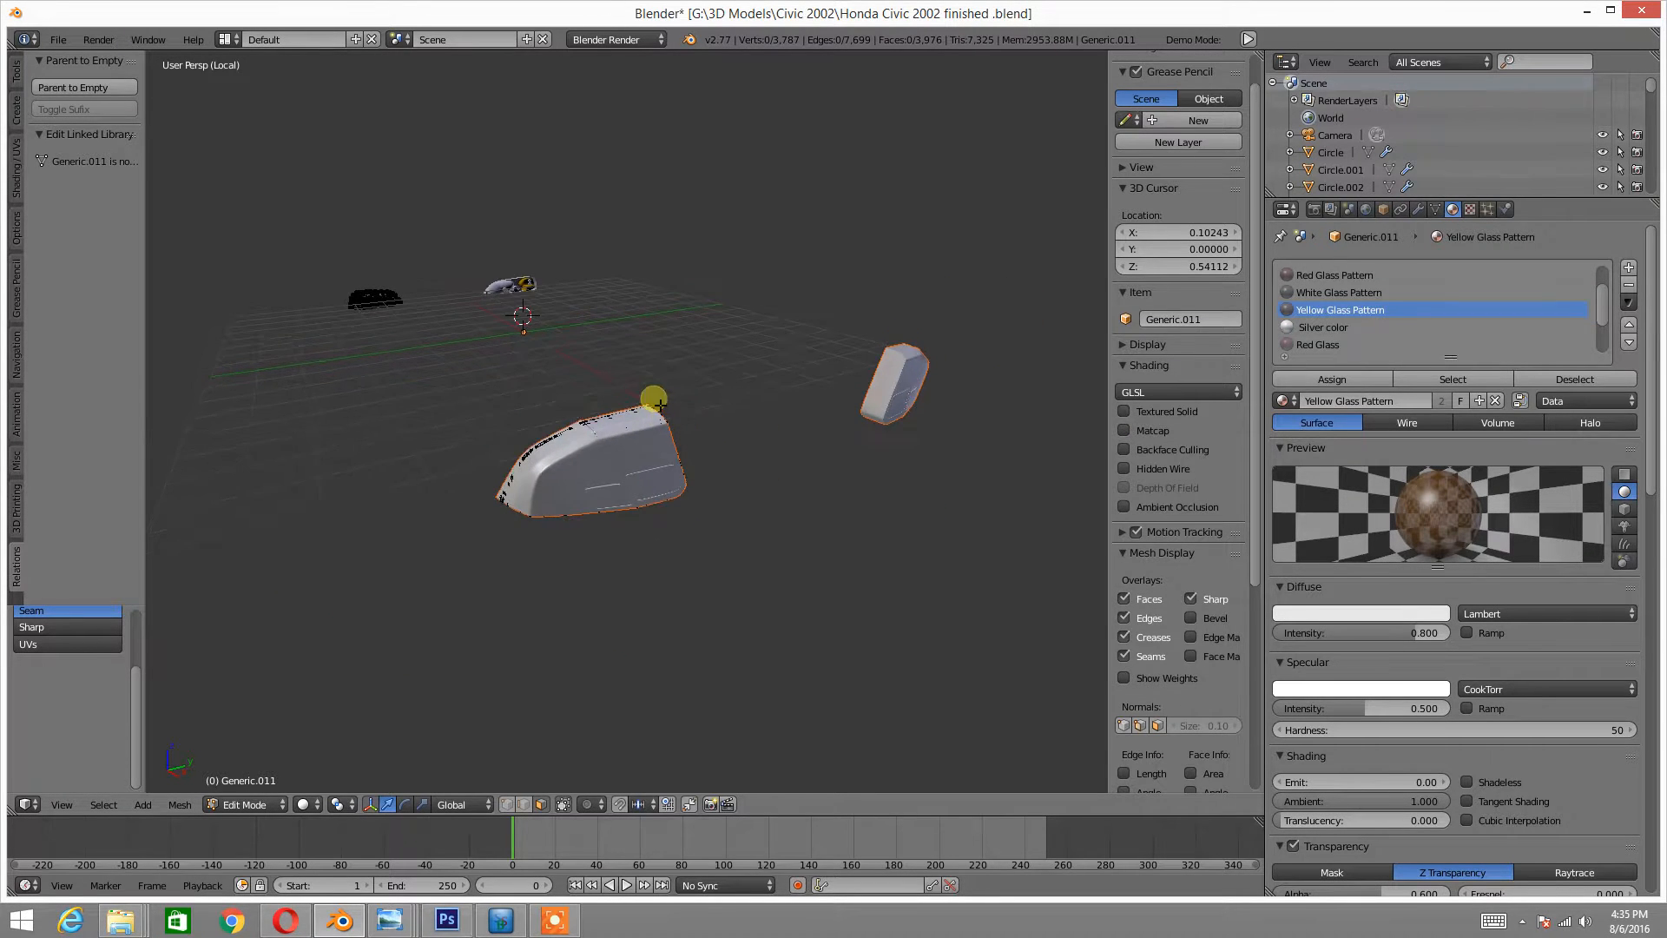
scroll(665, 398, "up", 6)
key("a")
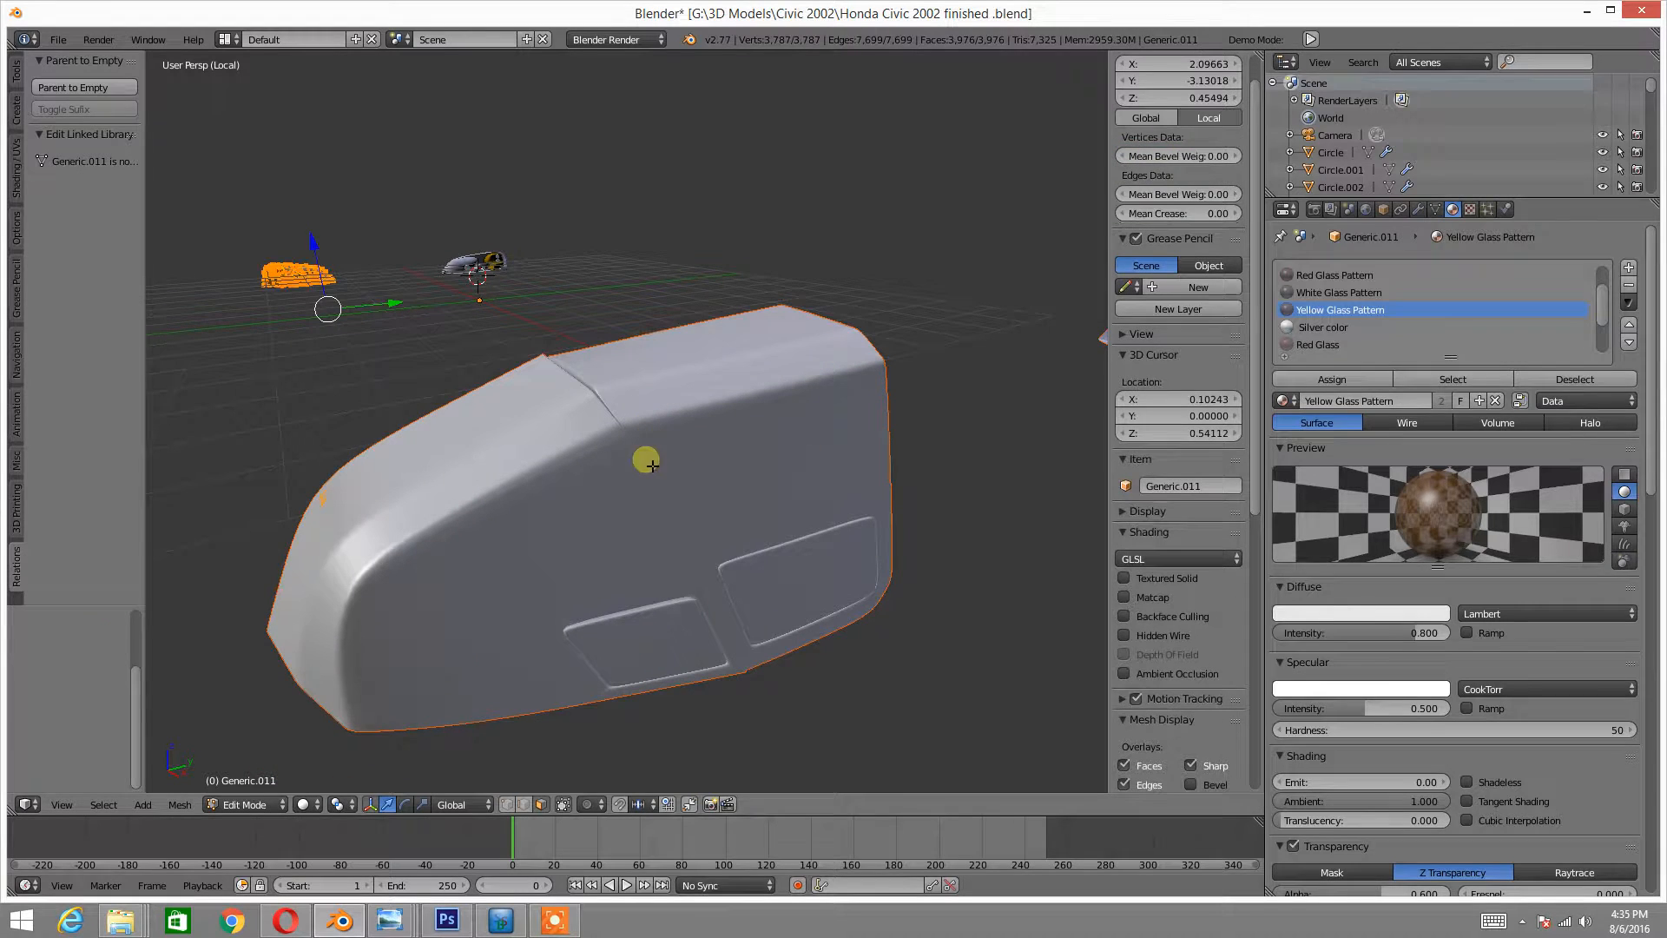
- Take the remaining car mesh out of Edit Mode and return to Object Mode
right_click(612, 489)
mouse_move(558, 517)
middle_mouse_down()
mouse_move(558, 495)
mouse_move(558, 517)
middle_mouse_up()
key("Tab")
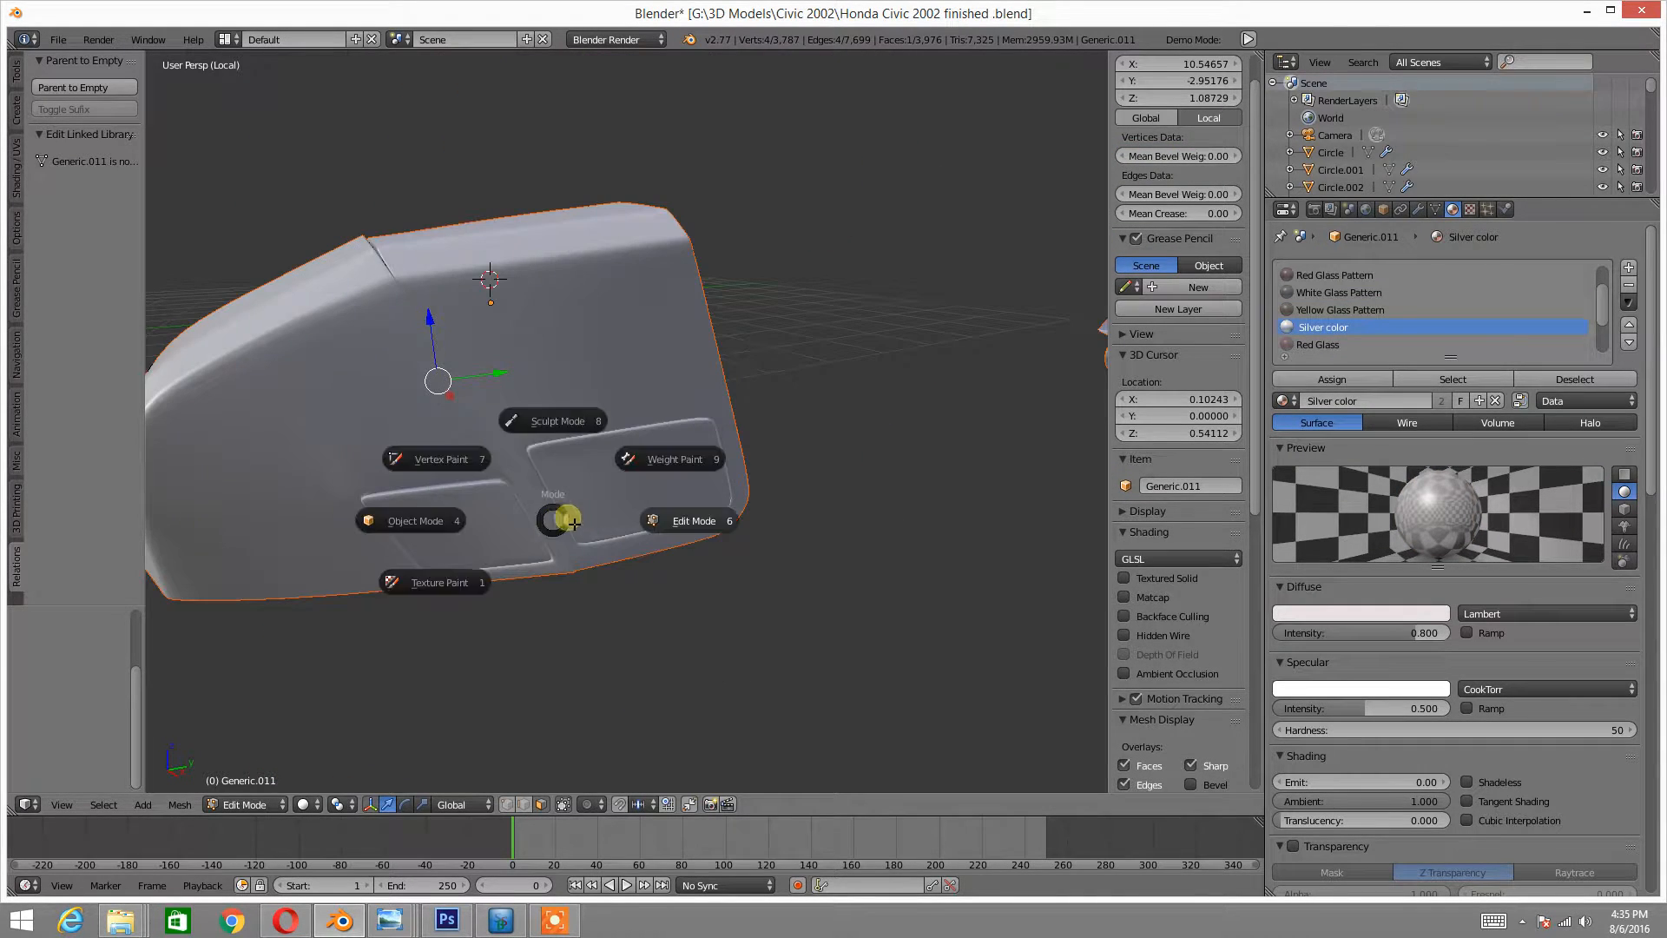
left_click(662, 521)
key("Tab")
left_click(521, 532)
key("Tab")
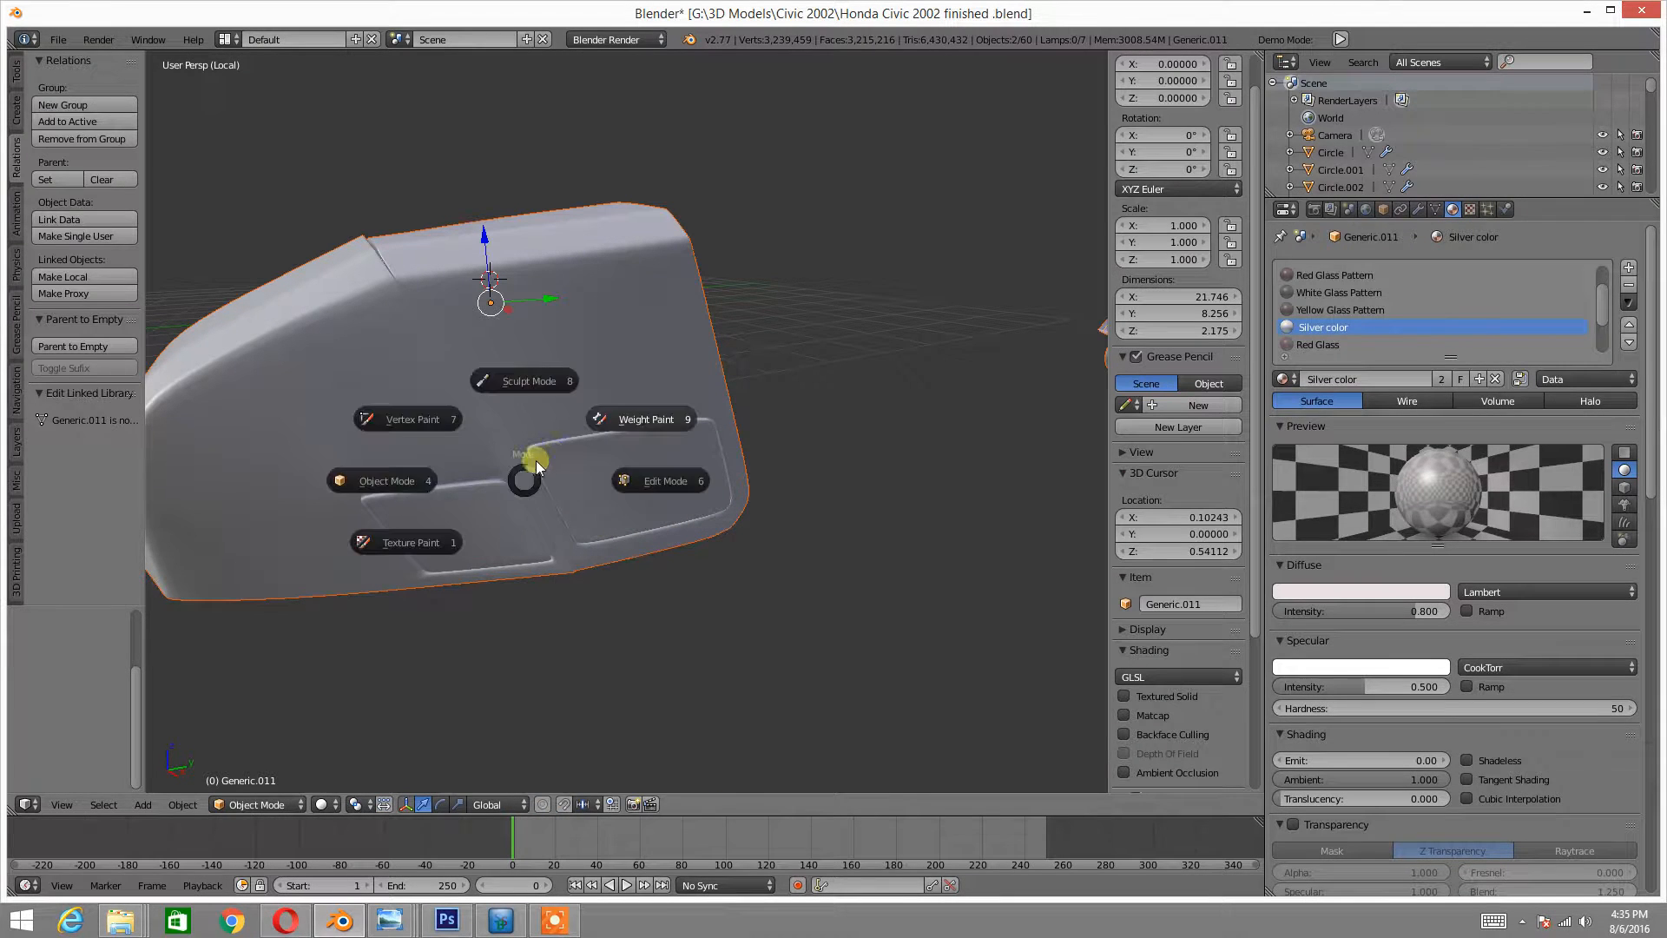
left_click(538, 451)
key("Tab")
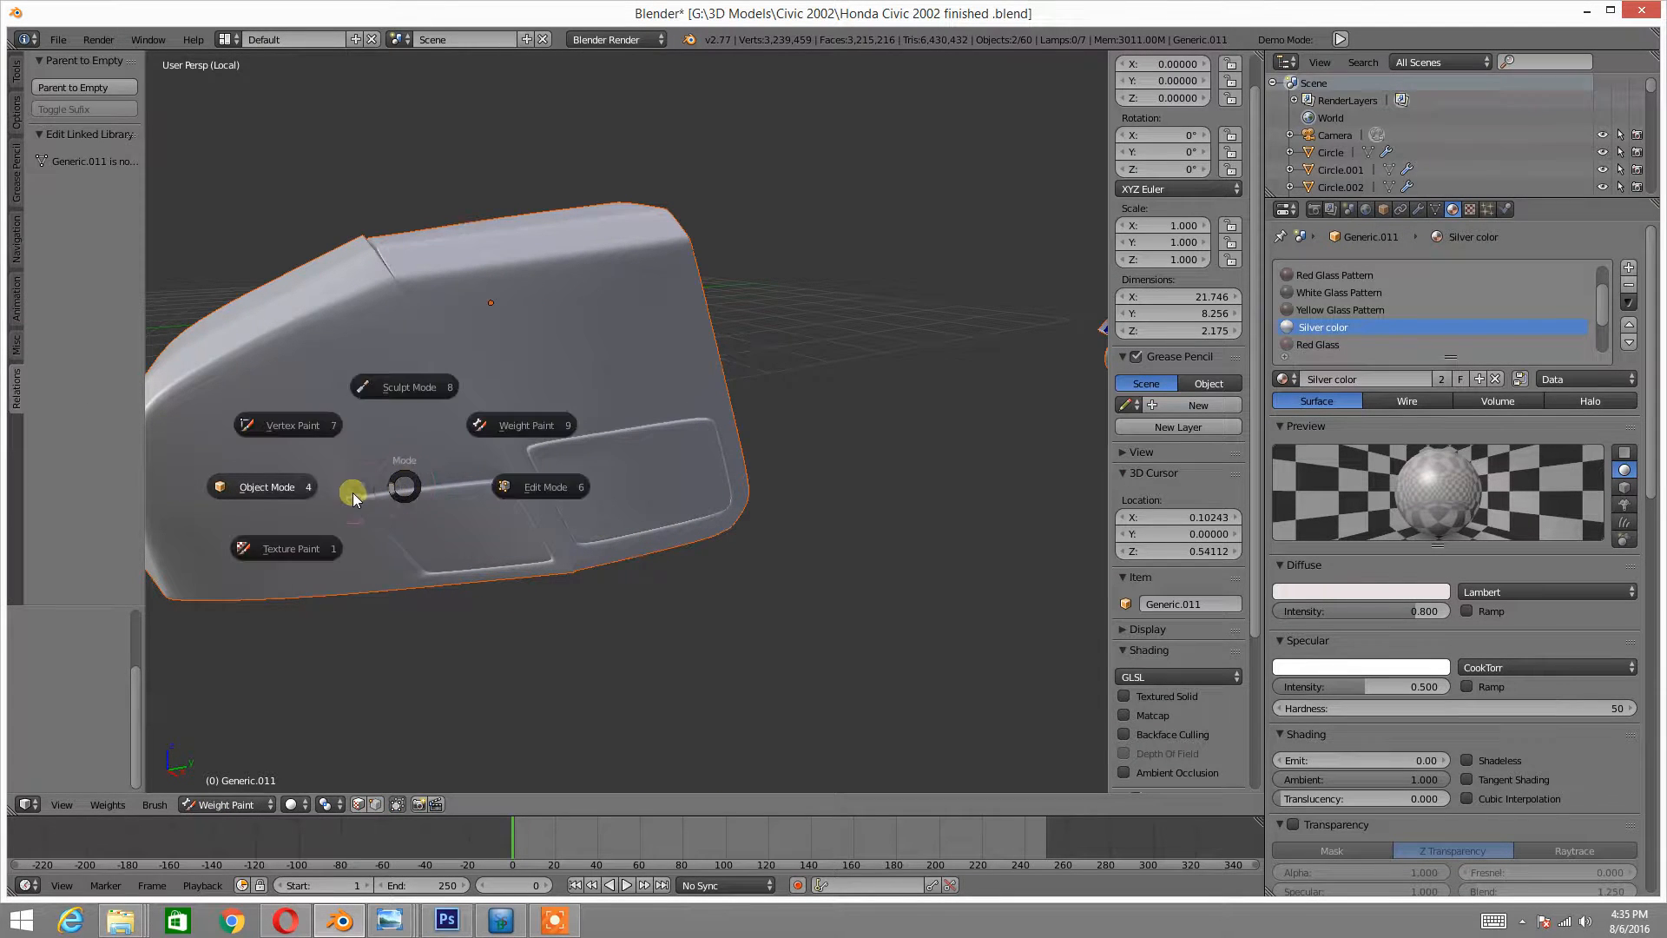
left_click(299, 485)
- Select the separated light object and enter Edit Mode on it
right_click(473, 404)
key("Tab")
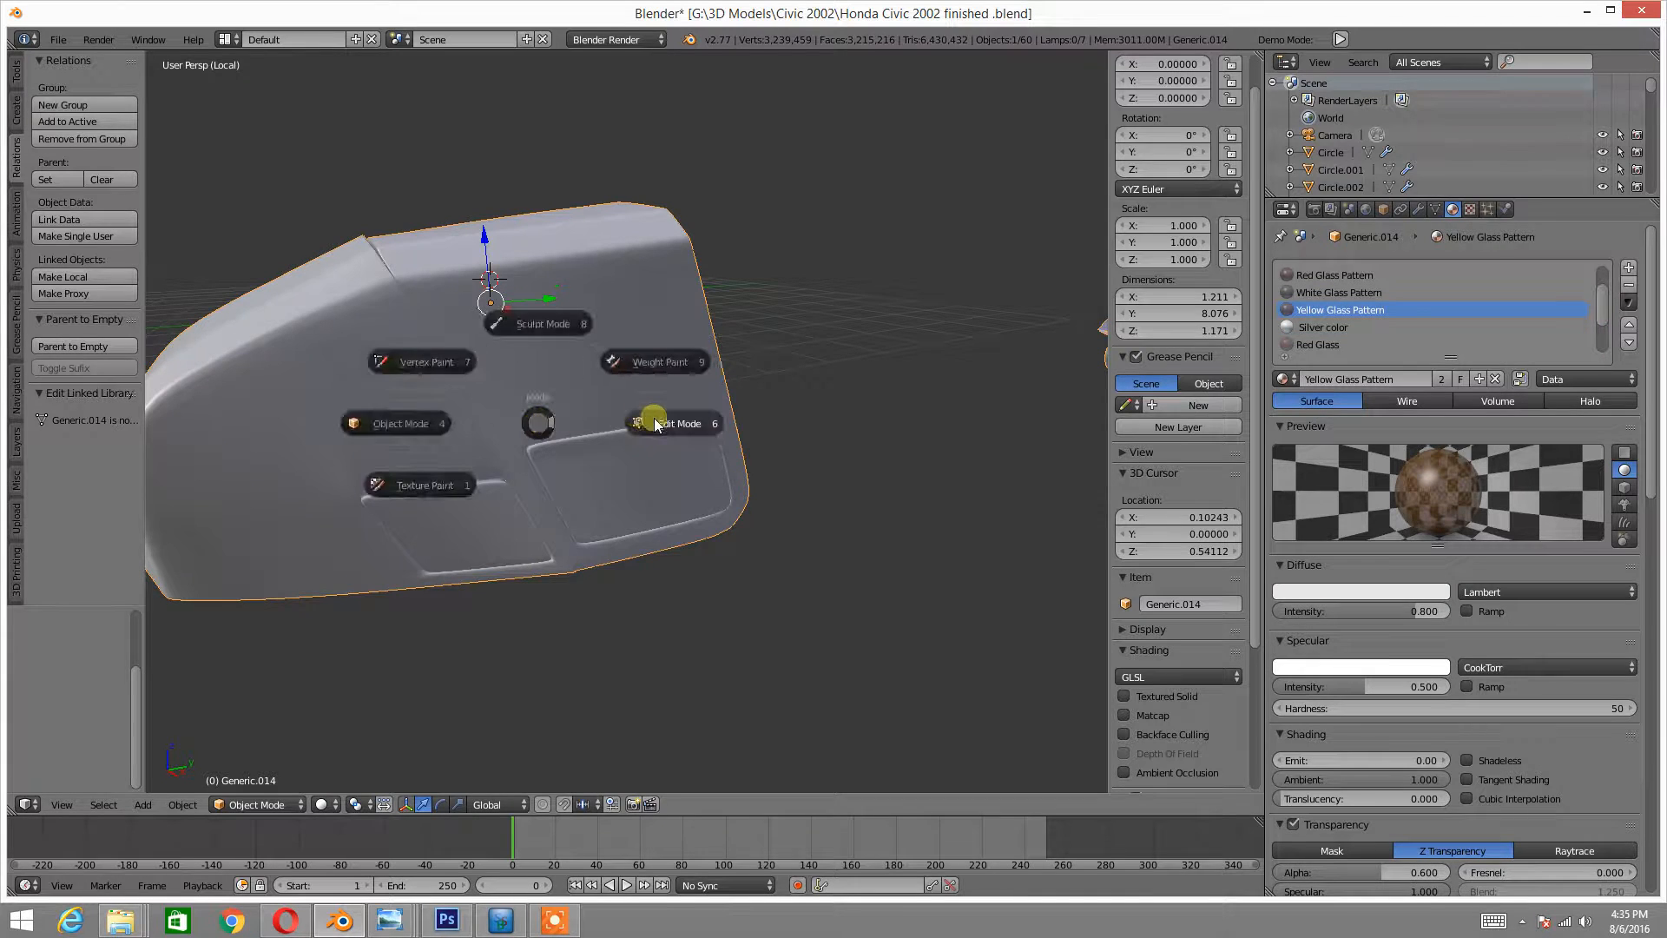
left_click(664, 424)
- Select all linked geometry of the light: the front section, both inset panels and the rear section
middle_click_drag(517, 449, 538, 416)
right_click(538, 417)
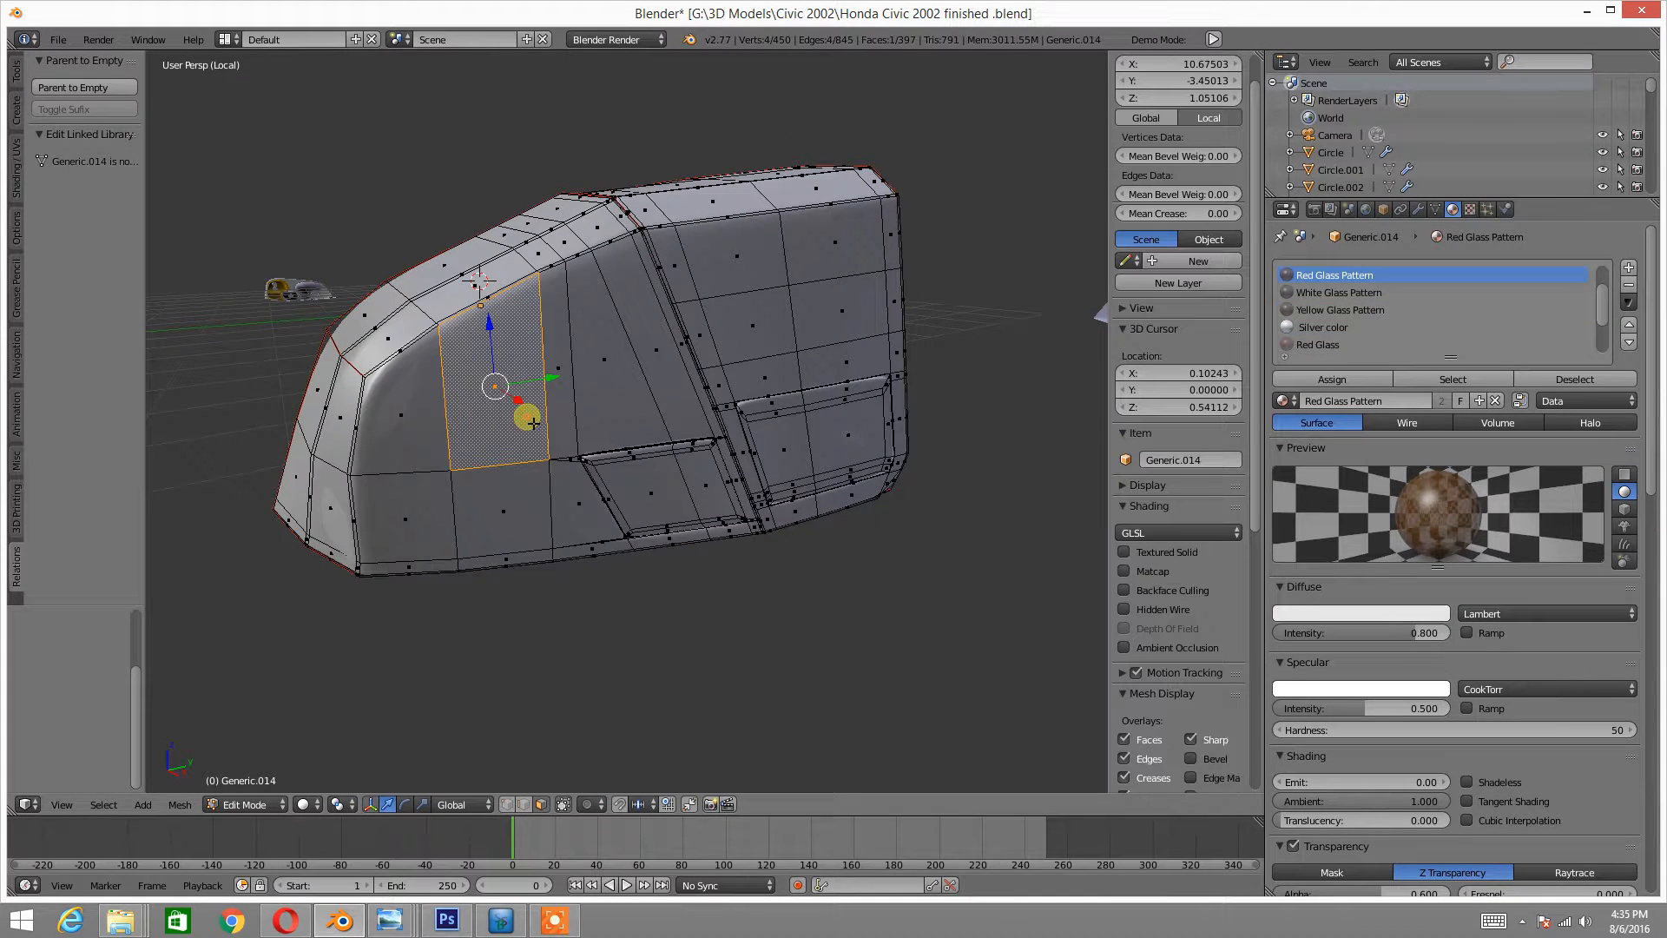
right_click(669, 481, "shift")
right_click(799, 469, "shift")
key("ctrl+l")
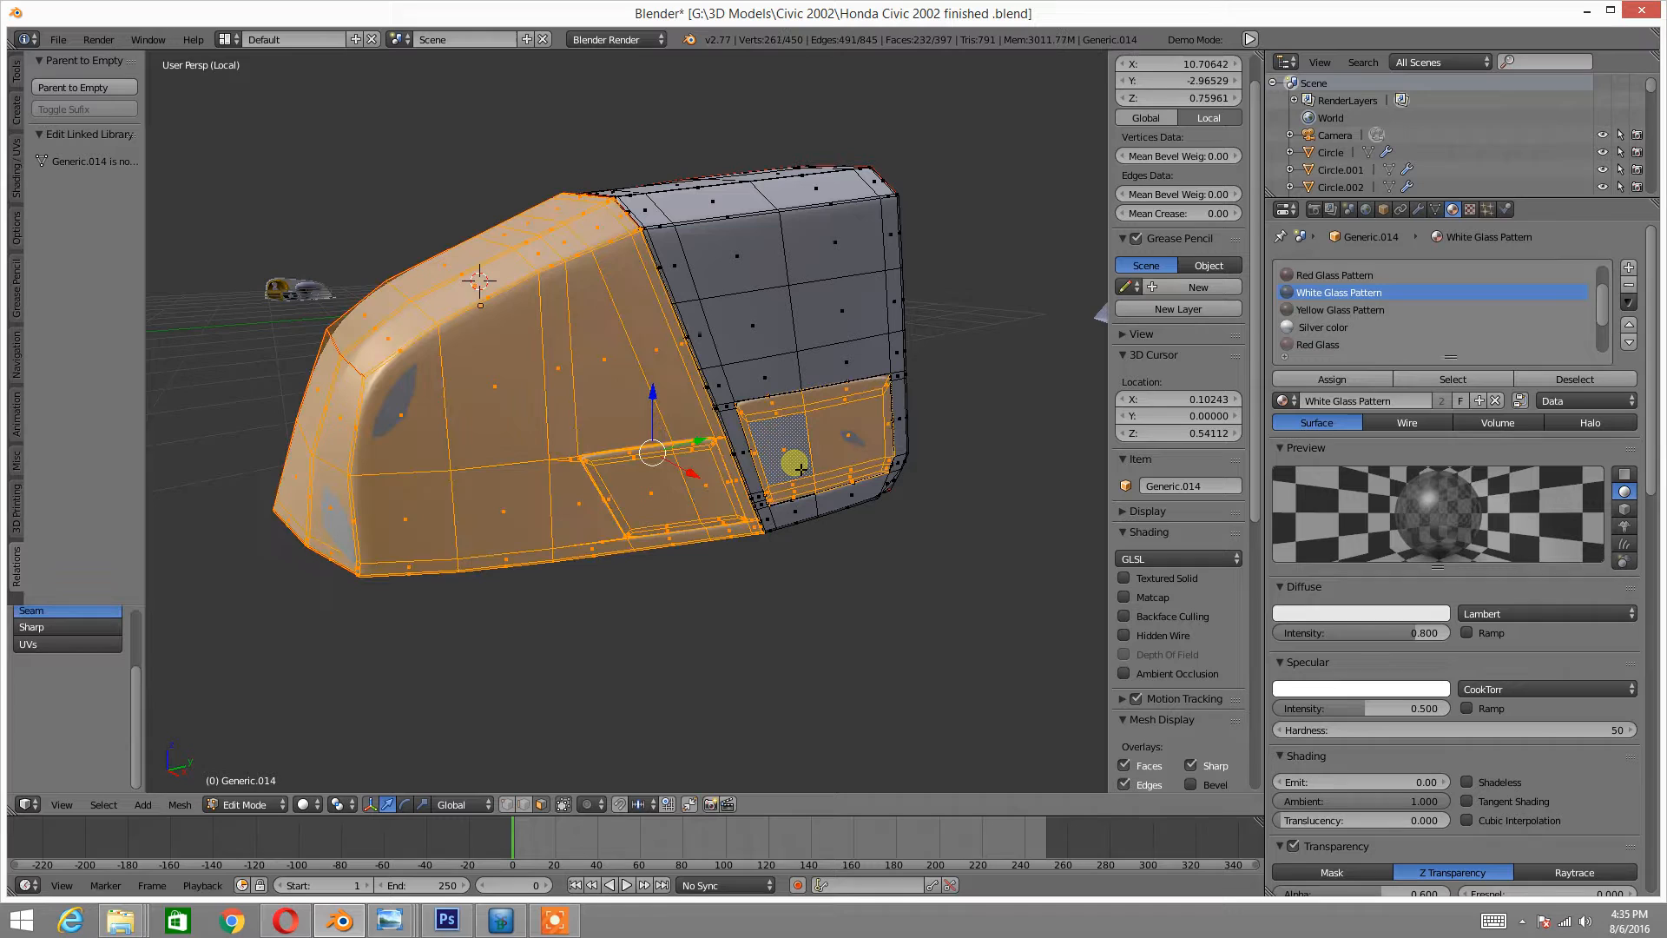
right_click(727, 352, "shift")
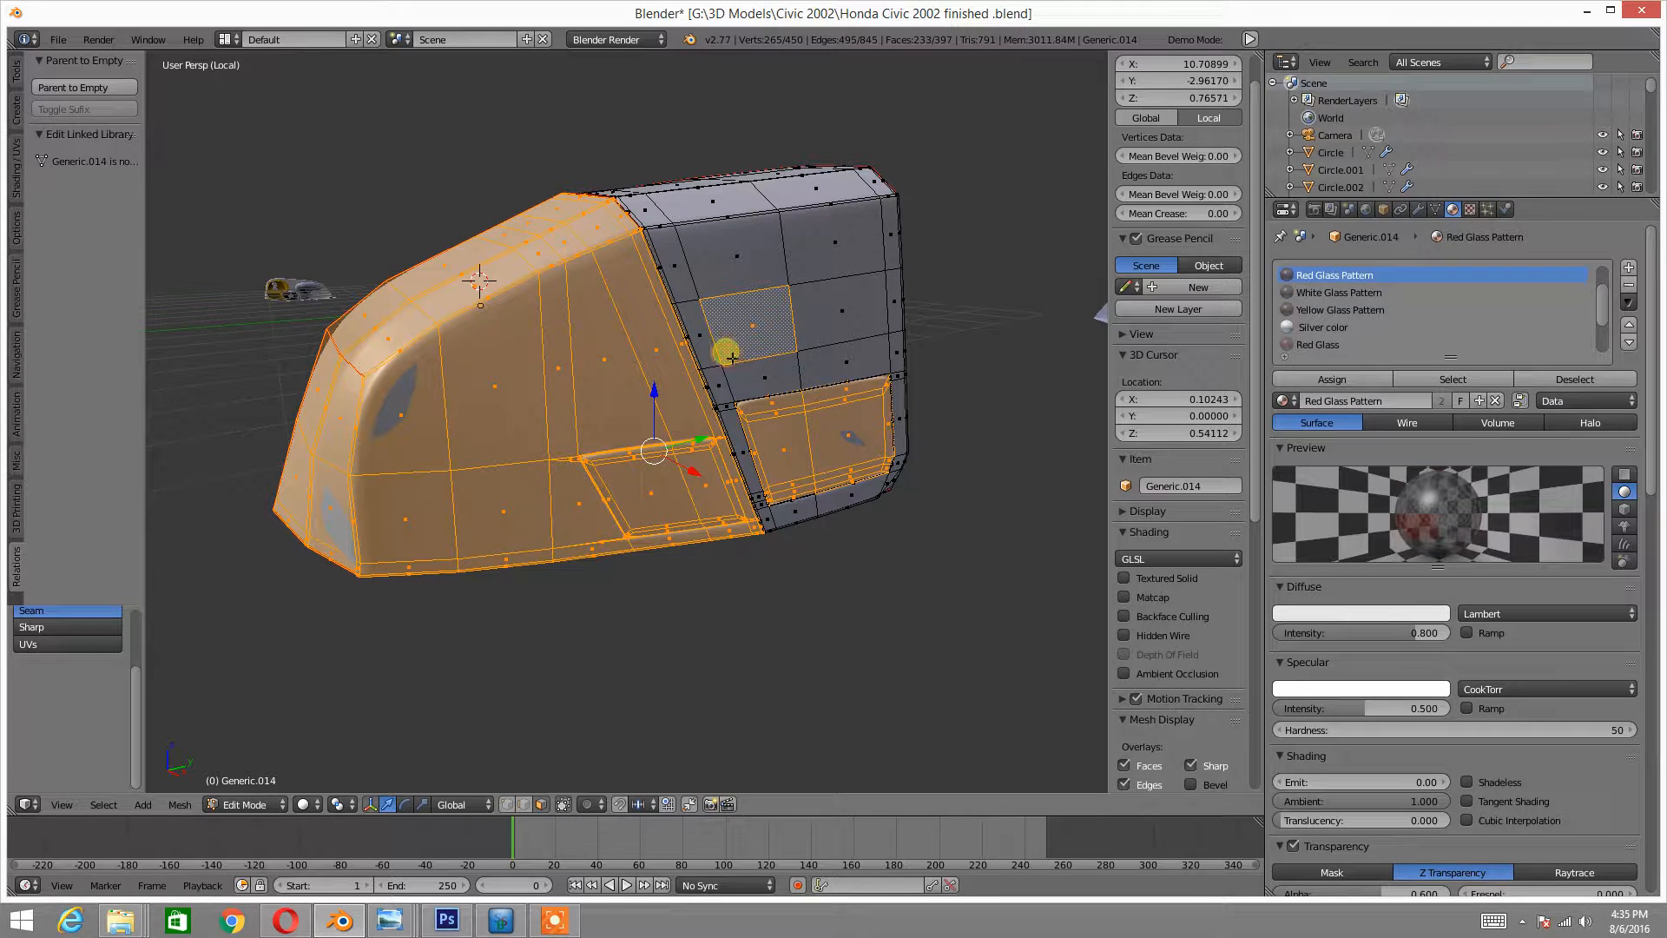
key("ctrl+l")
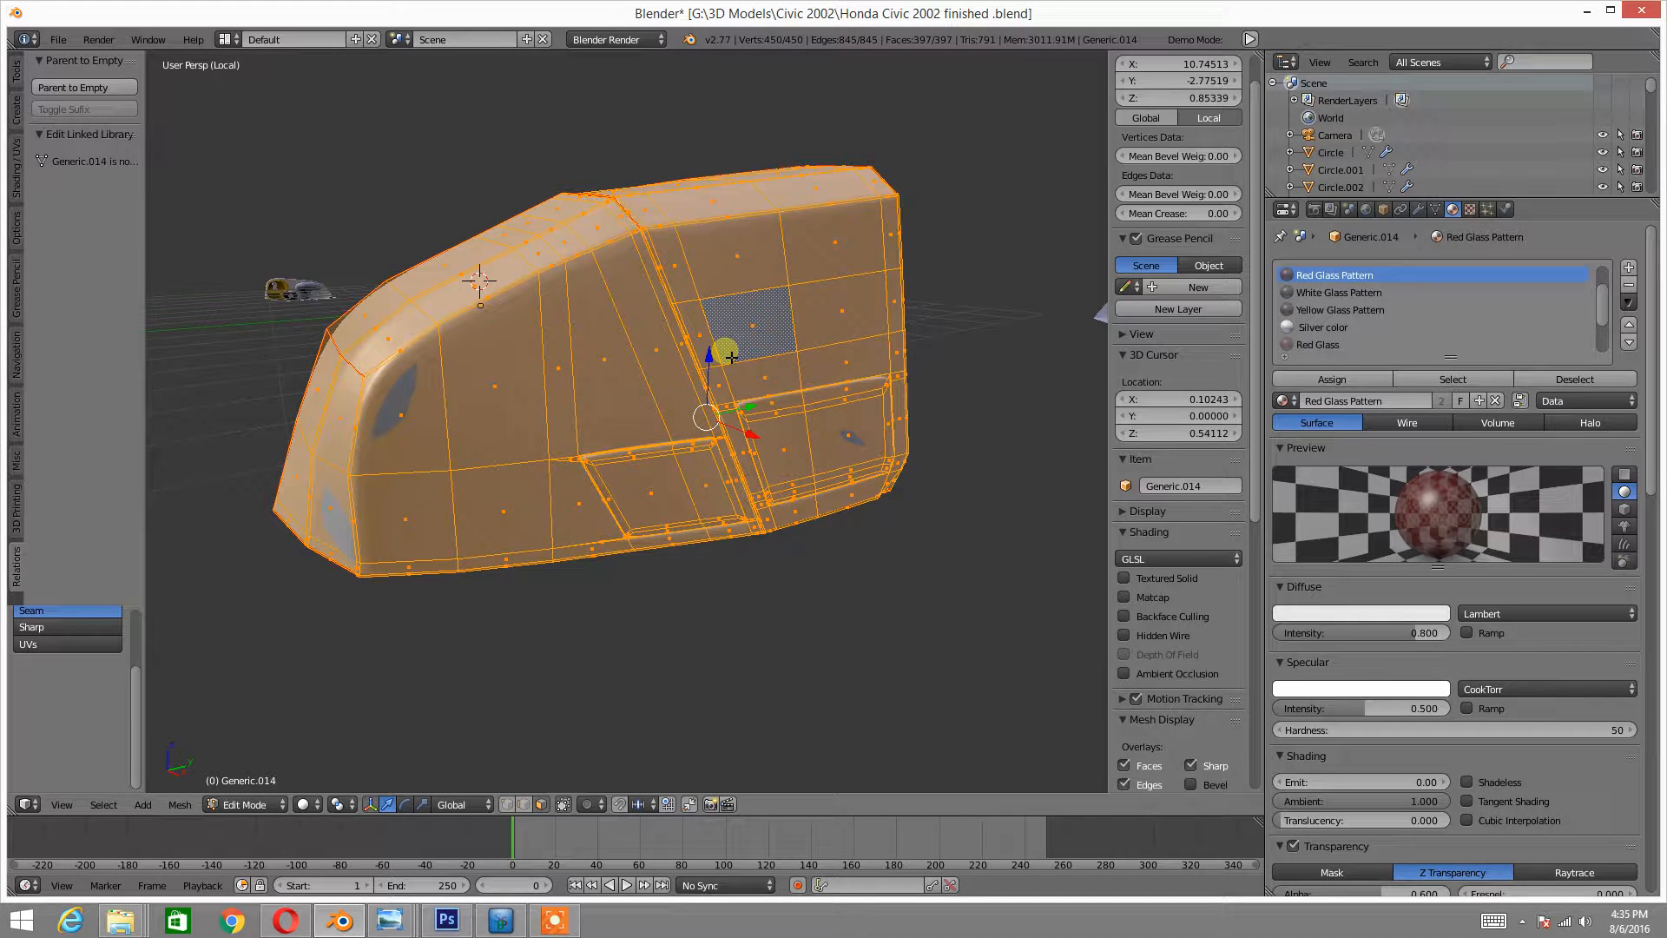
scroll(728, 351, "up", 5)
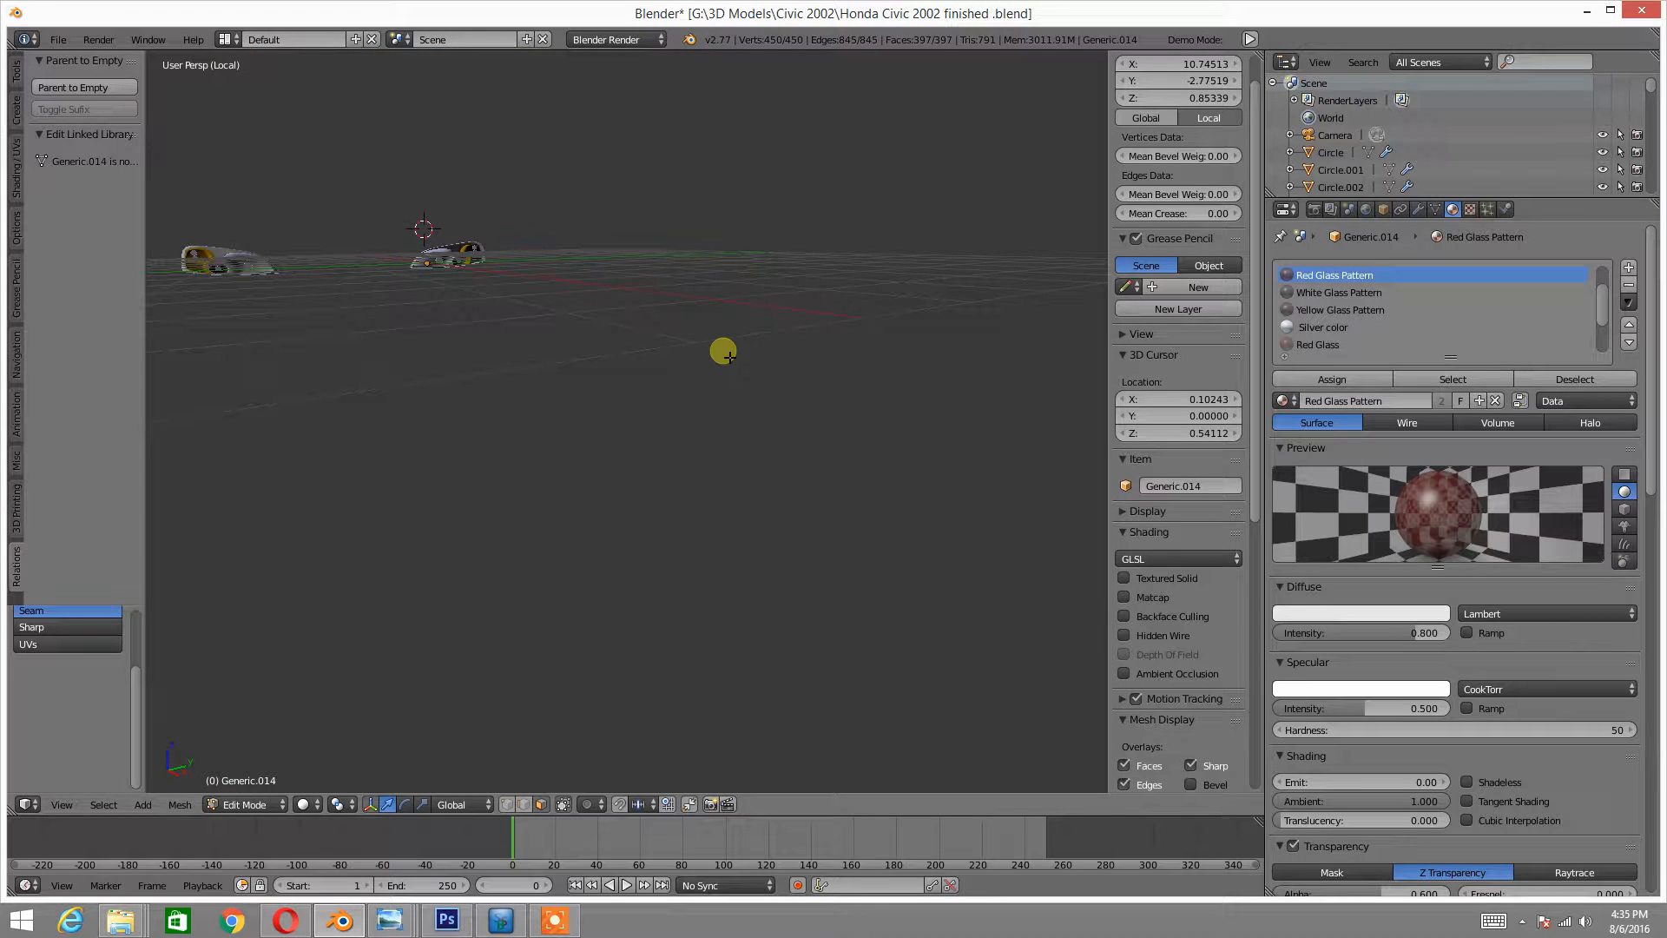
key("KP_Decimal")
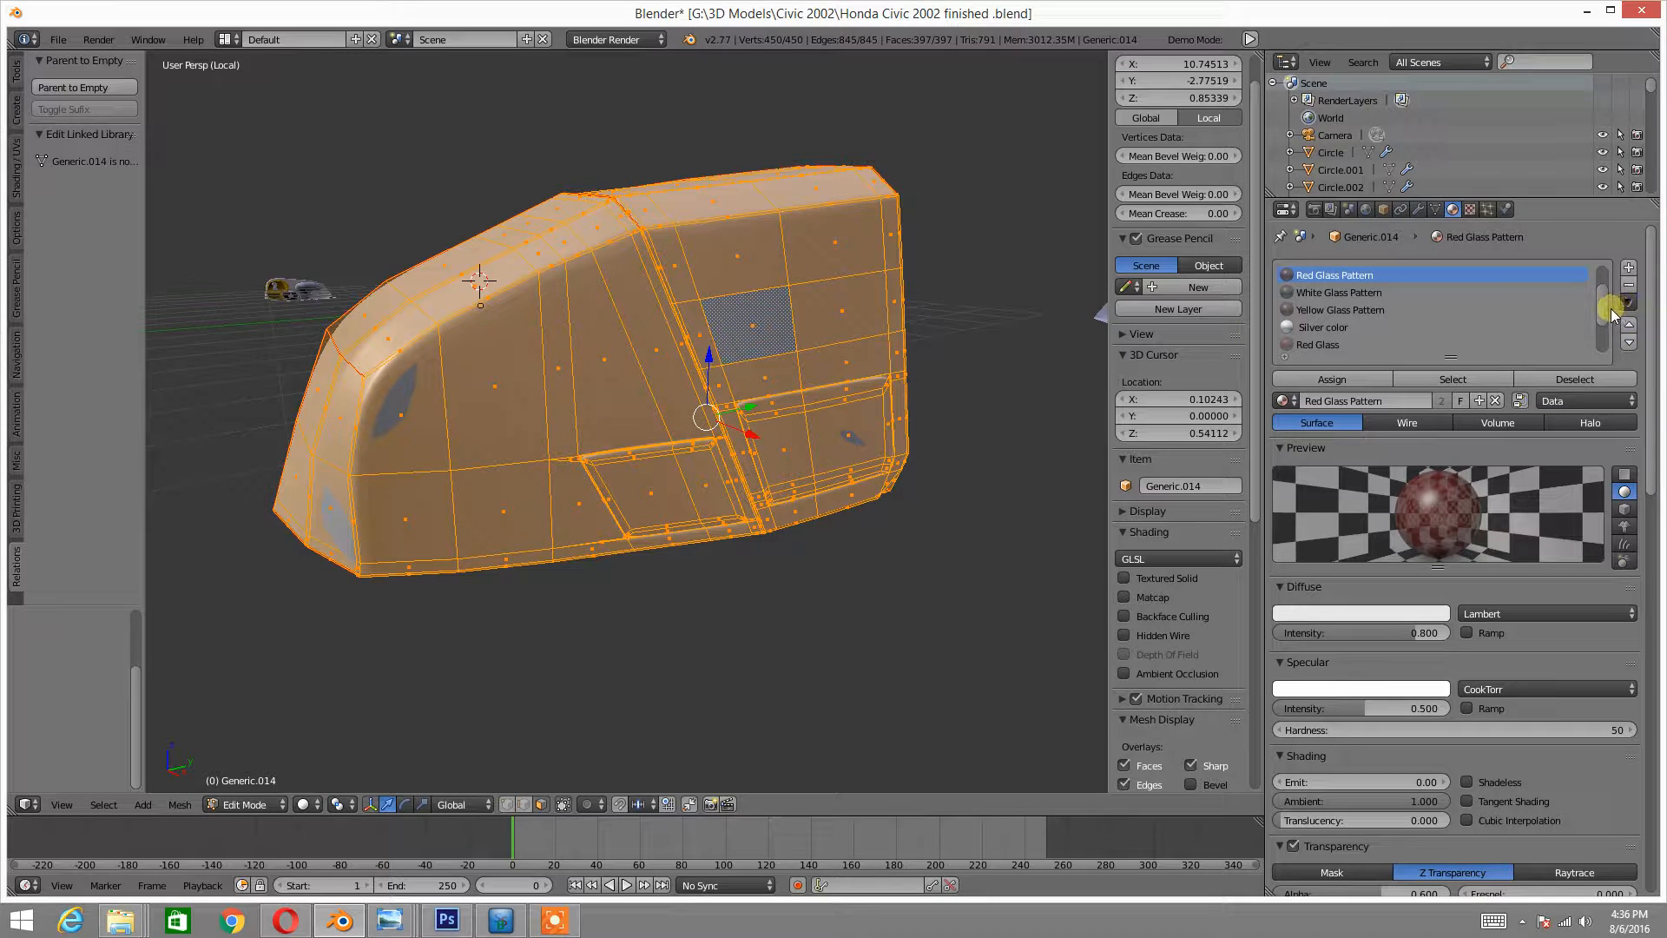
- Return the light object to Object Mode and show the render settings containing the Bake options
left_click_drag(1601, 300, 1593, 350)
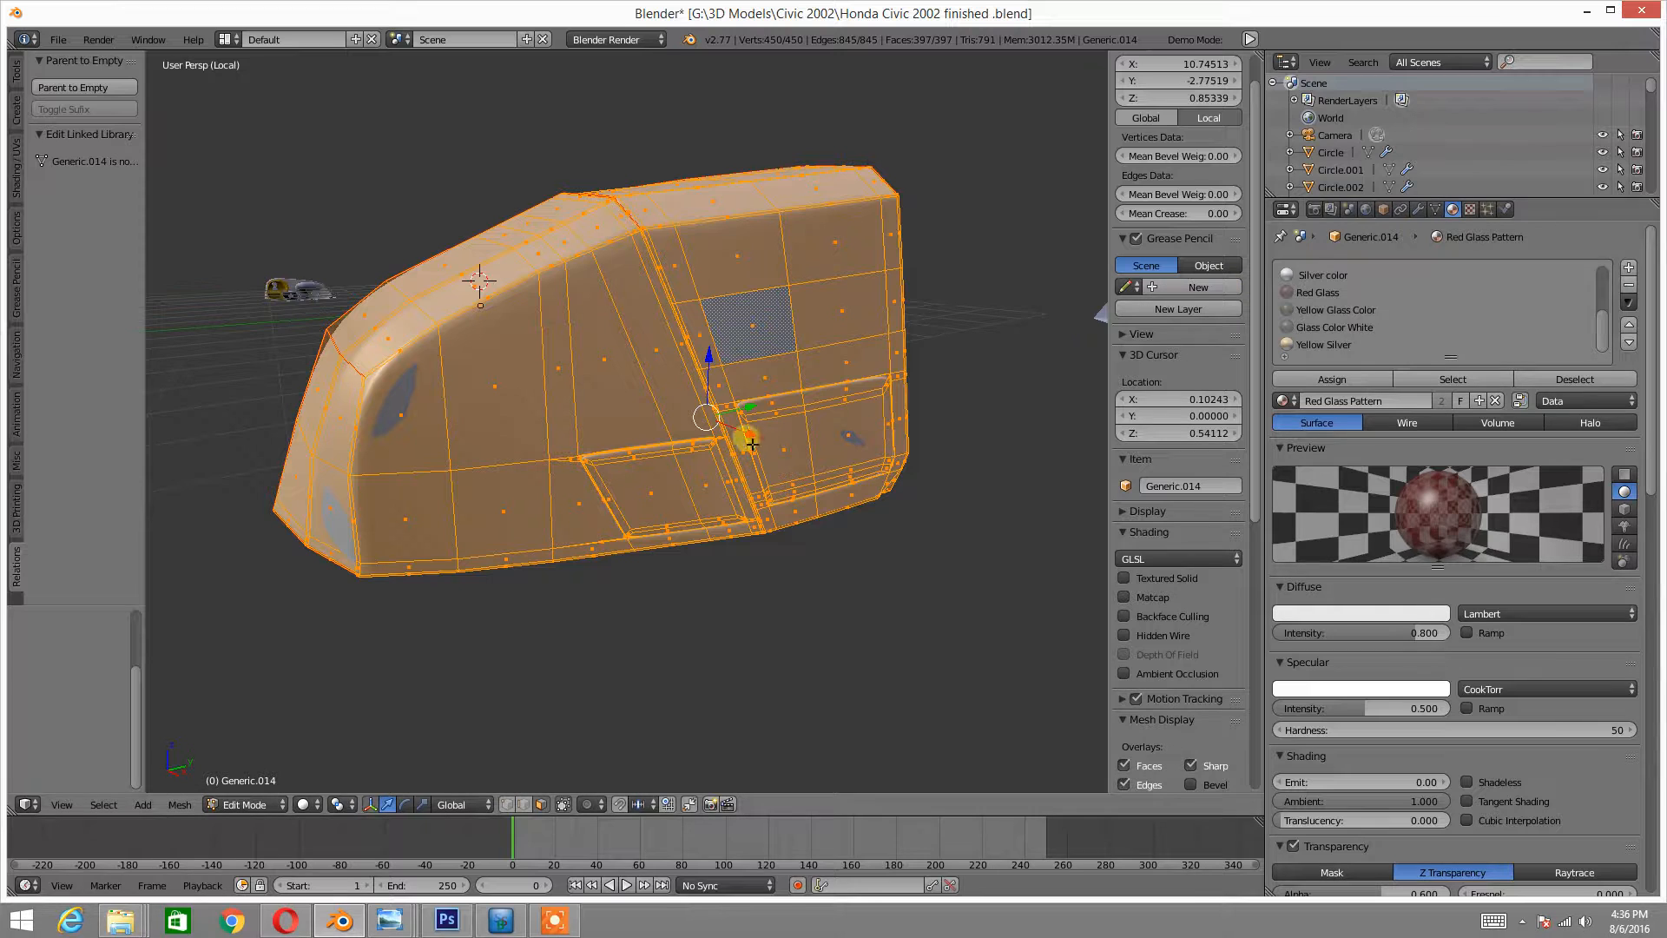
key("Tab")
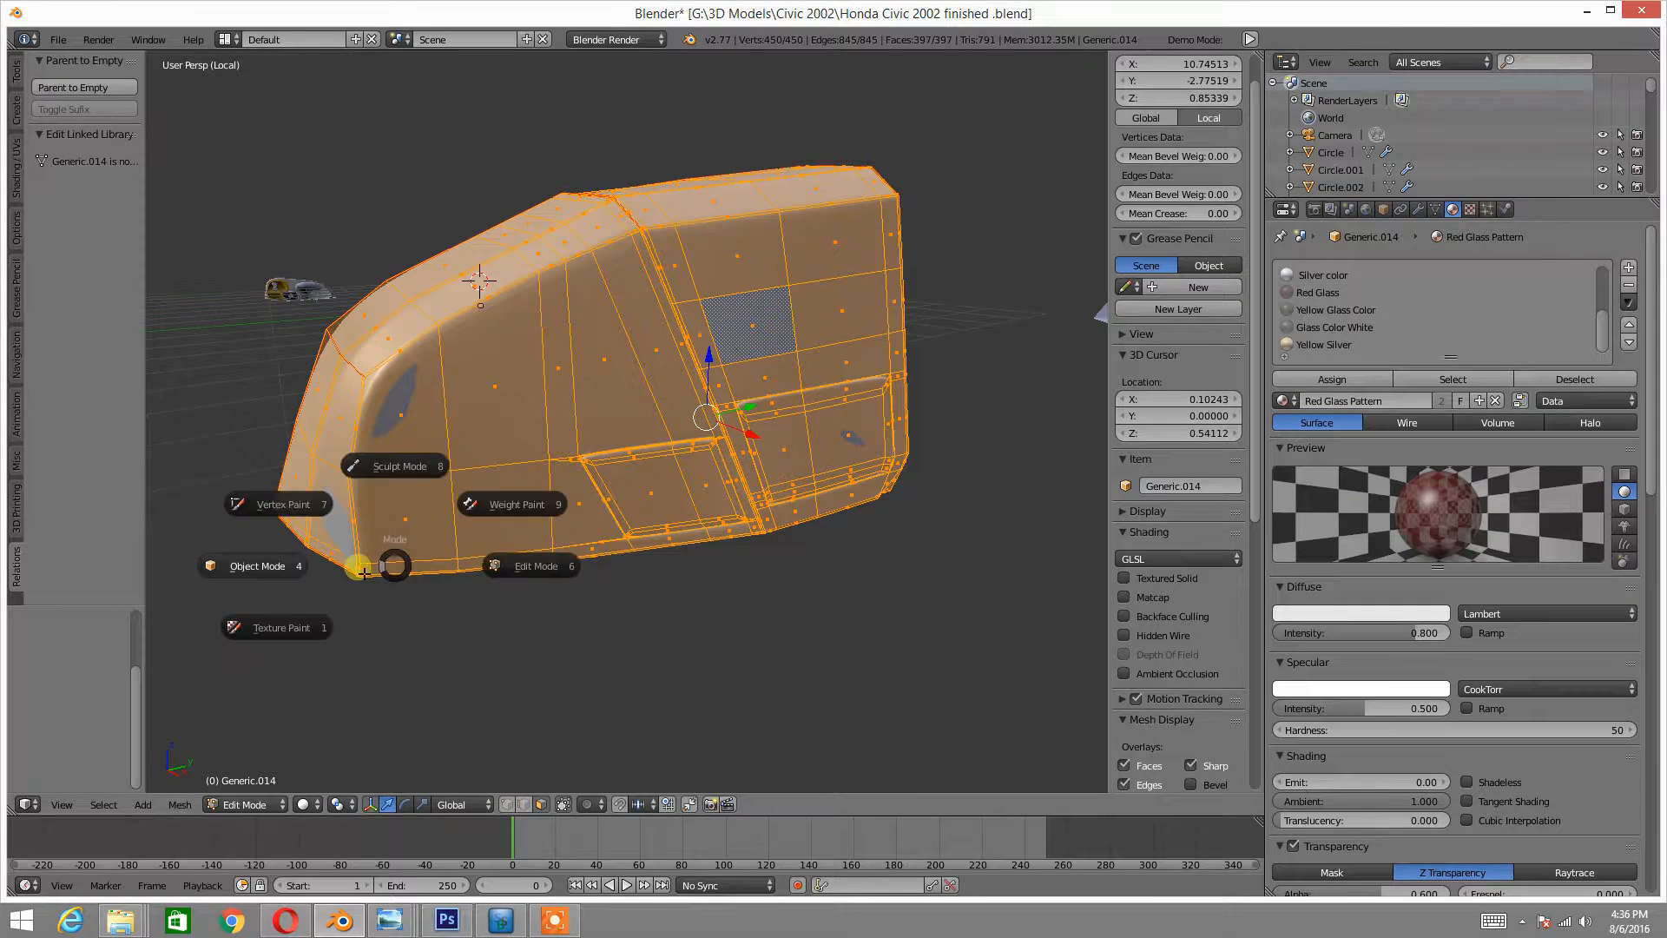
left_click(271, 569)
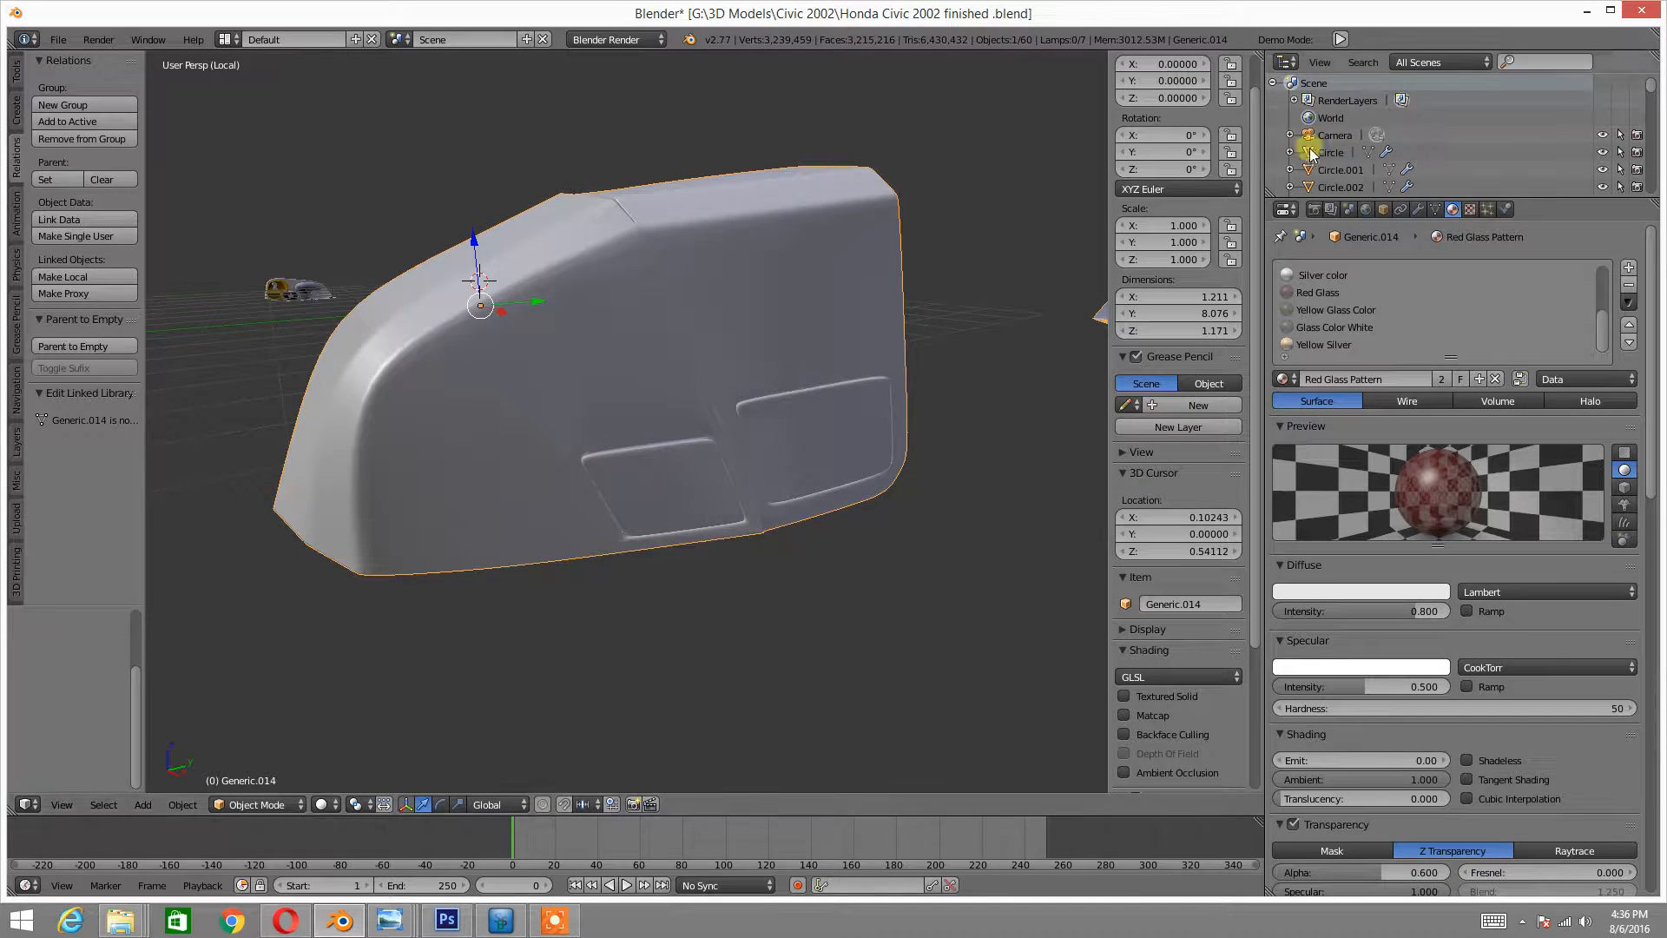
left_click(1313, 209)
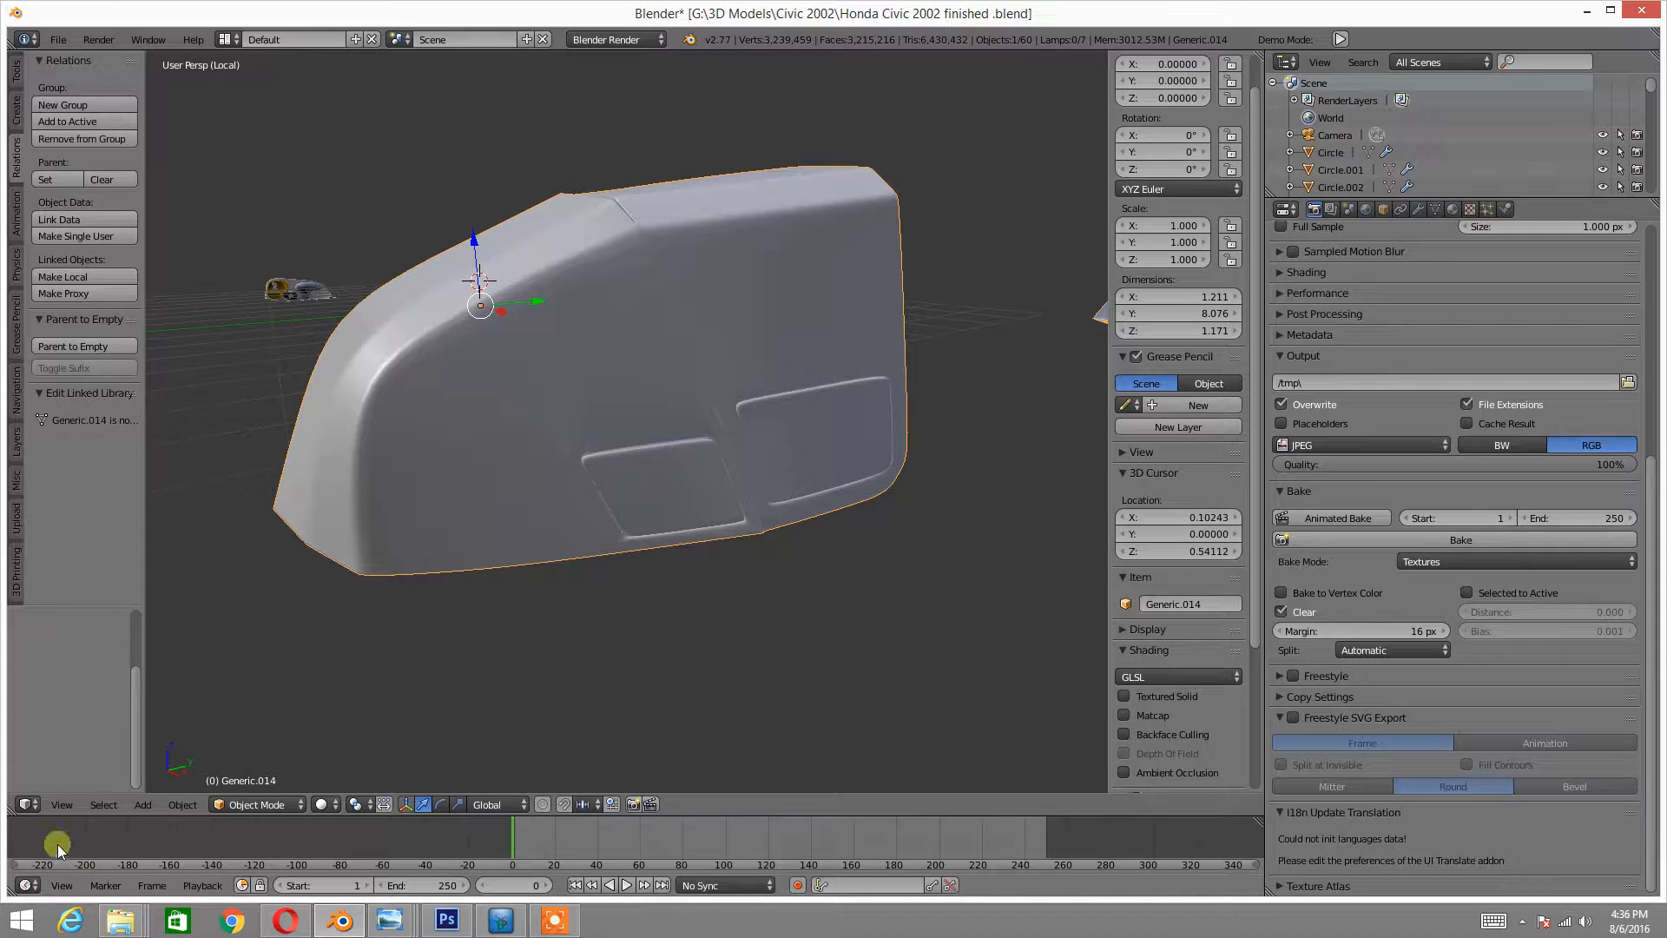
- Create a blank 8000 × 8000 px image named Back Lights in the UV/Image Editor
left_click(29, 806)
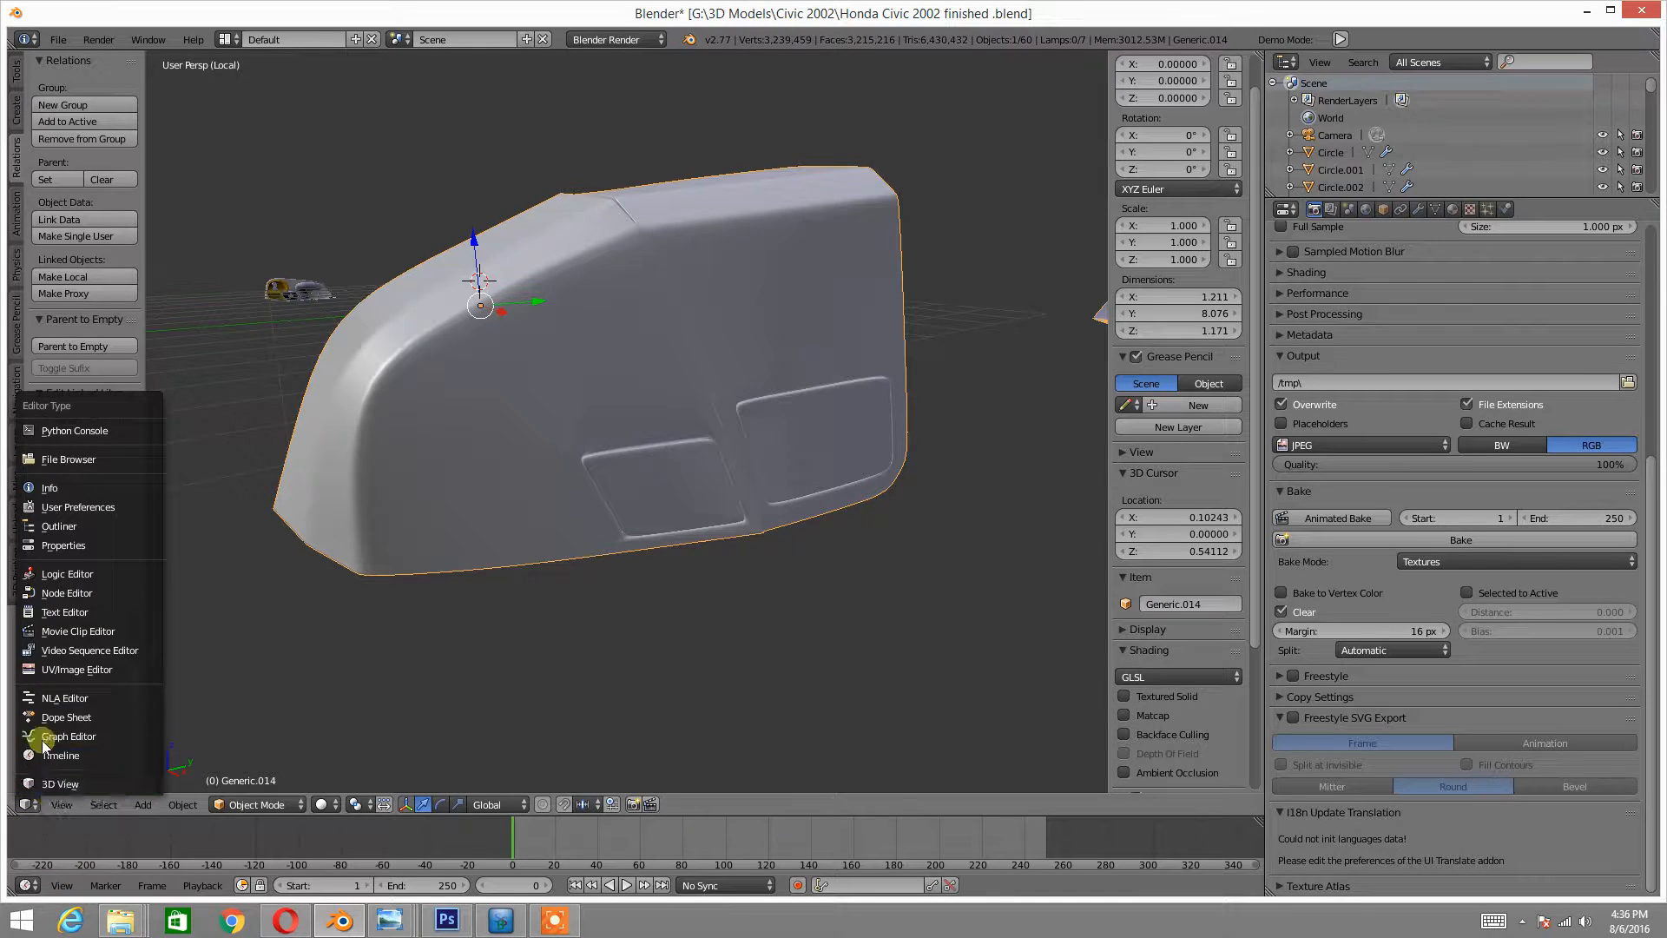
left_click(38, 668)
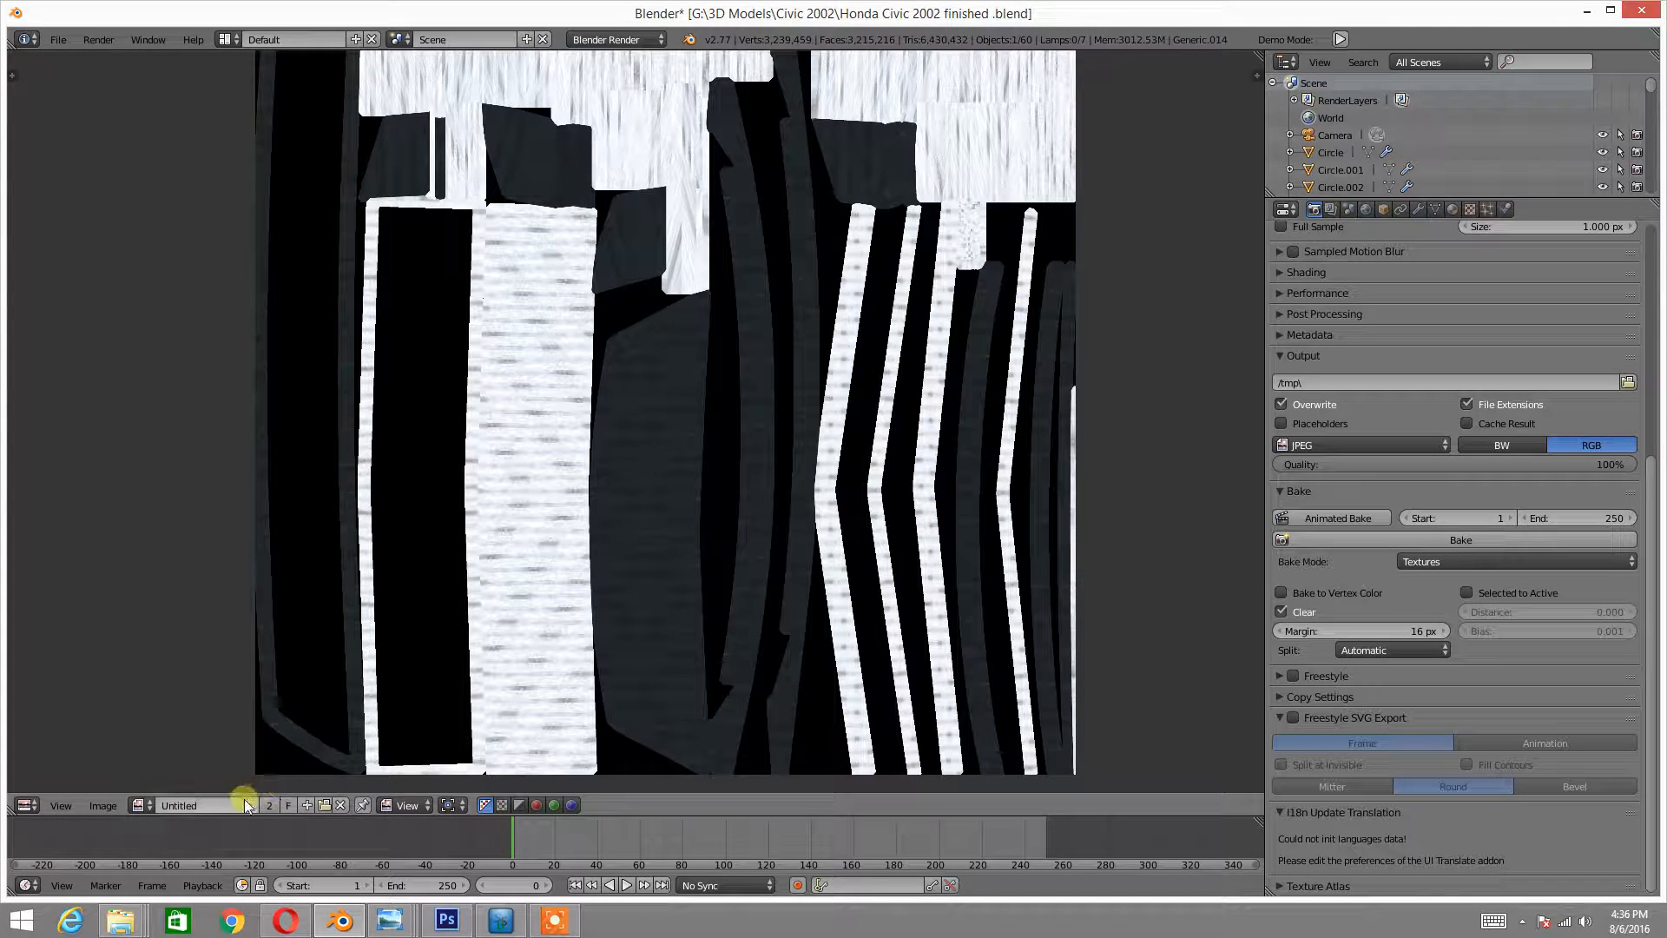
left_click(306, 804)
left_click(379, 741)
key("BackSpace")
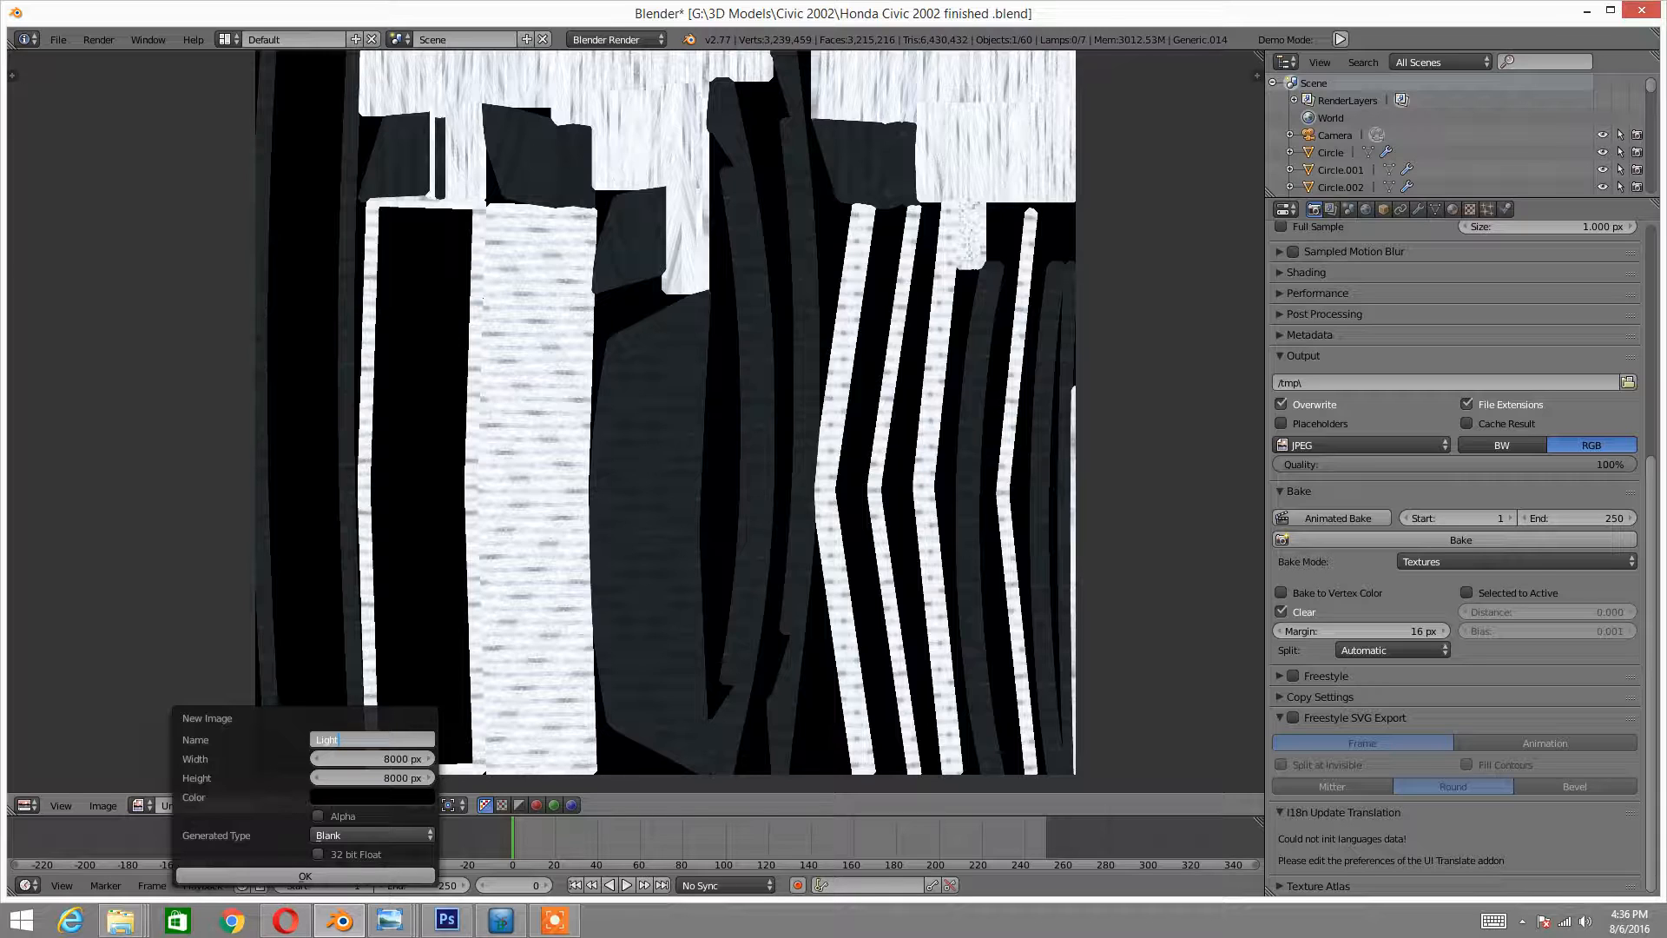
type("Bak")
key("Return")
left_click(301, 872)
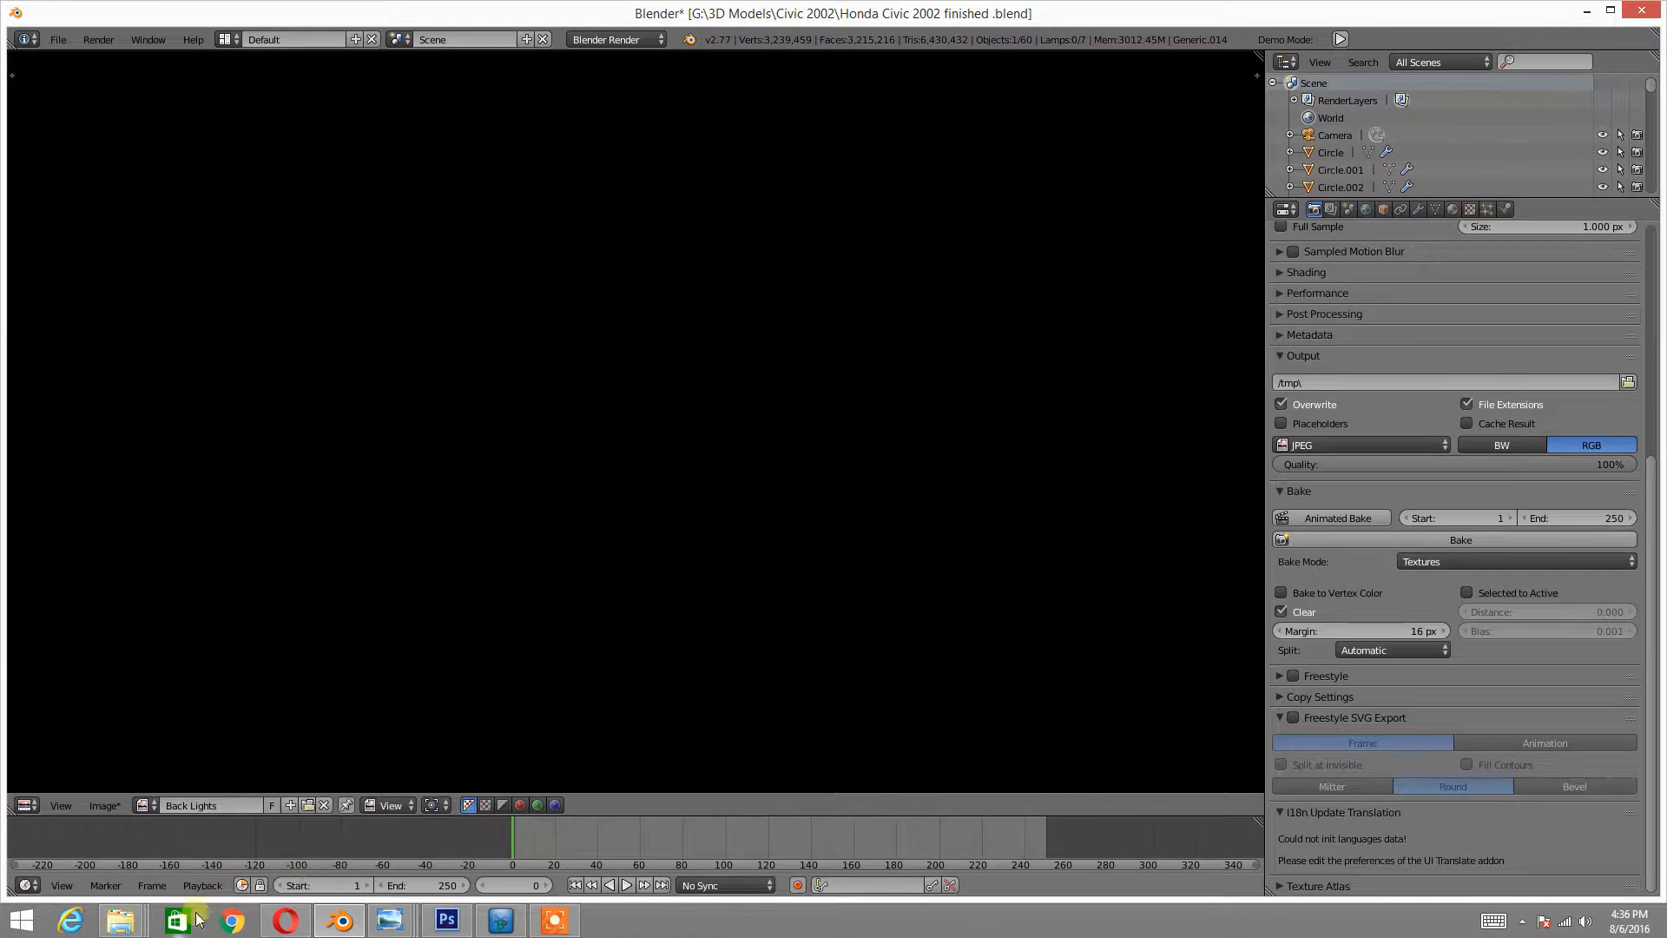
- Put the light object back into Edit Mode and display its UV layout in the UV/Image Editor
left_click(29, 805)
left_click(29, 784)
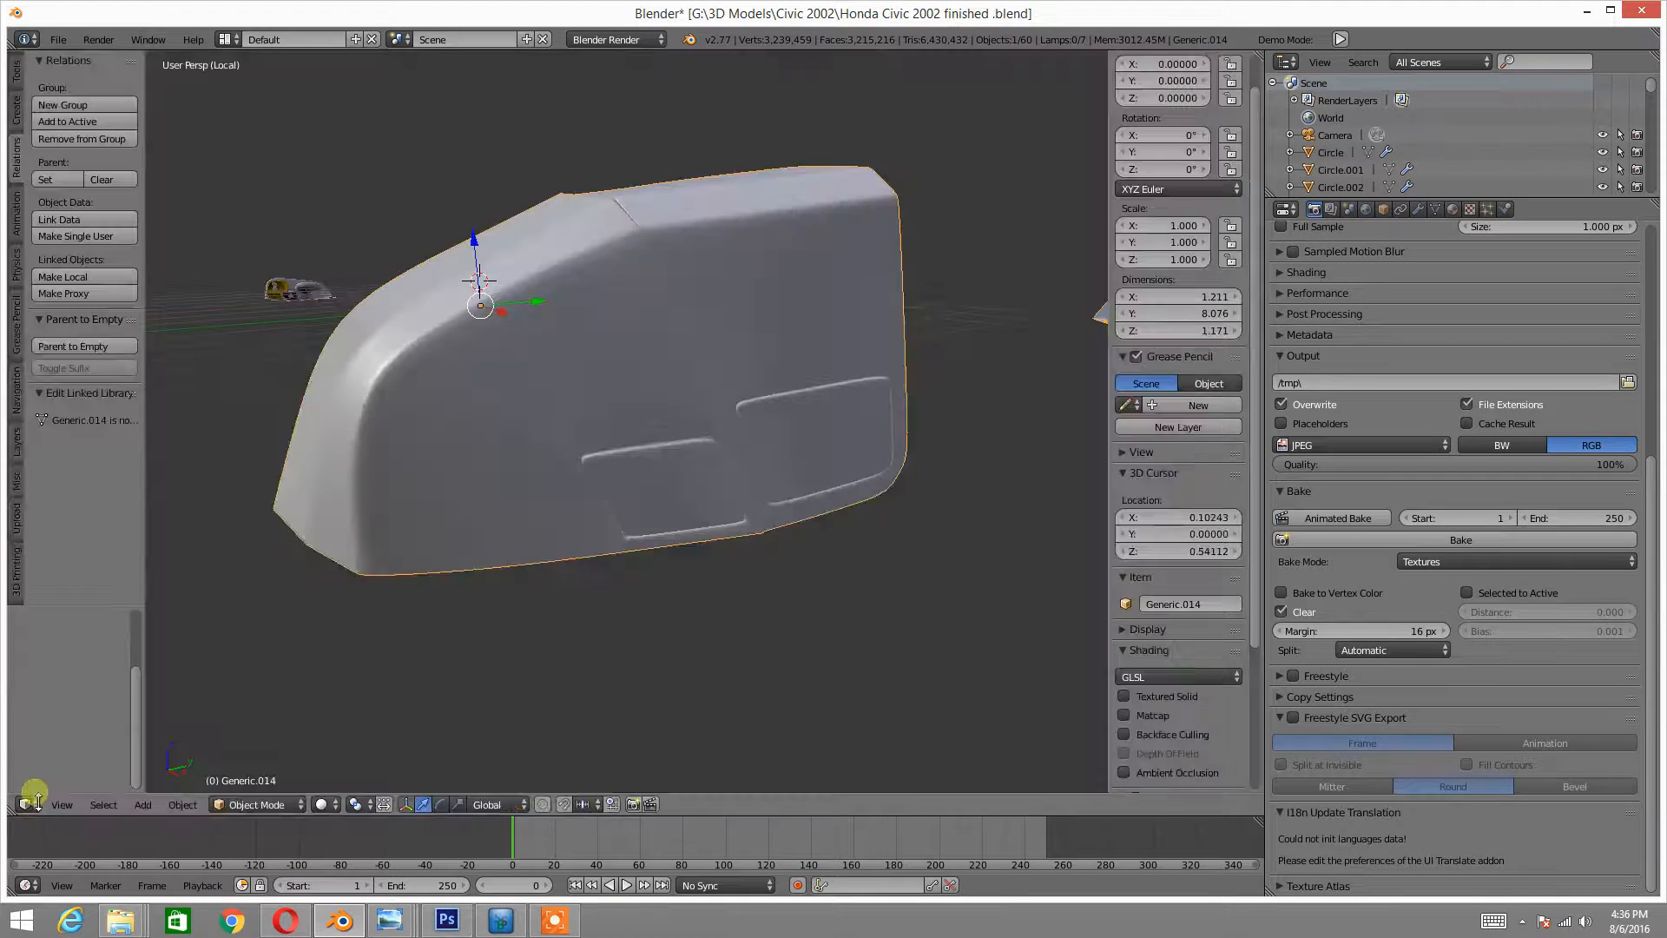
key("Tab")
left_click(530, 544)
key("Tab")
key("Tab")
left_click(26, 803)
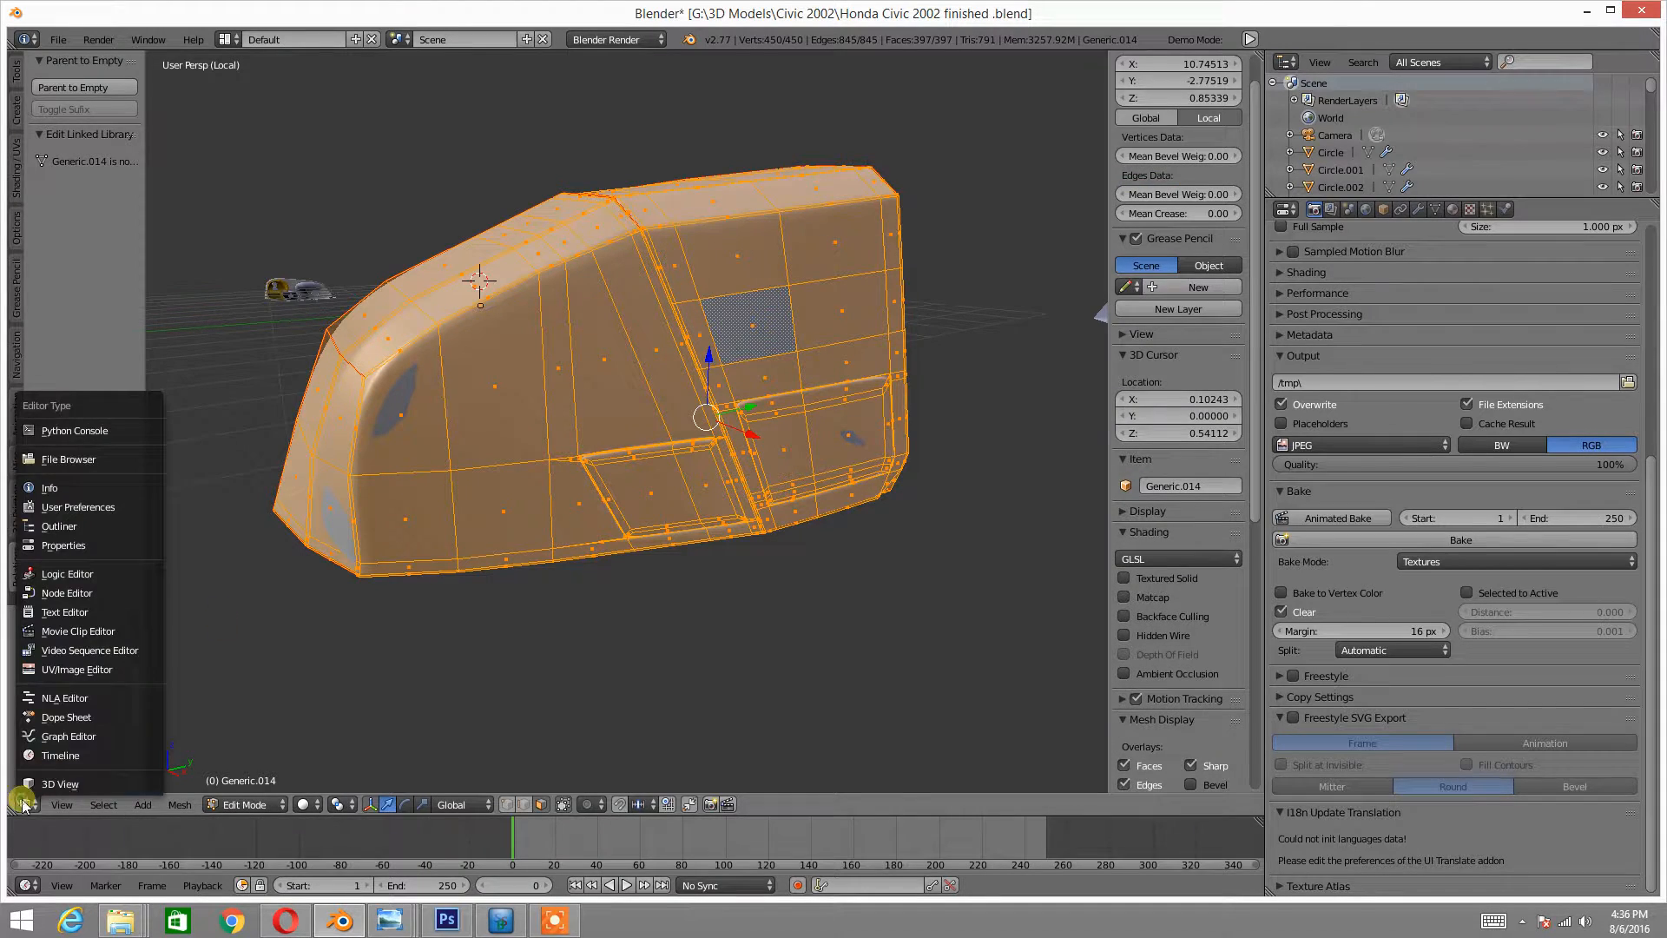
left_click(72, 665)
scroll(599, 564, "down", 1)
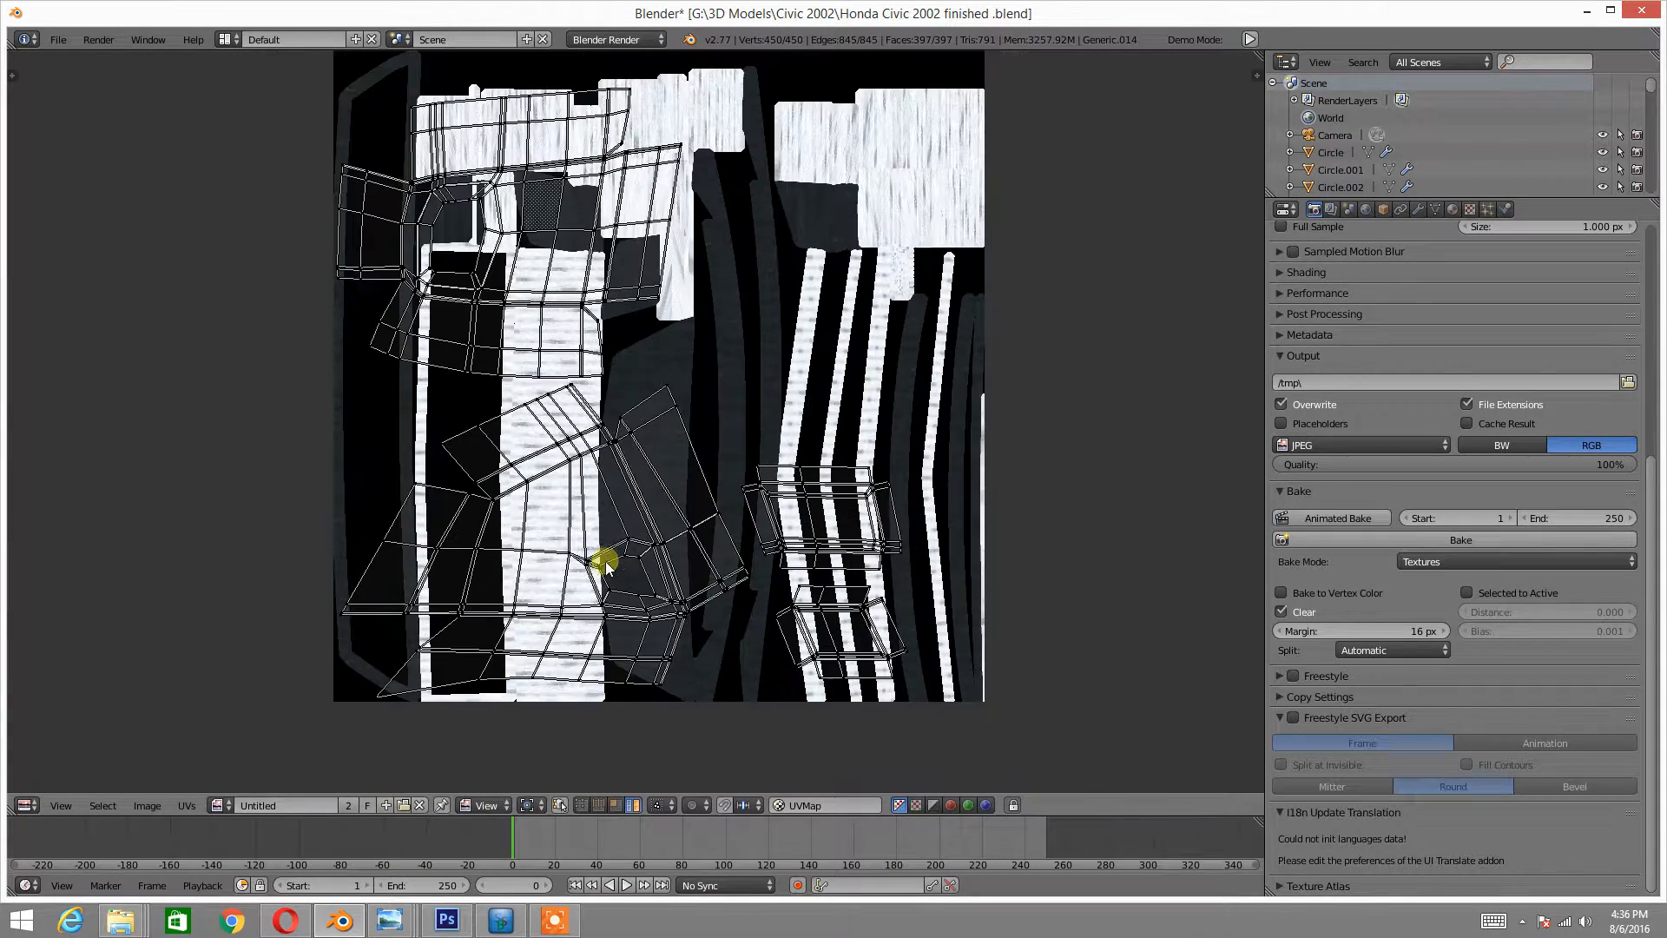
scroll(596, 565, "up", 1)
scroll(596, 565, "down", 1)
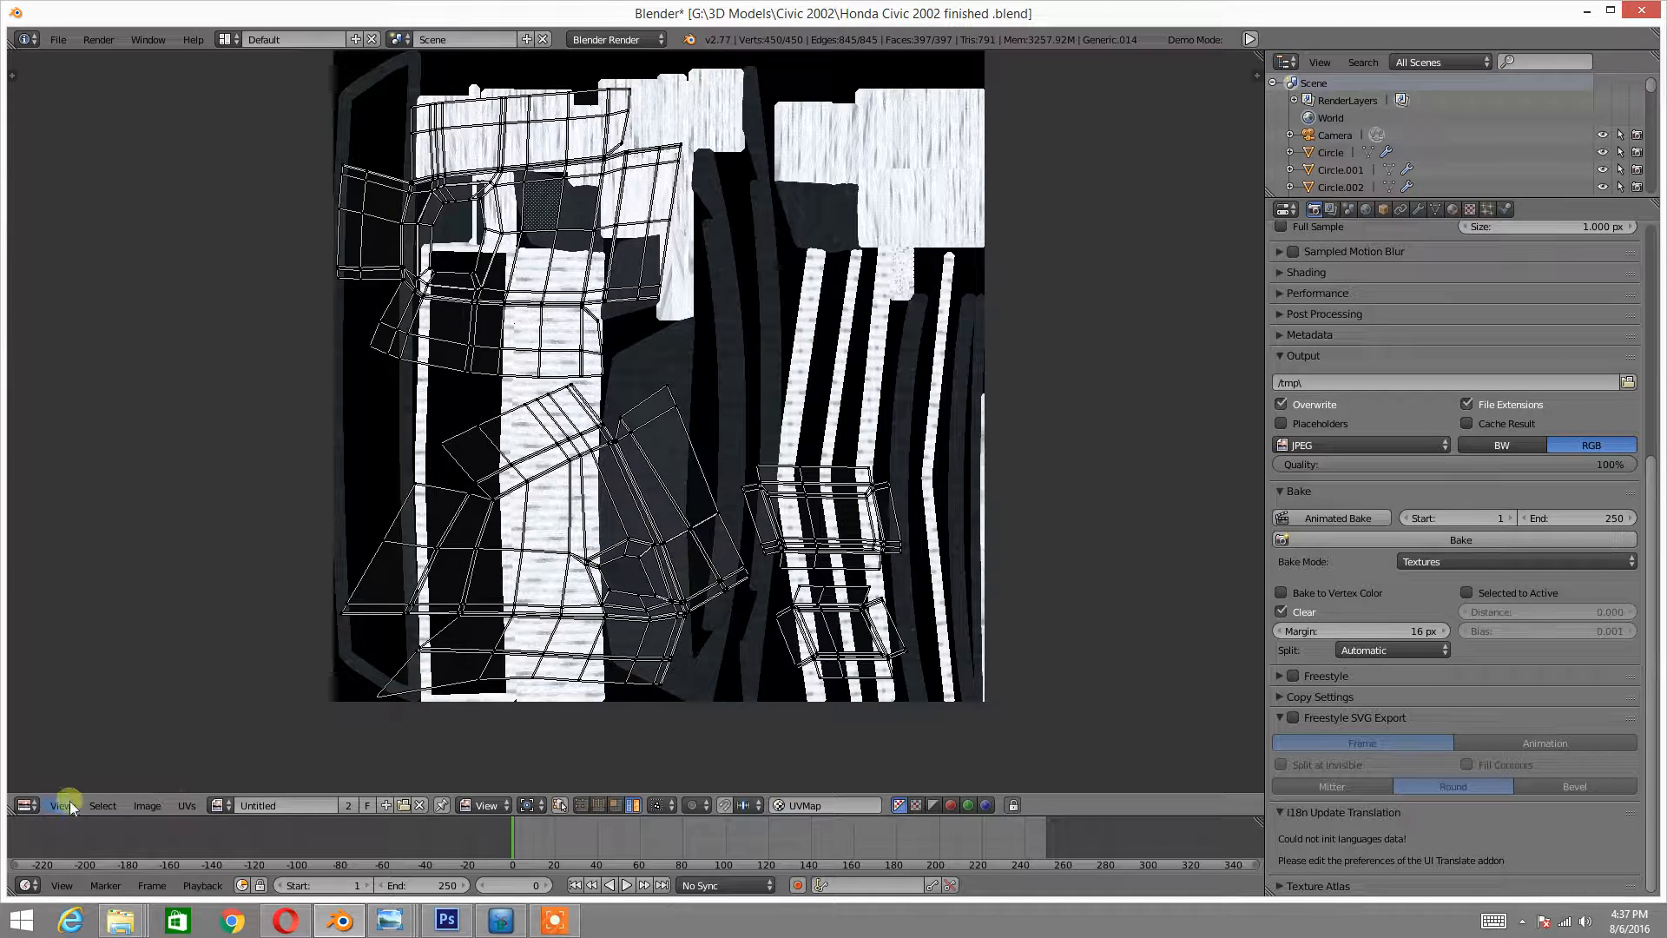
left_click(27, 805)
left_click(38, 789)
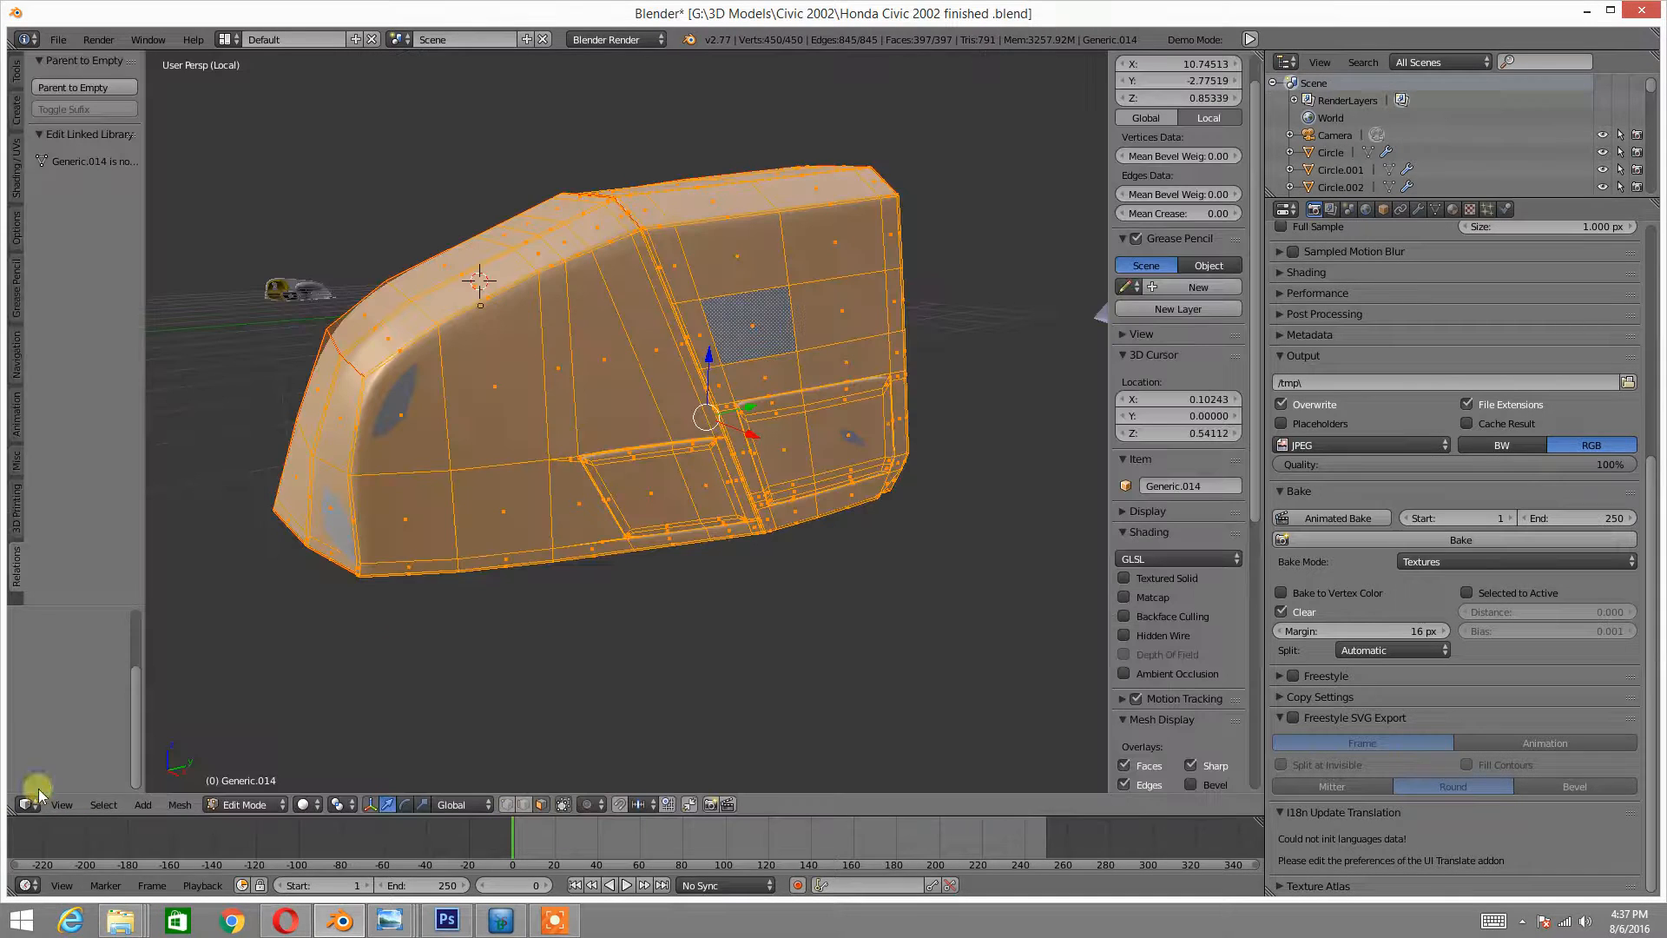
key("Tab")
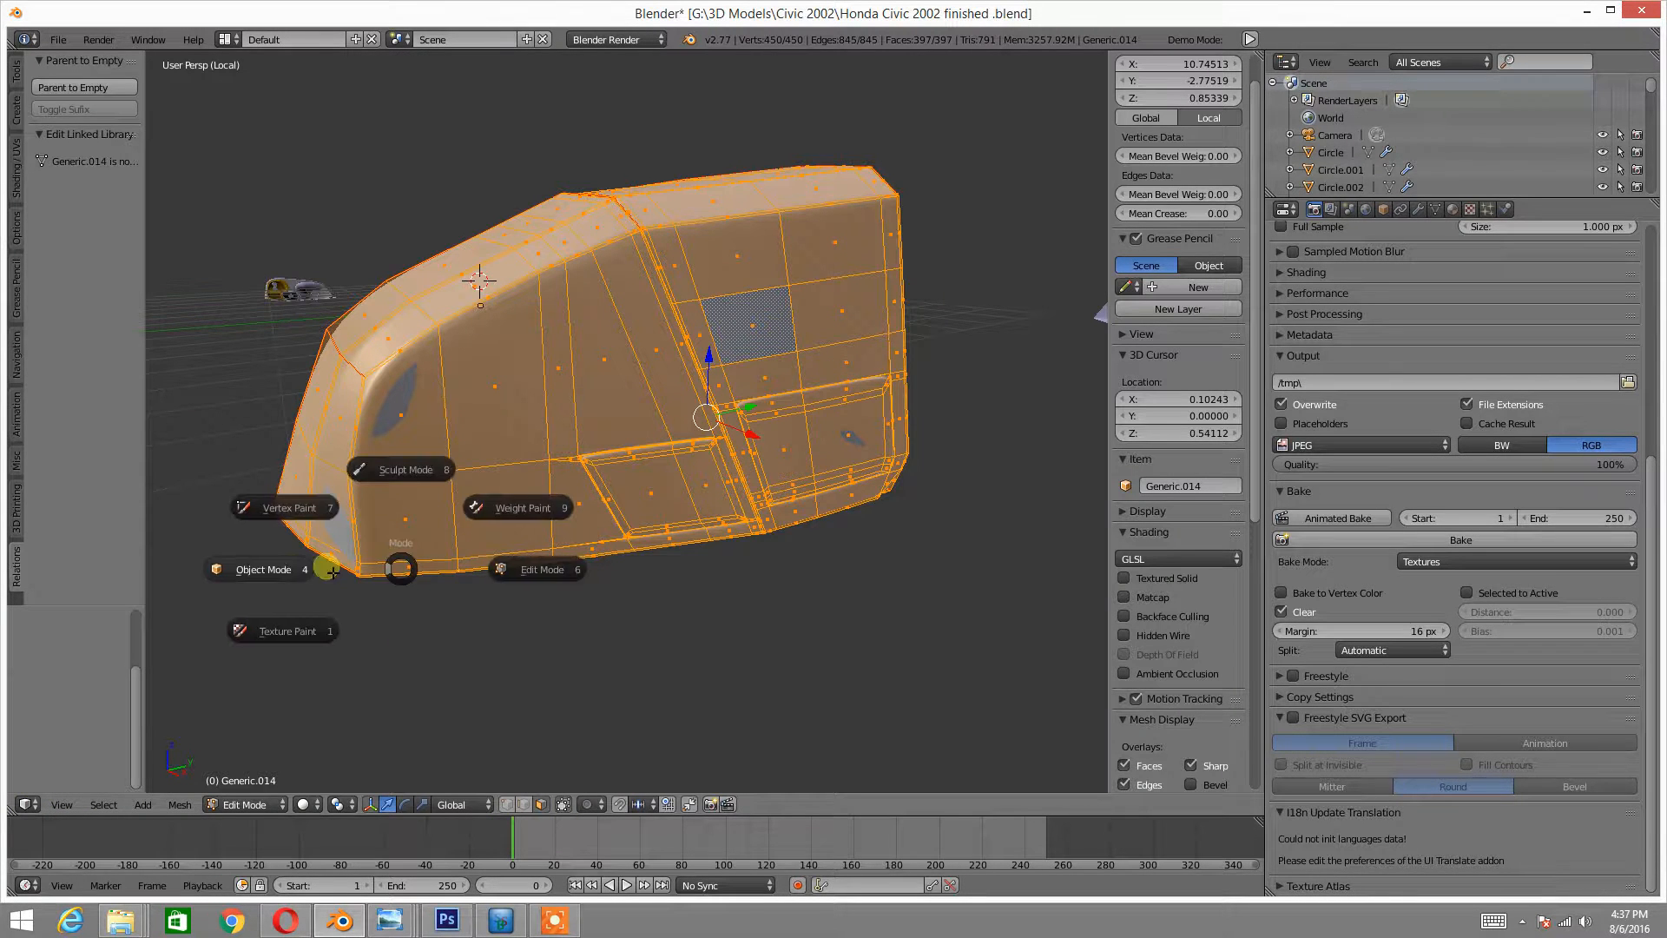
left_click(272, 565)
key("Tab")
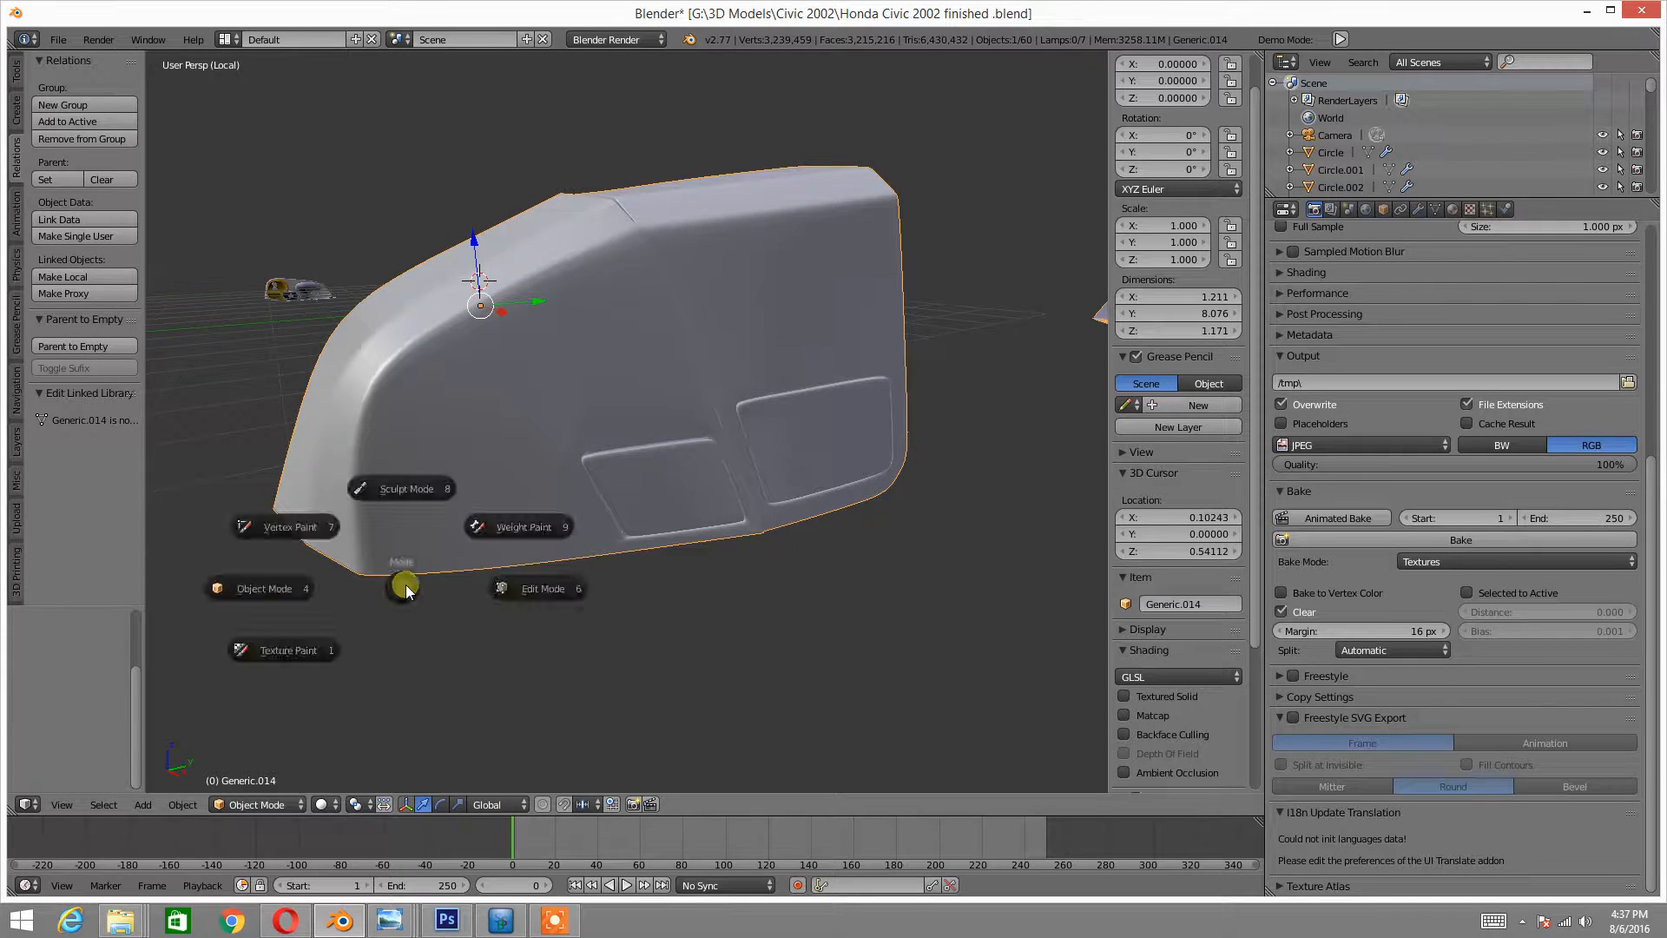
left_click(533, 591)
left_click(29, 803)
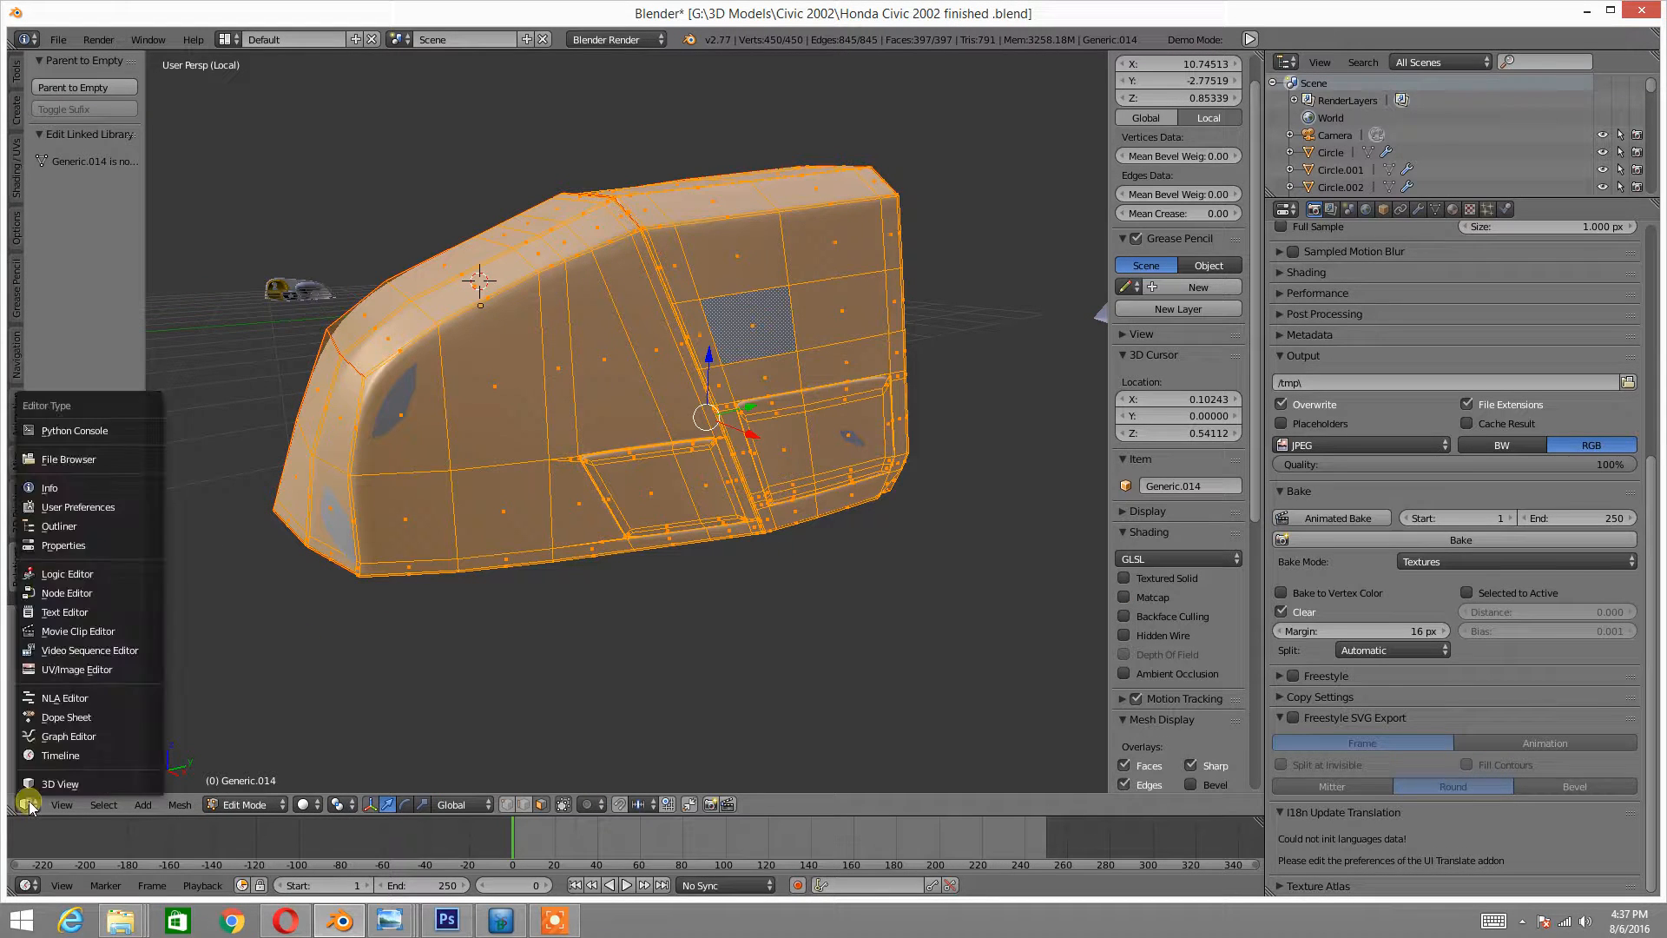
left_click(69, 675)
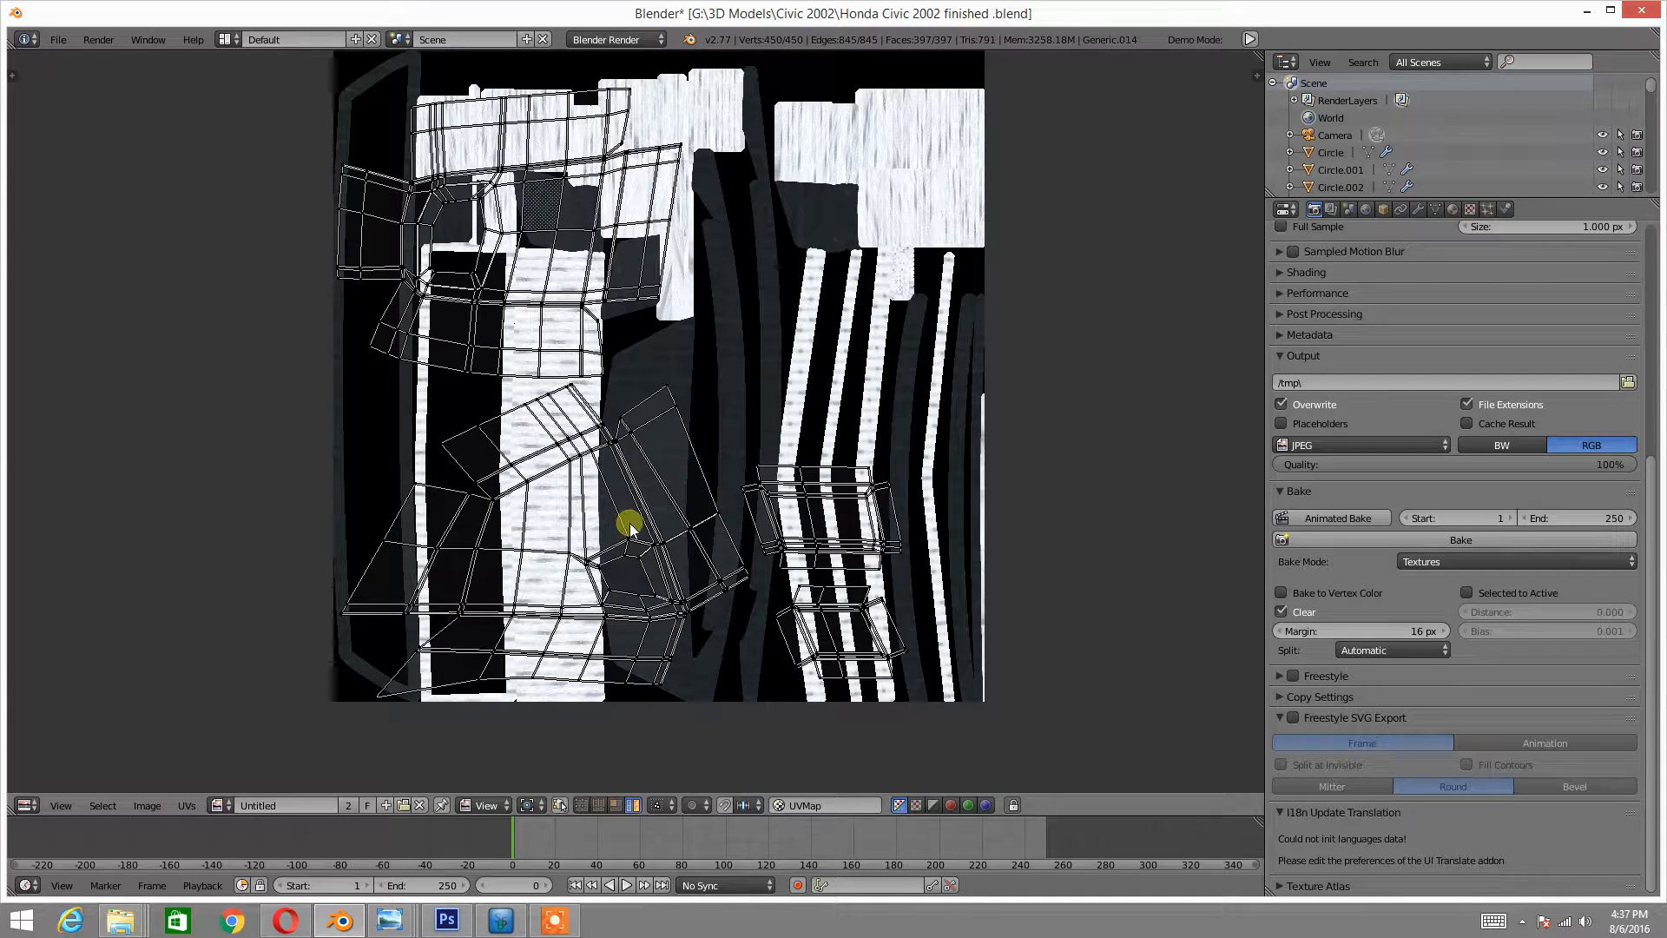
- Assign the Back Lights image to the light's UV layout in place of the Untitled image
left_click(227, 804)
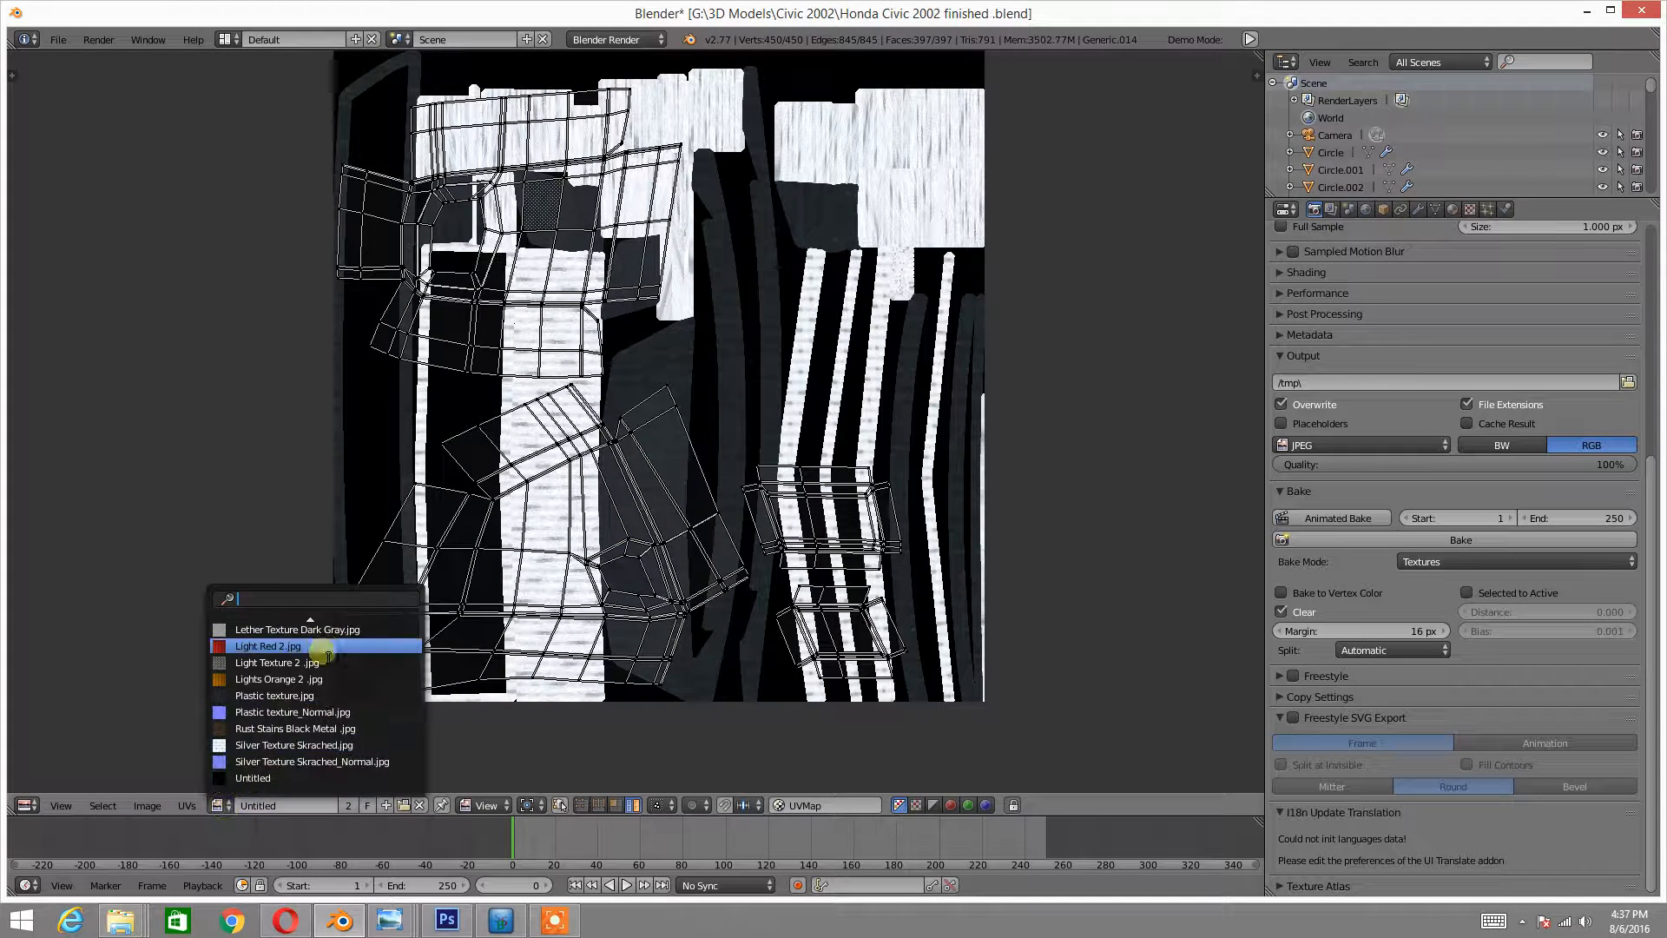
scroll(258, 767, "up", 9)
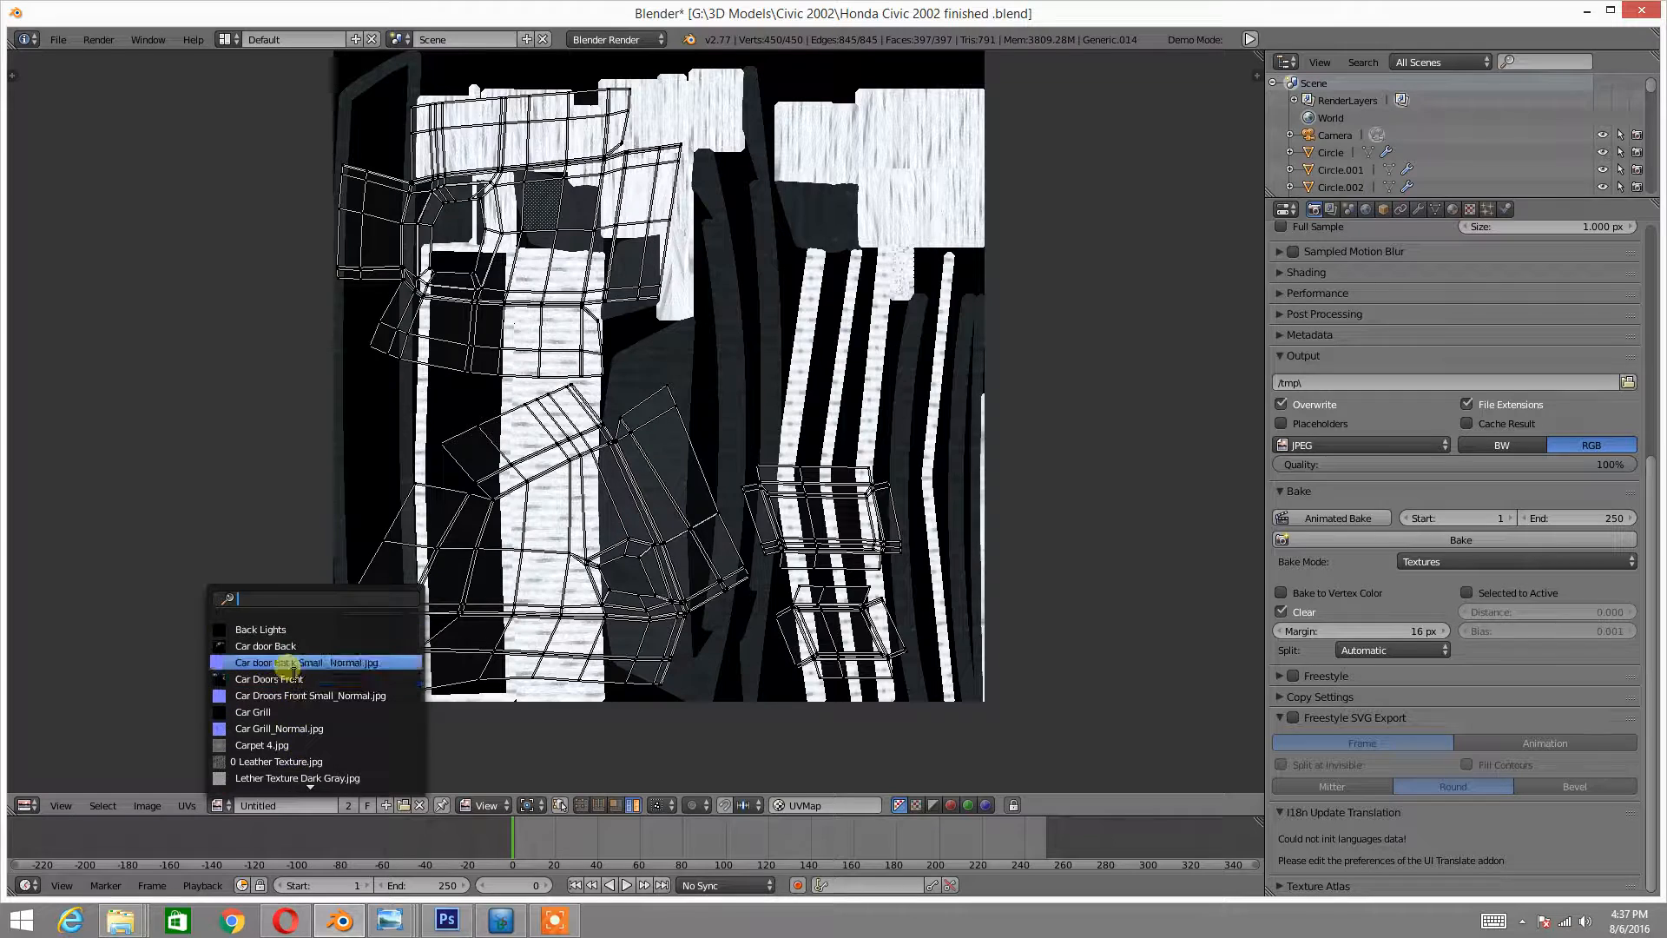
left_click(268, 629)
scroll(712, 448, "down", 3)
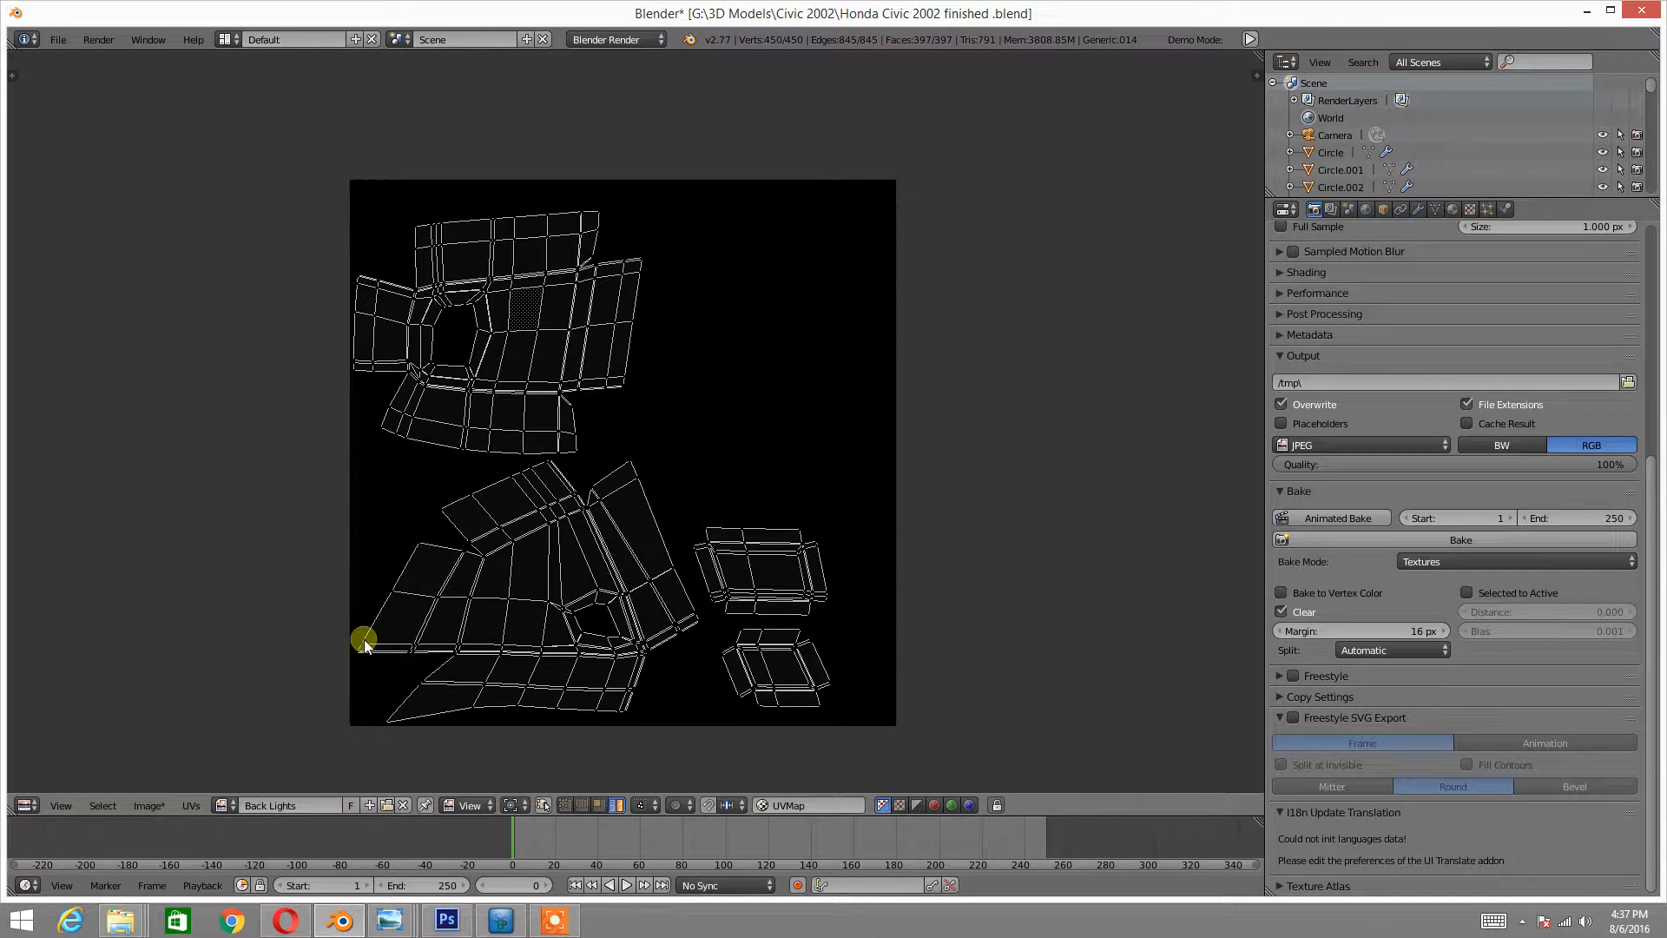
- Go back to the 3D View and set the light object to Object Mode
left_click(33, 803)
left_click(45, 784)
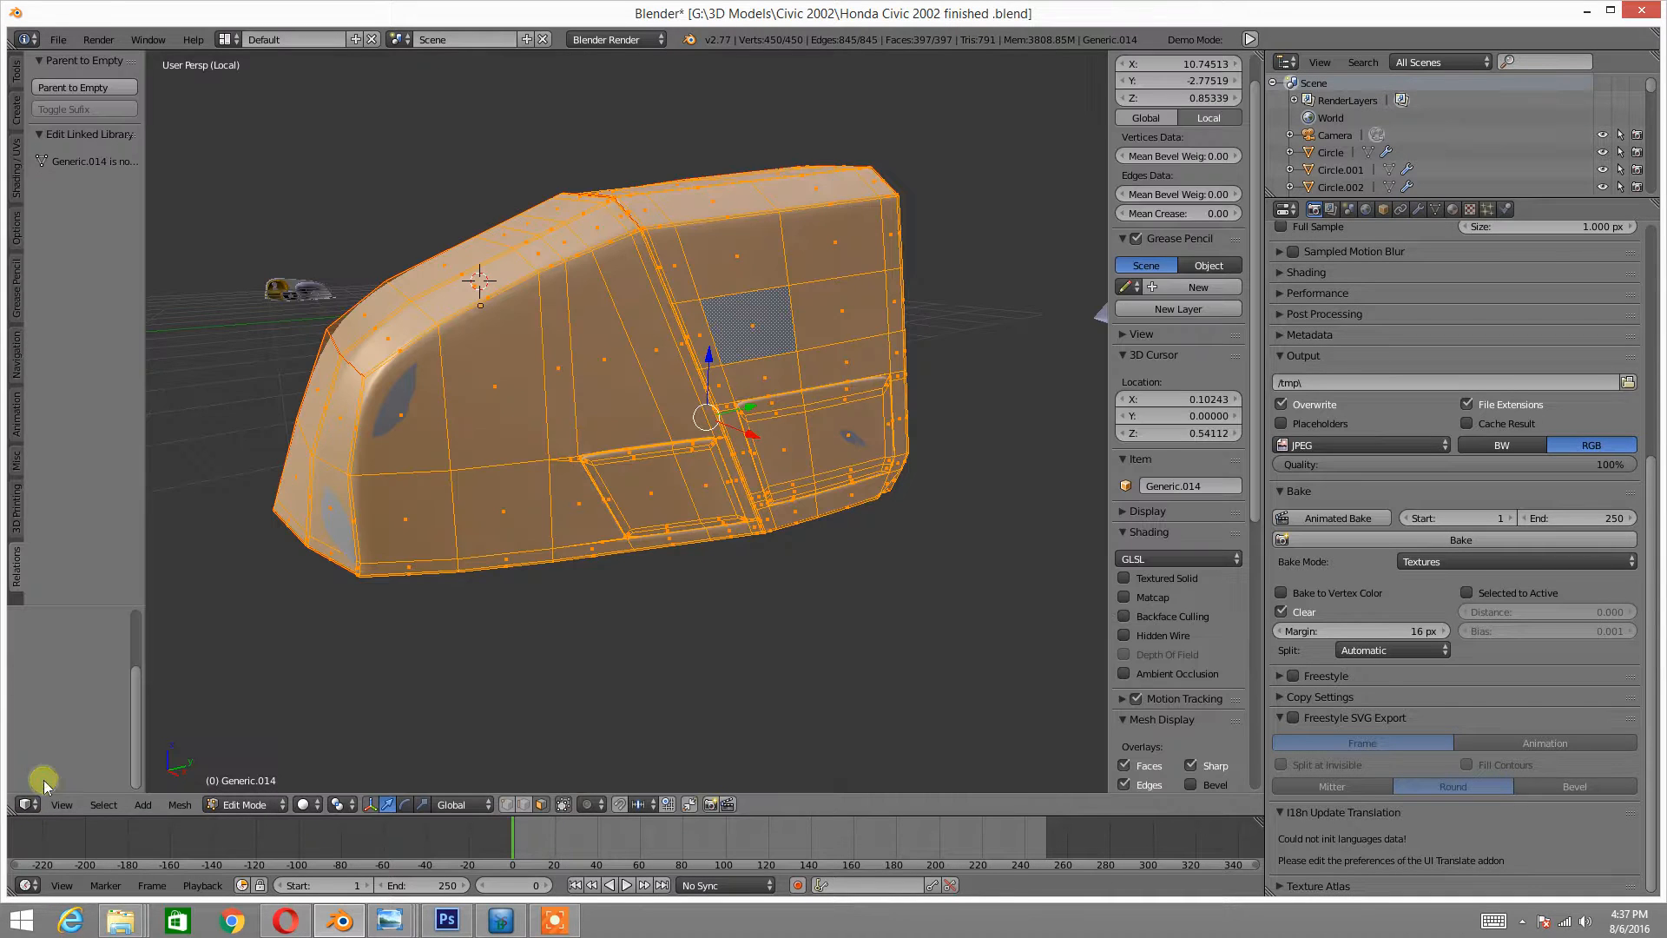
key("Tab")
left_click(300, 623)
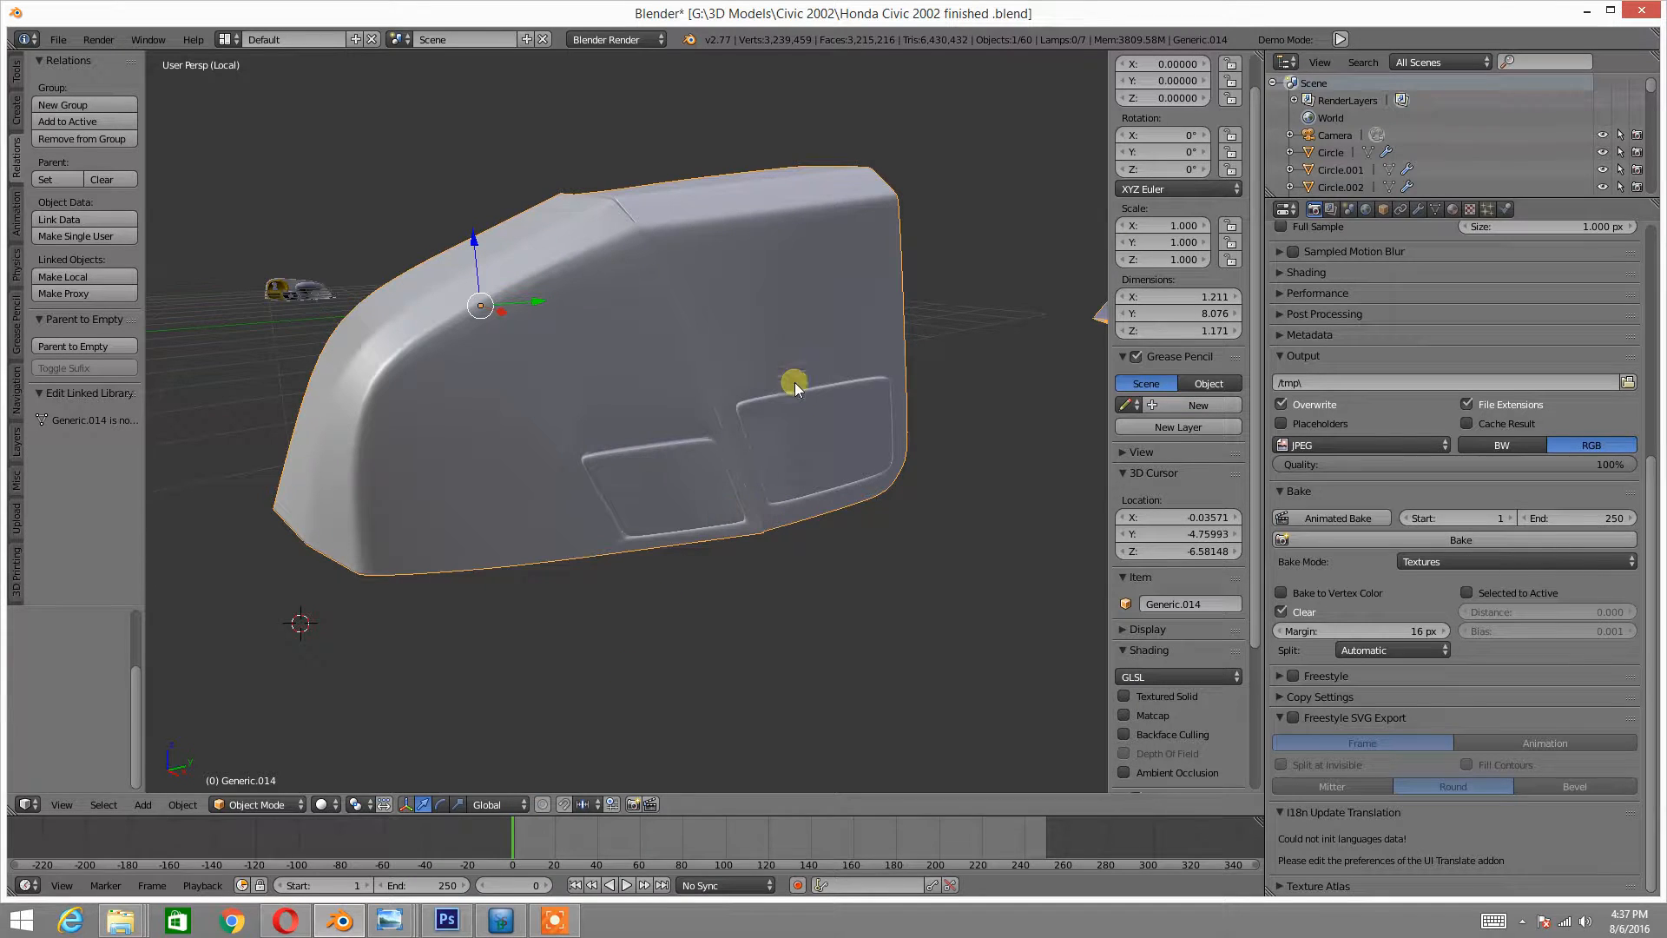
- Bake the light object's textures into the Back Lights image
left_click(1436, 542)
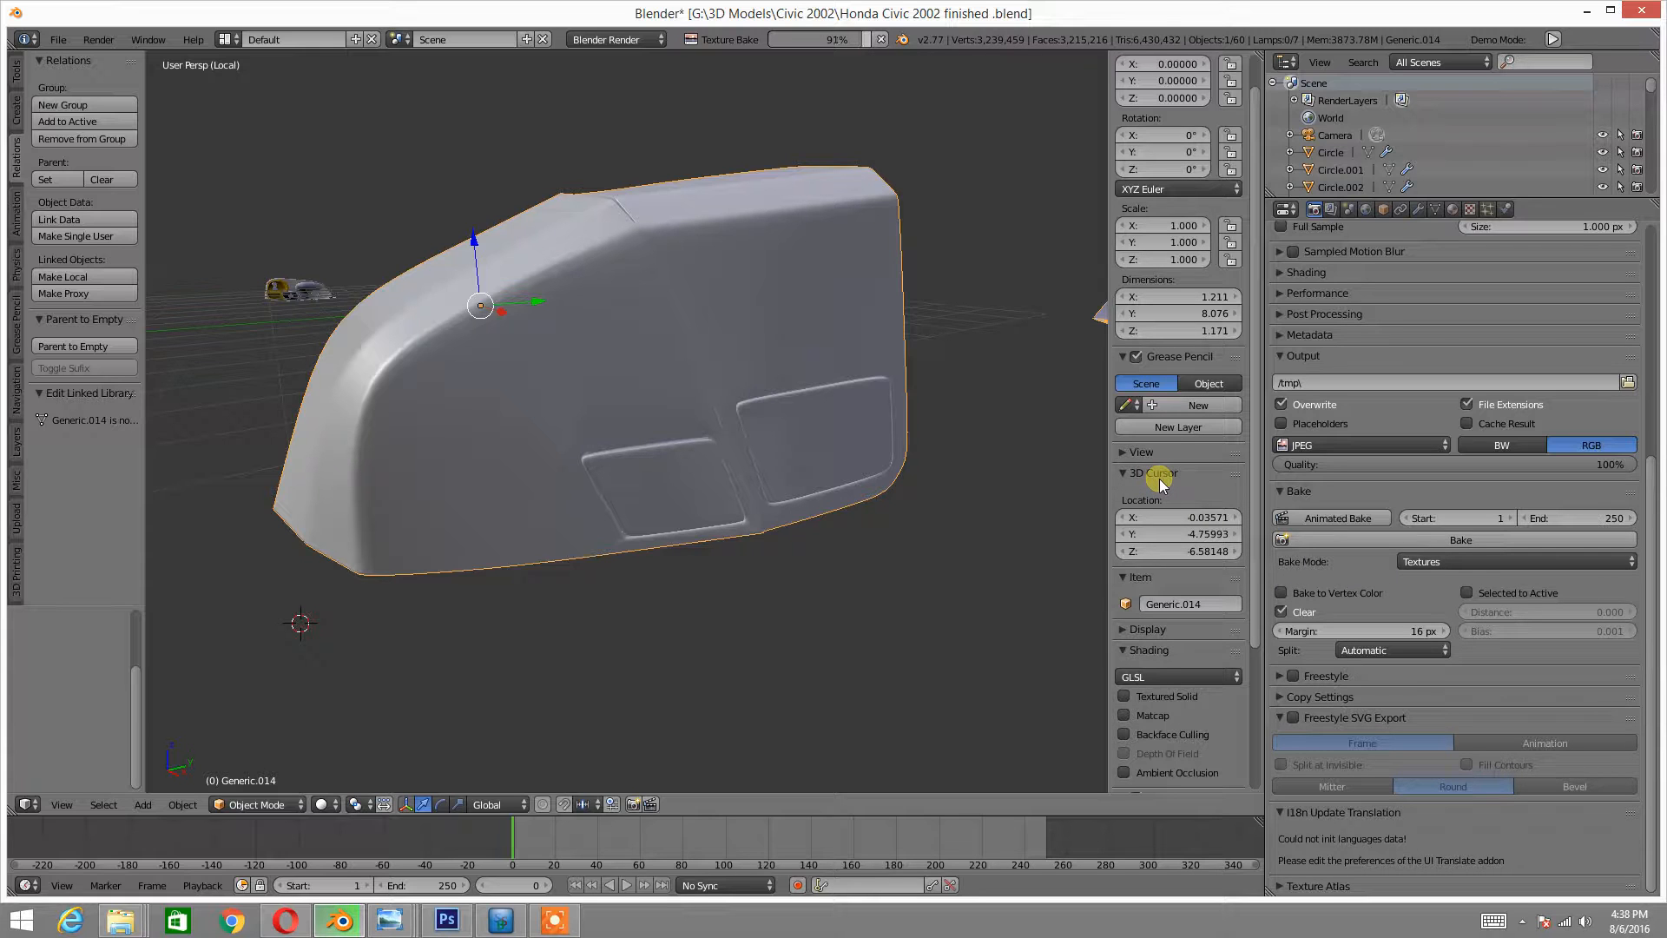
- Switch to the Opera browser, pause the YouTube music video and return to Blender
left_click(286, 920)
left_click(302, 518)
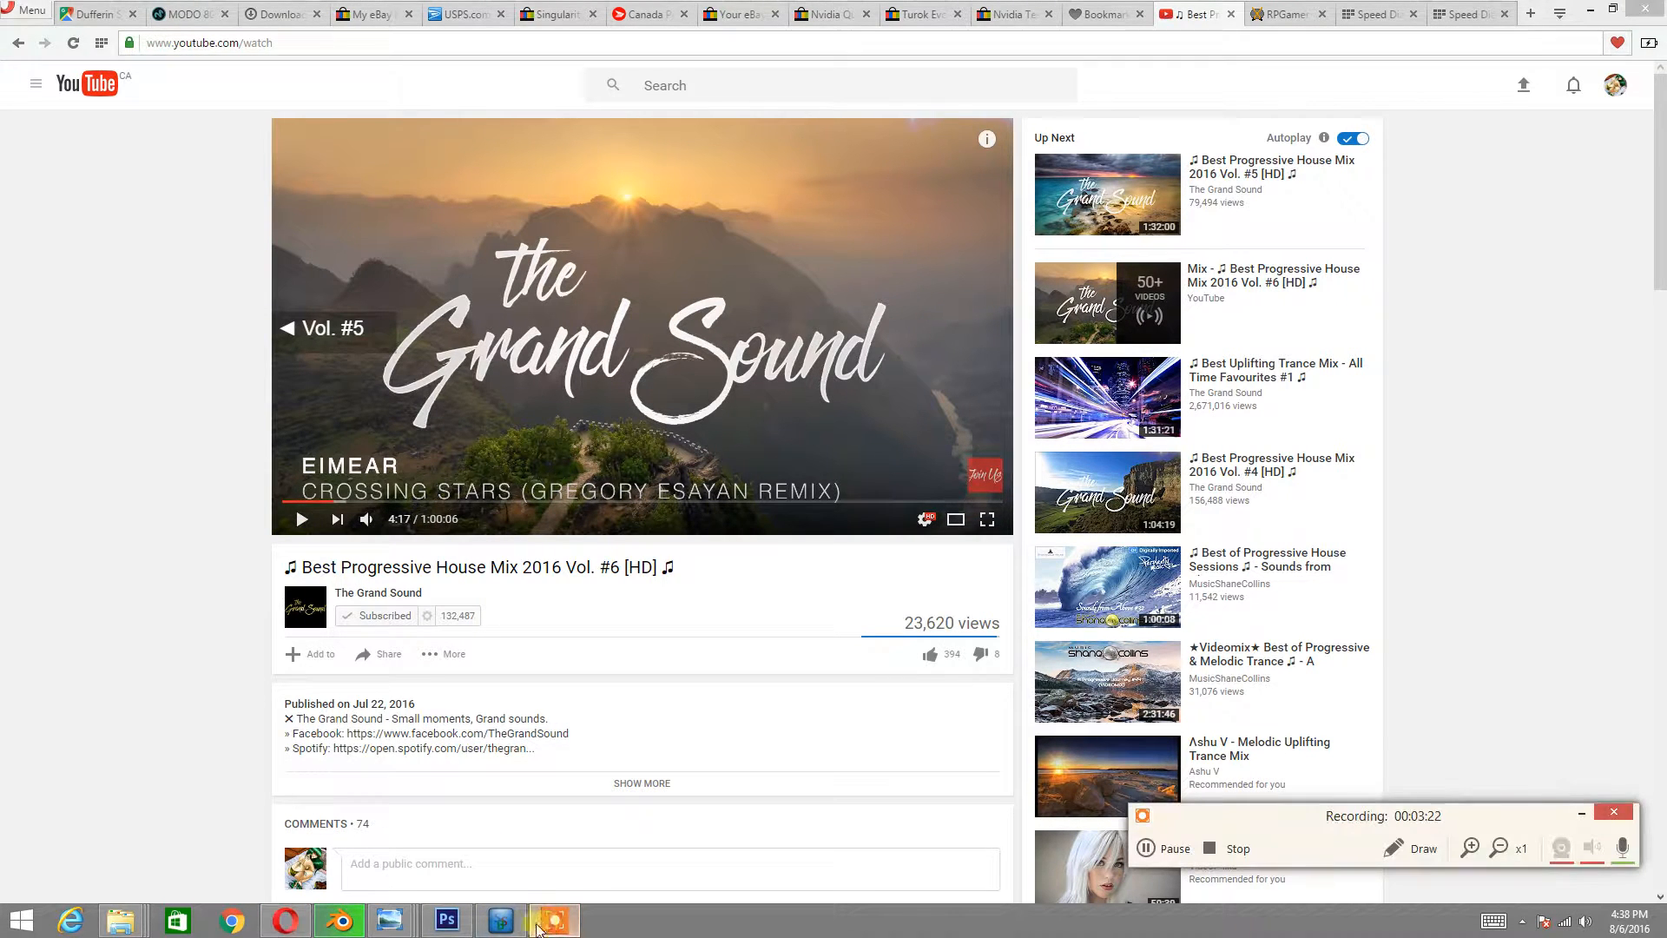
left_click(338, 920)
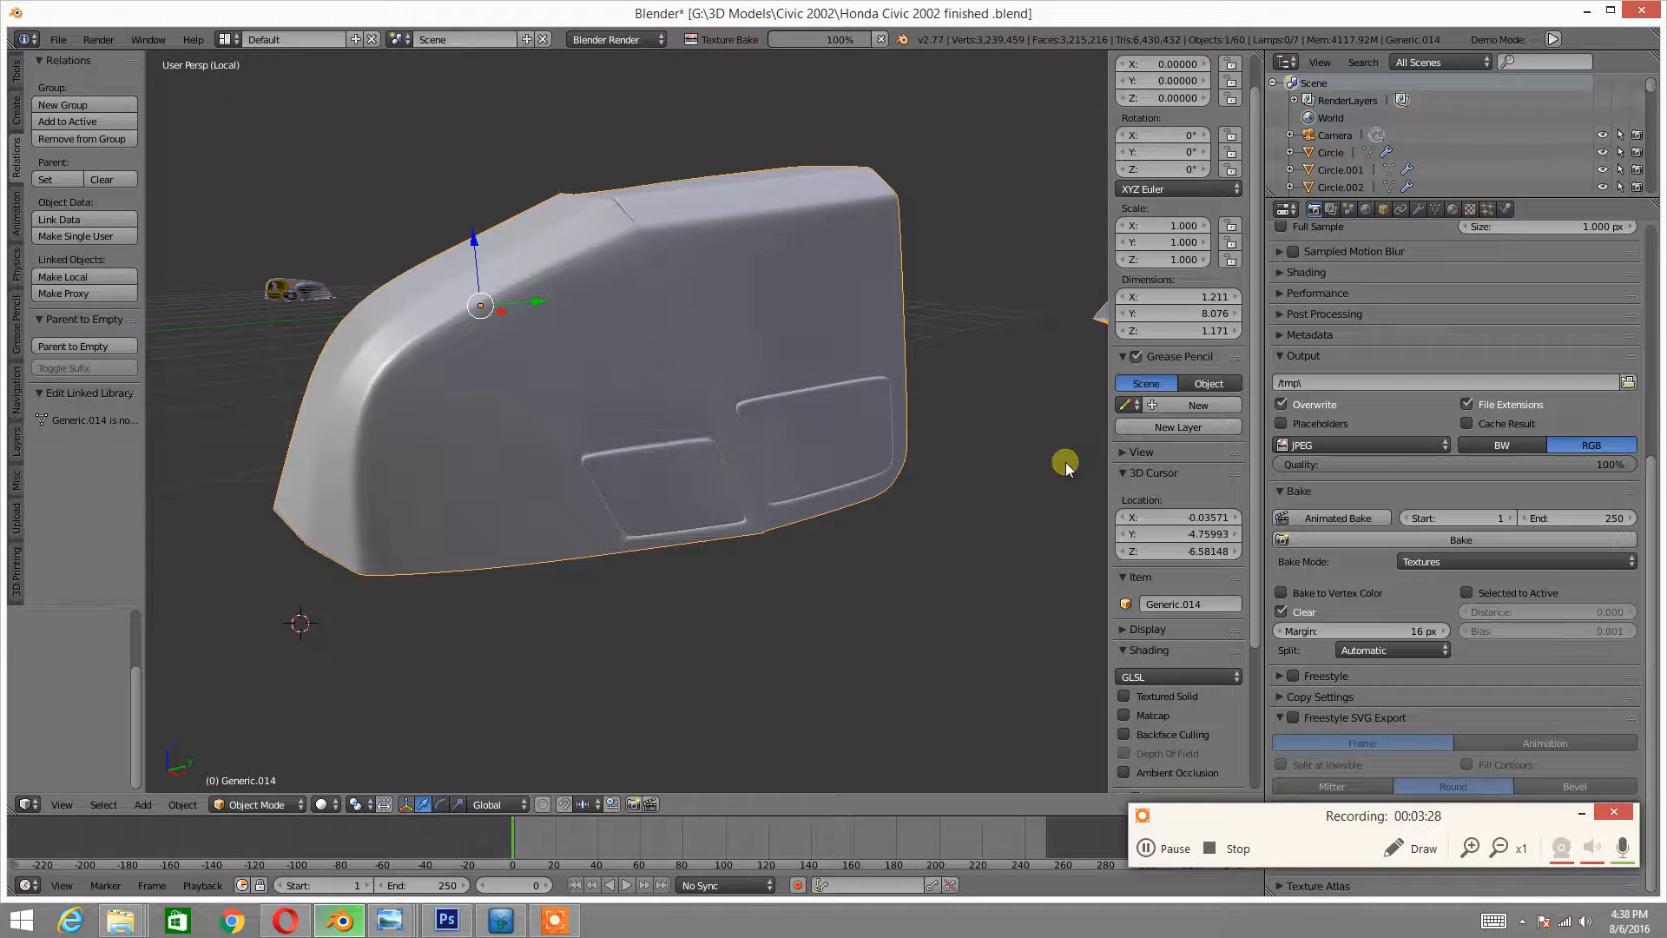
- Put the light object into Edit Mode and display its baked UV layout in the UV/Image Editor
scroll(871, 257, "down", 5)
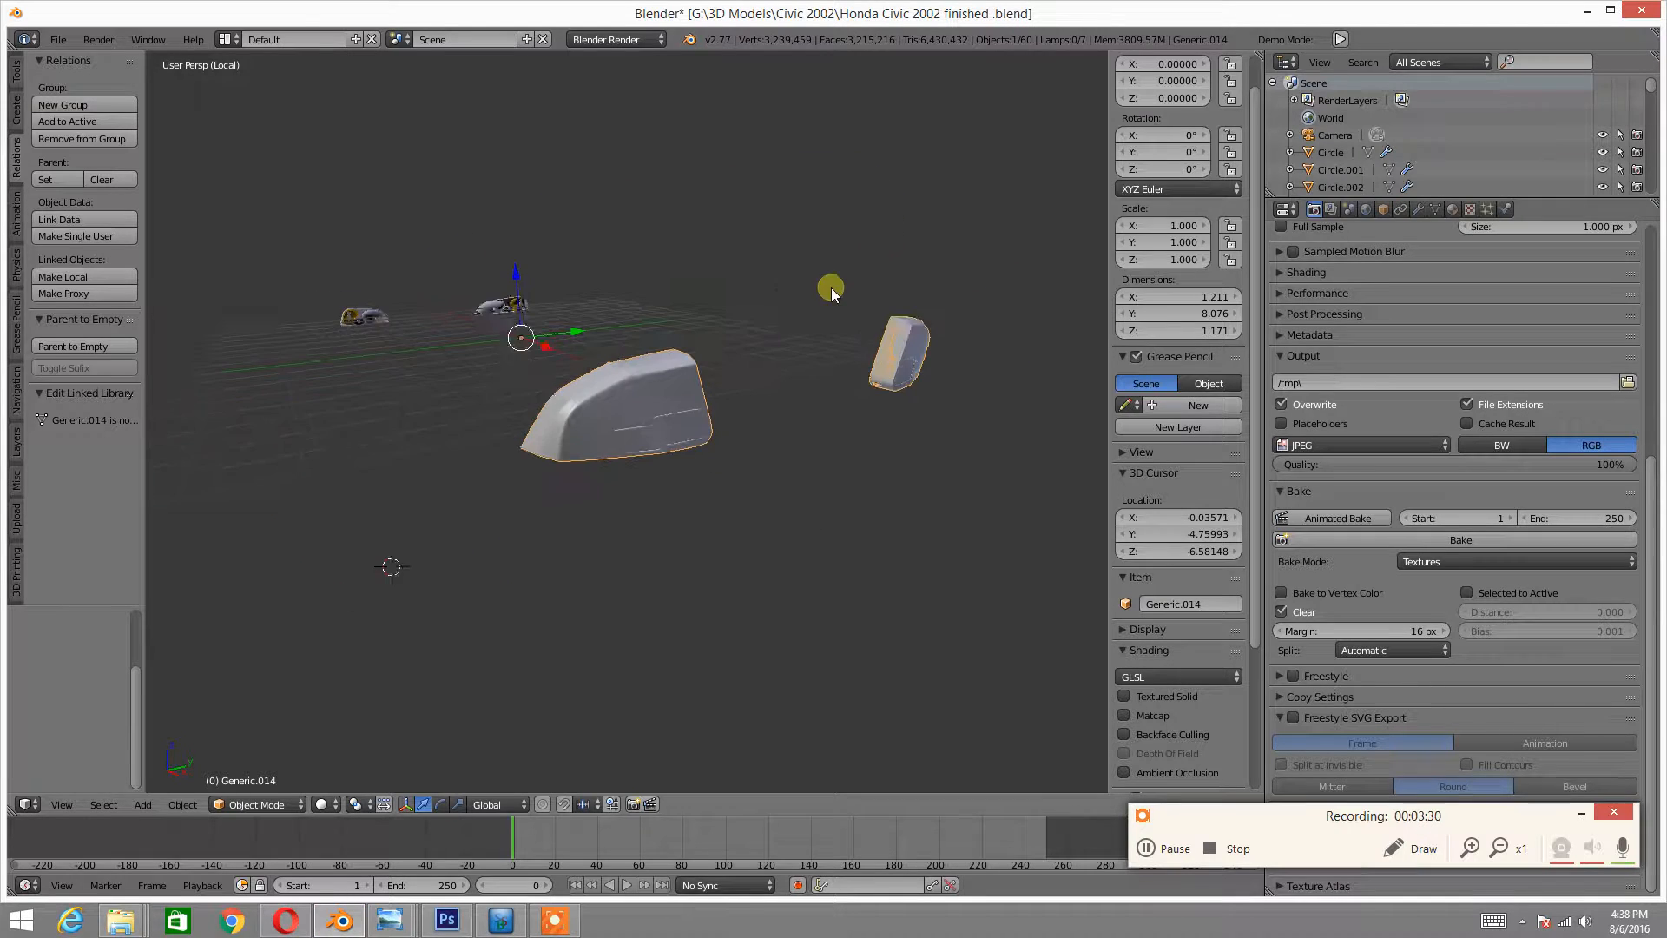
middle_click_drag(871, 257, 797, 283)
scroll(797, 298, "up", 2)
scroll(777, 313, "down", 2)
scroll(776, 313, "up", 4)
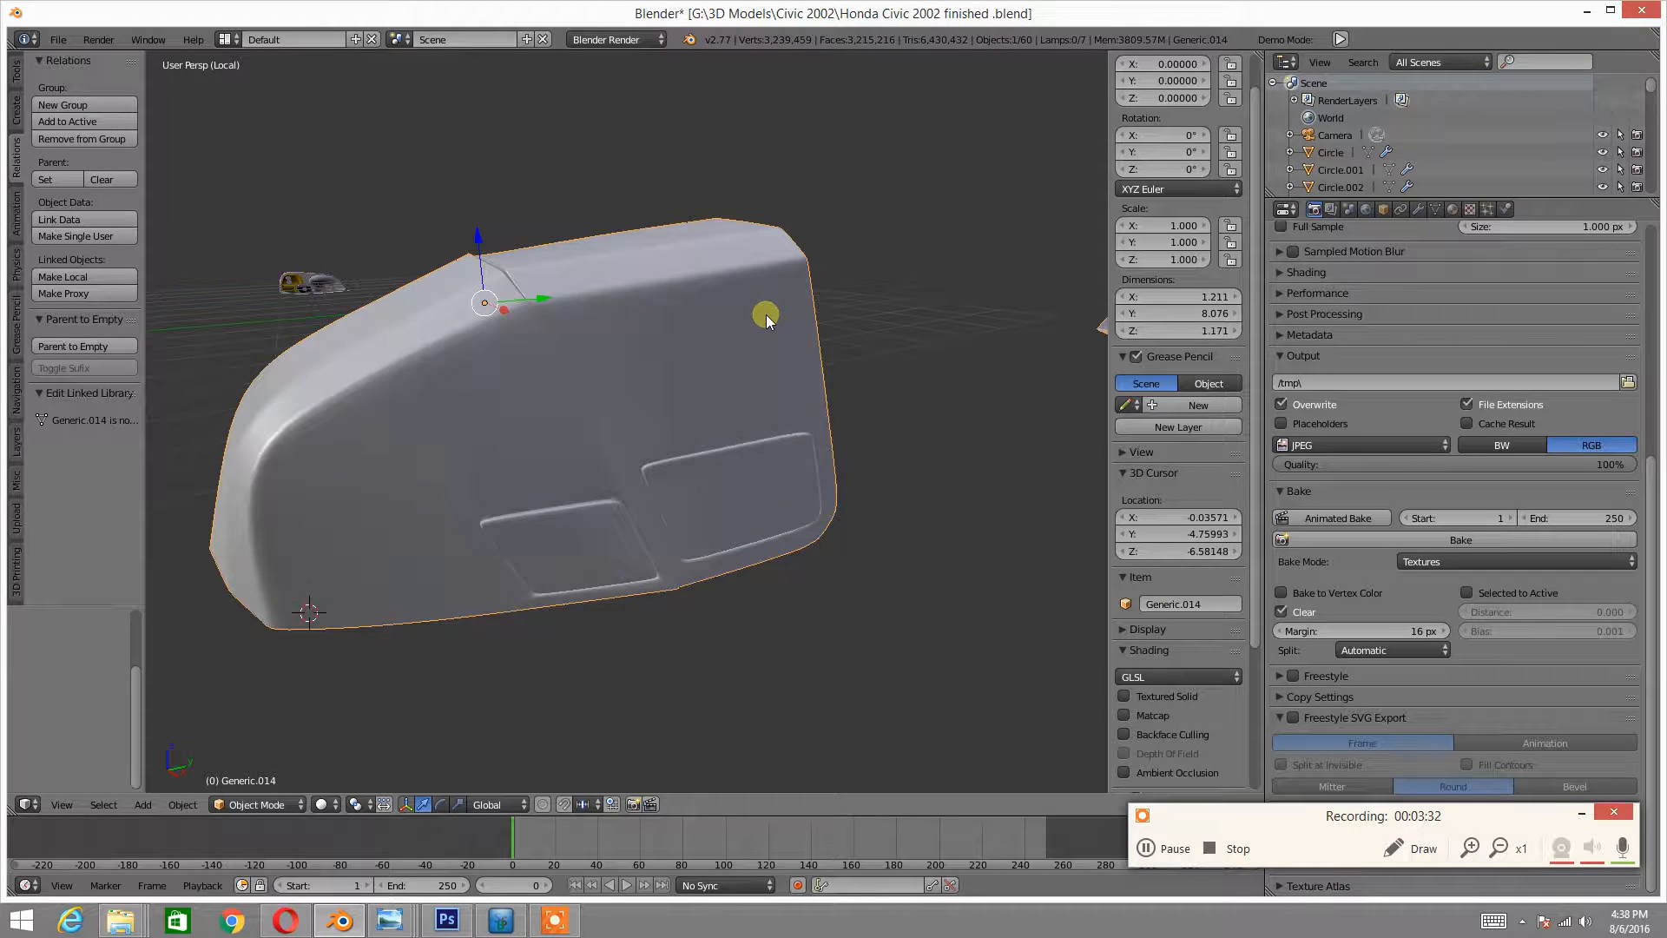
key("Tab")
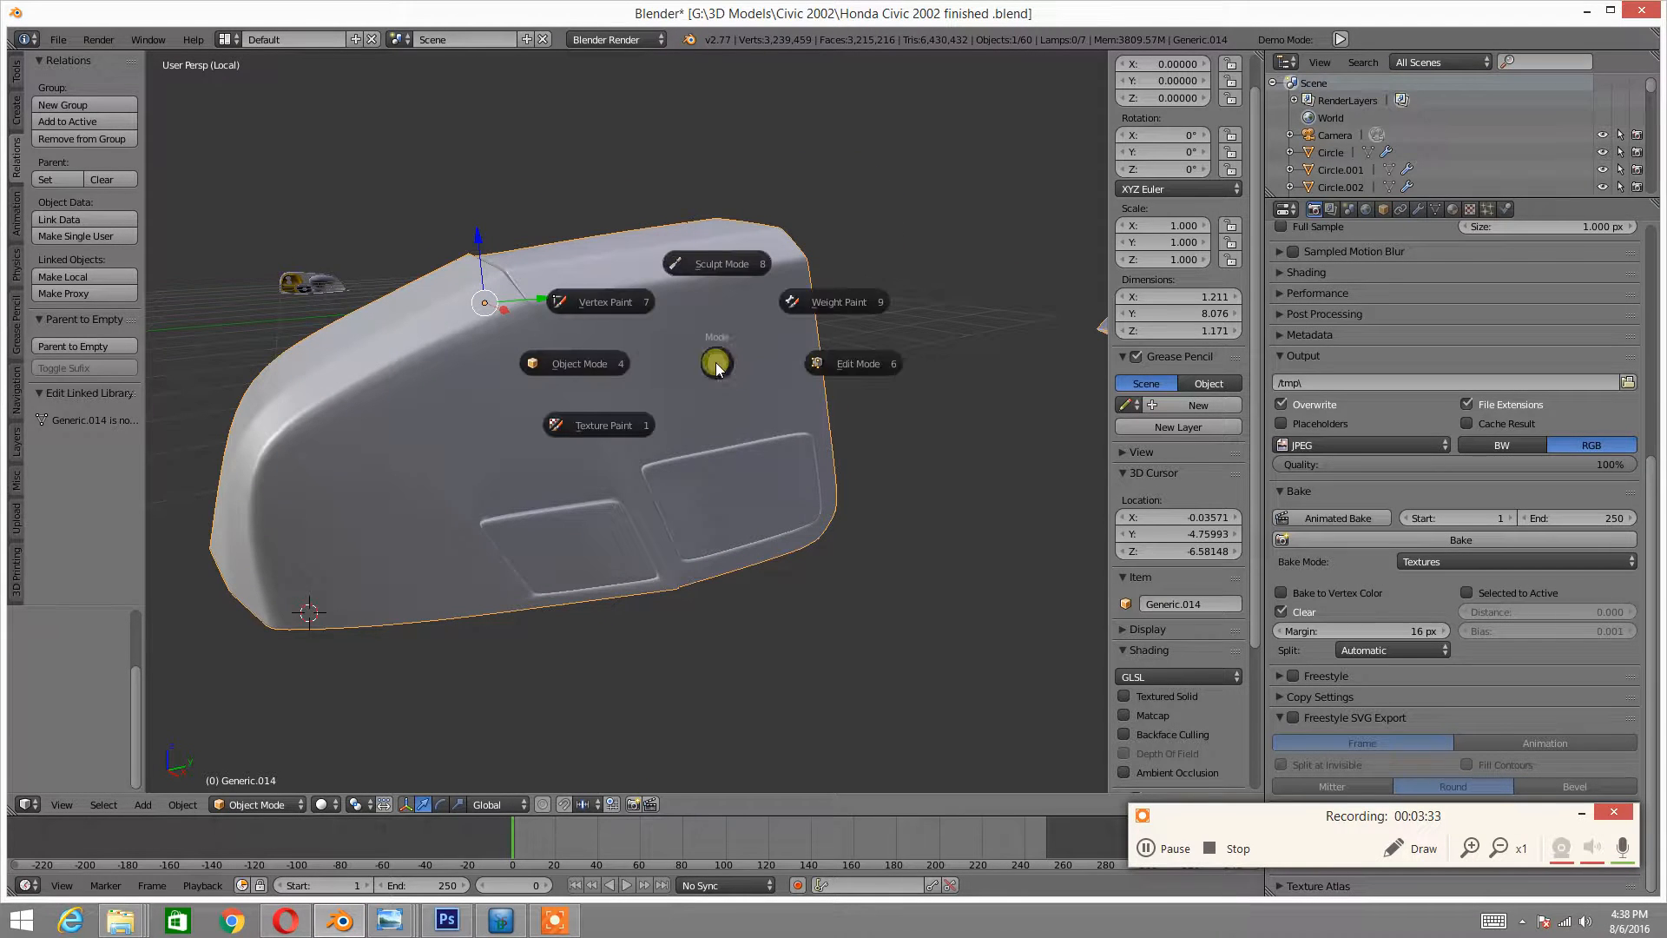
left_click(566, 363)
key("Tab")
left_click(734, 365)
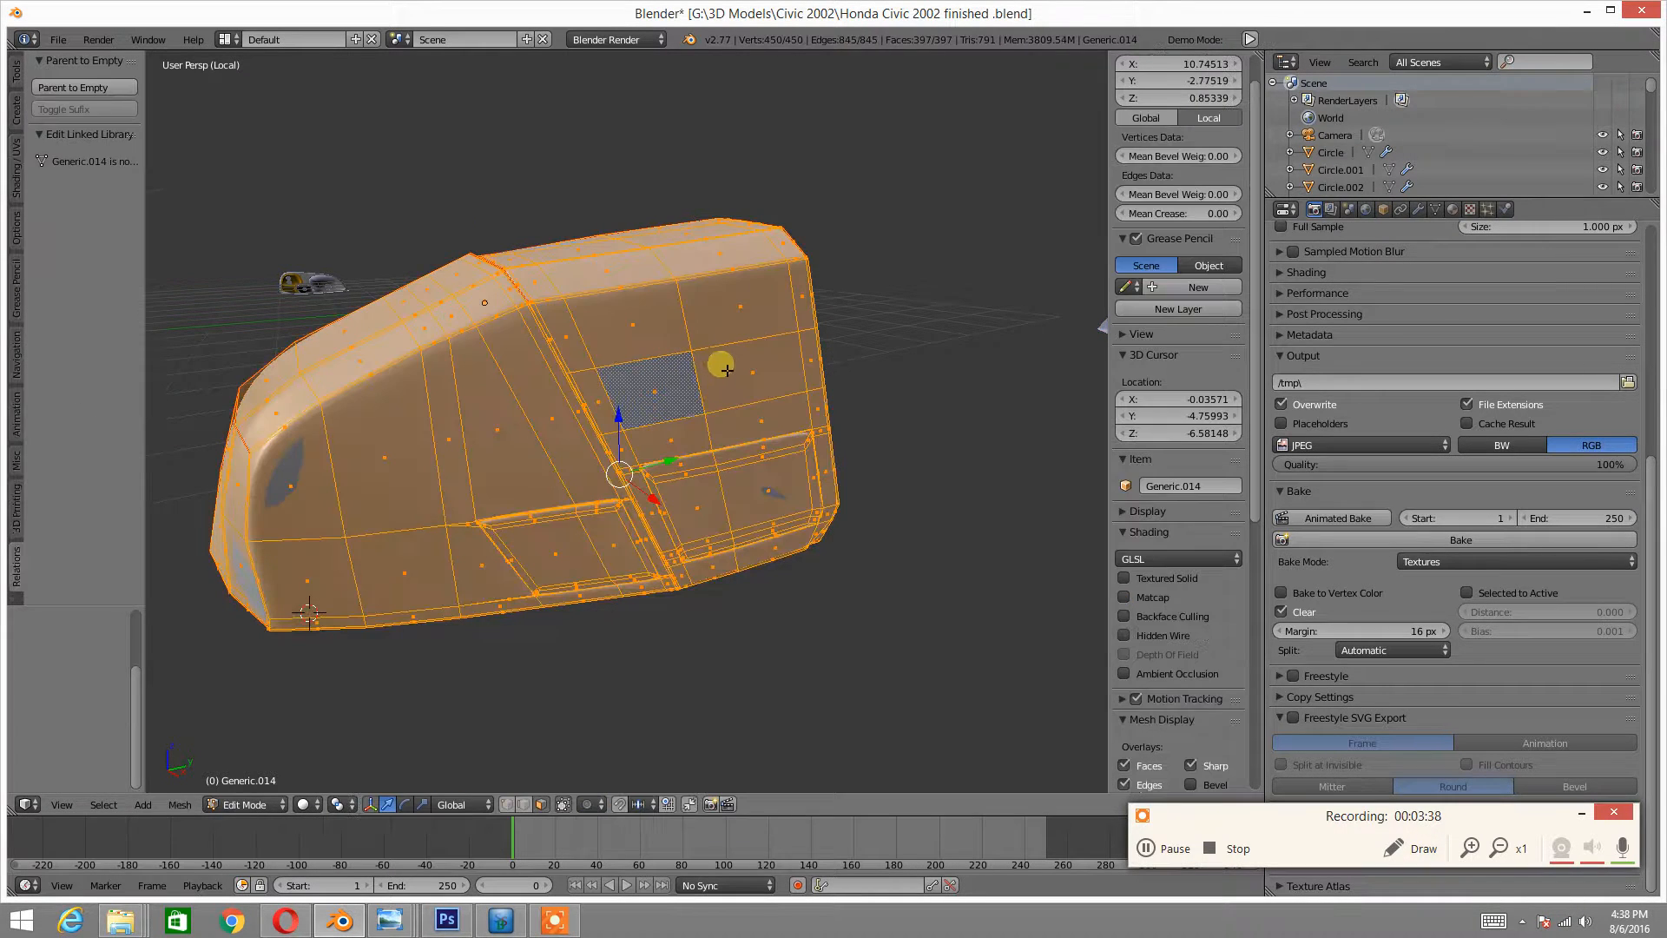
left_click(23, 808)
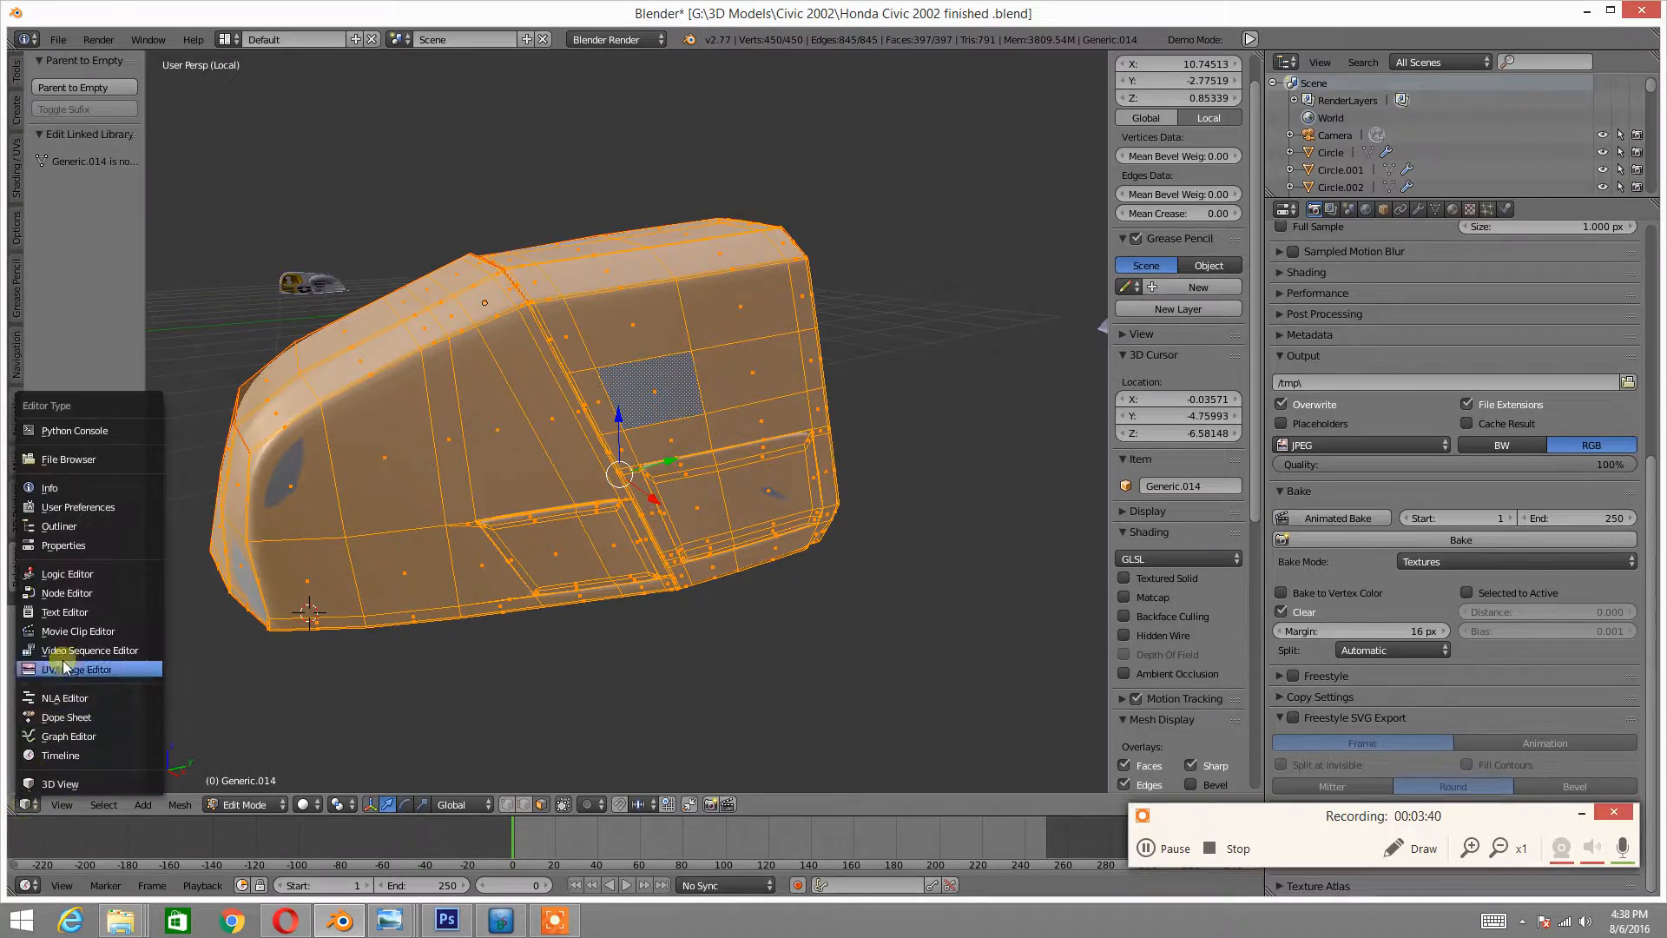
left_click(83, 647)
- Examine the baked red, grey and orange textures across the UV islands of the Back Lights image
scroll(493, 525, "up", 6)
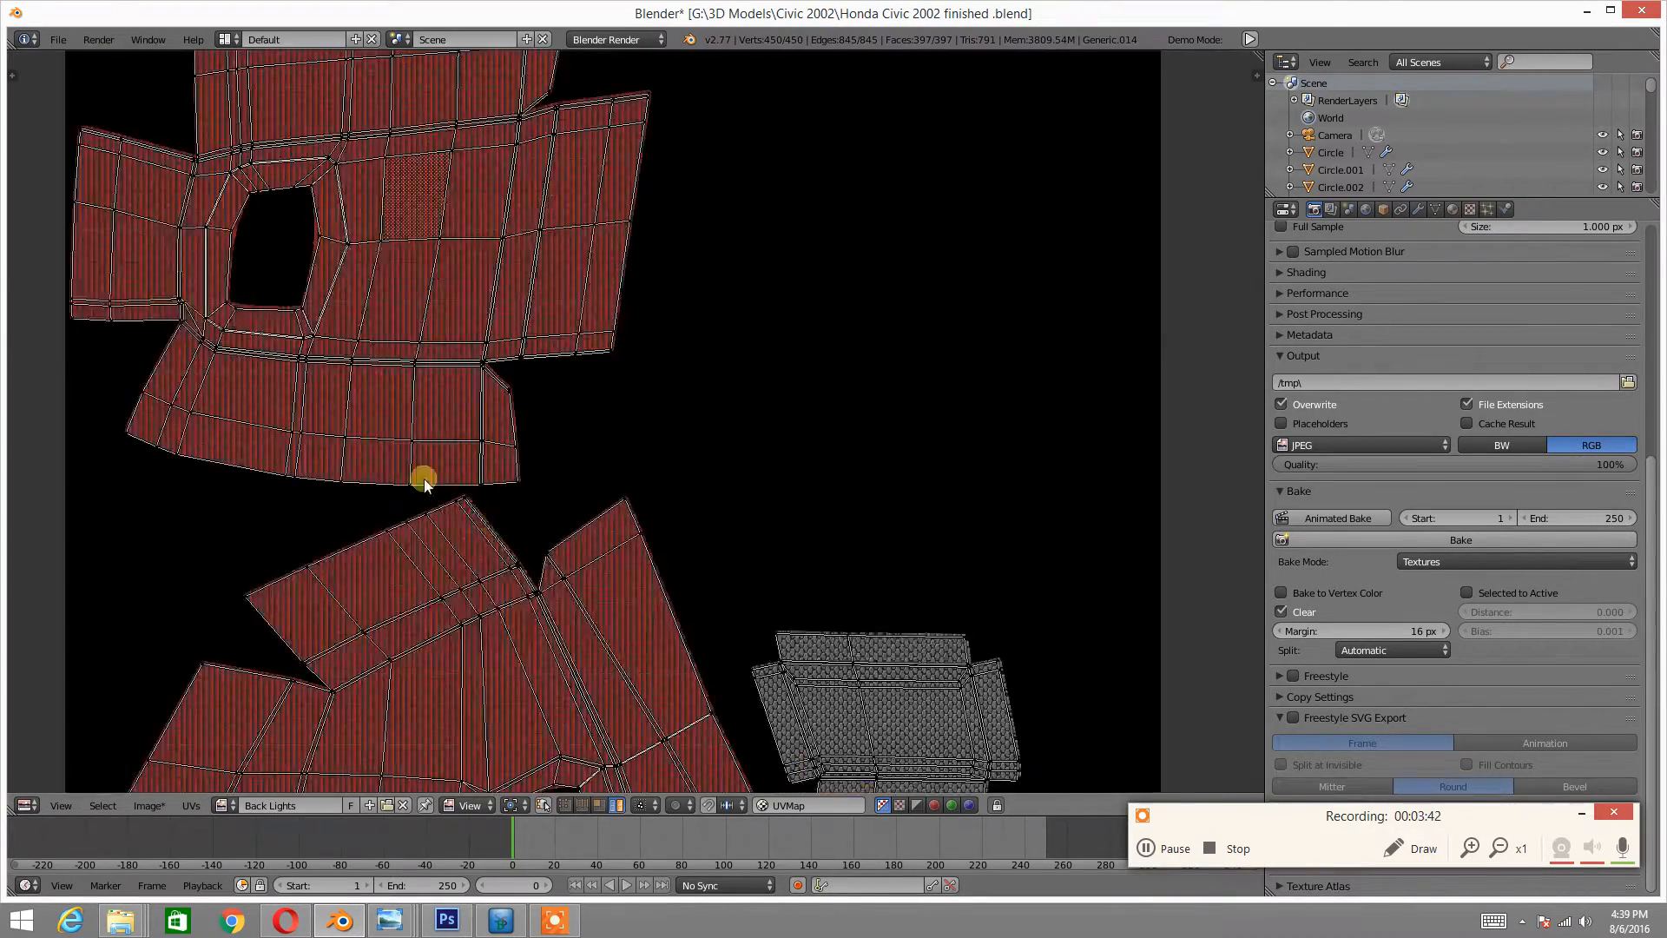
scroll(472, 475, "down", 3)
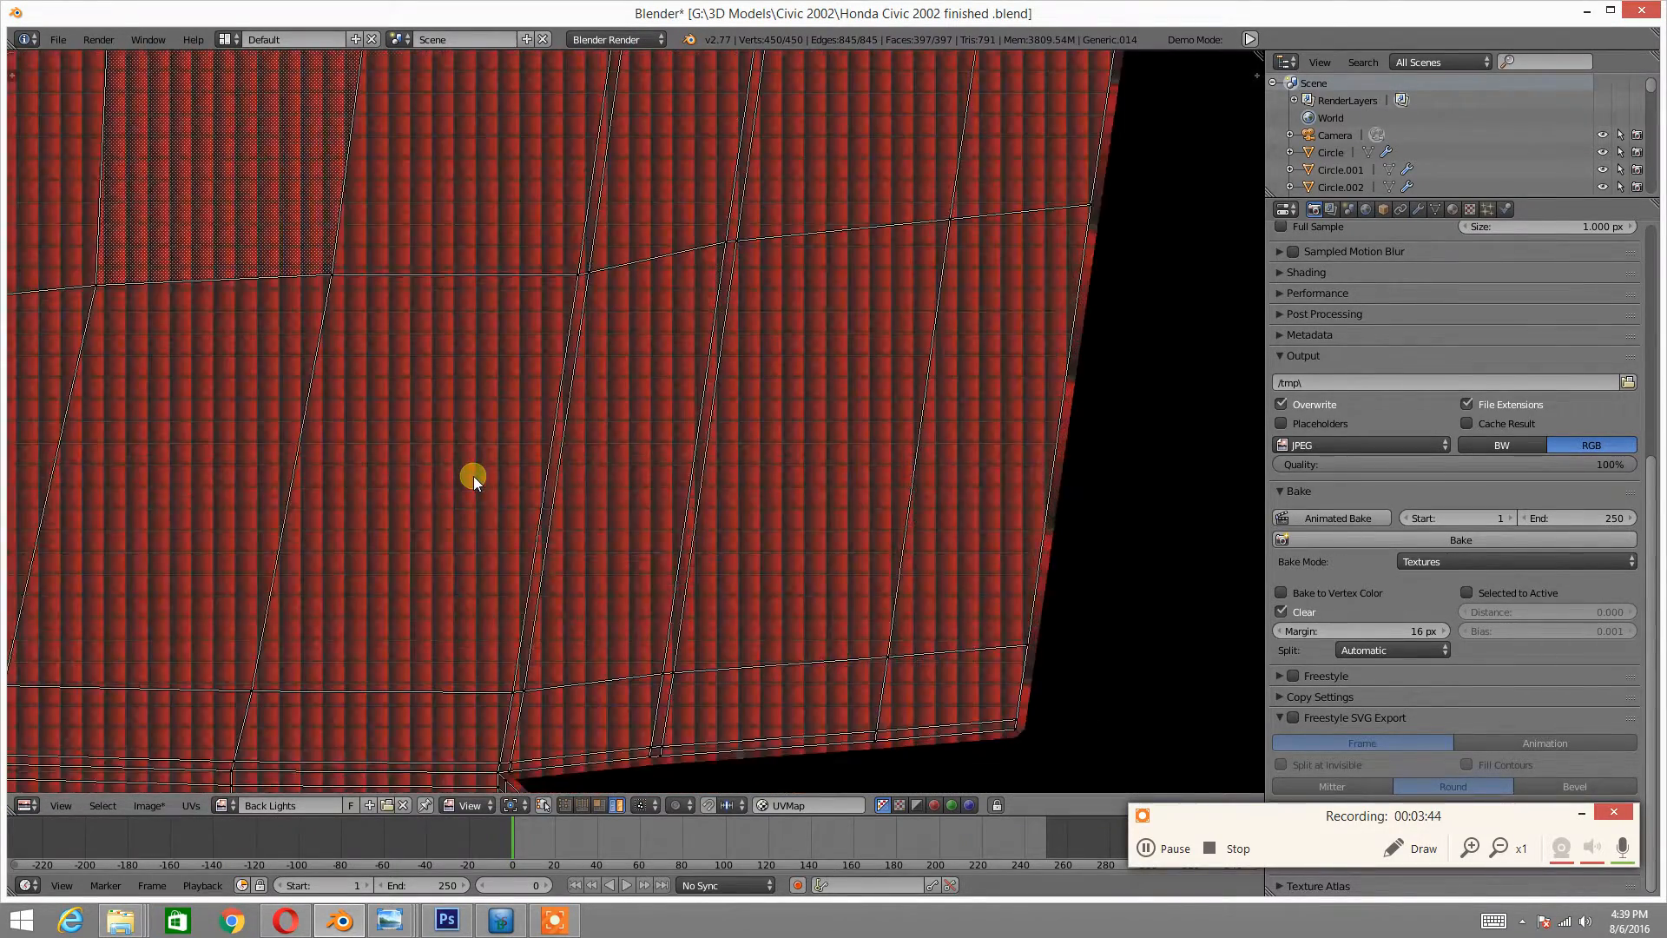
middle_click_drag(476, 475, 589, 363)
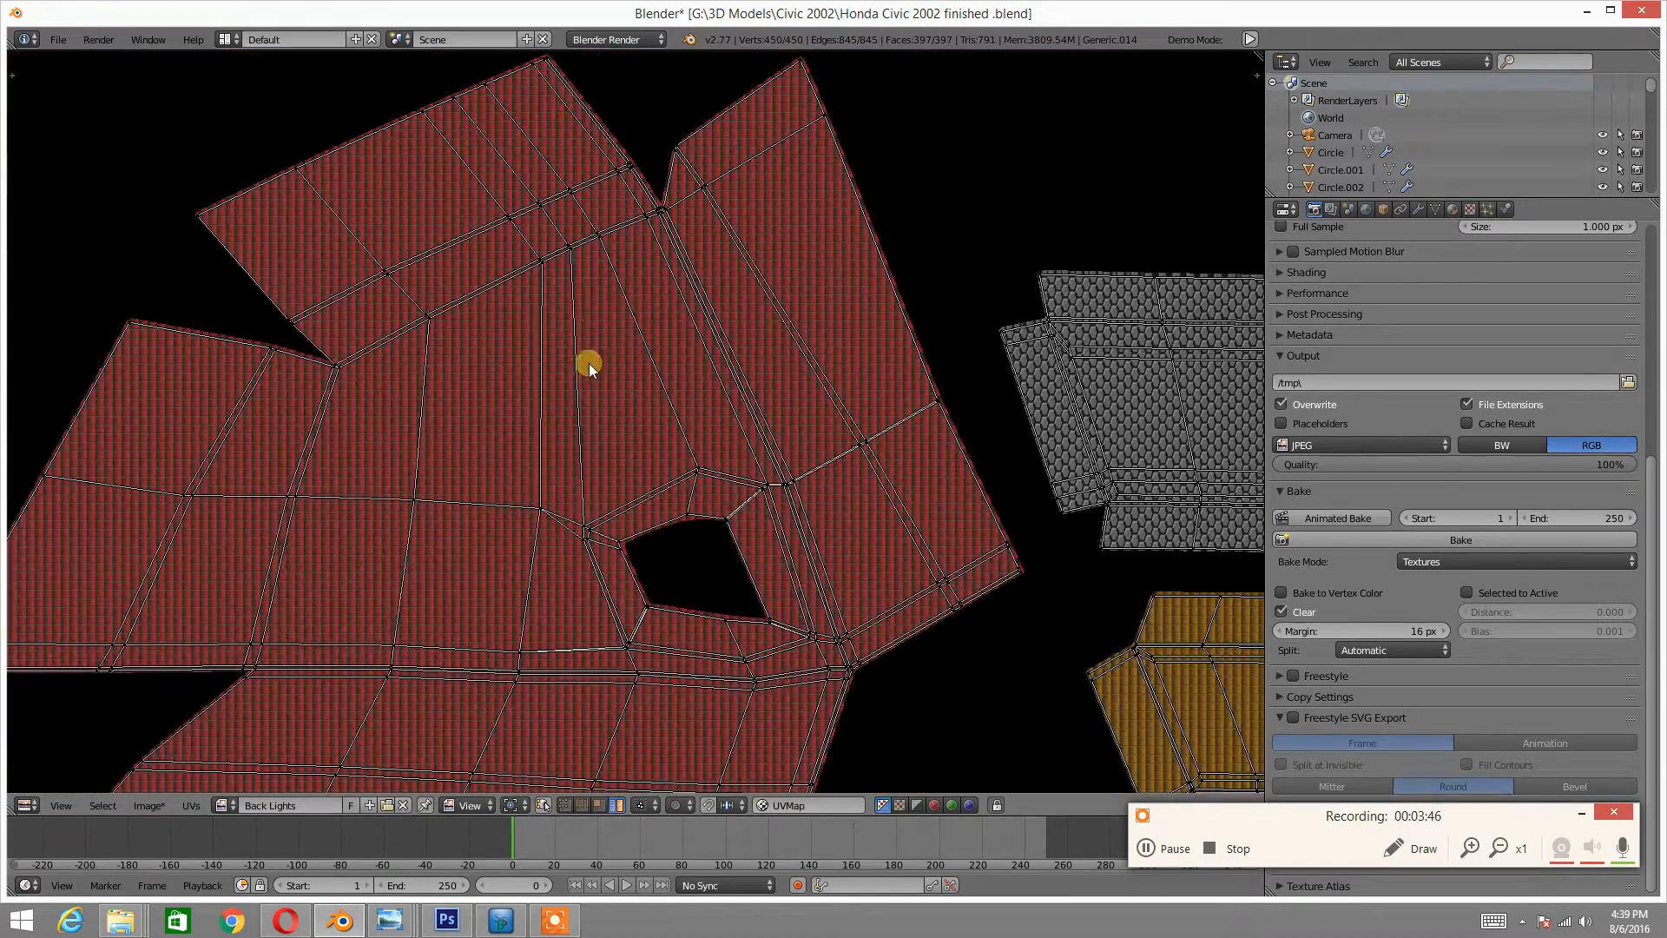
scroll(586, 378, "up", 4)
scroll(585, 379, "down", 4)
scroll(585, 378, "down", 3)
scroll(595, 324, "up", 6)
scroll(651, 343, "down", 3)
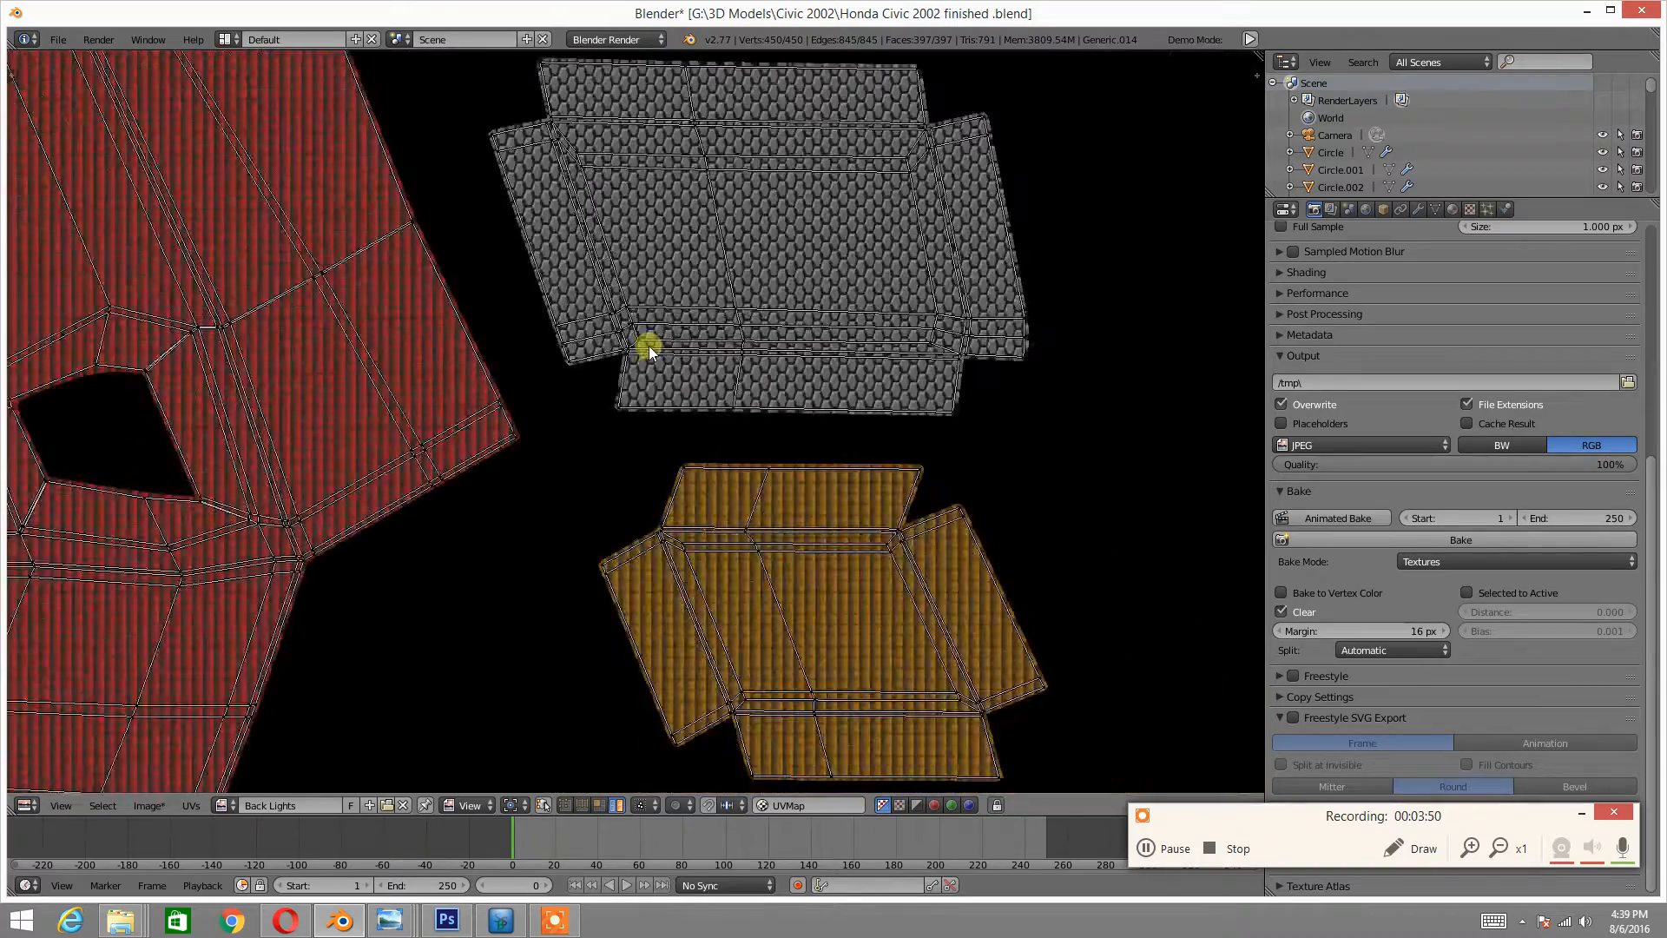
middle_click_drag(402, 306, 618, 491)
scroll(580, 375, "down", 2)
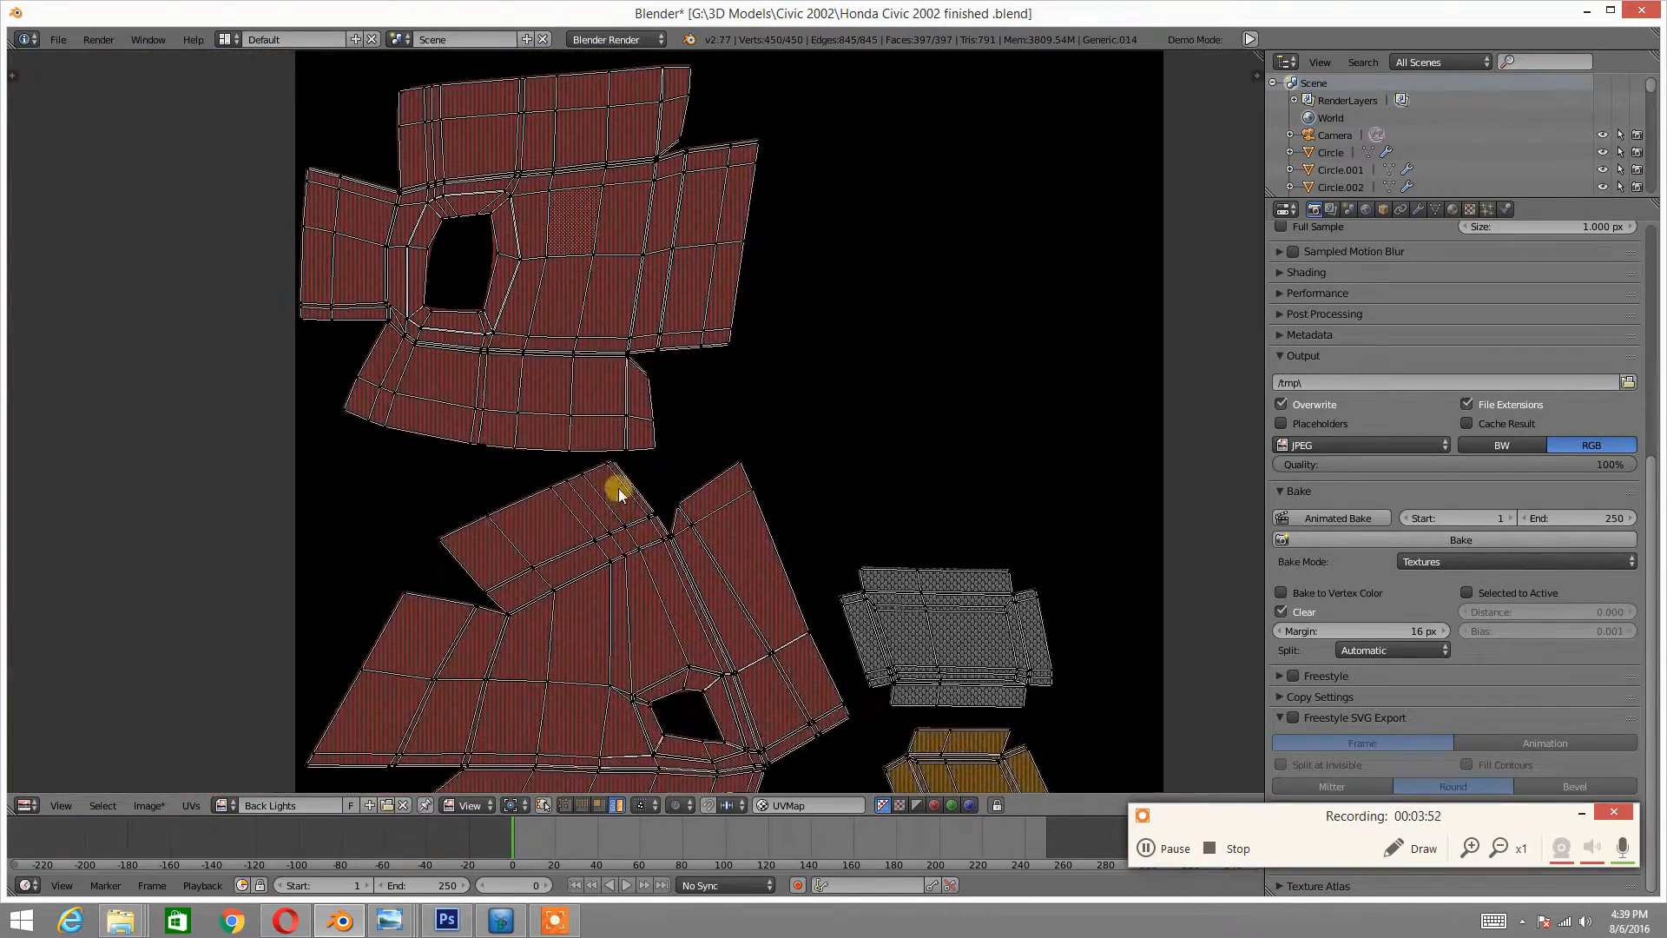
scroll(340, 498, "down", 2)
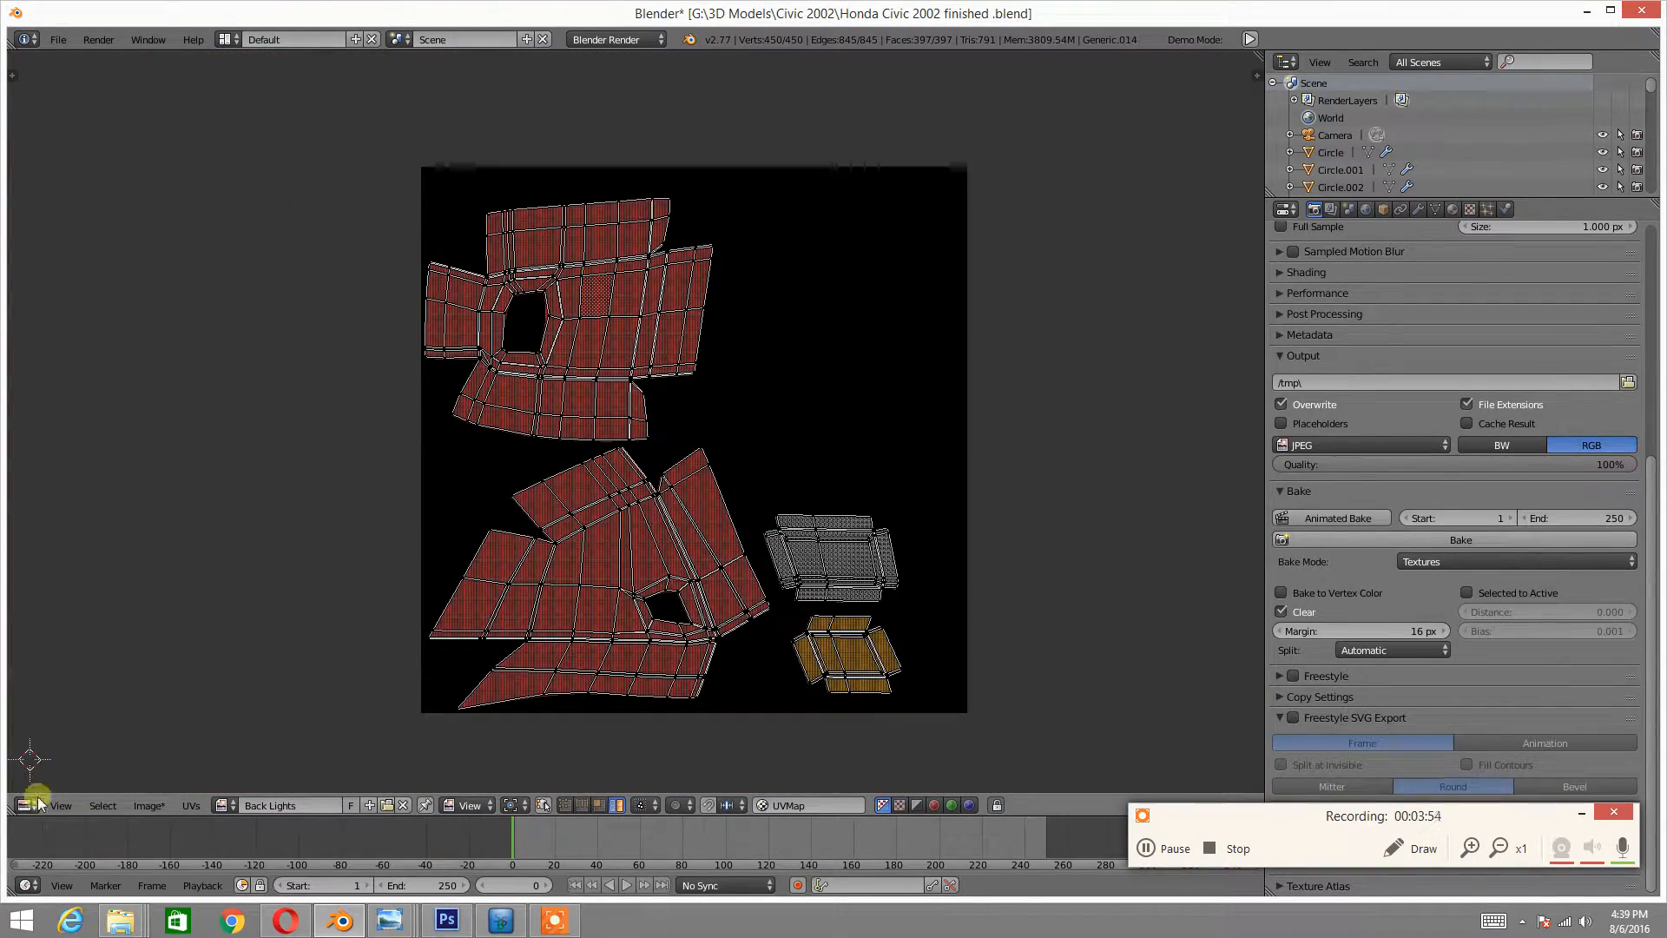
- Save the baked image as Back Lights .jpg in the Civic 2002 folder, using JPEG format, RGB and 100% quality
left_click(148, 804)
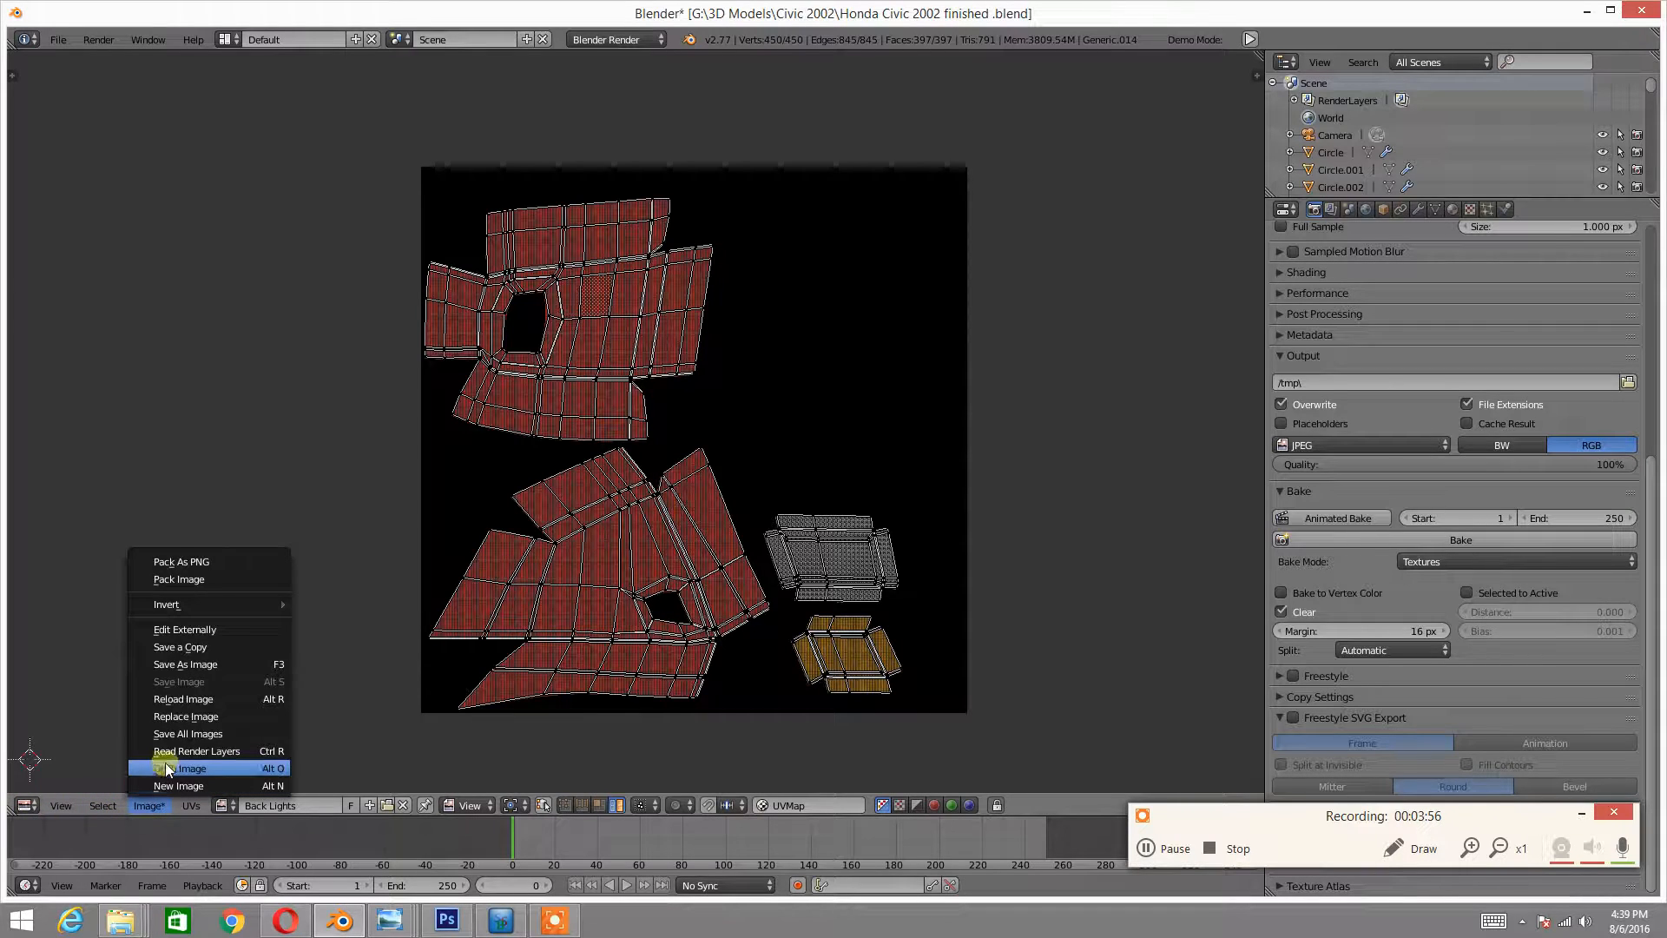
left_click(186, 664)
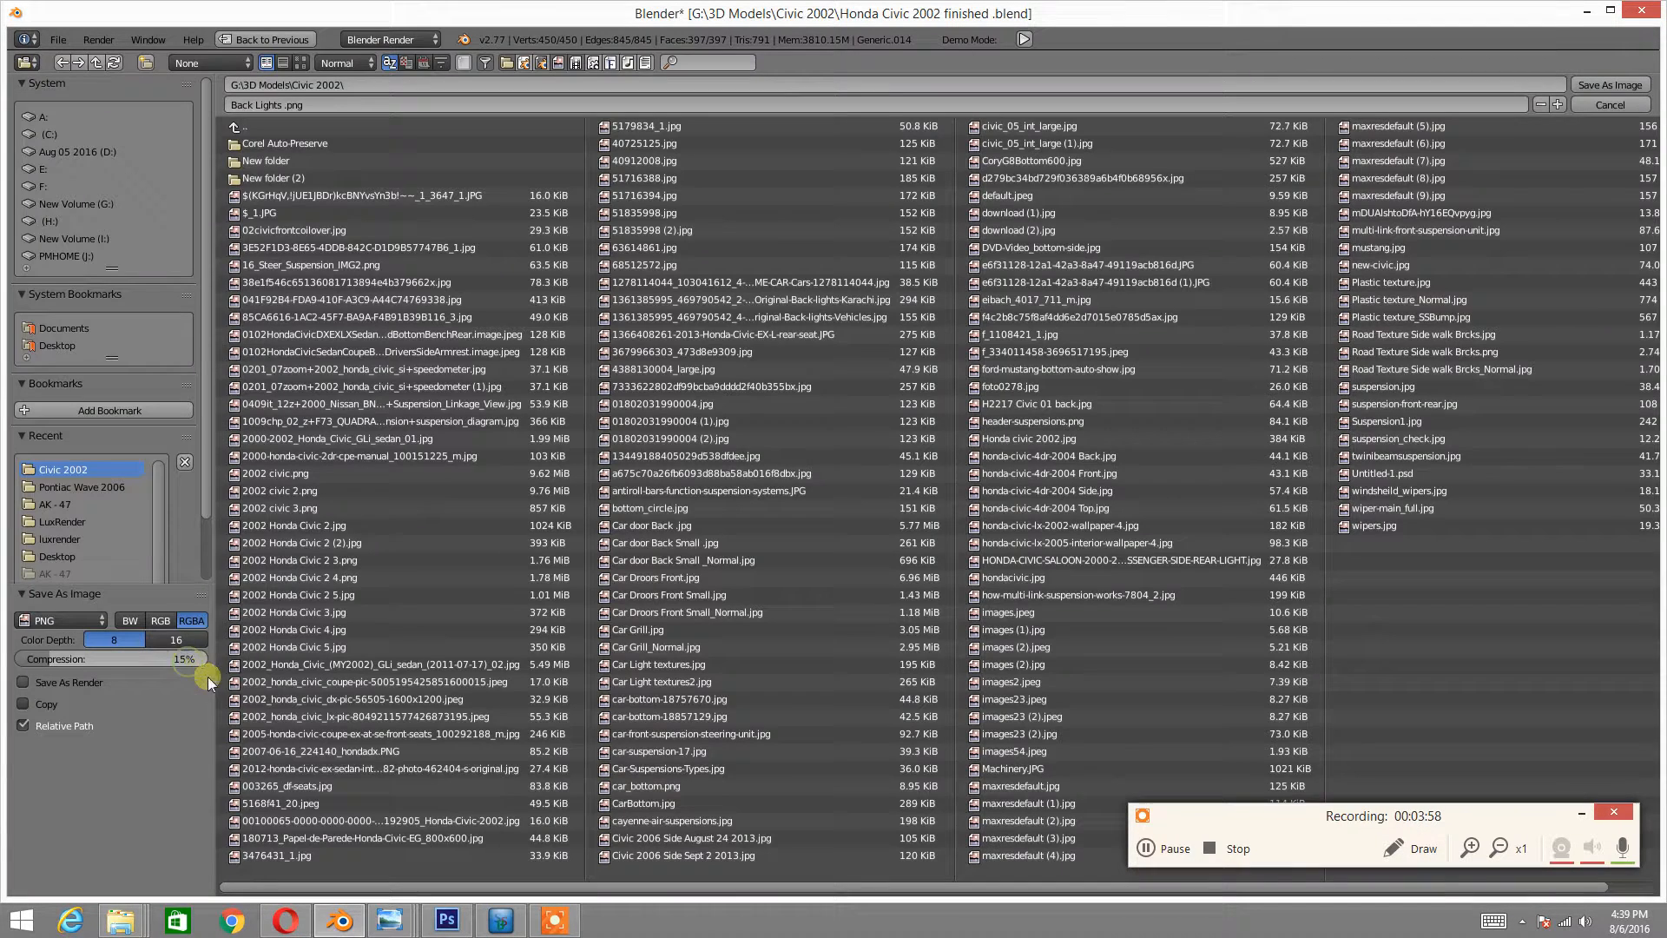
left_click(66, 617)
left_click(72, 542)
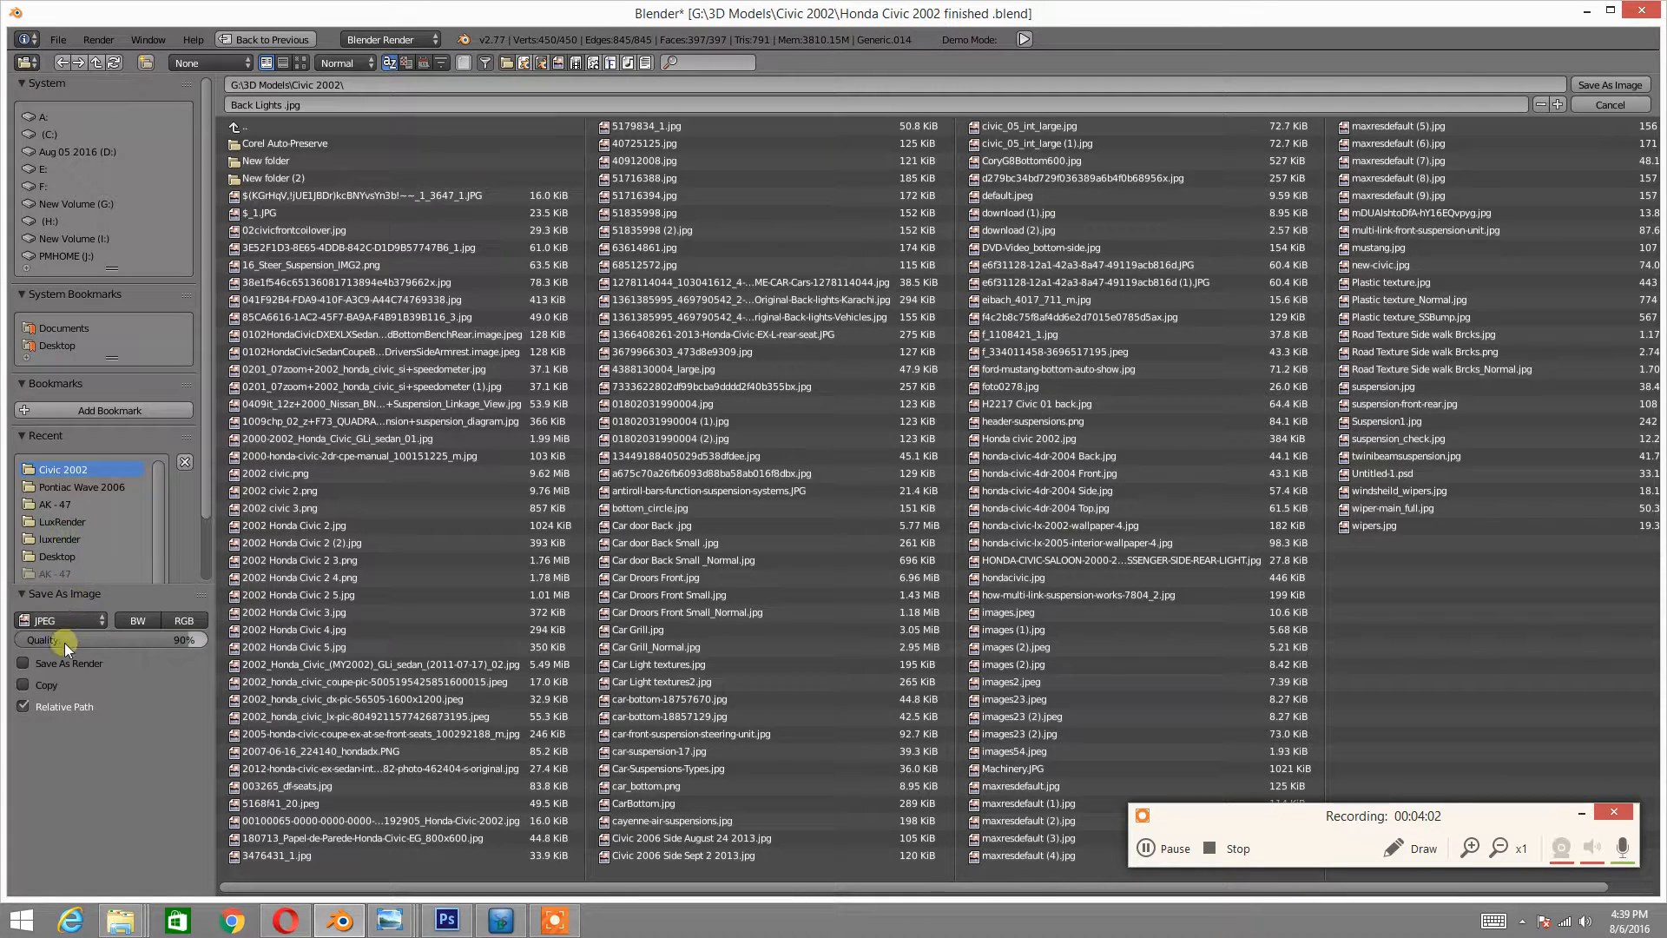
left_click(201, 619)
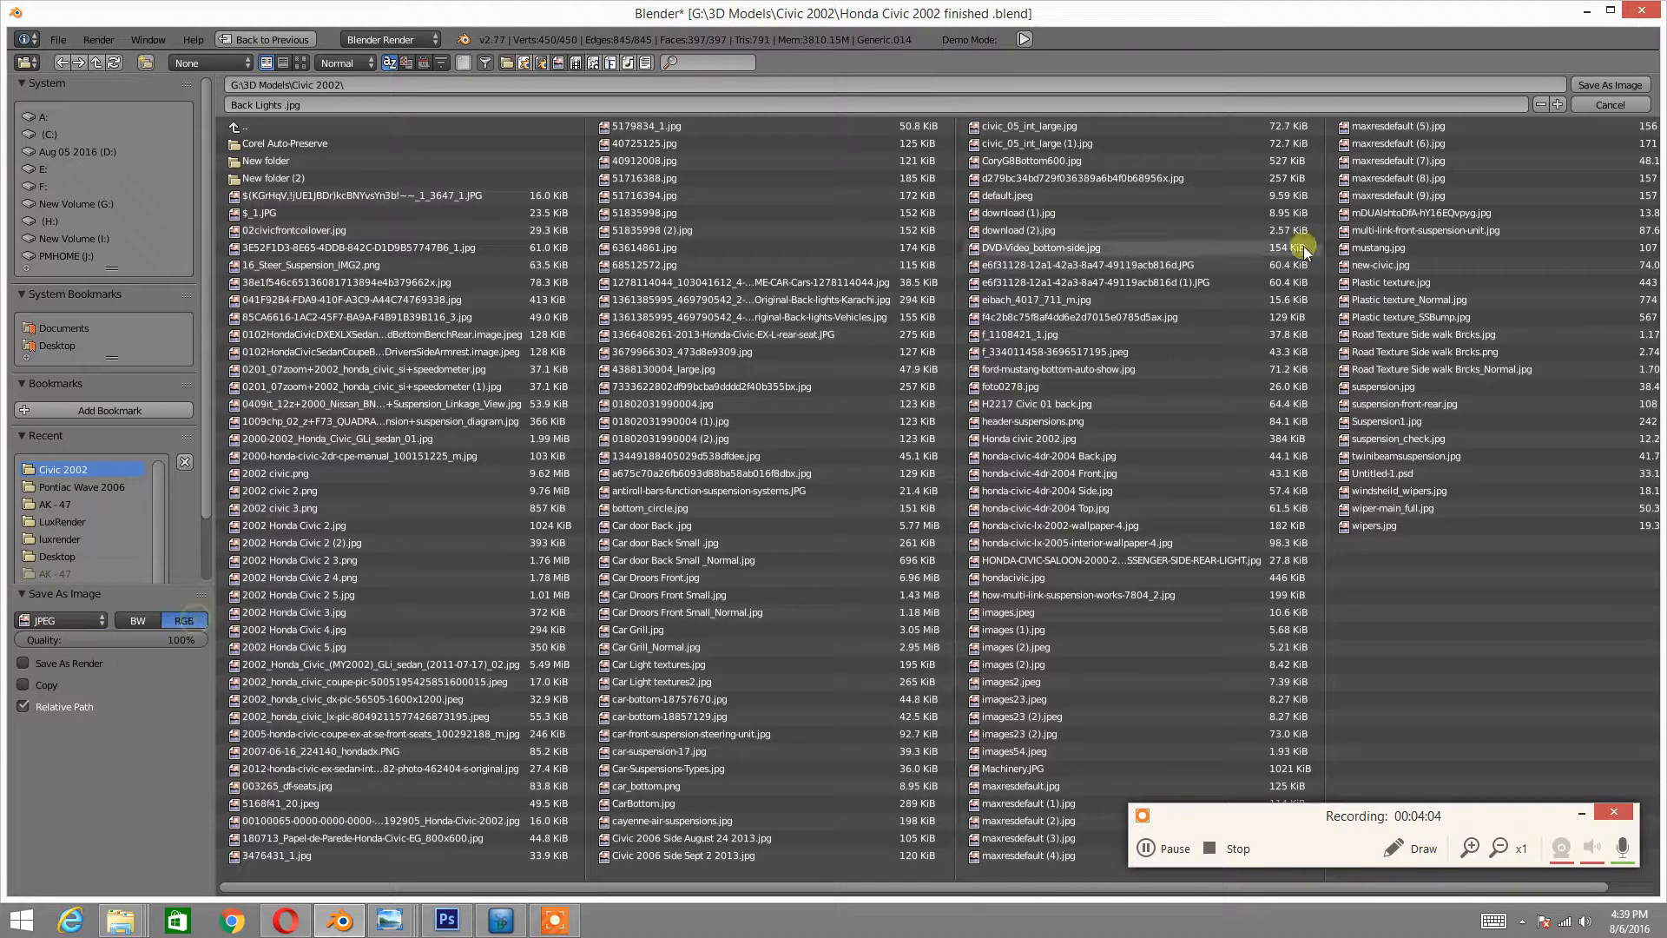
left_click(1606, 84)
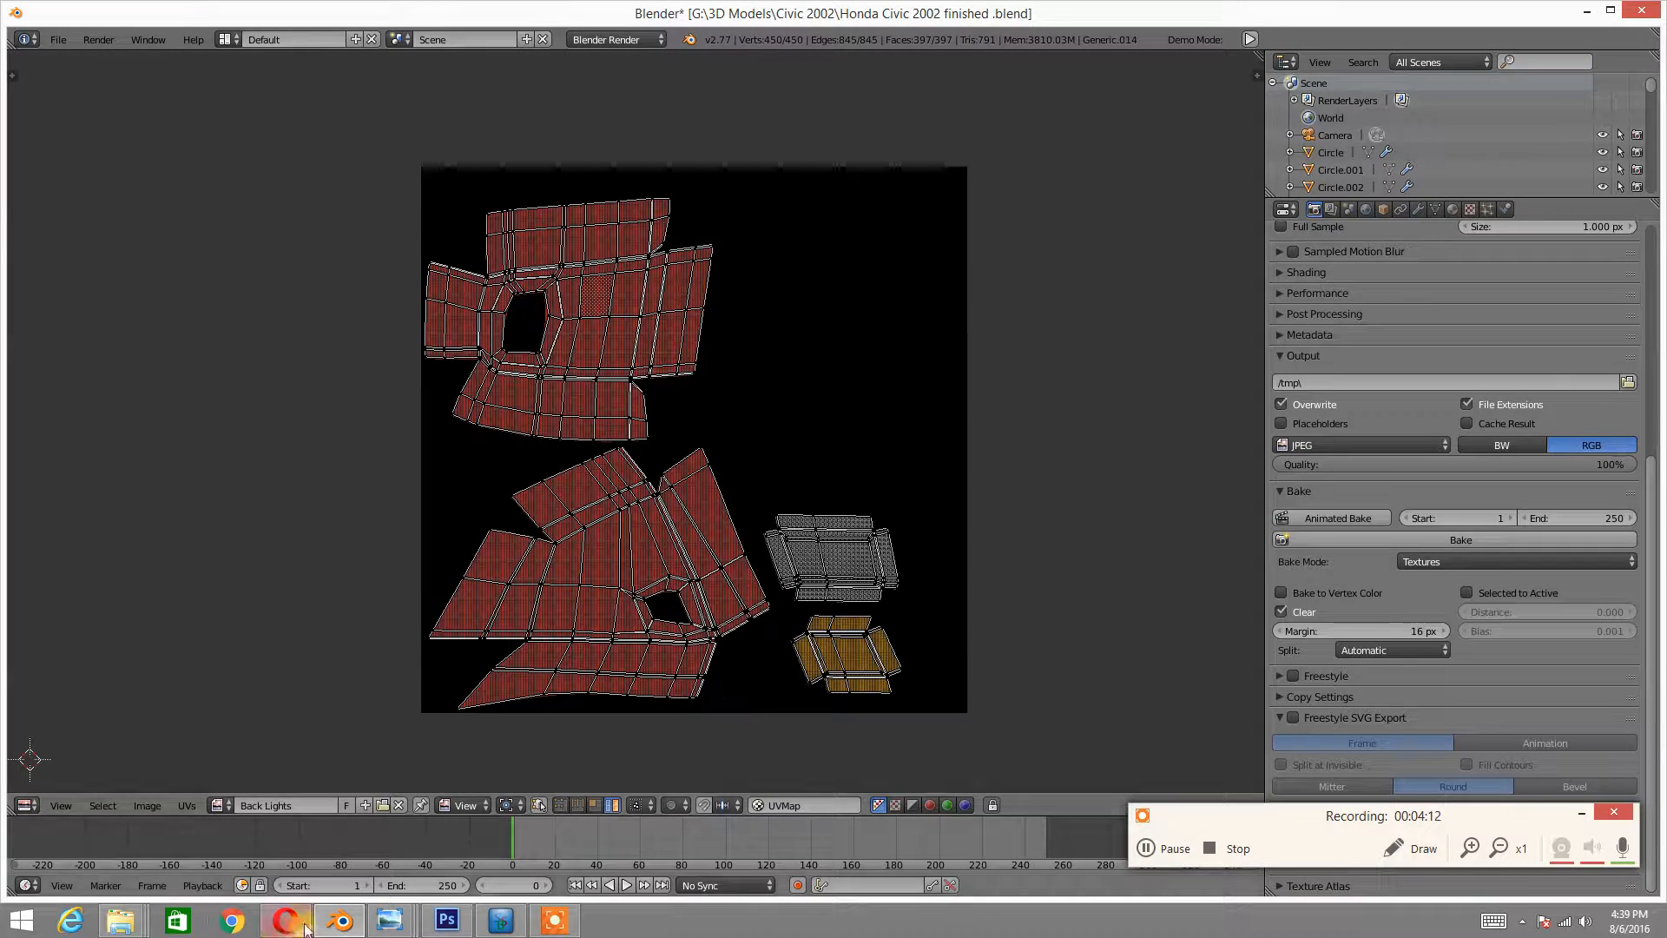
- Switch to Photoshop, close Car Grill.jpg and open Back Lights .jpg from the Civic 2002 folder
left_click(467, 917)
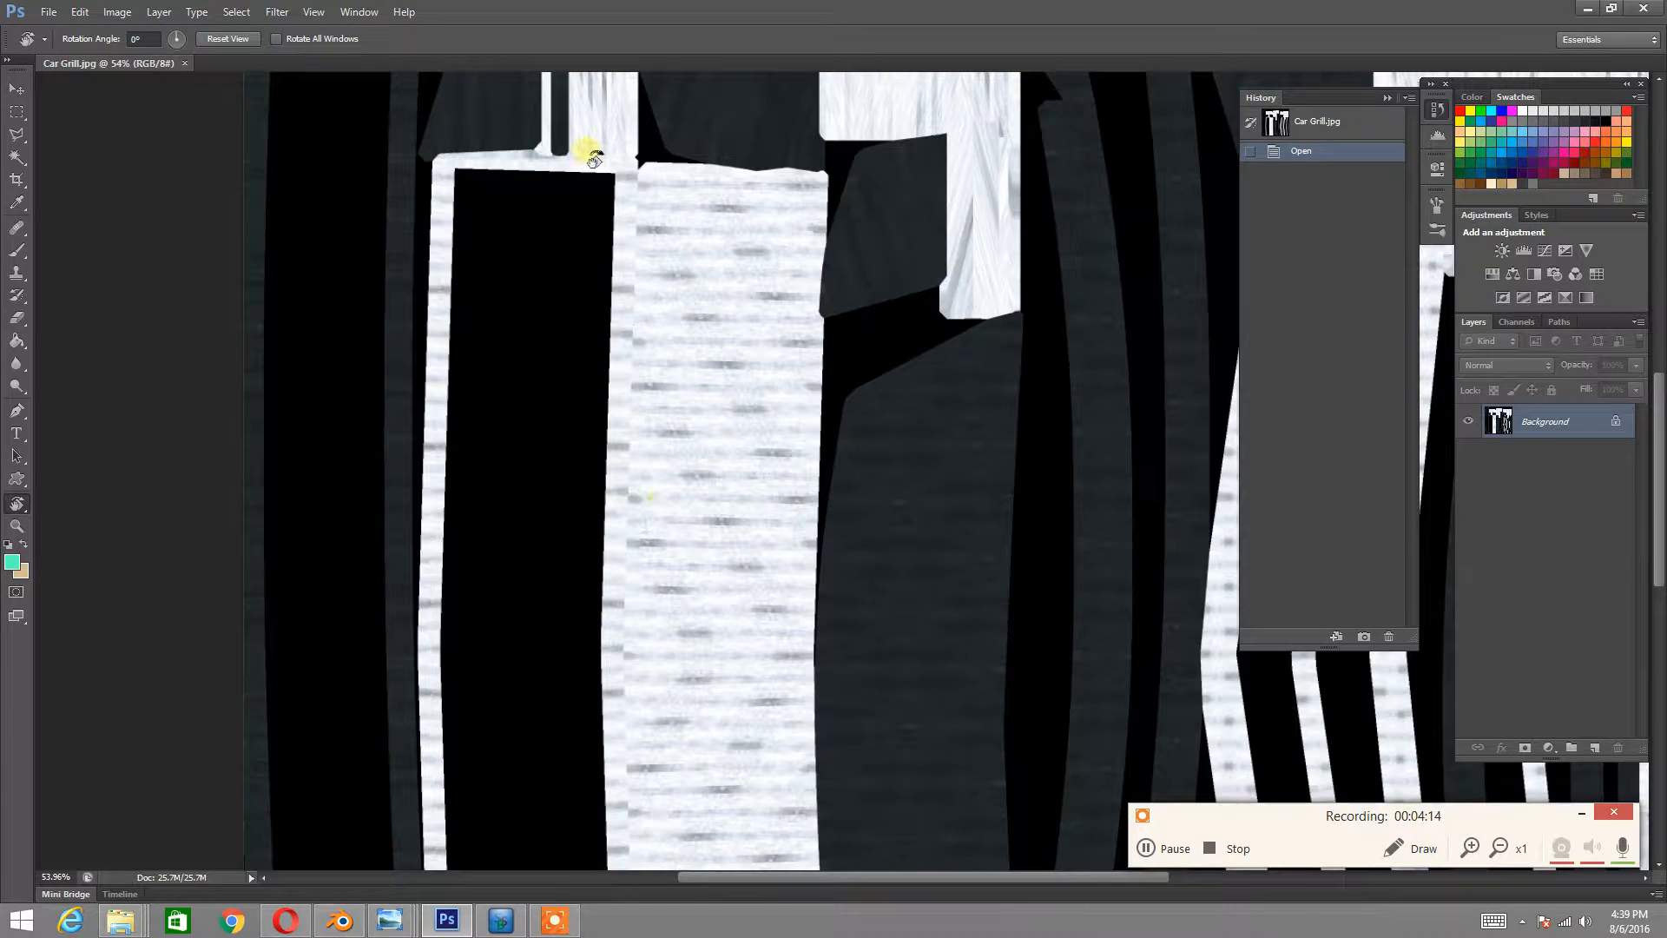
left_click(185, 62)
left_click(49, 12)
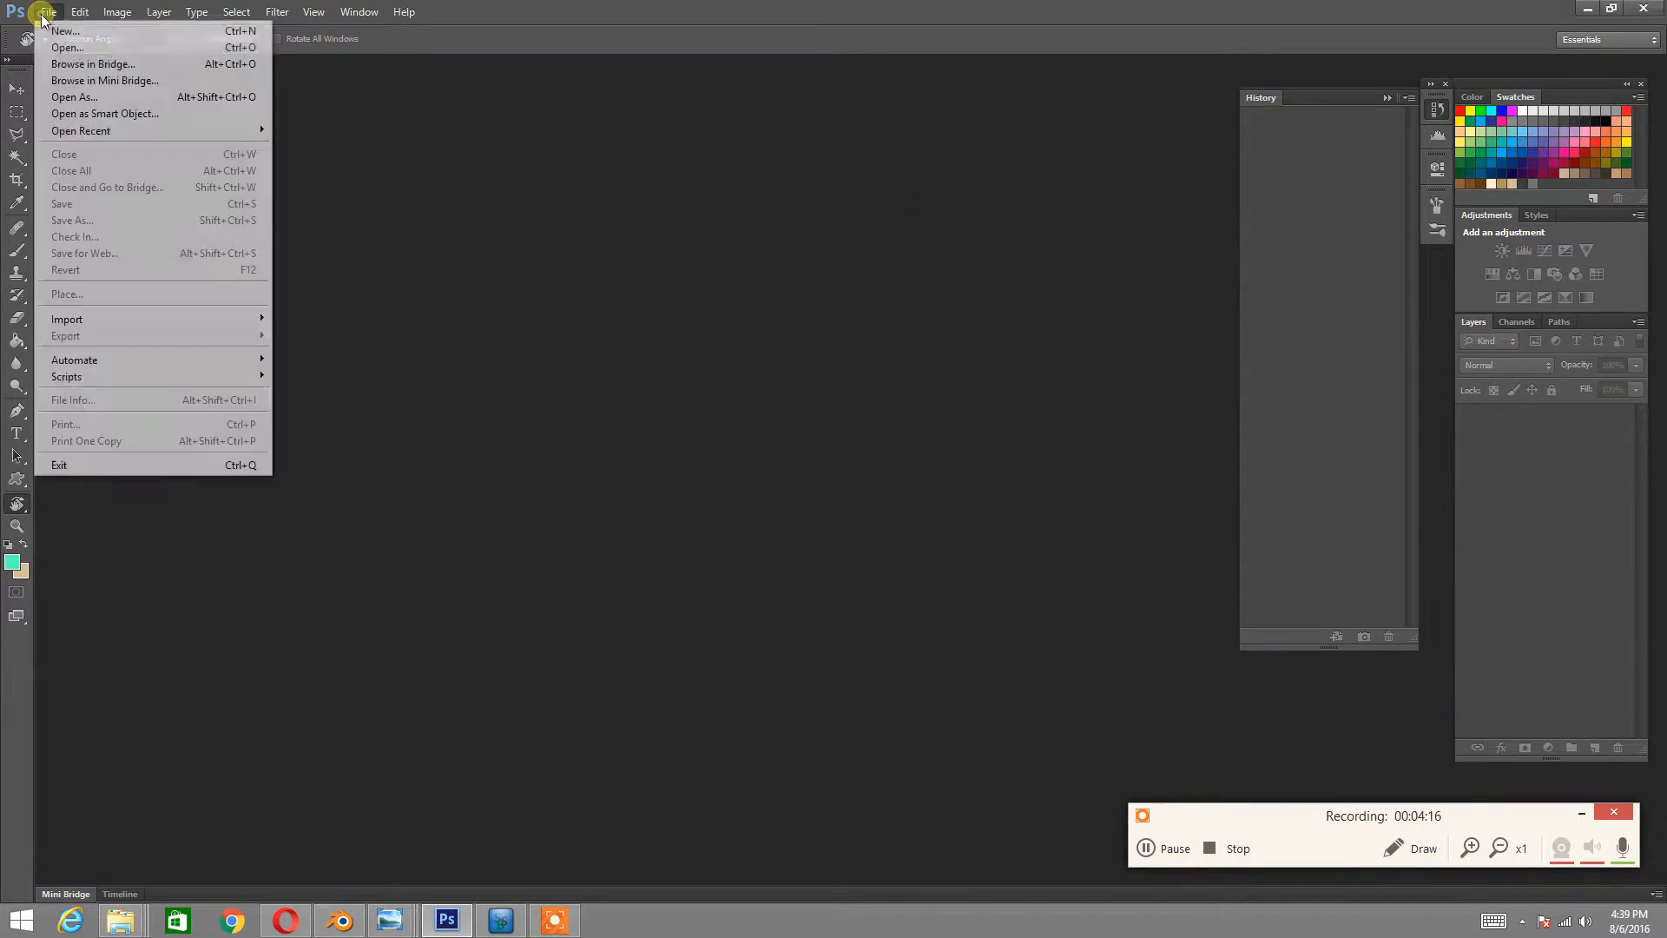
left_click(60, 48)
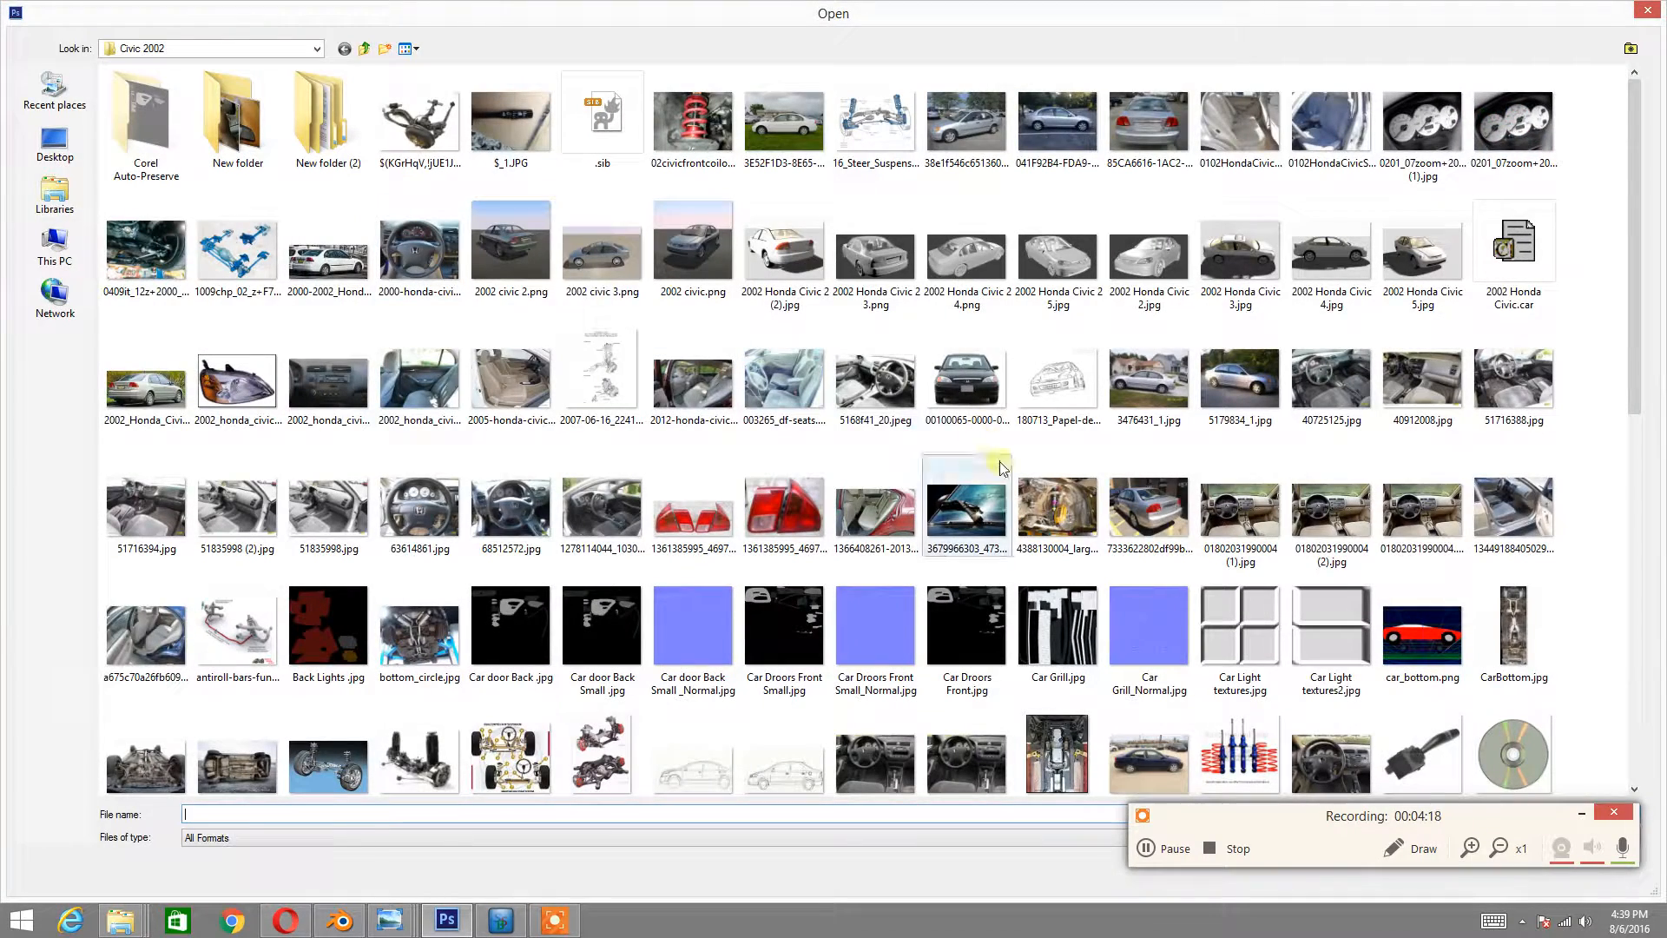
double_click(316, 611)
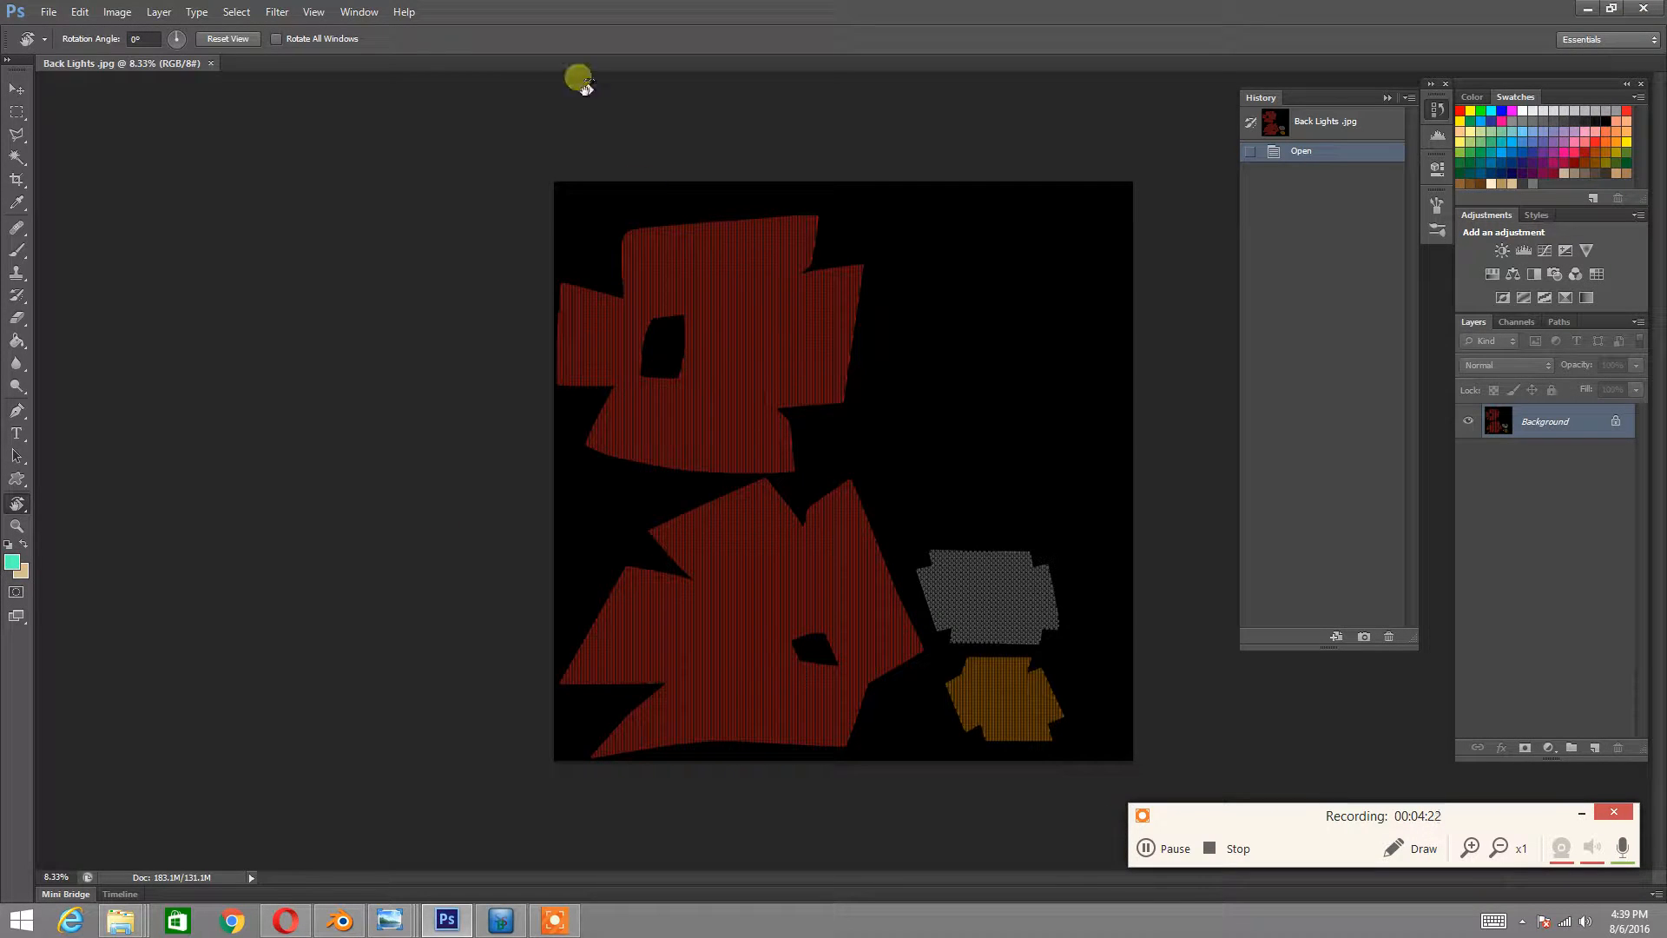
- Resize the Back Lights image to 3000 × 3000 pixels
left_click(118, 12)
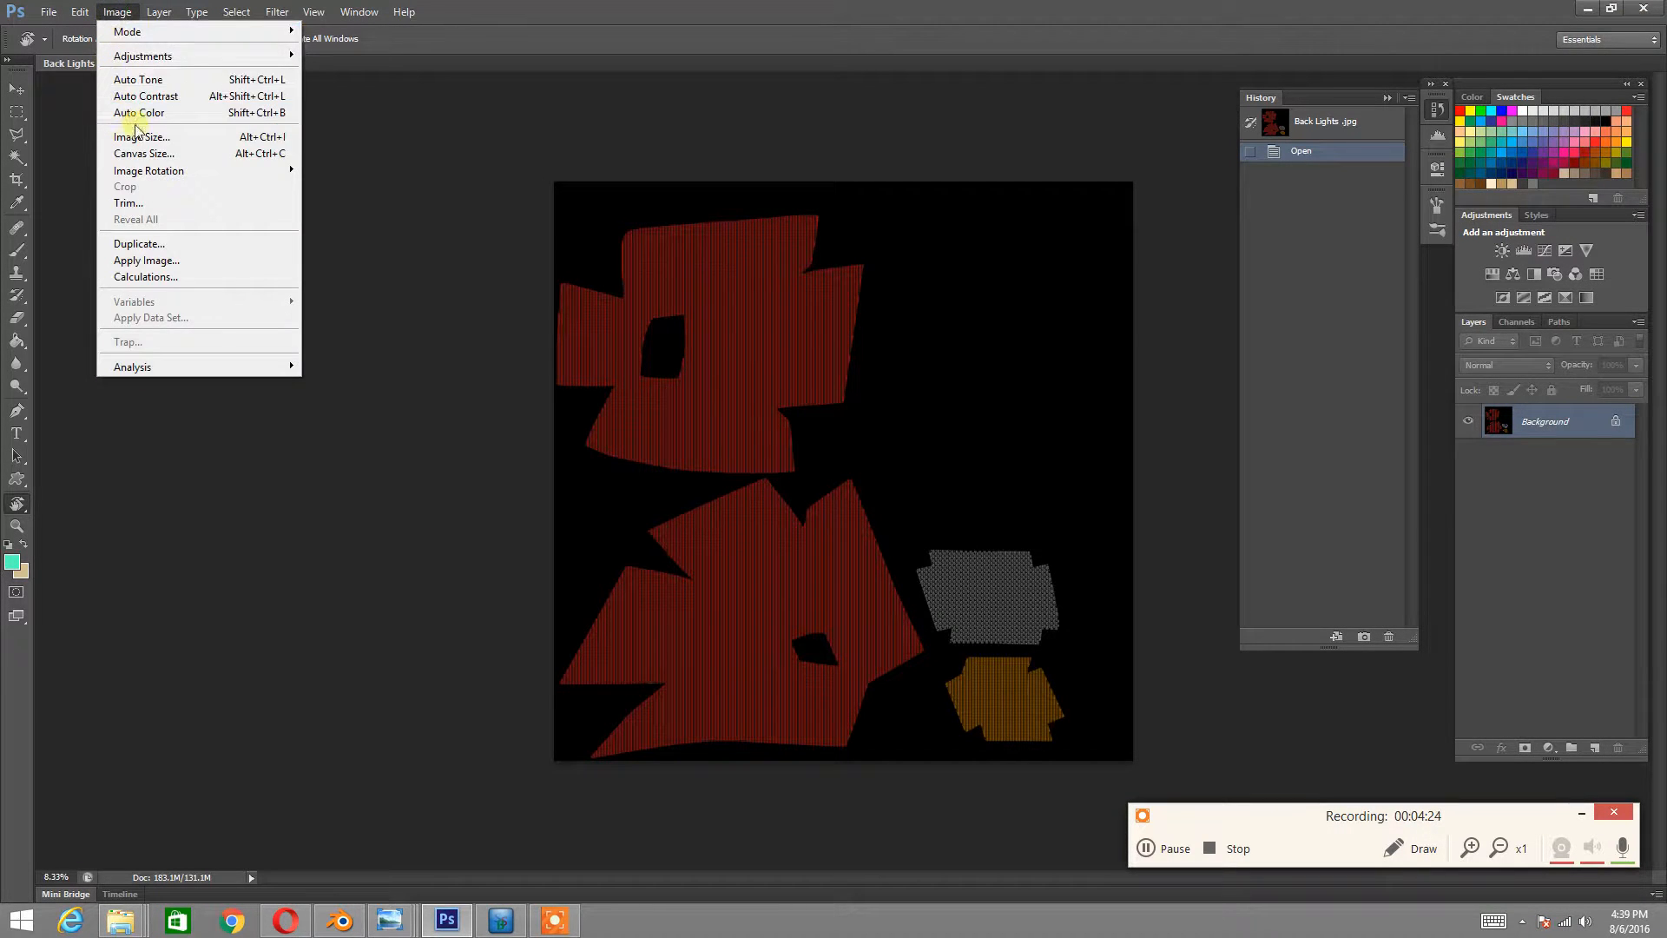
left_click(139, 137)
type("3000")
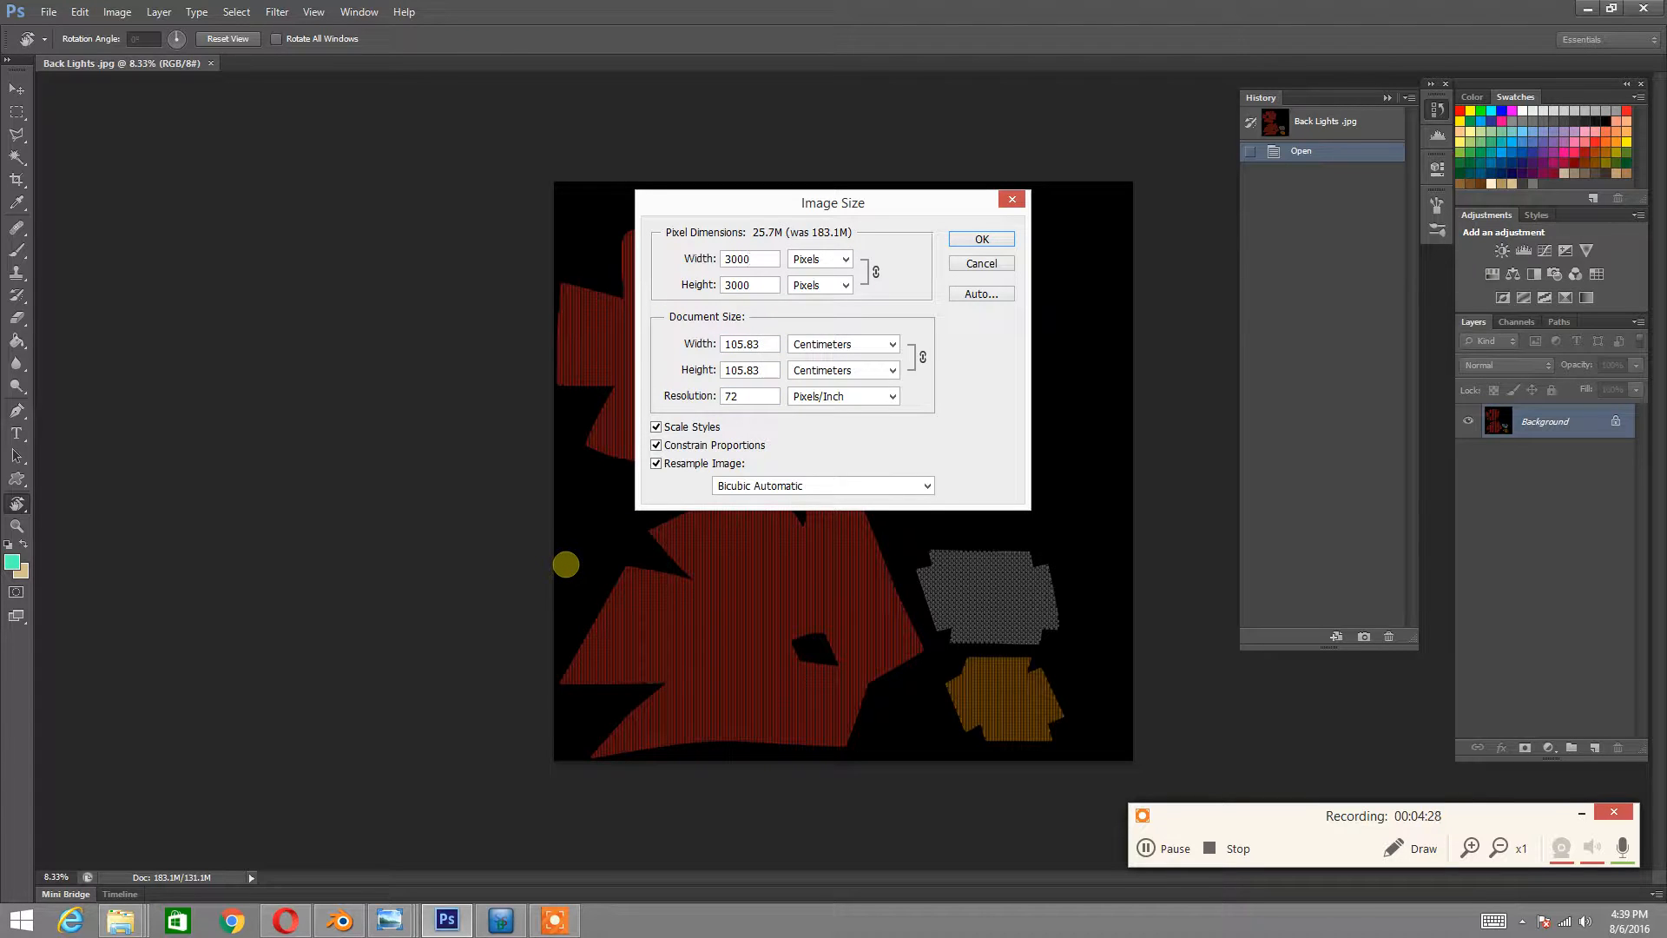
key("Return")
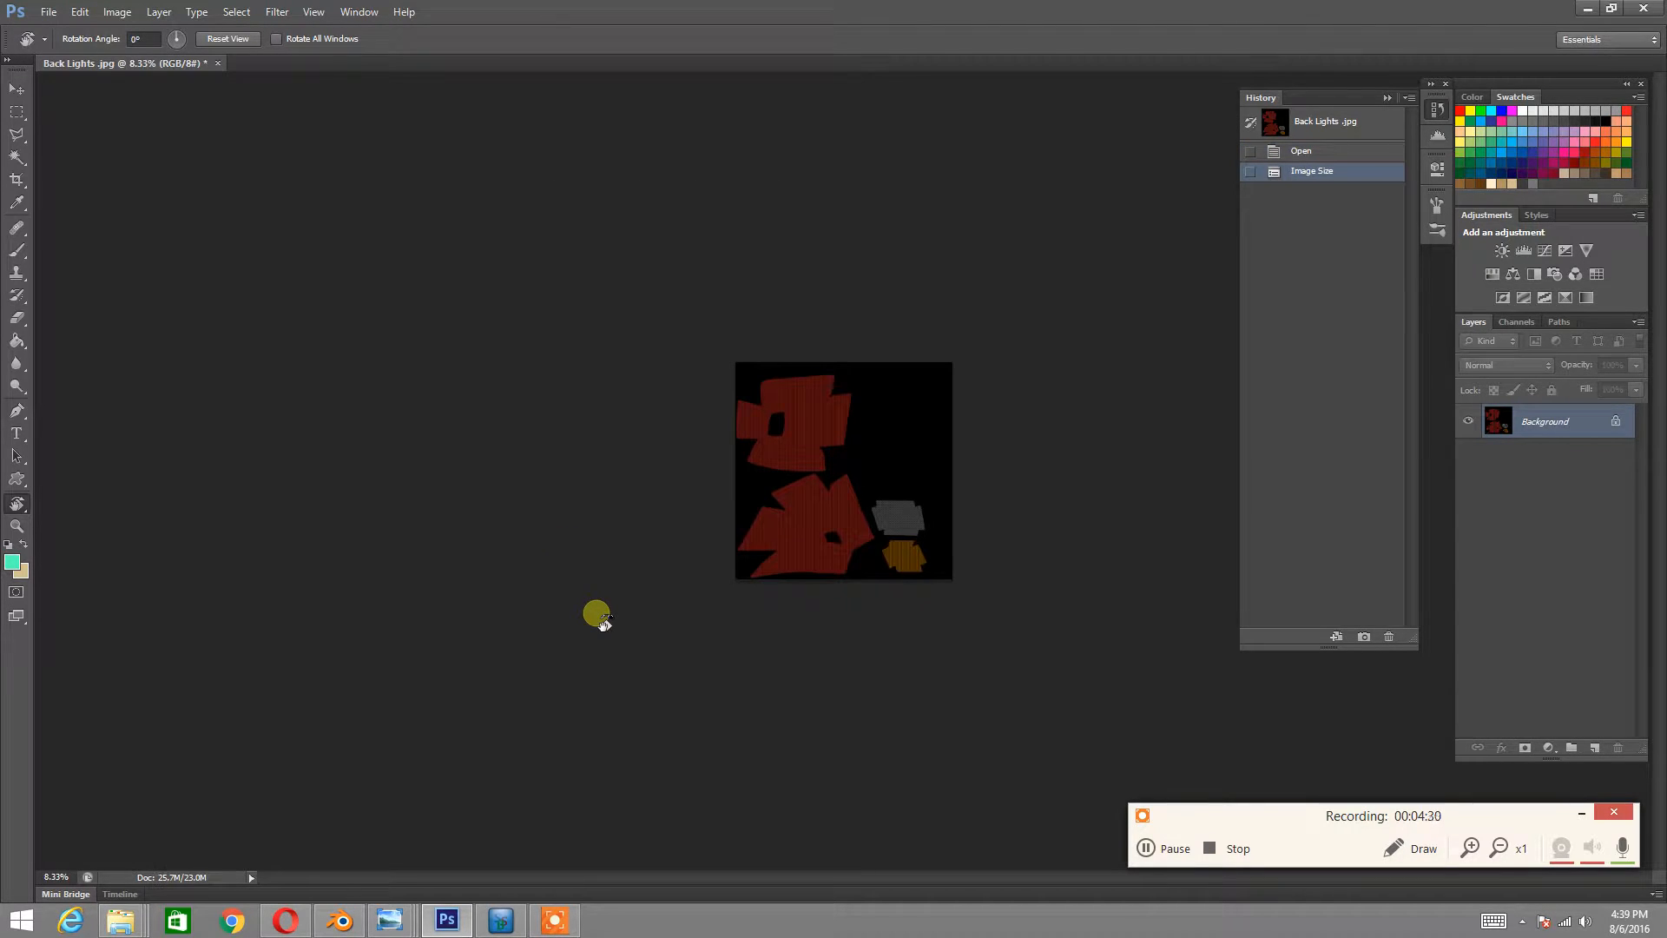
- Save the resized image as a separate JPEG named Back Lights Small .jpg with maximum quality
scroll(732, 558, "up", 10, "alt")
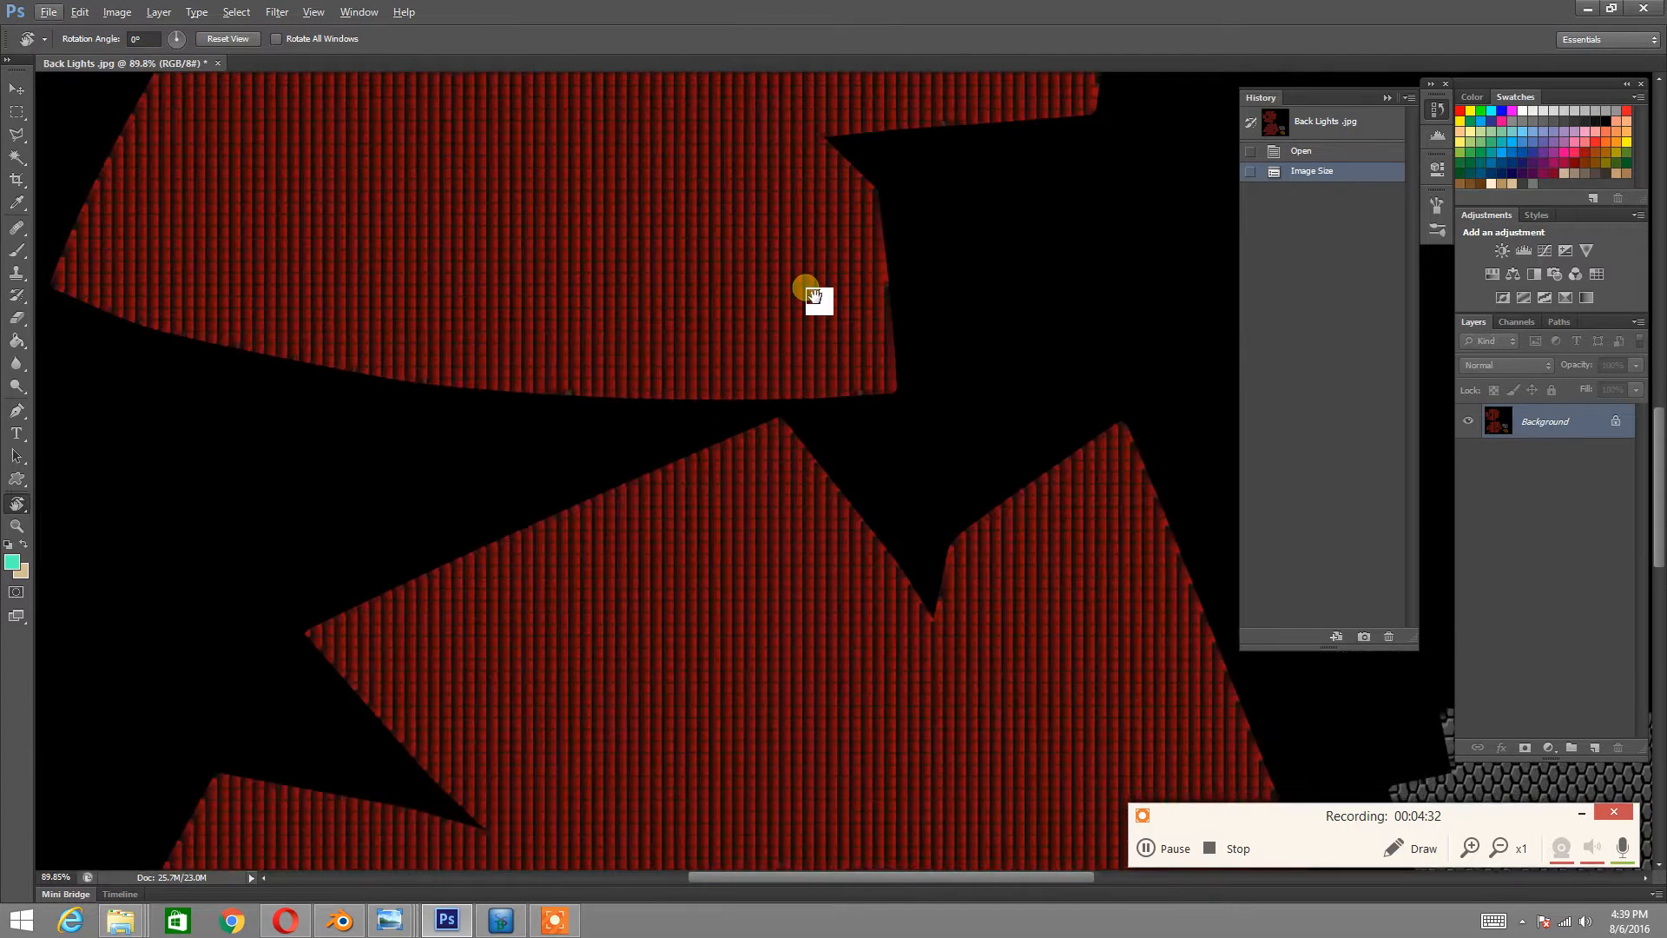
left_click_drag(814, 297, 764, 599)
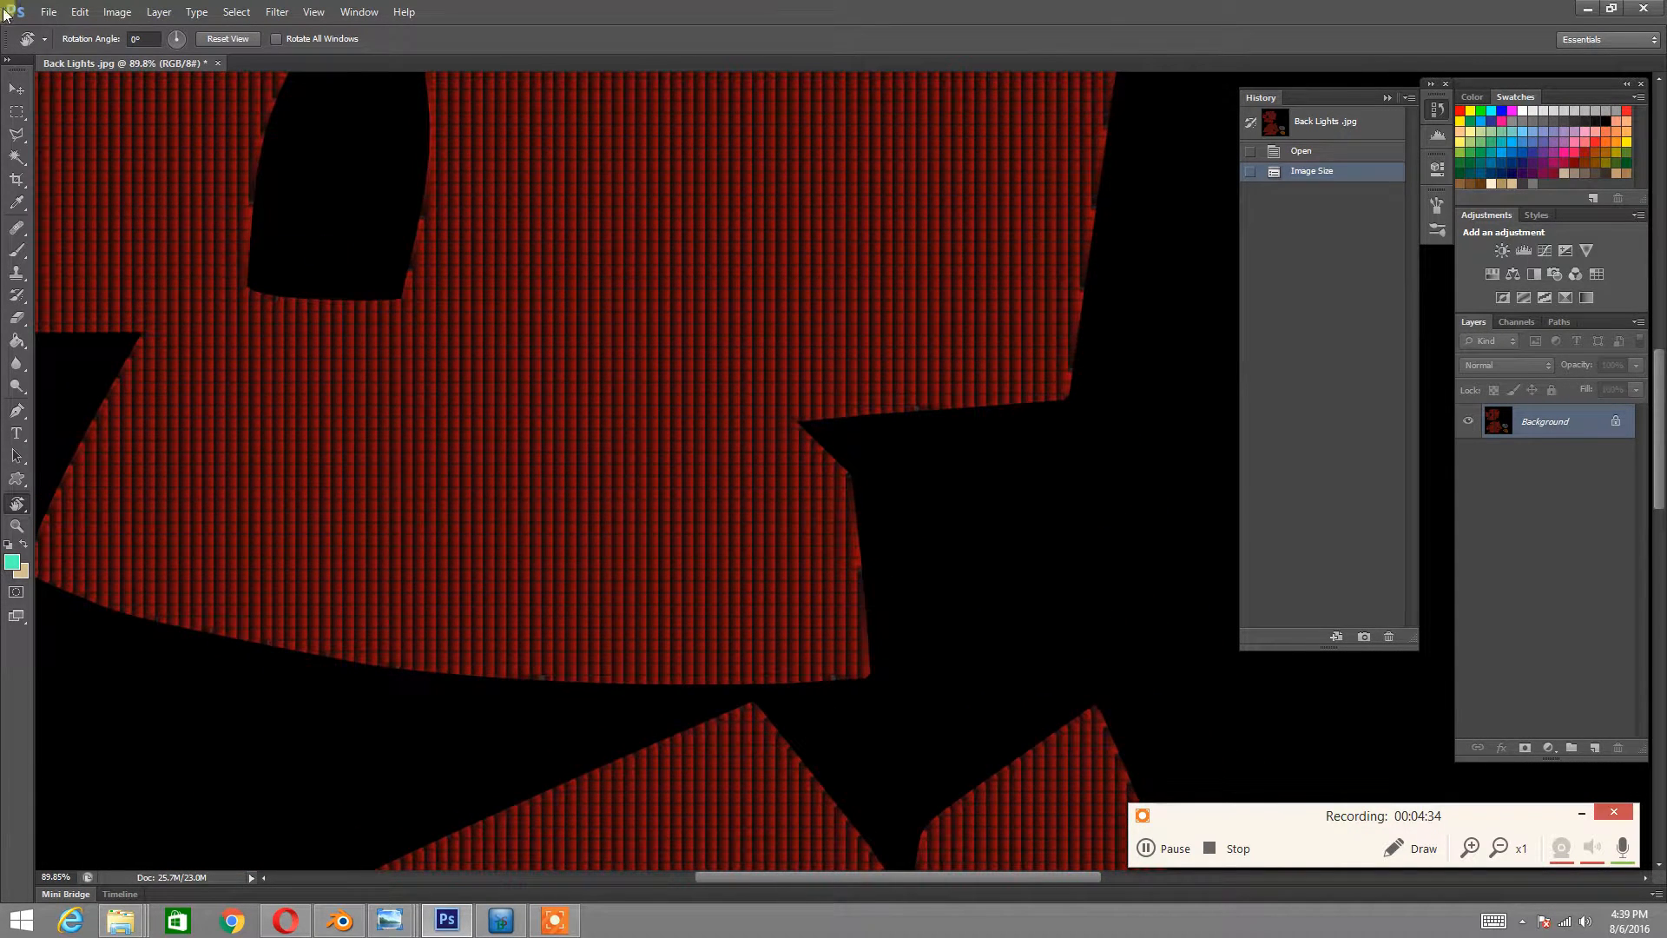
left_click(50, 19)
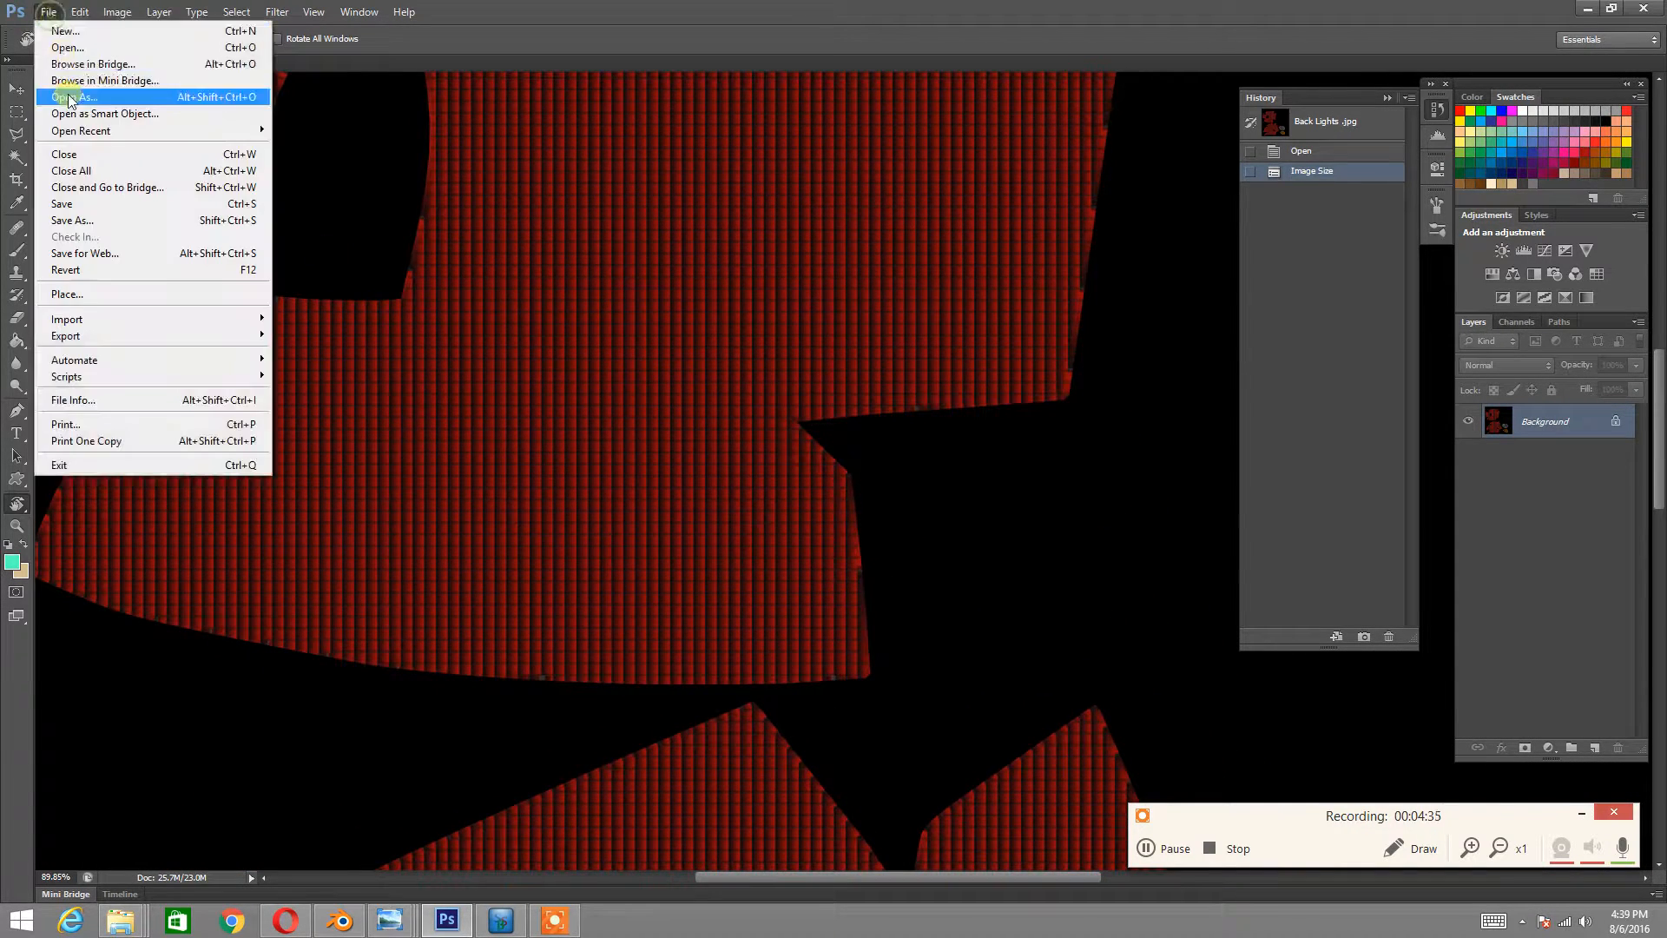
left_click(78, 213)
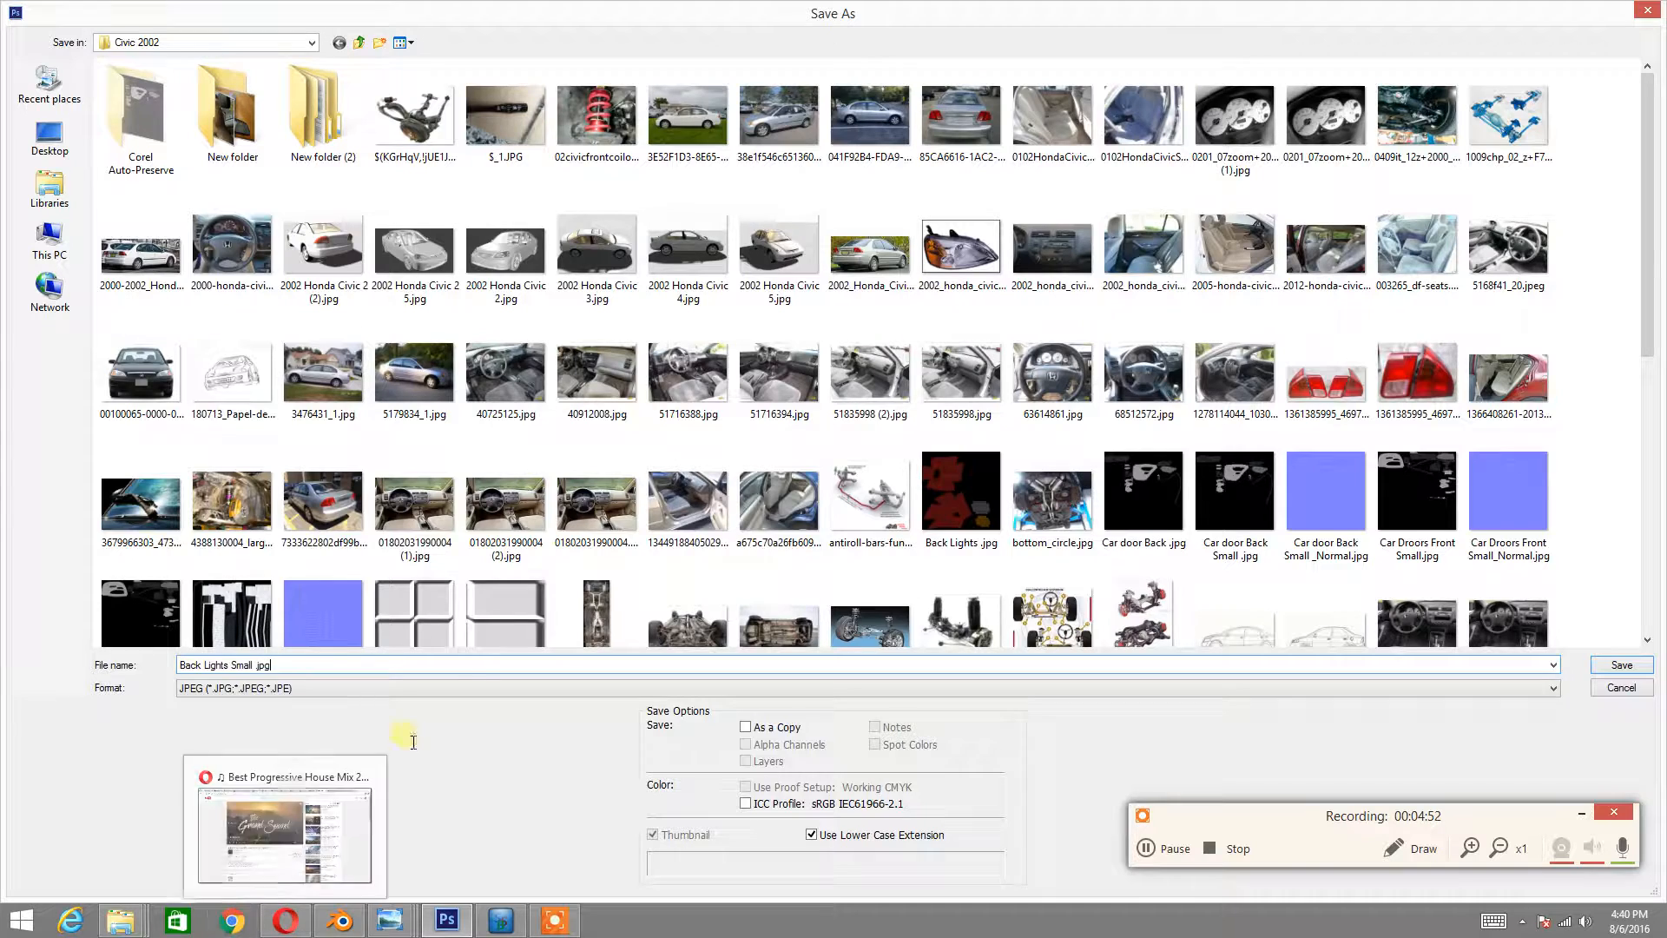
left_click(1621, 665)
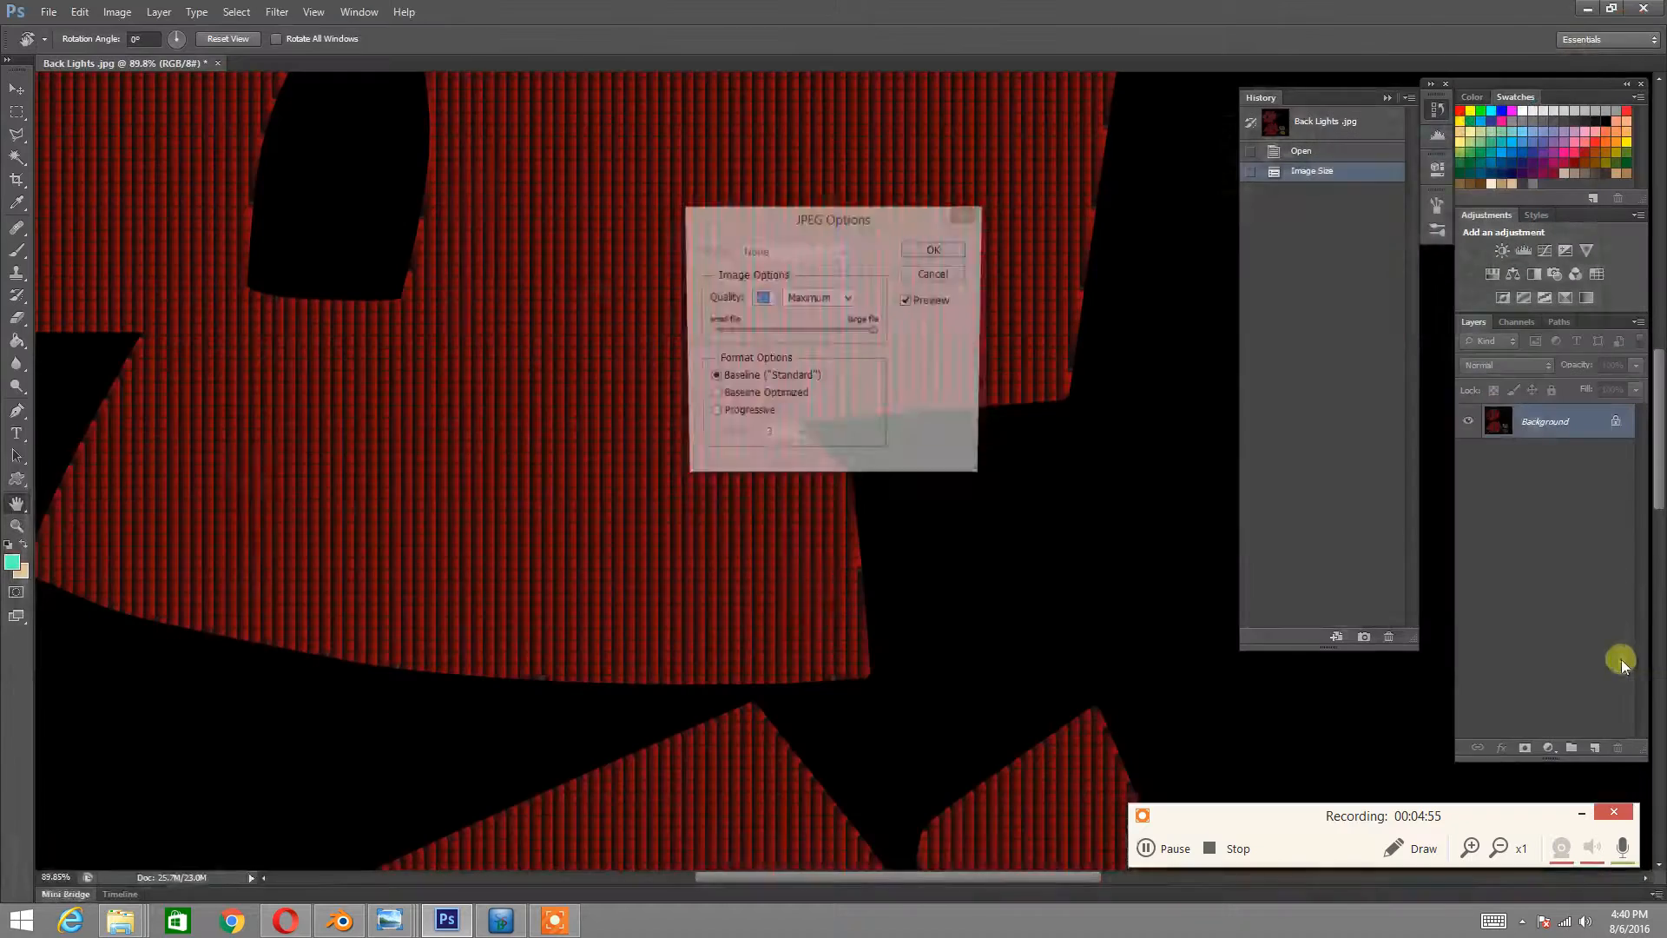
left_click(955, 258)
- Inspect the texture detail of Back Lights Small .jpg up close and switch back to Blender
key("r")
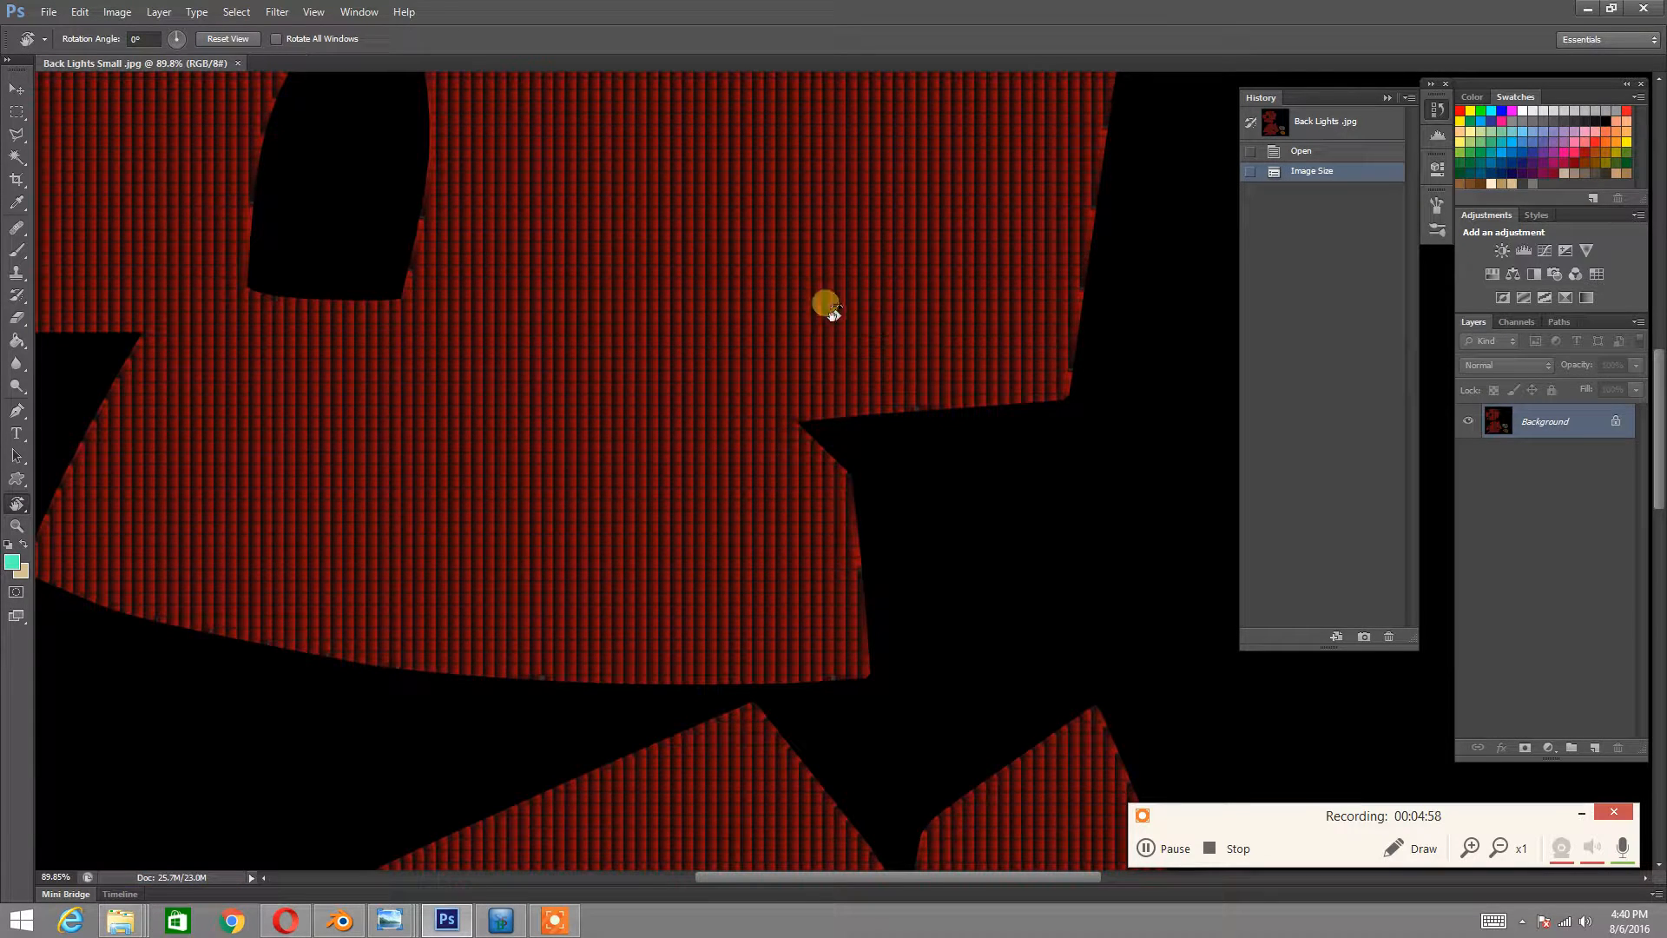
scroll(575, 351, "up", 5, "alt")
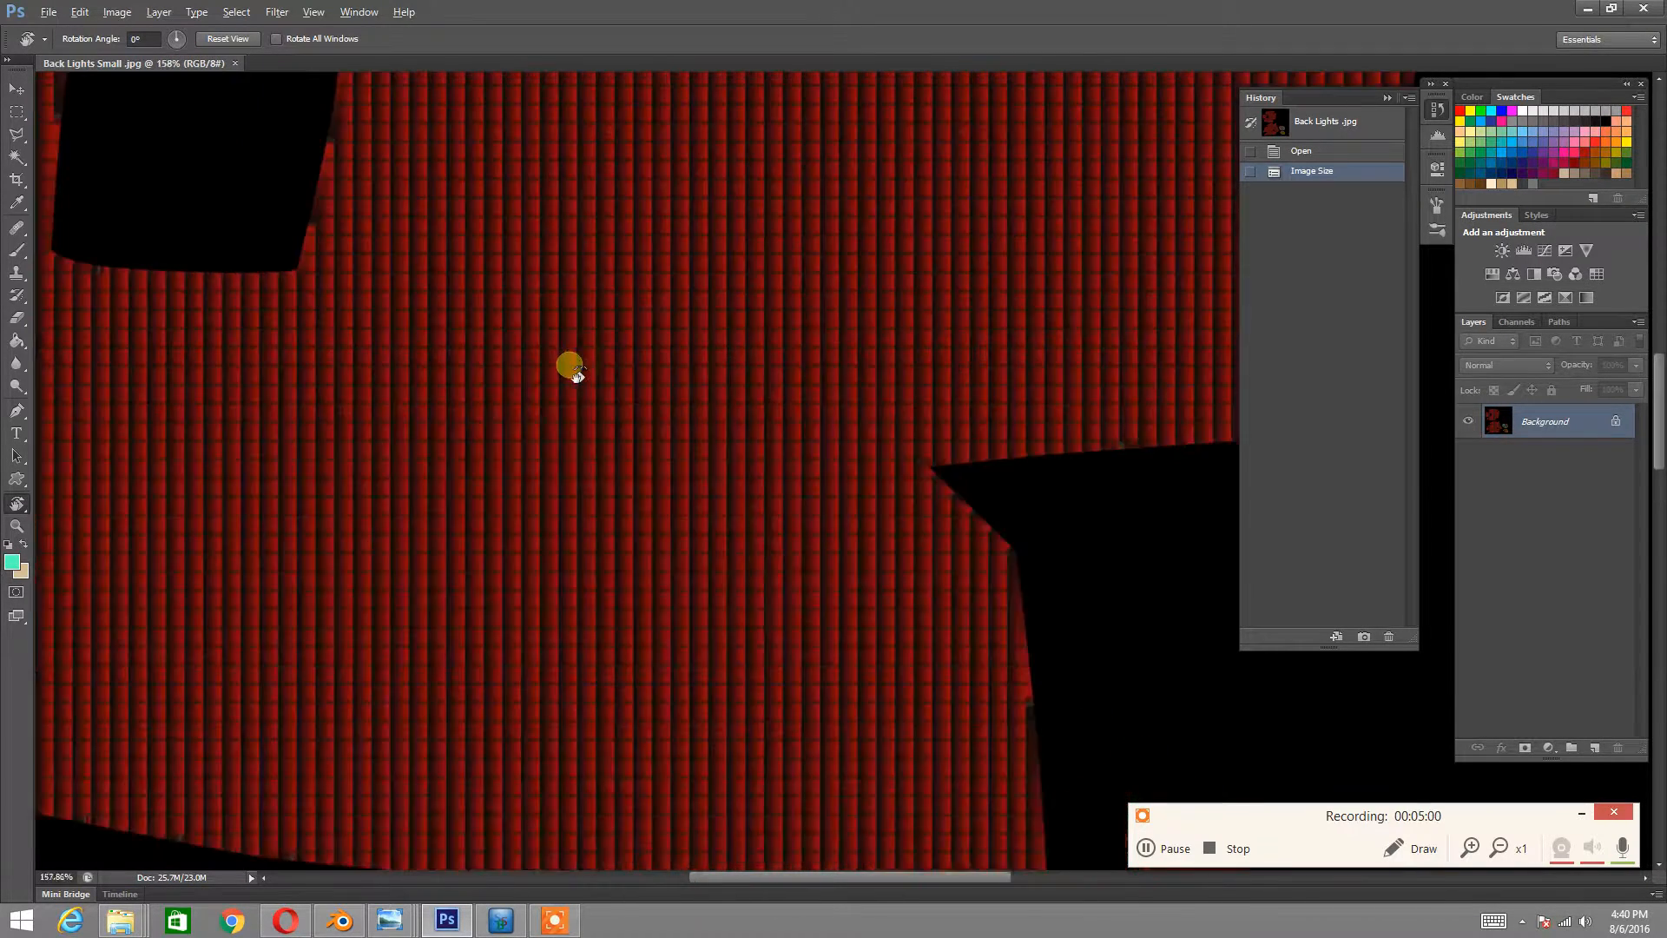
scroll(572, 348, "down", 5, "alt")
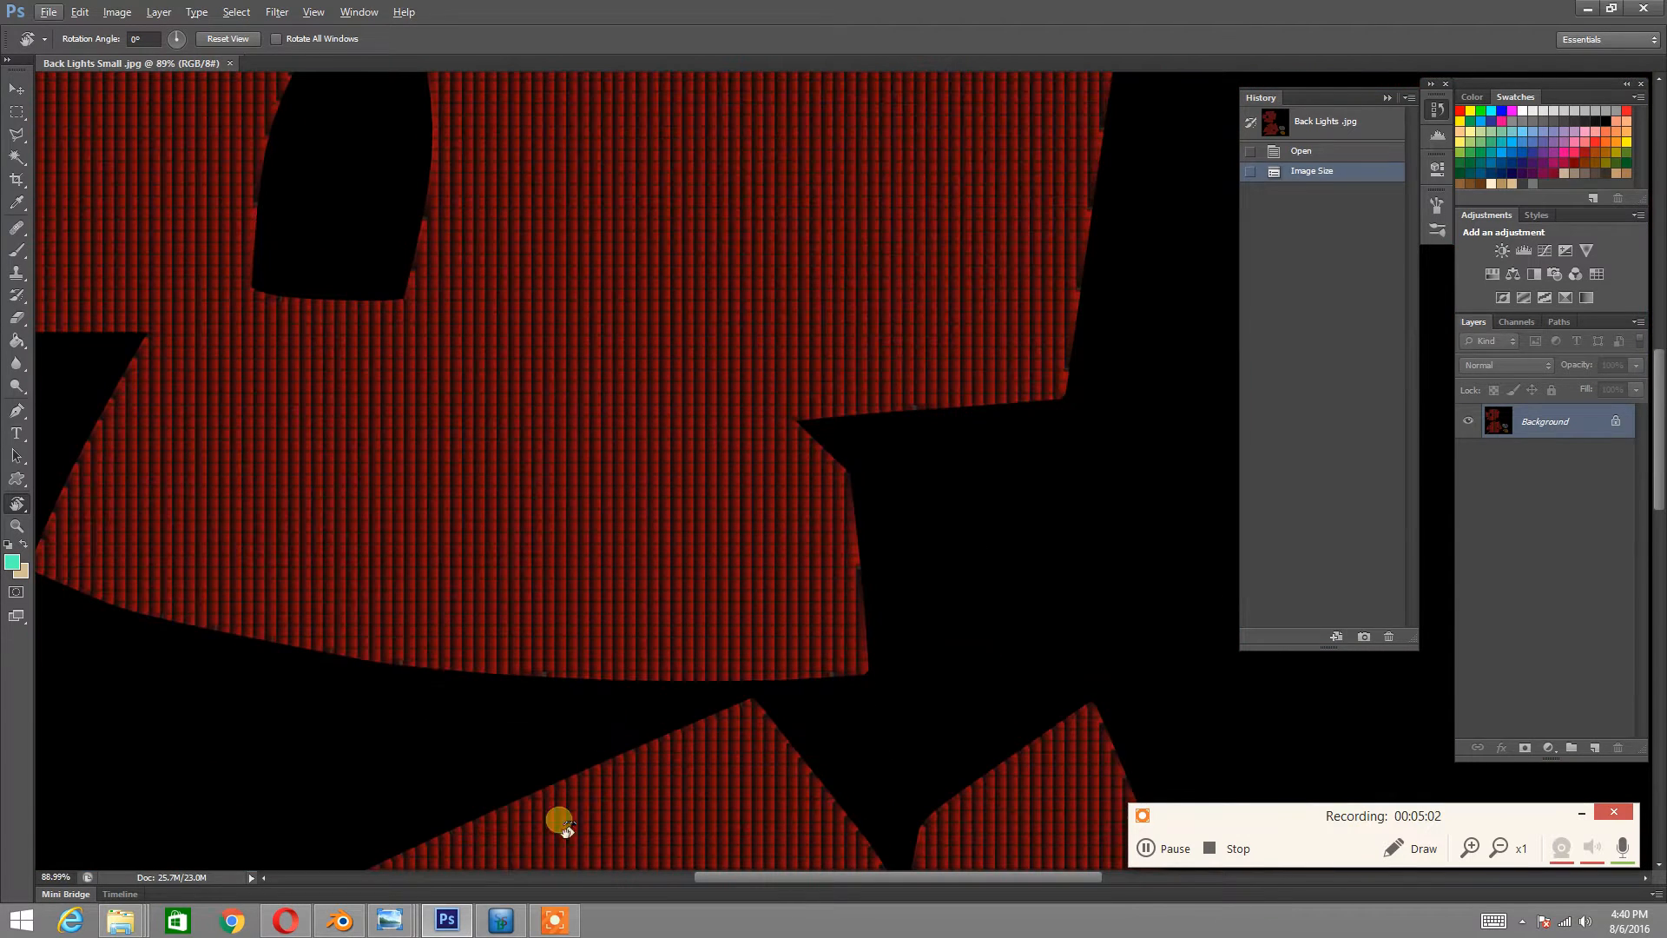
left_click(446, 920)
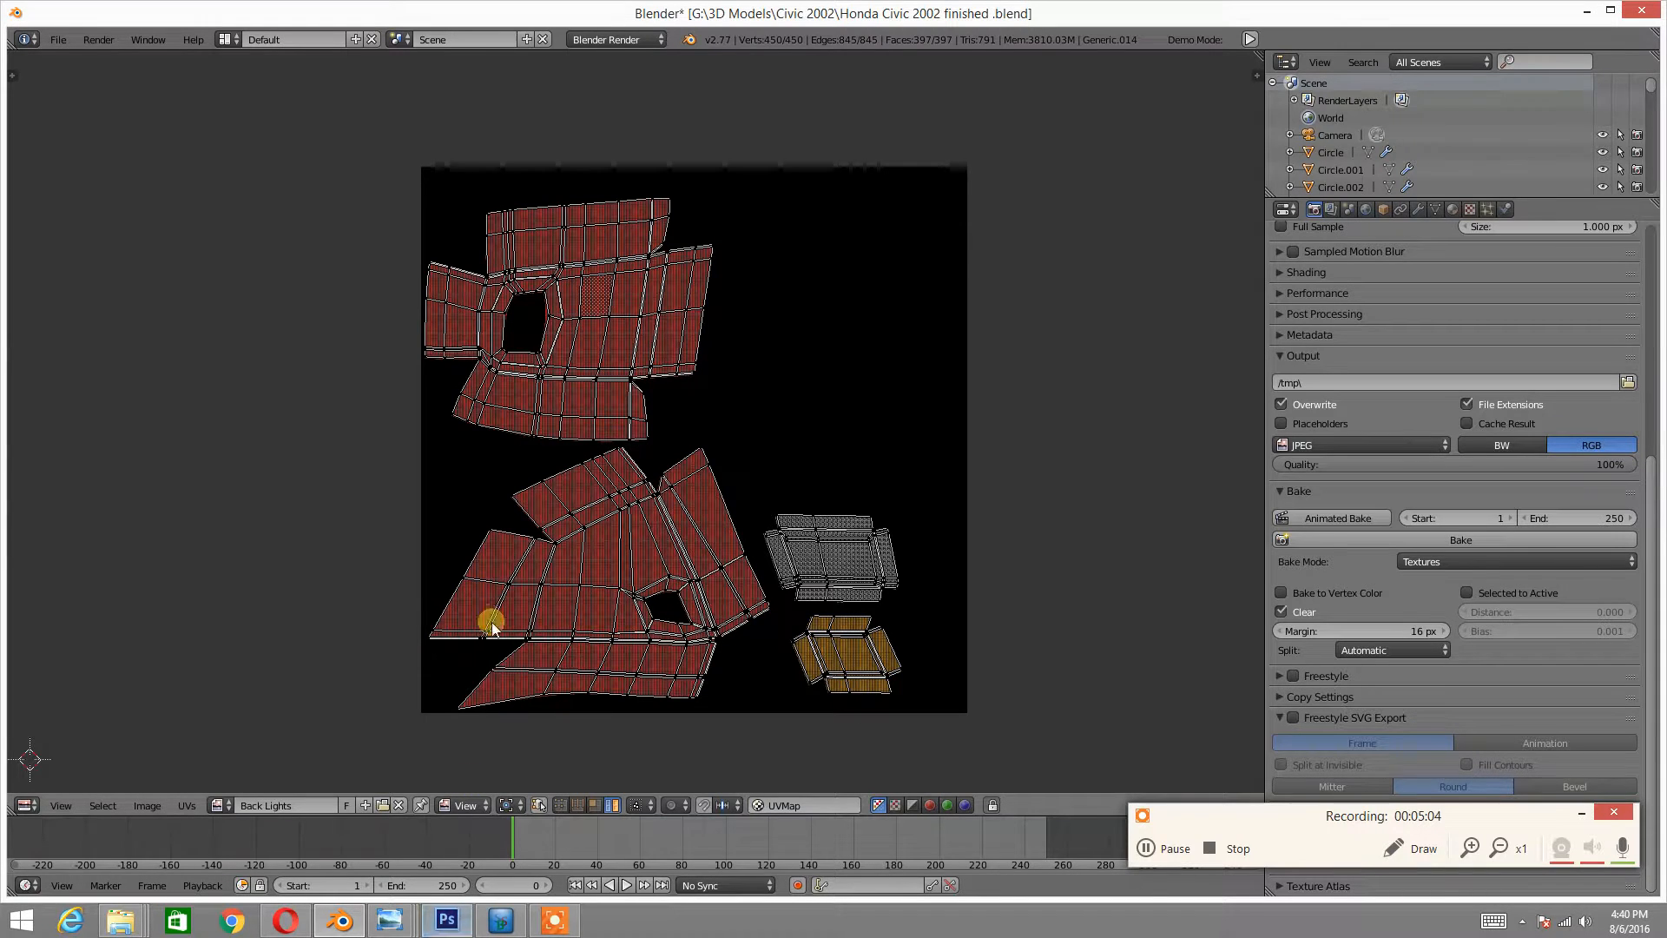
- Switch to SSBump Generator and load Back Lights Small .jpg from the Civic 2002 folder
left_click(500, 920)
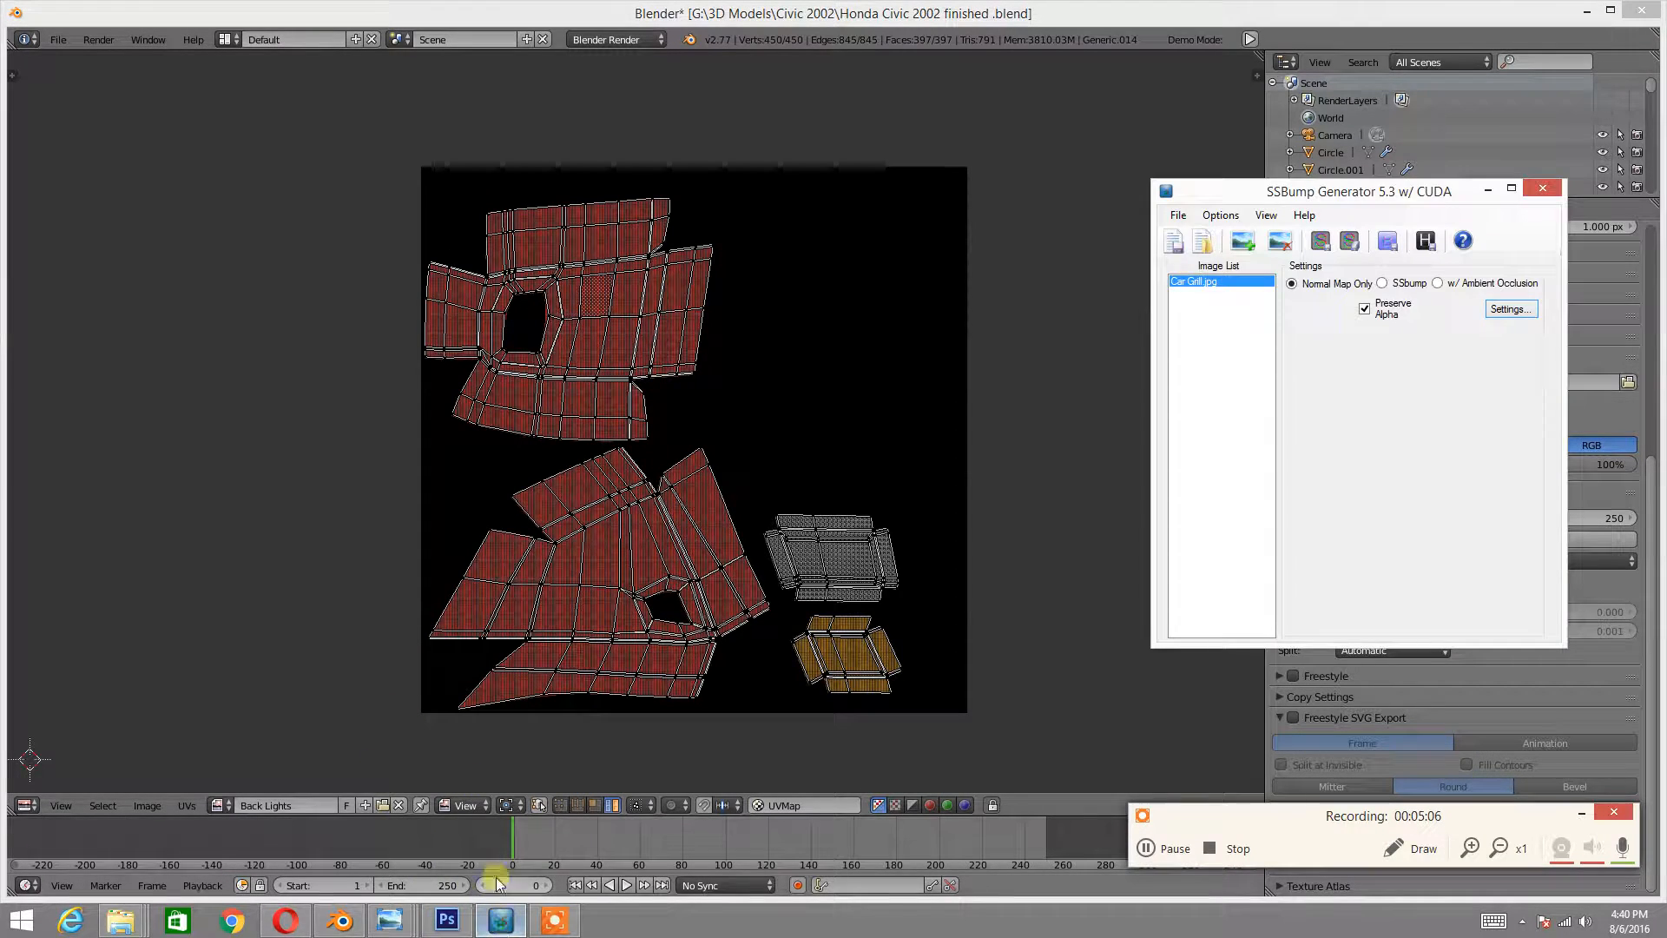
left_click(1268, 236)
left_click(1243, 241)
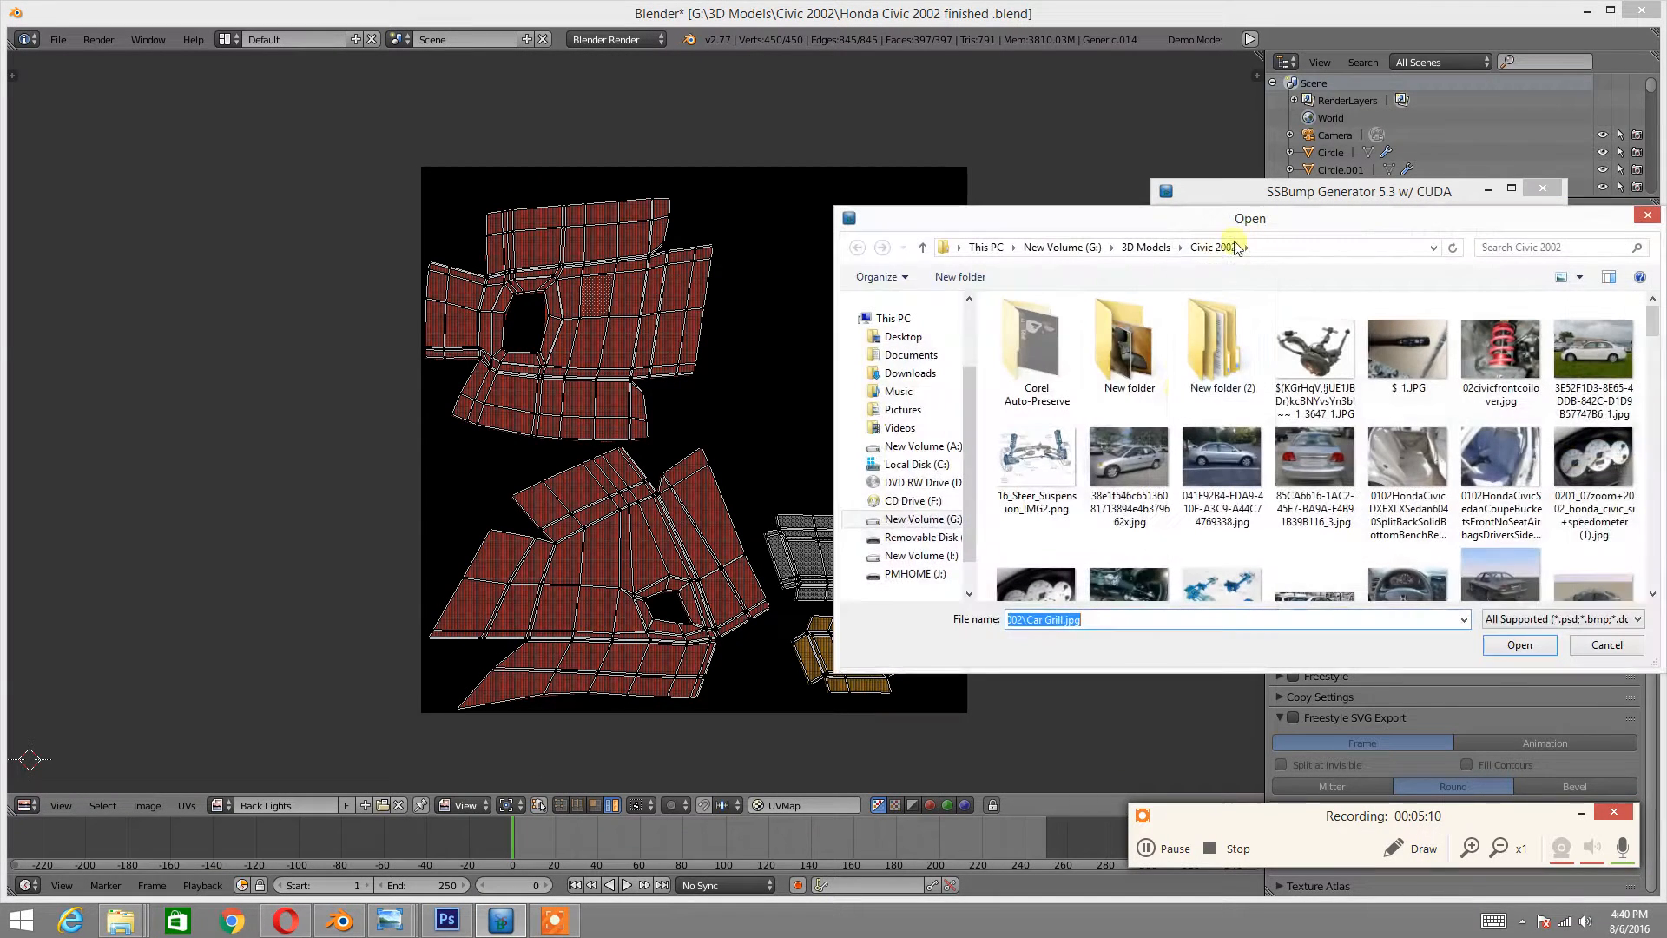
left_click_drag(1656, 340, 1643, 434)
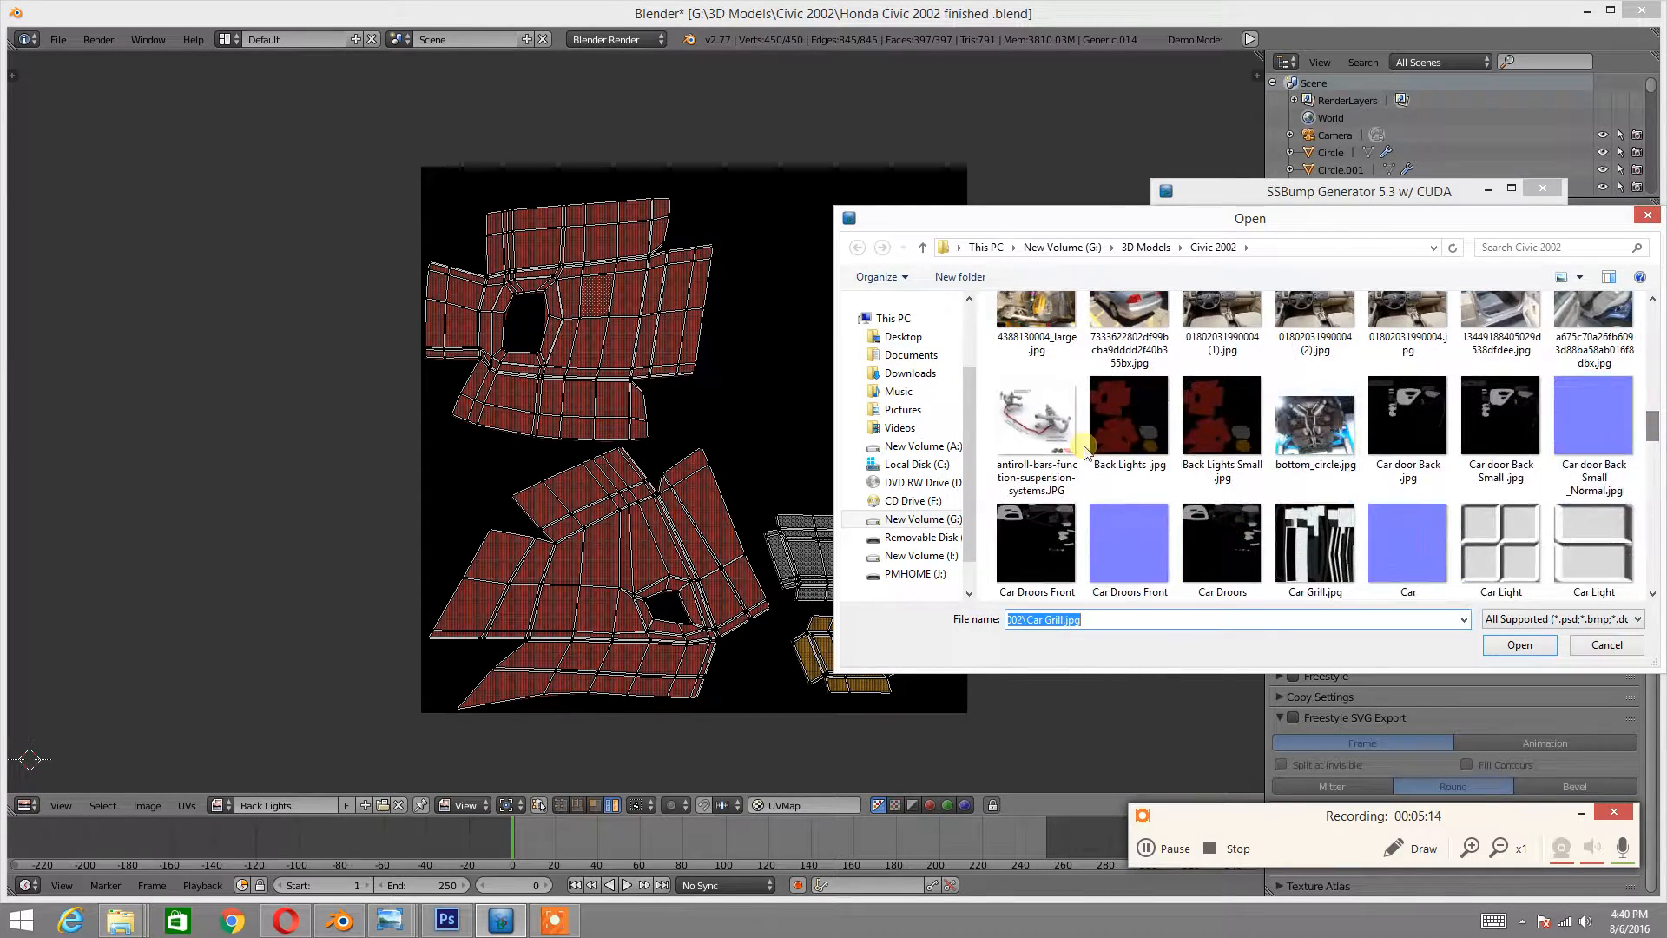
left_click(1201, 439)
double_click(1212, 406)
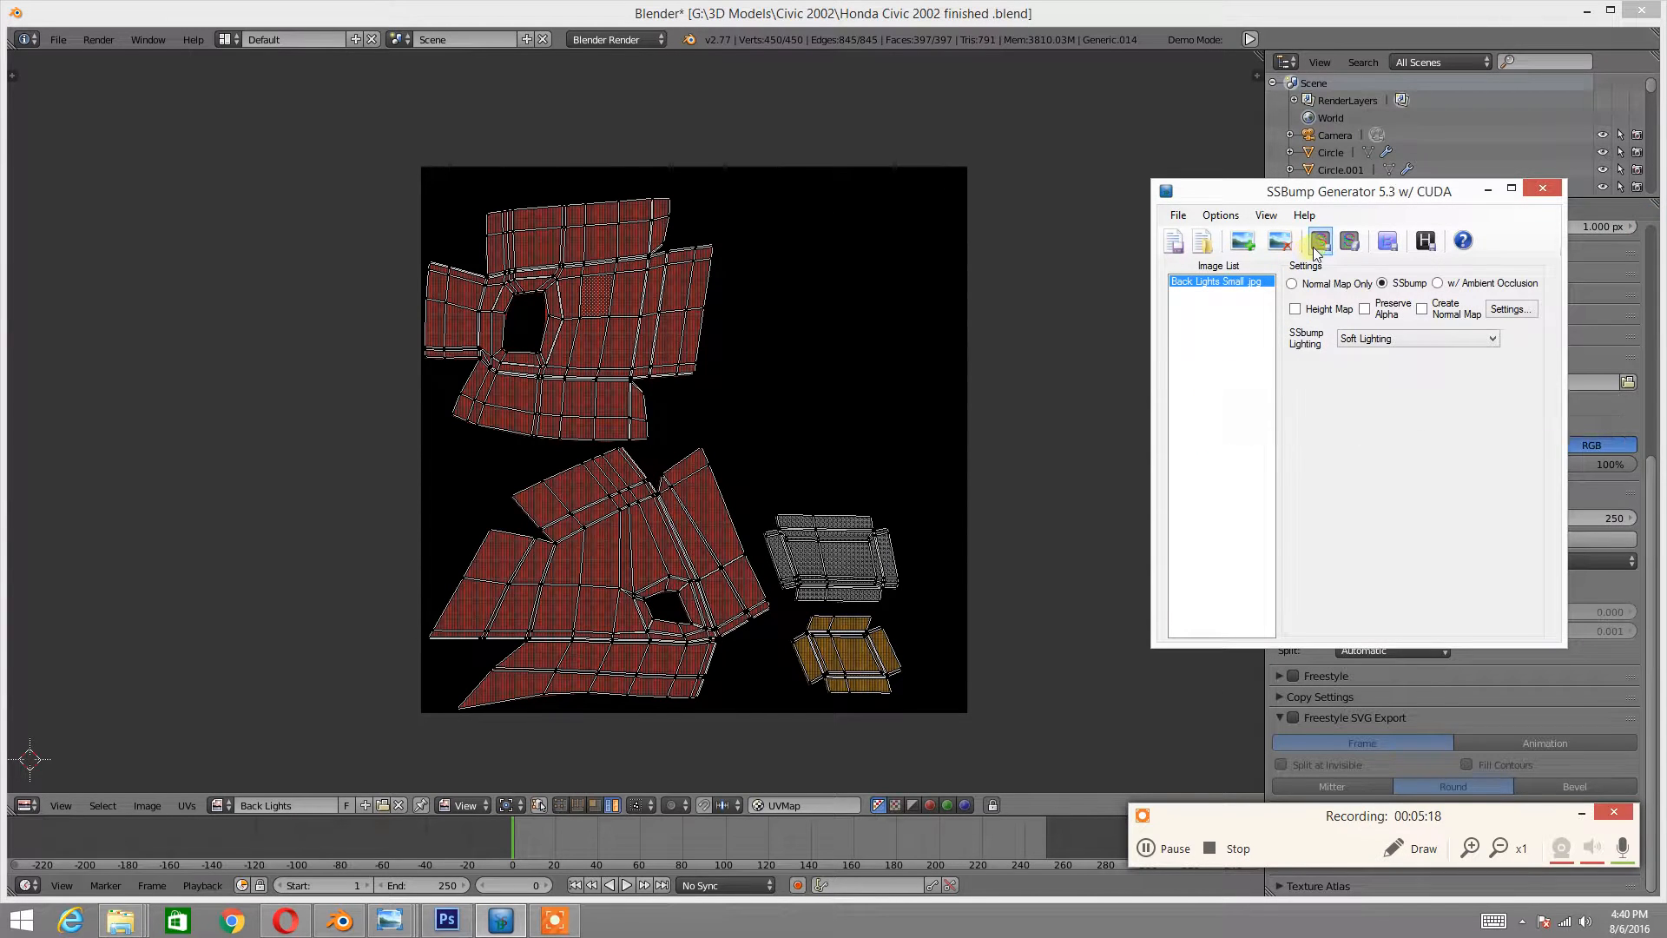
- Set the output to Normal Map Only and add two layers with the Default preset in the normal map settings
left_click(1304, 290)
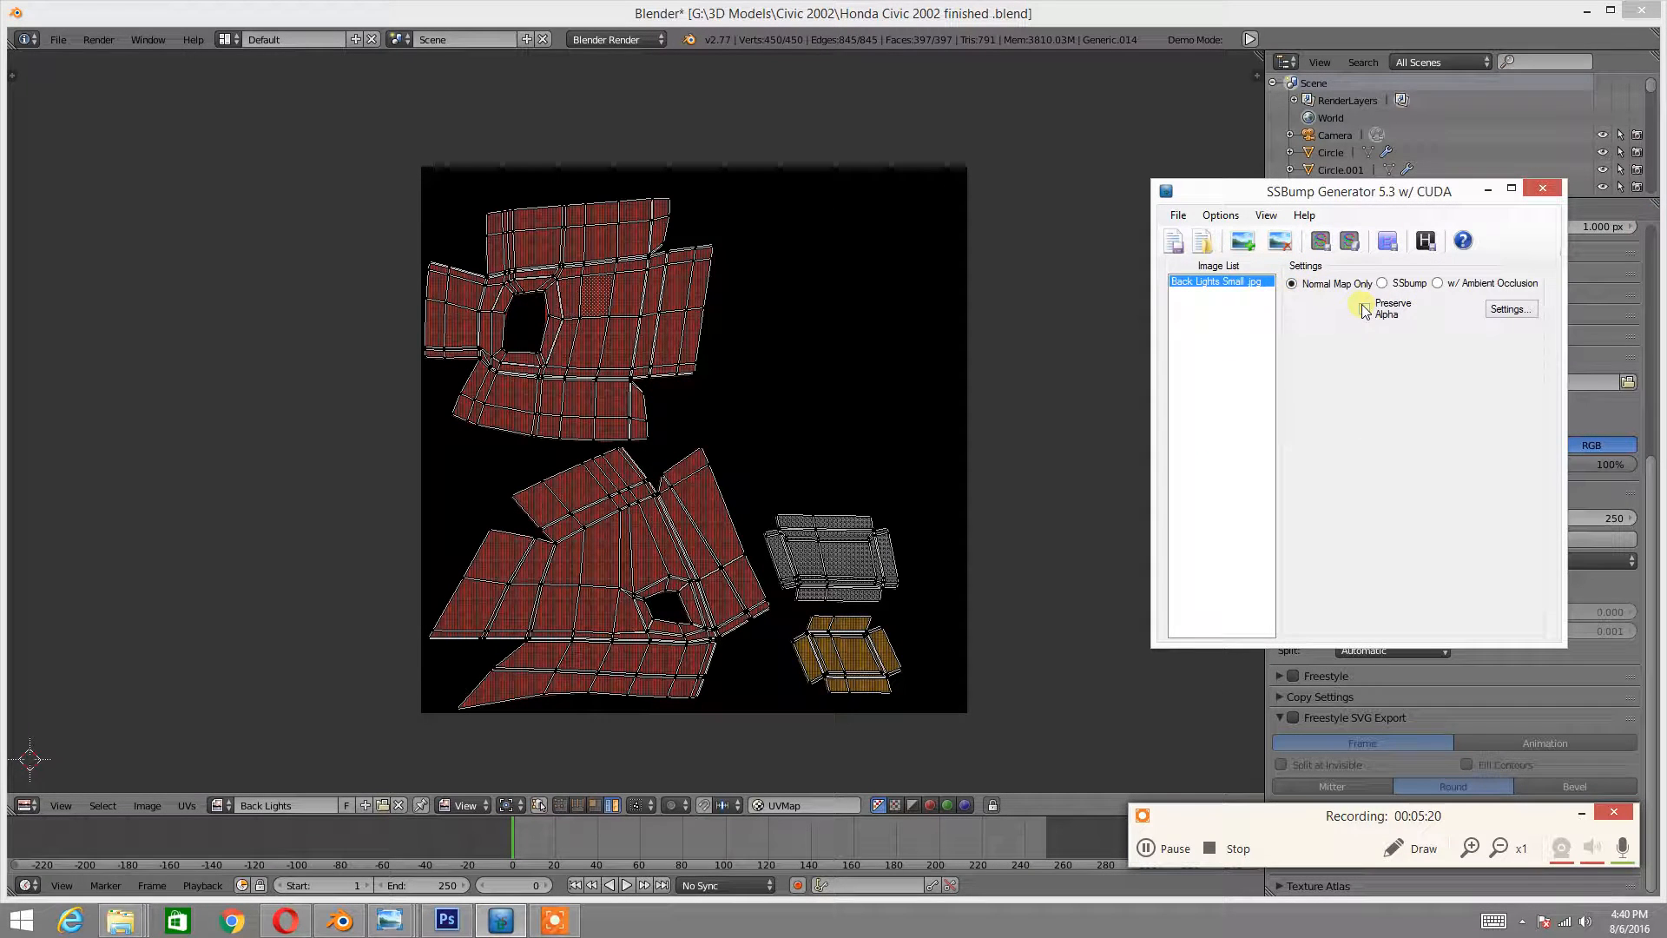
left_click(1509, 309)
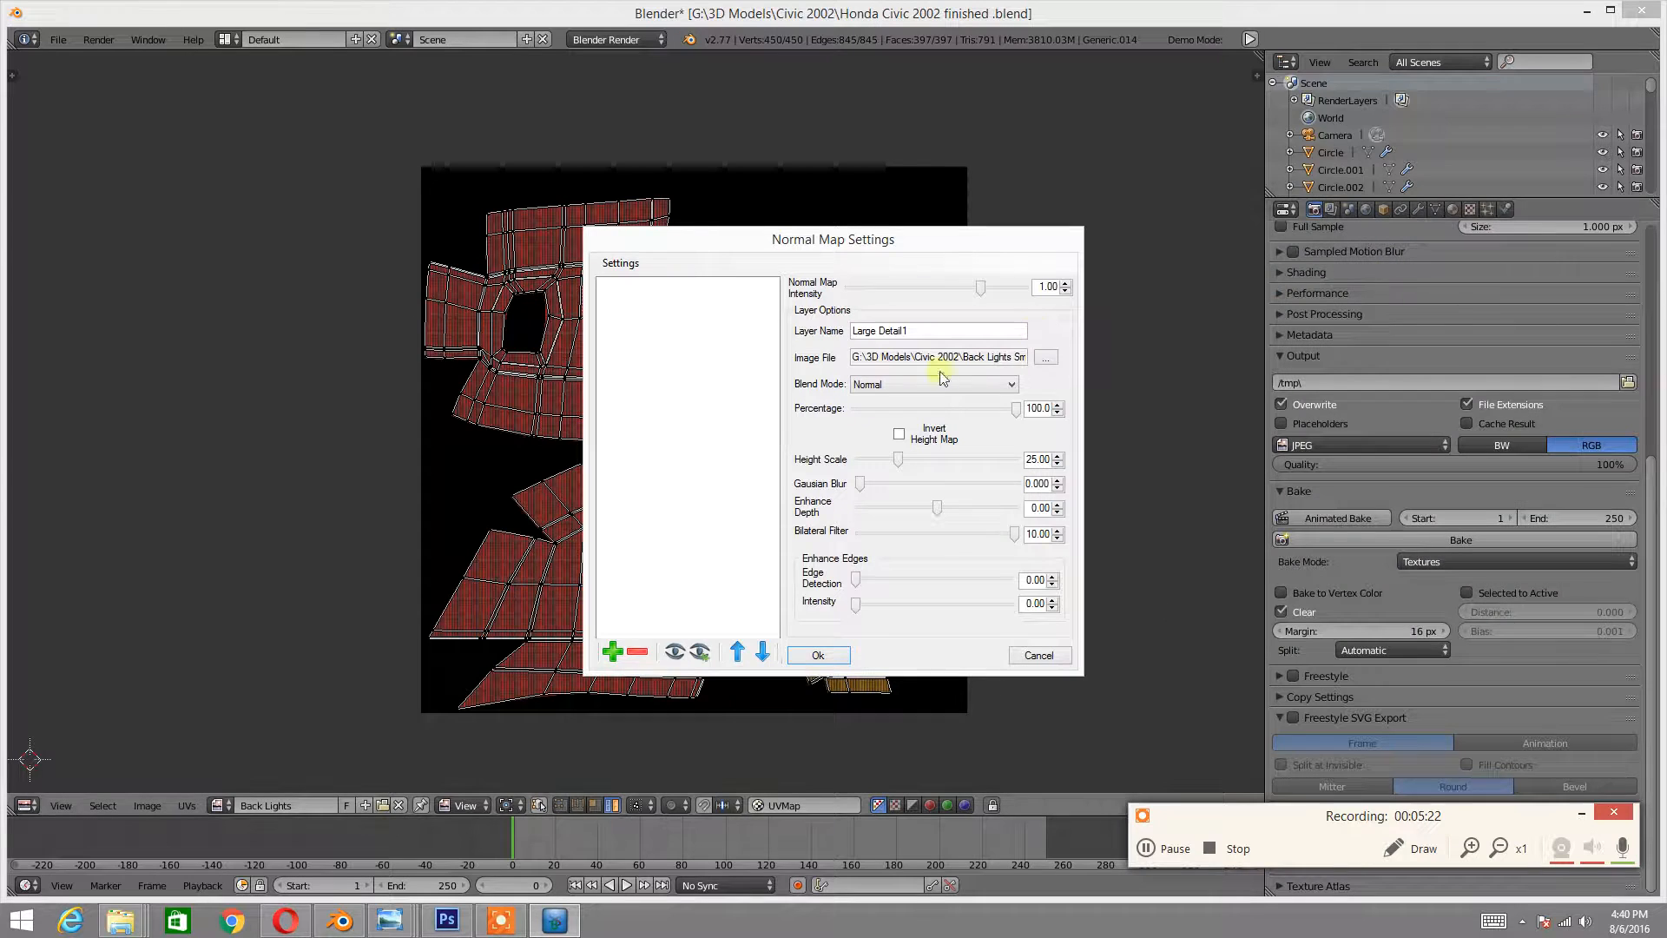
left_click(622, 649)
left_click(834, 532)
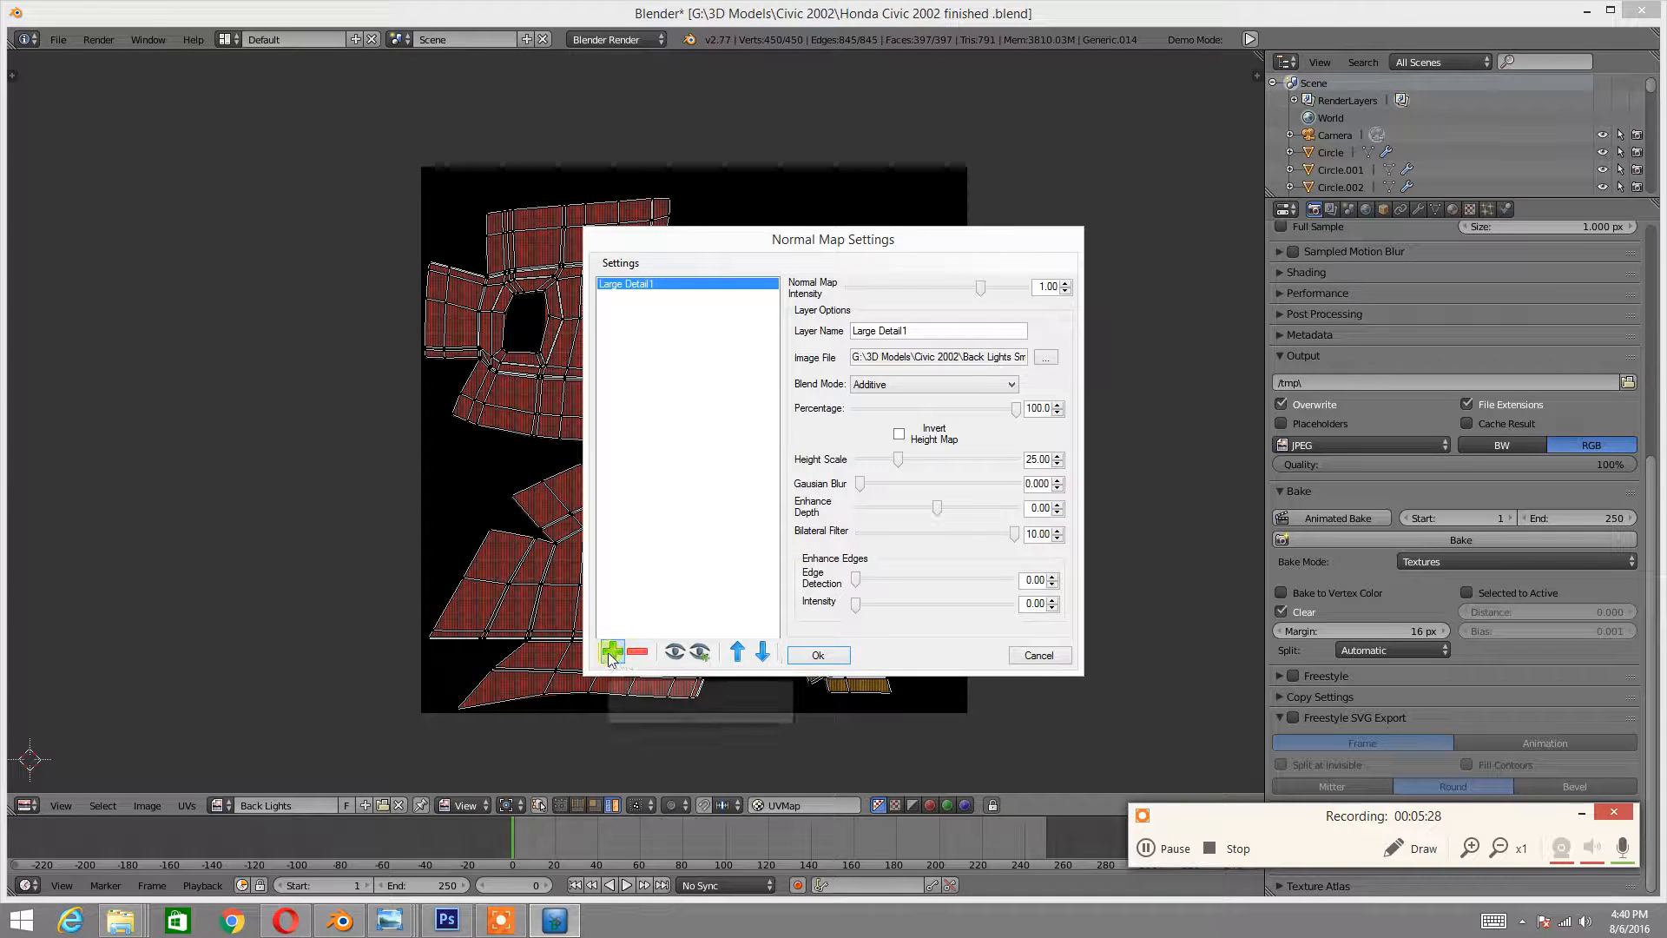
left_click(612, 651)
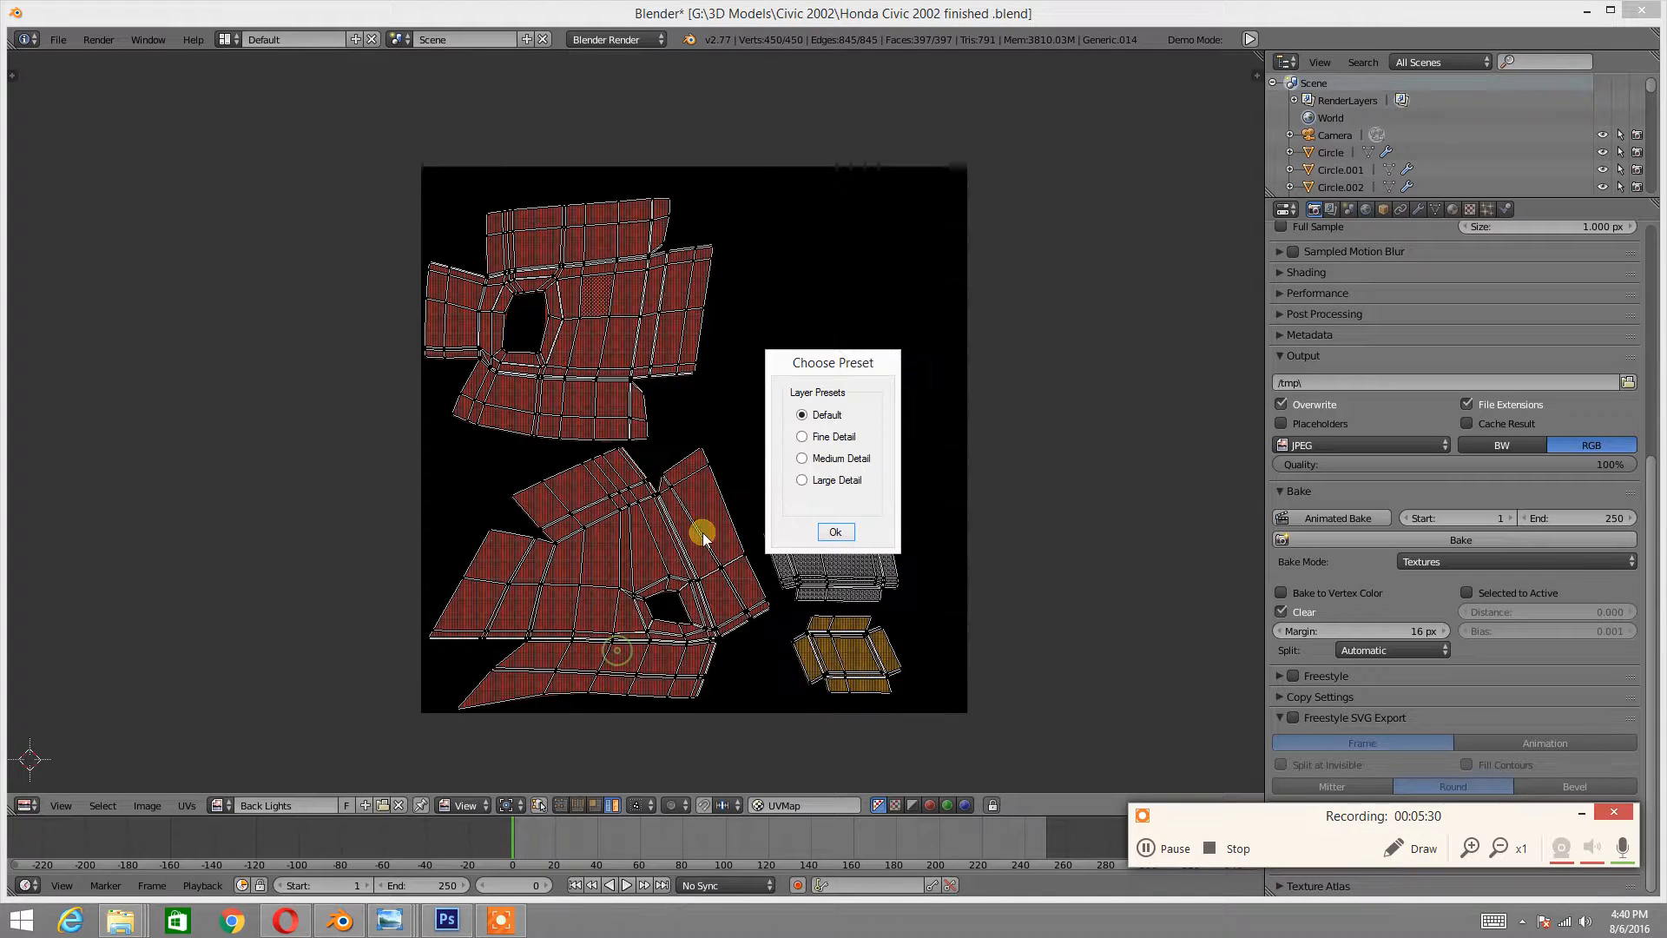
left_click(832, 532)
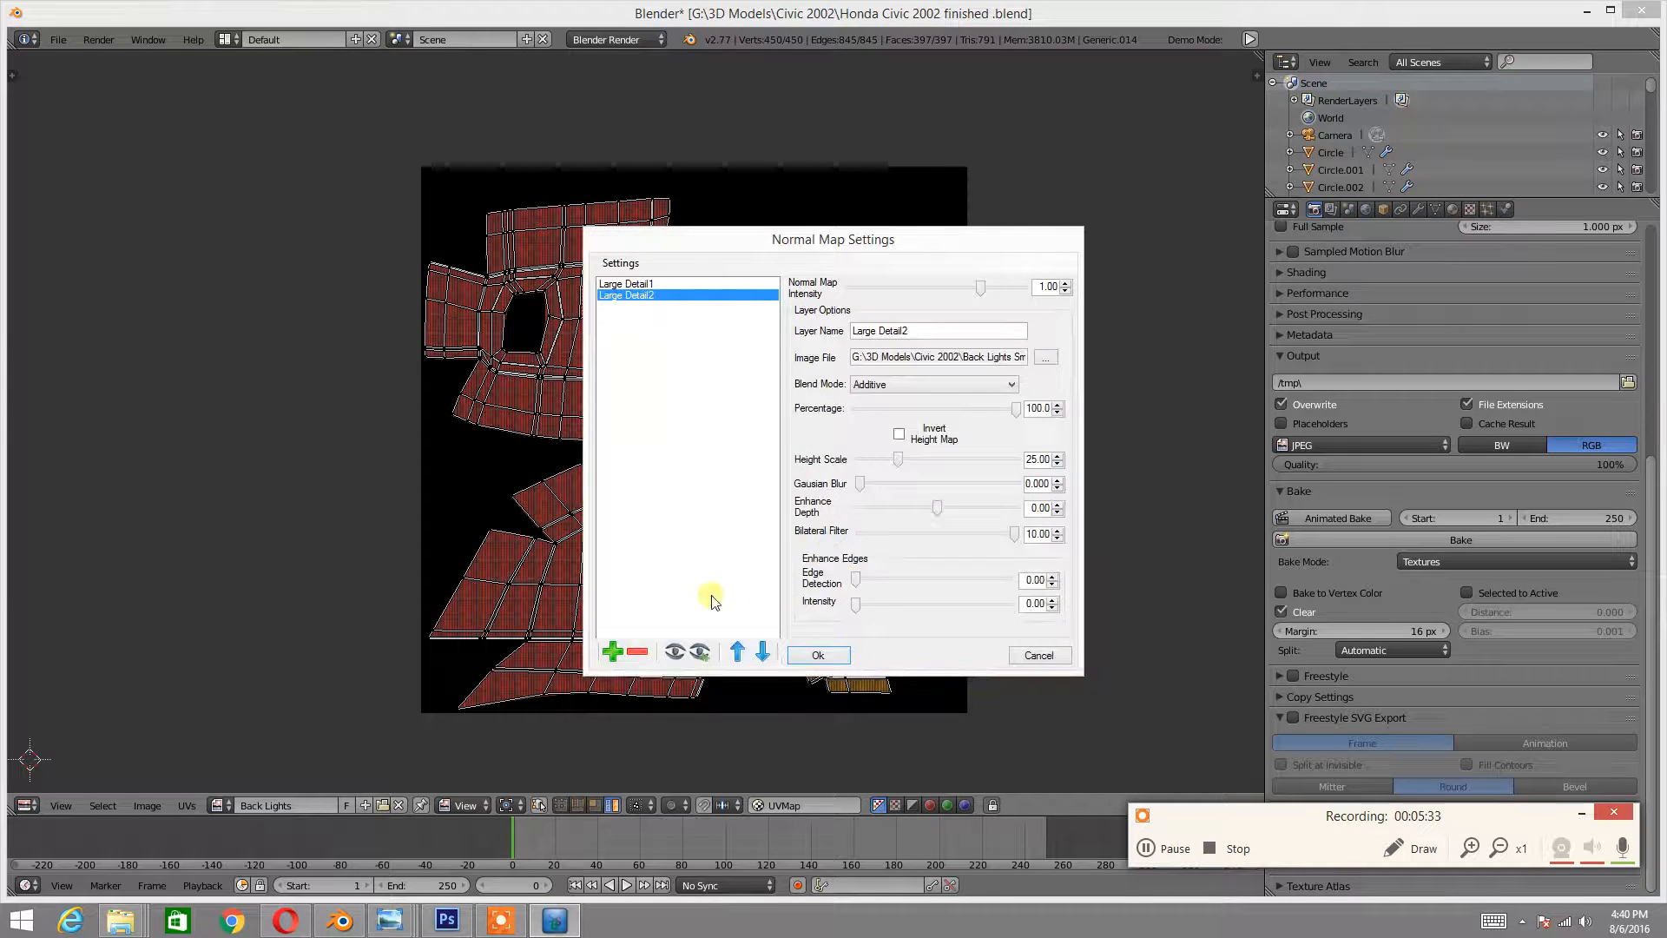
- Generate a preview of the combined normal map layers, minimize Blender and examine the back light pattern detail
left_click(699, 654)
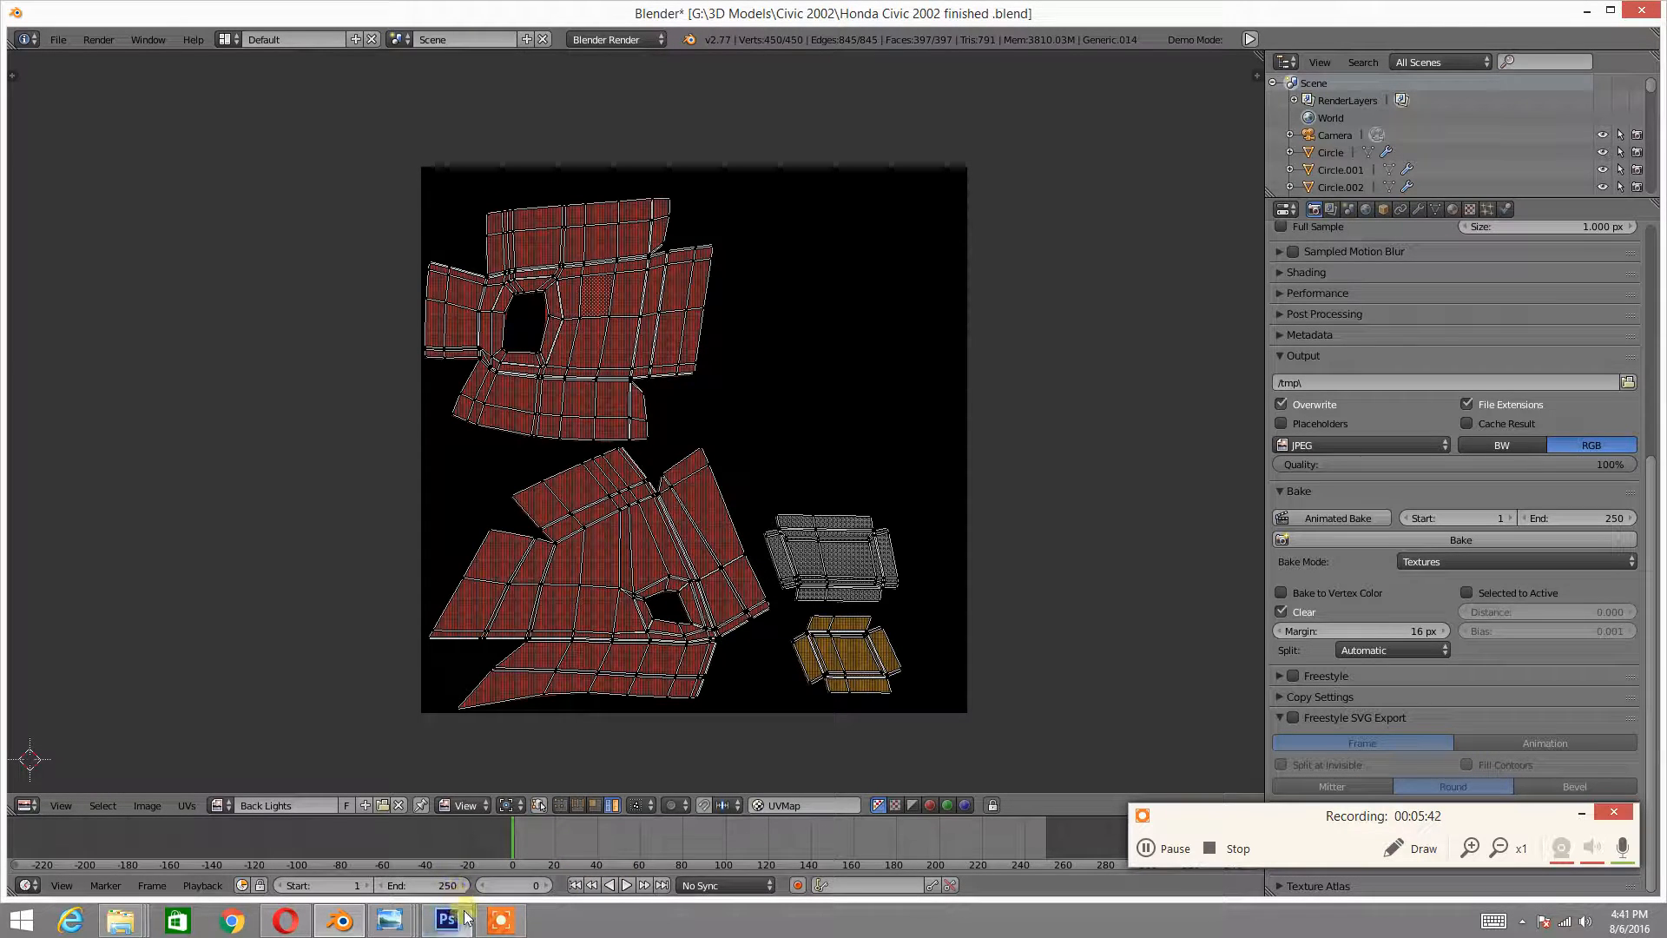
mouse_move(467, 927)
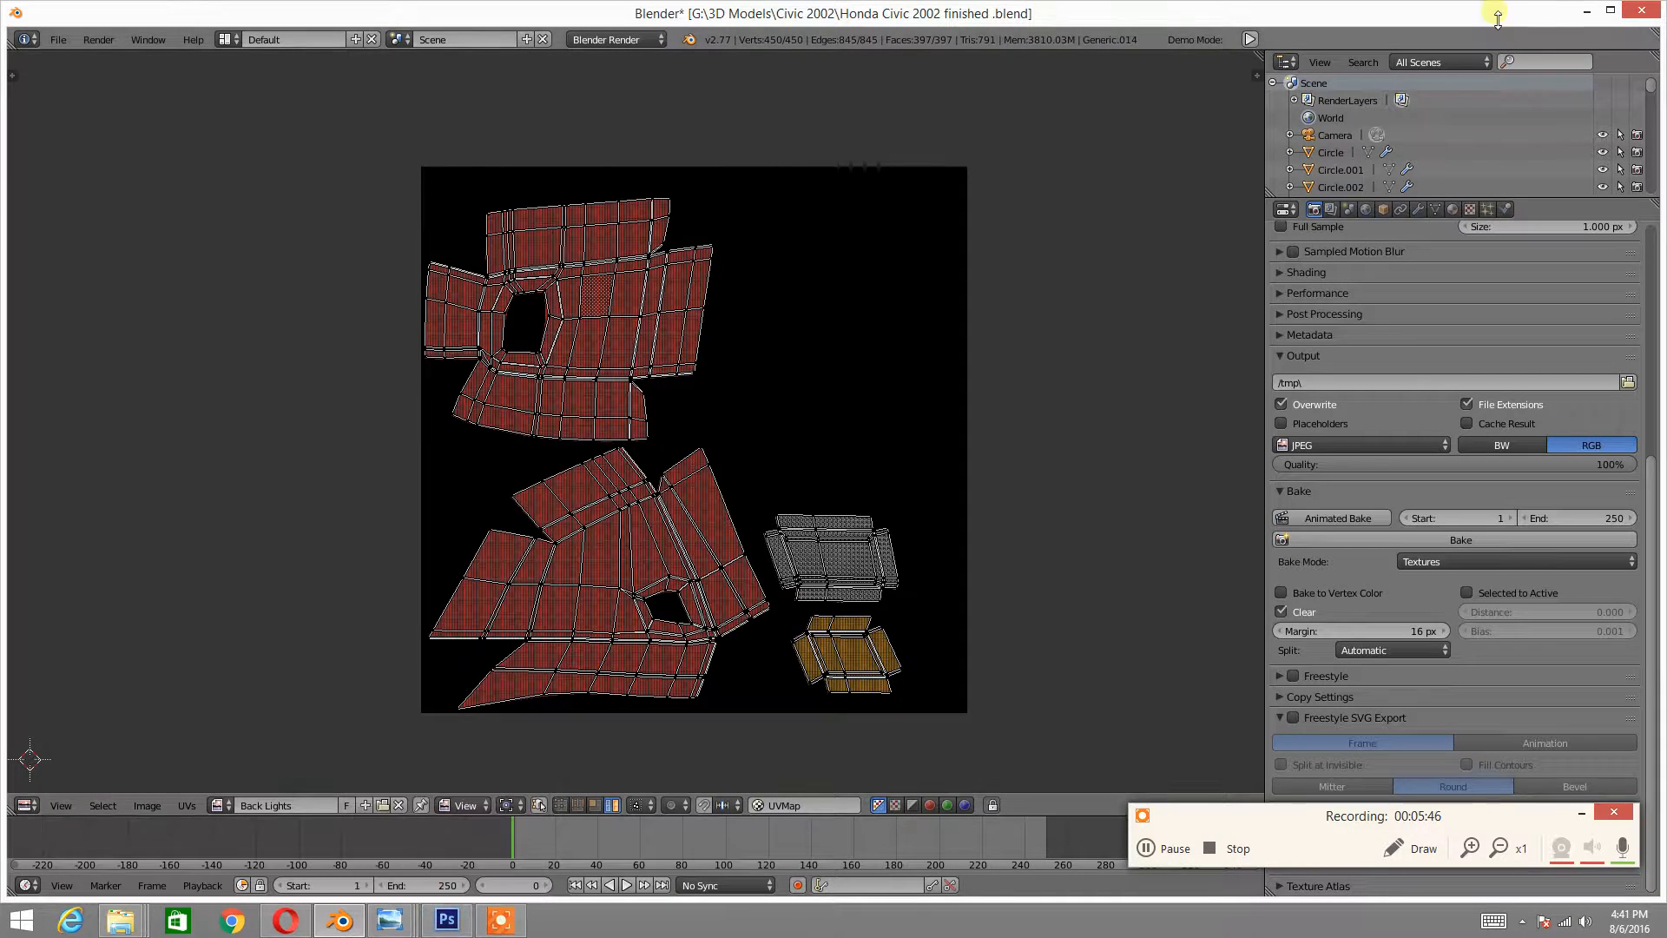
left_click(1584, 10)
left_click(1581, 10)
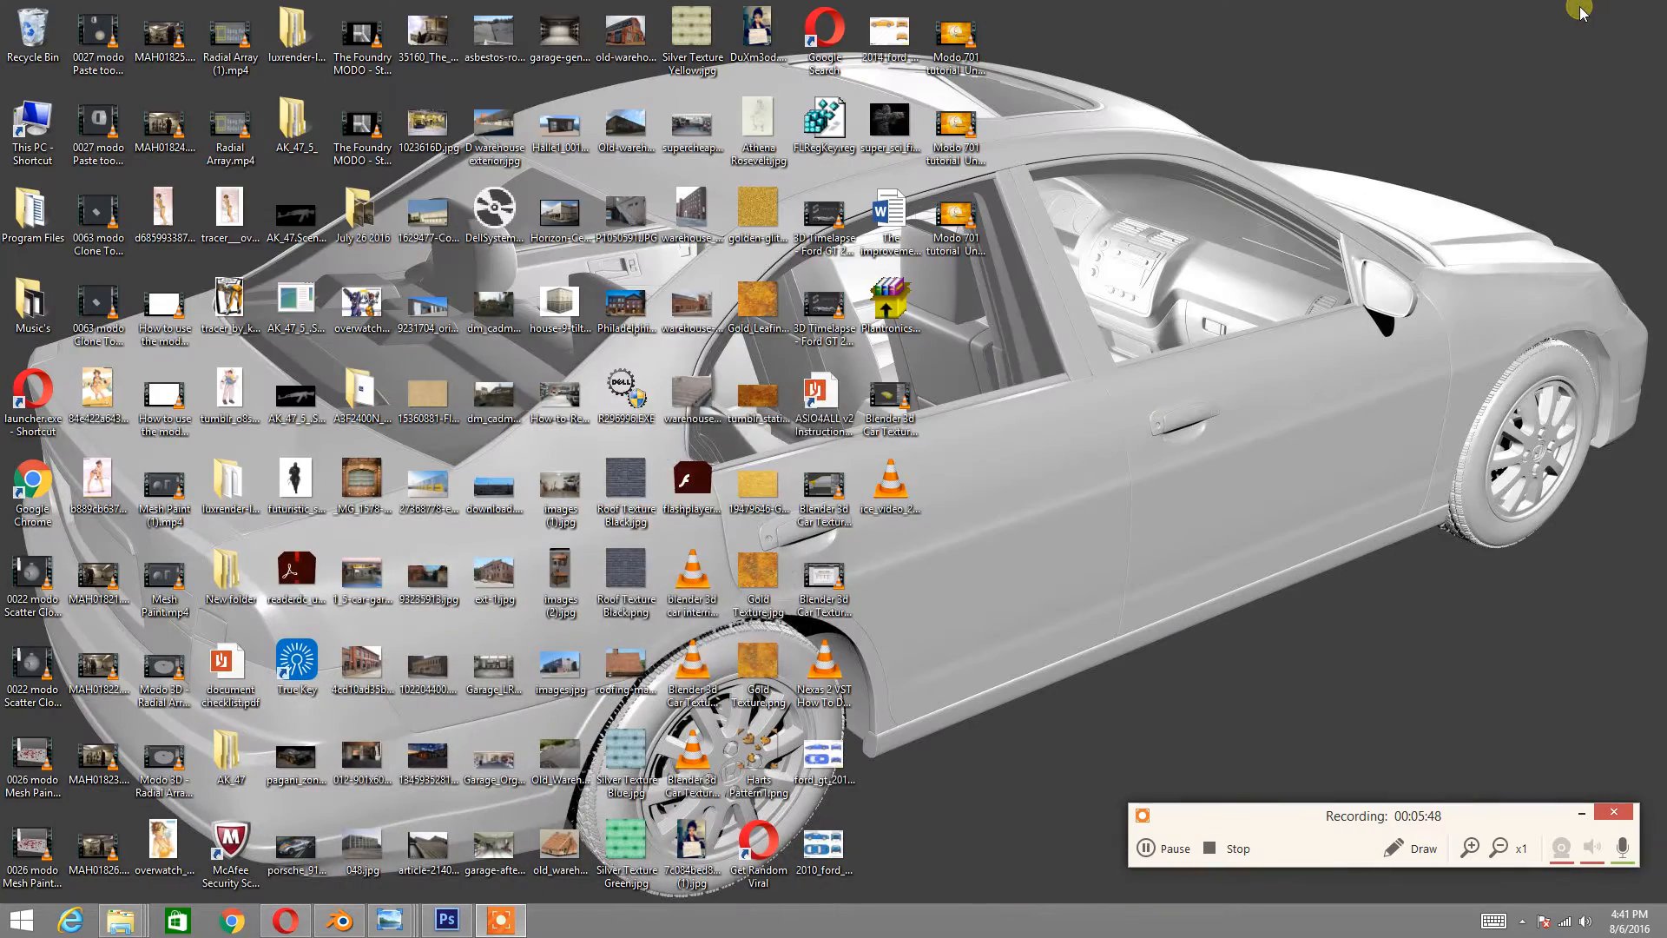
left_click_drag(368, 366, 1158, 897)
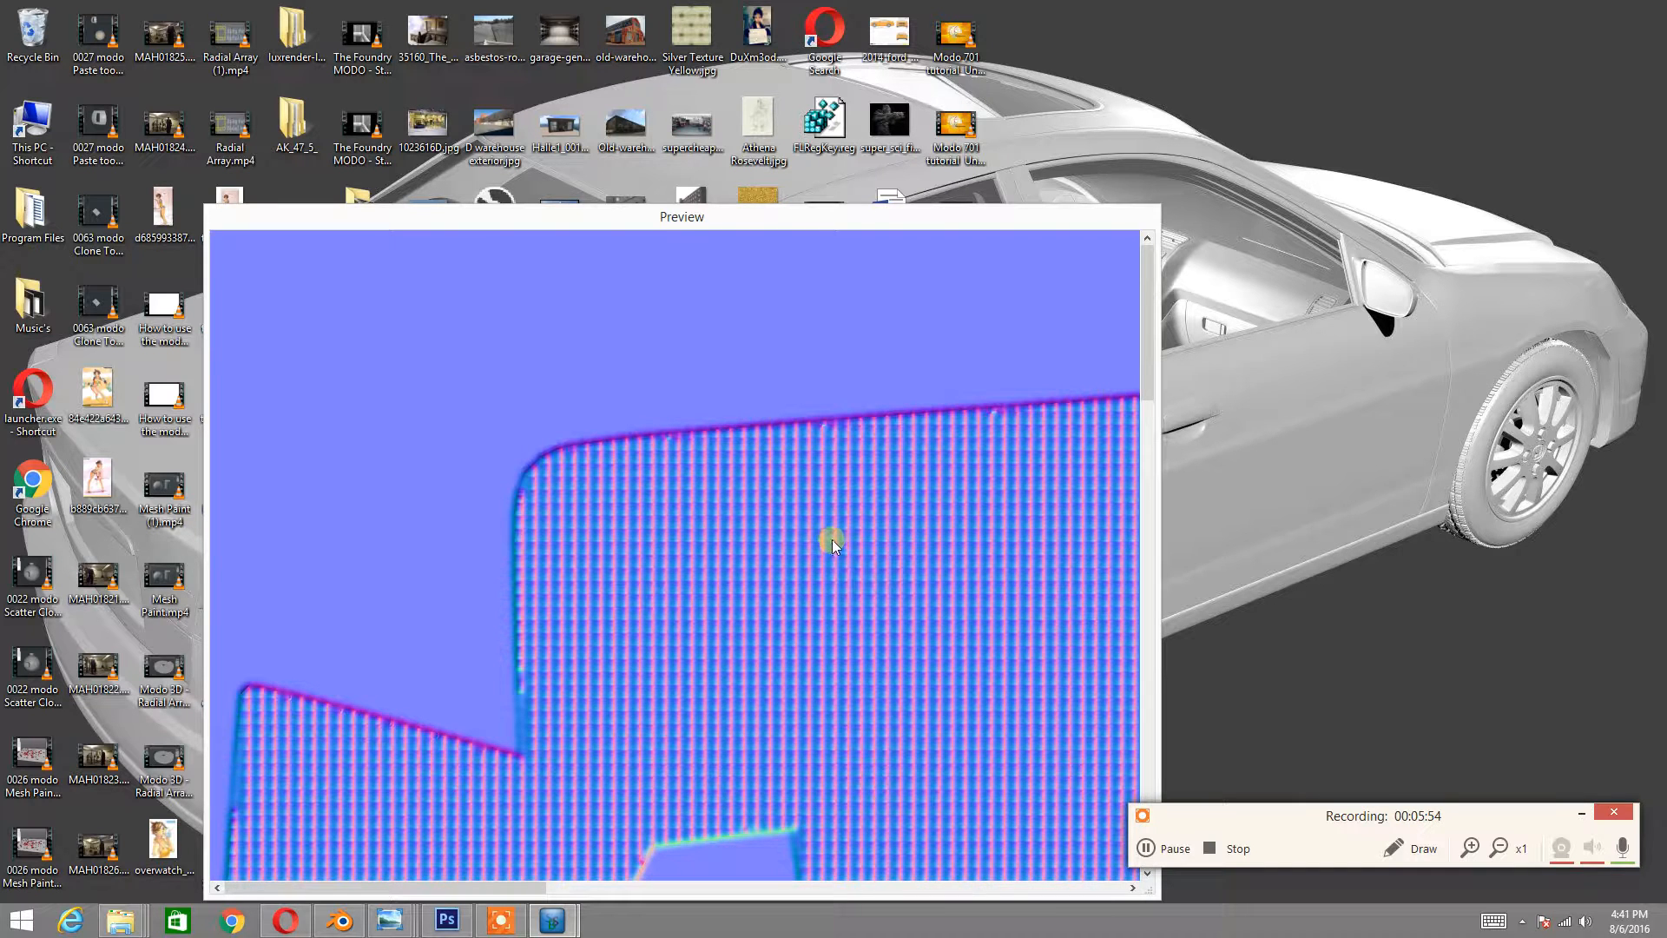
left_click_drag(1144, 347, 1076, 660)
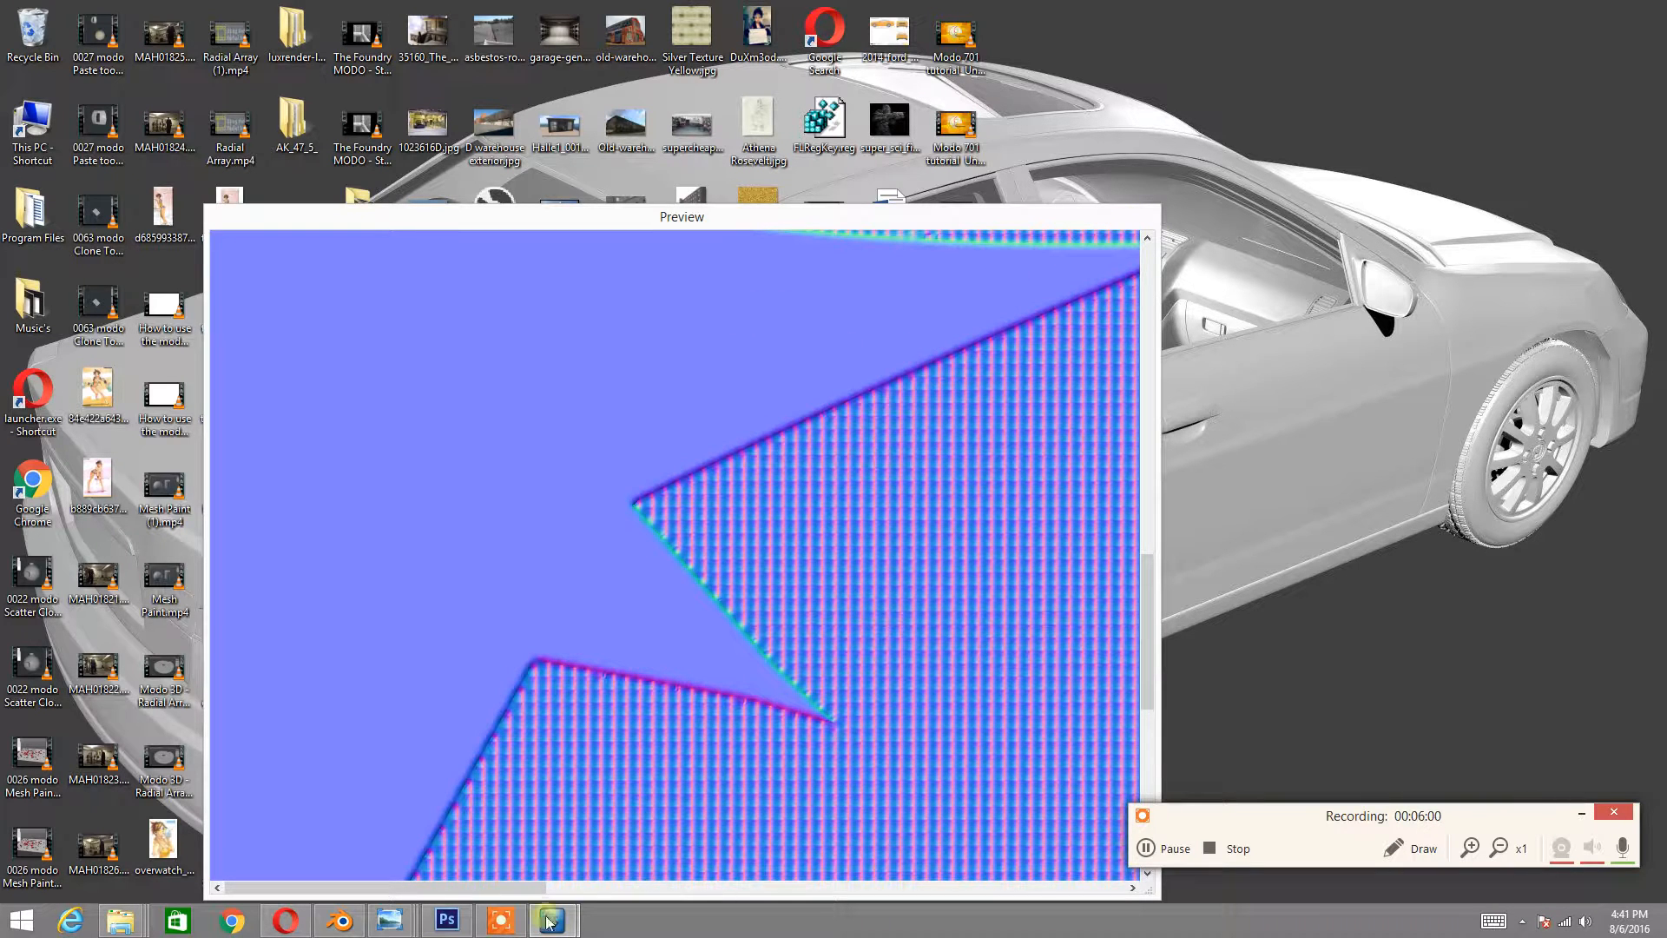
- Change the blend mode of the Large Detail2 layer and accept the normal map settings
mouse_move(499, 920)
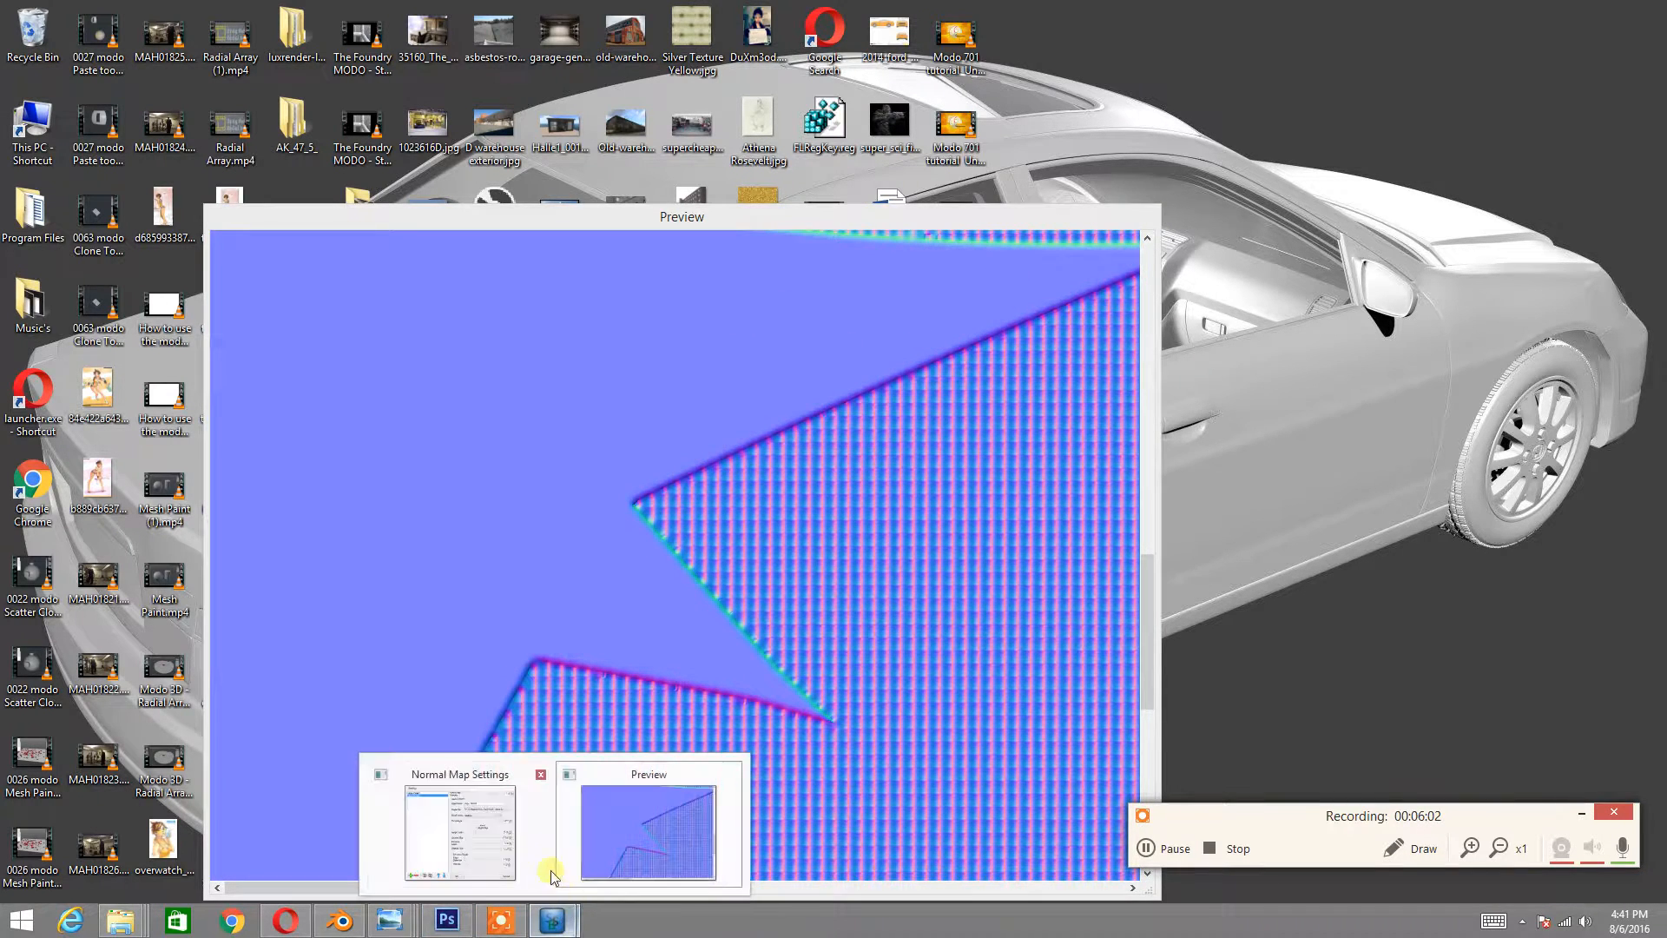
left_click(487, 842)
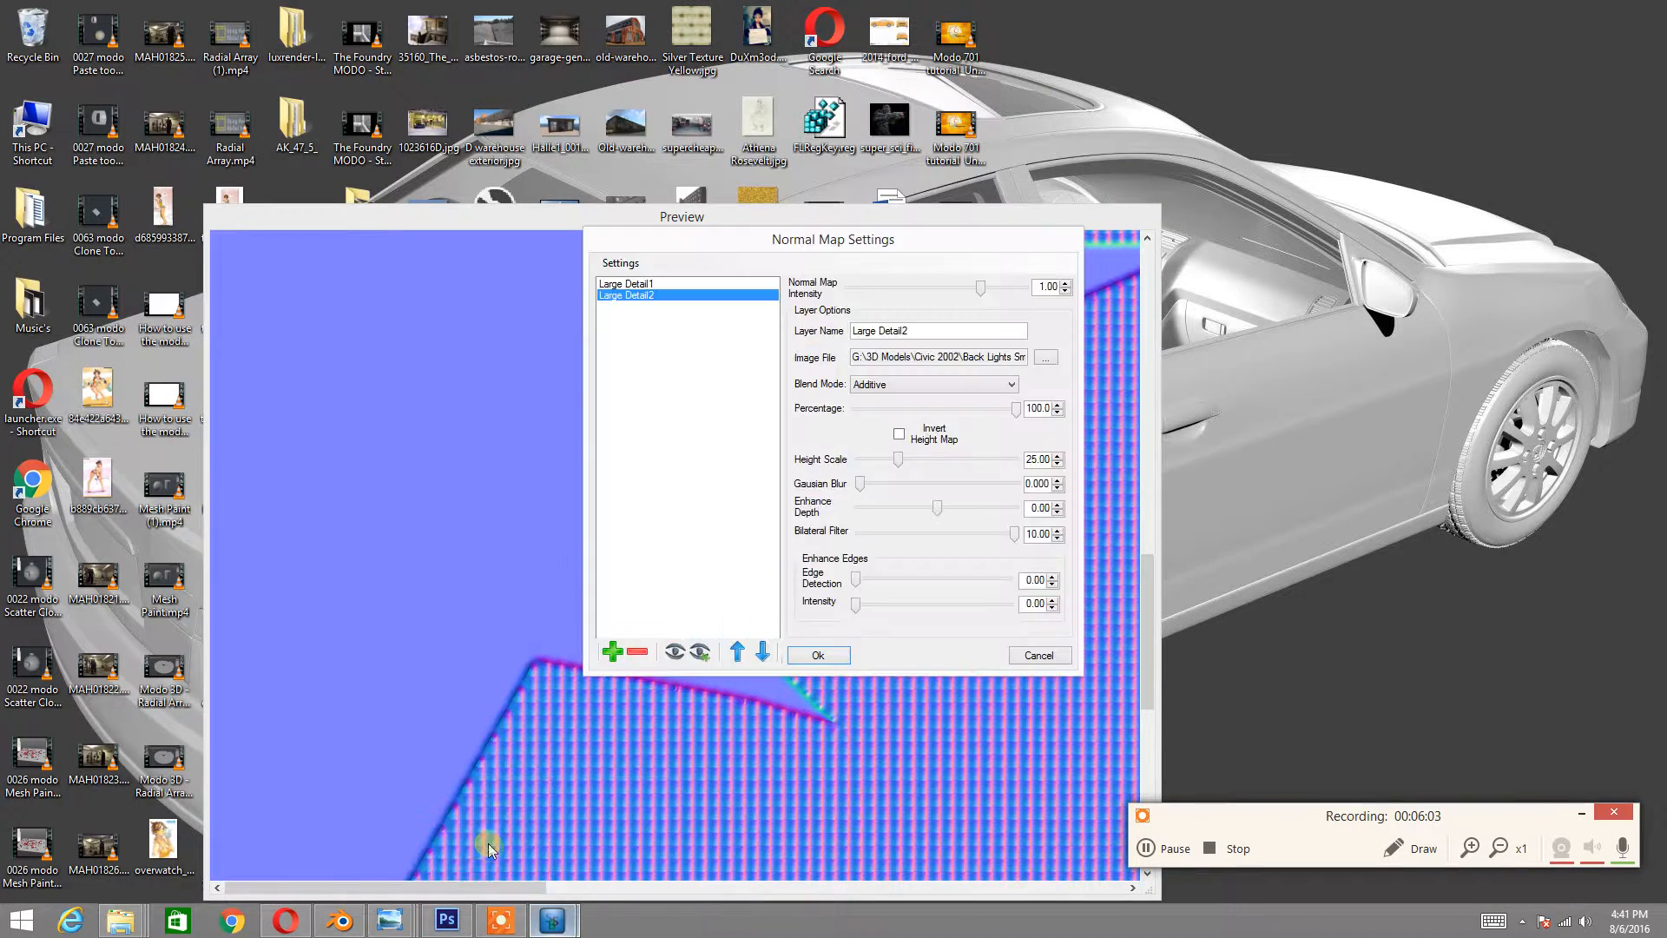
left_click(903, 382)
left_click(903, 412)
left_click(821, 654)
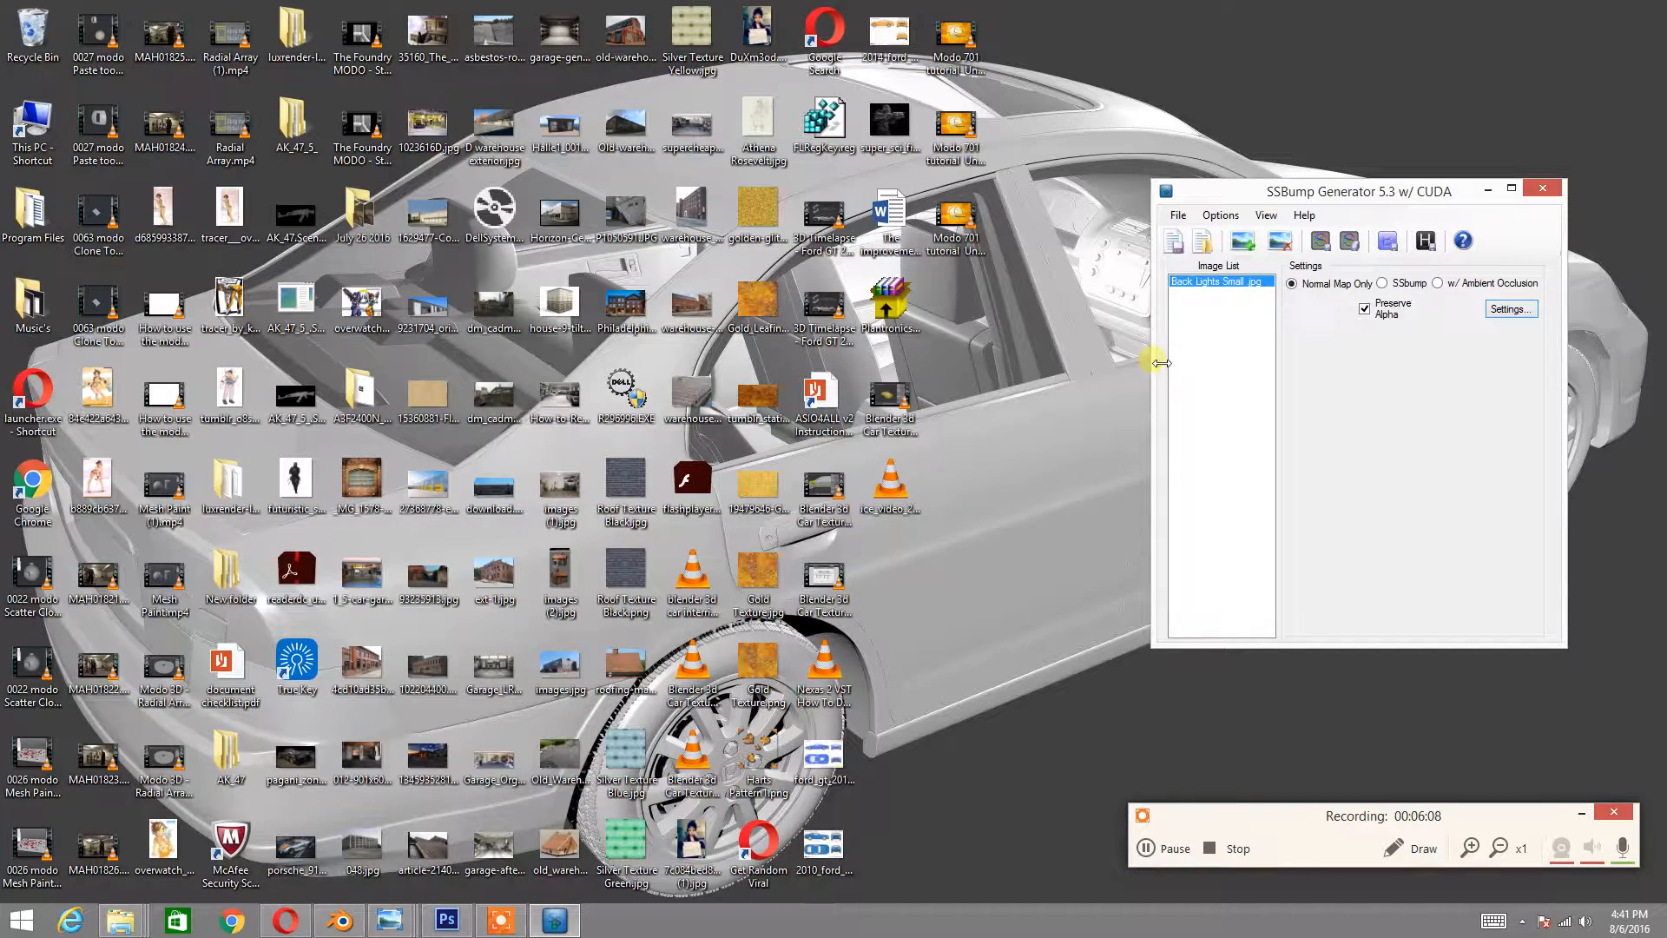
- Generate the normal map for Back Lights Small .jpg
left_click(1321, 245)
left_click(550, 919)
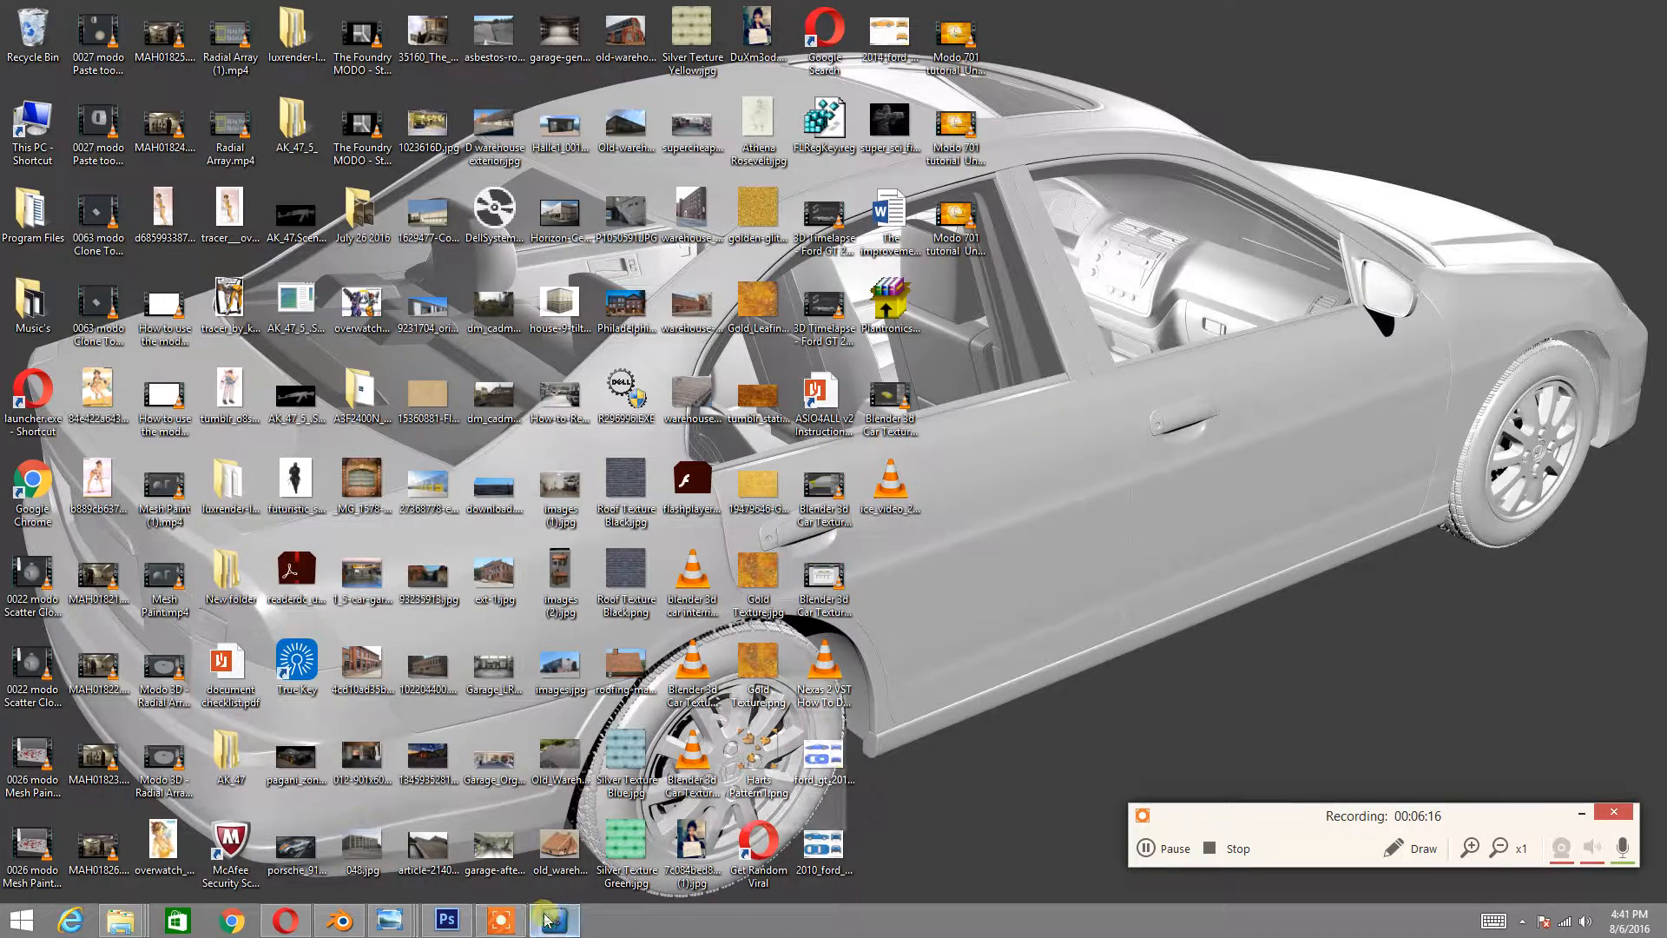
left_click(546, 919)
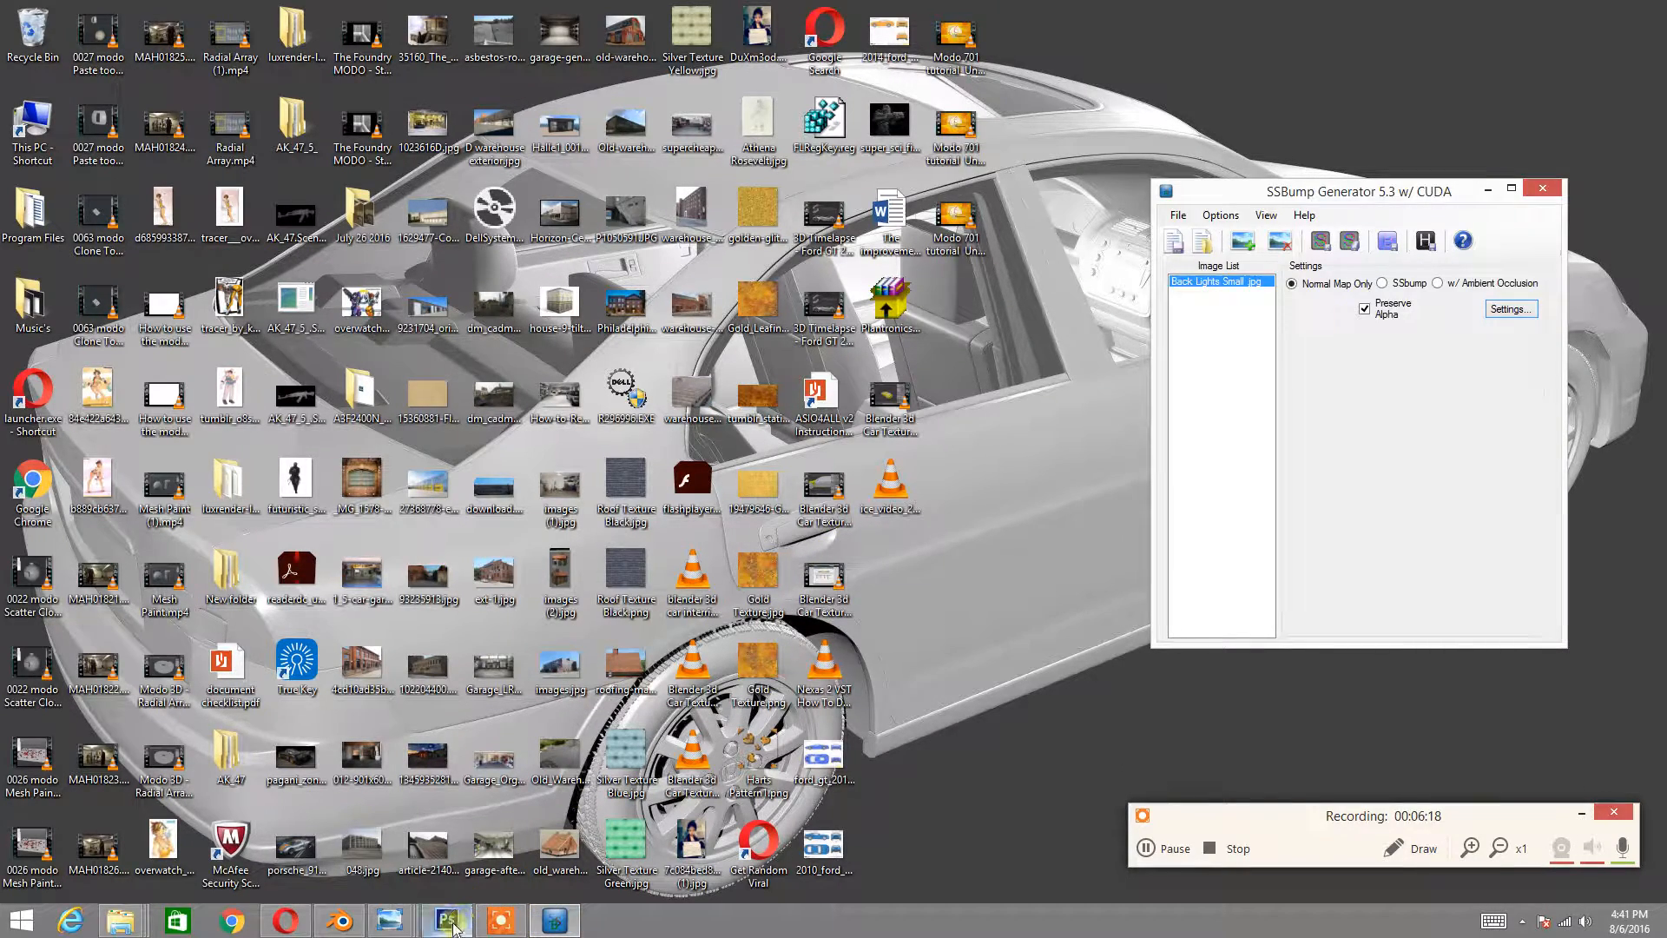
- Switch to Blender and add a new material named Lights Back to the Generic.014 object
left_click(339, 919)
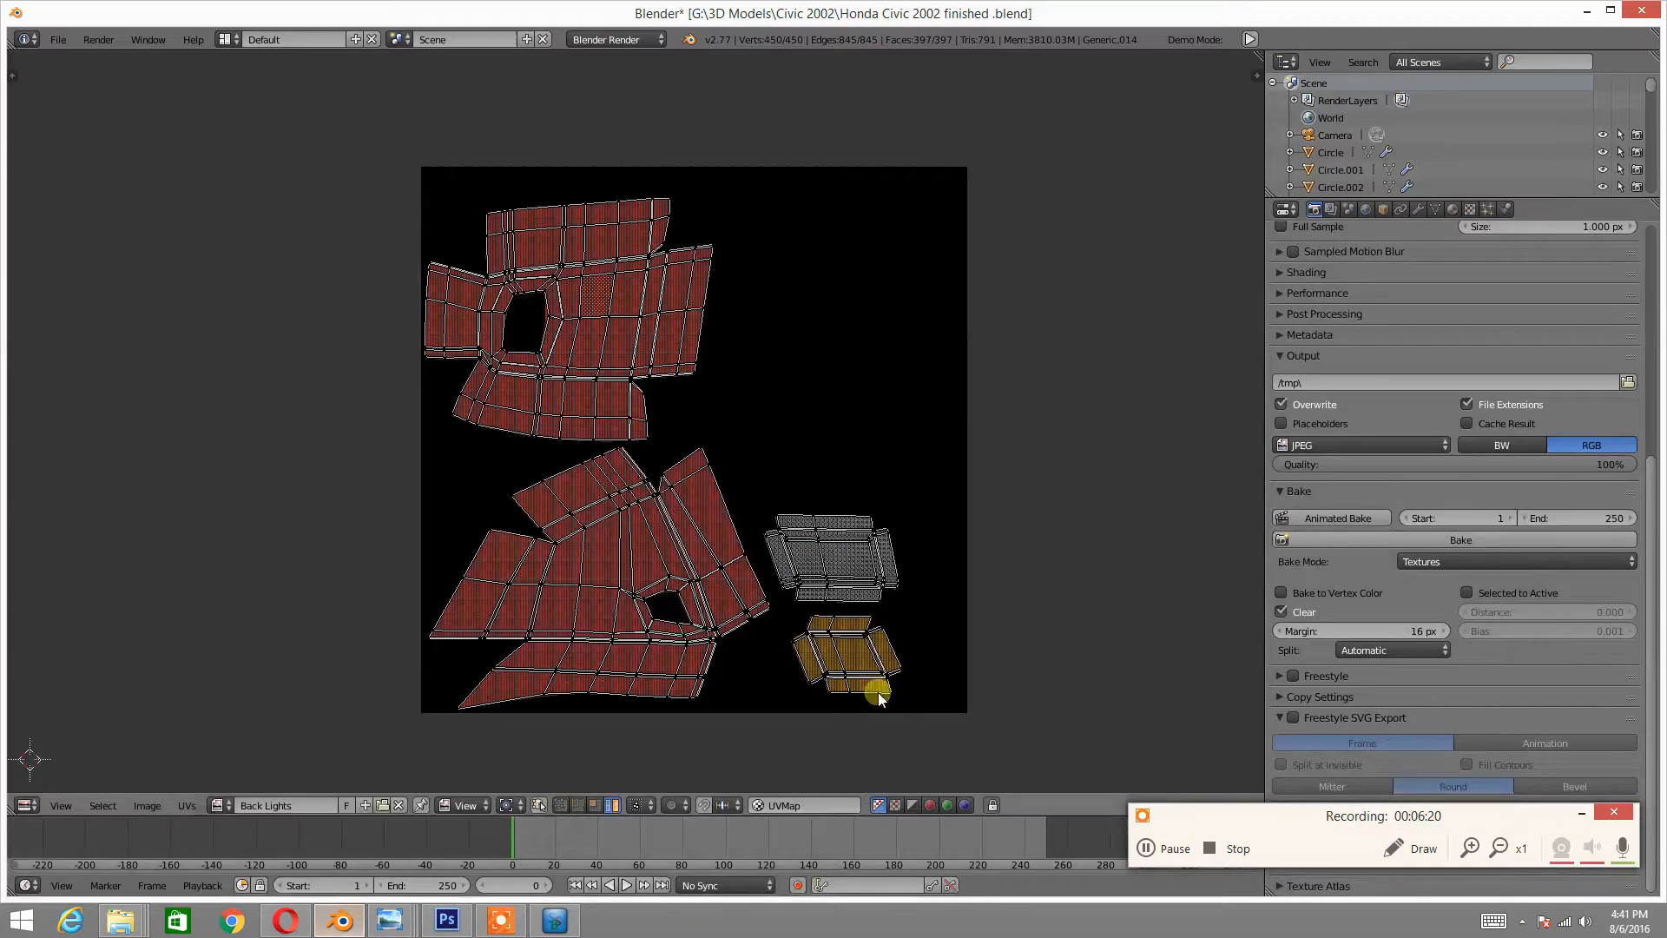
scroll(1456, 368, "up", 10)
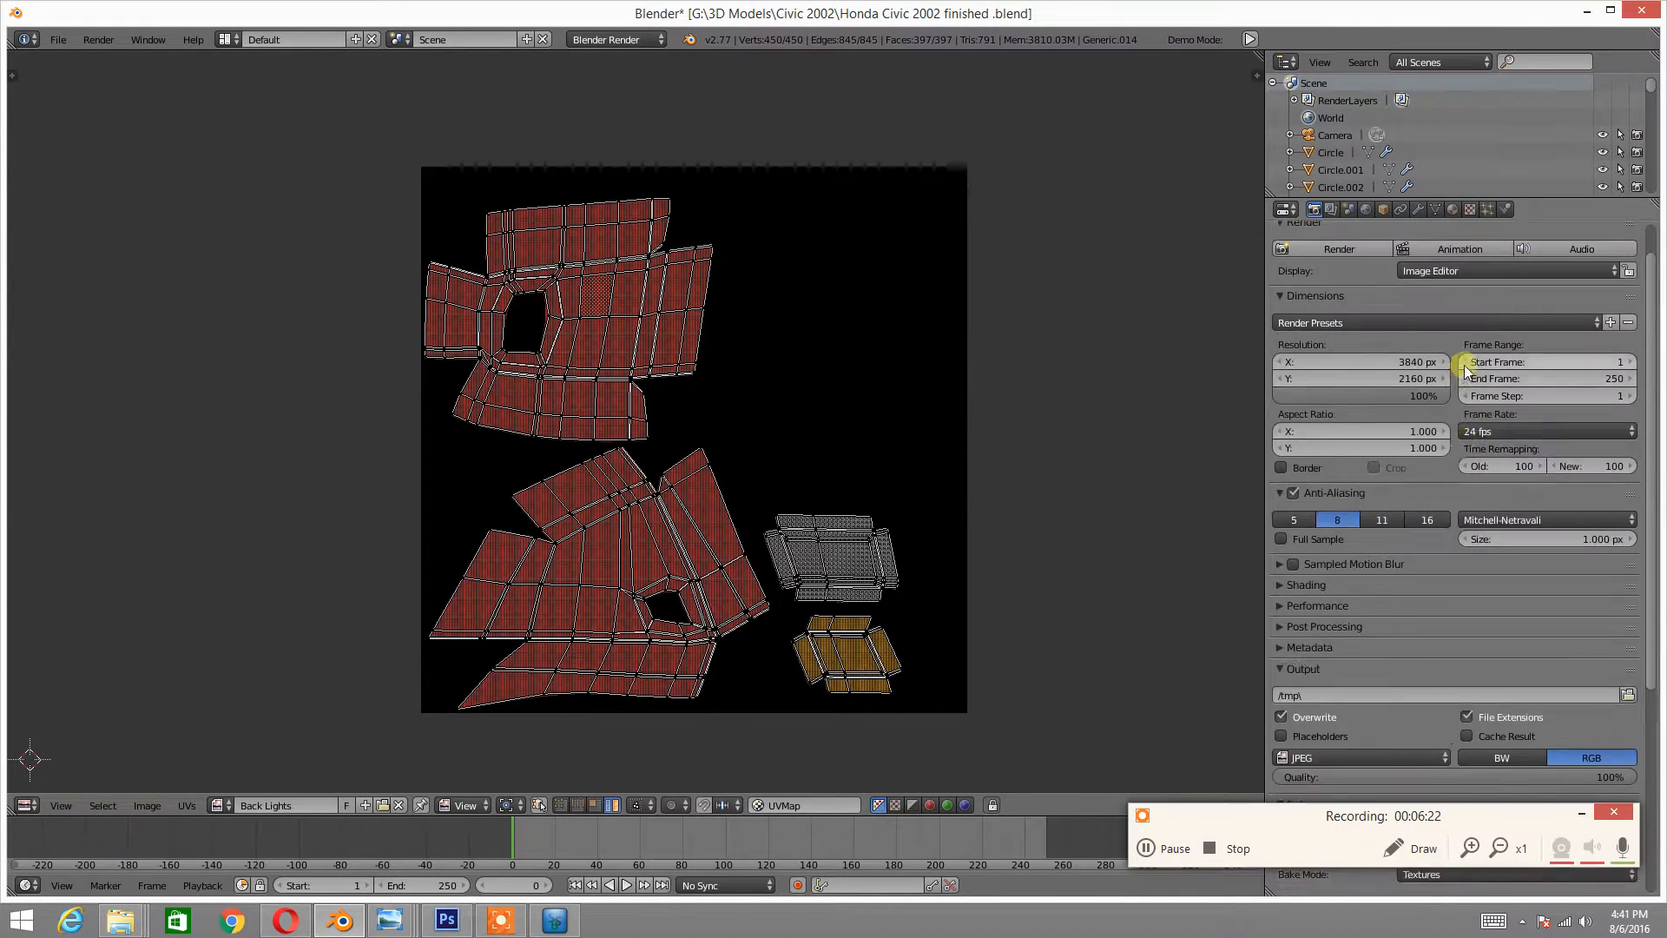
left_click(1451, 210)
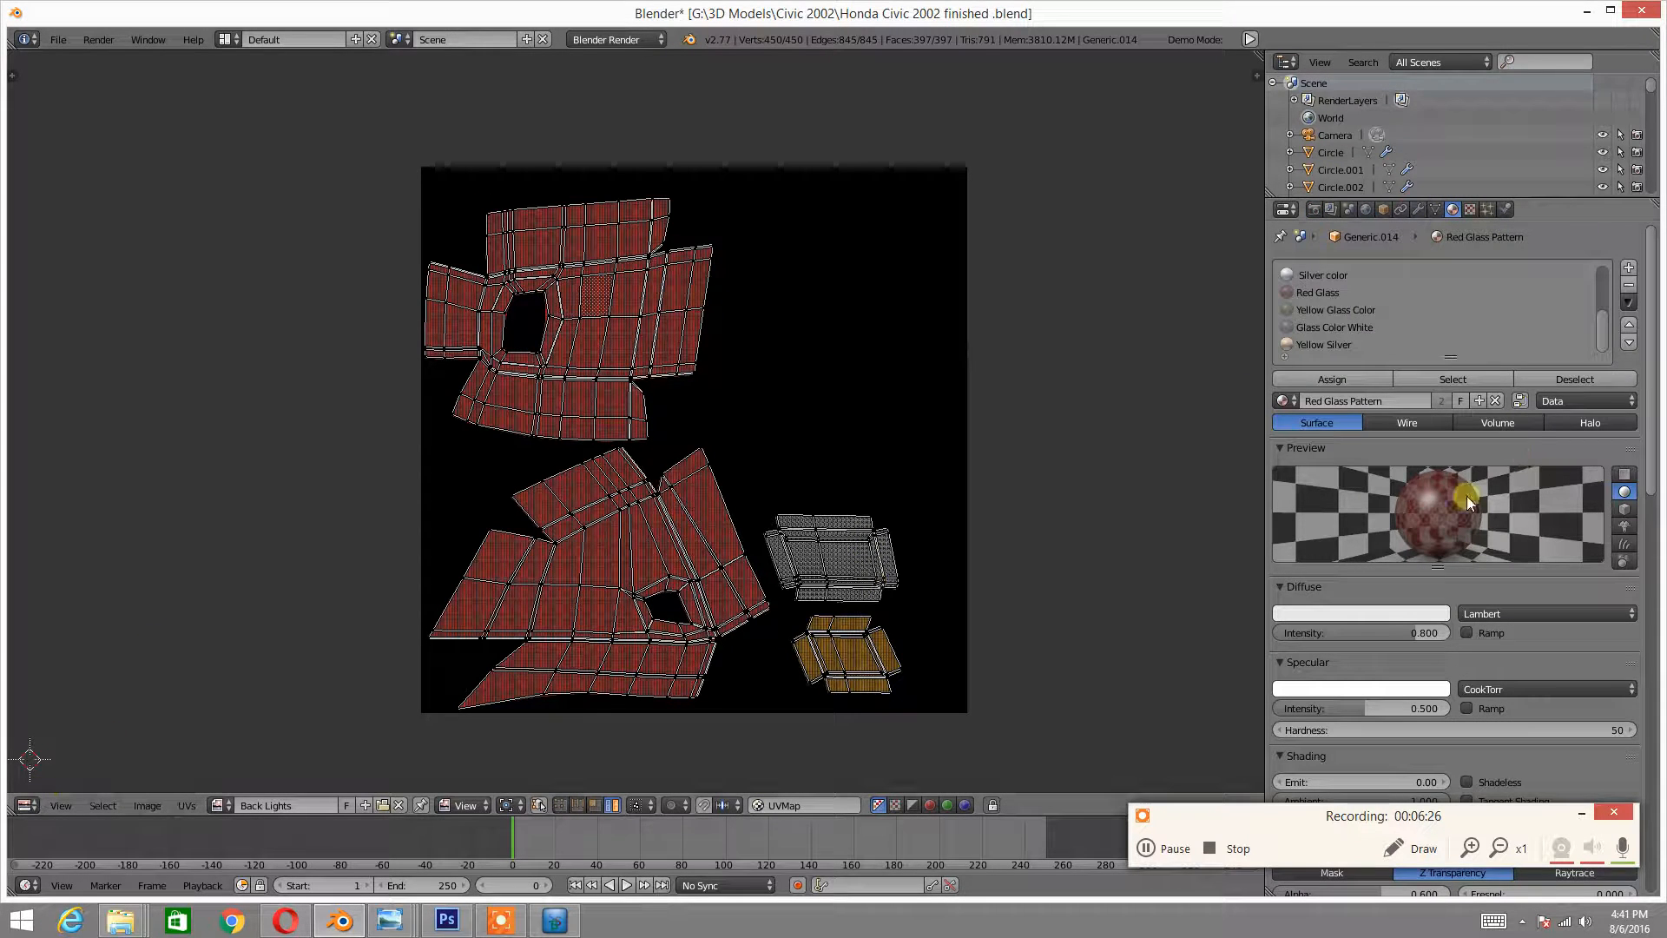
left_click(1629, 269)
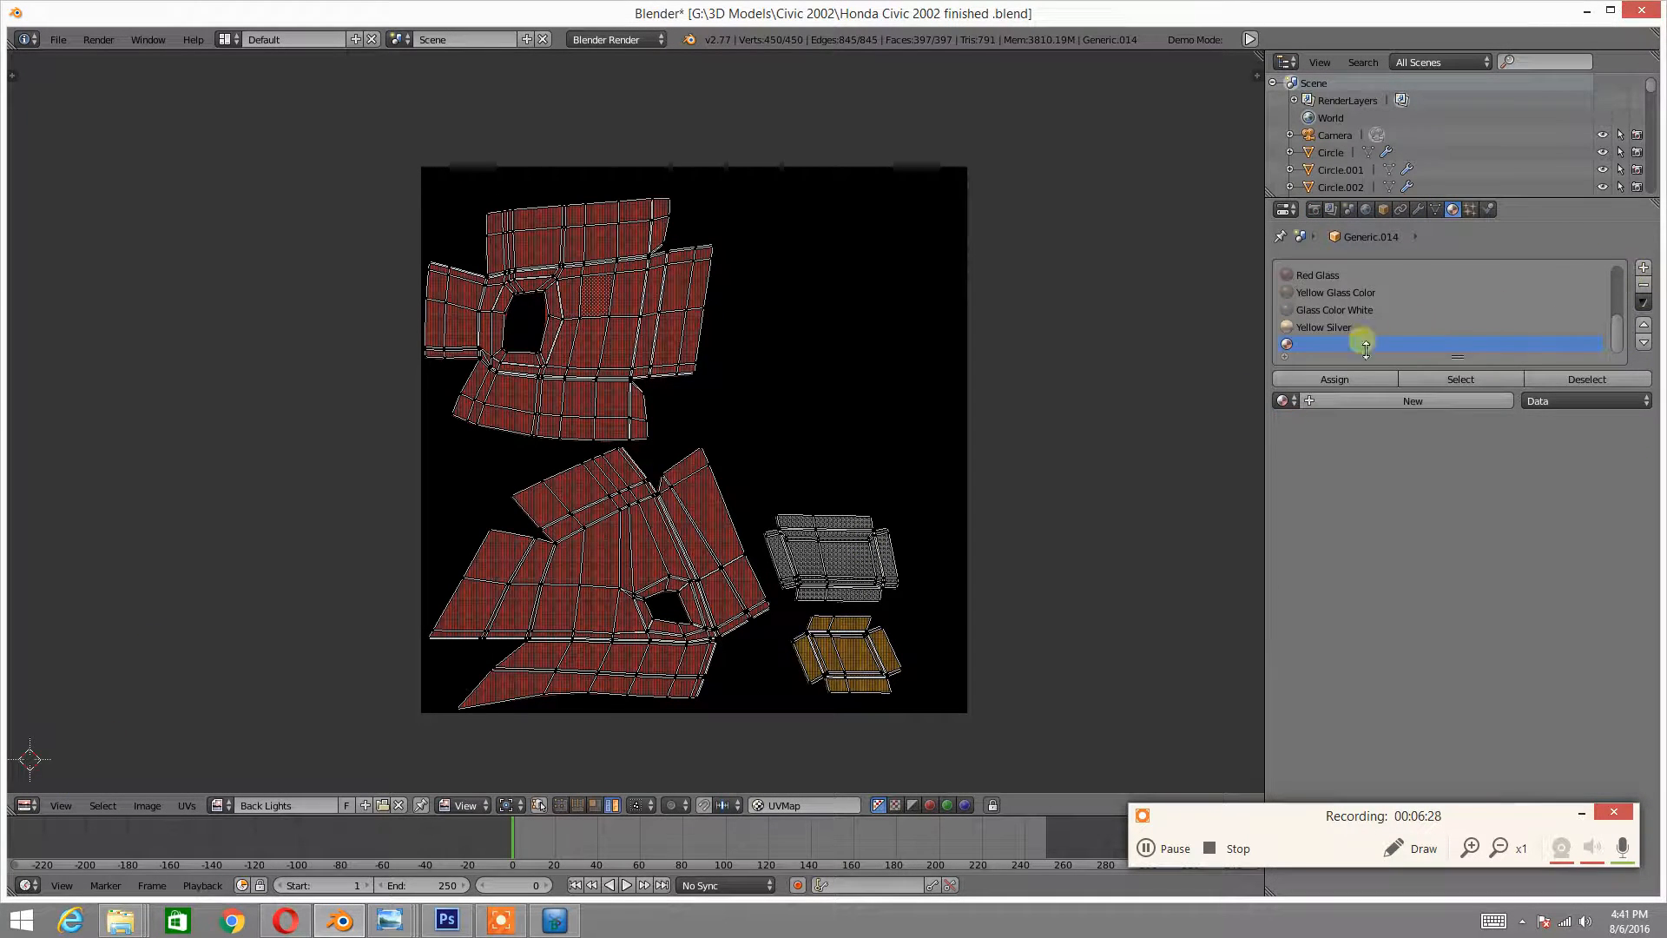
left_click(1335, 400)
left_click(1335, 400)
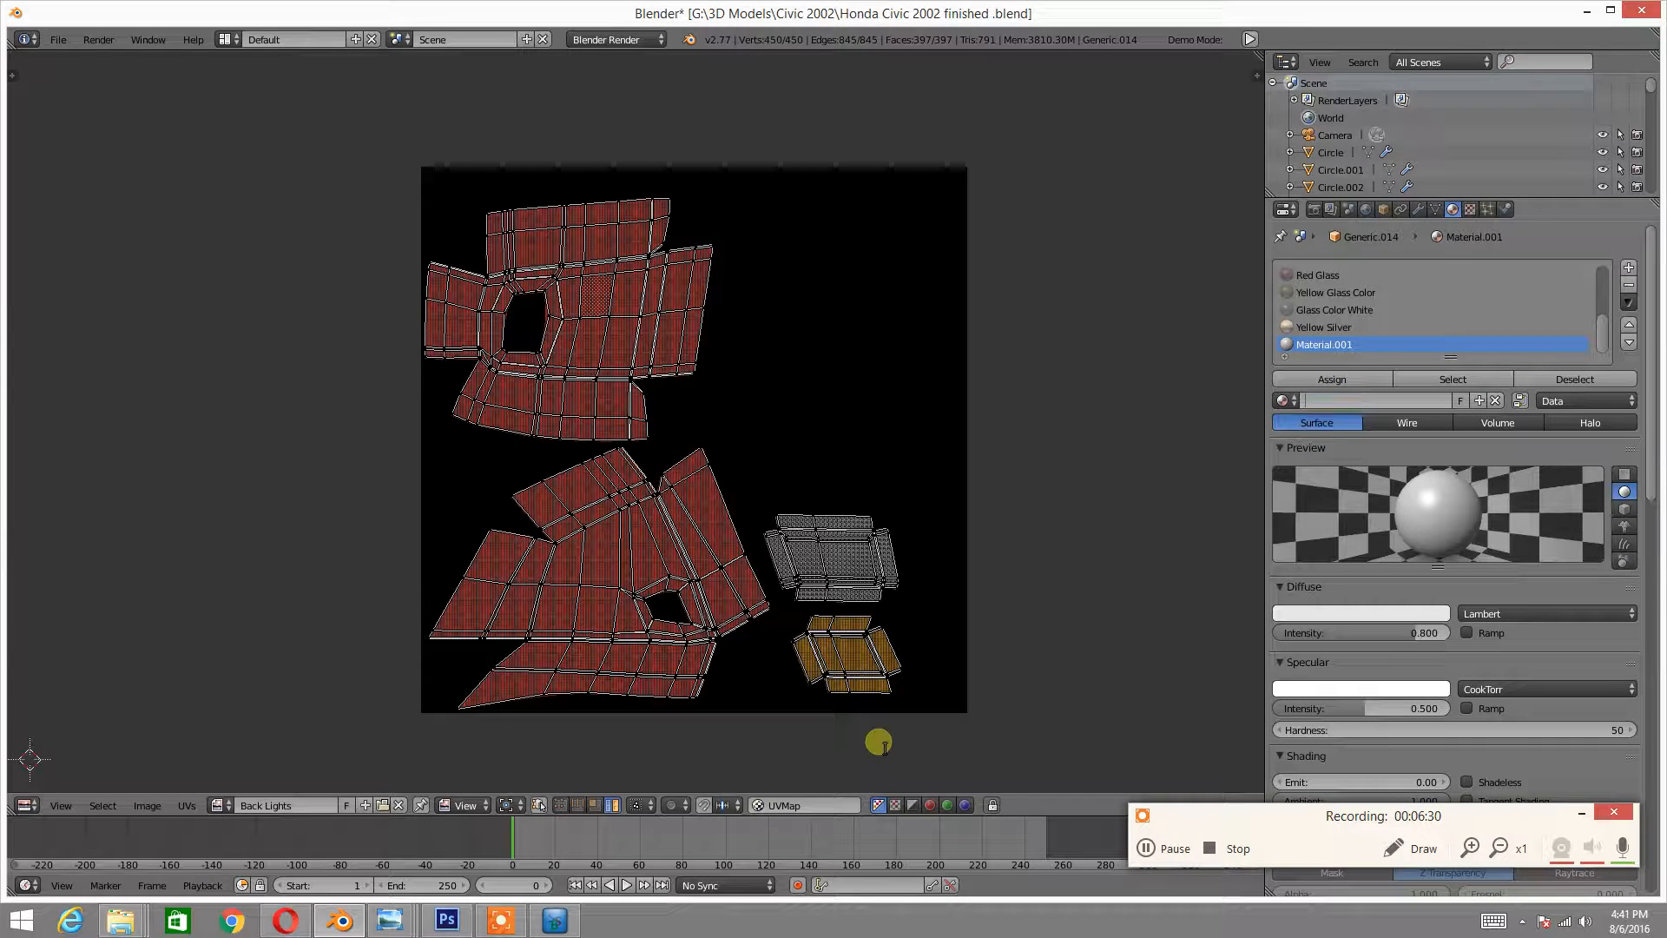
type("Liq")
key("Return")
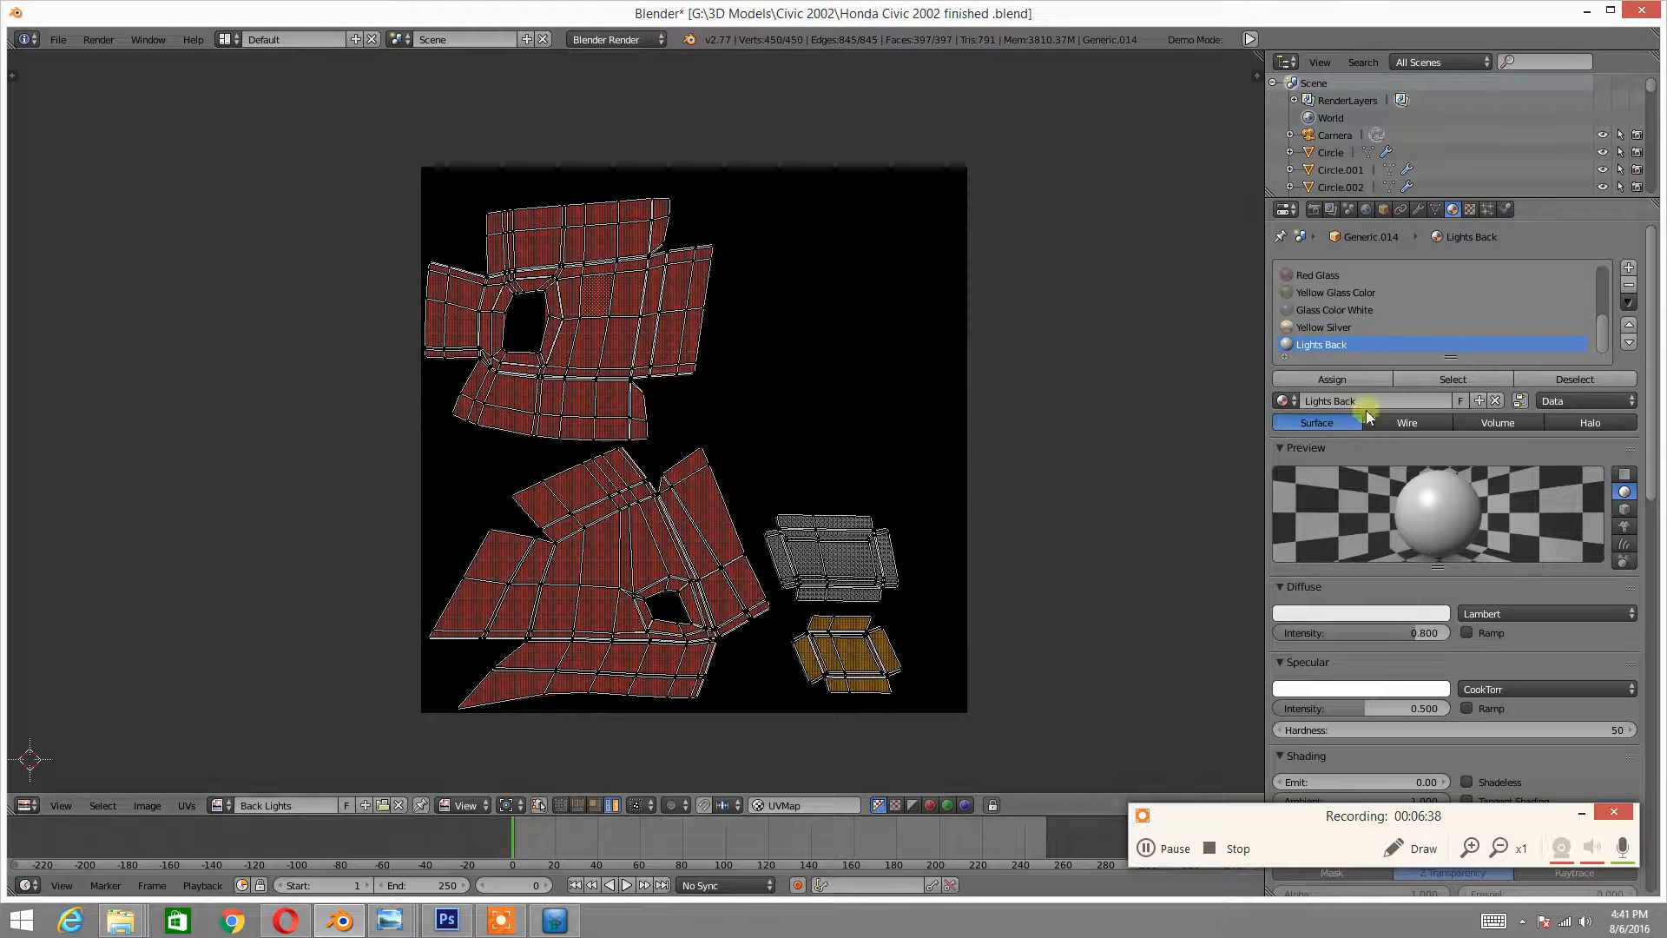
- Enable transparency and mirror on the Lights Back material, using Red Glass as reference, and set the mirror reflectivity to 0.4
scroll(1369, 538, "down", 9)
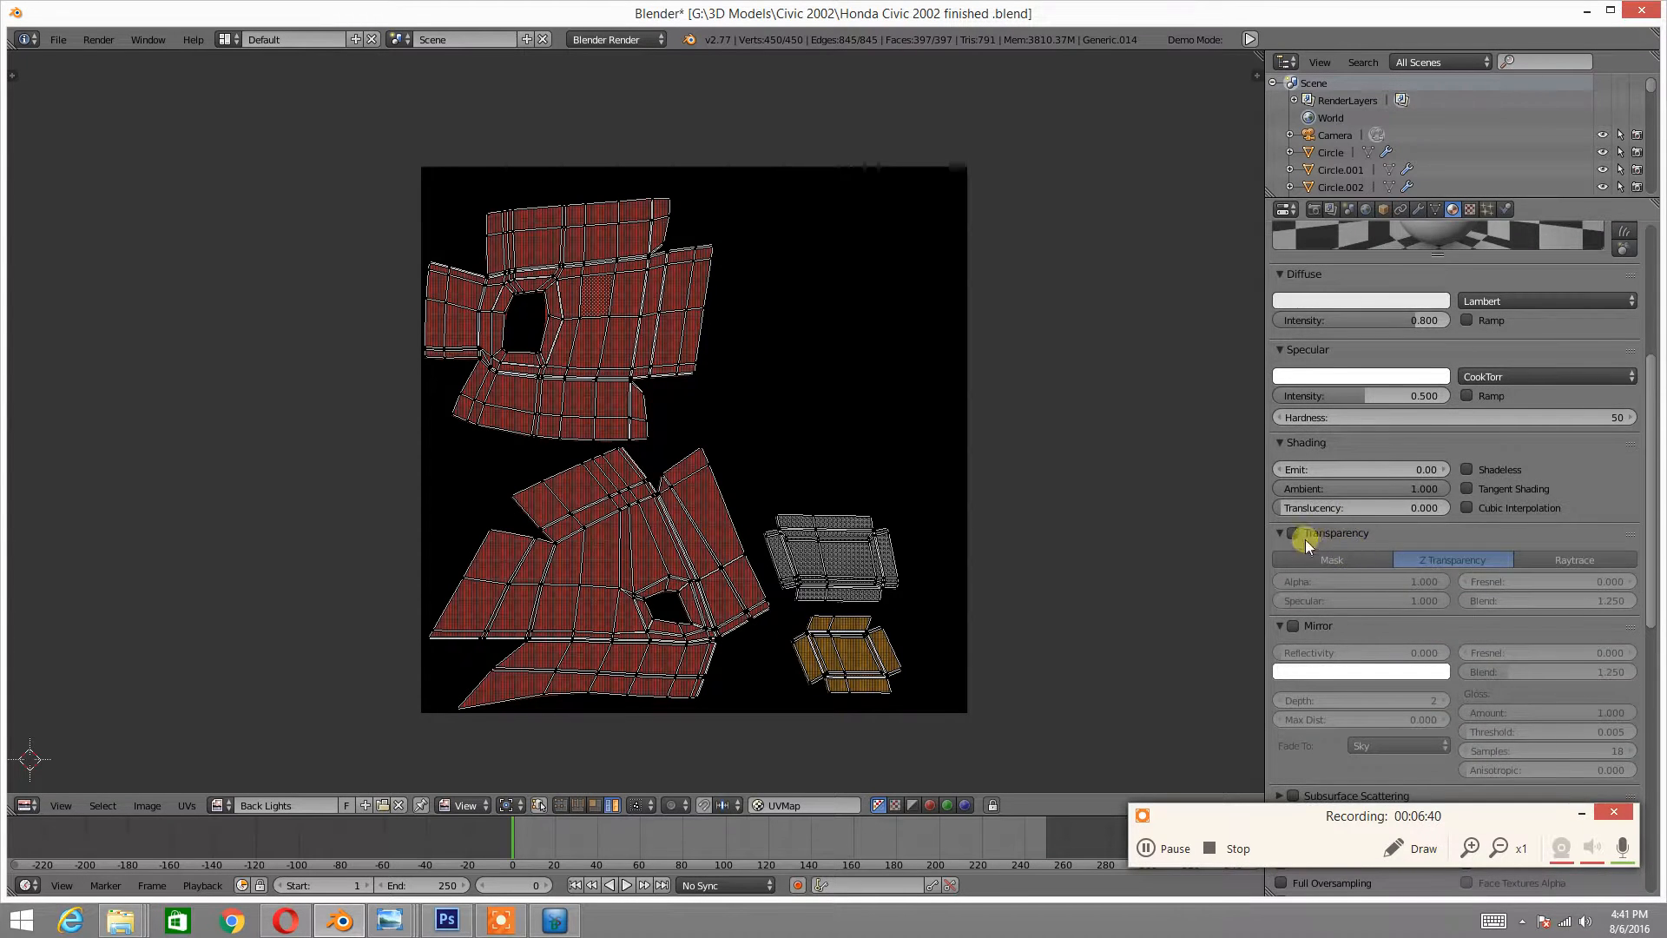
scroll(1405, 438, "up", 9)
left_click(1315, 275)
scroll(1429, 580, "down", 12)
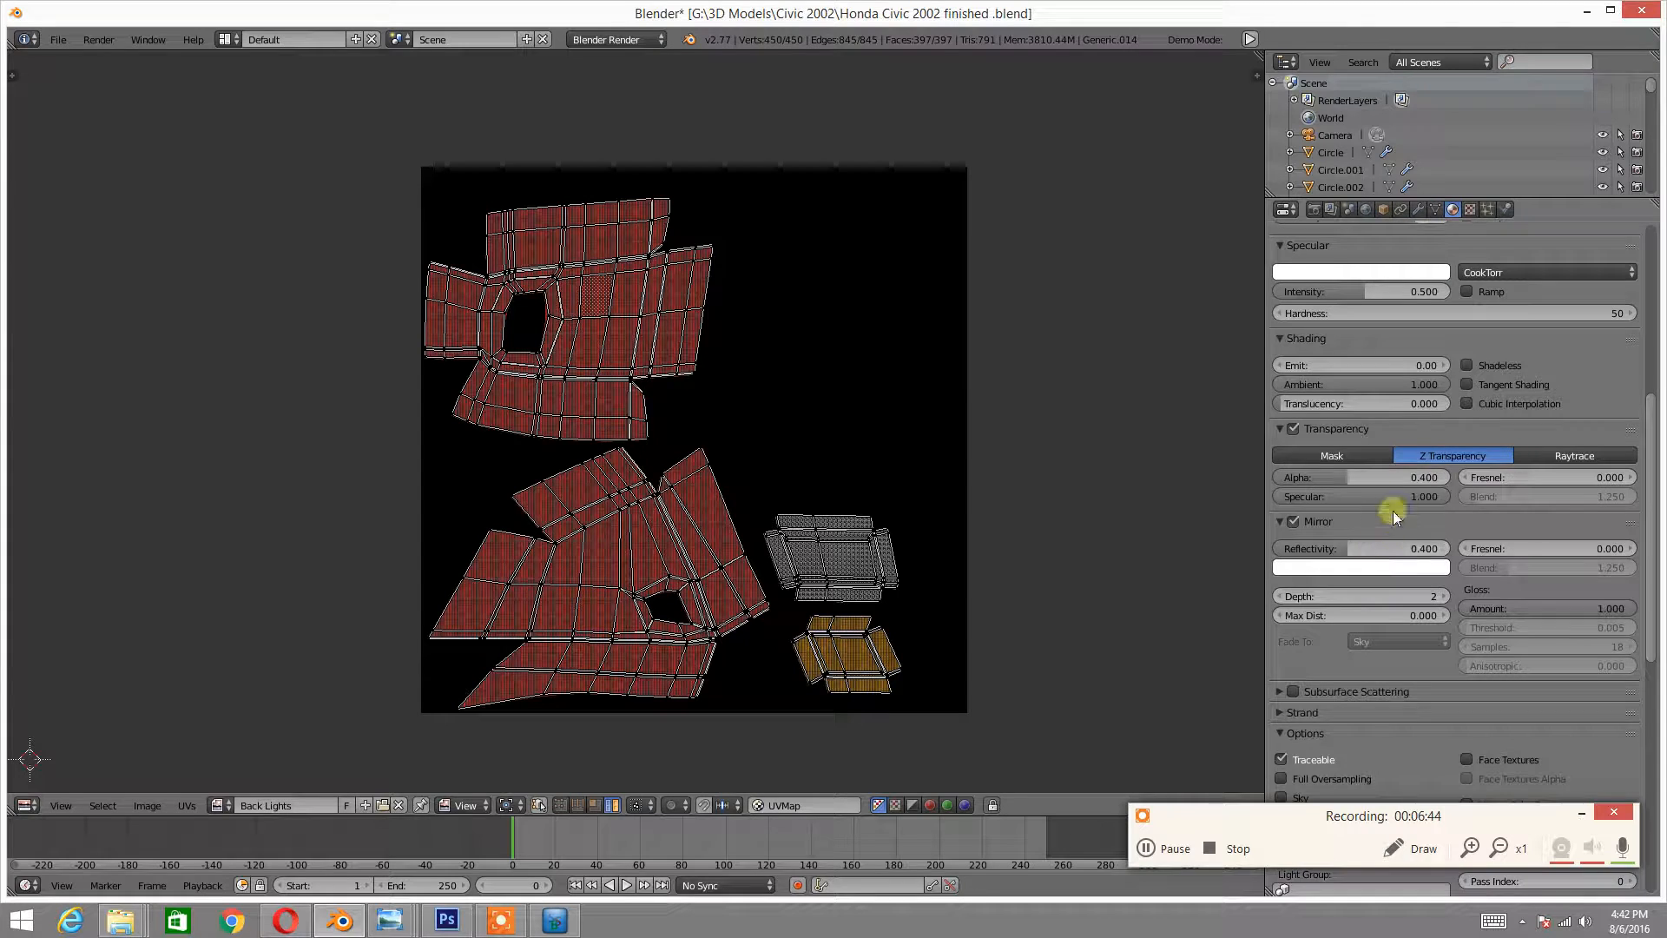
scroll(1389, 510, "up", 12)
left_click(1320, 345)
scroll(1357, 580, "down", 10)
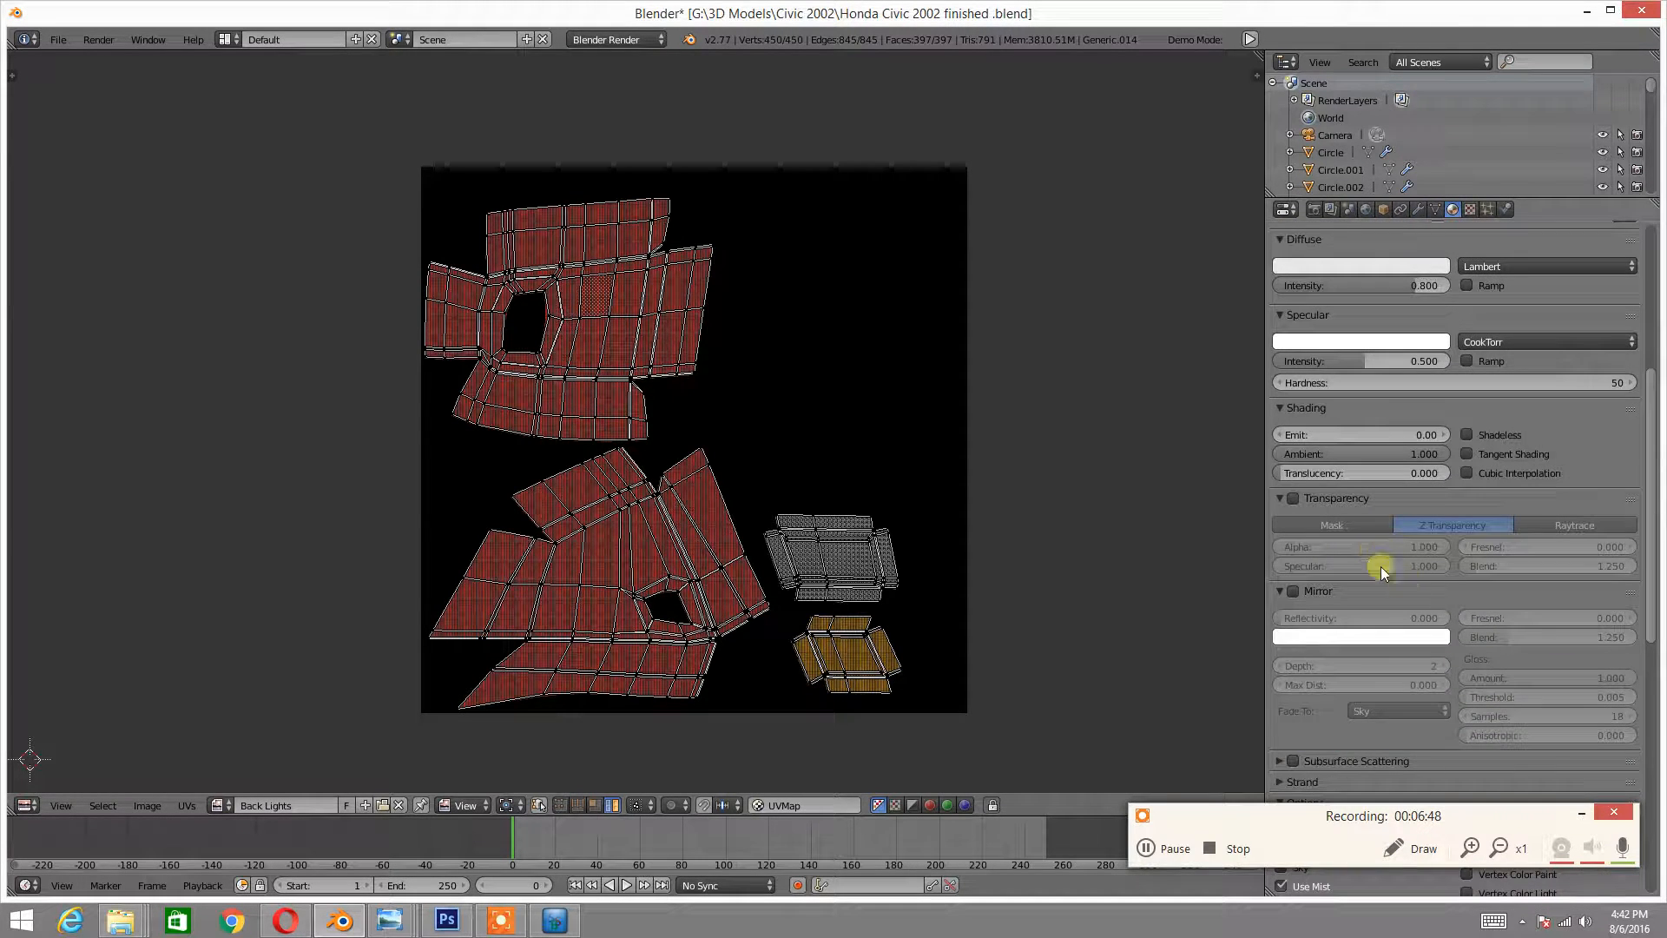
left_click(1292, 498)
left_click(1292, 590)
left_click(1437, 618)
type("0.4")
key("Return")
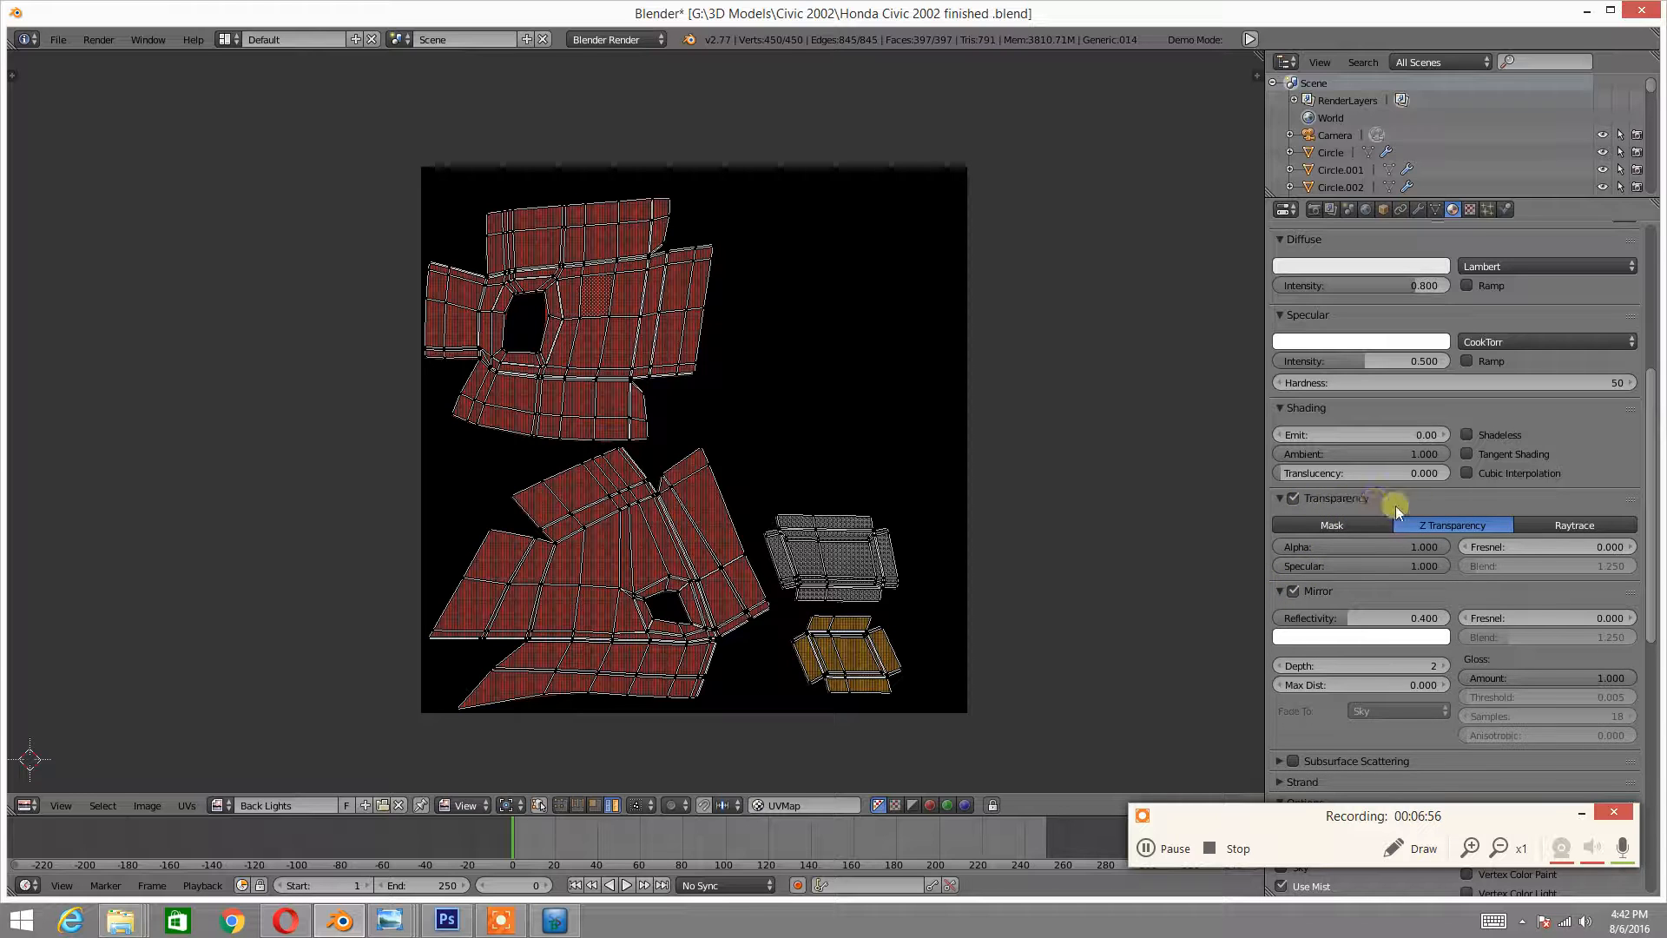
- Set the transparency alpha of the Lights Back material to 0.4
left_click(1431, 547)
type("0")
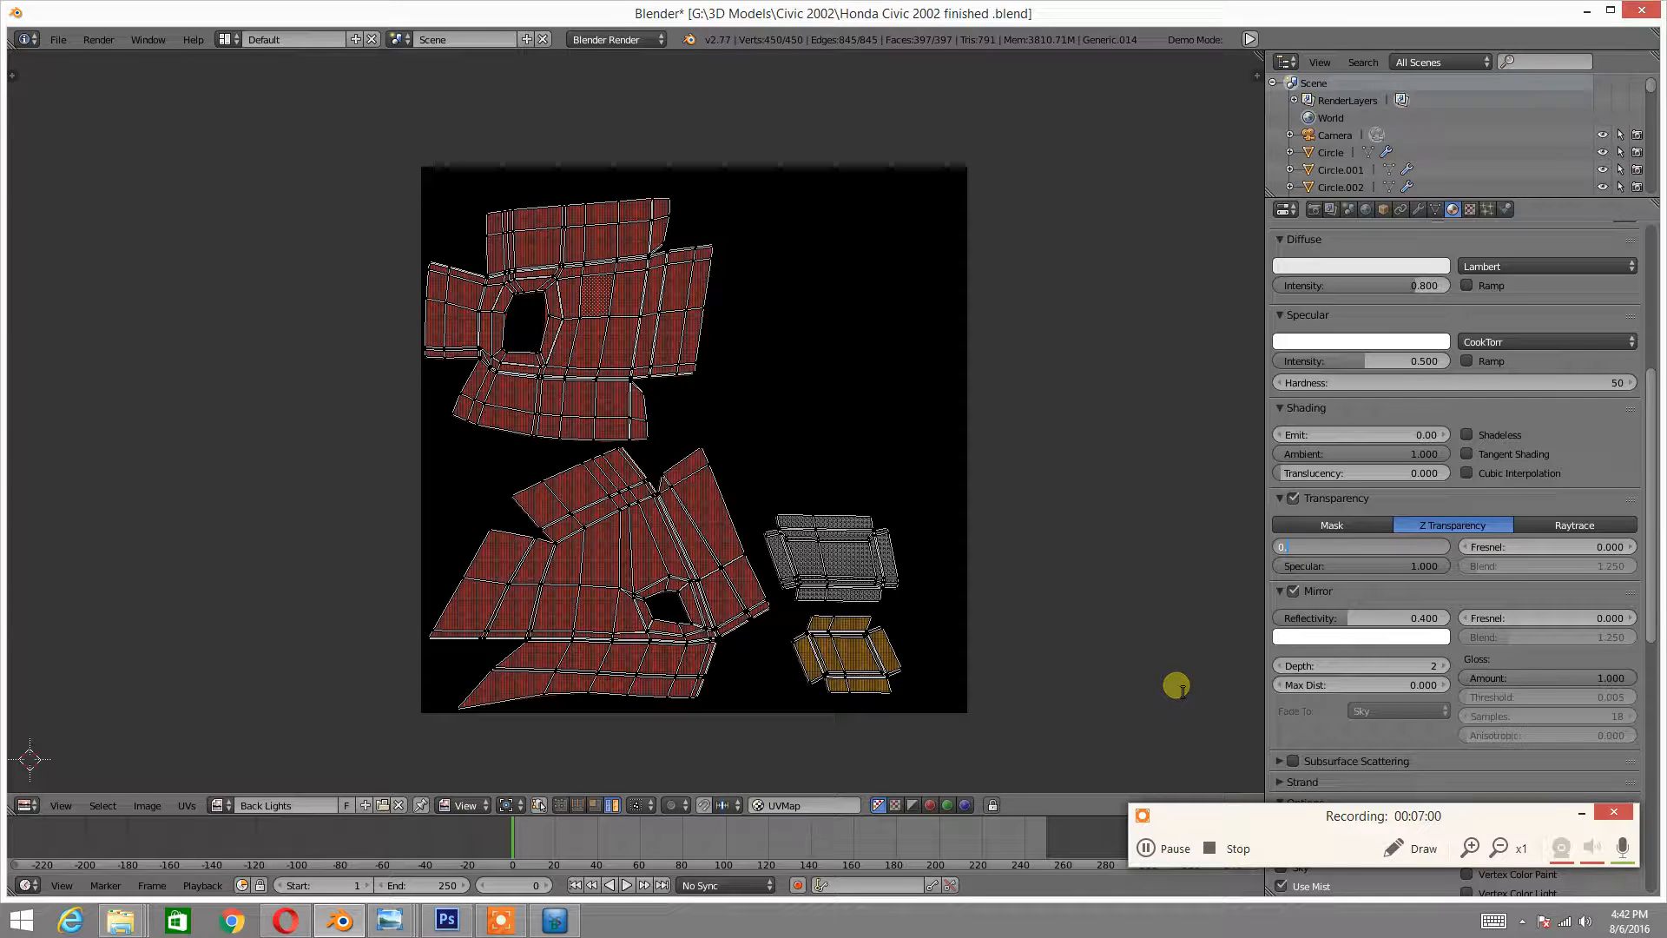
type(".4")
key("Return")
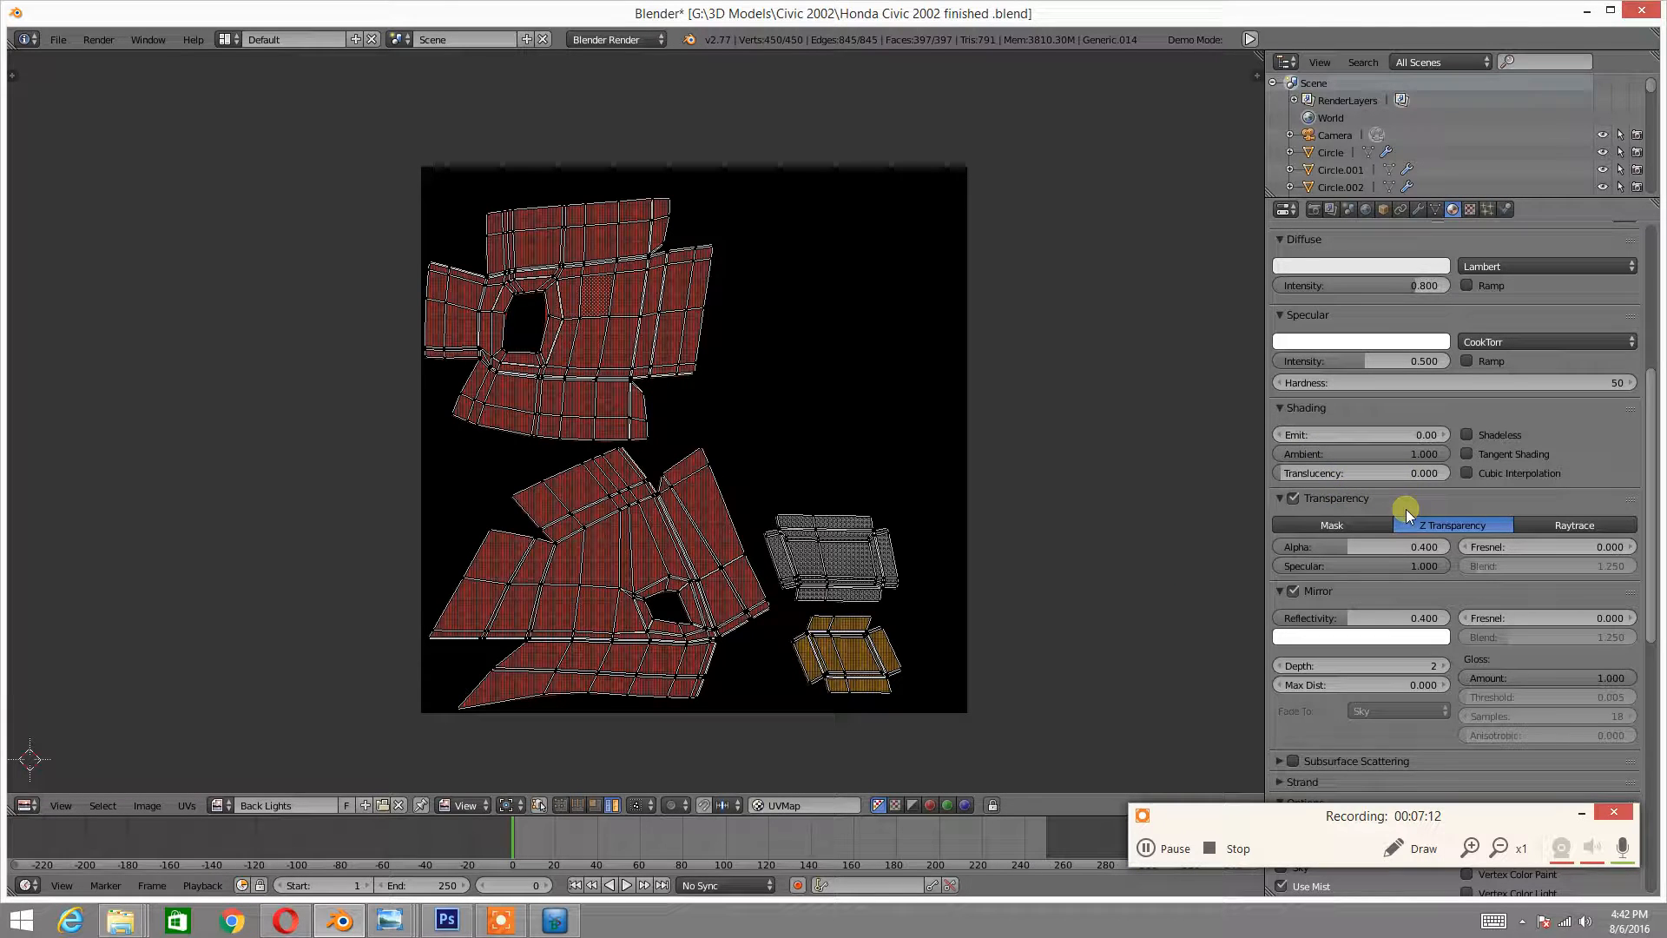
- Add new image textures in the first two texture slots of the Lights Back material
scroll(1432, 535, "up", 10)
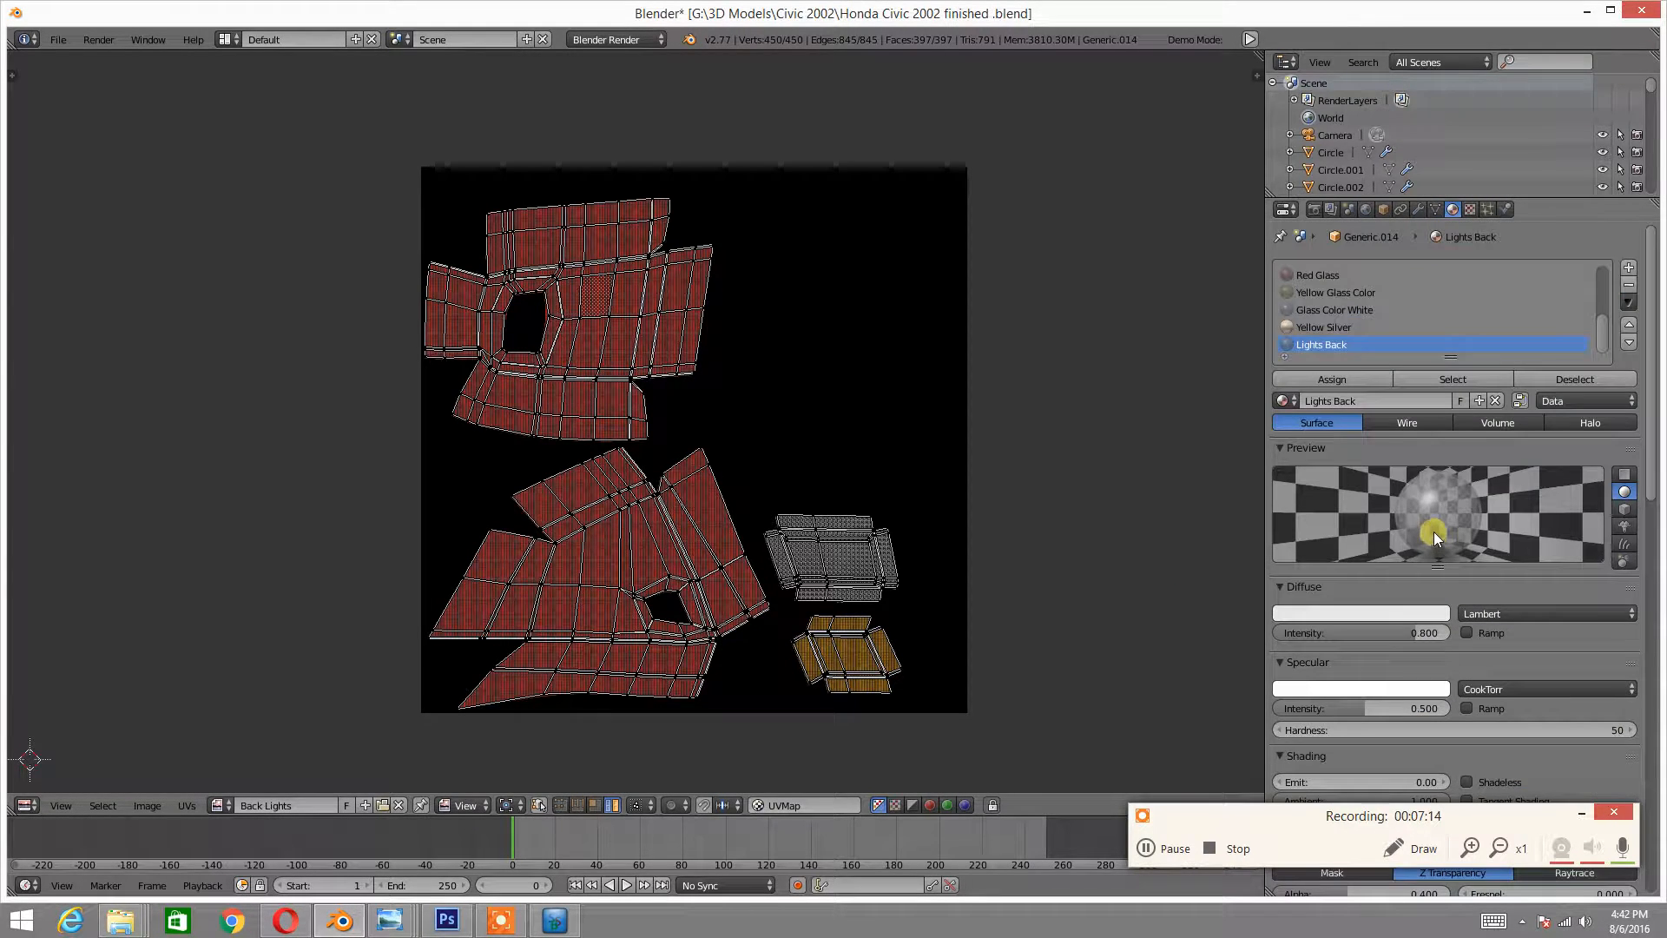
left_click(1470, 209)
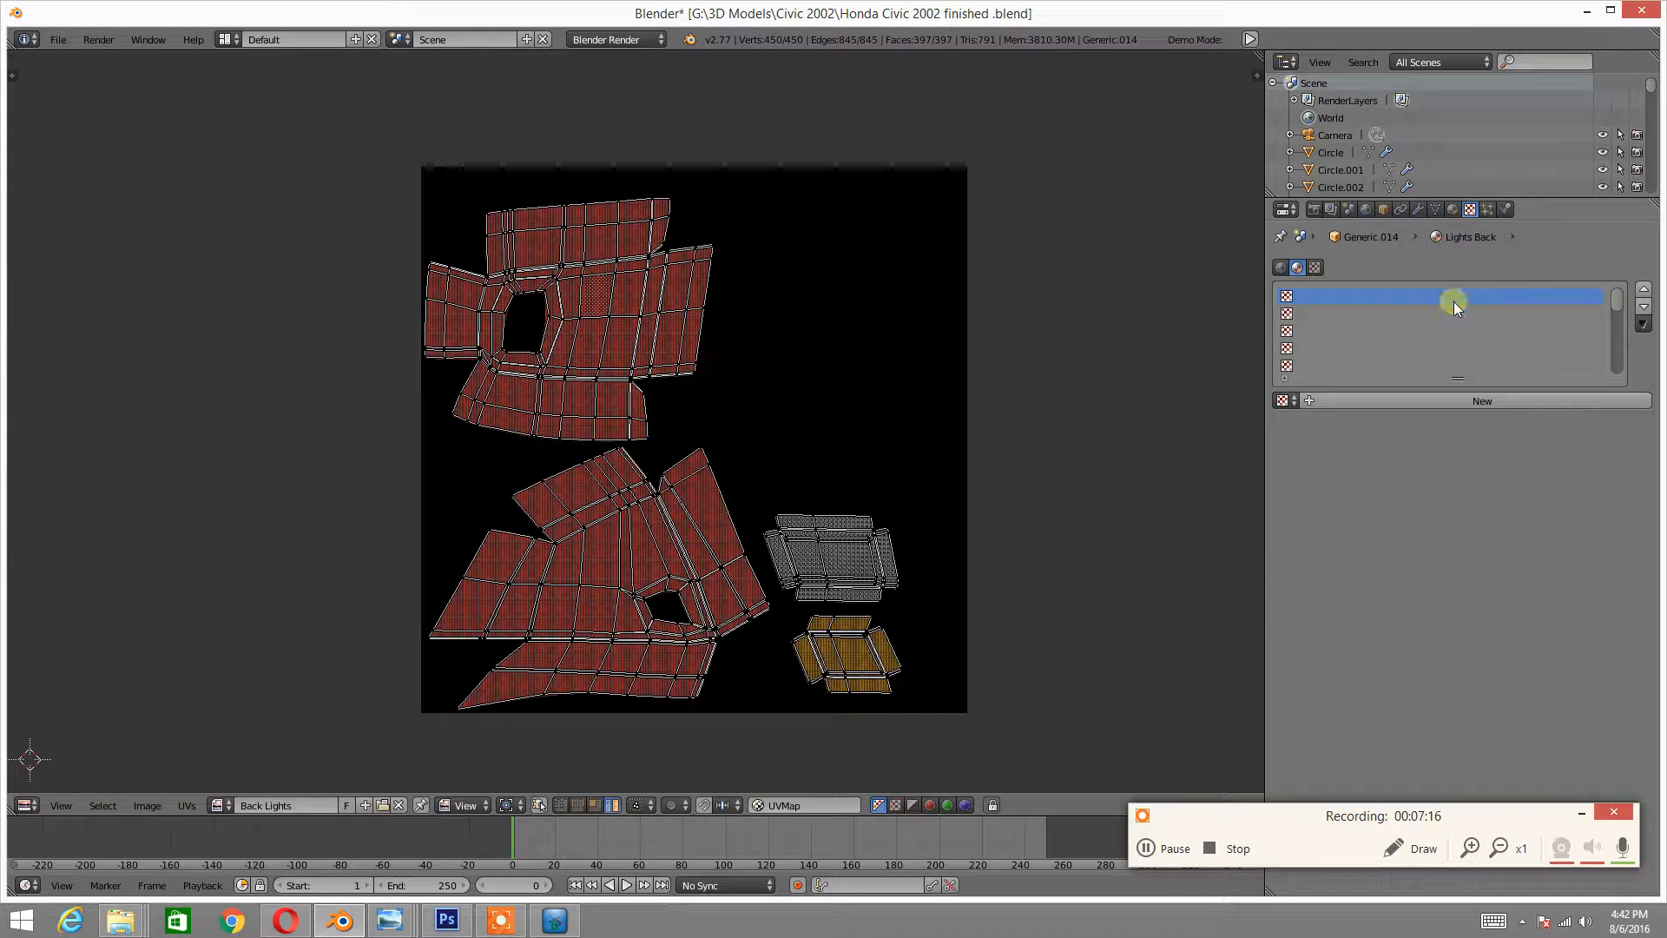
left_click(1422, 402)
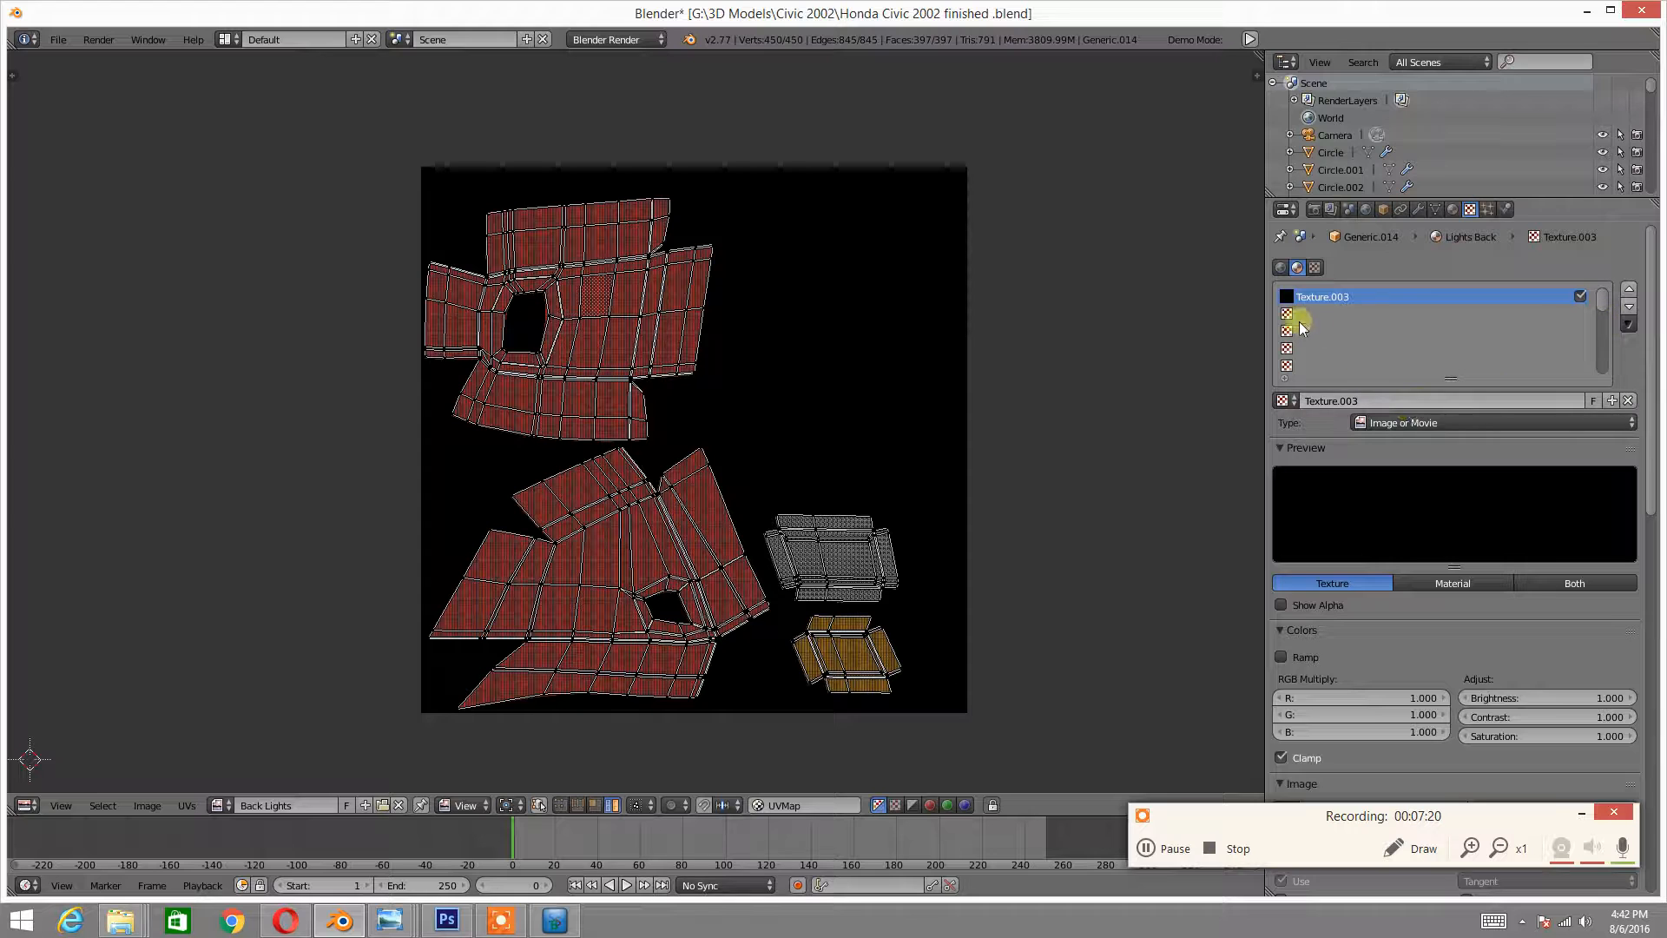
left_click(1294, 317)
left_click(1367, 399)
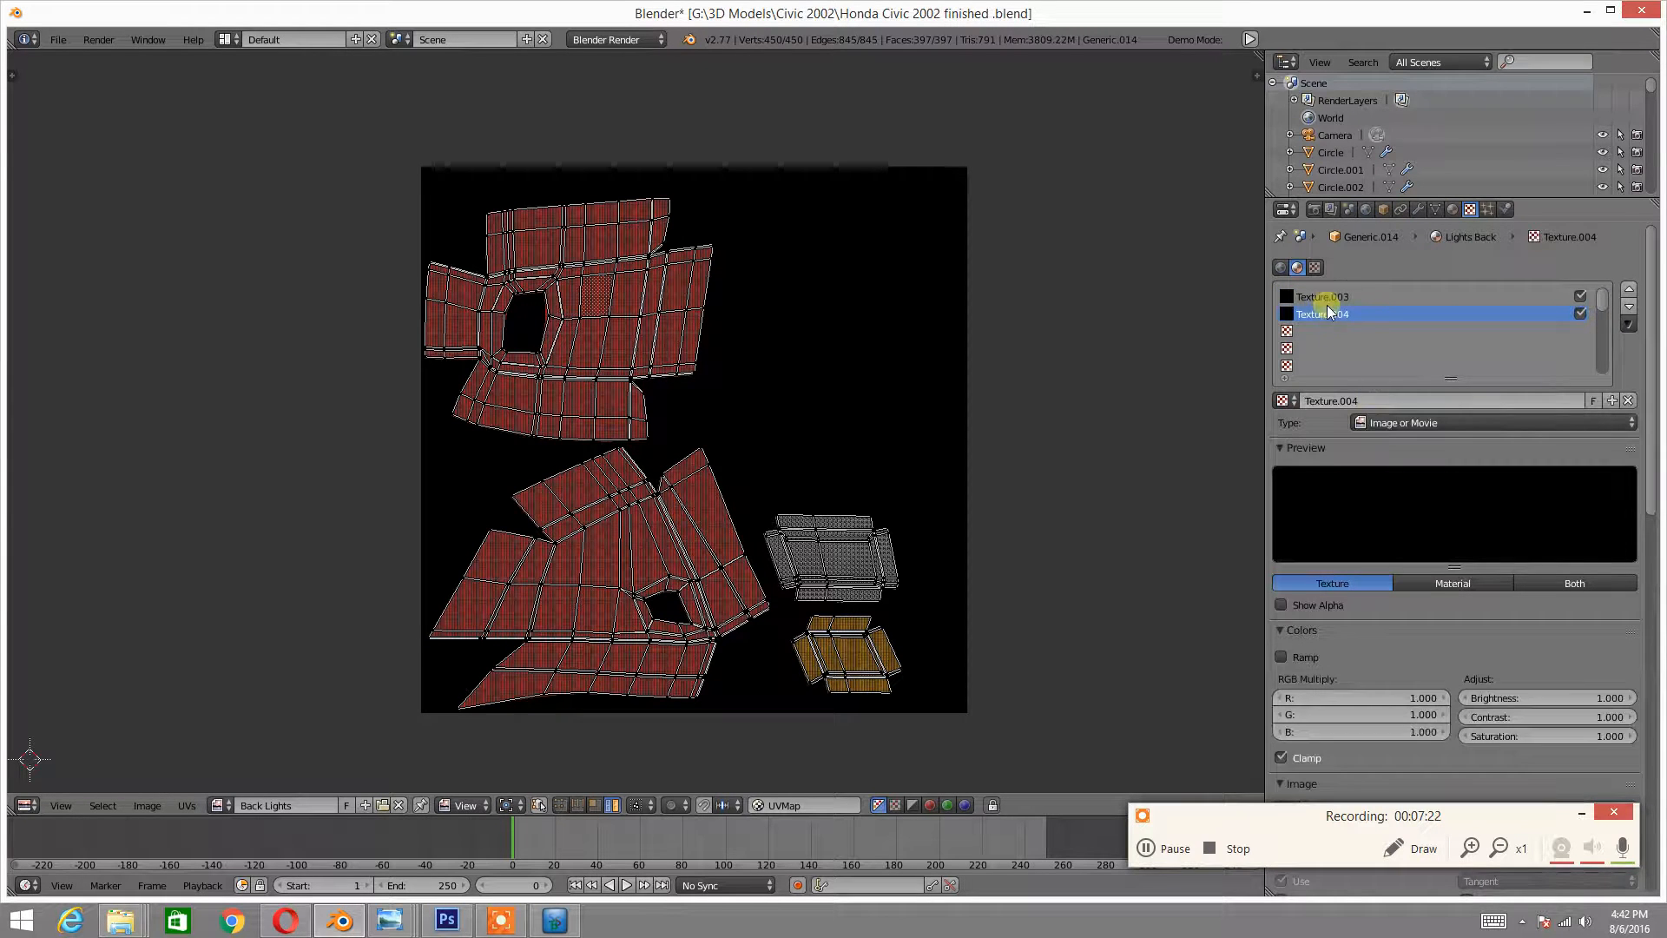
- Rename the Lights Back material's first texture as Lights Back Texture
left_click(1451, 209)
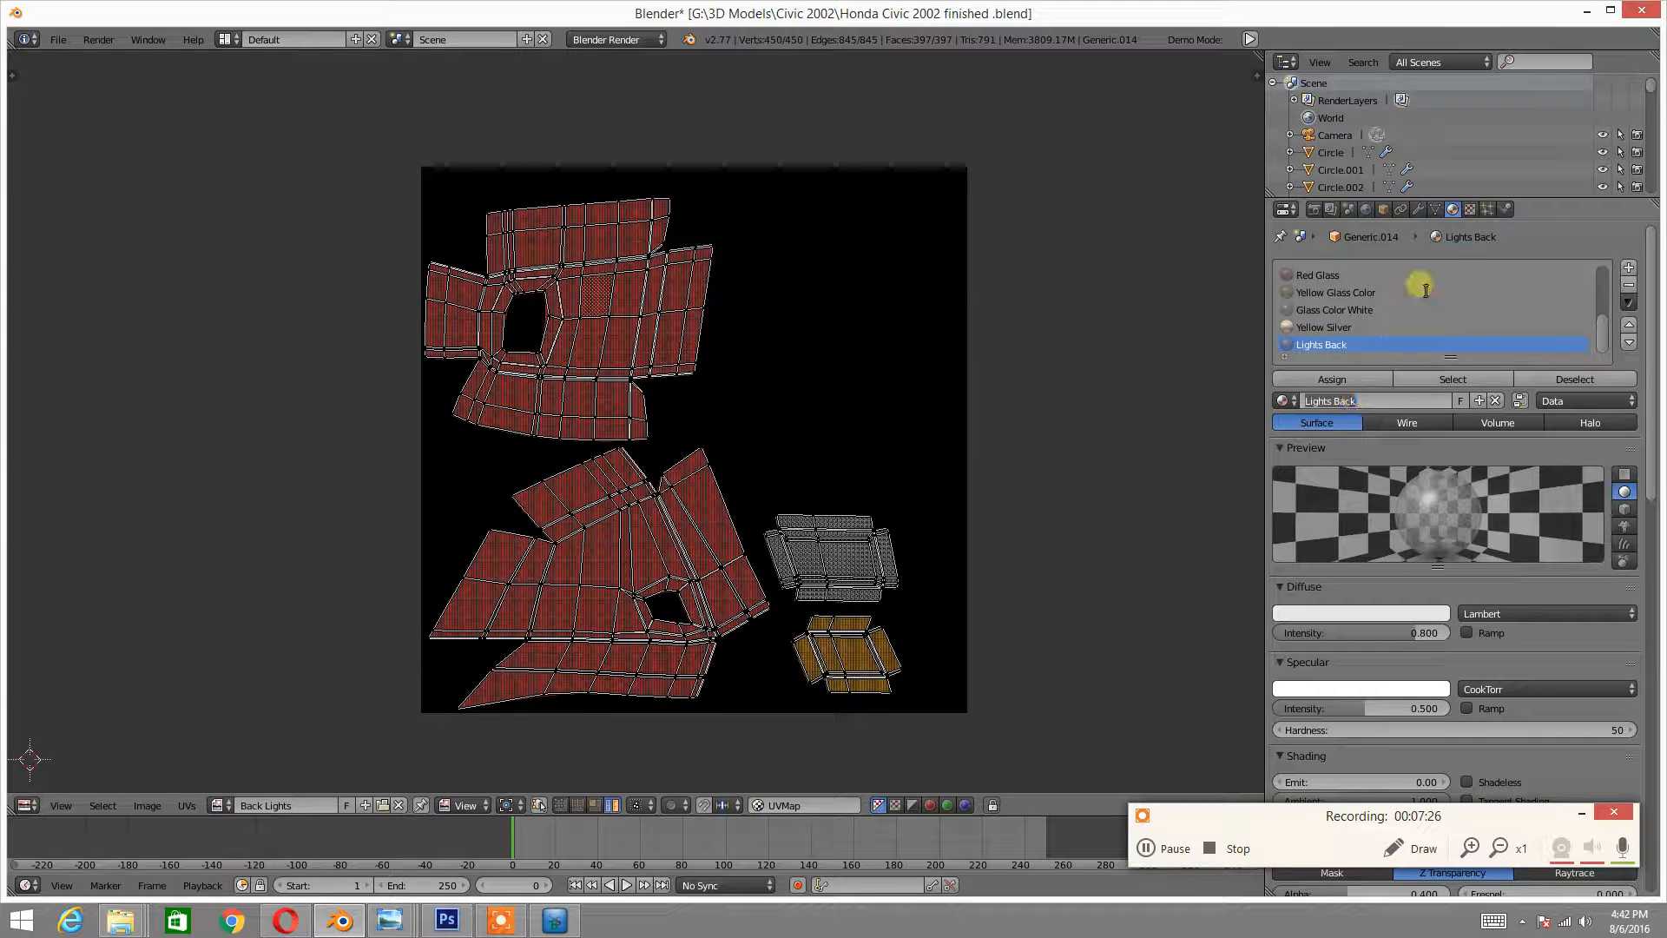
left_click(1470, 209)
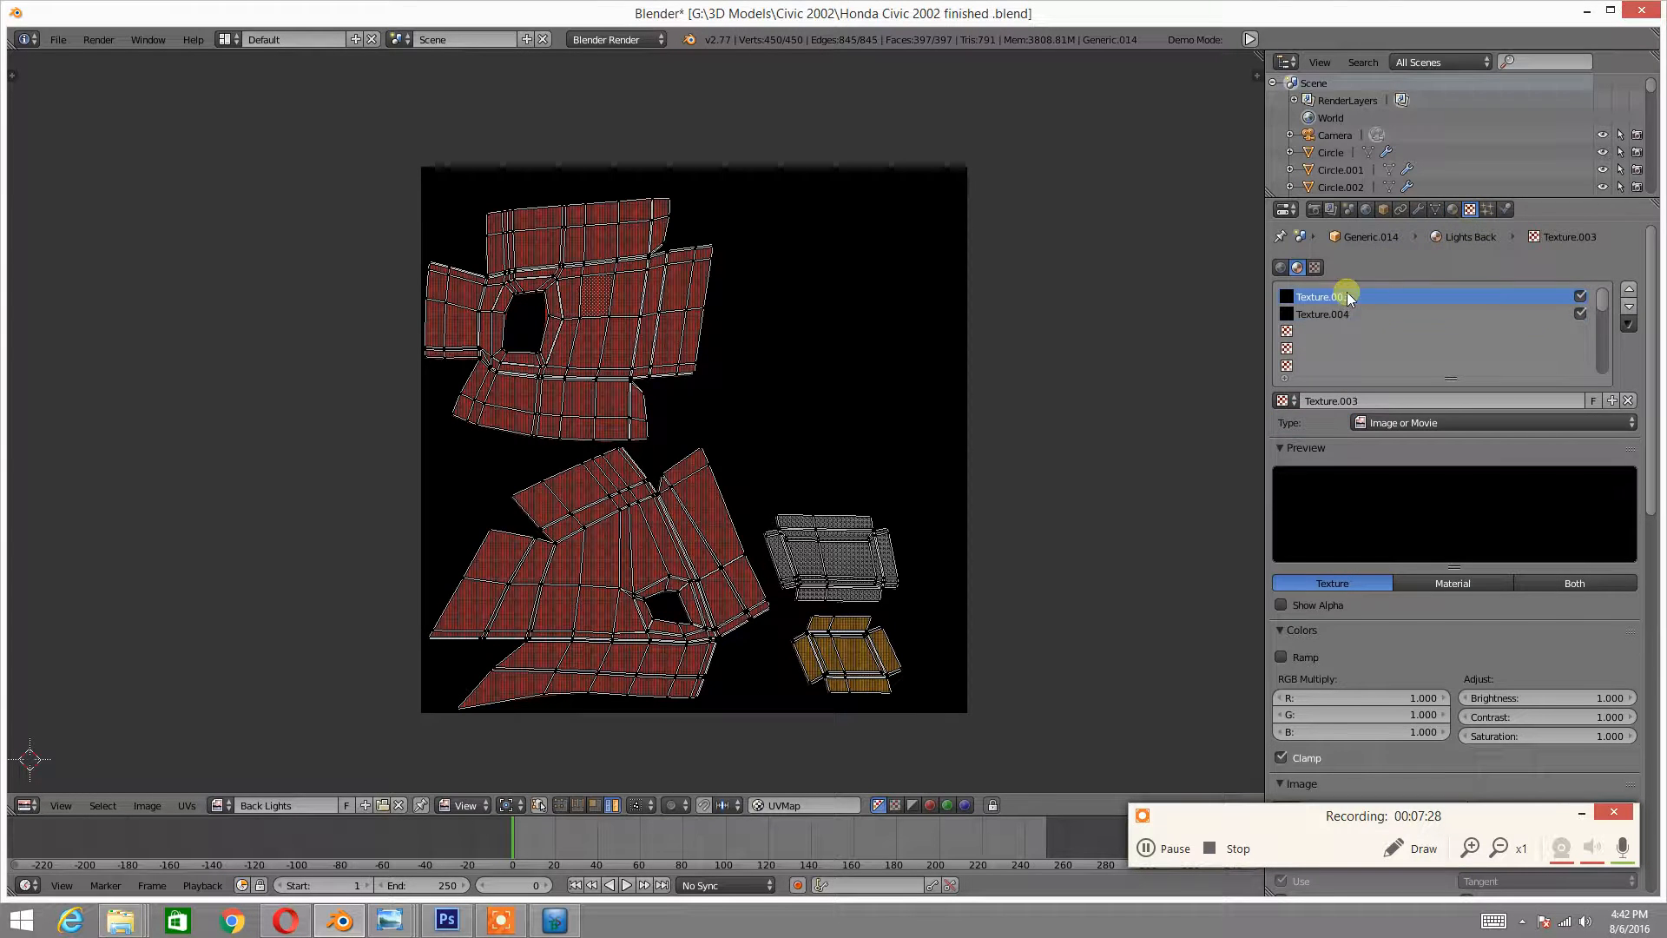
left_click(1356, 400)
key("BackSpace")
type("Lights Back")
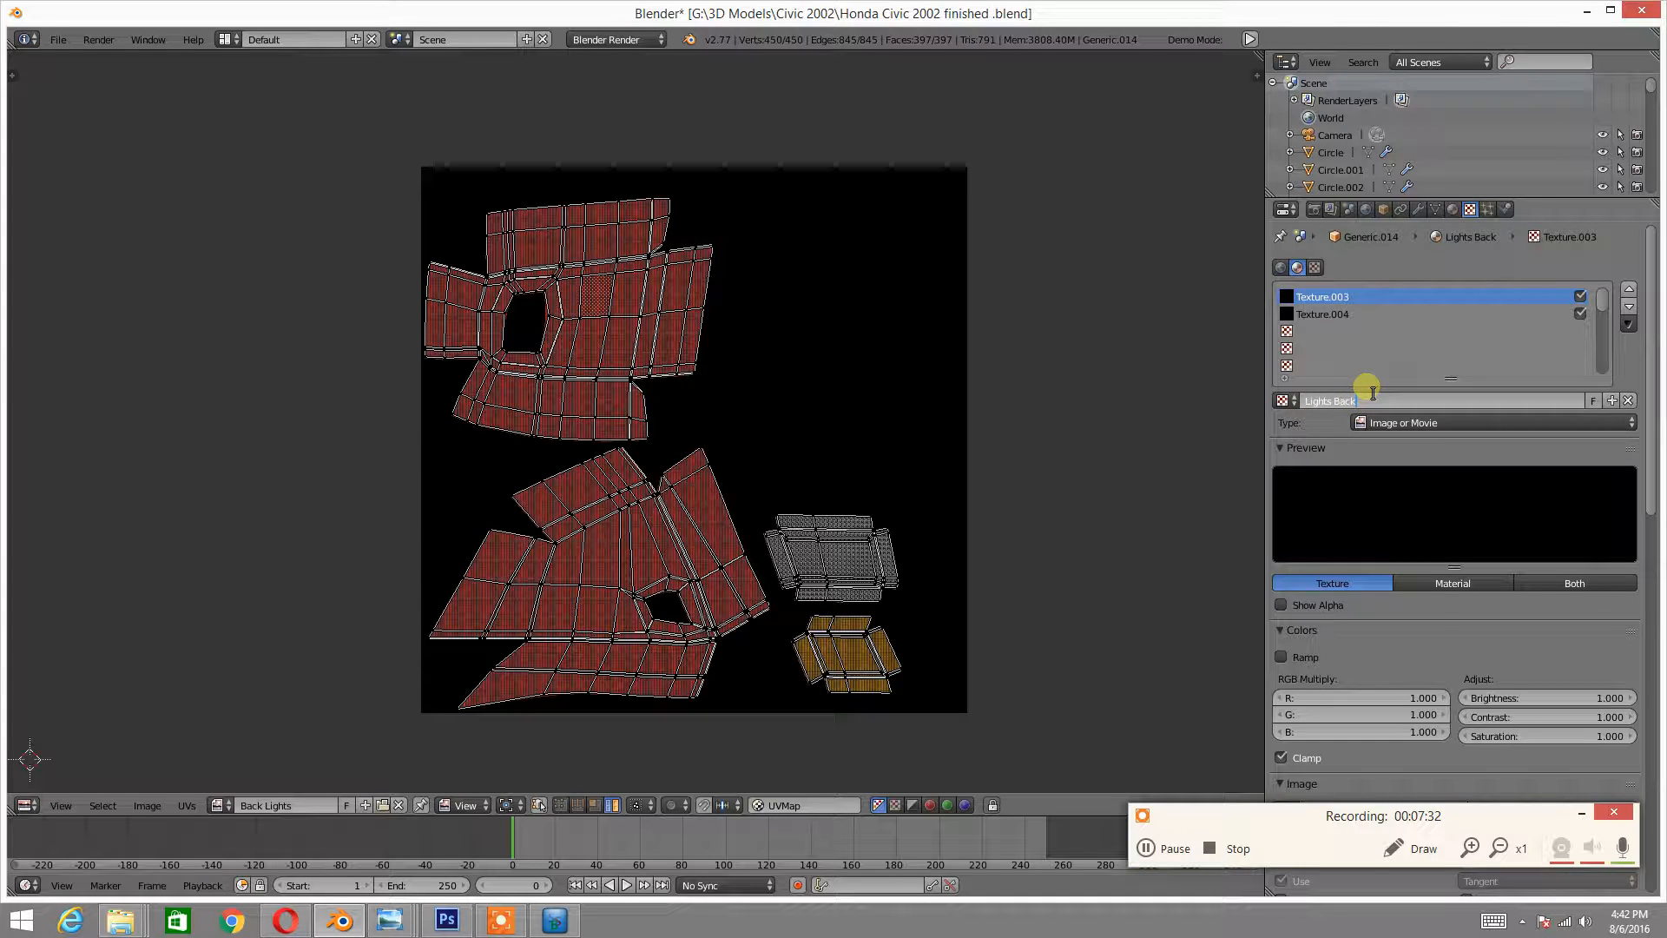
type(" Texture")
key("Return")
- Rename the second texture as Lights Back Normal Map, reusing the first texture's name
left_click(1357, 400)
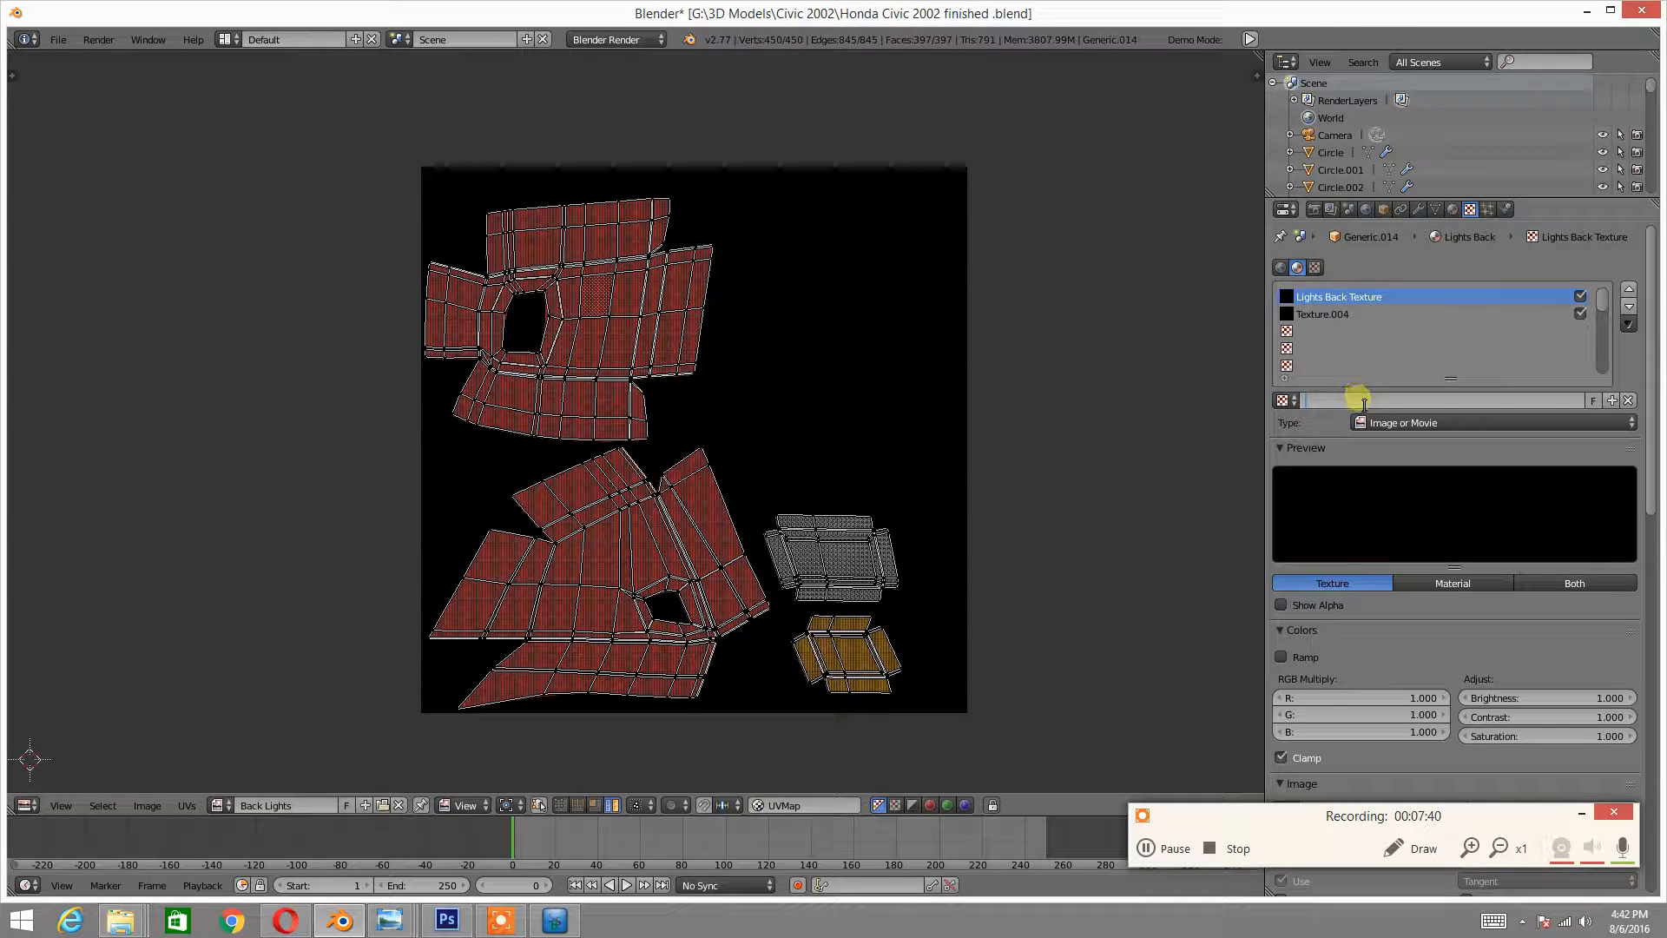
key("Escape")
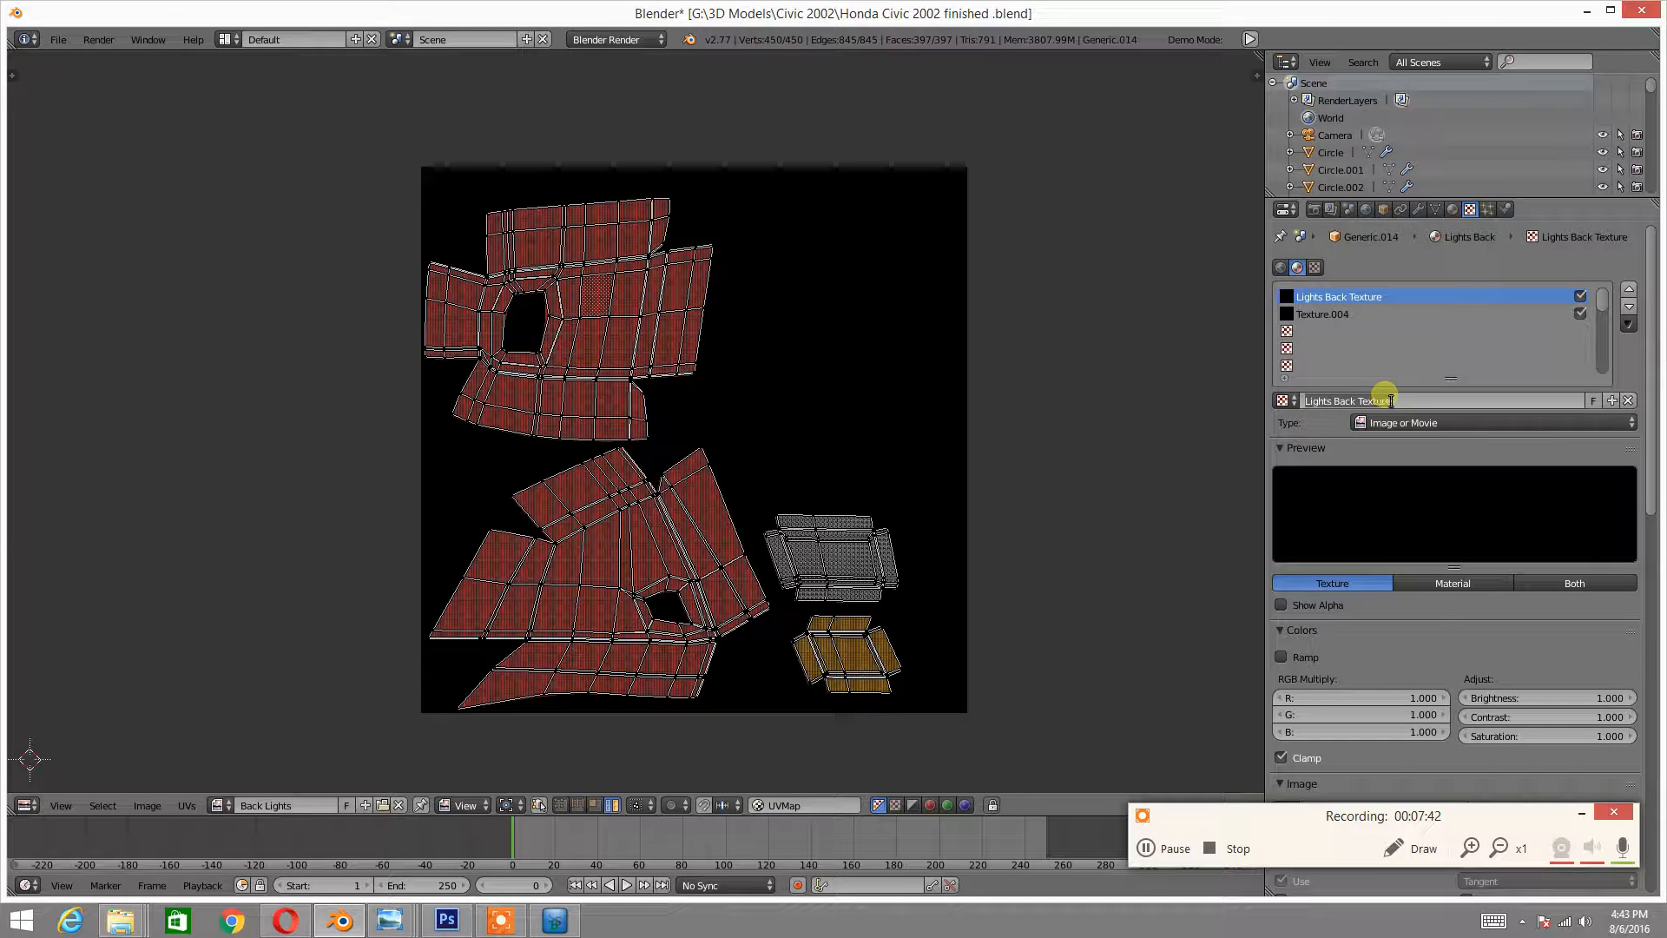
double_click(1335, 316)
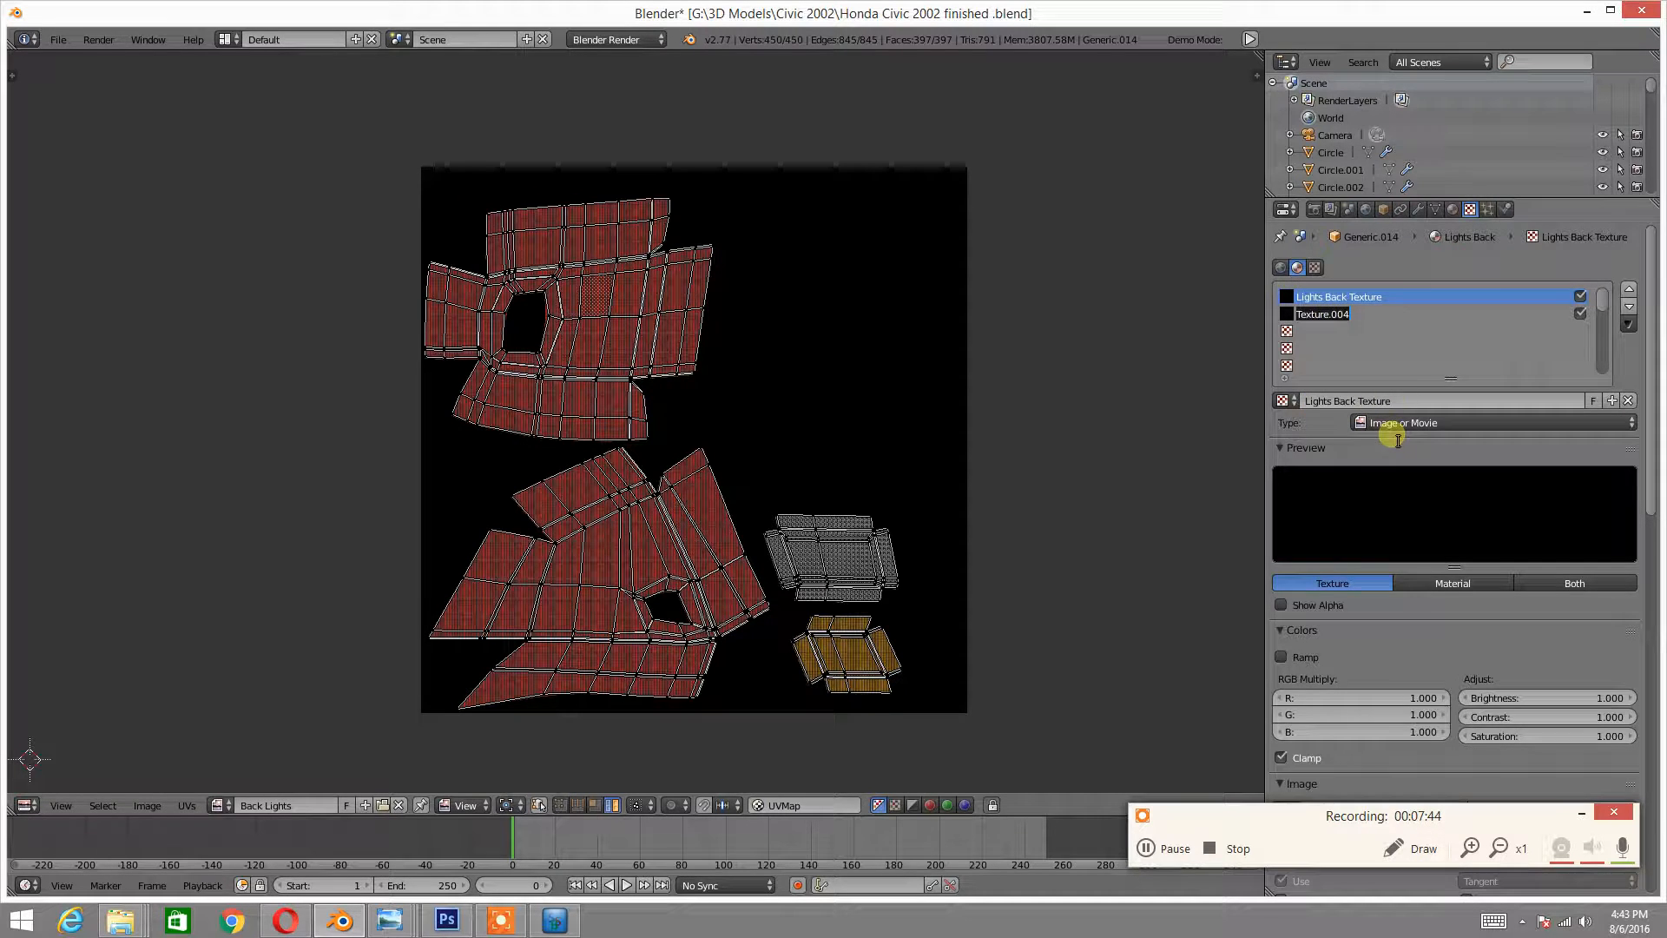
left_click(1316, 317)
left_click(1393, 401)
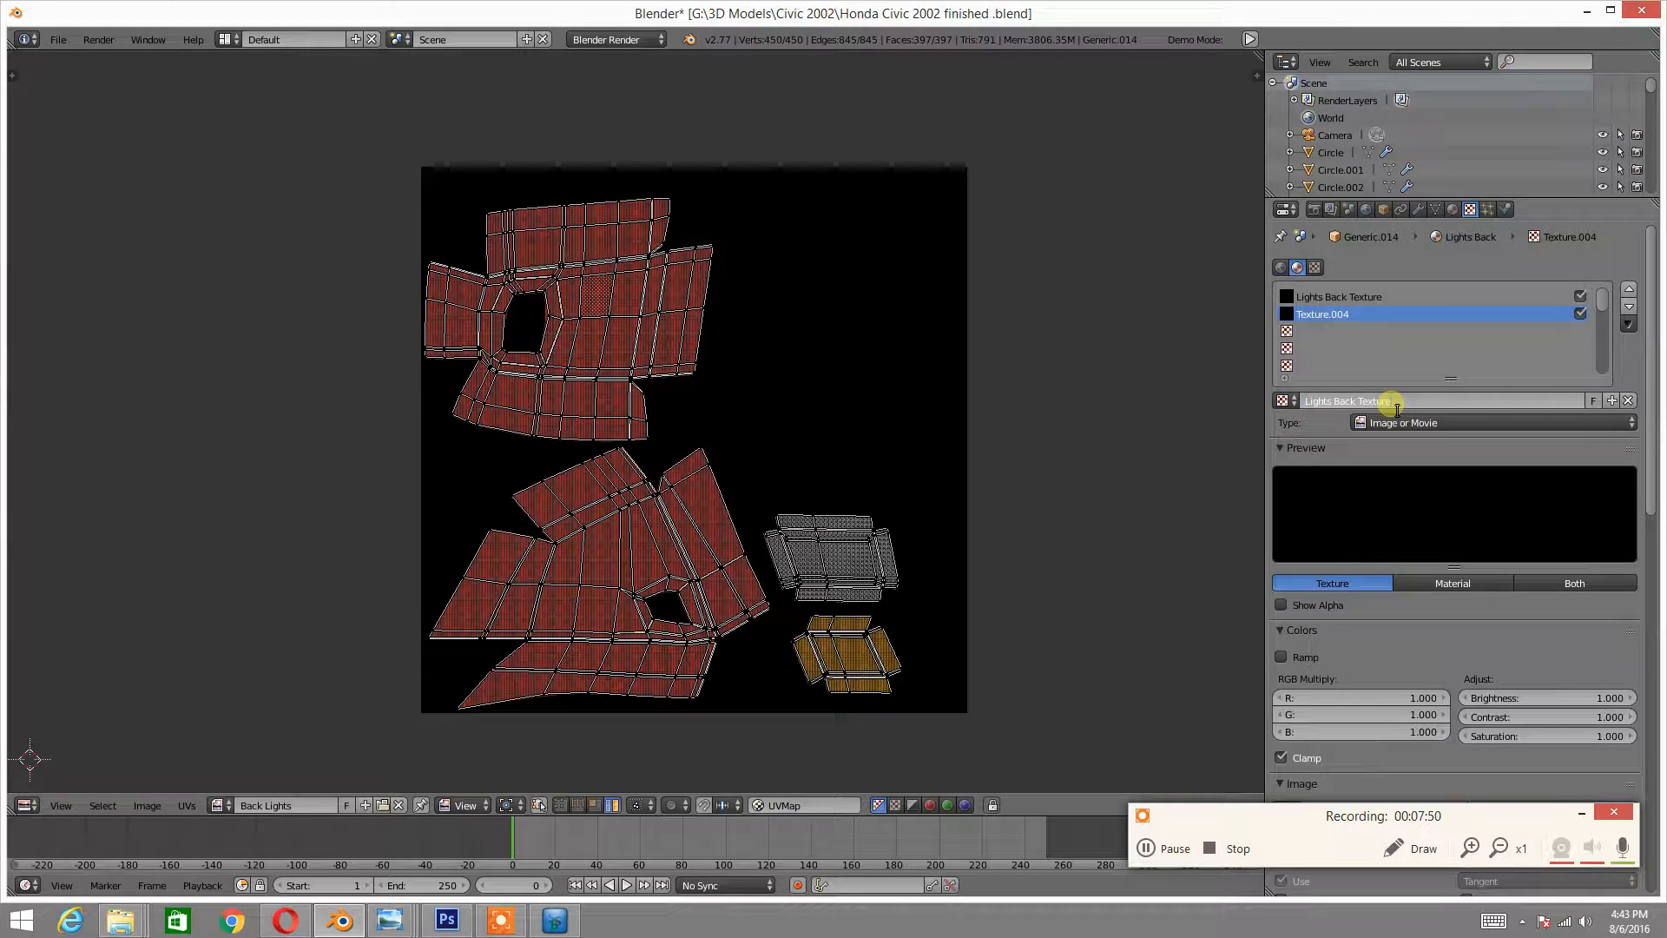
key("BackSpace")
key("BackSpace")
key("BackSpace")
key("BackSpace")
key("BackSpace")
key("Return")
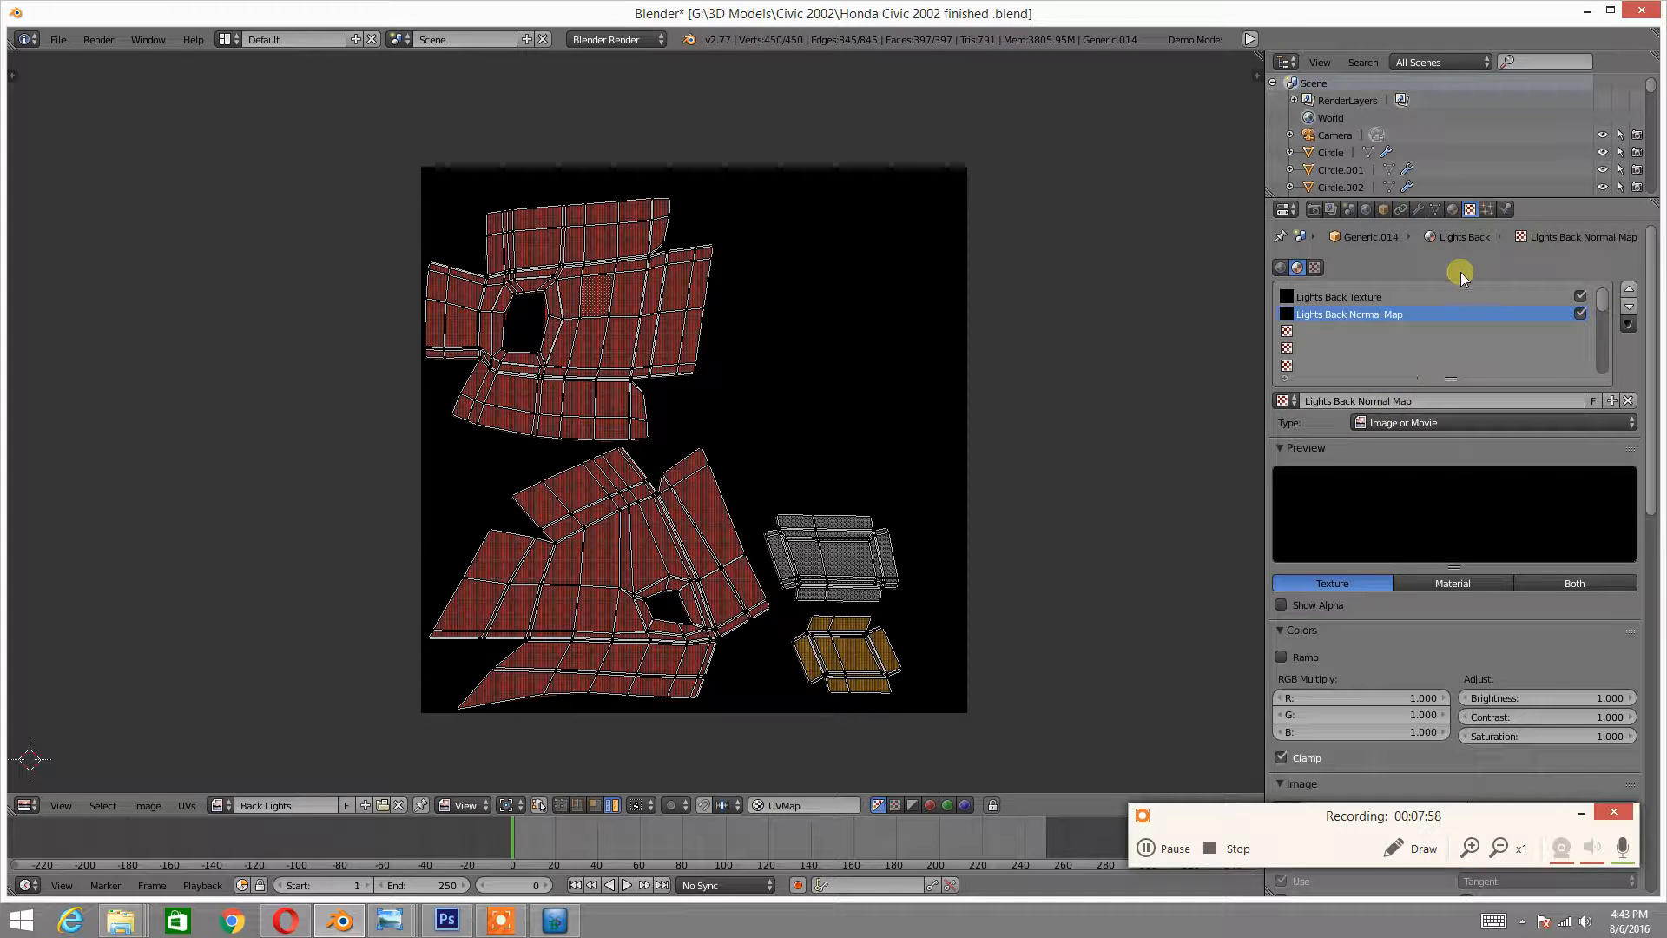
- Enable Normal Map image sampling for the Lights Back Normal Map texture
left_click(1341, 297)
scroll(1512, 545, "down", 5)
scroll(1490, 513, "up", 5)
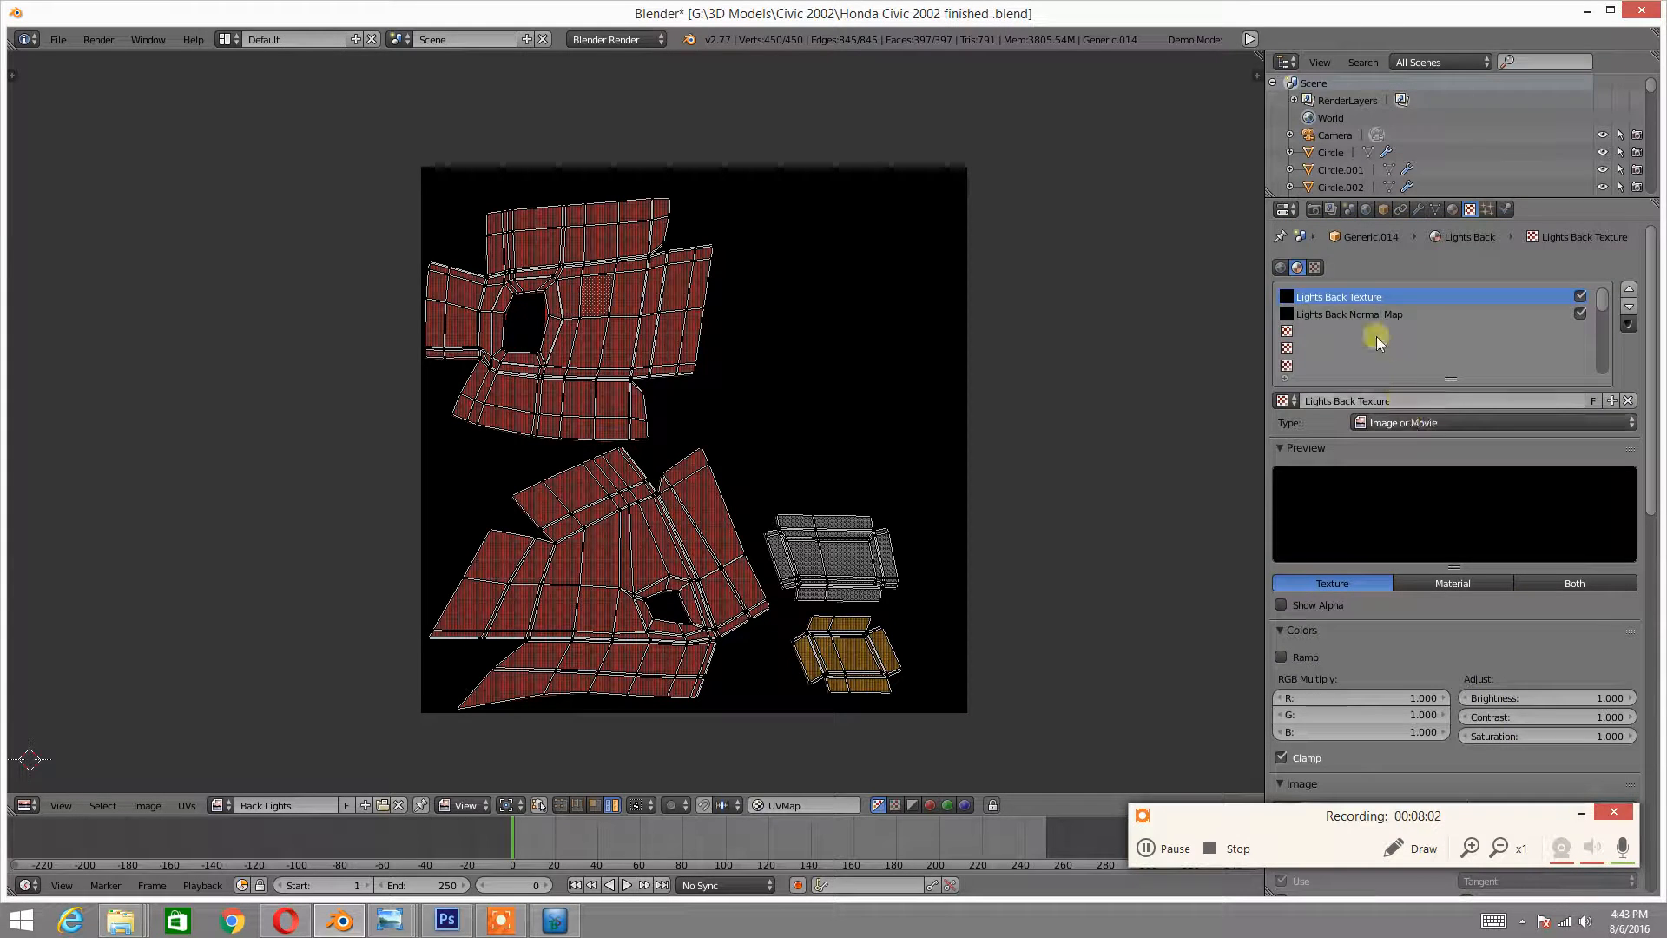
left_click(1354, 314)
scroll(1425, 399, "down", 5)
left_click(1465, 653)
- Turn off the normal map texture's diffuse Color influence and enable its Normal influence at 0.3
scroll(1497, 570, "down", 15)
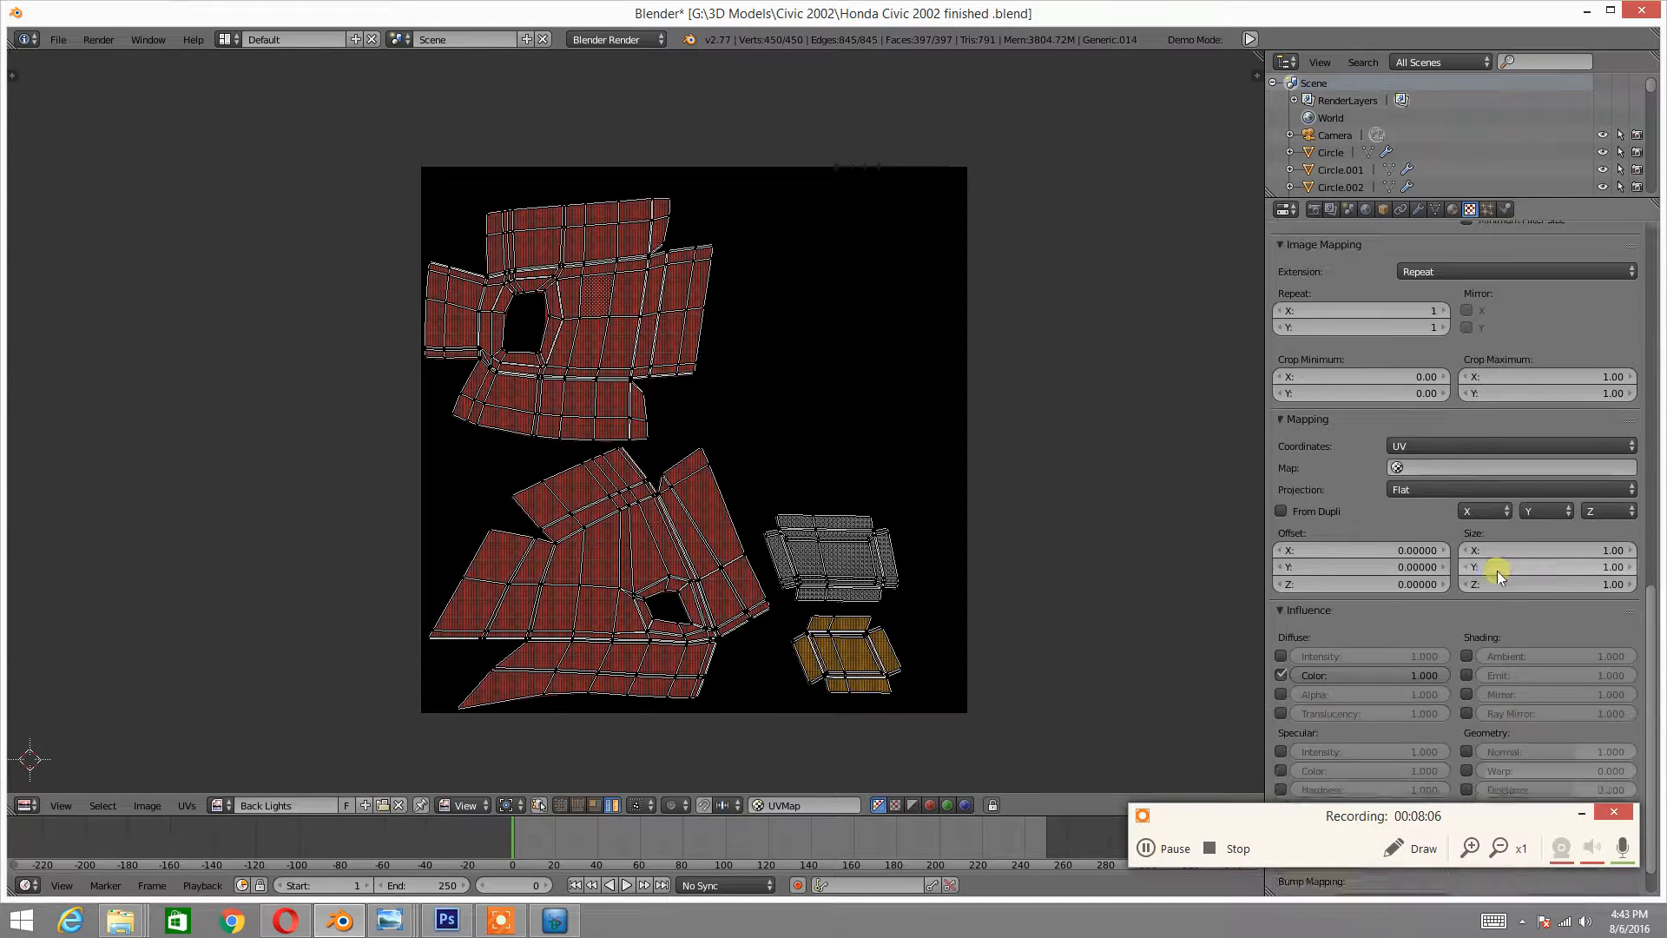
left_click(1281, 633)
left_click(1468, 710)
left_click(1617, 711)
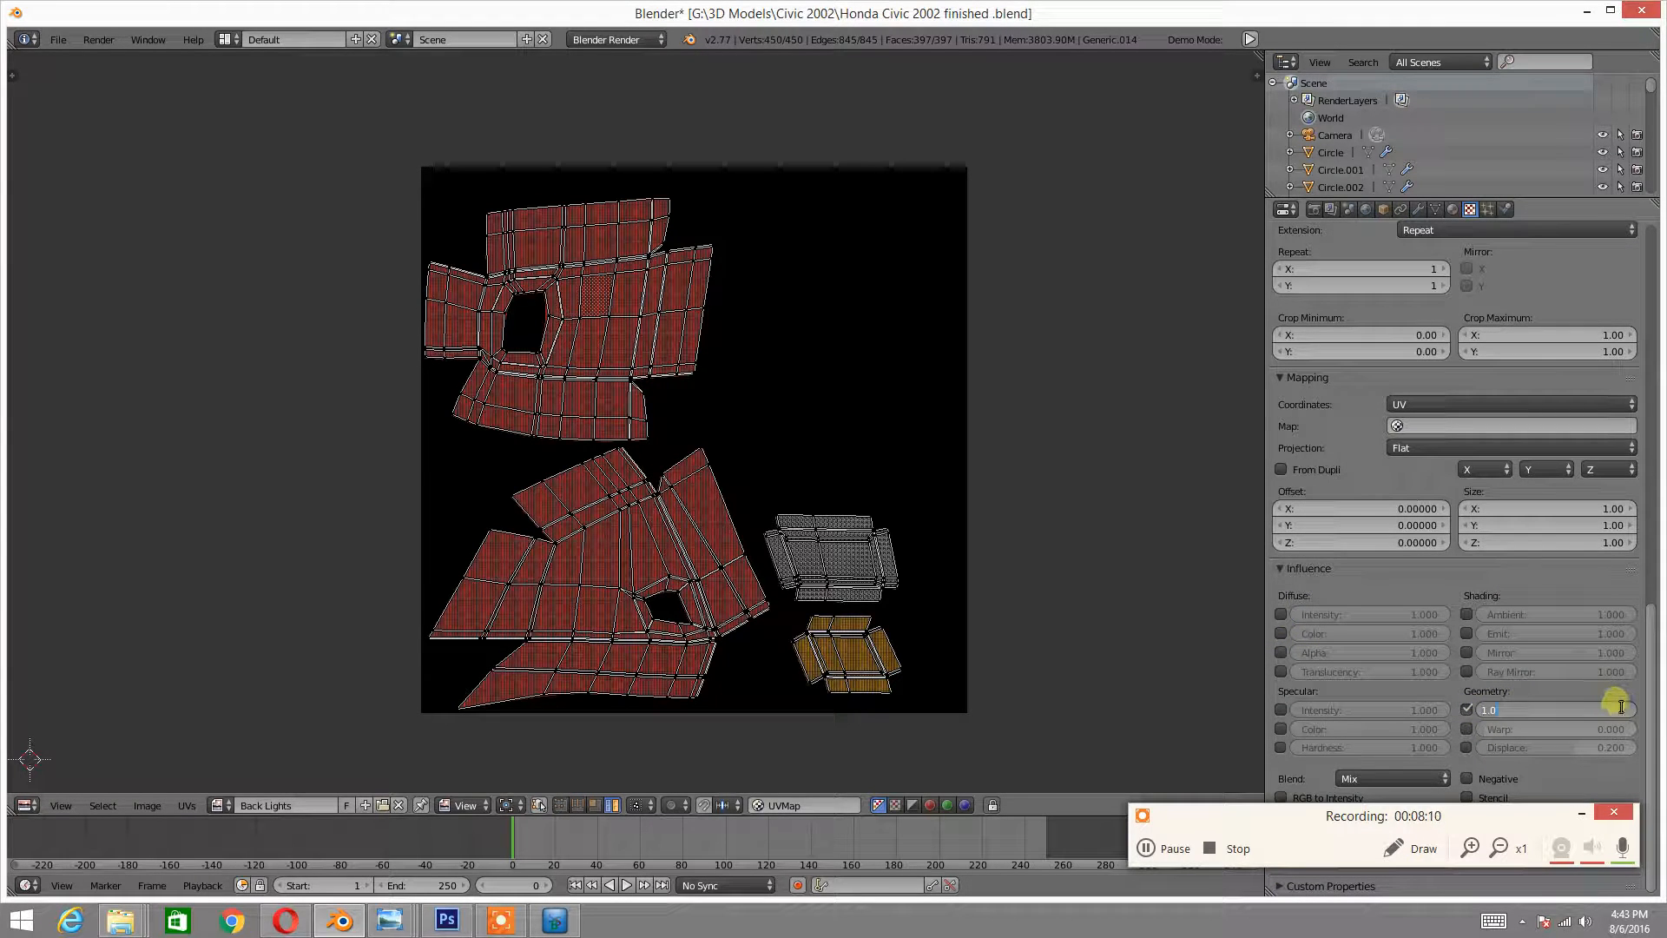
type("0.3")
key("Return")
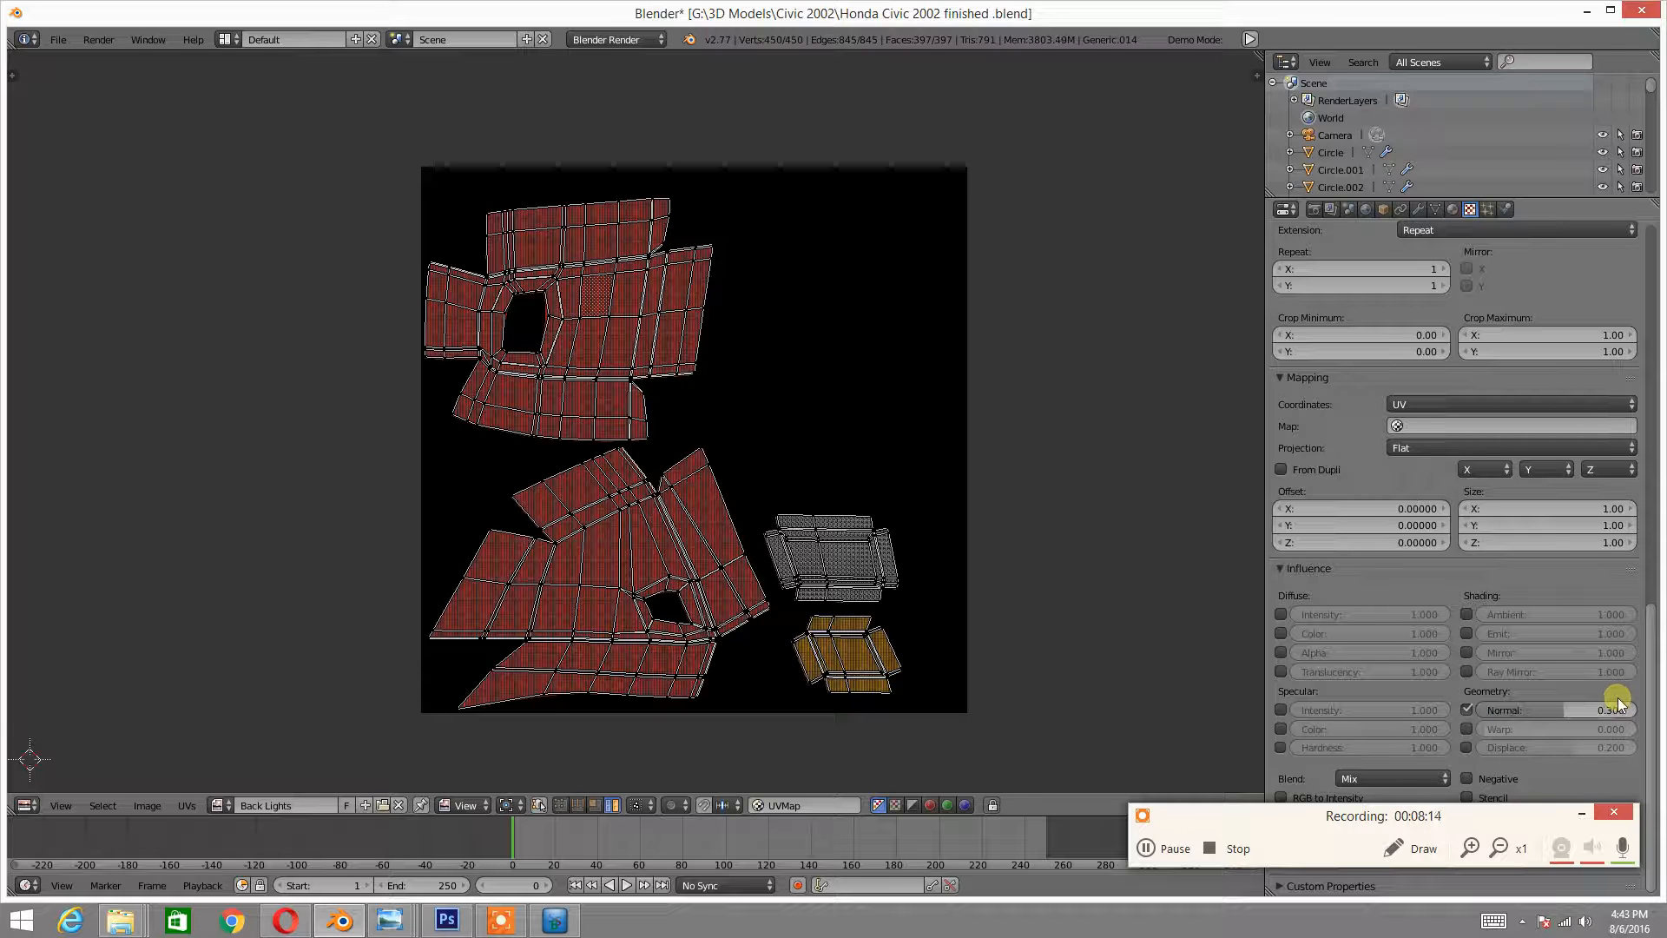
- Load the full-size Back Lights .jpg from the Civic 2002 folder into Lights Back Texture
scroll(1514, 615, "up", 15)
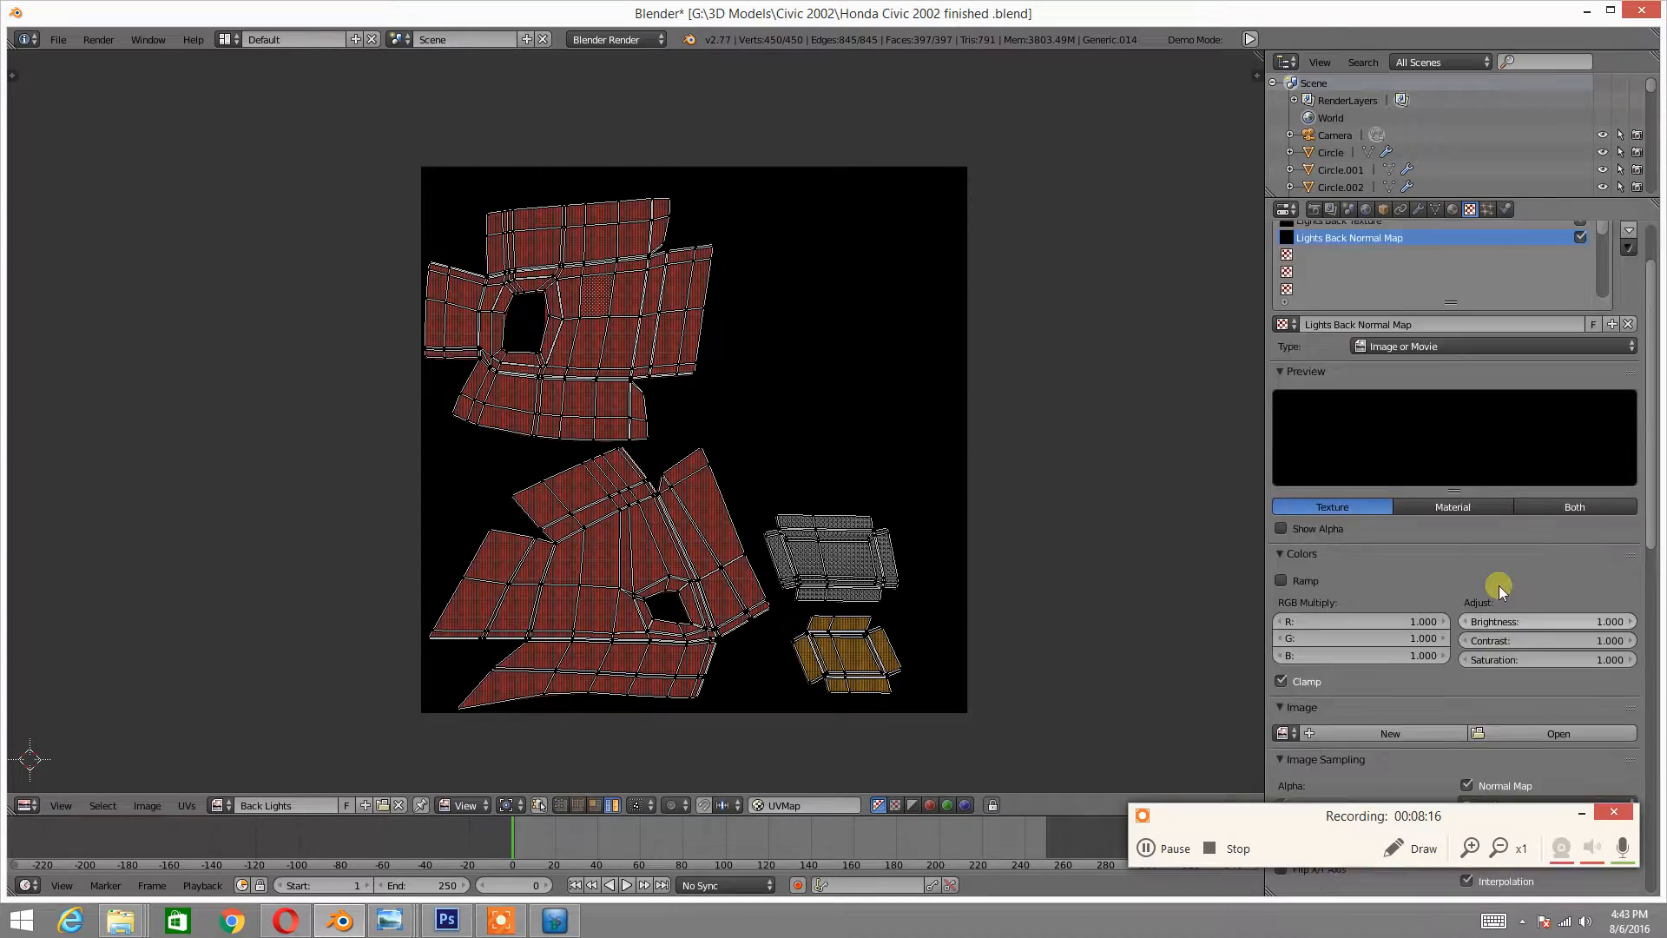
scroll(1544, 543, "down", 5)
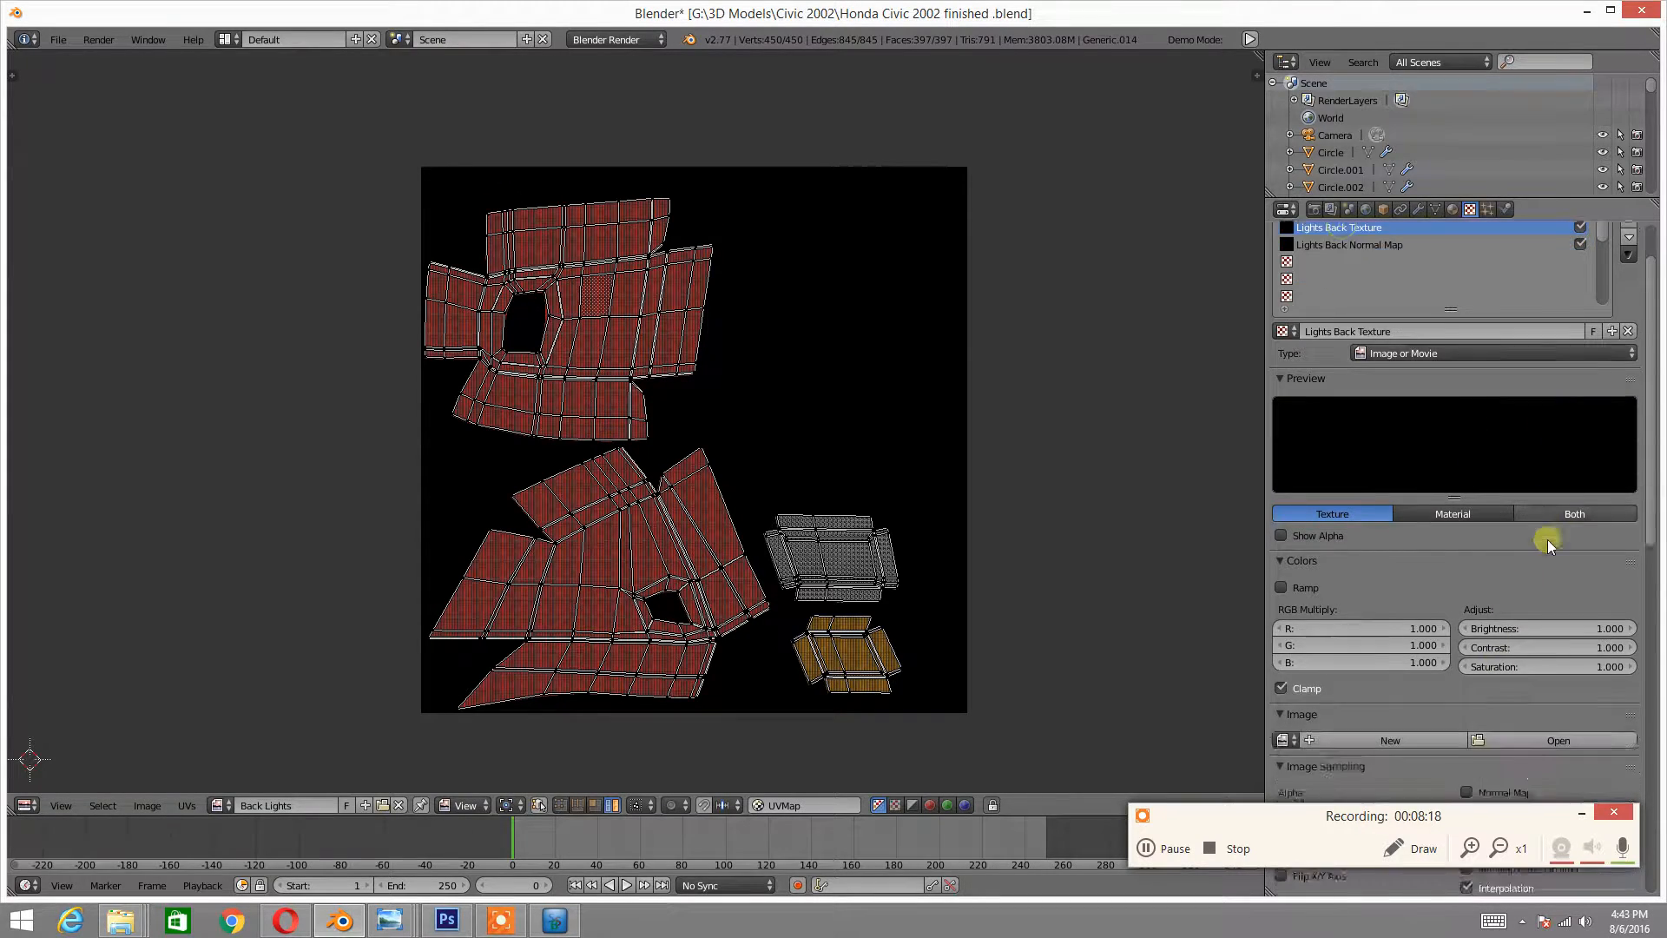
left_click(1526, 603)
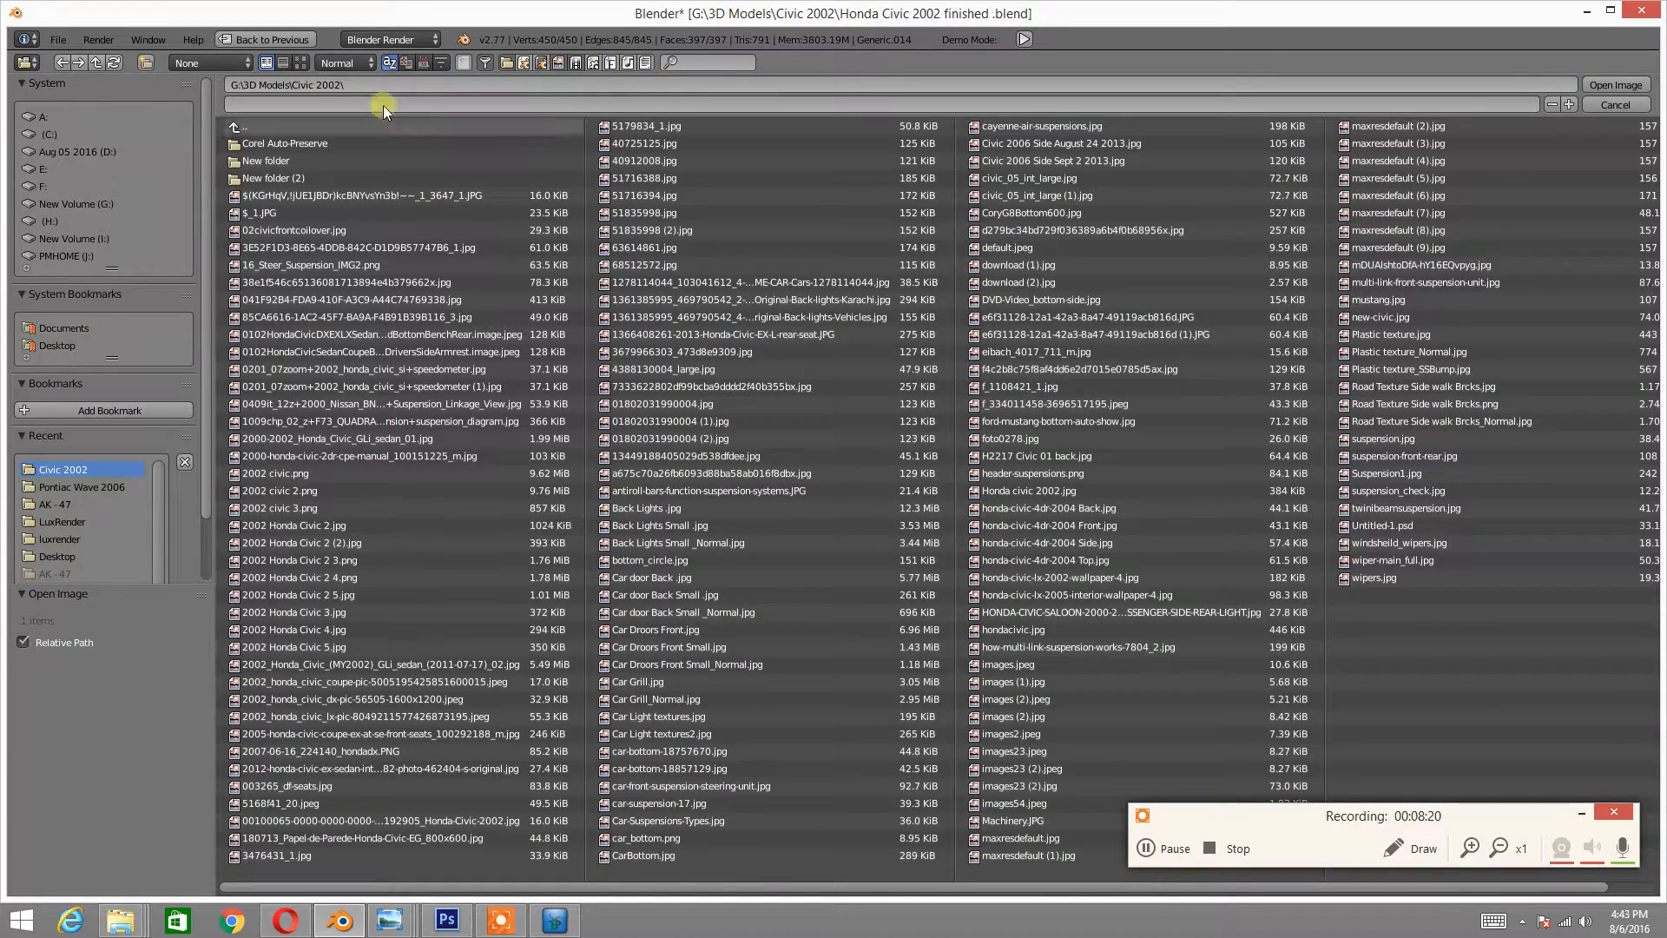
left_click(299, 63)
scroll(697, 310, "down", 10)
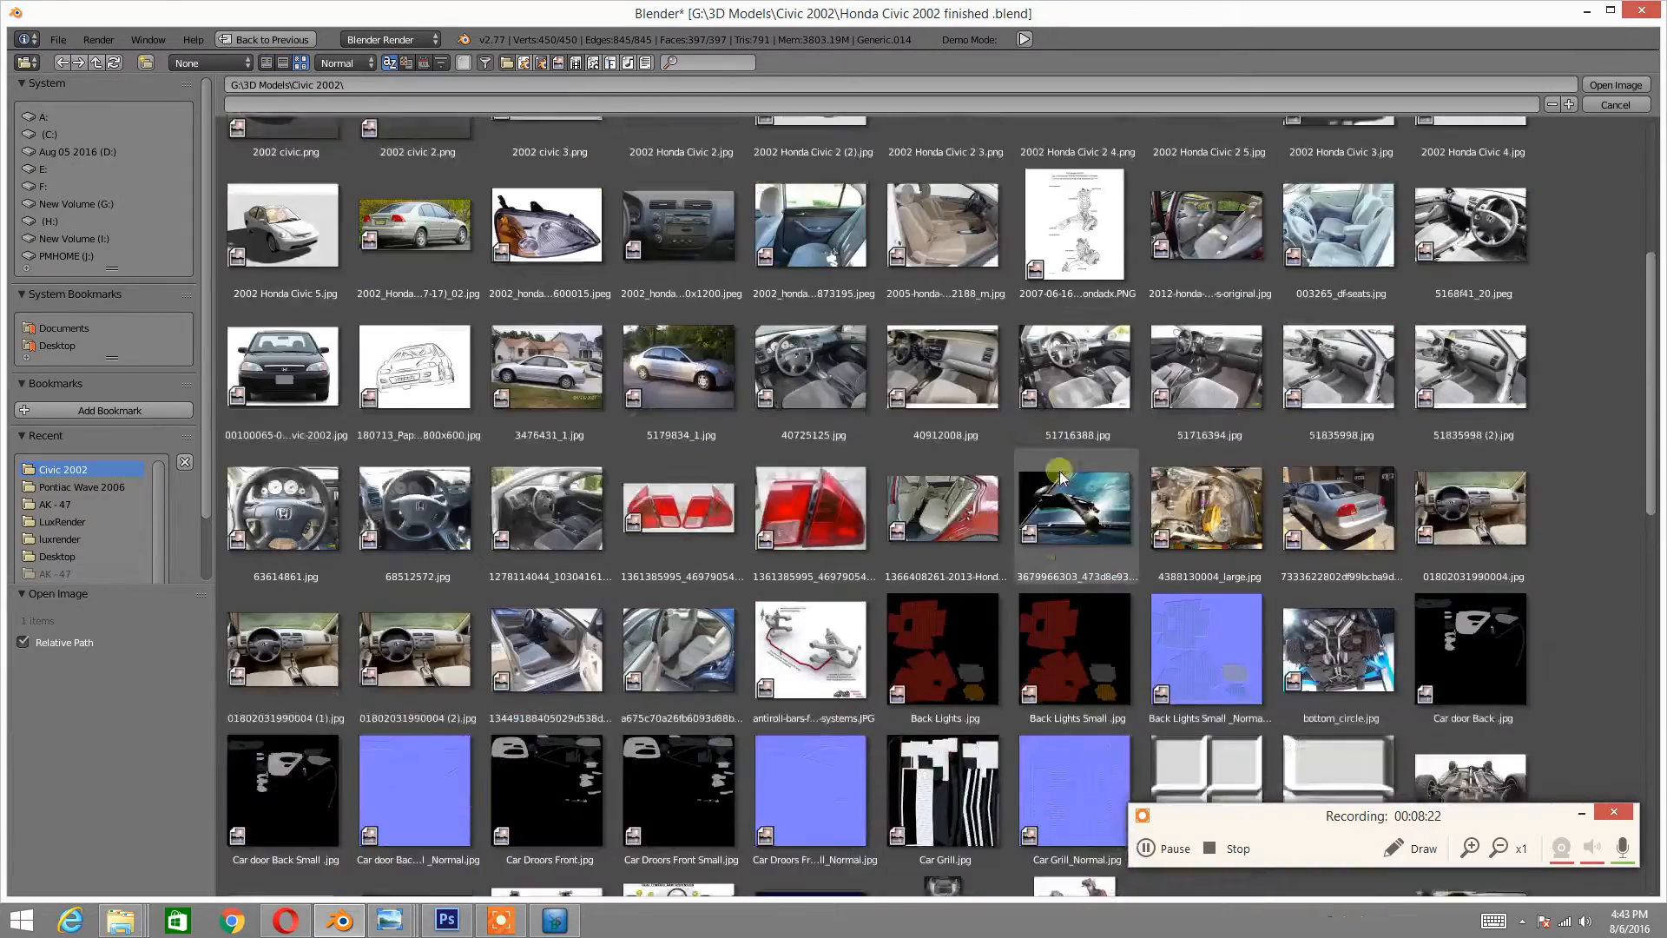
double_click(964, 427)
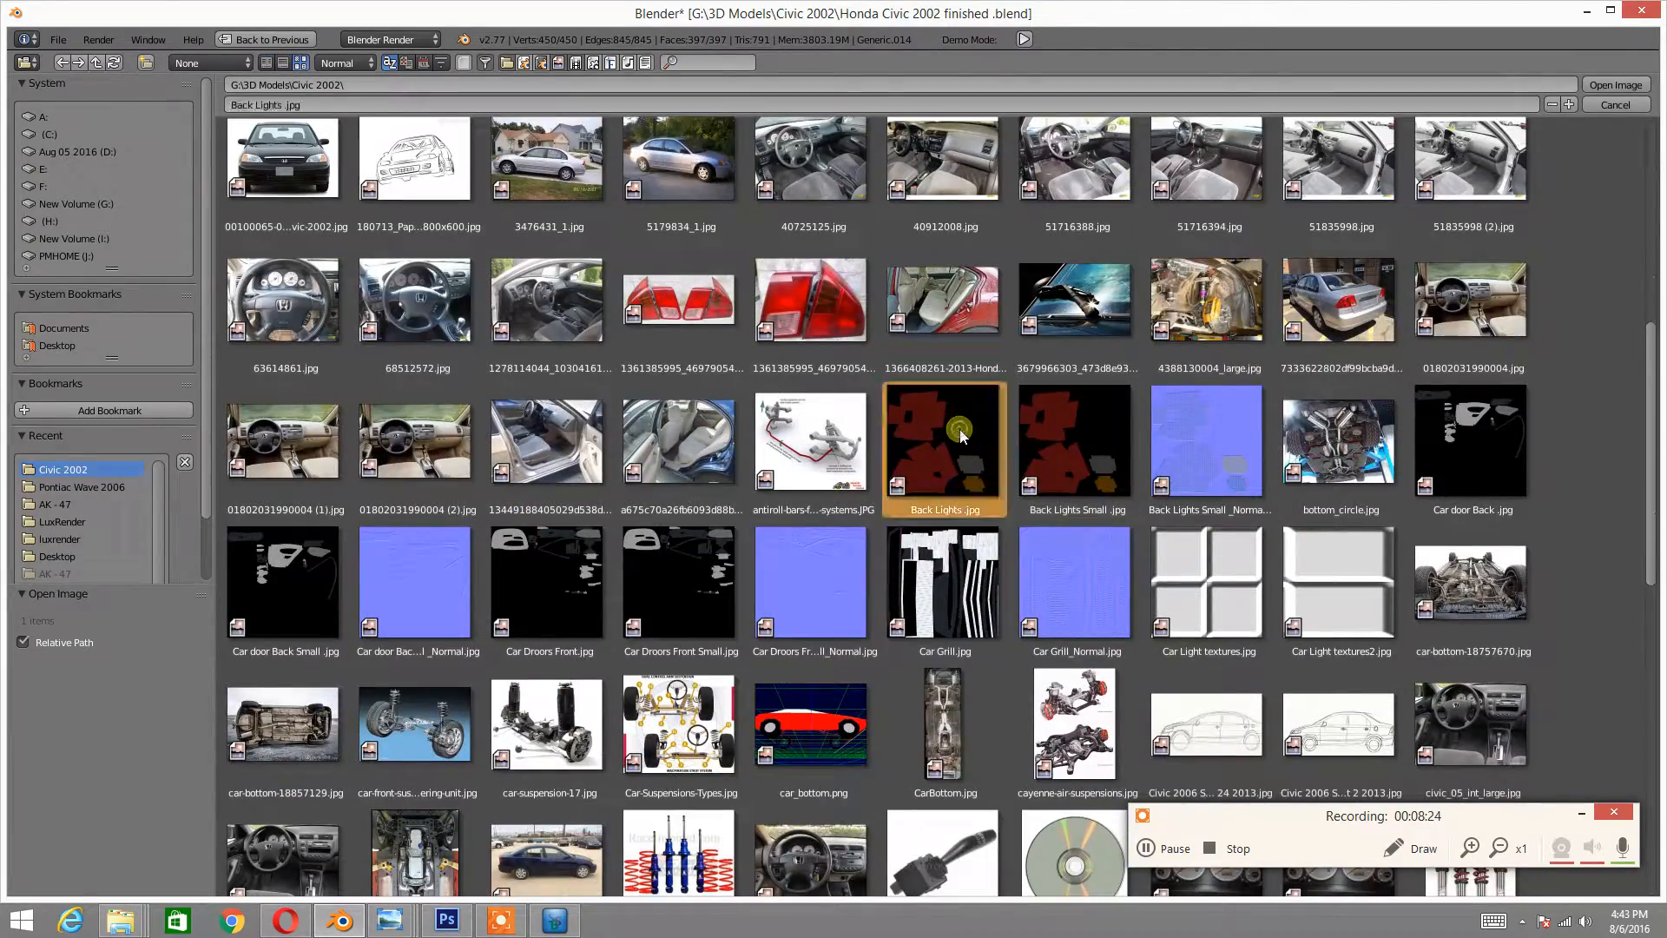
scroll(1537, 497, "down", 7)
scroll(1523, 497, "up", 5)
scroll(1504, 469, "up", 8)
- Load Back Lights Small _Normal.jpg from the Civic 2002 folder into the Lights Back Normal Map texture
left_click(1346, 316)
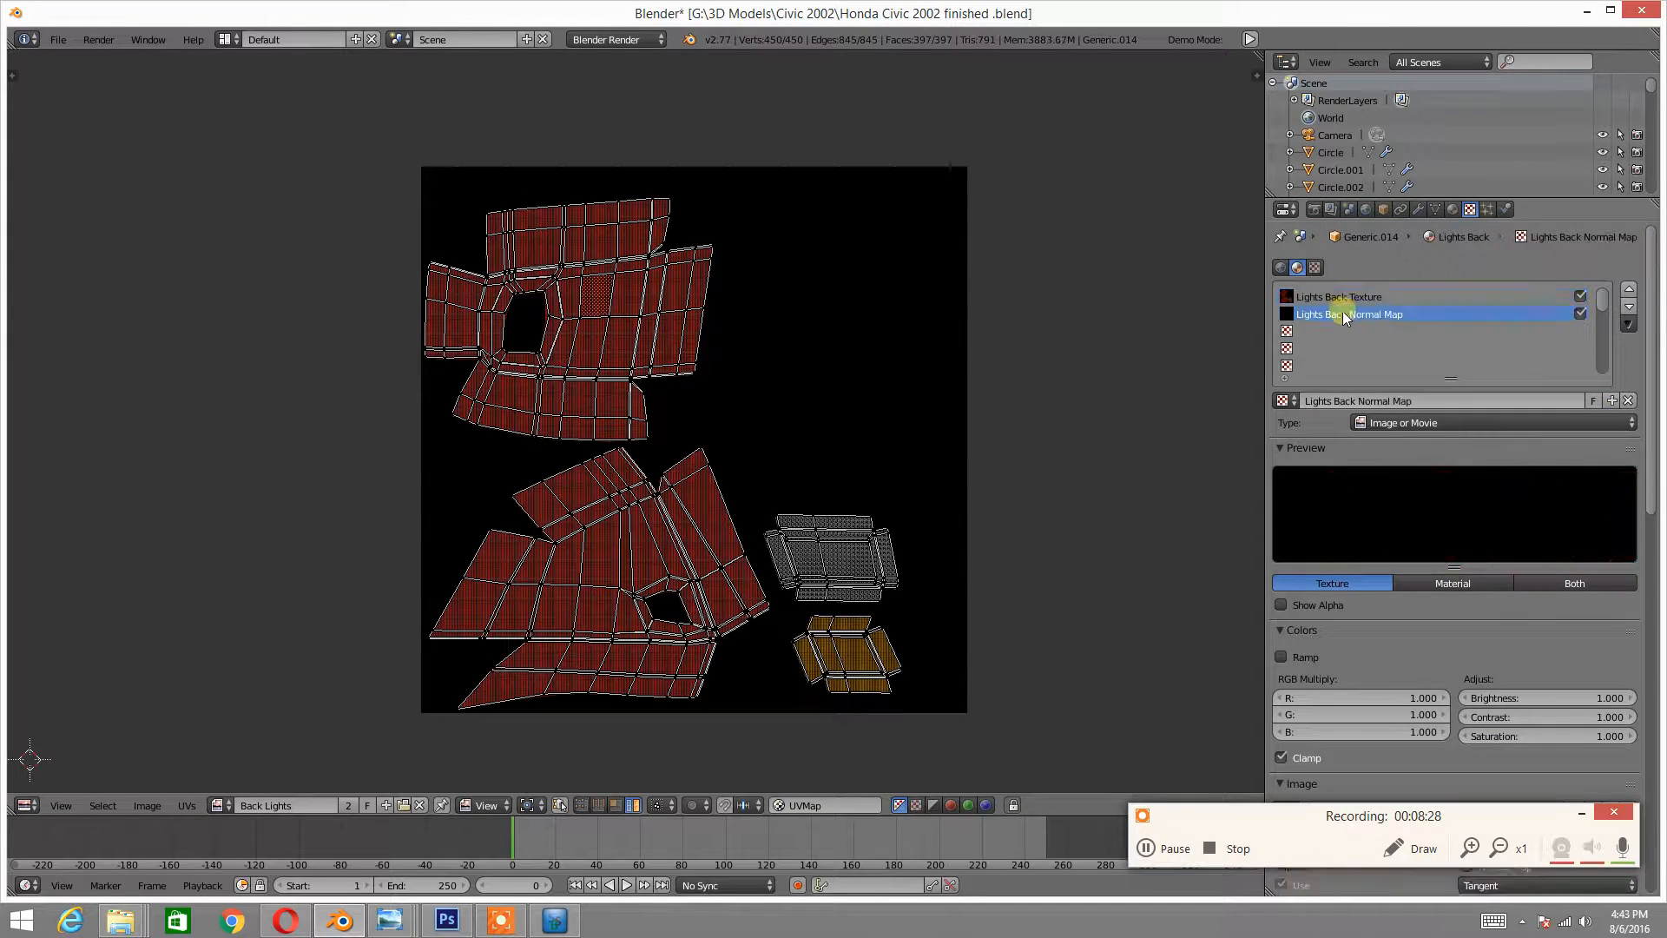
scroll(1396, 488, "down", 3)
scroll(1396, 488, "down", 4)
left_click(1559, 566)
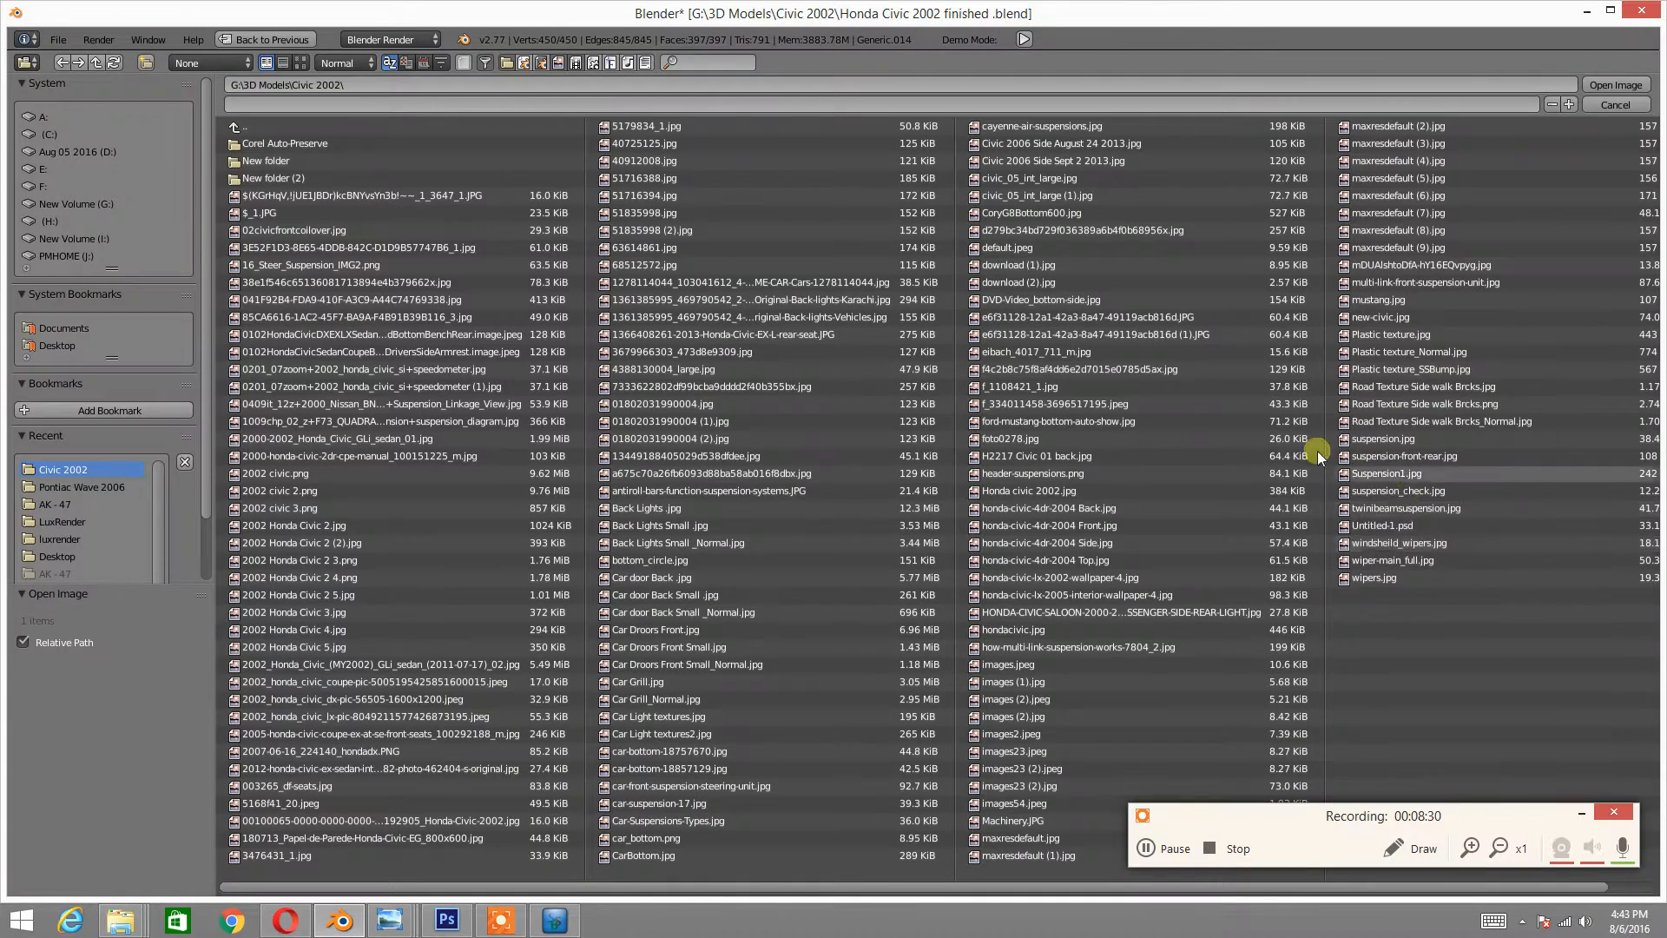
left_click(300, 63)
scroll(753, 382, "down", 5)
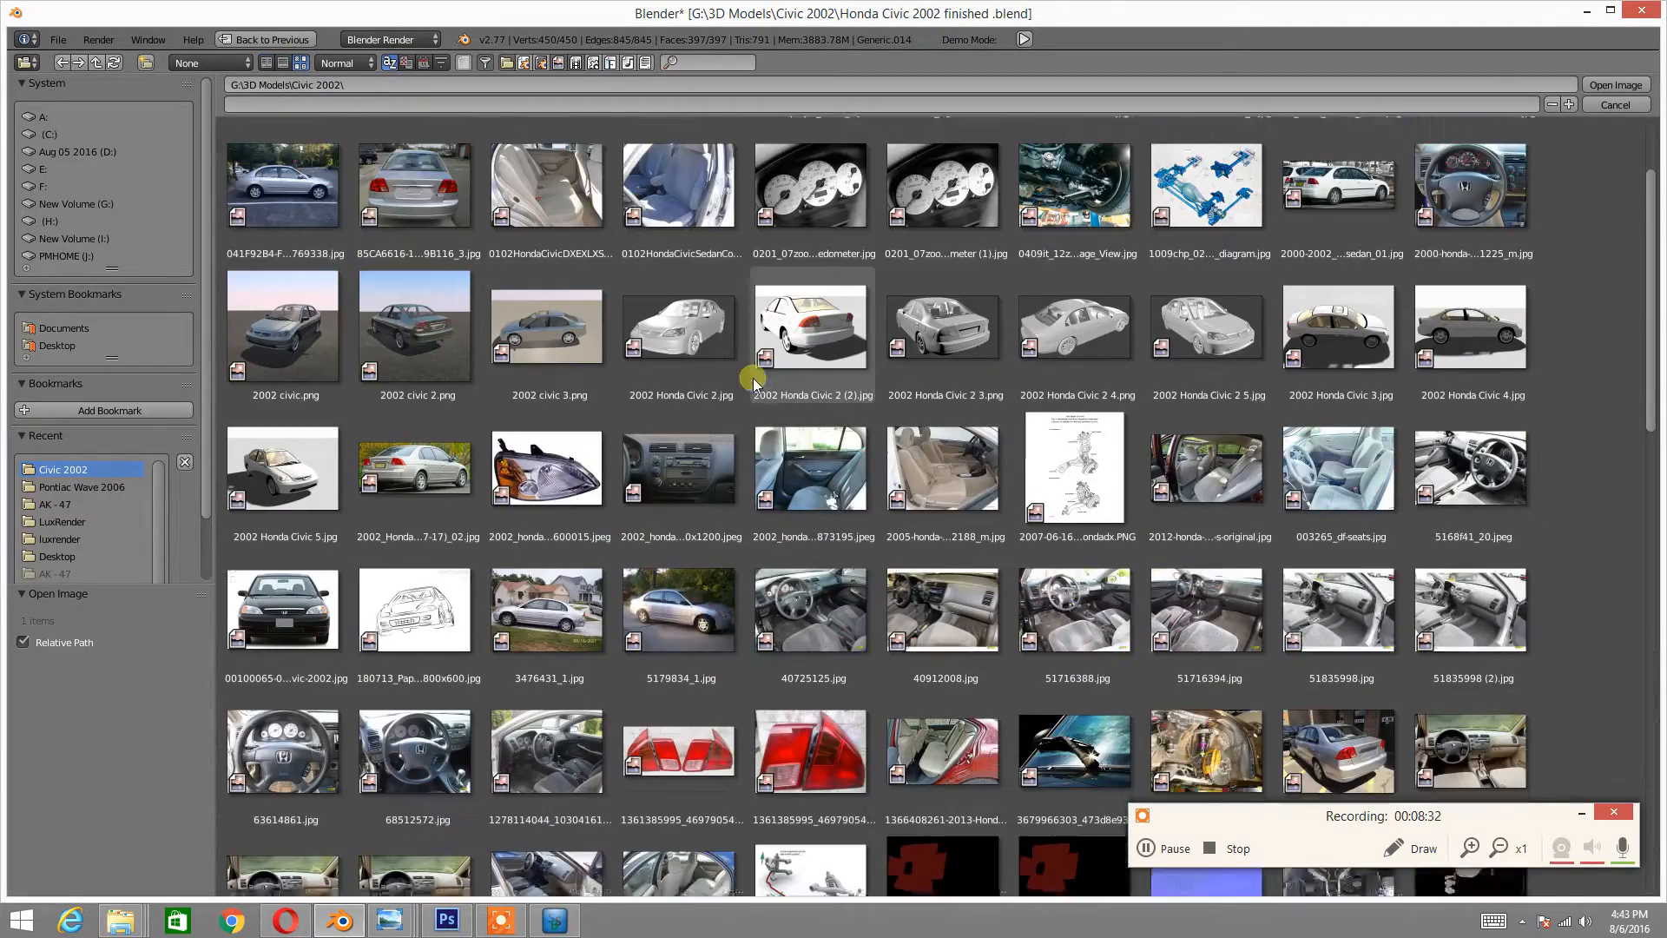
scroll(753, 382, "down", 10)
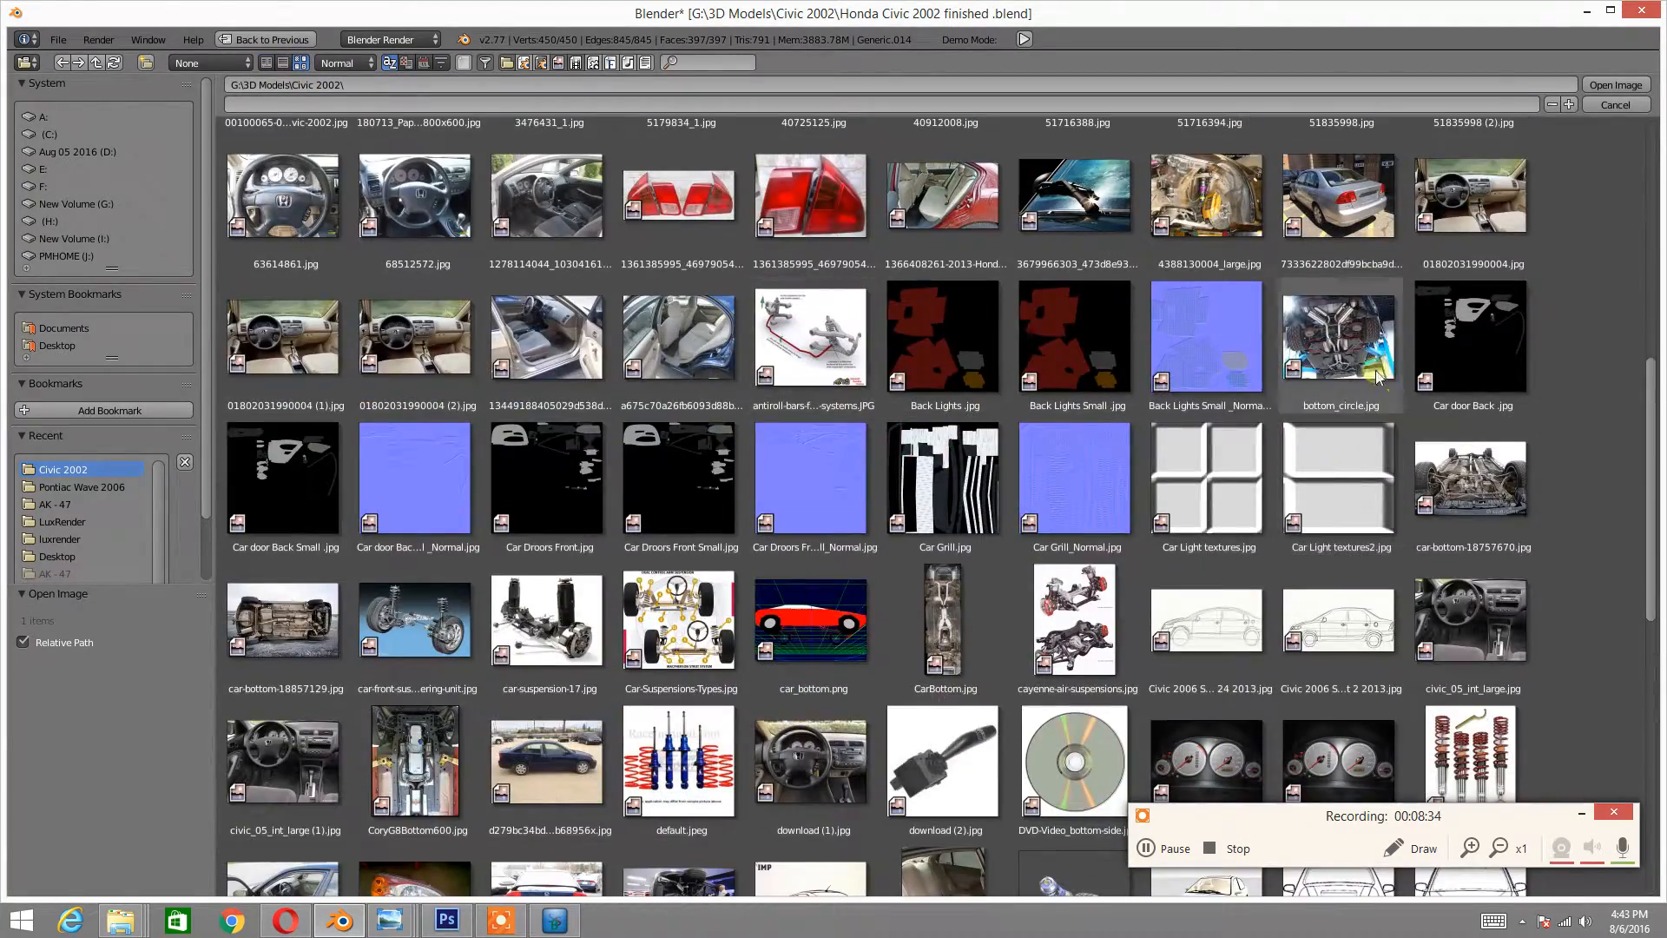
double_click(1211, 323)
scroll(1385, 514, "down", 3)
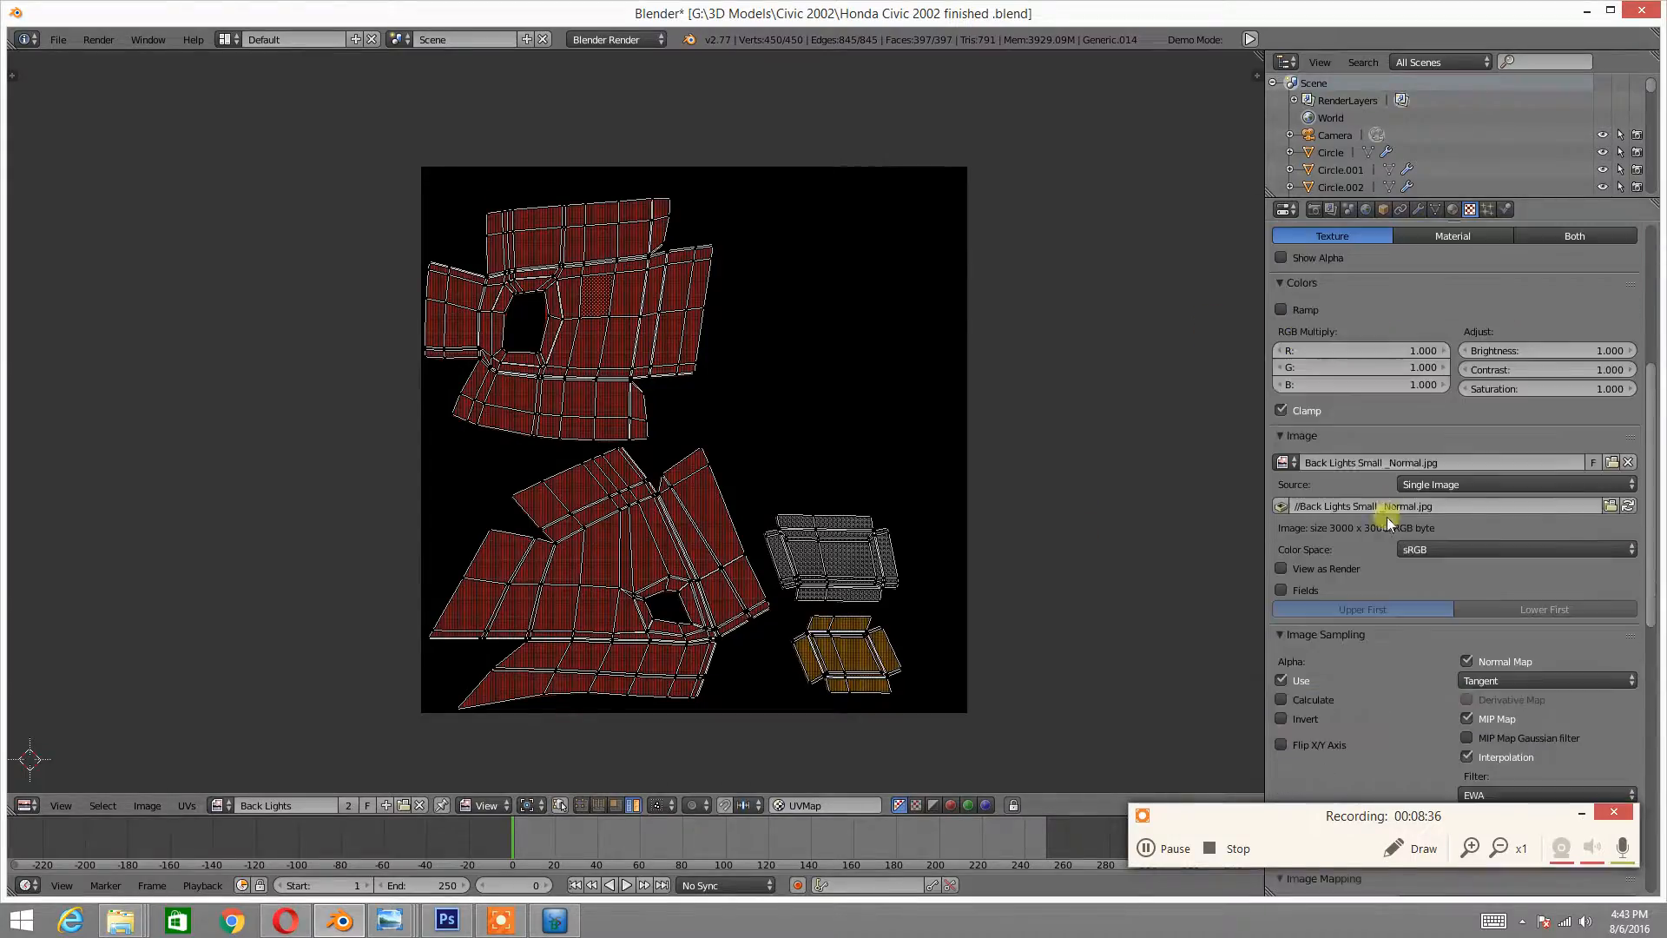
scroll(1399, 410, "up", 6)
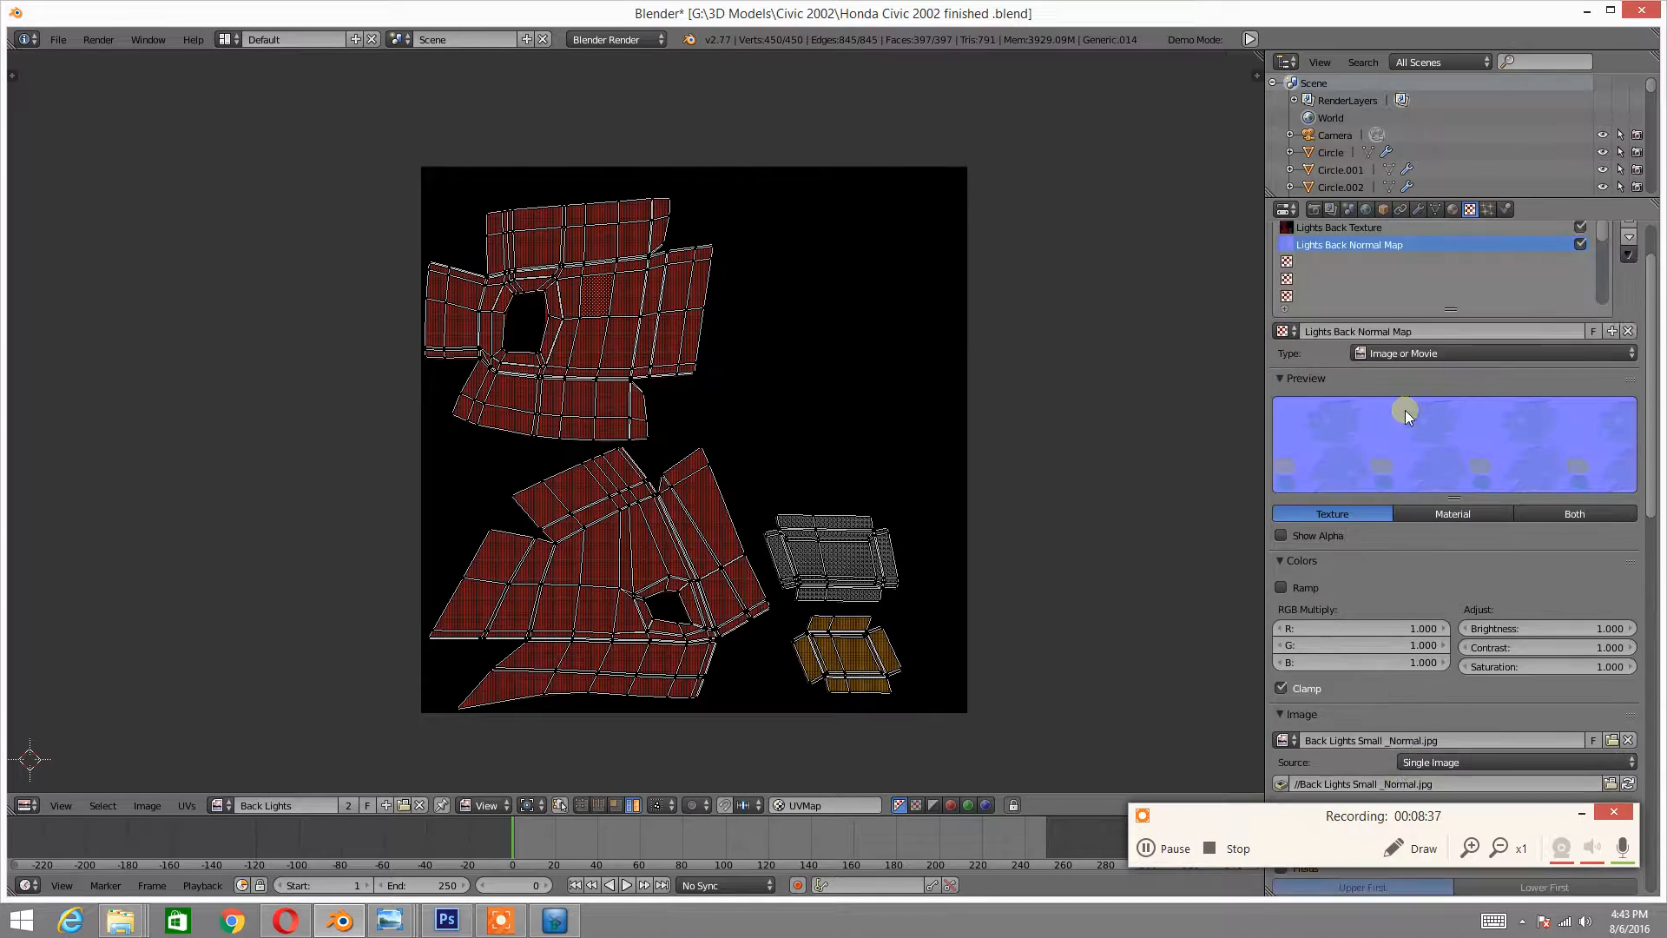
- Switch the UV editor to the 3D View, assign the Lights Back material to all selected light faces, and deselect them
left_click(1451, 209)
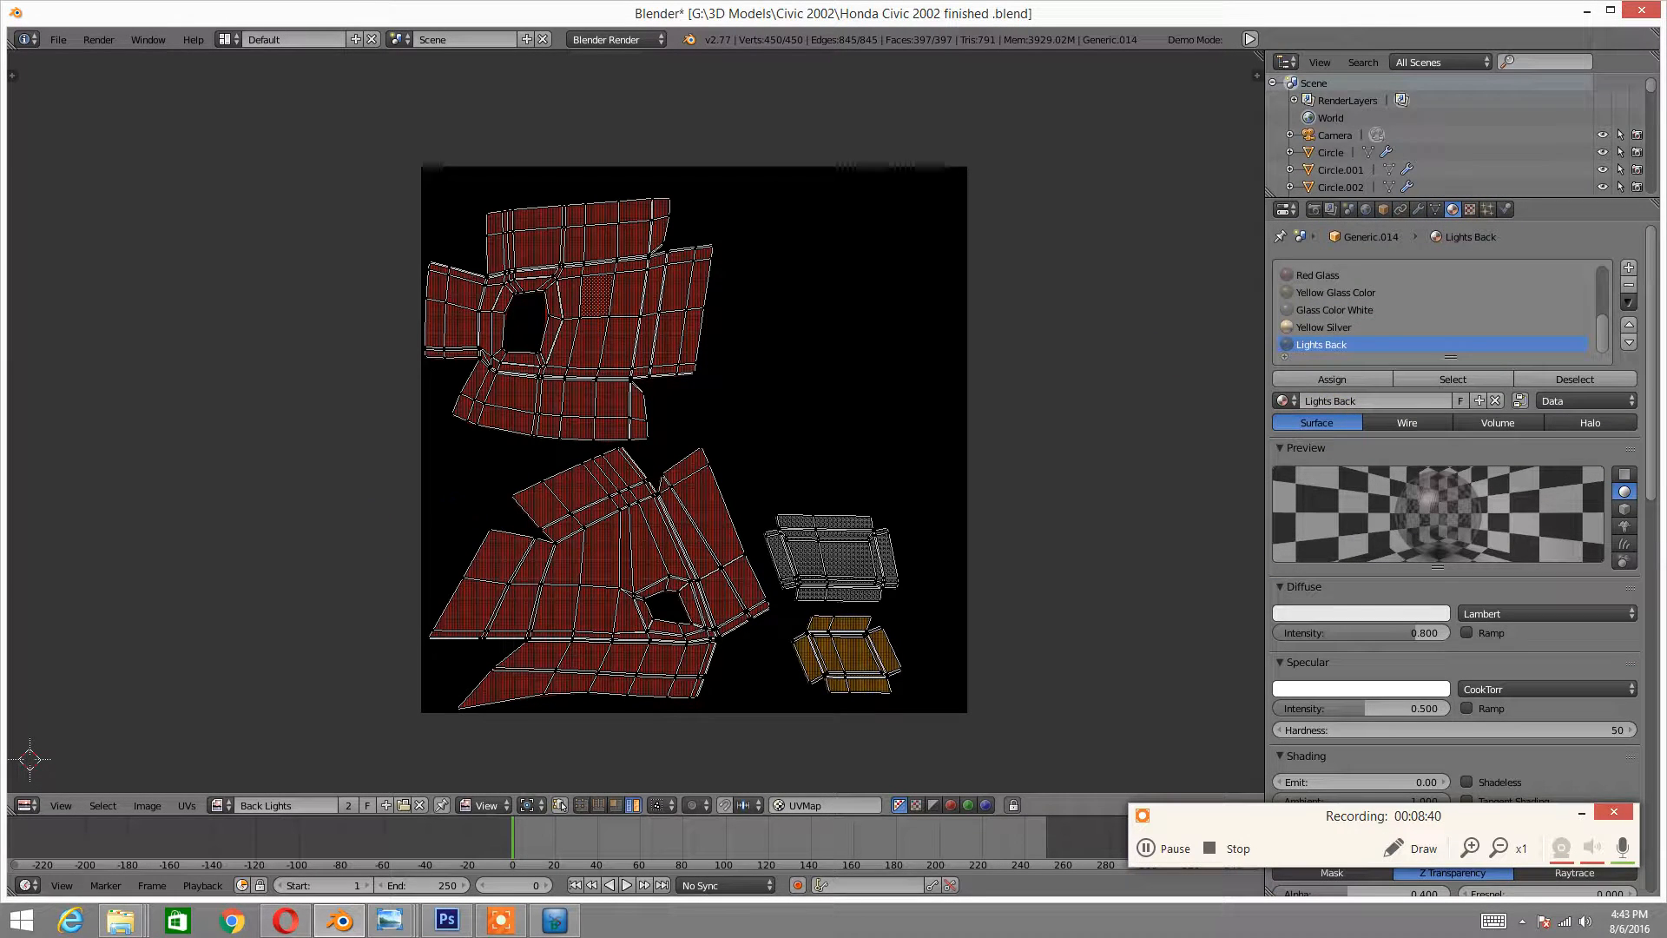
left_click(28, 805)
left_click(42, 783)
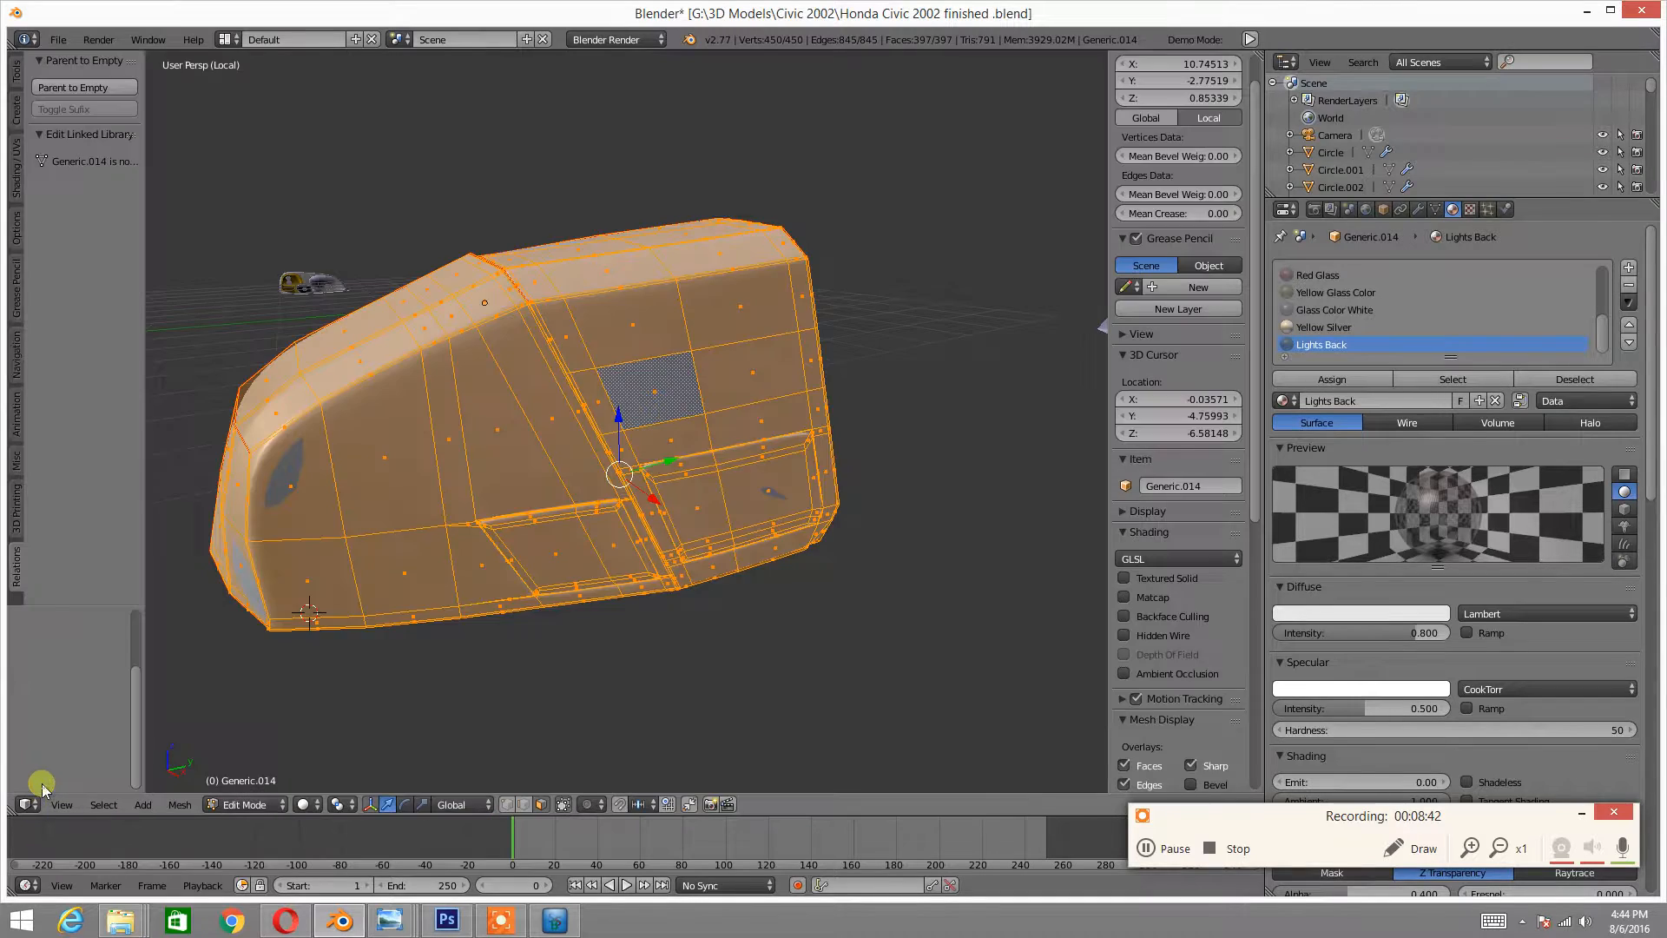
middle_click_drag(564, 467, 529, 456)
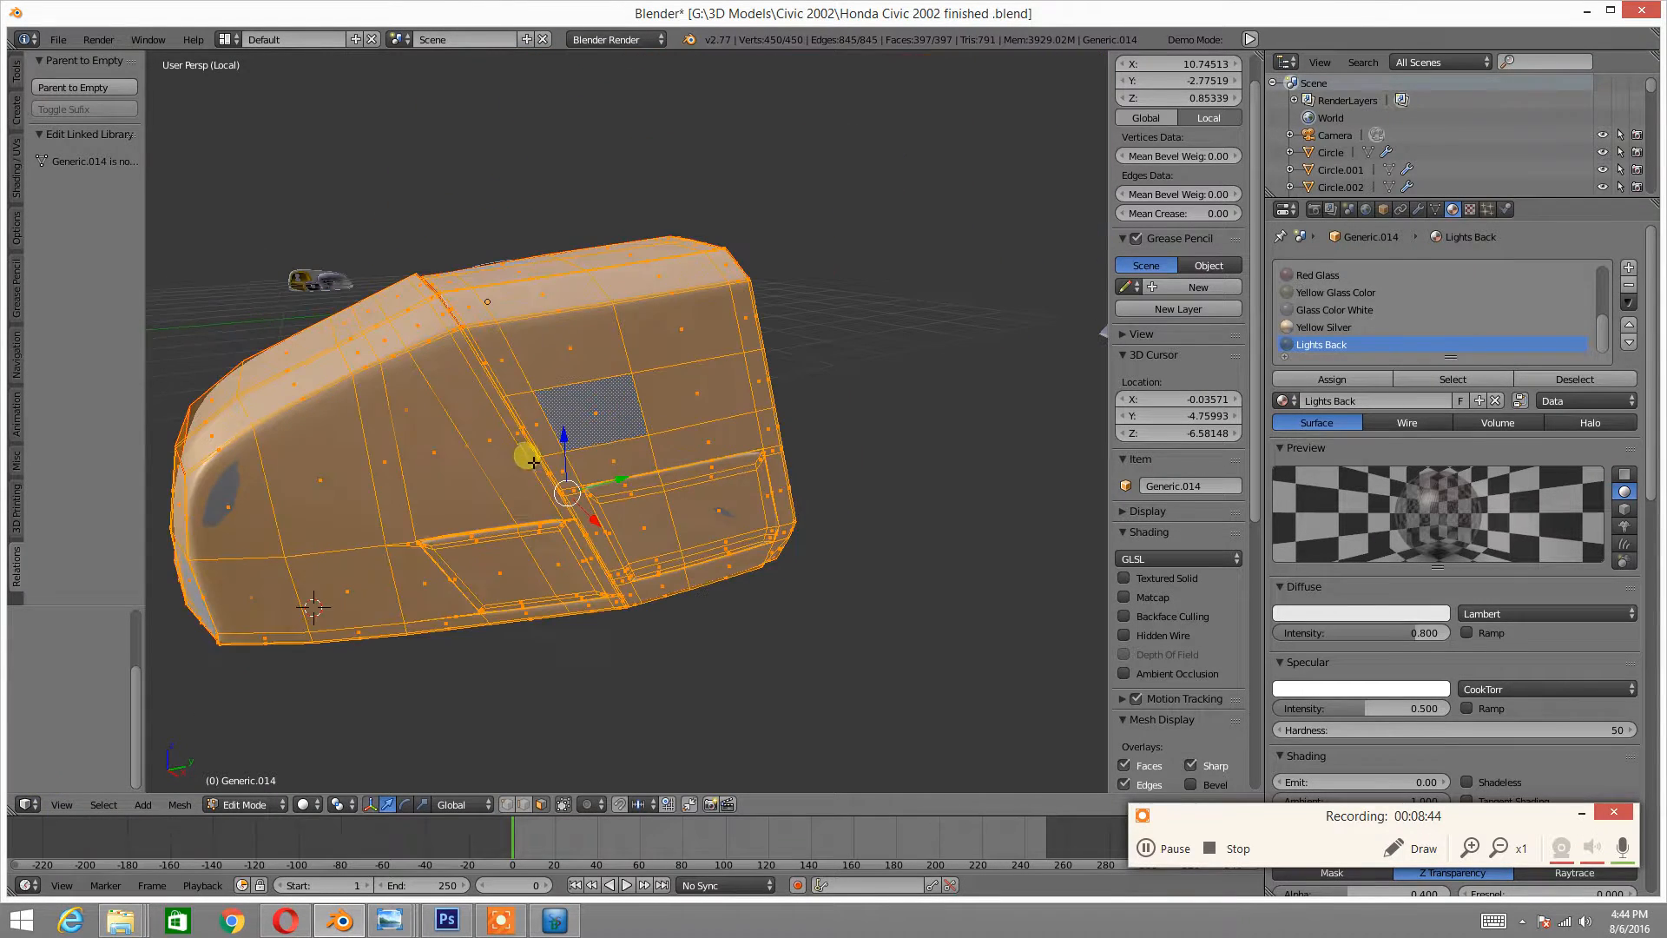
left_click(1300, 376)
middle_click_drag(529, 333, 521, 324)
key("a")
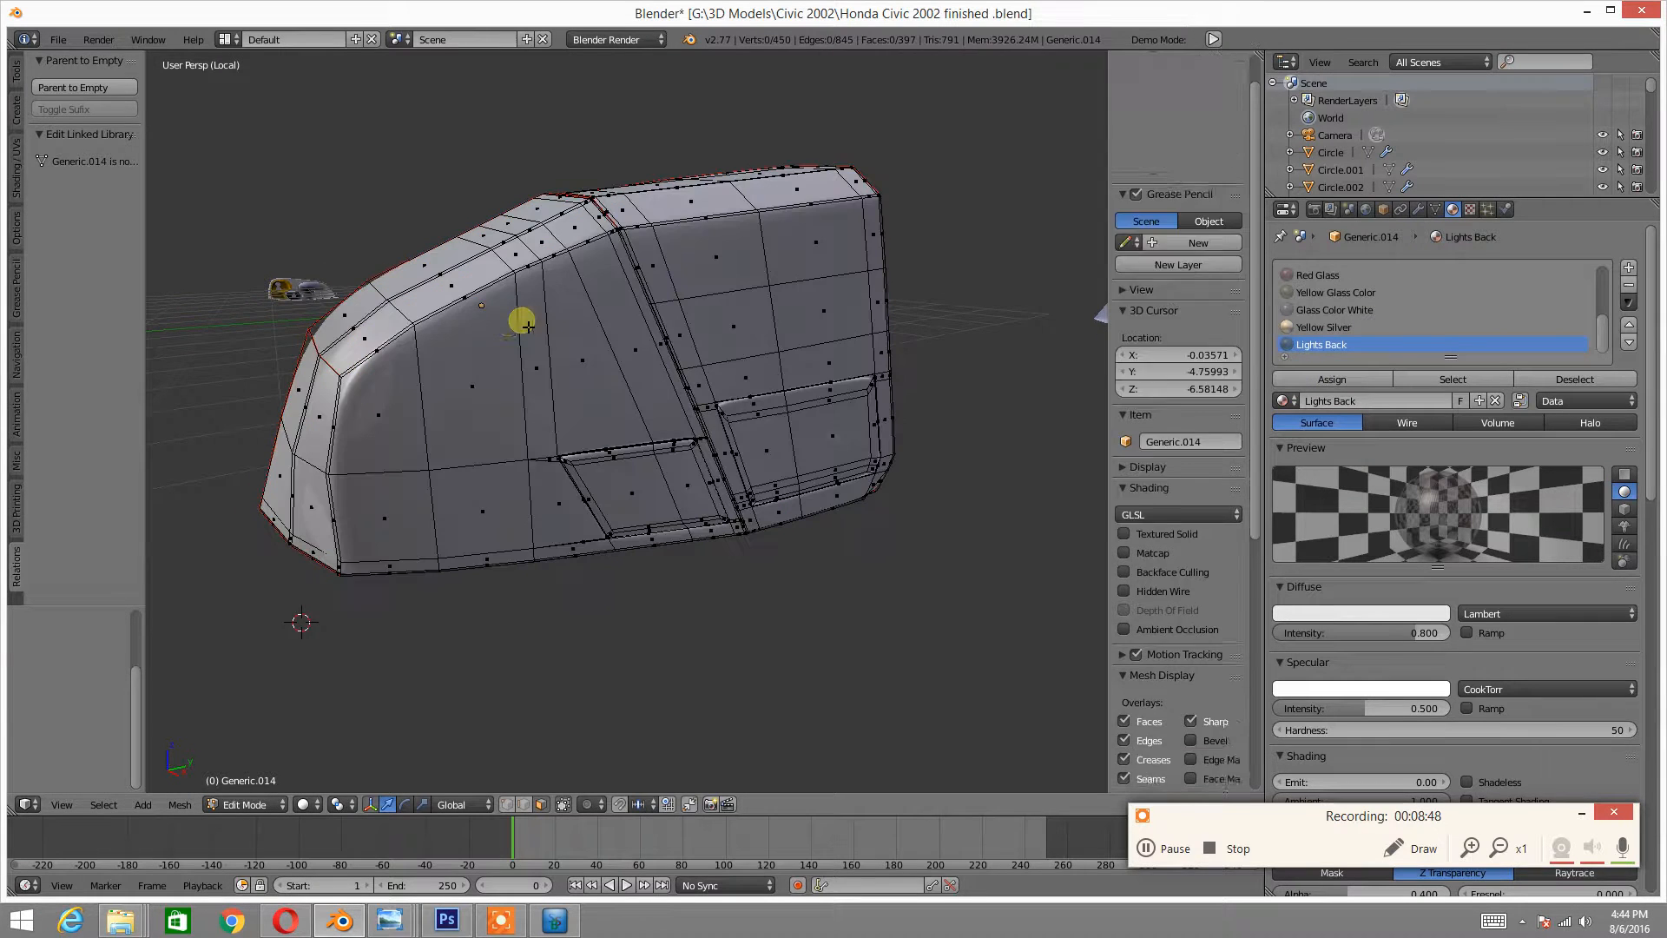
- Return to Object Mode and inspect the back light up close in Rendered viewport shading
key("Tab")
left_click(395, 328)
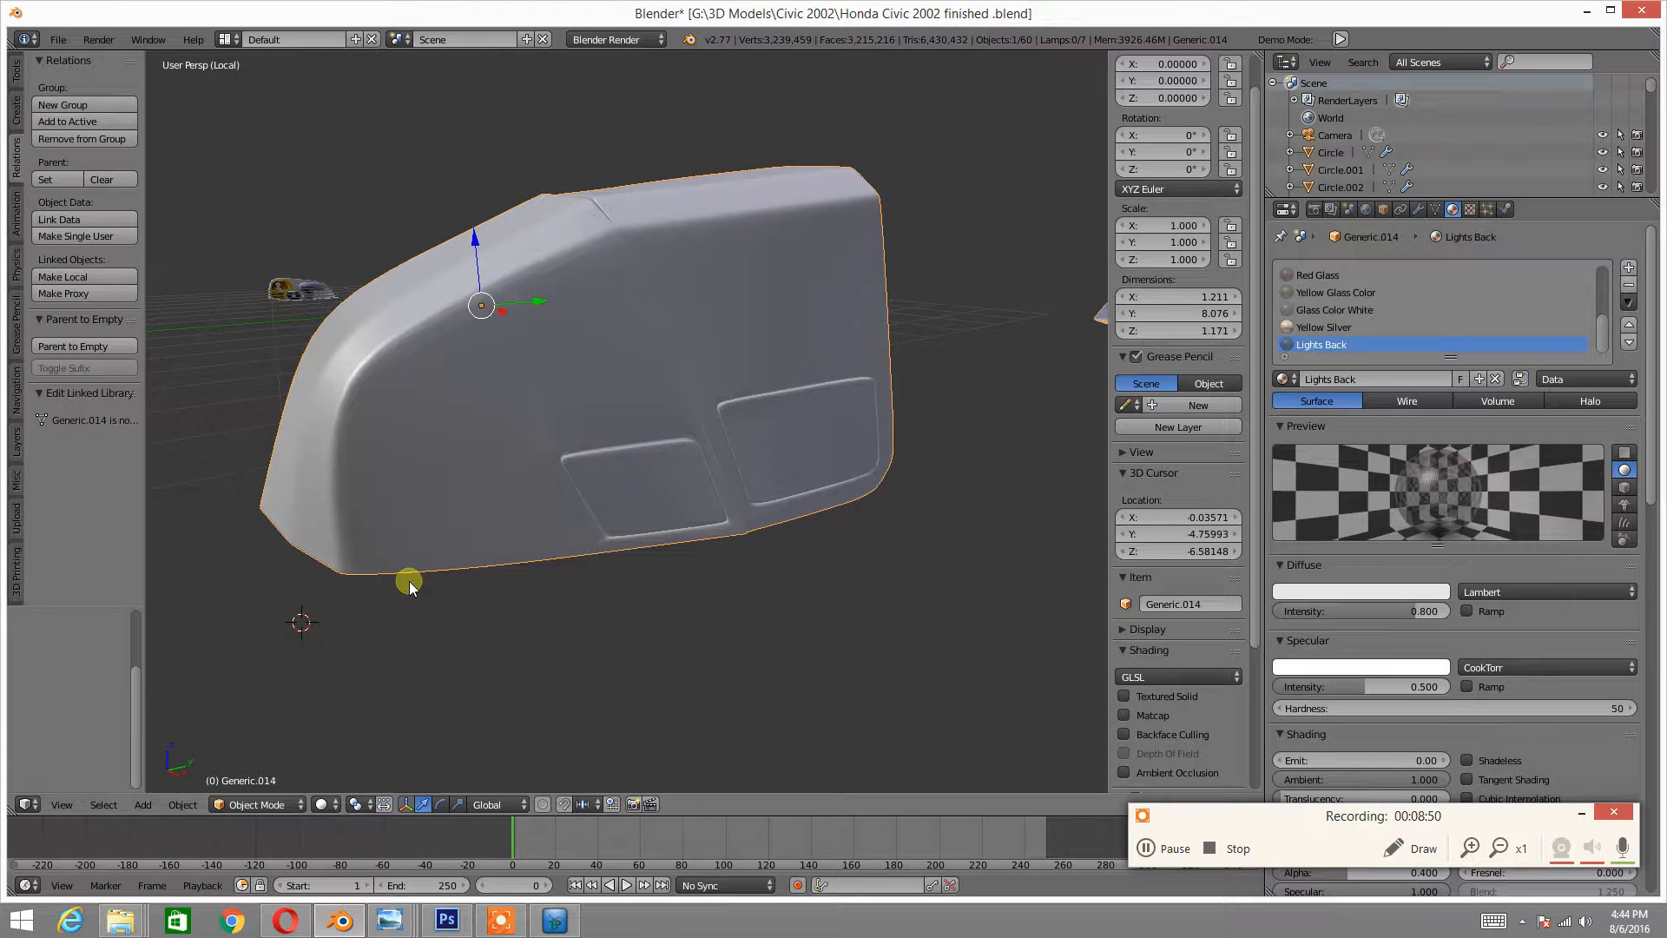
left_click(325, 804)
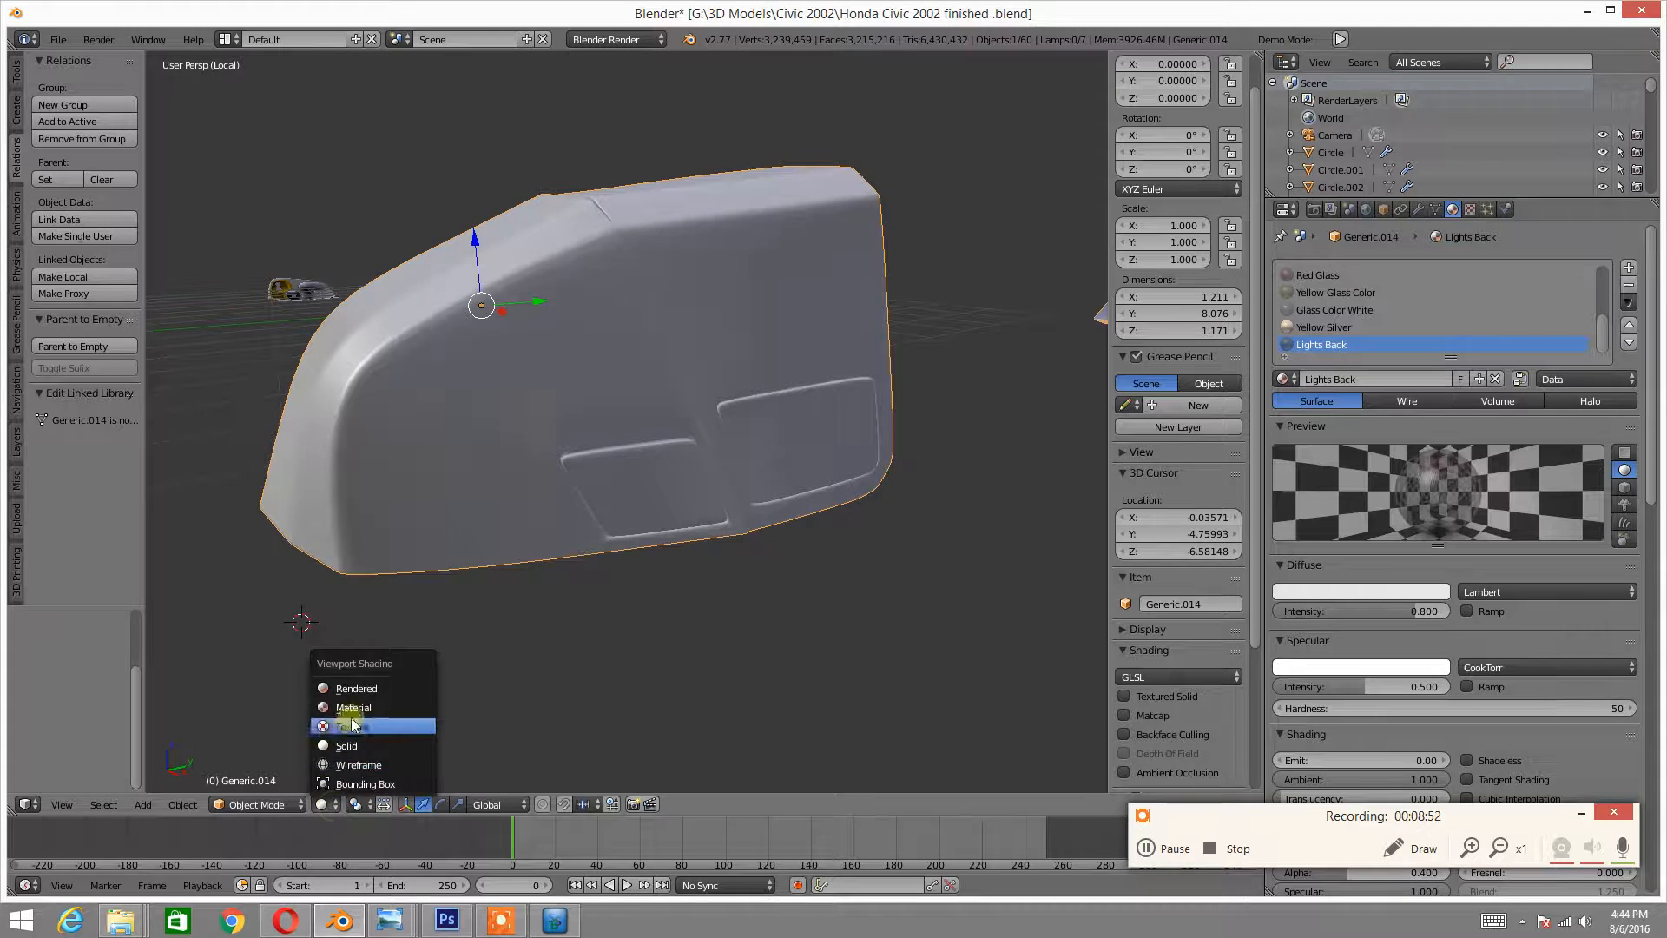
left_click(355, 690)
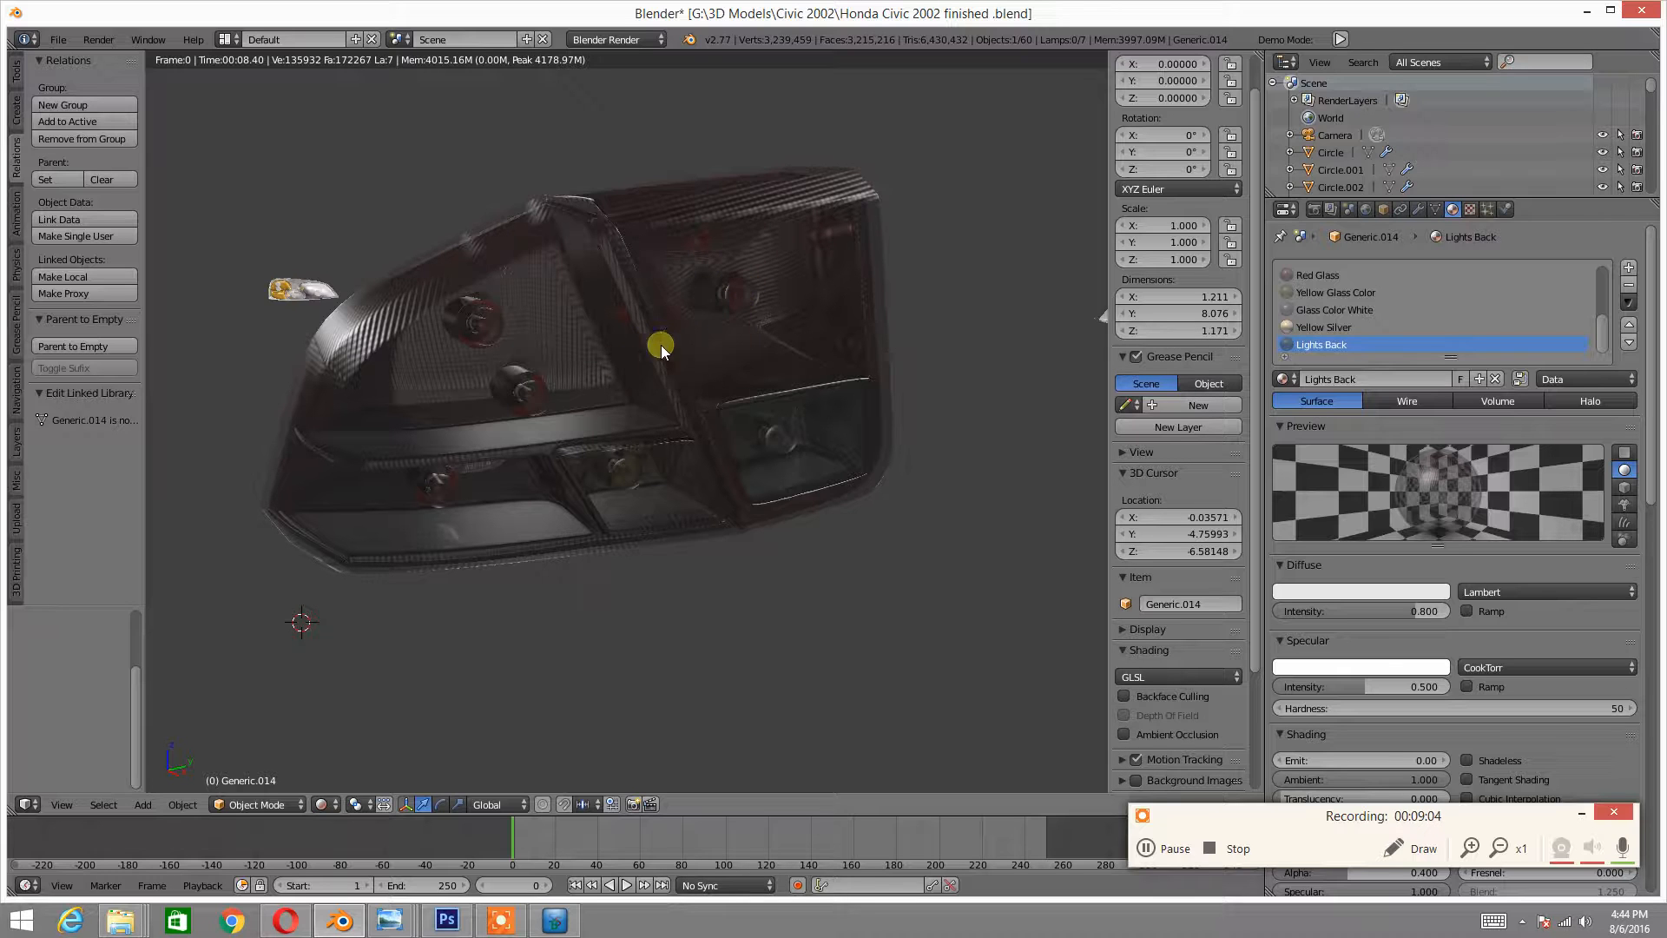
scroll(558, 370, "up", 4)
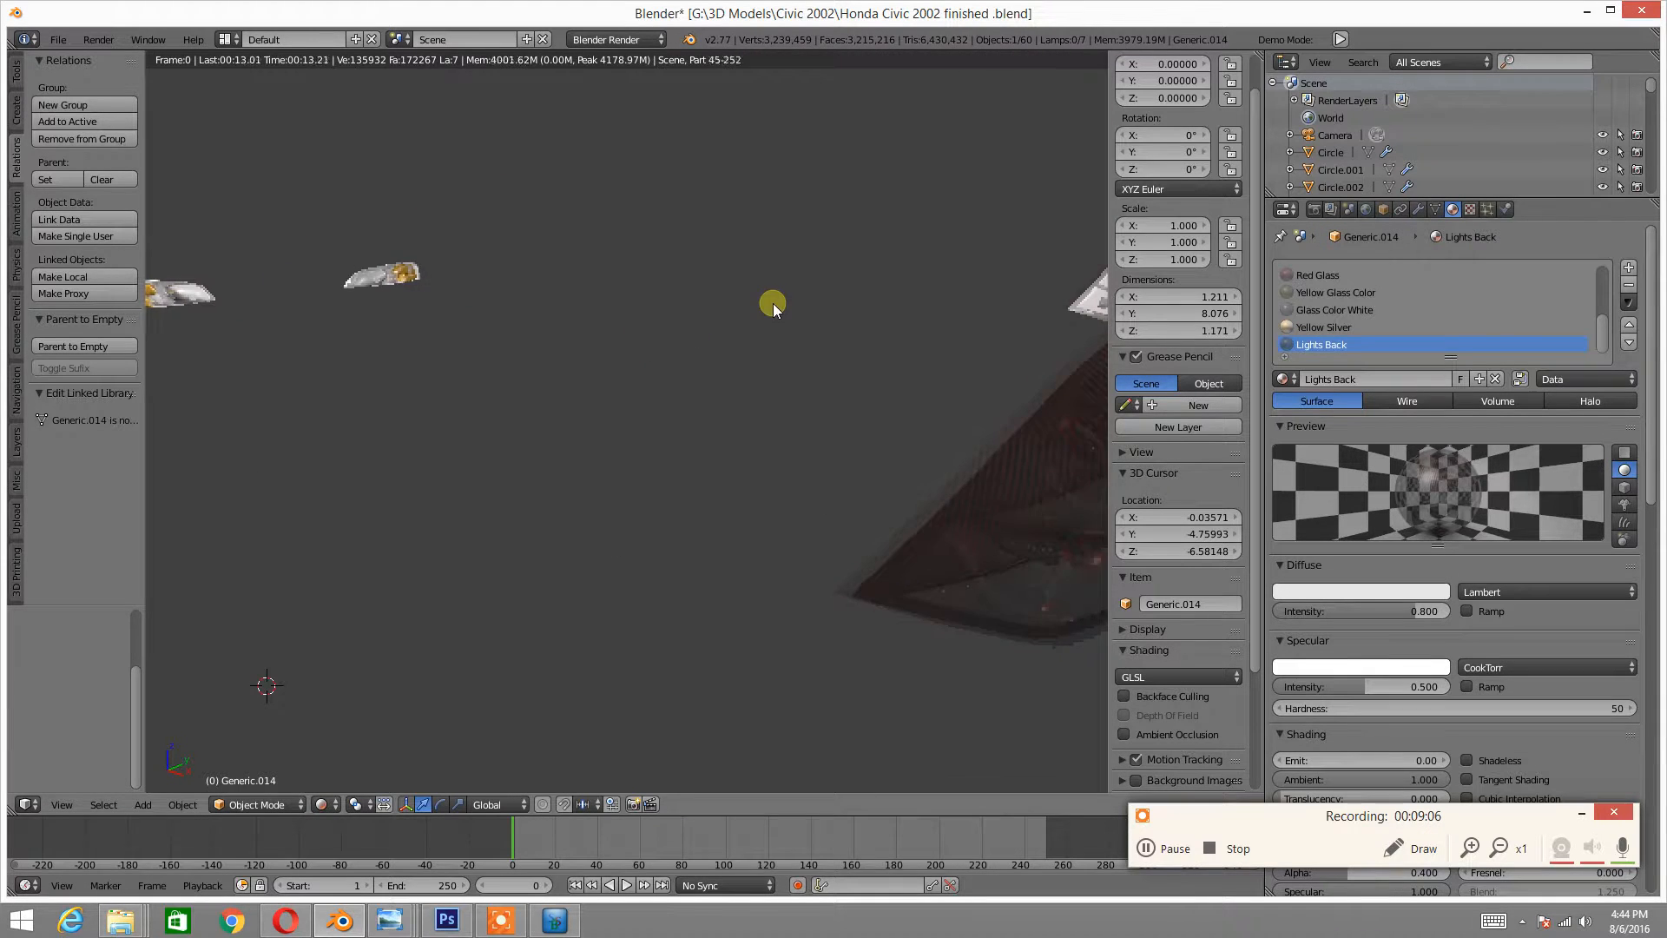
scroll(581, 333, "down", 4)
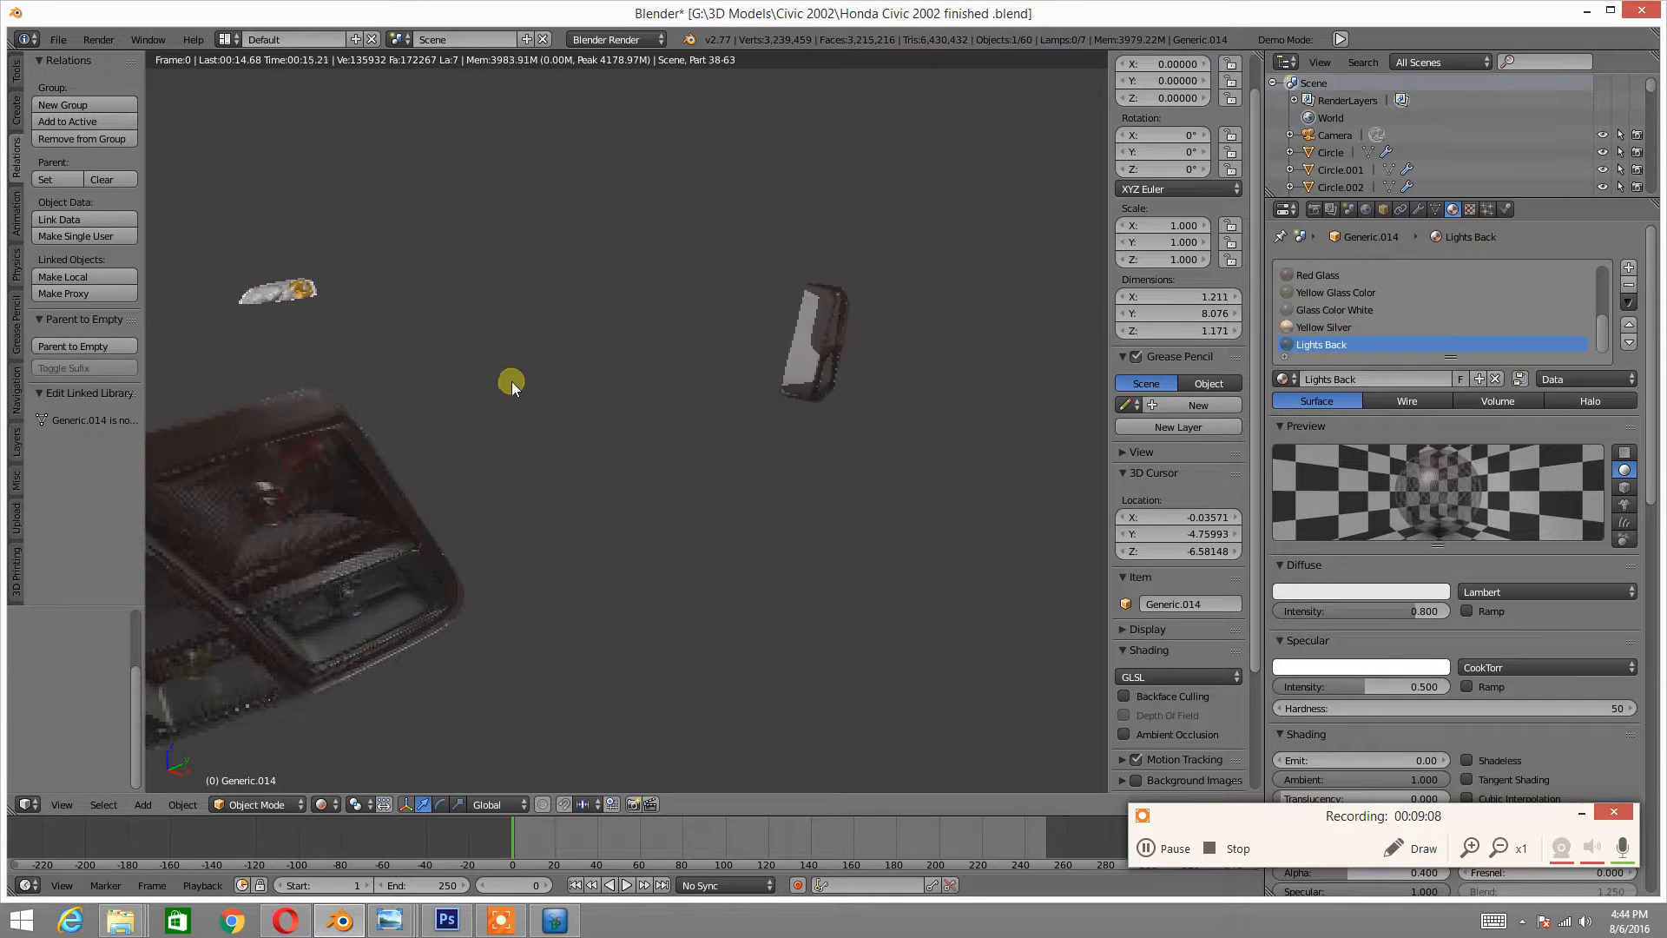
scroll(580, 377, "up", 2)
scroll(573, 416, "up", 3)
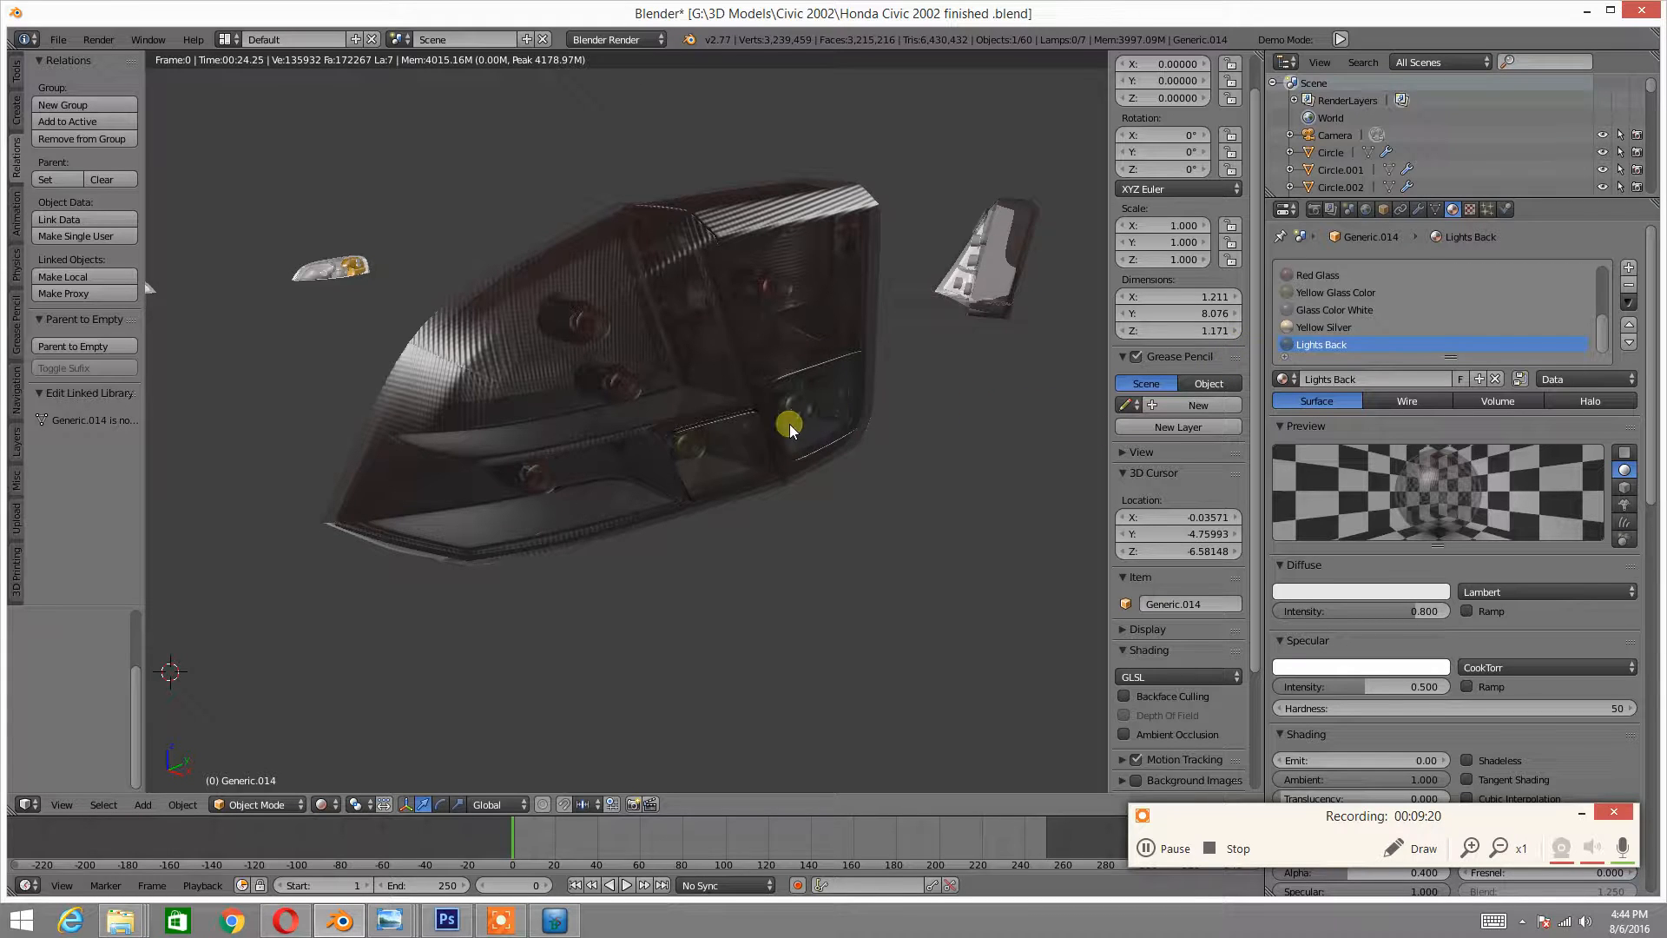
- Set the viewport shading back to Solid and view the back light from the side
left_click(323, 803)
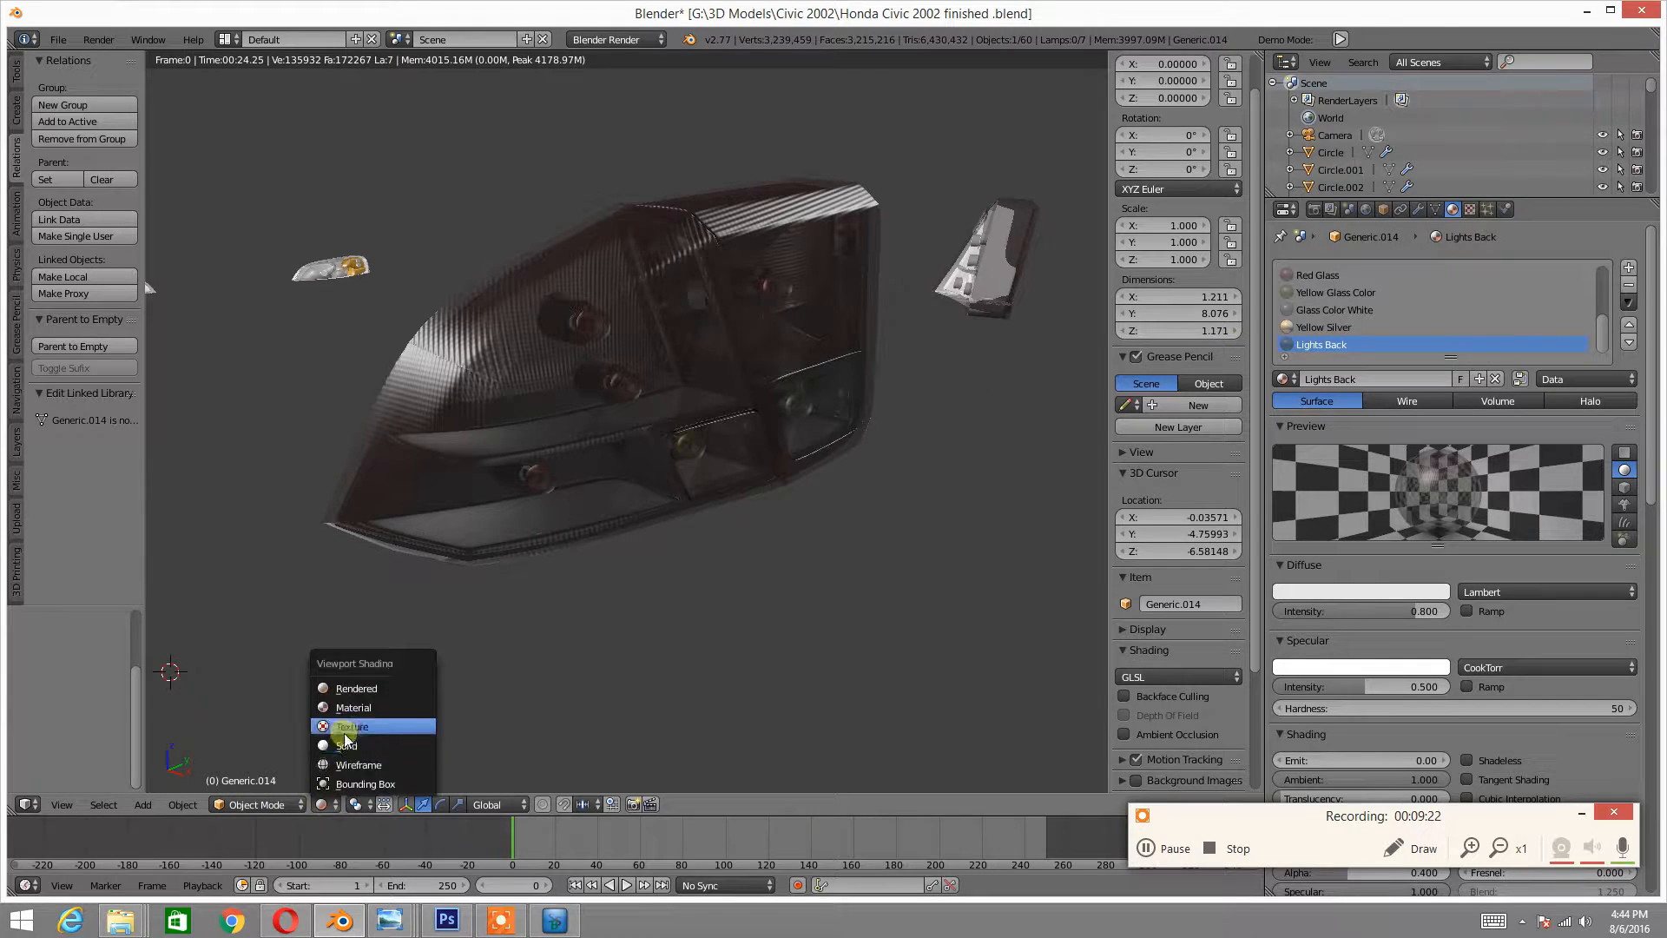
left_click(346, 744)
mouse_move(372, 689)
middle_mouse_down()
mouse_move(517, 480)
mouse_move(649, 518)
mouse_move(450, 468)
mouse_move(528, 484)
middle_mouse_up()
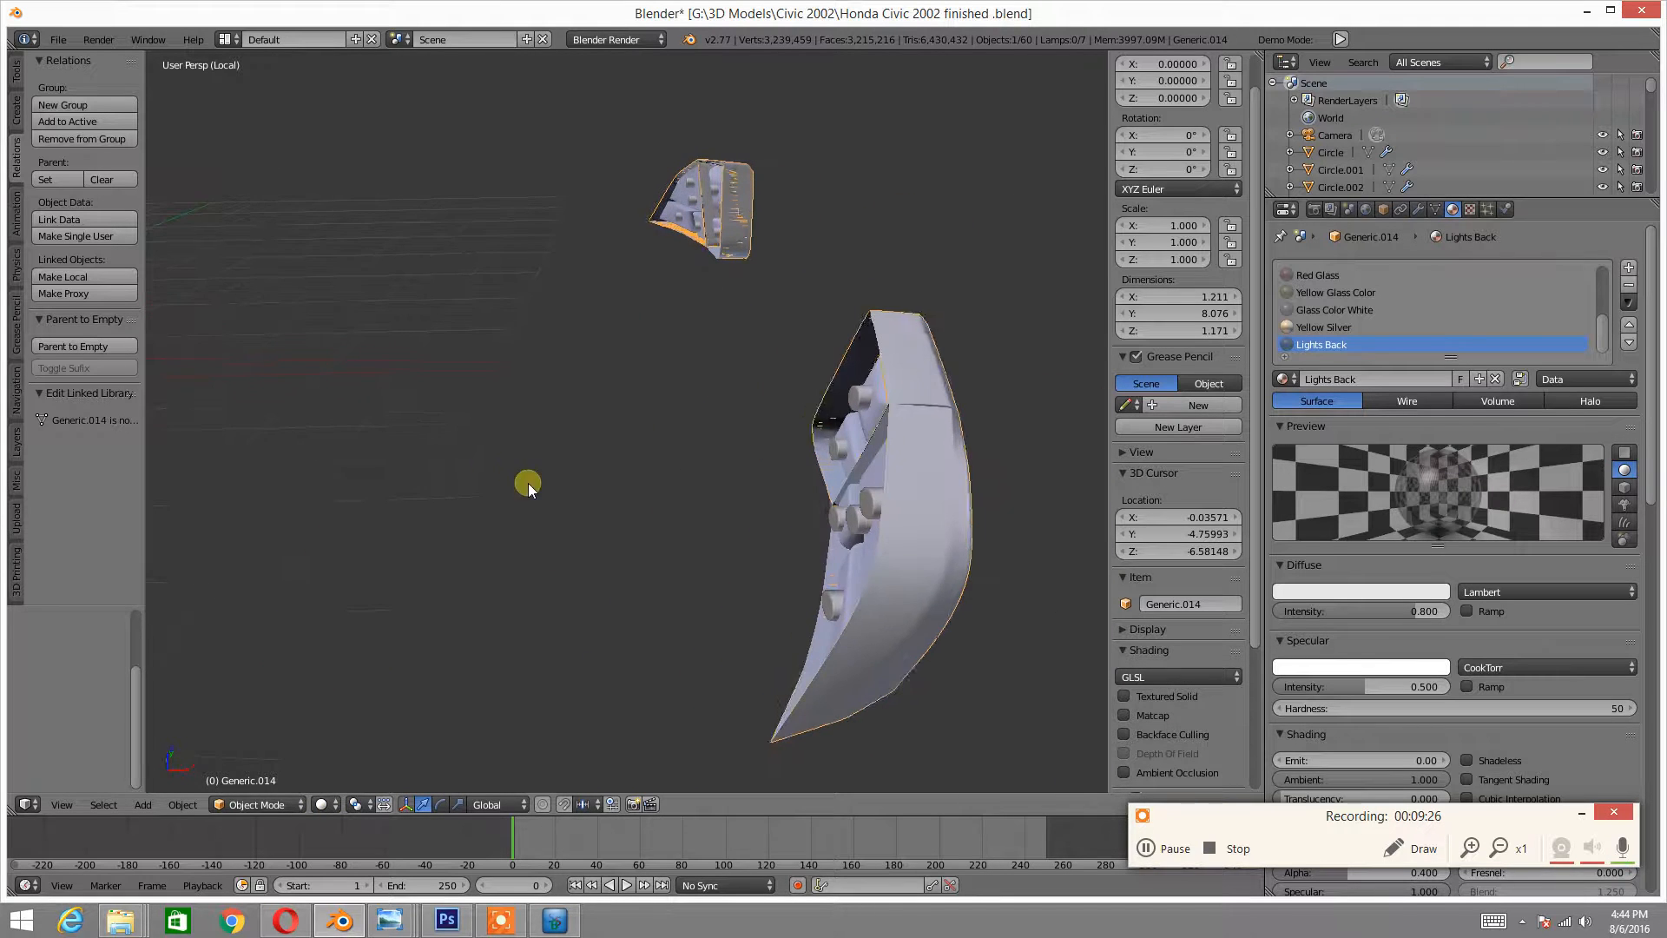
- Join the back light covers with the remaining car lights into a single object
right_click(868, 513, "shift")
key("ctrl+j")
scroll(623, 276, "down", 5)
middle_click_drag(794, 390, 982, 411)
scroll(1361, 319, "down", 1)
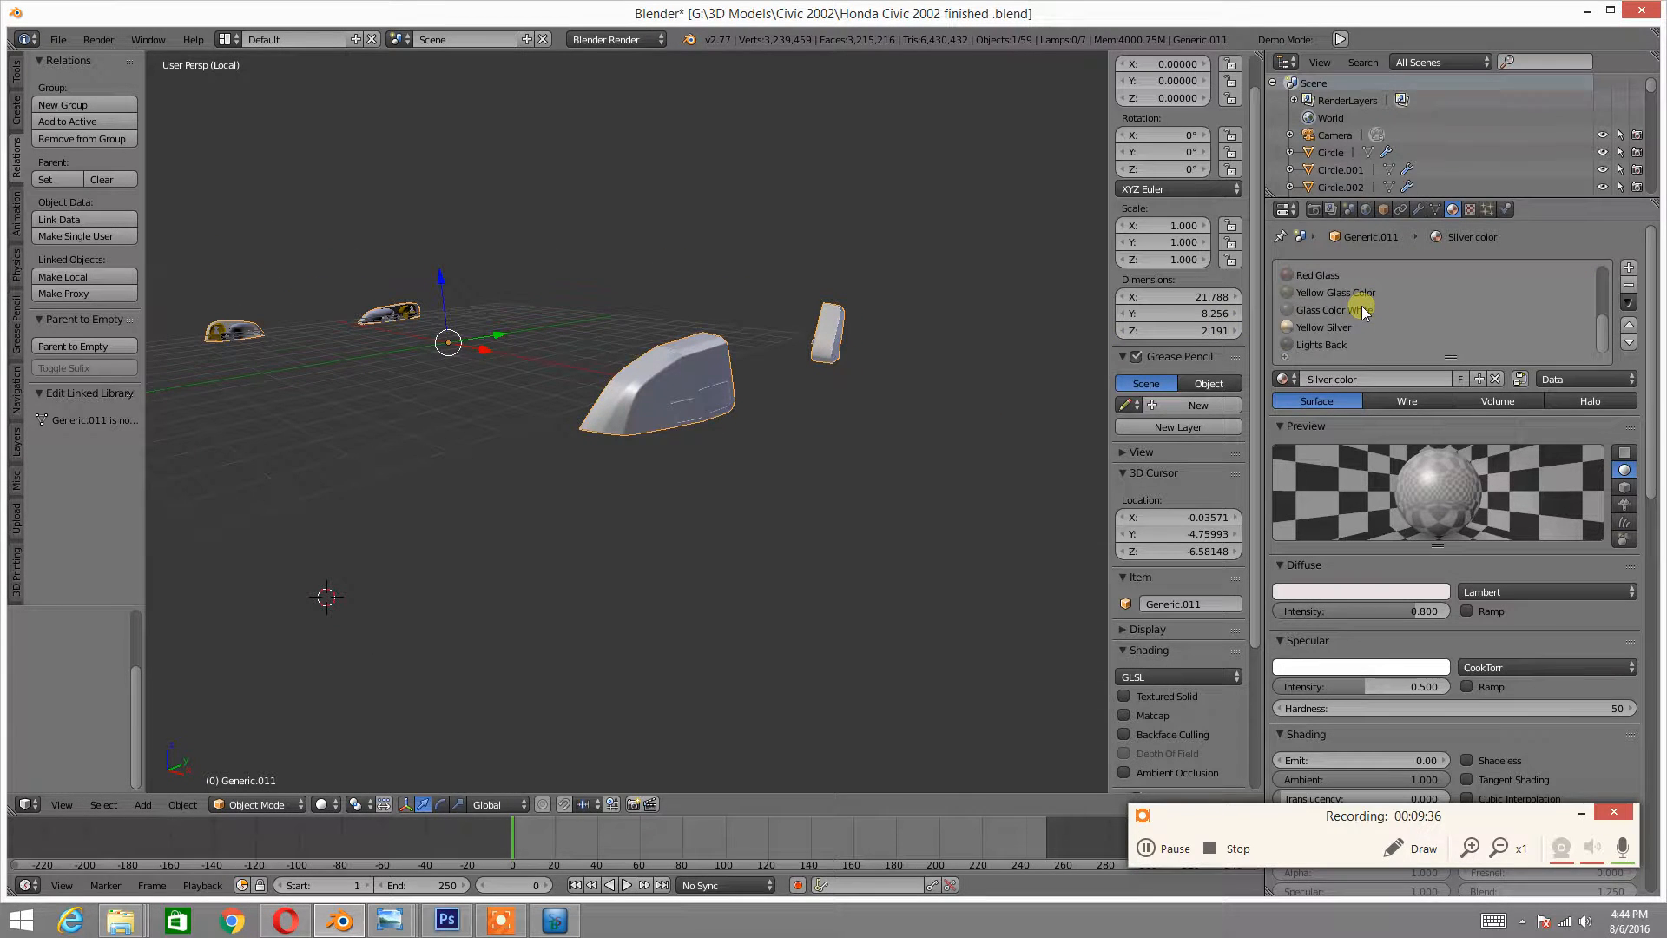
- Compare the joined lights' Lights Back and Red Glass materials, leaving Lights Back active, and look at the back light closely
left_click(1325, 345)
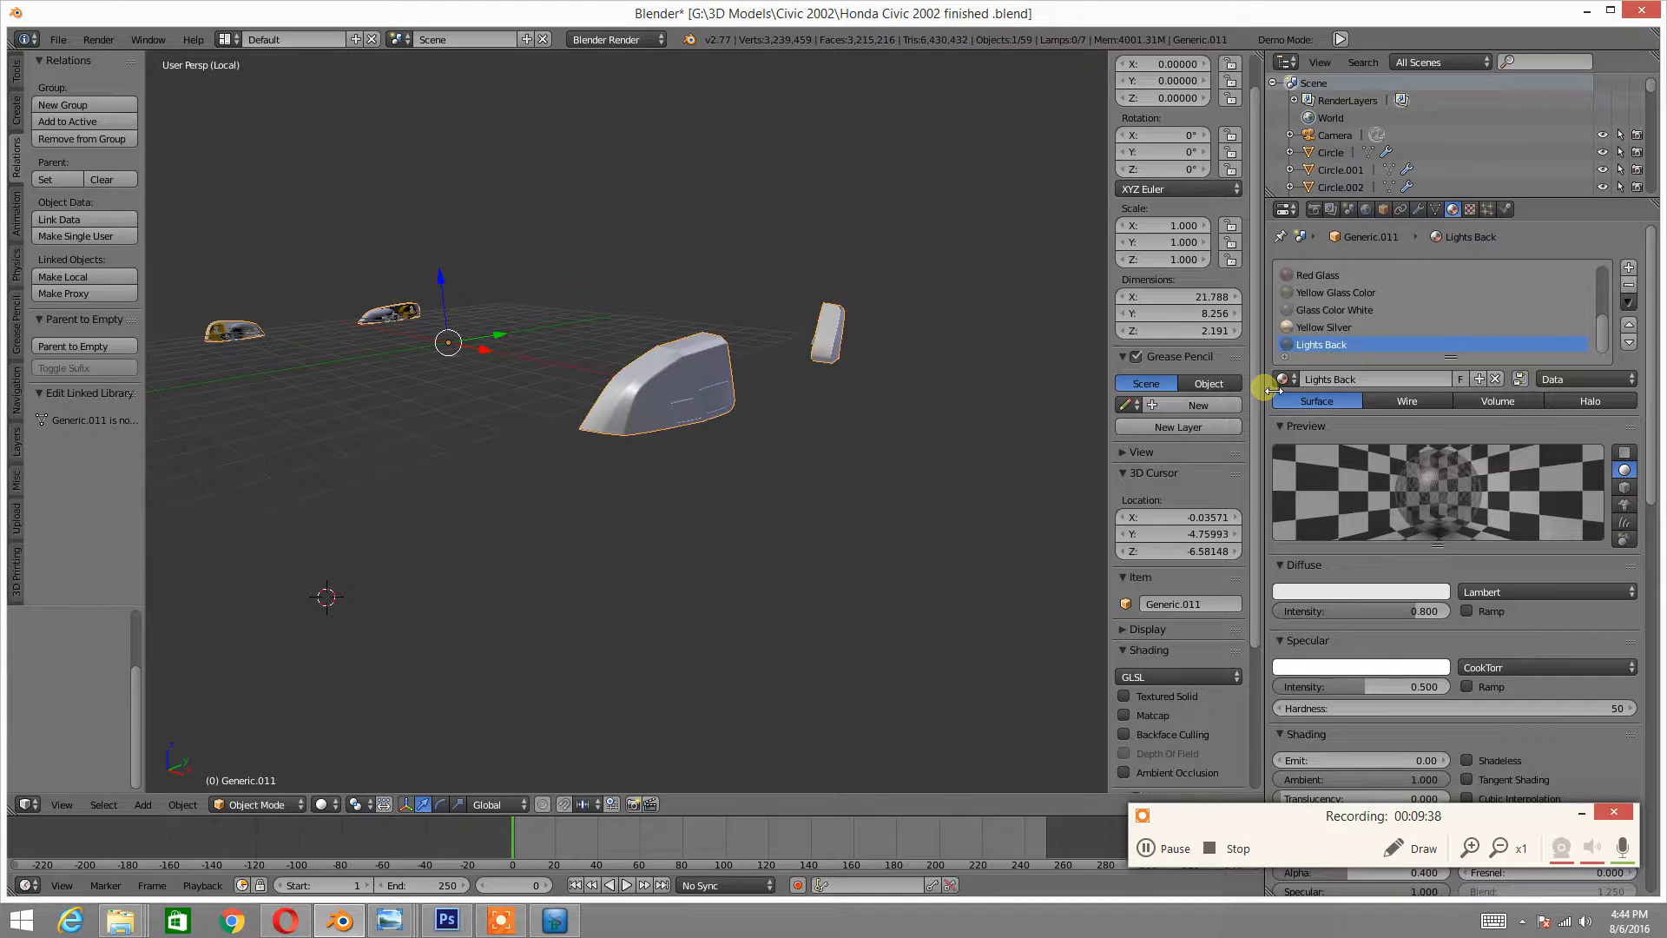
middle_click_drag(960, 442, 703, 377)
scroll(1332, 299, "up", 1)
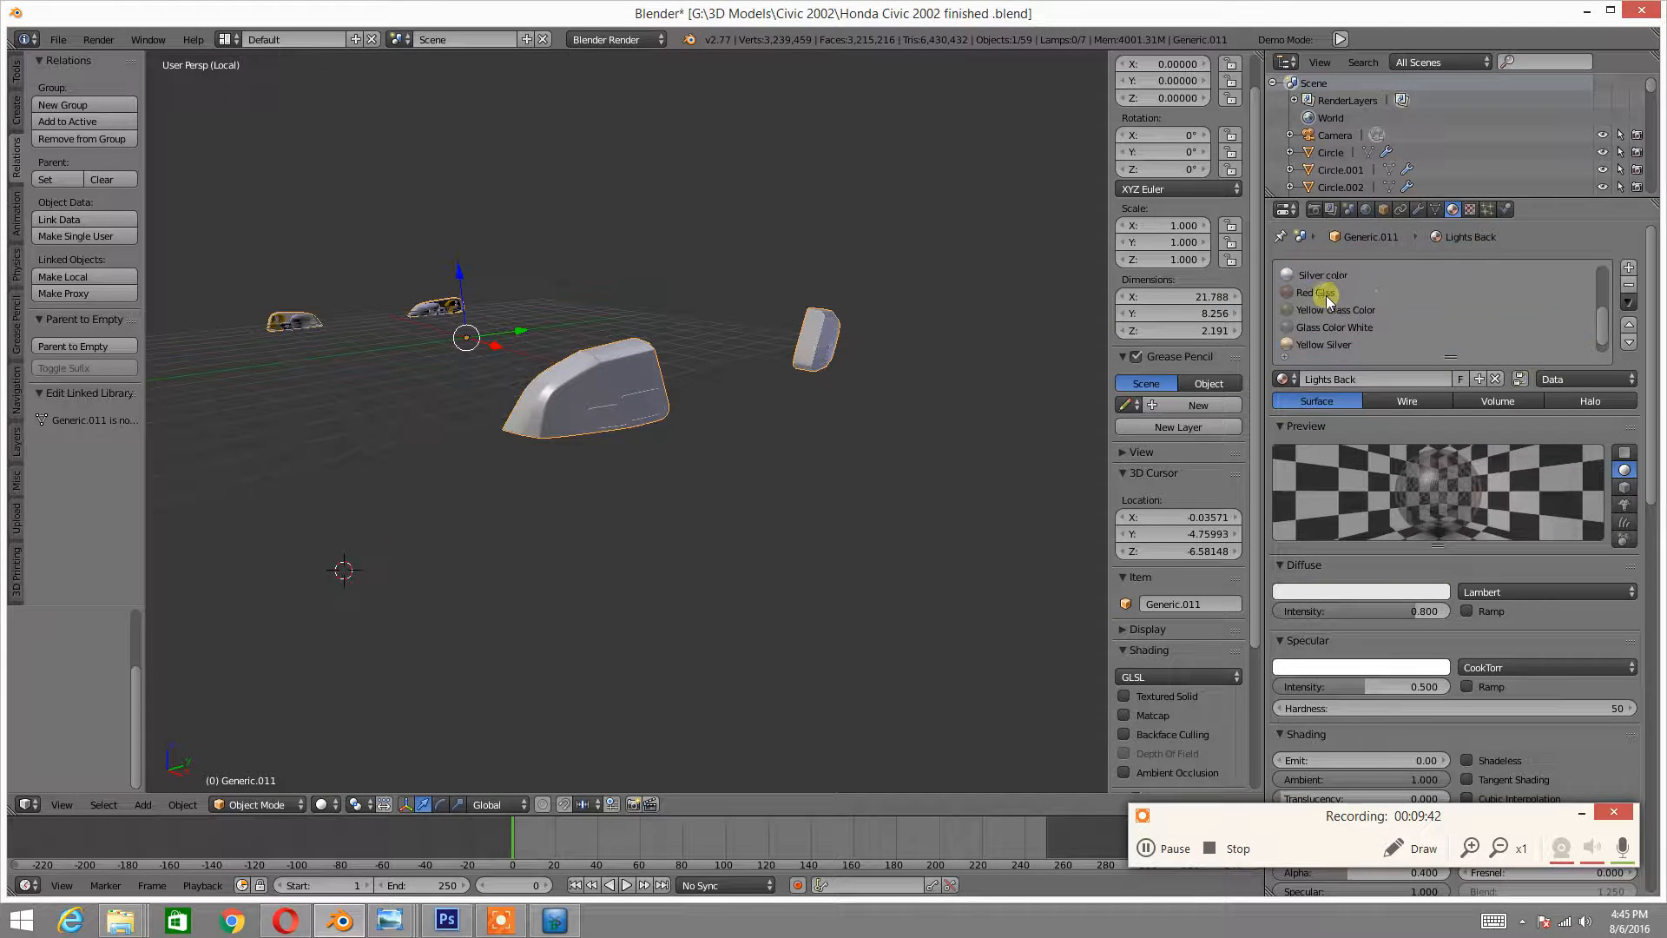
left_click(1325, 295)
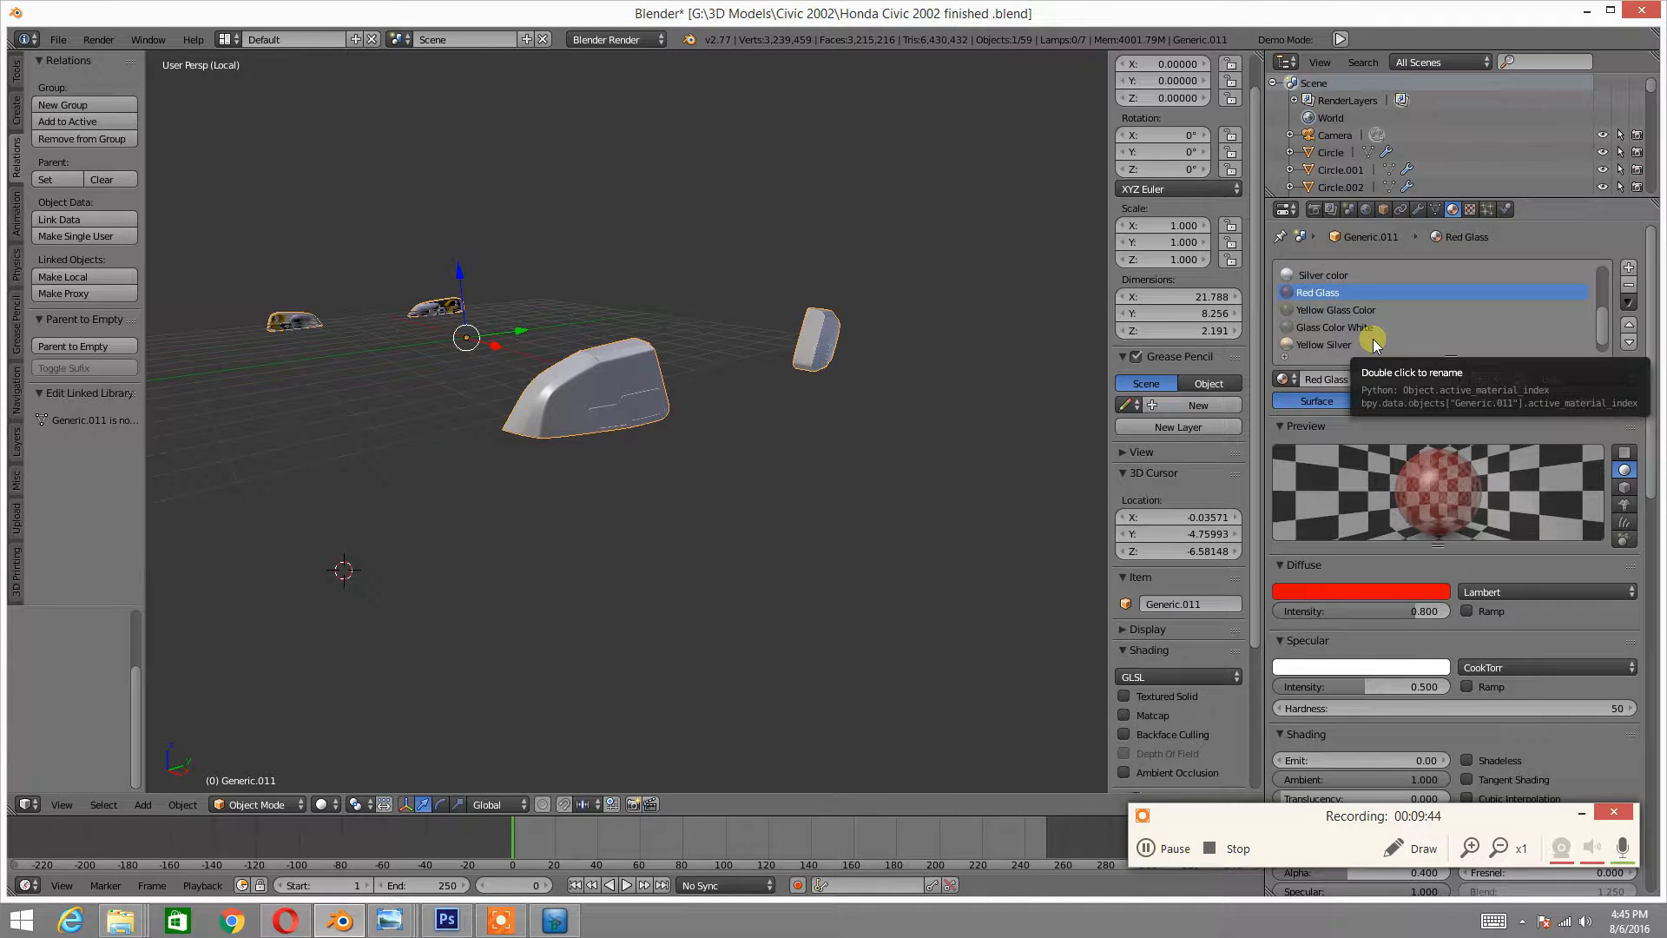
scroll(1367, 338, "down", 1)
left_click(1318, 345)
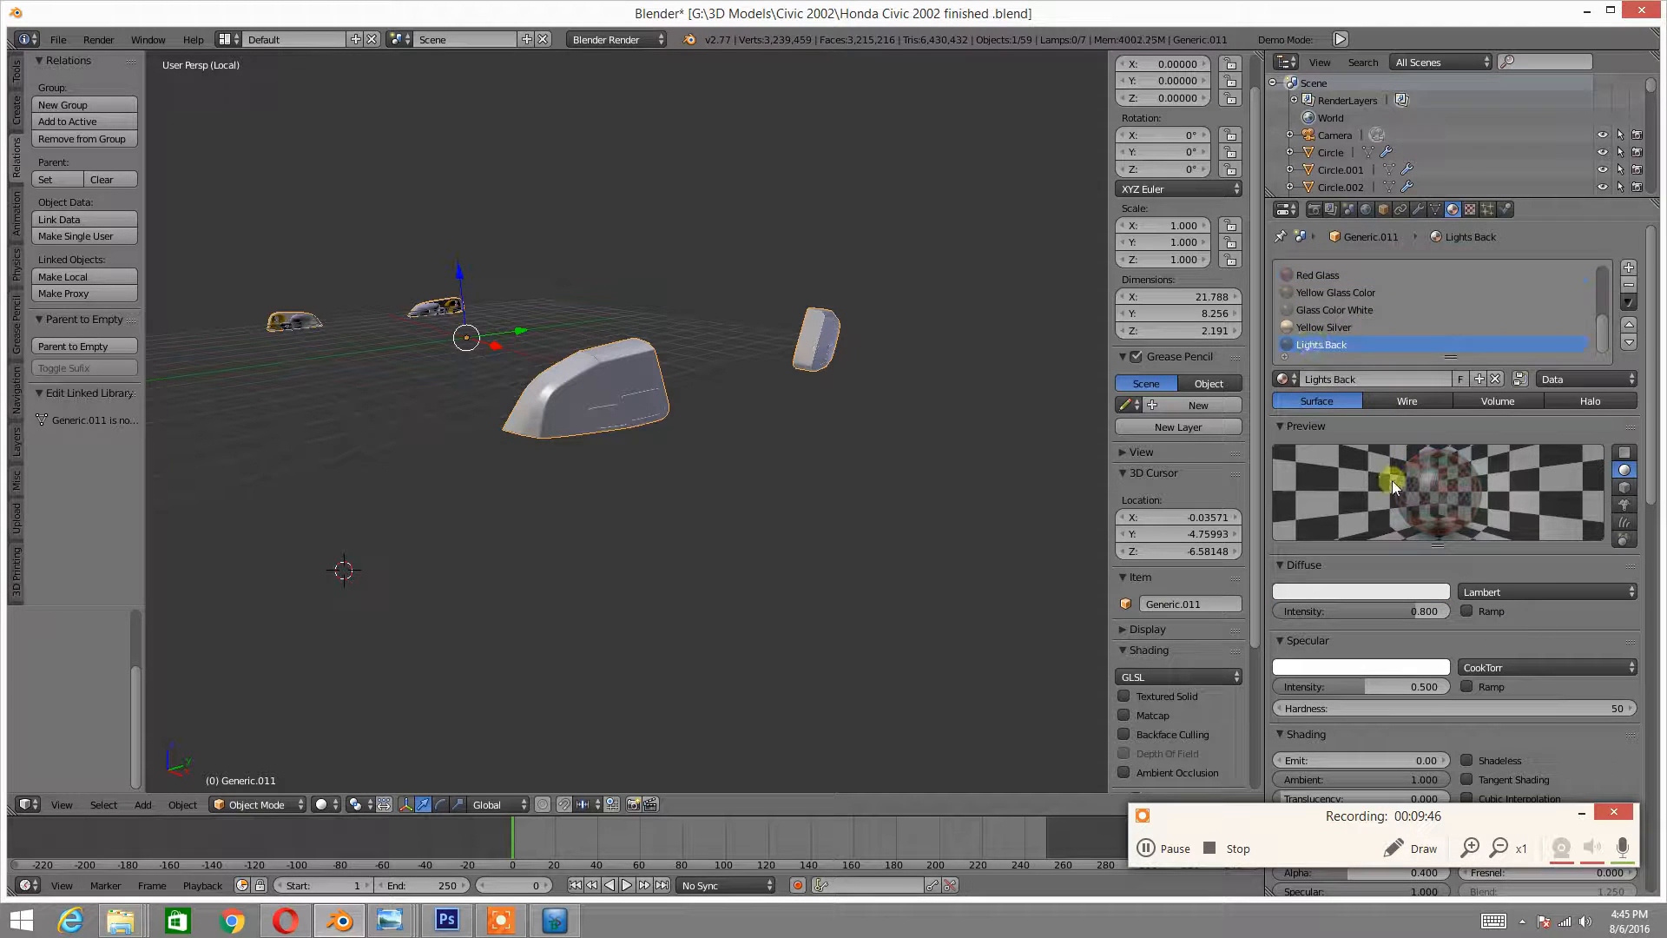
middle_click_drag(690, 382, 710, 387)
scroll(648, 391, "up", 6)
scroll(608, 380, "down", 3)
mouse_move(577, 373)
middle_mouse_down()
mouse_move(579, 358)
mouse_move(602, 371)
middle_mouse_up()
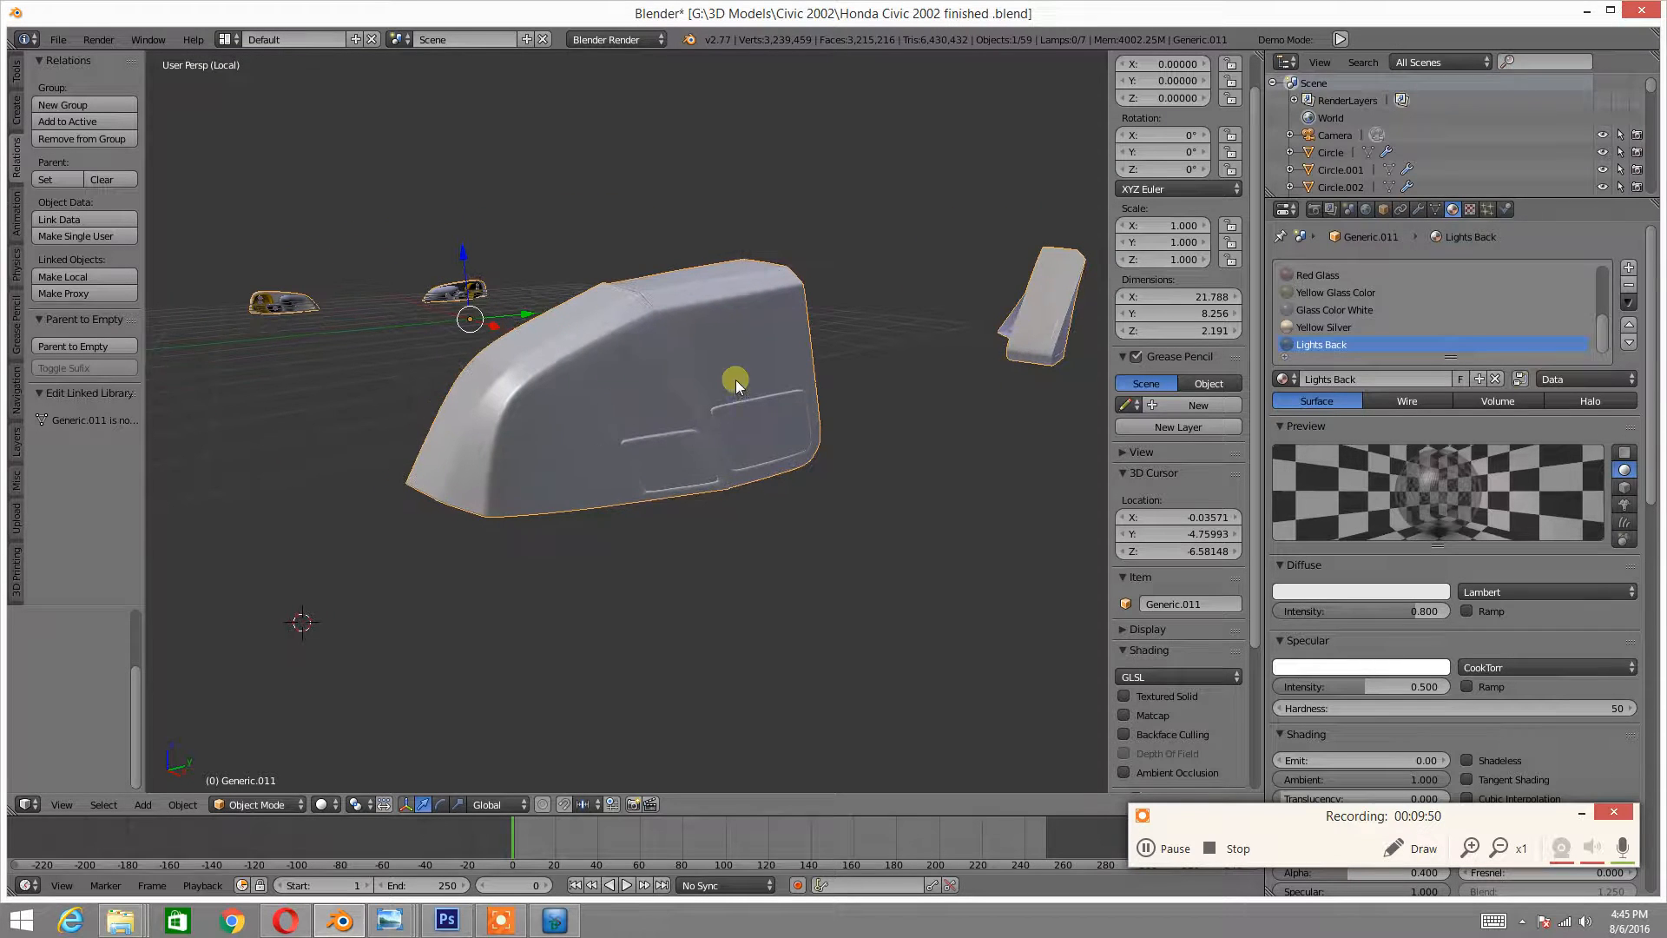
left_click(1410, 592)
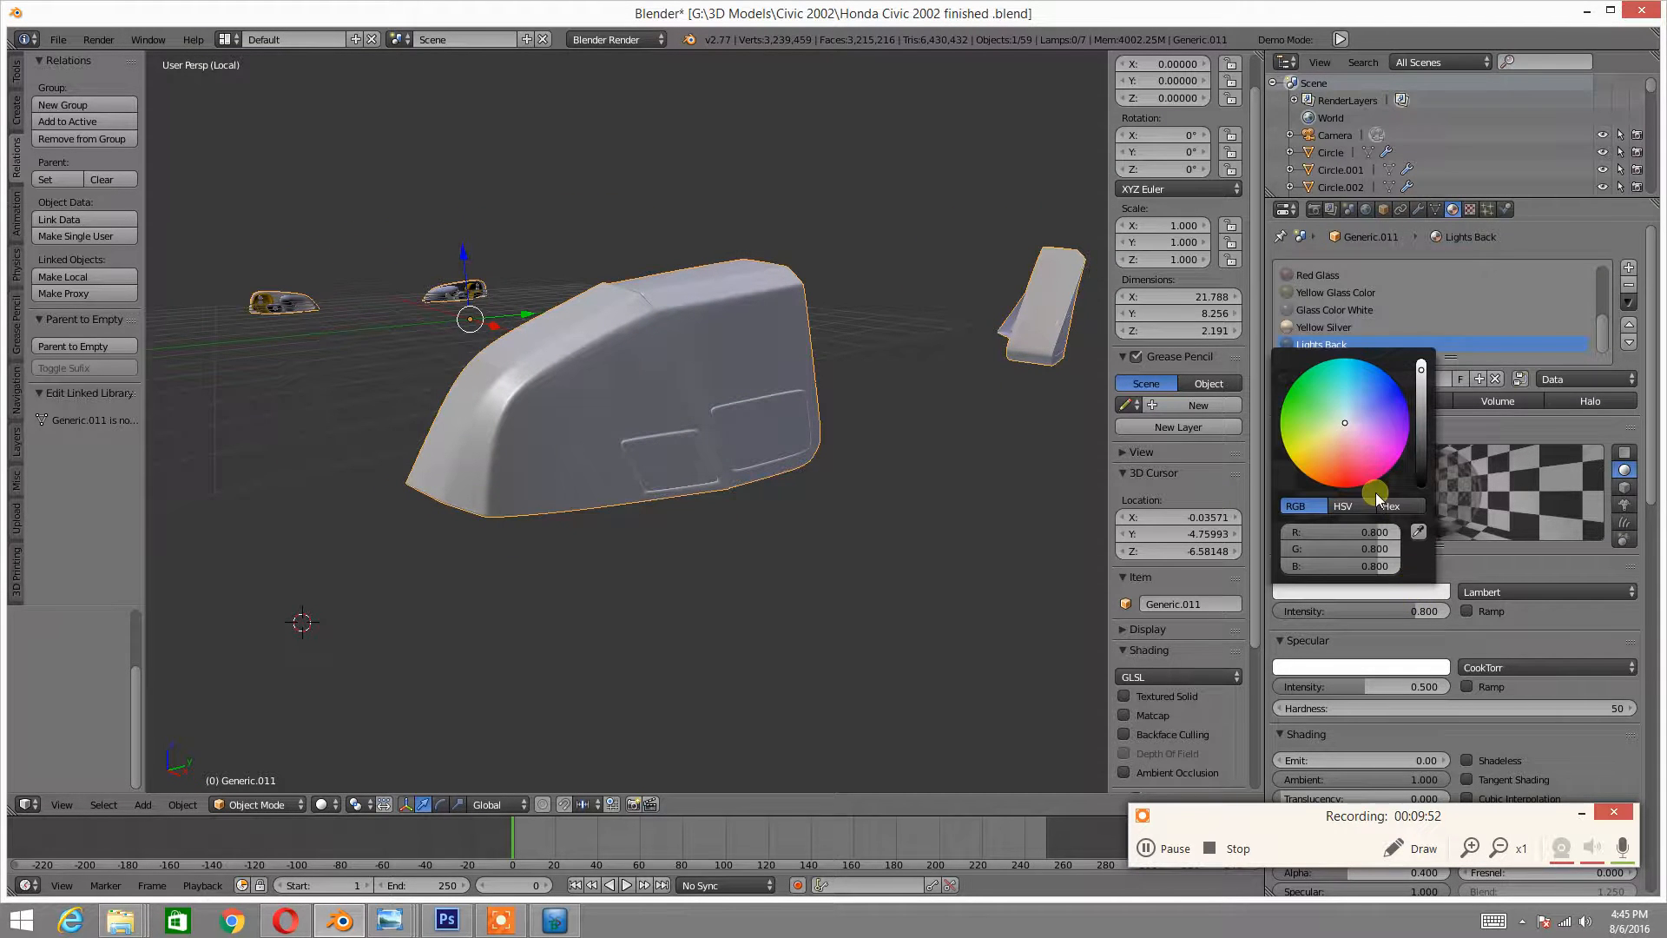
left_click(1491, 564)
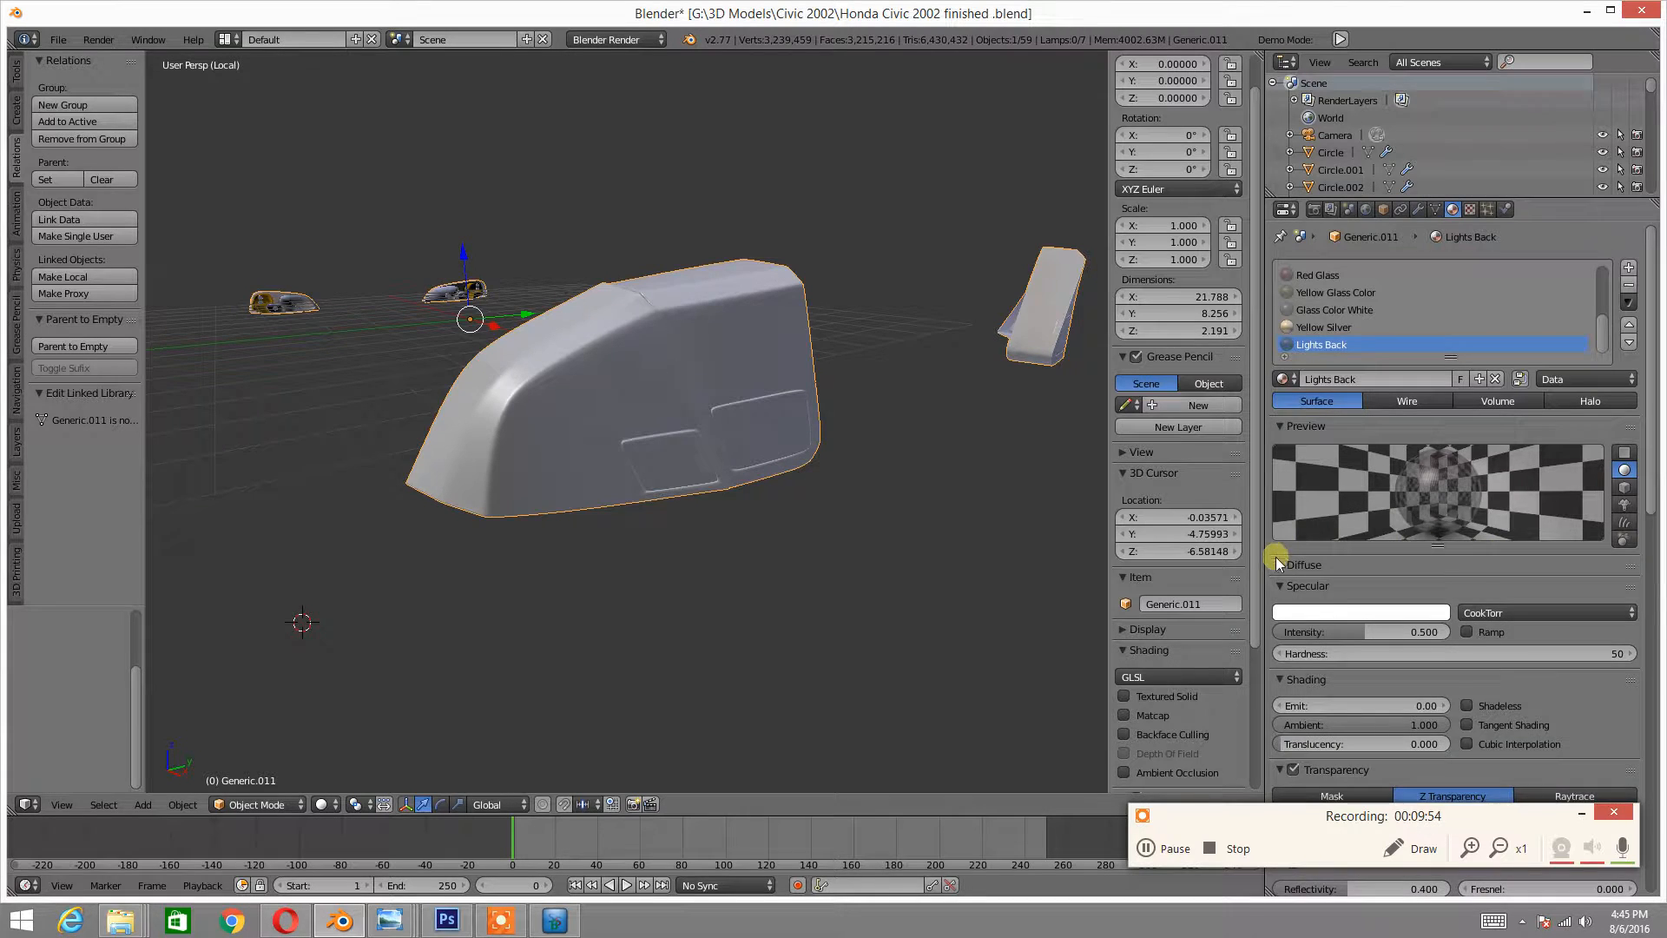
left_click(1276, 564)
- Set the Lights Back material's Z Transparency alpha to 0.6
scroll(1413, 539, "down", 8)
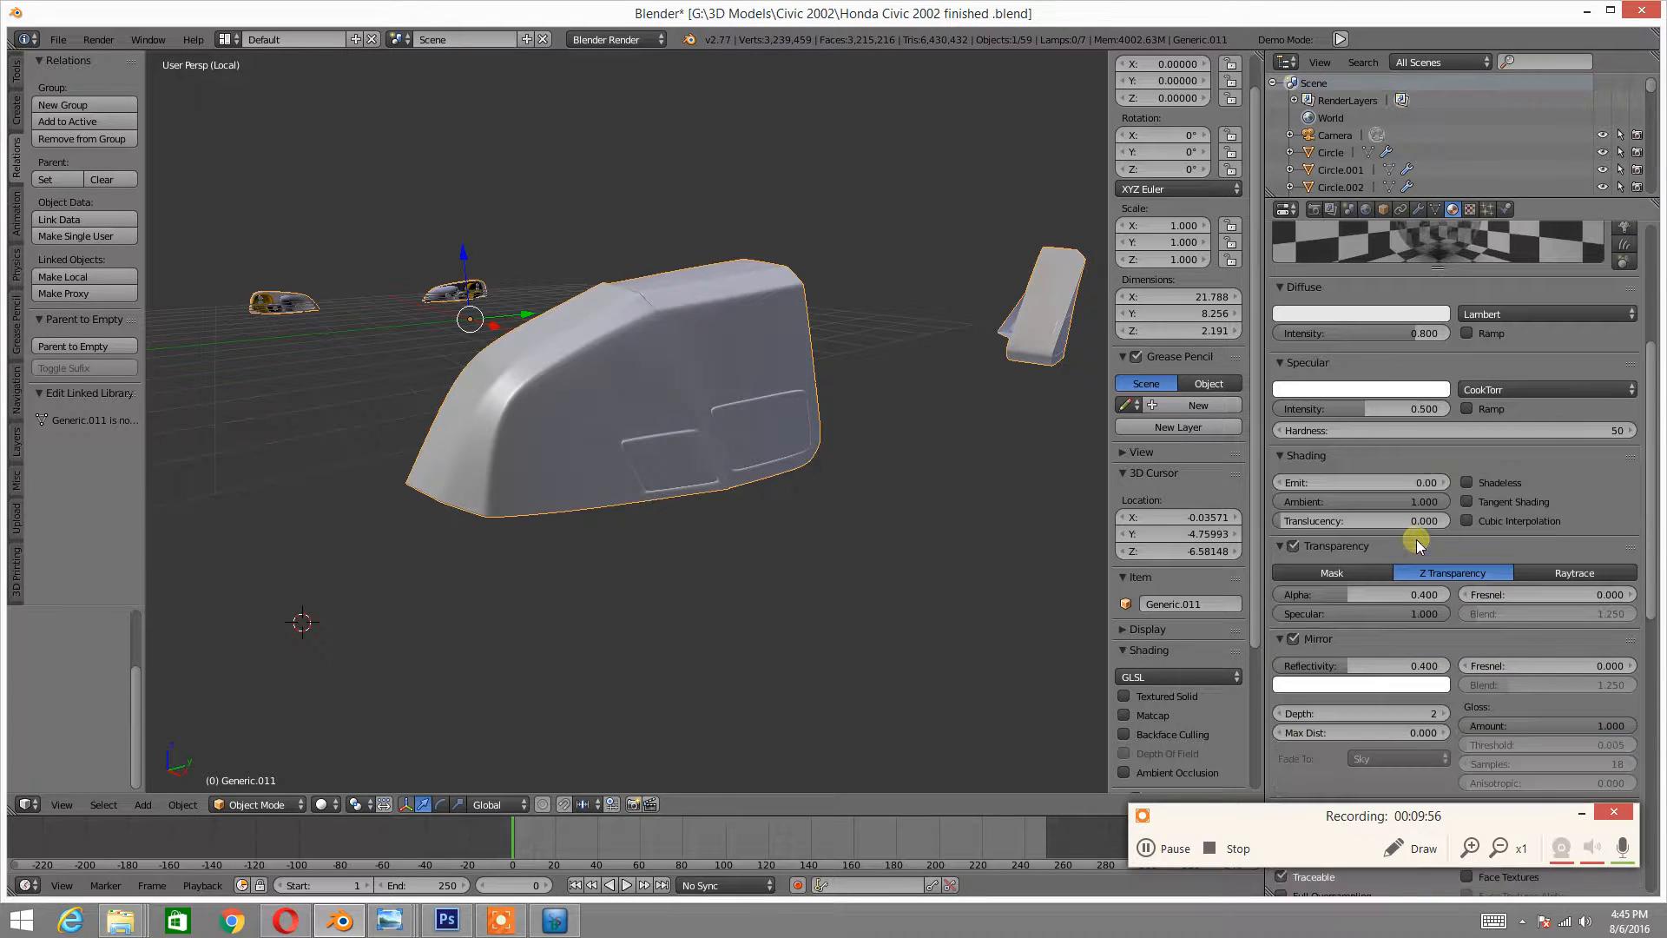
left_click(1426, 594)
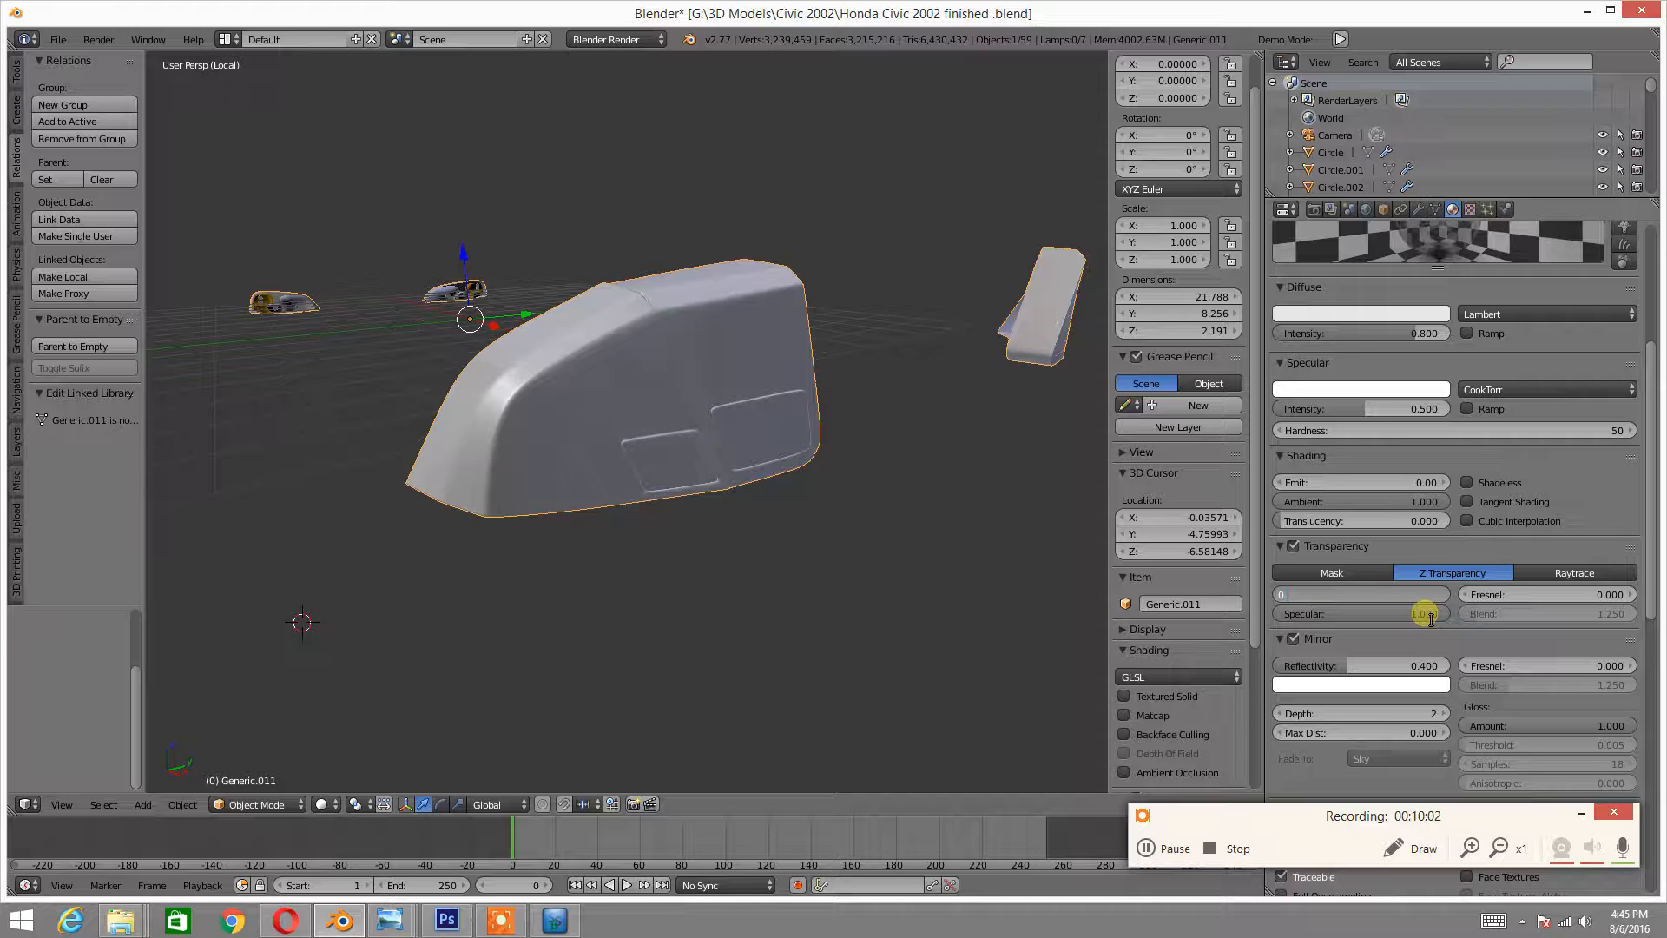
key("Return")
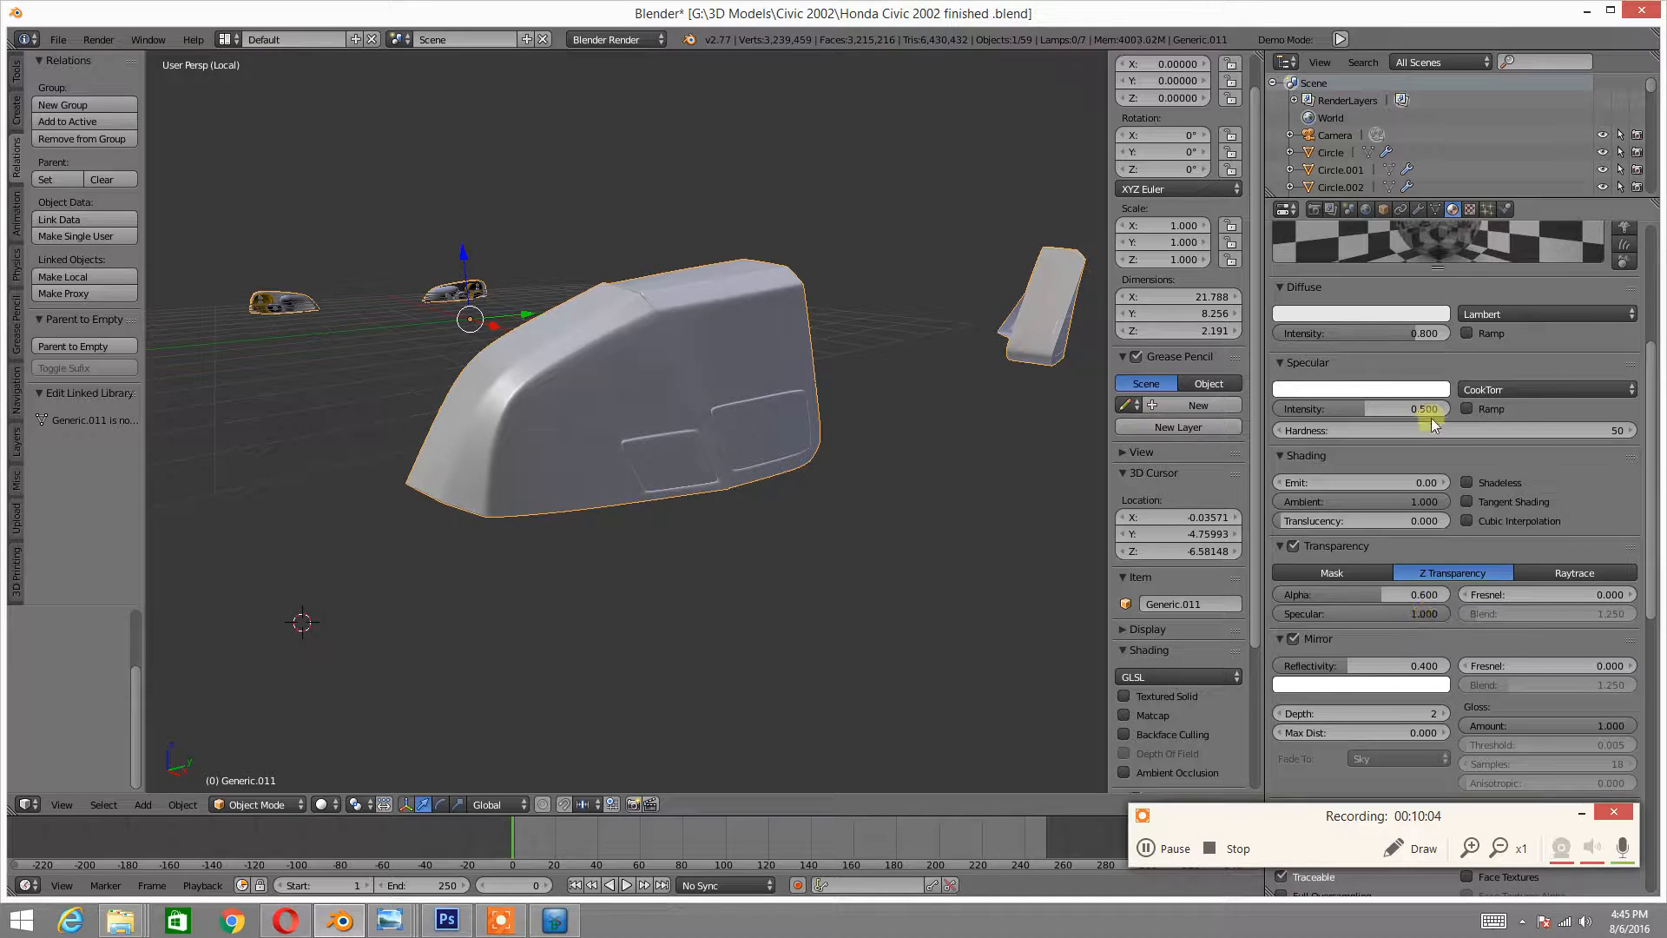
scroll(1433, 424, "up", 4)
scroll(1437, 417, "down", 6)
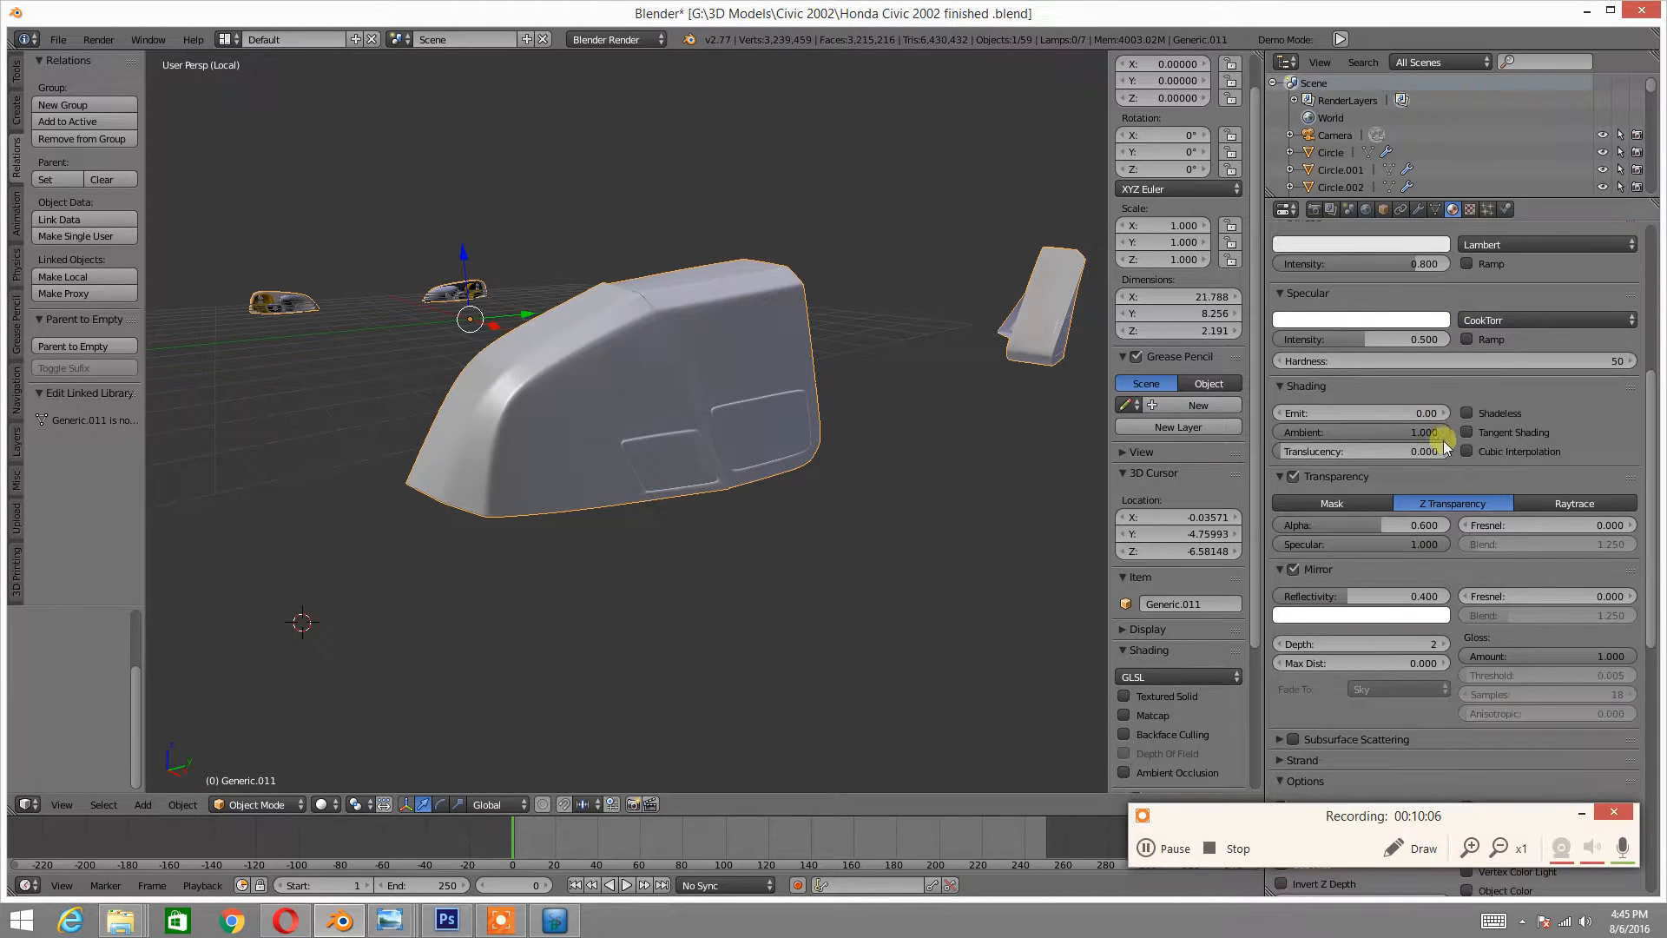
left_click(1434, 525)
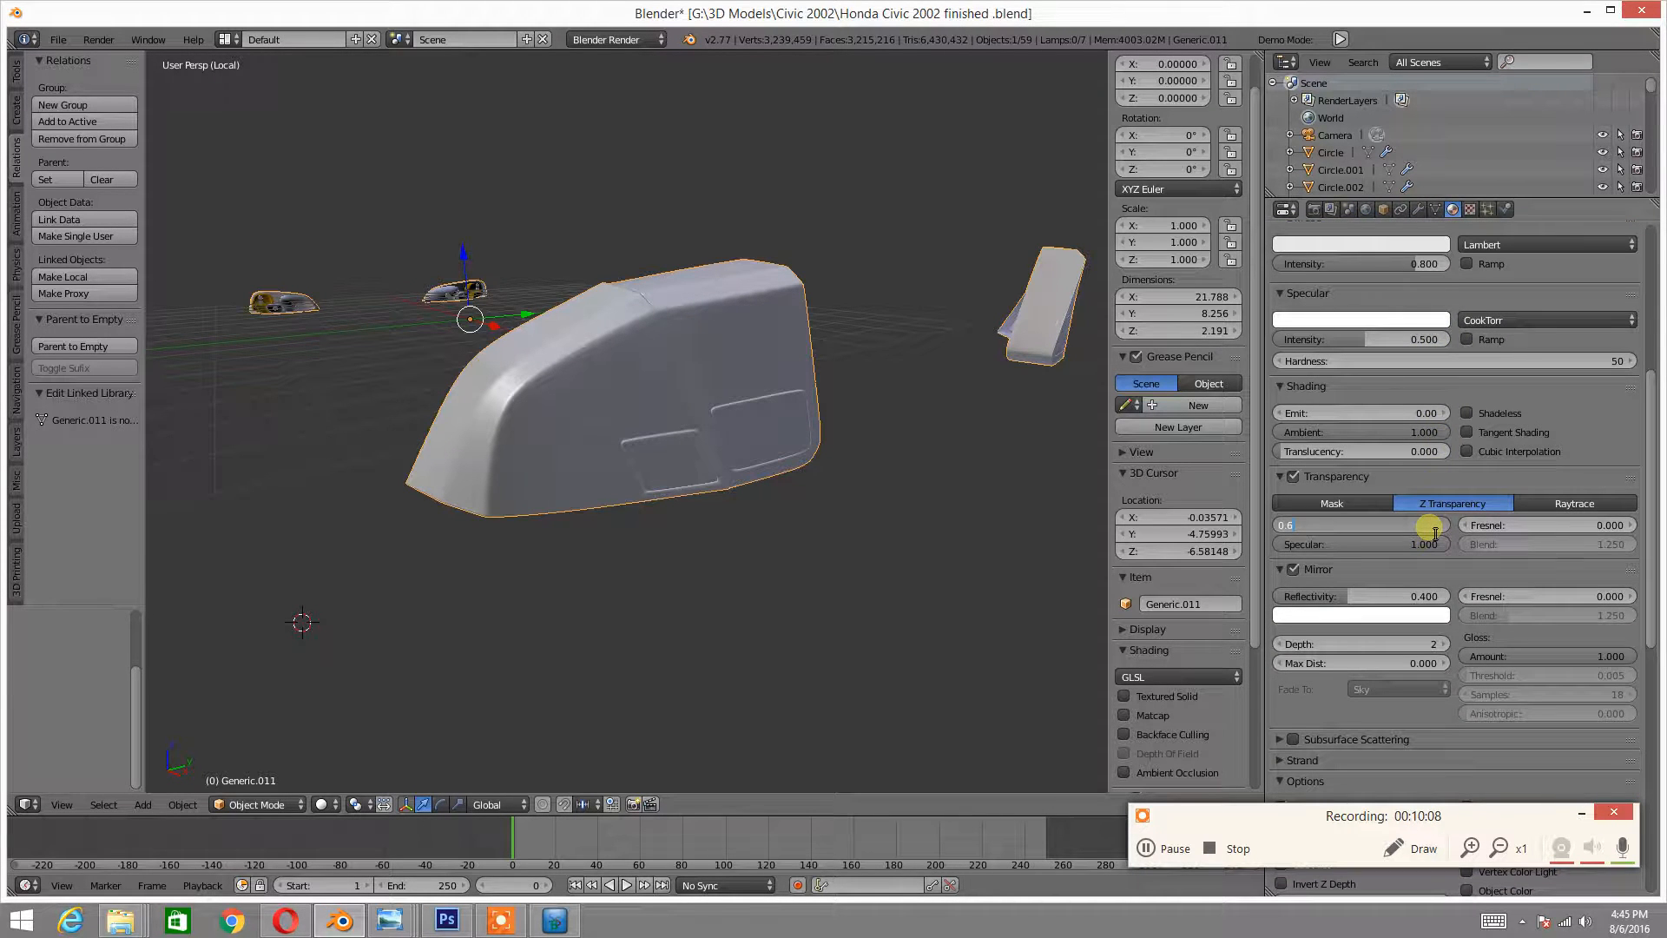
left_click(1445, 600)
- Set the Lights Back material's mirror reflectivity to 0.2 and check the material preview
left_click(1443, 604)
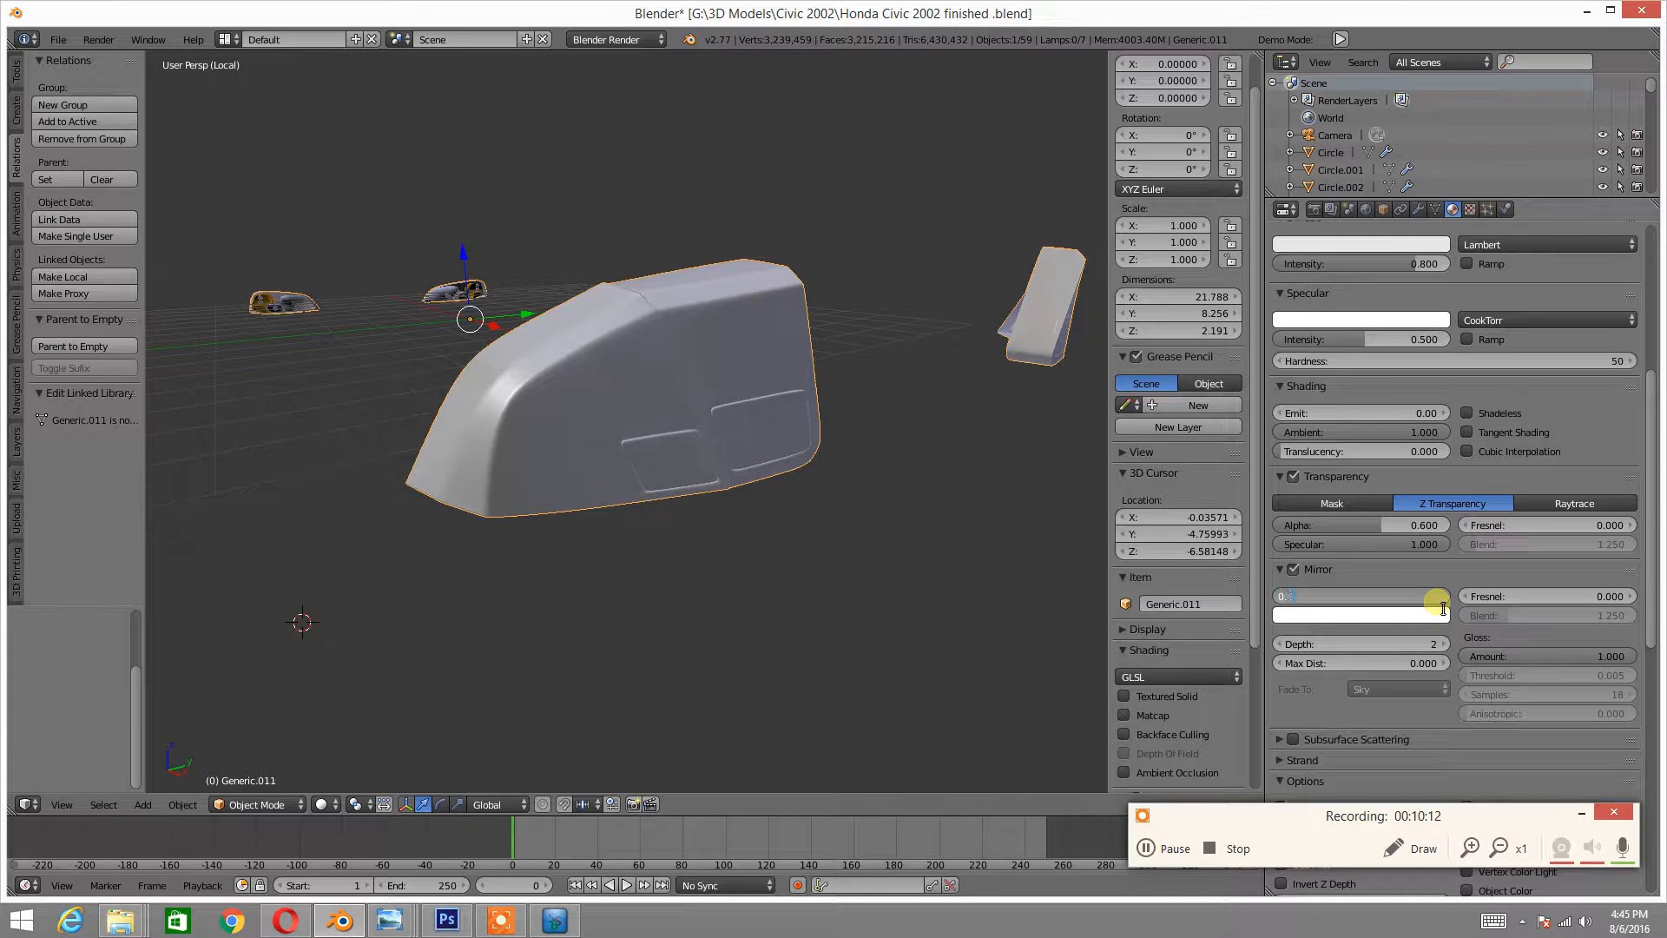
type("0.")
key("Return")
scroll(1435, 602, "up", 8)
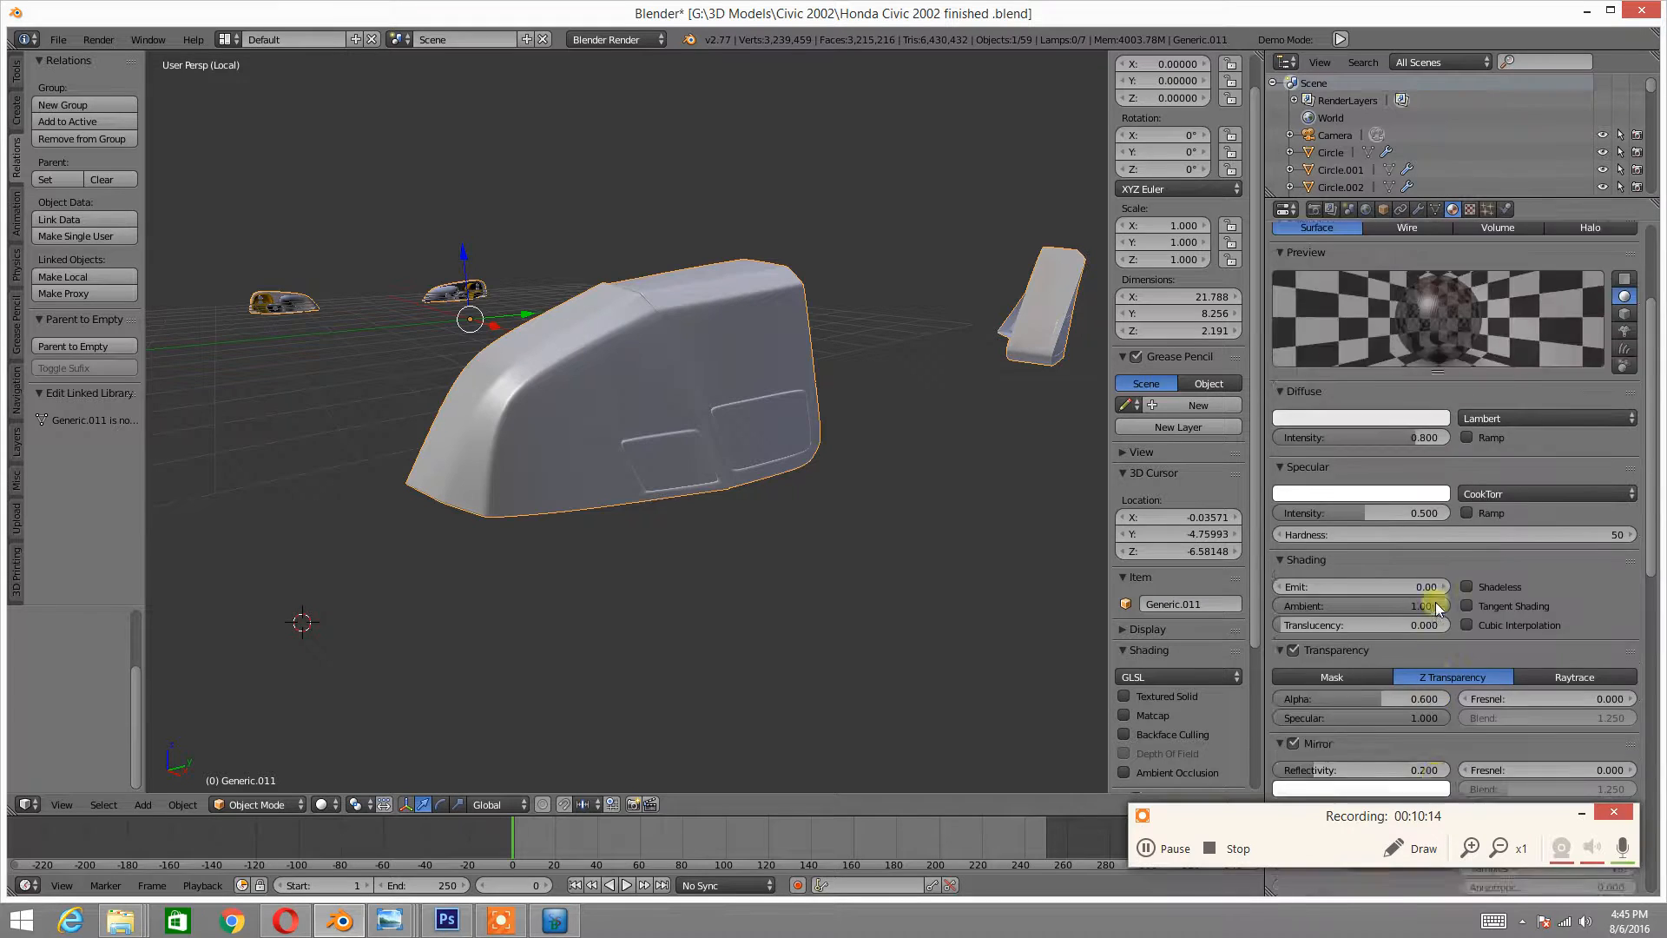
scroll(1435, 601, "down", 8)
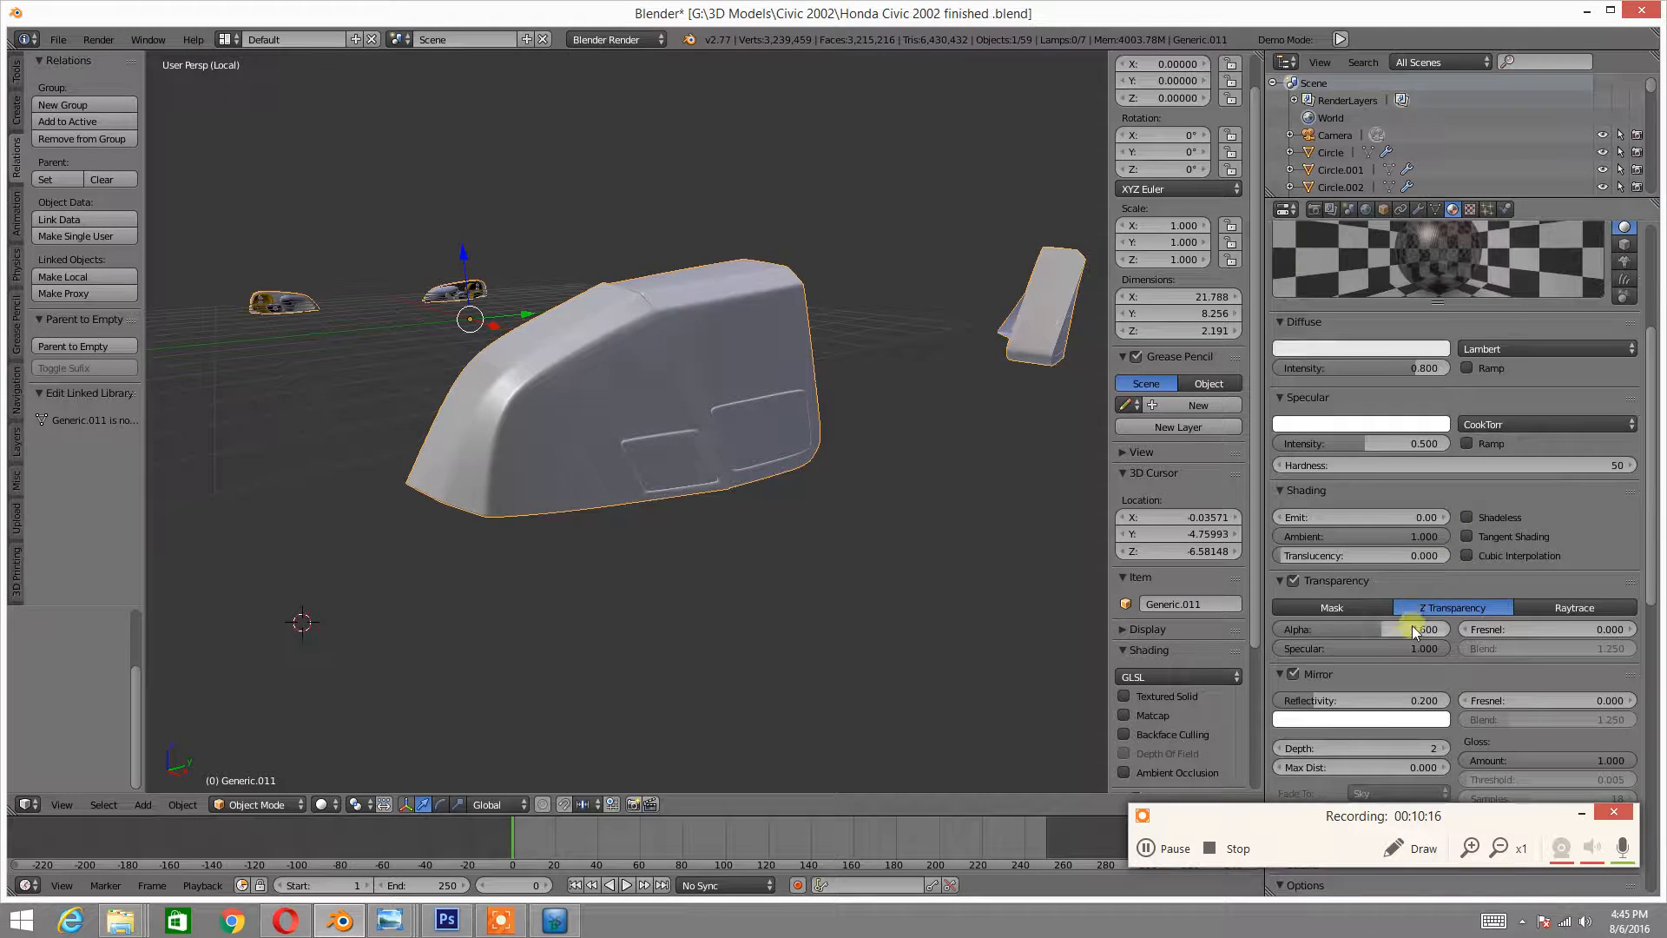
- Raise the Lights Back mirror reflectivity to 0.6 and compare the material preview
left_click(1428, 564)
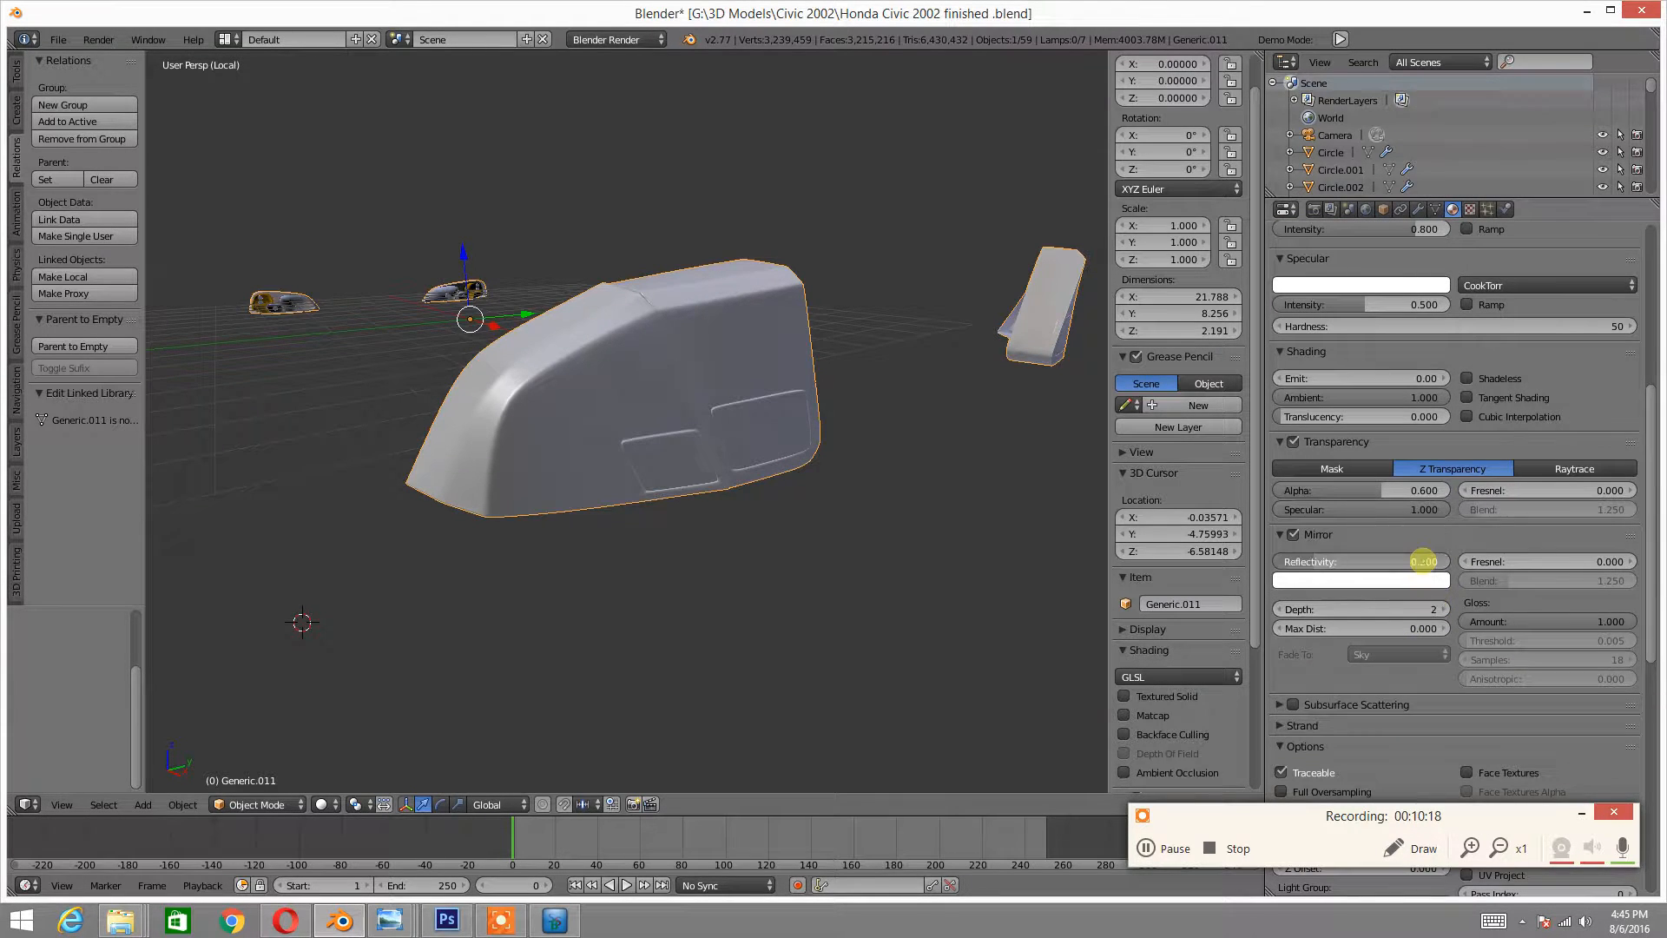
key("Return")
scroll(1445, 538, "up", 6)
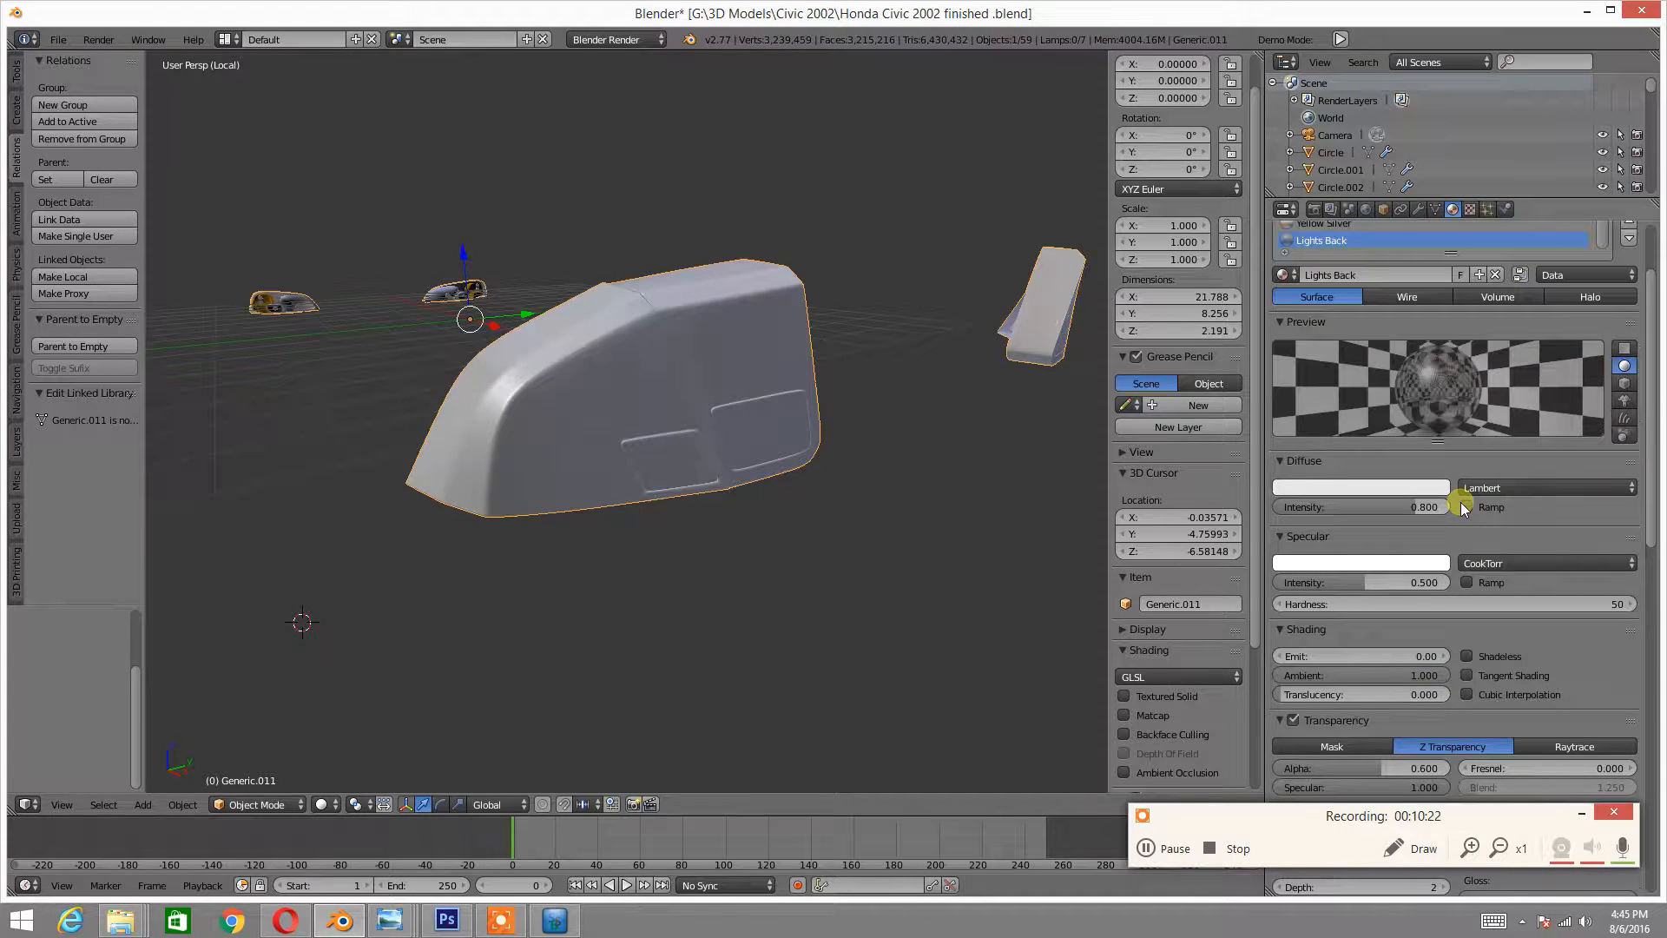
scroll(1404, 519, "down", 2)
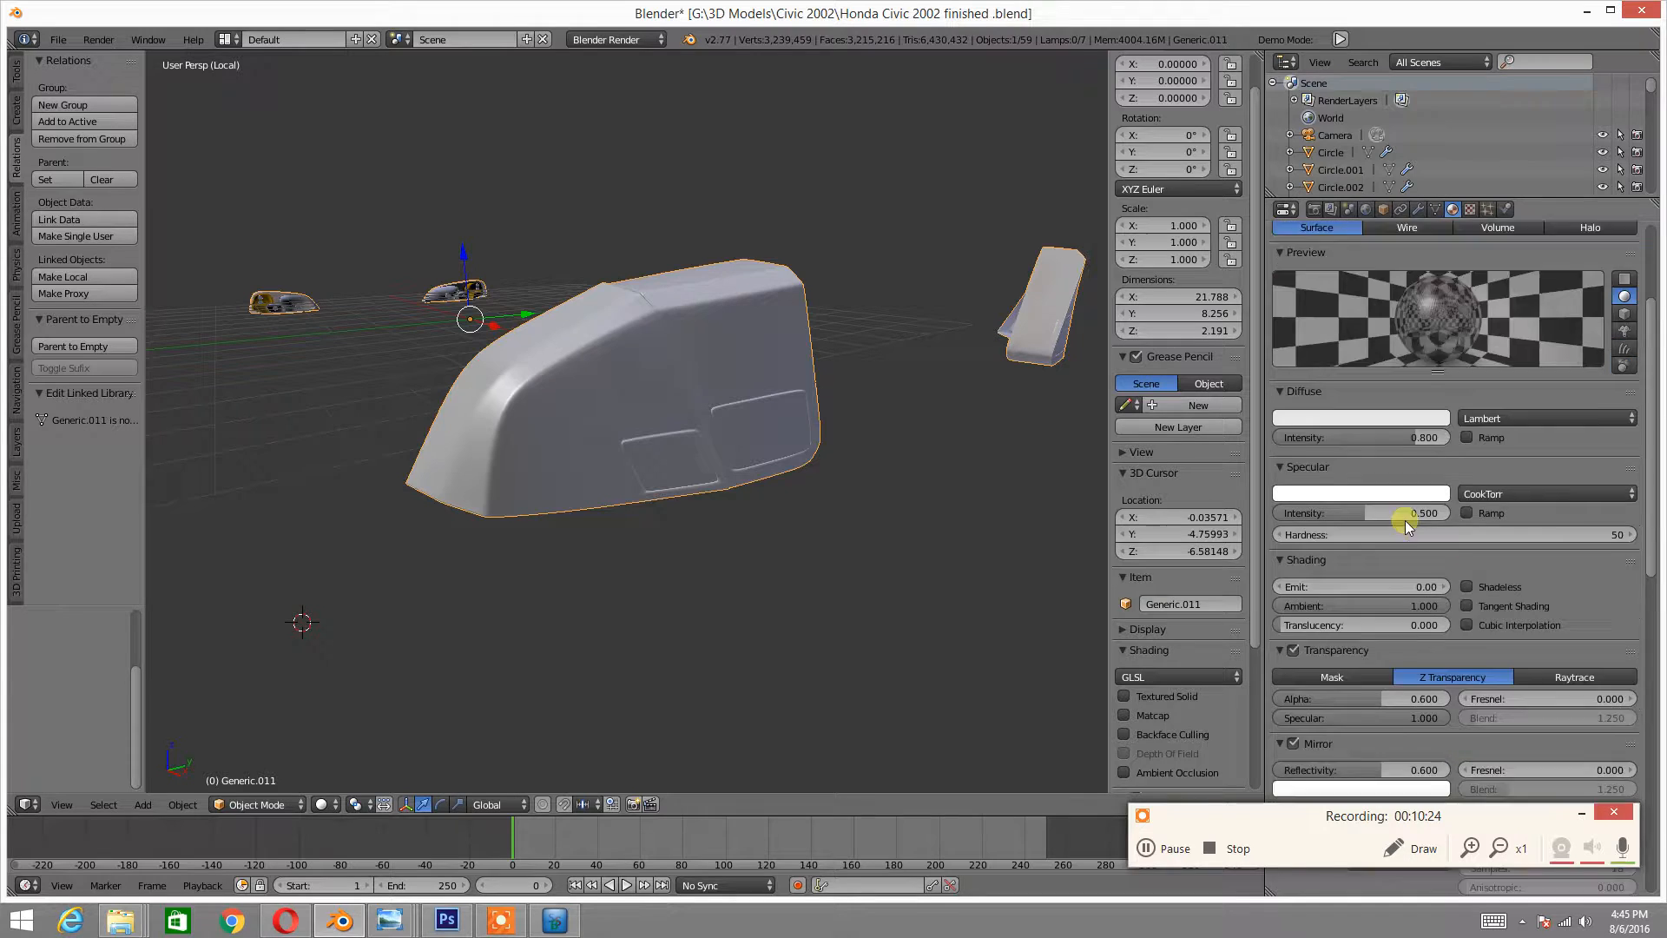
- Return the Lights Back mirror reflectivity to 0.4 and review the material settings
scroll(1405, 519, "down", 5)
left_click(1428, 595)
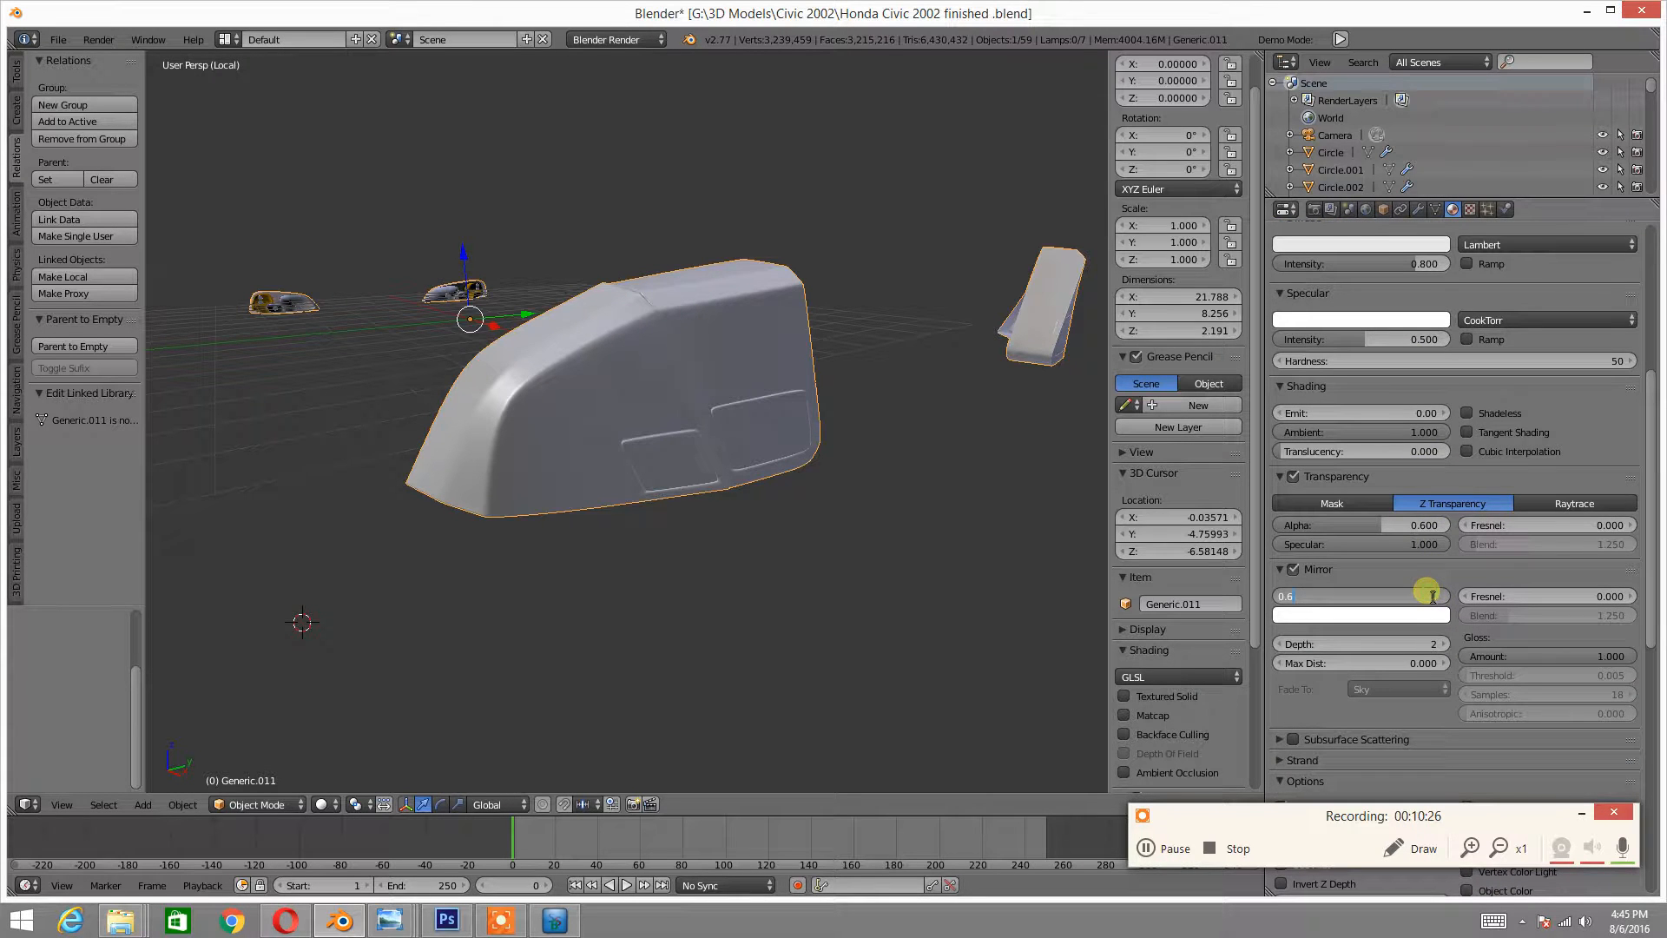
key("Return")
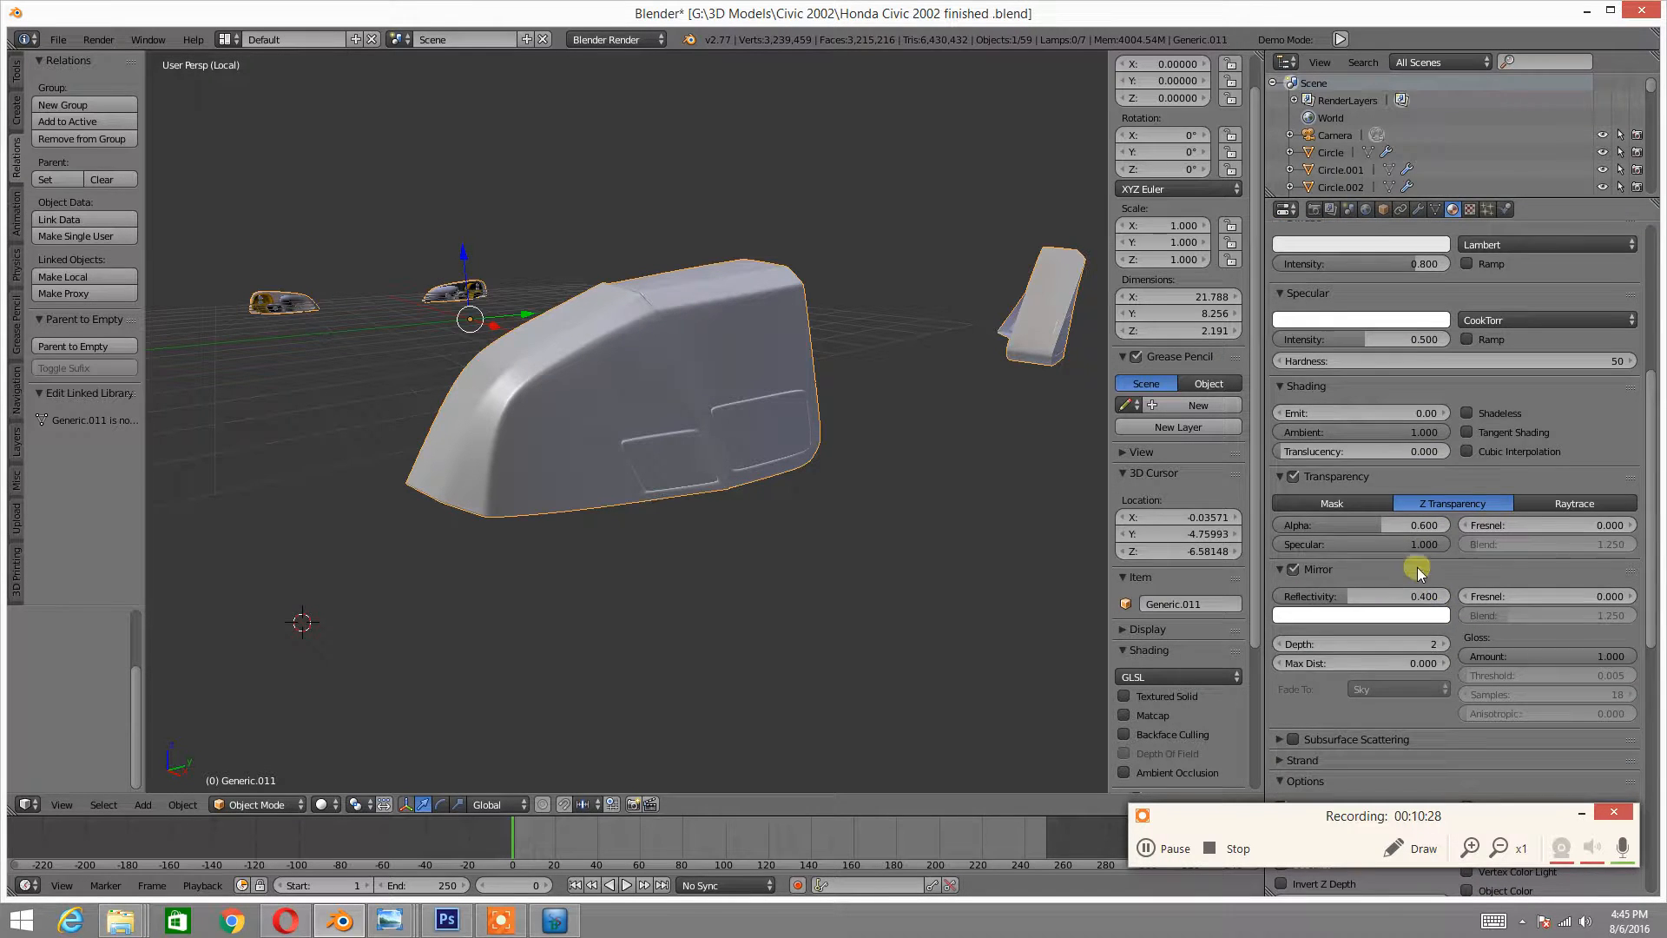
scroll(1417, 566, "up", 3)
scroll(1399, 519, "up", 3)
scroll(1394, 519, "down", 4)
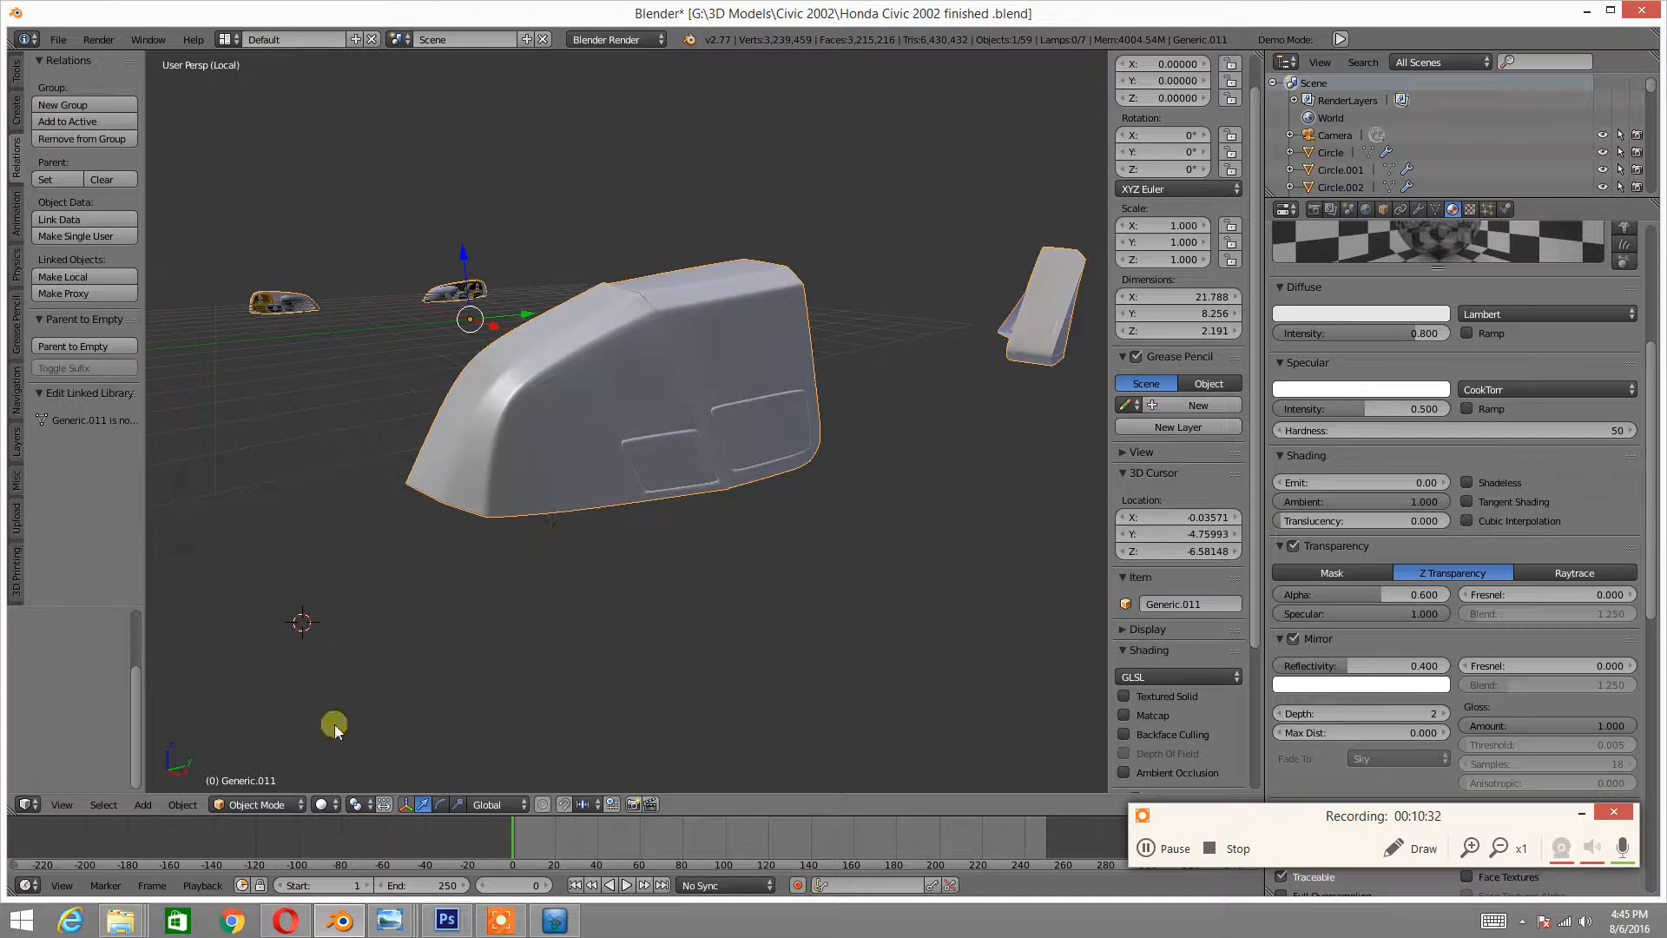
- Preview the back light in Rendered viewport shading and inspect its glass and lower sections up close
left_click(327, 803)
left_click(335, 686)
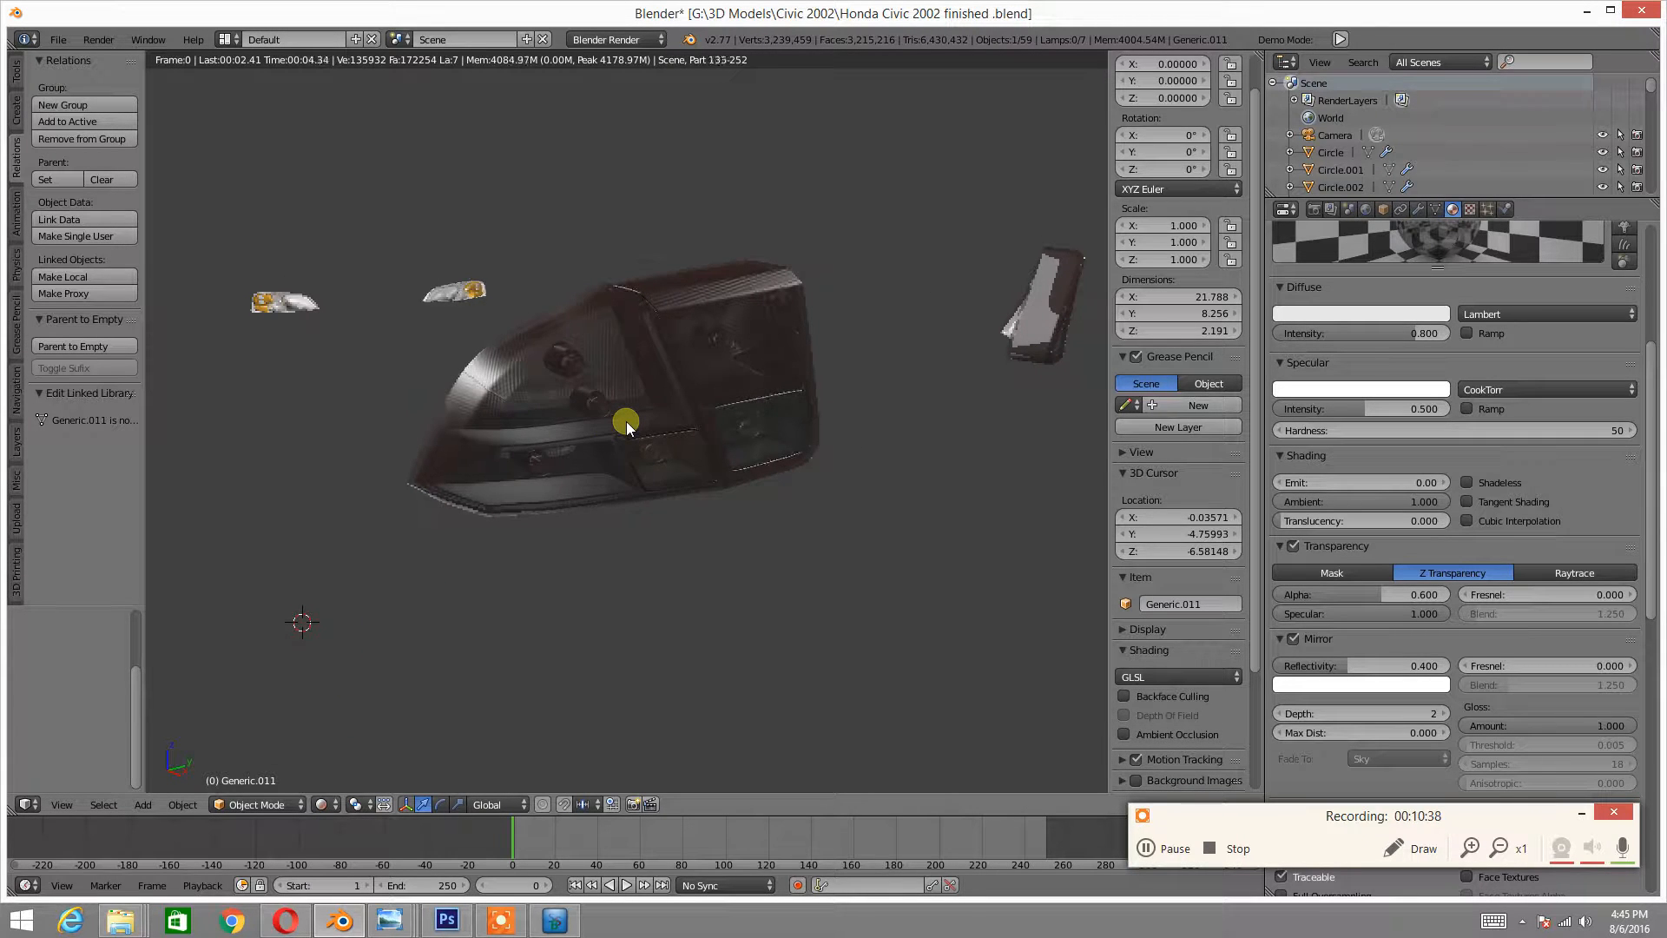
scroll(627, 421, "up", 3)
scroll(627, 420, "down", 3)
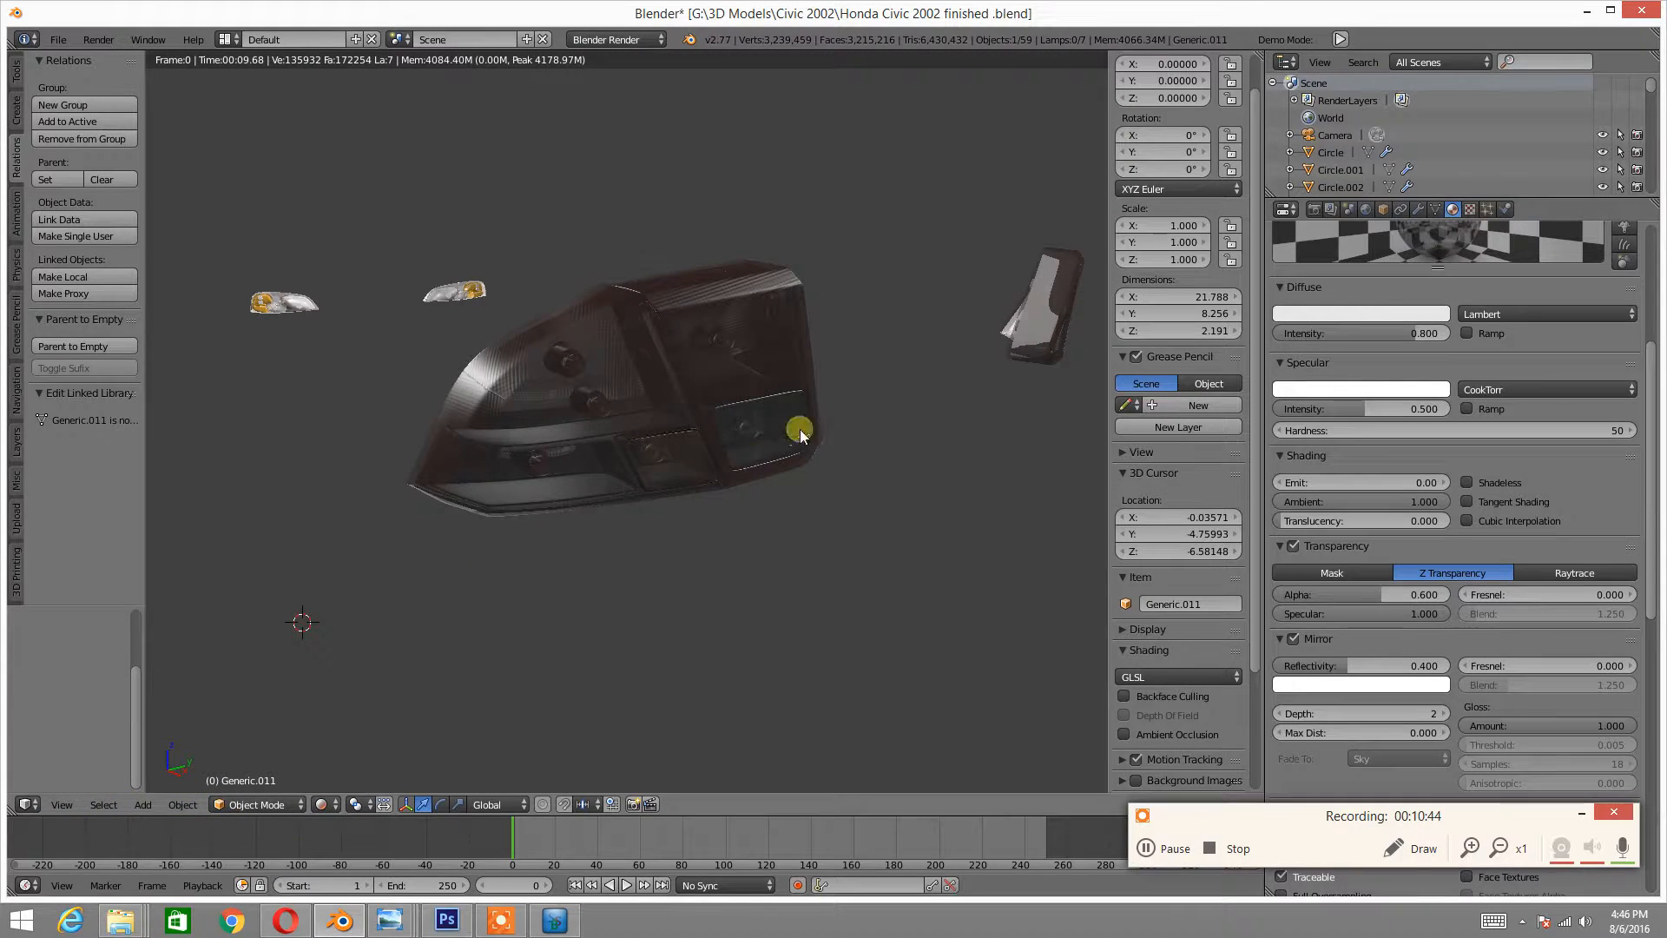
scroll(812, 426, "up", 1)
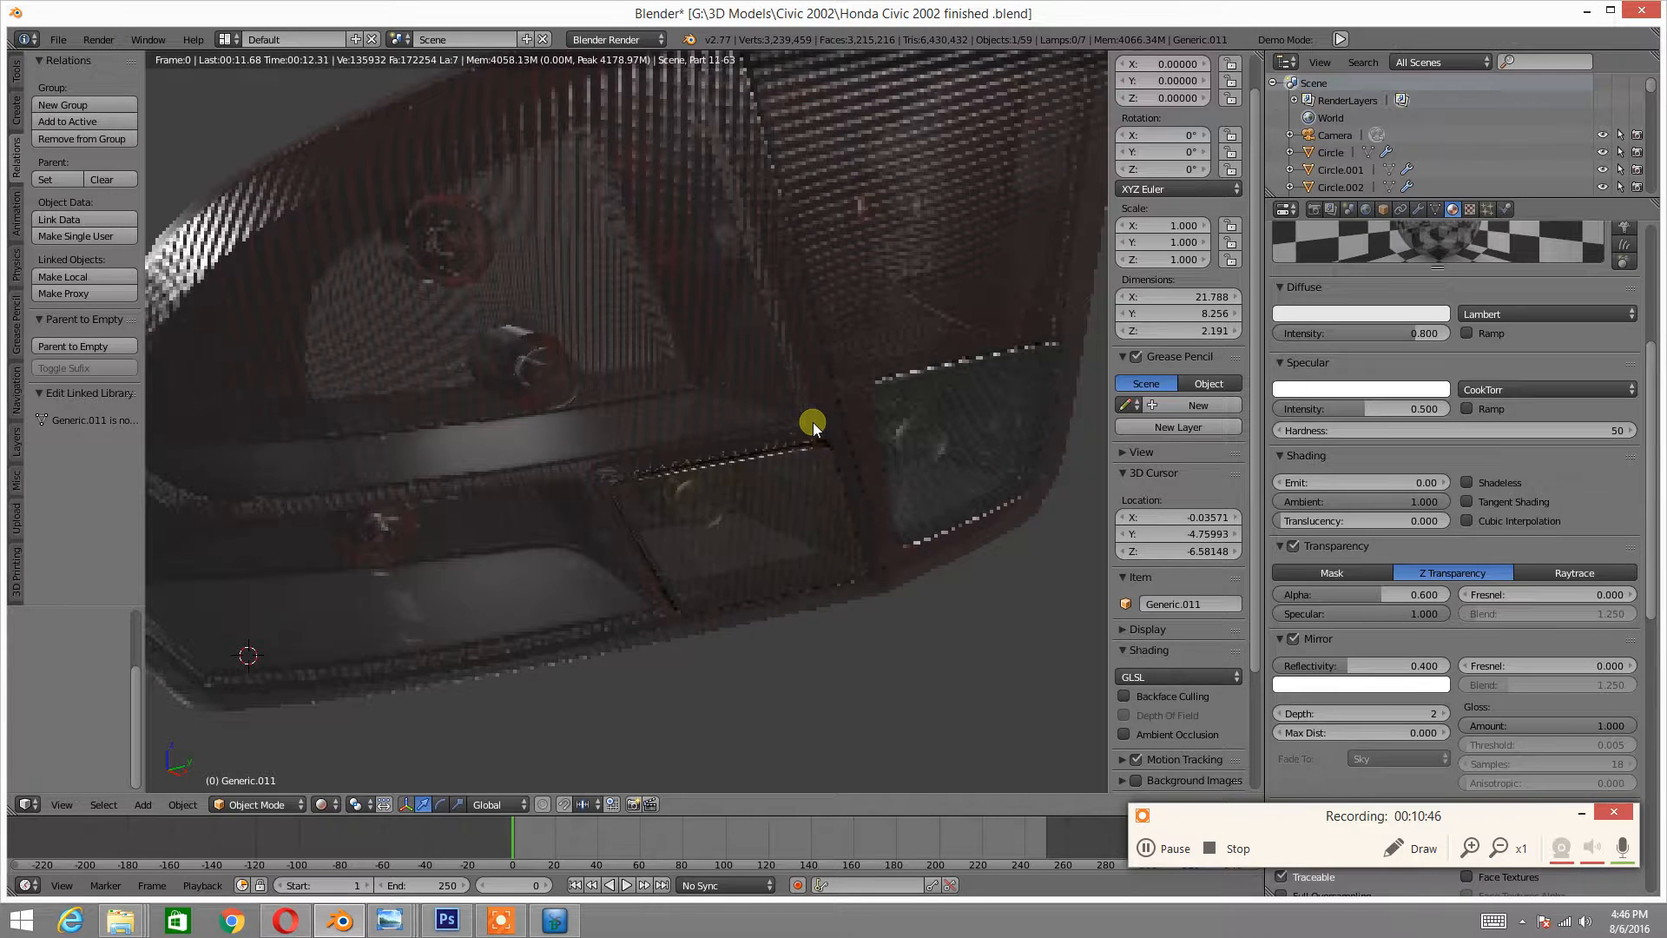
scroll(812, 422, "down", 3)
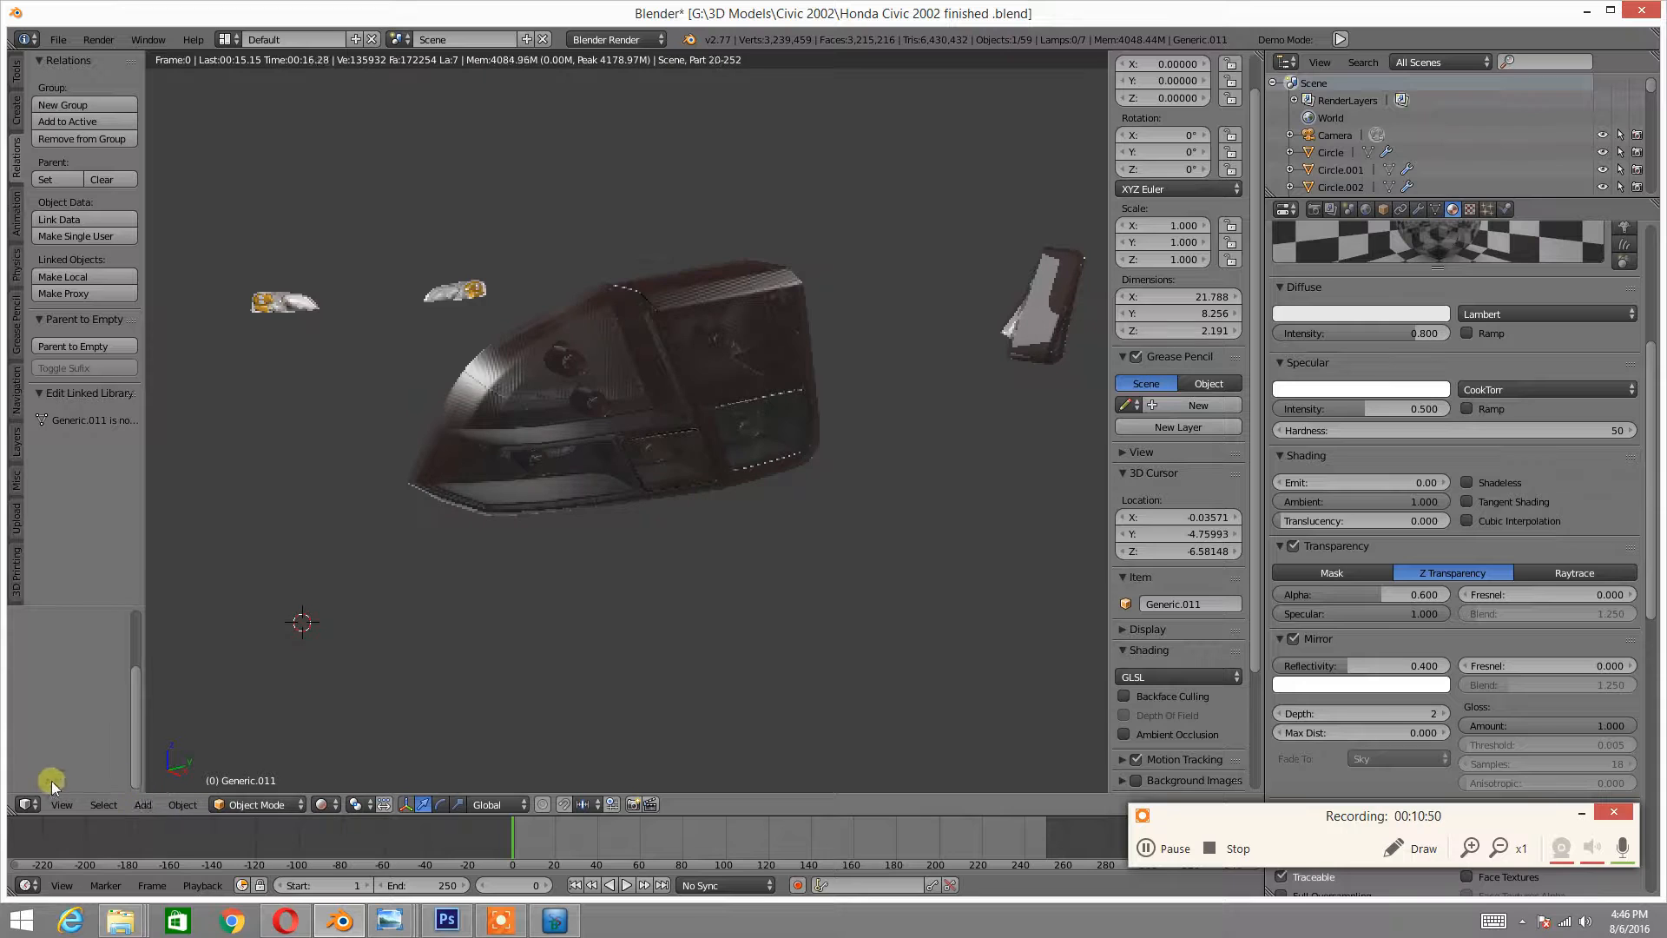
- Set the viewport shading back to Solid and leave local view to show the whole car
left_click(26, 810)
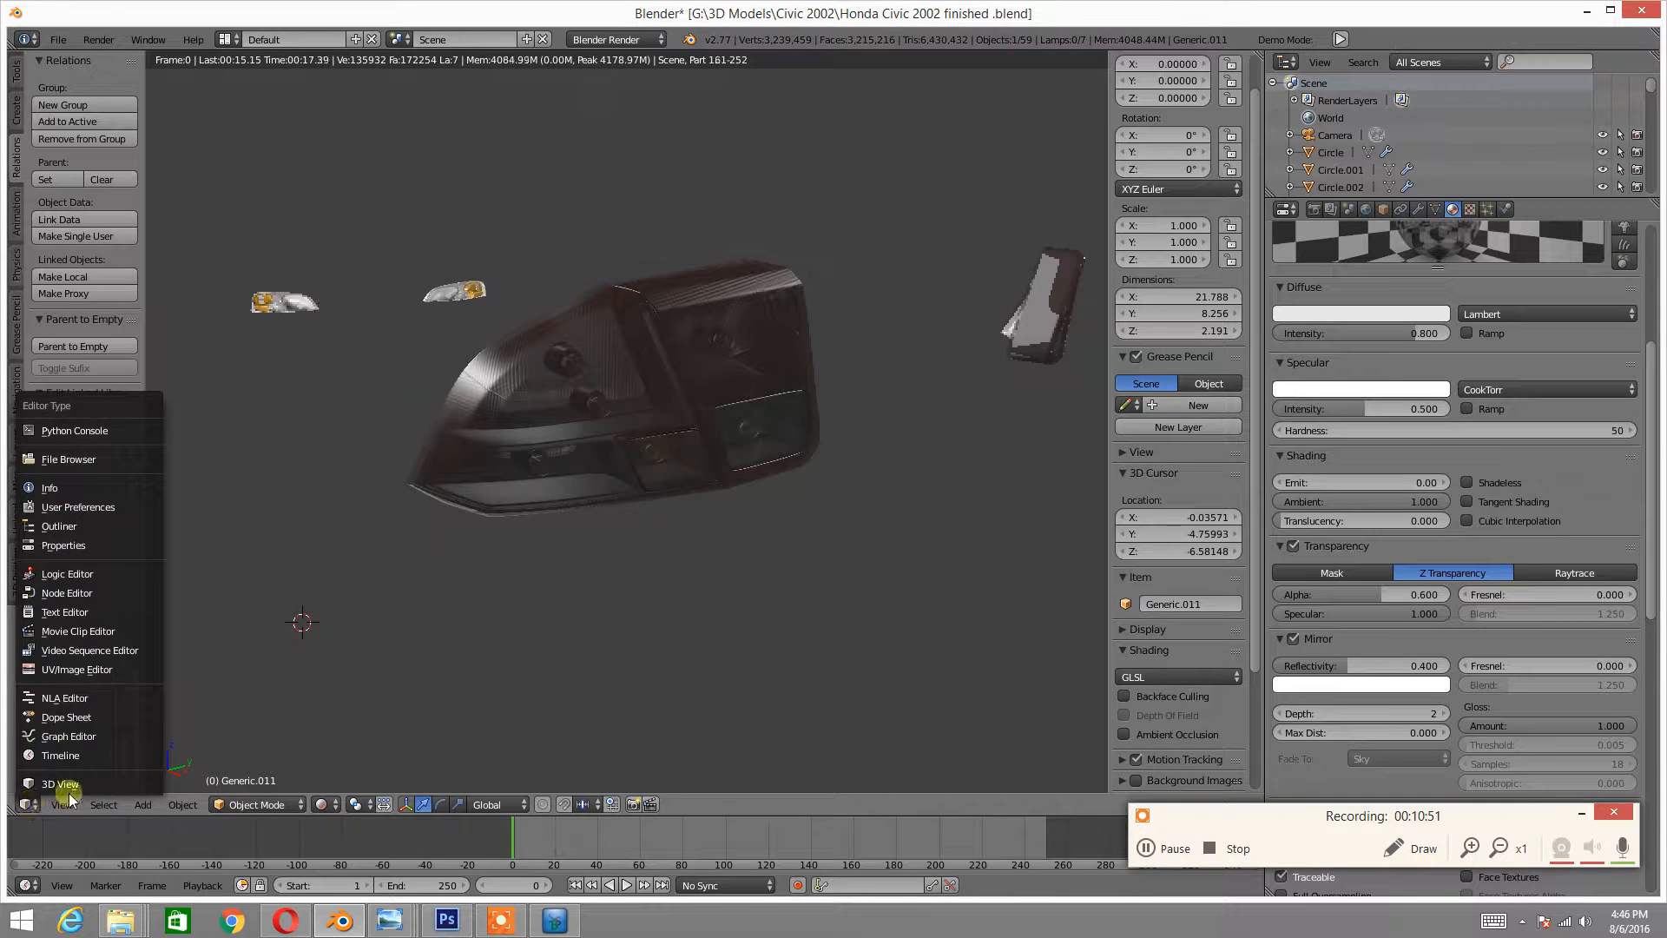
left_click(337, 800)
left_click(344, 746)
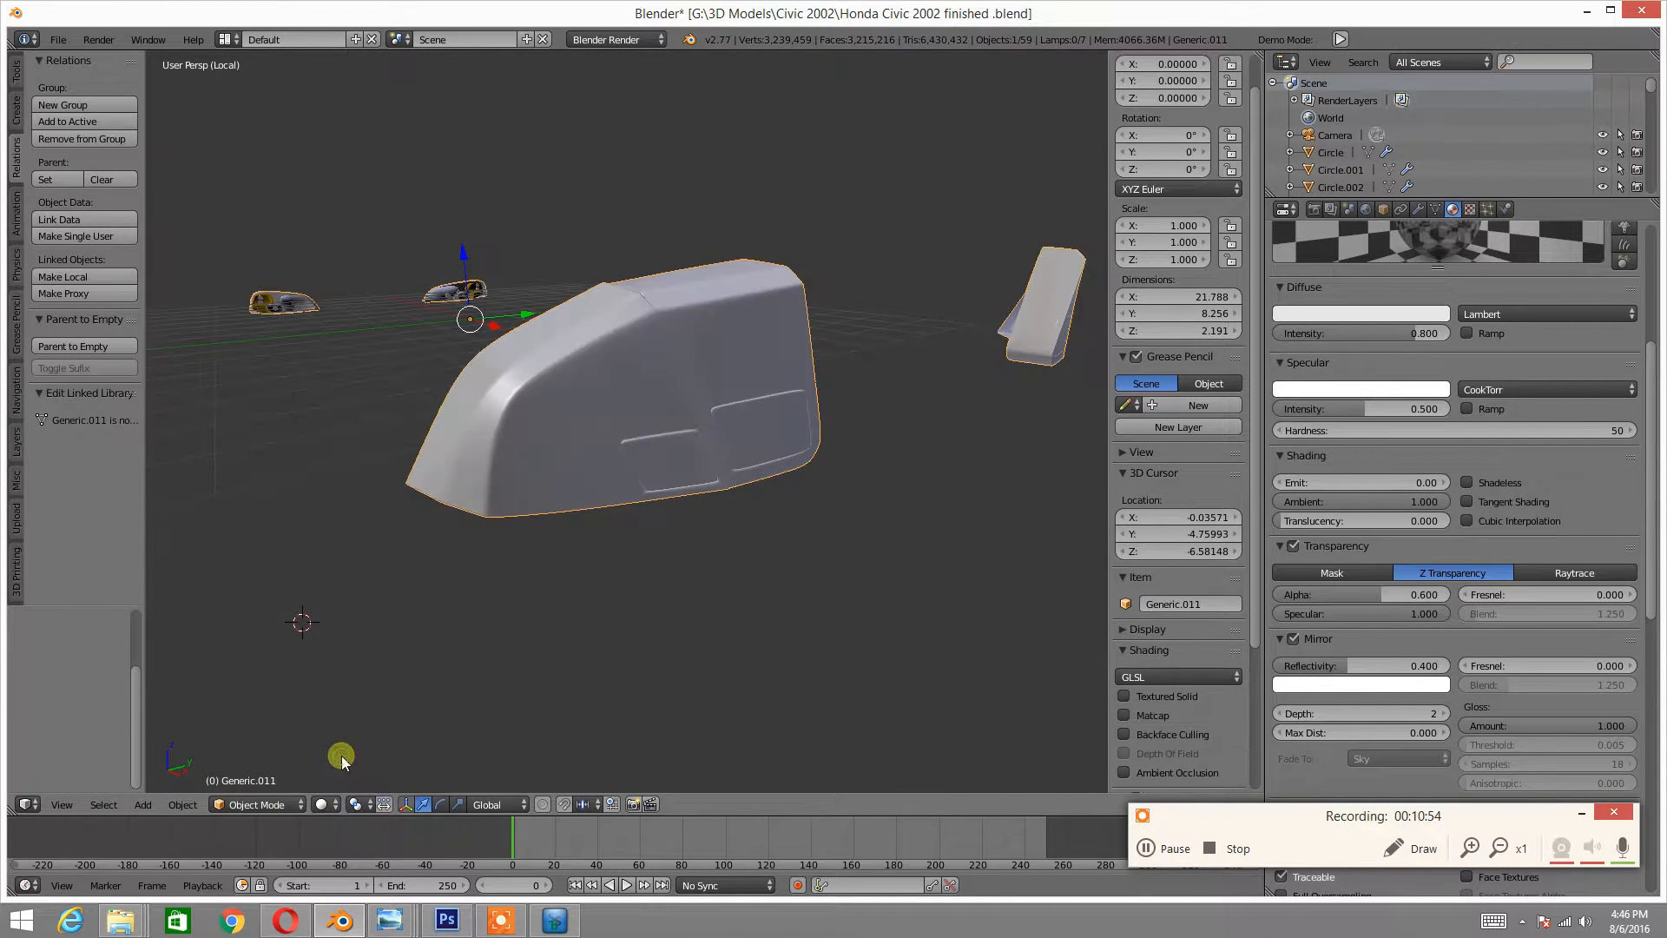
scroll(646, 330, "down", 4)
middle_click_drag(540, 294, 596, 311)
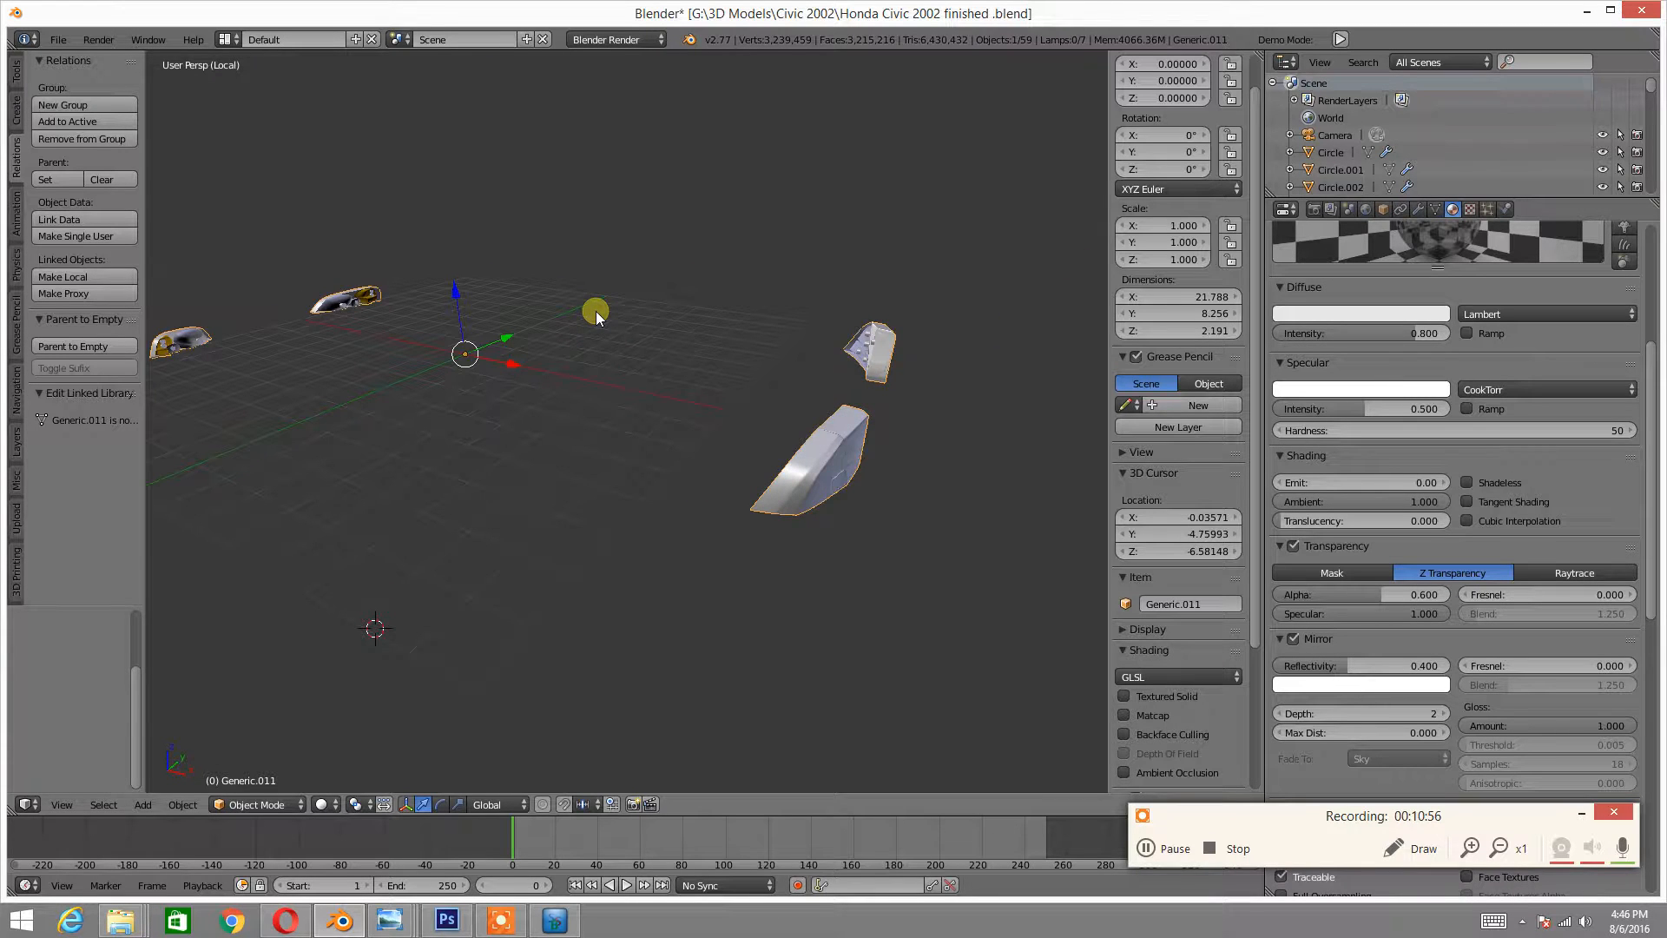
key("KP_Divide")
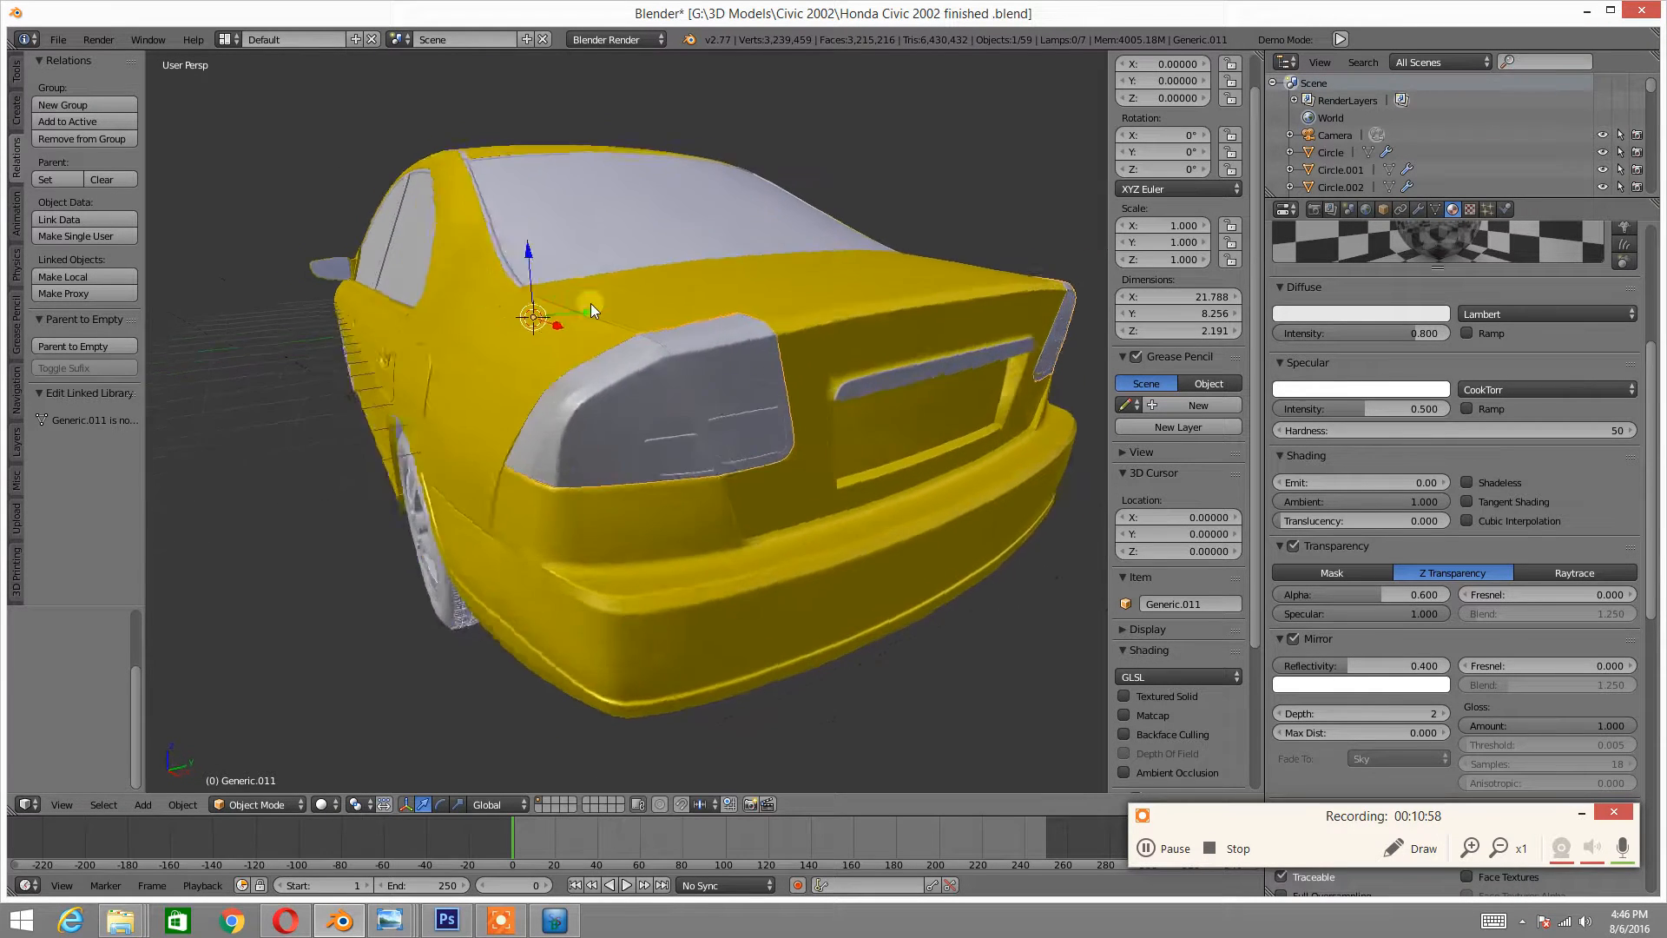
- Examine the car's underside, including the floor panel, wheel wells and exhaust area
scroll(565, 194, "down", 4)
middle_click_drag(492, 287, 551, 164)
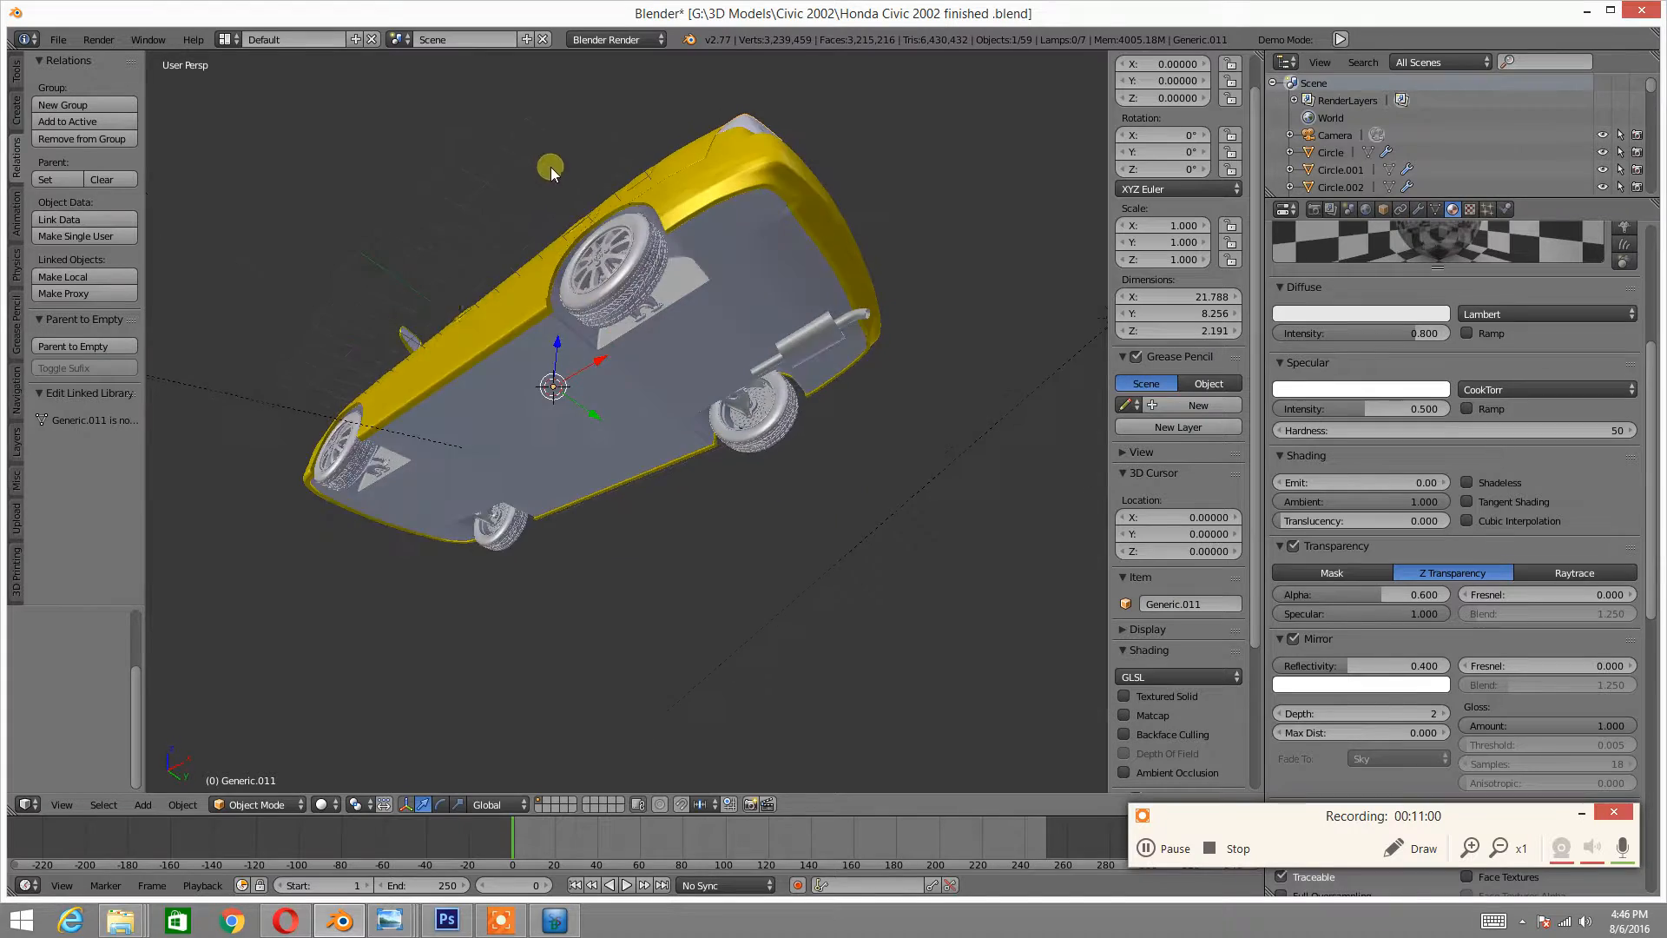
scroll(789, 329, "up", 4)
scroll(789, 330, "down", 4)
middle_click_drag(789, 330, 830, 414)
scroll(712, 373, "up", 4)
middle_click_drag(712, 372, 455, 718)
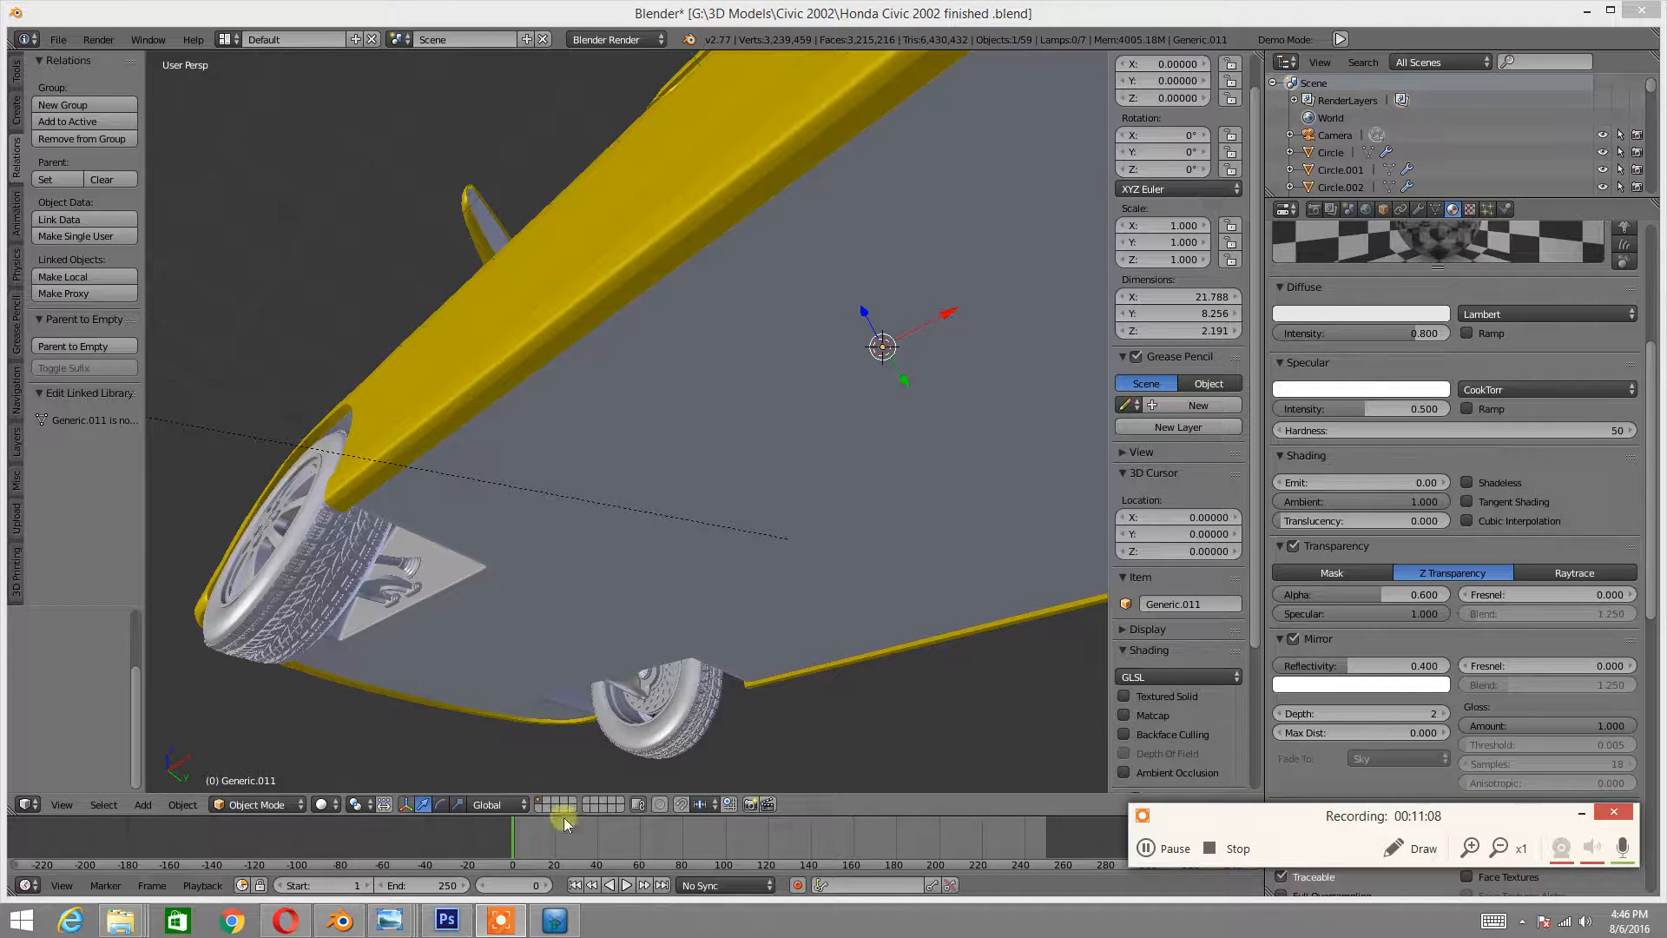
middle_click_drag(398, 729, 722, 448)
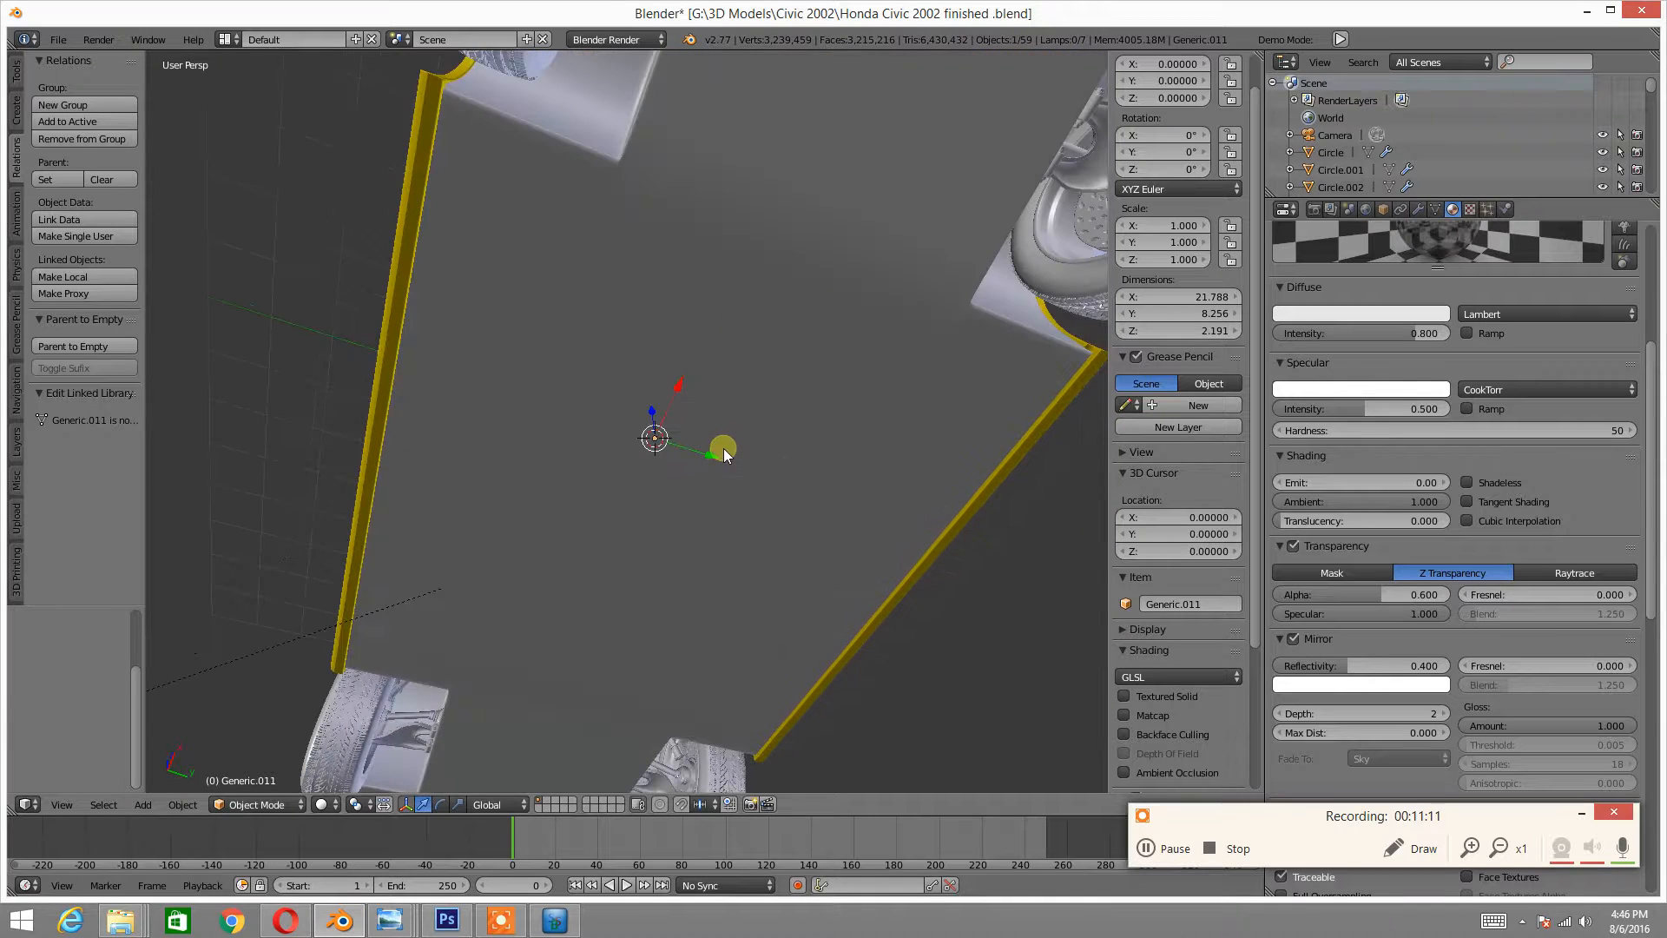
- Select the car's underbody floor panel and isolate it in local view
right_click(707, 395)
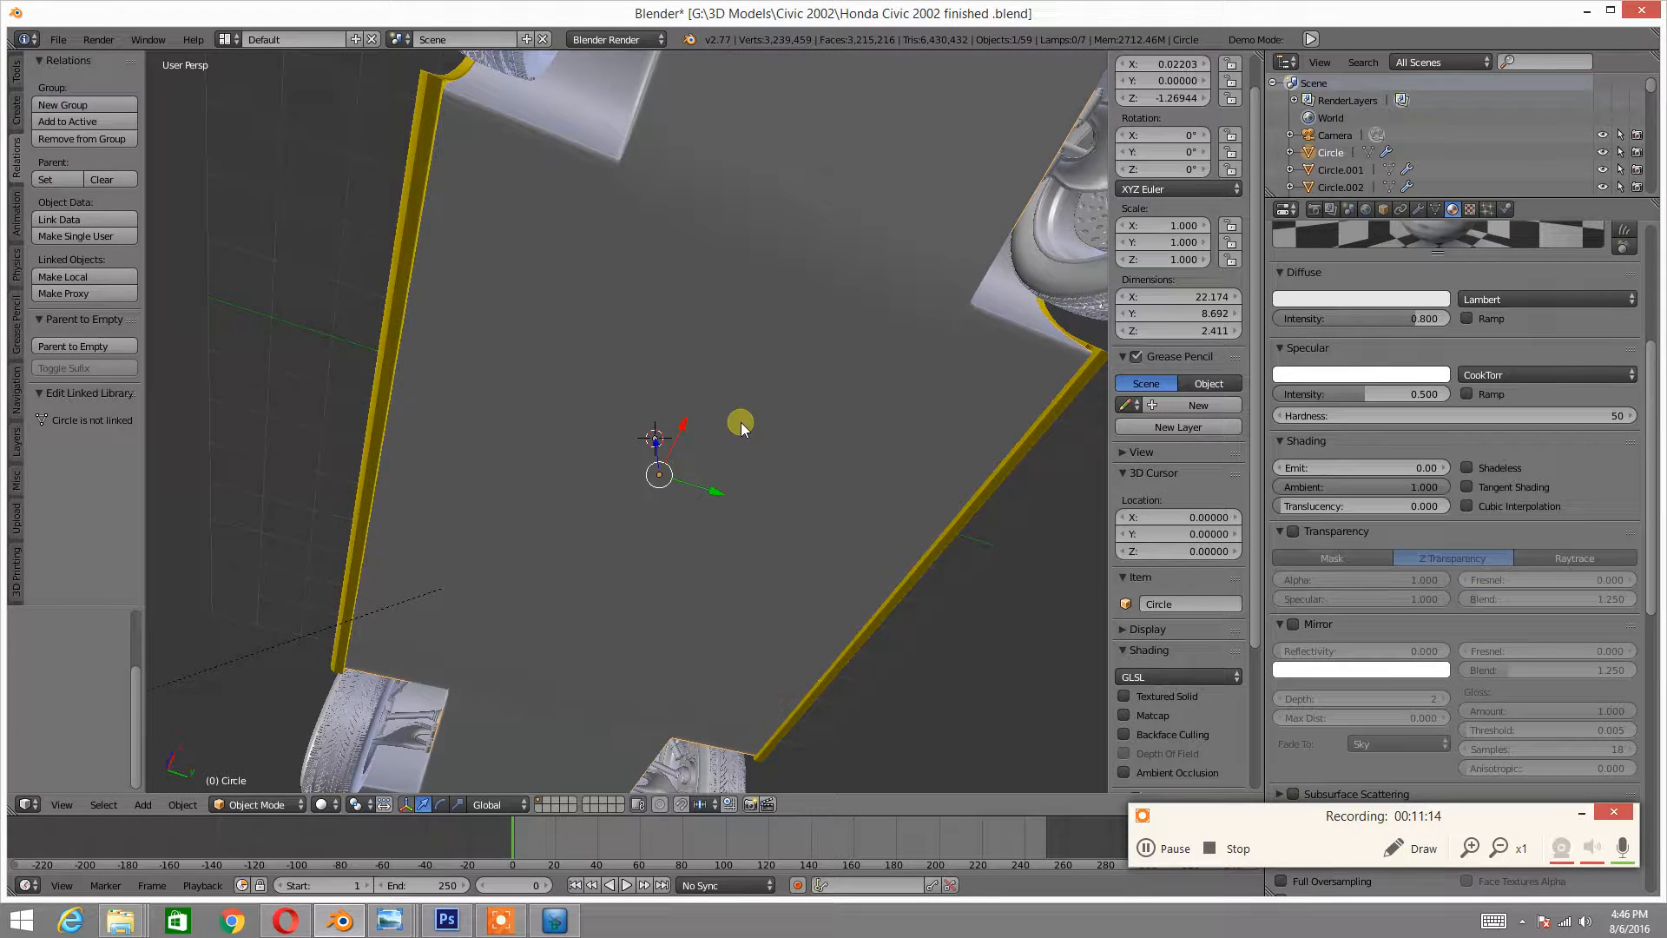
key("KP_Divide")
middle_click_drag(741, 422, 837, 417)
scroll(885, 371, "up", 3)
- Enter Edit Mode on the underbody and select its whole mesh
key("Tab")
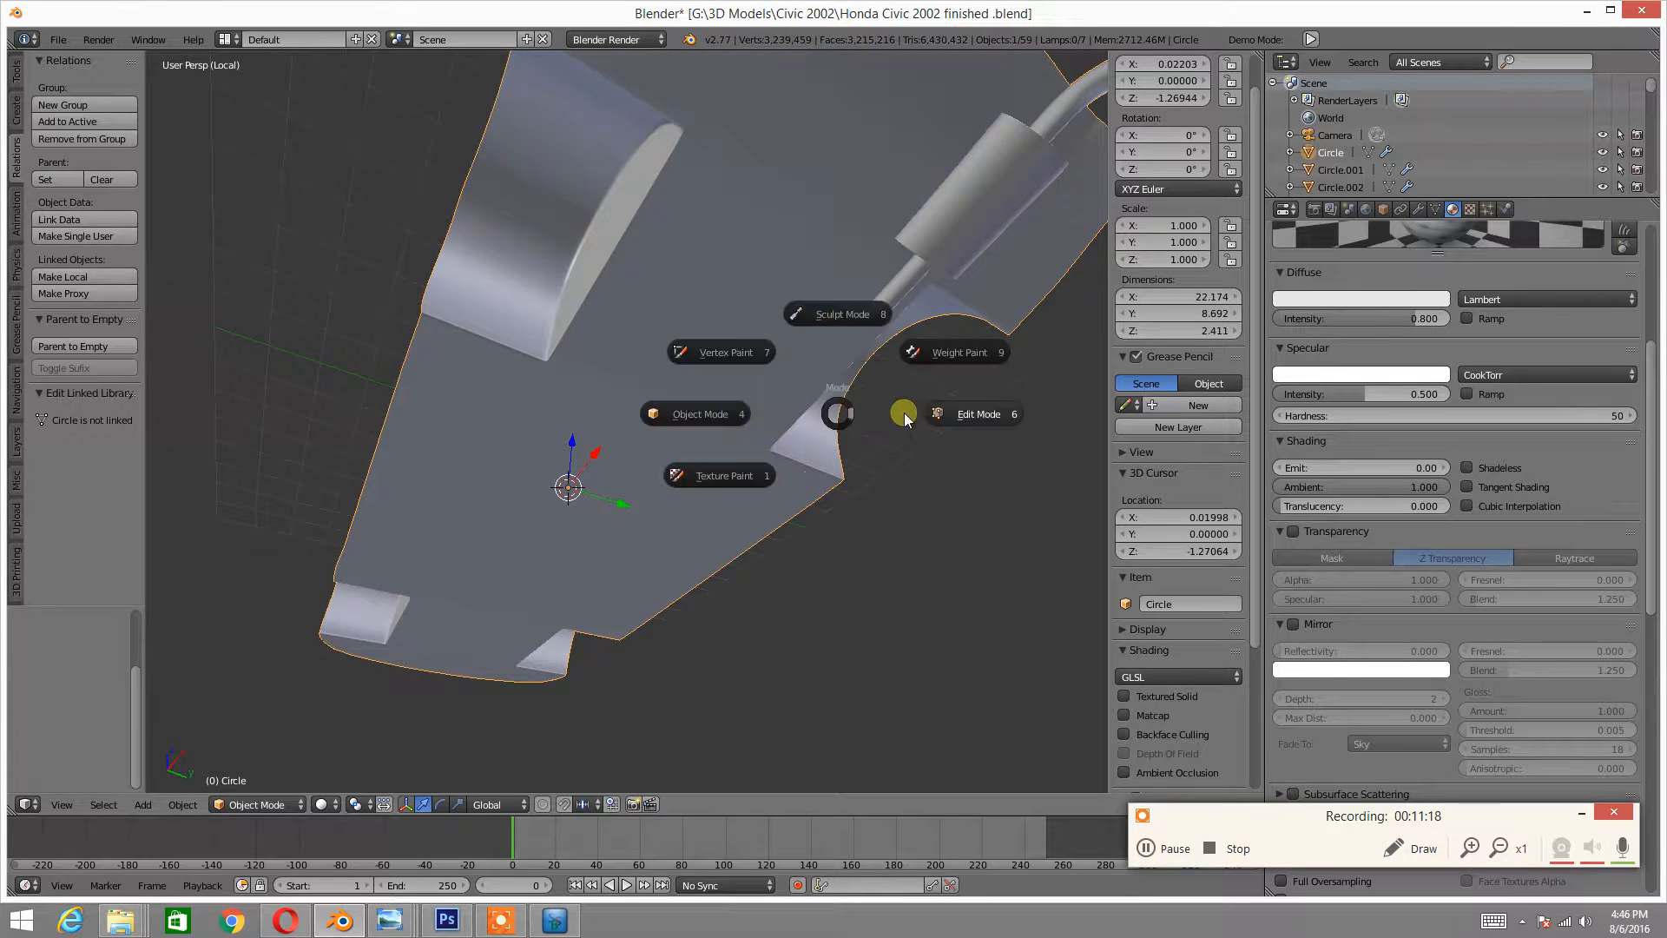
left_click(955, 414)
left_click(949, 415)
key("a")
key("a")
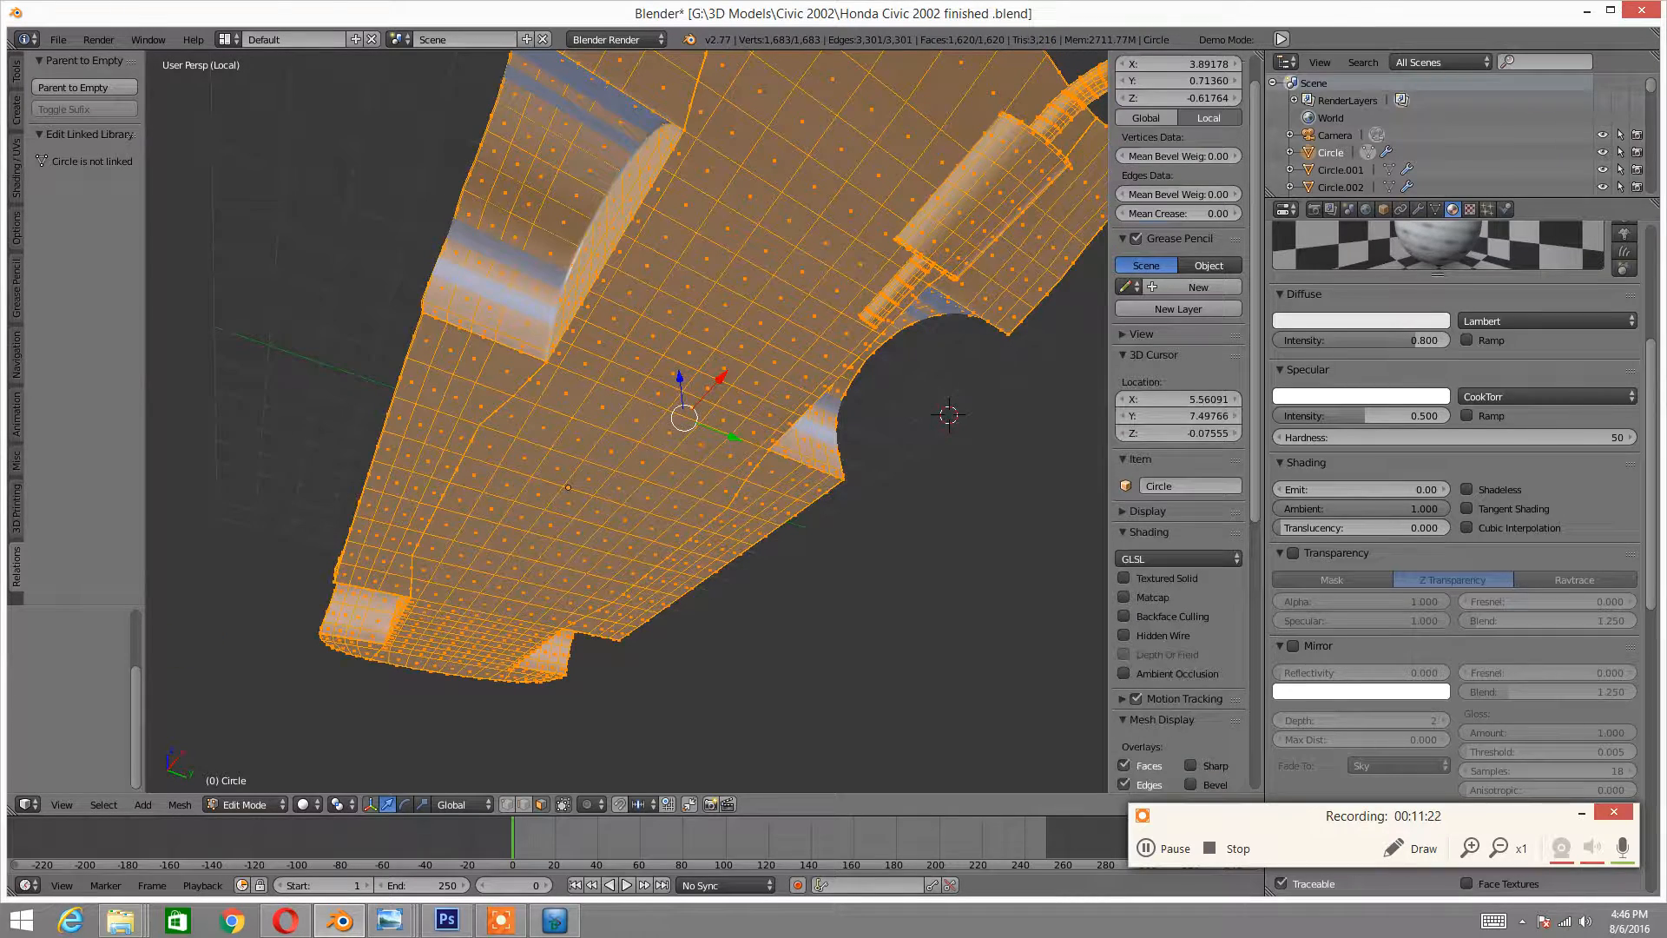
- Show the underbody's UV layout in the UV/Image Editor, framed to fill the view
left_click(28, 804)
left_click(68, 674)
scroll(662, 506, "up", 8)
middle_click_drag(692, 513, 518, 406)
scroll(728, 443, "up", 4)
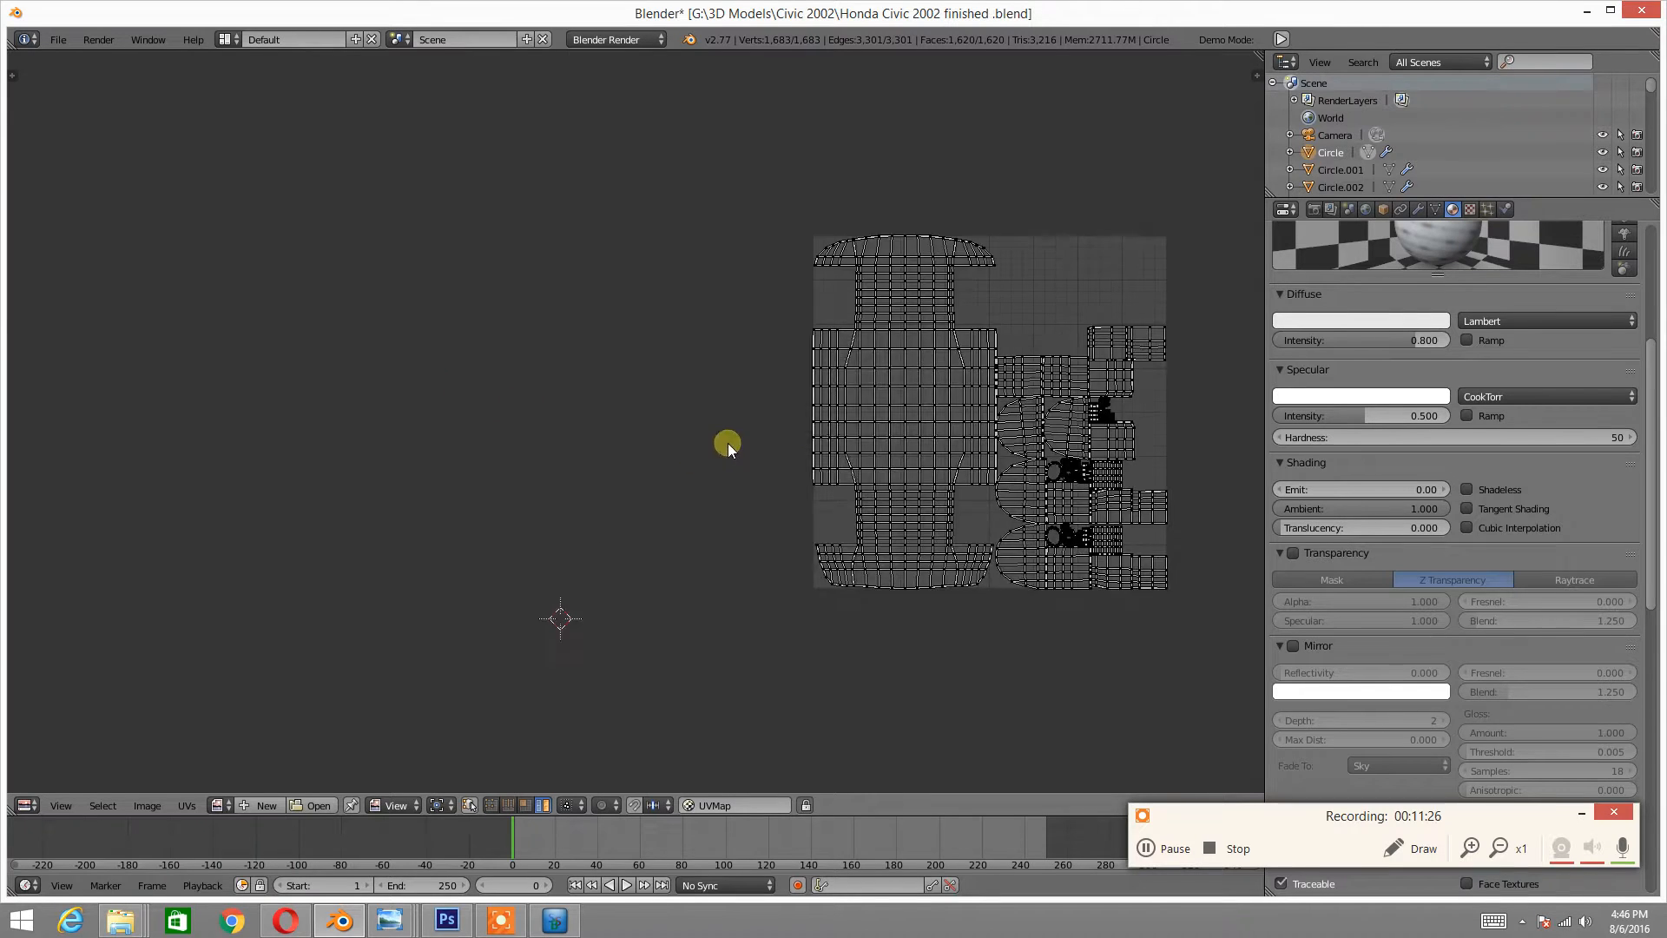
middle_click_drag(798, 431, 521, 387)
scroll(672, 359, "up", 2)
middle_click_drag(672, 360, 567, 423)
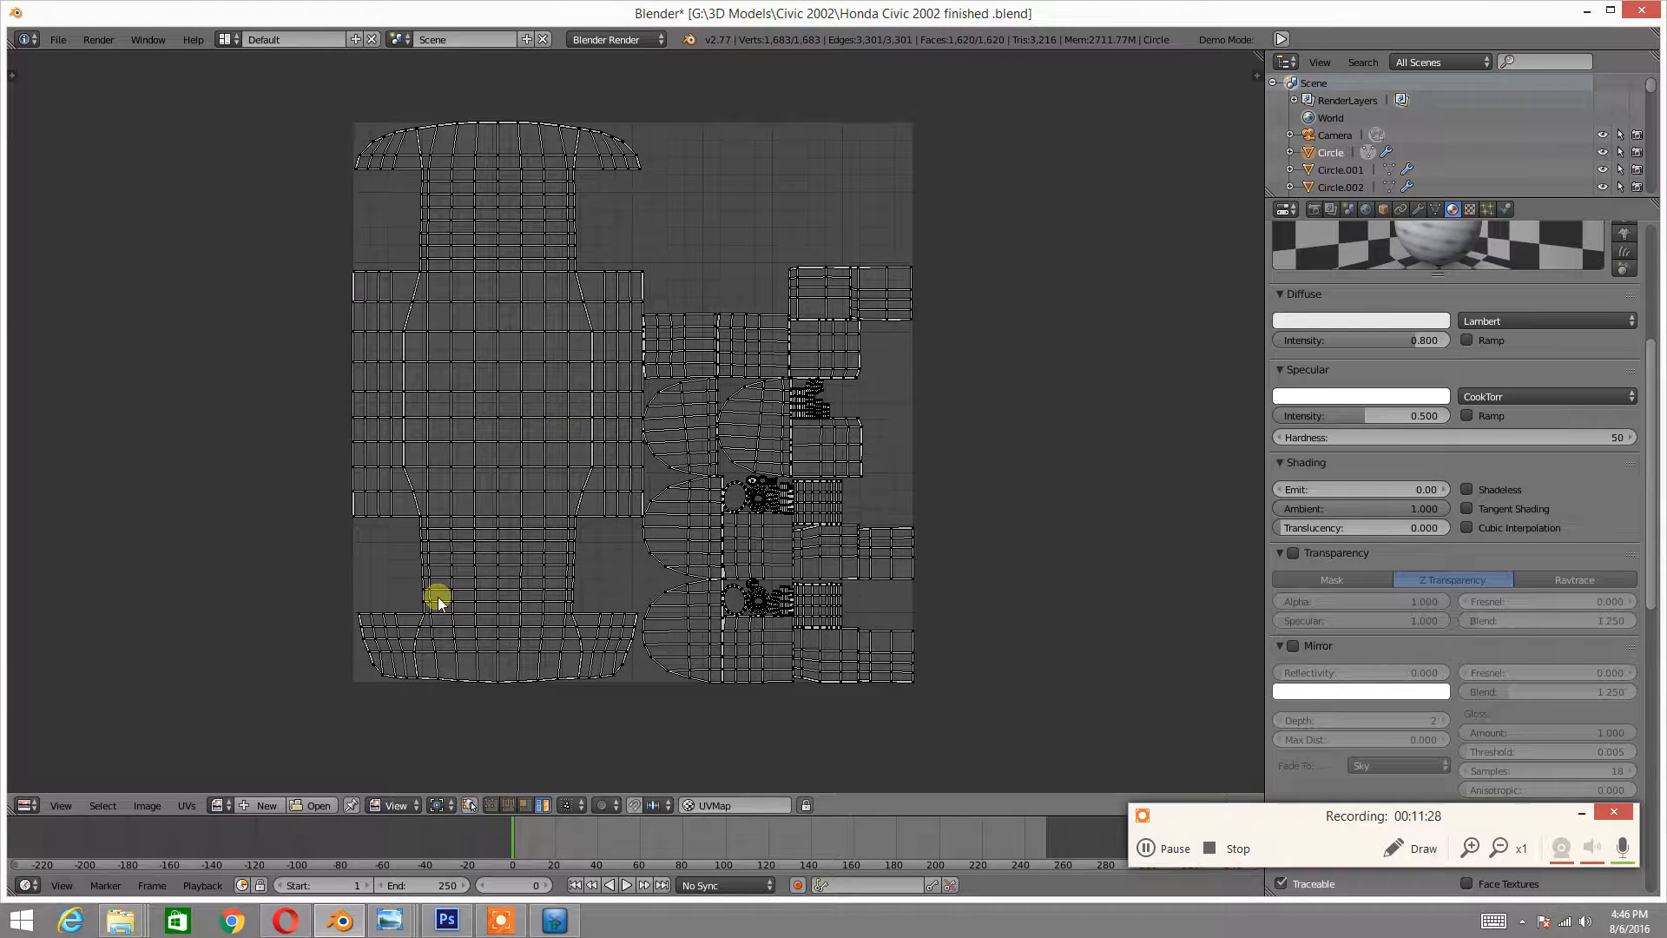
- Create a blank 8000 × 8000 px image named Car Under Body for the underbody's UV layout
left_click(149, 805)
left_click(164, 785)
left_click_drag(179, 771, 247, 784)
left_click(212, 740)
key("BackSpace")
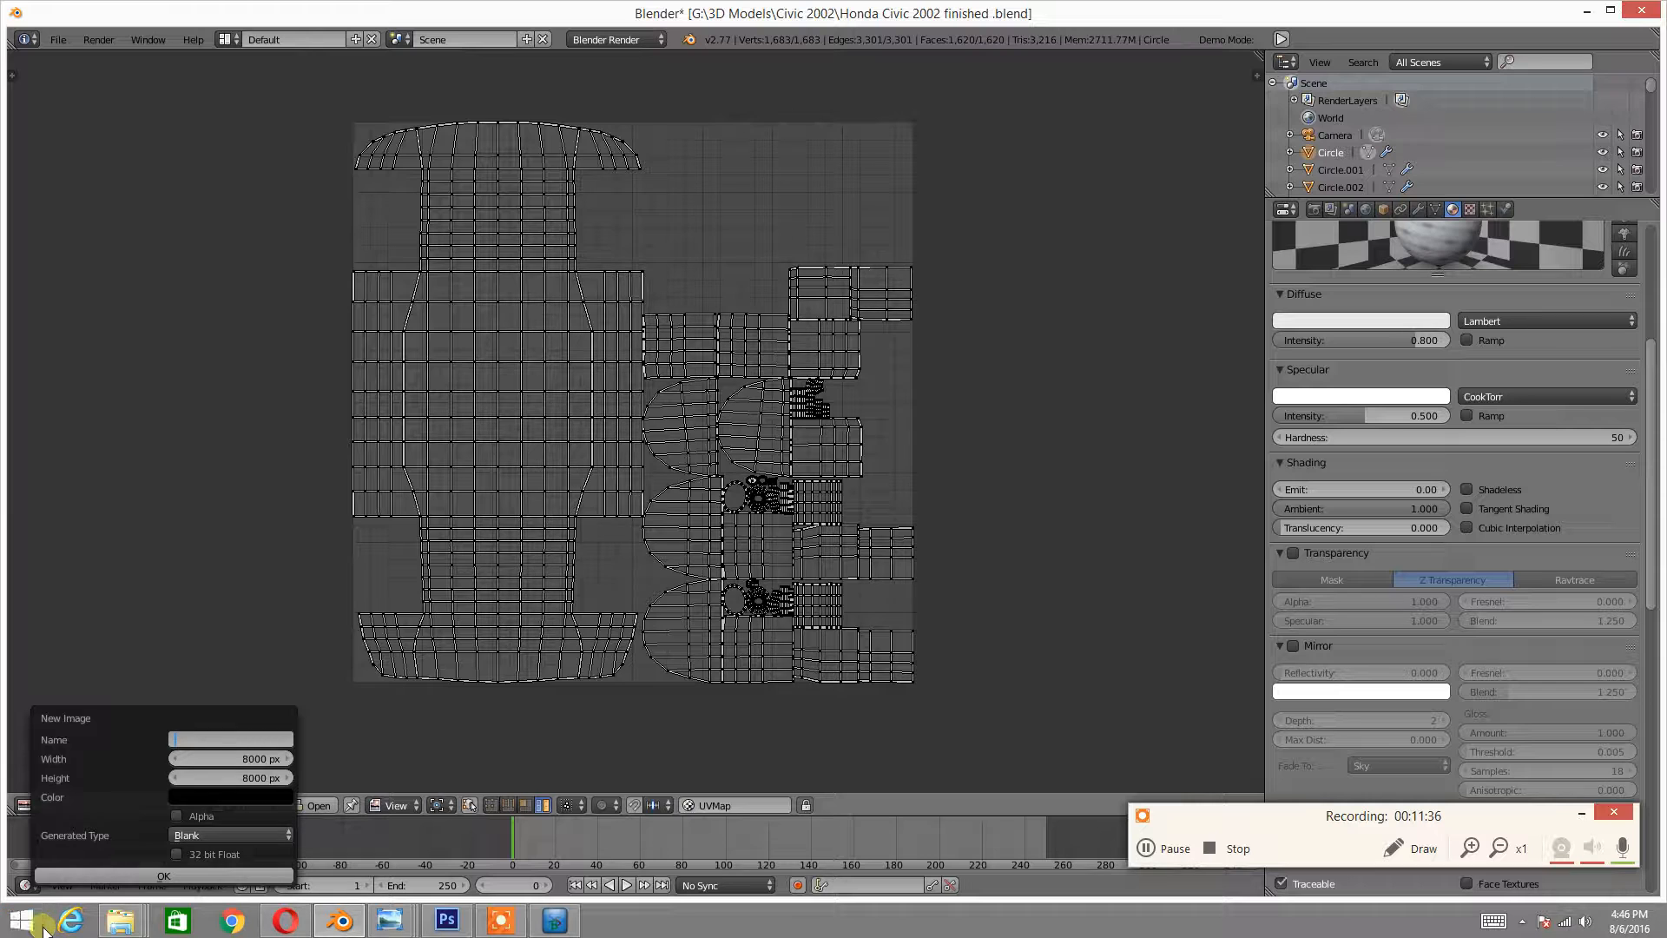
type("Ci")
type("r")
type(" UV")
type("der Body")
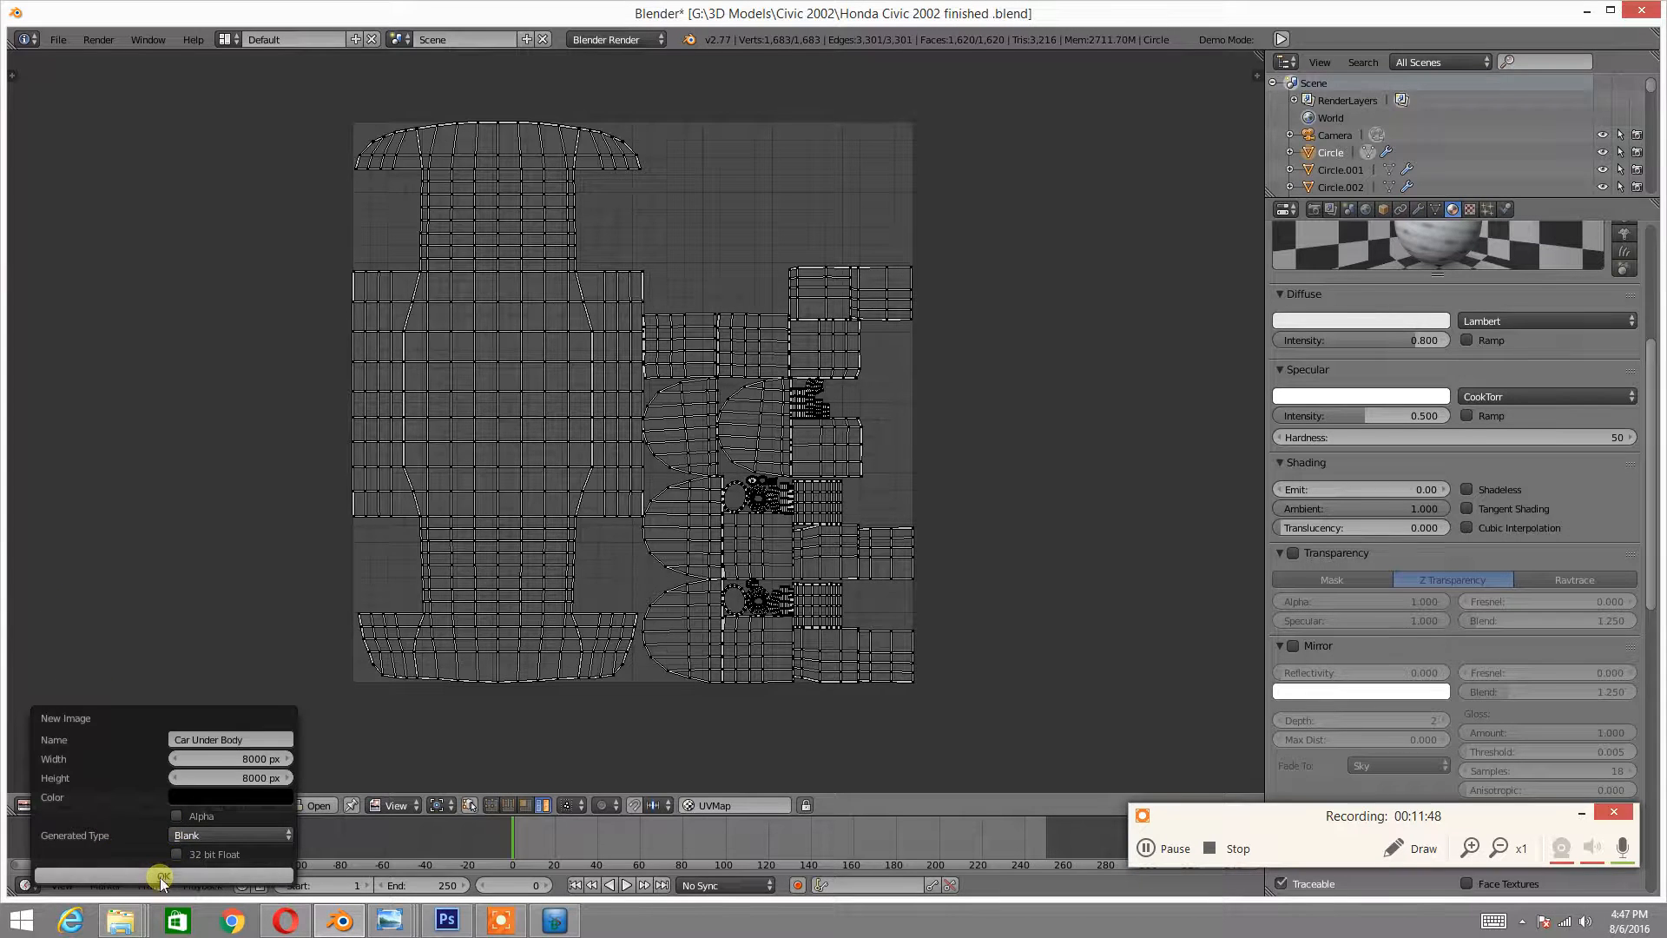
left_click(186, 876)
scroll(602, 493, "down", 10)
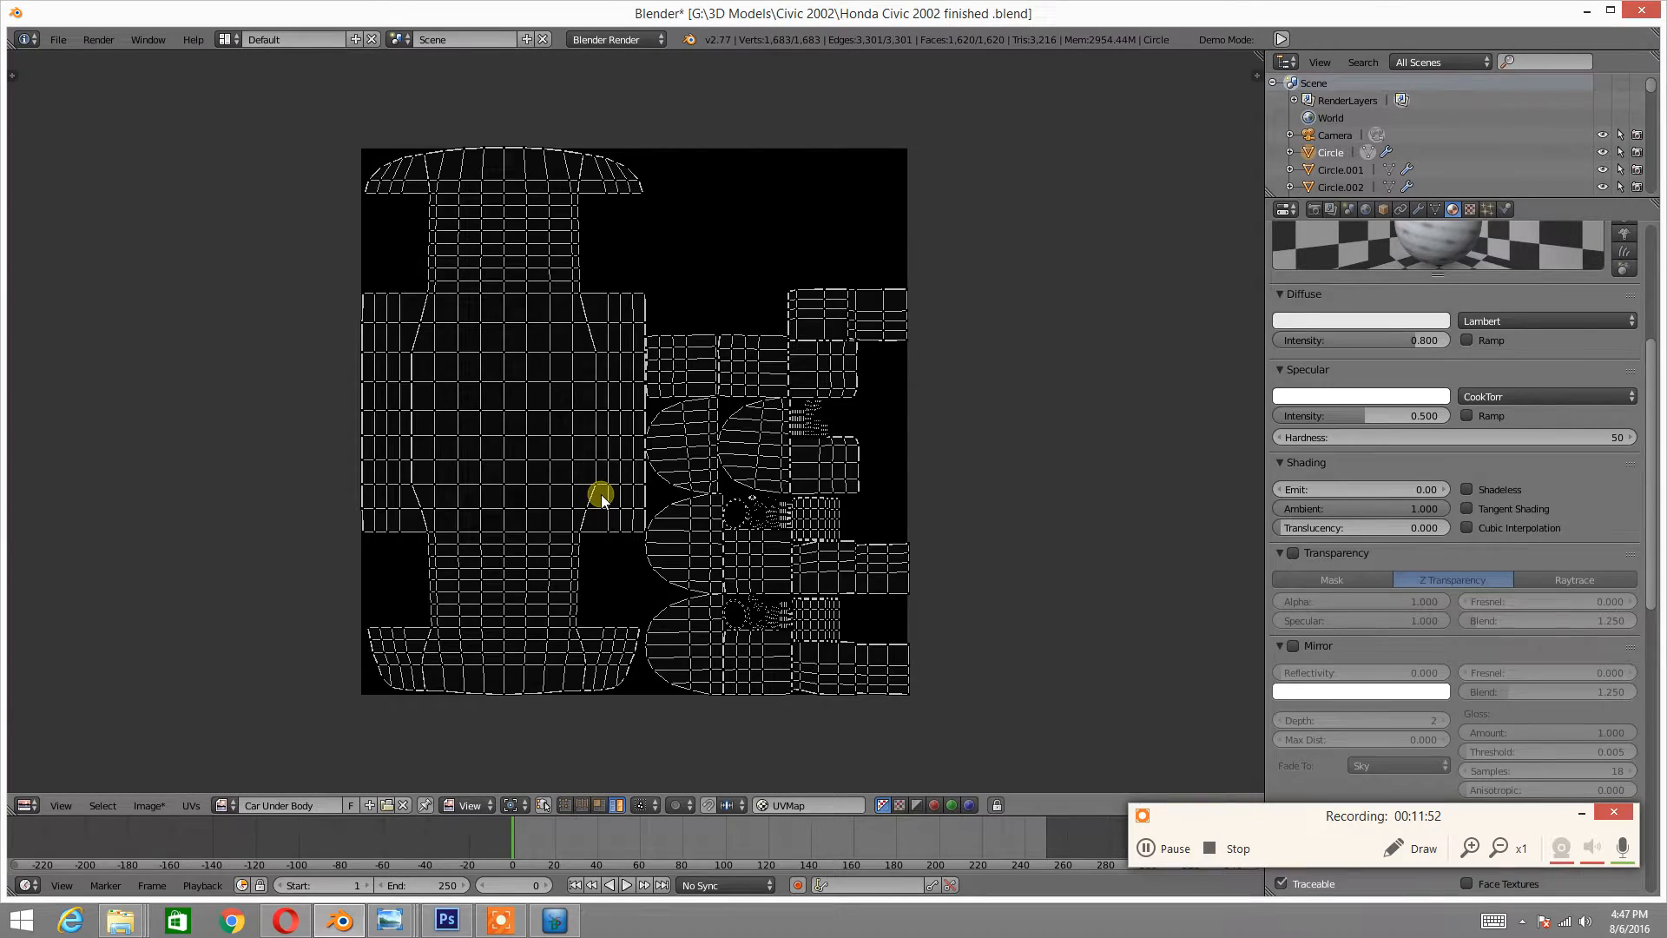
scroll(601, 493, "up", 1)
- Return to the 3D View and put the underbody back in Object Mode
left_click(15, 803)
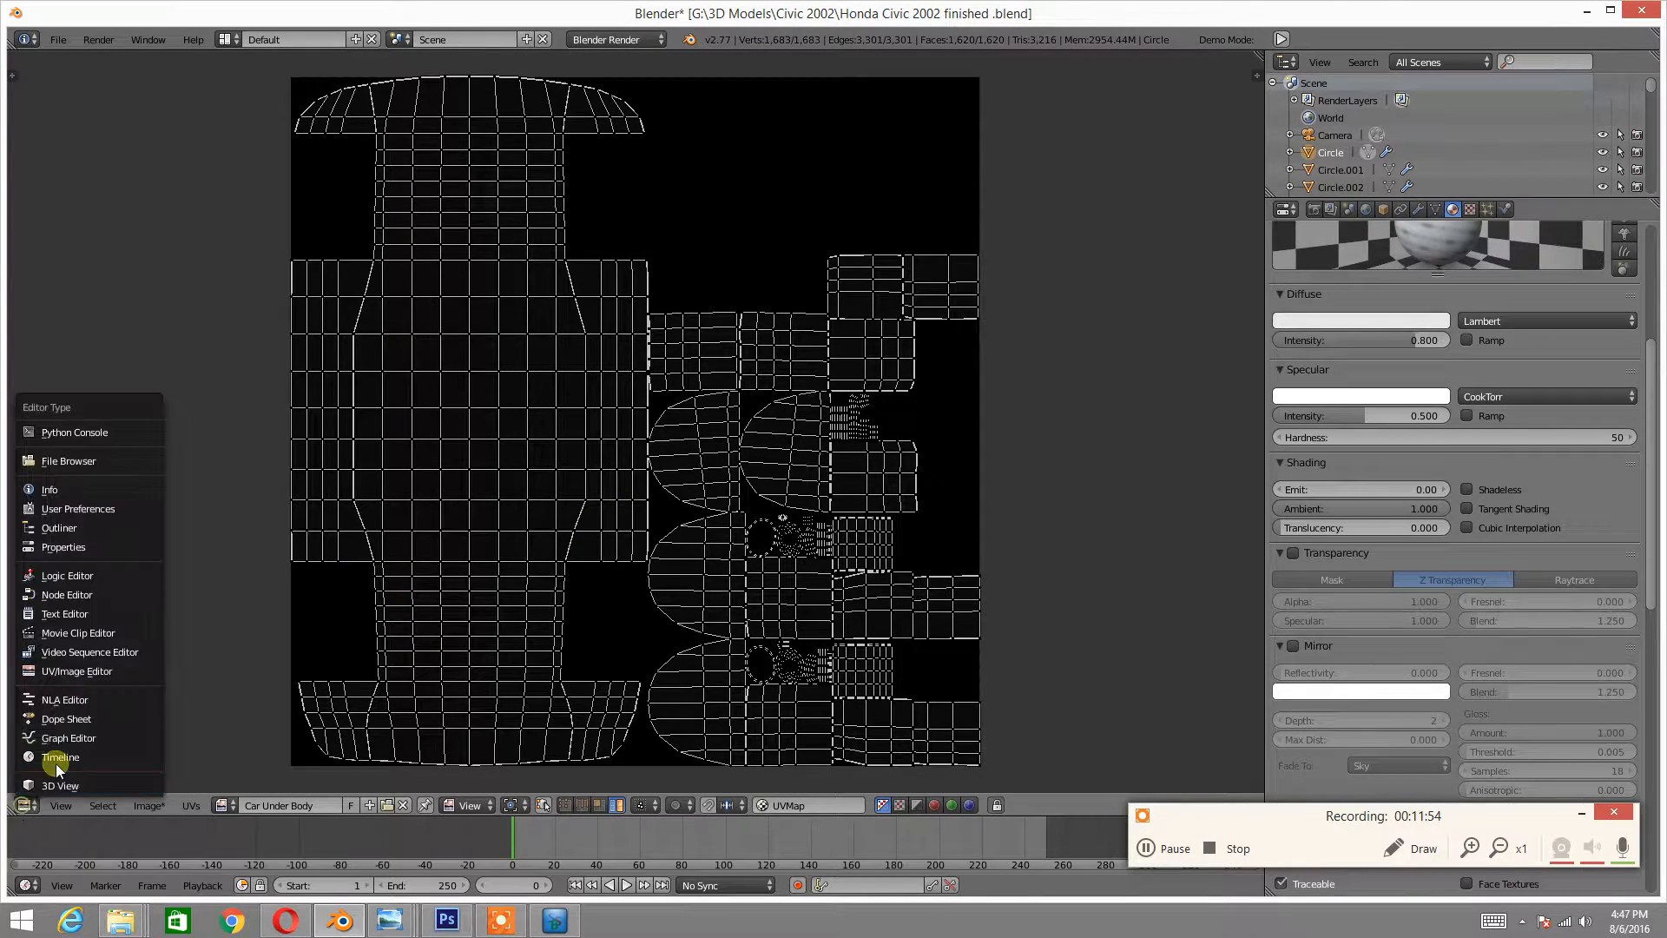
left_click(54, 783)
key("Tab")
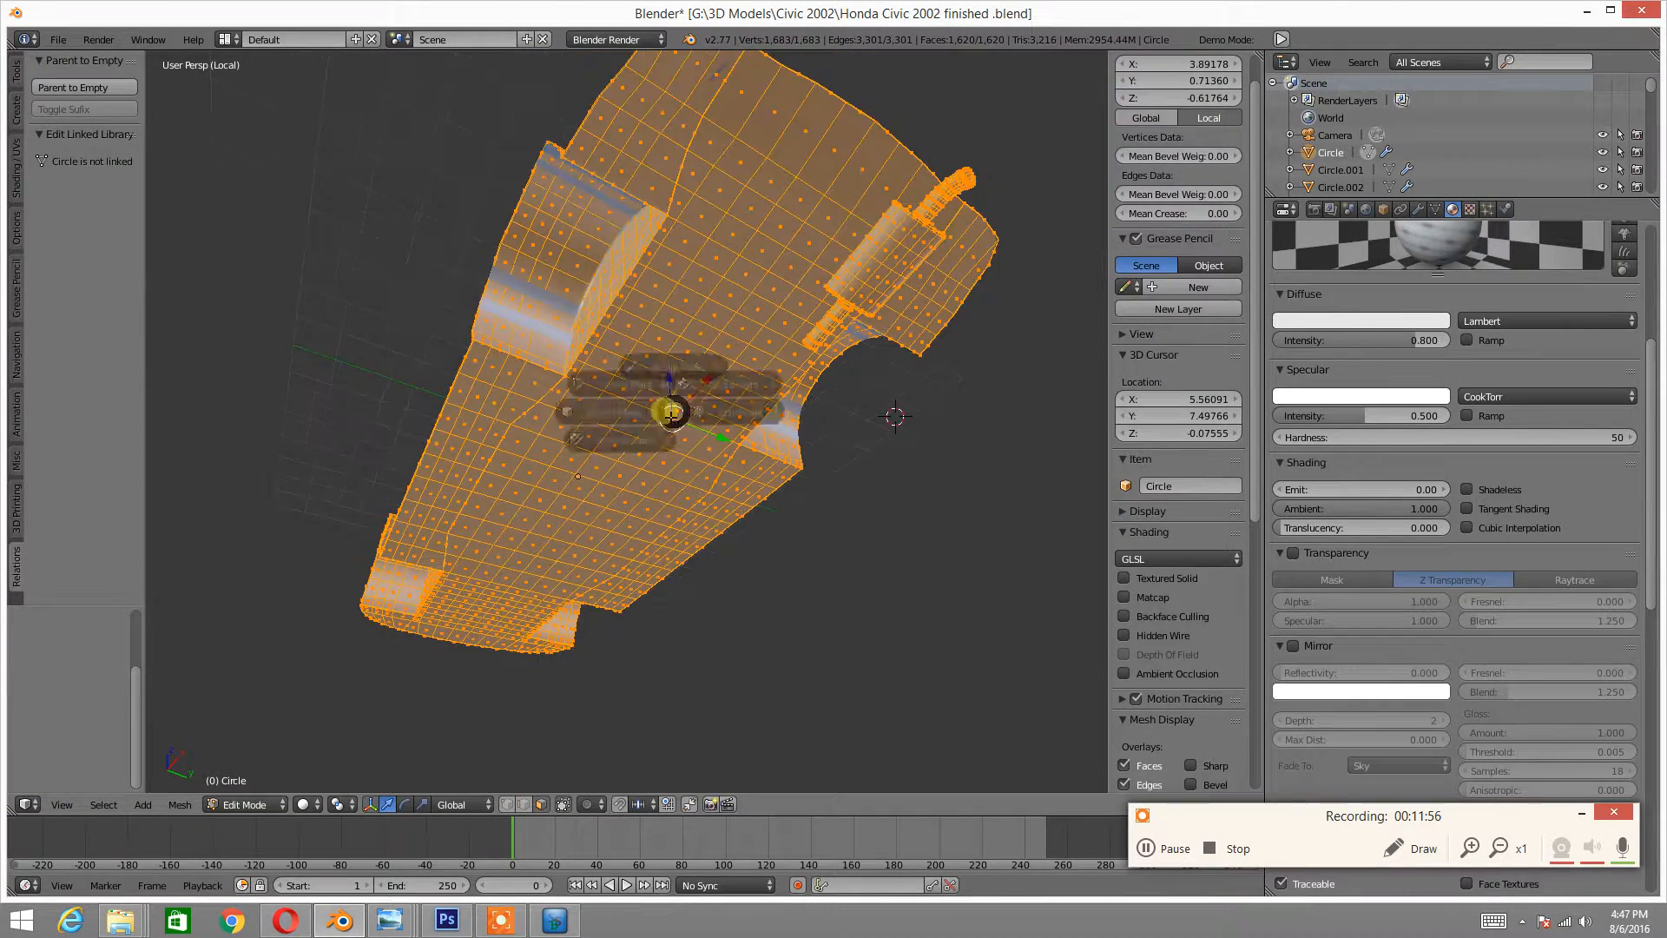
left_click(578, 415)
middle_click_drag(655, 386, 644, 582)
scroll(643, 582, "up", 3)
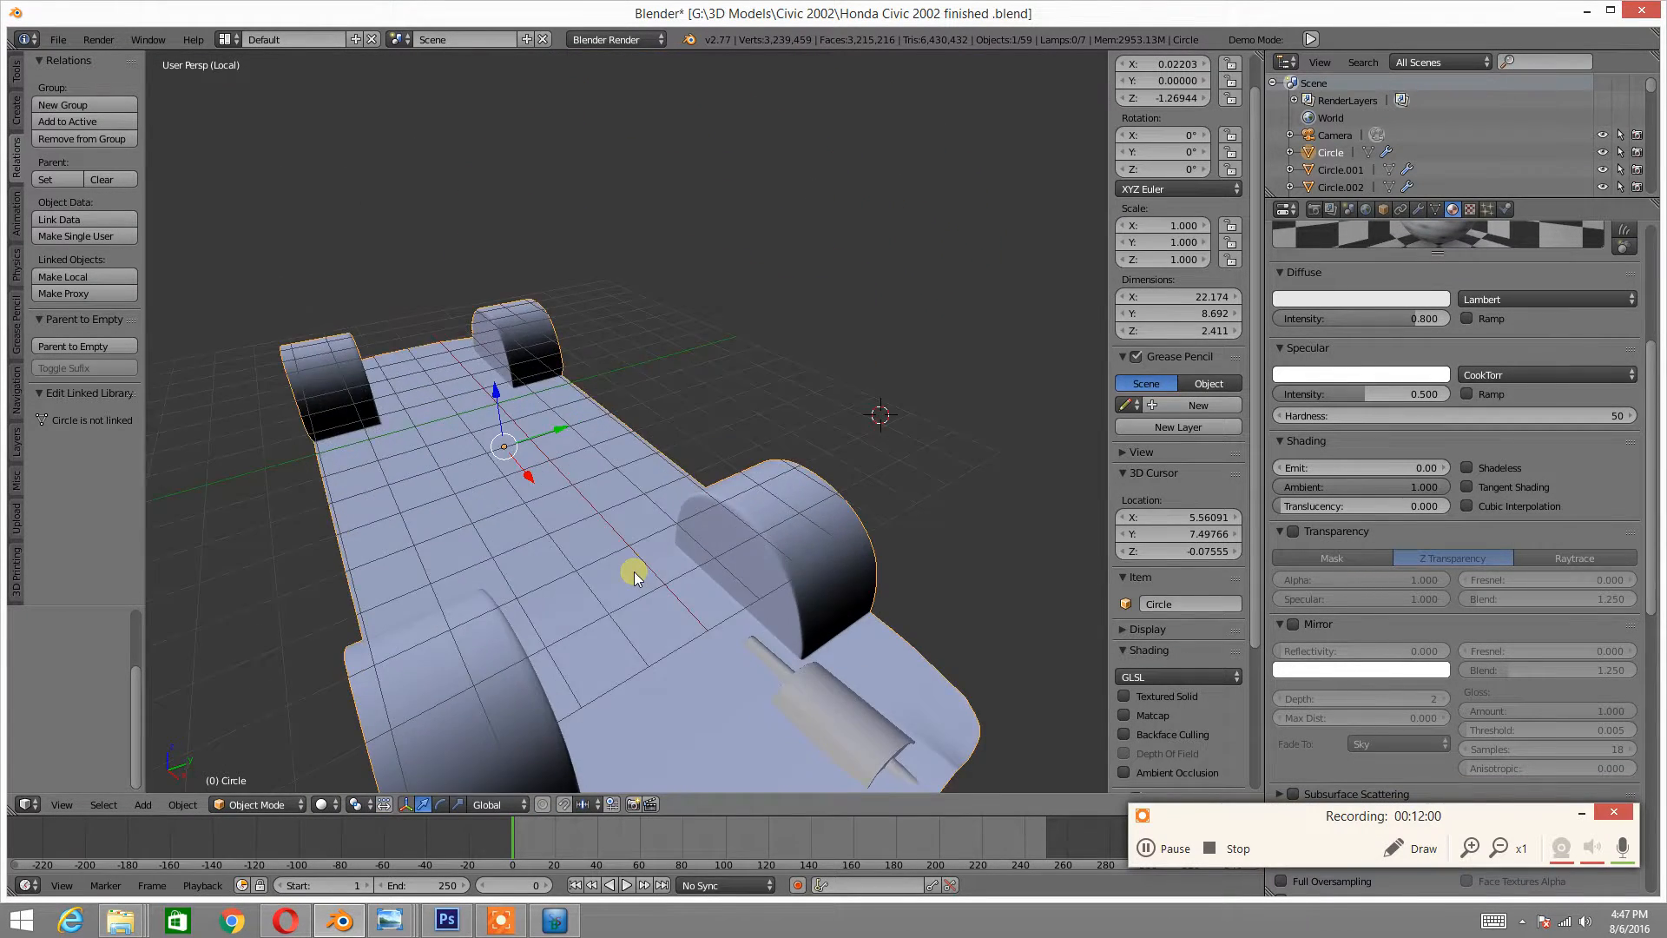
- Set the viewport shading to Texture to display the underbody's materials
left_click(326, 805)
left_click(329, 805)
left_click(331, 807)
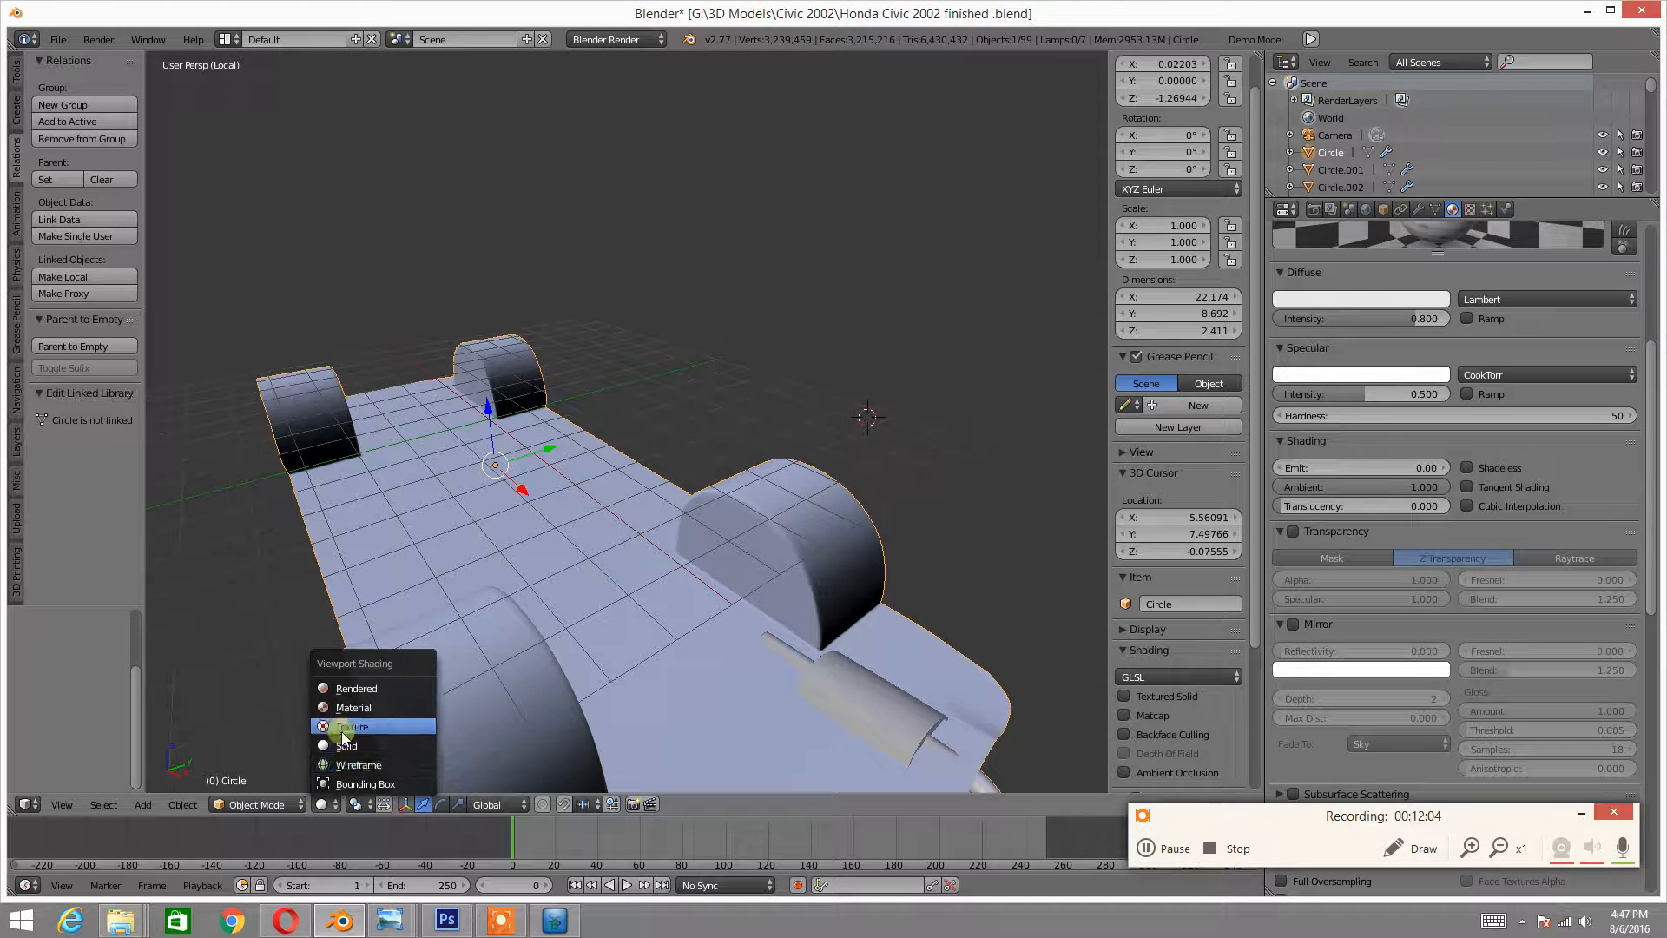
left_click(347, 726)
middle_click_drag(705, 596, 705, 592)
- Bake the underbody into the Car Under Body image using the Textures bake mode
left_click(1313, 282)
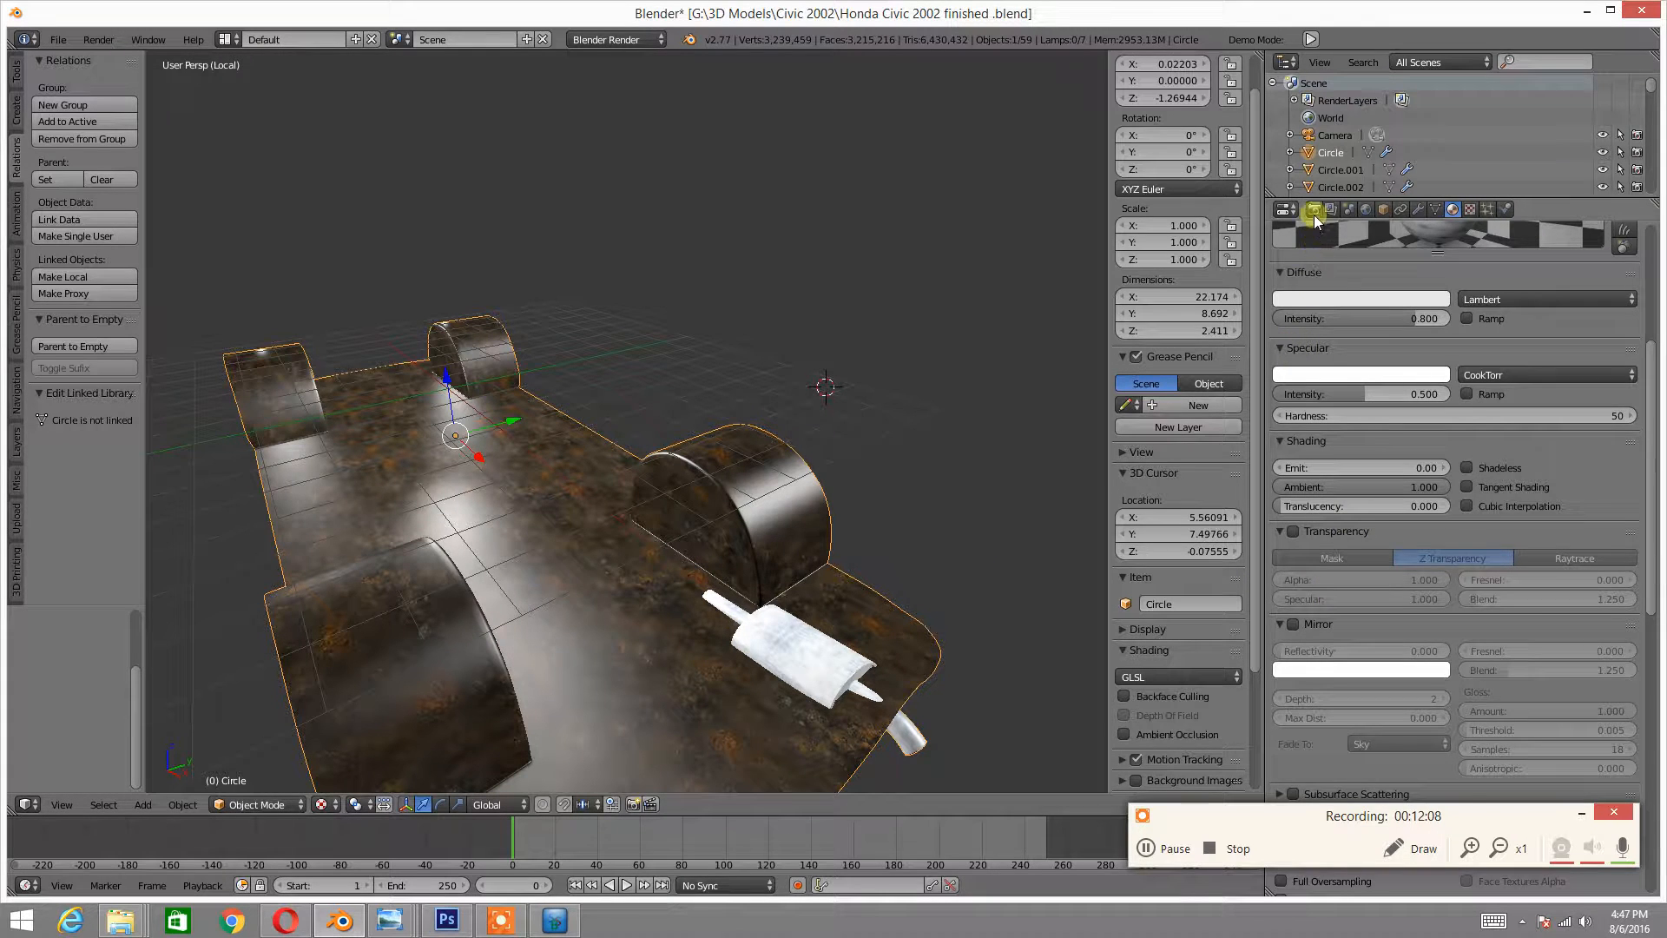
left_click(1314, 208)
scroll(1386, 422, "down", 5)
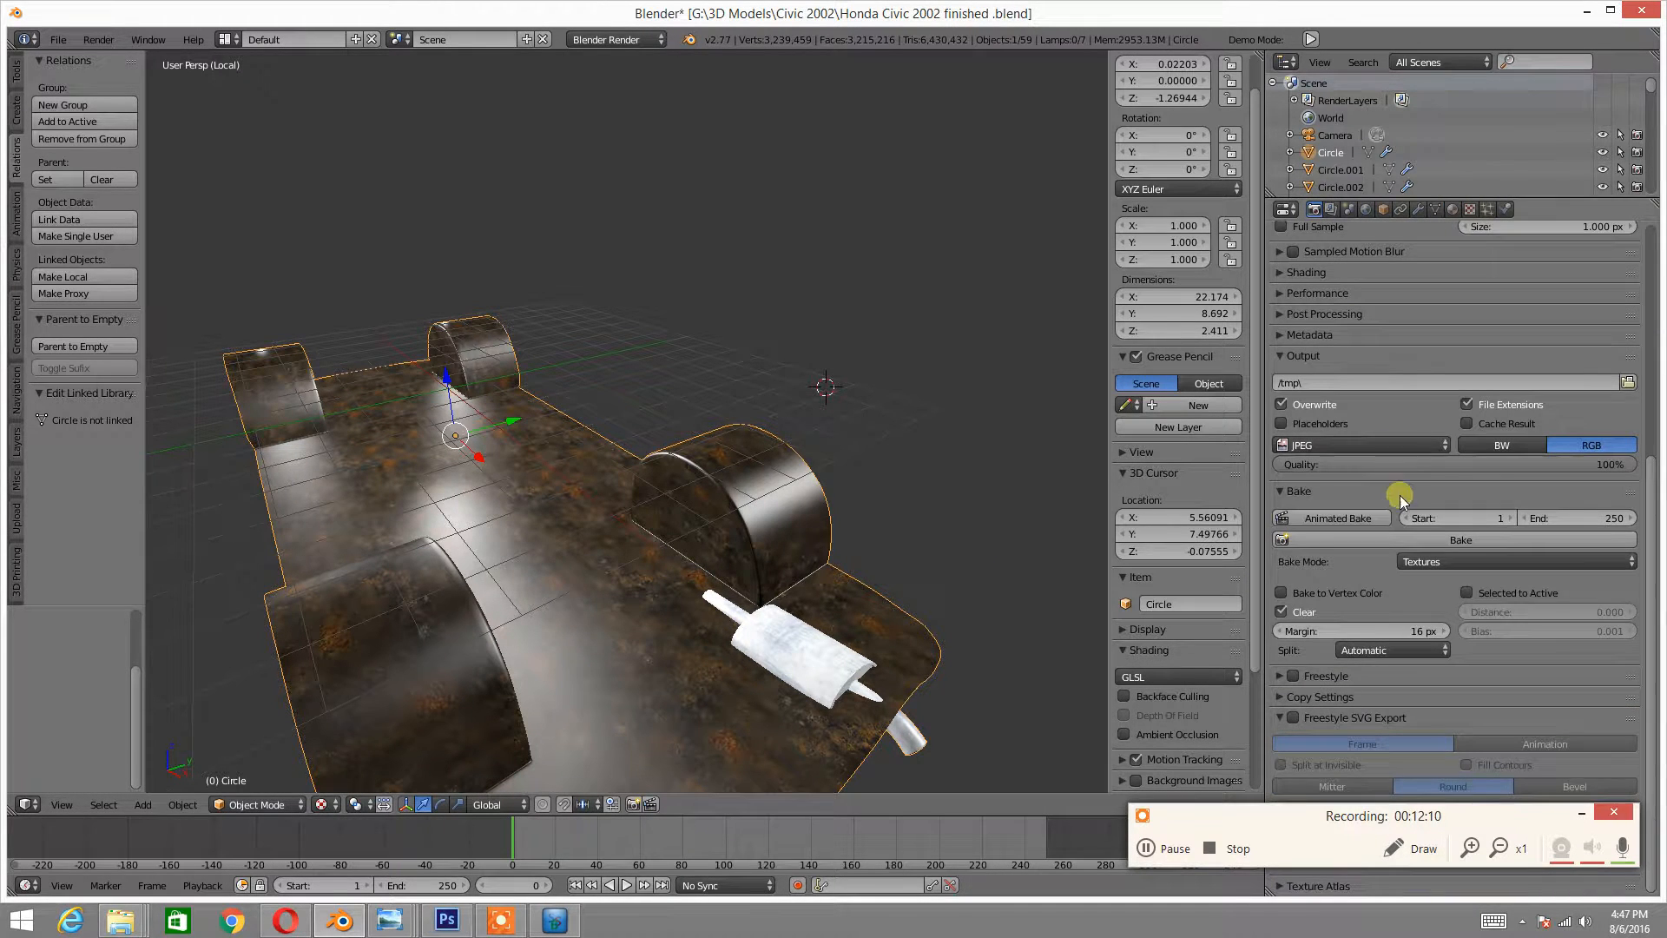
left_click(1417, 539)
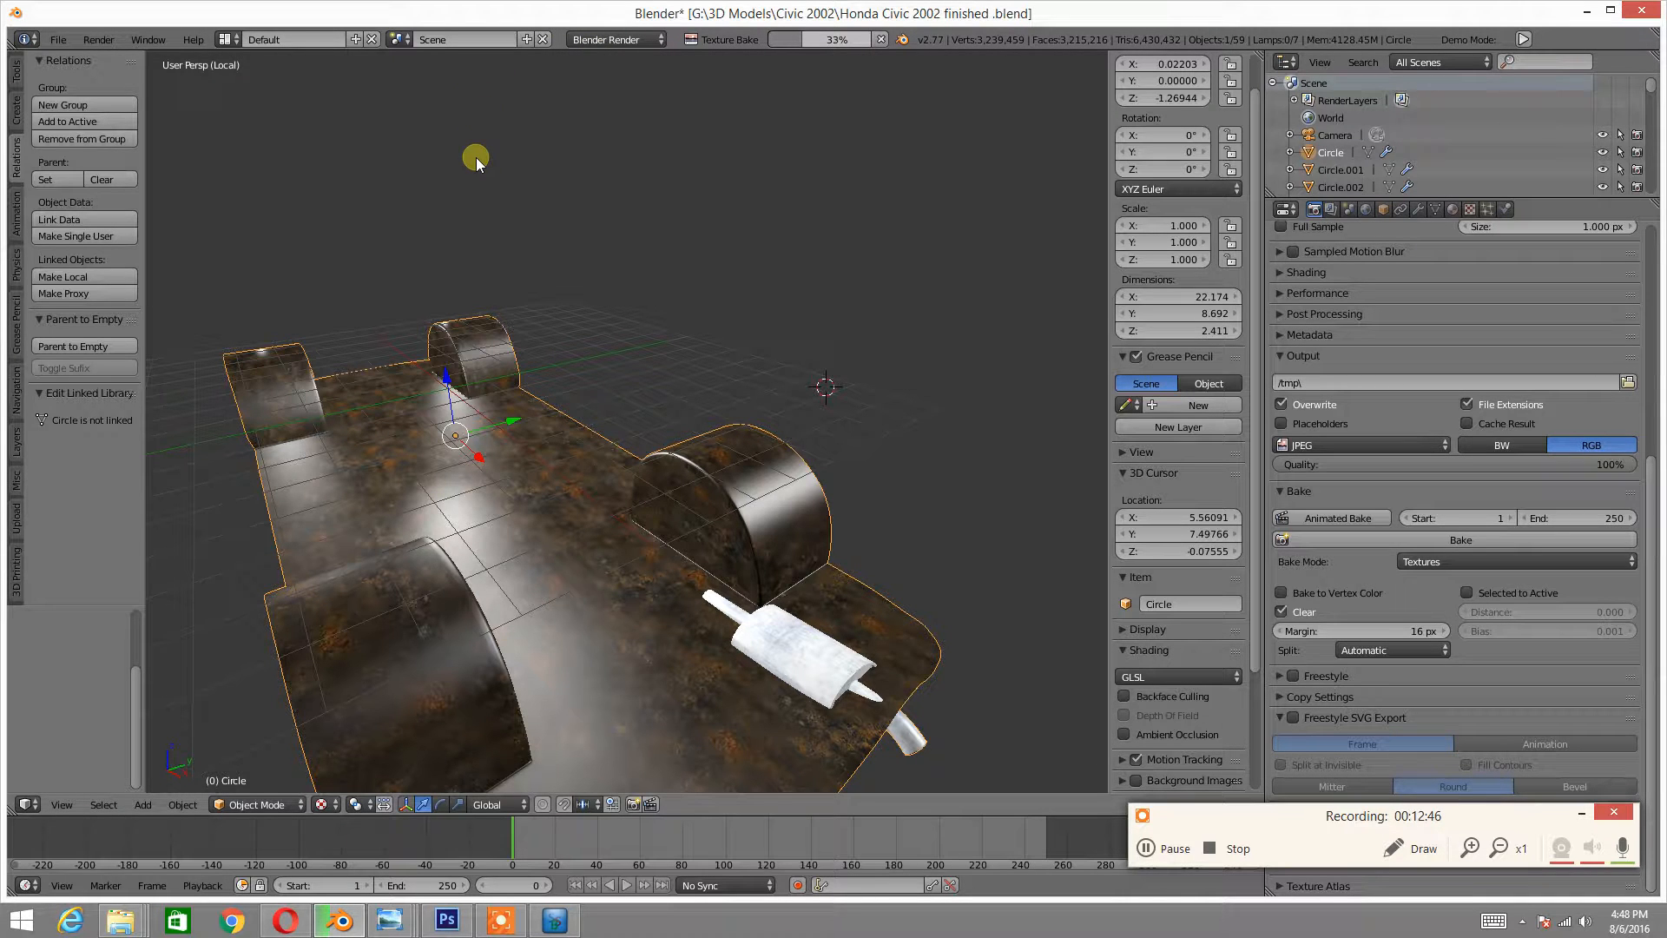
middle_click_drag(448, 194, 342, 341)
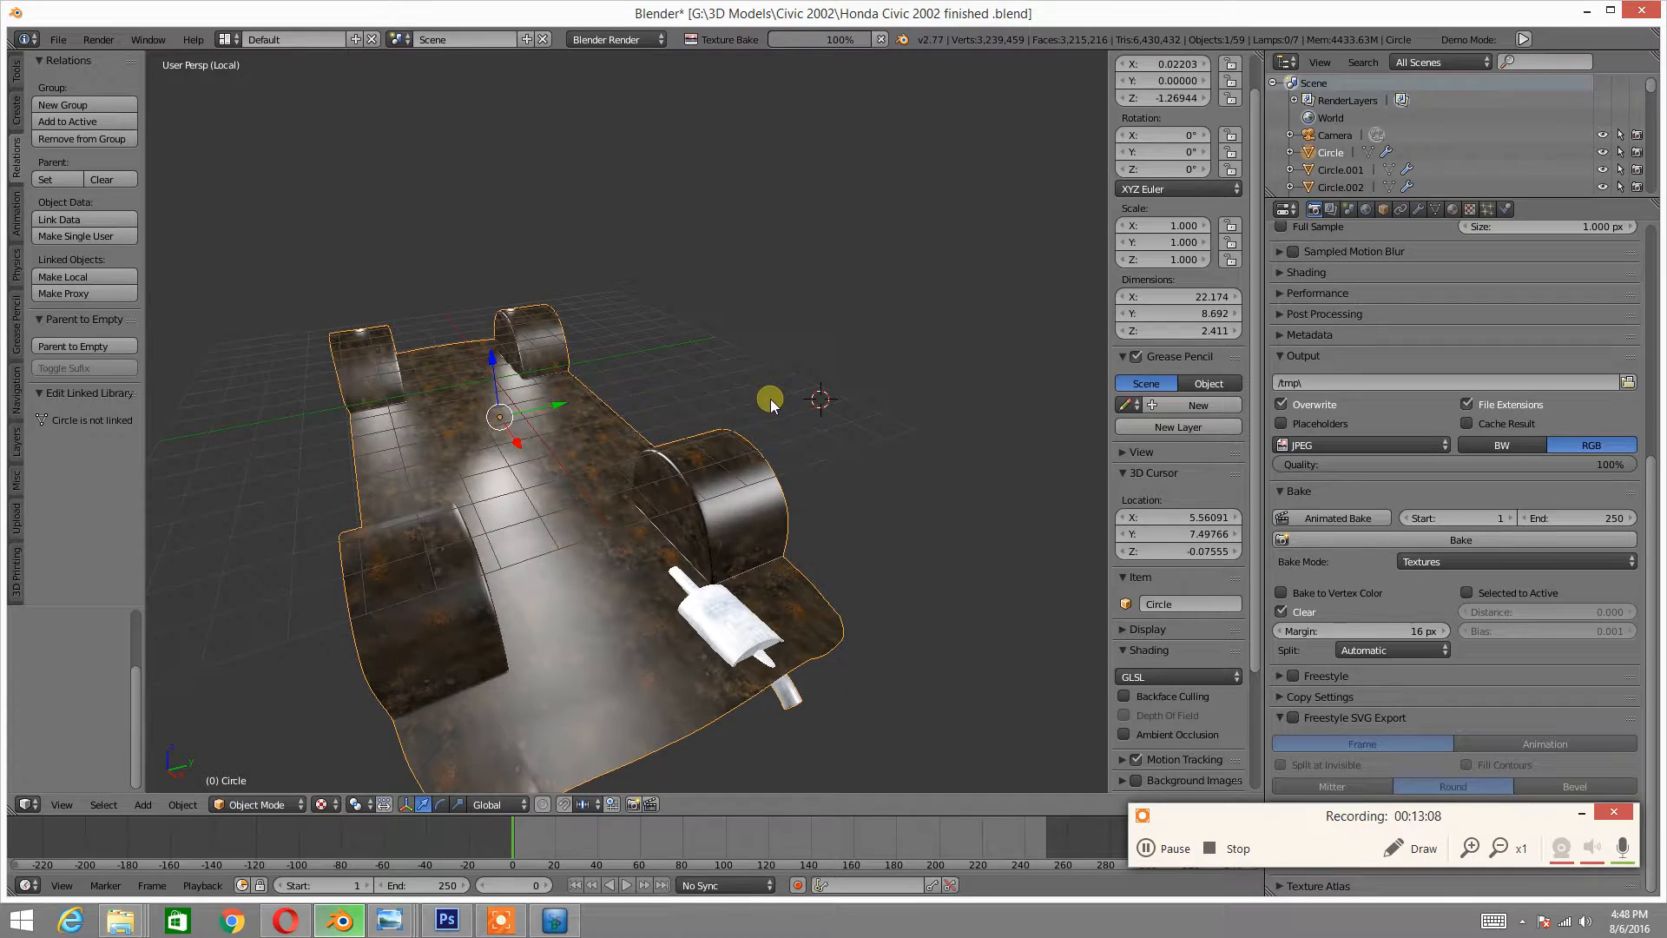
middle_click_drag(606, 340, 419, 460)
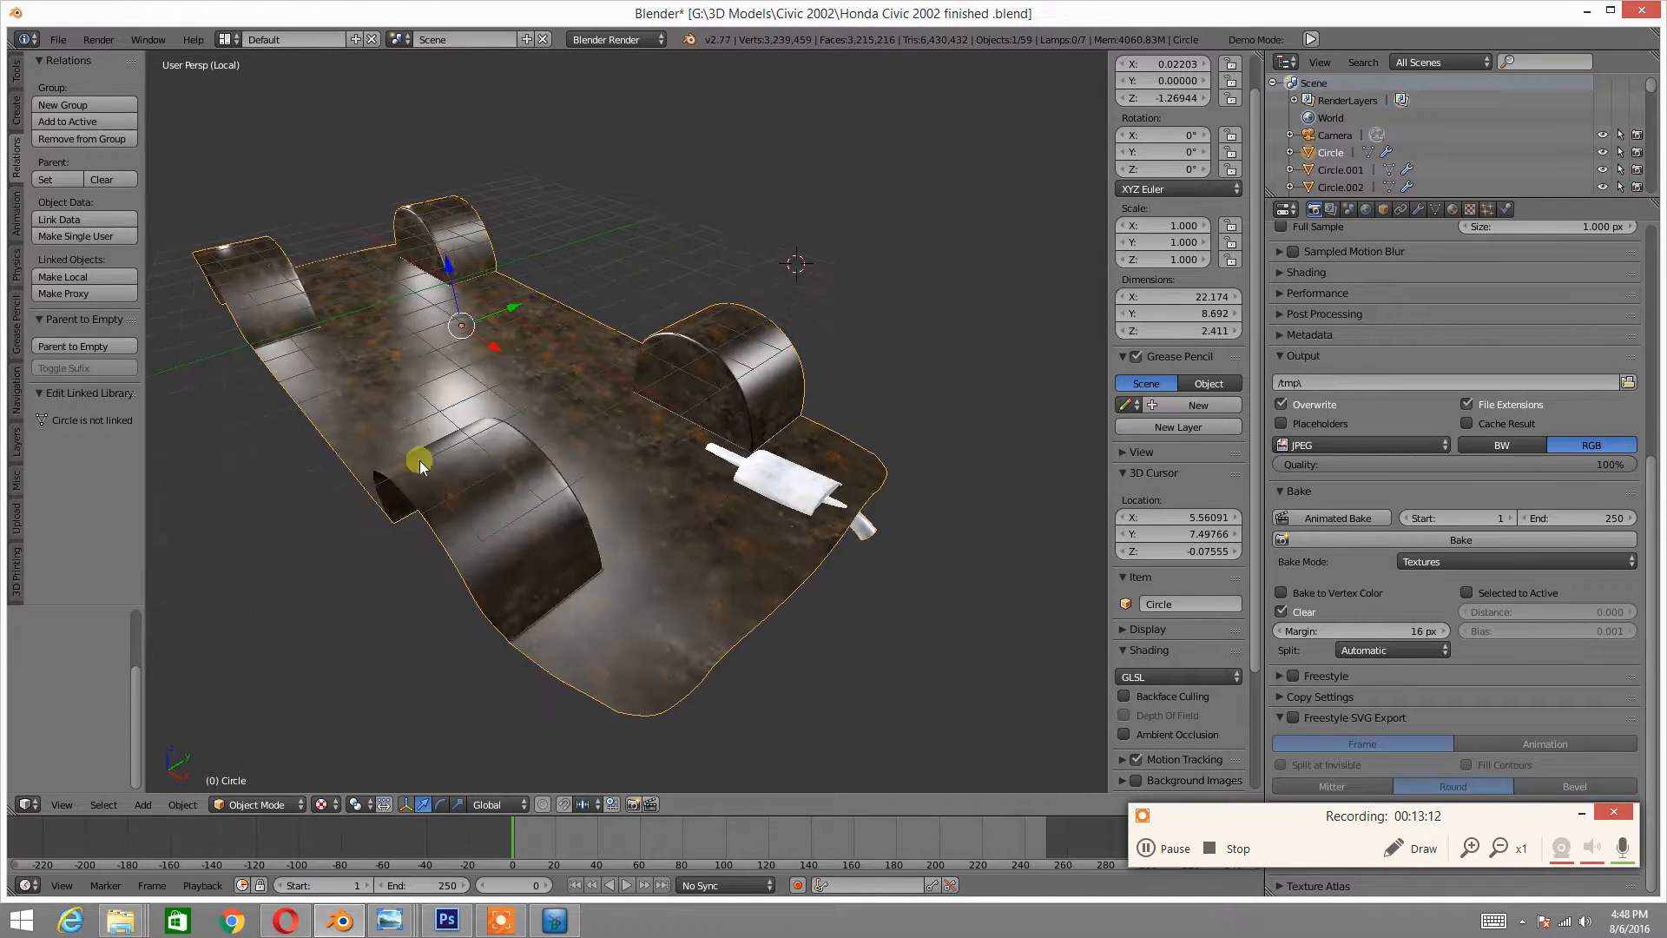
- Save the baked image from the UV/Image Editor in JPEG format as Car Under Body.jpg in the Civic 2002 folder
left_click(28, 804)
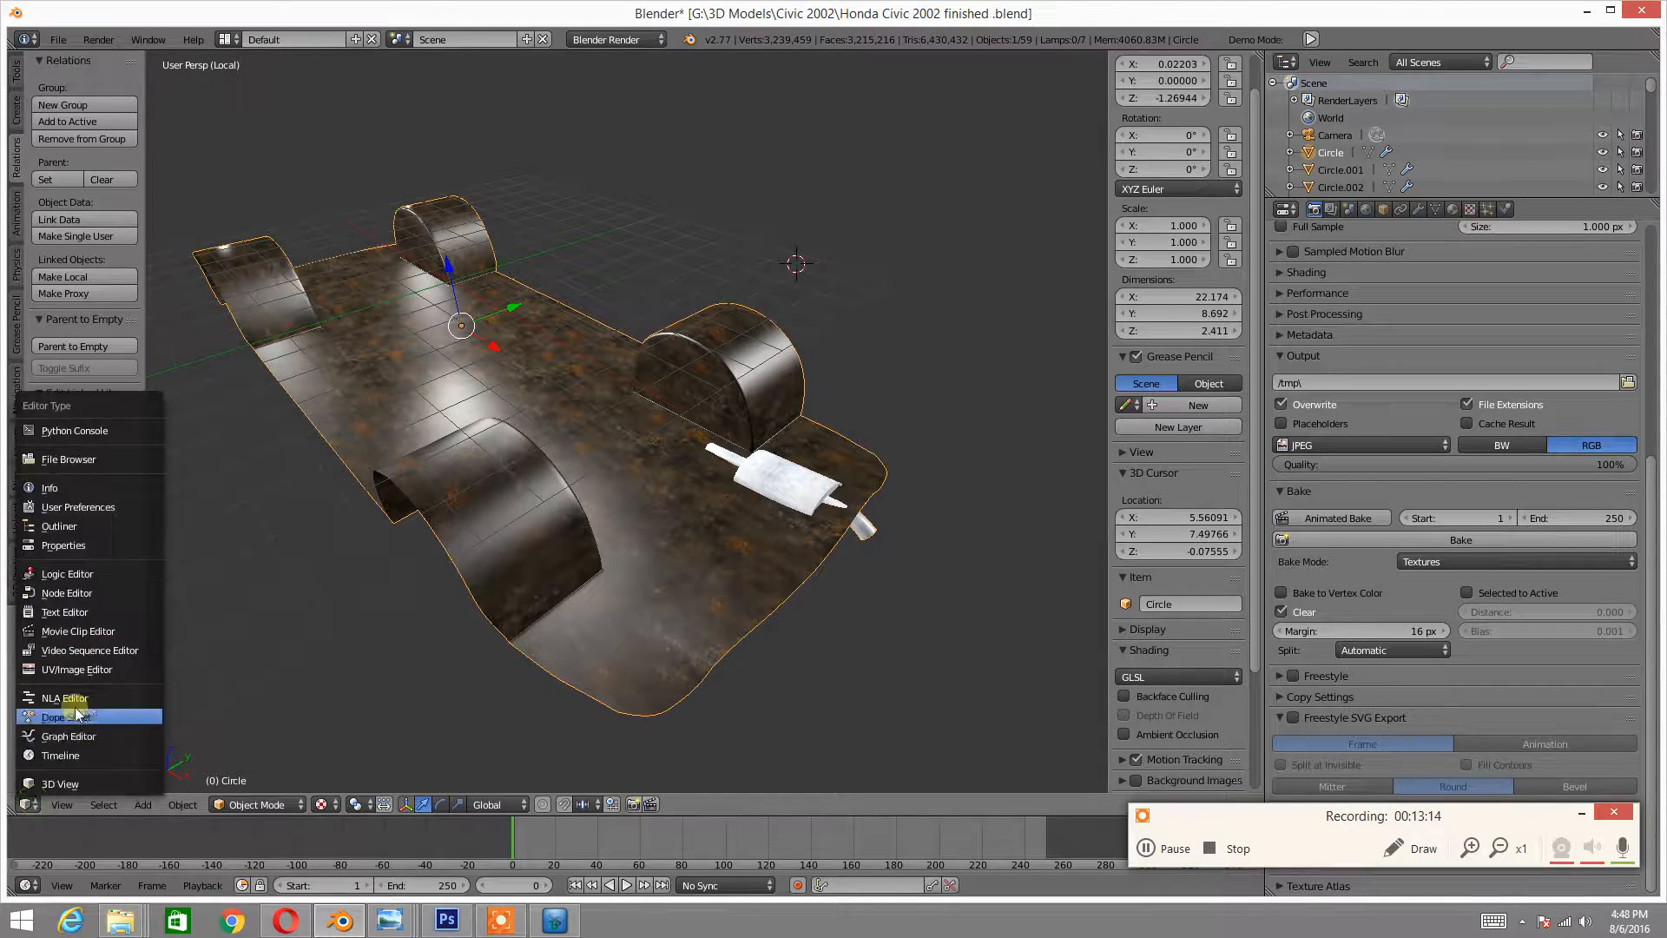
left_click(71, 669)
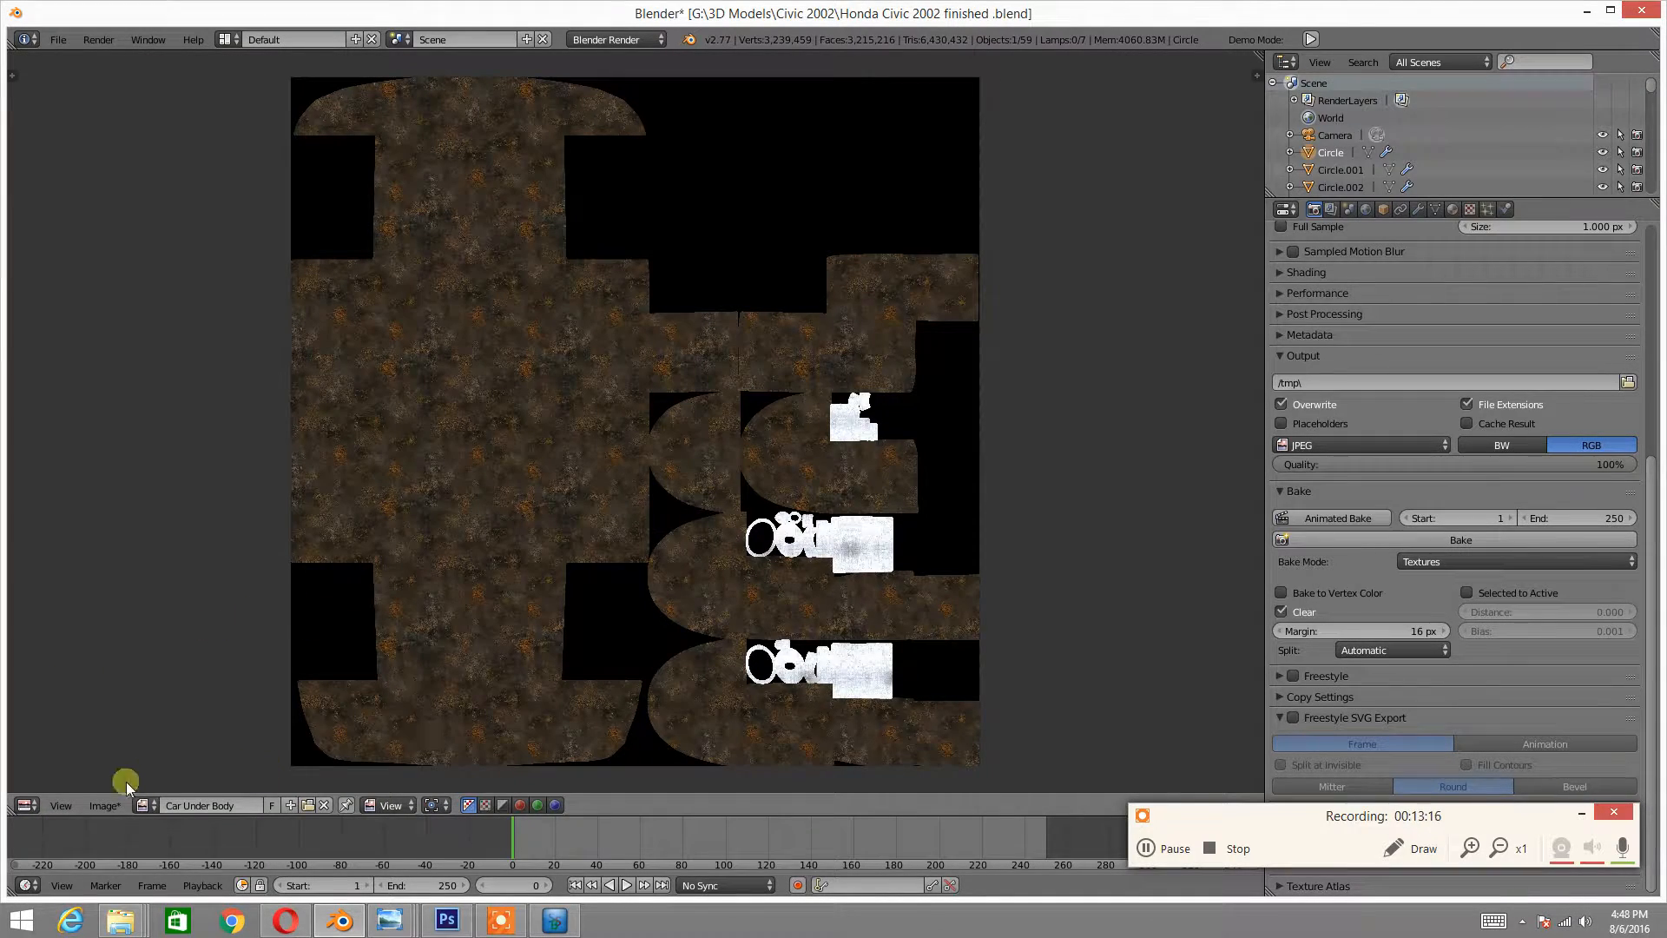
left_click(102, 806)
left_click(146, 665)
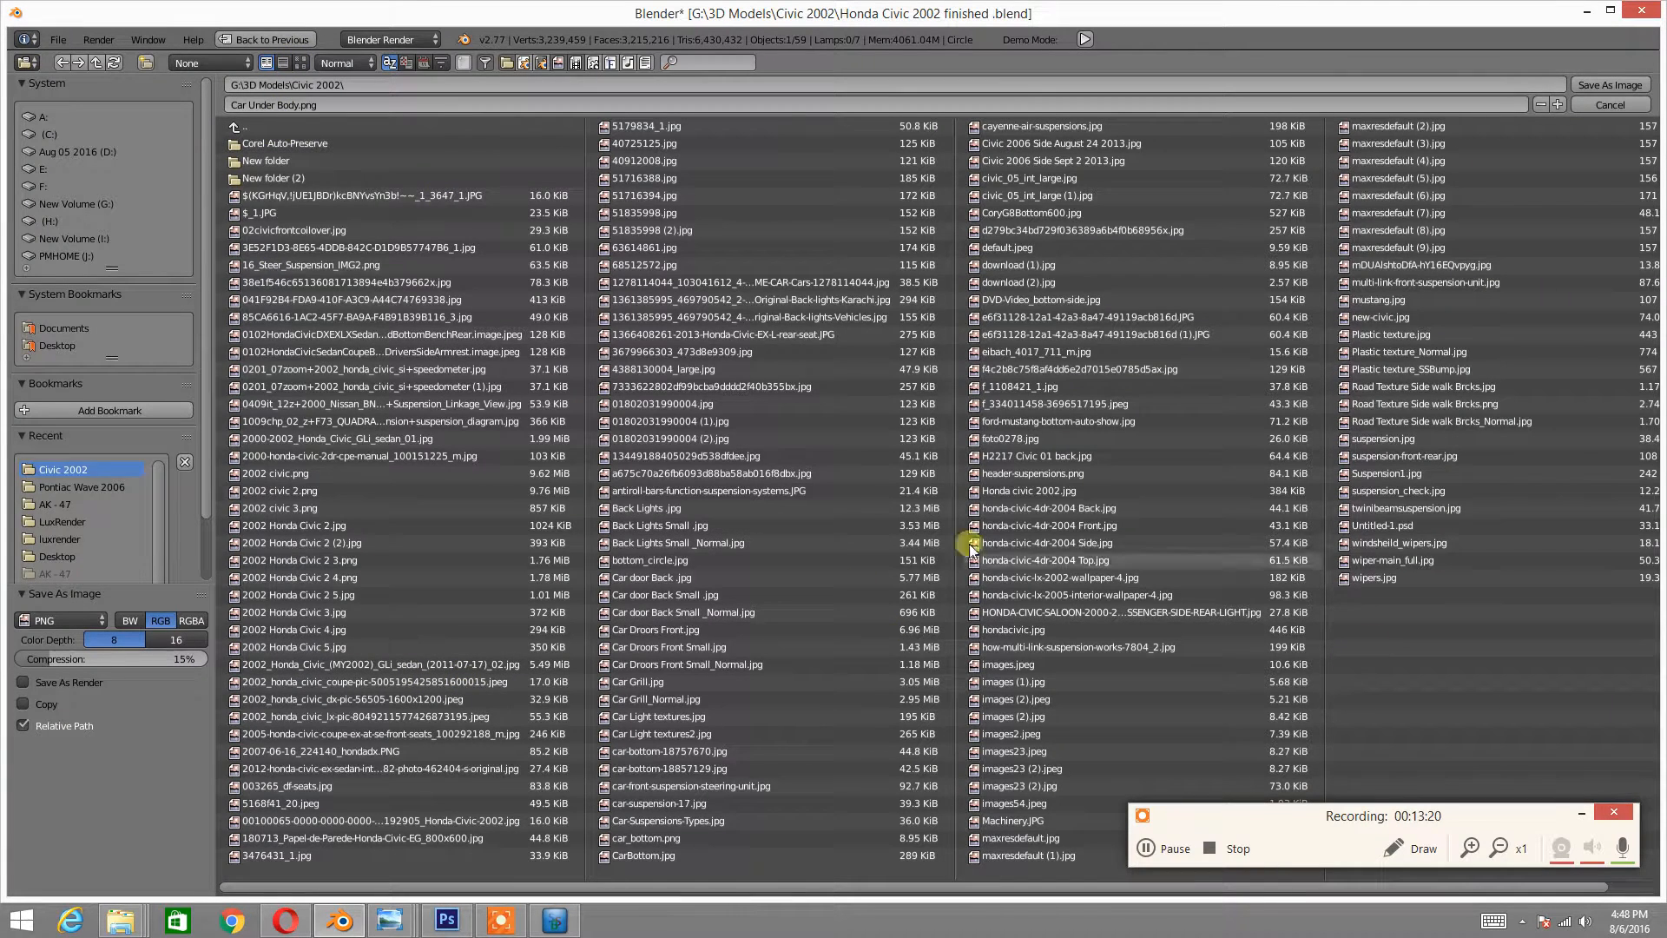
left_click(68, 620)
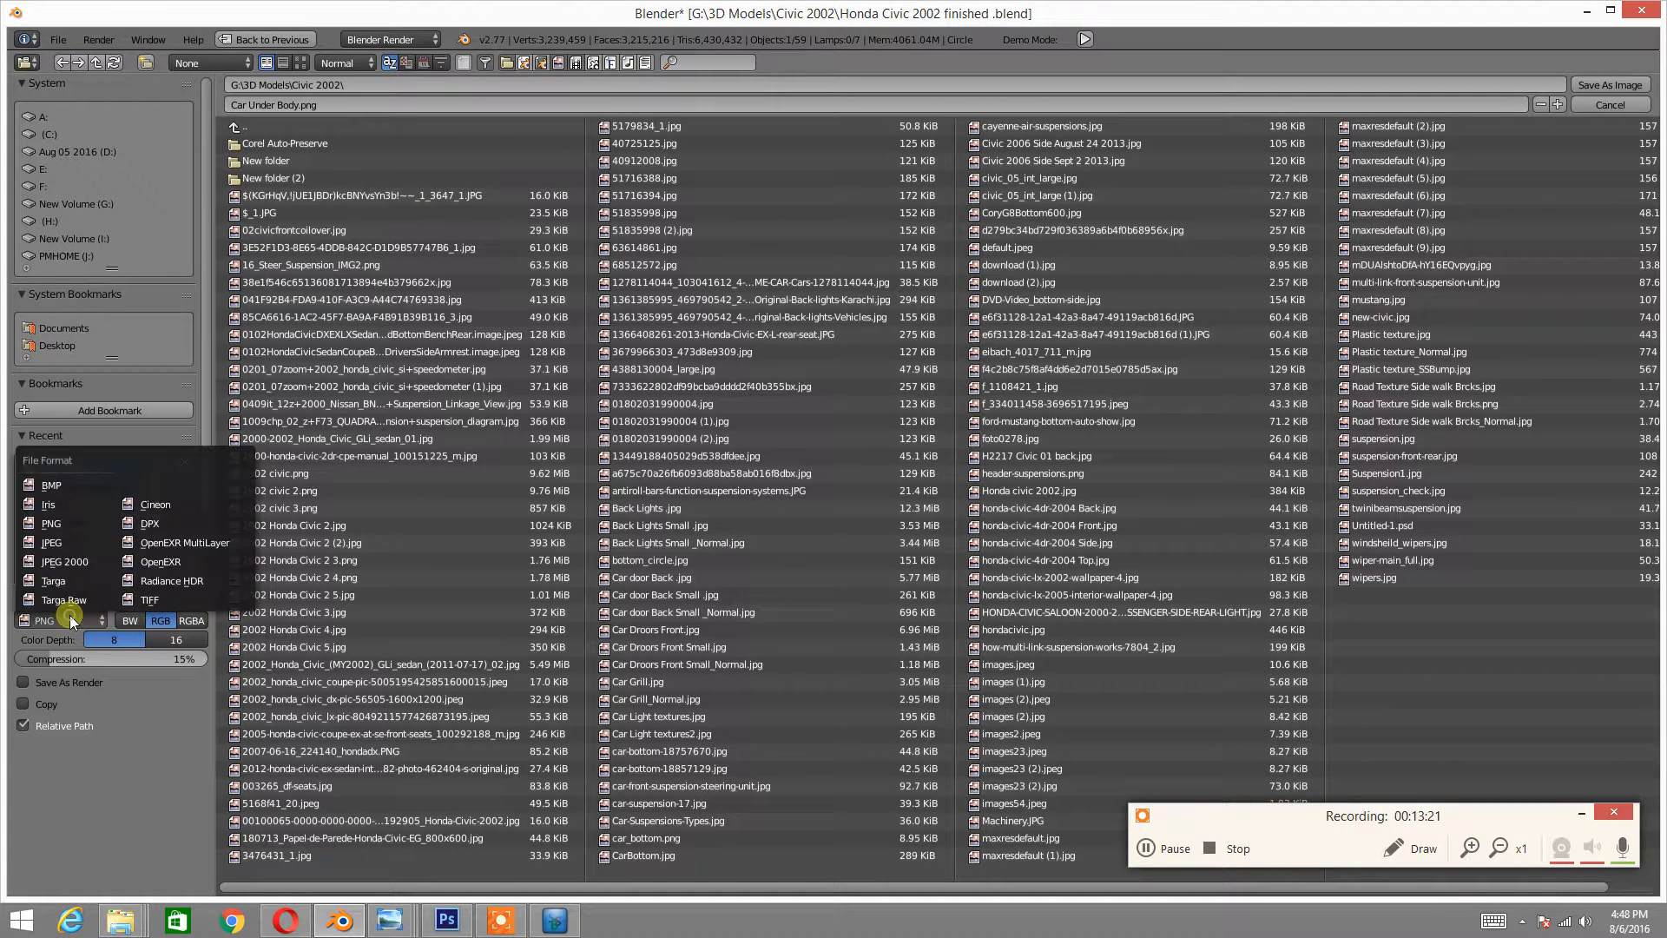
left_click(50, 545)
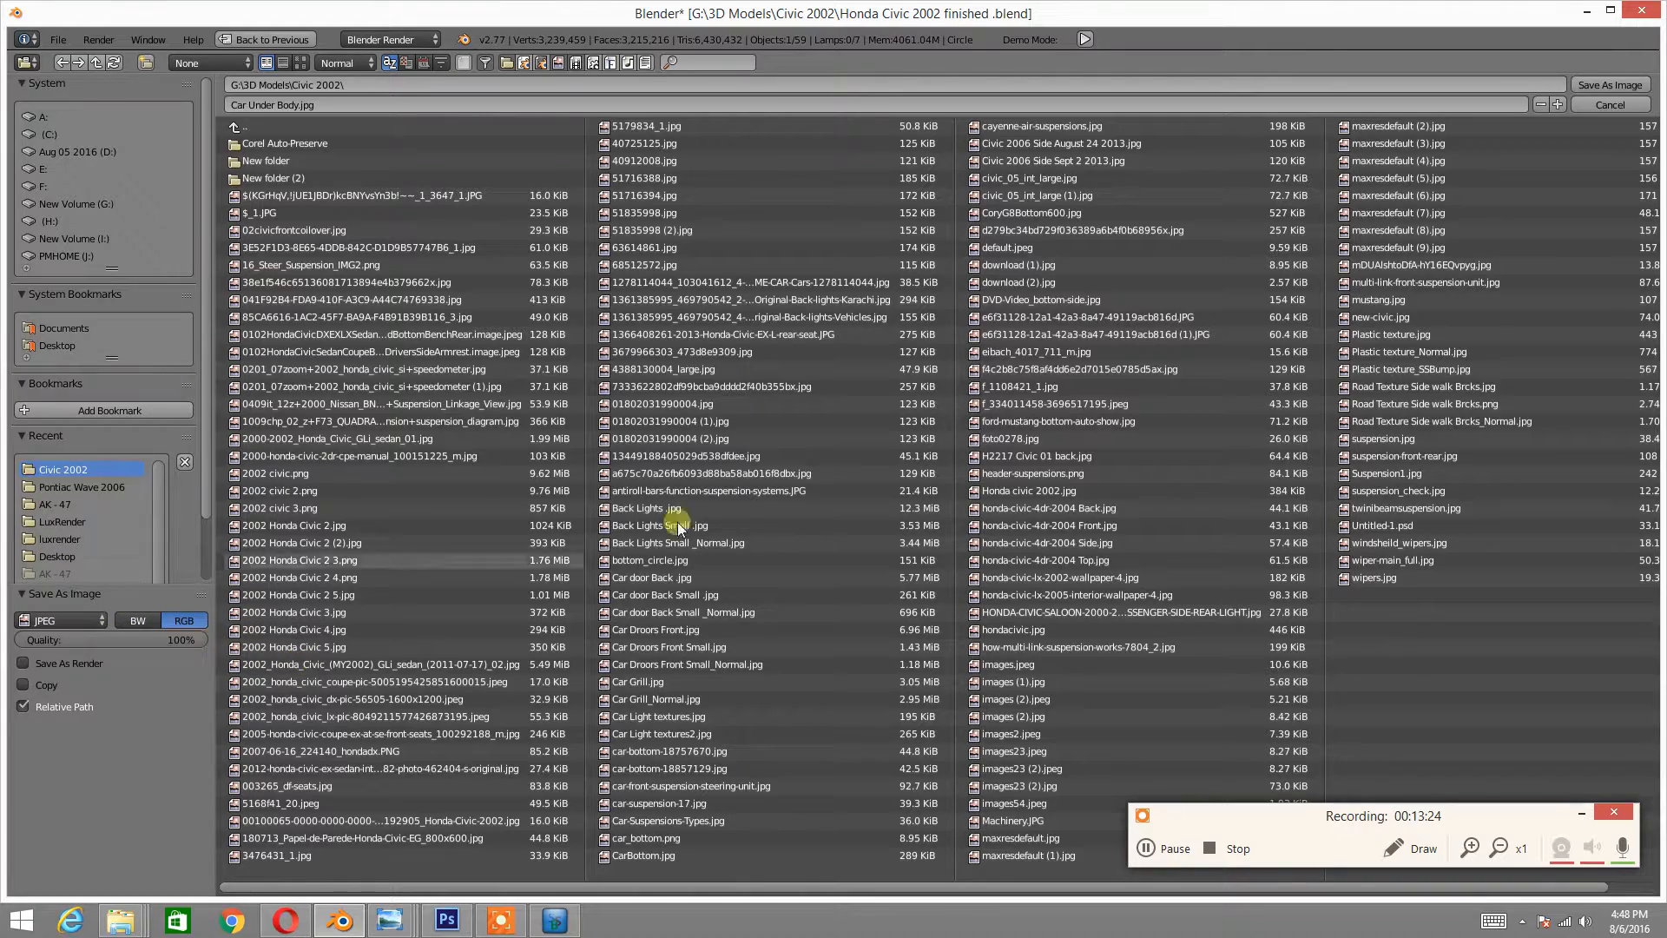
left_click(300, 62)
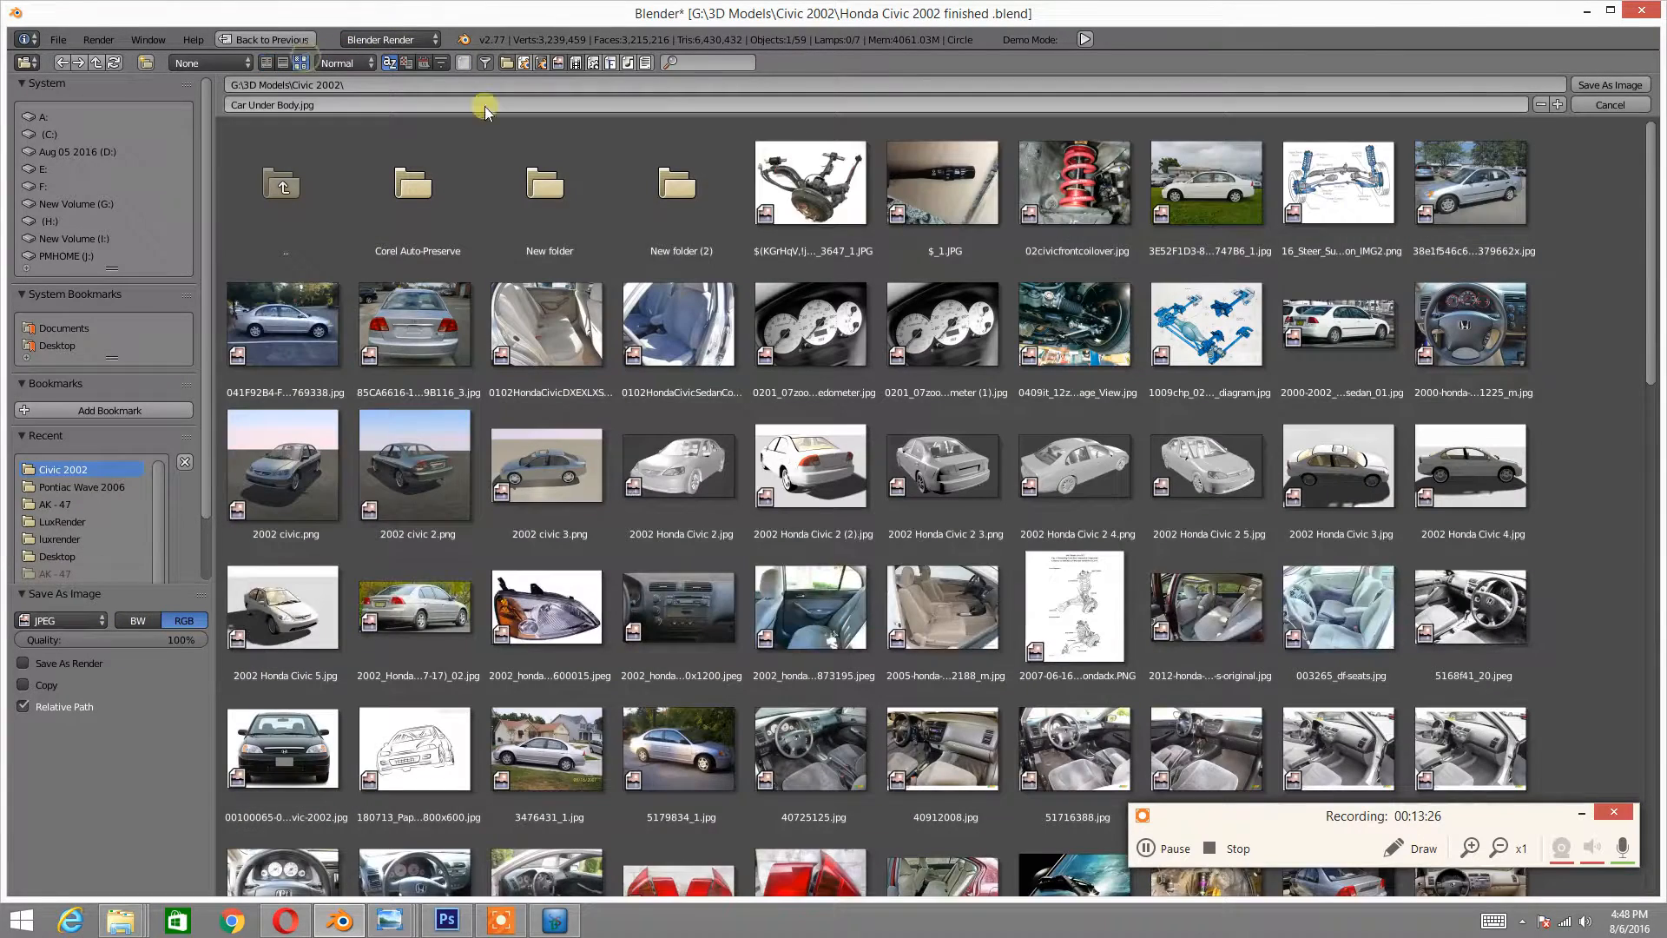
left_click(1628, 85)
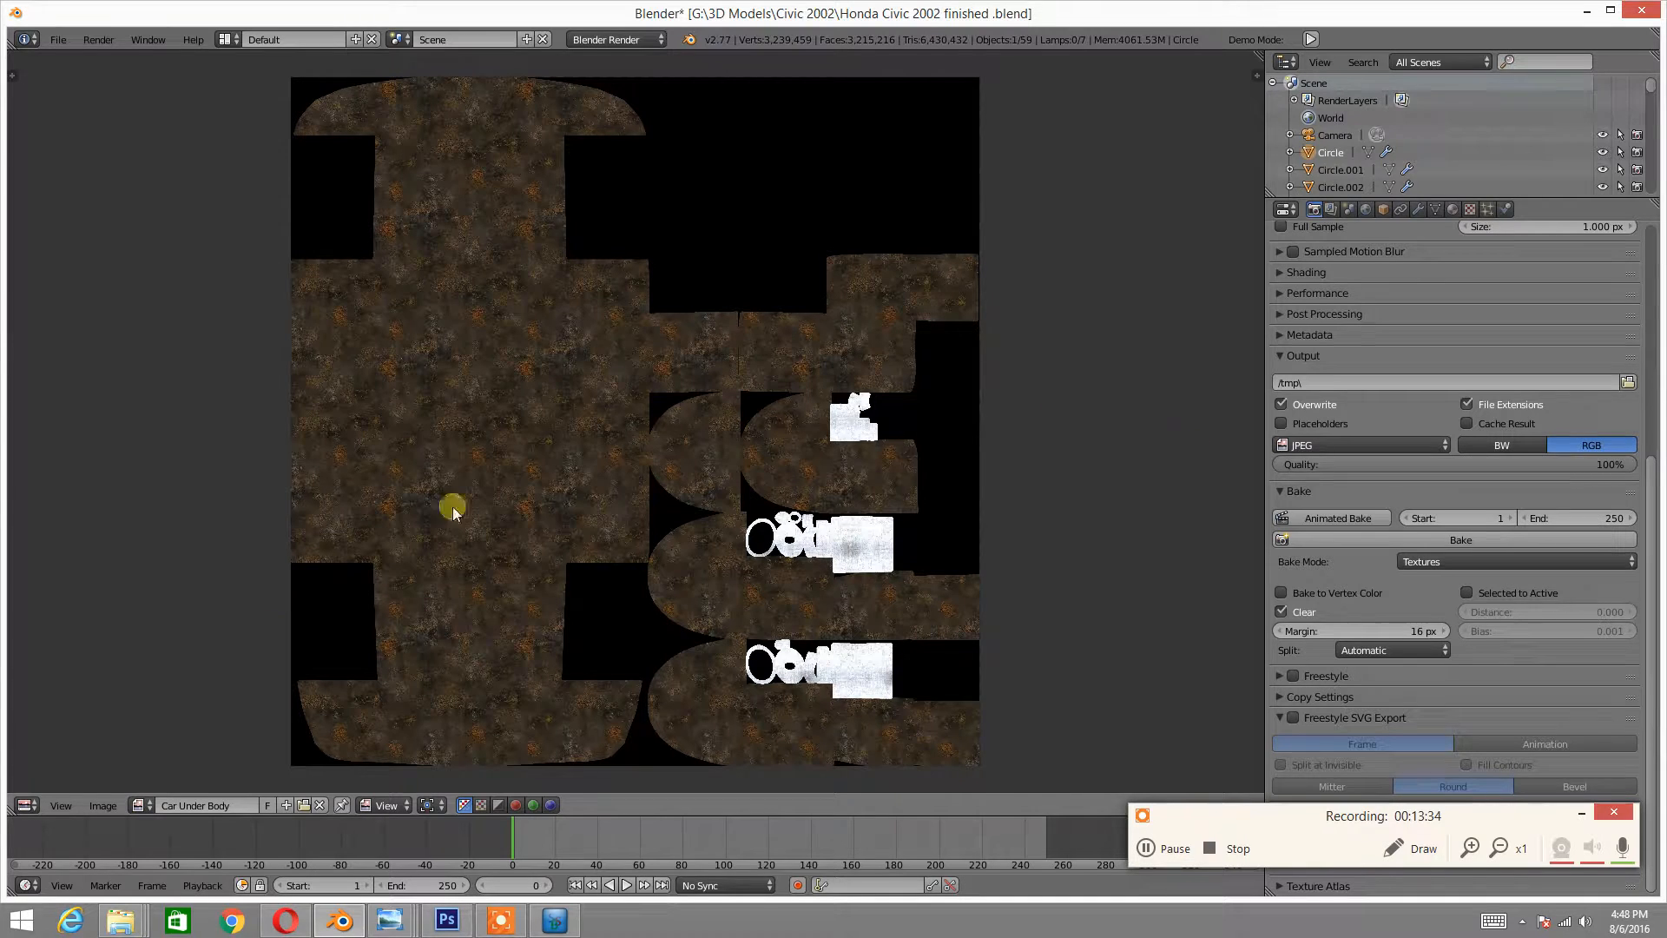
- Switch to Photoshop, close the Back Lights Small image and open Car Under Body.jpg
left_click(447, 920)
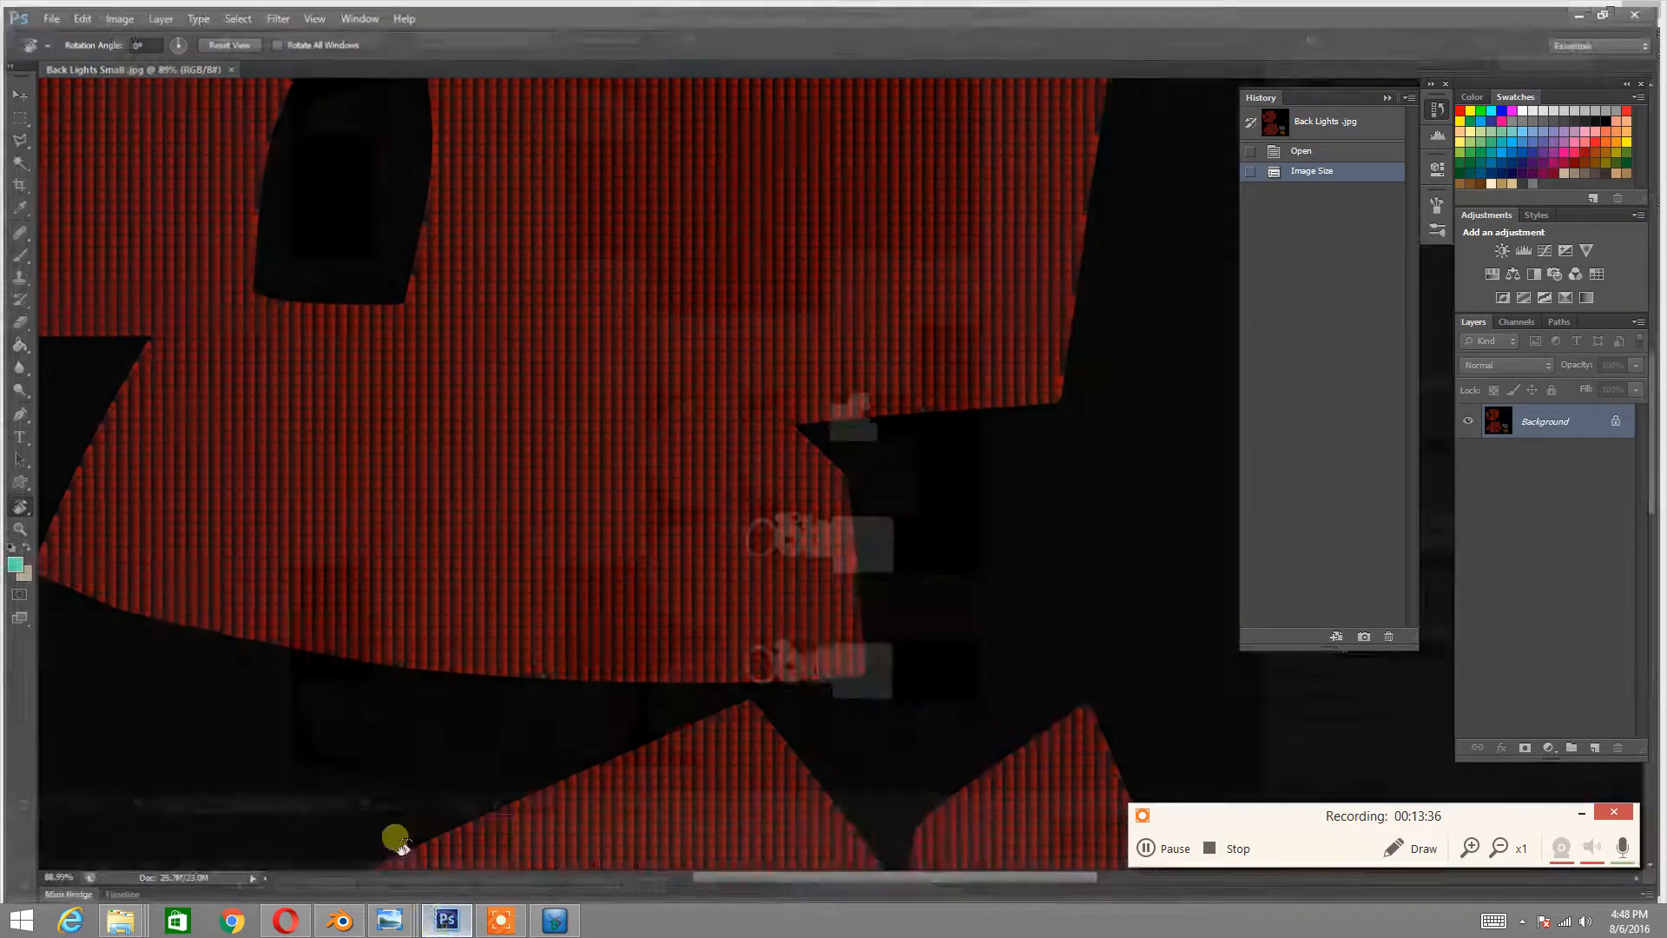
left_click(231, 68)
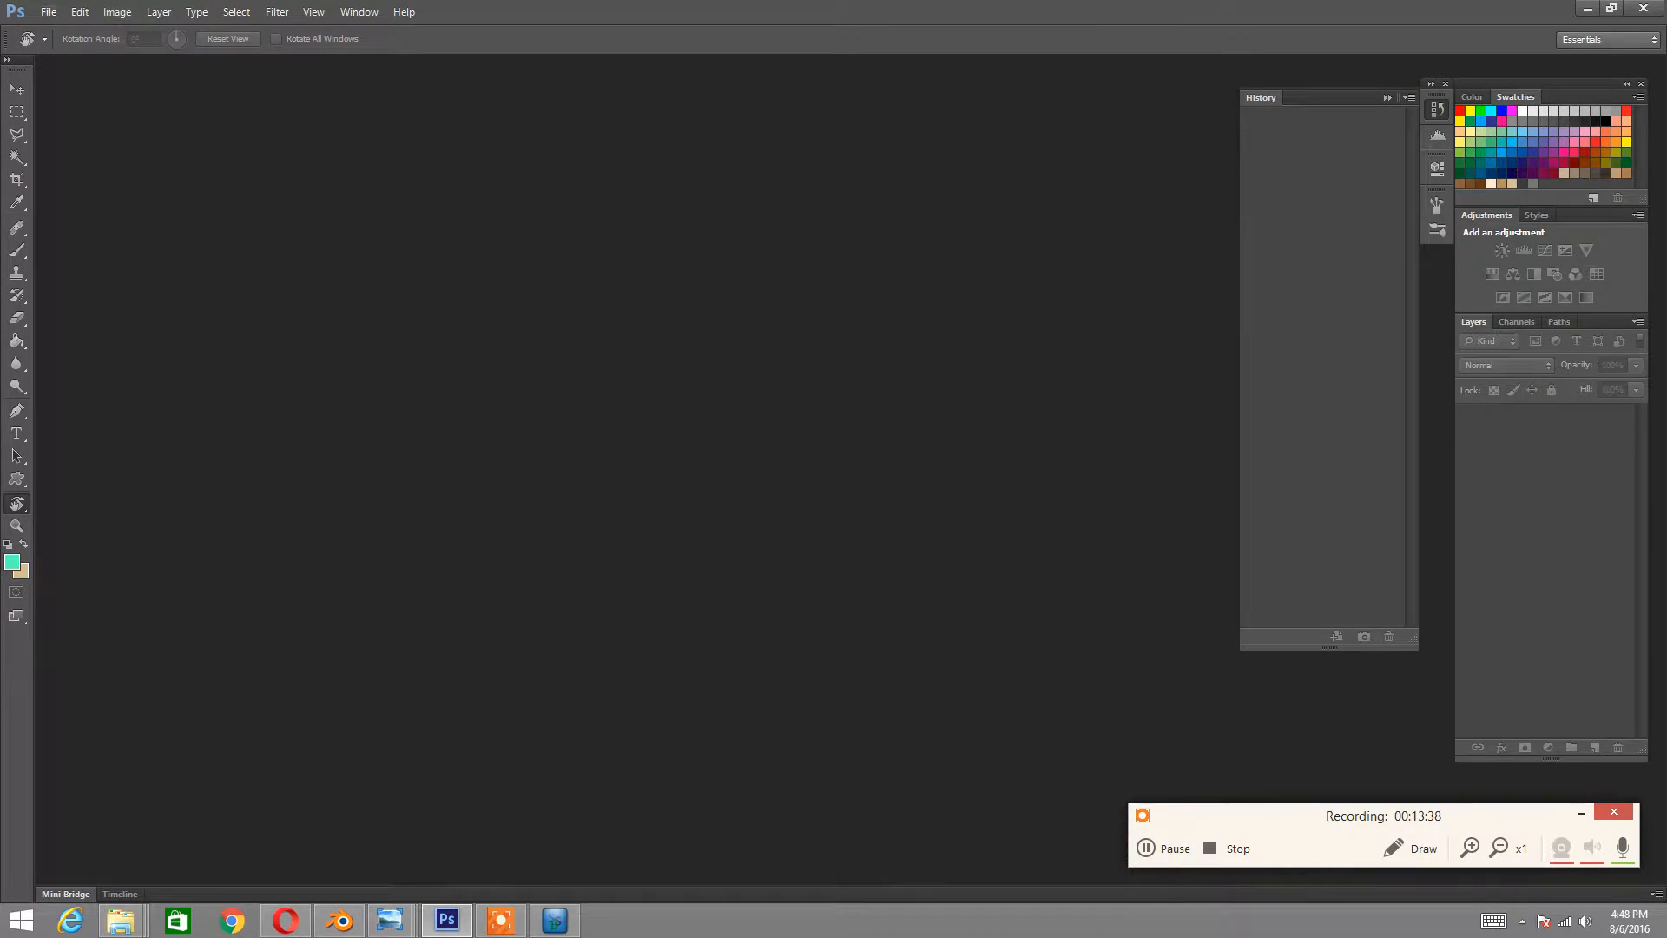
left_click(45, 13)
left_click(64, 50)
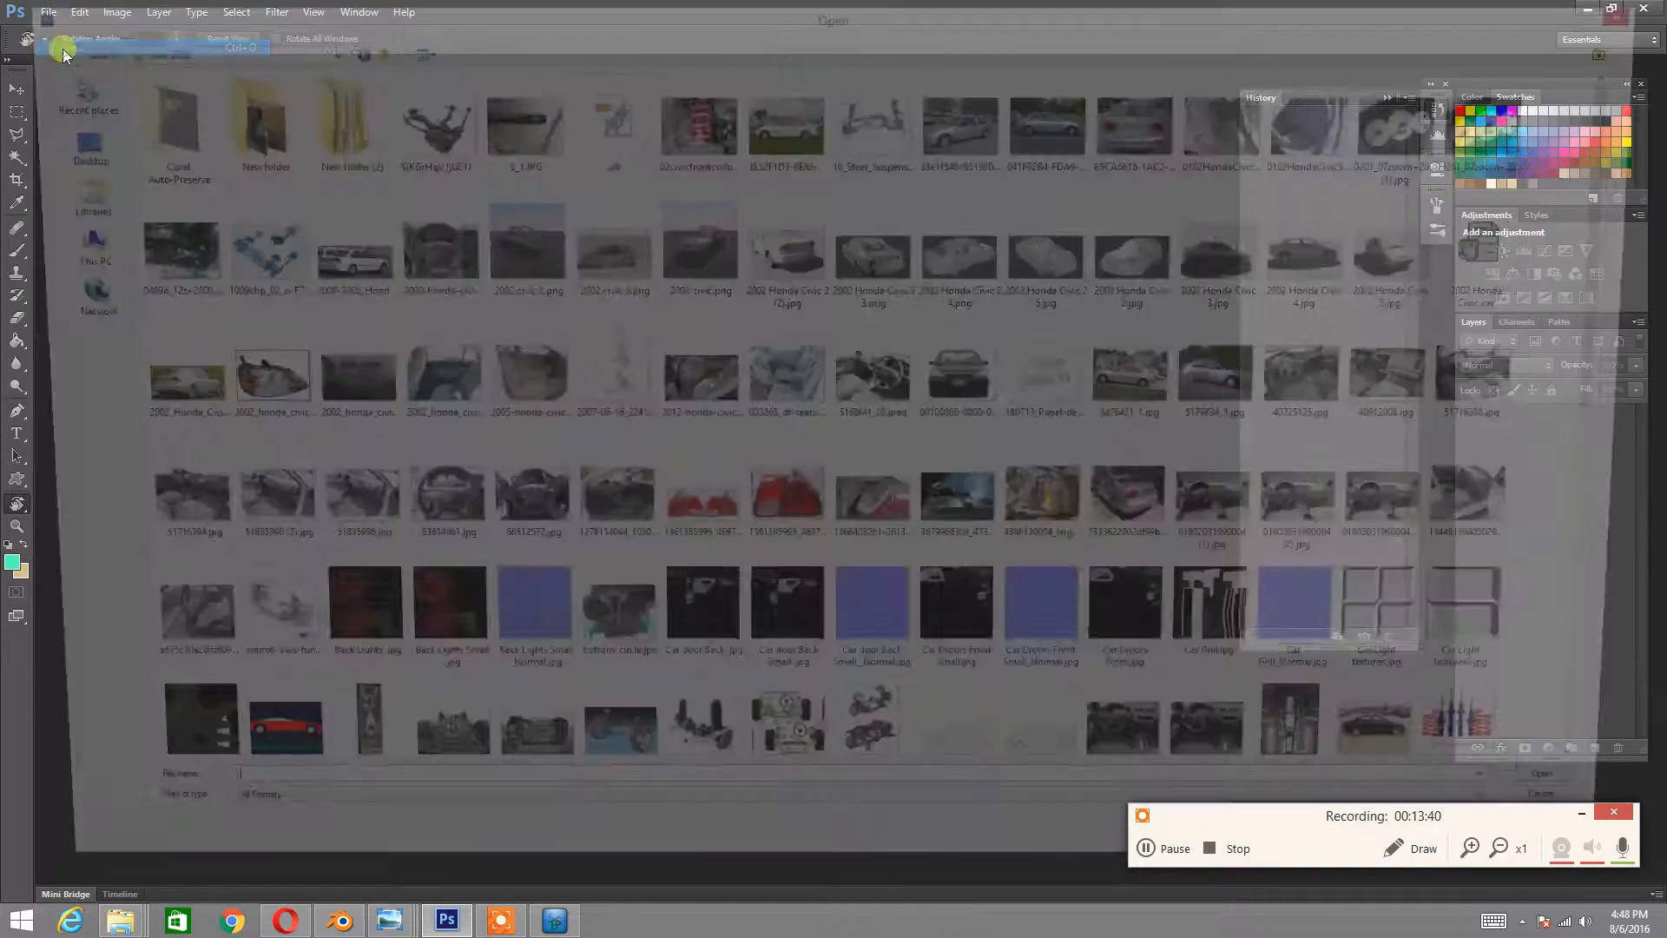
double_click(137, 751)
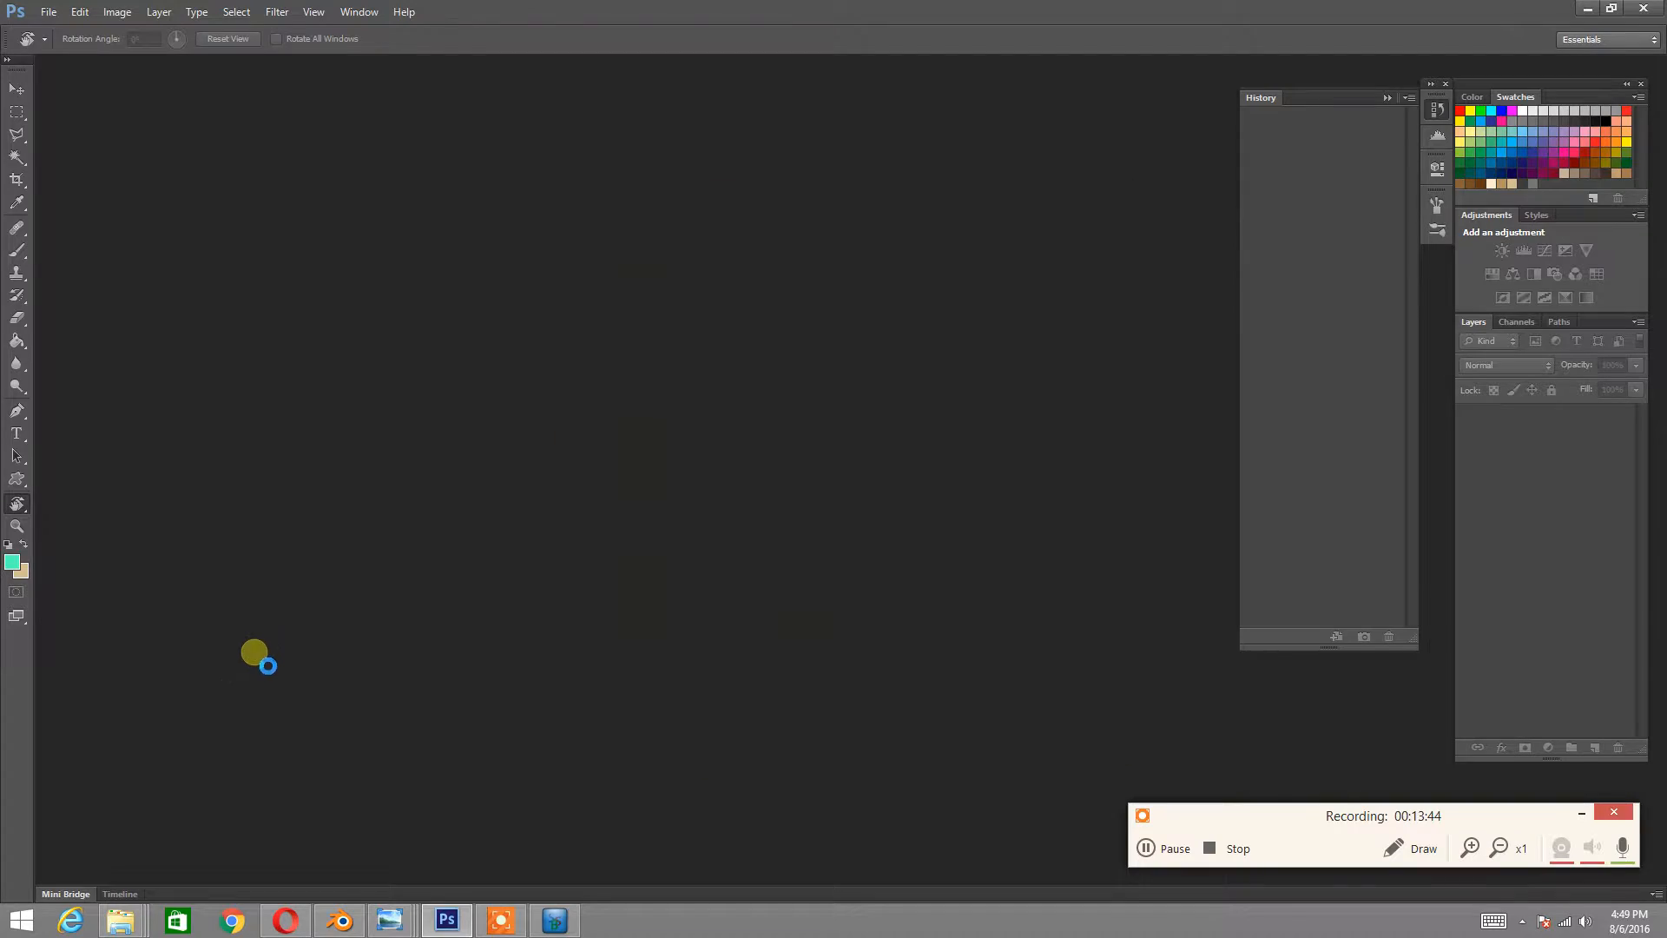
- Check the rust texture up close and resize the Car Under Body image to 3000 × 3000 pixels
scroll(736, 575, "up", 1, "alt")
scroll(736, 575, "up", 10, "alt")
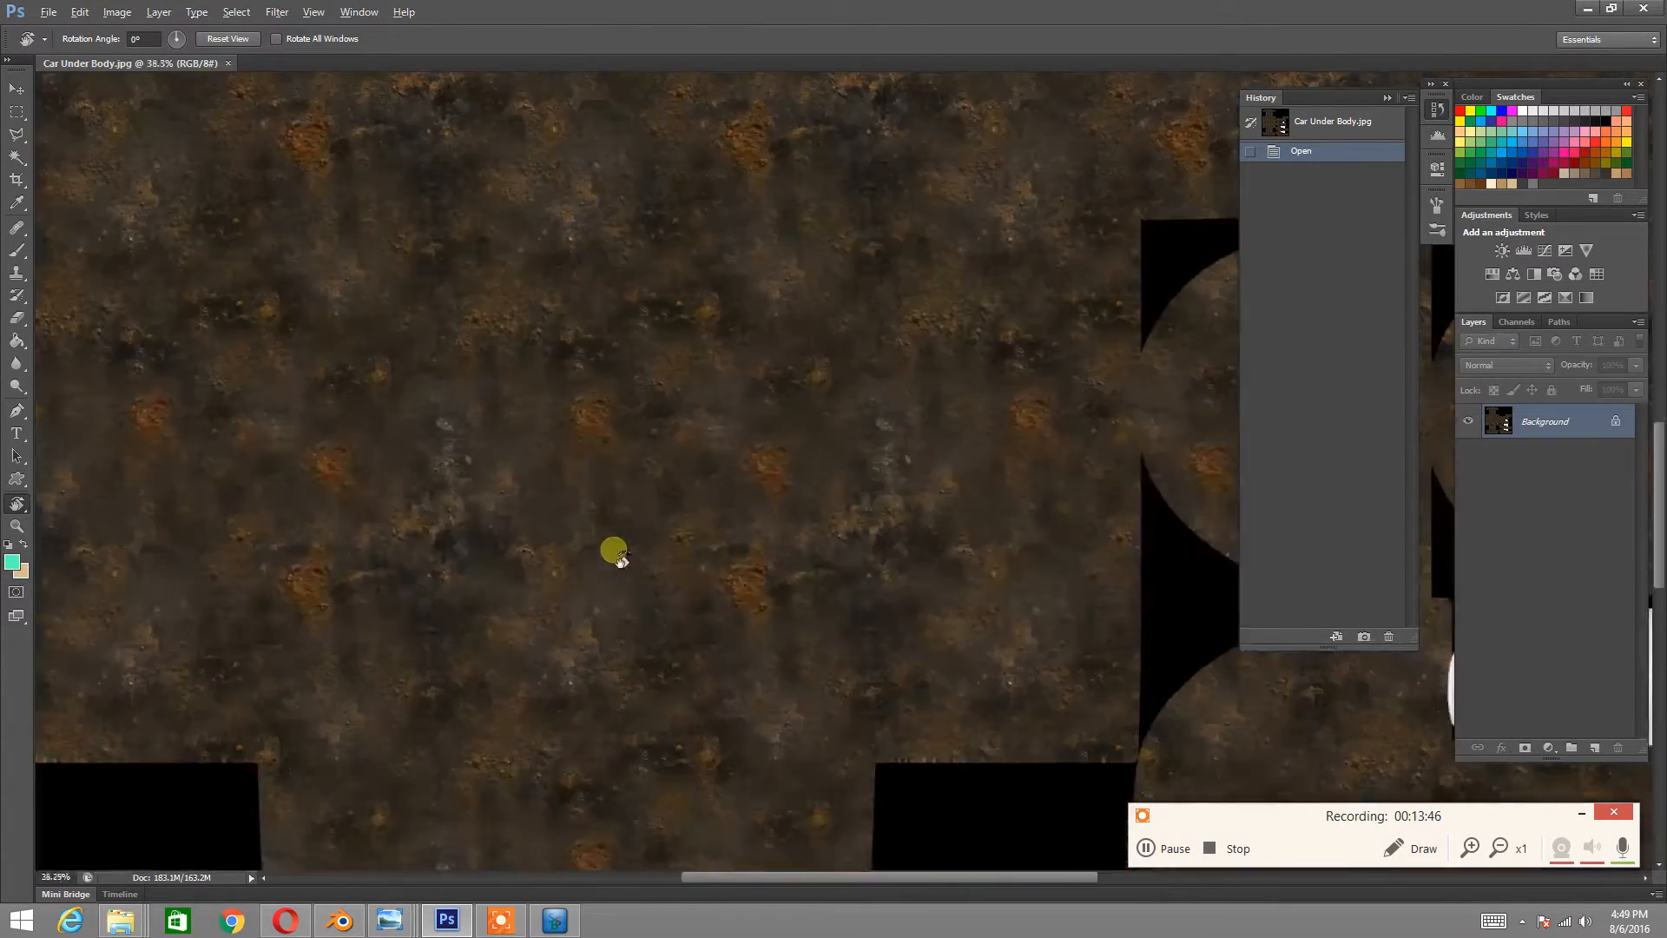
scroll(597, 540, "down", 10, "alt")
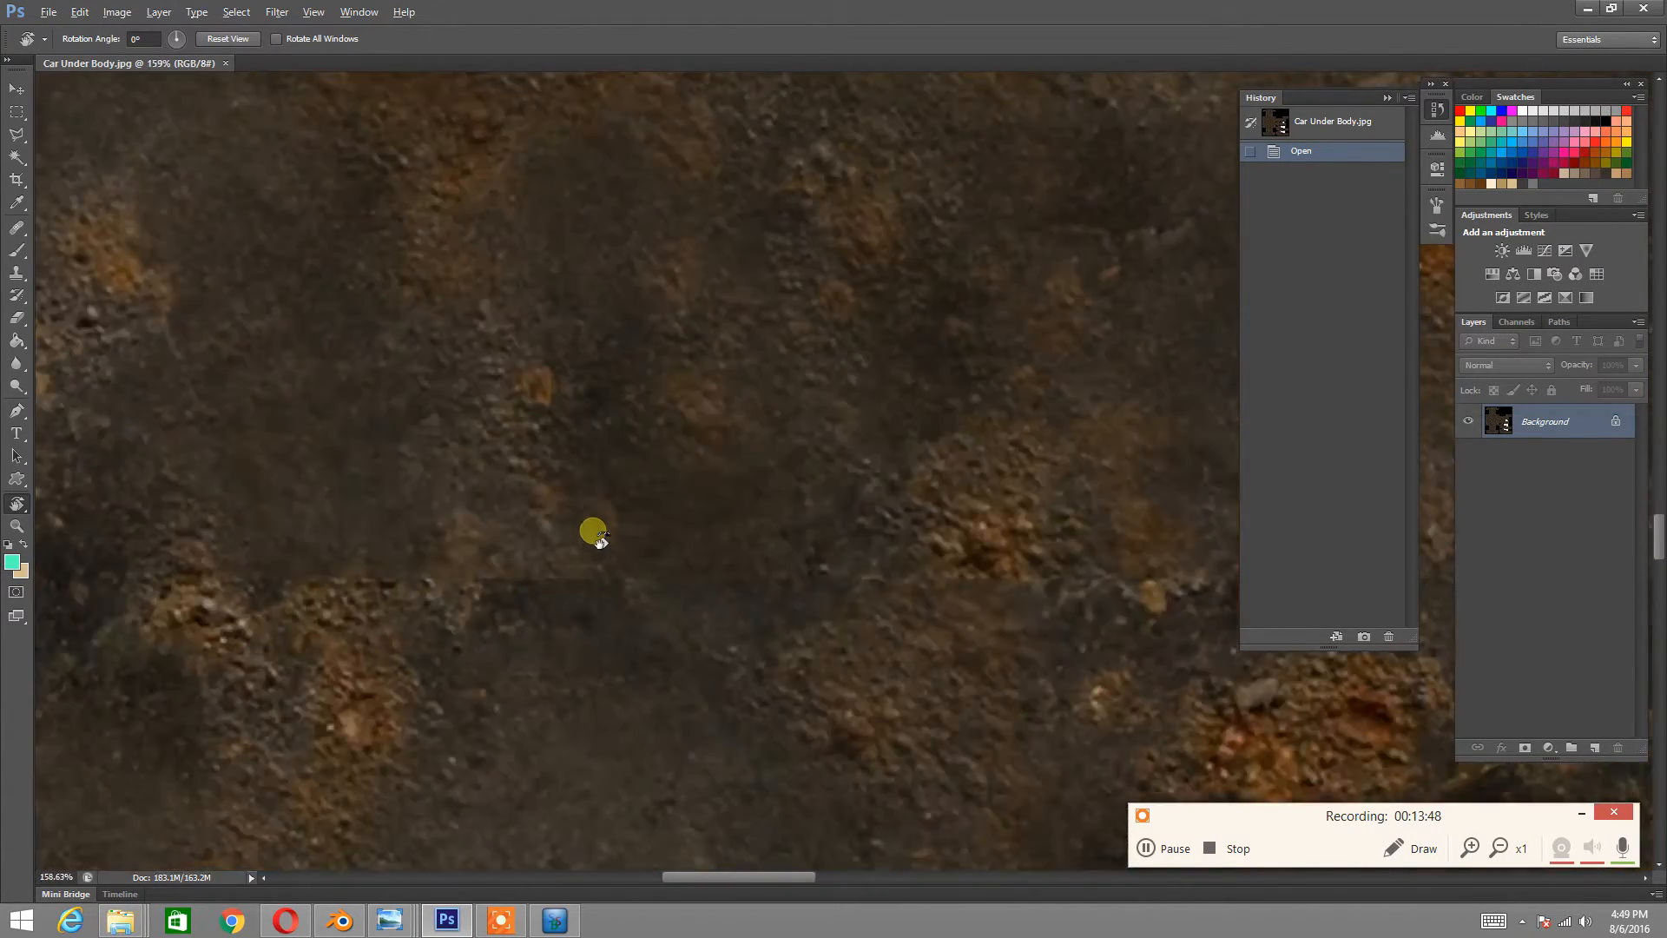
scroll(592, 532, "down", 2, "alt")
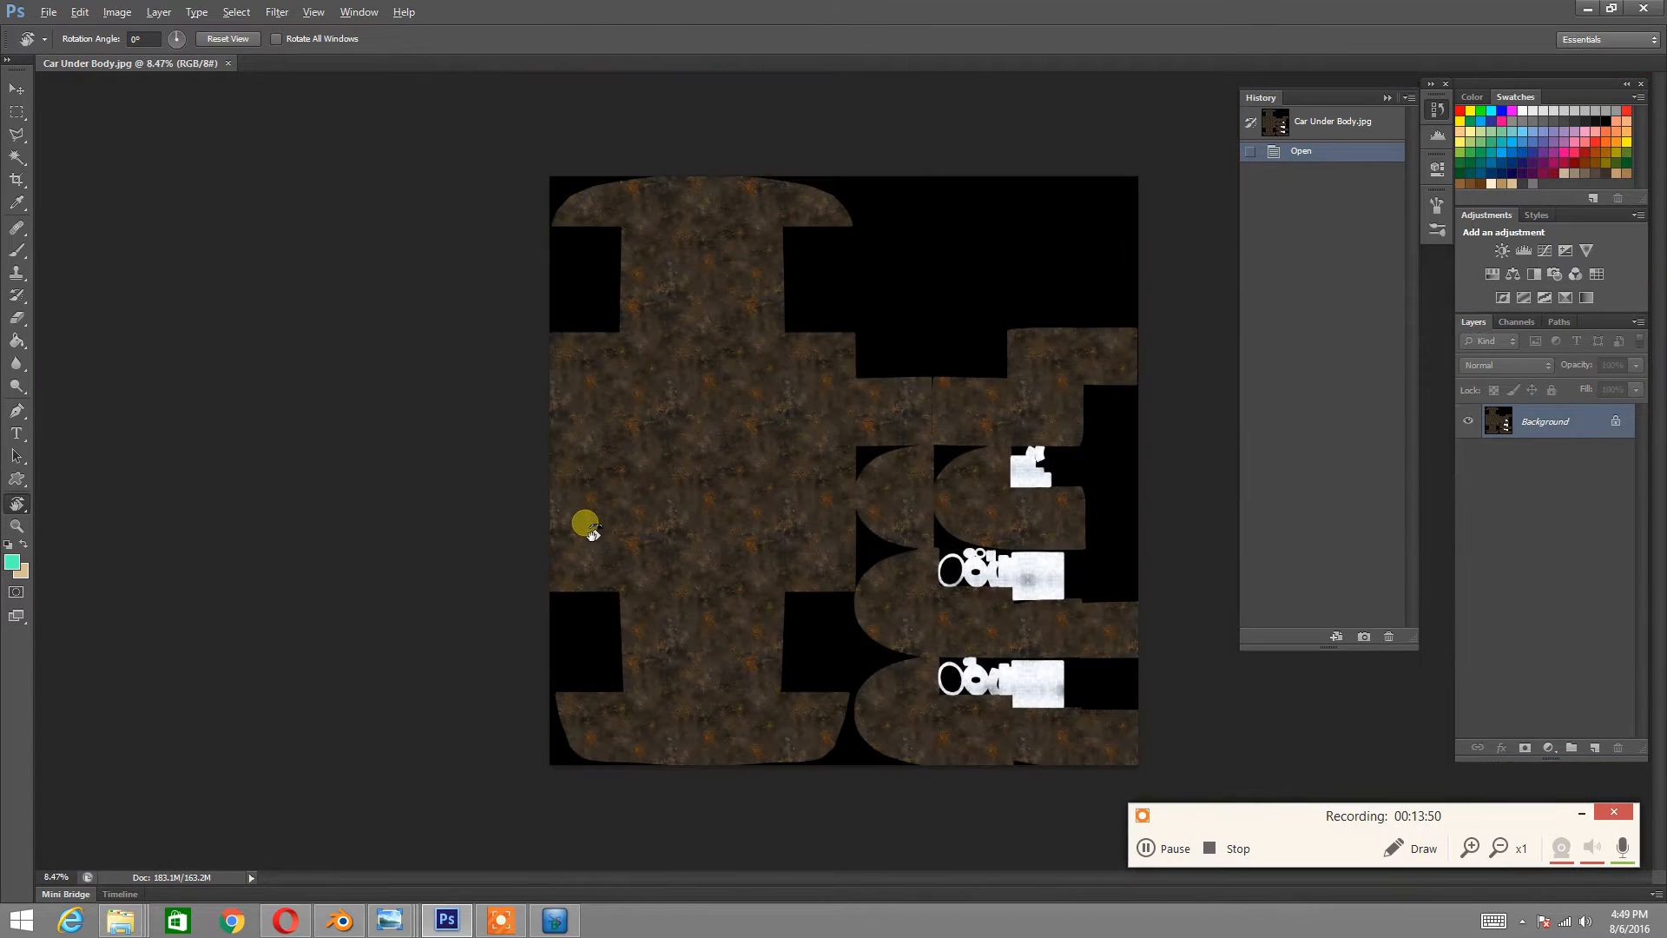
left_click(48, 12)
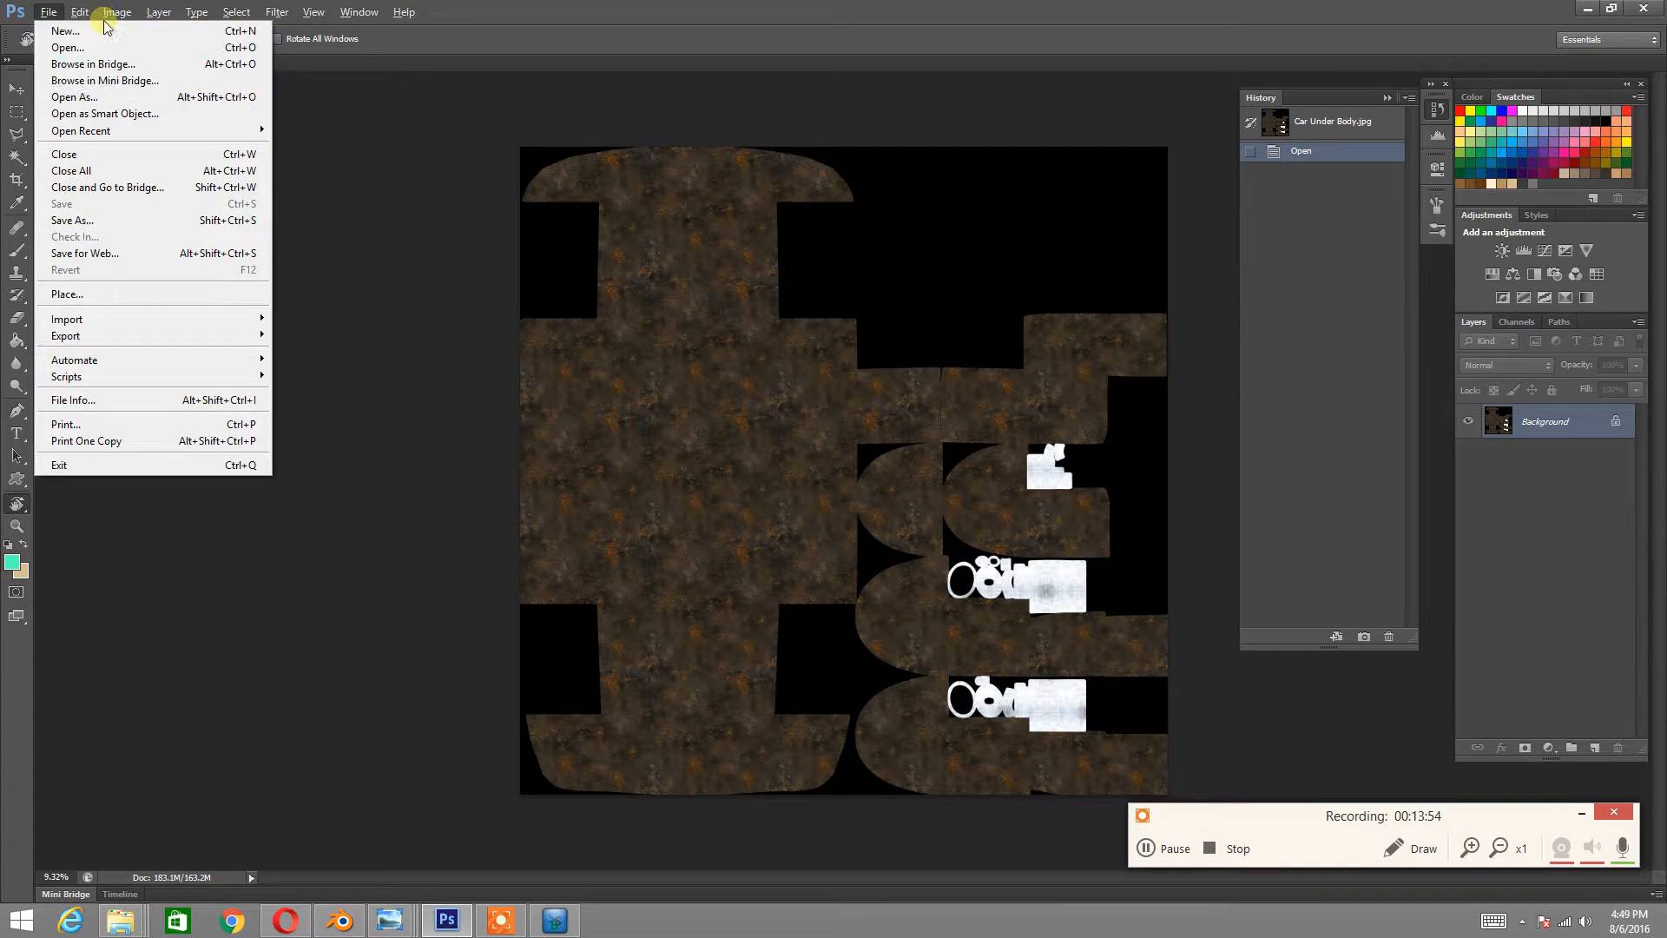
mouse_move(117, 13)
left_click(133, 139)
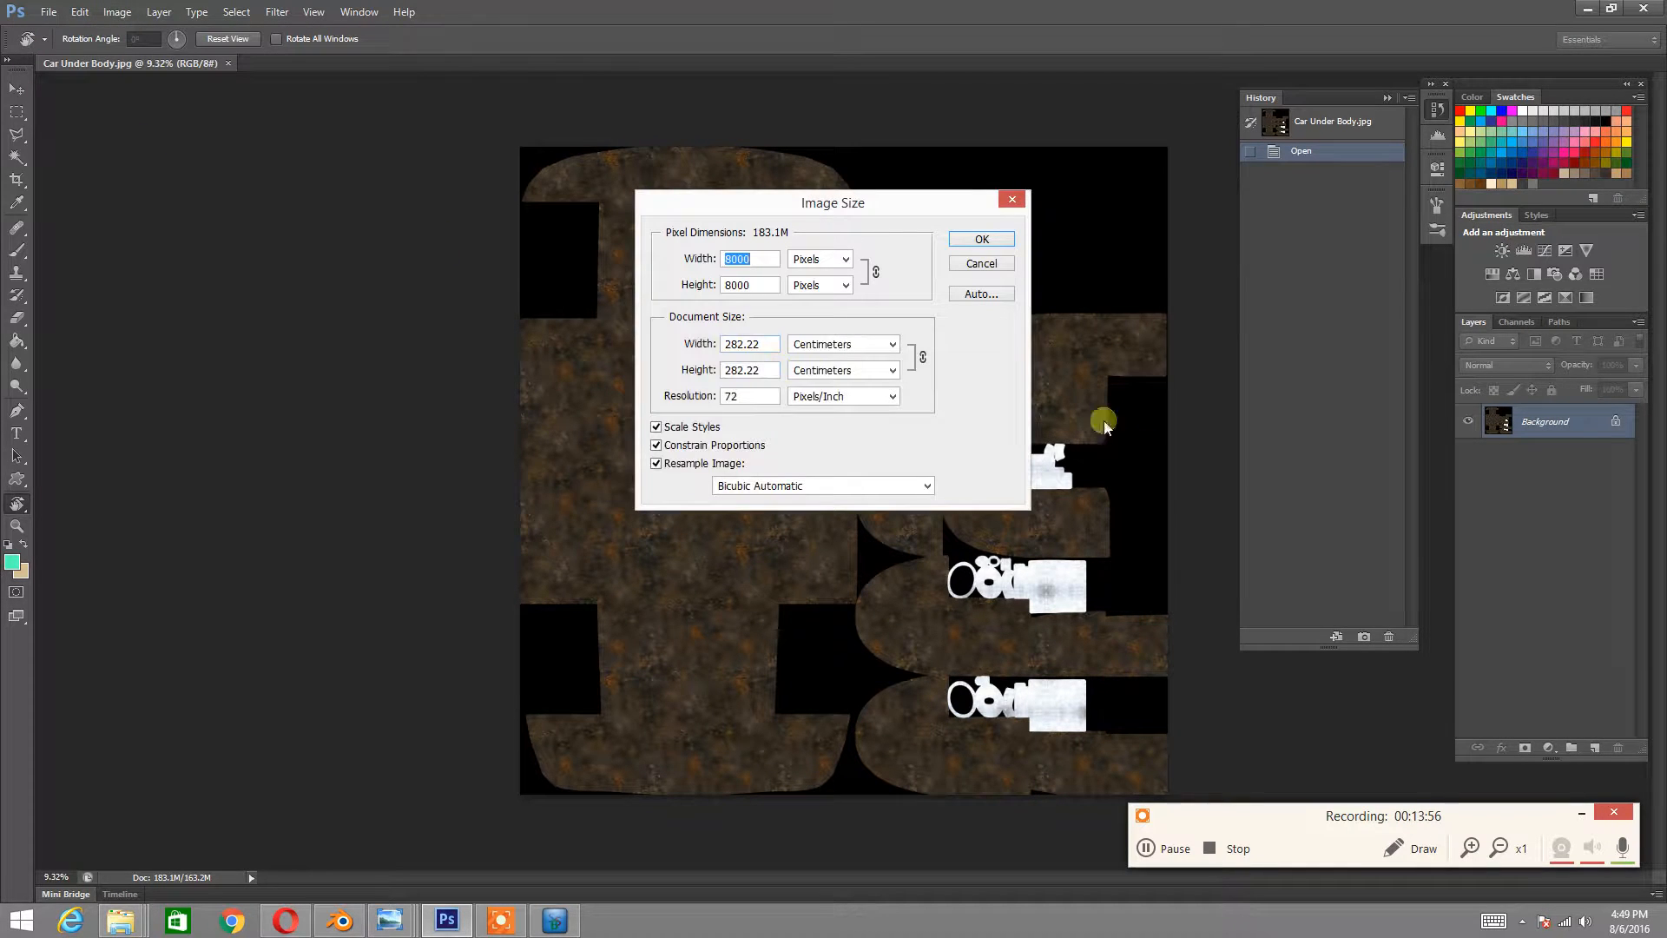
type("3000")
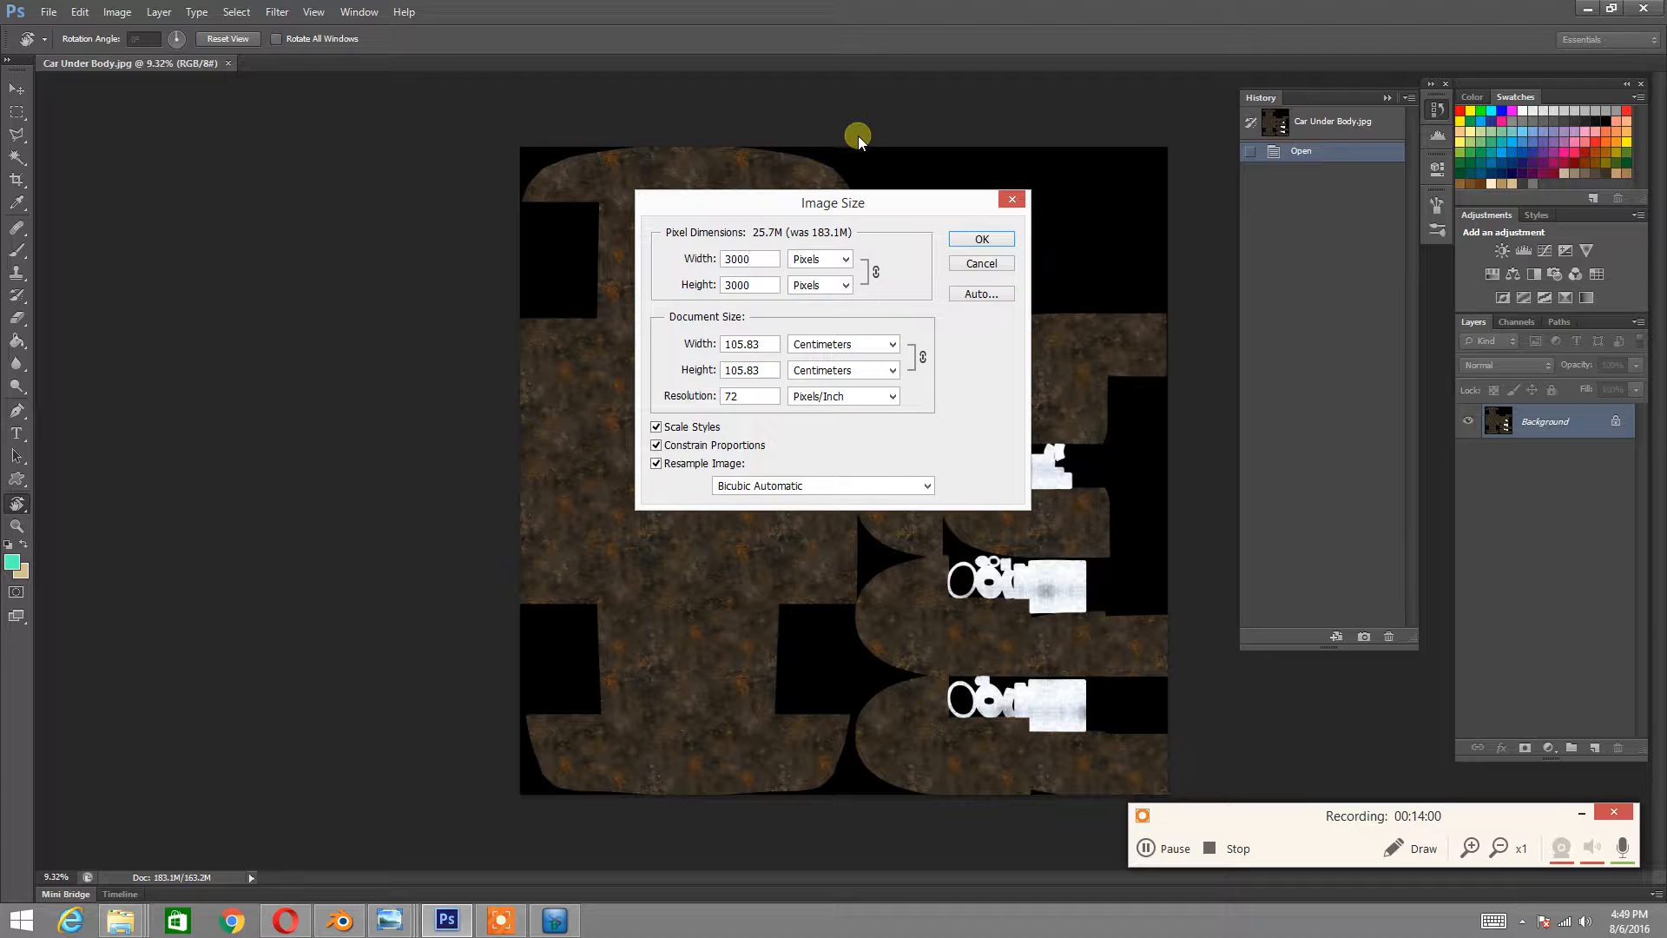
left_click(980, 239)
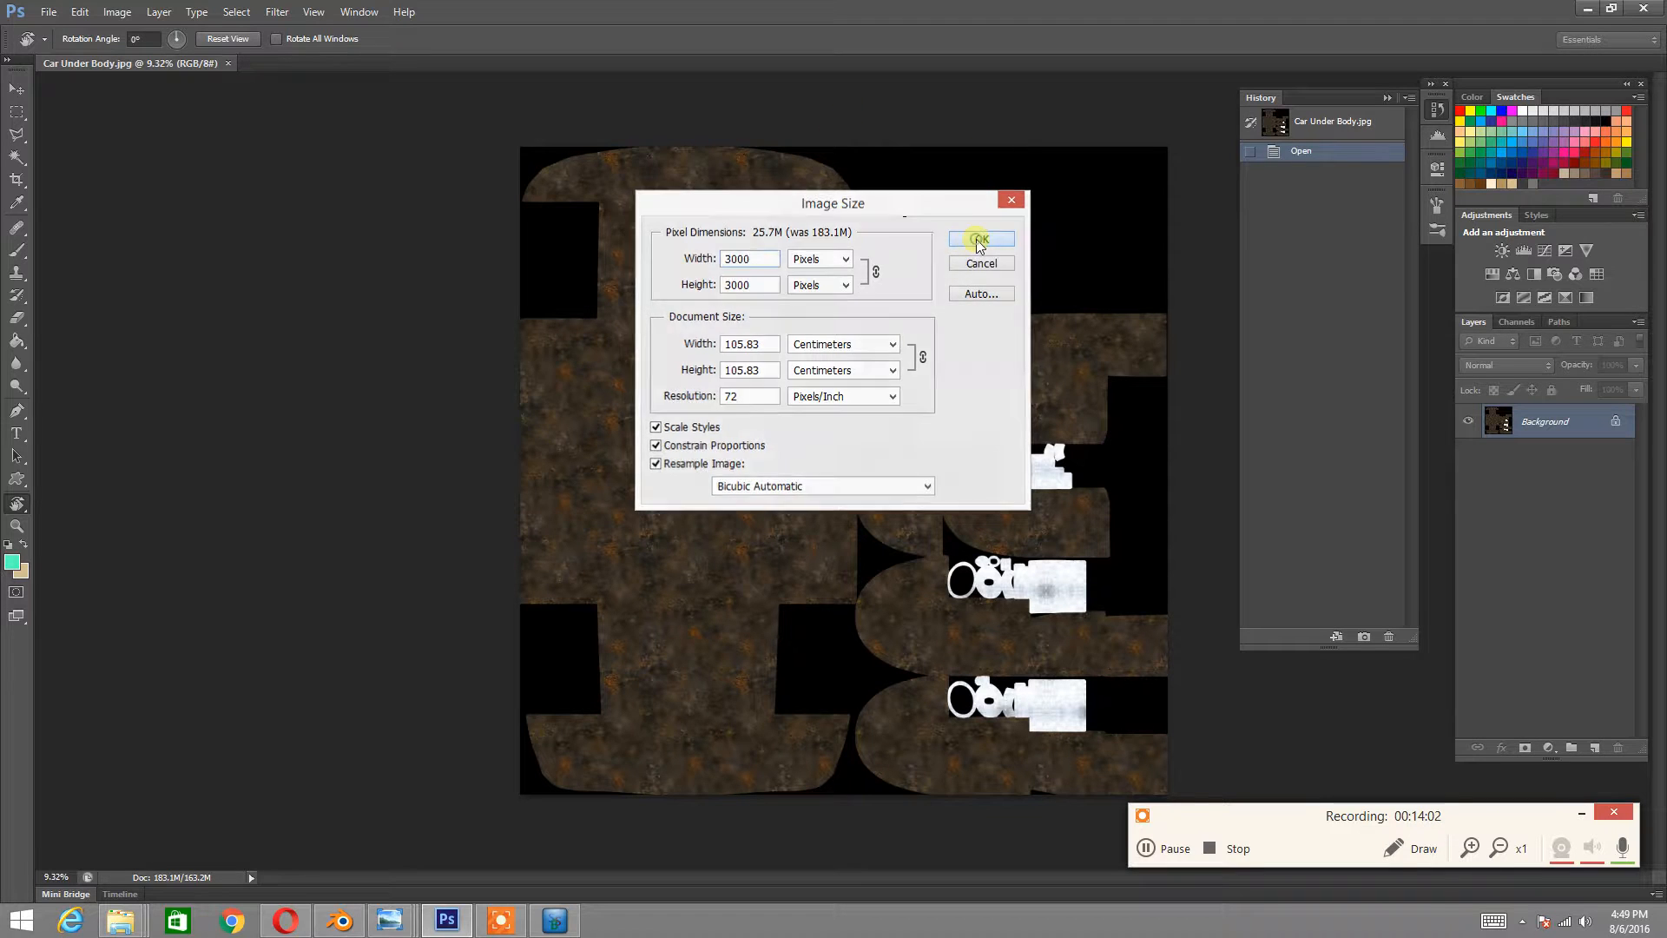
- Save the resized image as a maximum-quality JPEG named Car Under Body Small .jpg in the Civic 2002 folder
left_click(47, 12)
left_click(74, 220)
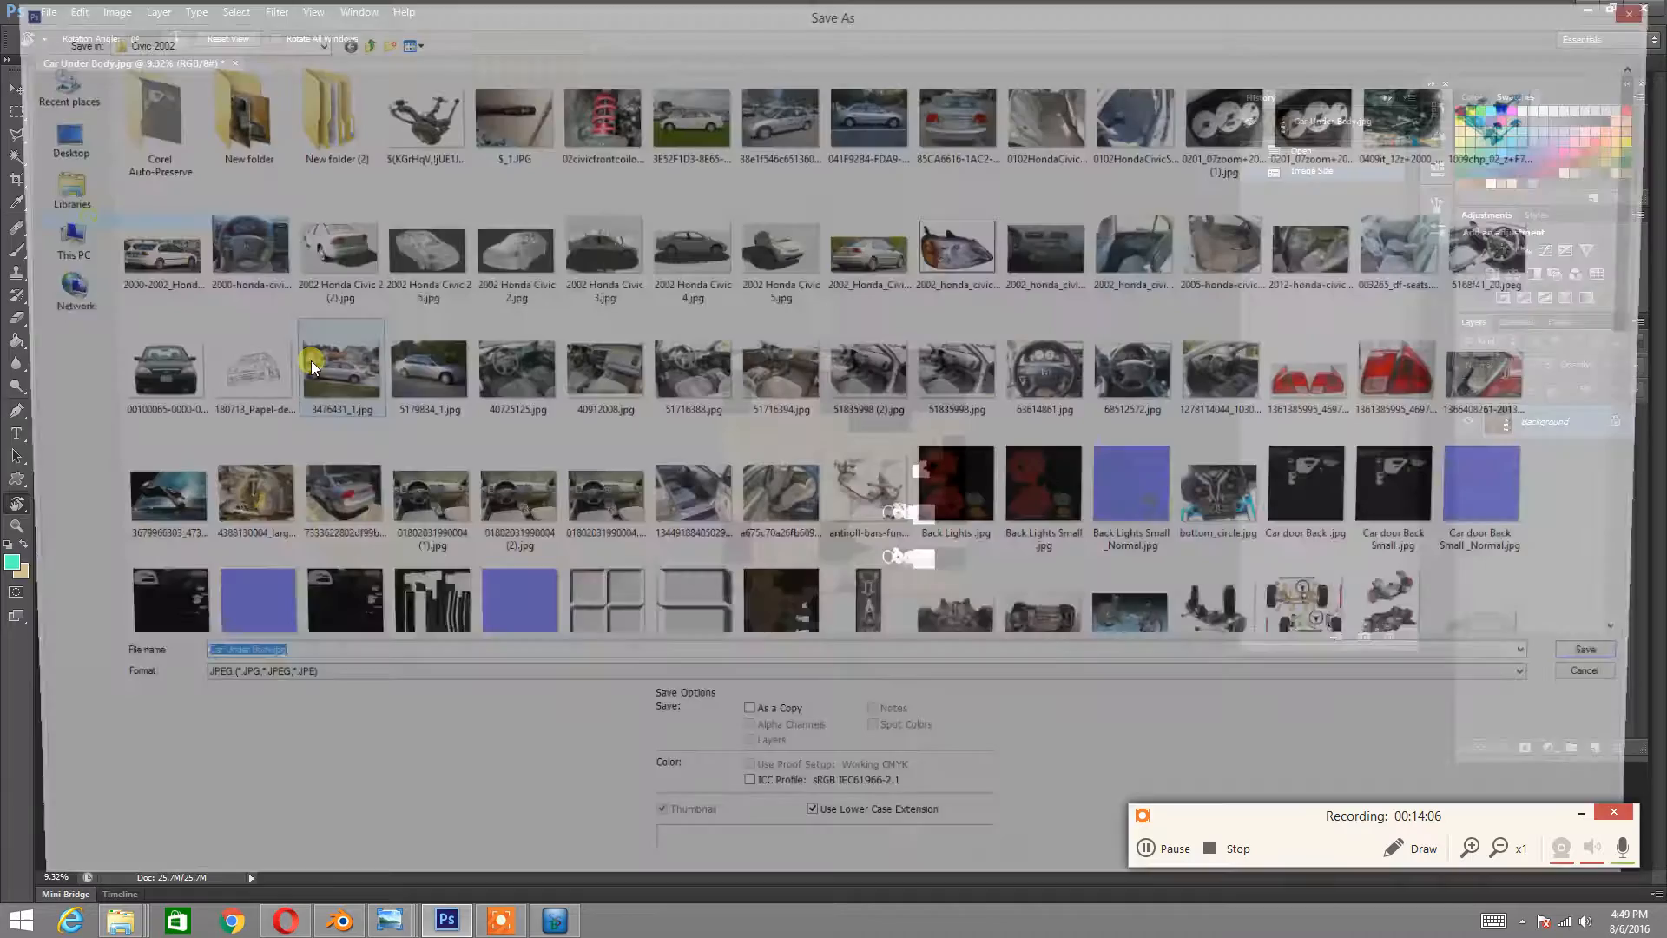
left_click(250, 666)
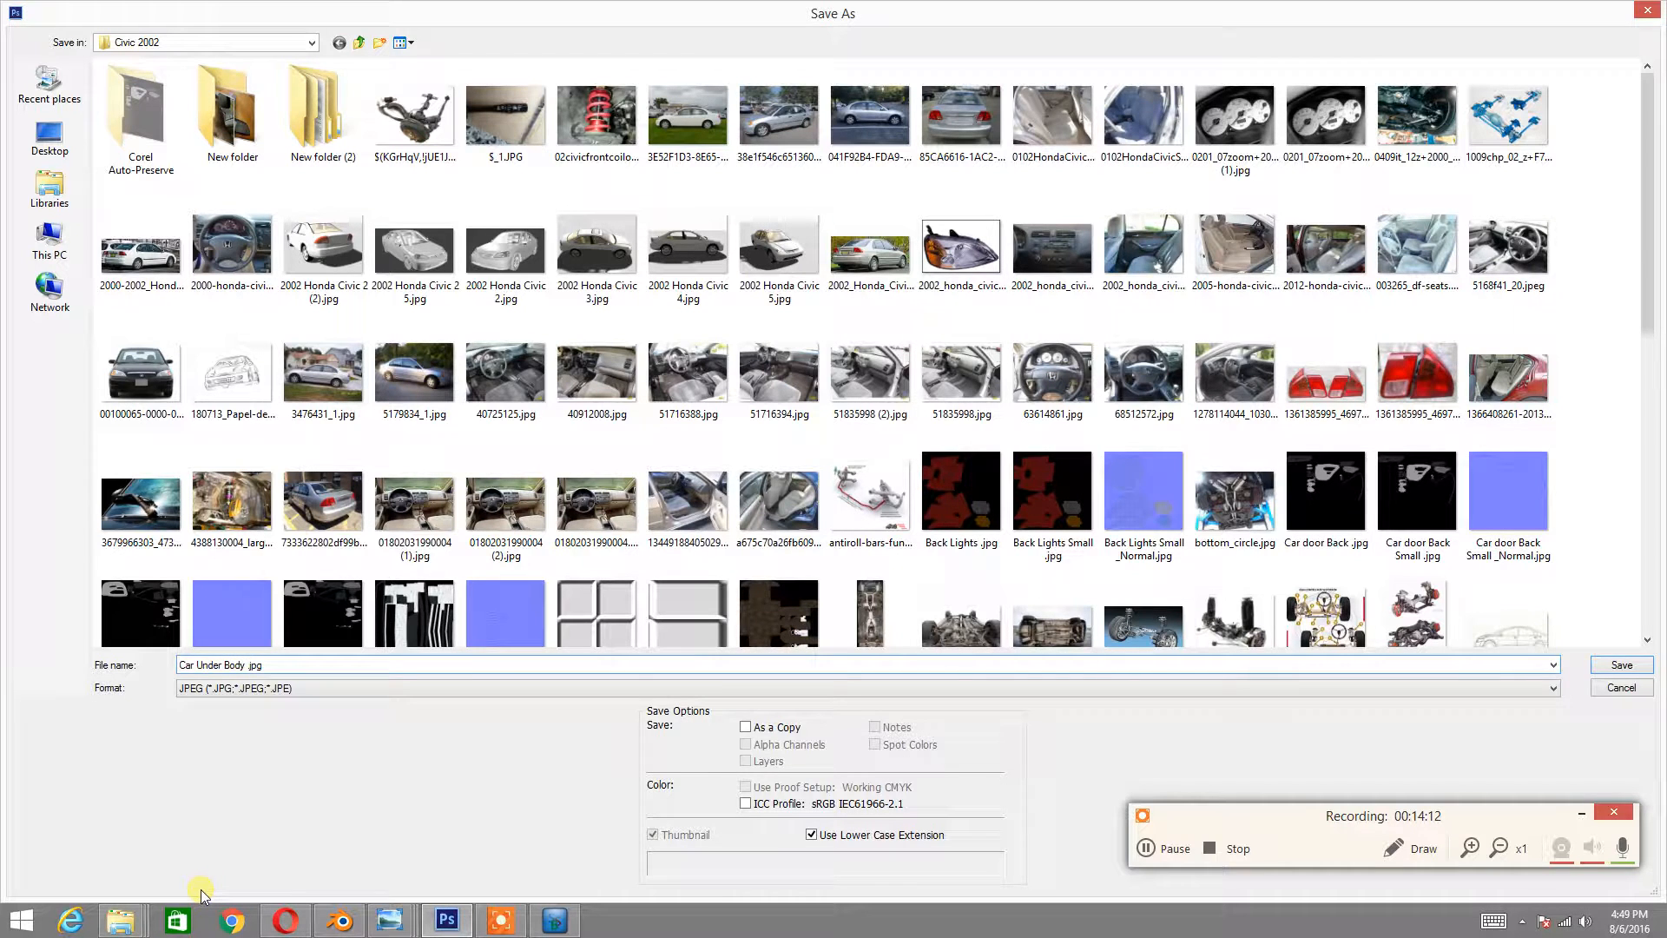
type("Small")
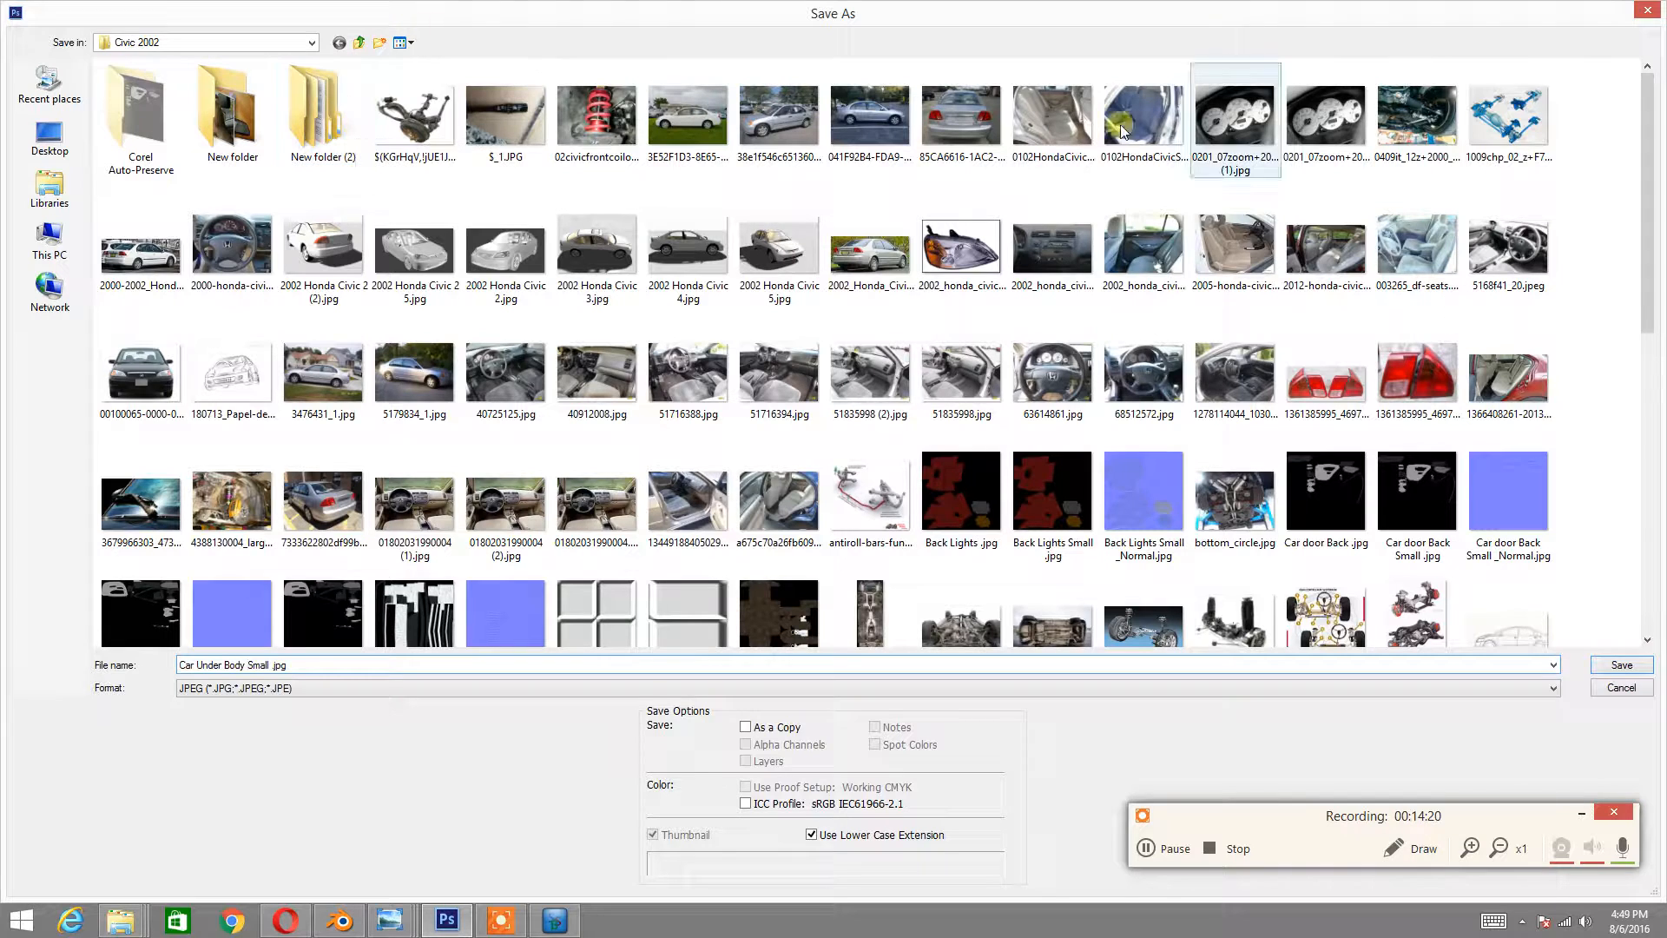
left_click(1623, 665)
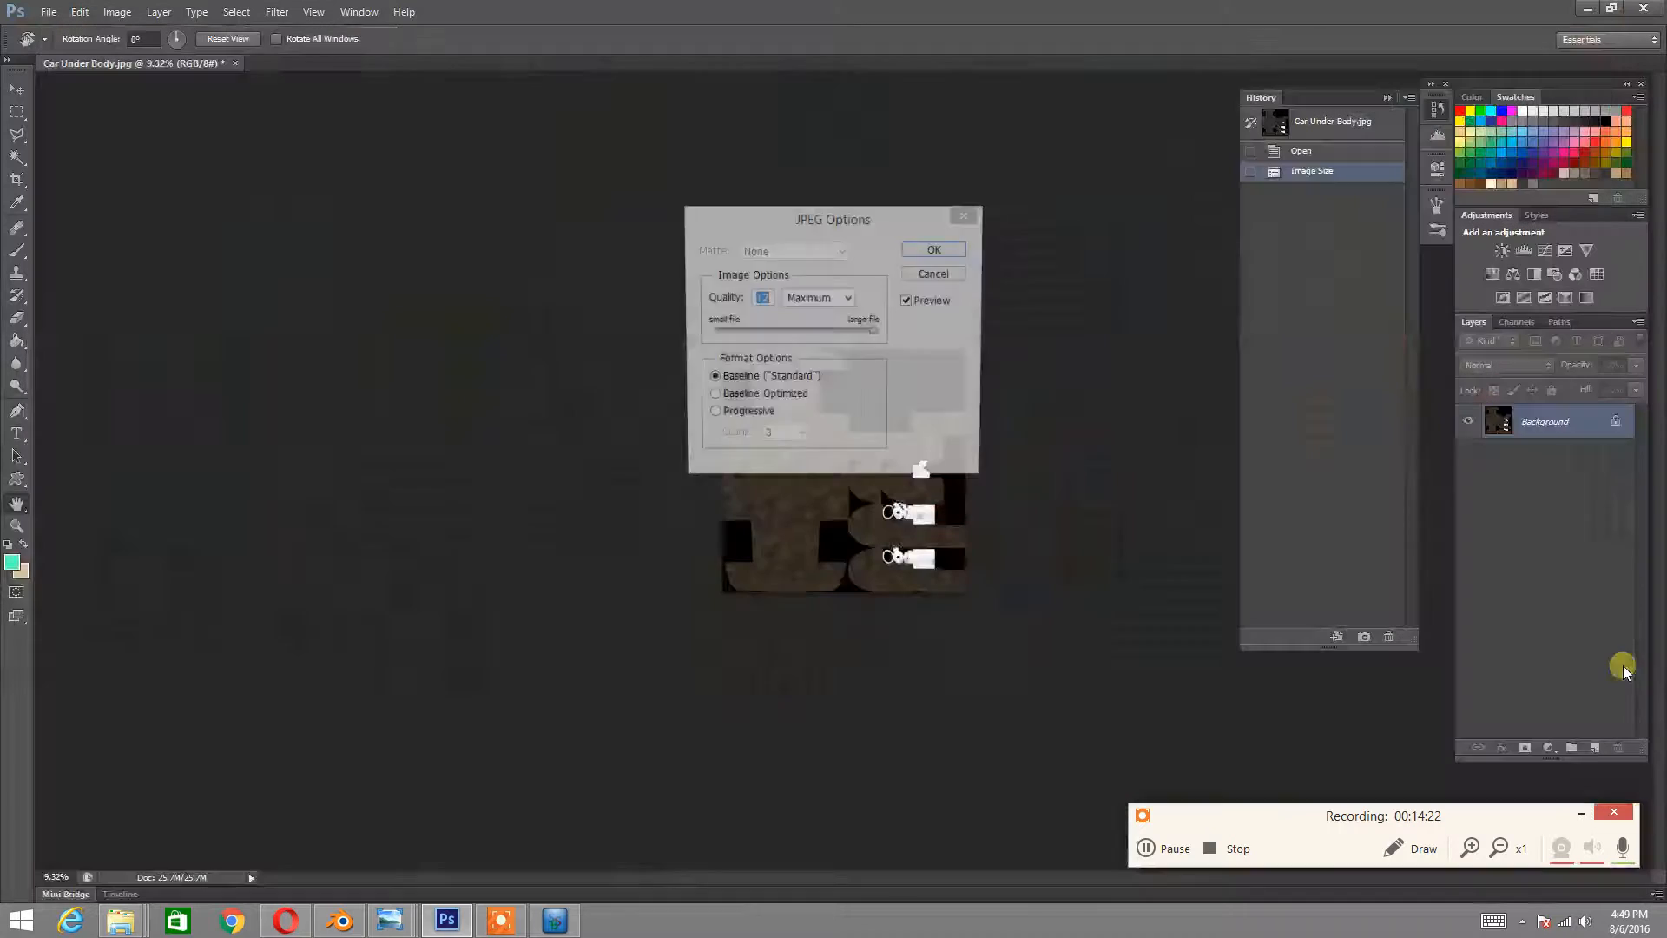
left_click(940, 250)
key("r")
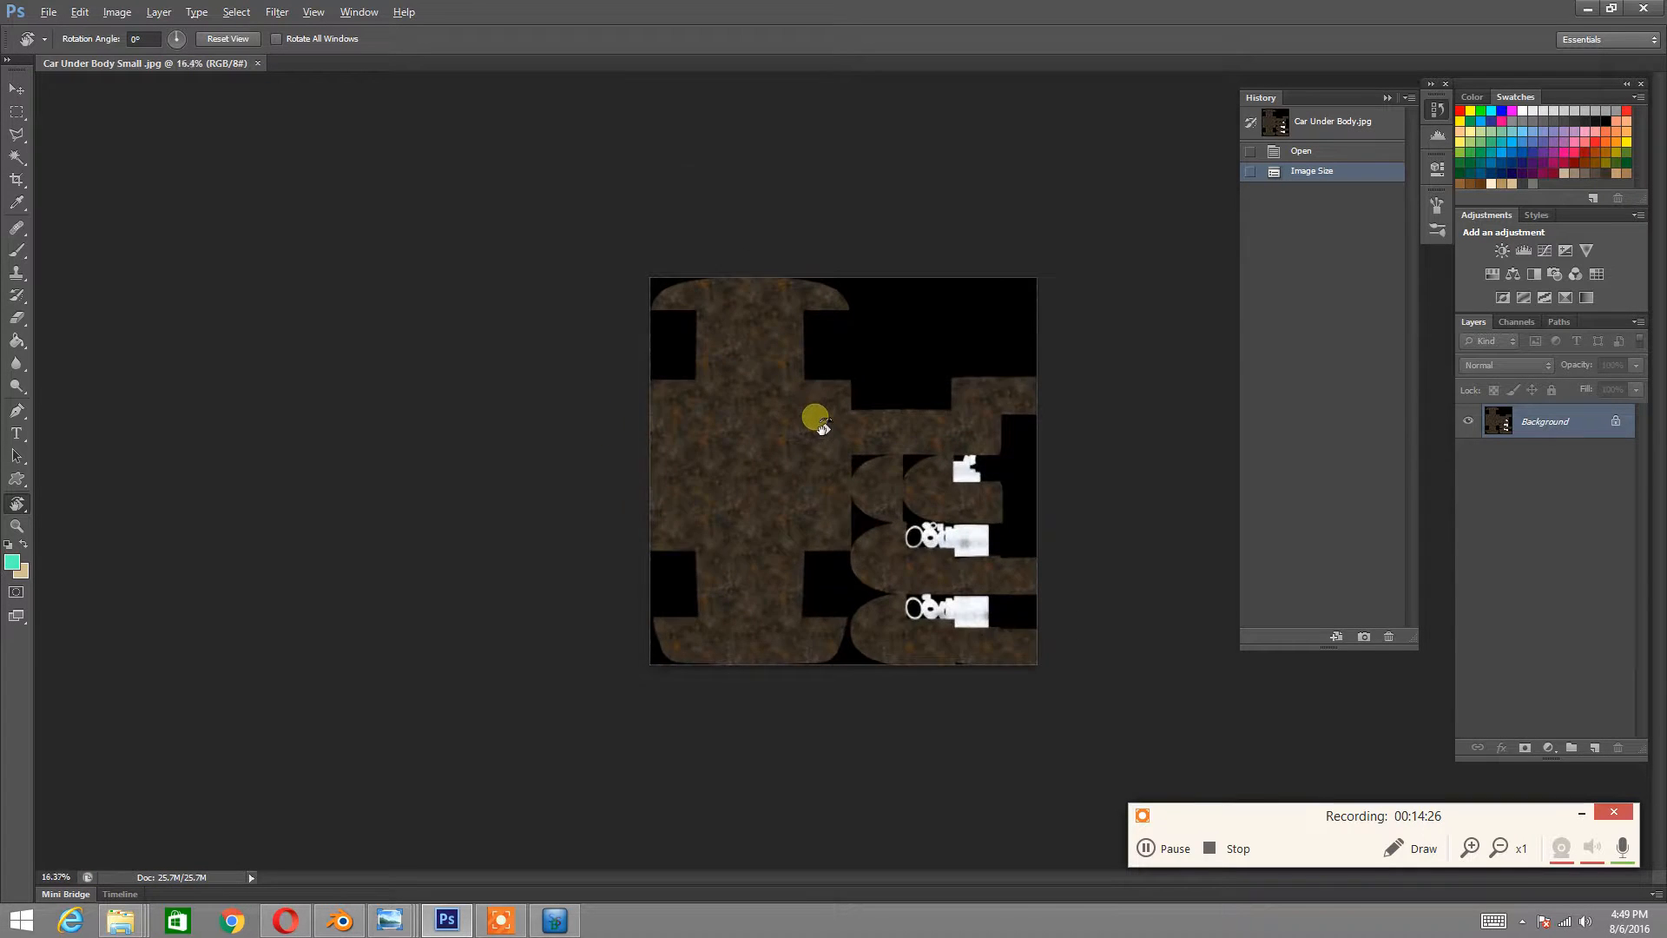
scroll(795, 423, "up", 5, "alt")
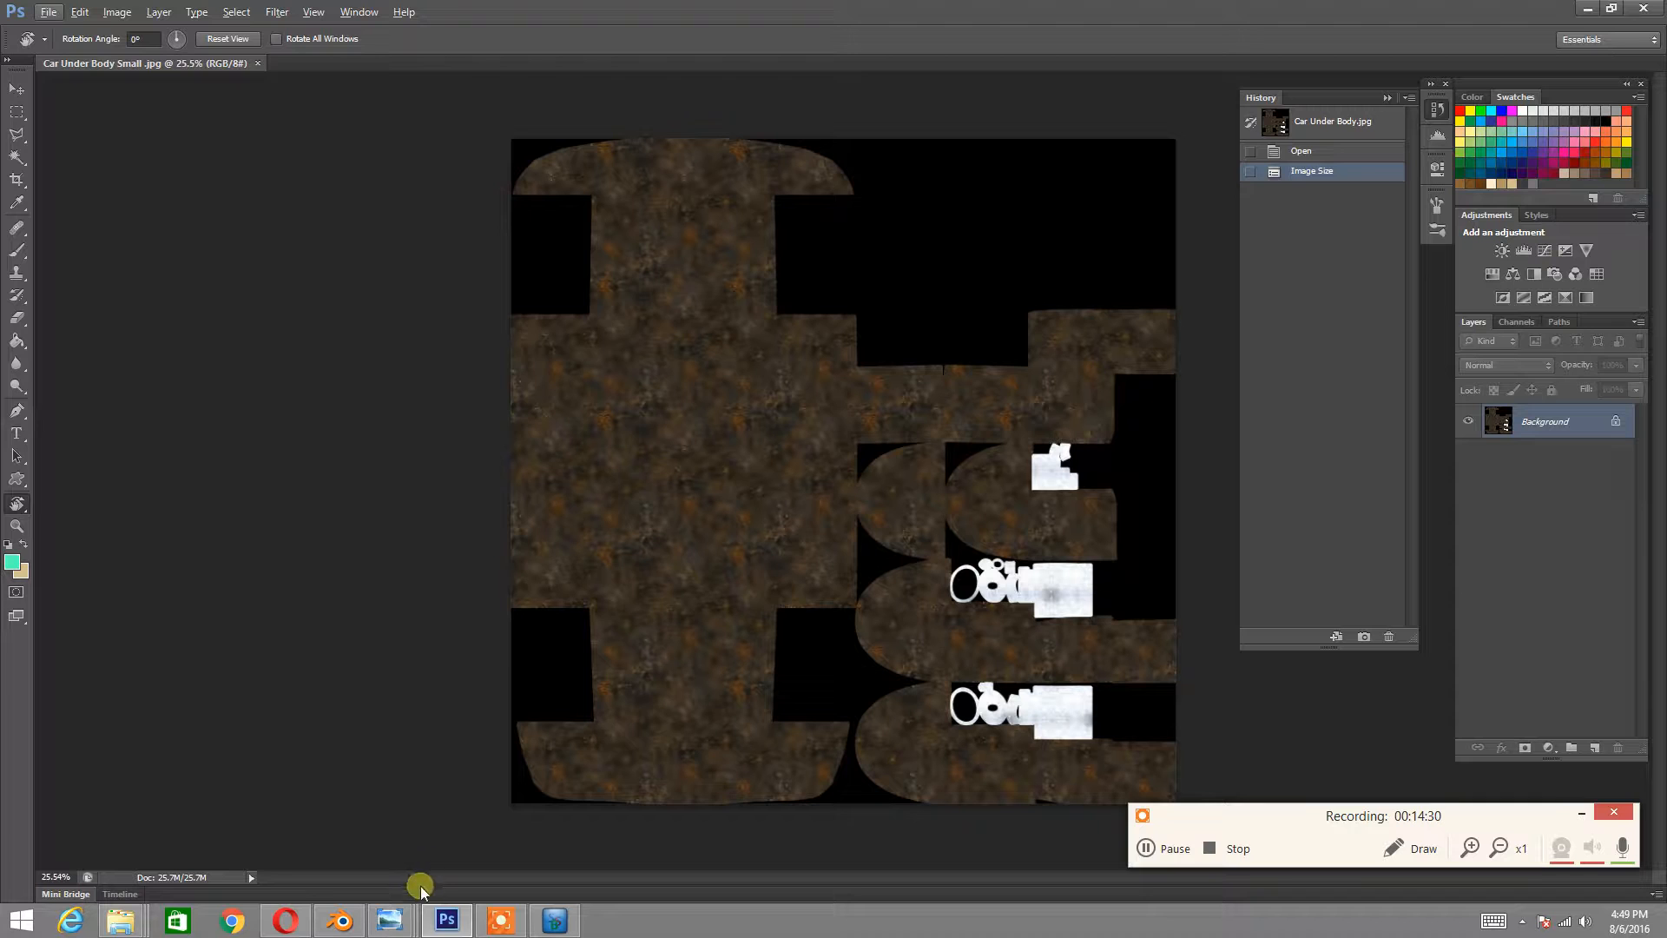
- Switch to SSBump Generator, replace Back Lights Small with Car Under Body Small .jpg, and choose Normal Map Only with Preserve Alpha
left_click(340, 920)
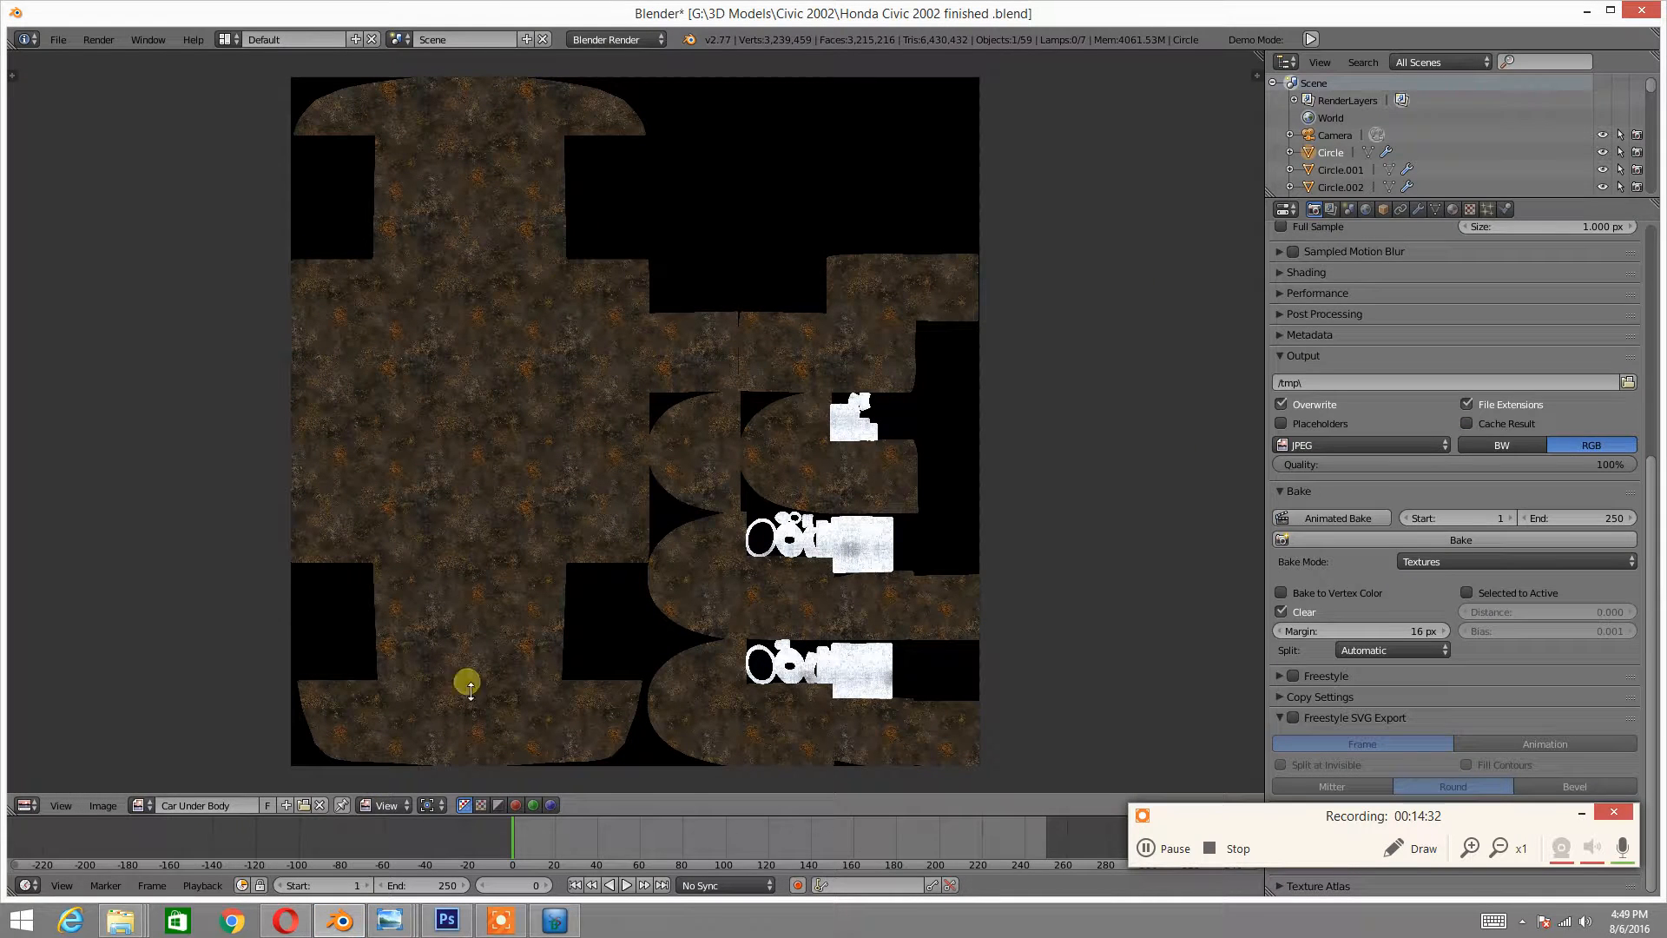
left_click(551, 918)
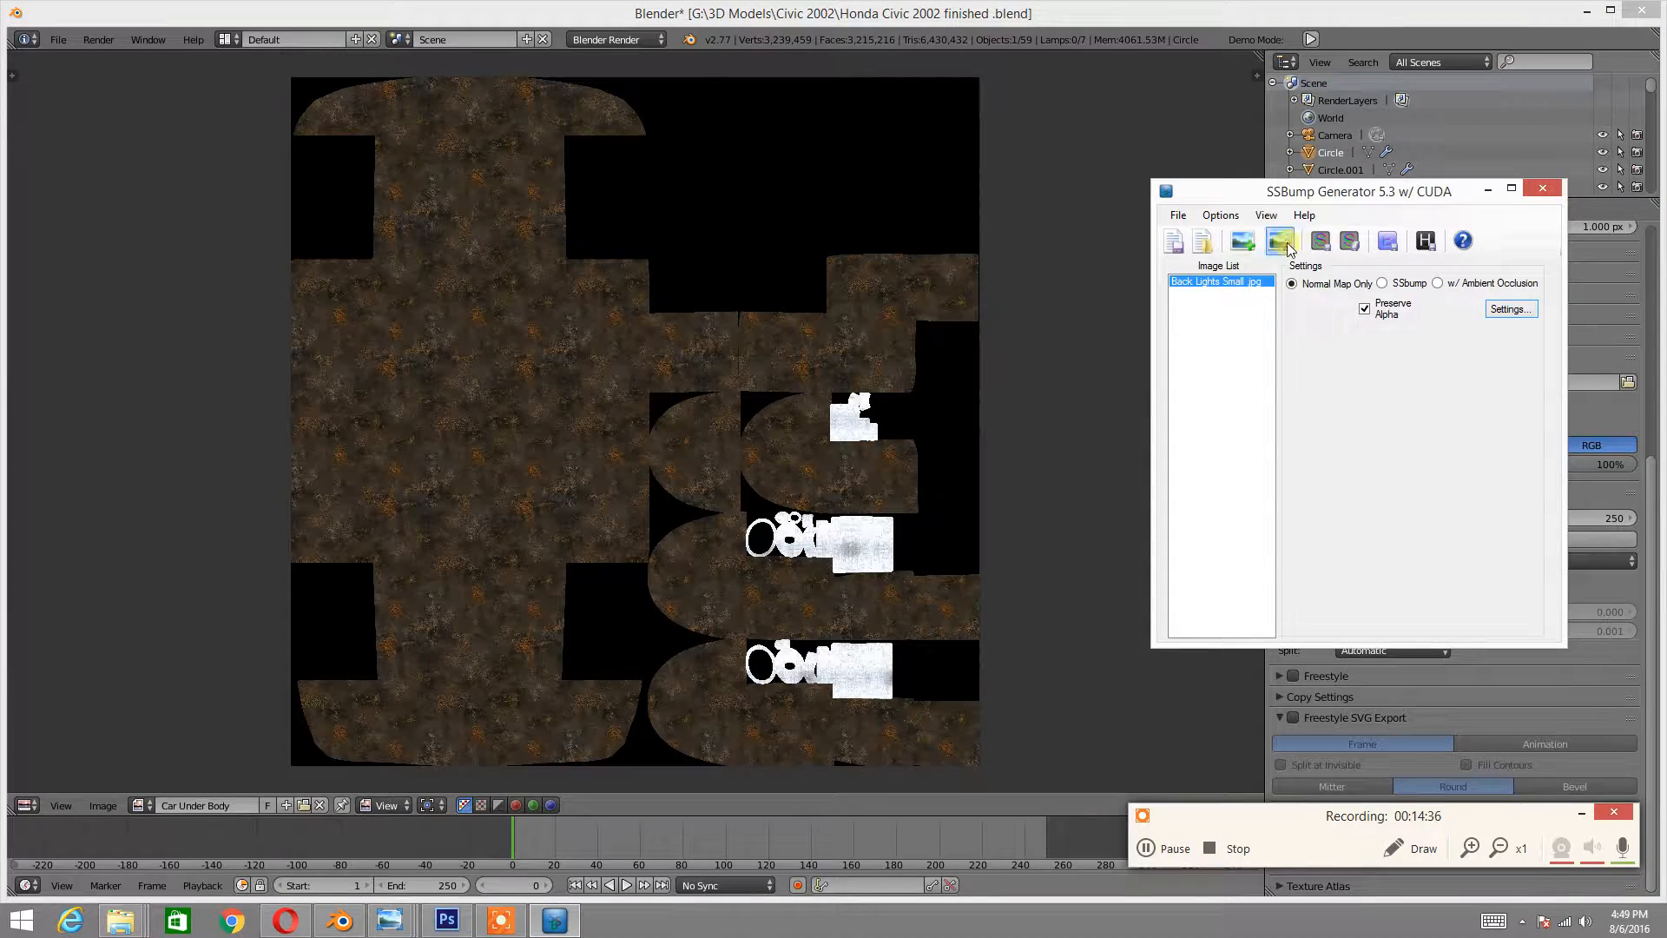
left_click(1242, 240)
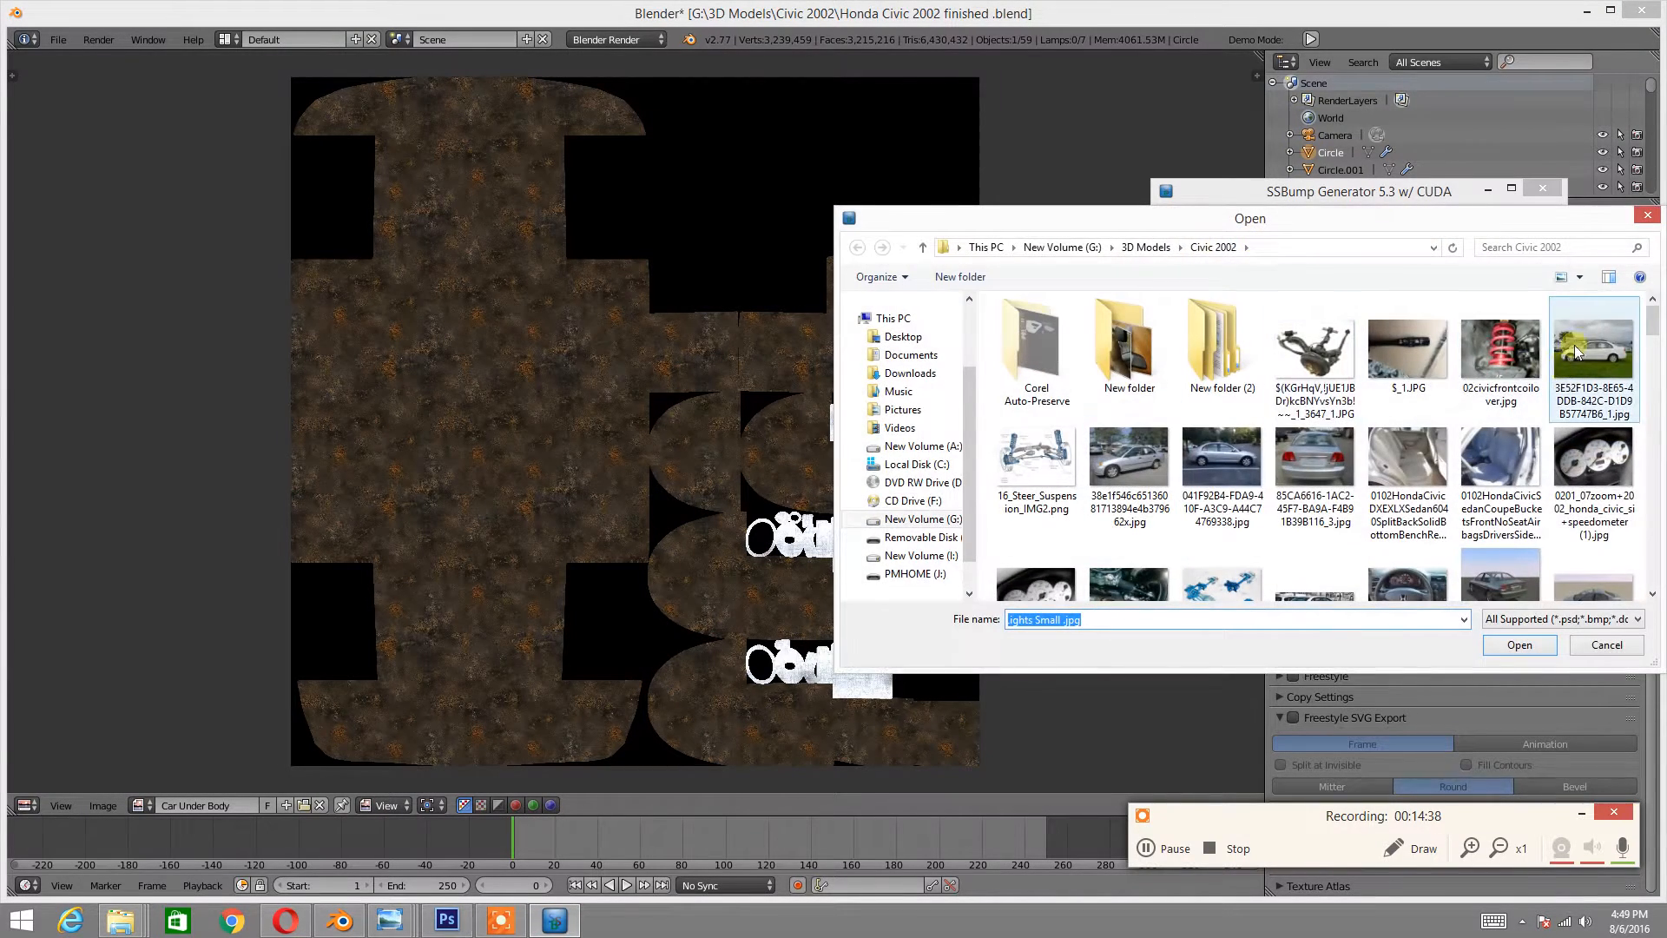
left_click_drag(1650, 321, 1637, 446)
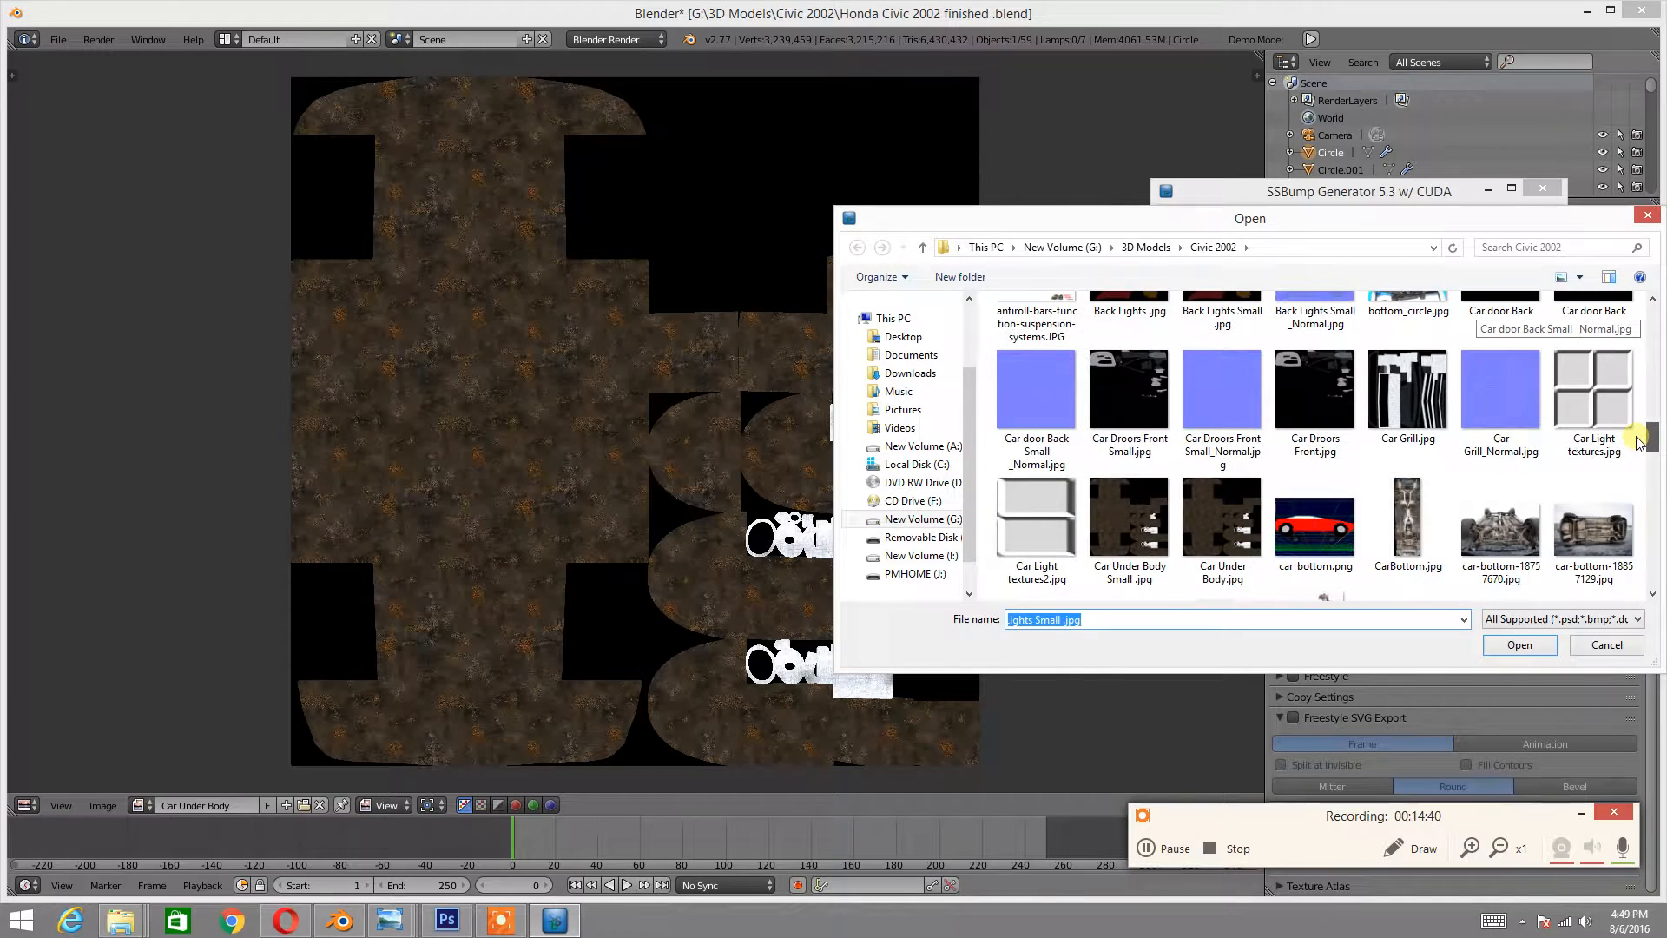
double_click(1148, 520)
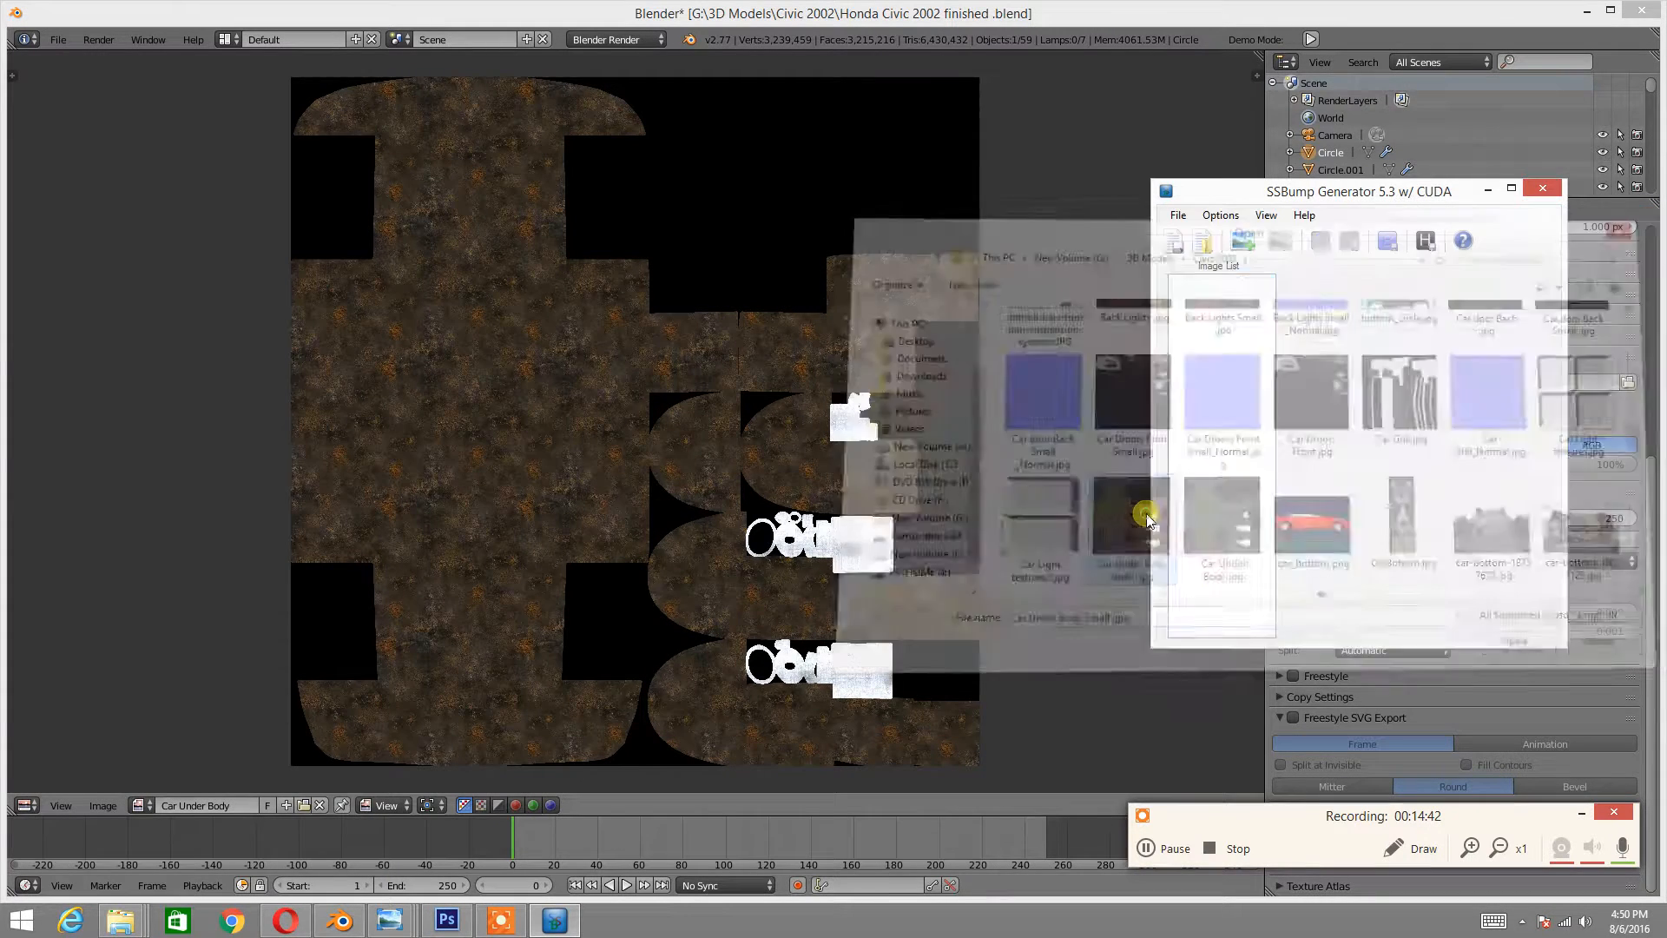
left_click(1296, 284)
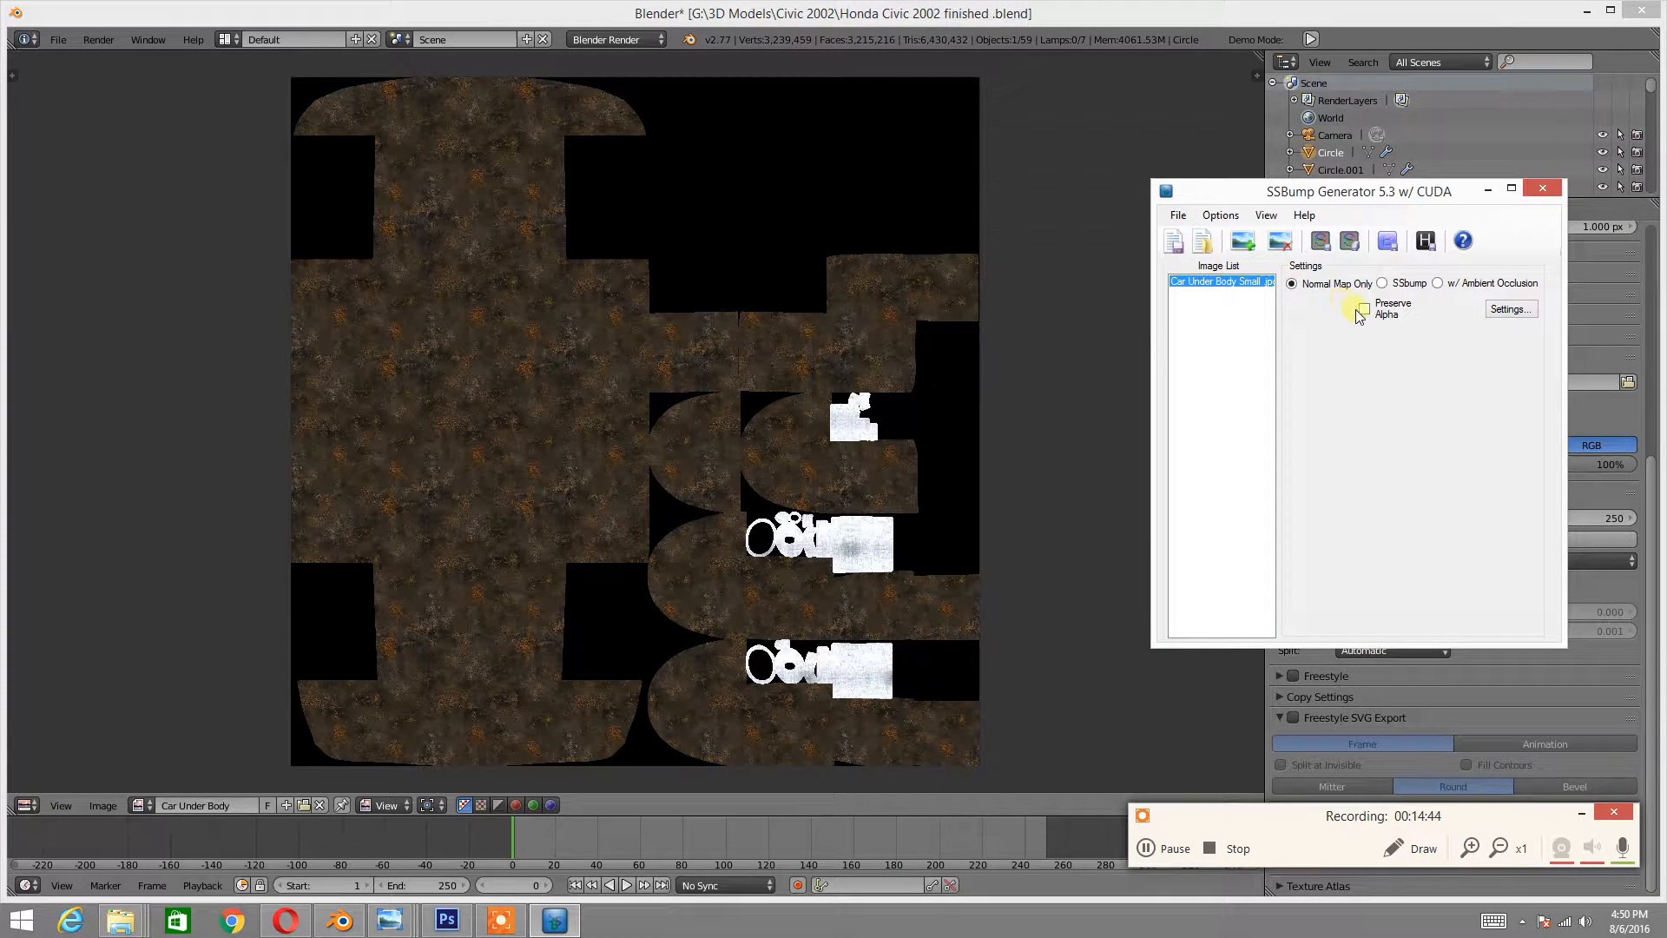
- Add a Large Detail layer with Normal blend mode and generate the normal map for Car Under Body Small .jpg
left_click(1510, 310)
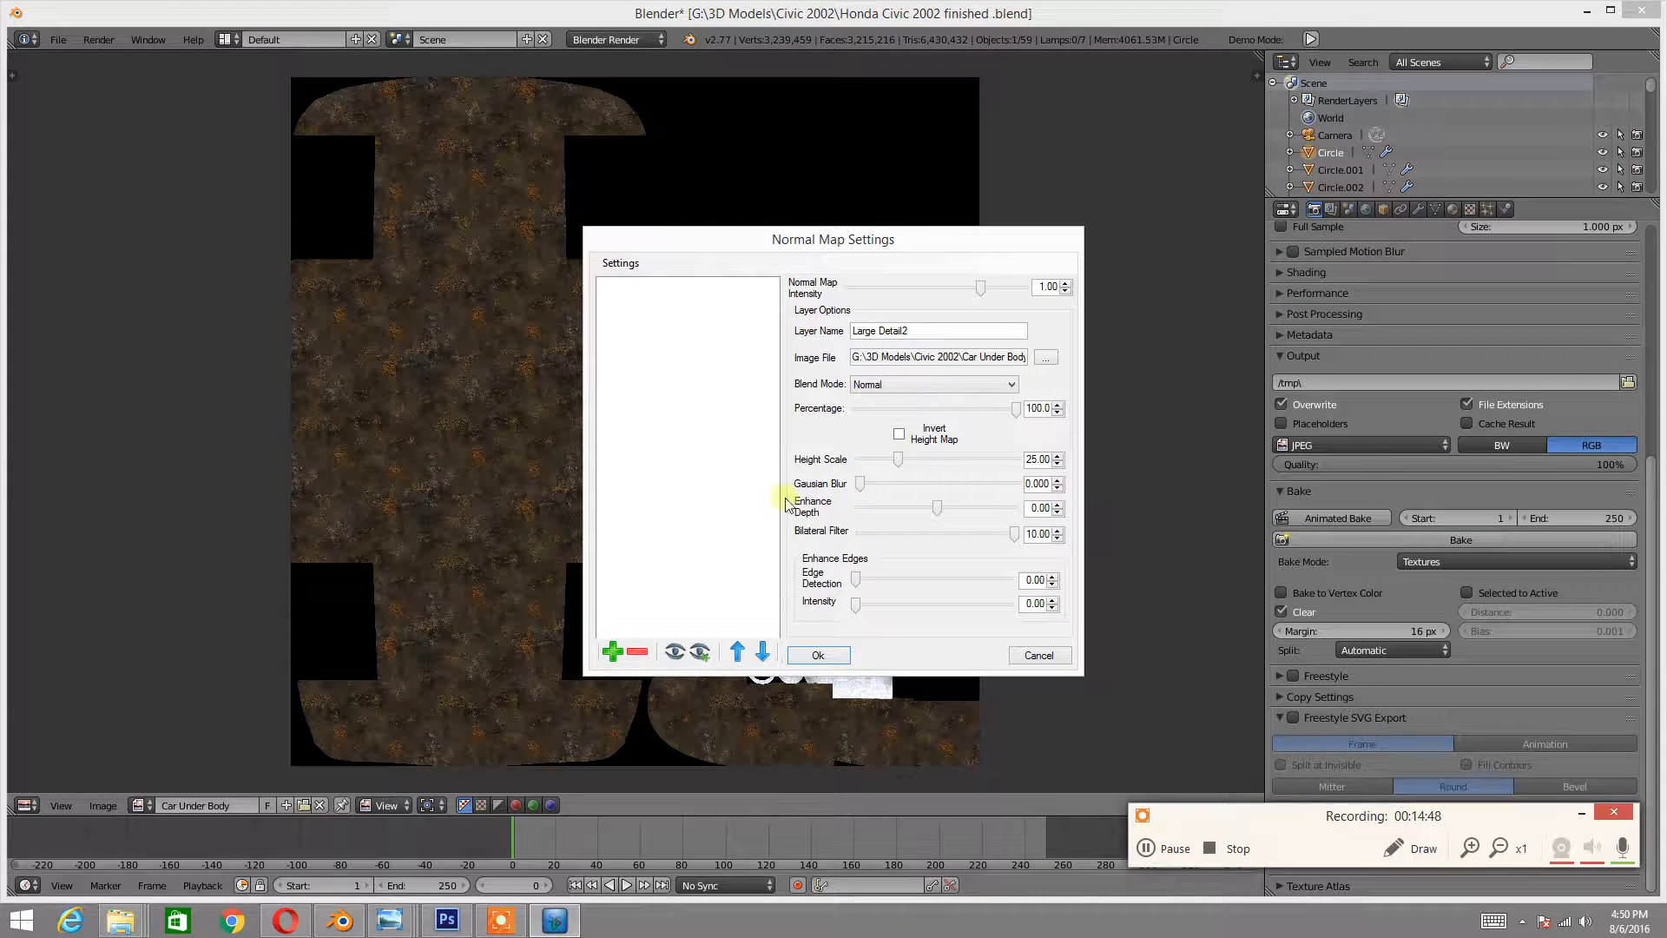
left_click(610, 651)
left_click(801, 480)
left_click(835, 531)
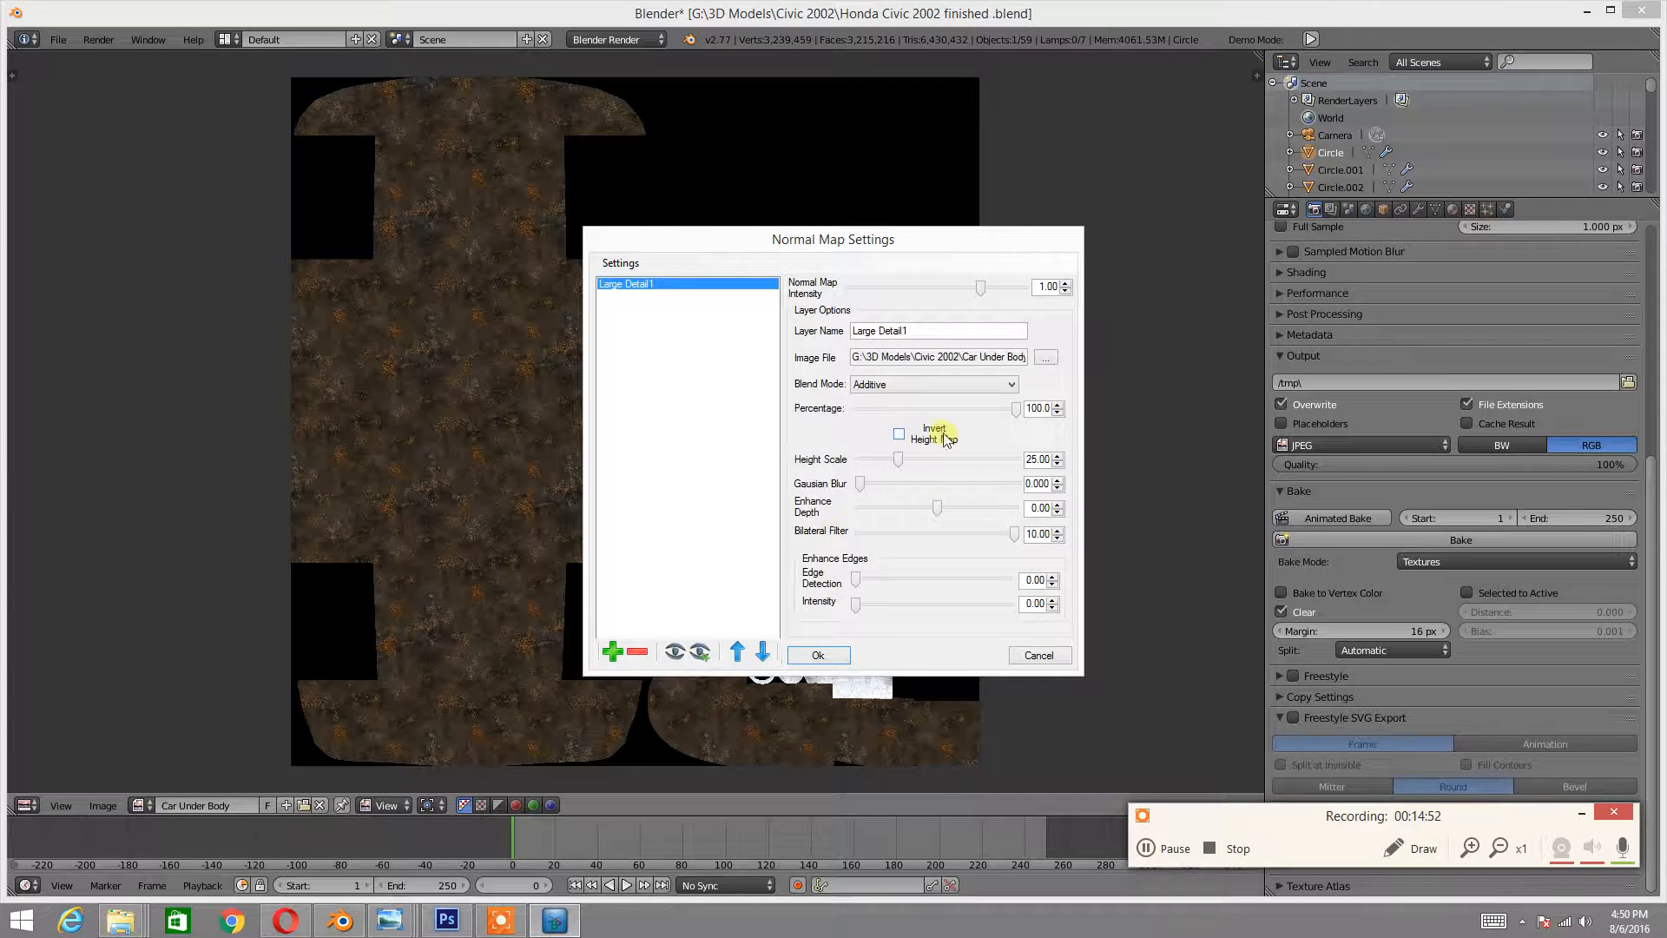
left_click(961, 379)
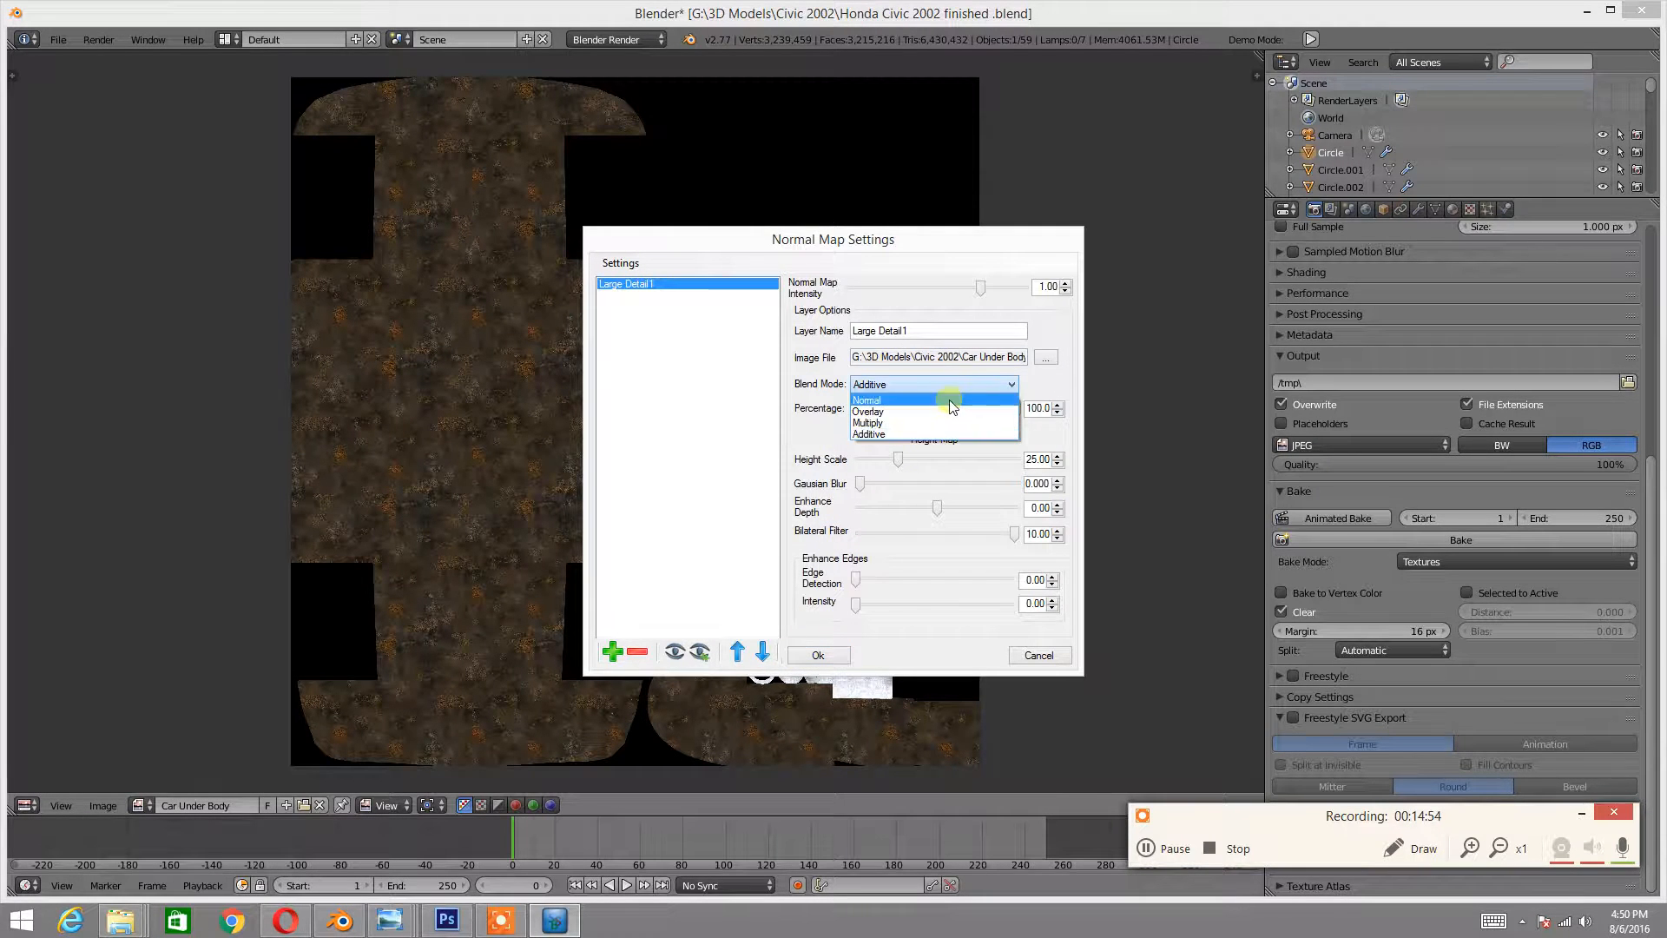
left_click(950, 399)
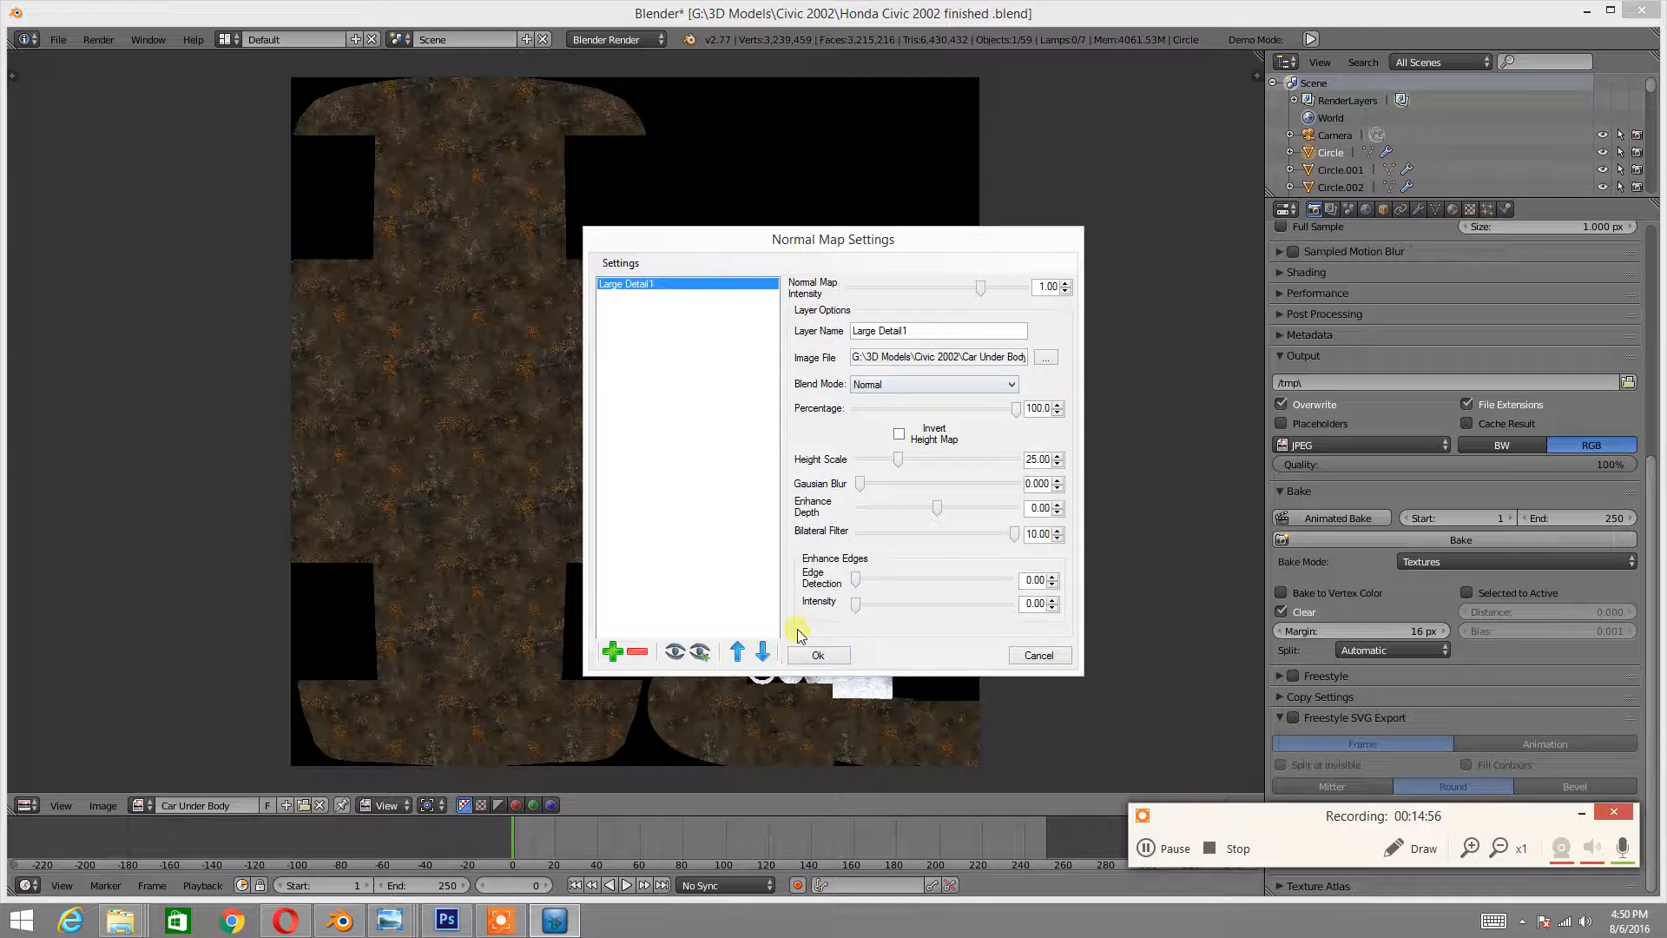
left_click(813, 653)
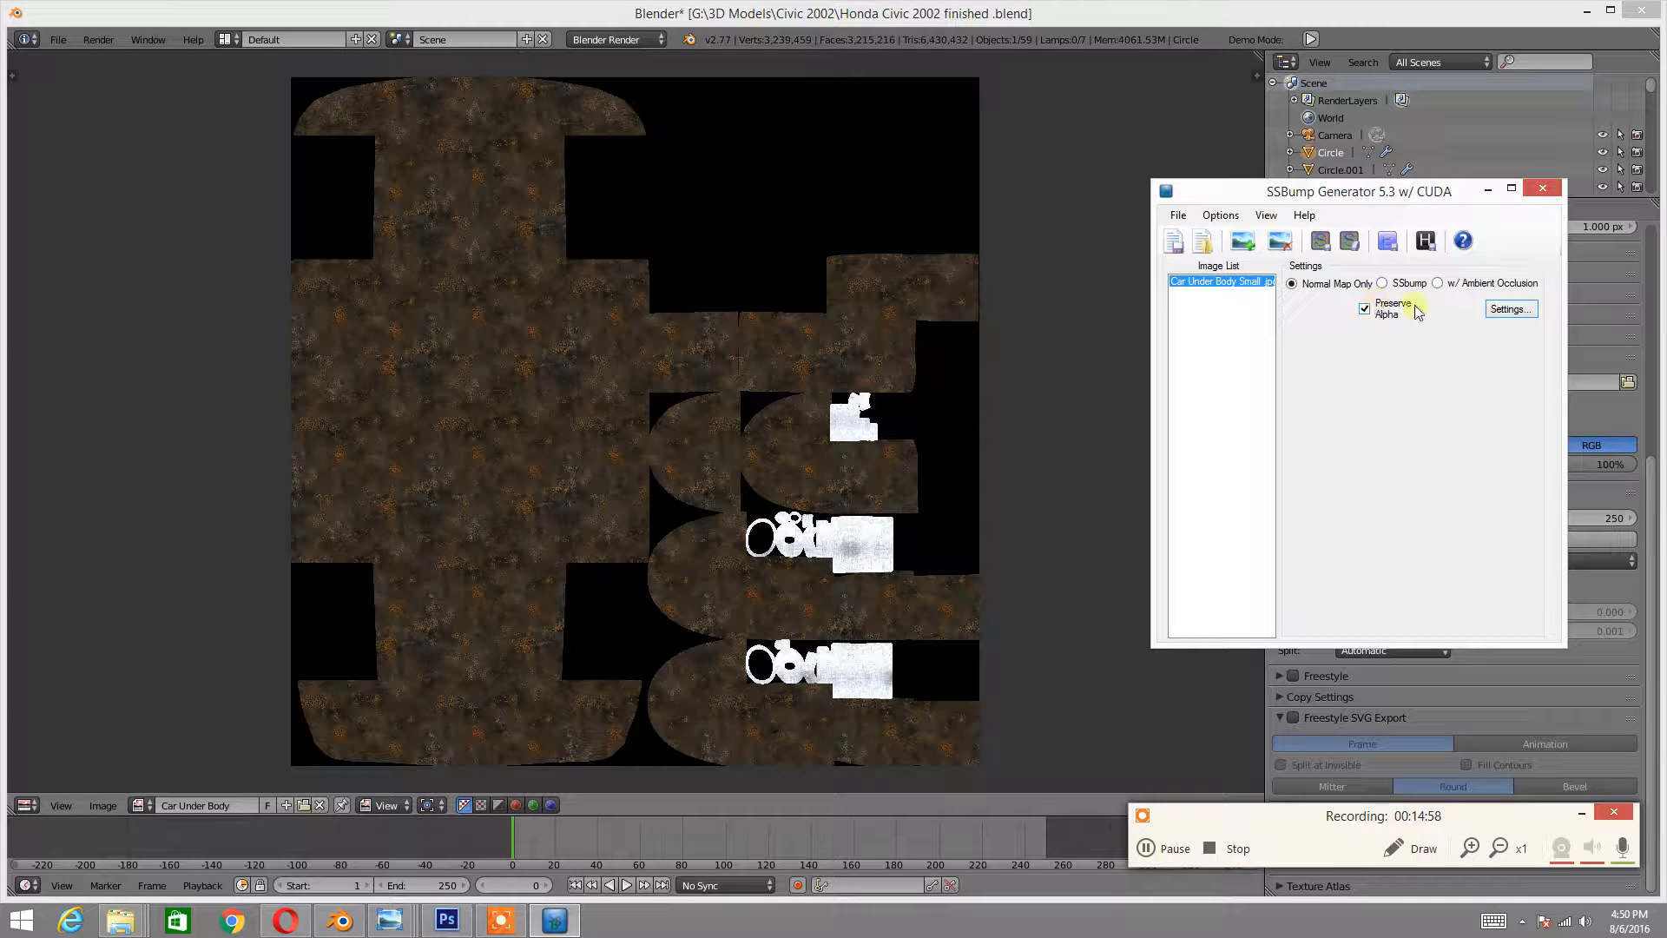
left_click(1319, 240)
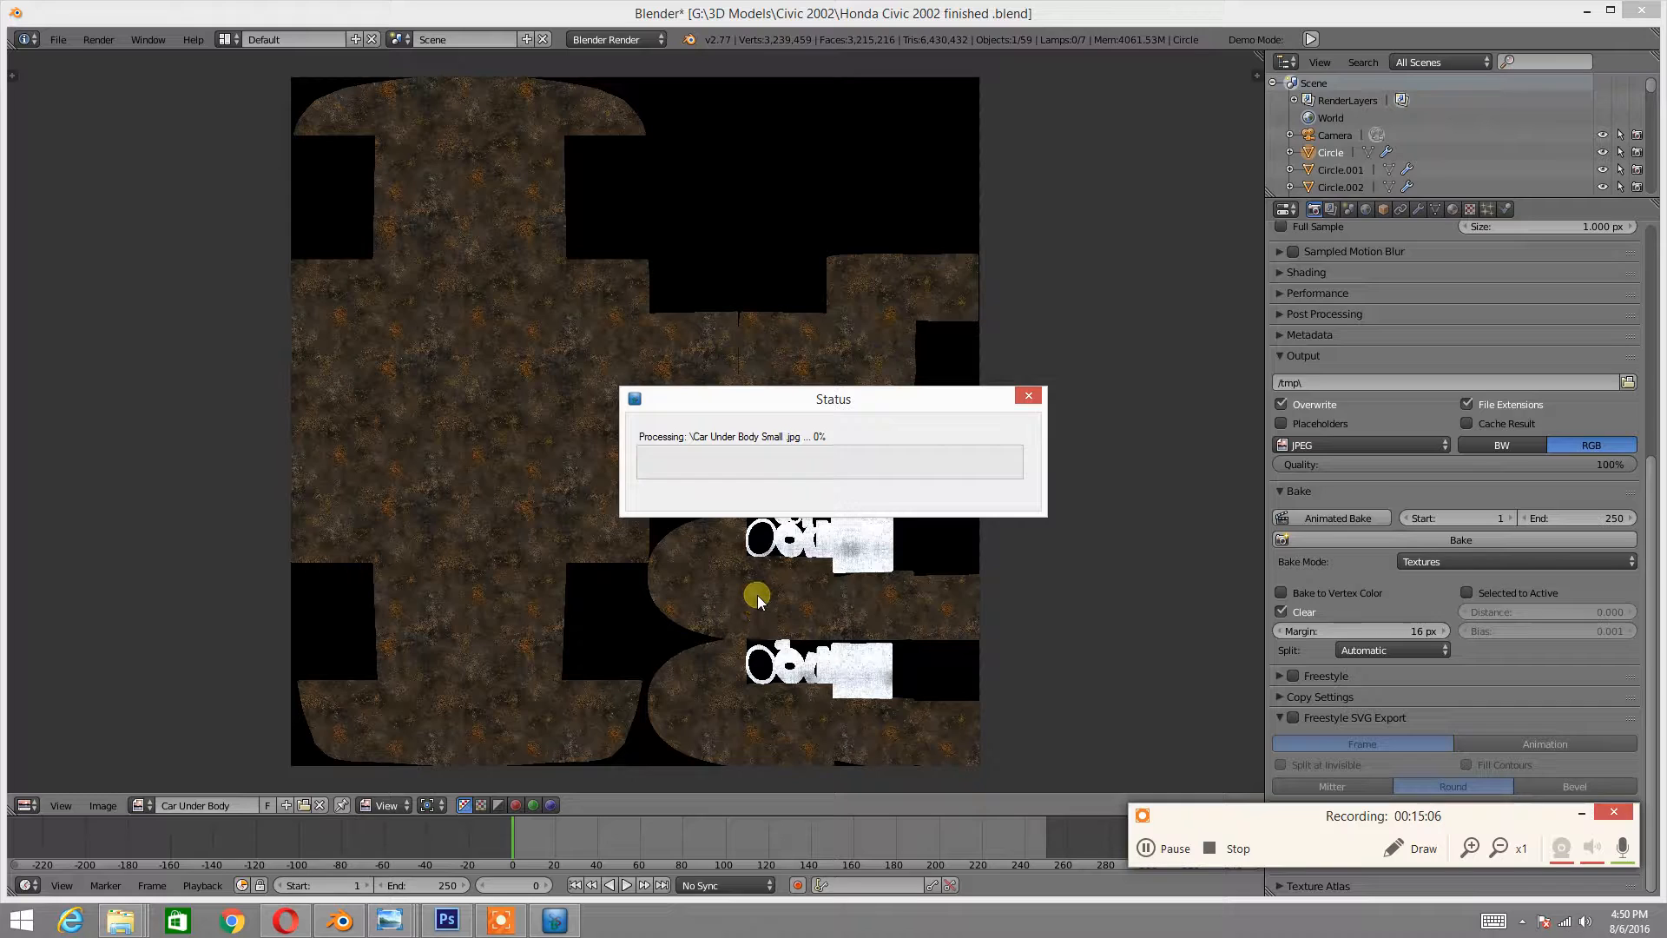
- Return to Blender's 3D view and add a new material named Car Under Body to the underbody object
left_click(28, 805)
left_click(39, 787)
middle_click_drag(847, 399, 521, 399)
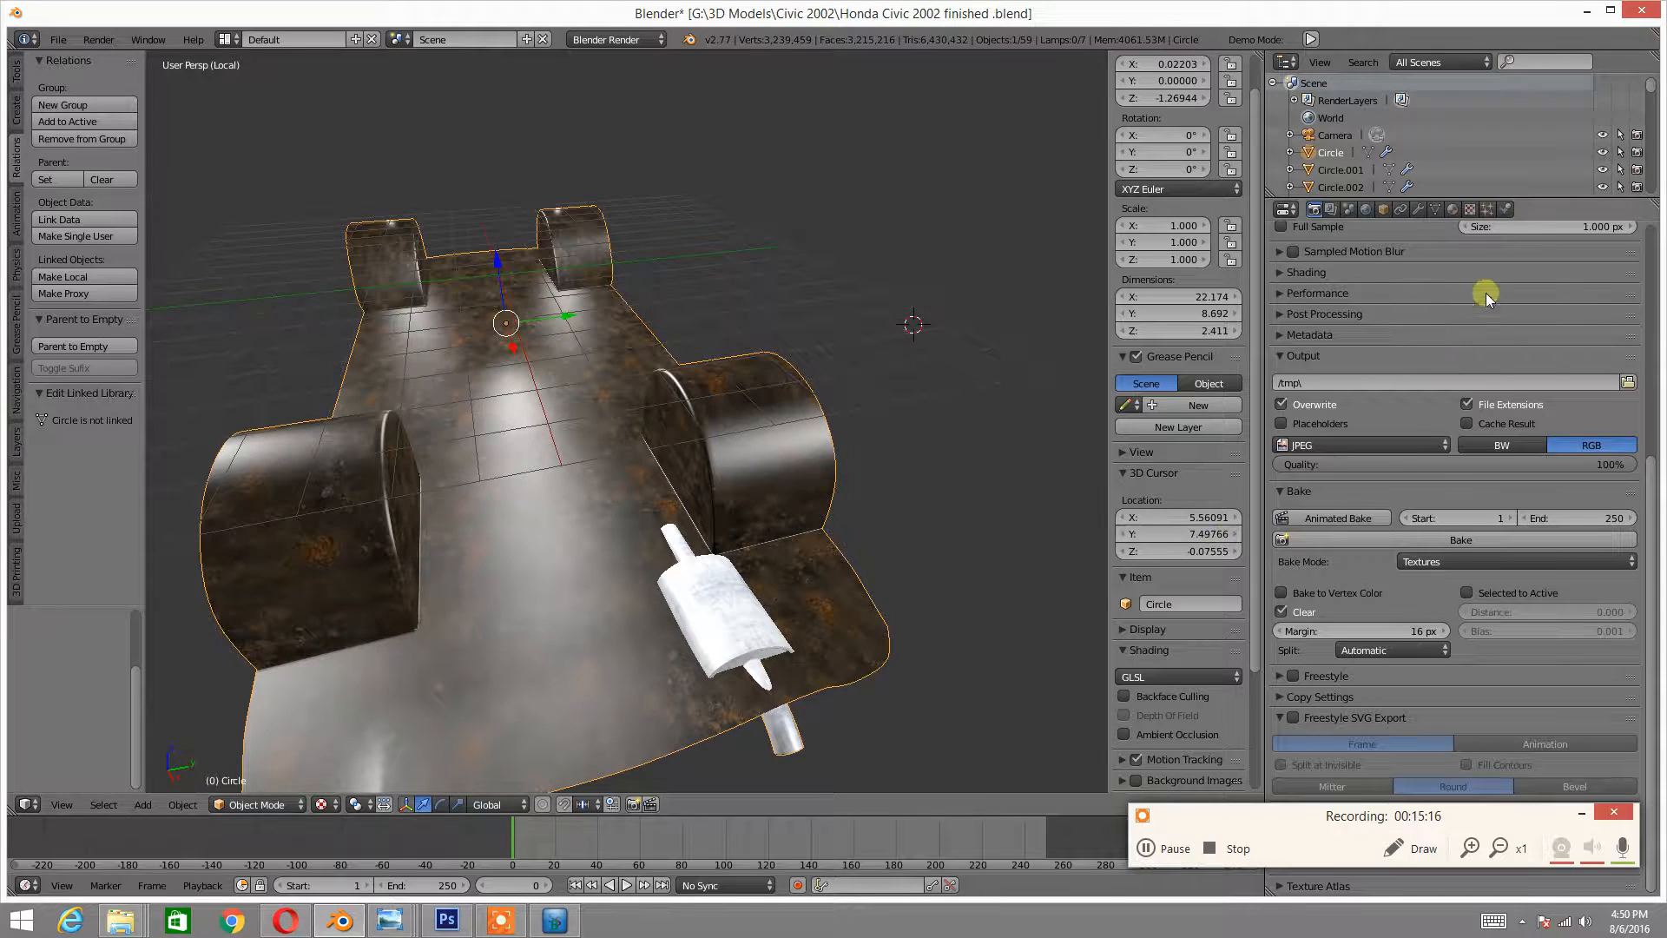
left_click(1452, 209)
scroll(1454, 335, "up", 5)
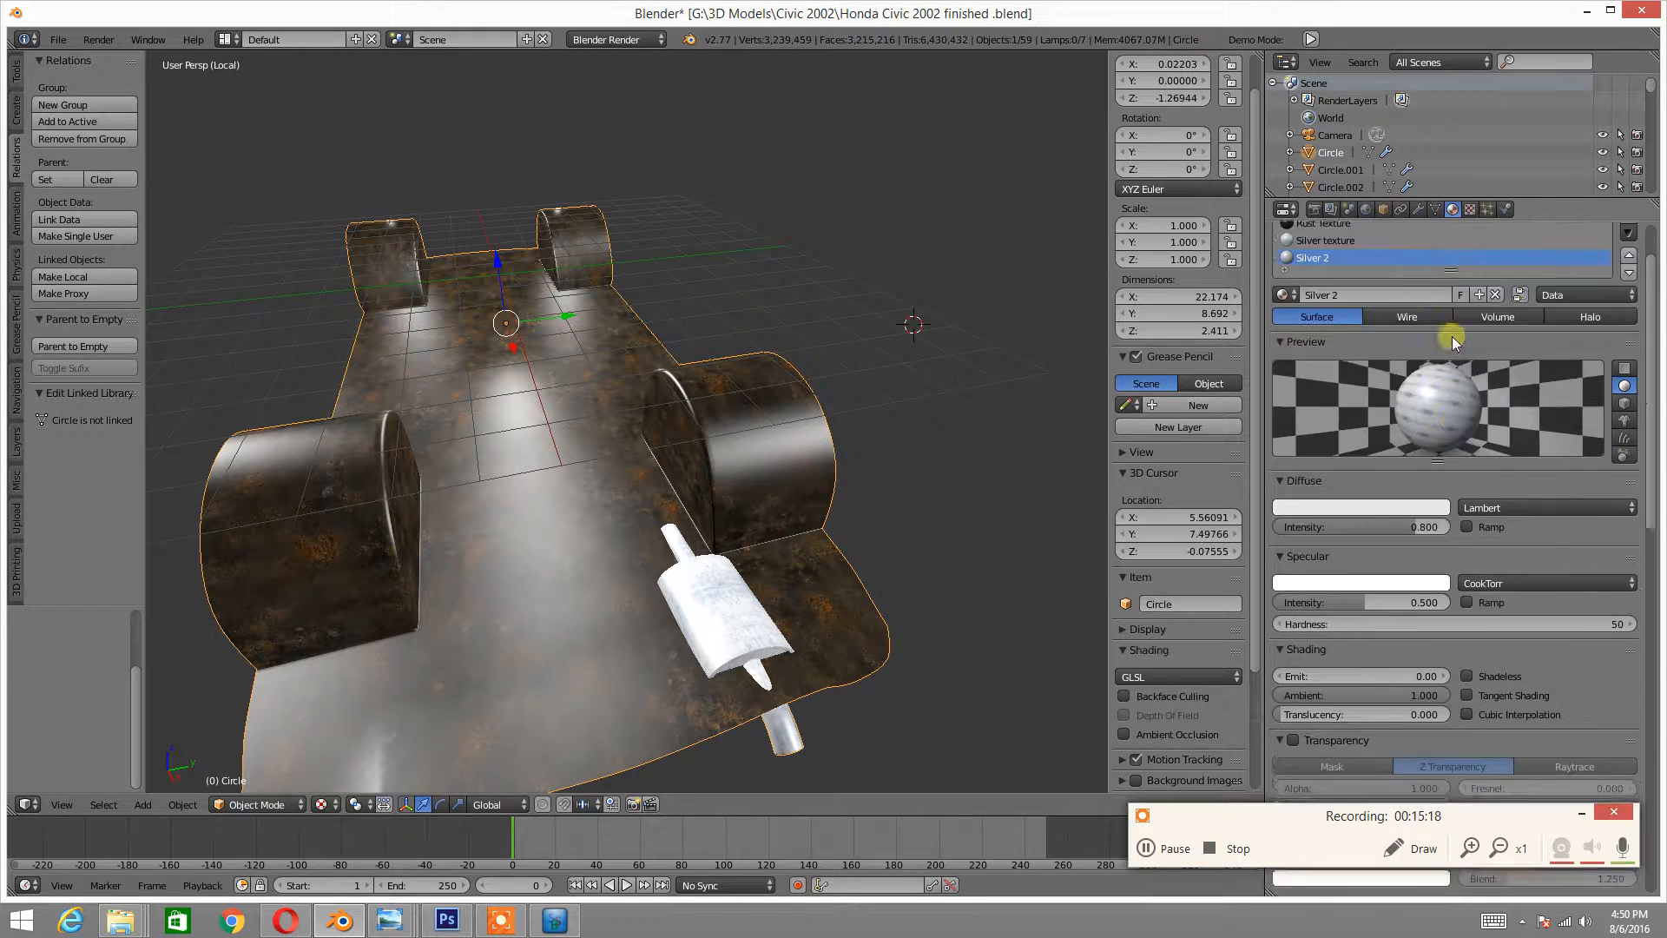
scroll(1454, 342, "up", 2)
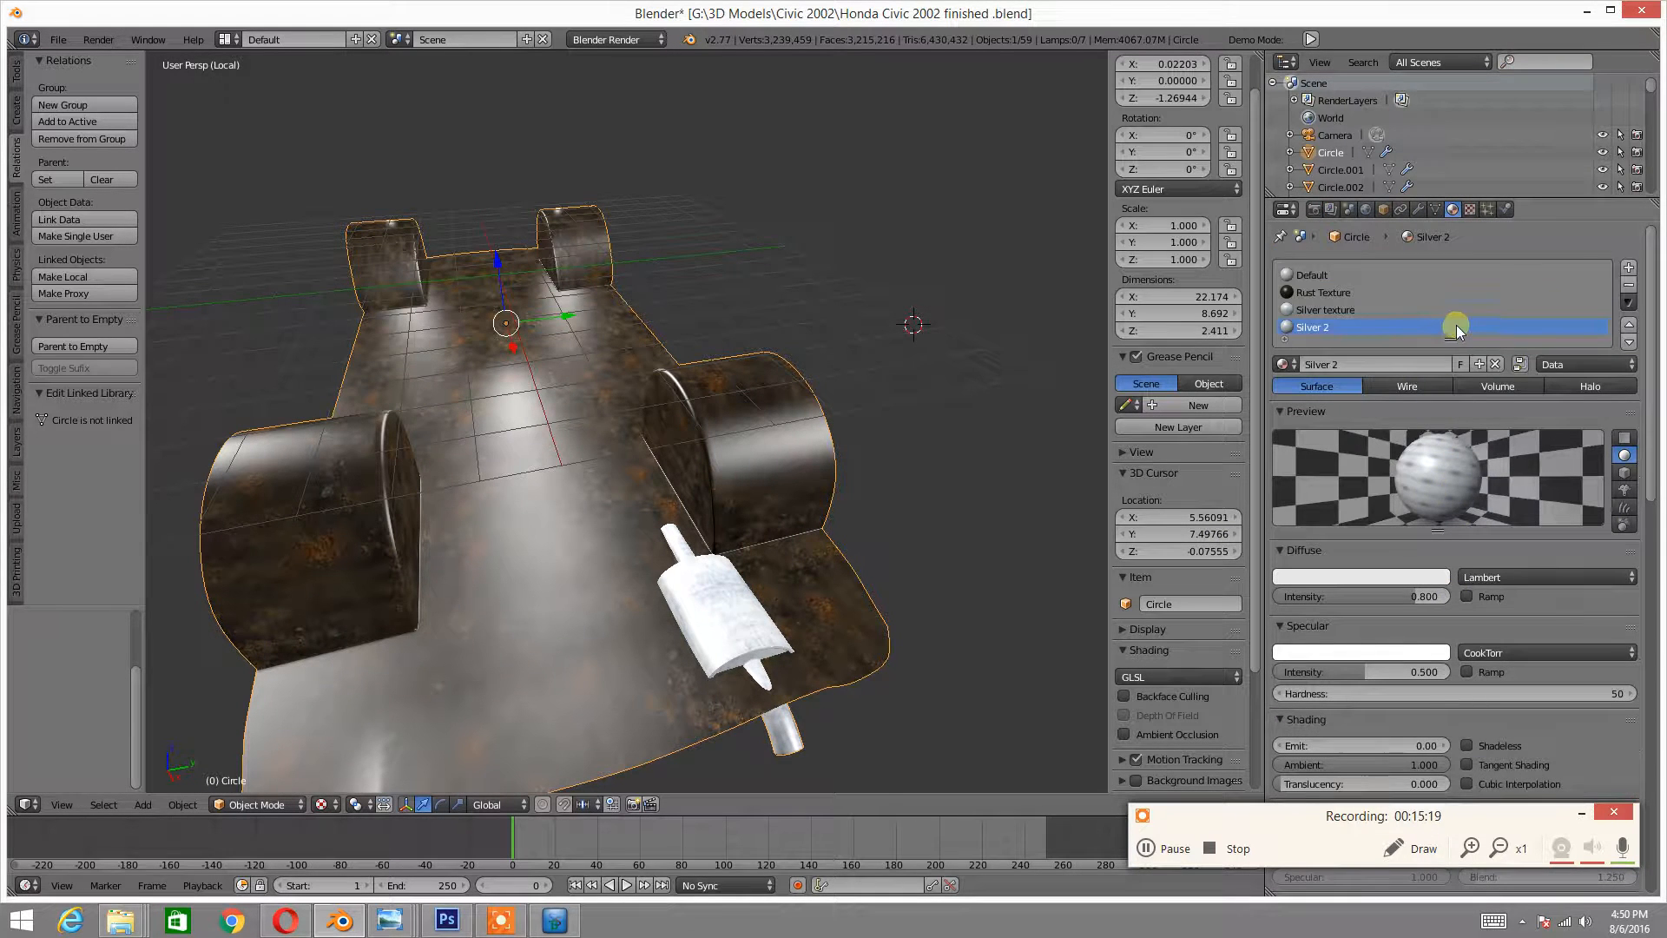
left_click(1628, 267)
left_click(1332, 376)
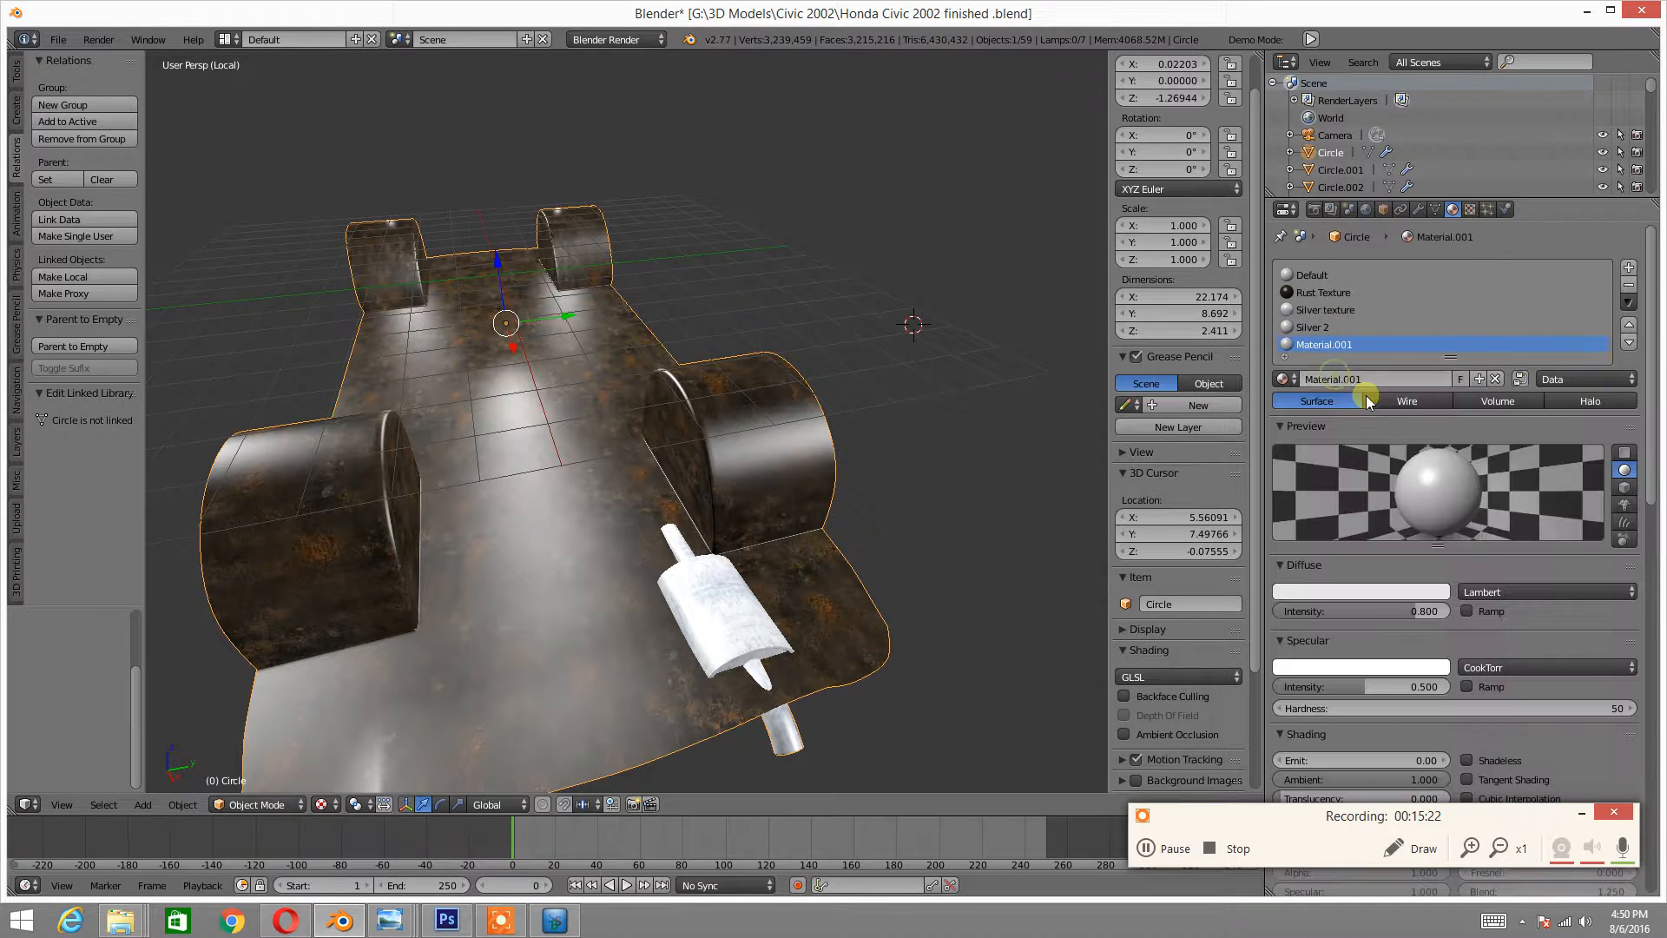
left_click(1384, 380)
key("BackSpace")
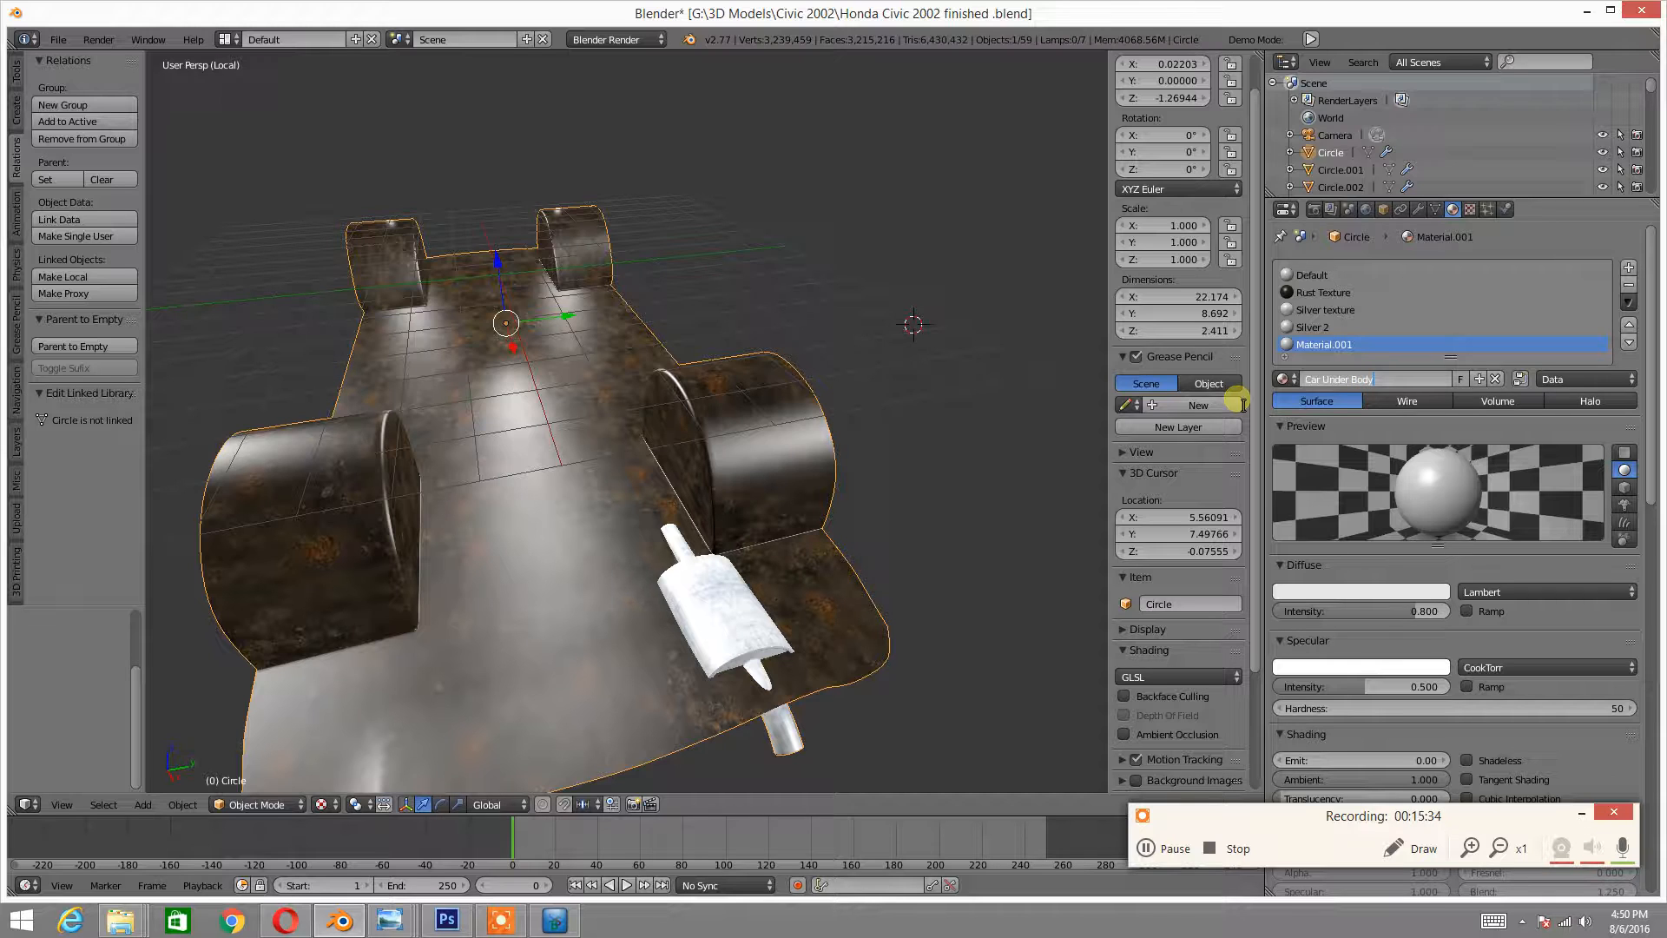
key("Return")
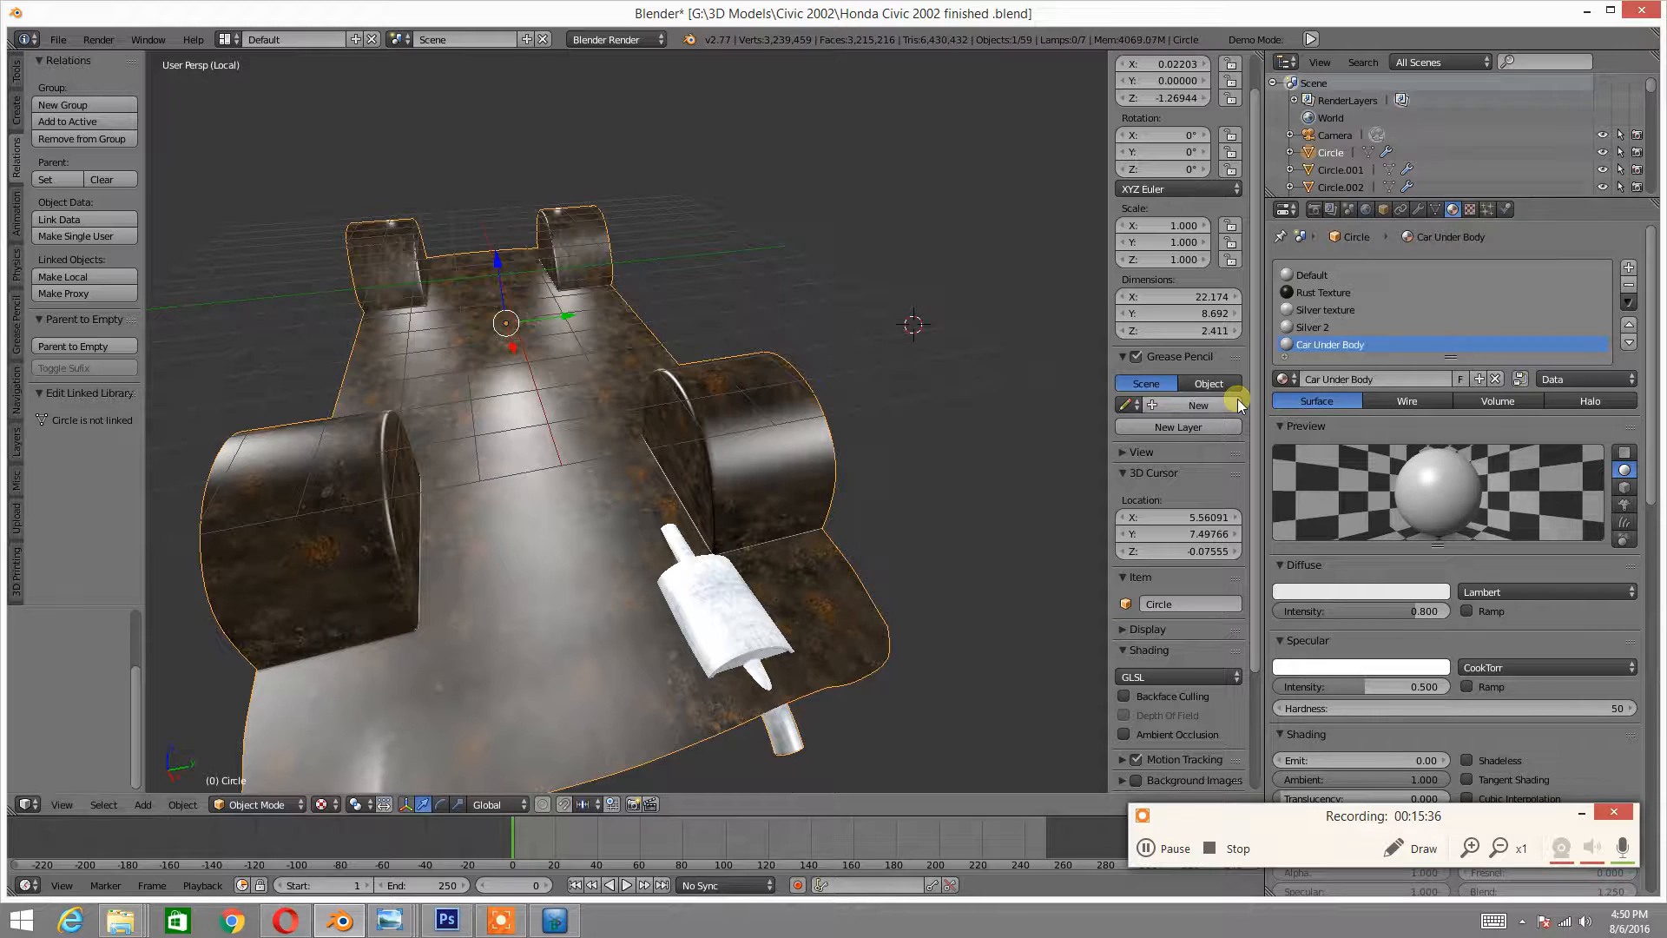
- Add a second new material named Car Exoust Silver to the underbody object
left_click(1626, 265)
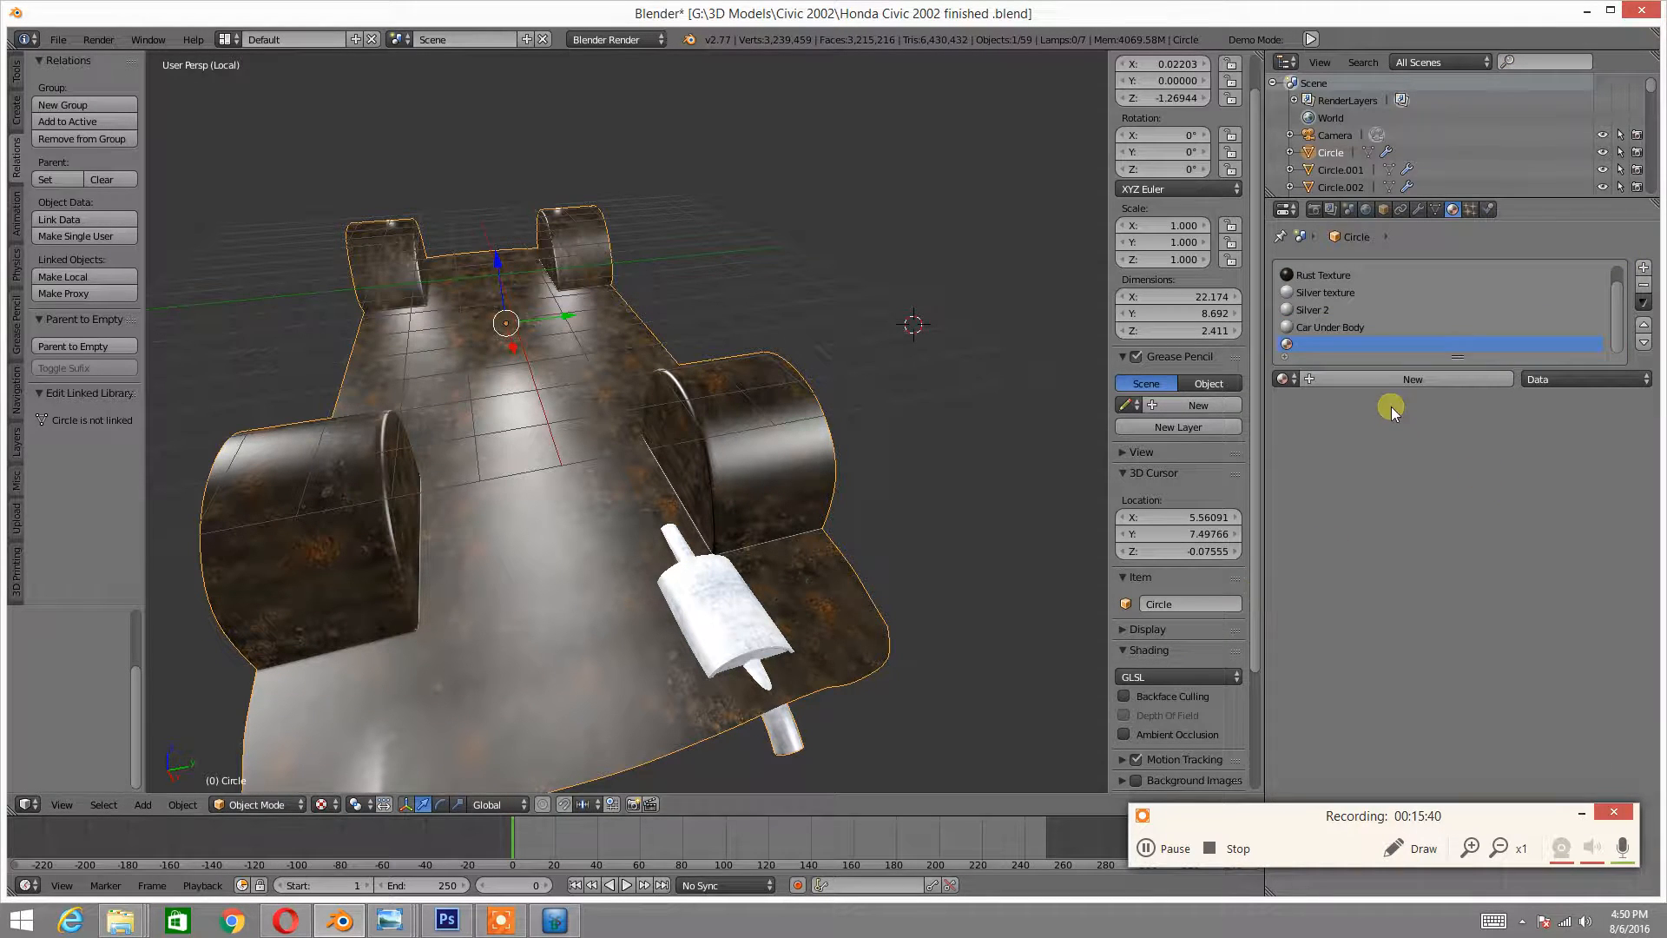
left_click(1389, 377)
key("BackSpace")
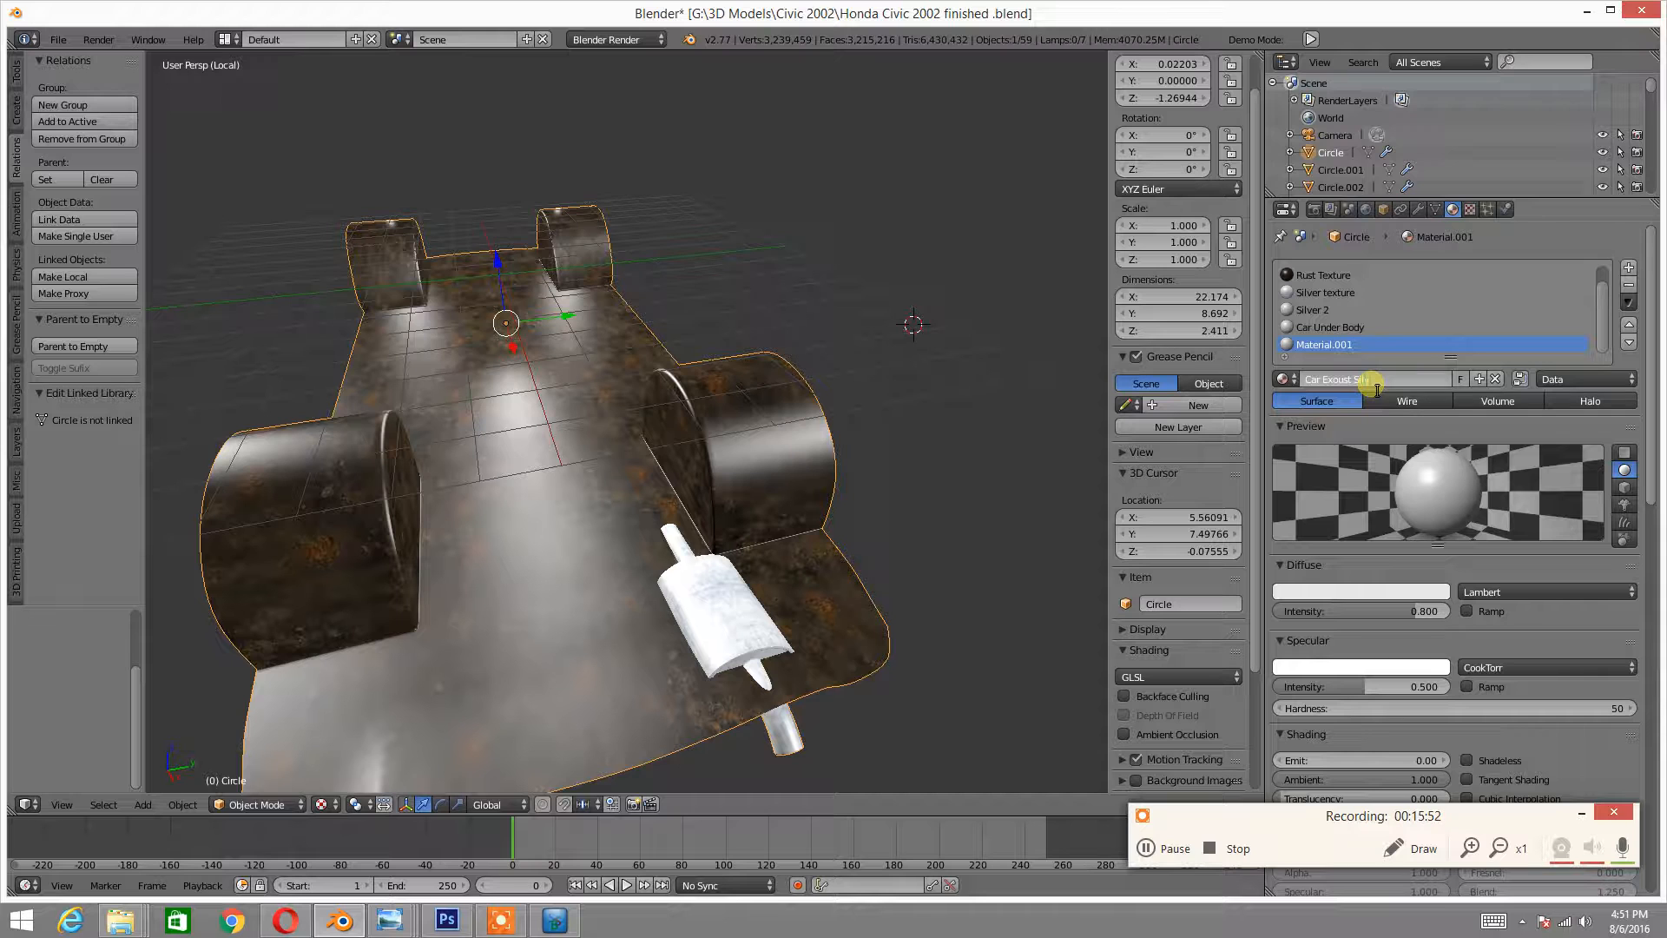
key("Return")
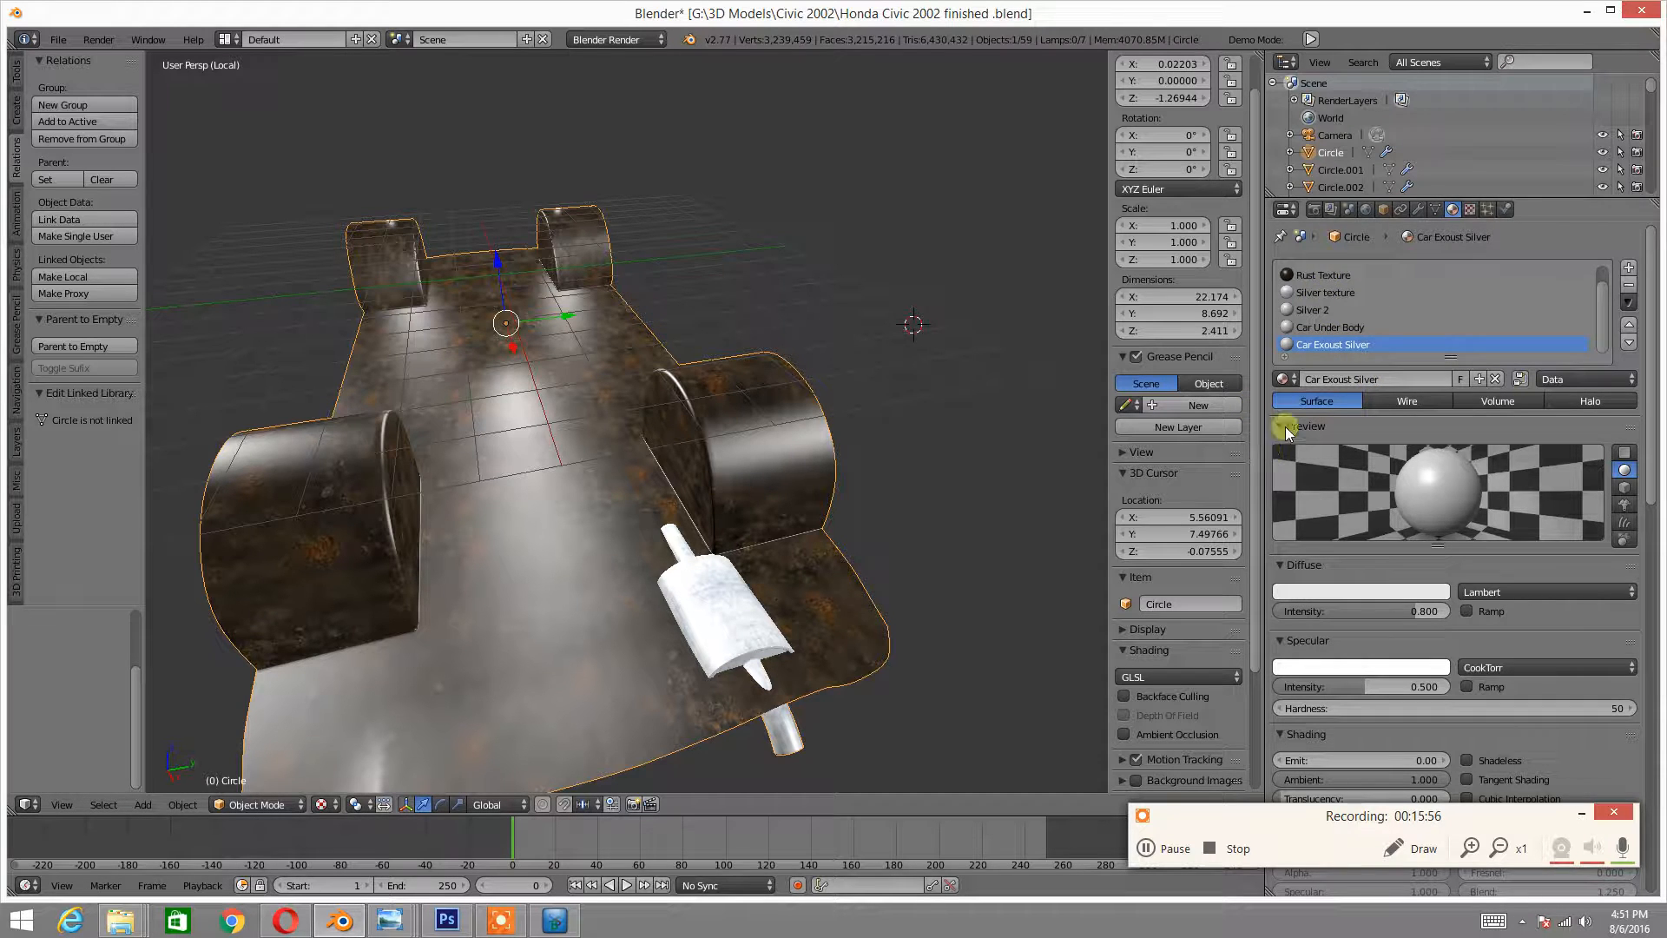
- Enter Edit Mode on the underbody and select all the linked geometry of the exhaust muffler and pipes
middle_click_drag(834, 557, 856, 543)
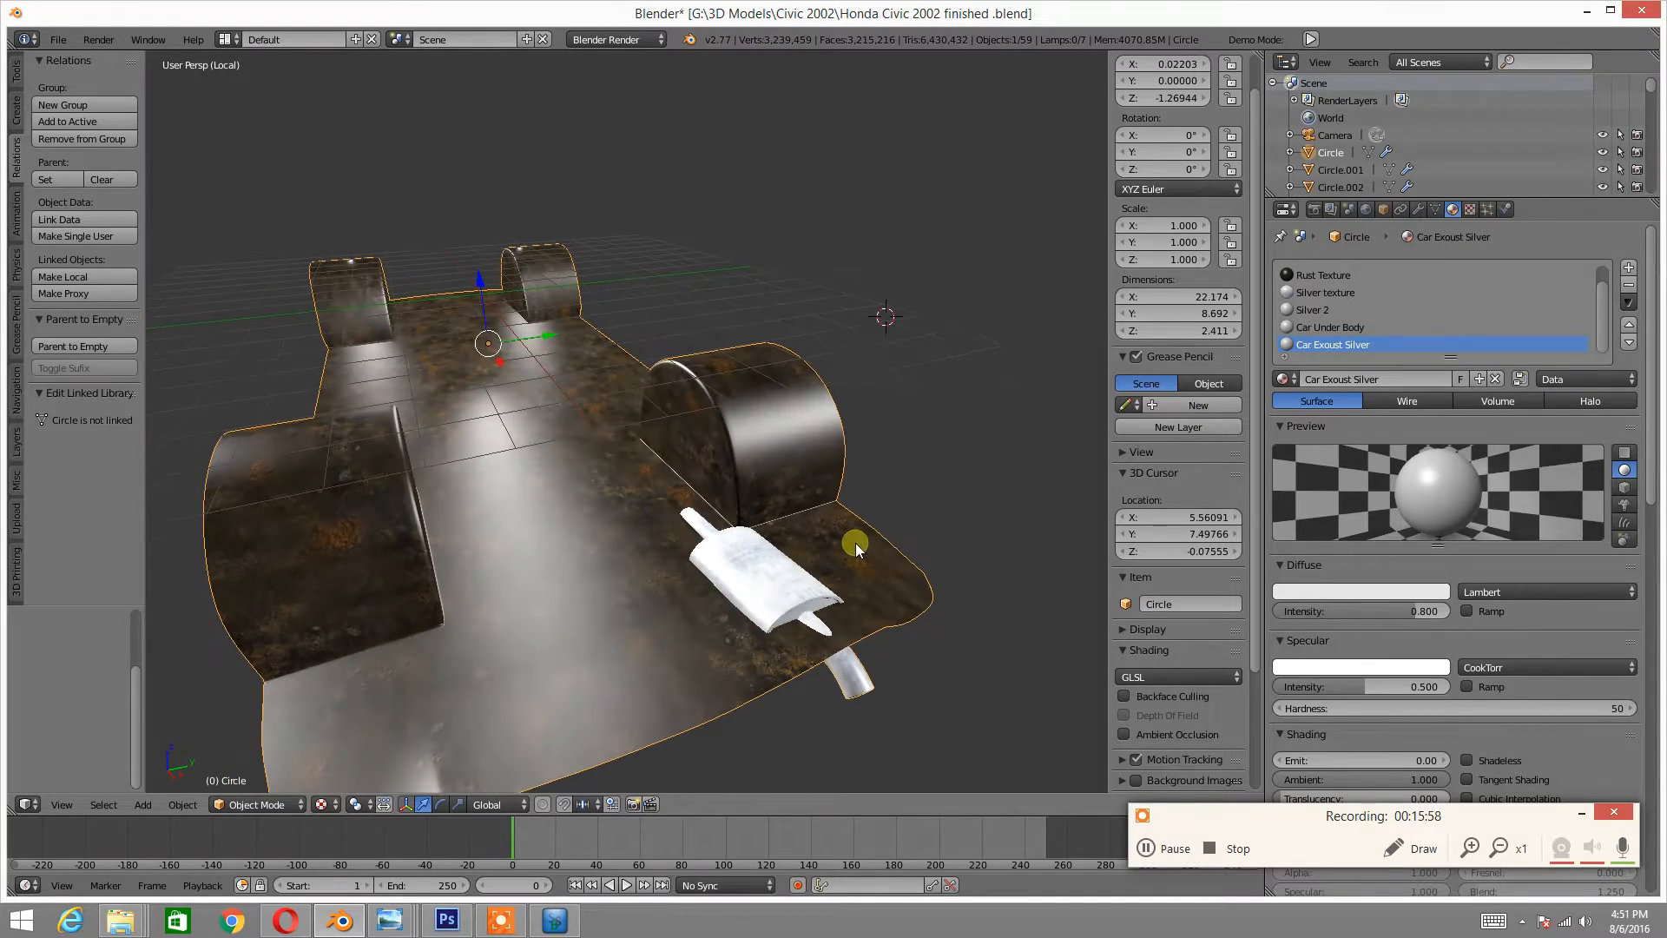
key("Tab")
left_click(996, 544)
middle_click_drag(996, 551, 790, 500)
key("a")
right_click(789, 500)
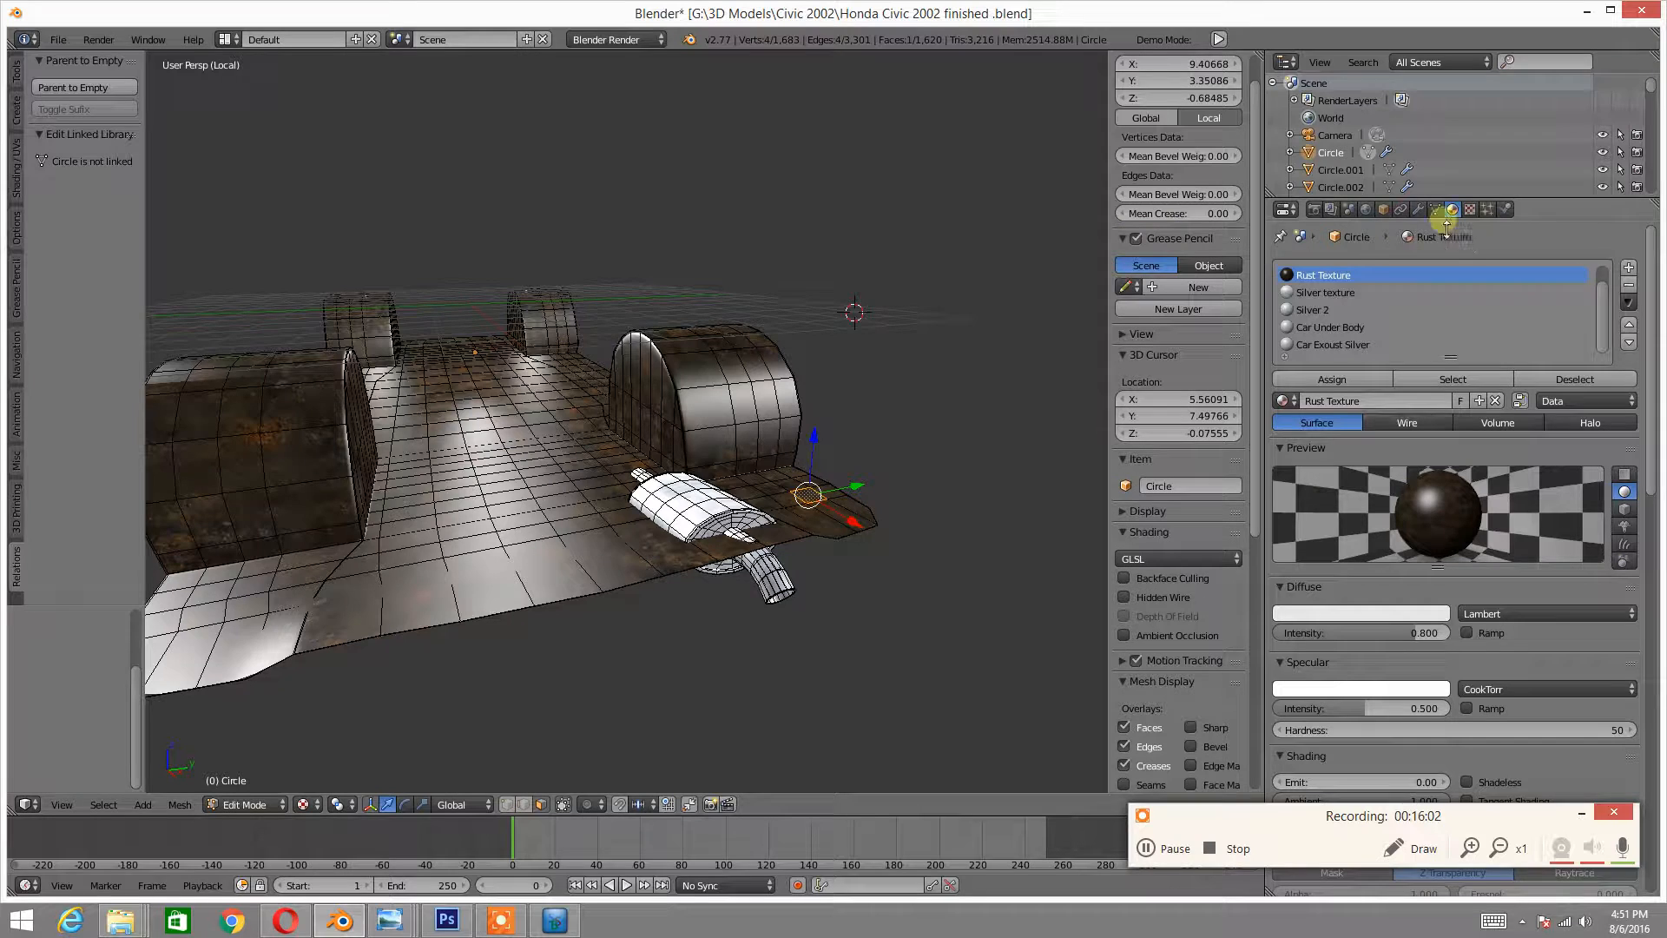
left_click(1313, 345)
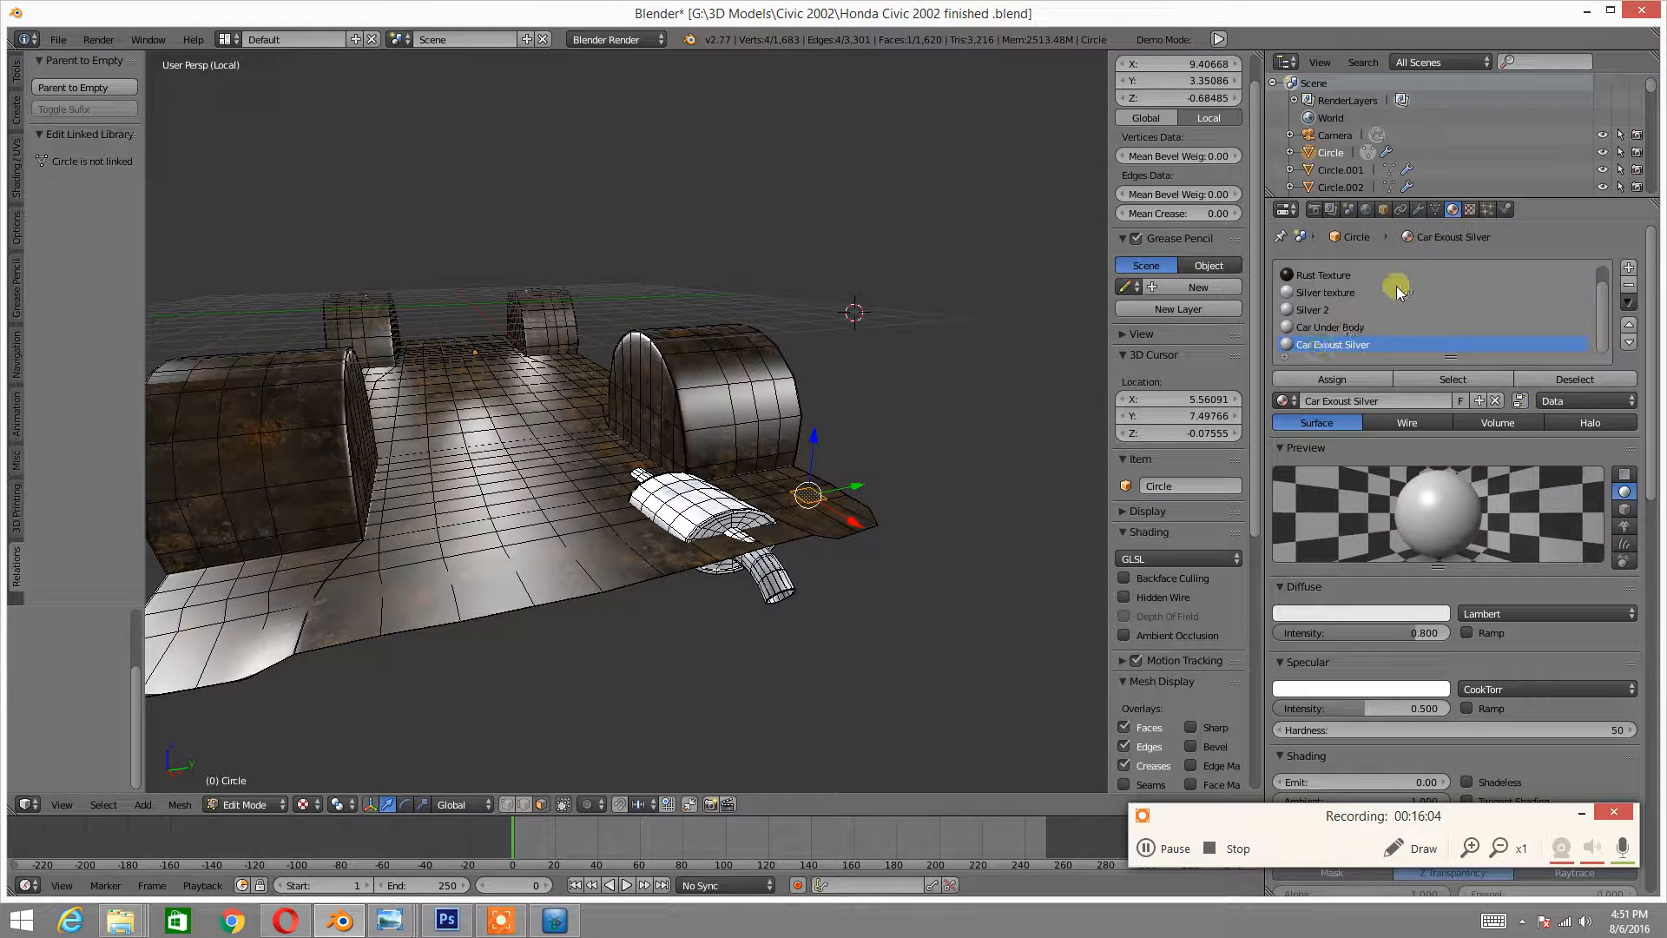
right_click(695, 519)
key("ctrl+l")
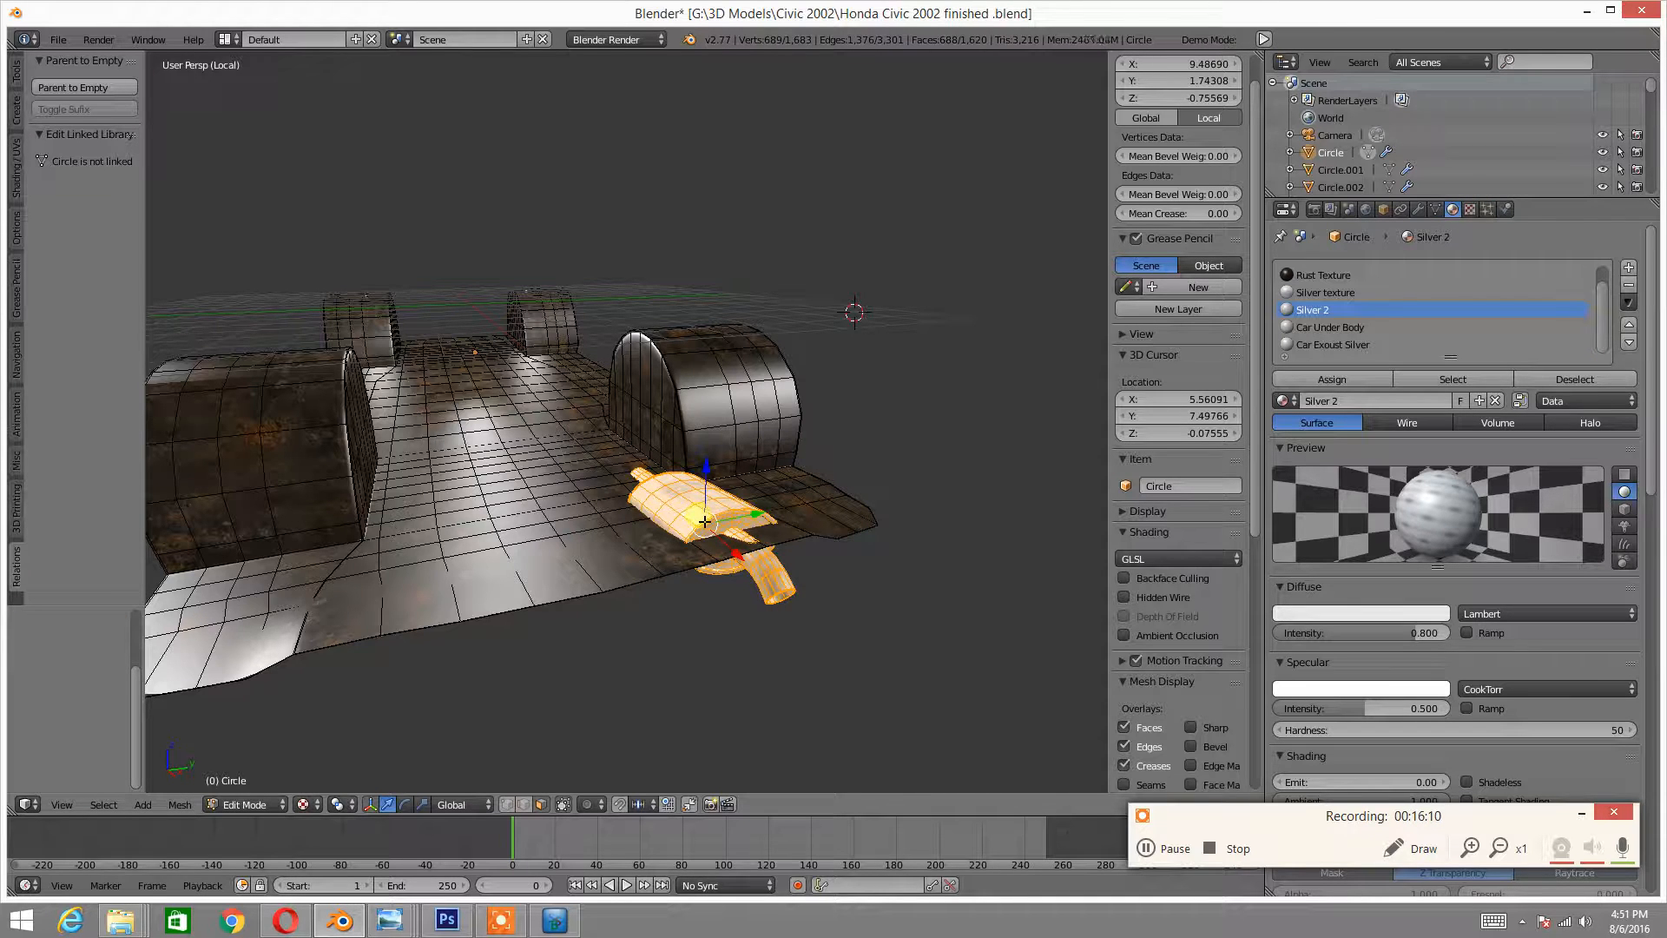
- Check the textures of the Silver 2 material and add a new image texture to Car Exoust Silver
left_click(1467, 210)
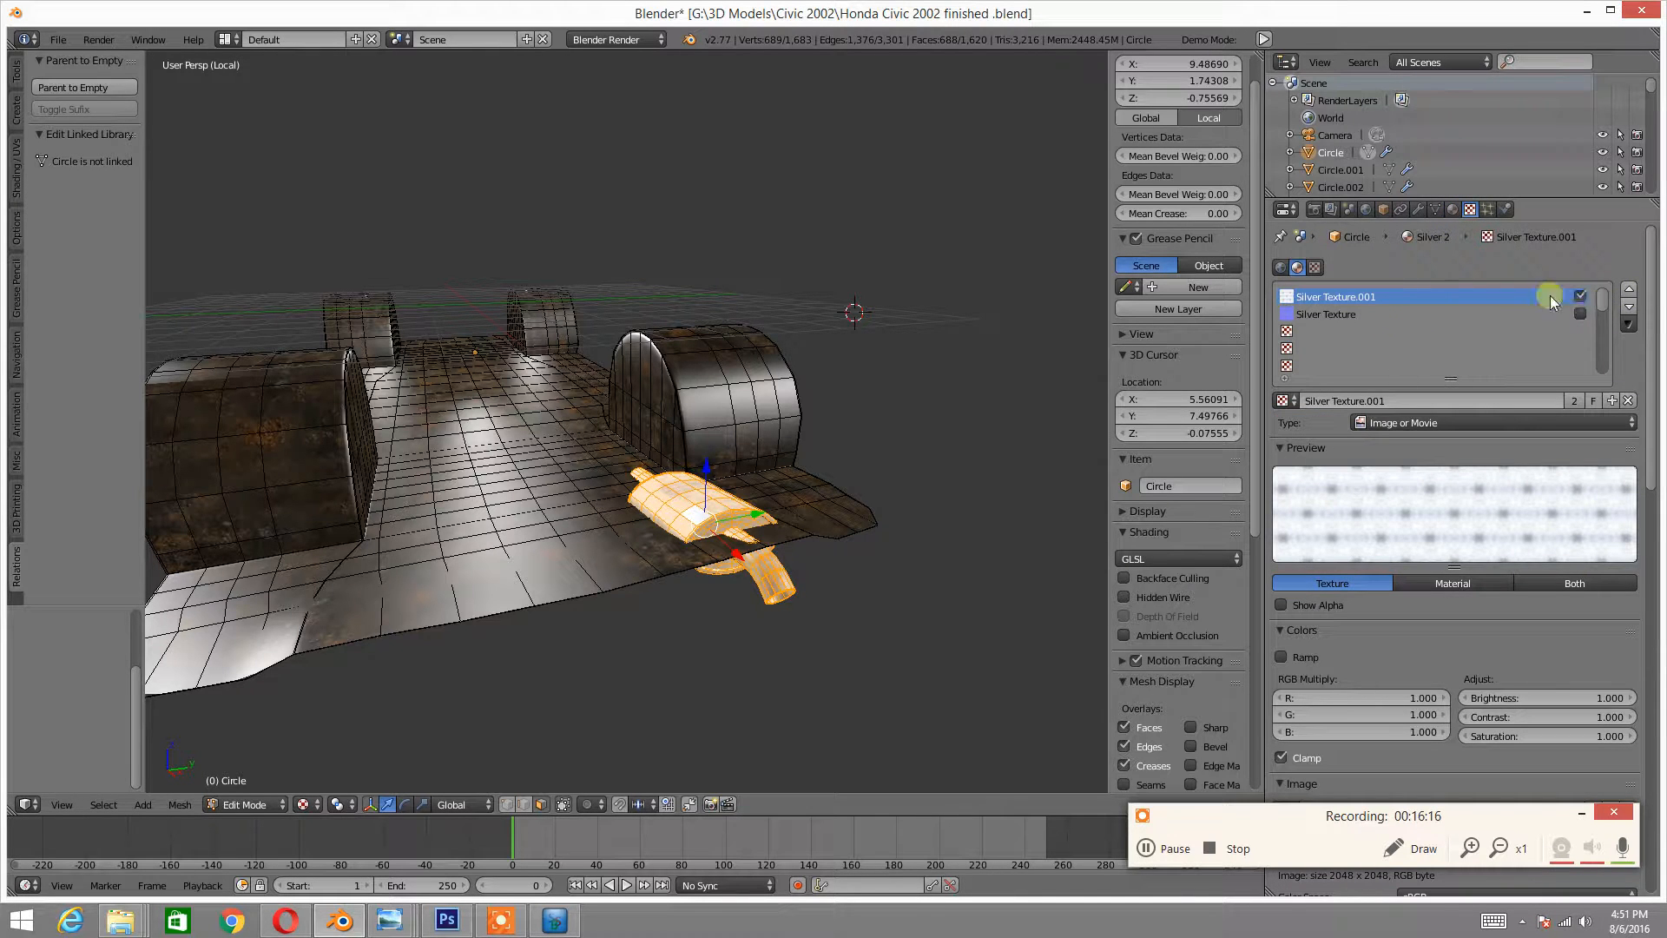
left_click(1451, 210)
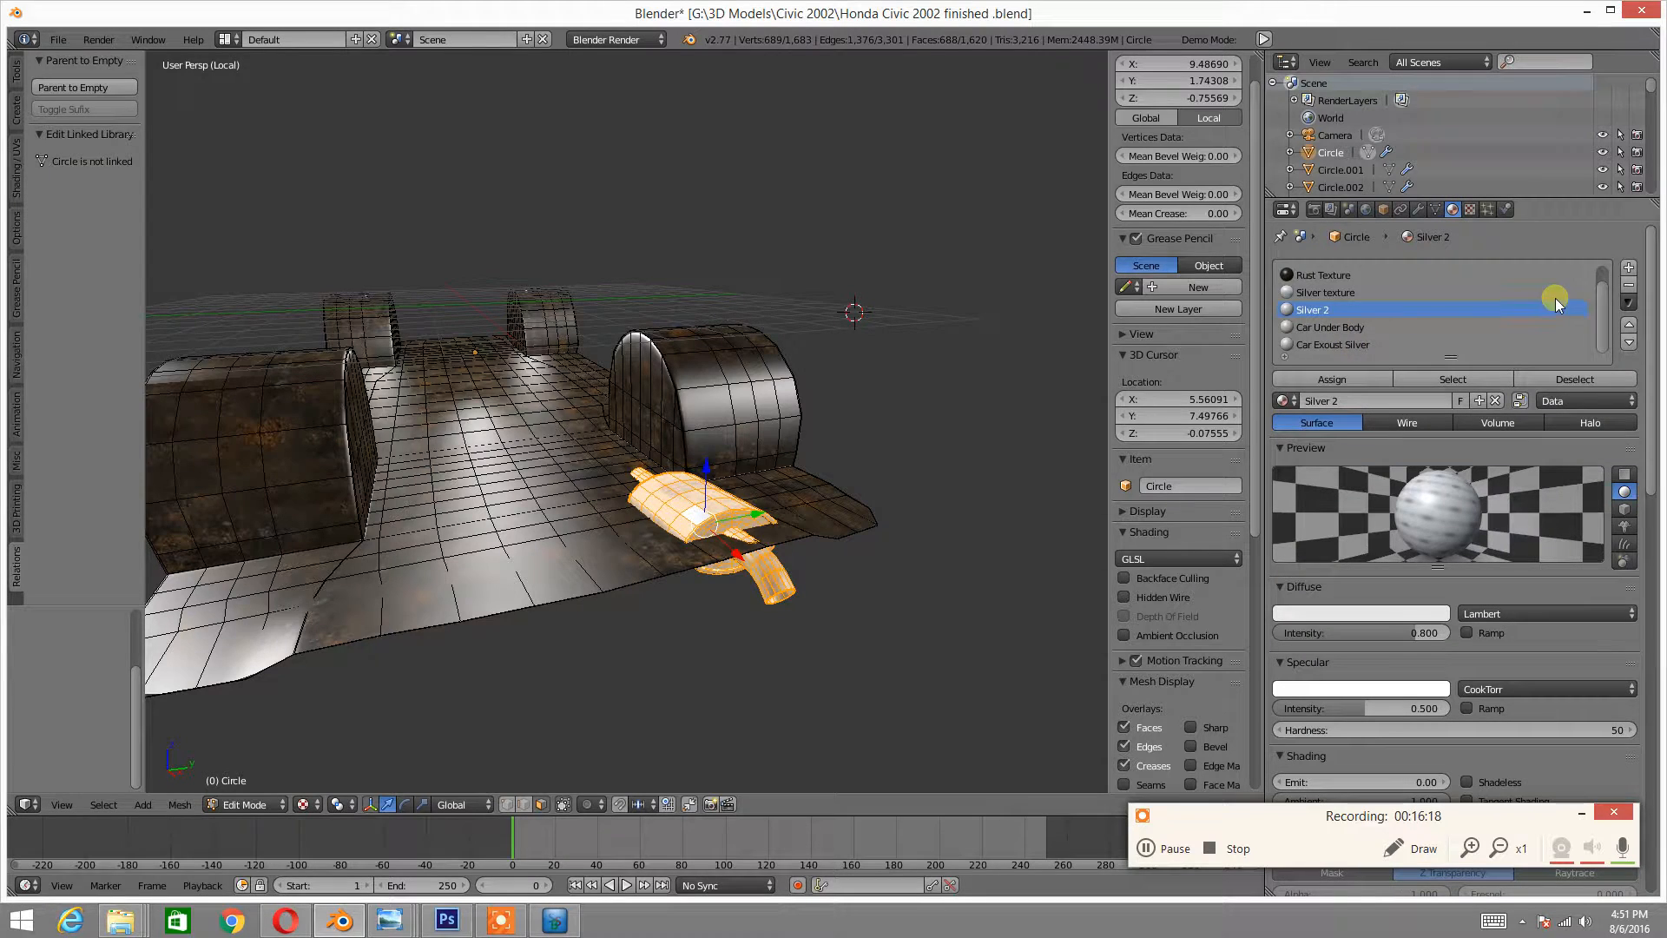
left_click(1316, 345)
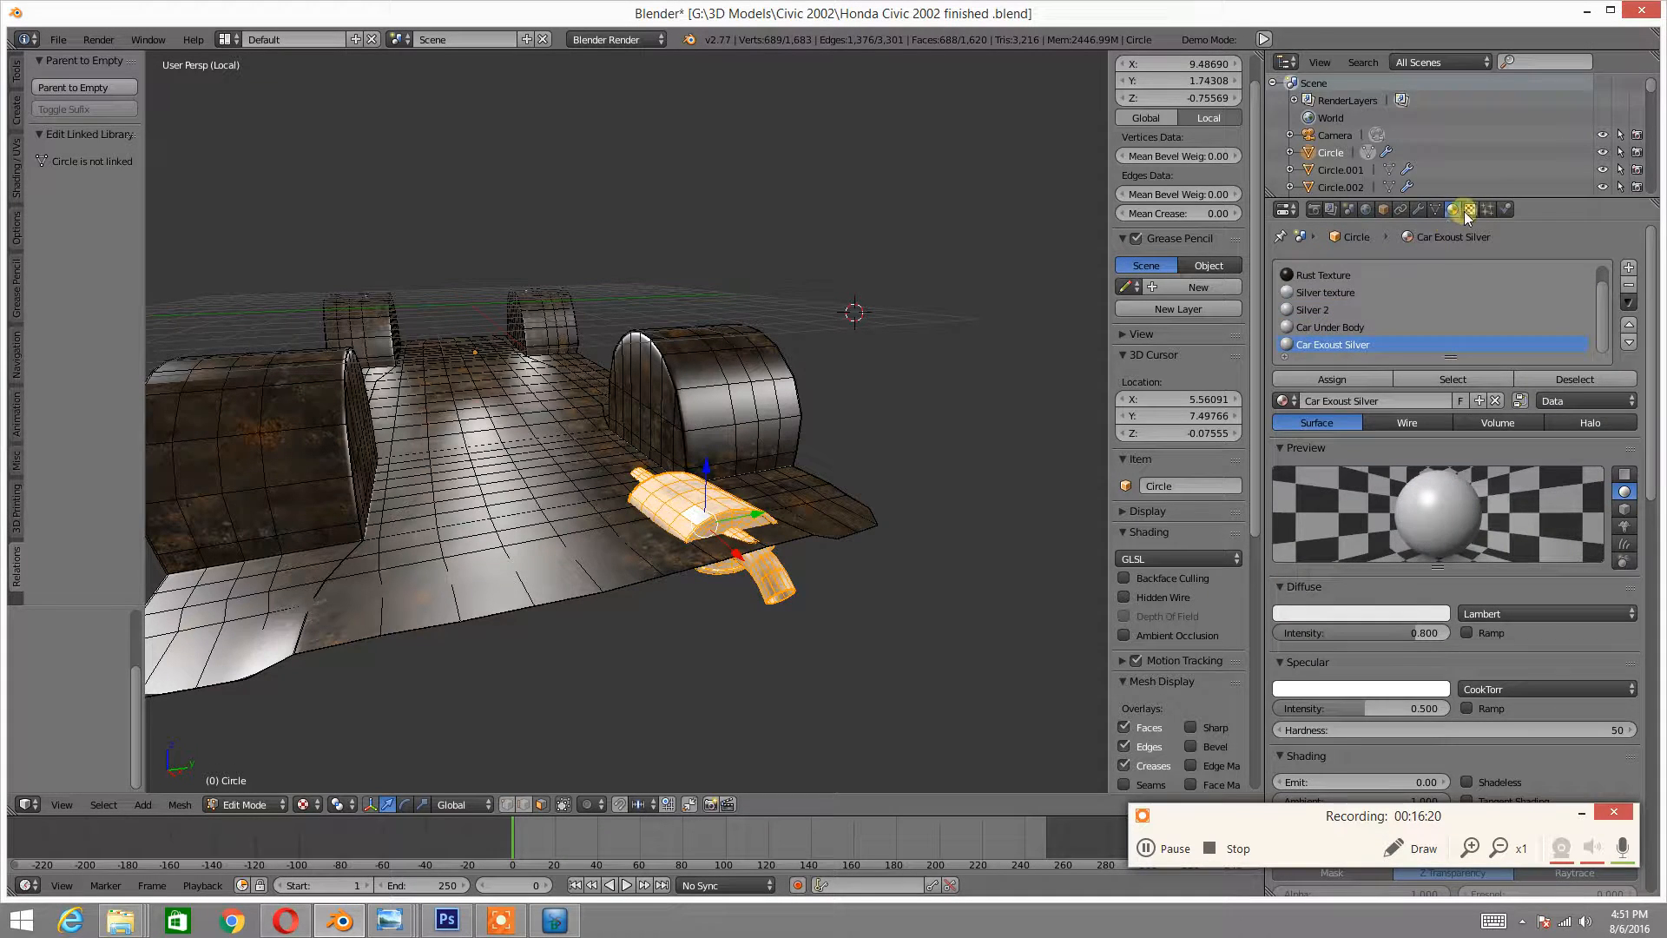
left_click(1469, 210)
left_click(1426, 399)
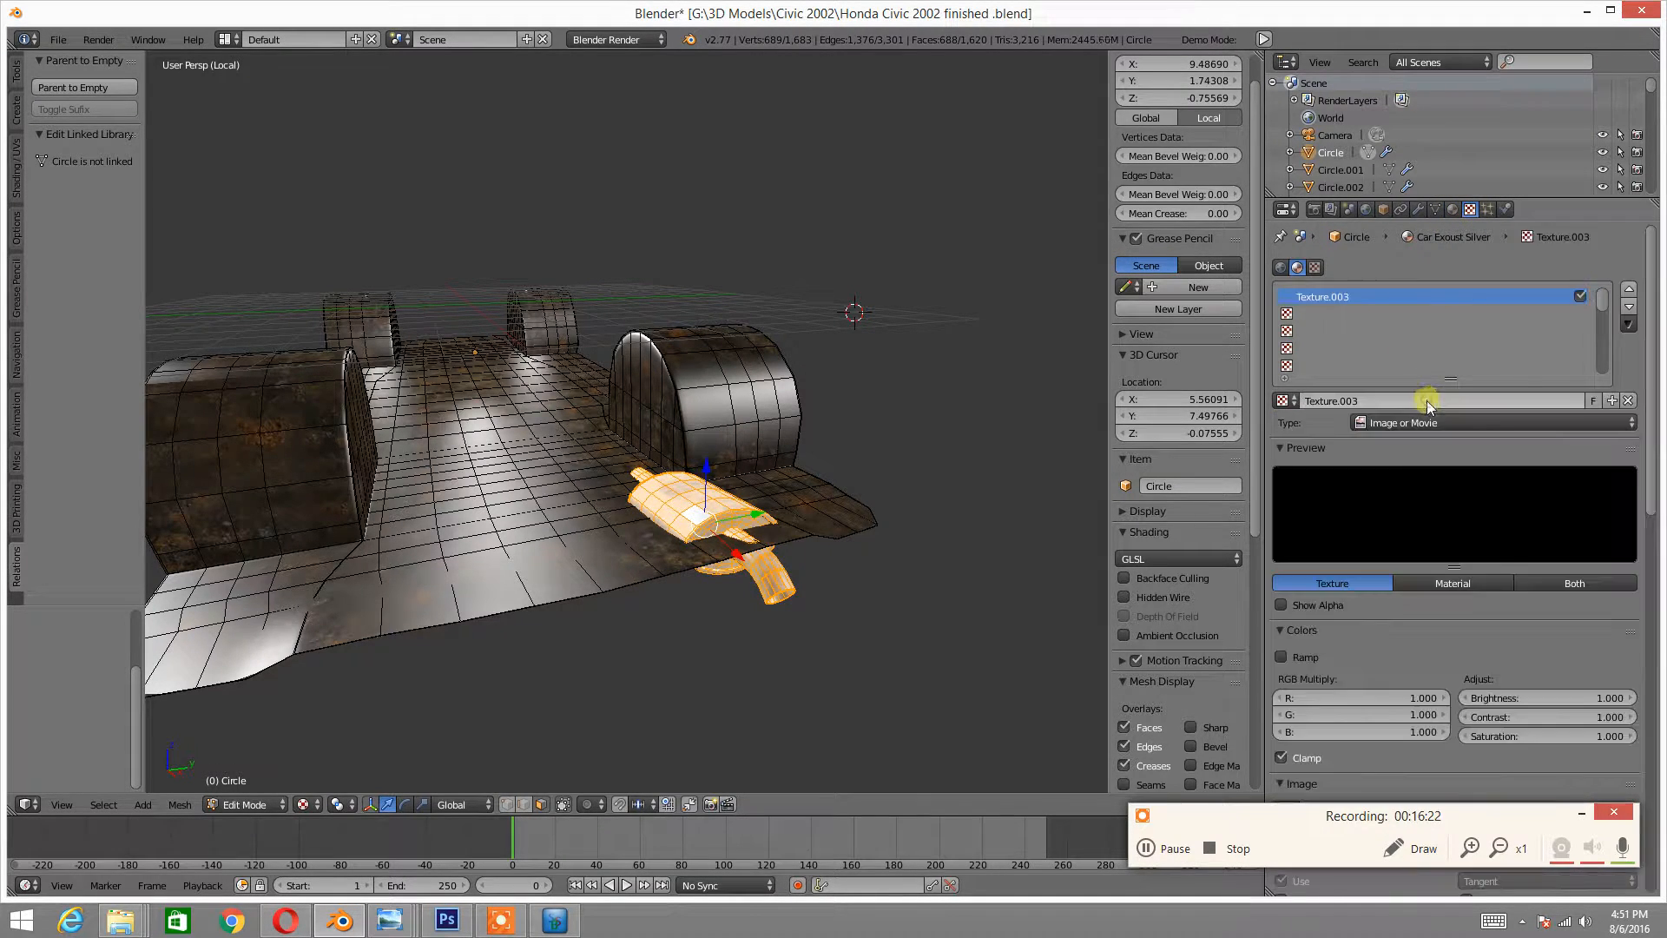
- Add a second image texture to Car Exoust Silver and rename its first texture Car Under Body
left_click(1343, 315)
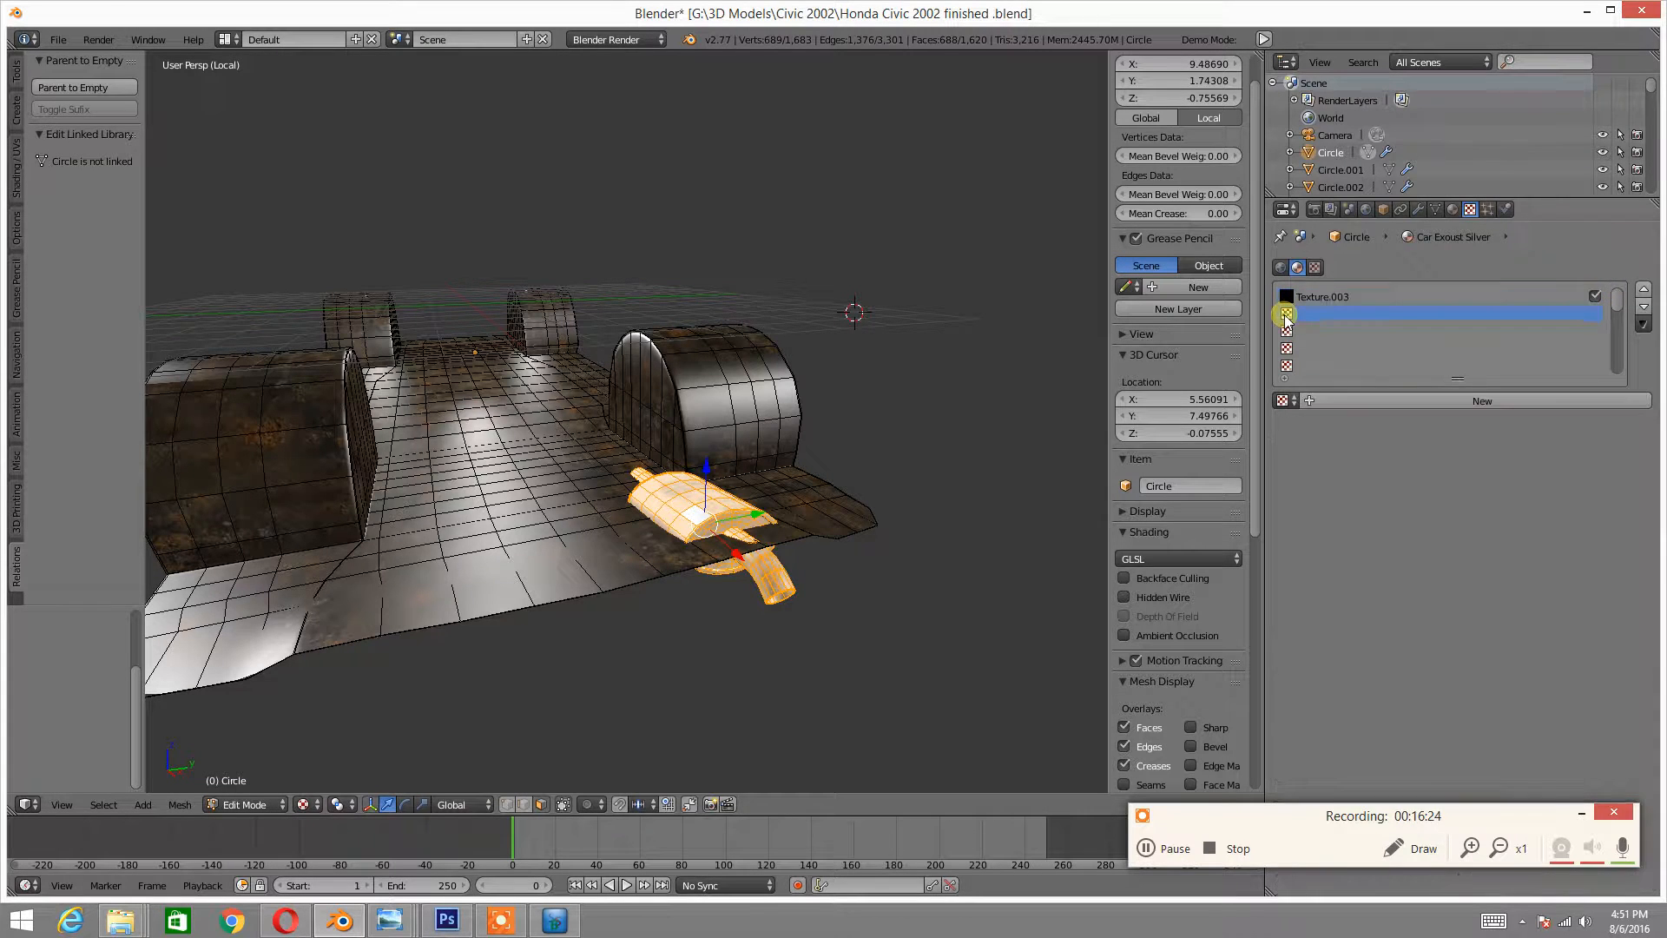
left_click(1366, 398)
left_click(1316, 296)
left_click(1338, 400)
key("BackSpace")
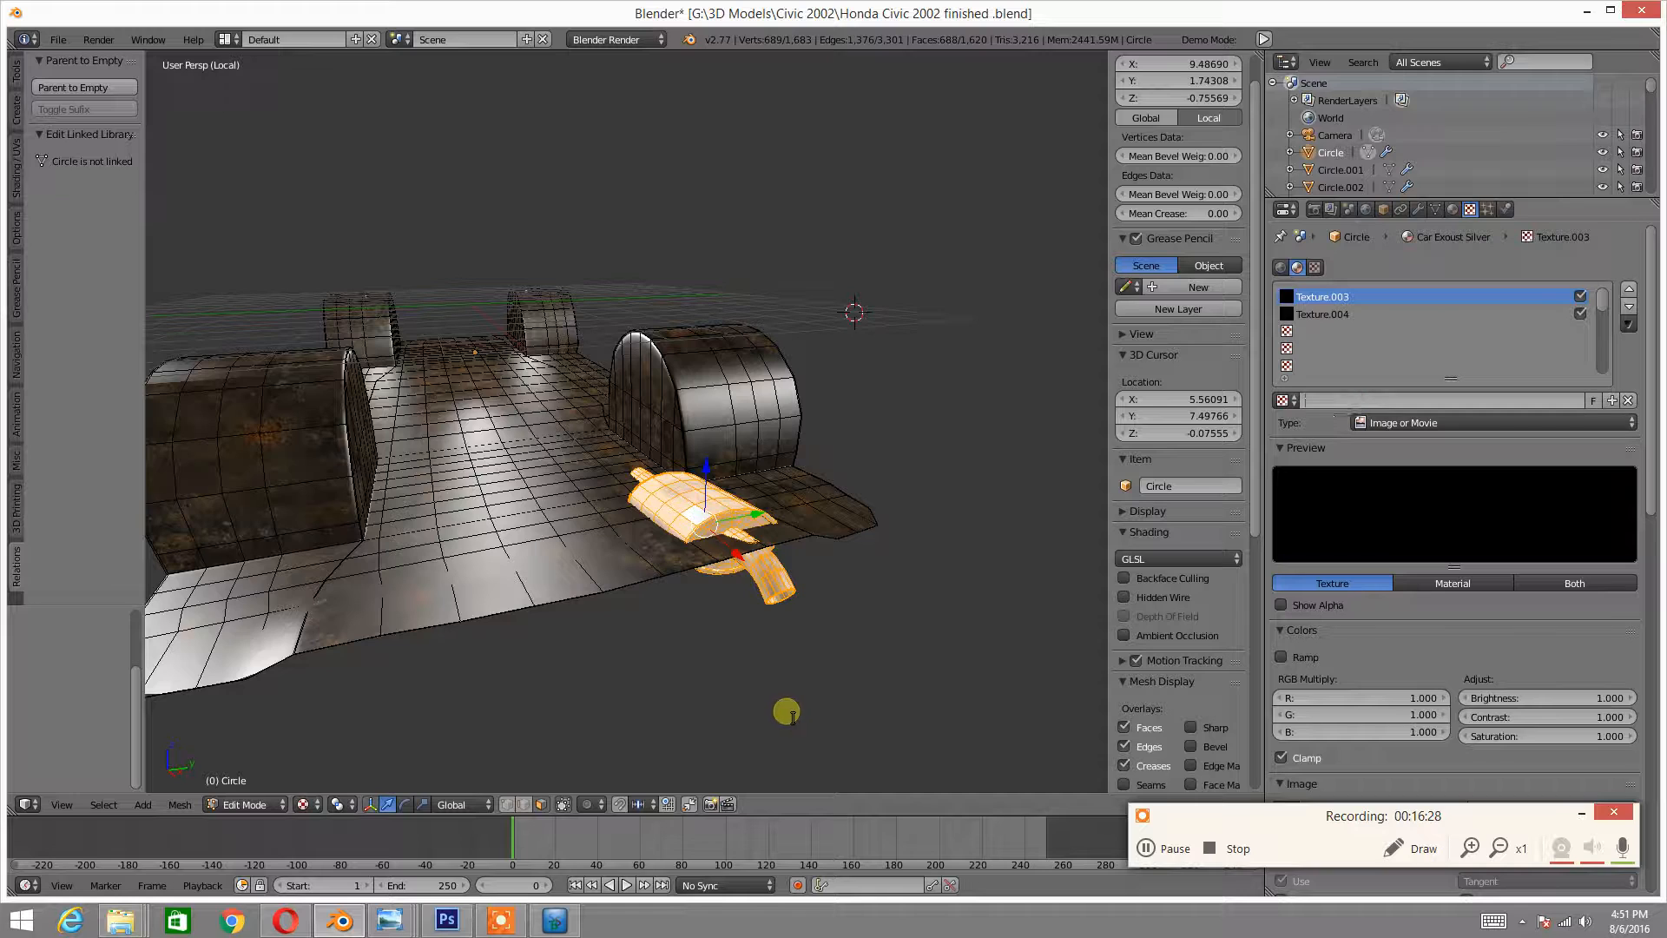
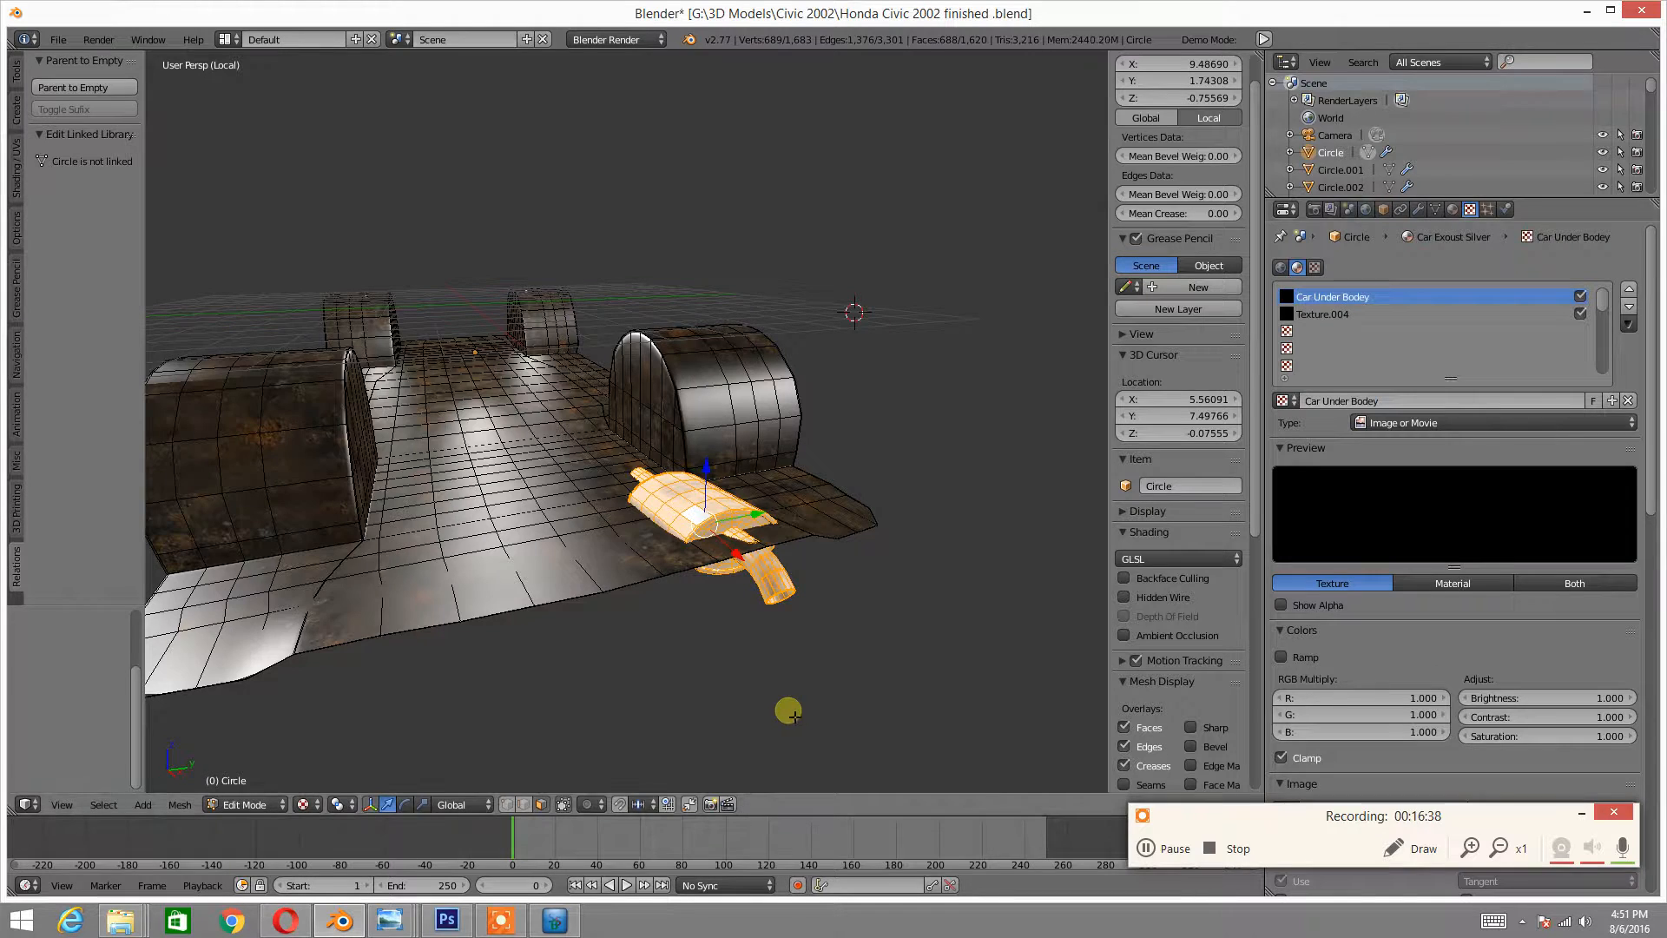
key("Return")
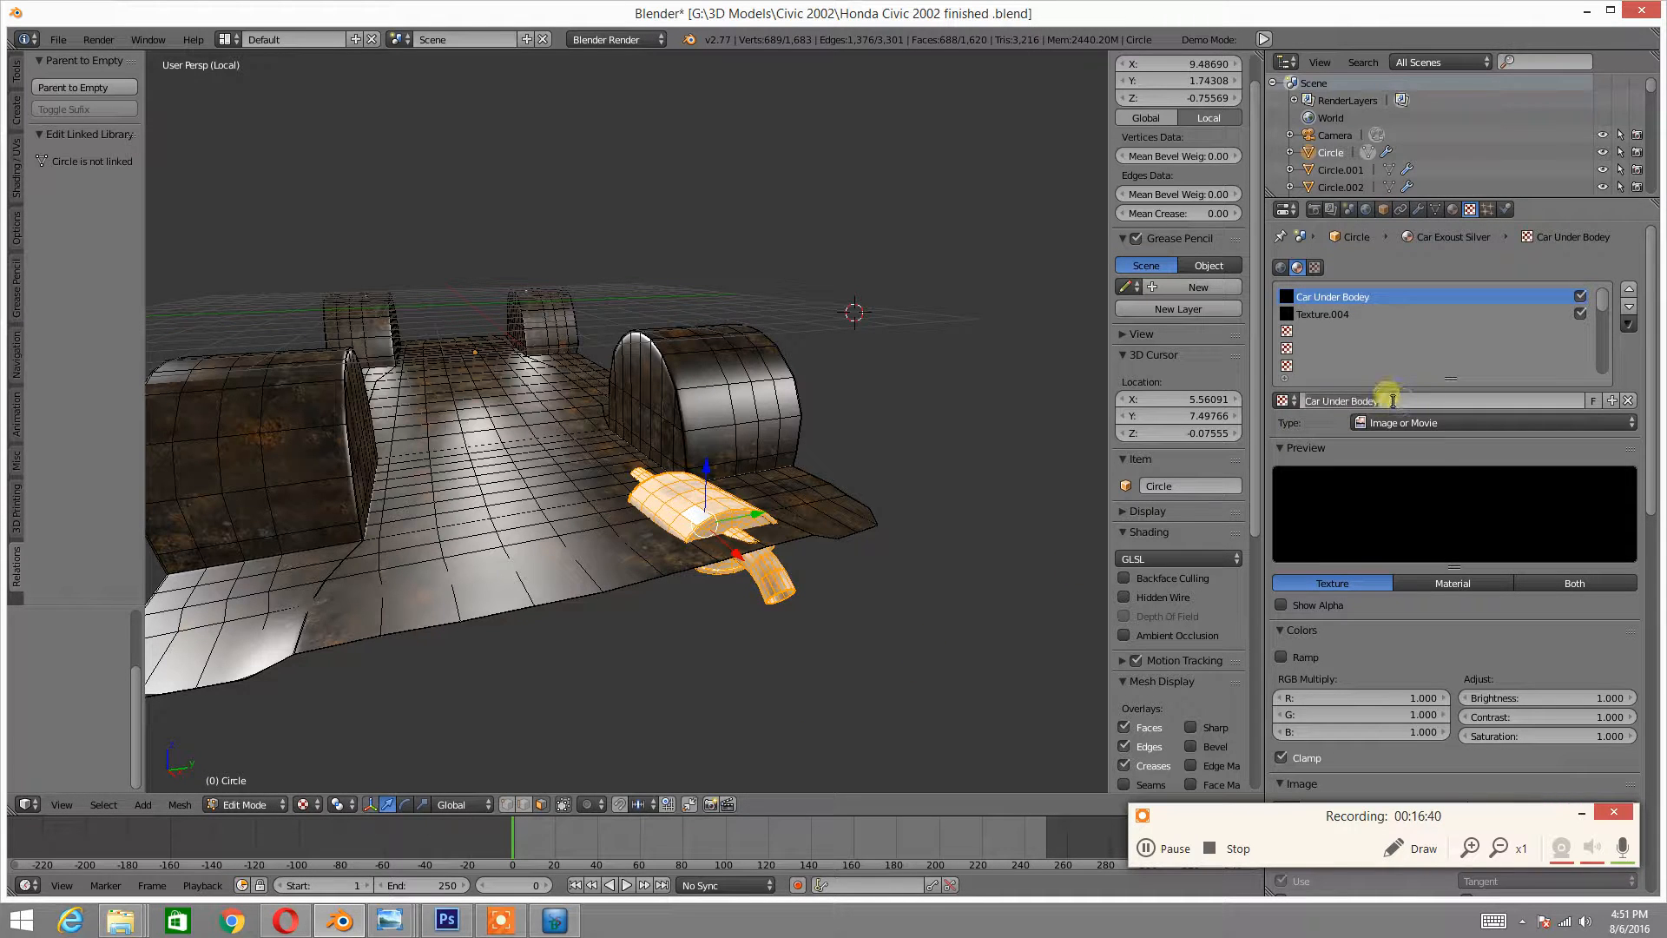
left_click(1392, 401)
double_click(1341, 316)
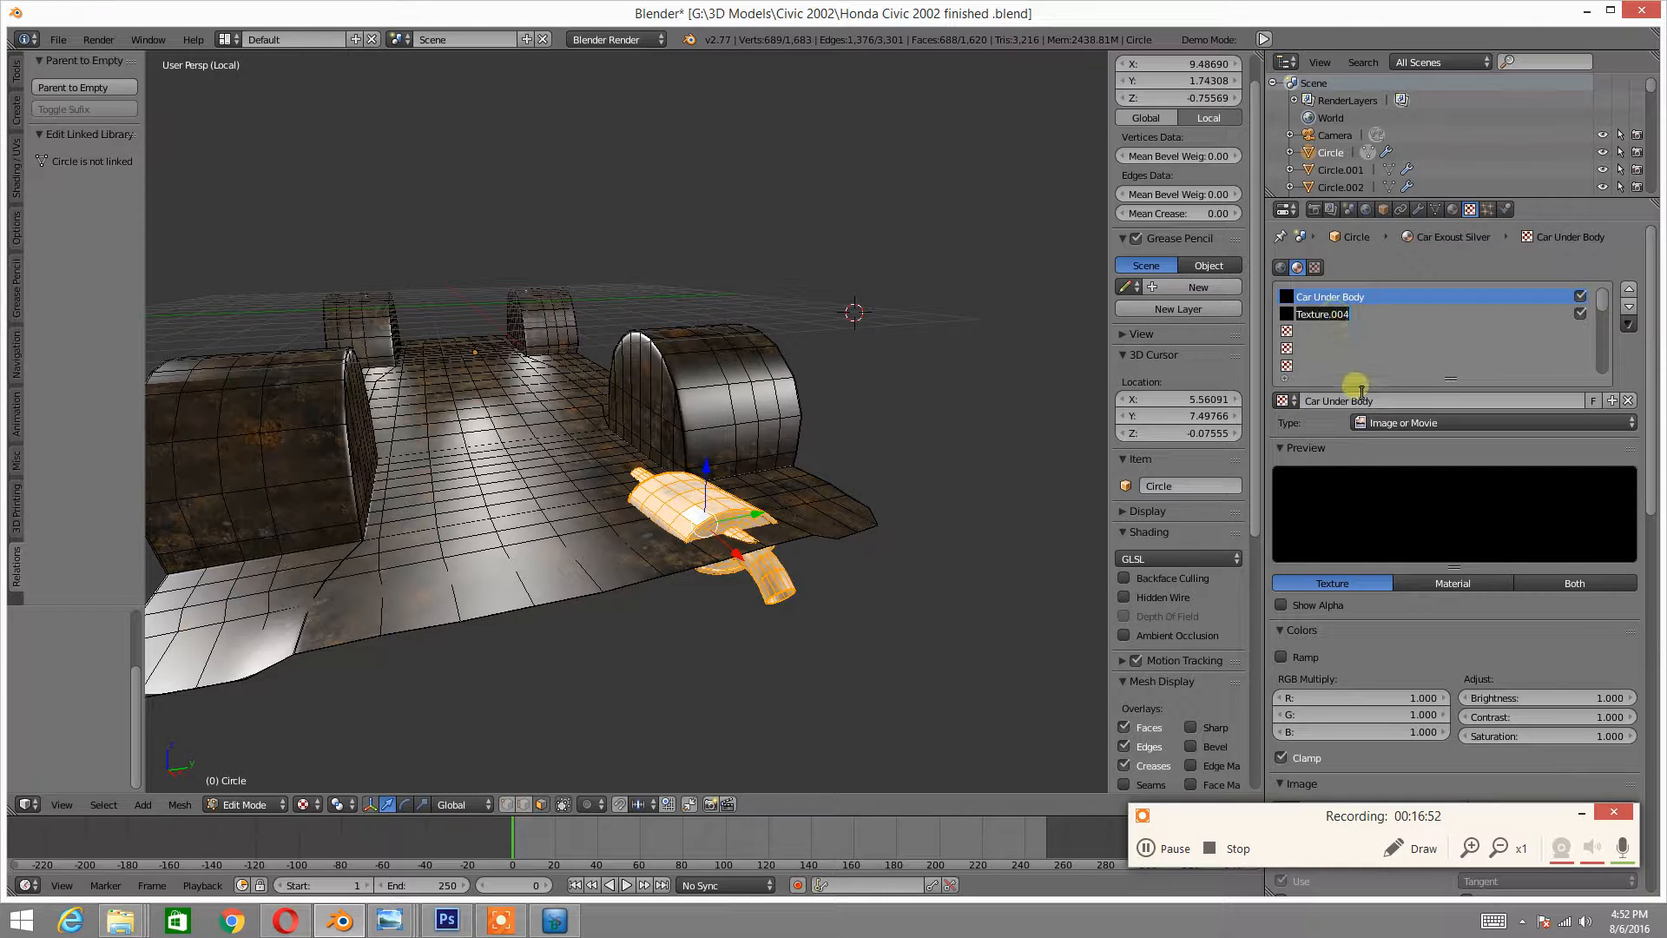
left_click(1387, 406)
left_click(1392, 404)
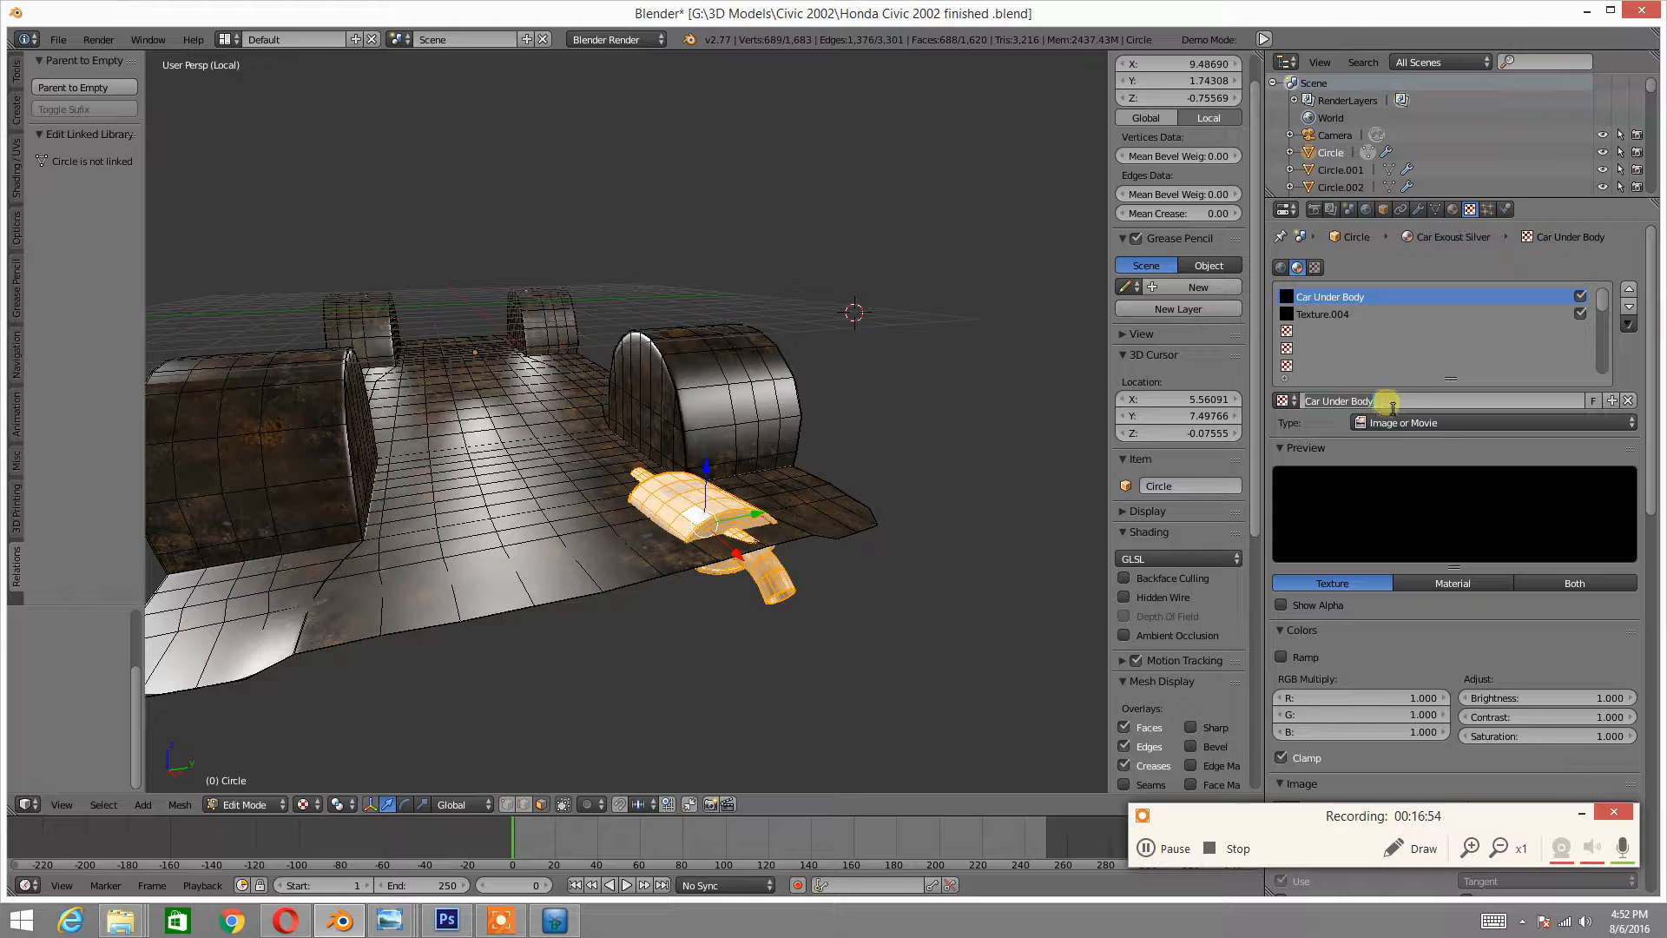
- Rename the second texture of Car Exoust Silver as Car Under Body Normal Map
left_click(1311, 317)
left_click(1312, 316)
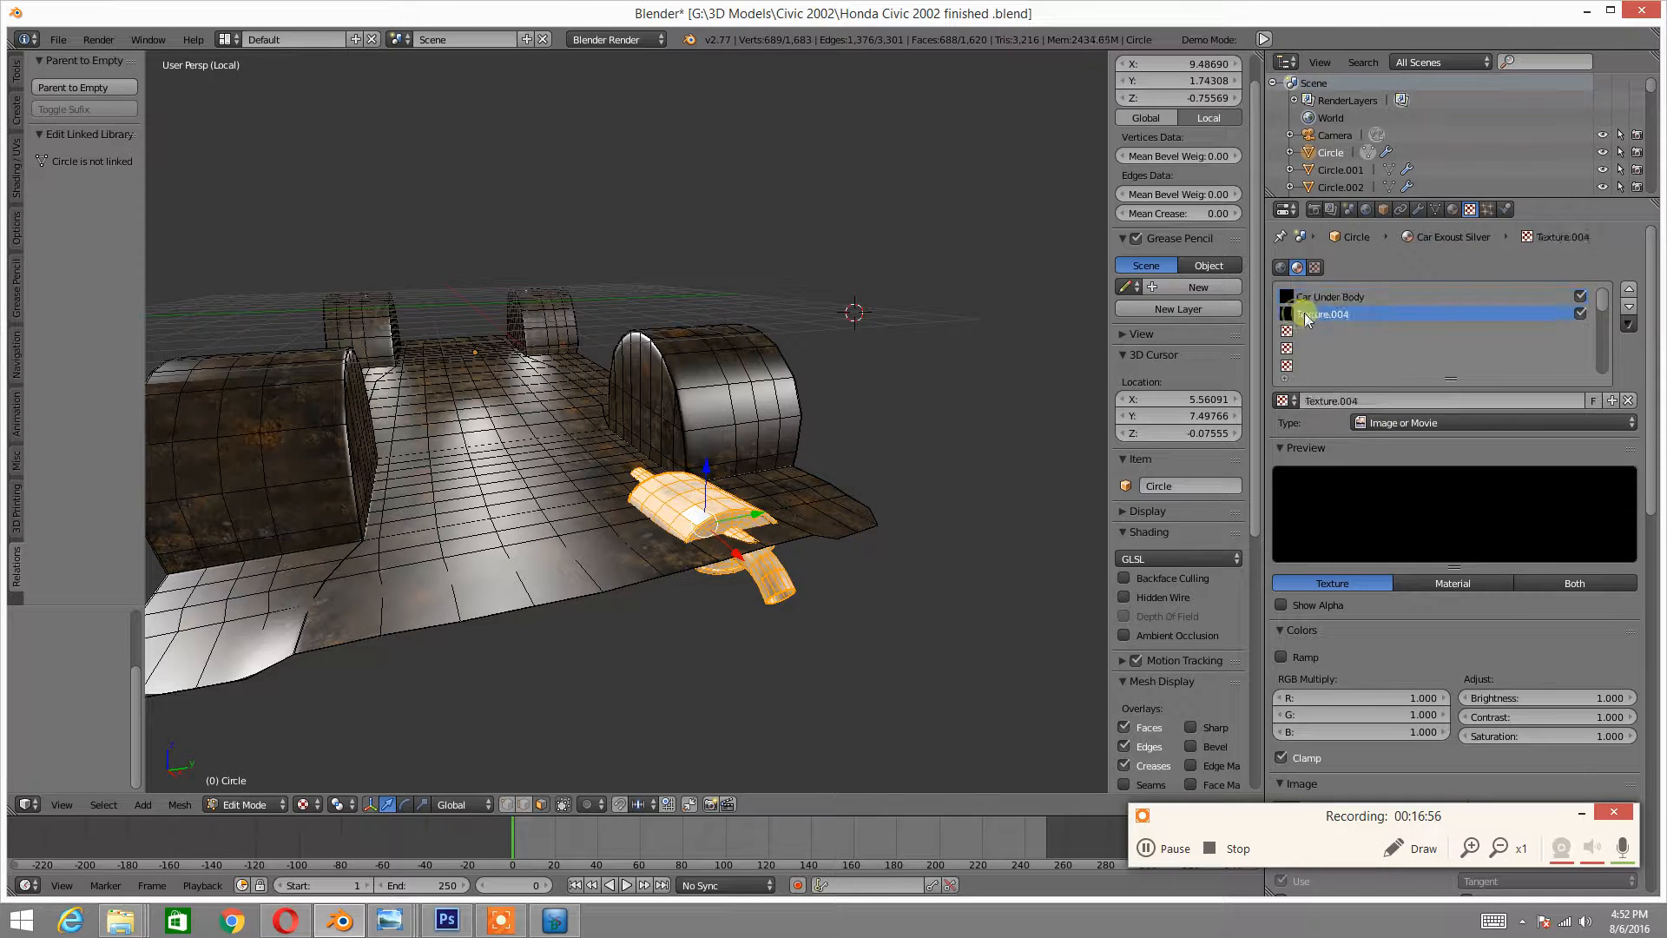
left_click(1384, 402)
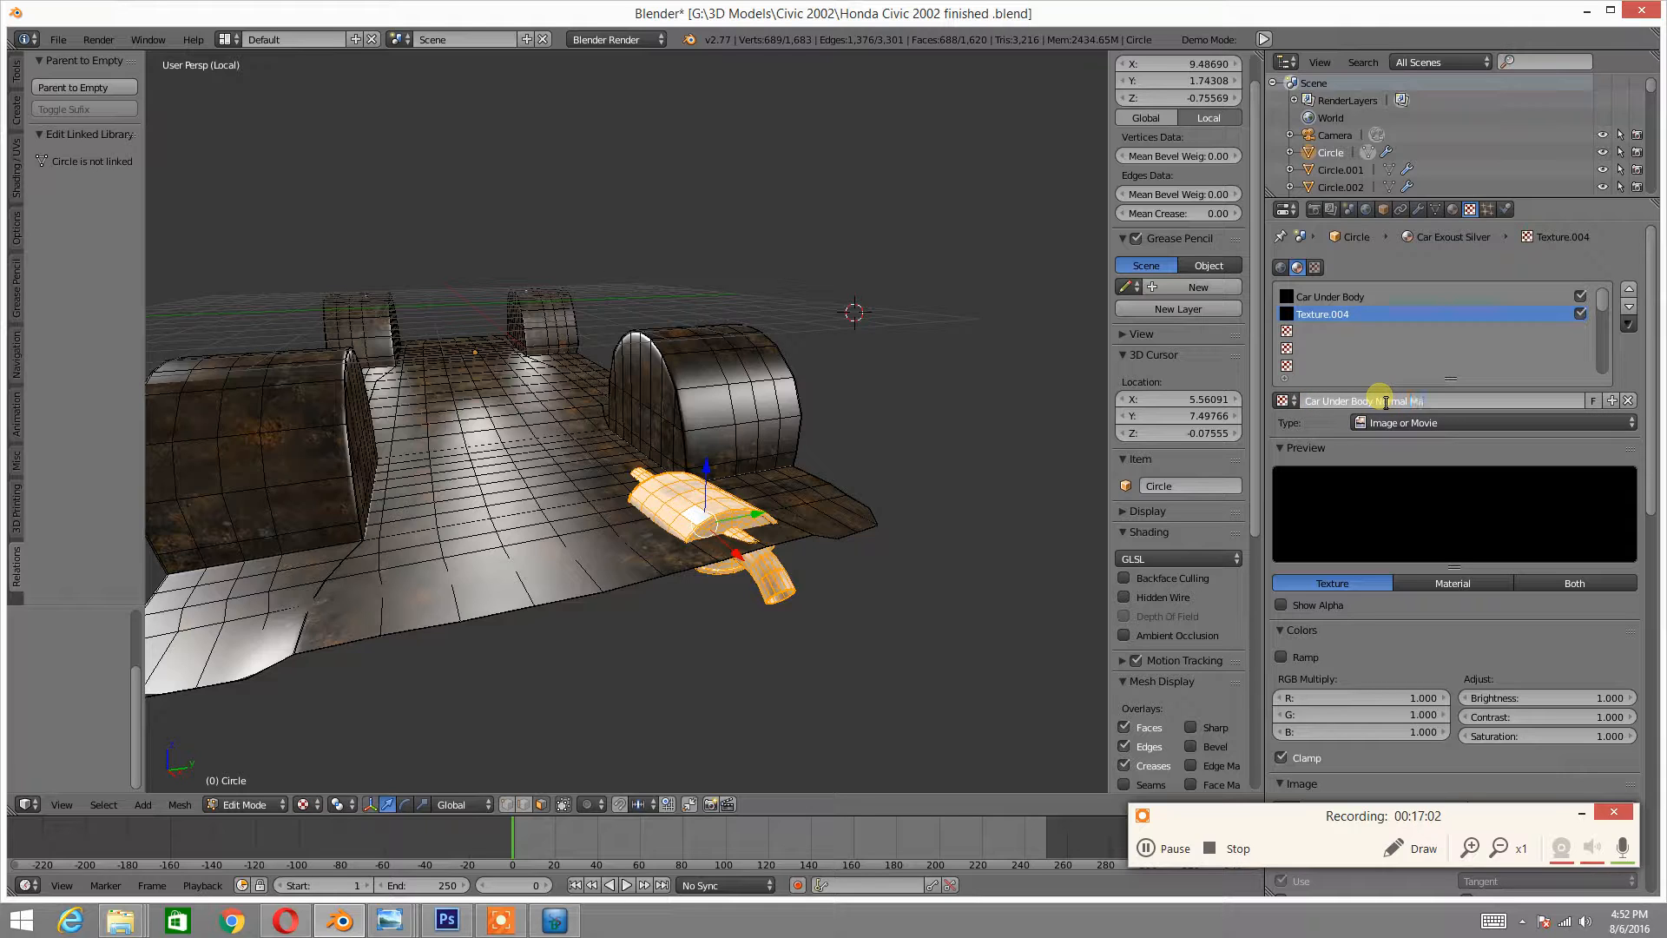
key("Return")
- Enable Normal Map sampling for this texture, turn off its diffuse color influence, and enable and adjust its geometry normal influence
scroll(1460, 550, "down", 9)
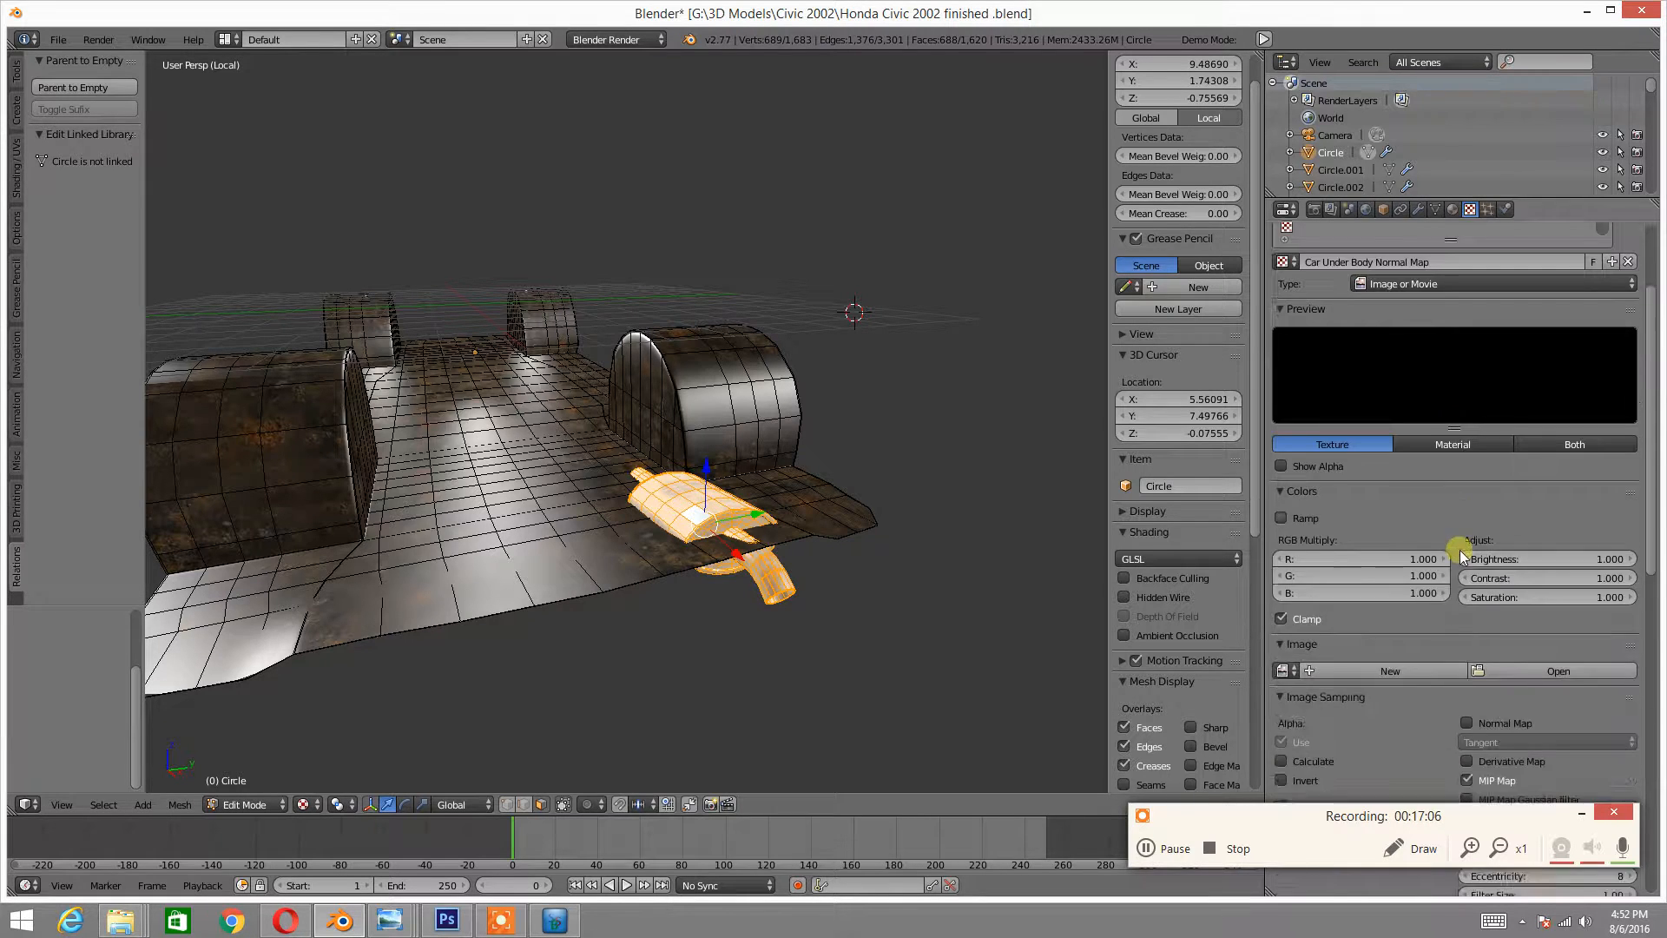
scroll(1526, 599, "down", 15)
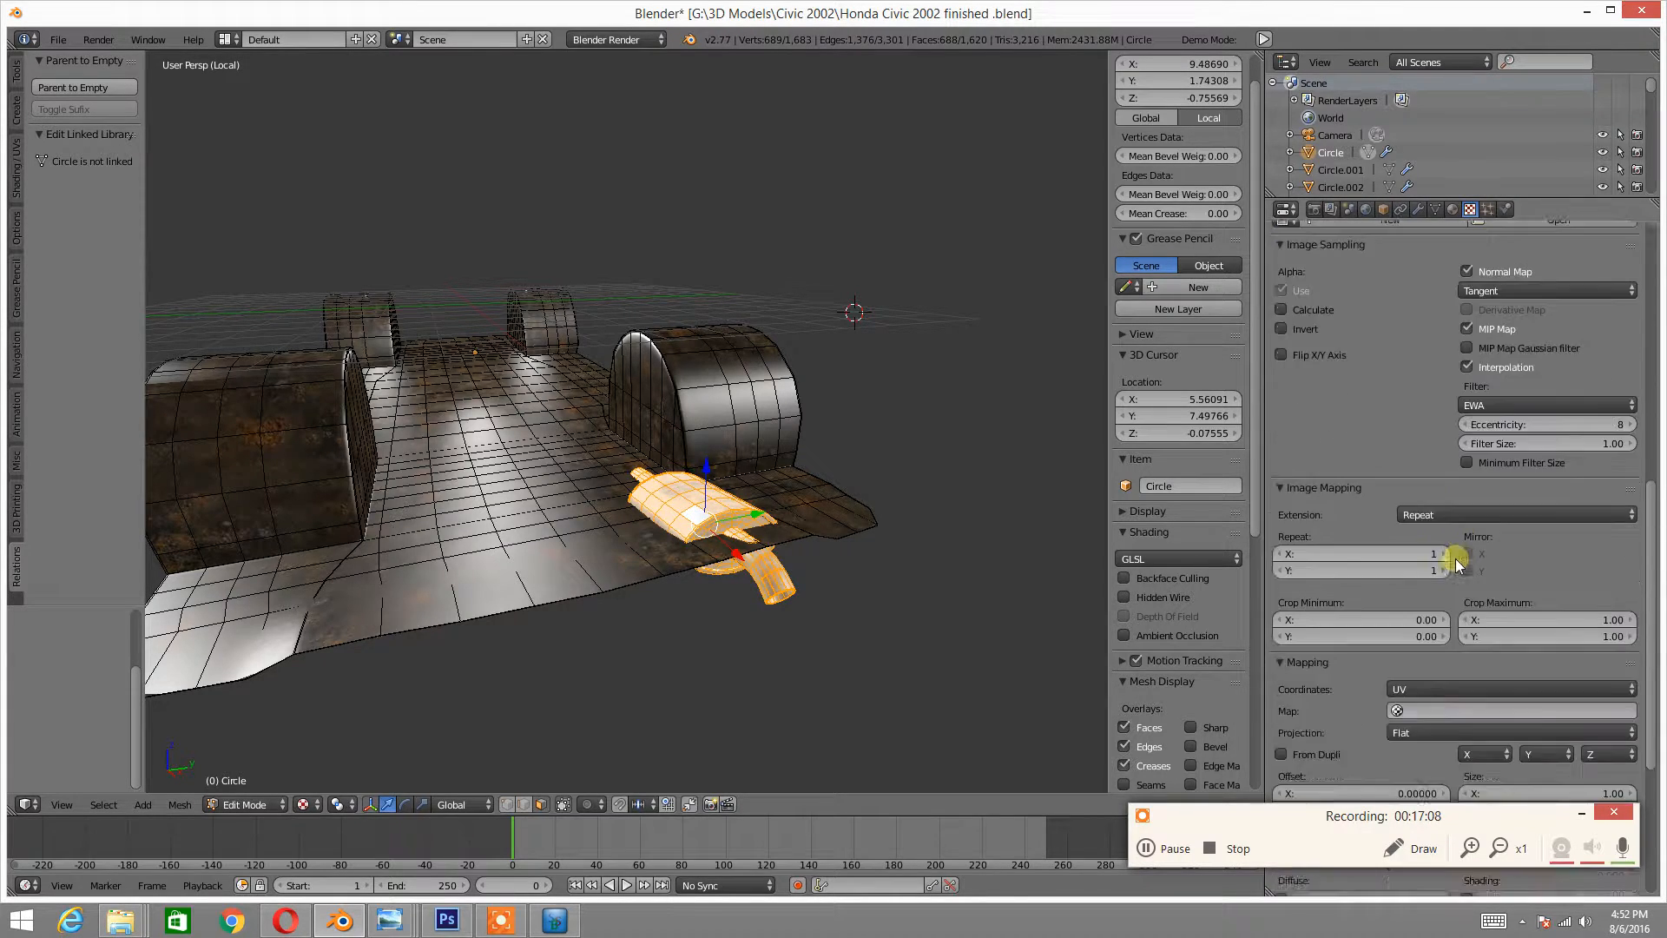
left_click(1281, 633)
left_click(1467, 710)
left_click(1575, 709)
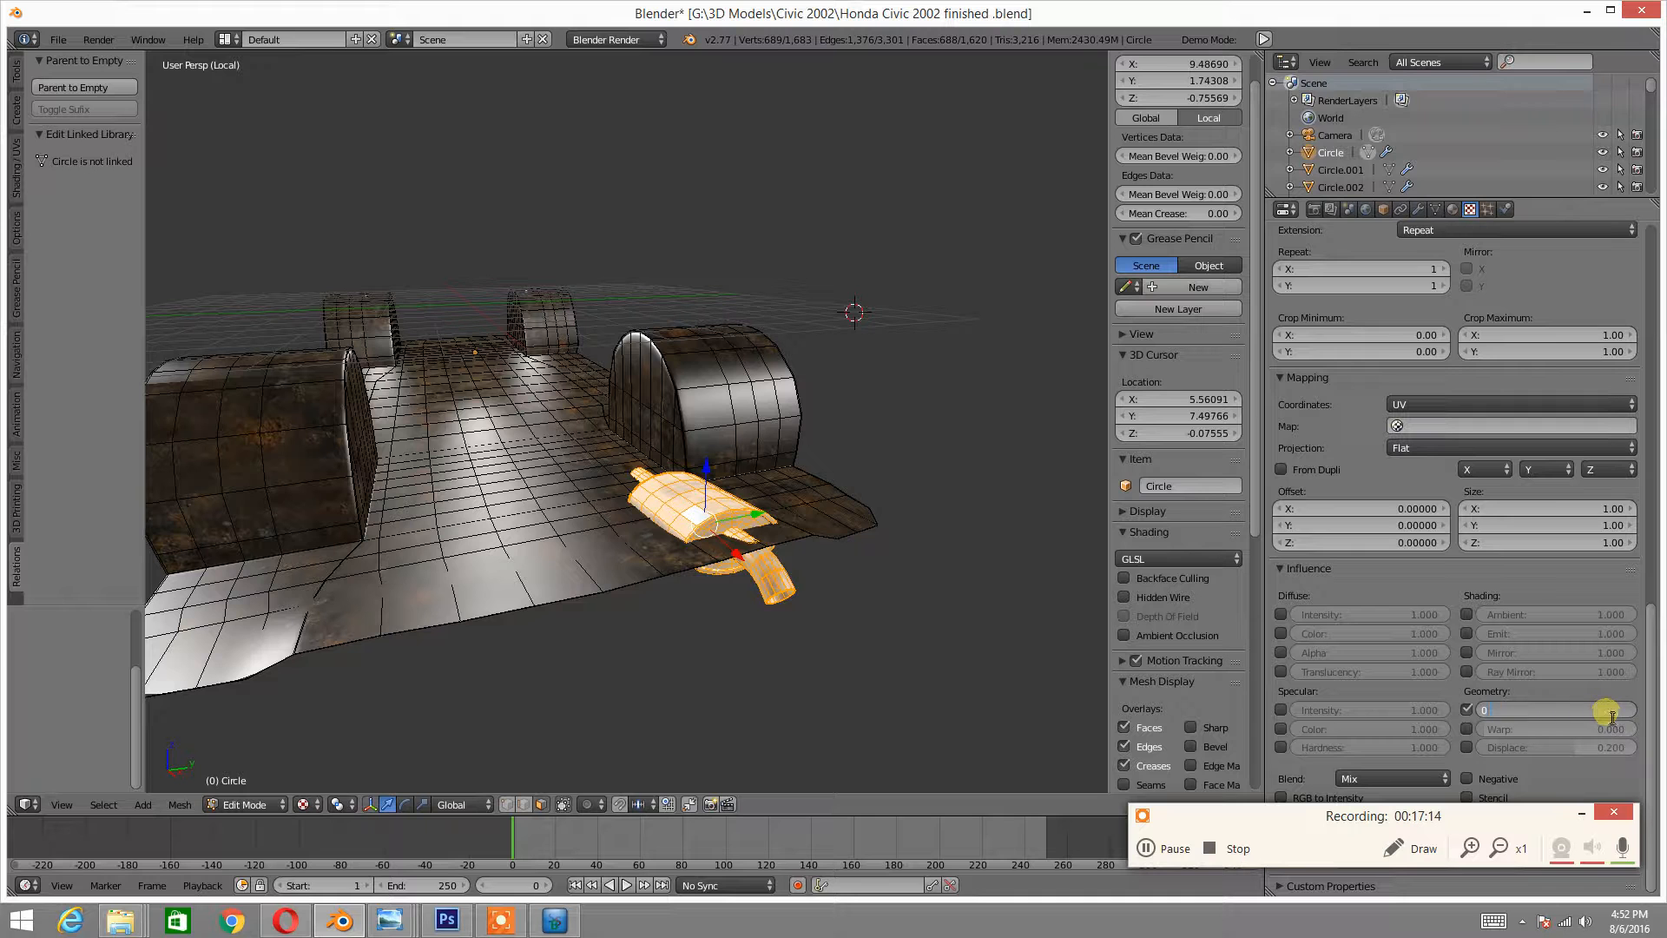
key("Return")
- Load Car Under Body.jpg from the Civic 2002 folder into the Car Under Body texture
scroll(1658, 430, "up", 15)
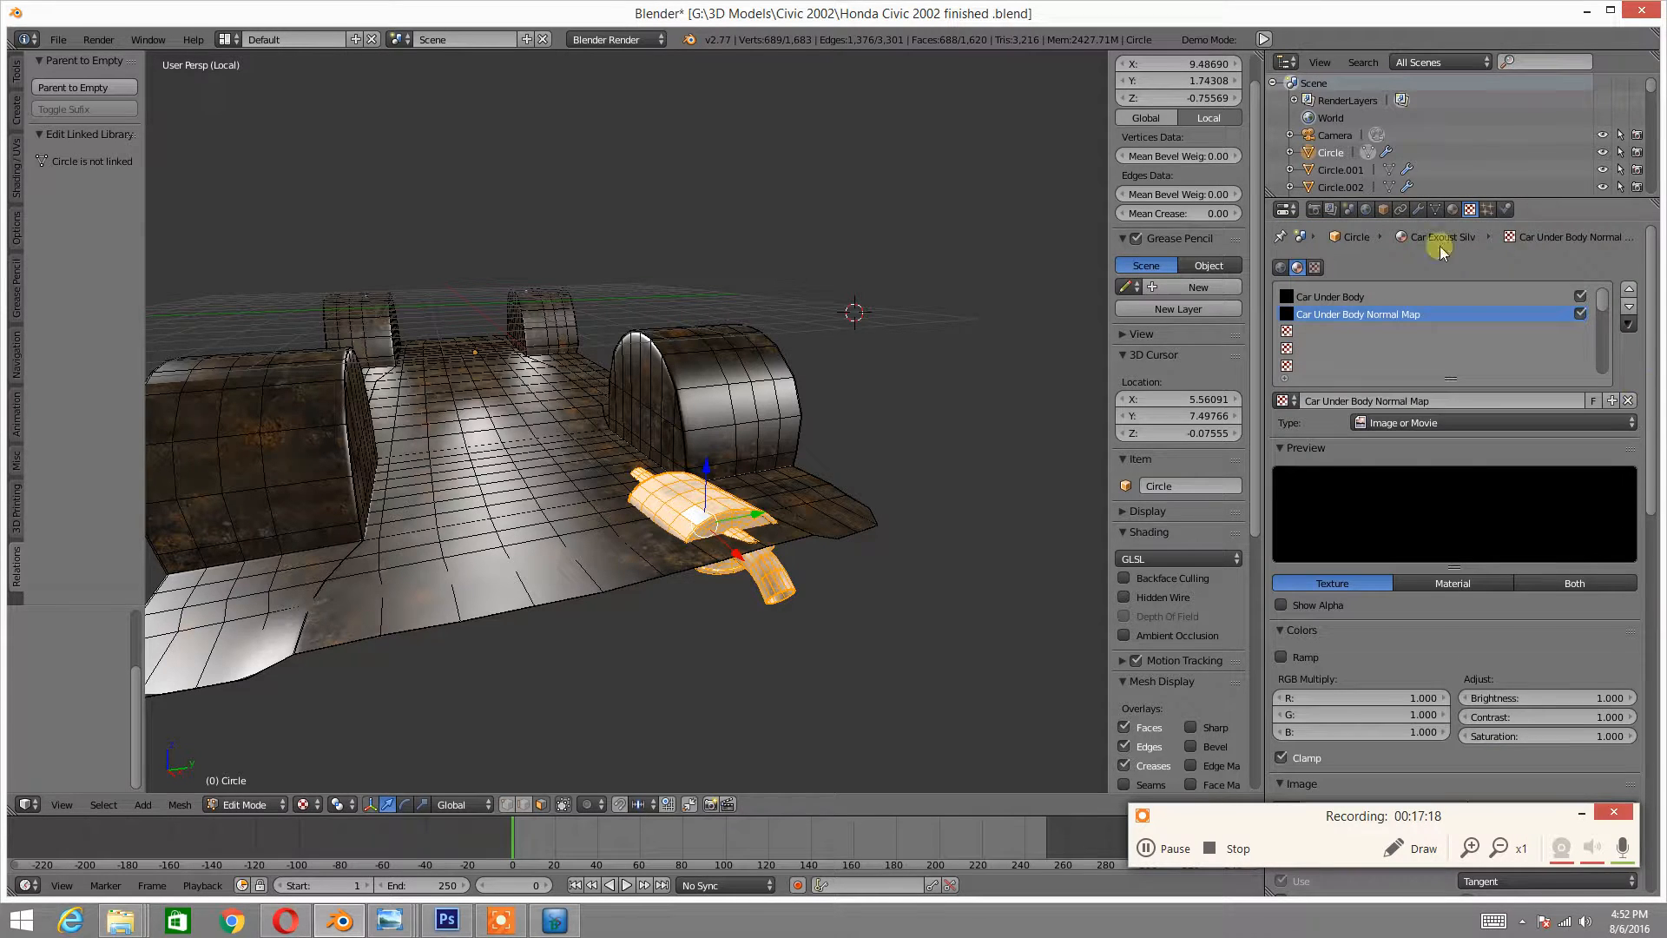
double_click(1337, 296)
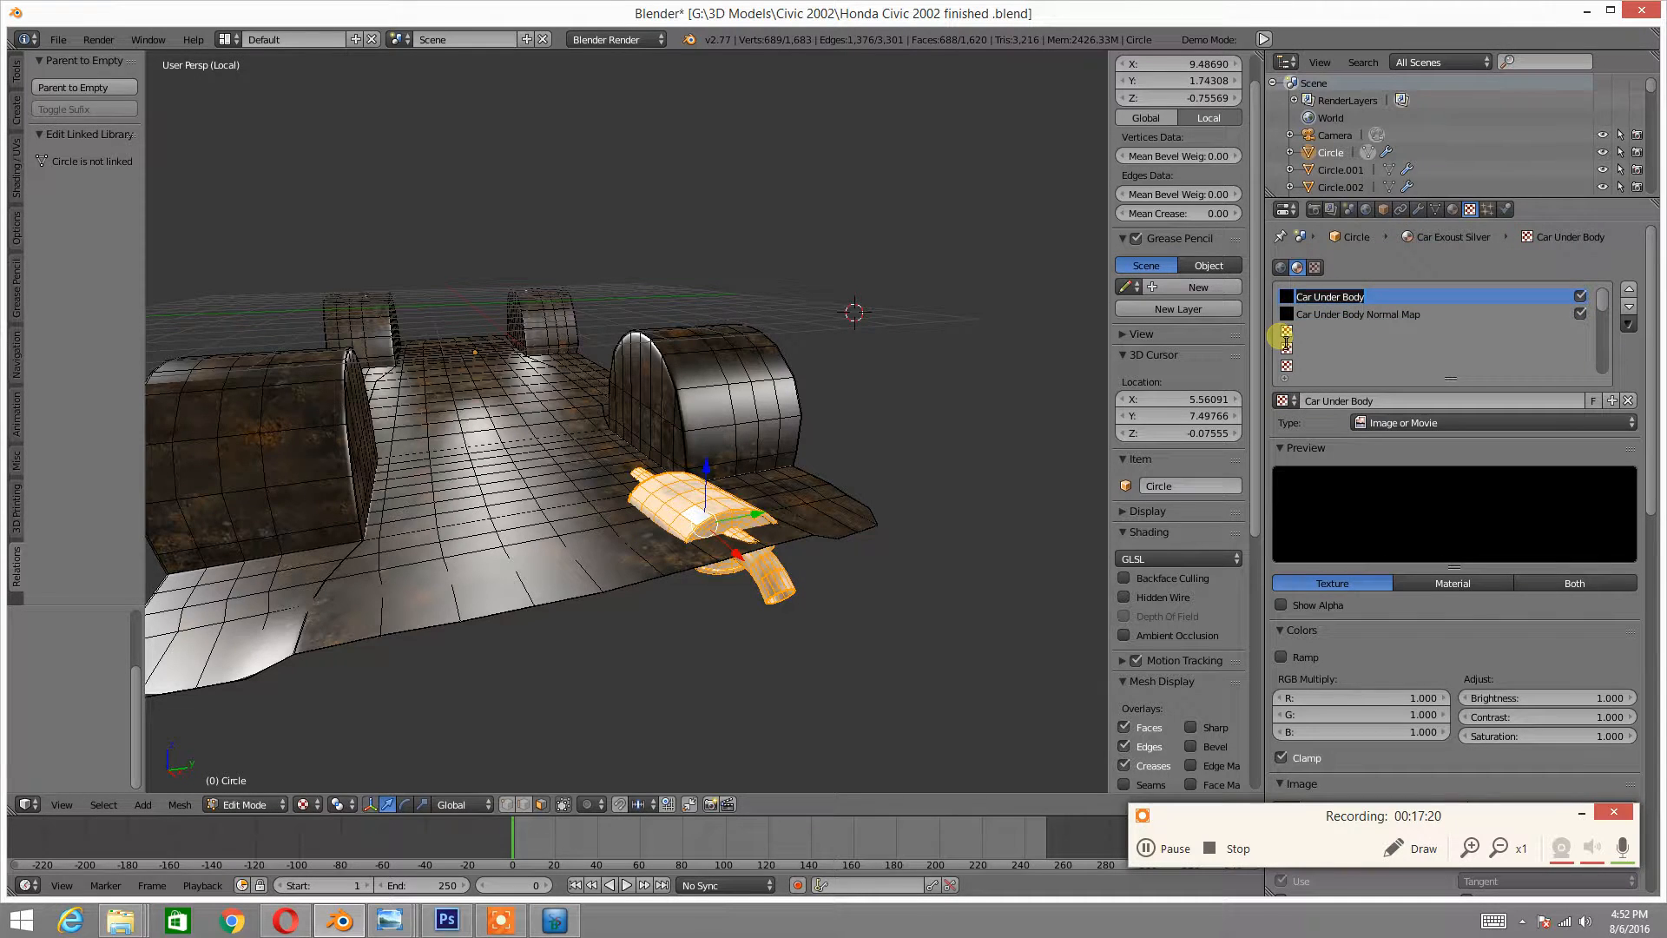
scroll(1518, 565, "down", 8)
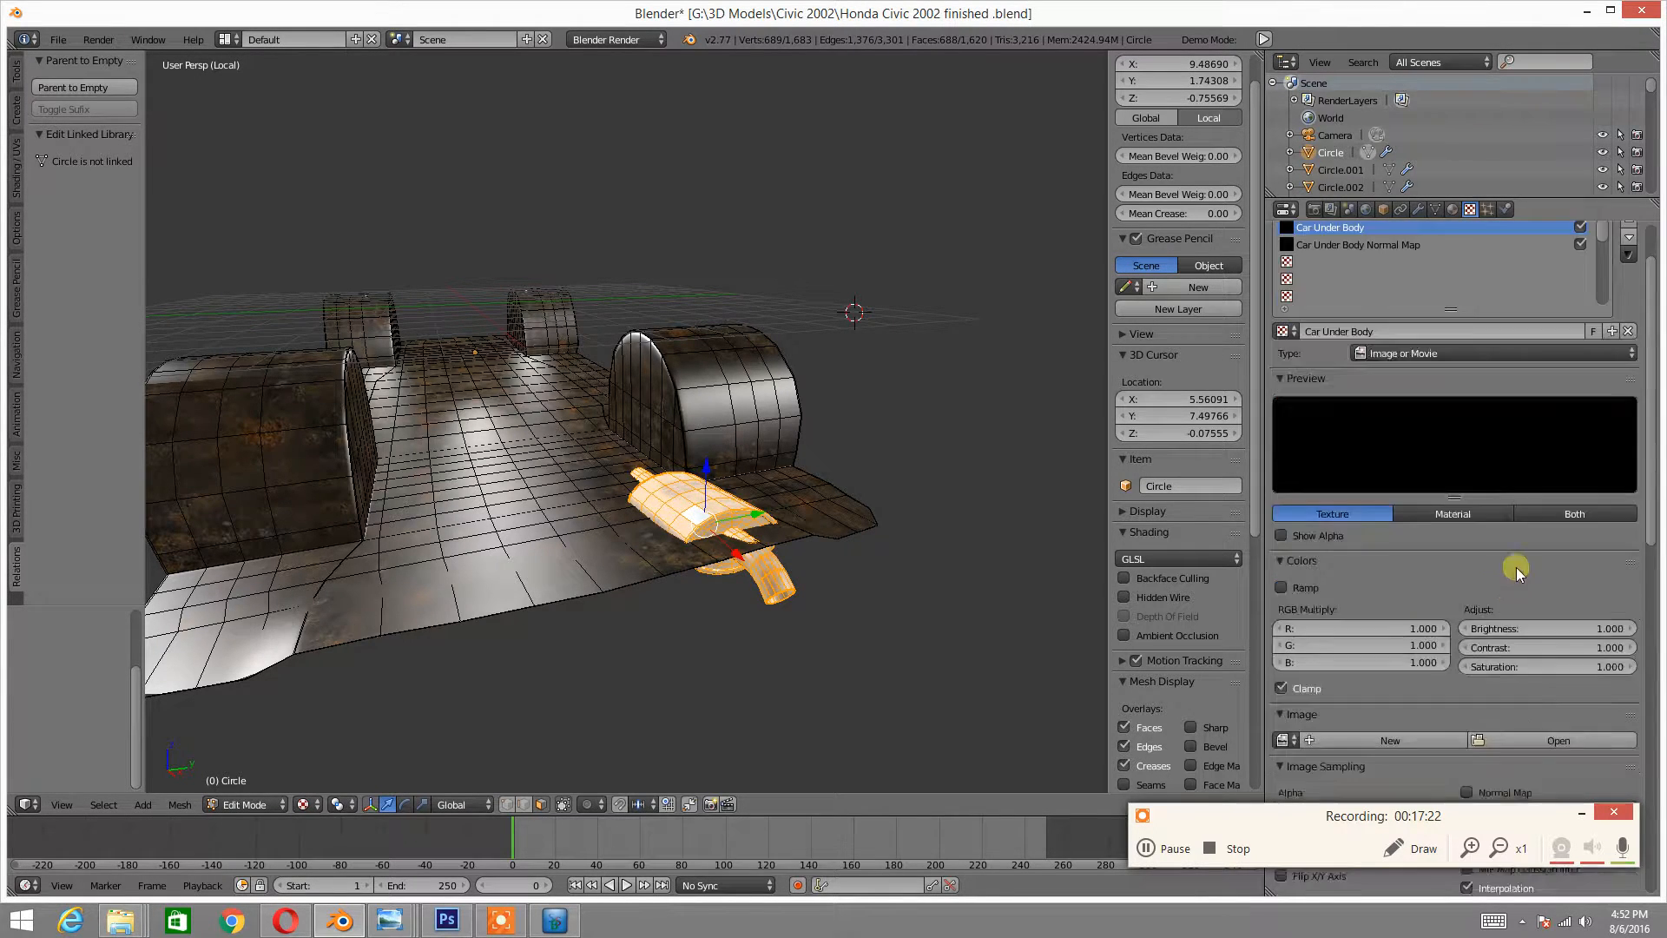
left_click(1534, 462)
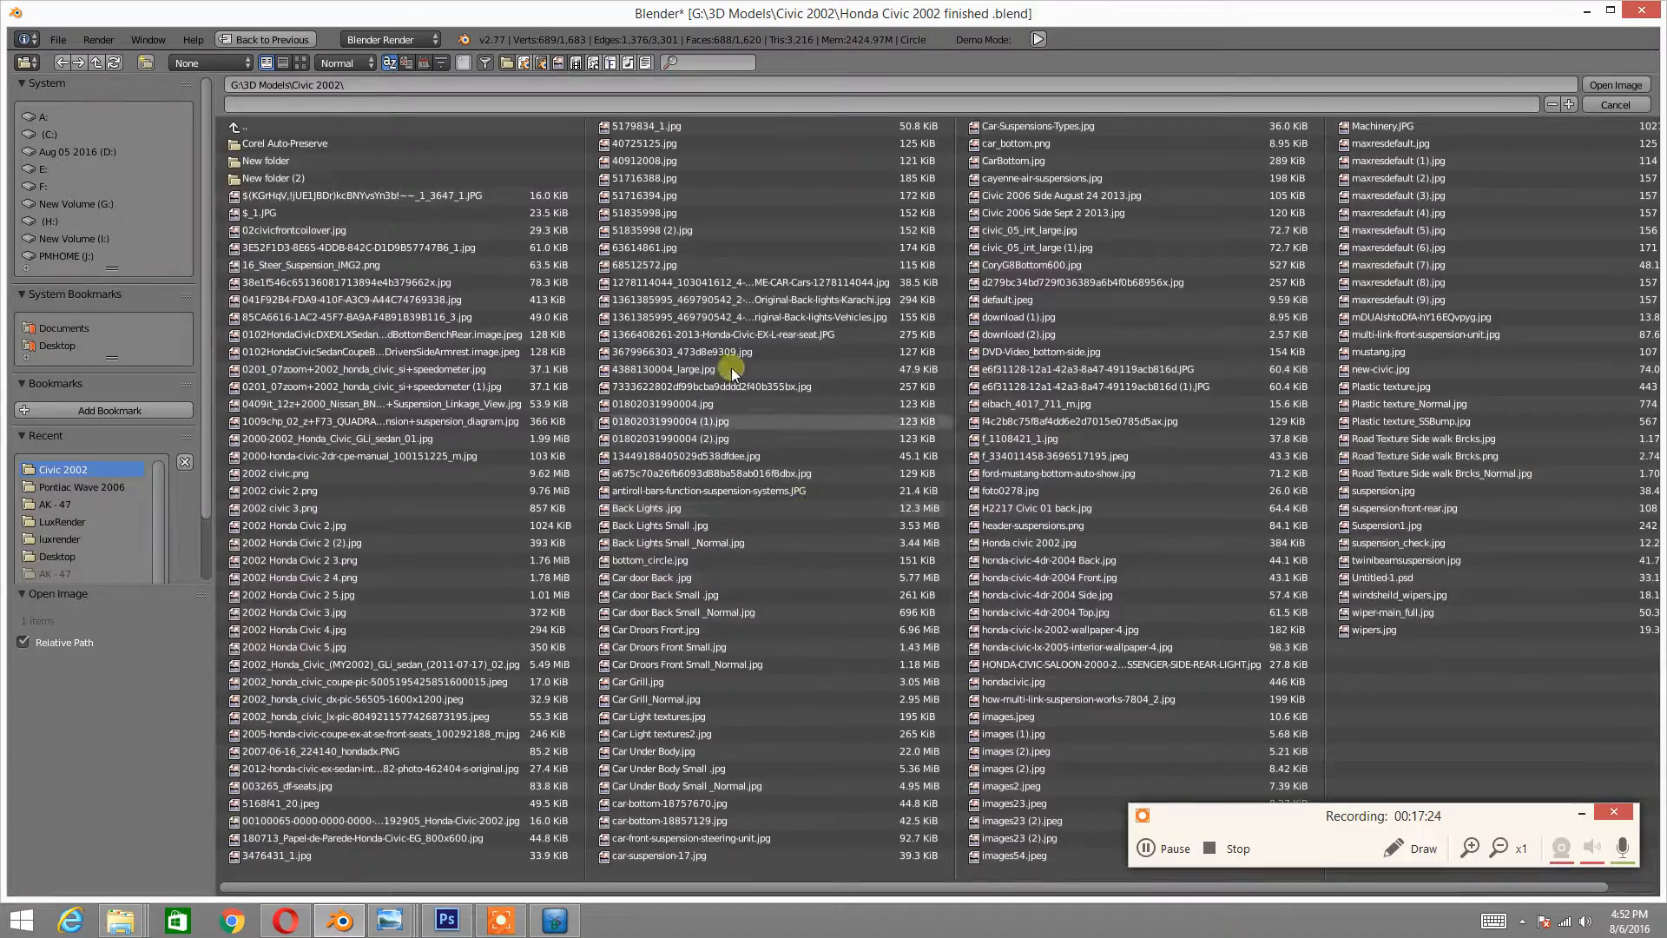
left_click(308, 63)
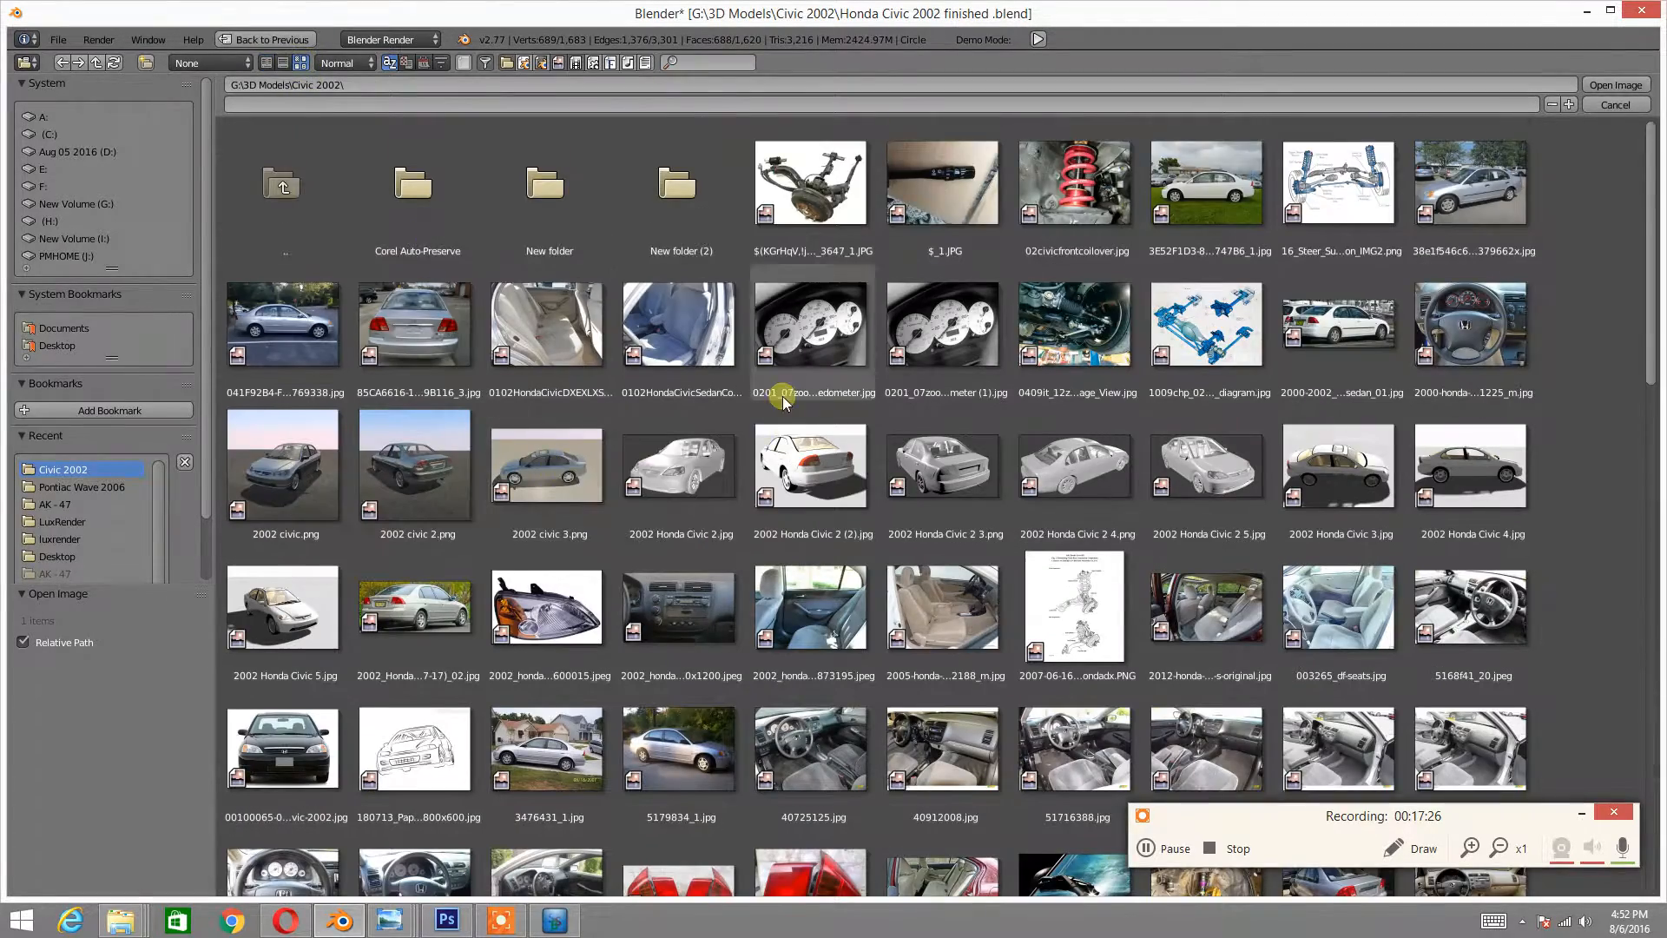
scroll(794, 434, "down", 6)
scroll(796, 437, "down", 5)
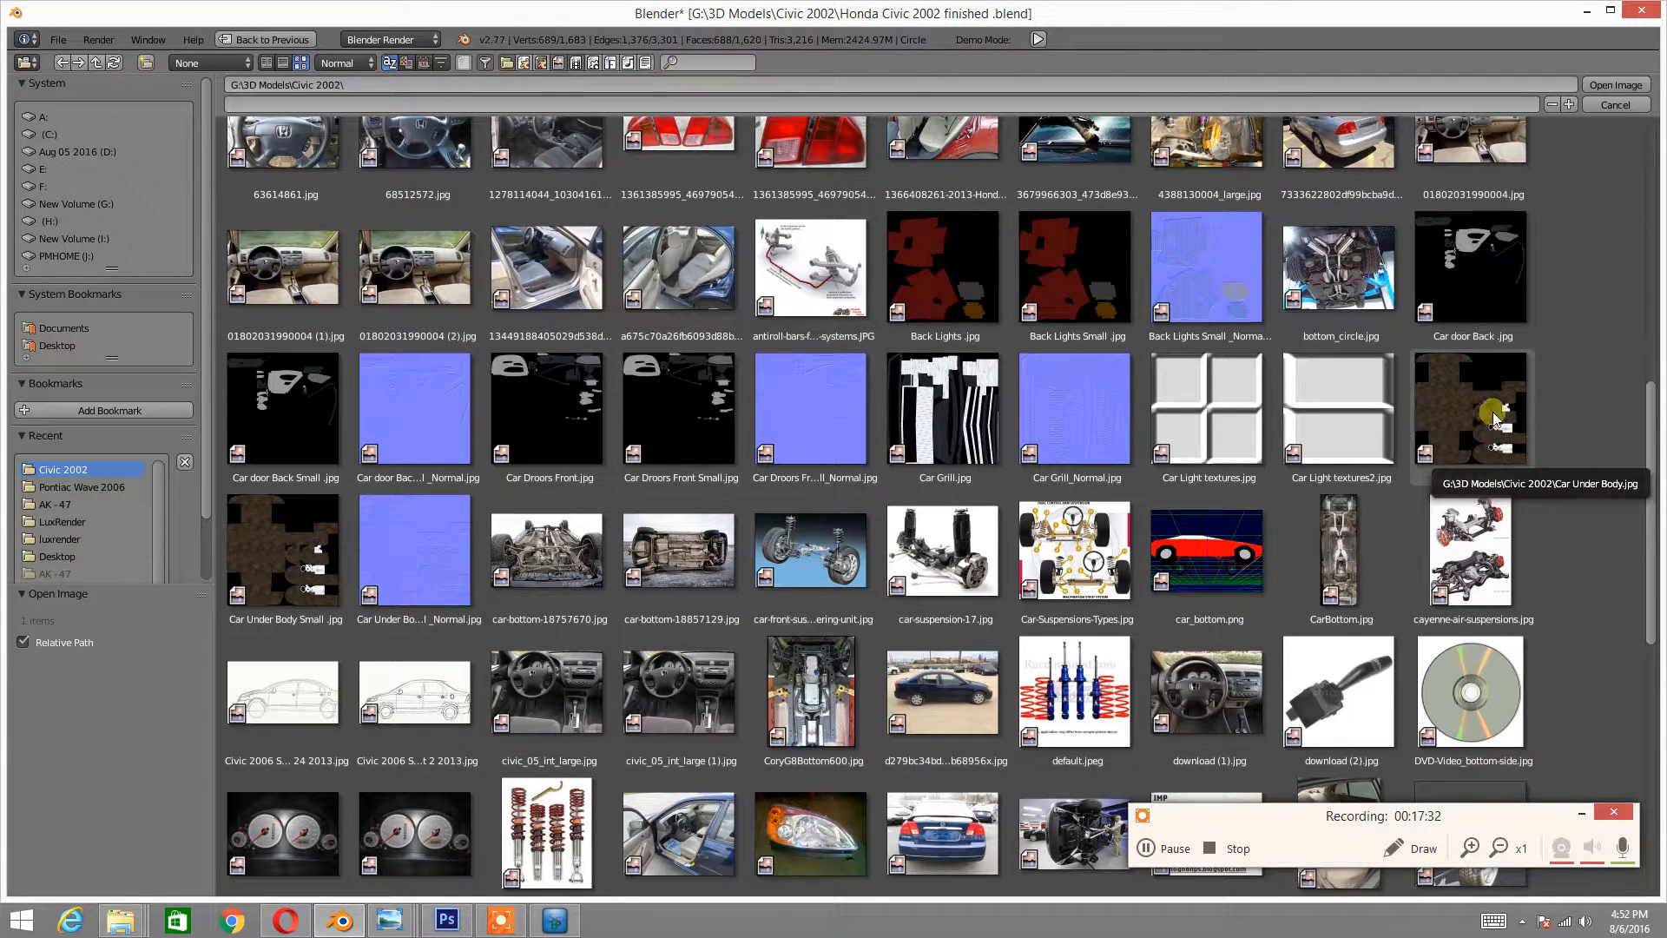
double_click(1493, 411)
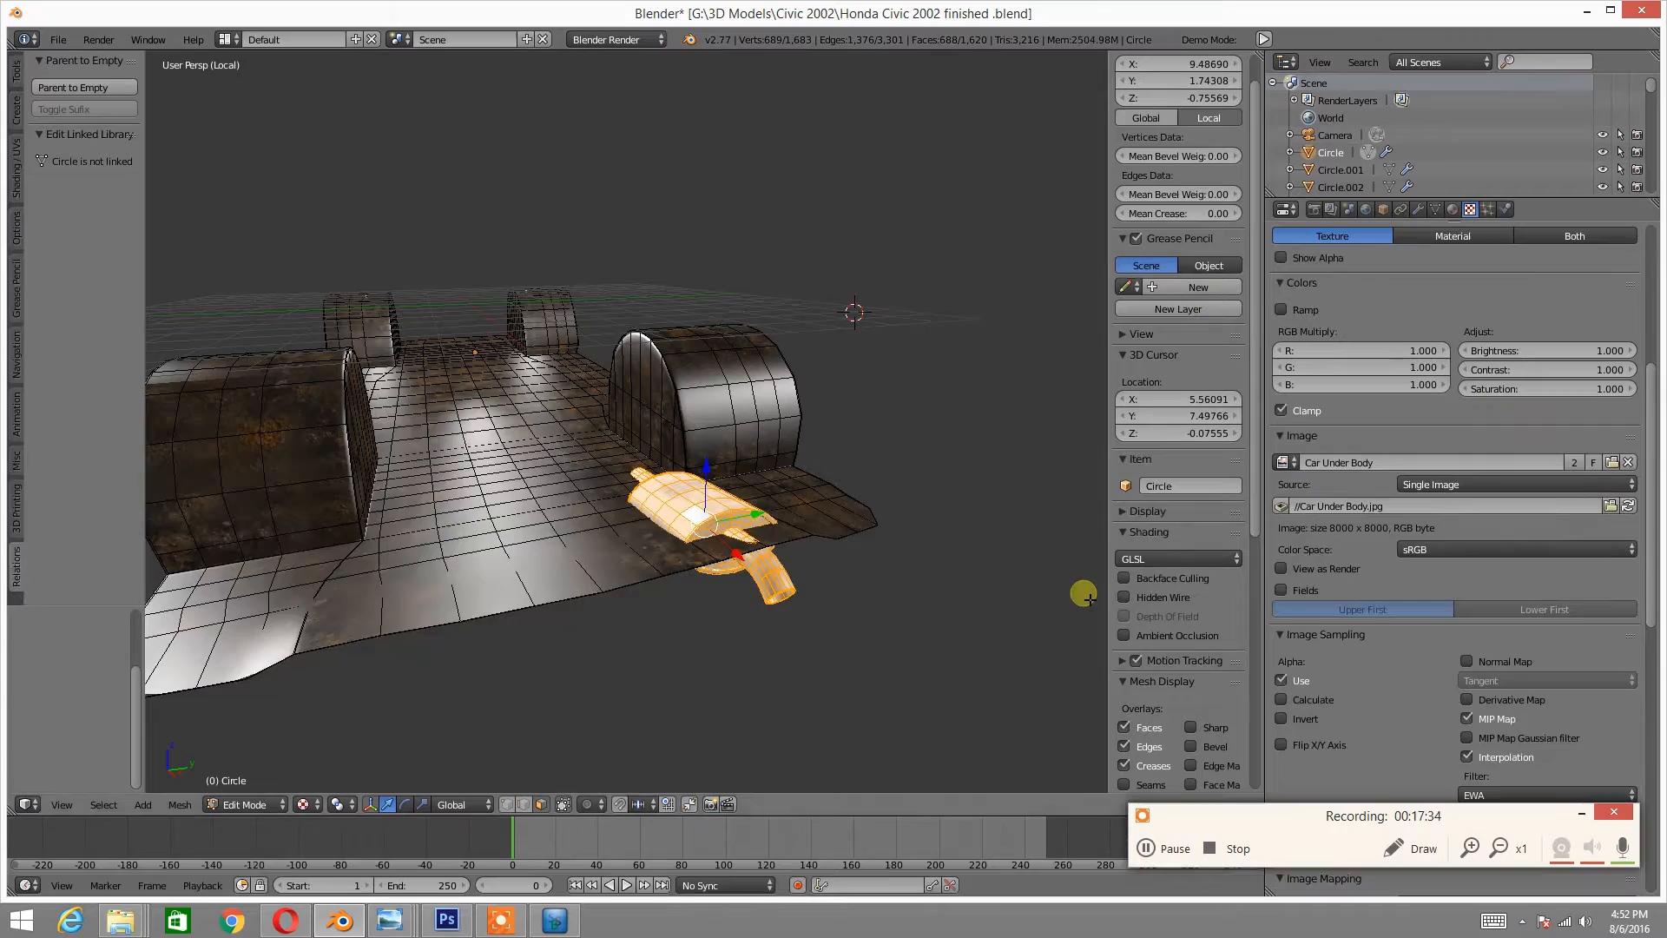
- Load Car Under Body Small _Normal.jpg into the Car Under Body Normal Map texture
scroll(1480, 342, "up", 8)
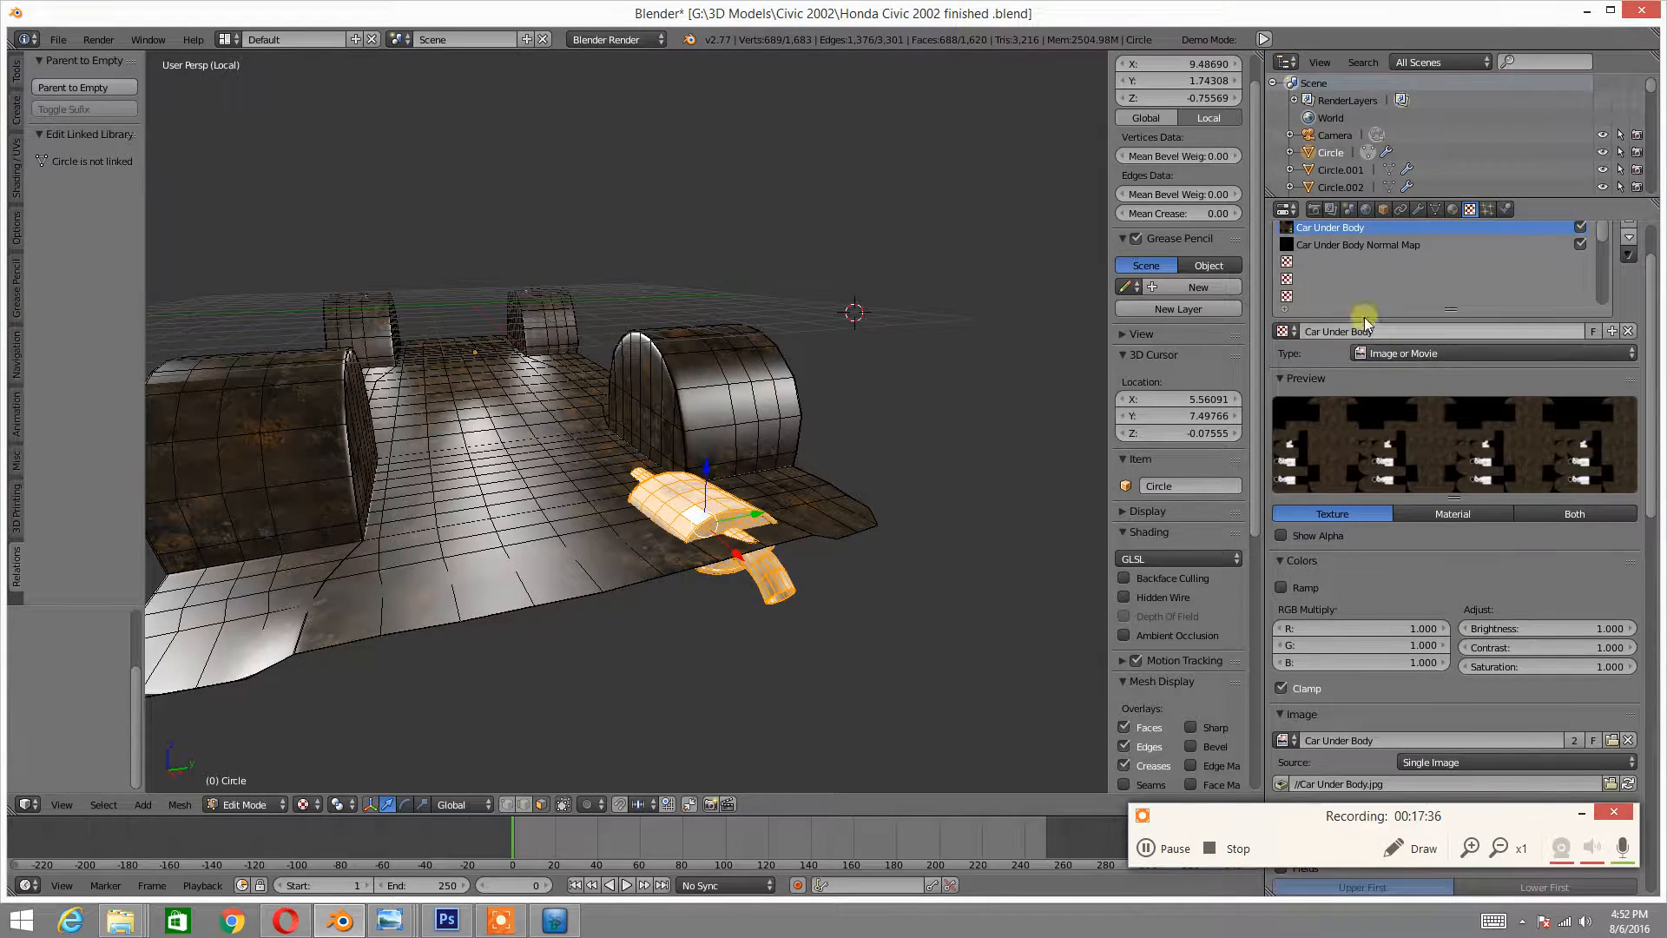
left_click(1313, 244)
scroll(1385, 373, "down", 9)
left_click(1497, 425)
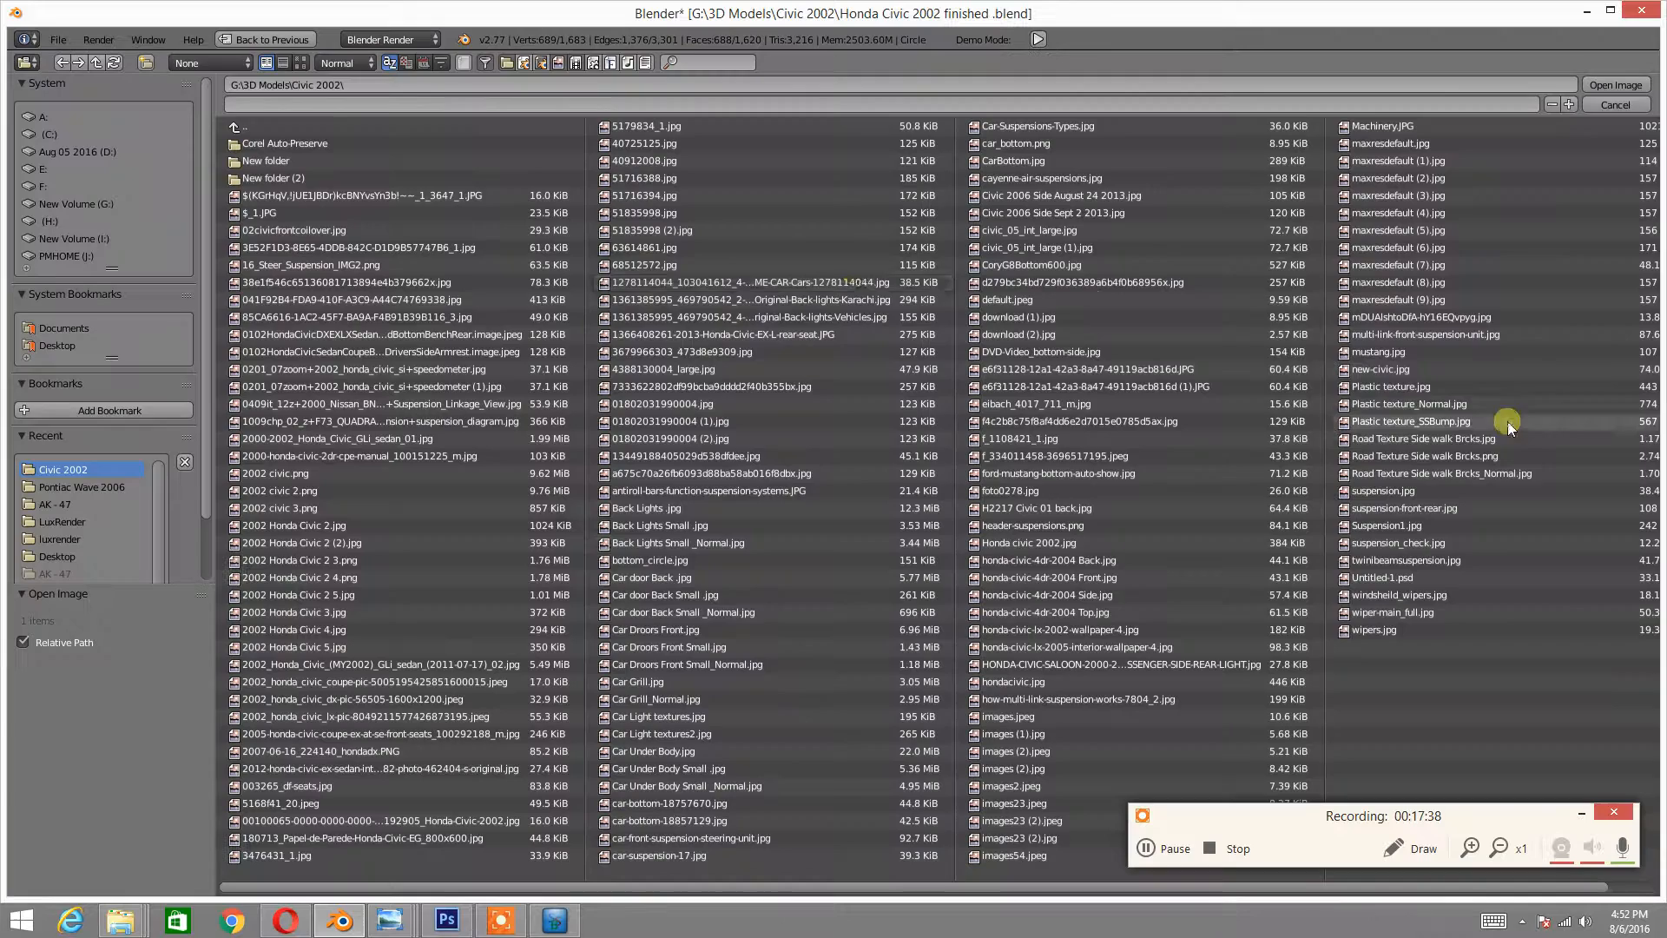
left_click(298, 65)
scroll(1027, 460, "down", 8)
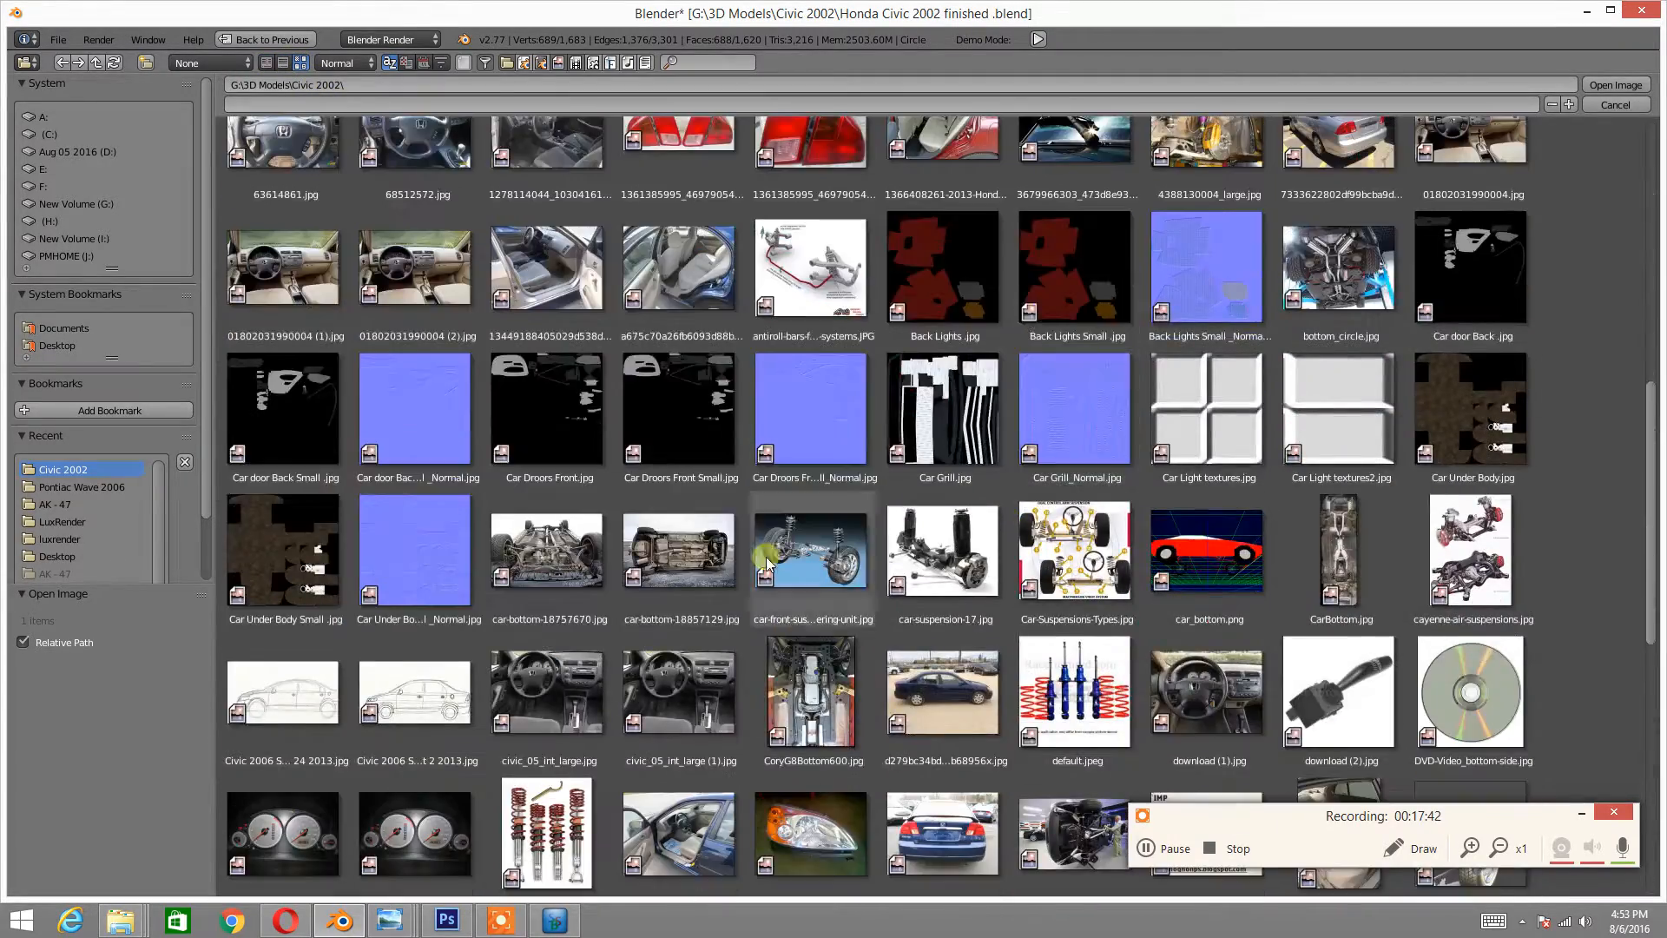
double_click(420, 539)
- Assign the Car Exoust Silver material to the selected exhaust geometry
scroll(1293, 511, "up", 10)
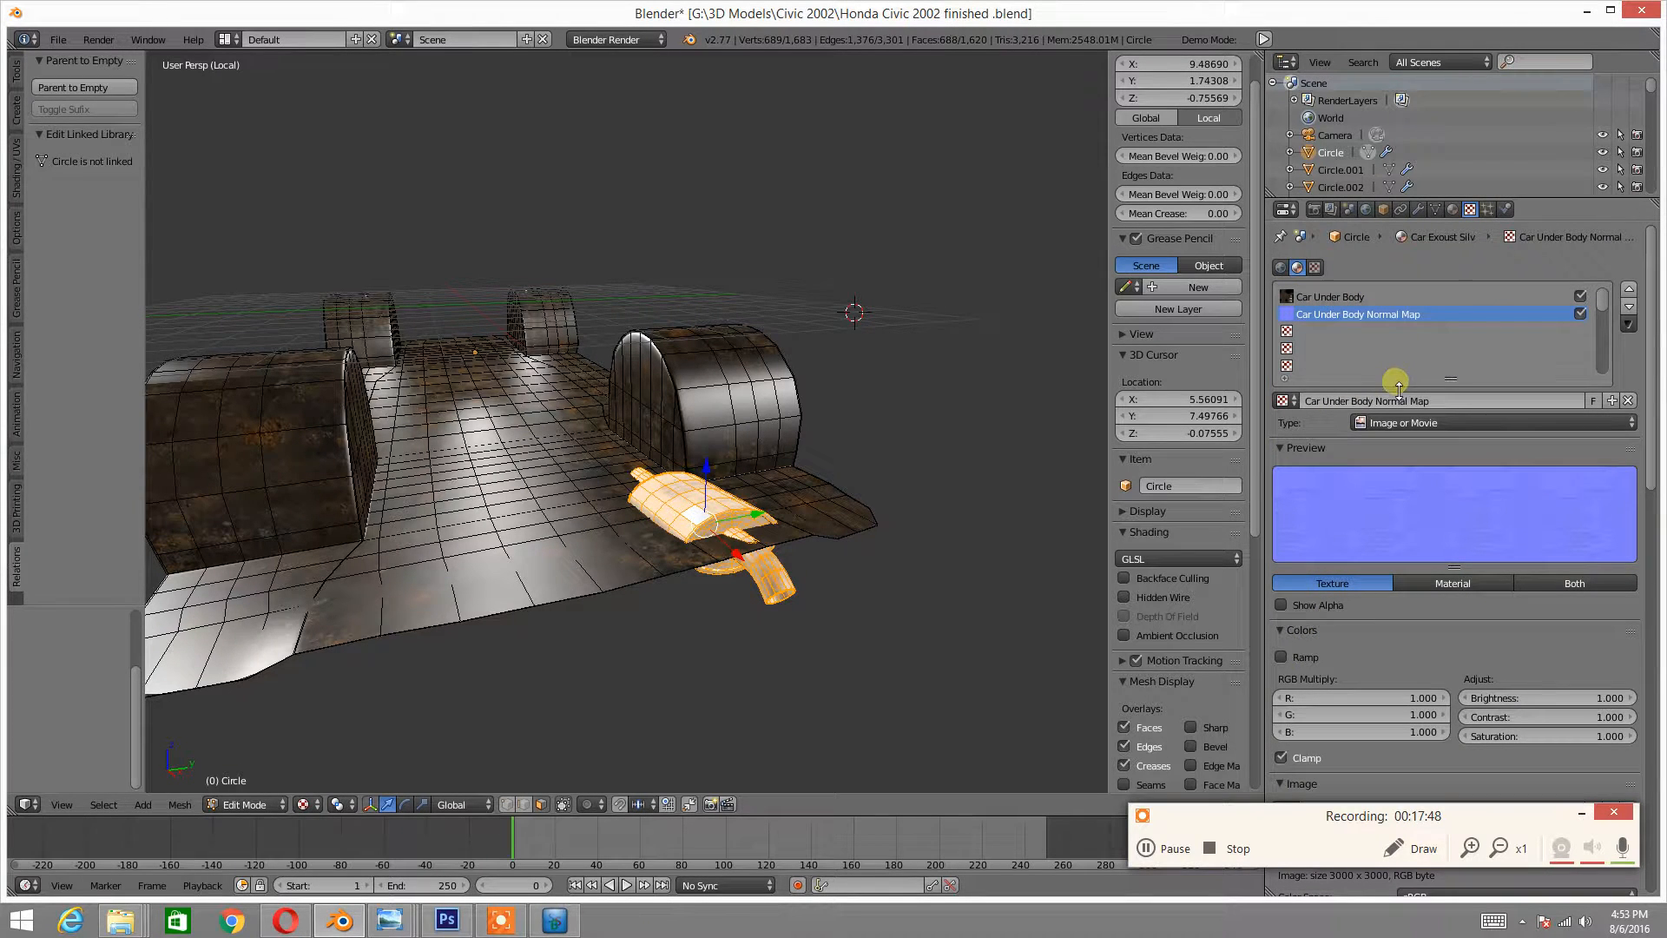
left_click(1452, 210)
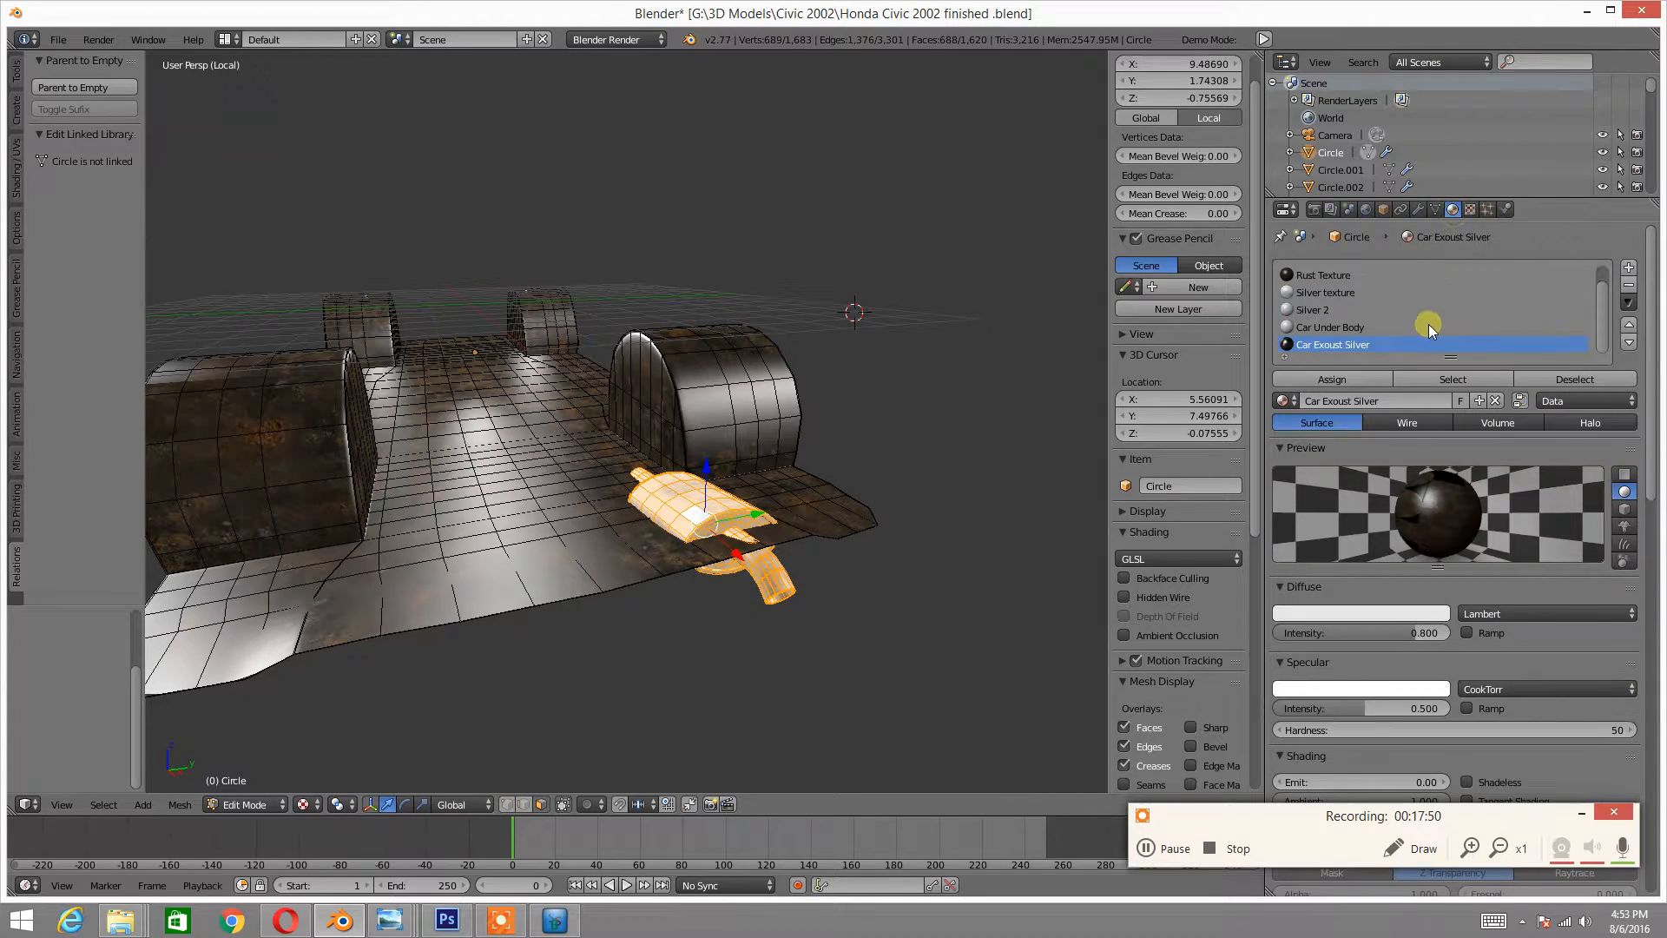
left_click(1334, 382)
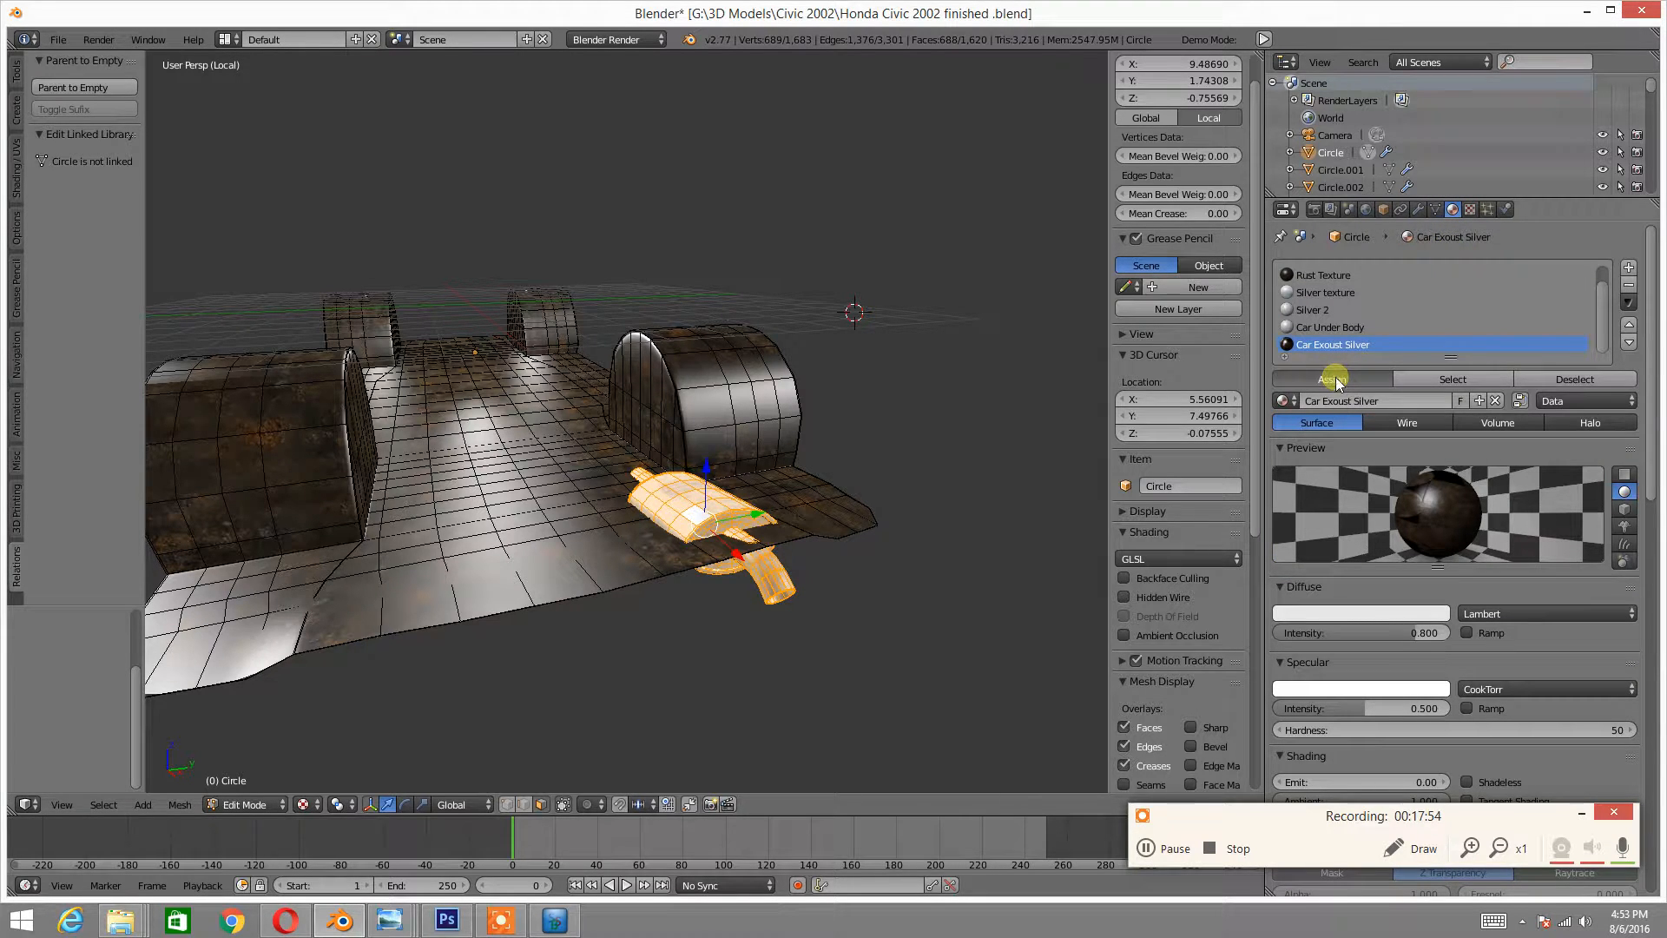
- Enable Mirror on Car Exoust Silver with reflectivity 0.2 and assign the material to the exhaust again
scroll(1385, 521, "down", 8)
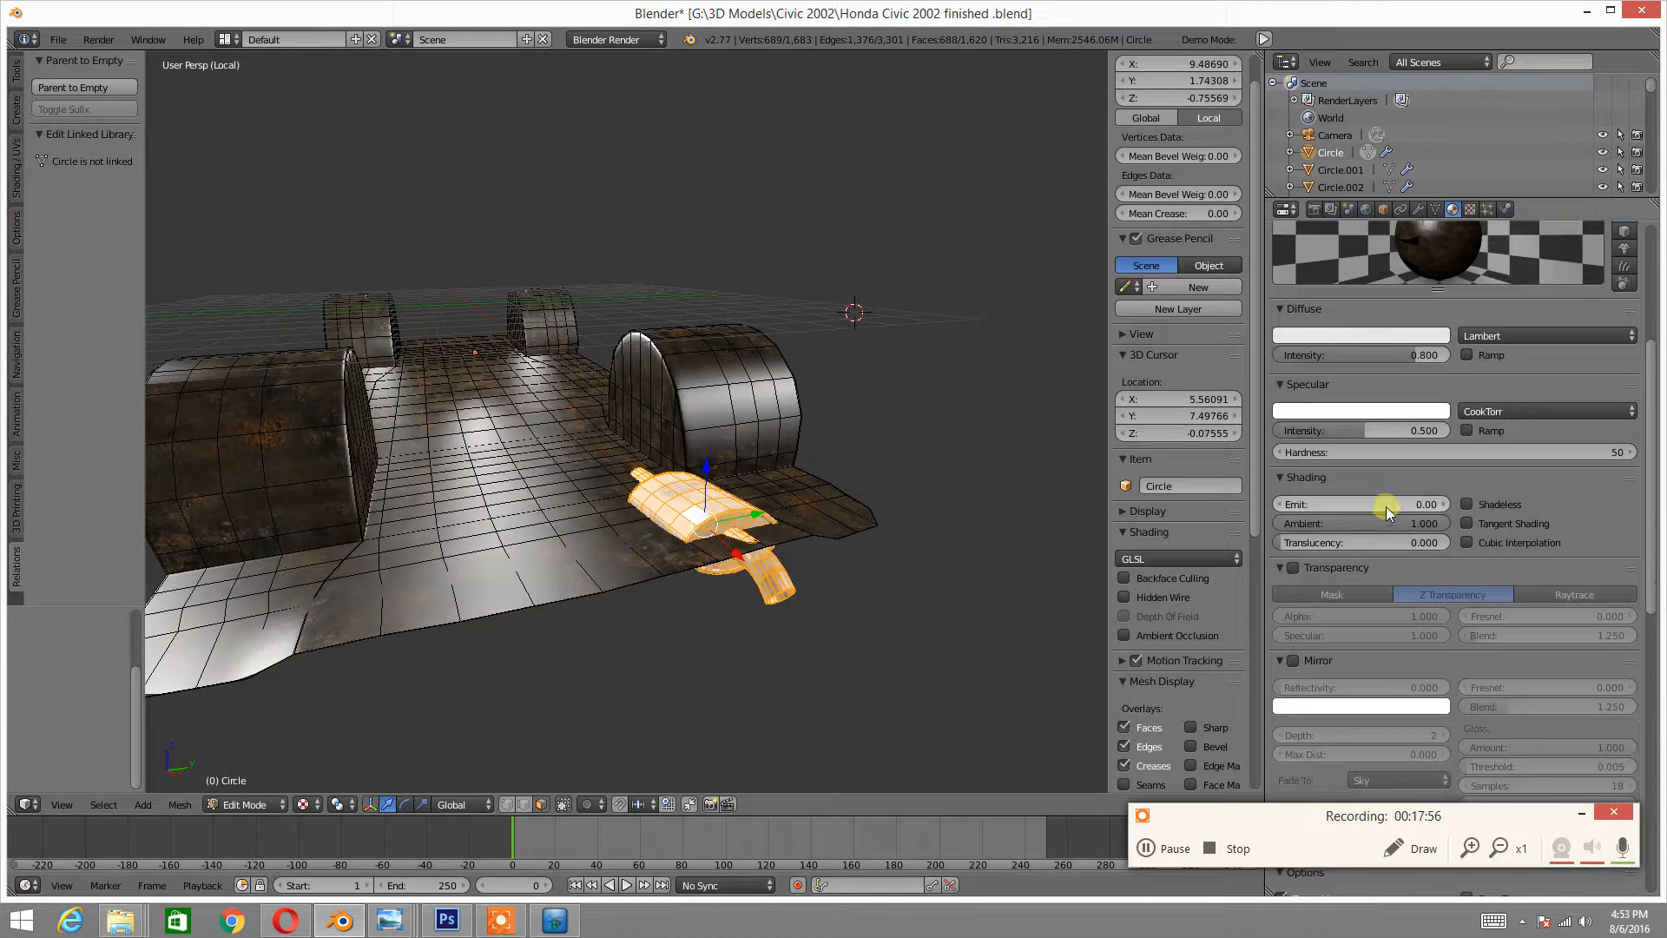
scroll(1387, 512, "down", 2)
left_click(1293, 590)
left_click(1406, 616)
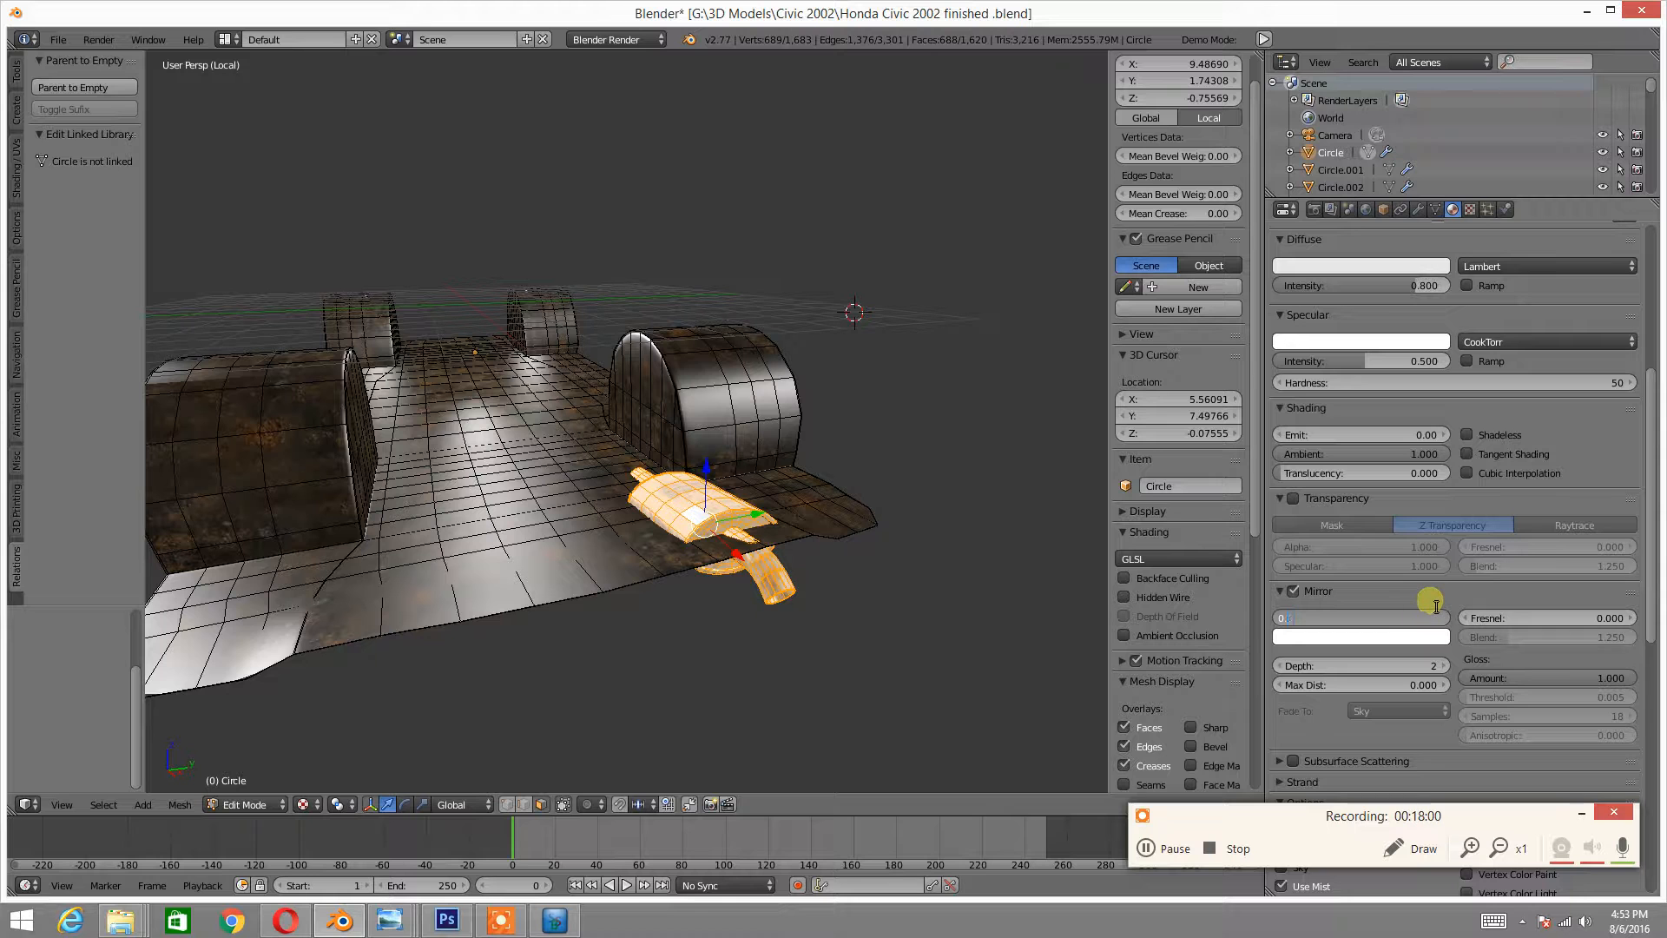
type("2")
key("Return")
scroll(1231, 638, "up", 2)
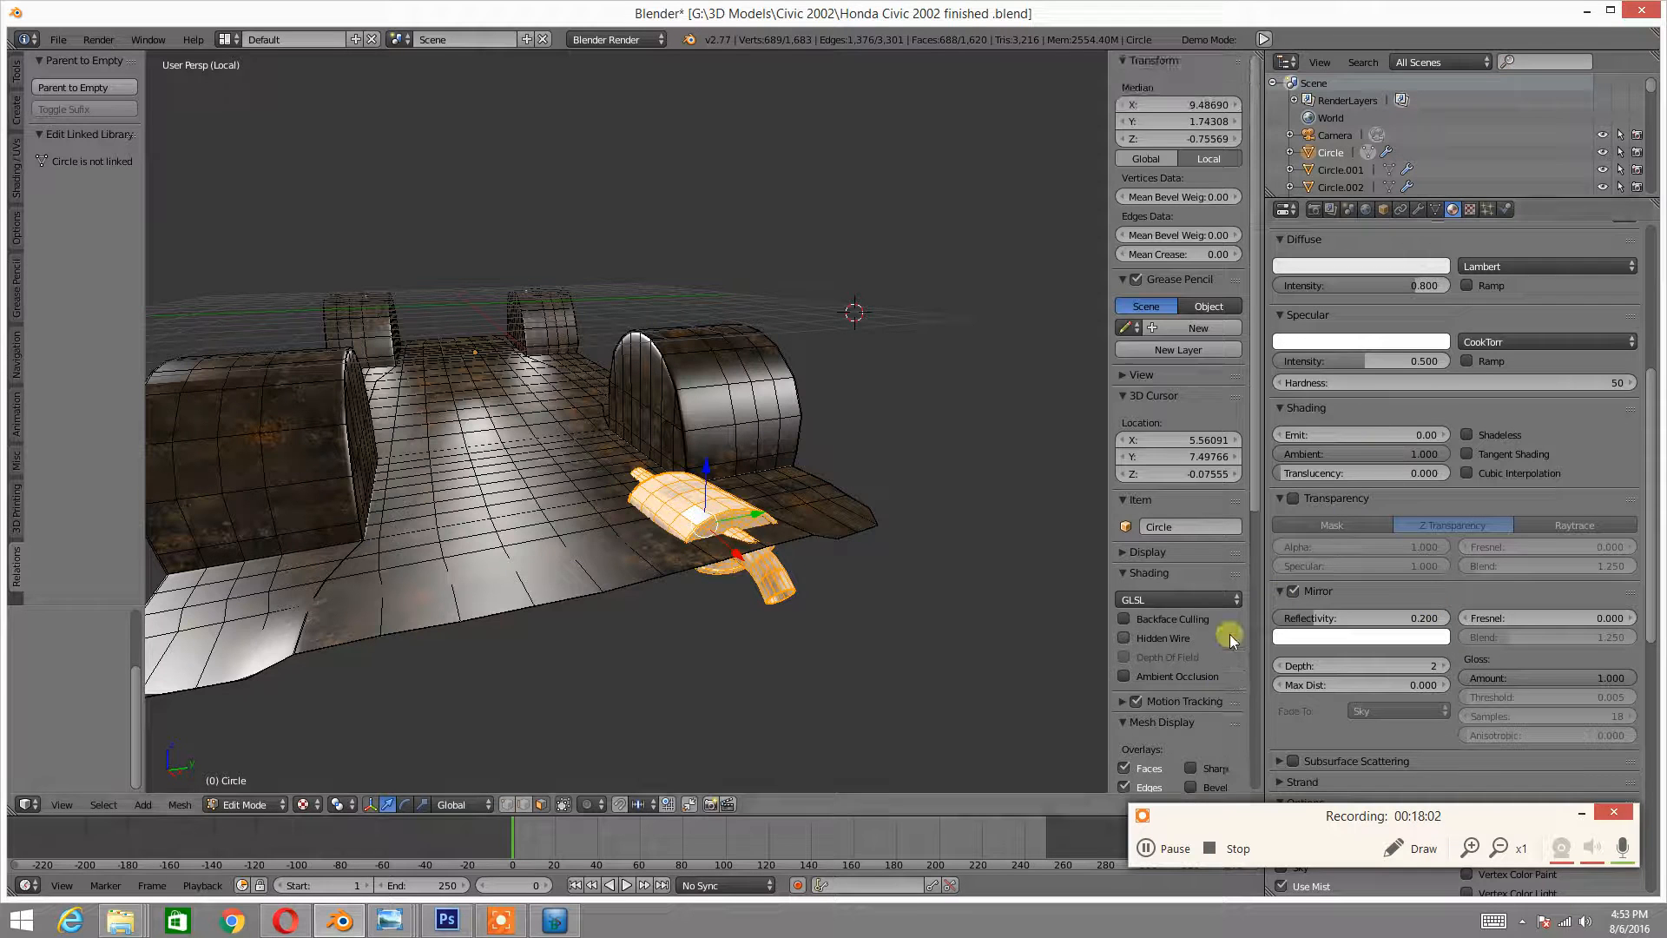
scroll(1384, 544, "up", 10)
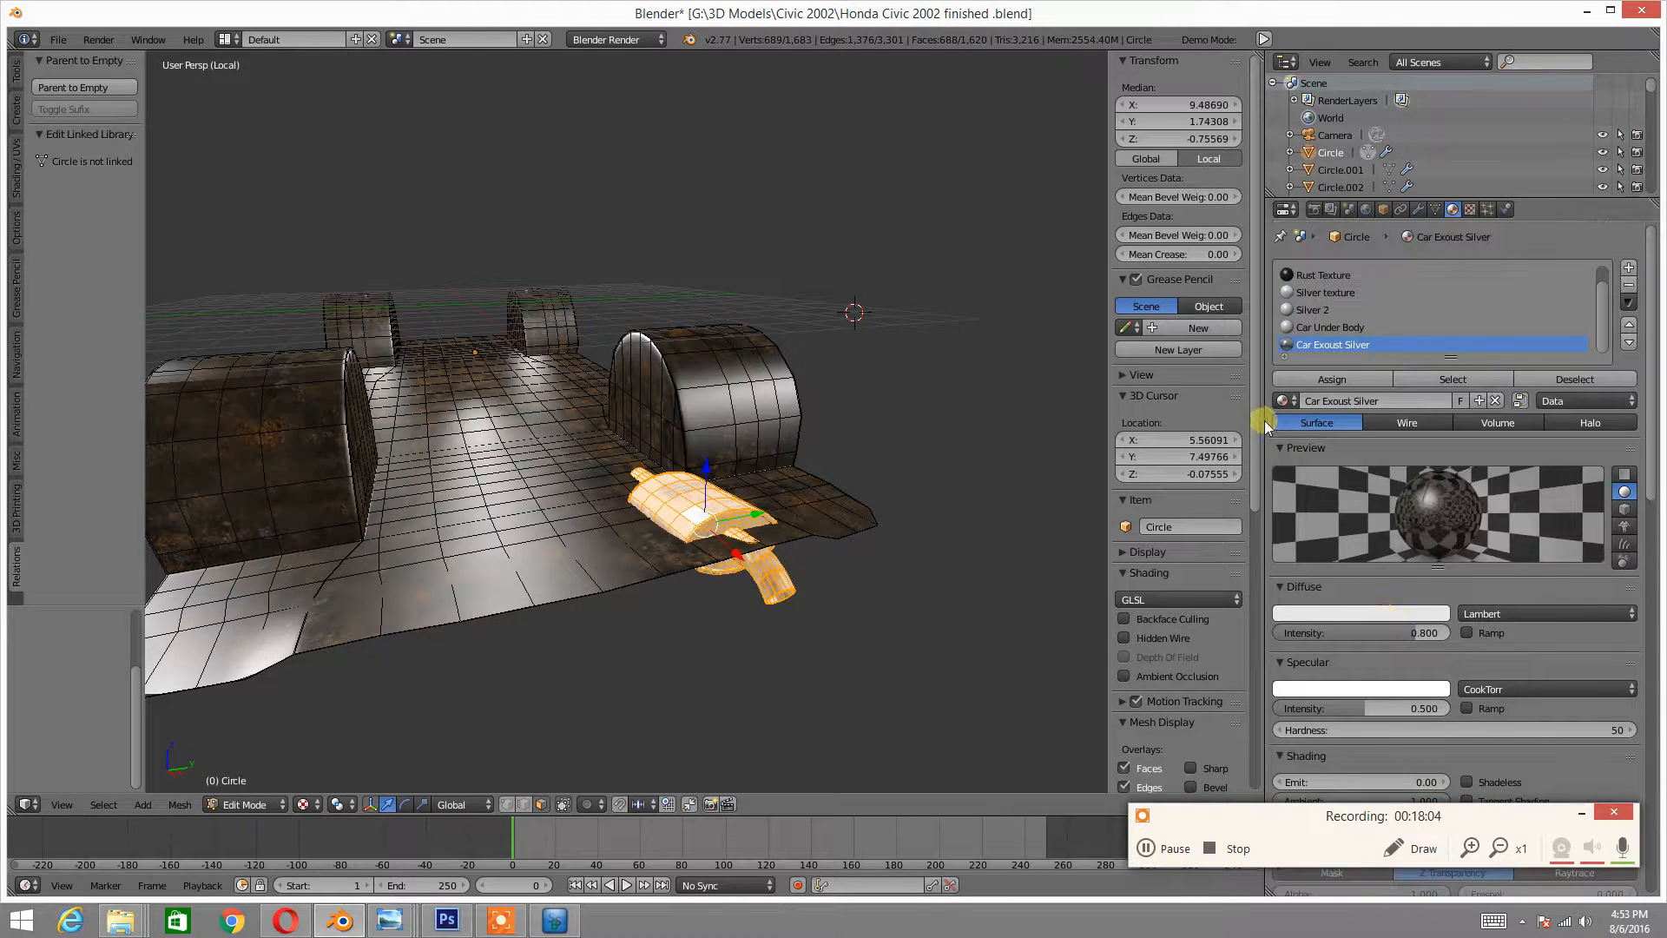
left_click(1307, 382)
- Deselect the exhaust and select all linked geometry of the underbody floor and wheel arches
key("a")
middle_click_drag(993, 472, 664, 544)
right_click(664, 544)
key("ctrl+l")
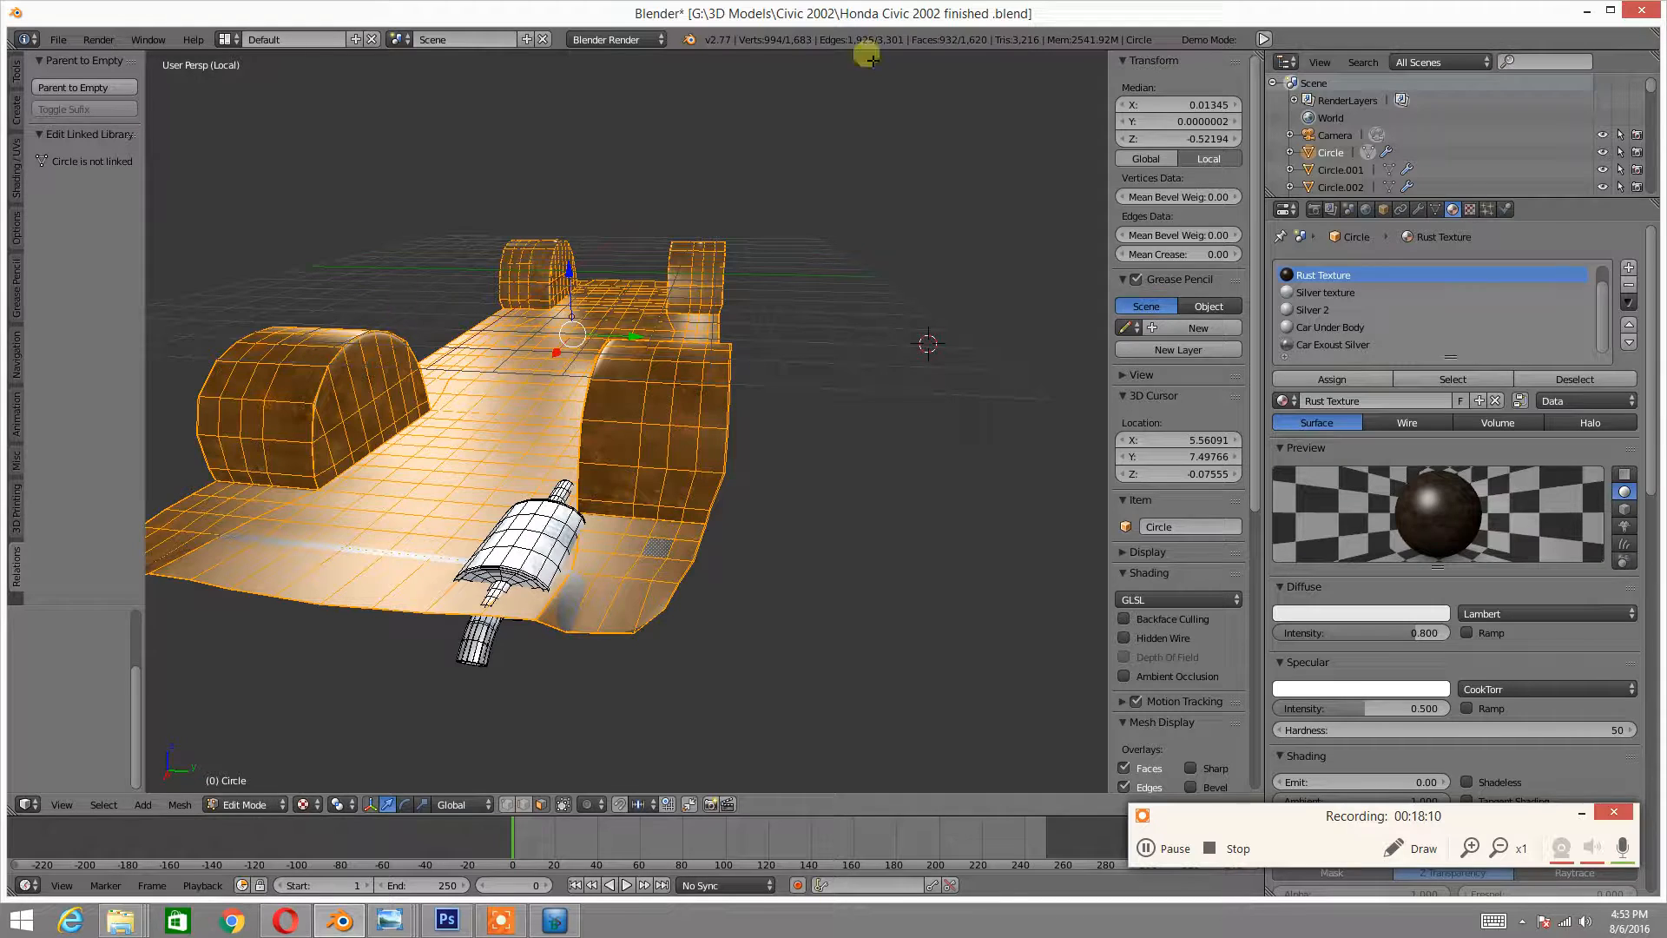
- Put the existing Car Under Body texture in the first texture slot of the Car Under Body material
left_click(1344, 327)
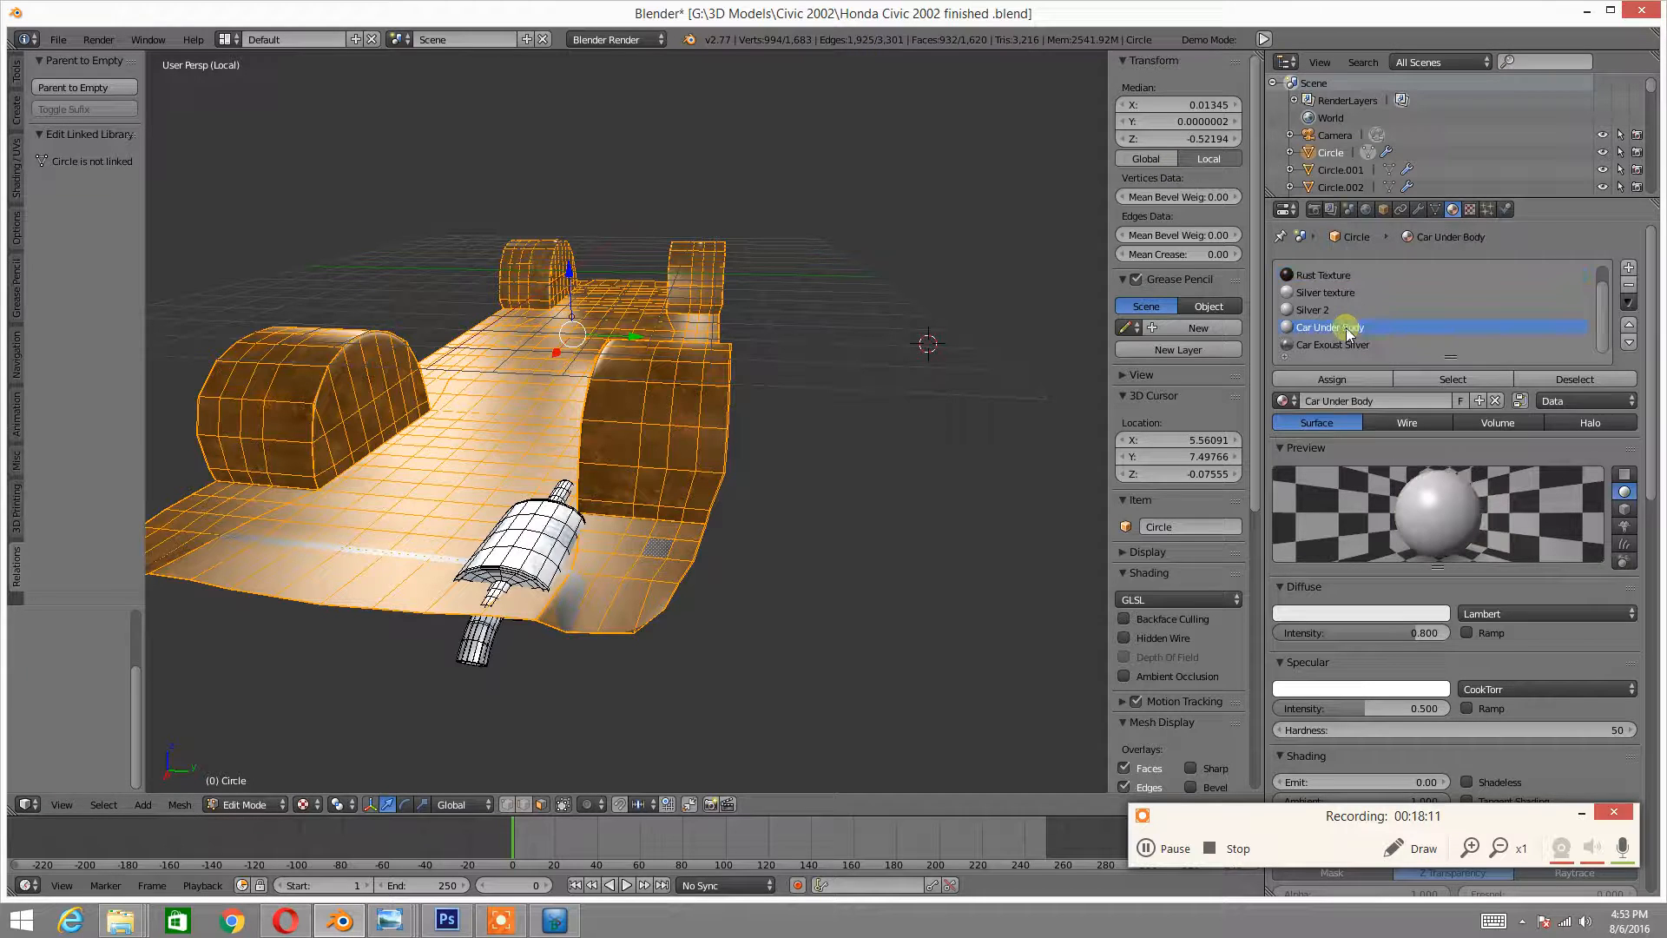
left_click(1469, 209)
left_click(1288, 400)
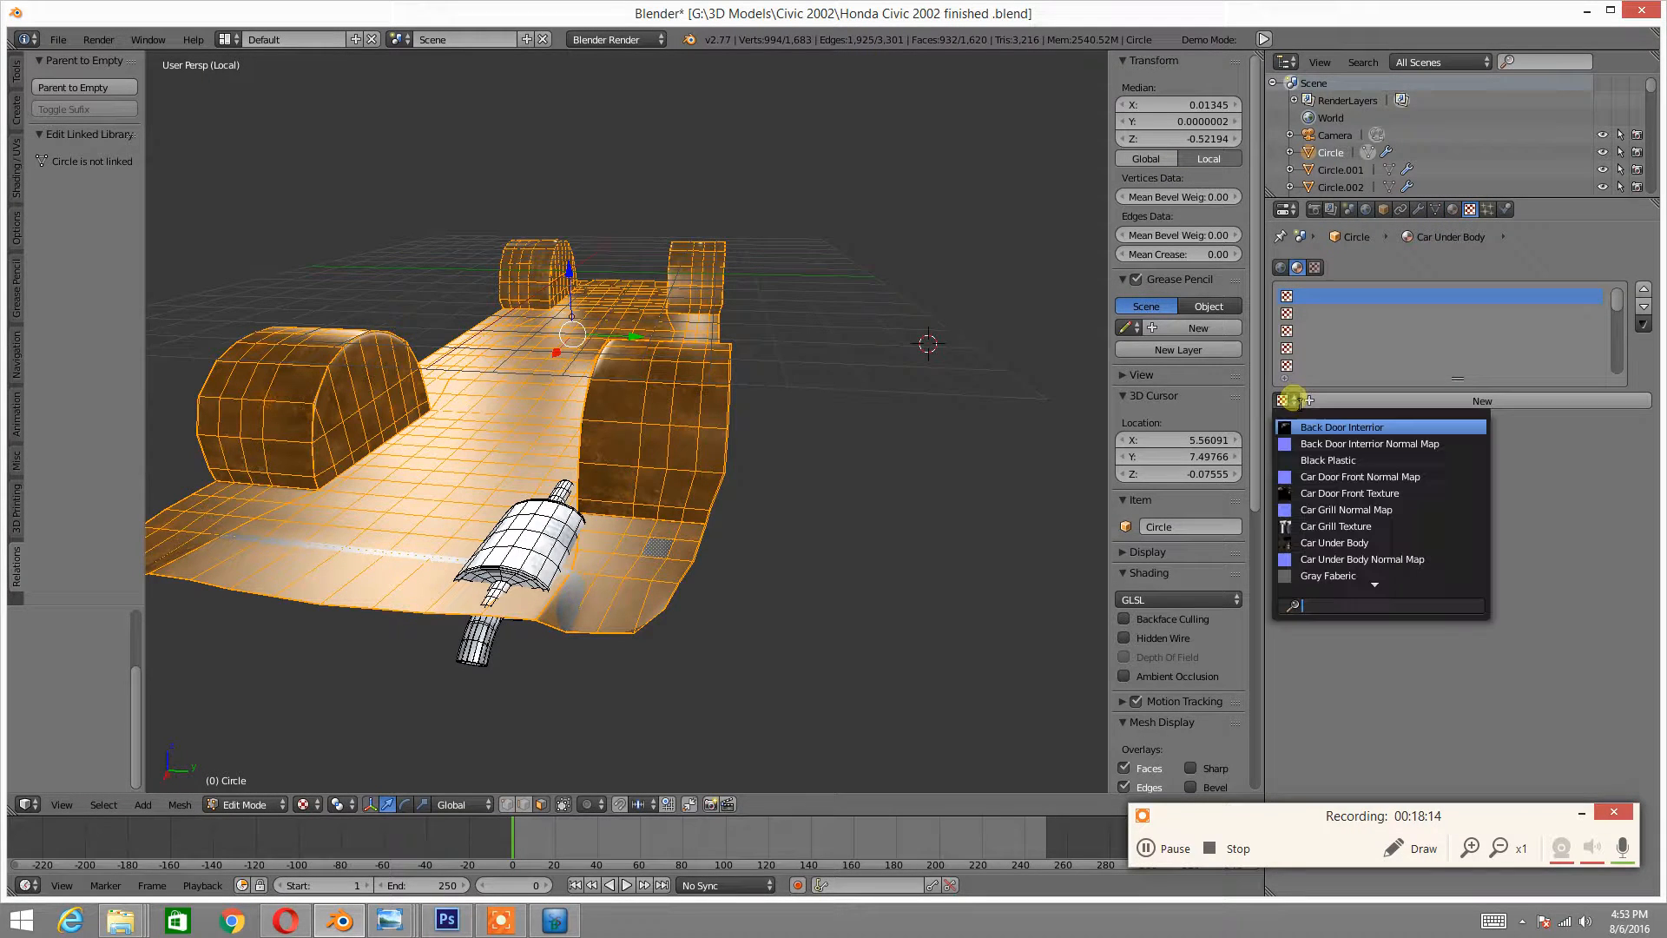
left_click(1424, 543)
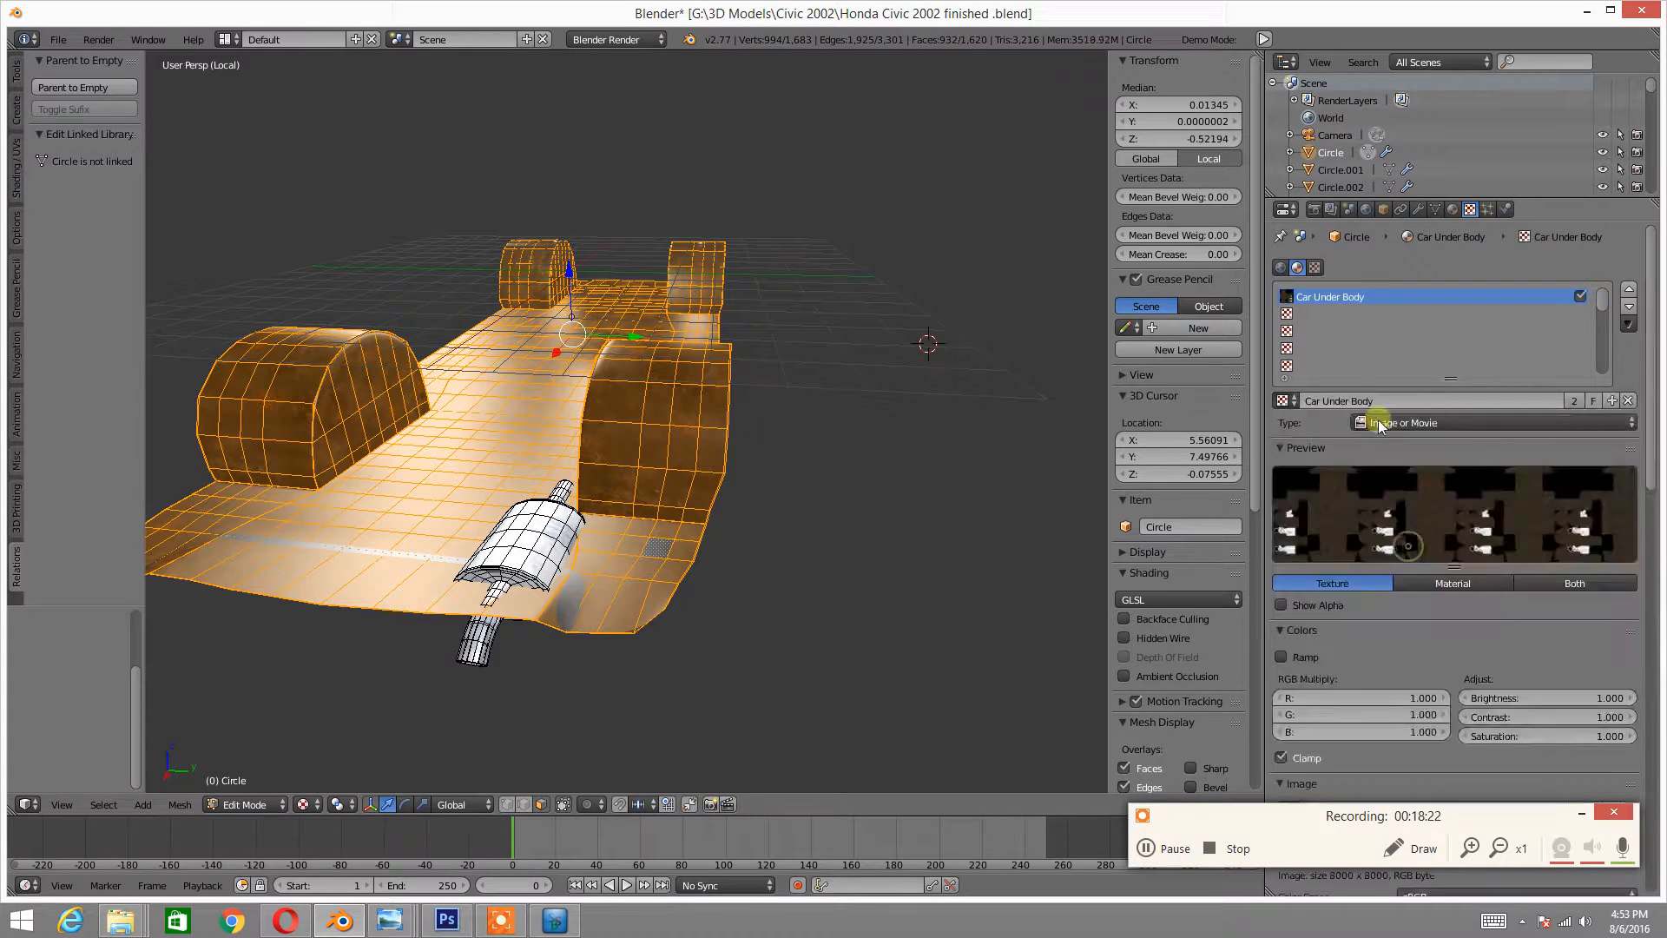
- Put the existing Car Under Body Normal Map texture in the material's second slot and make it influence Normal instead of Color
left_click(1292, 314)
left_click(1285, 400)
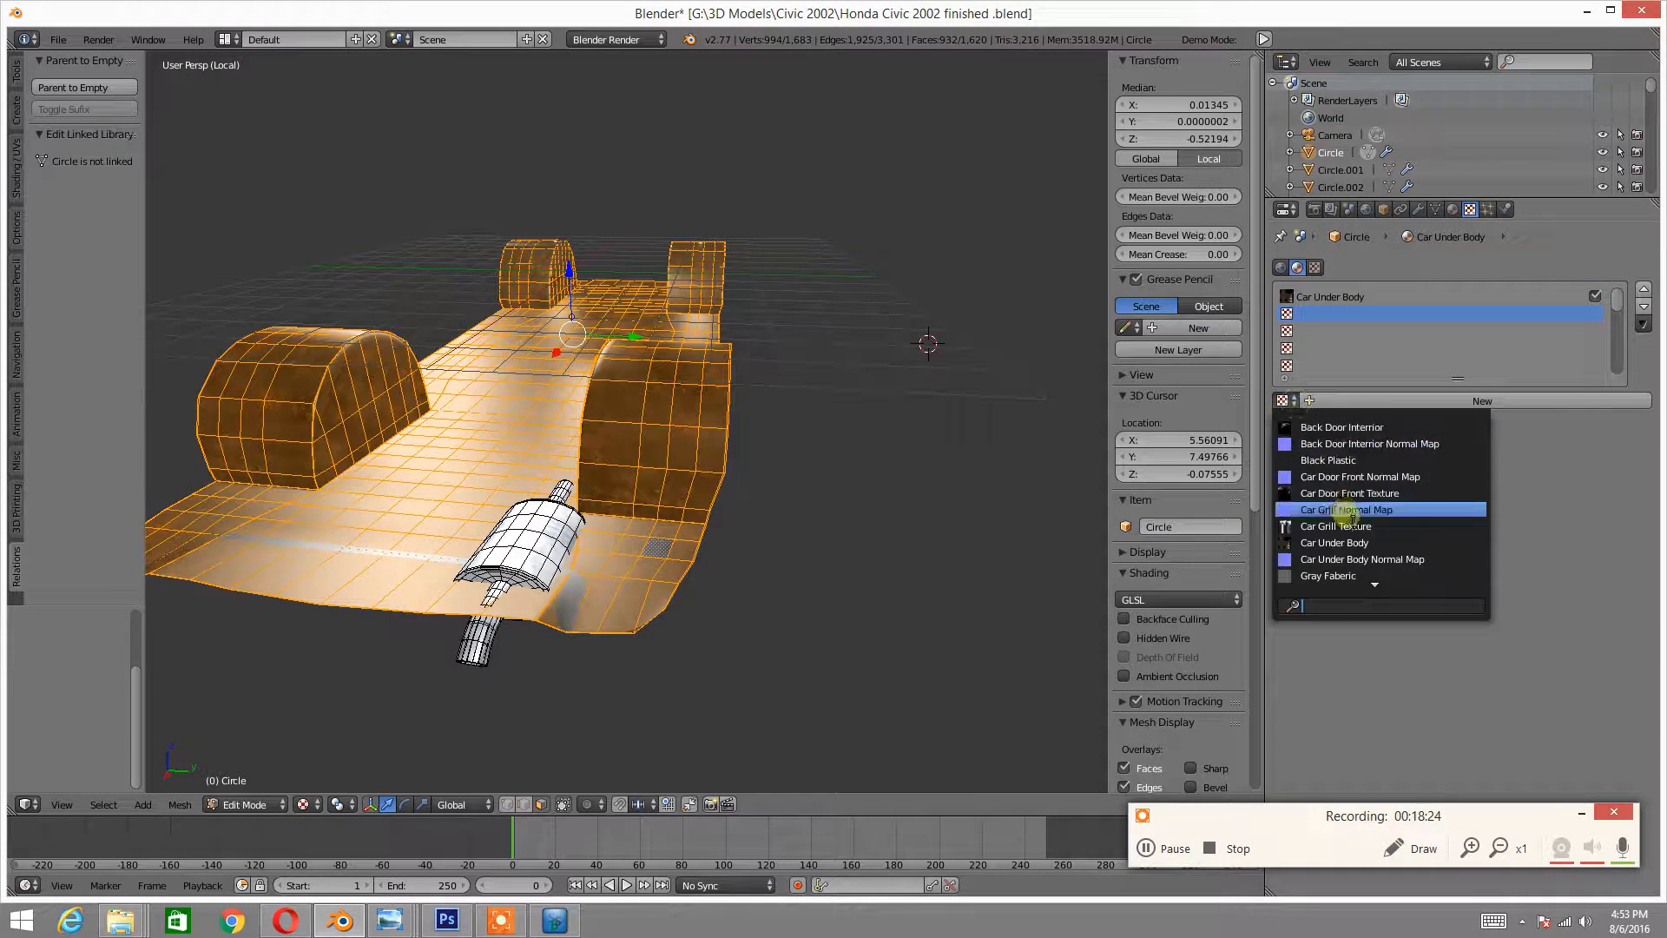
left_click(1363, 559)
scroll(1430, 534, "down", 12)
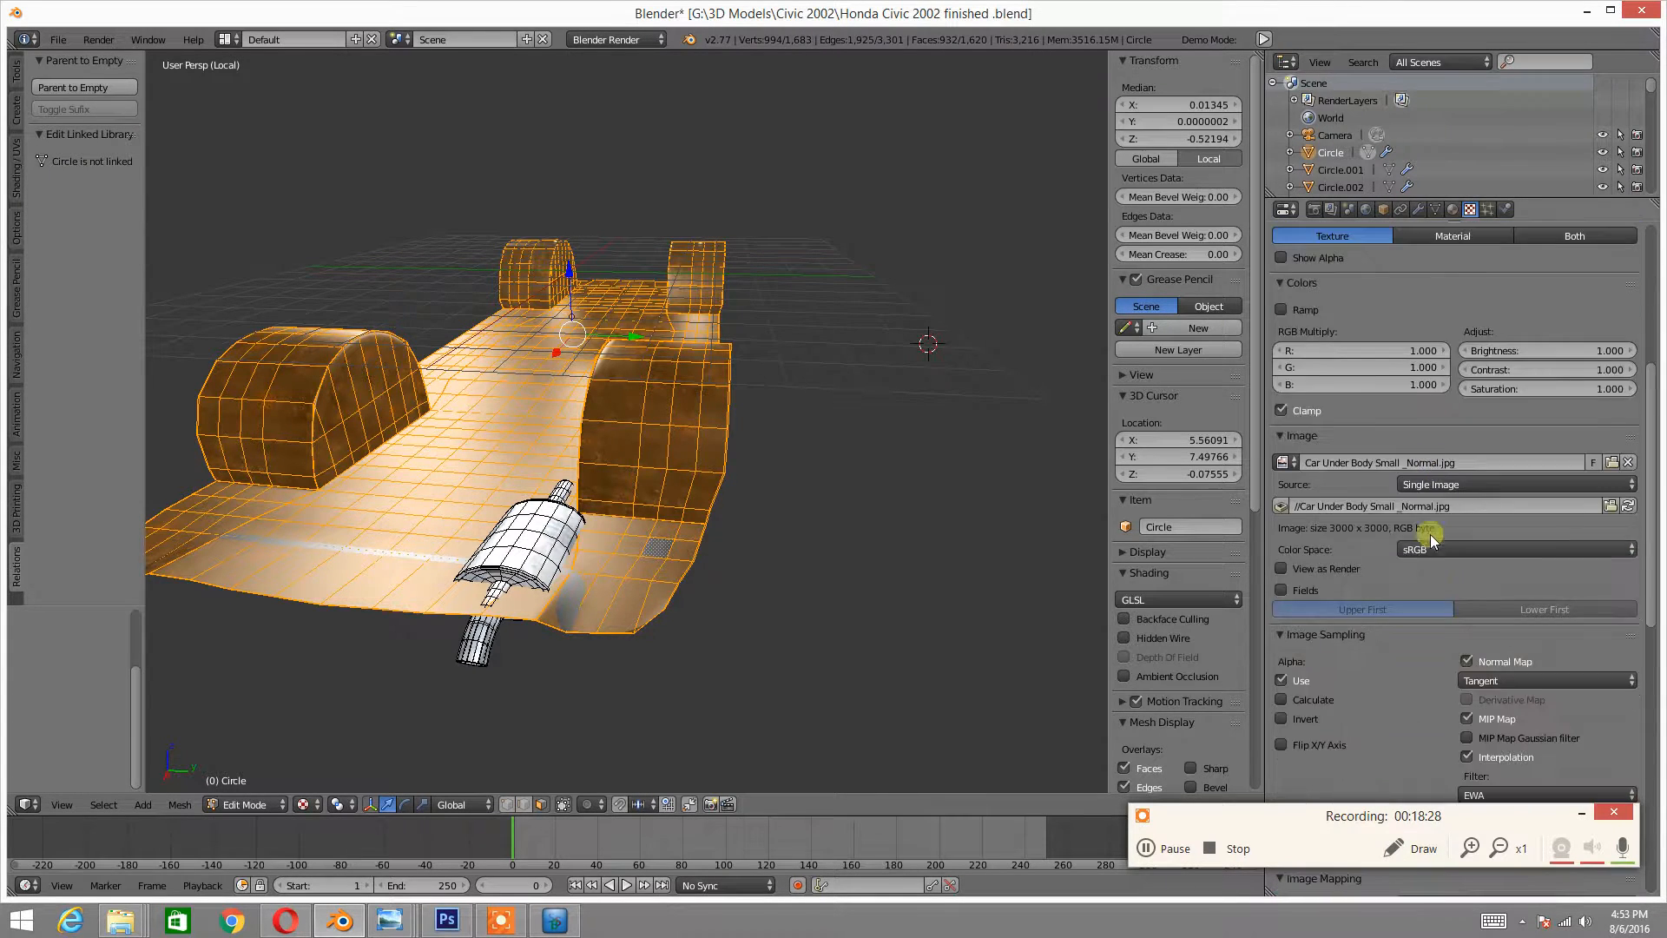
scroll(1459, 564, "down", 17)
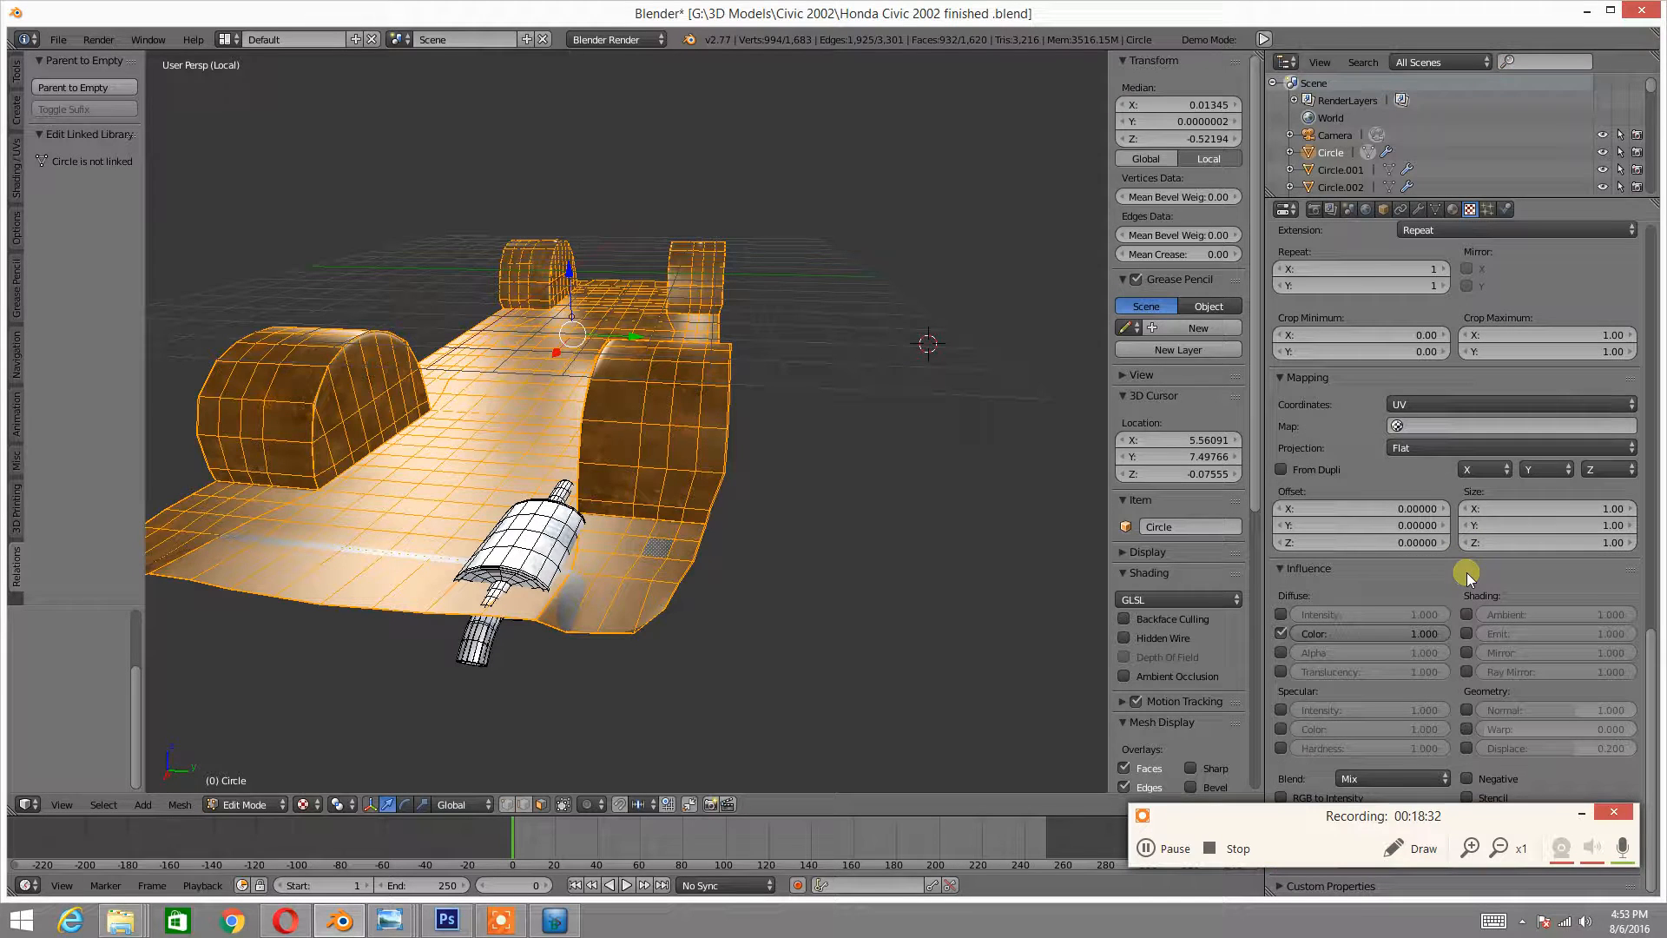
left_click(1279, 632)
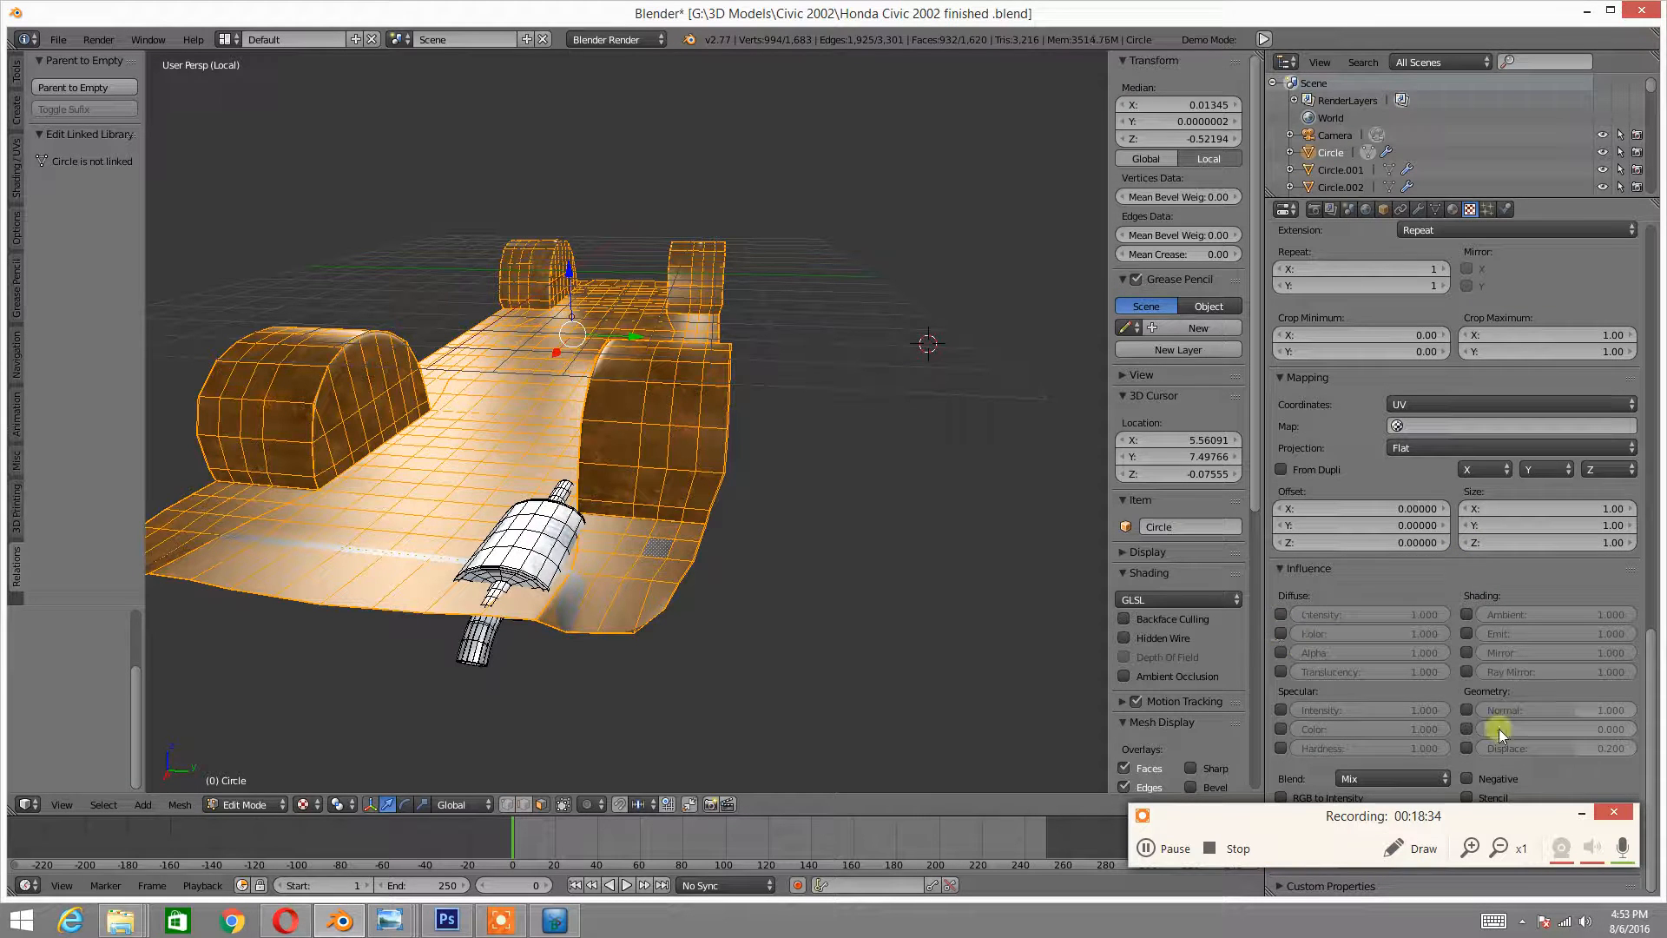
left_click(1467, 710)
- Check the settings of the Car Under Body color texture and assign the Car Under Body material to the selected floor and wheel arches
scroll(1375, 626, "up", 12)
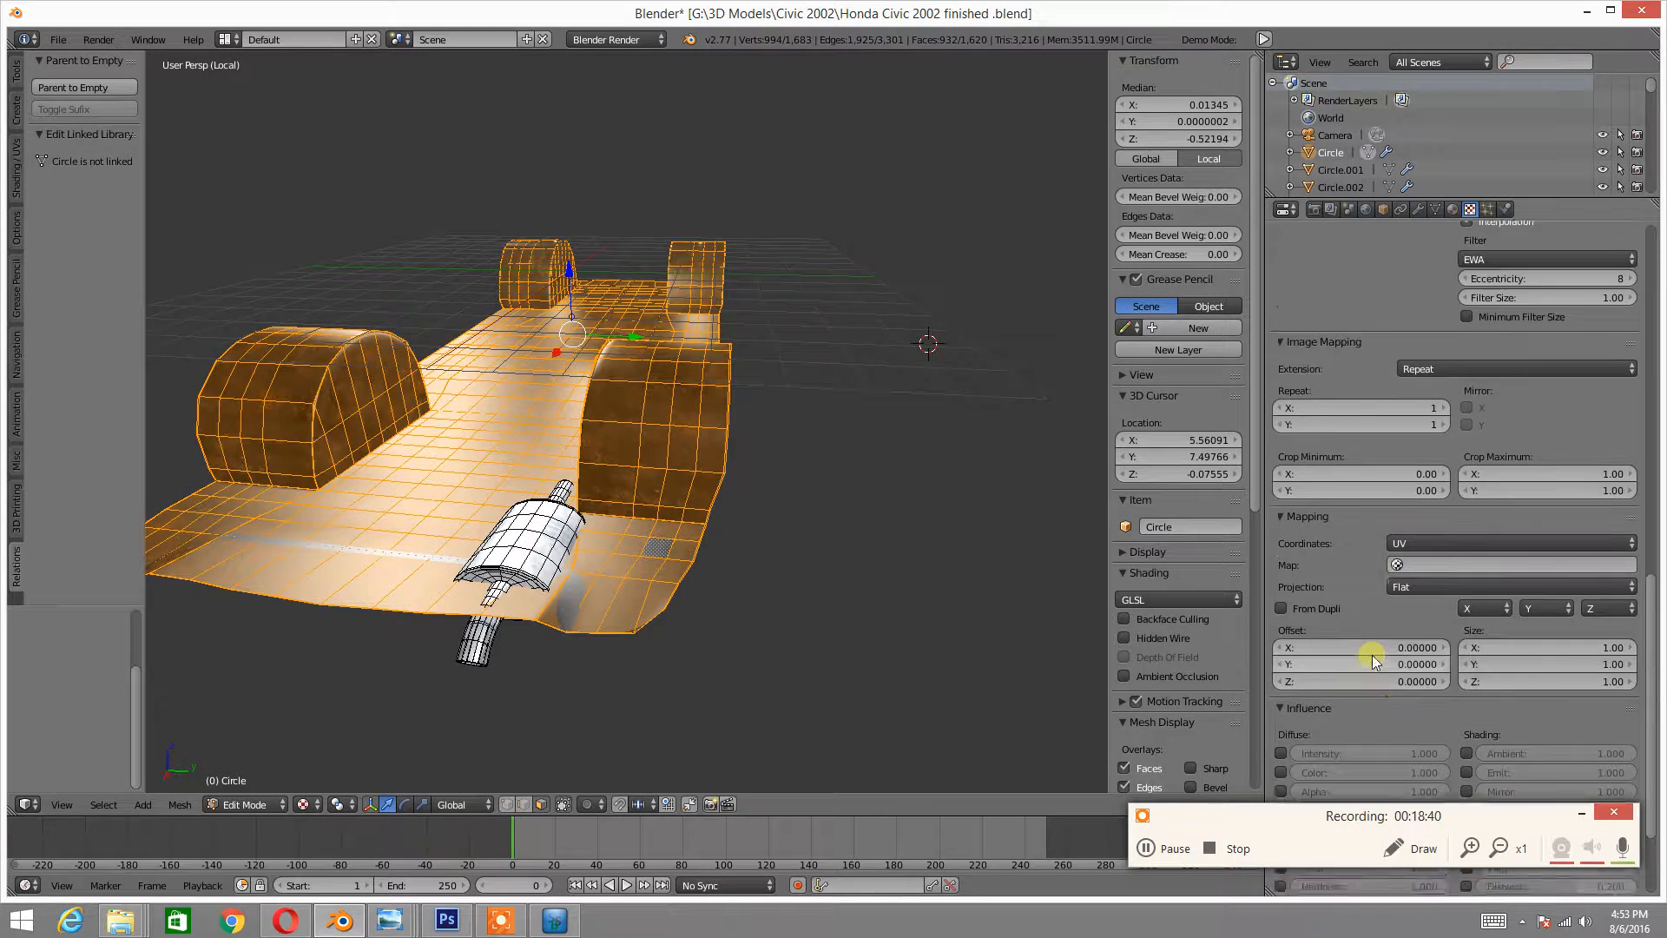
scroll(1373, 611, "up", 10)
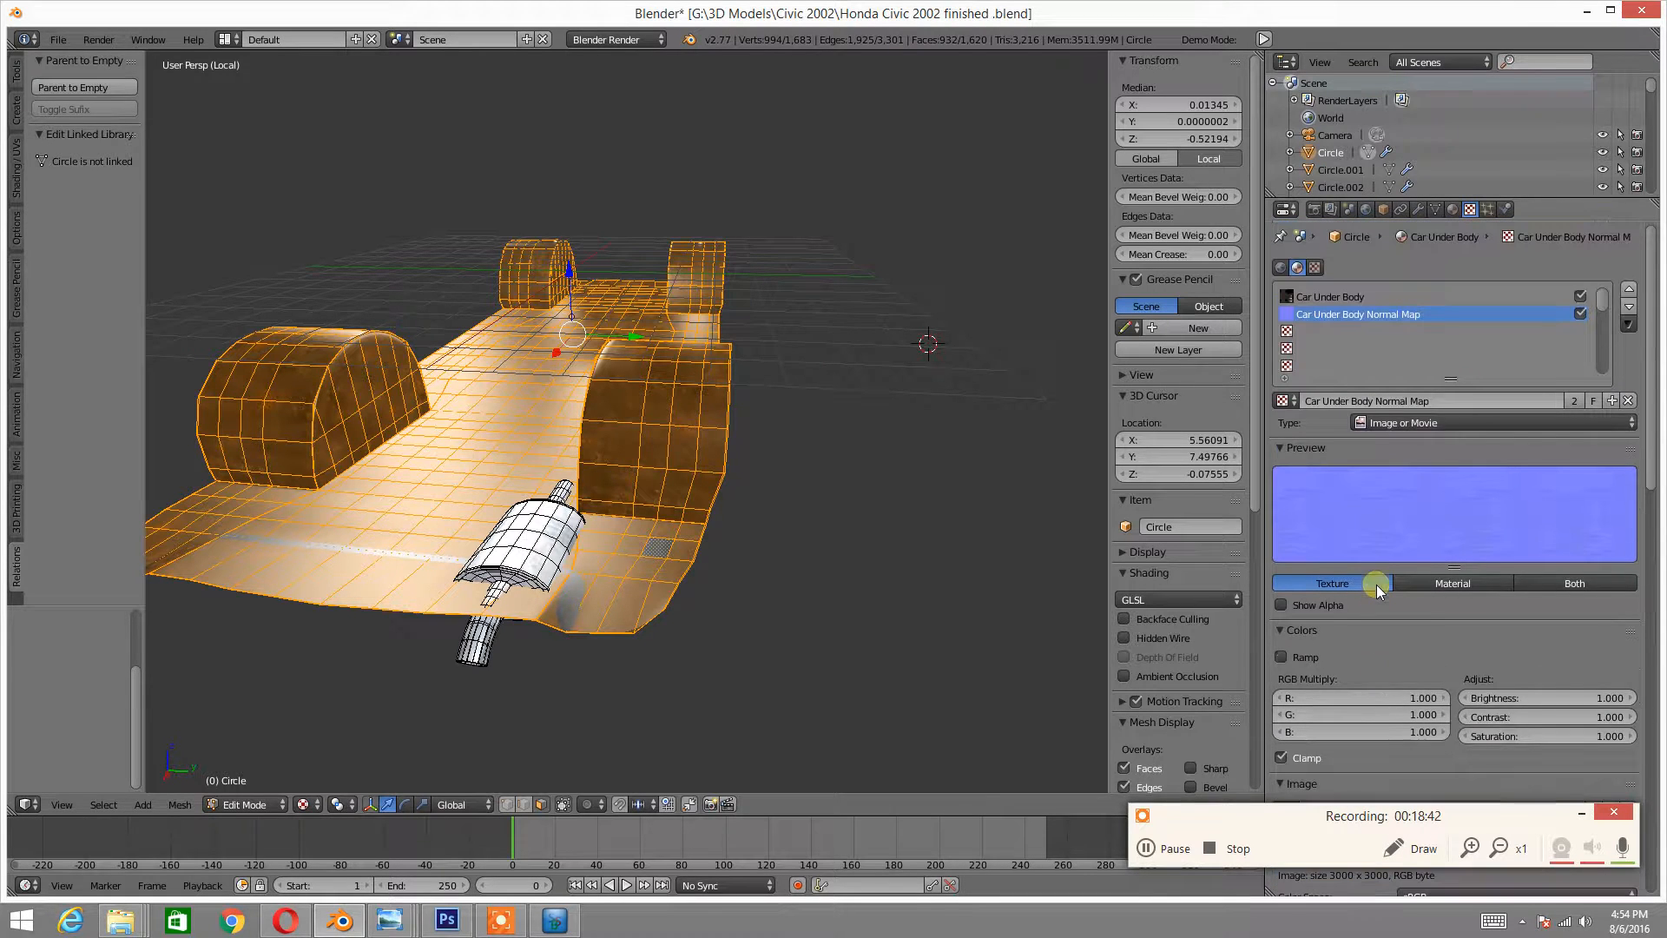
left_click(1354, 296)
scroll(1460, 632, "down", 12)
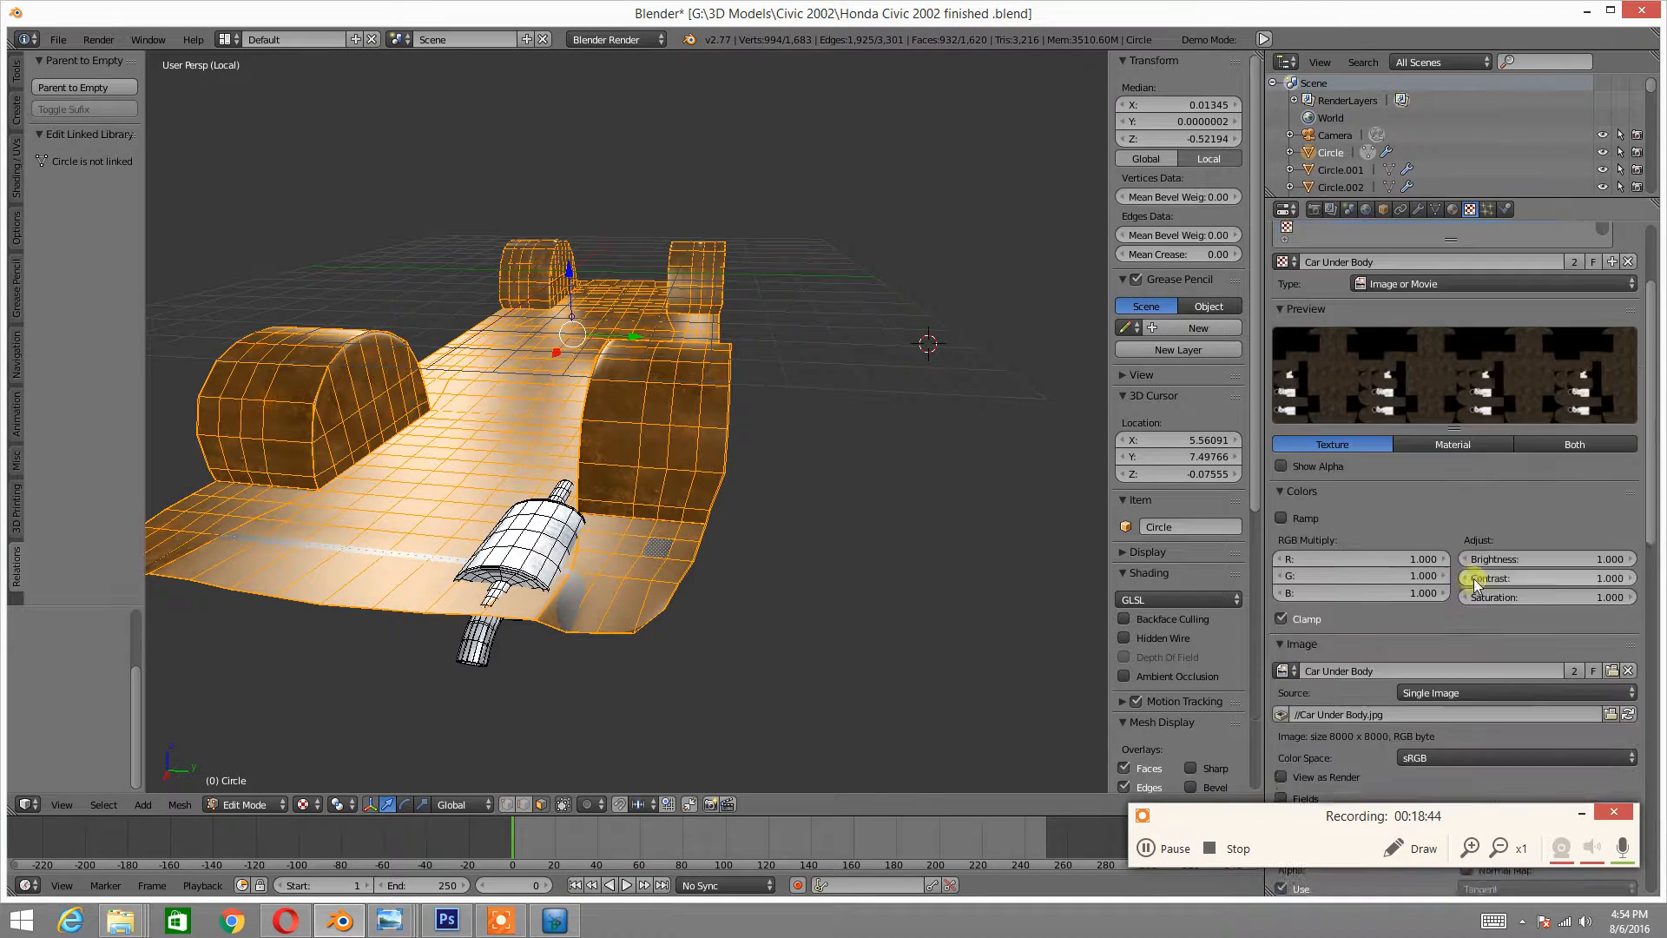
left_click_drag(1649, 521, 1617, 756)
scroll(1621, 472, "up", 10)
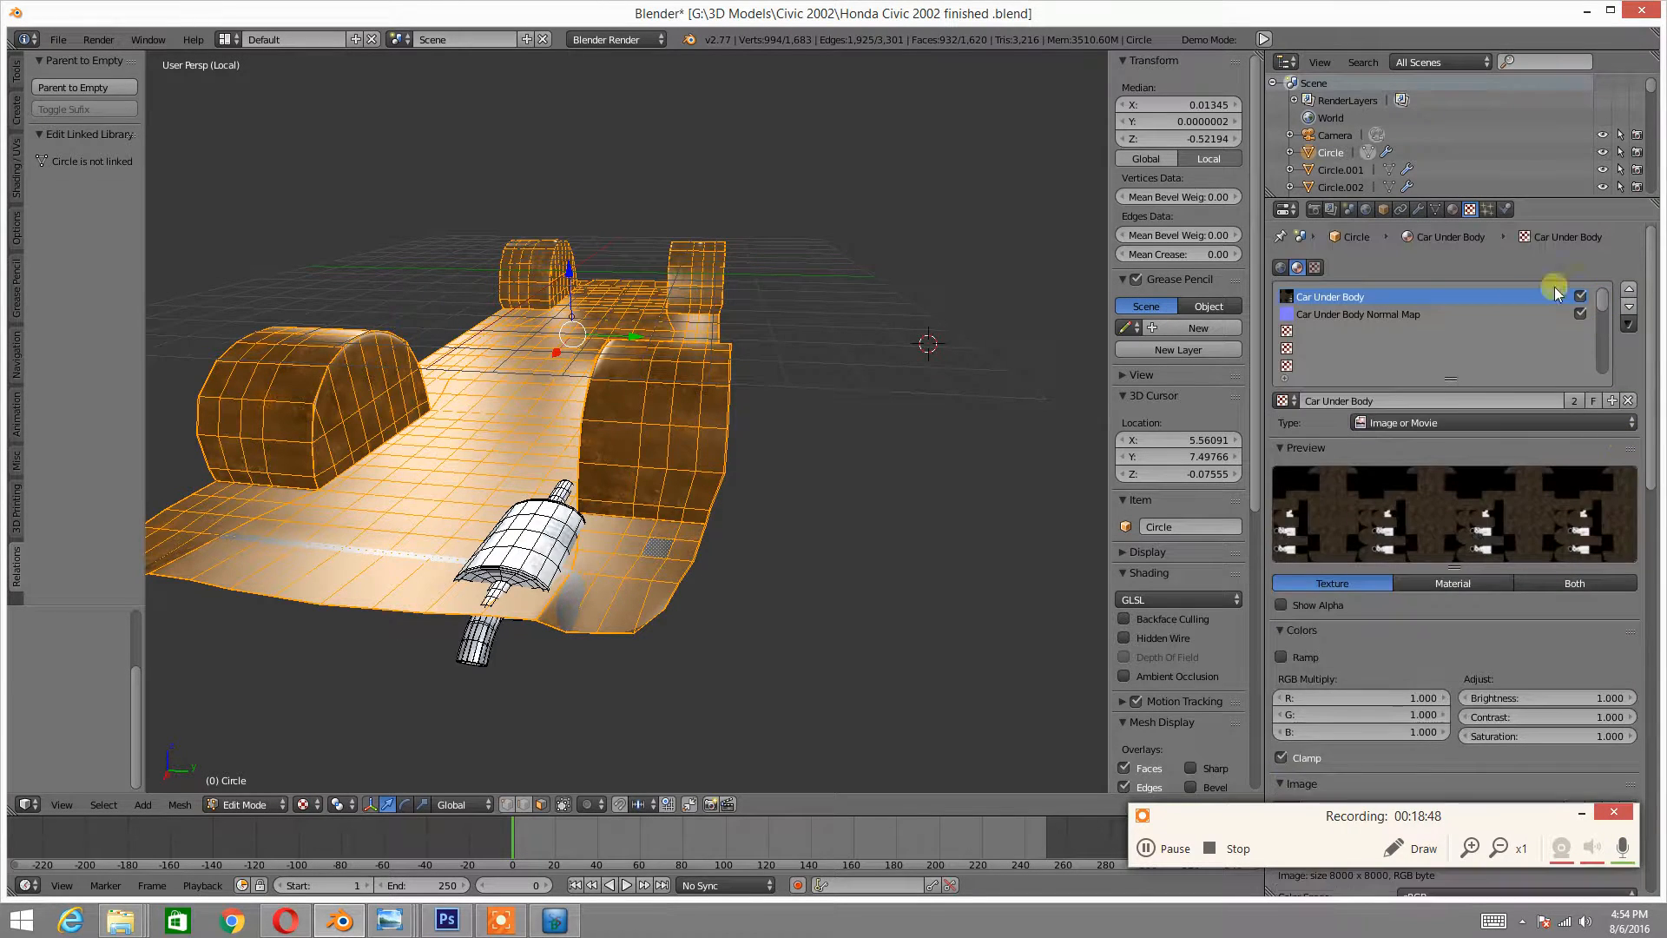
left_click(1452, 209)
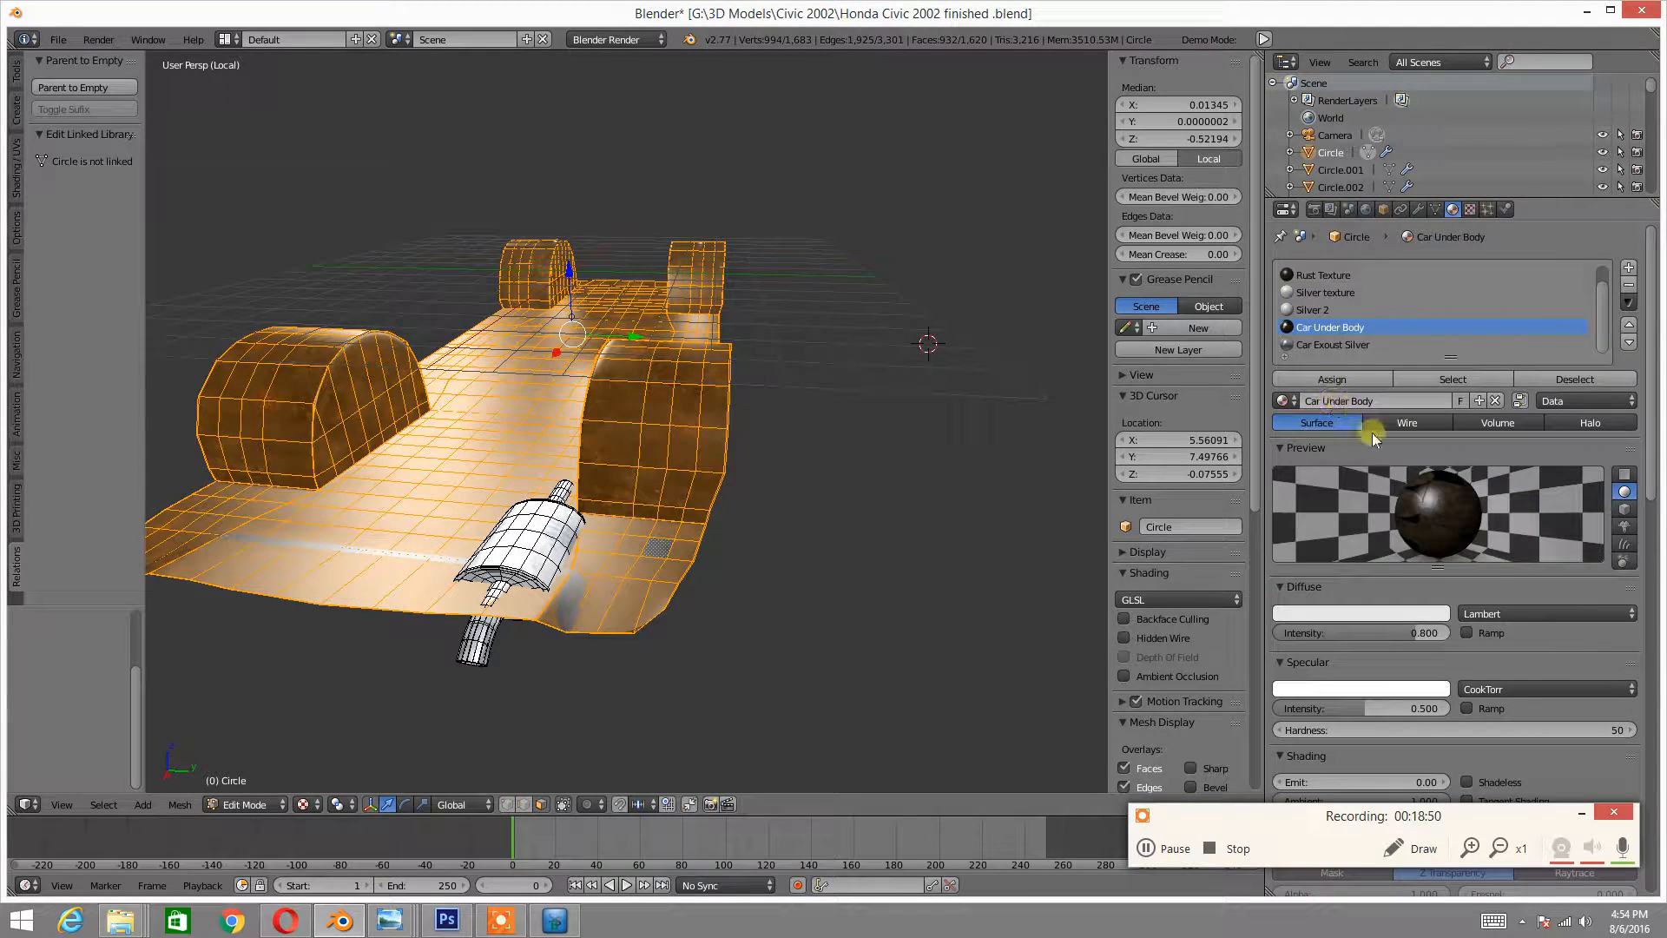
left_click(1328, 379)
middle_click_drag(897, 482, 627, 499)
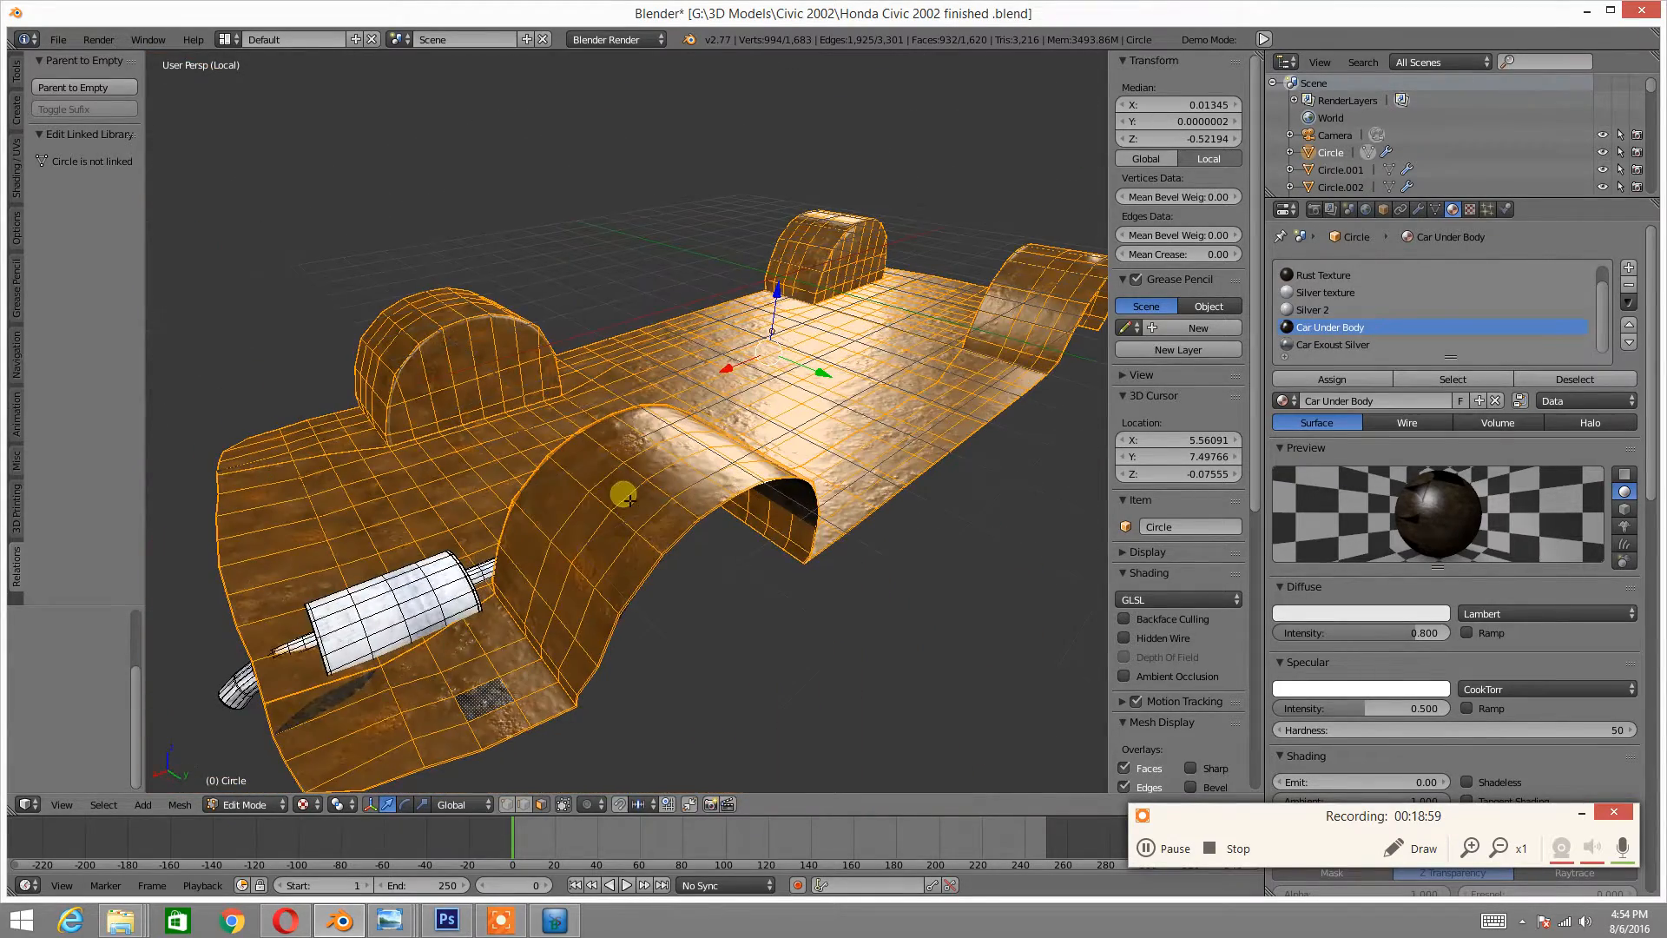
- Examine the Car Exoust Silver material's normal map settings, including its mapping and influence values
left_click(1333, 345)
left_click(1339, 328)
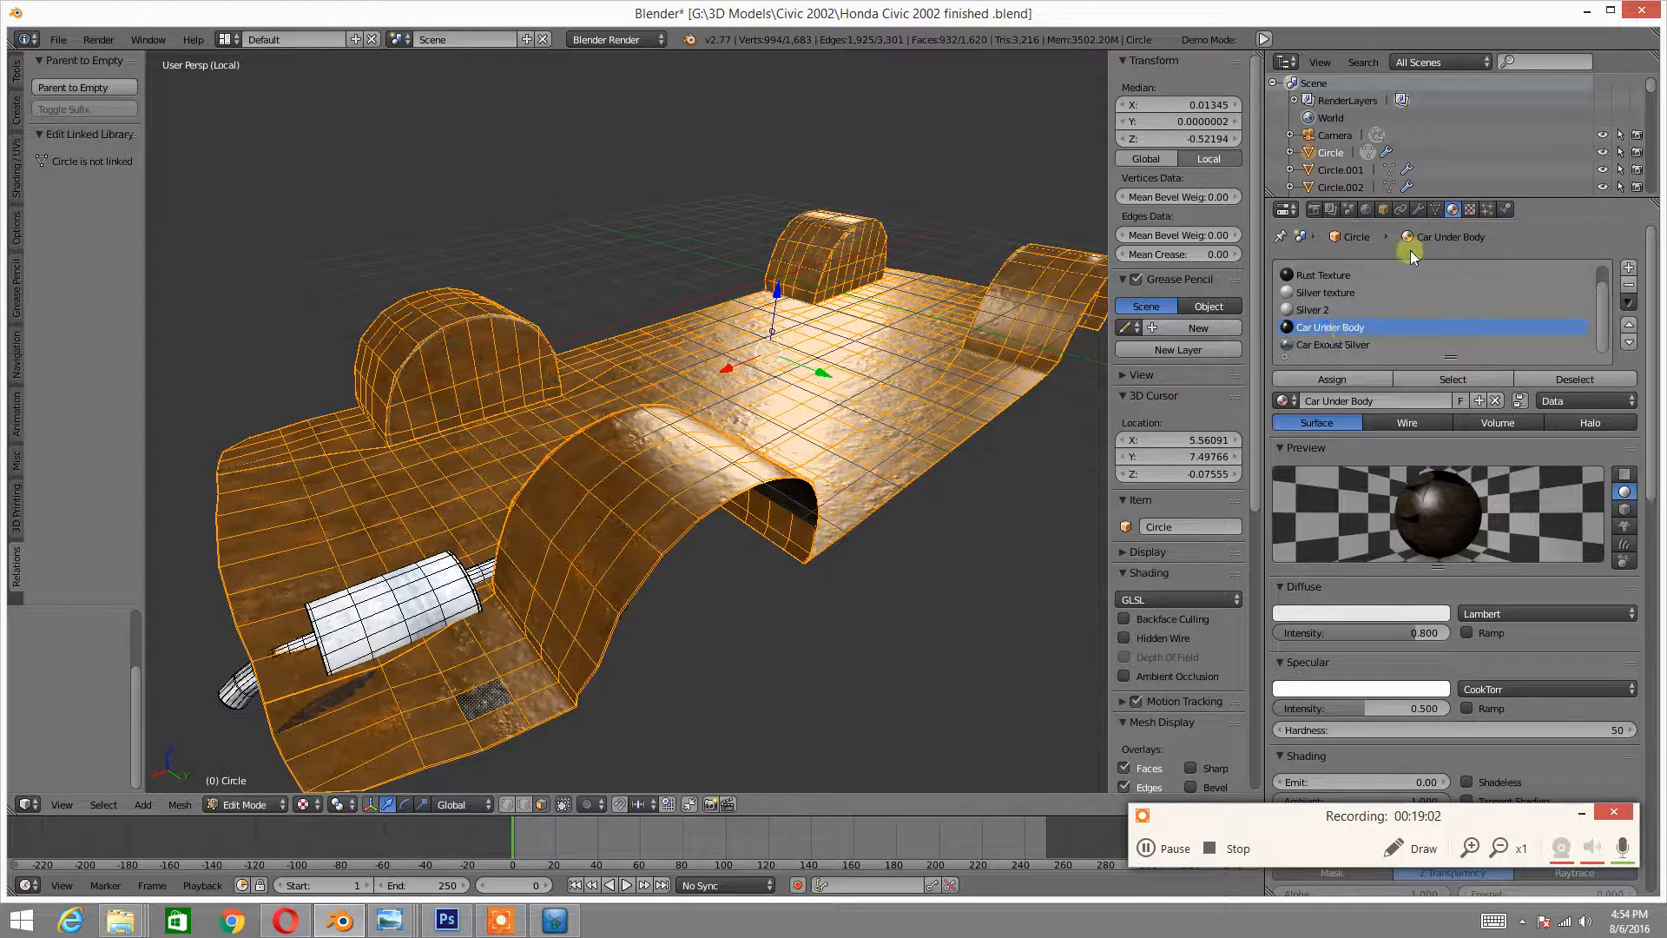
left_click(1323, 342)
middle_click_drag(1042, 416, 914, 435)
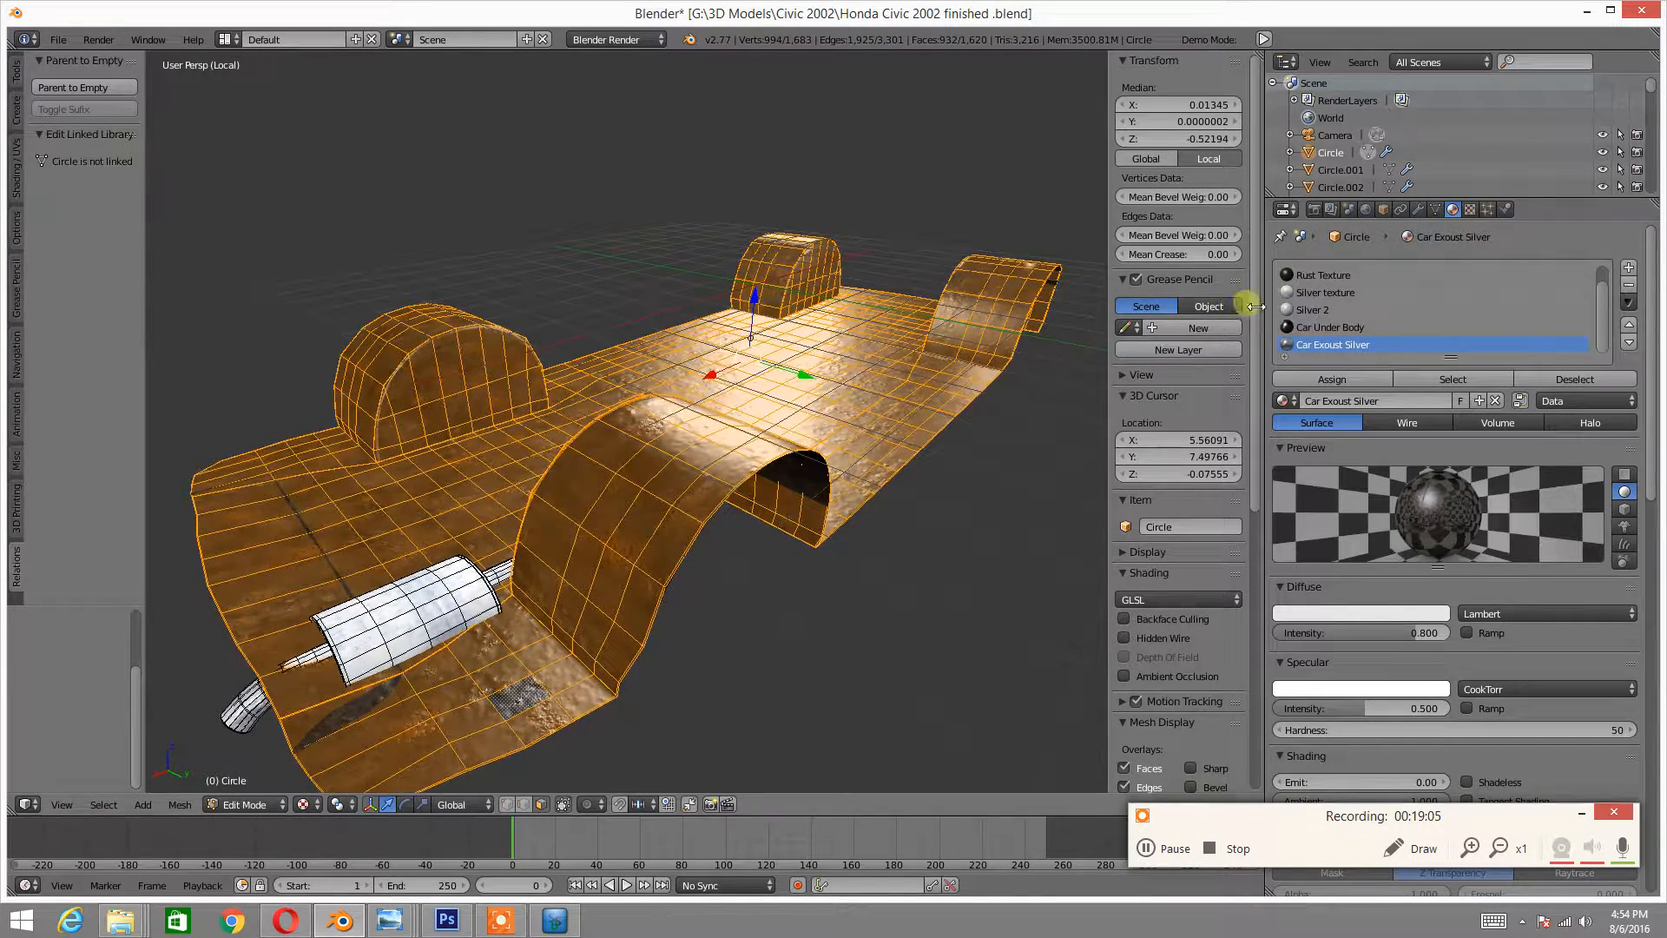
left_click(1475, 210)
scroll(1496, 348, "down", 15)
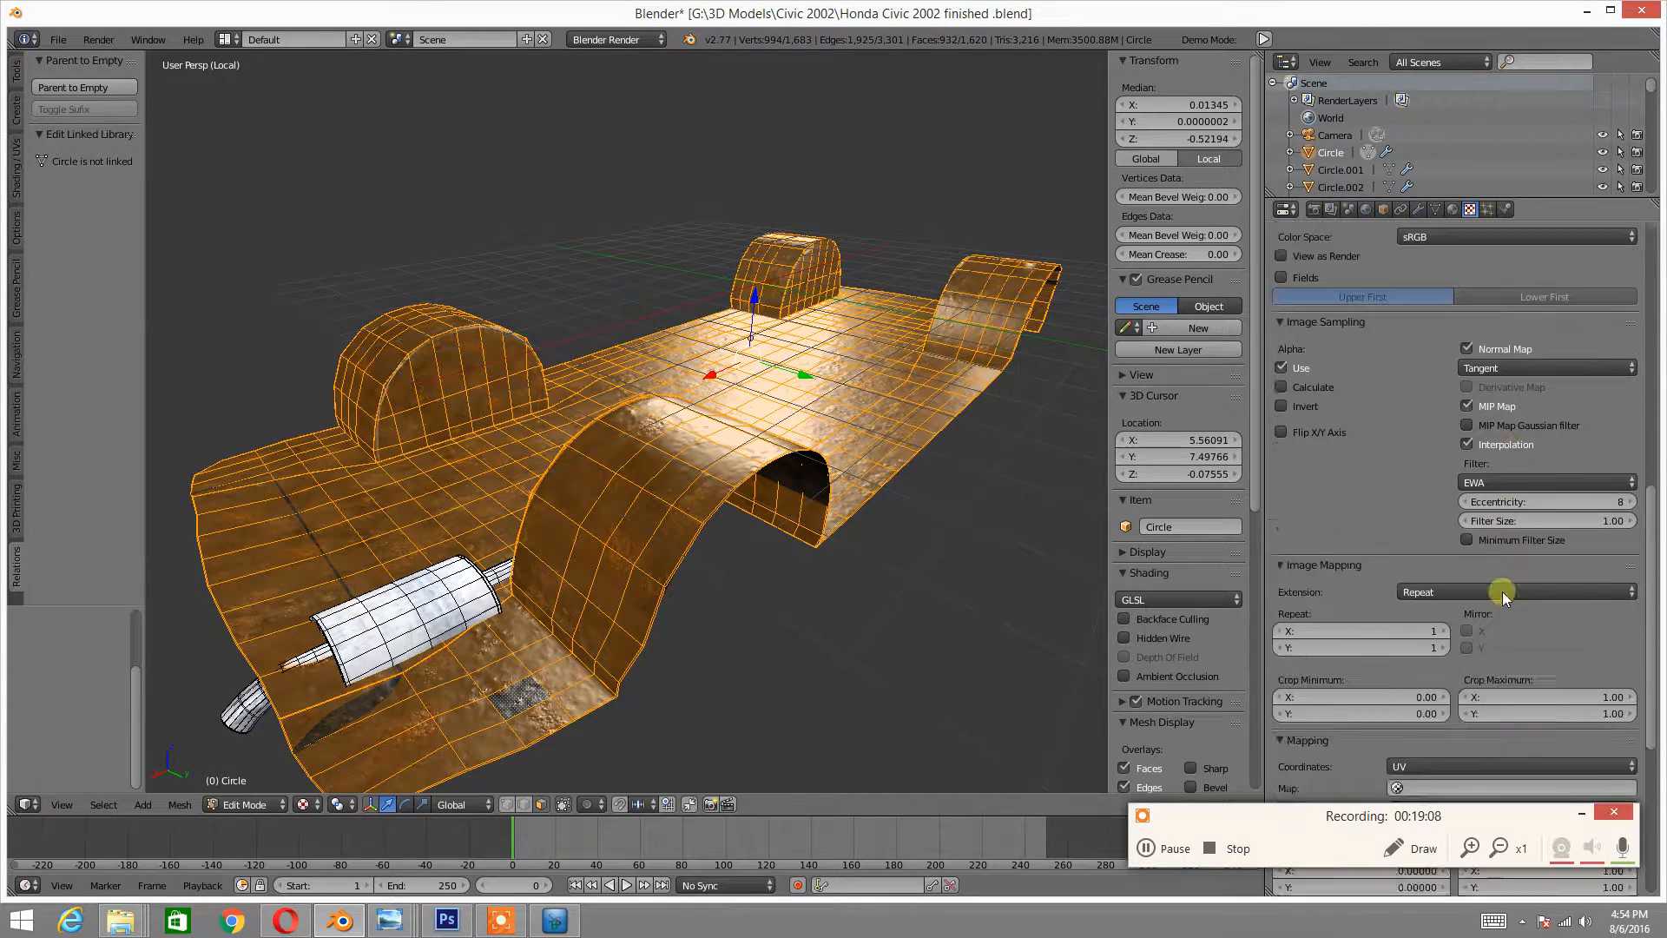
scroll(1502, 591, "down", 10)
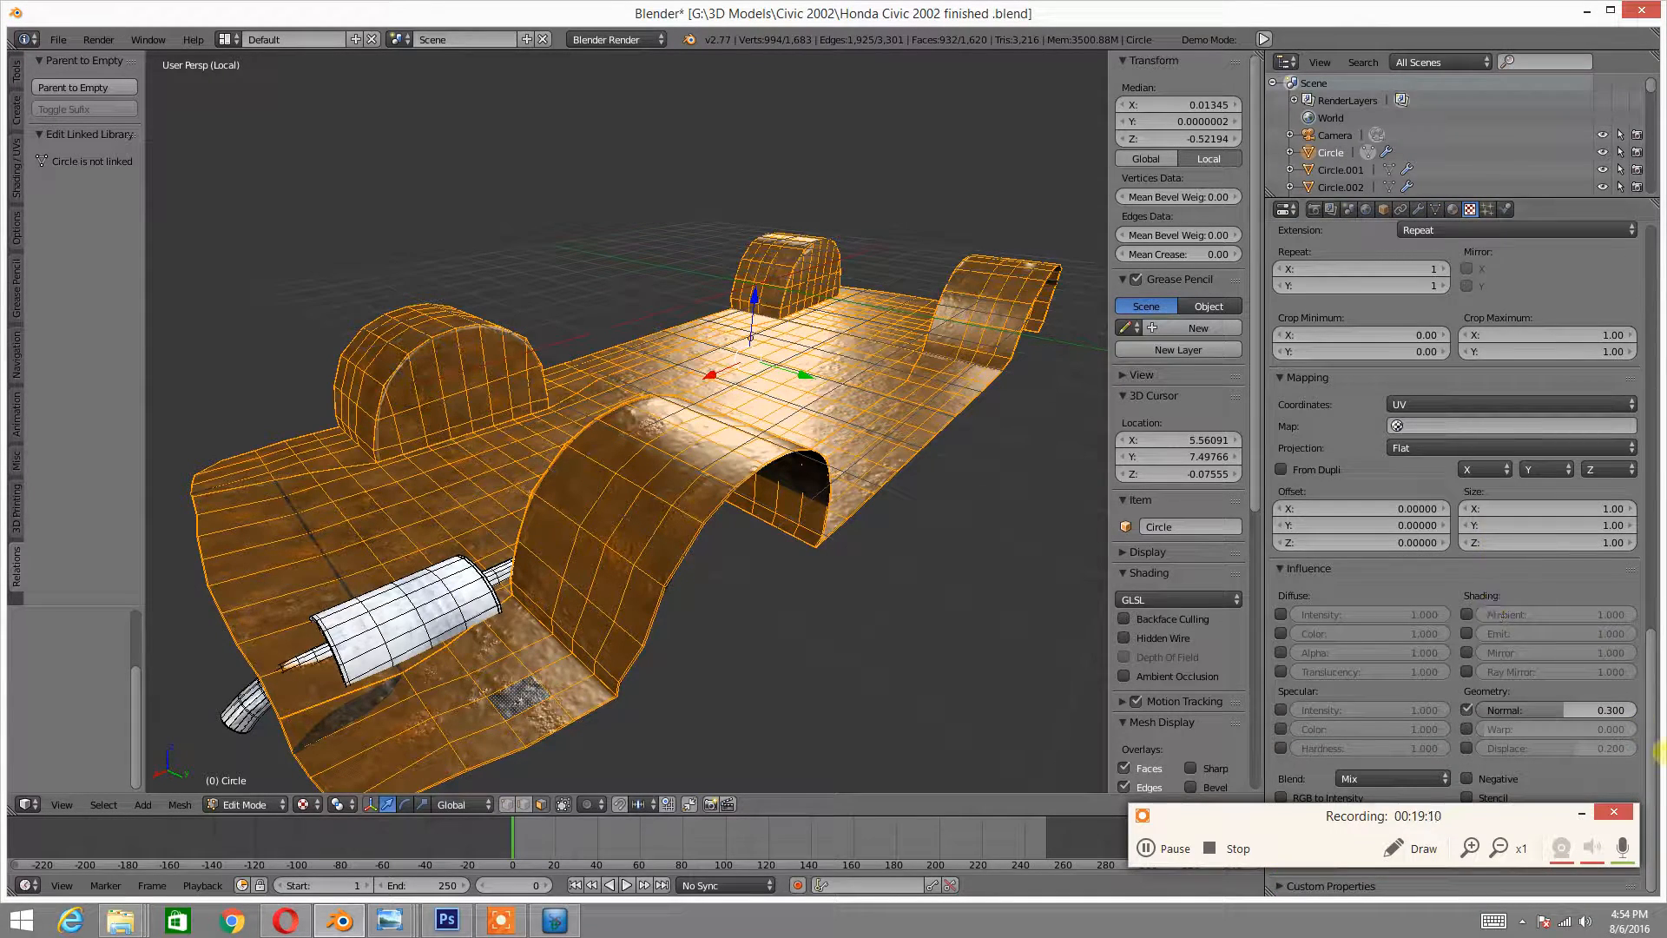
left_click_drag(1648, 756, 1621, 352)
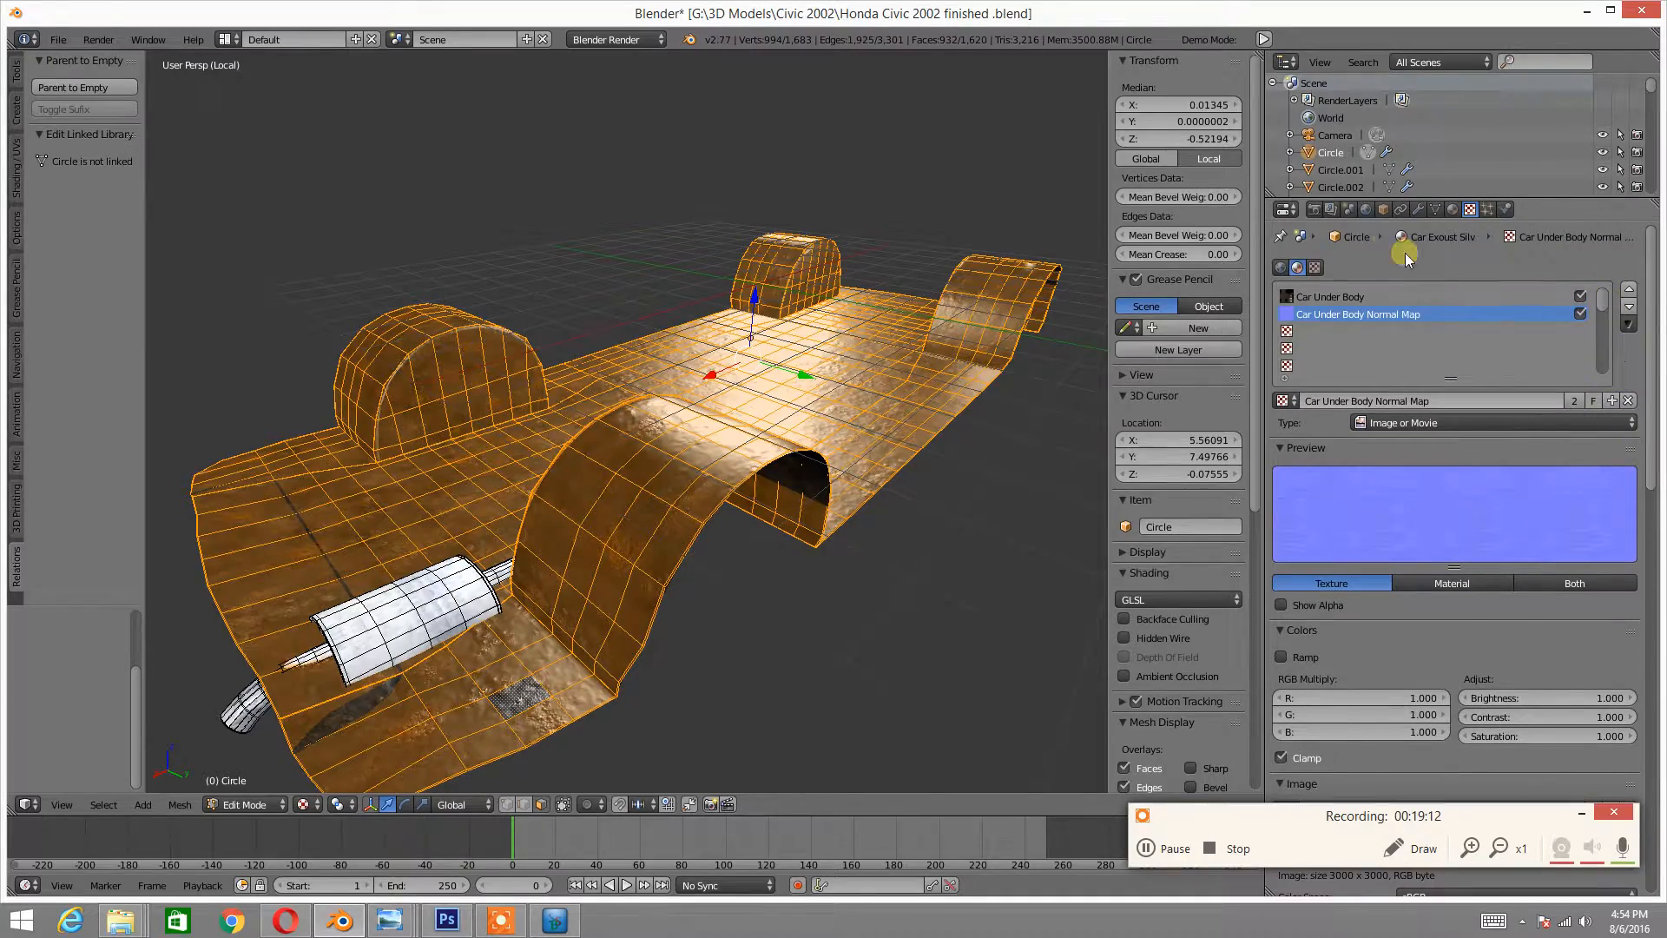
- Deselect all geometry and inspect the textured underbody and wheel arches up close
key("a")
middle_click_drag(863, 547, 703, 517)
scroll(580, 588, "up", 4)
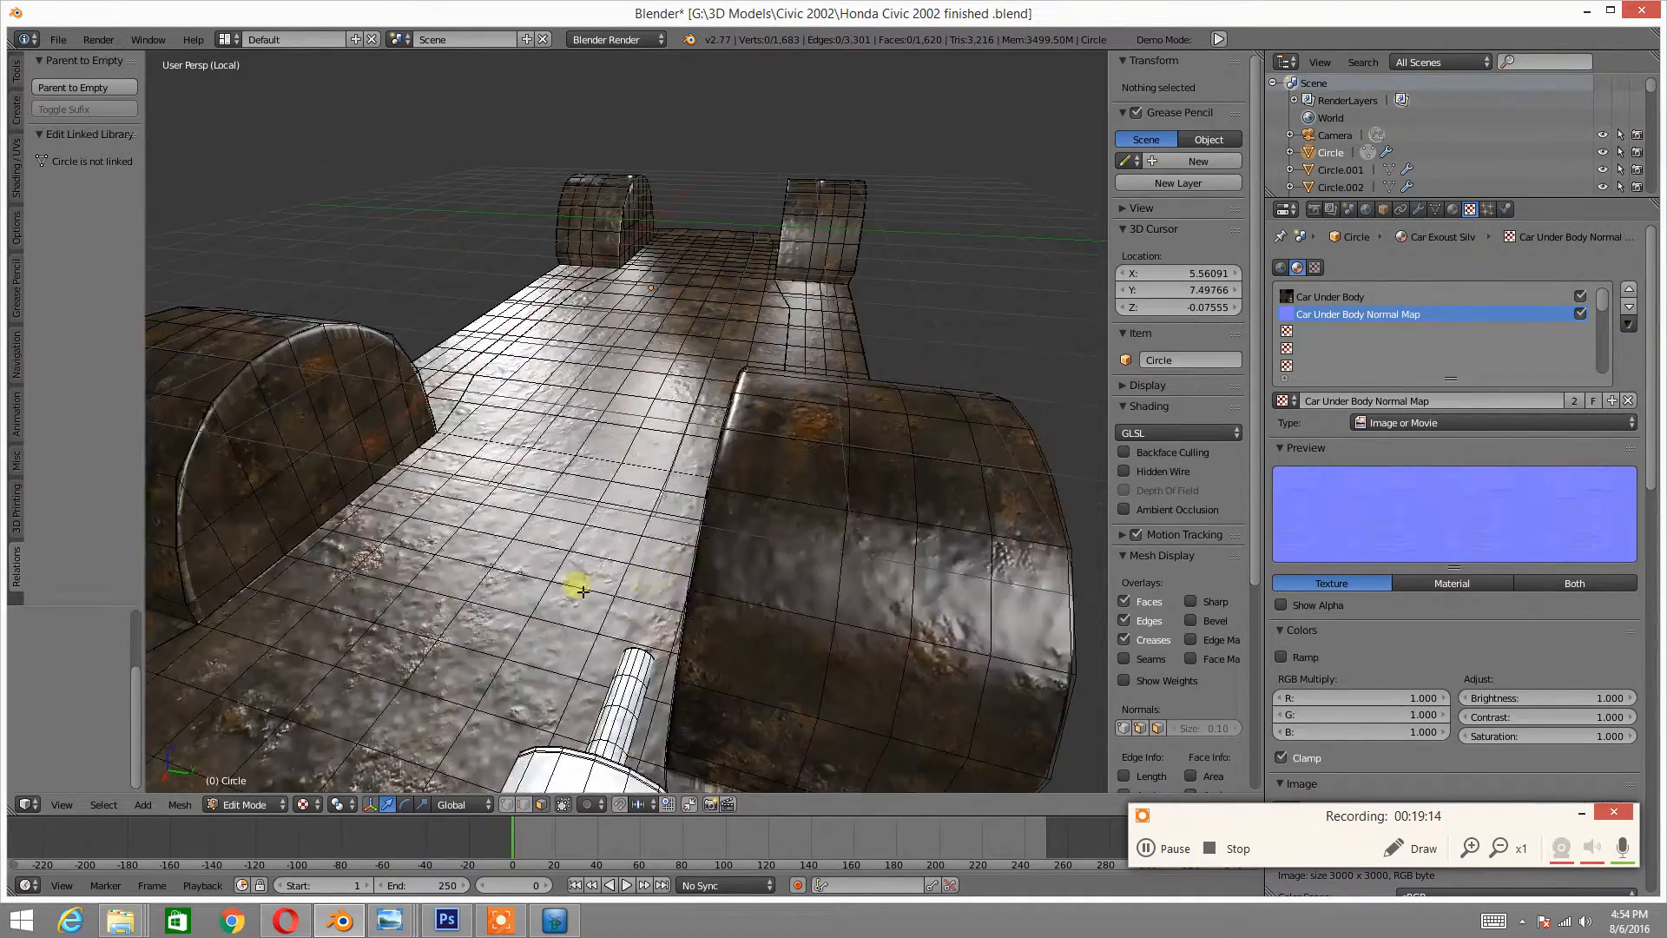
scroll(581, 590, "up", 6)
middle_click_drag(560, 688, 665, 410)
scroll(838, 398, "down", 8)
- Leave local view to show the whole car in solid shading and reset the 3D cursor to the scene origin
key("KP_Divide")
key("alt+z")
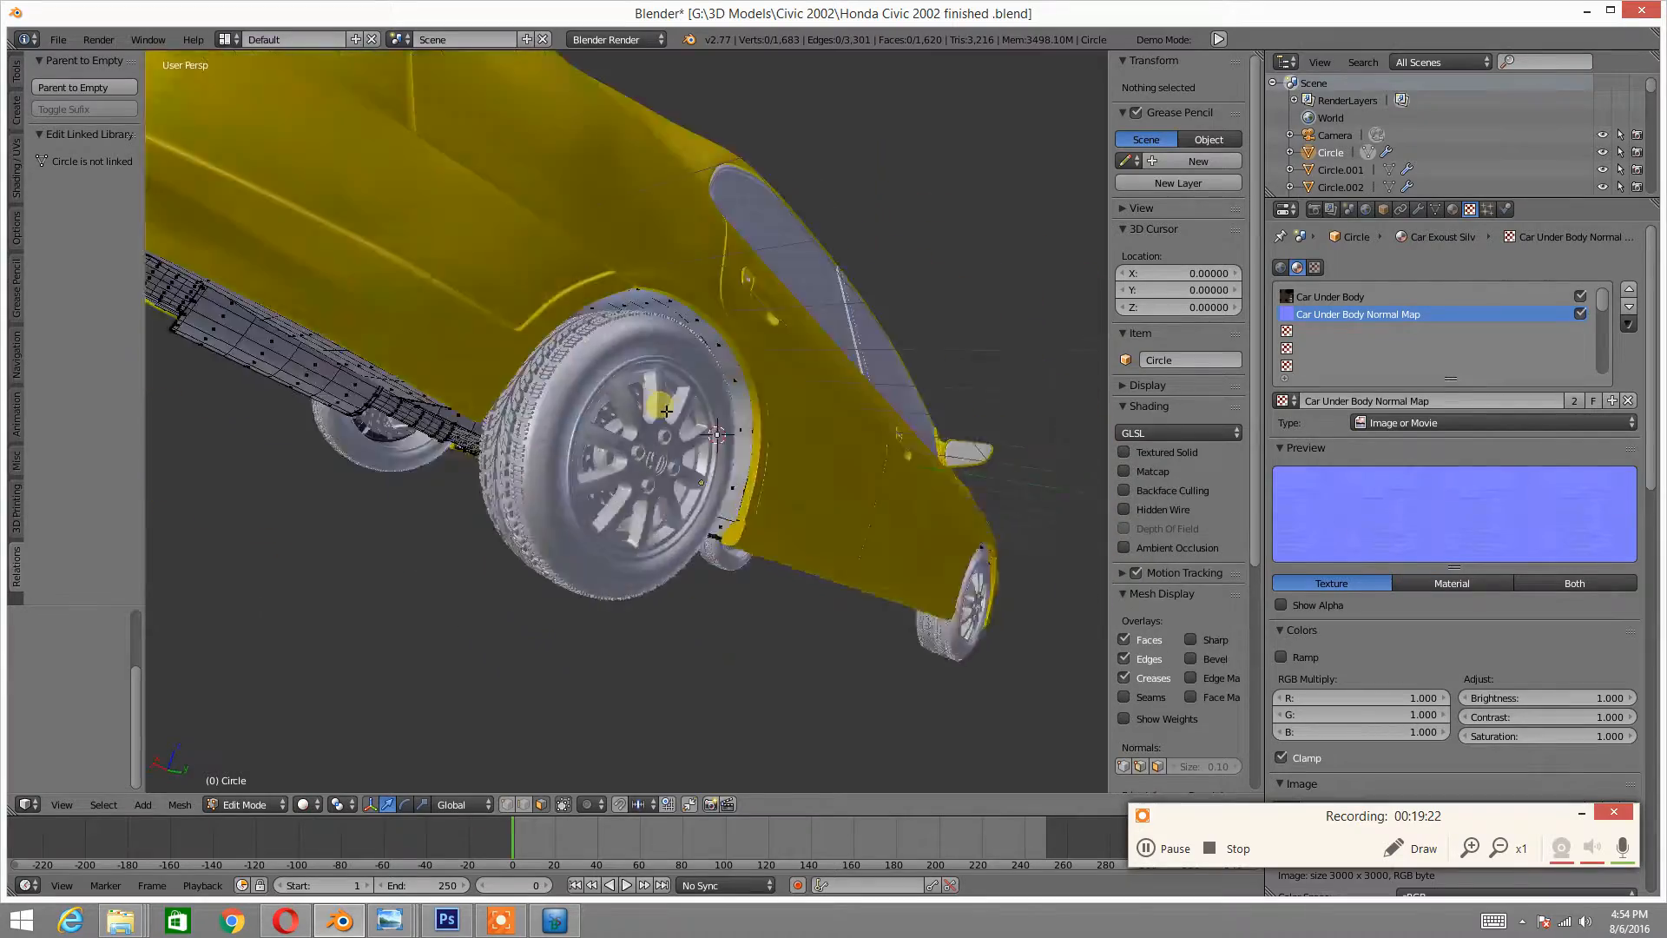
key("shift+c")
middle_click_drag(779, 309, 1012, 267)
middle_click_drag(903, 274, 894, 272)
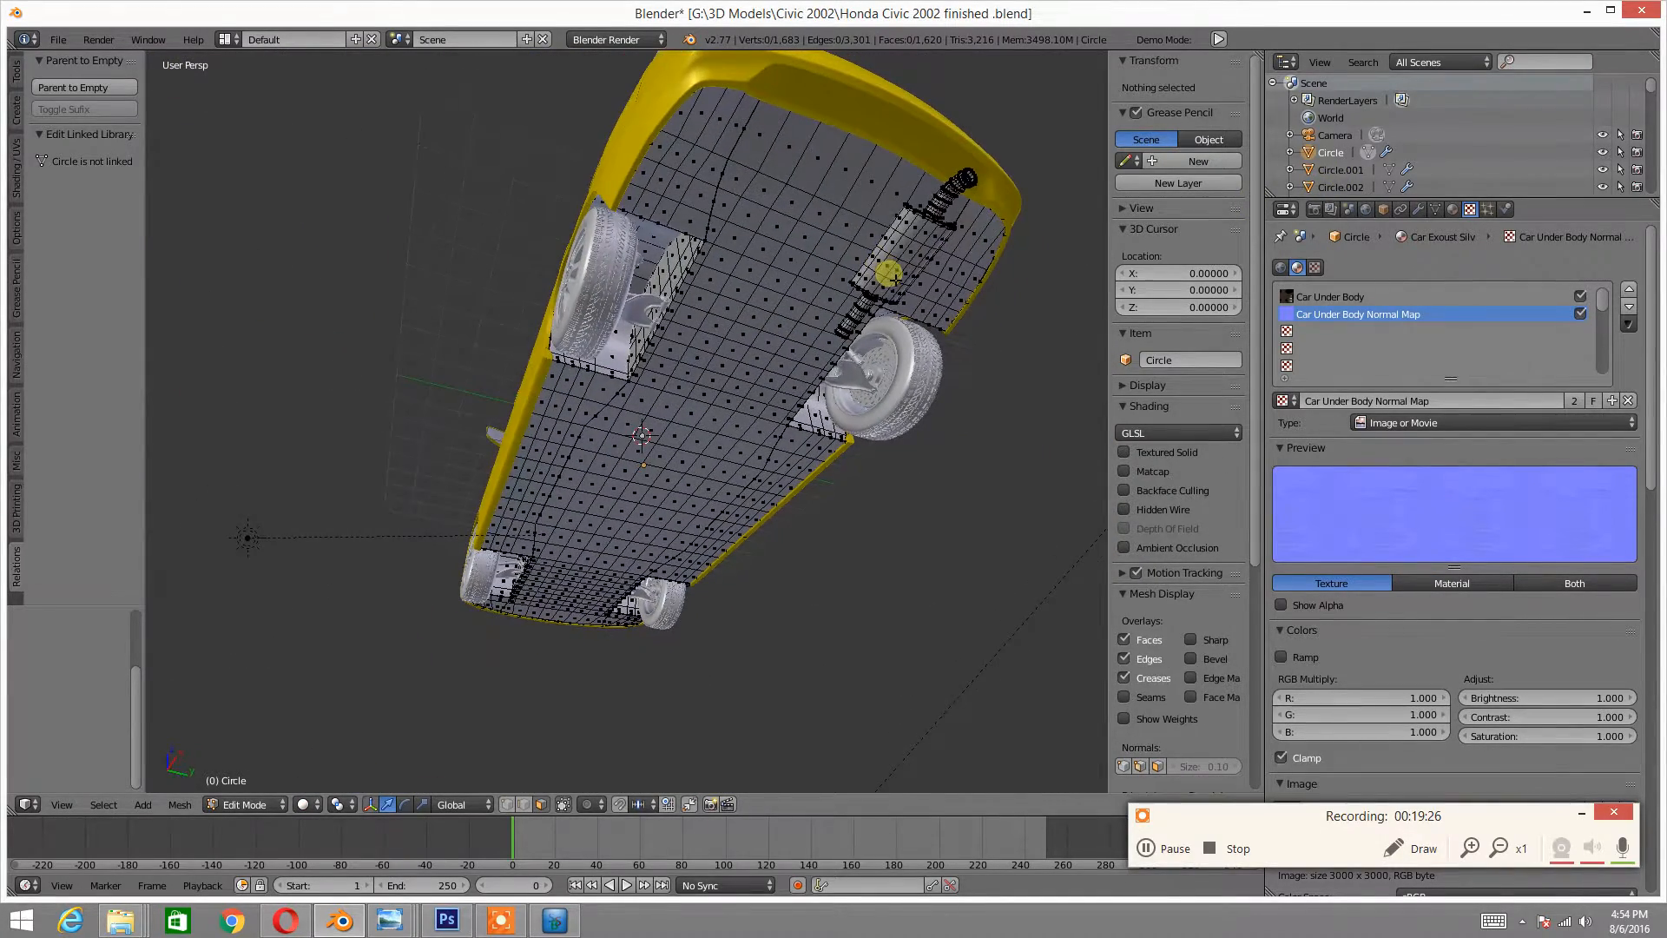
- Return the underbody to Object Mode and open its material settings
key("Tab")
left_click(656, 295)
middle_click_drag(714, 323, 990, 224)
left_click(1453, 208)
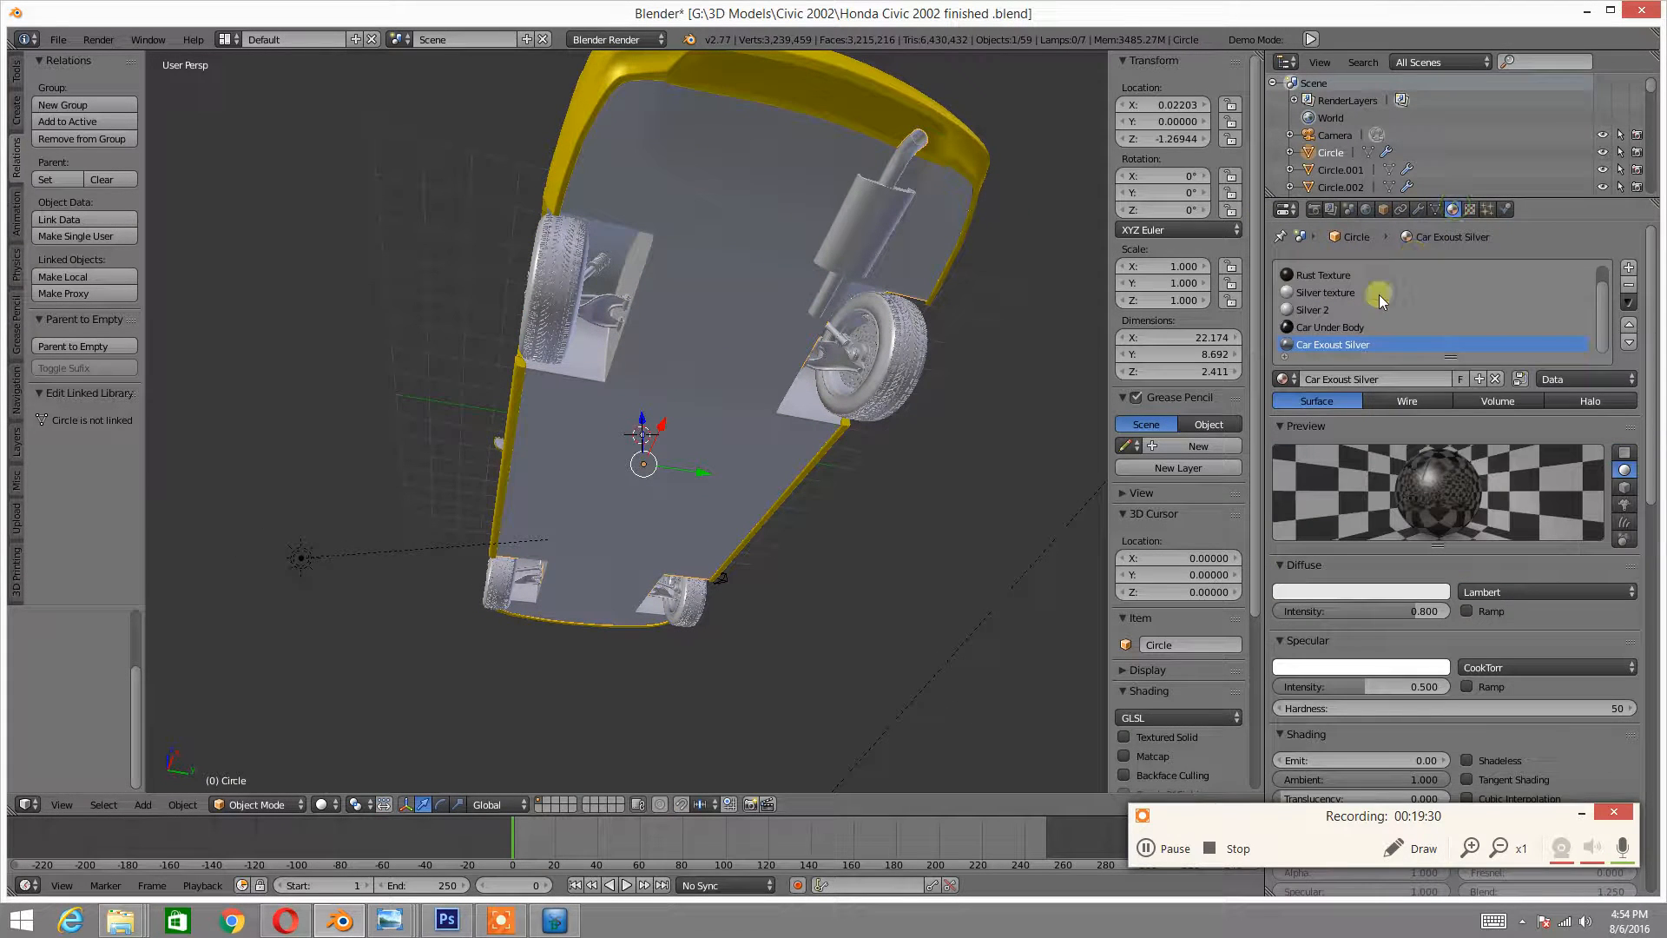
- Examine the Car Exoust Silver material slot and inspect the car's underside and front bumper
left_click(1335, 326)
left_click(1332, 345)
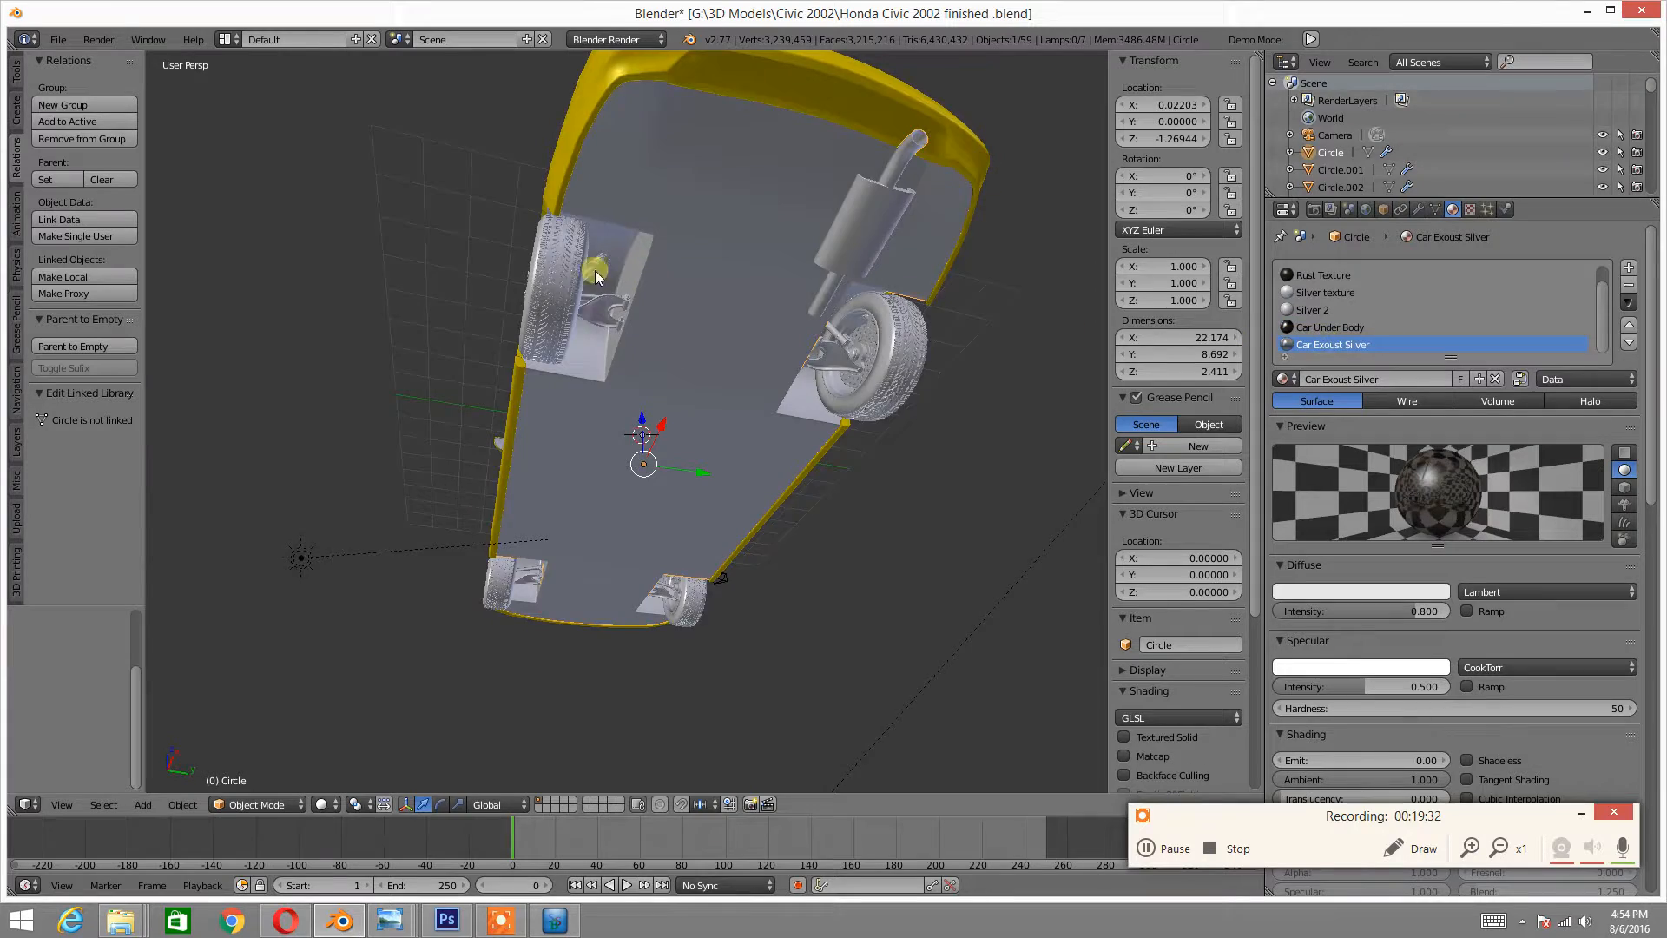
middle_click_drag(595, 268, 691, 310)
middle_click_drag(402, 325, 680, 411)
scroll(628, 376, "up", 5)
scroll(646, 371, "down", 4)
scroll(679, 411, "up", 2)
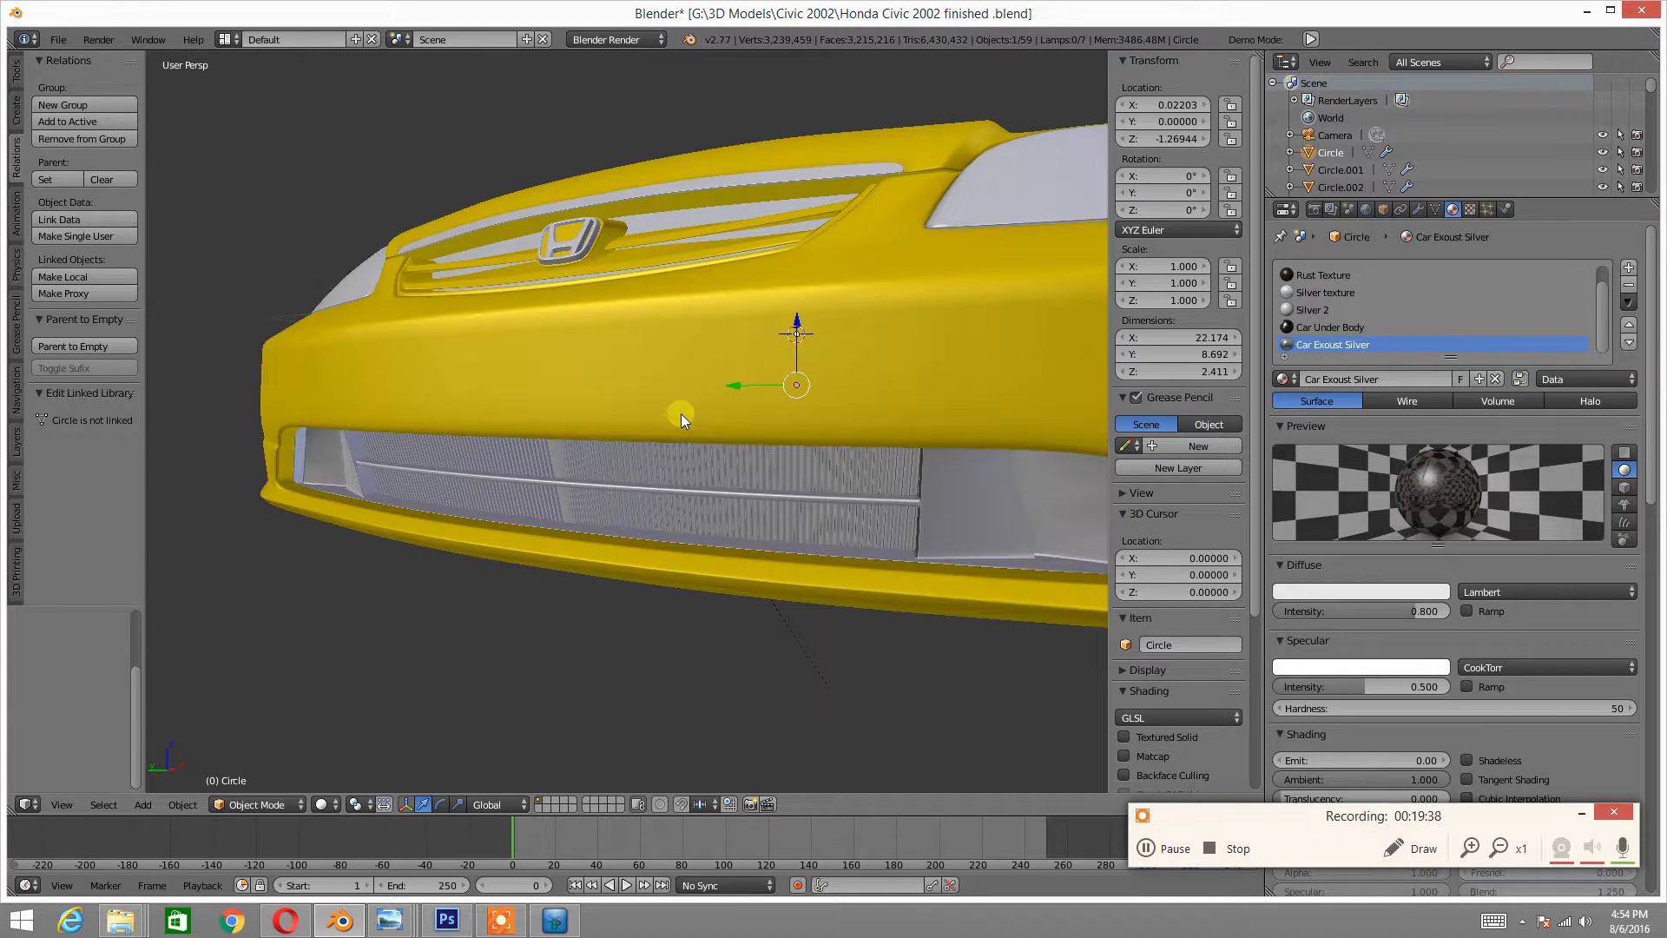
key("Tab")
left_click(792, 465)
key("Tab")
left_click(669, 465)
- Select the lower front grille object, enter Edit Mode and select all the linked geometry of the grille slats
right_click(670, 465)
key("Tab")
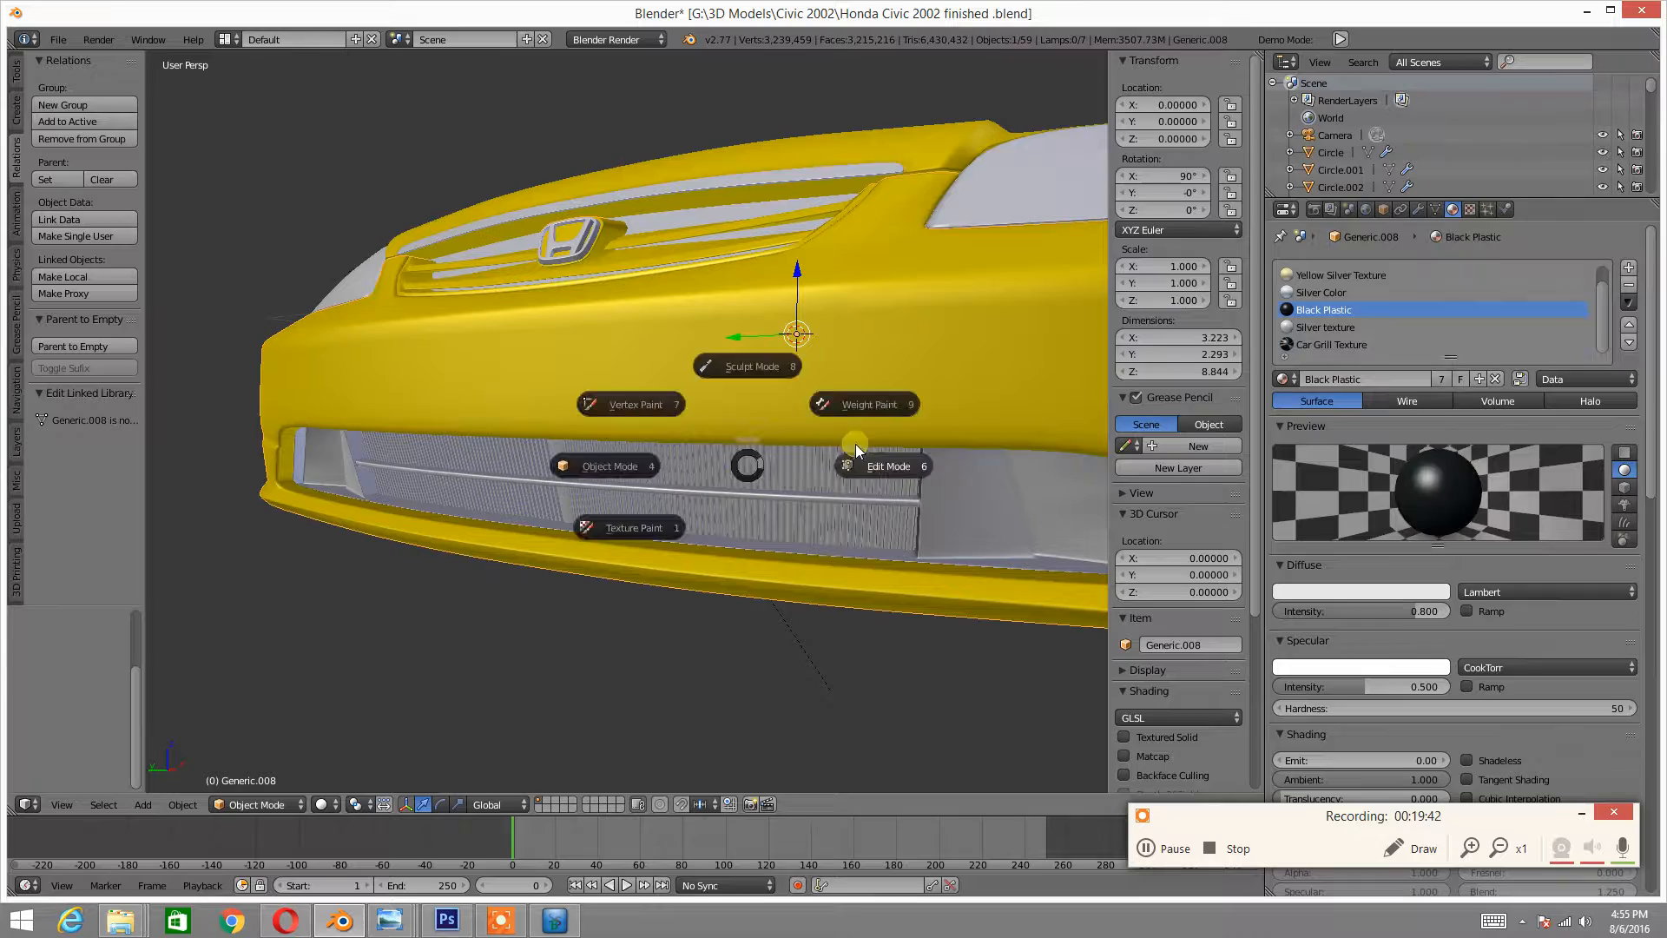
left_click(809, 480)
scroll(800, 473, "up", 5)
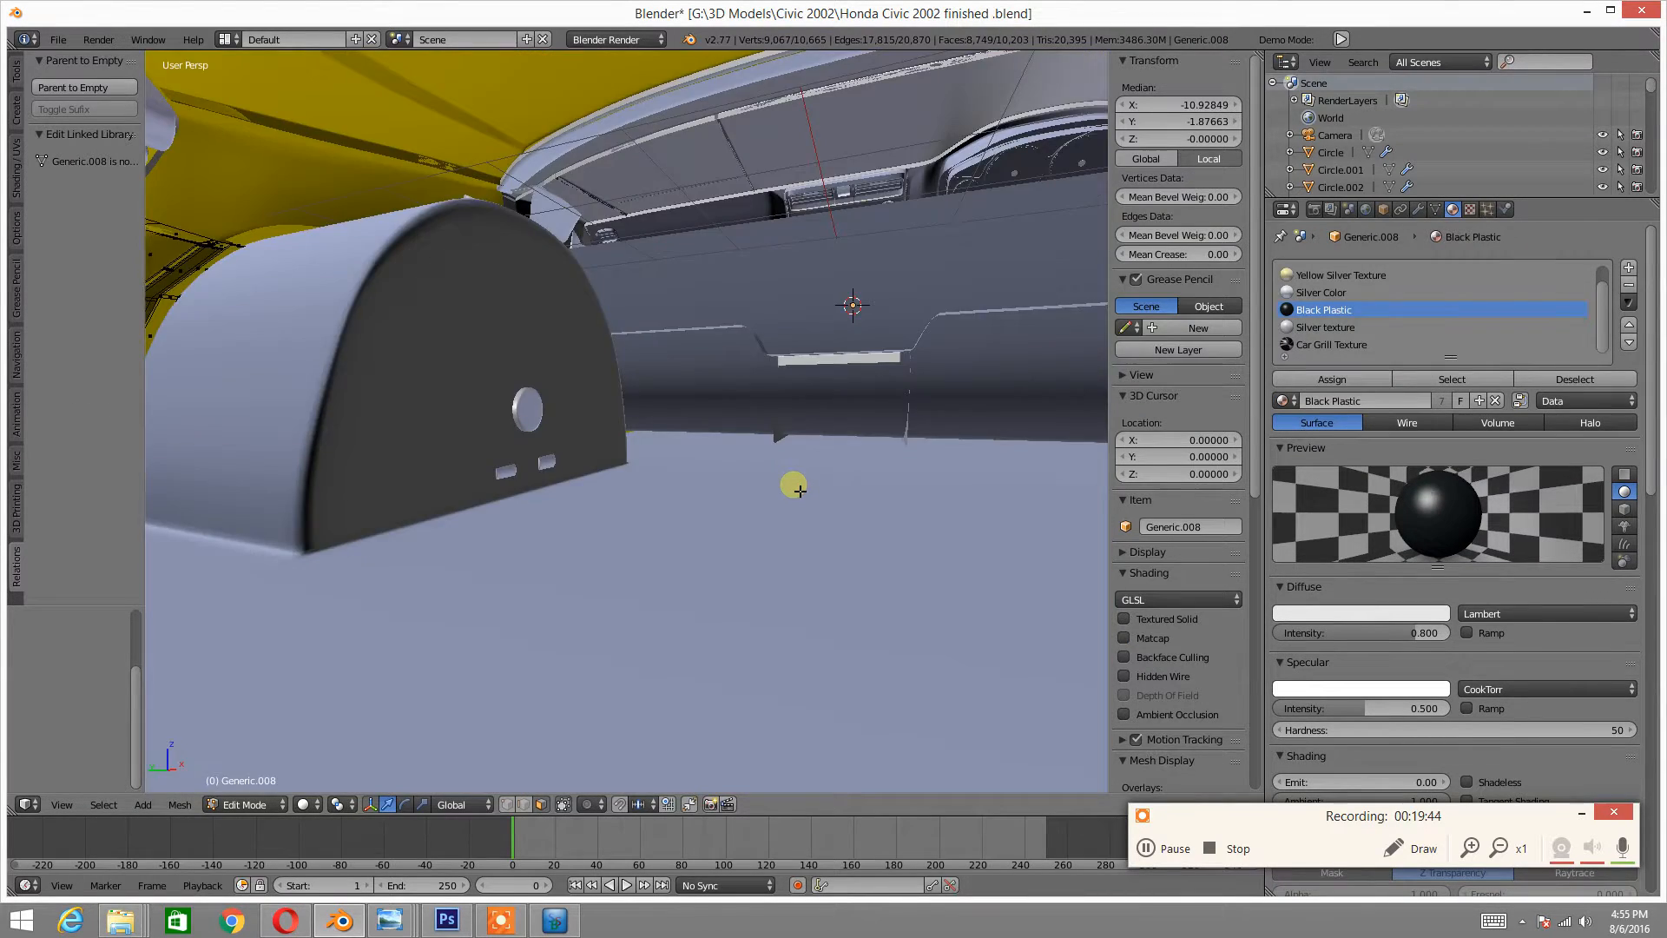
right_click(721, 526)
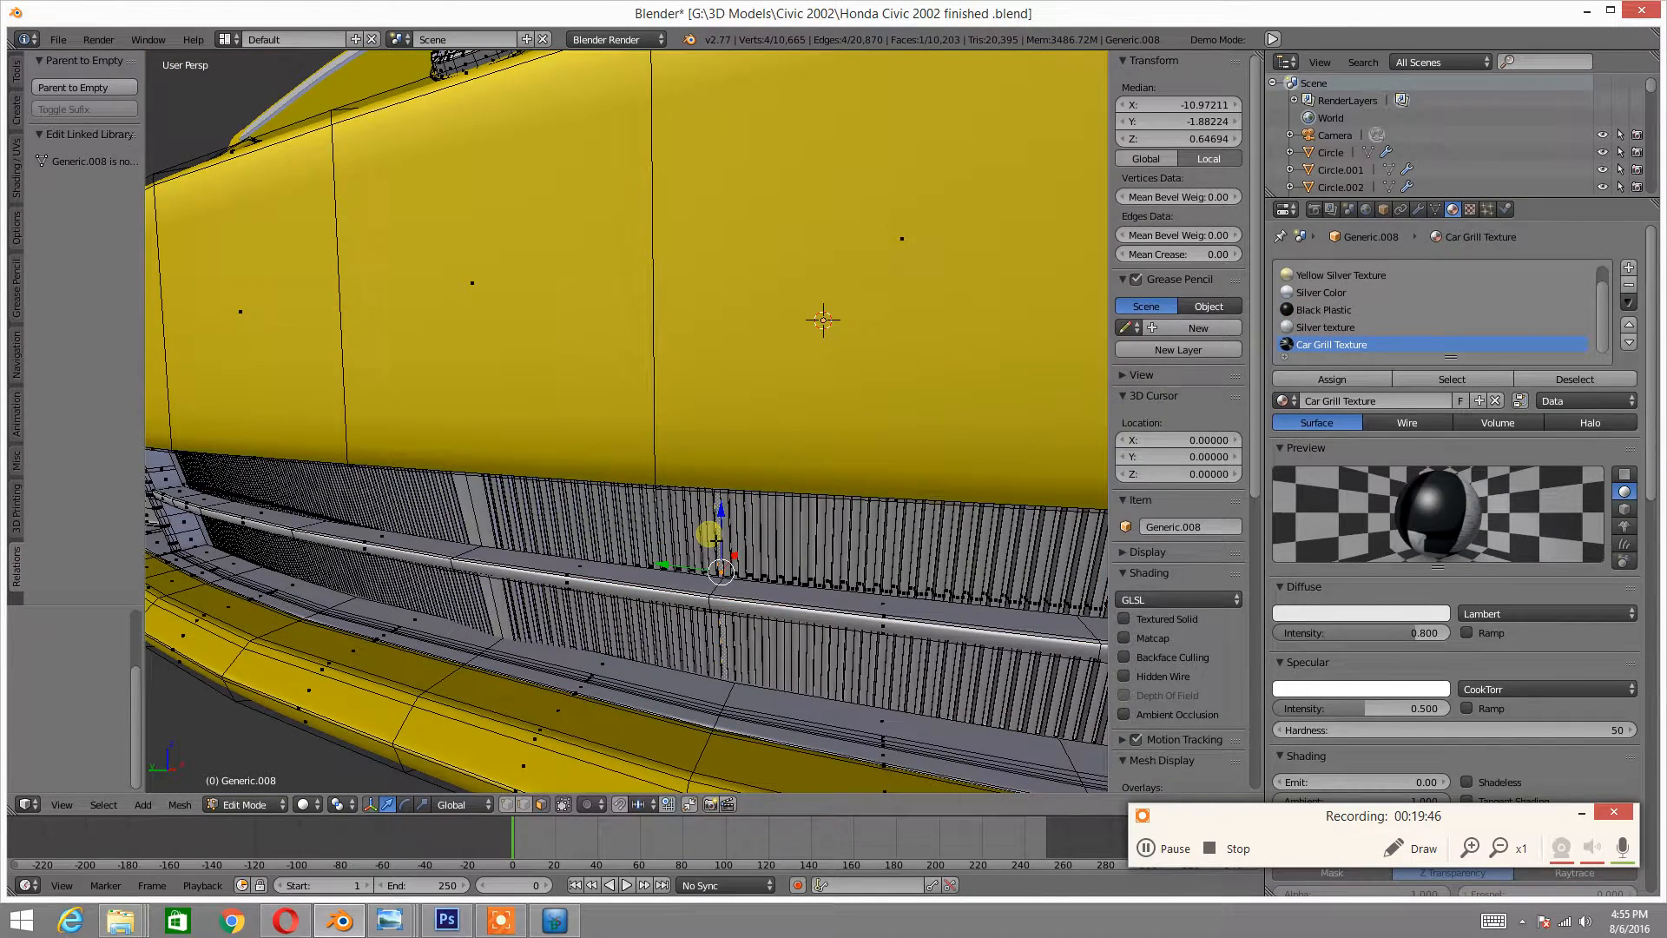
key("ctrl+l")
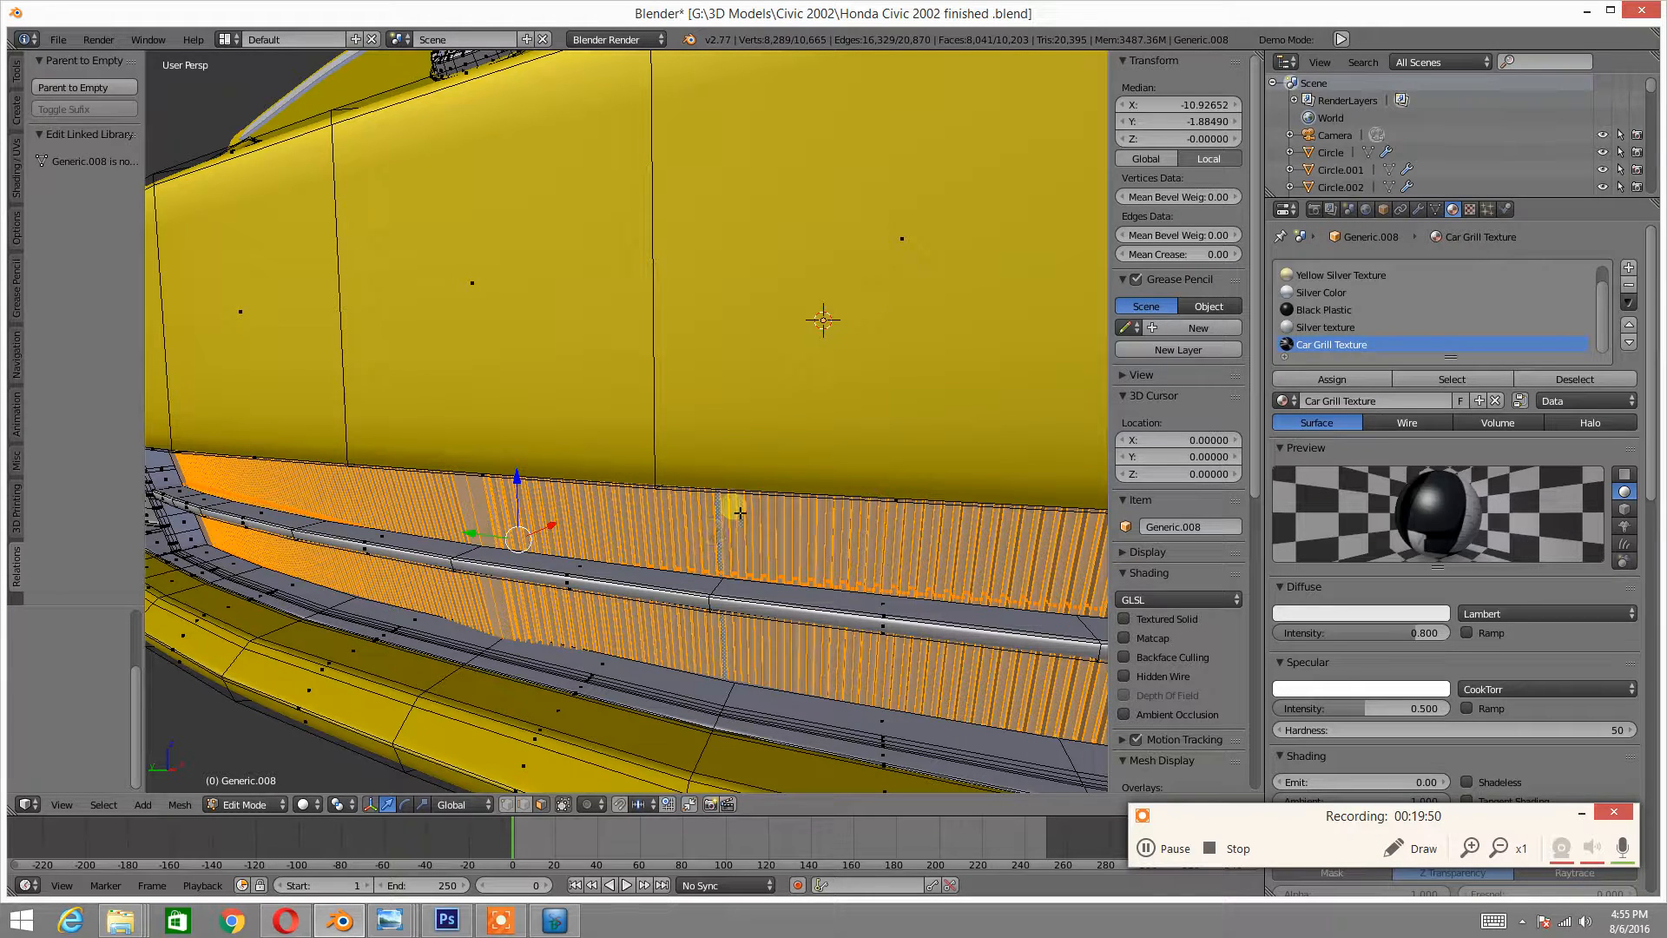
- Add a material slot to the grille object and create a new material named Car Grill Silver in it
left_click(1627, 268)
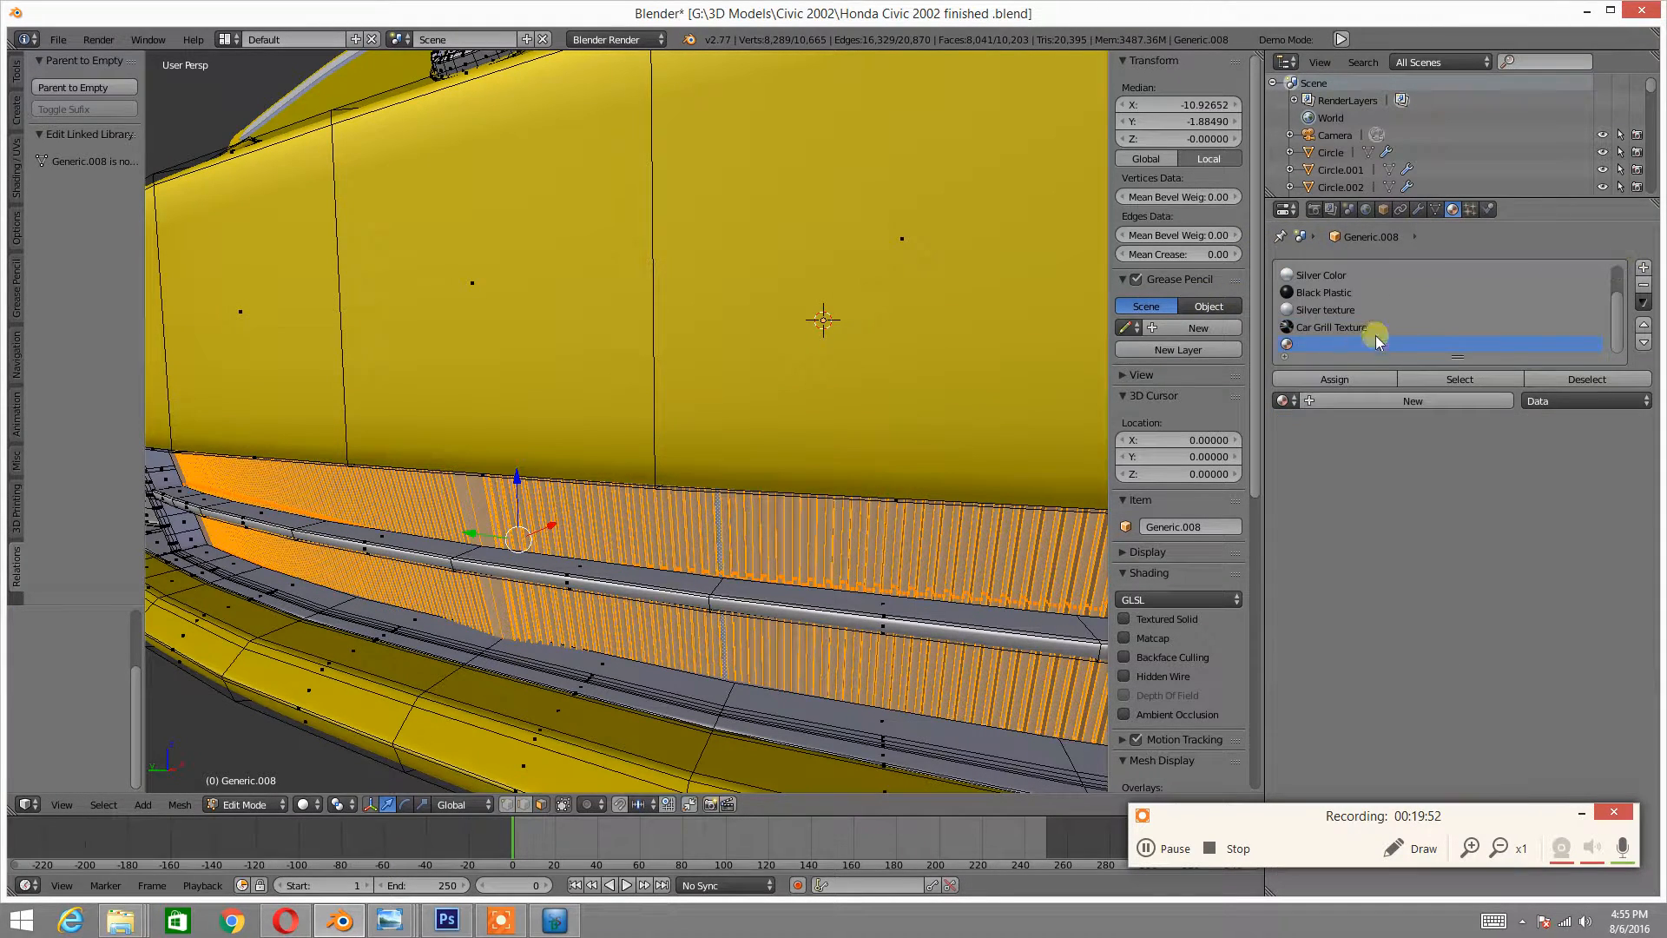
left_click(1327, 332)
left_click(1363, 401)
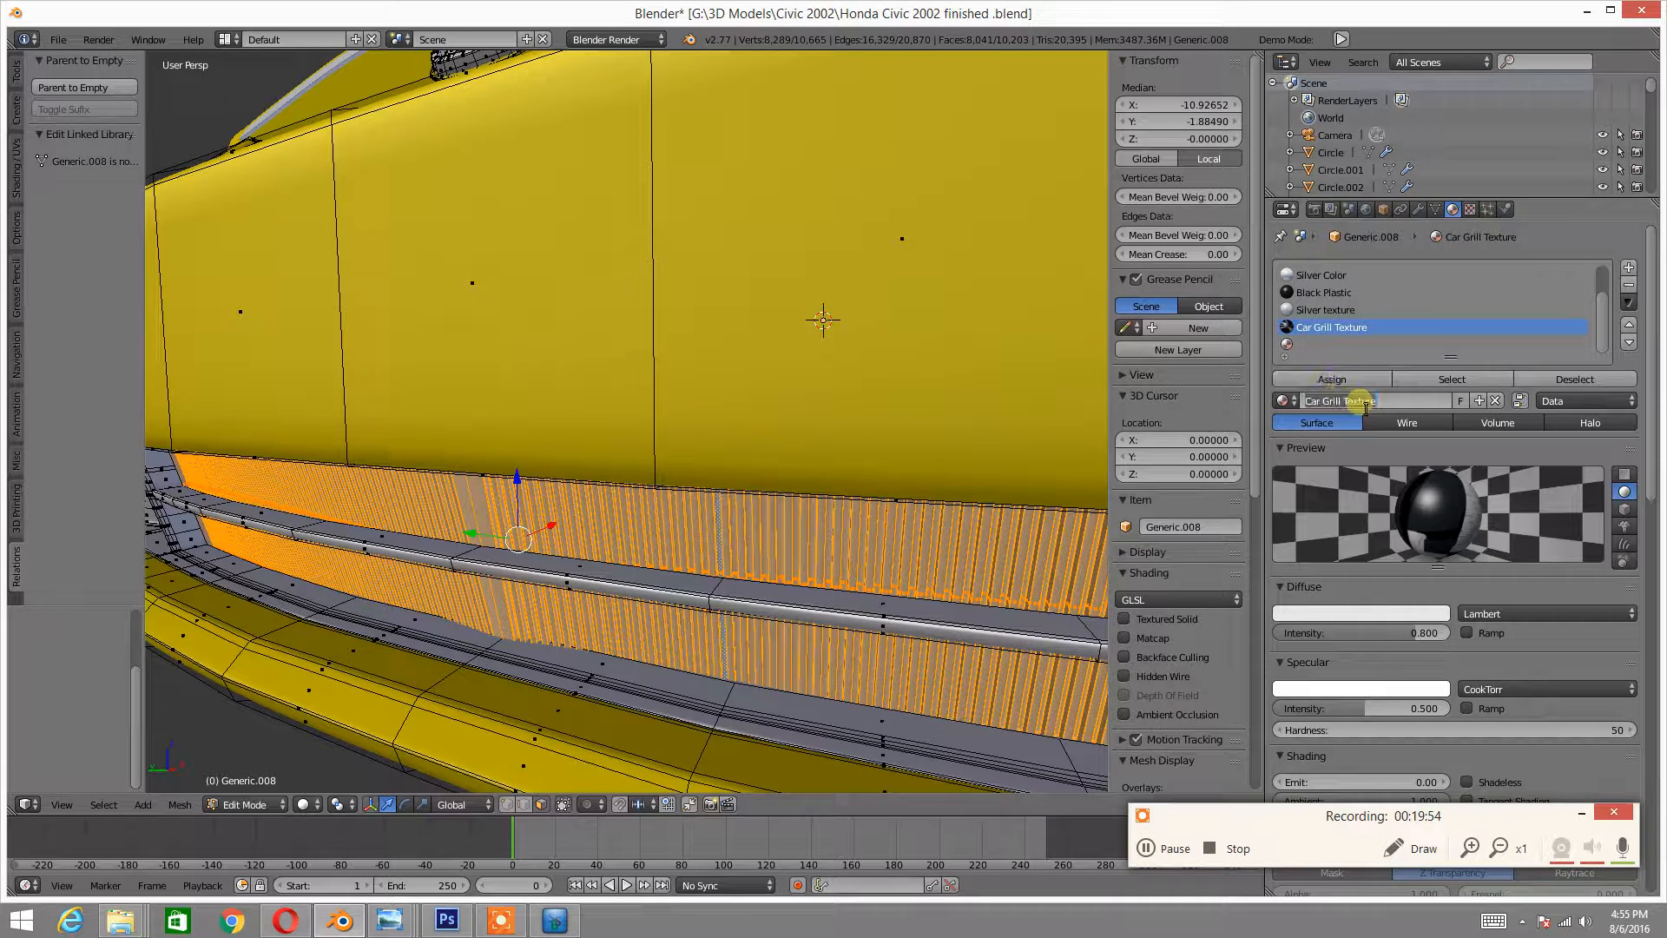
left_click(1328, 346)
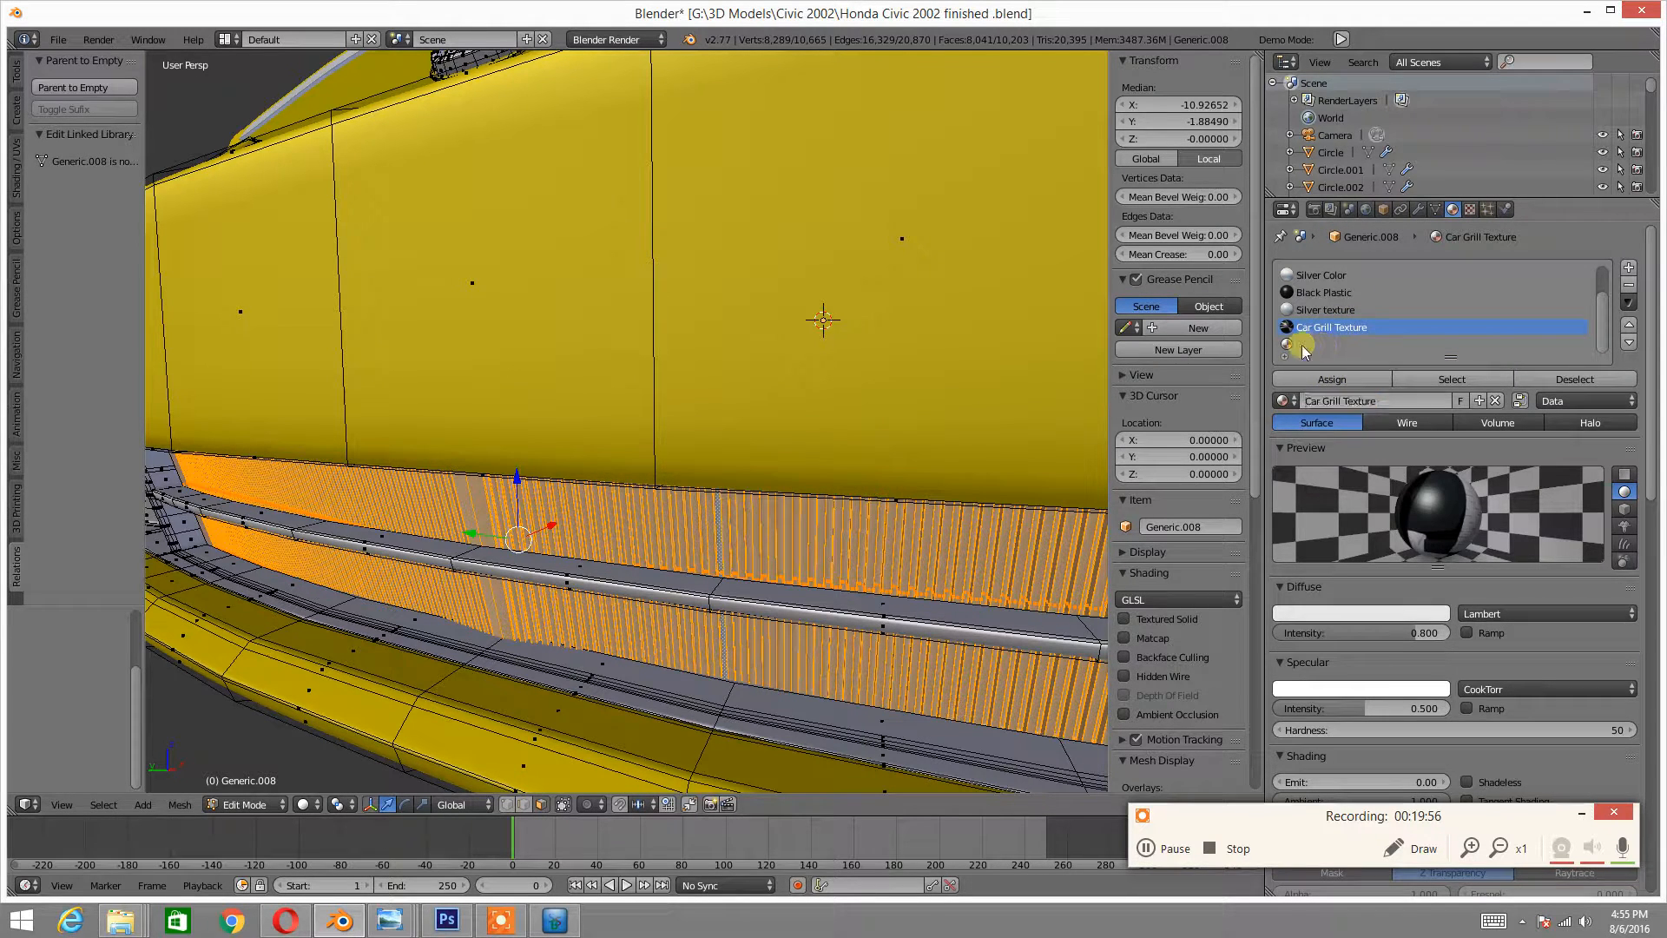
left_click(1333, 403)
left_click(1333, 405)
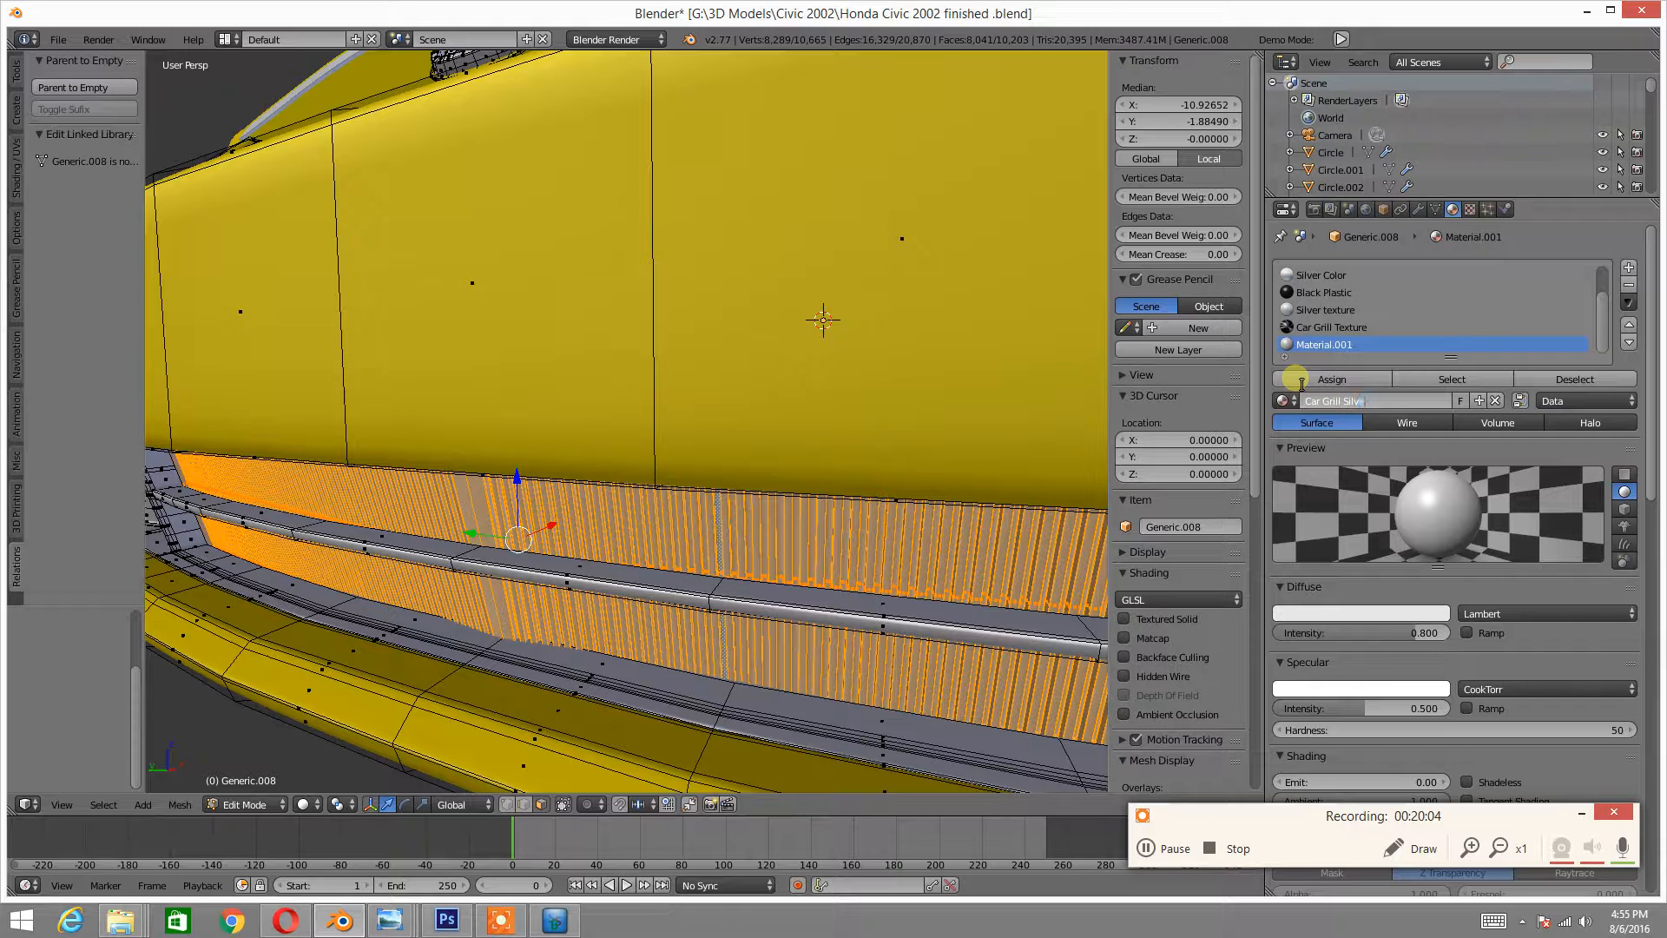
type("Car Grill Silver")
key("Return")
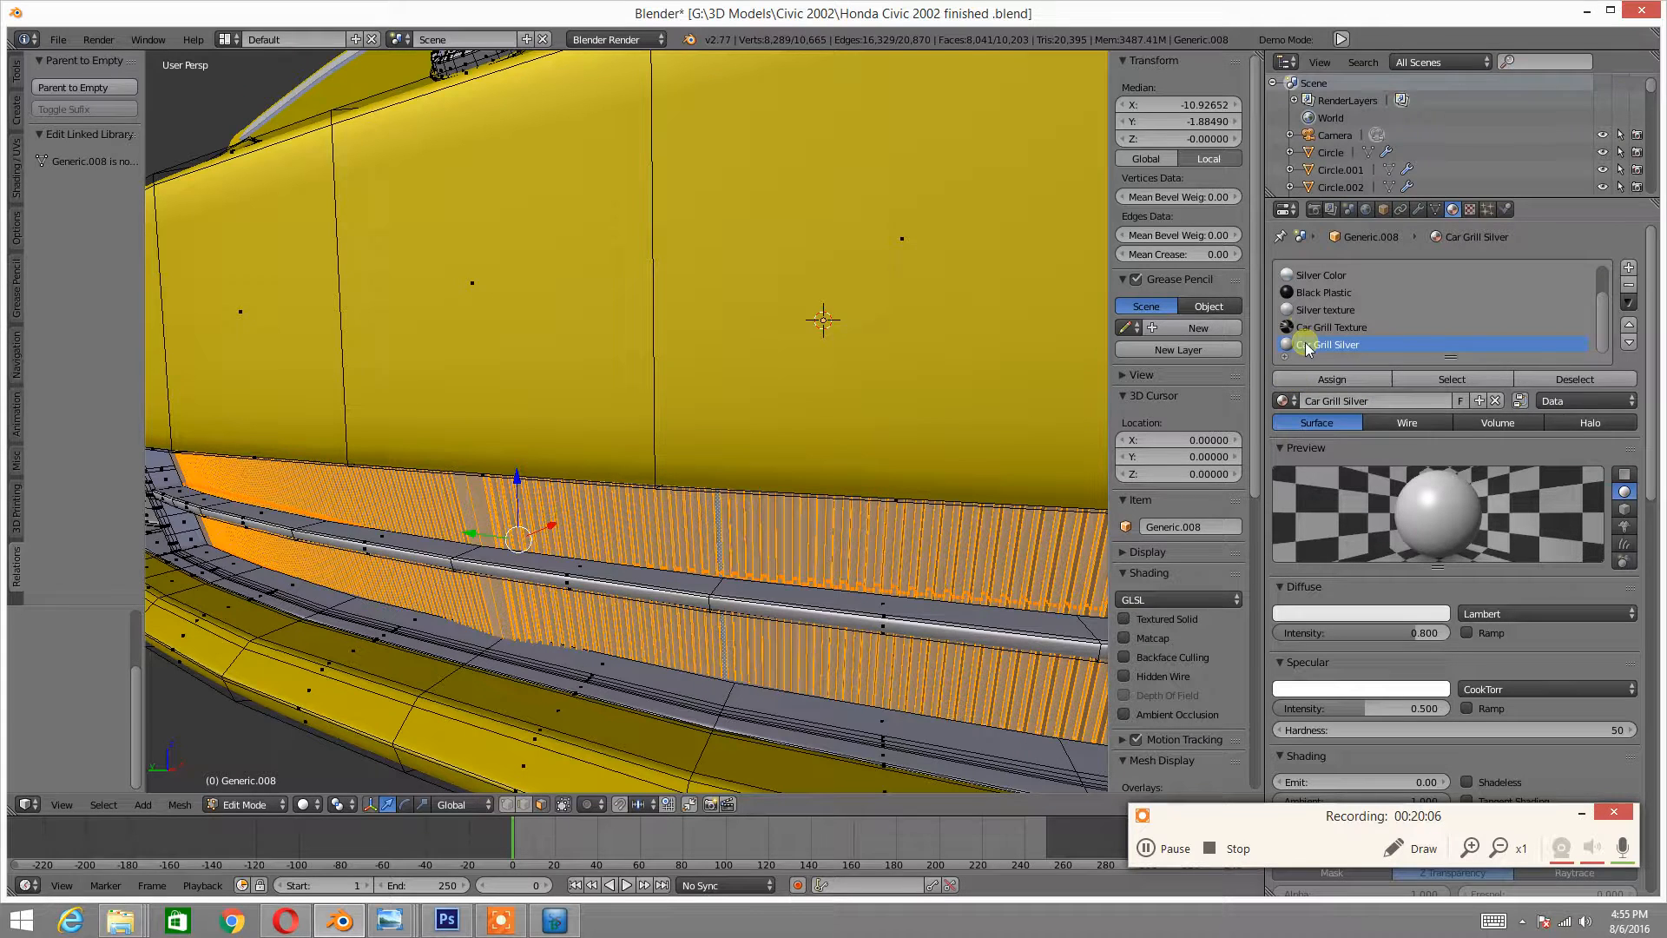
- Add the existing Car Grill Texture and Car Grill Normal Map to the first two texture slots of Car Grill Silver
left_click(1468, 208)
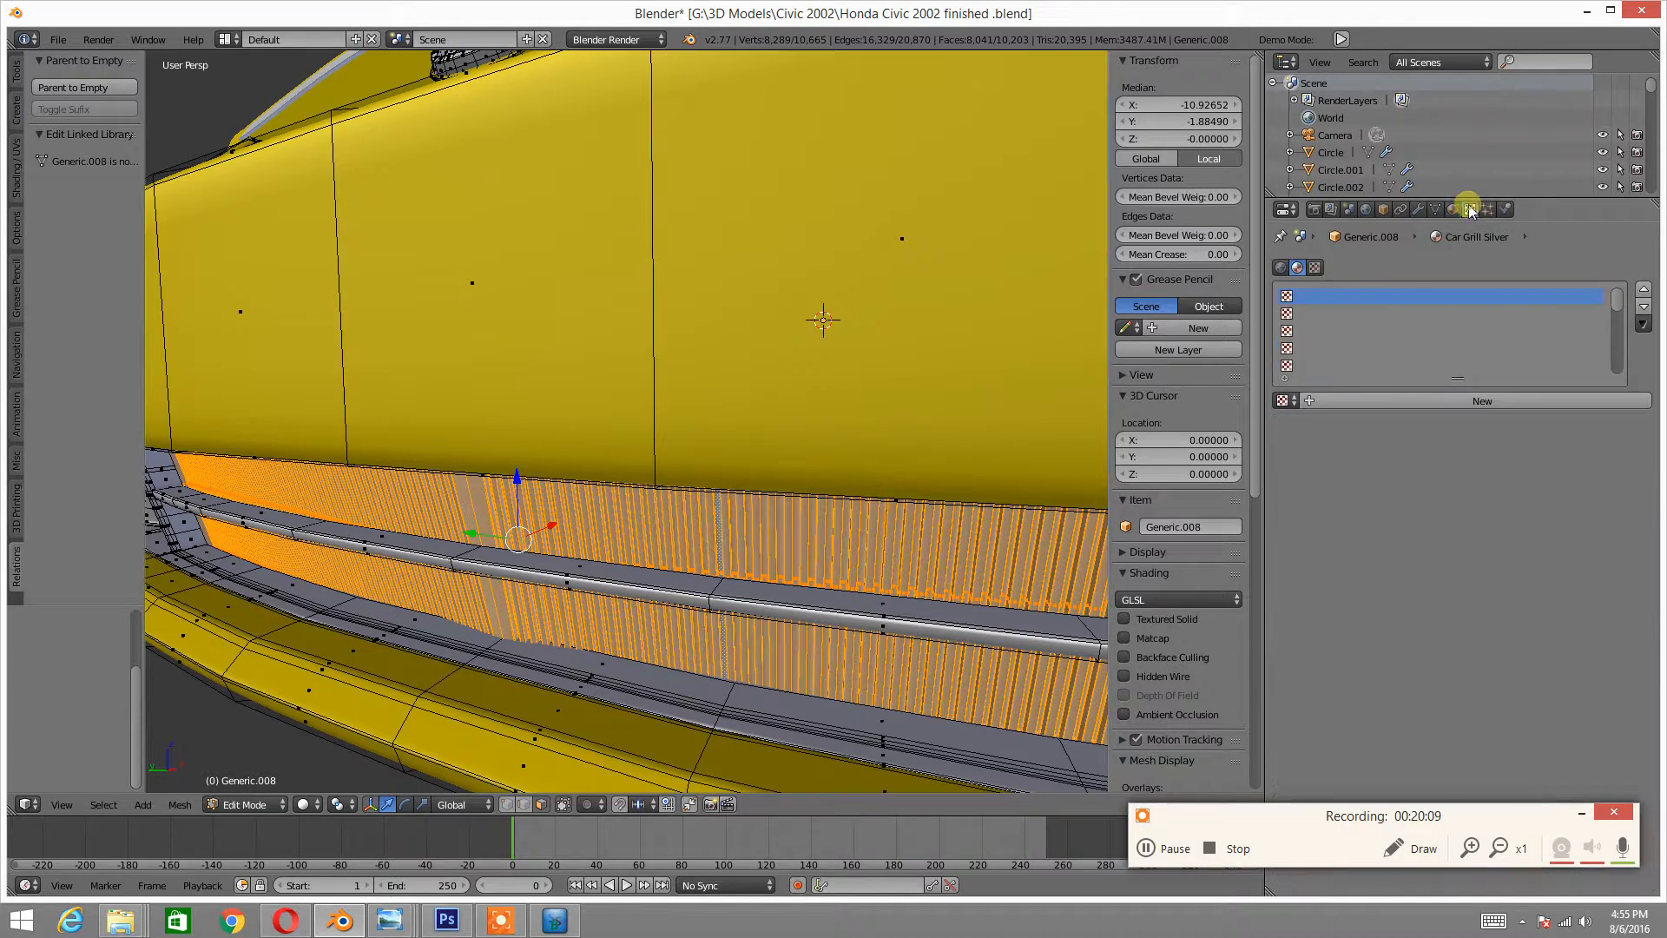
left_click(1296, 401)
scroll(1352, 501, "down", 4)
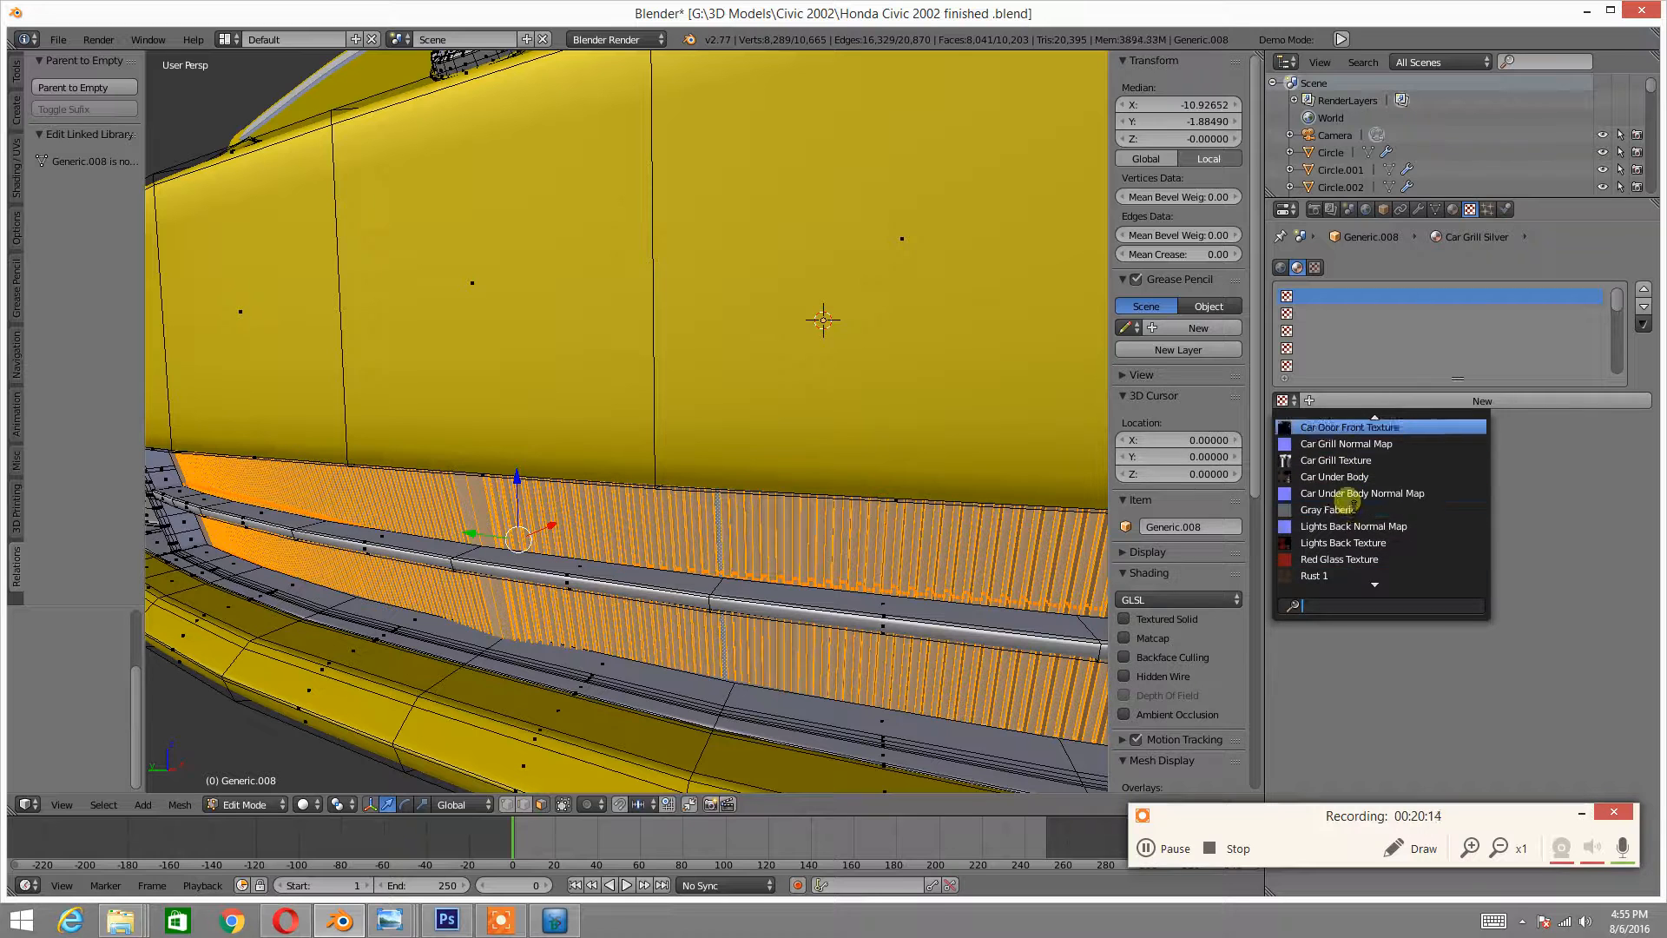
scroll(1352, 506, "up", 4)
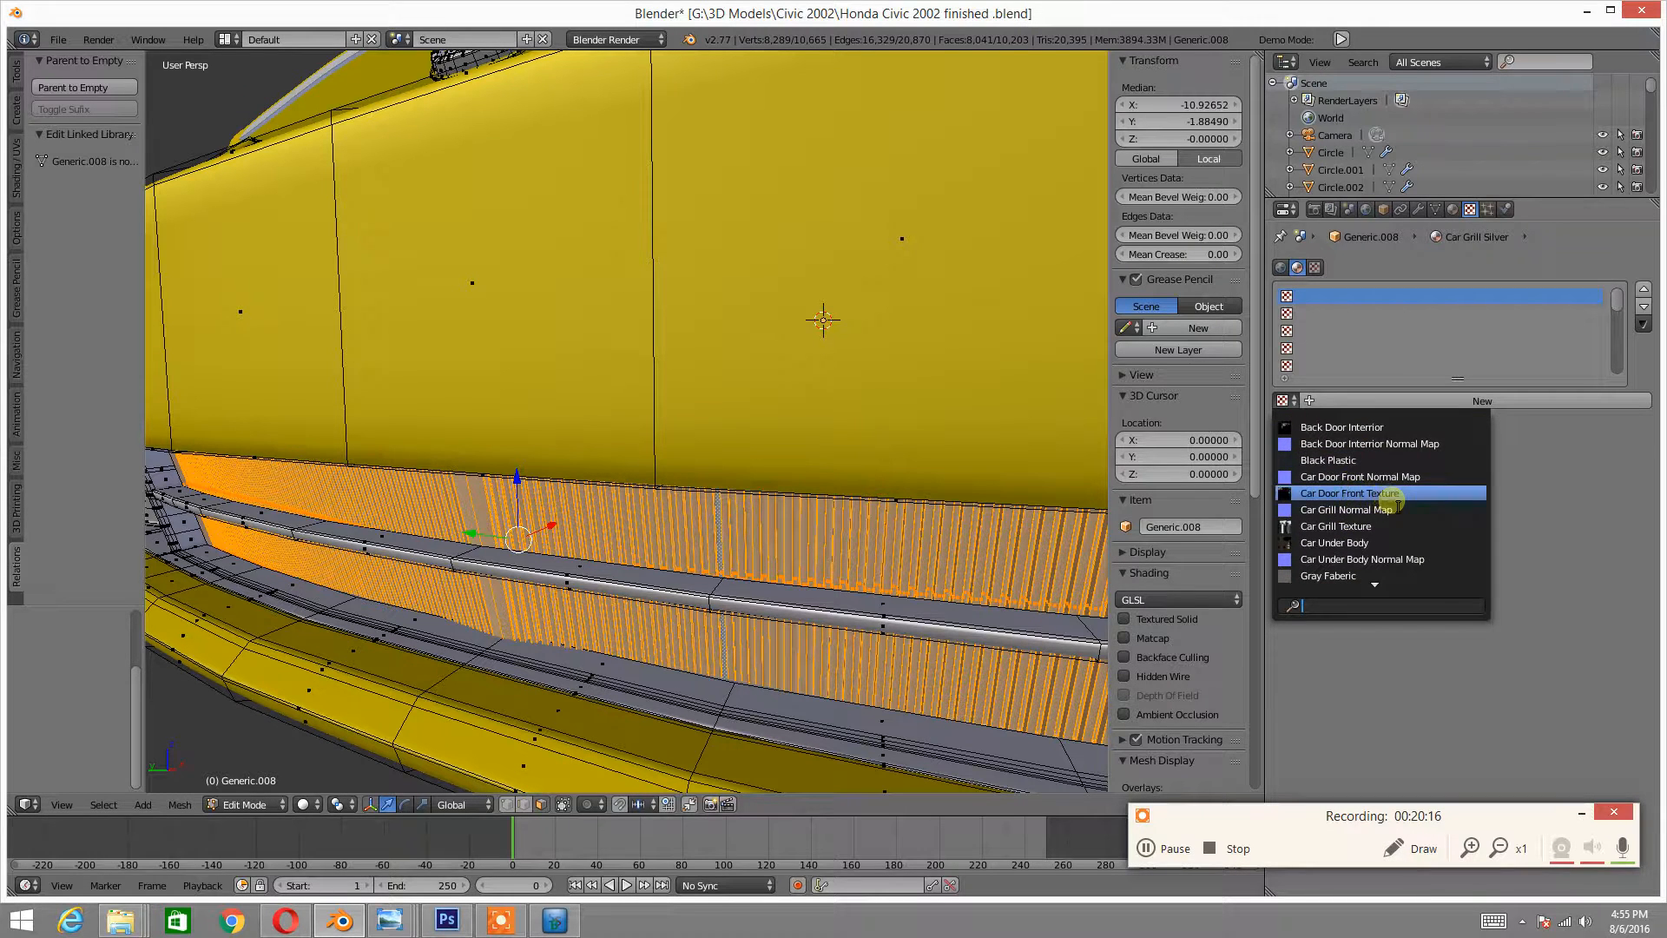
left_click(1357, 527)
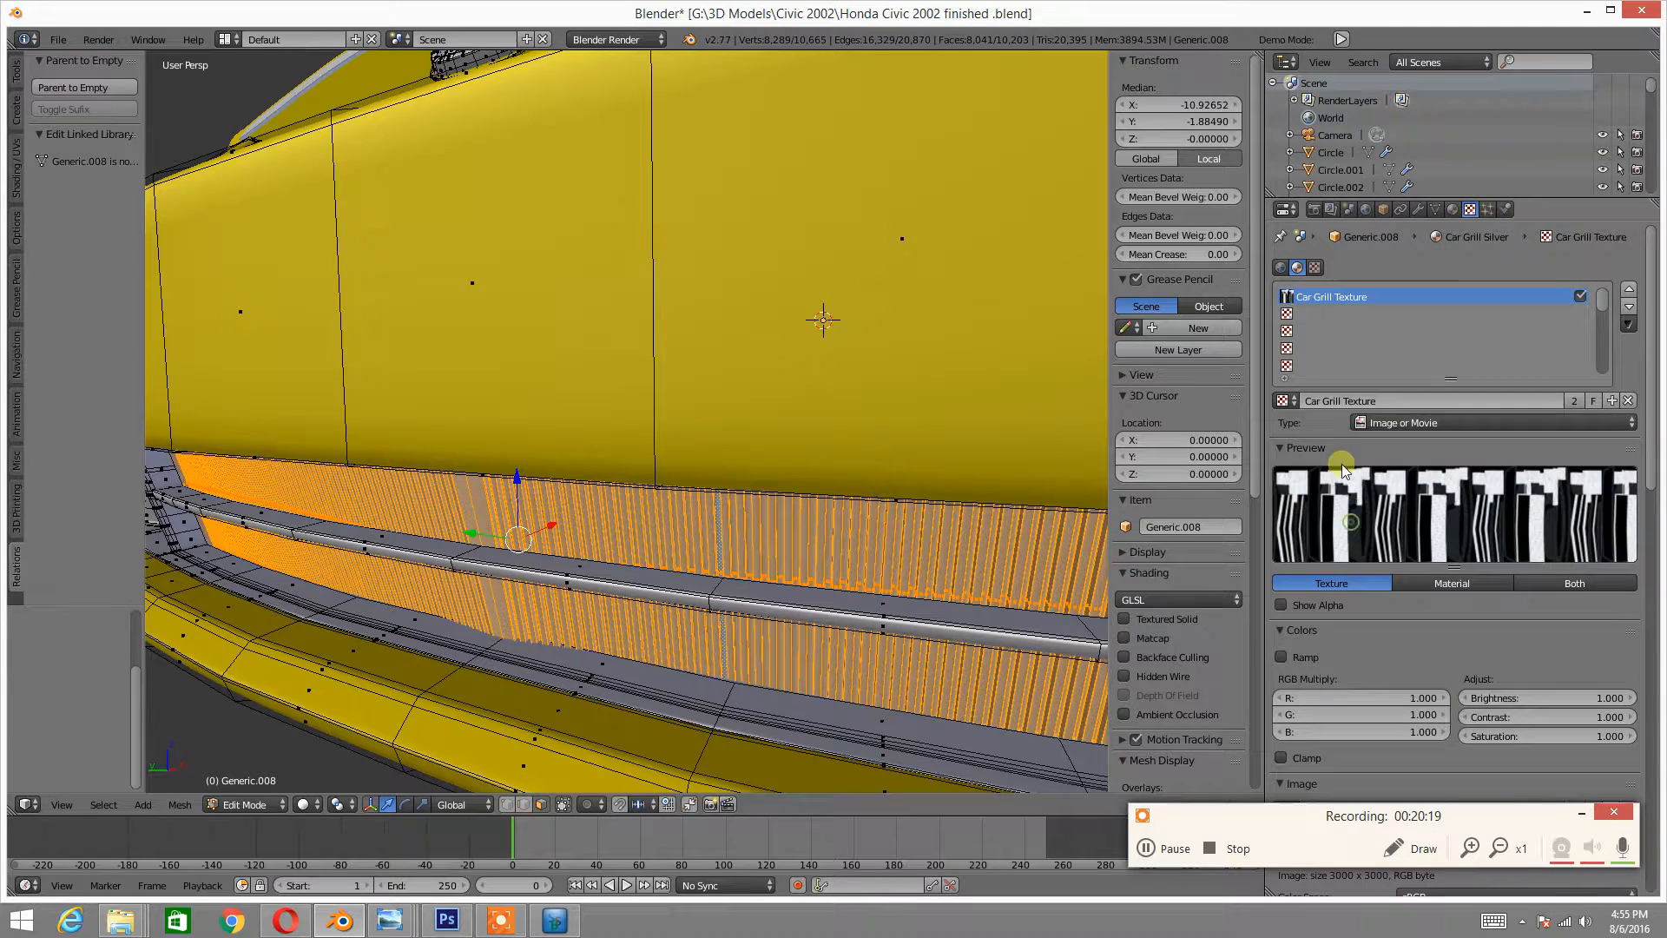
left_click(1291, 314)
left_click(1285, 400)
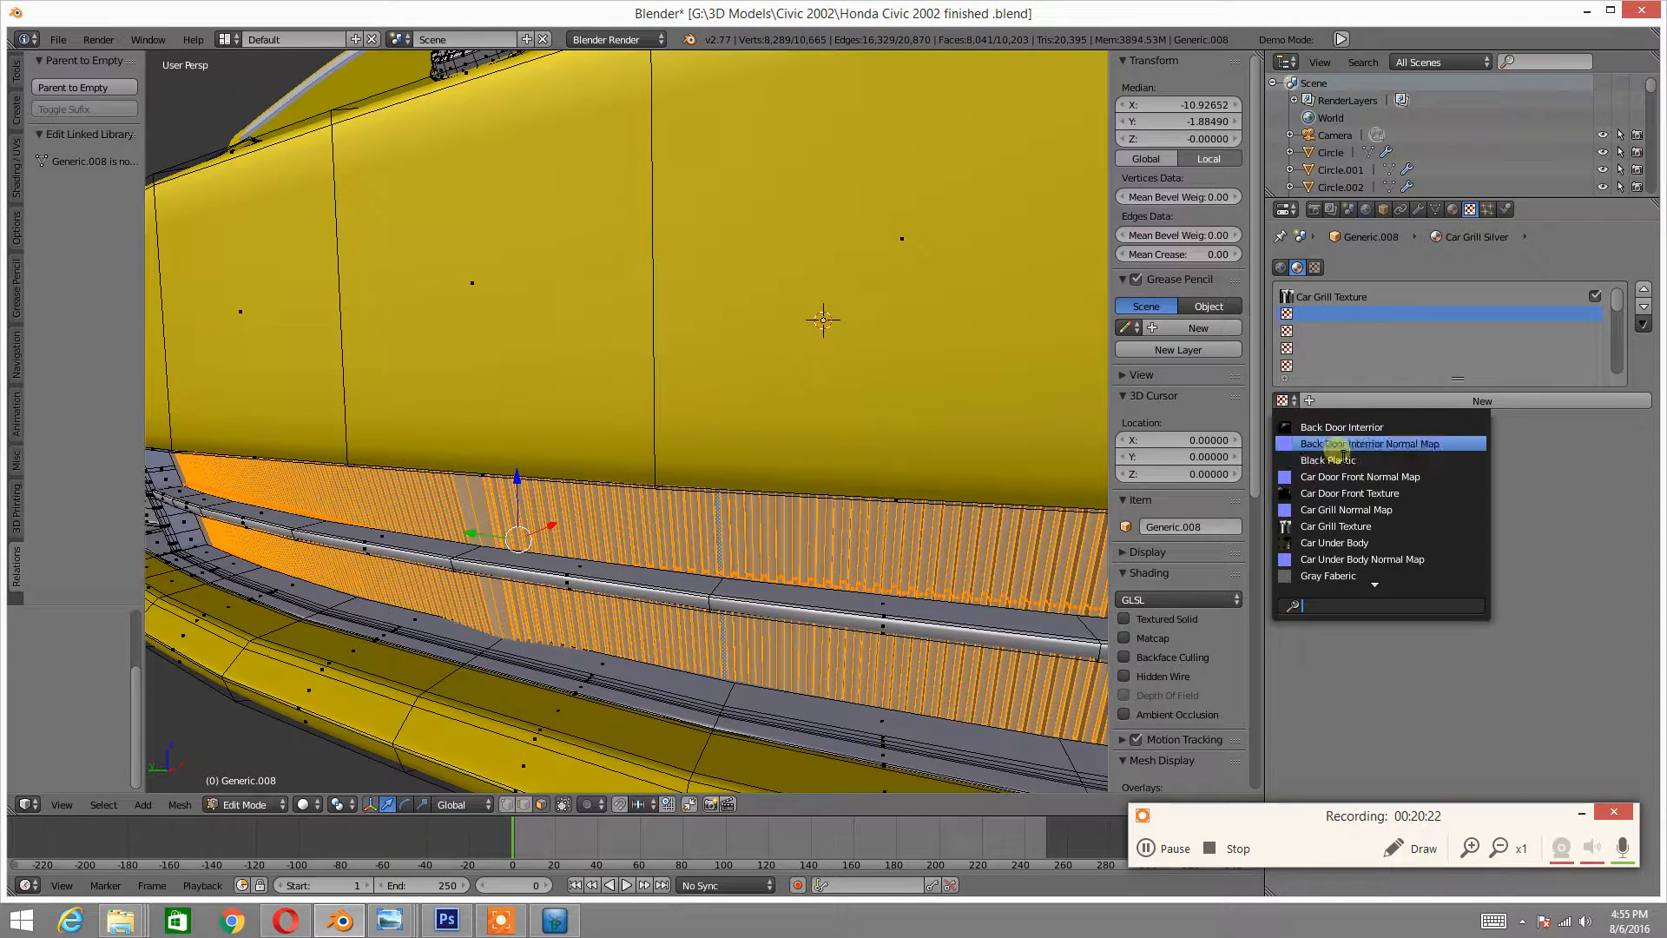
left_click(1372, 511)
- Make Car Grill Normal Map influence the surface normals instead of the diffuse color, and reduce its normal strength
scroll(1352, 442, "down", 8)
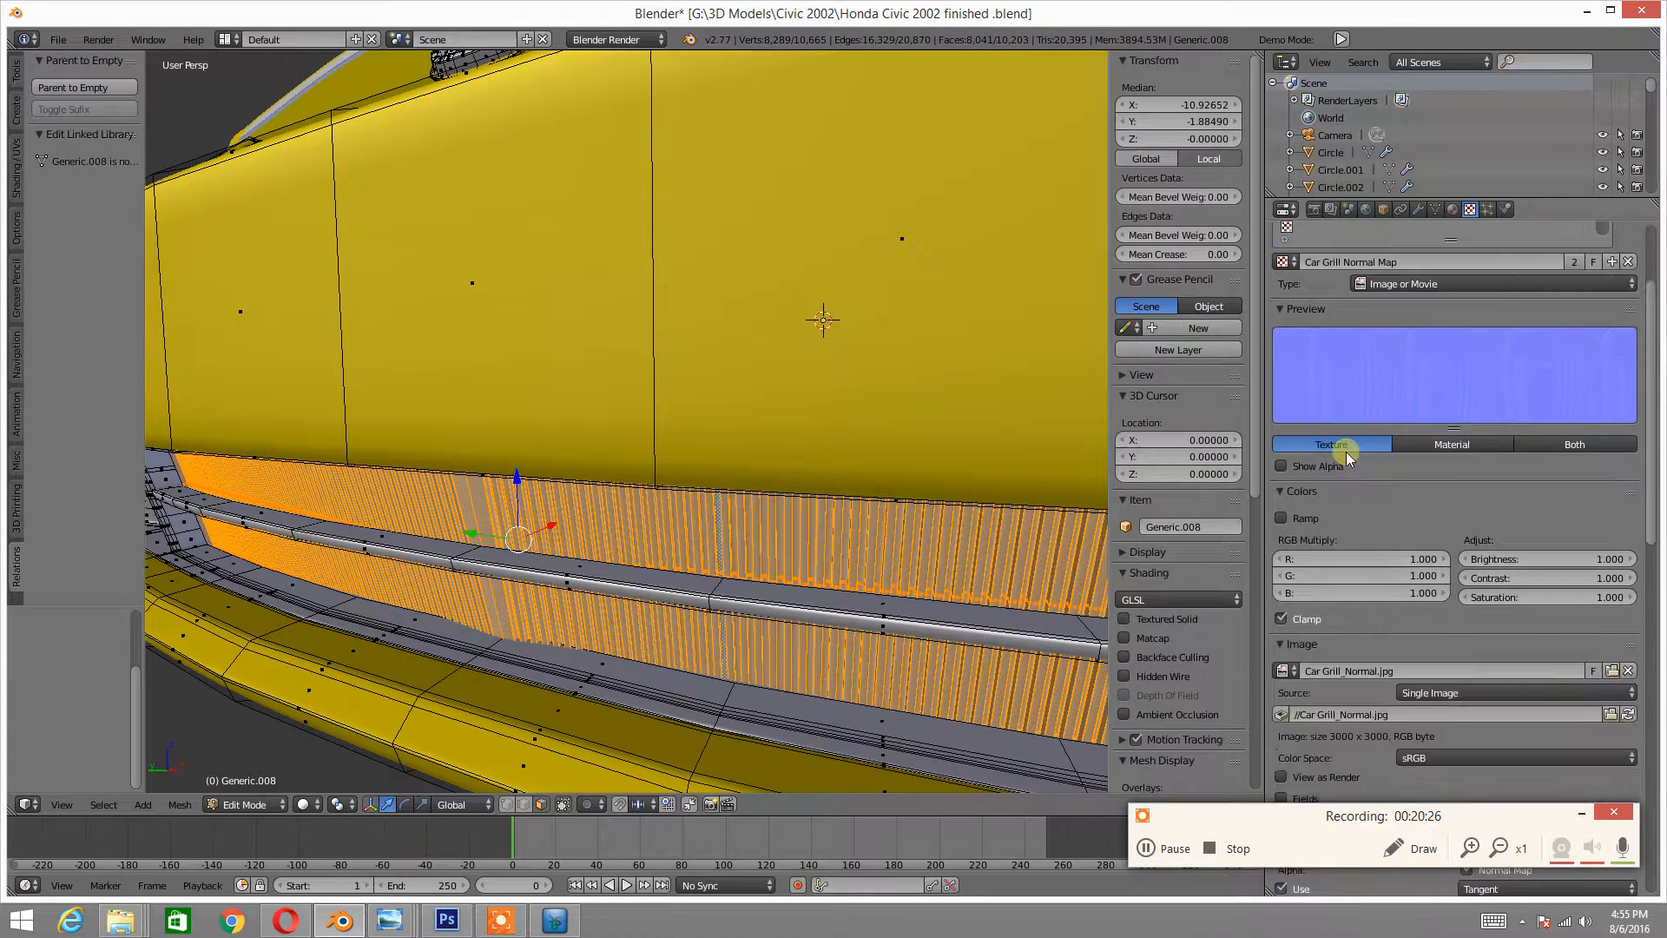
scroll(1350, 434, "down", 10)
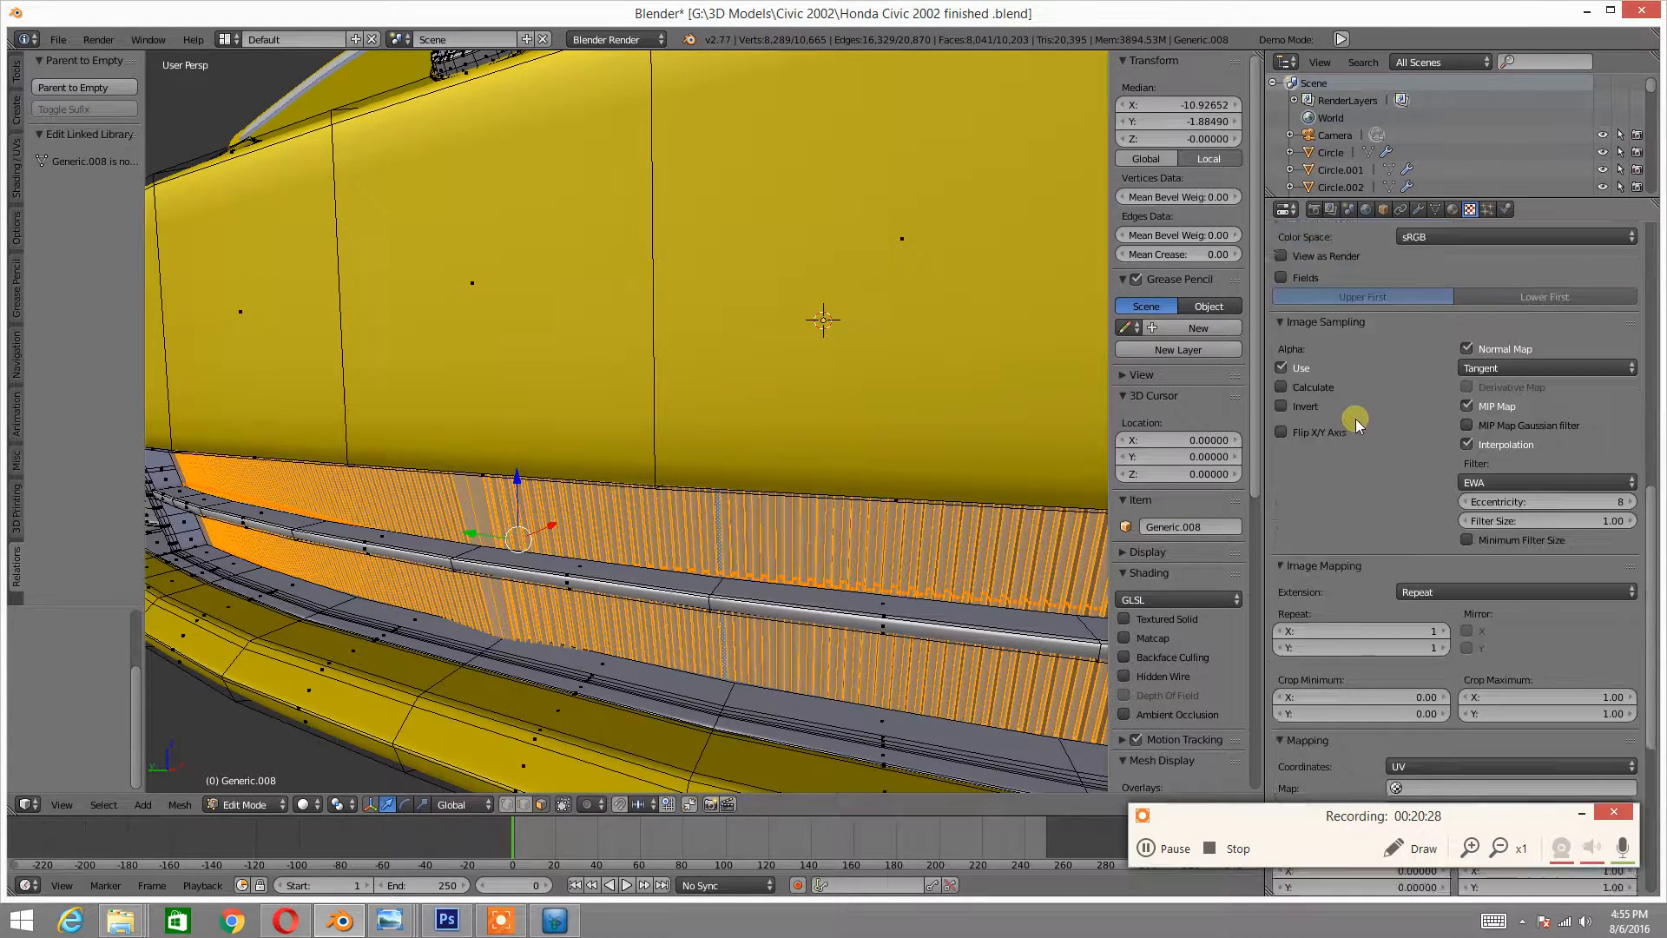
scroll(1354, 420, "down", 8)
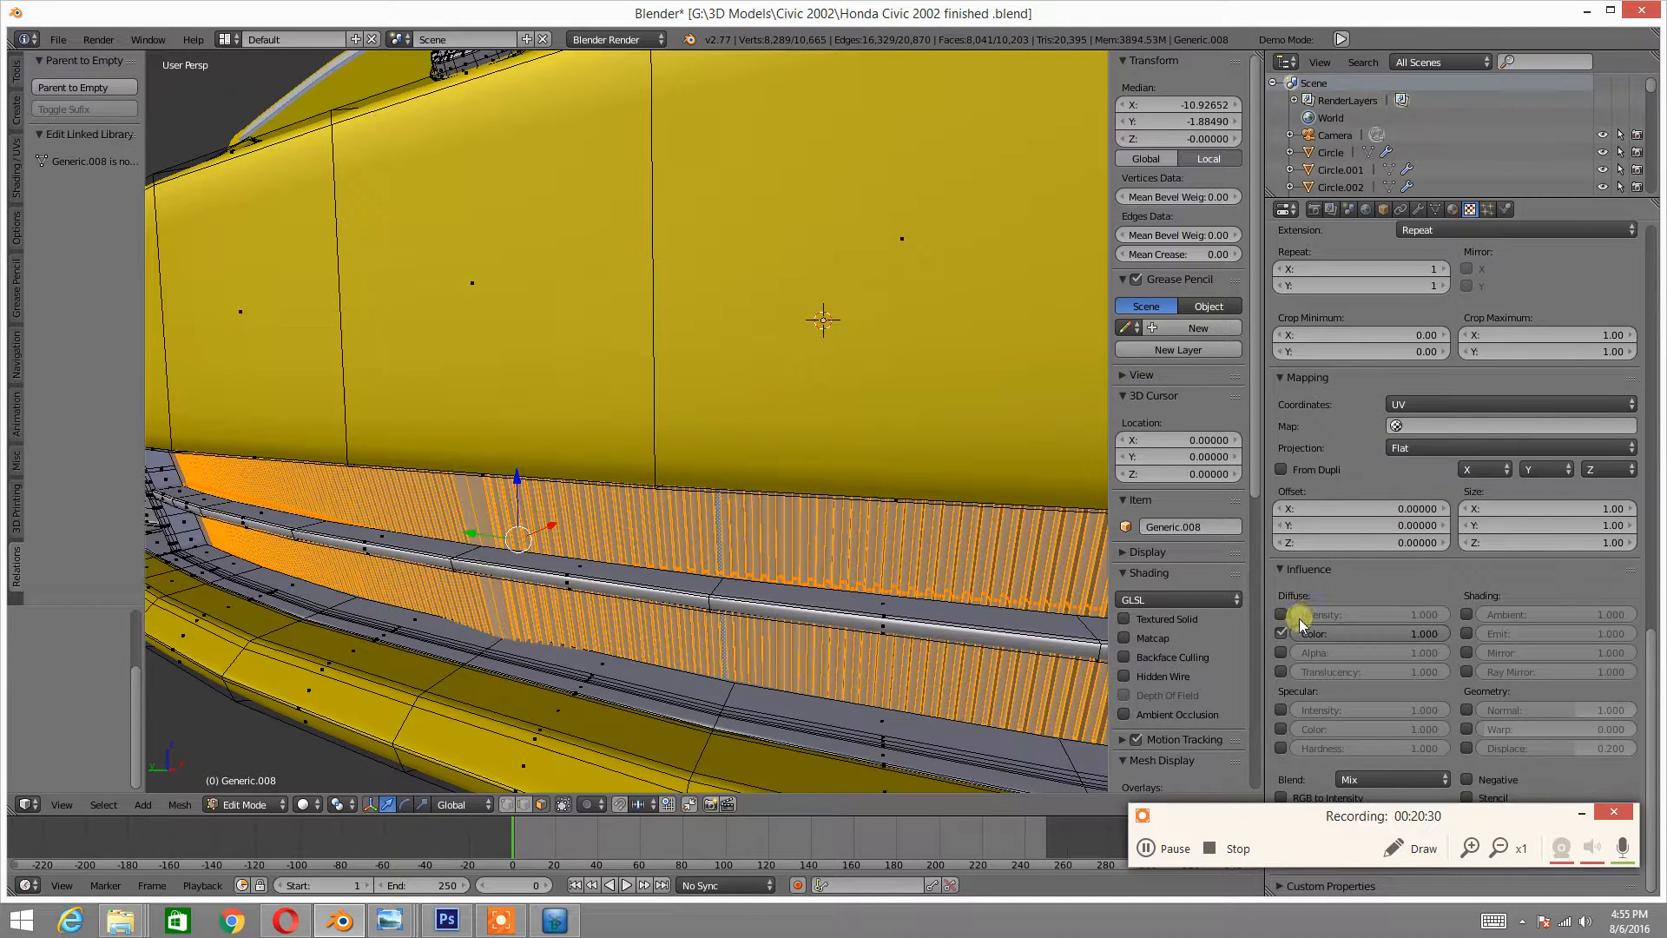
left_click(1282, 633)
left_click(1466, 710)
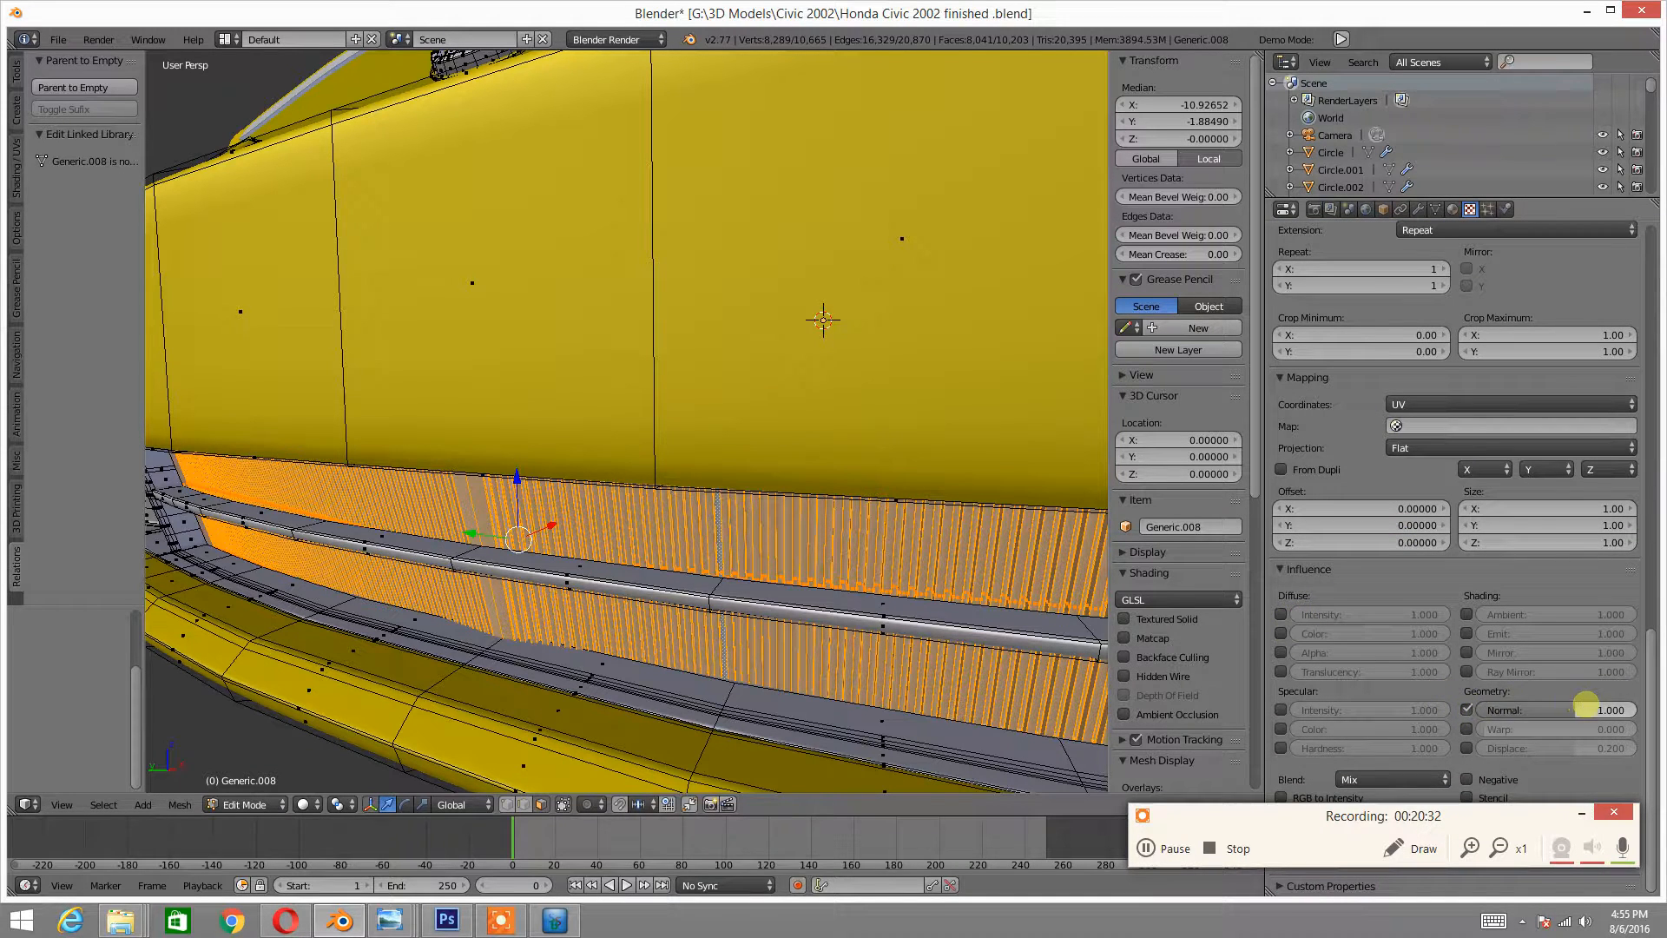
left_click(1591, 709)
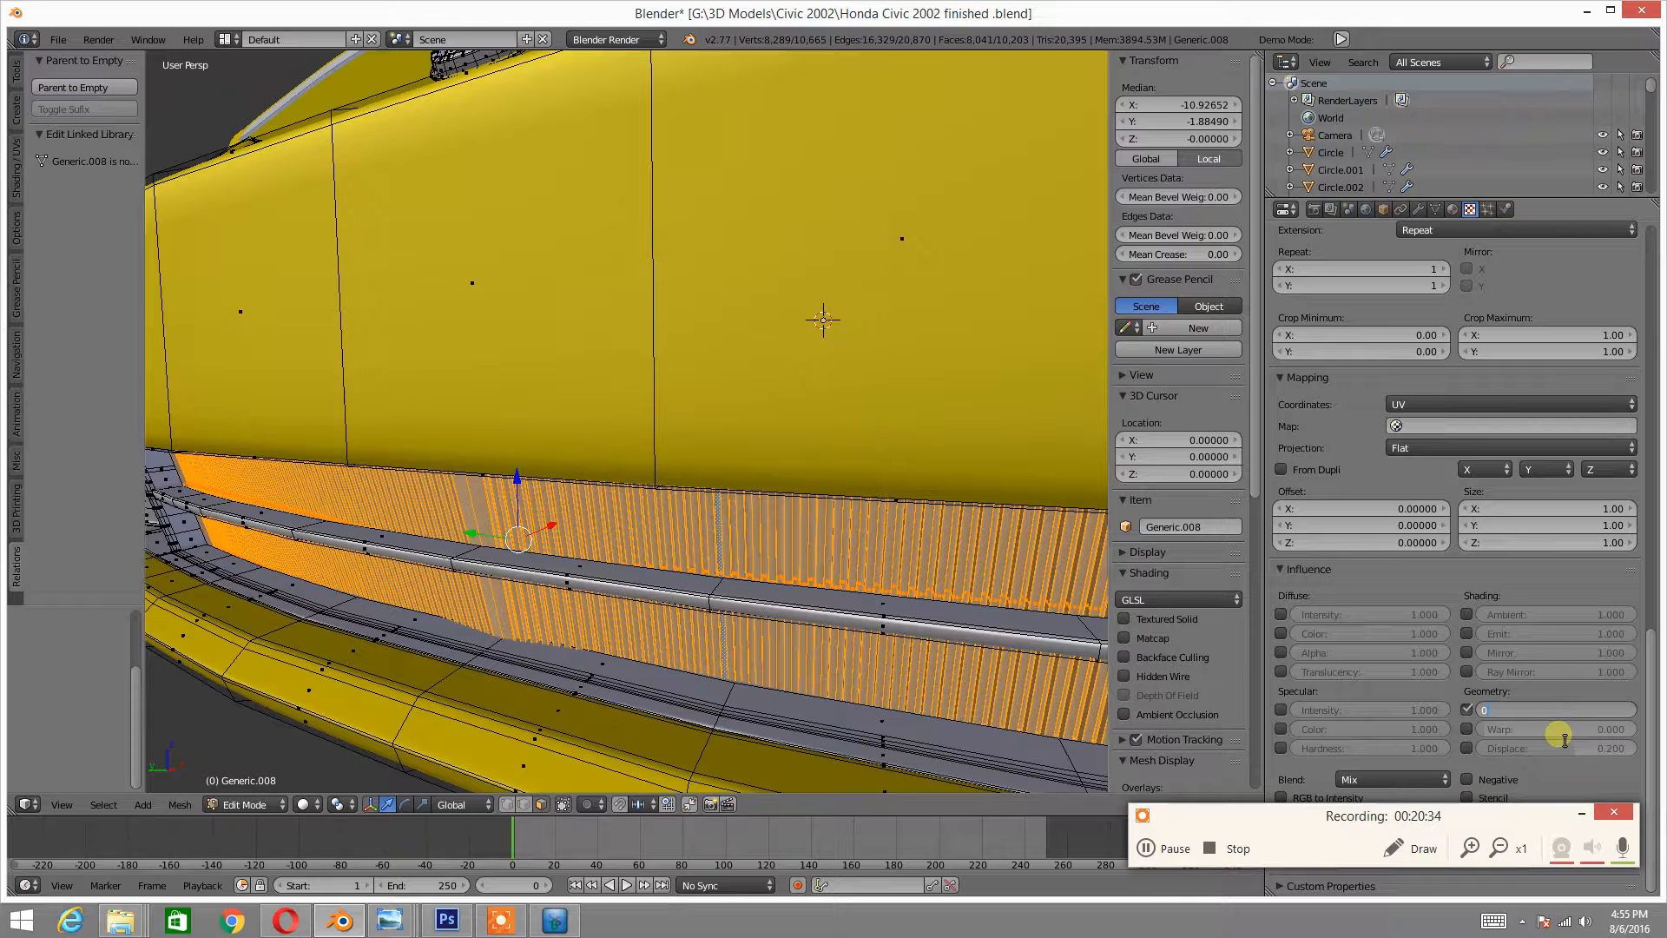
type("0.")
key("Return")
scroll(1555, 694, "up", 10)
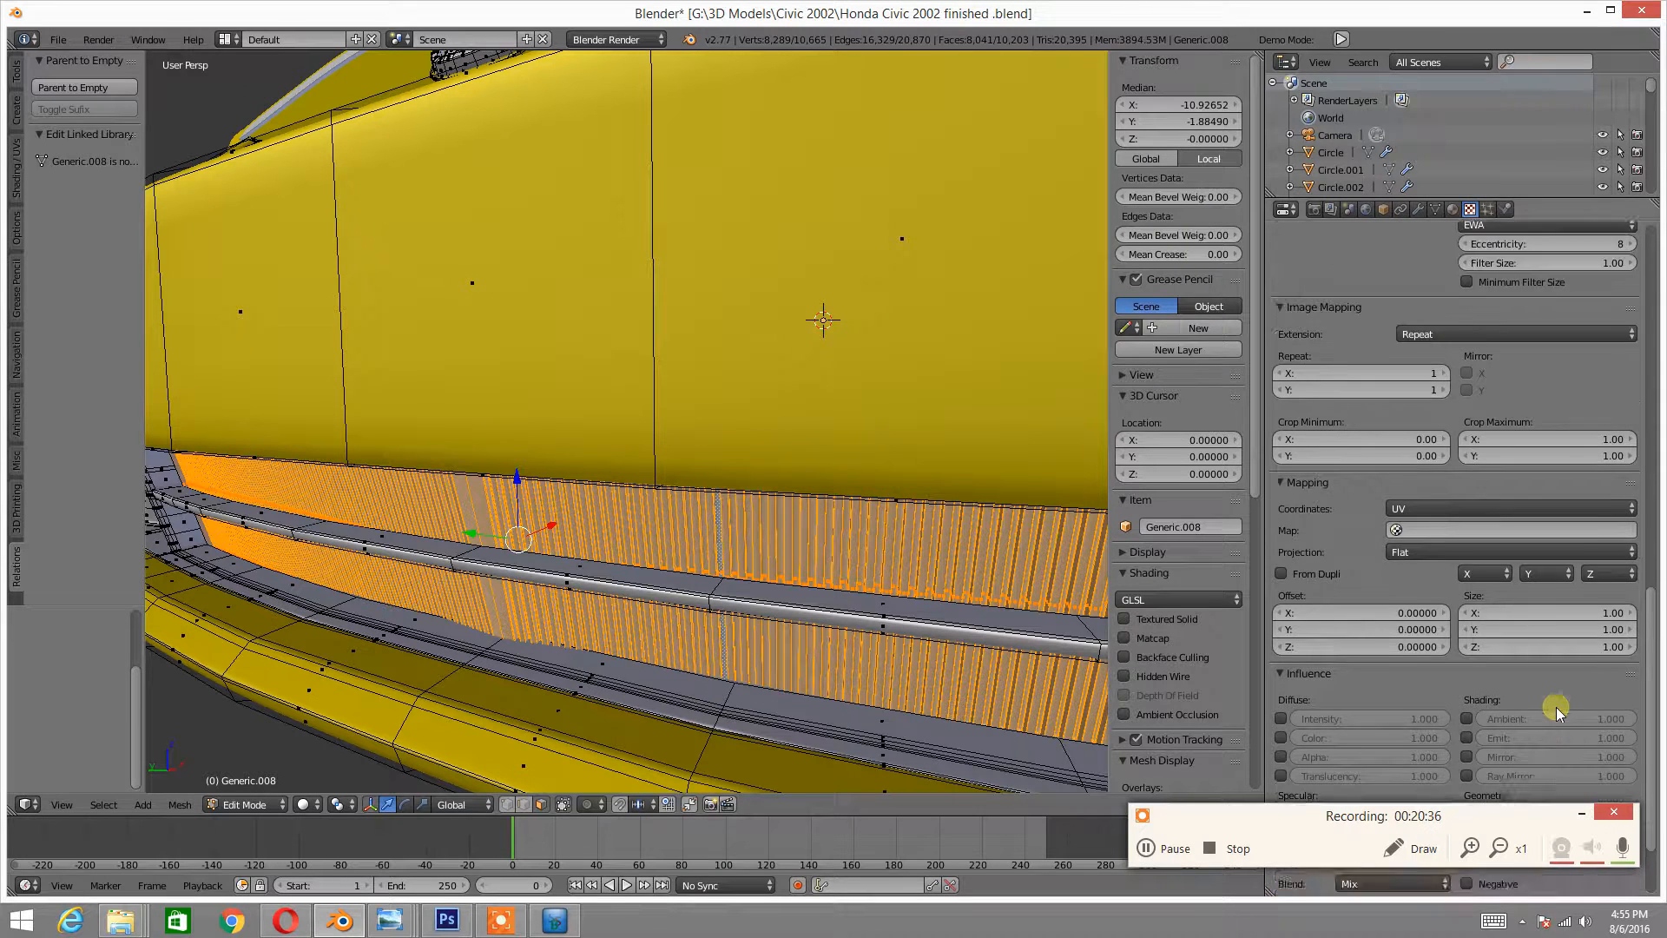
scroll(1555, 692, "up", 15)
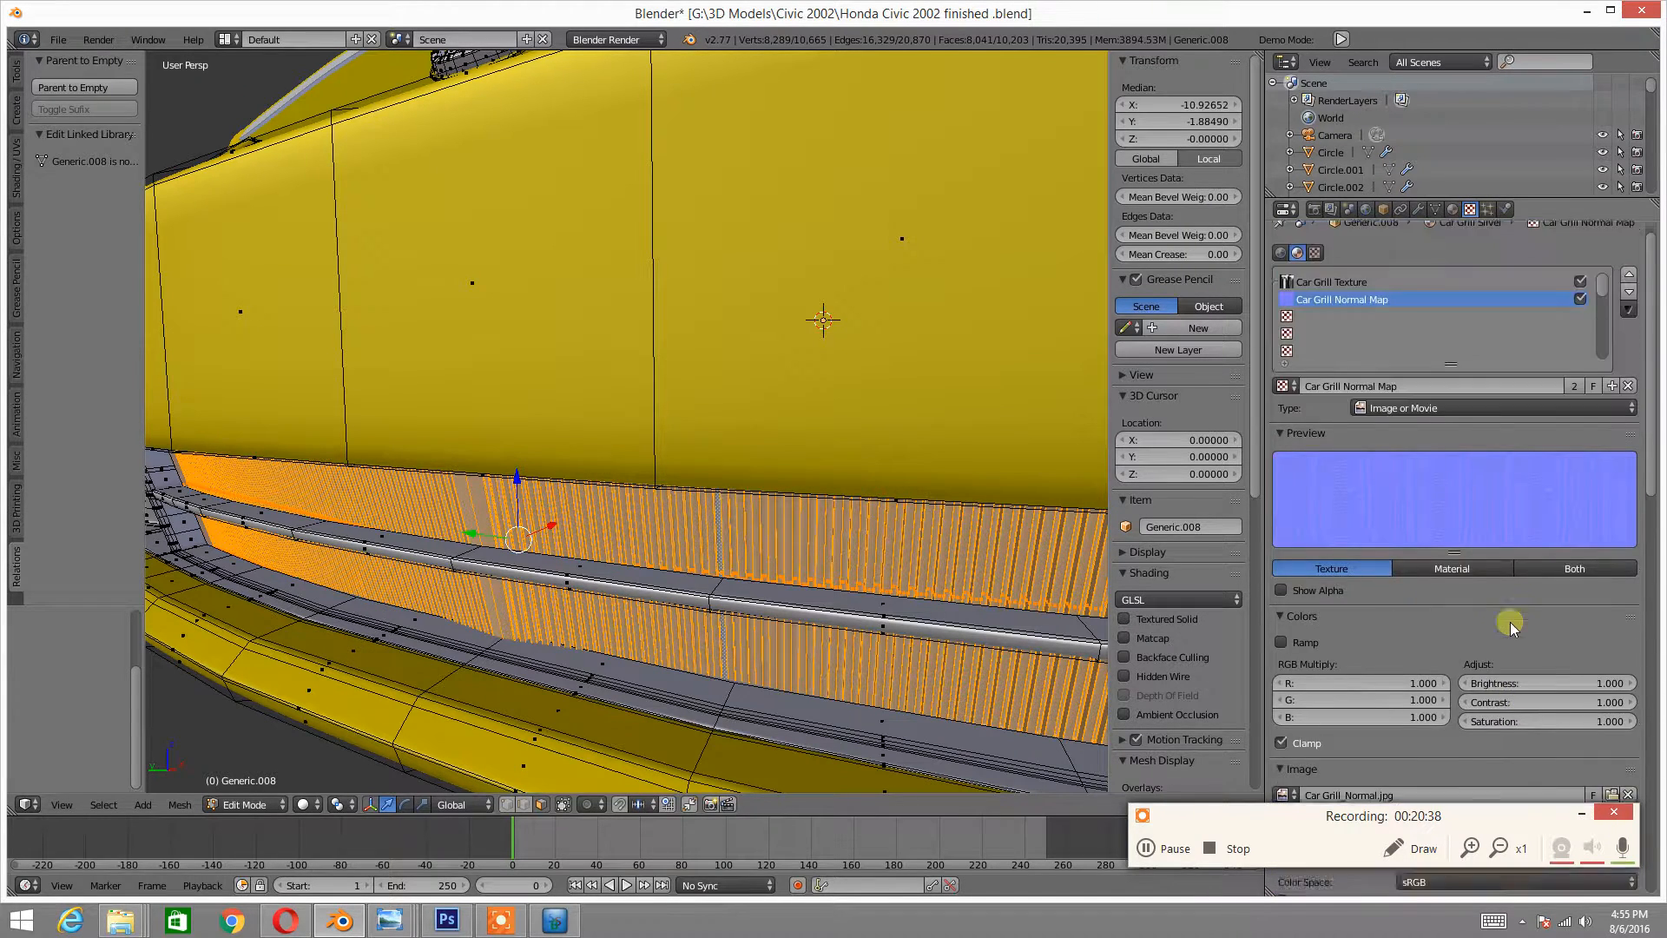
left_click(1327, 296)
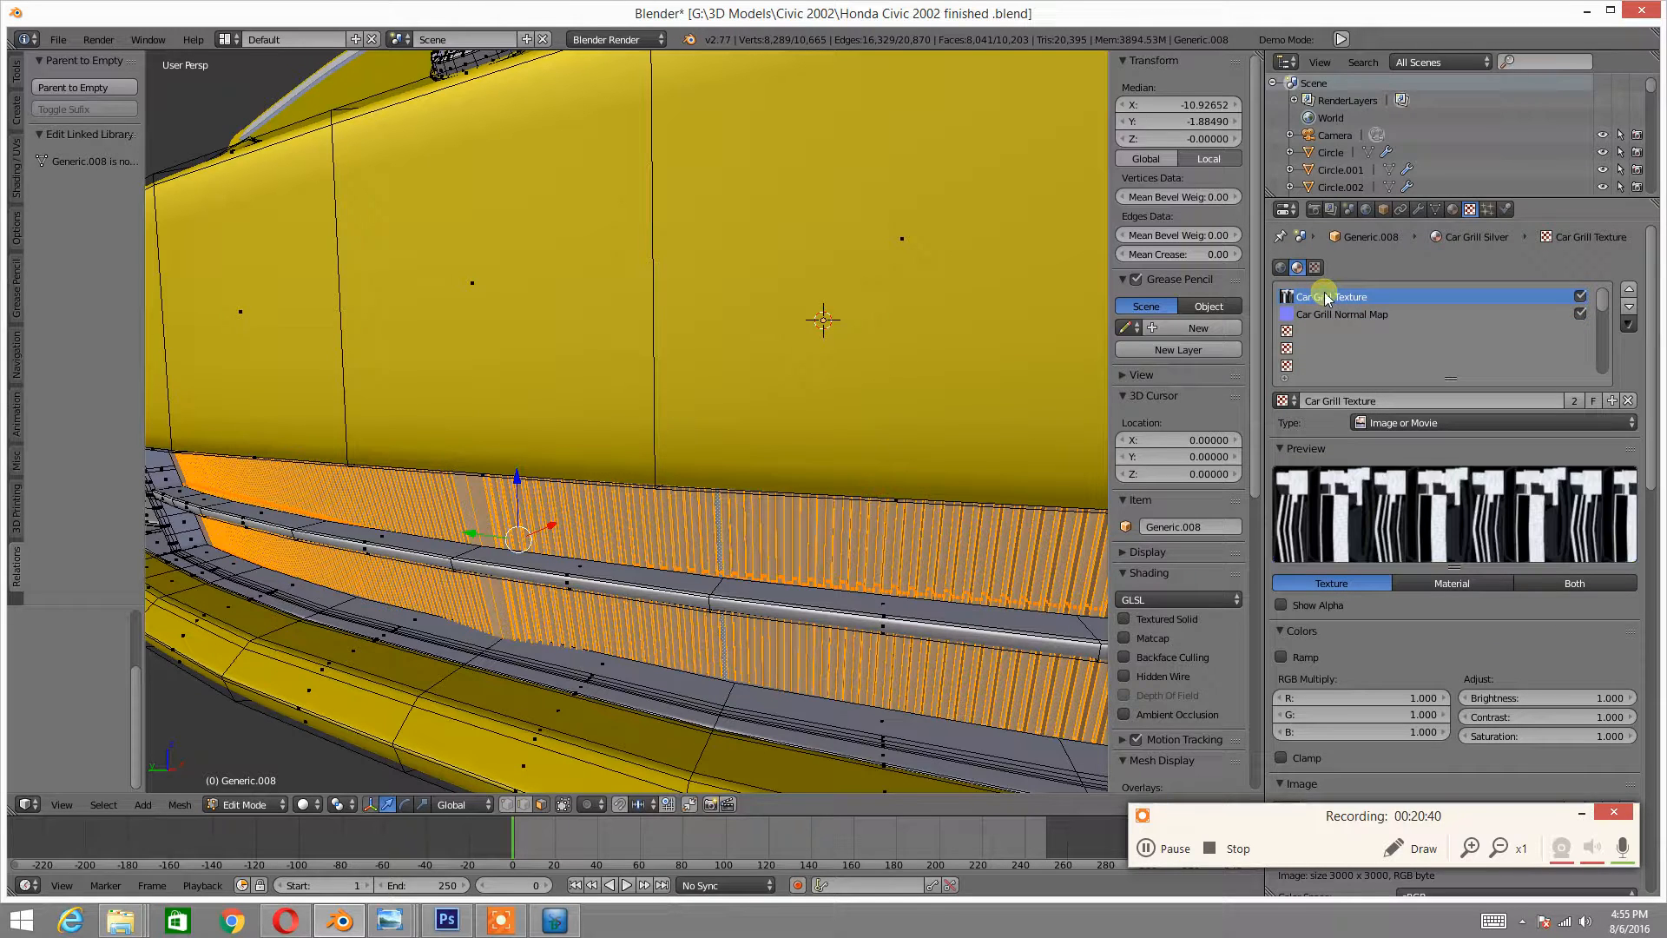
- Enable Mirror on the Car Grill Silver material and set a low reflectivity
left_click(1451, 209)
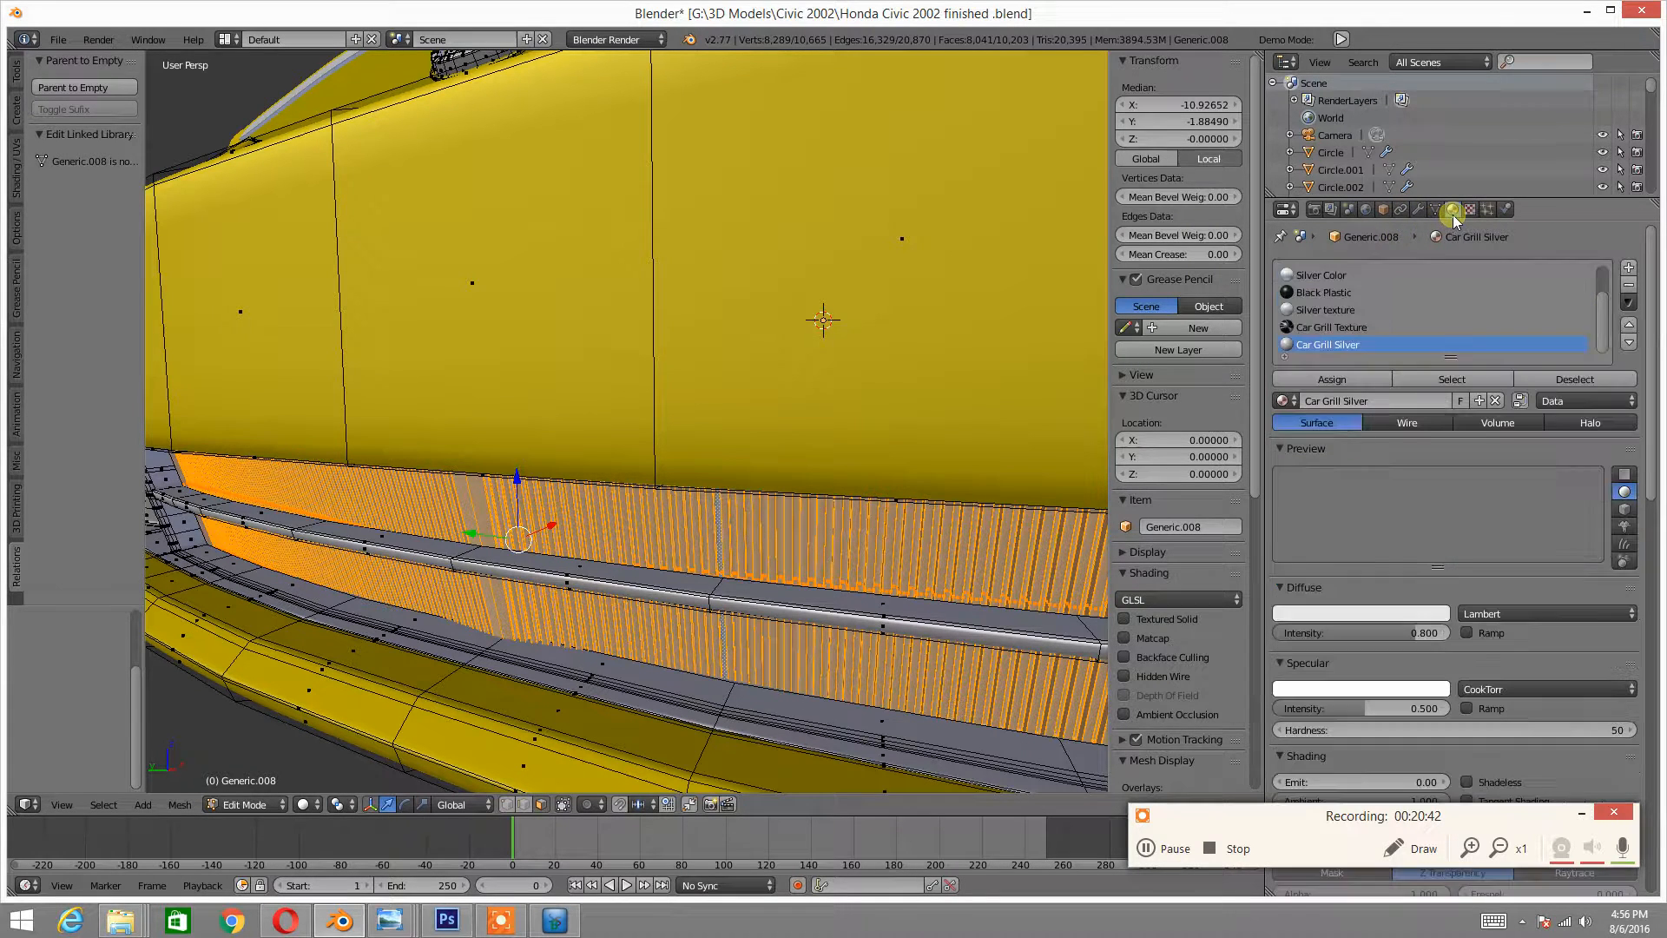
scroll(1383, 395, "down", 3)
scroll(1380, 469, "down", 3)
scroll(1380, 469, "down", 3)
left_click(1293, 661)
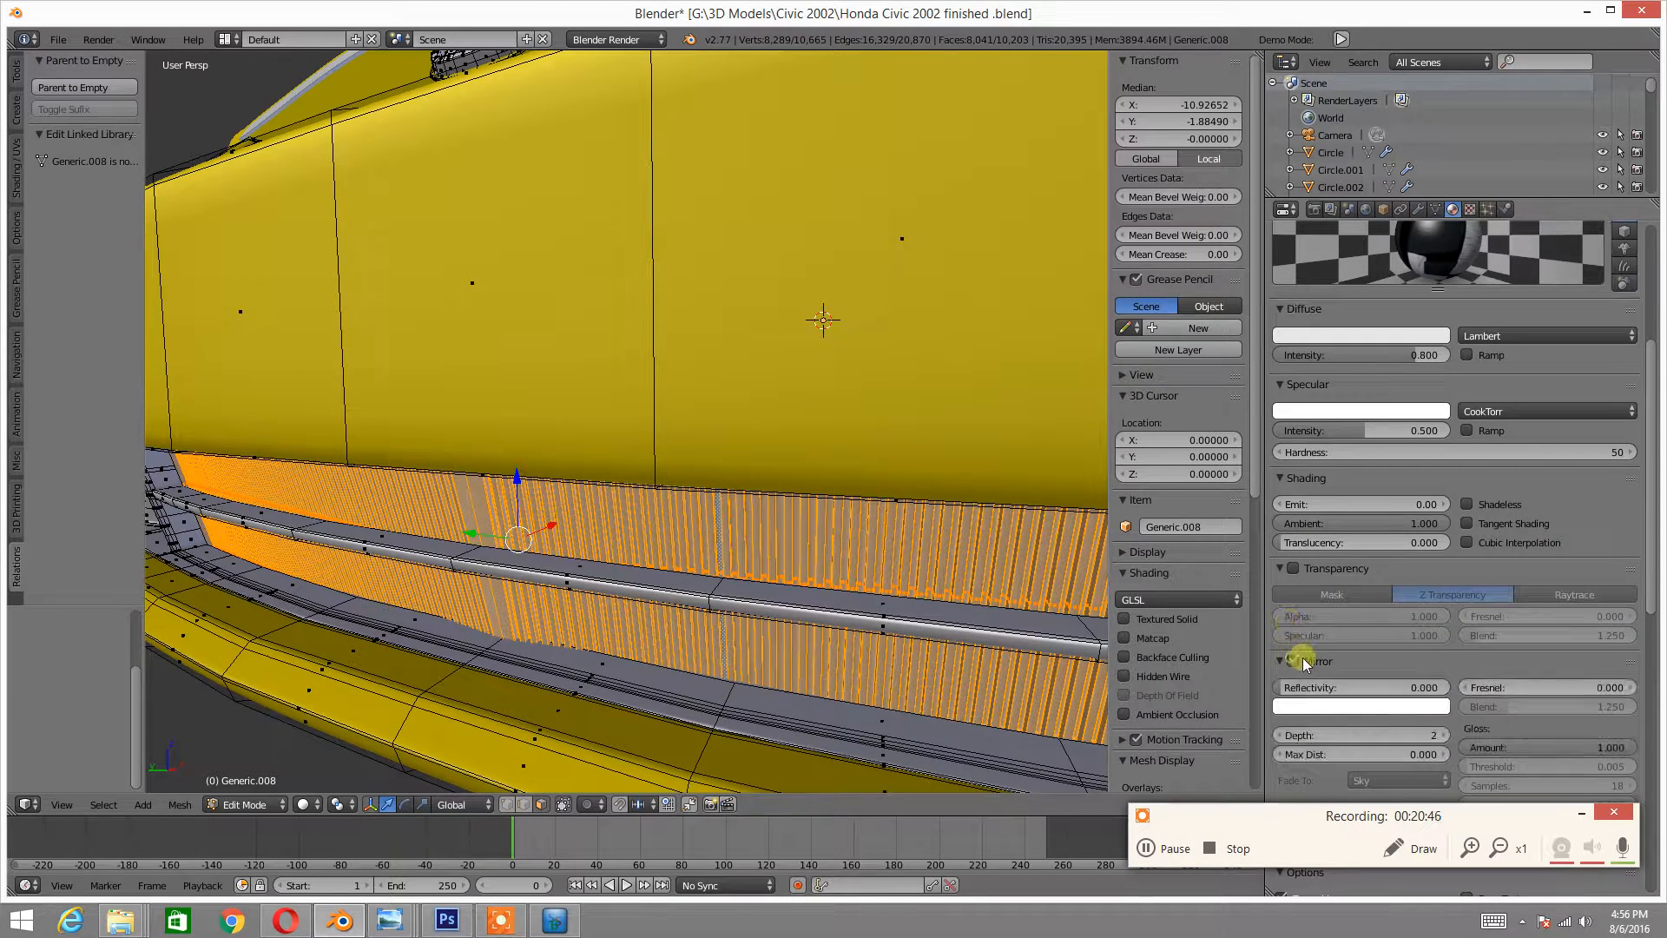
left_click(1441, 687)
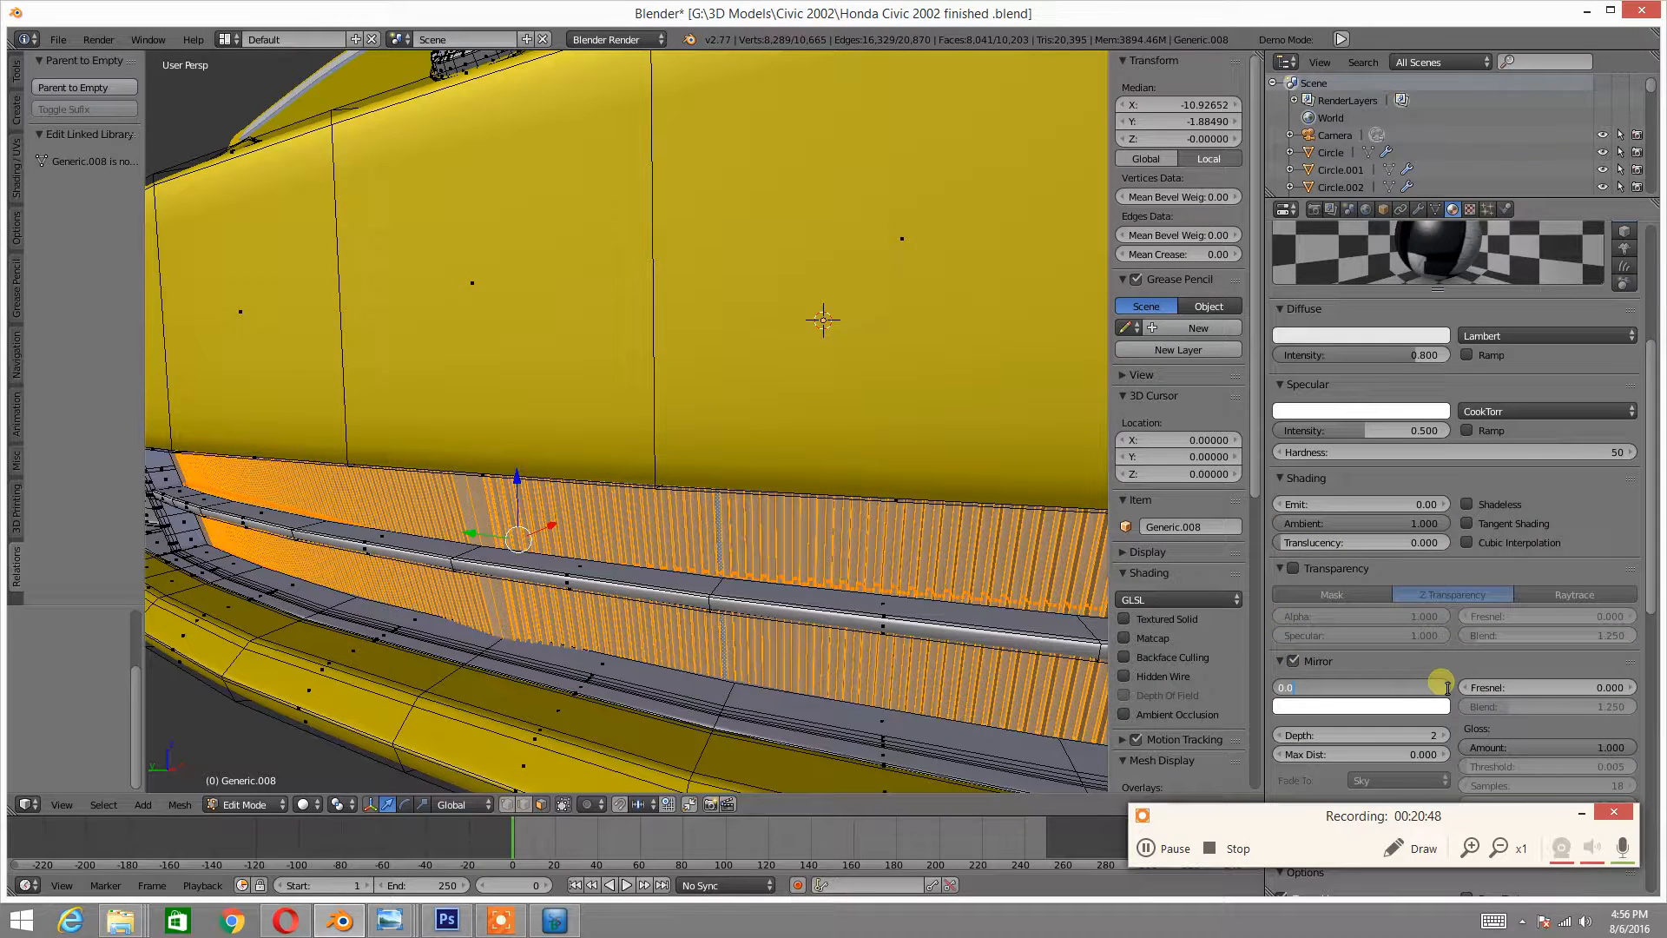
key("Return")
scroll(1428, 374, "up", 8)
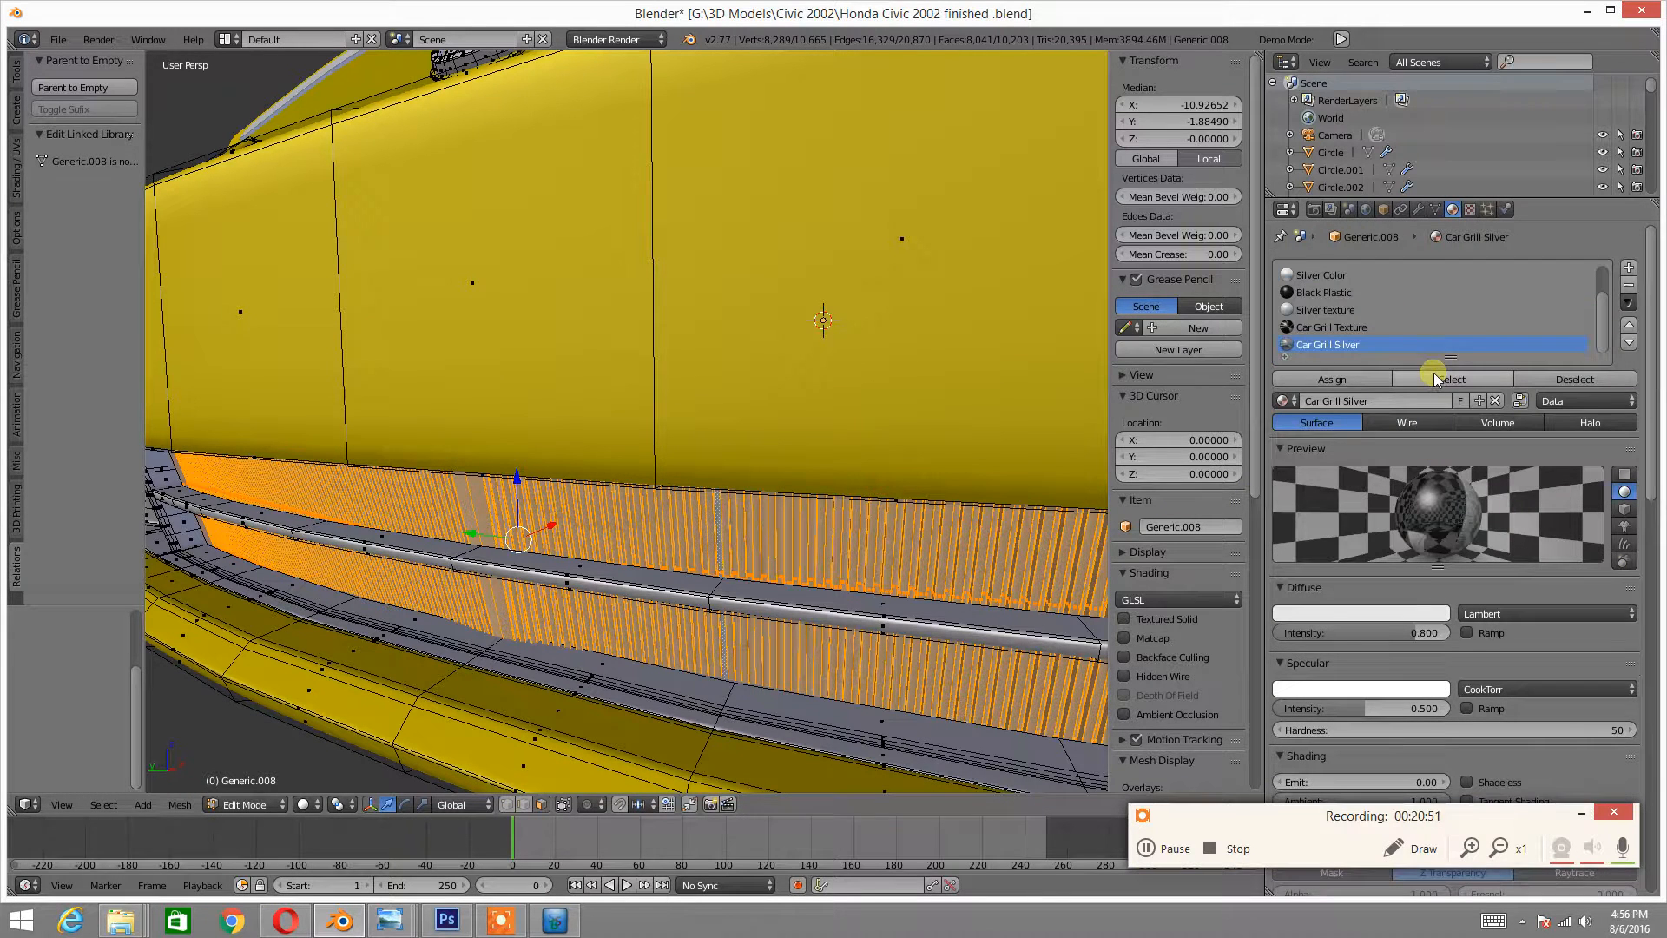
- Assign Car Grill Silver to the selected grille slats, deselect everything and return to Object Mode
left_click(1326, 380)
middle_click_drag(759, 513, 710, 430)
scroll(710, 430, "down", 6)
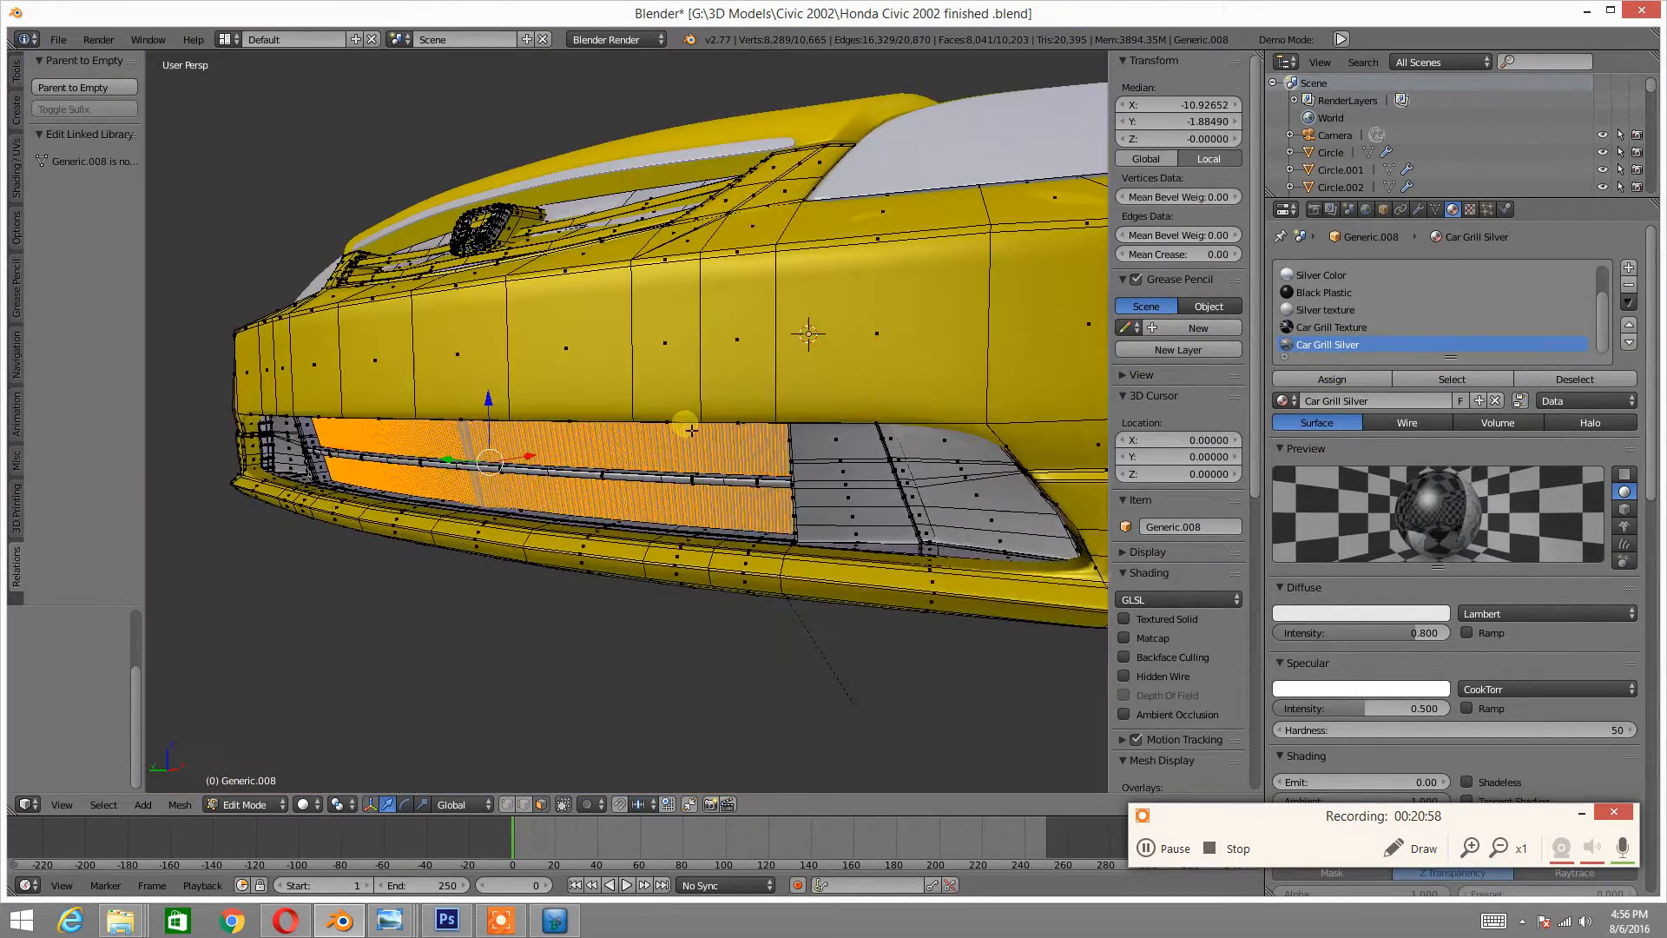
key("a")
key("Tab")
left_click(499, 437)
middle_click_drag(499, 436, 799, 347)
scroll(513, 415, "down", 3)
scroll(518, 443, "up", 3)
scroll(519, 442, "down", 4)
scroll(654, 373, "up", 2)
middle_click_drag(654, 372, 617, 425)
key("Tab")
left_click(825, 392)
scroll(635, 365, "up", 3)
scroll(621, 365, "down", 4)
middle_click_drag(607, 365, 625, 458)
key("Tab")
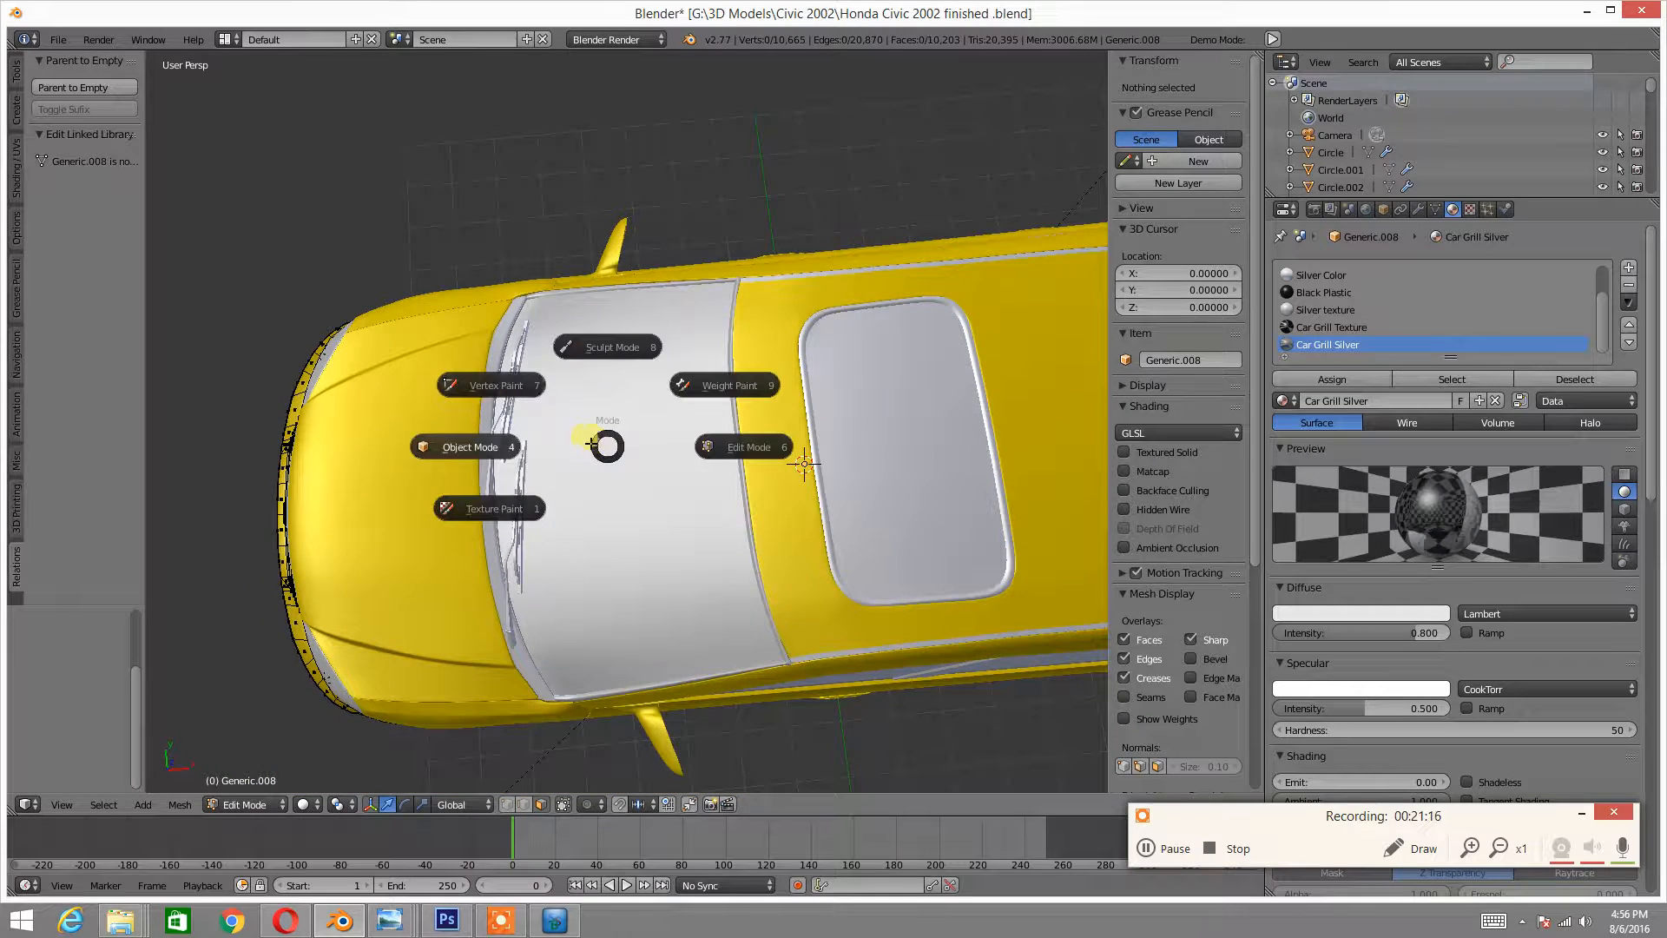
left_click(518, 447)
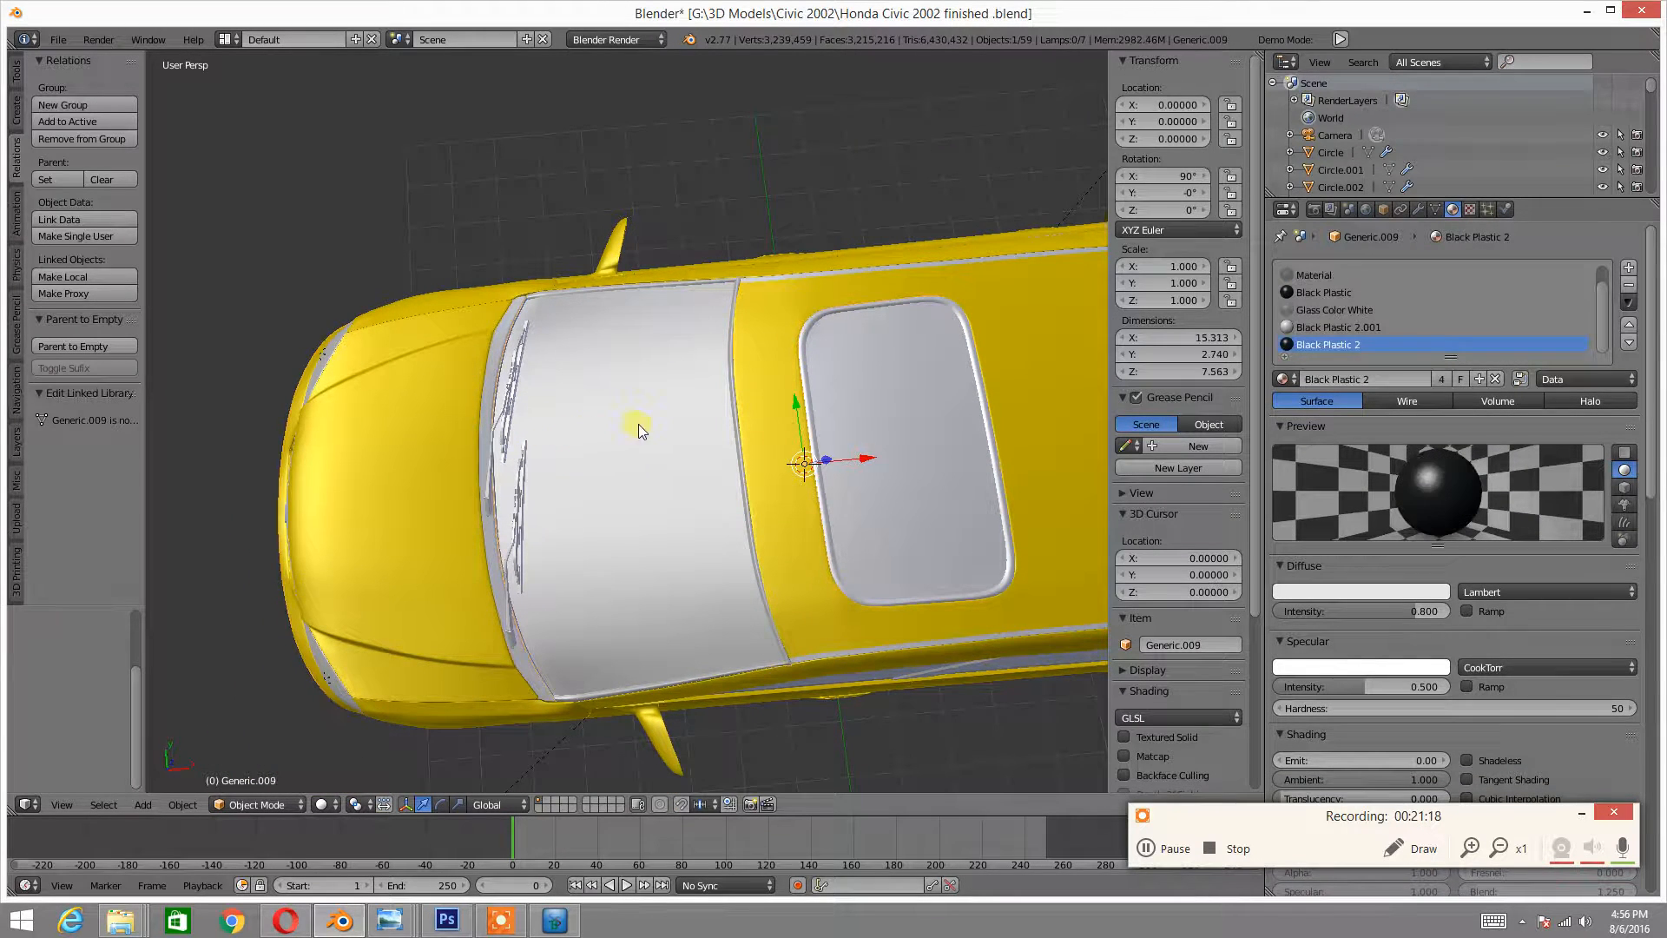
- Isolate the windshield, sunroof and rear window object in local view and enter Edit Mode
middle_click_drag(729, 492, 684, 410)
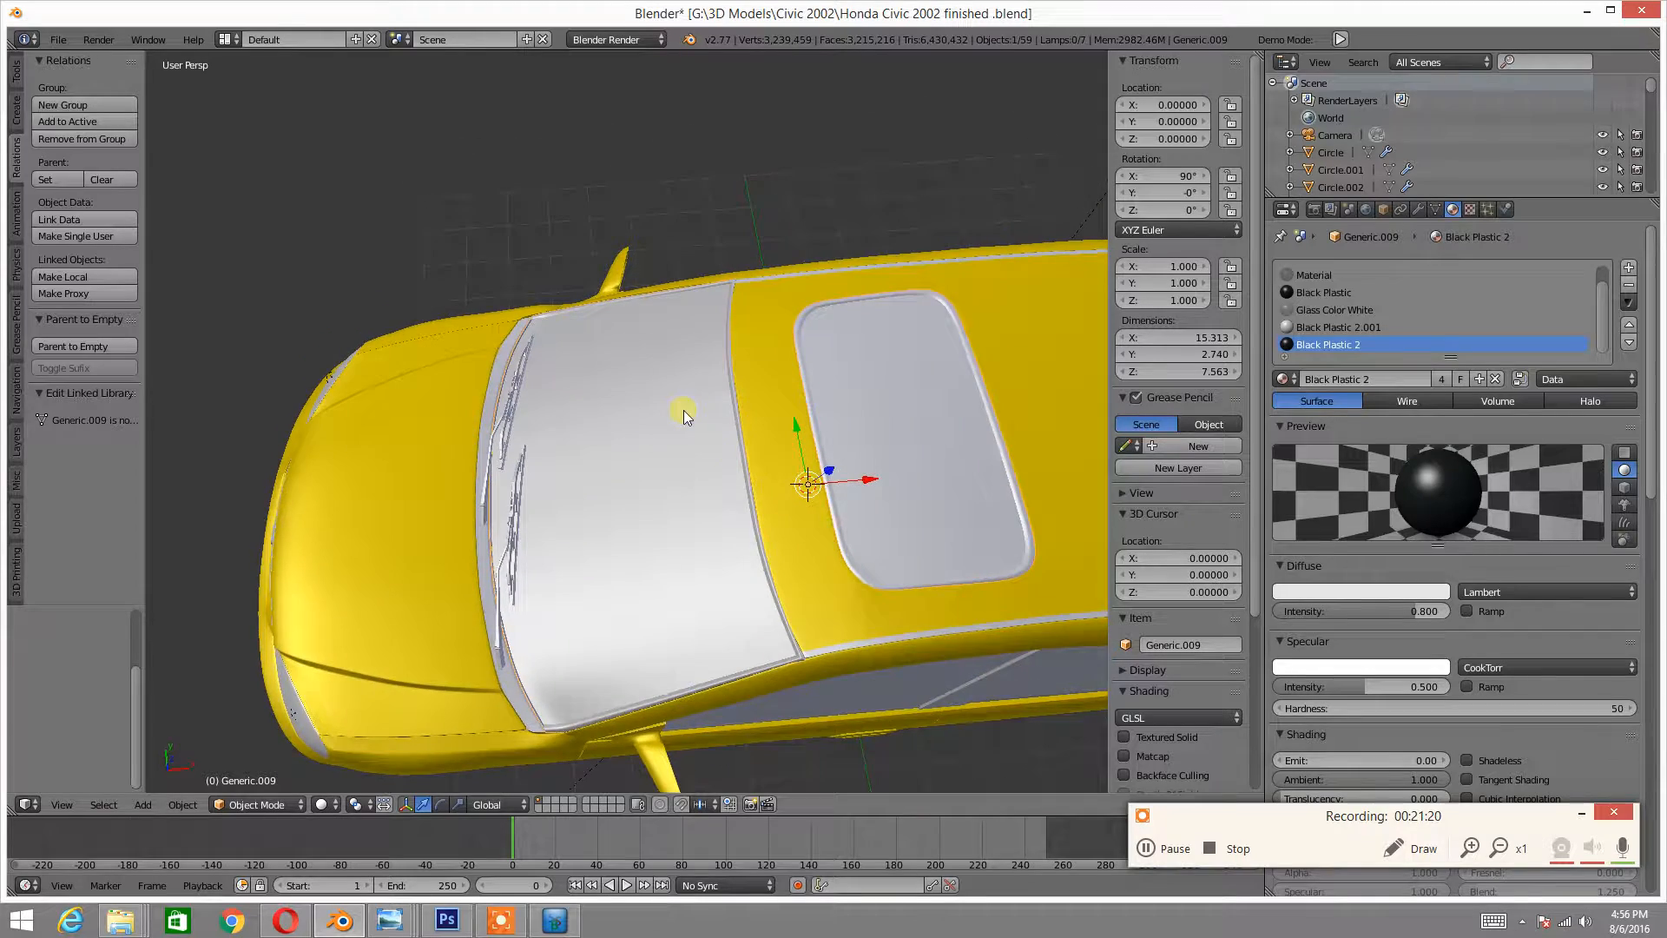
key("KP_Divide")
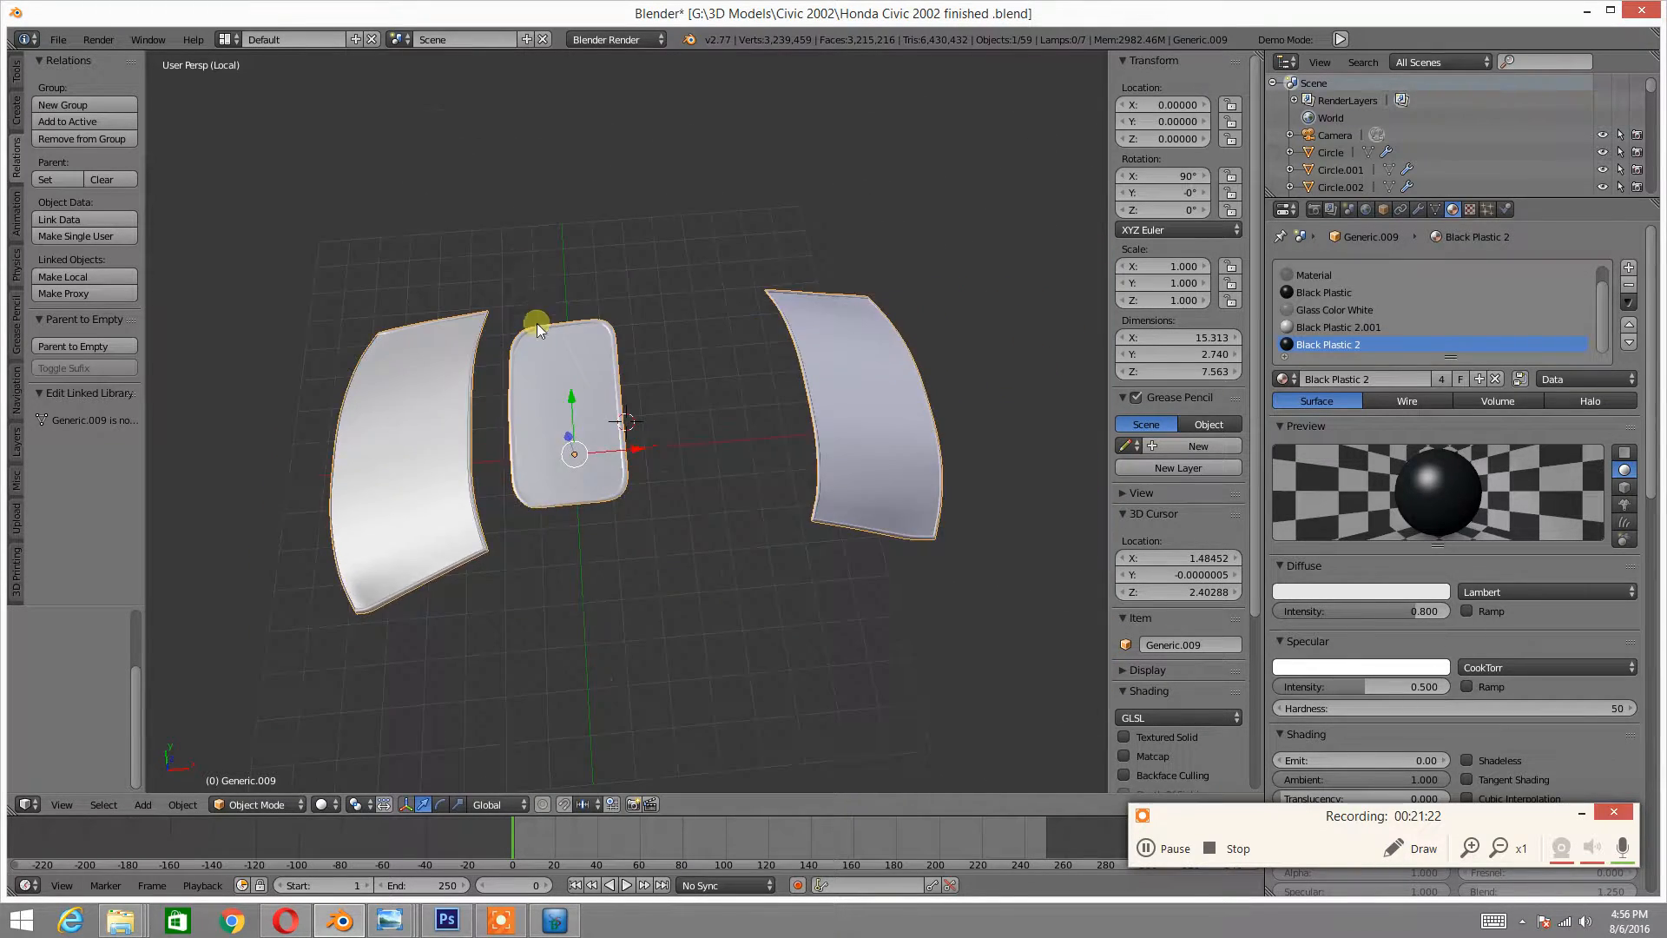
scroll(539, 327, "up", 4)
key("Tab")
left_click(747, 379)
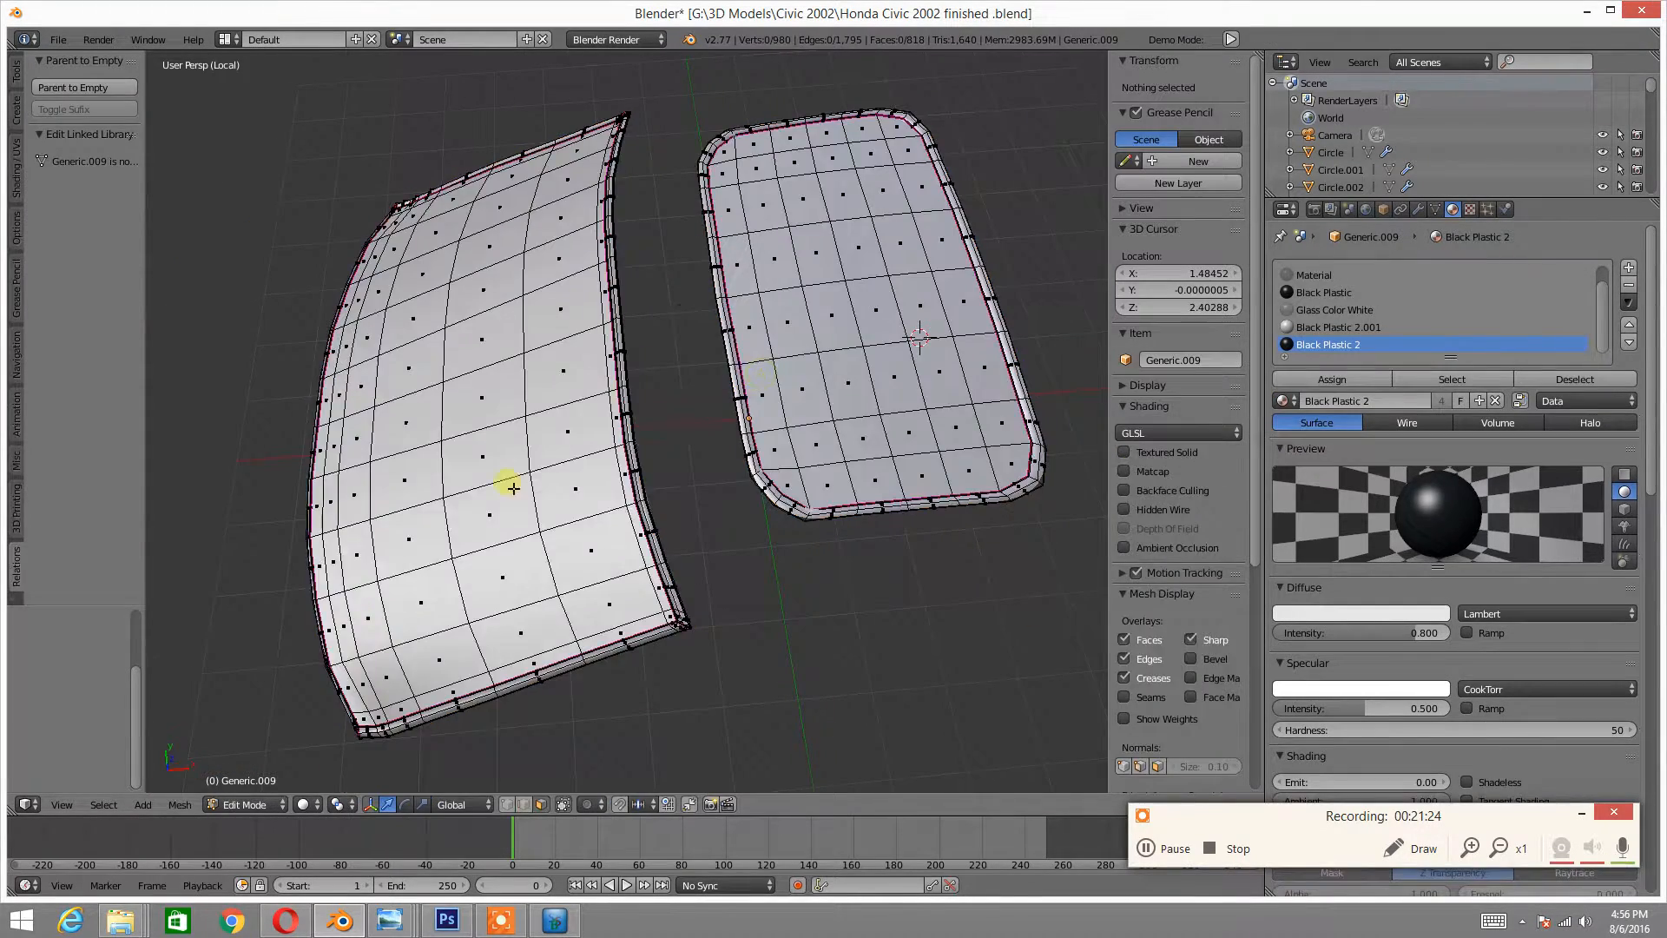
- Select one glass face on each of the windshield, sunroof and rear window
middle_click_drag(502, 484, 596, 421)
right_click(564, 480)
middle_click_drag(564, 480, 588, 347)
right_click(636, 402, "shift")
middle_click_drag(901, 387, 472, 346)
right_click(844, 491, "shift")
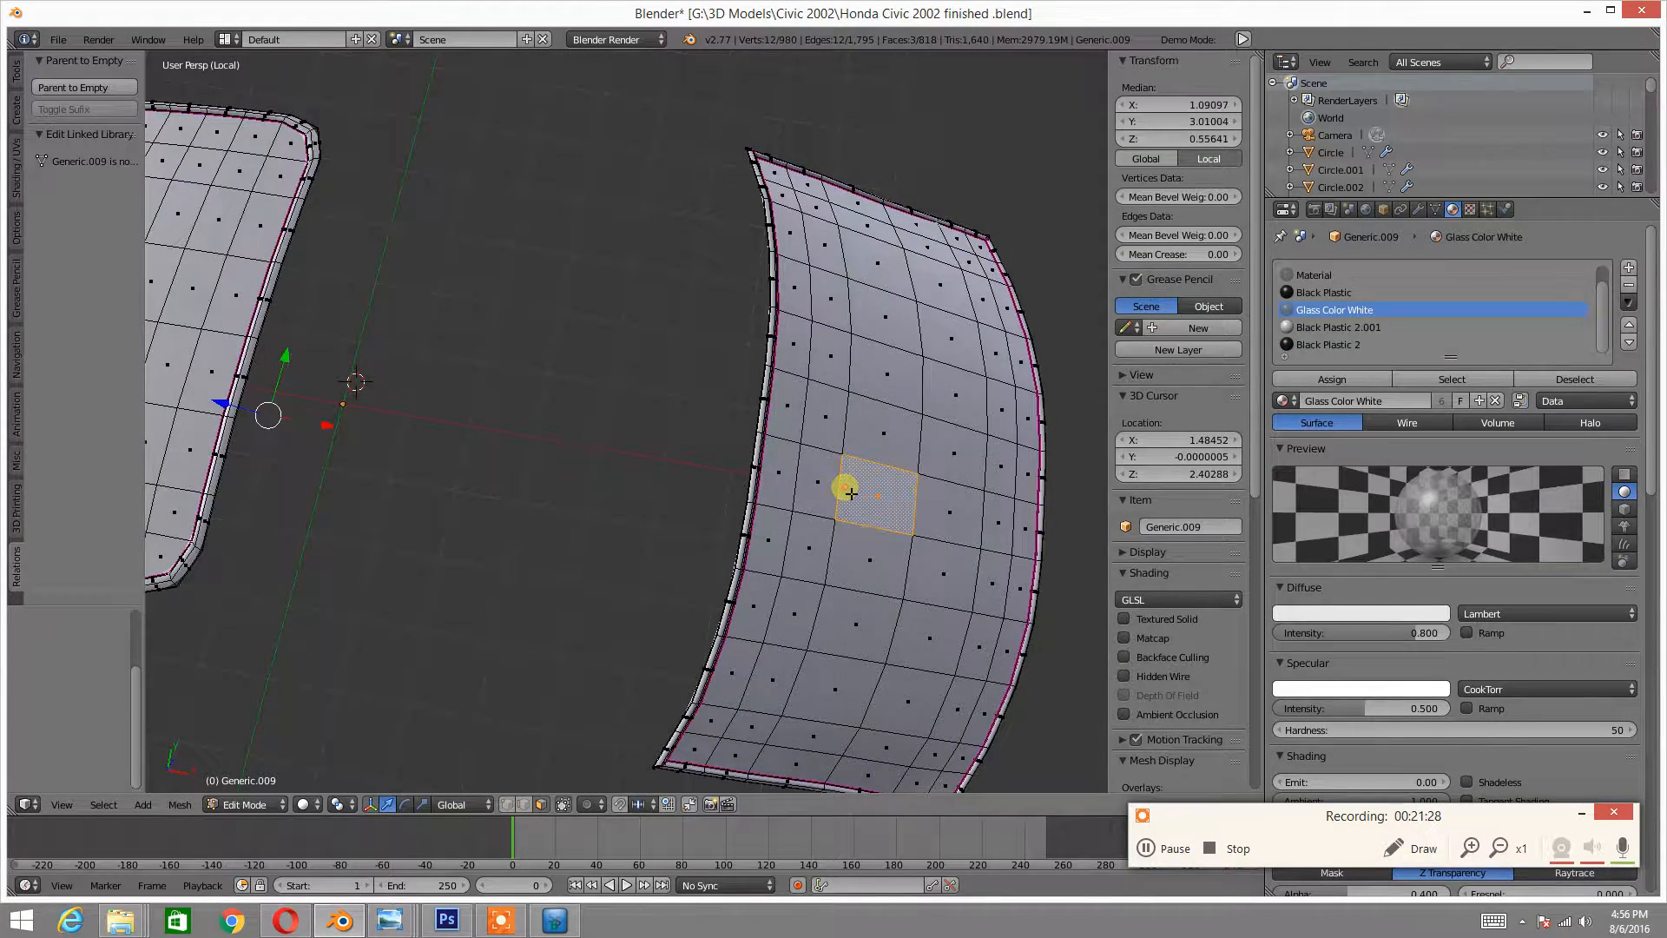
- Expand the selection to all glass faces of the three windows, and invert it so only their edge trims are selected
key("ctrl+KP_Add")
key("ctrl+KP_Add")
key("ctrl+KP_Add")
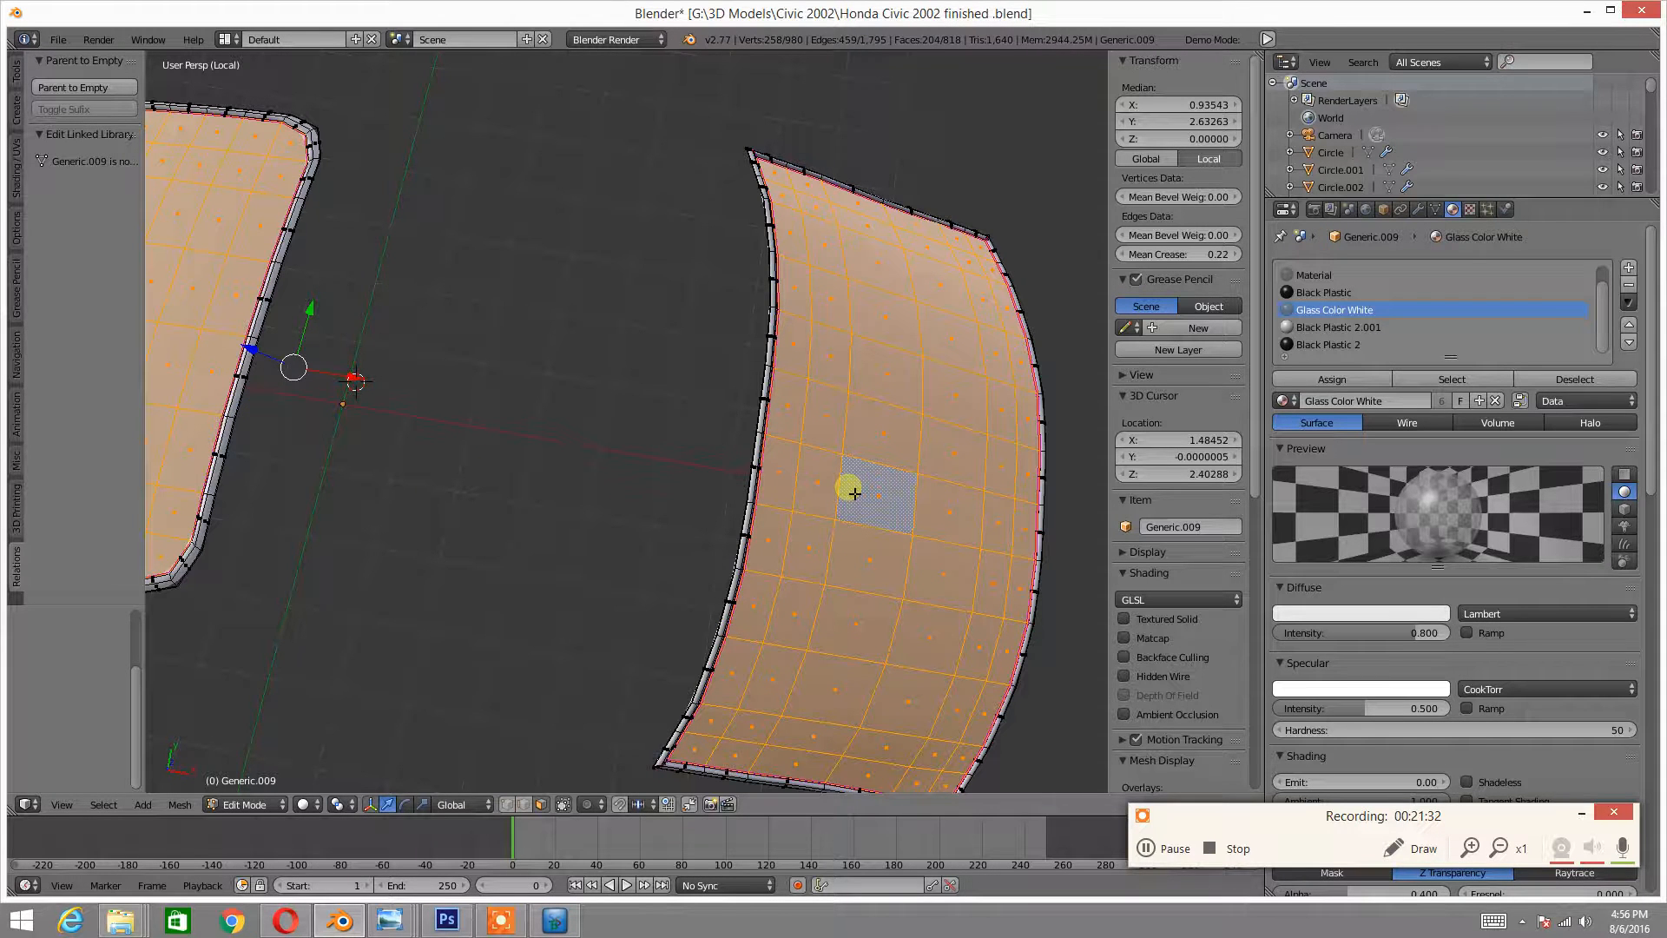
key("ctrl+KP_Add")
middle_click_drag(793, 465, 635, 366)
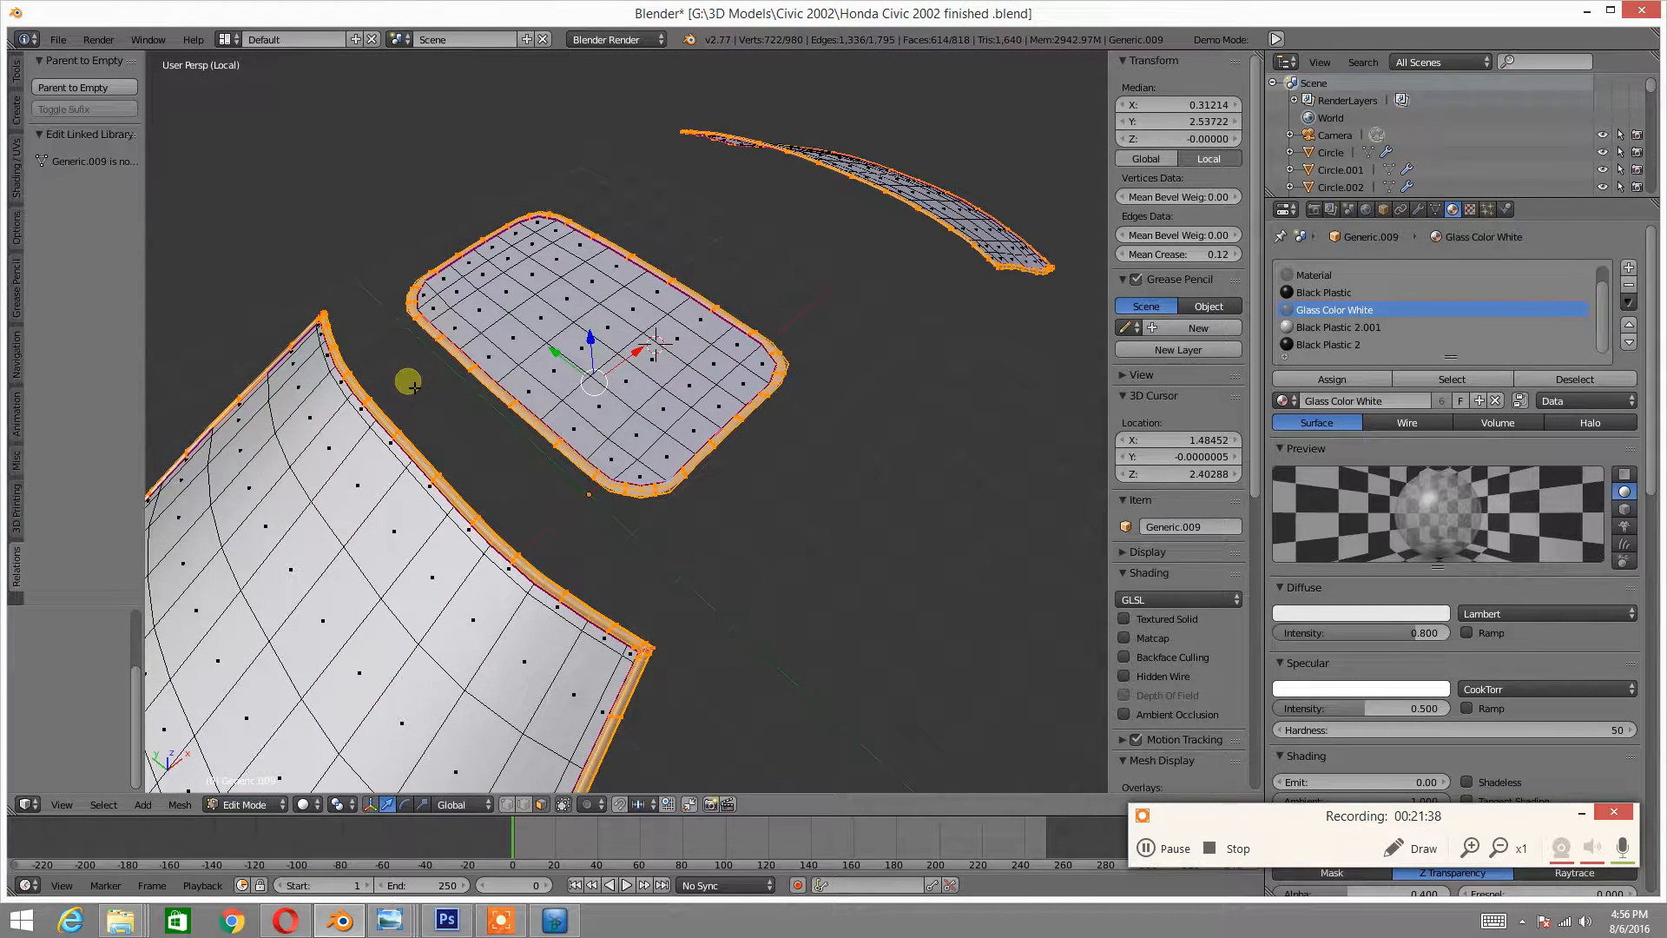
- Make Black Plastic 2 the active material slot, separate the selected window trims into their own object and select it in Object Mode
left_click(1335, 344)
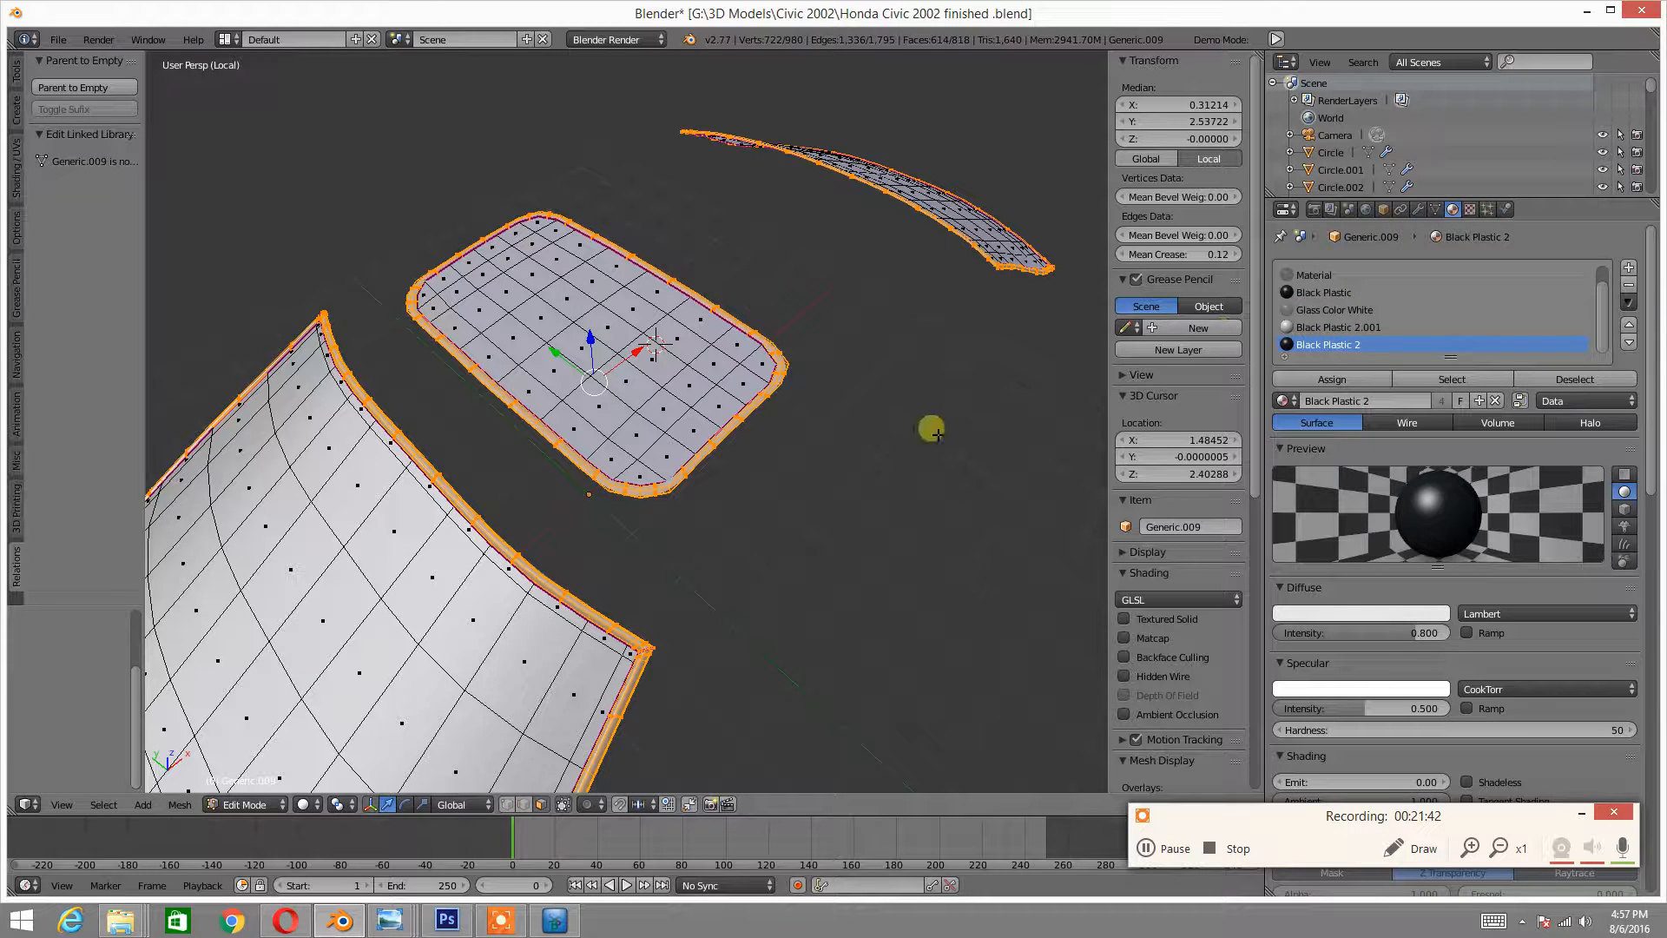
key("p")
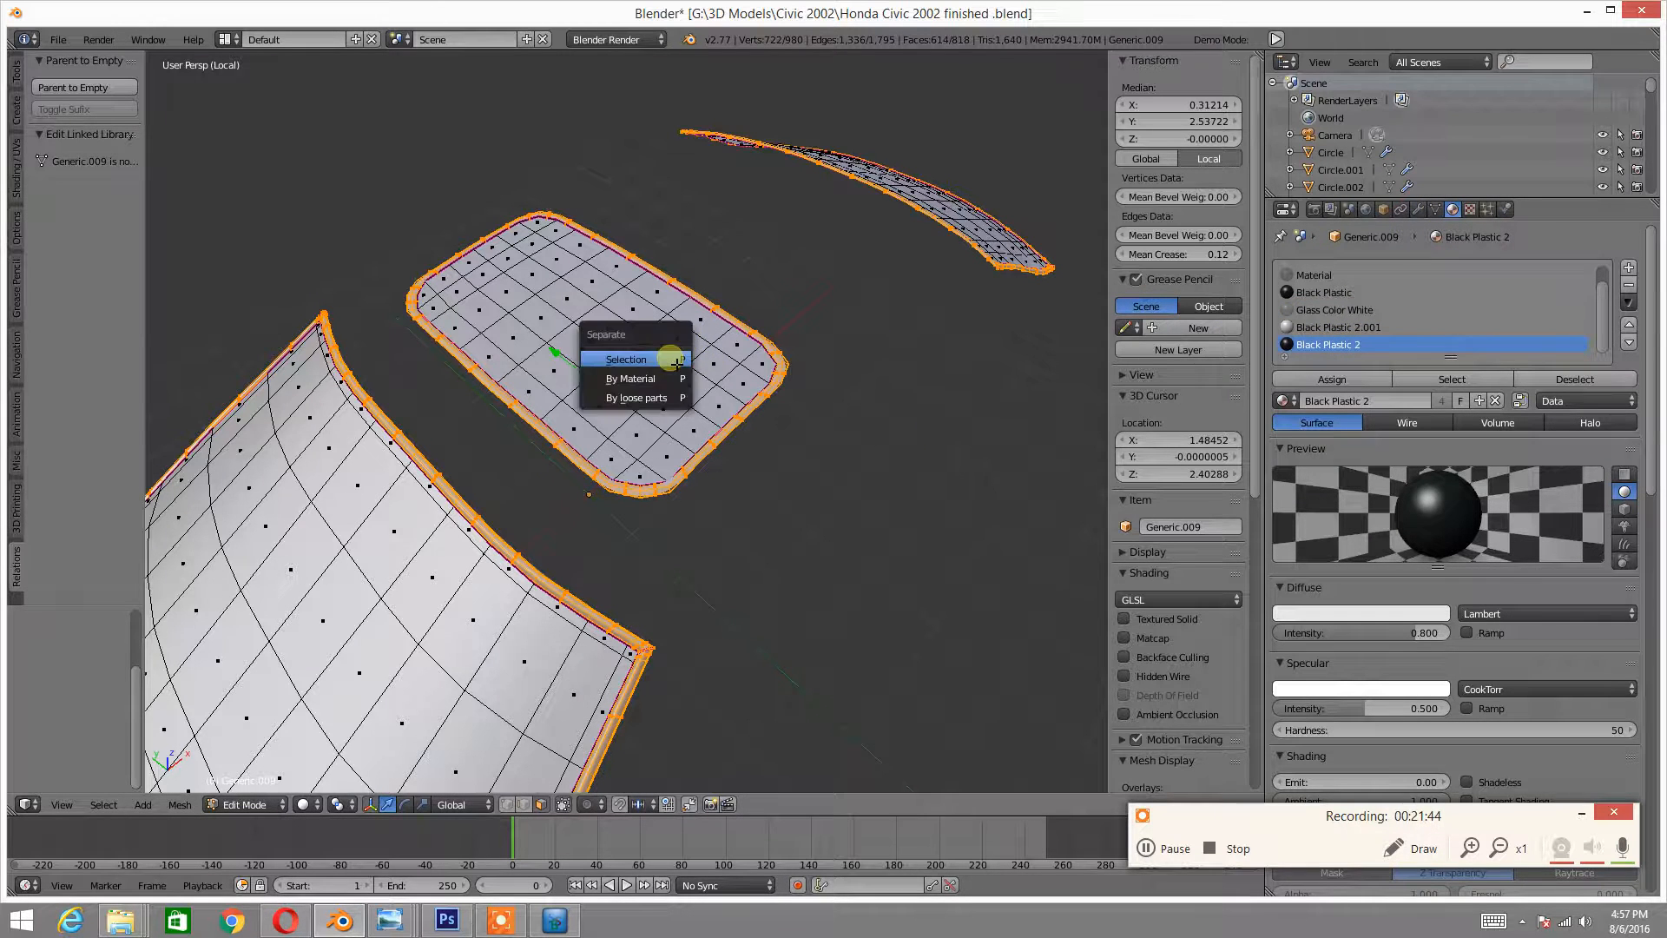
left_click(669, 356)
middle_click_drag(680, 353, 585, 394)
key("Tab")
left_click(457, 419)
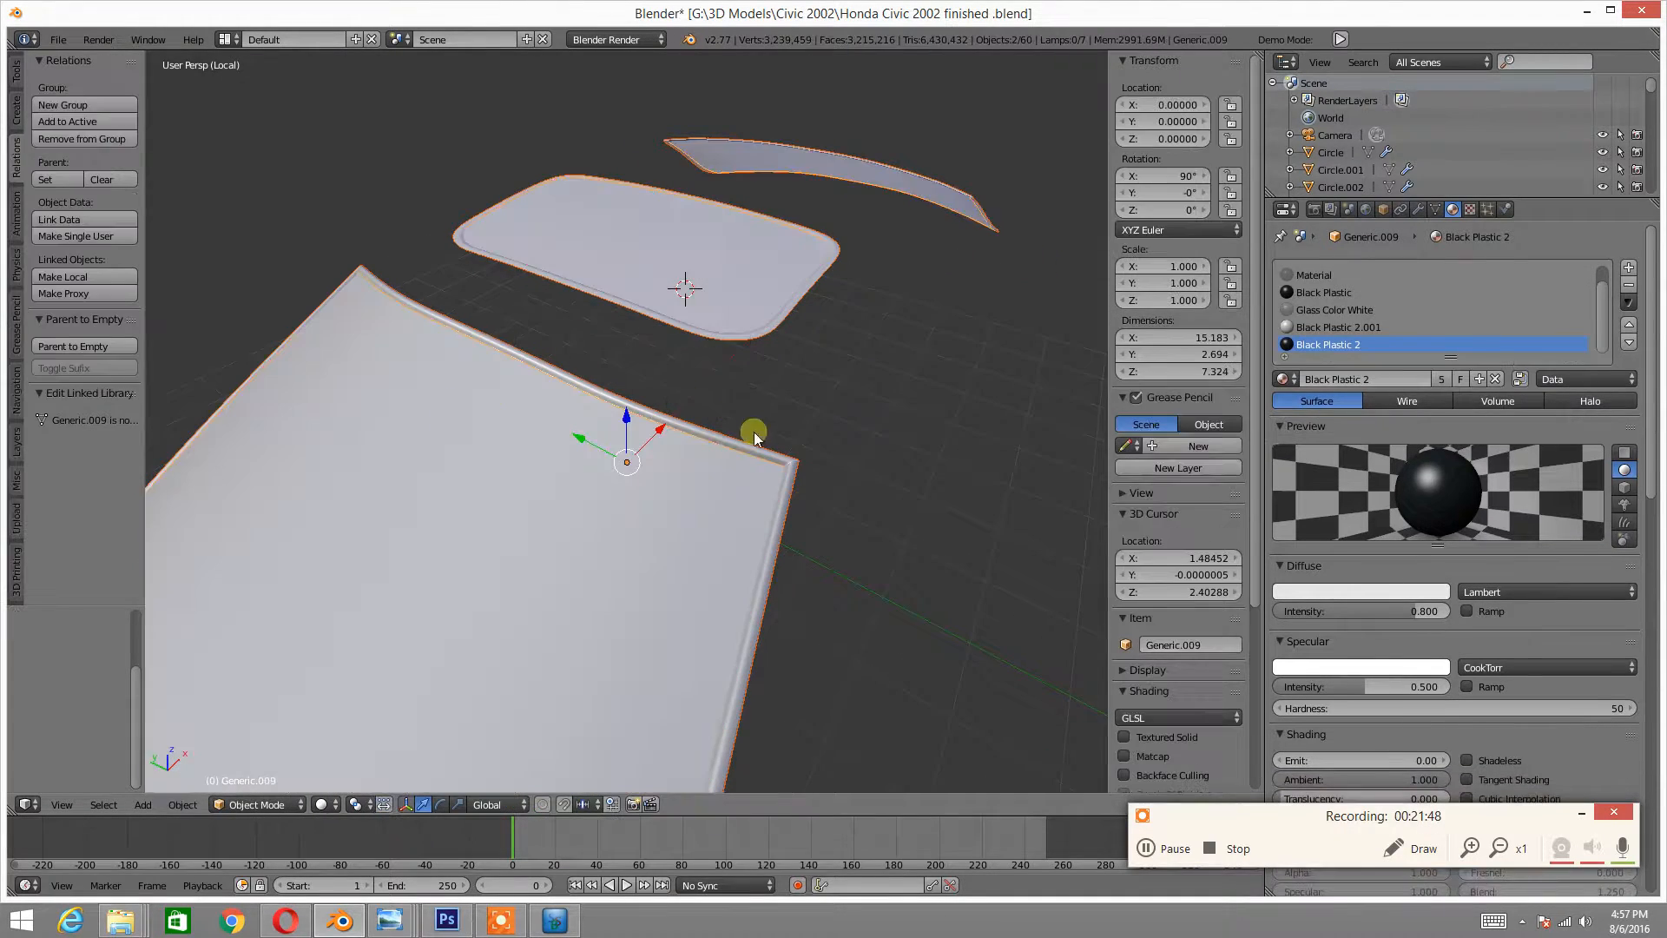
right_click(790, 461)
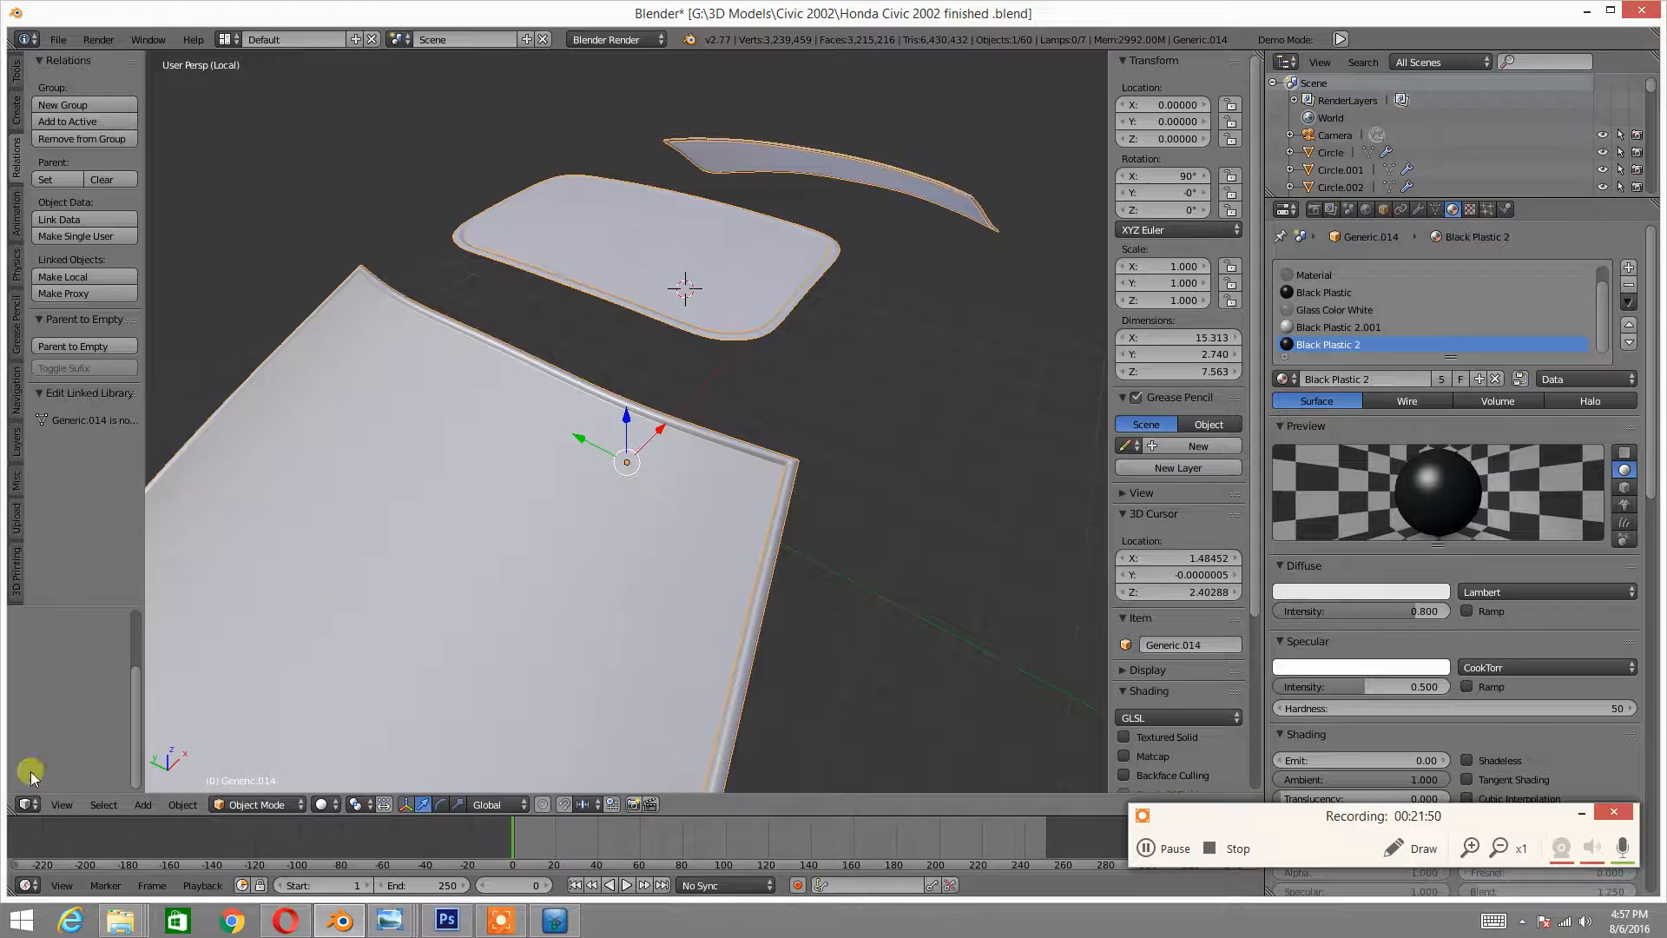
- Create a blank black 8000 x 8000 px image named Black Plastic in the UV/Image Editor and return to the 3D View
left_click(29, 804)
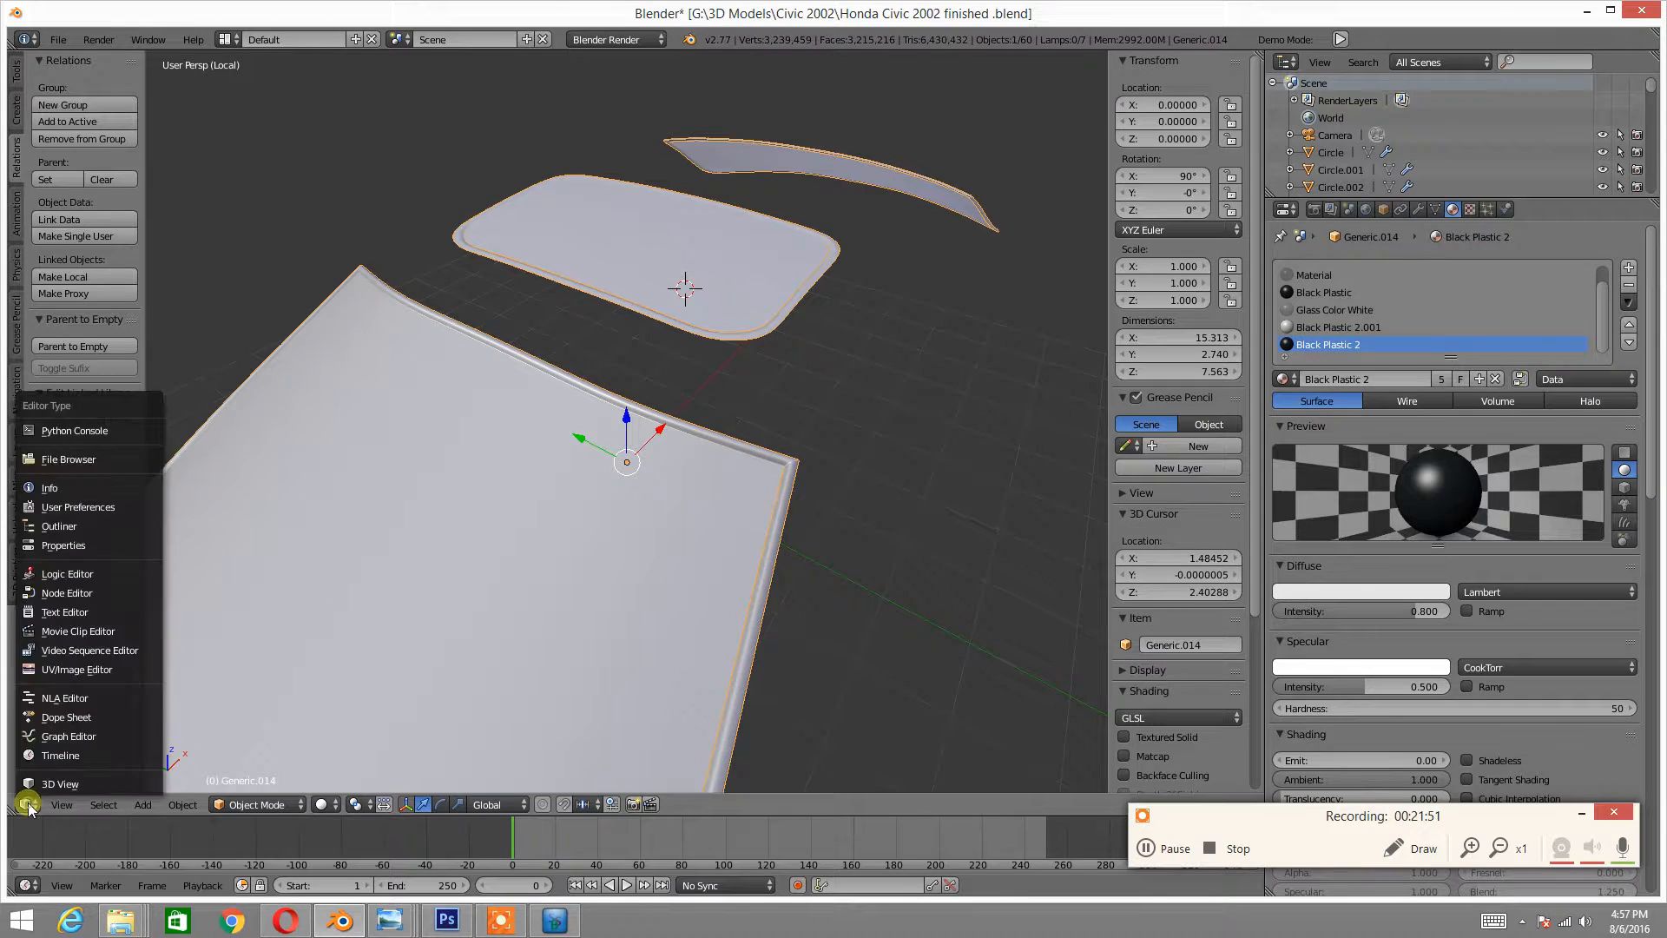
left_click(45, 672)
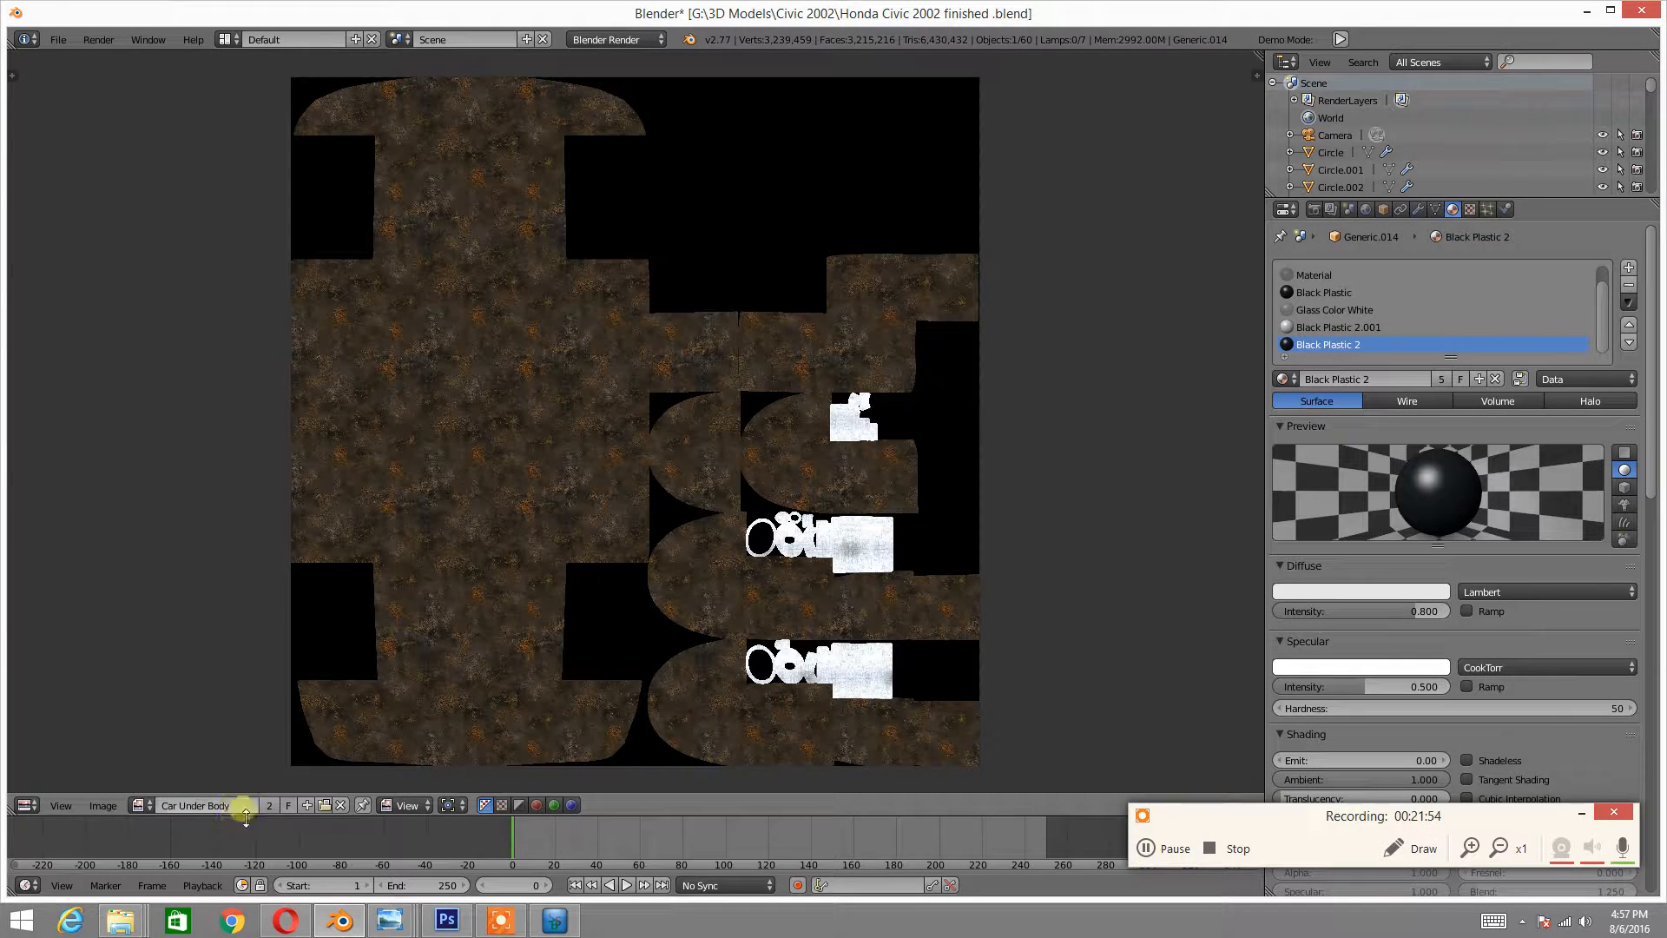
left_click(305, 807)
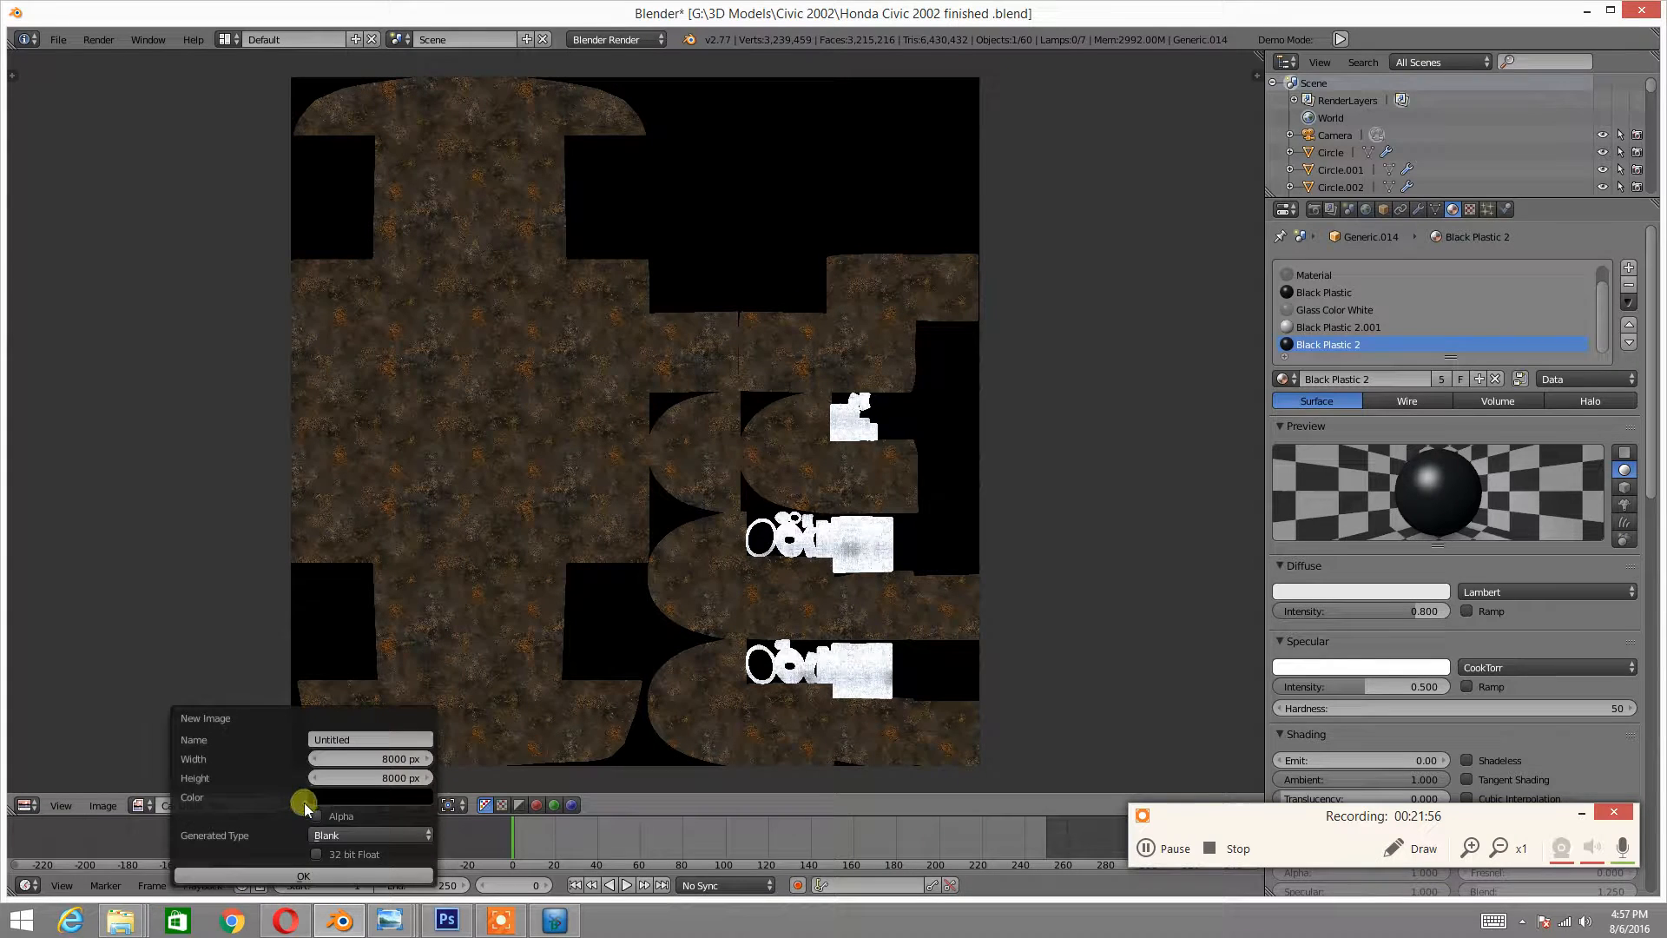
left_click(387, 739)
key("BackSpace")
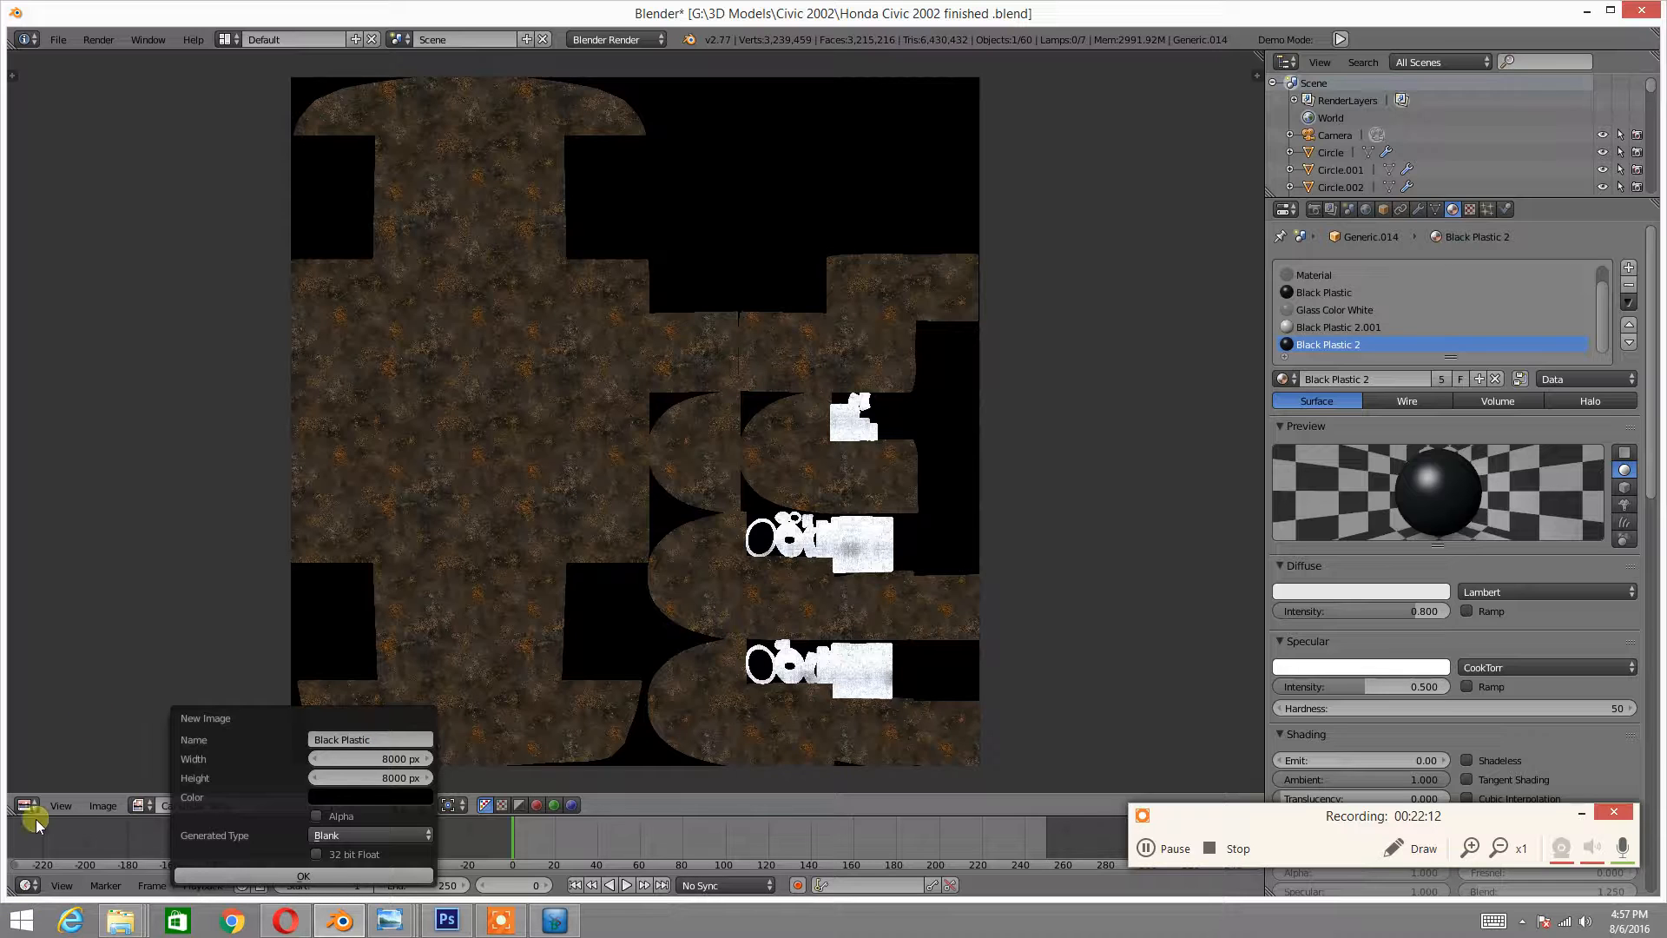
left_click(304, 873)
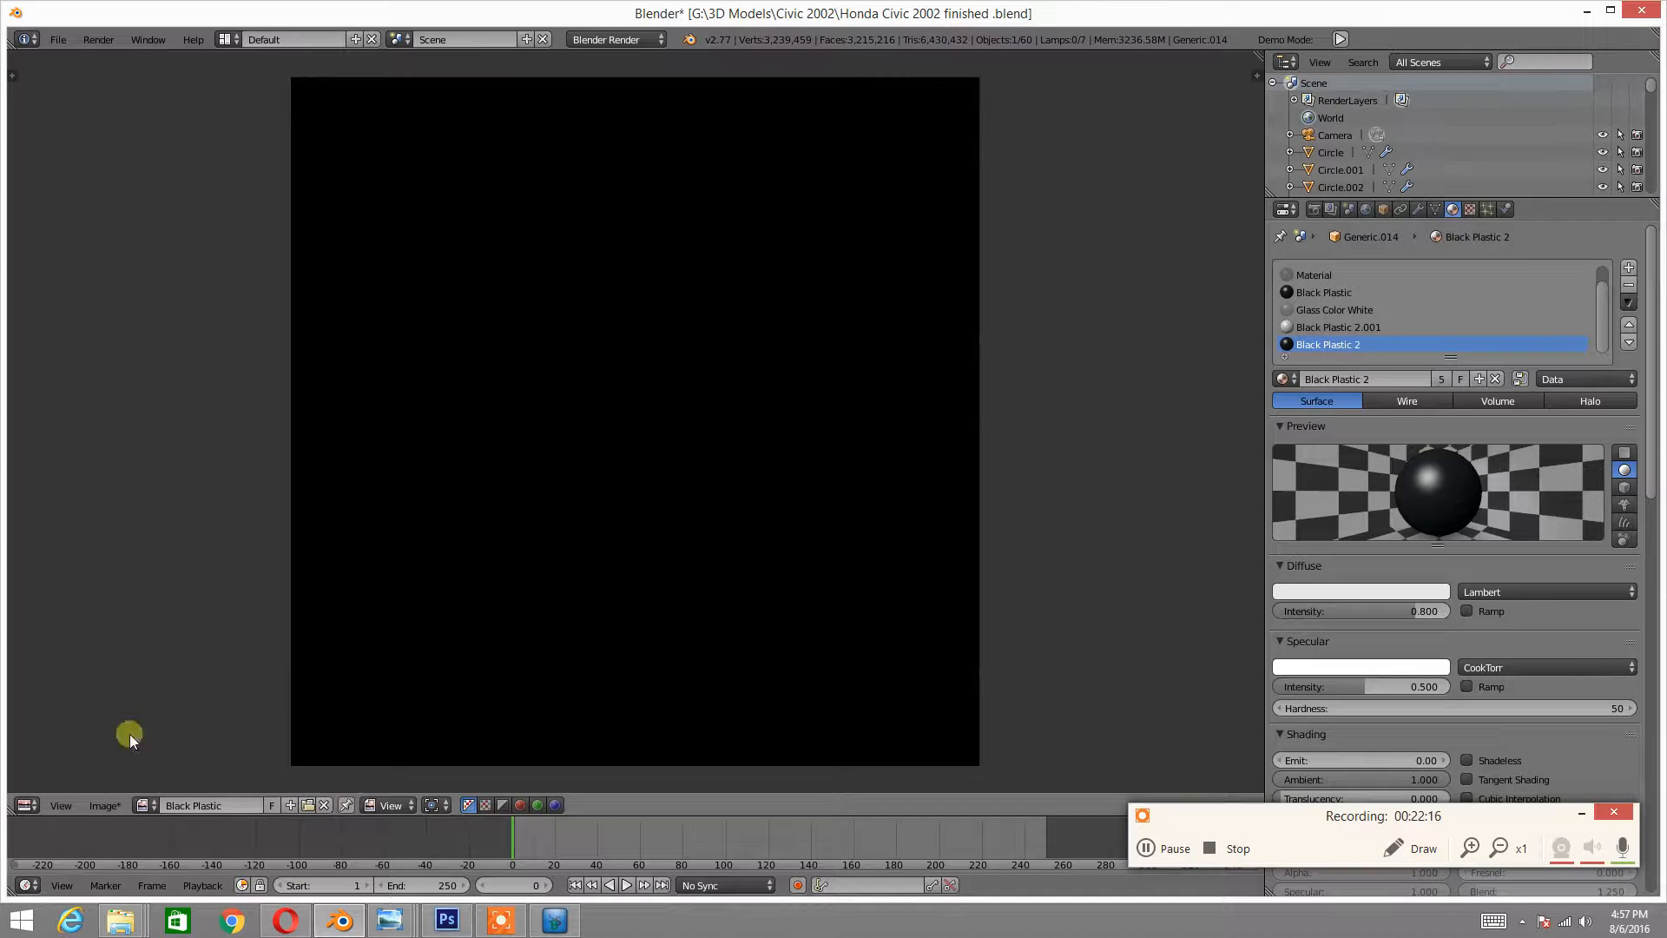
left_click(34, 806)
left_click(53, 782)
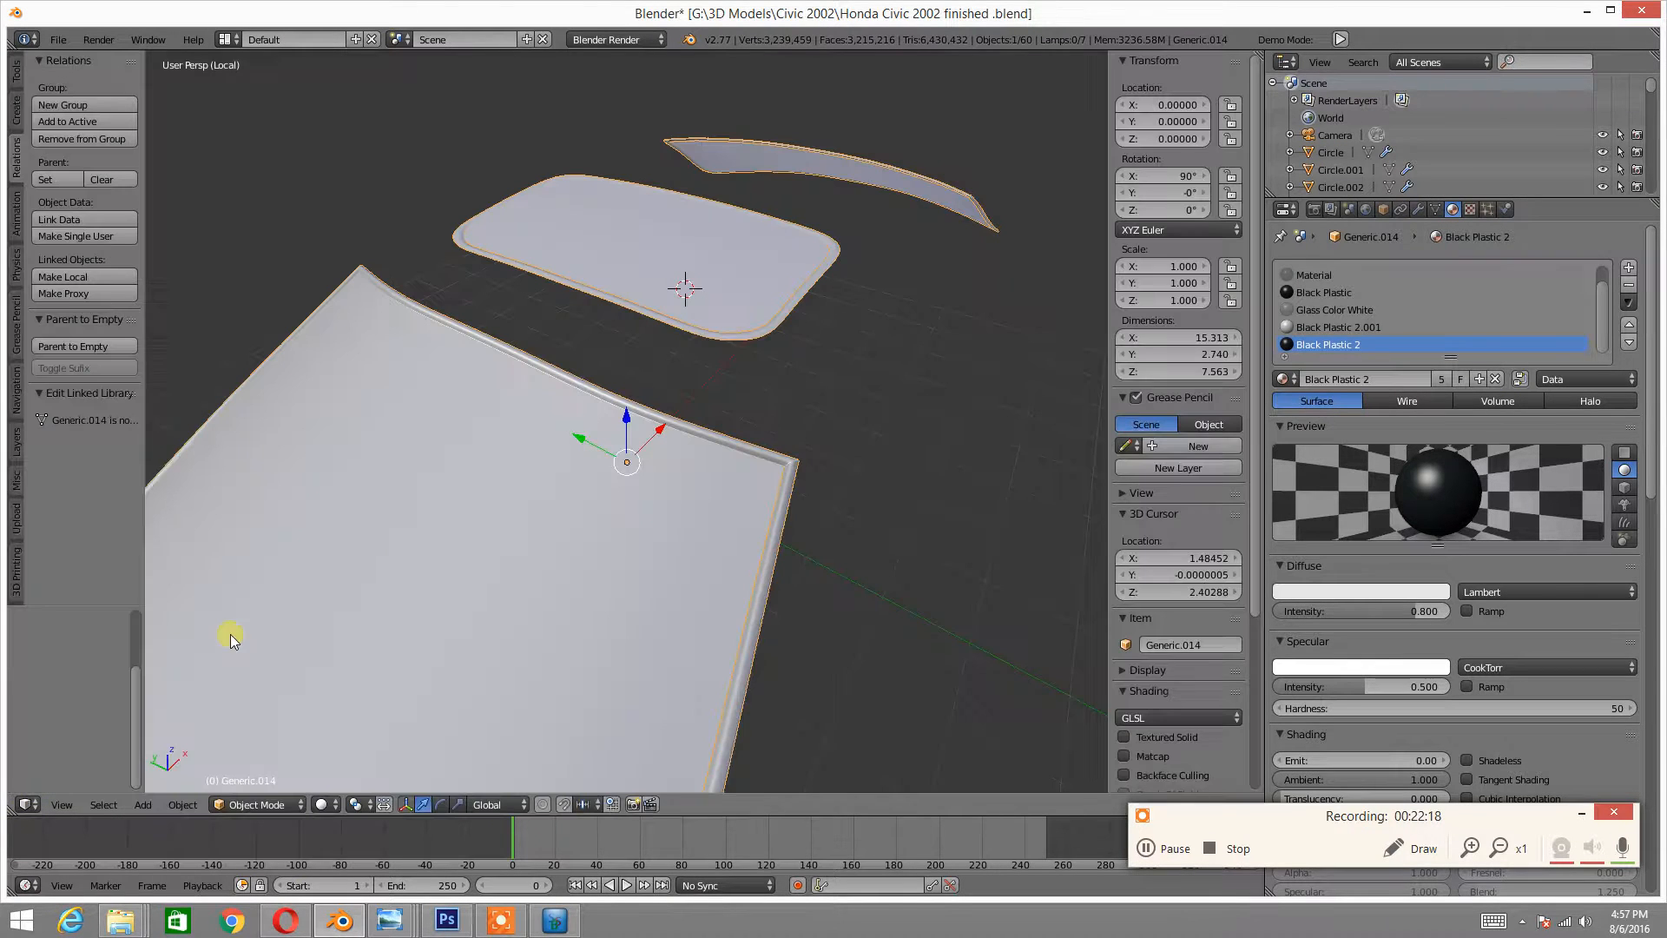
- Select the whole window trim mesh in Edit Mode and all of its UVs in the UV/Image Editor
key("Tab")
left_click(803, 432)
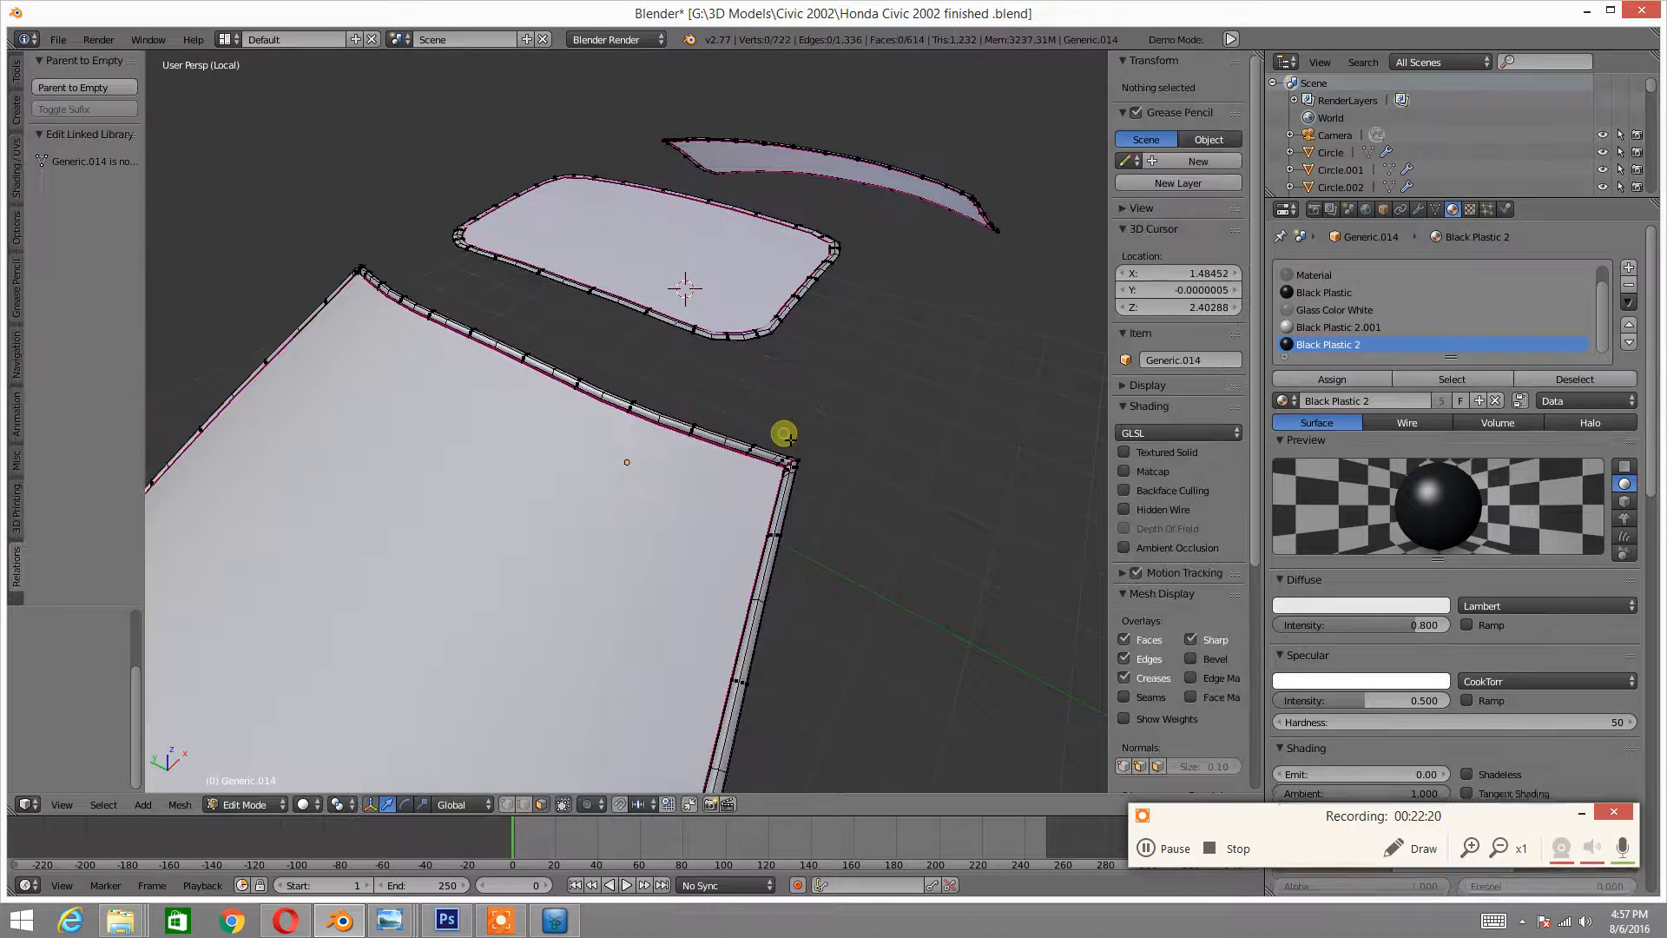
key("a")
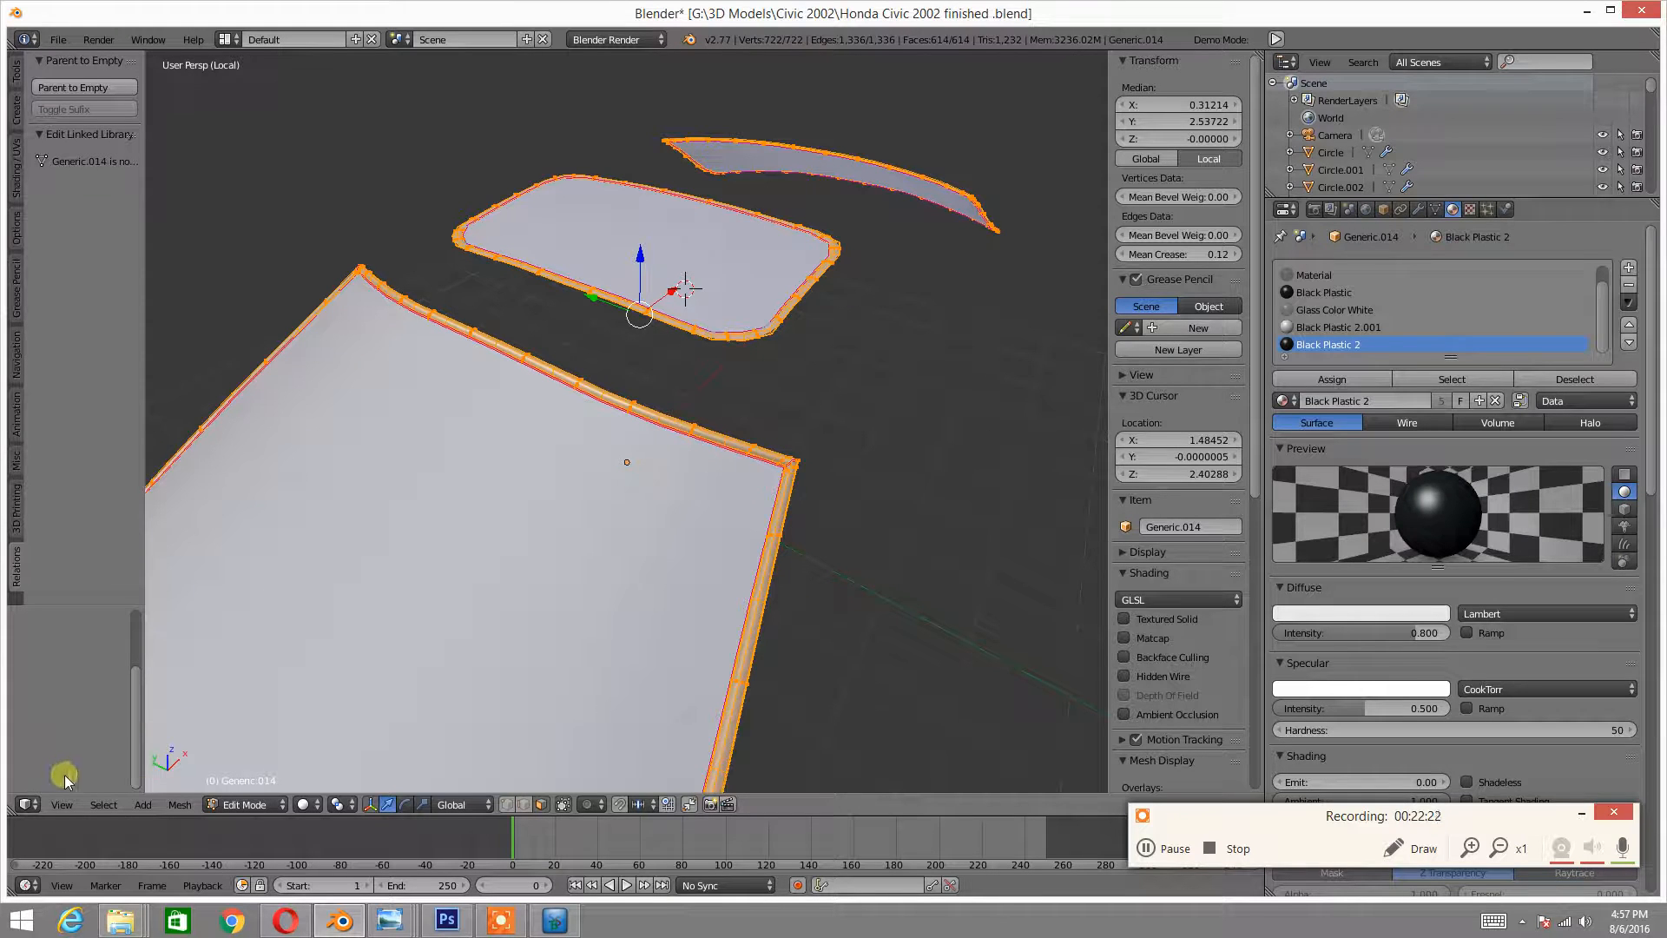
left_click(29, 804)
left_click(67, 663)
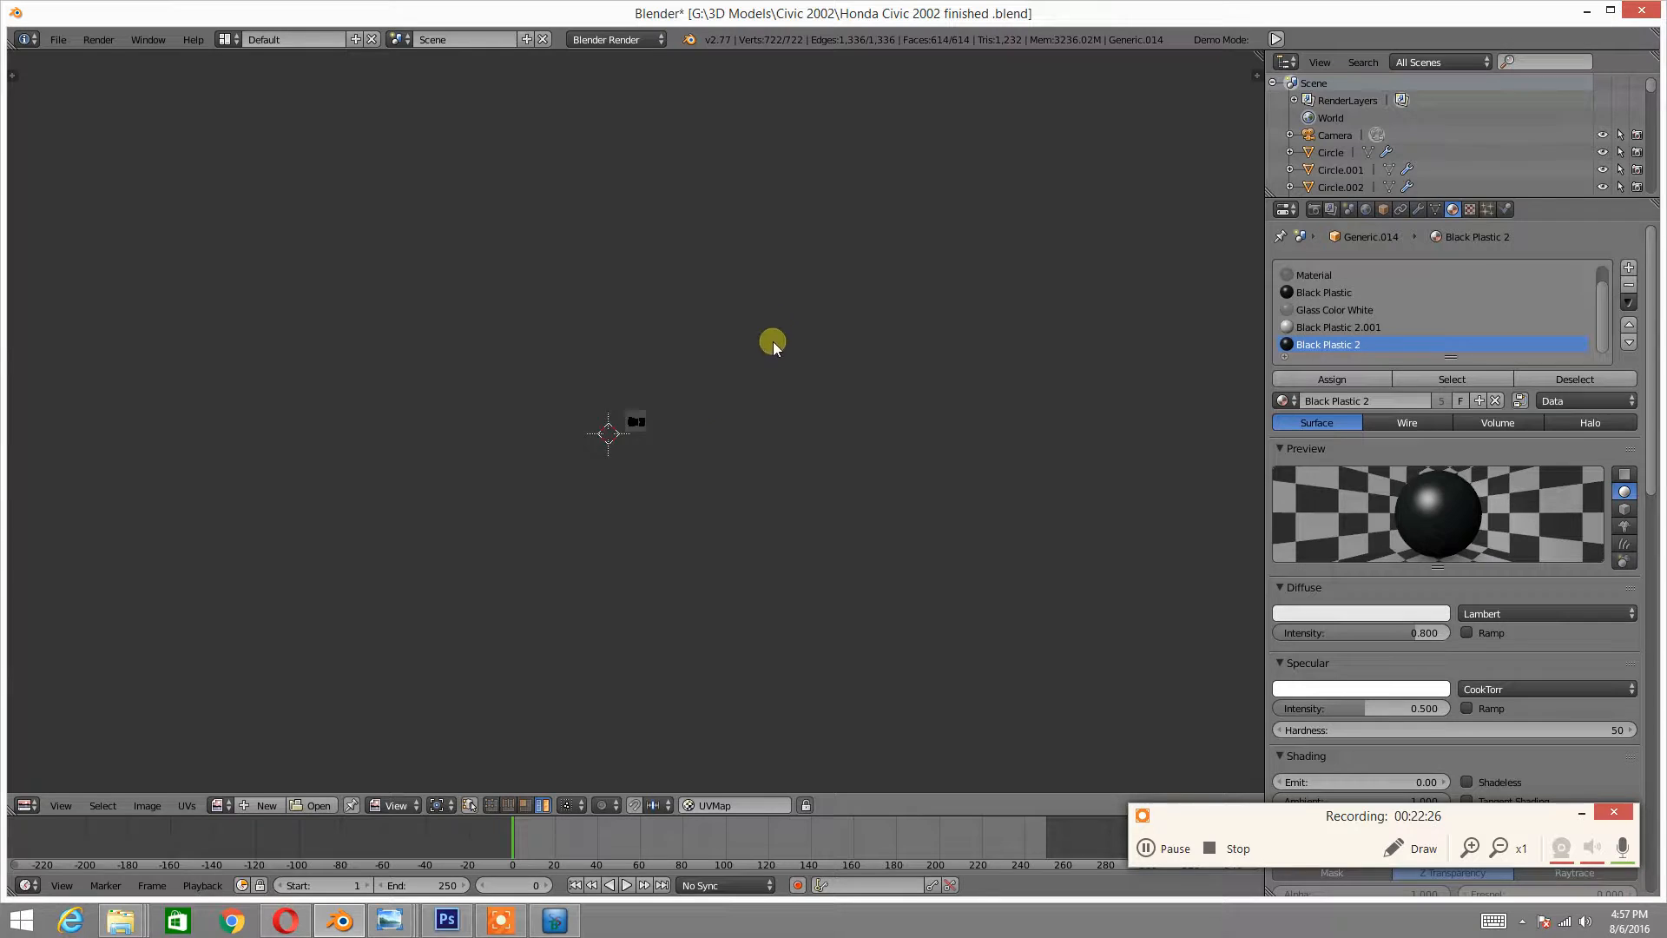
scroll(694, 420, "up", 15)
scroll(695, 417, "down", 1)
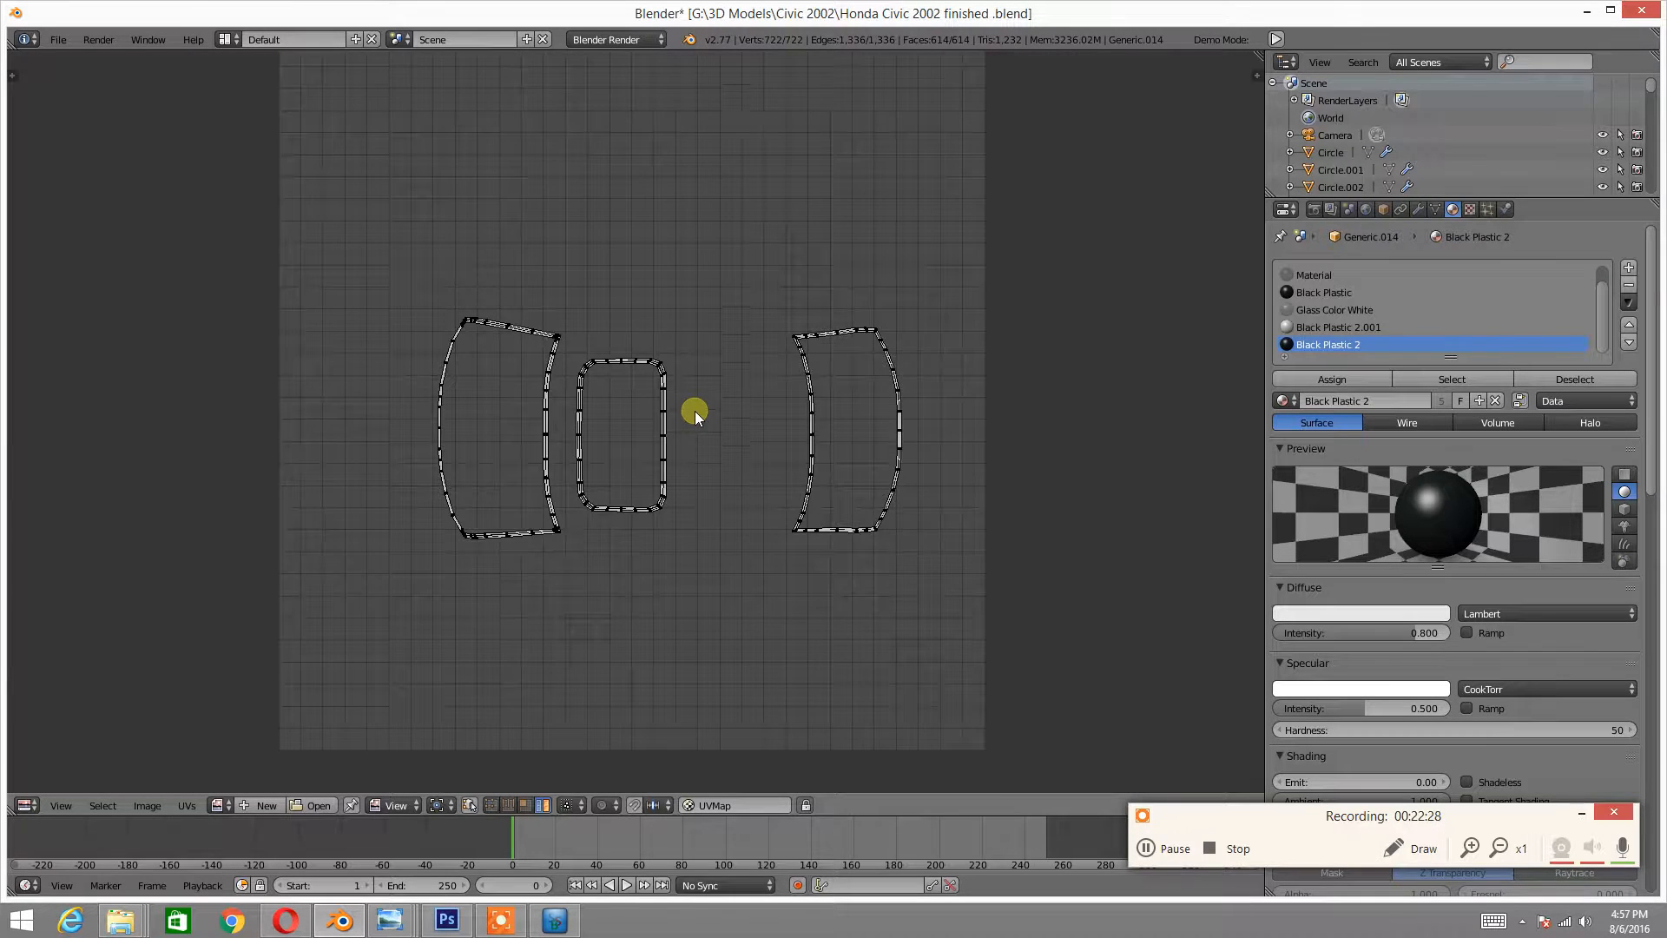
scroll(690, 436, "down", 1)
scroll(691, 437, "up", 1)
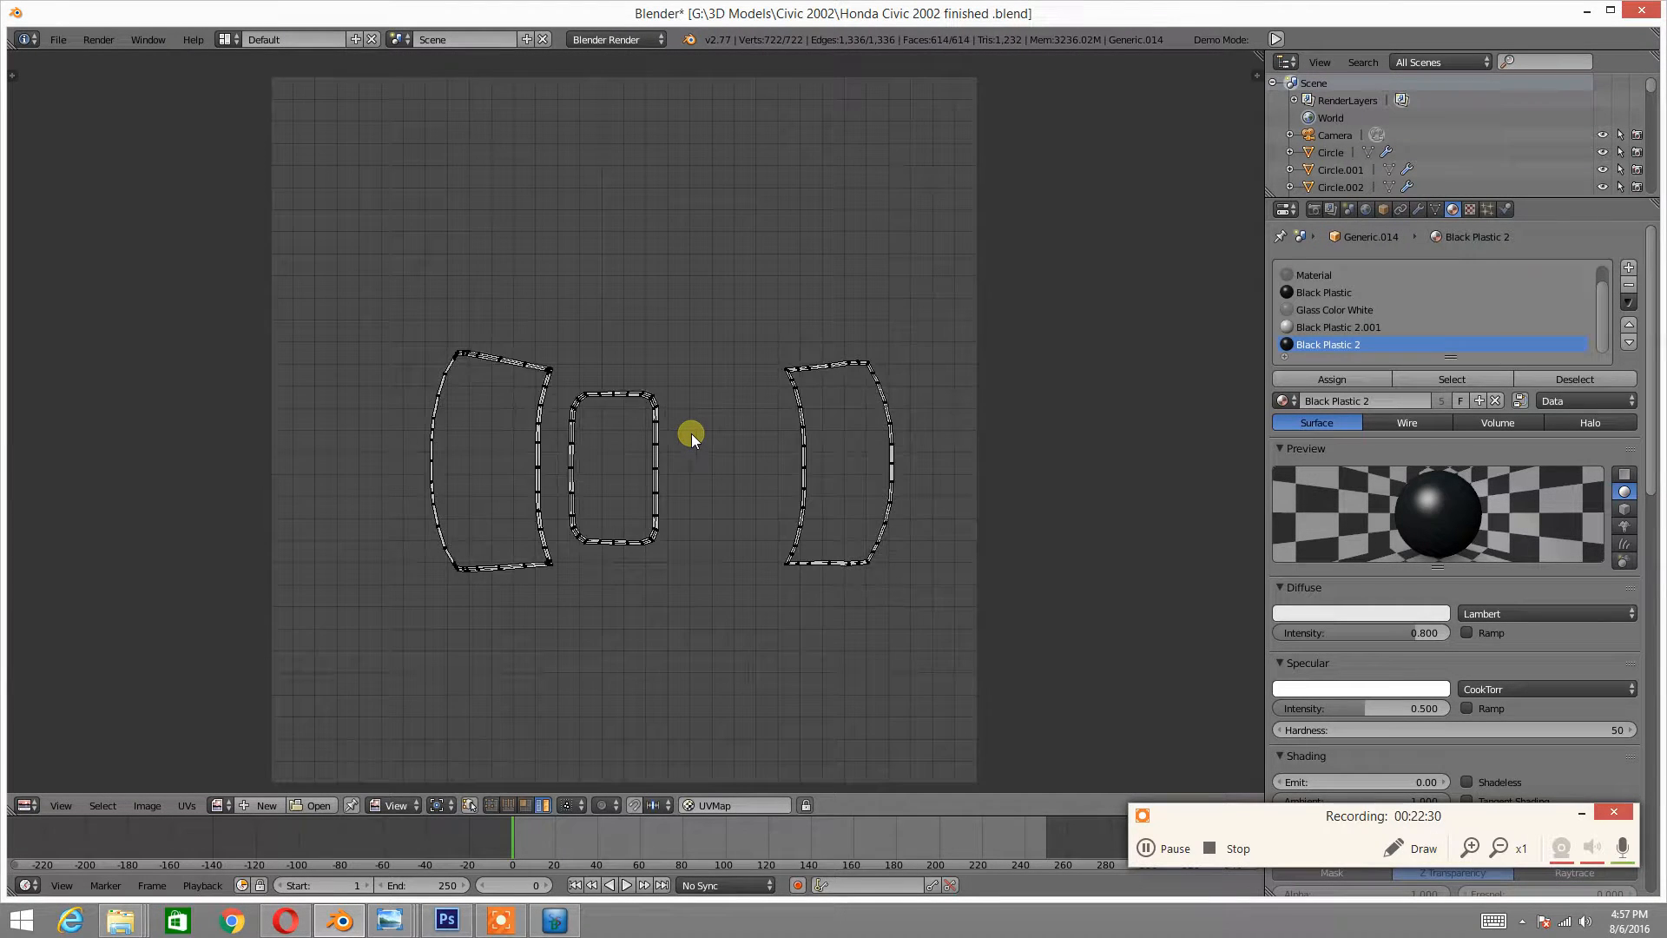
key("a")
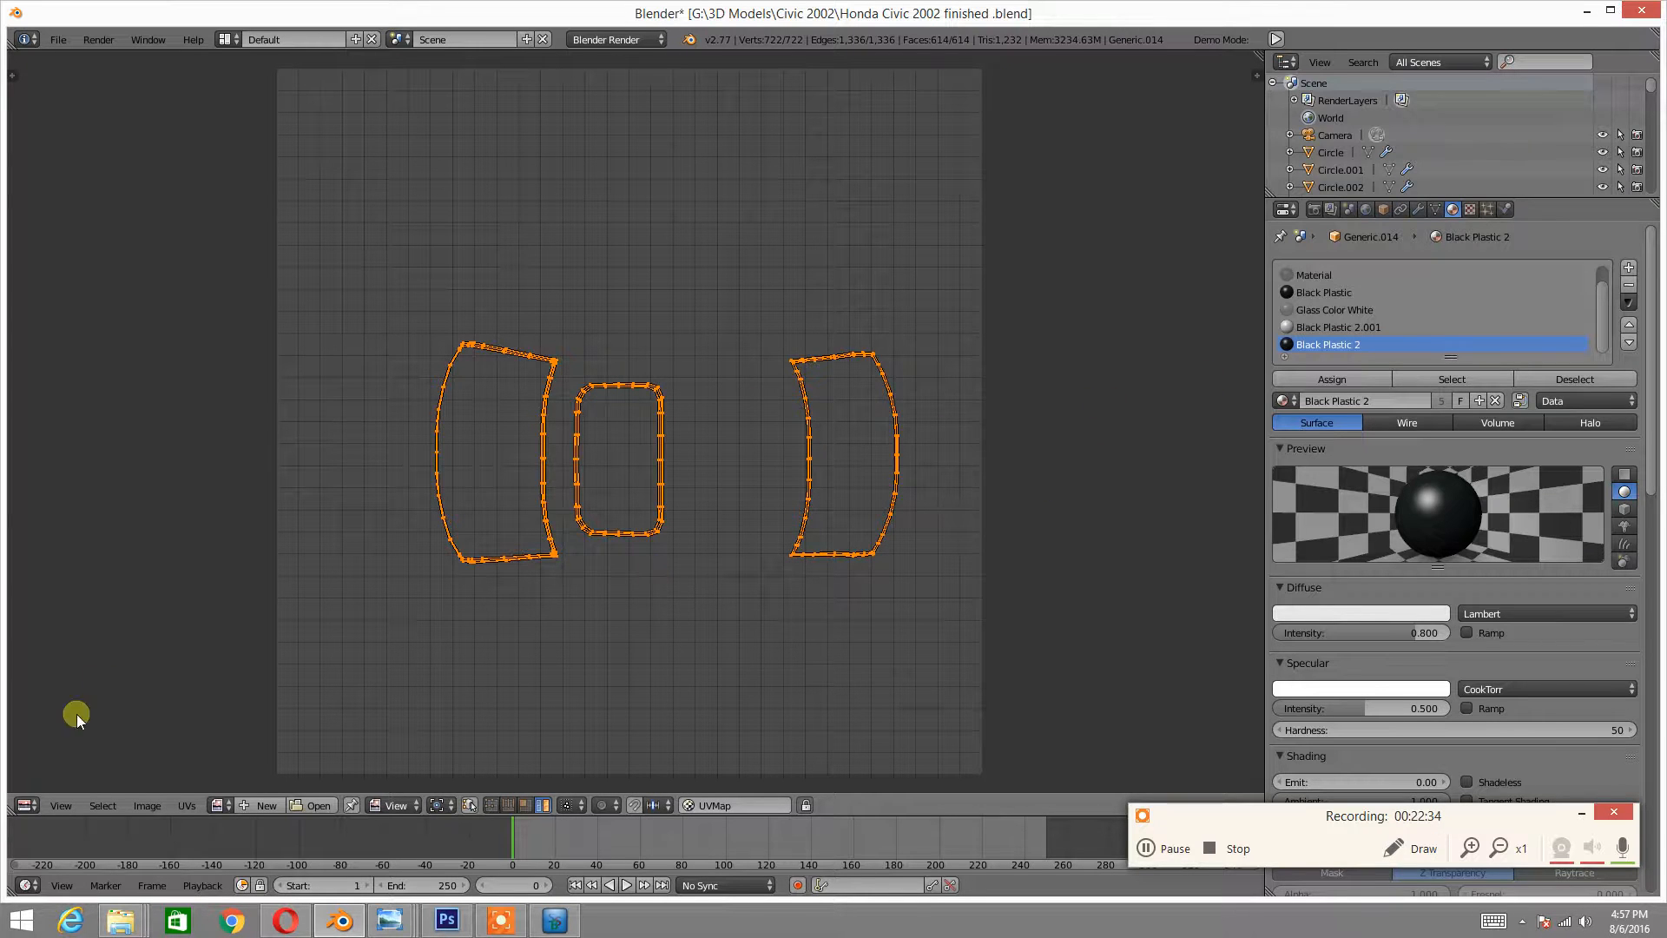
- Try to bake the window trim's textures from Object Mode, and check for a baked image in the UV/Image Editor
left_click(34, 802)
left_click(40, 779)
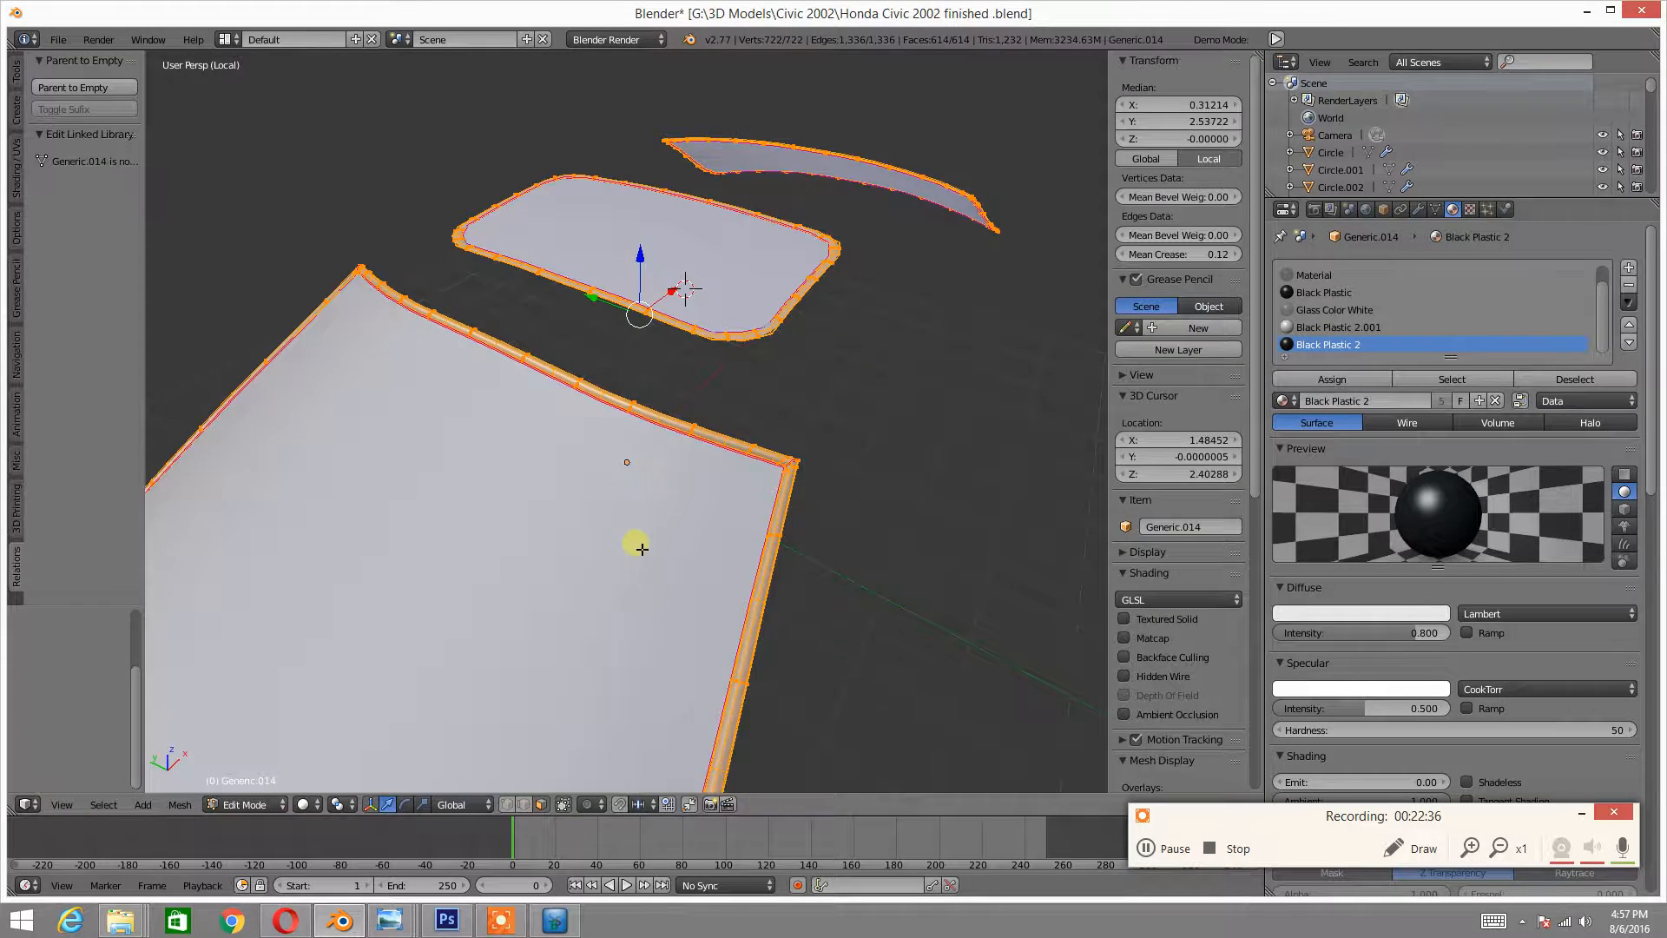
middle_click_drag(808, 417, 770, 387)
key("Tab")
left_click(549, 405)
middle_click_drag(598, 402, 695, 420)
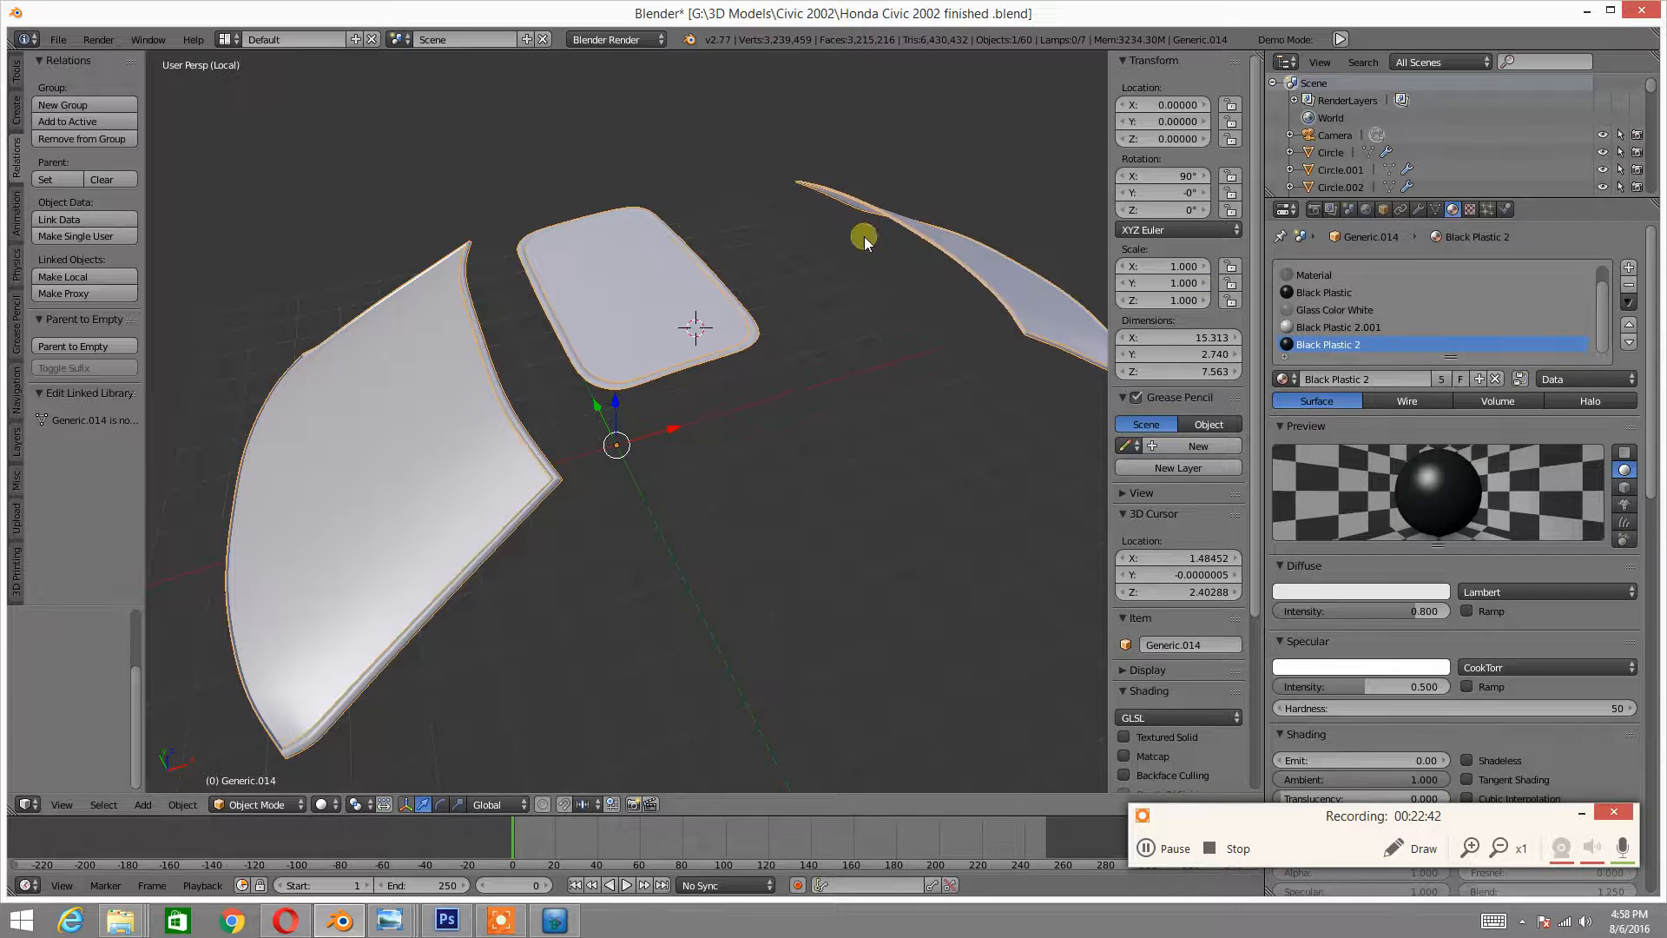
left_click(1315, 208)
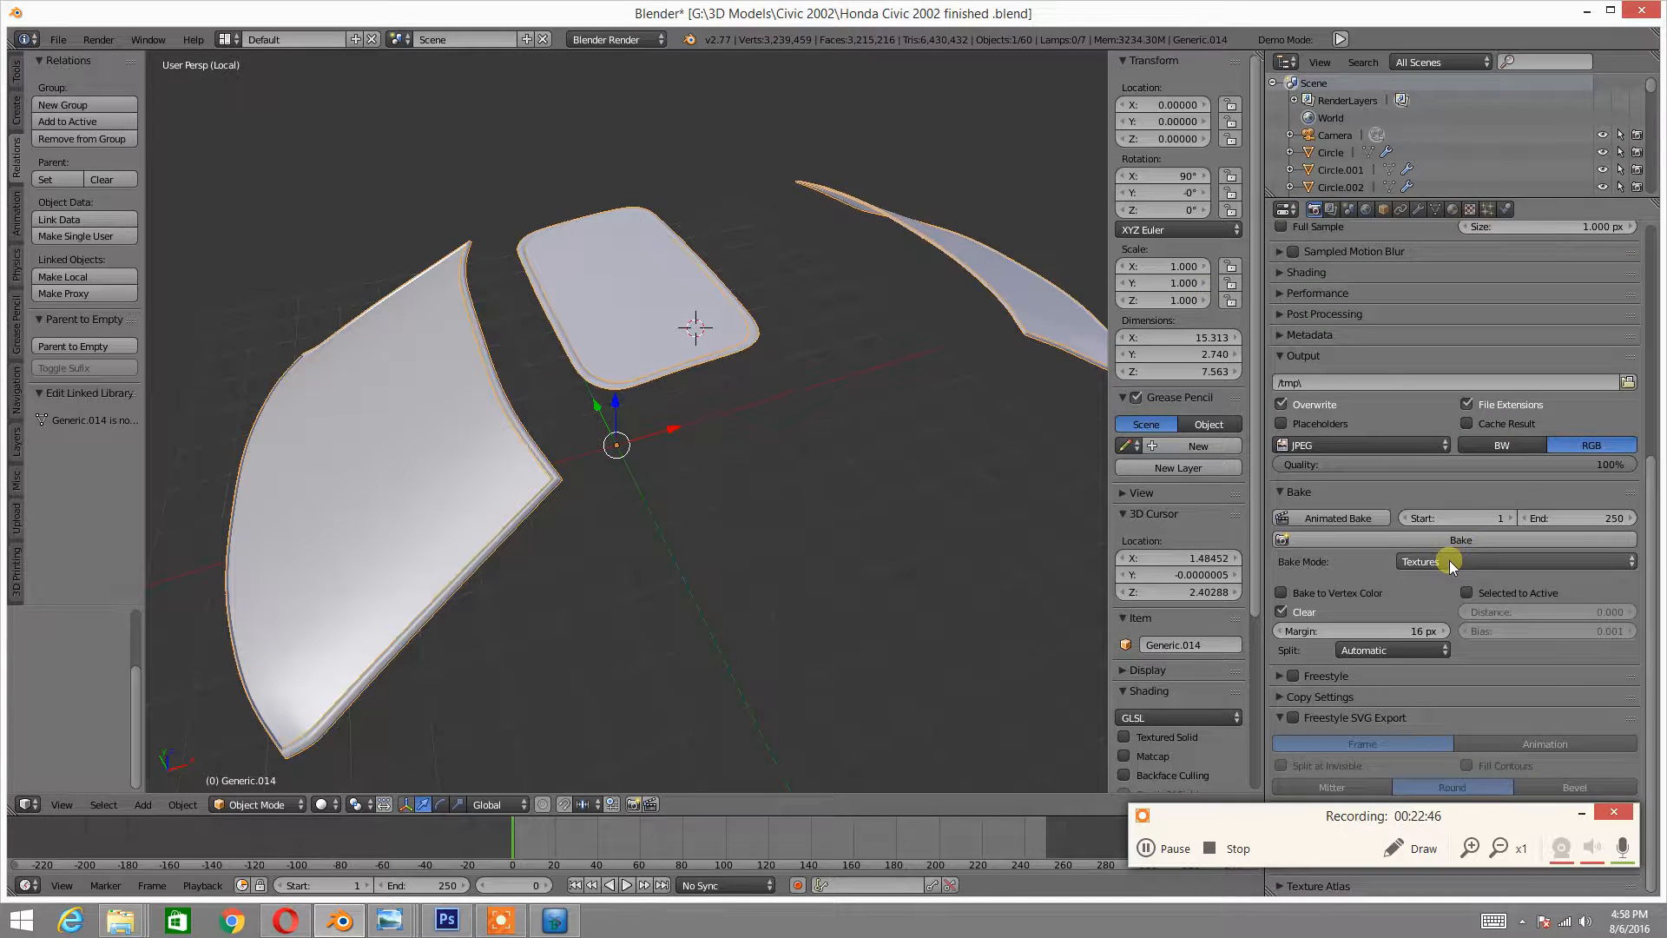
left_click(1409, 538)
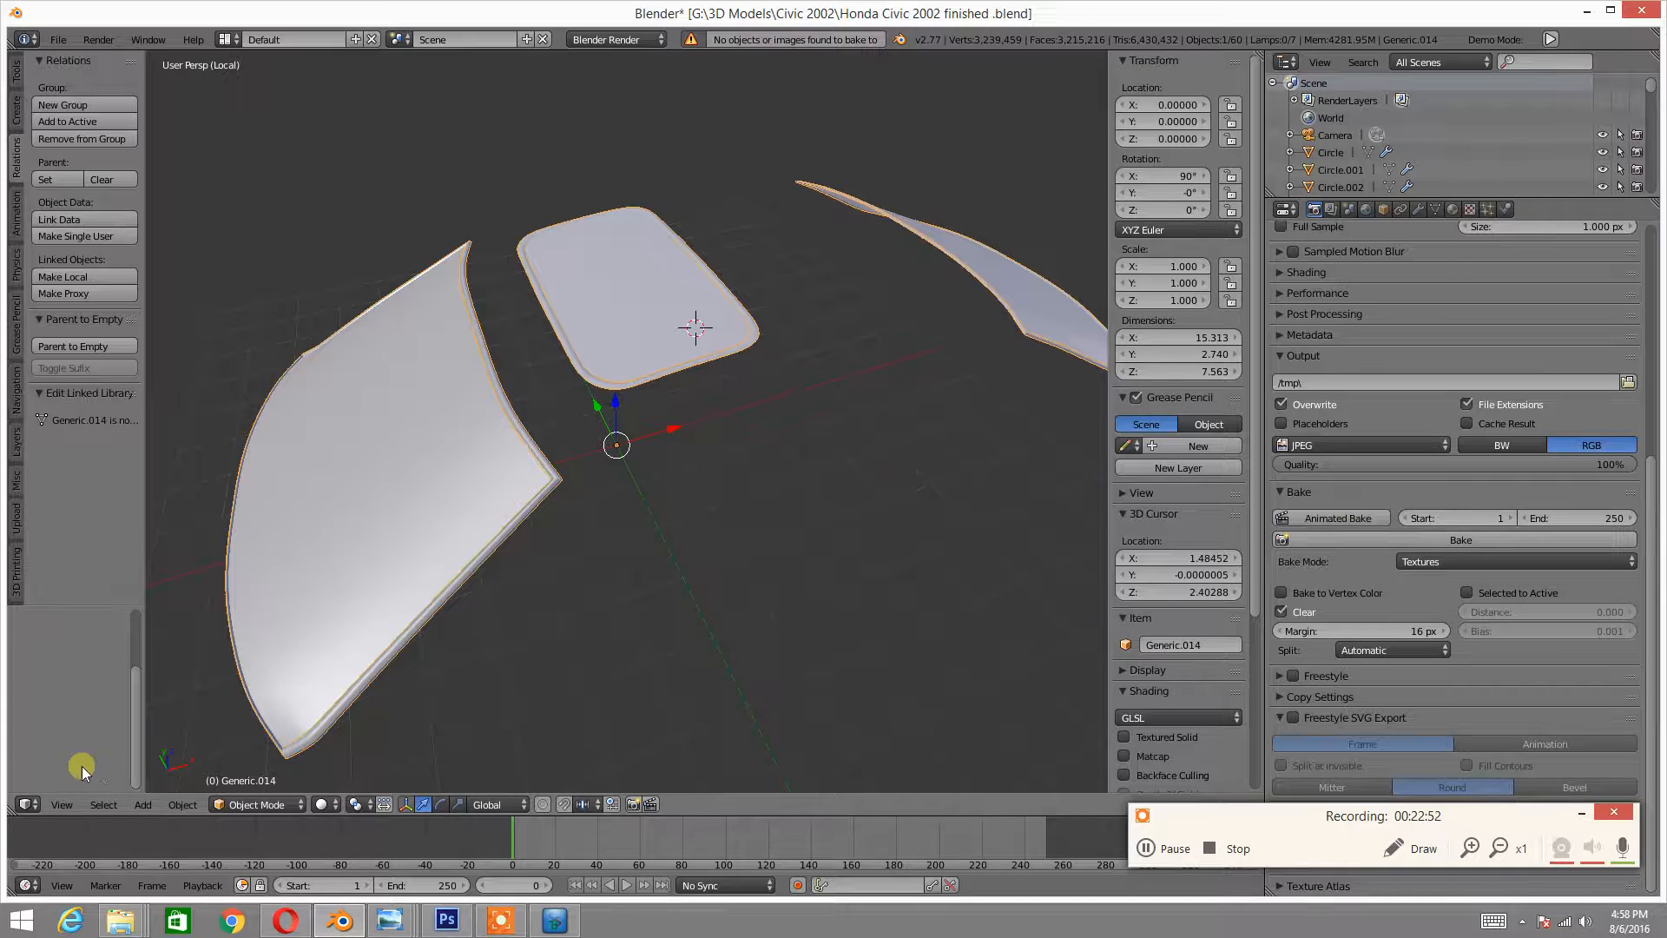
left_click(35, 804)
left_click(71, 661)
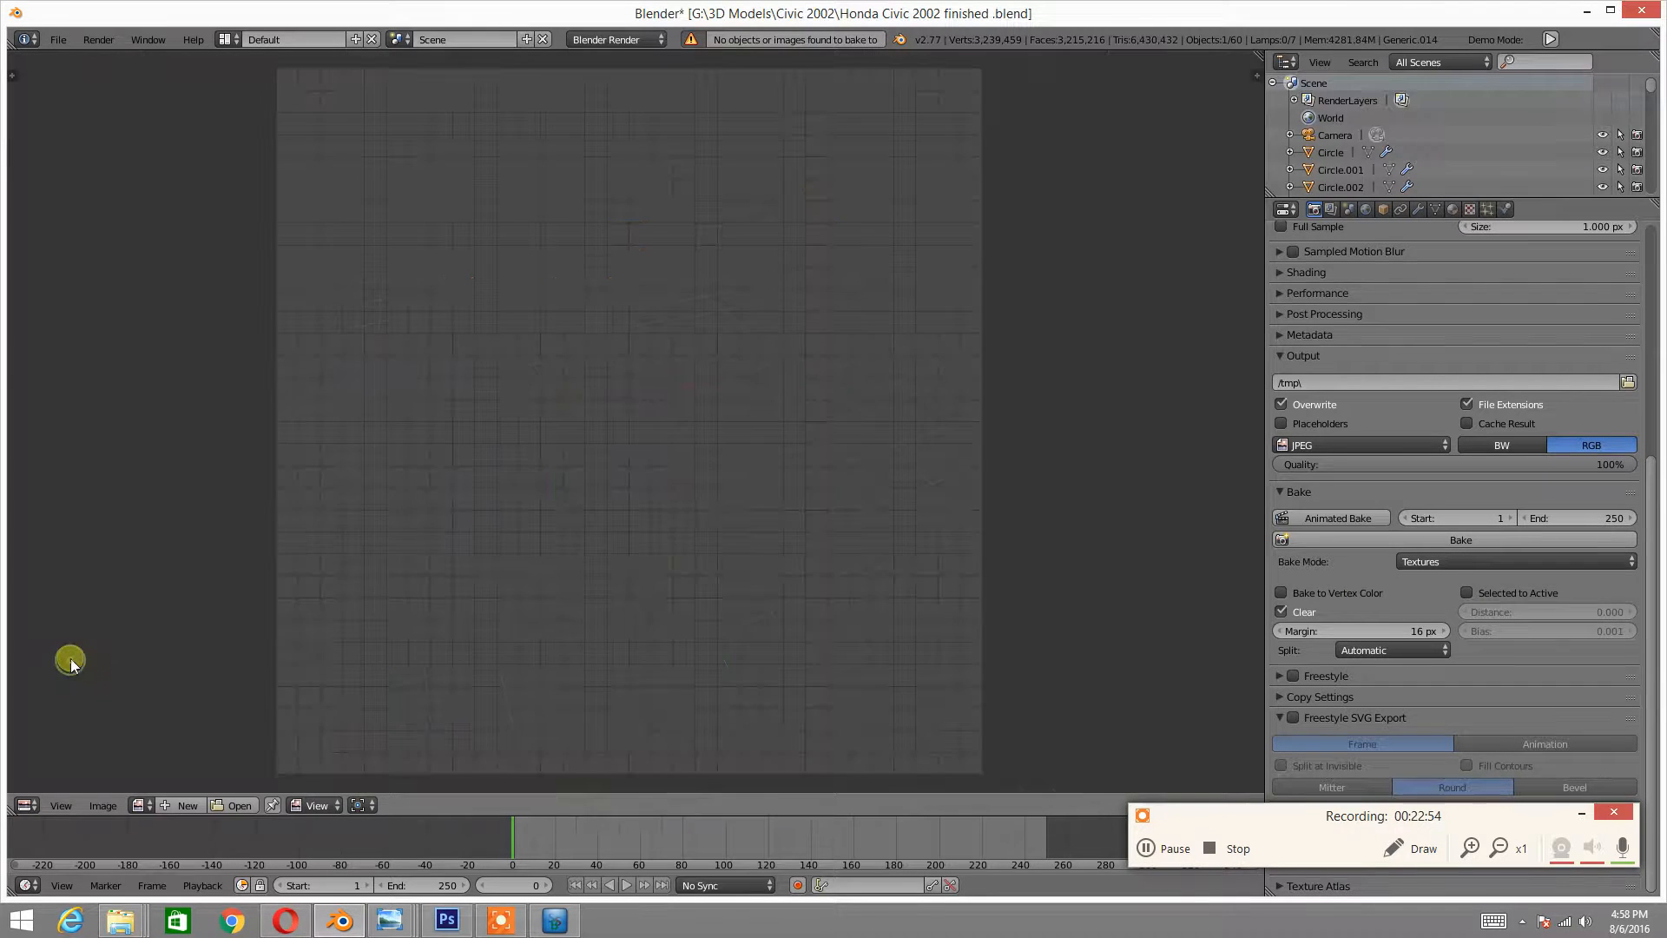
left_click(33, 803)
left_click(47, 790)
- Link the Black Plastic image to the window trim's UVs in the UV/Image Editor with the mesh in Edit Mode
right_click(520, 436)
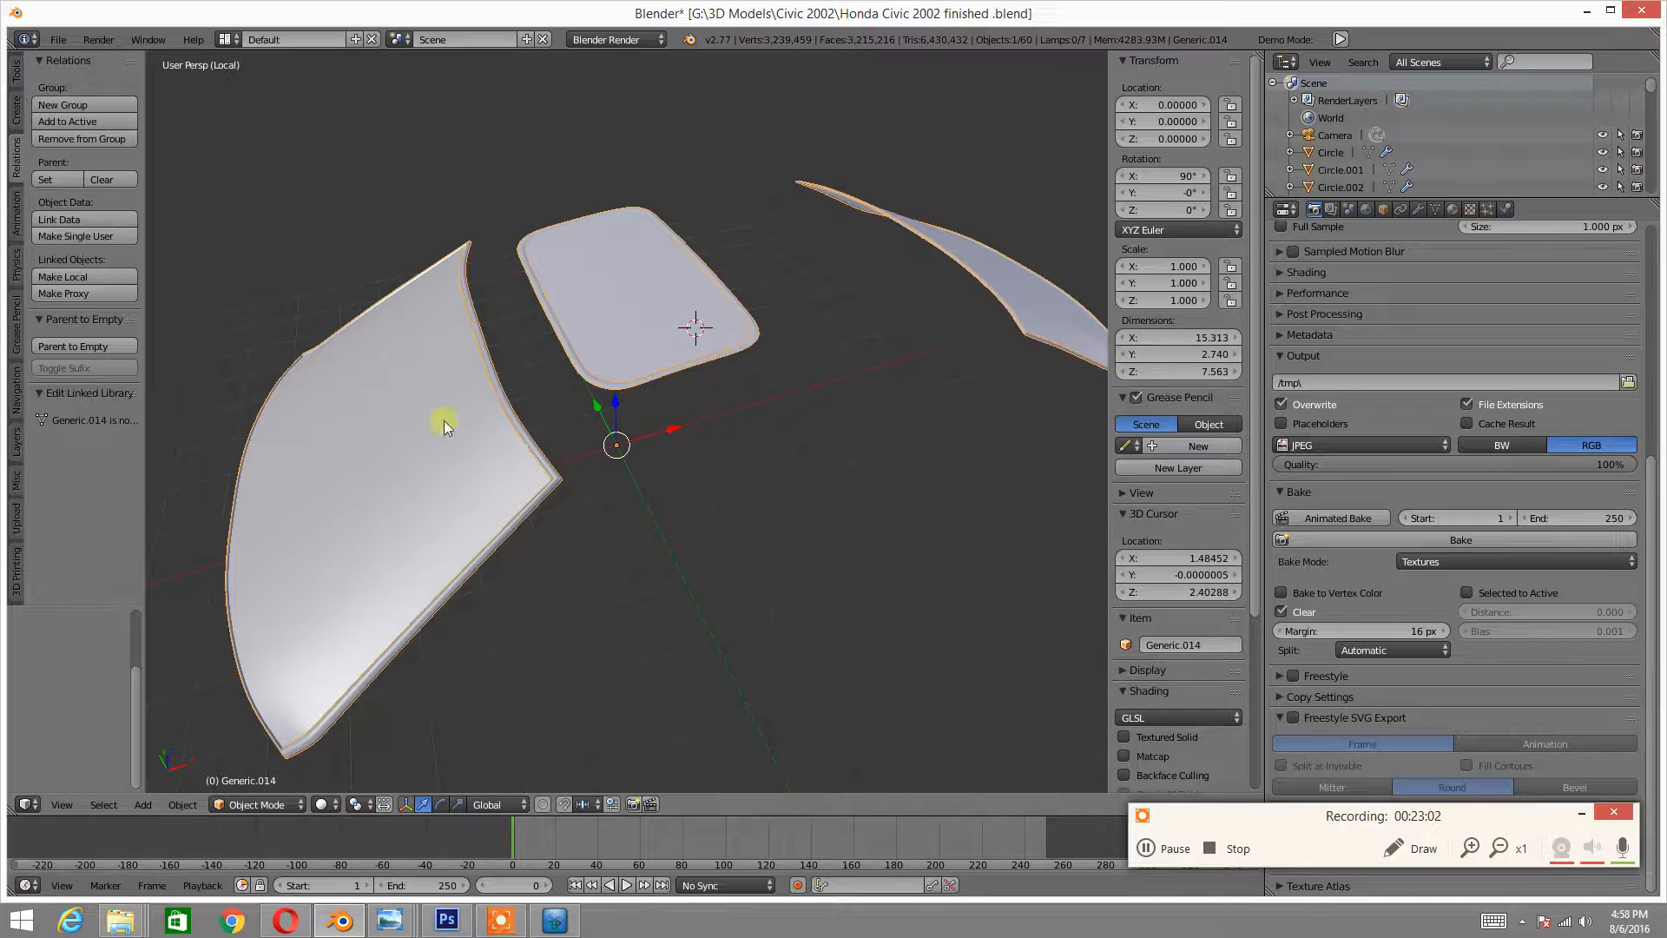
key("Tab")
left_click(593, 475)
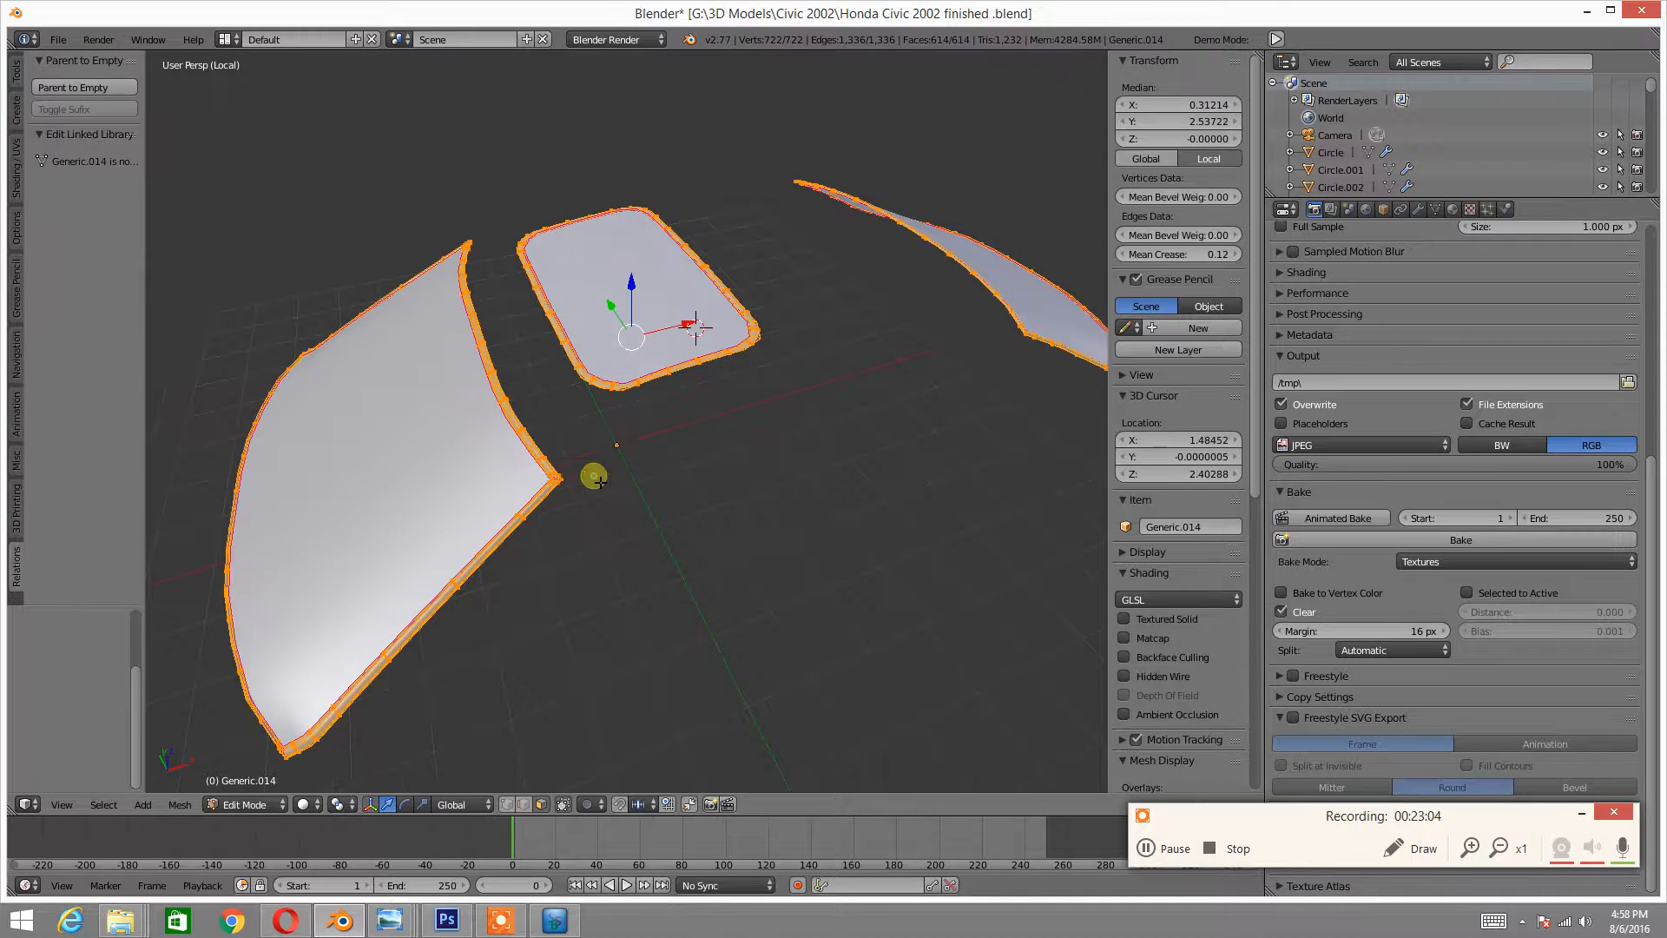
left_click(38, 805)
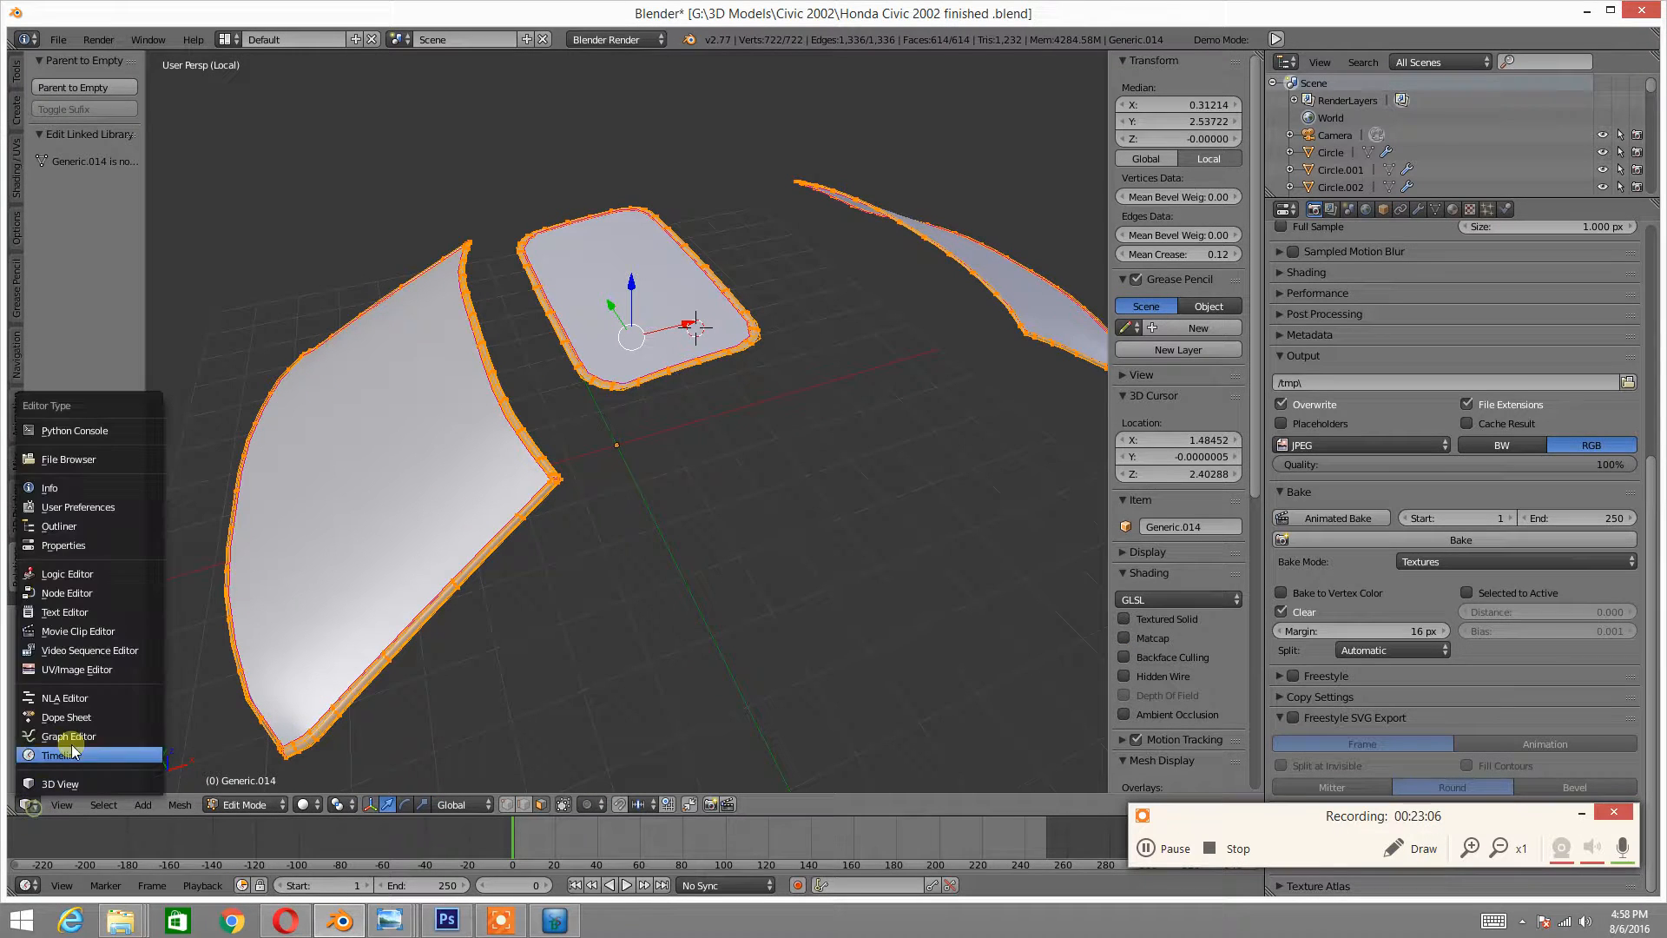
left_click(87, 668)
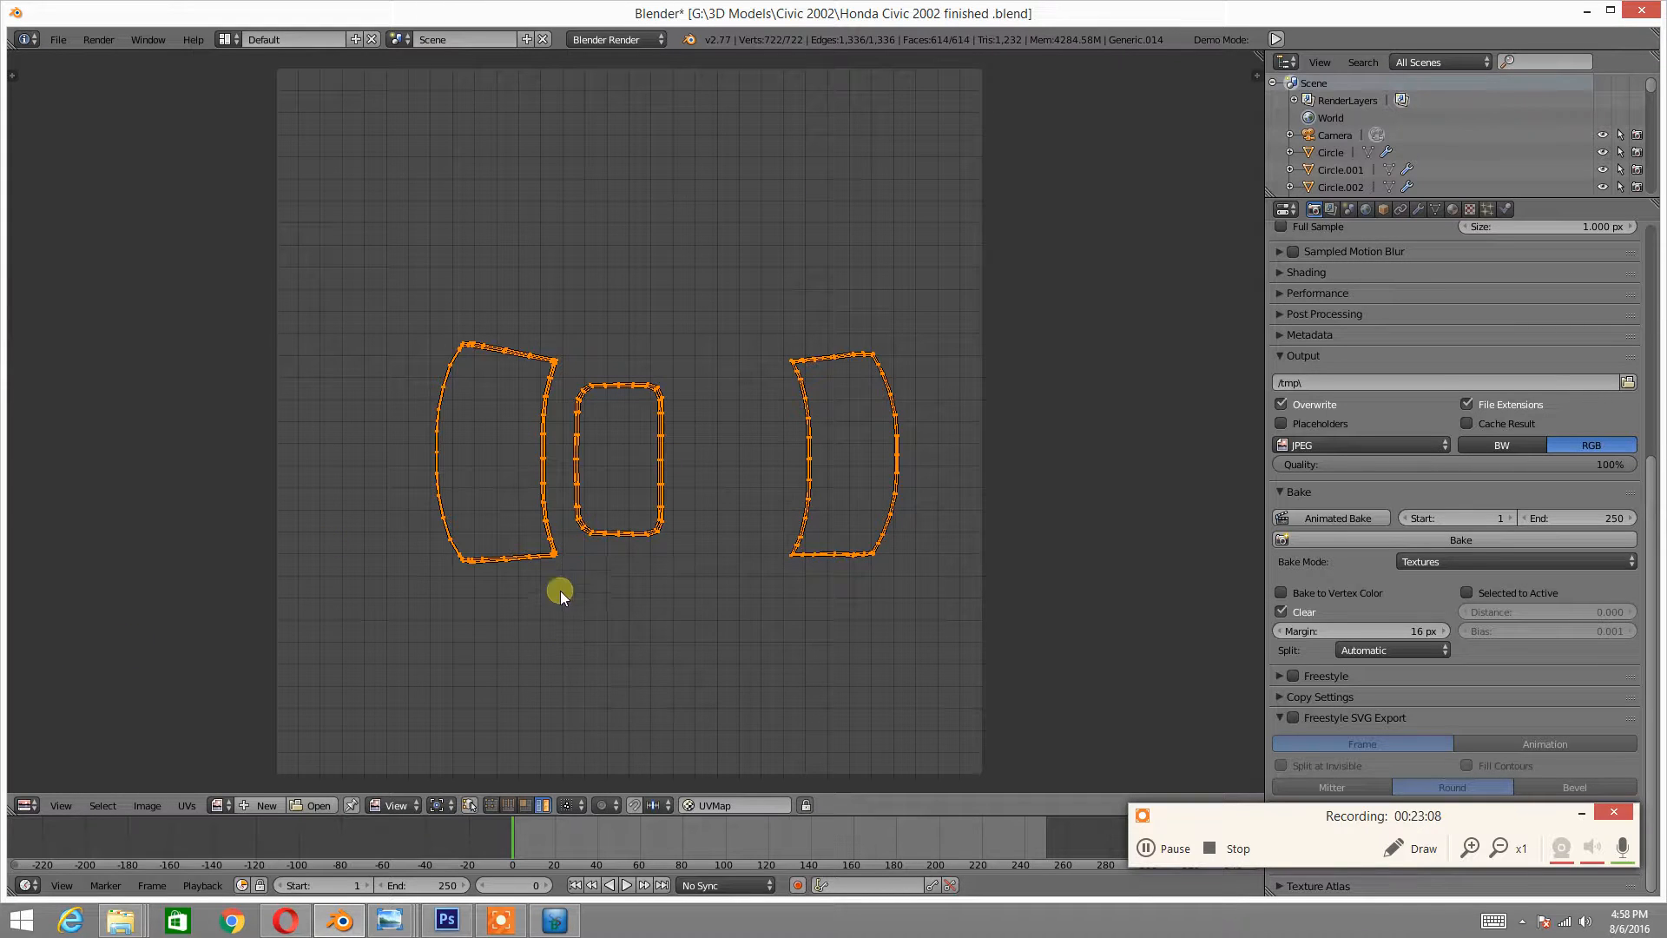
left_click(217, 802)
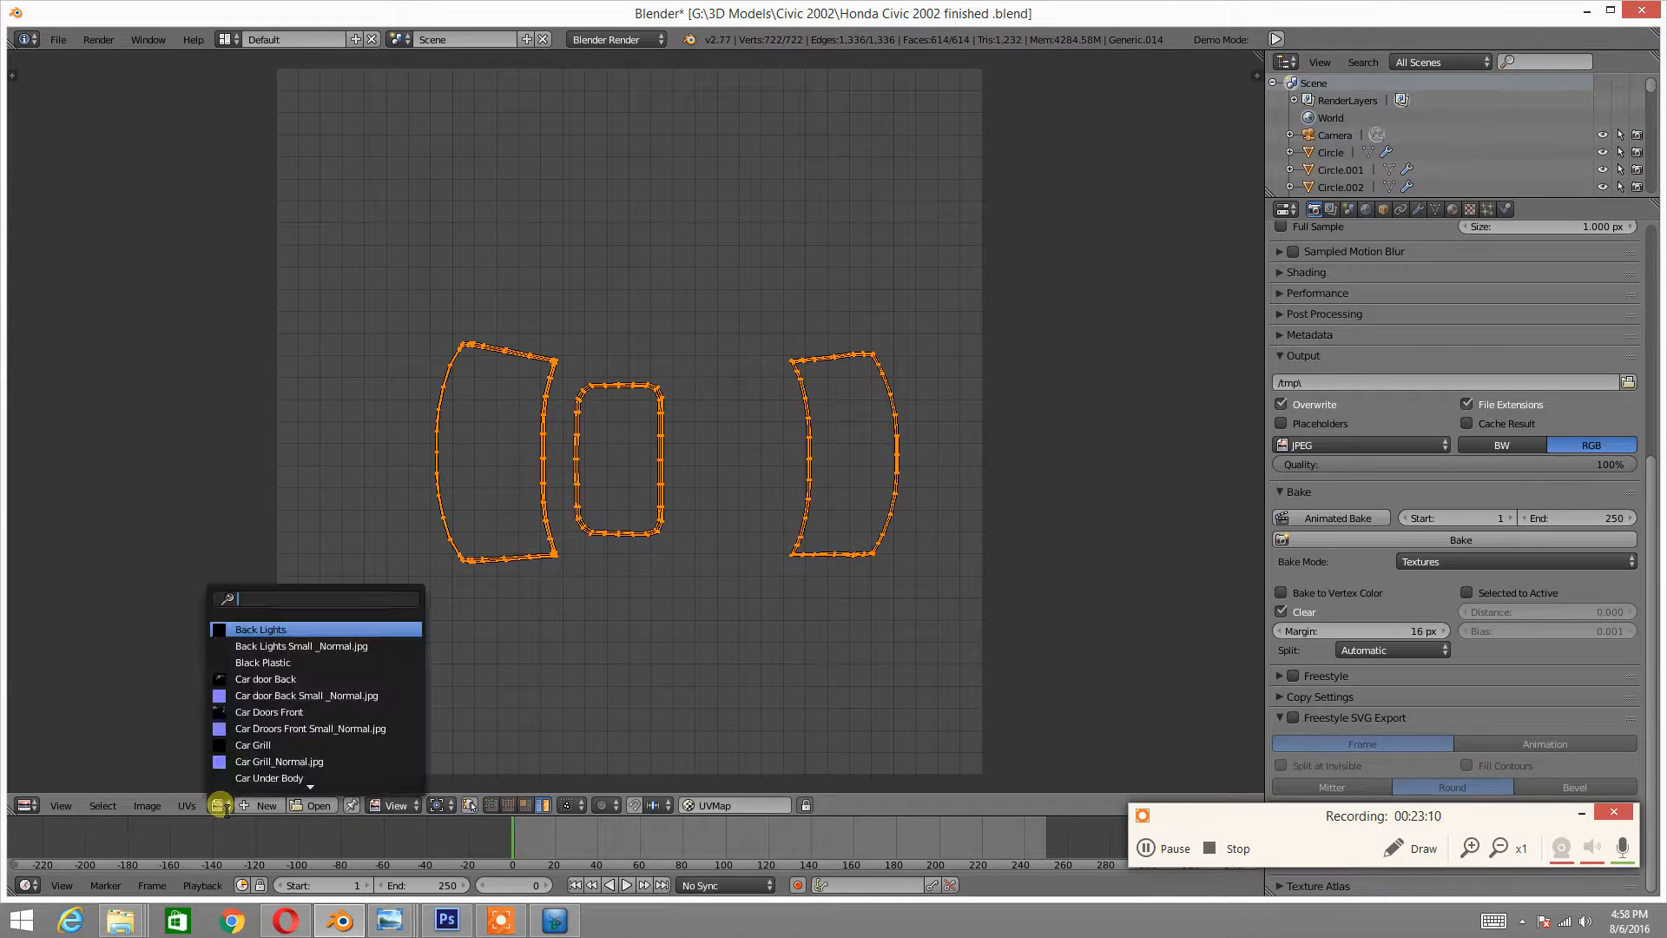
left_click(352, 660)
scroll(592, 529, "down", 8)
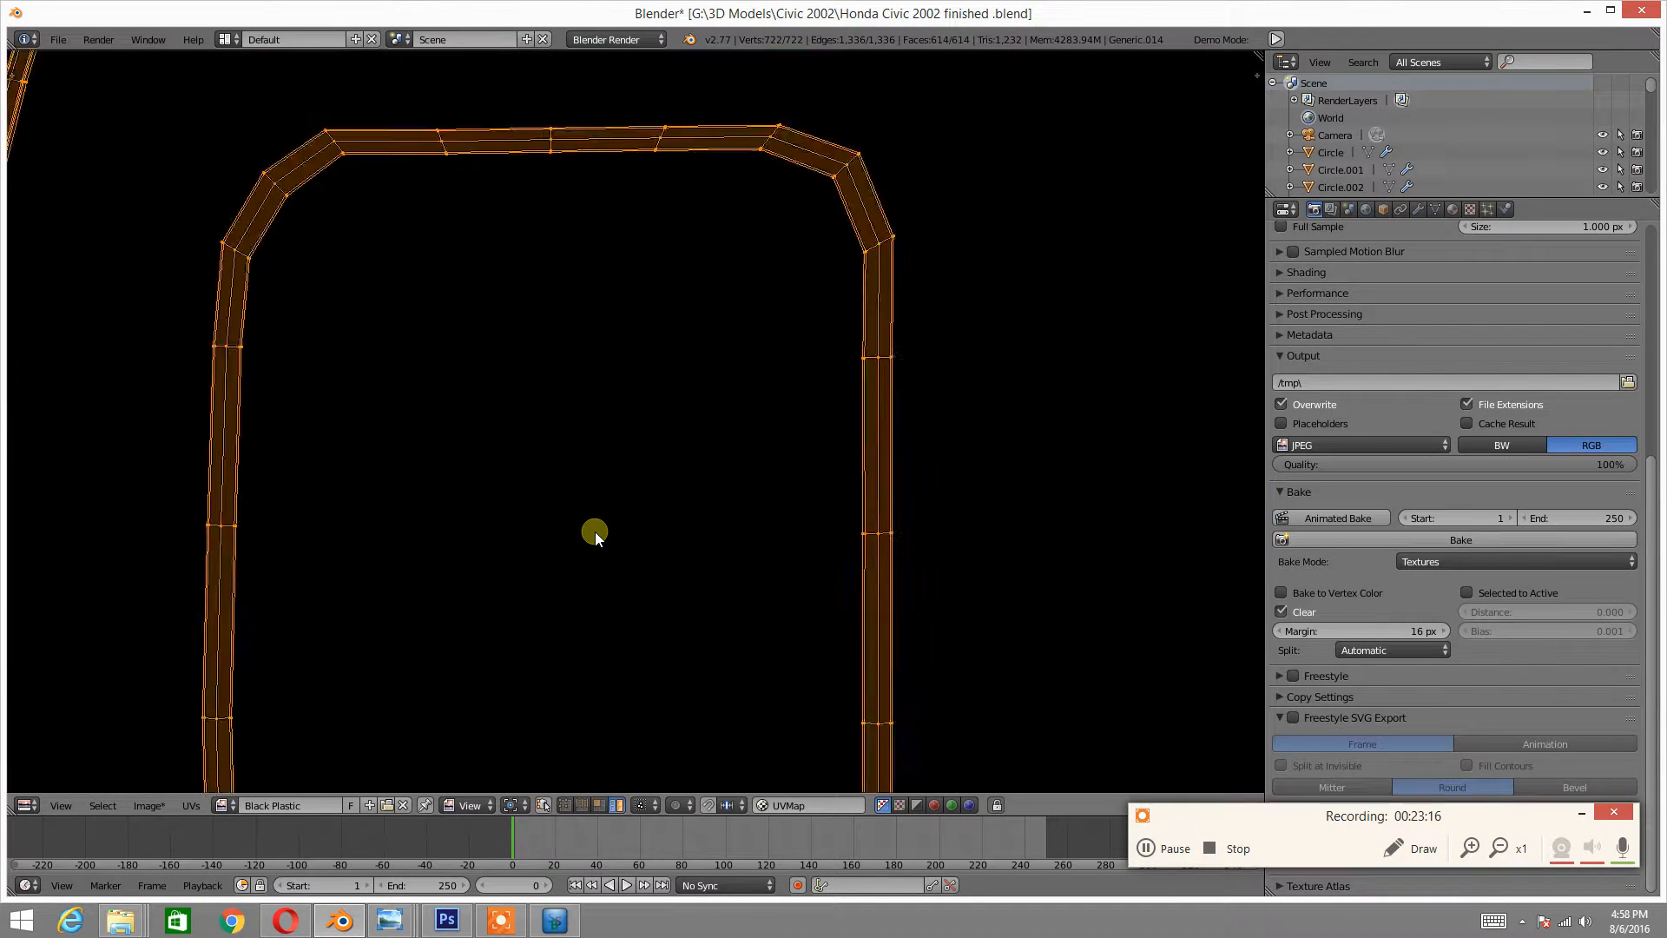
scroll(590, 538, "down", 5)
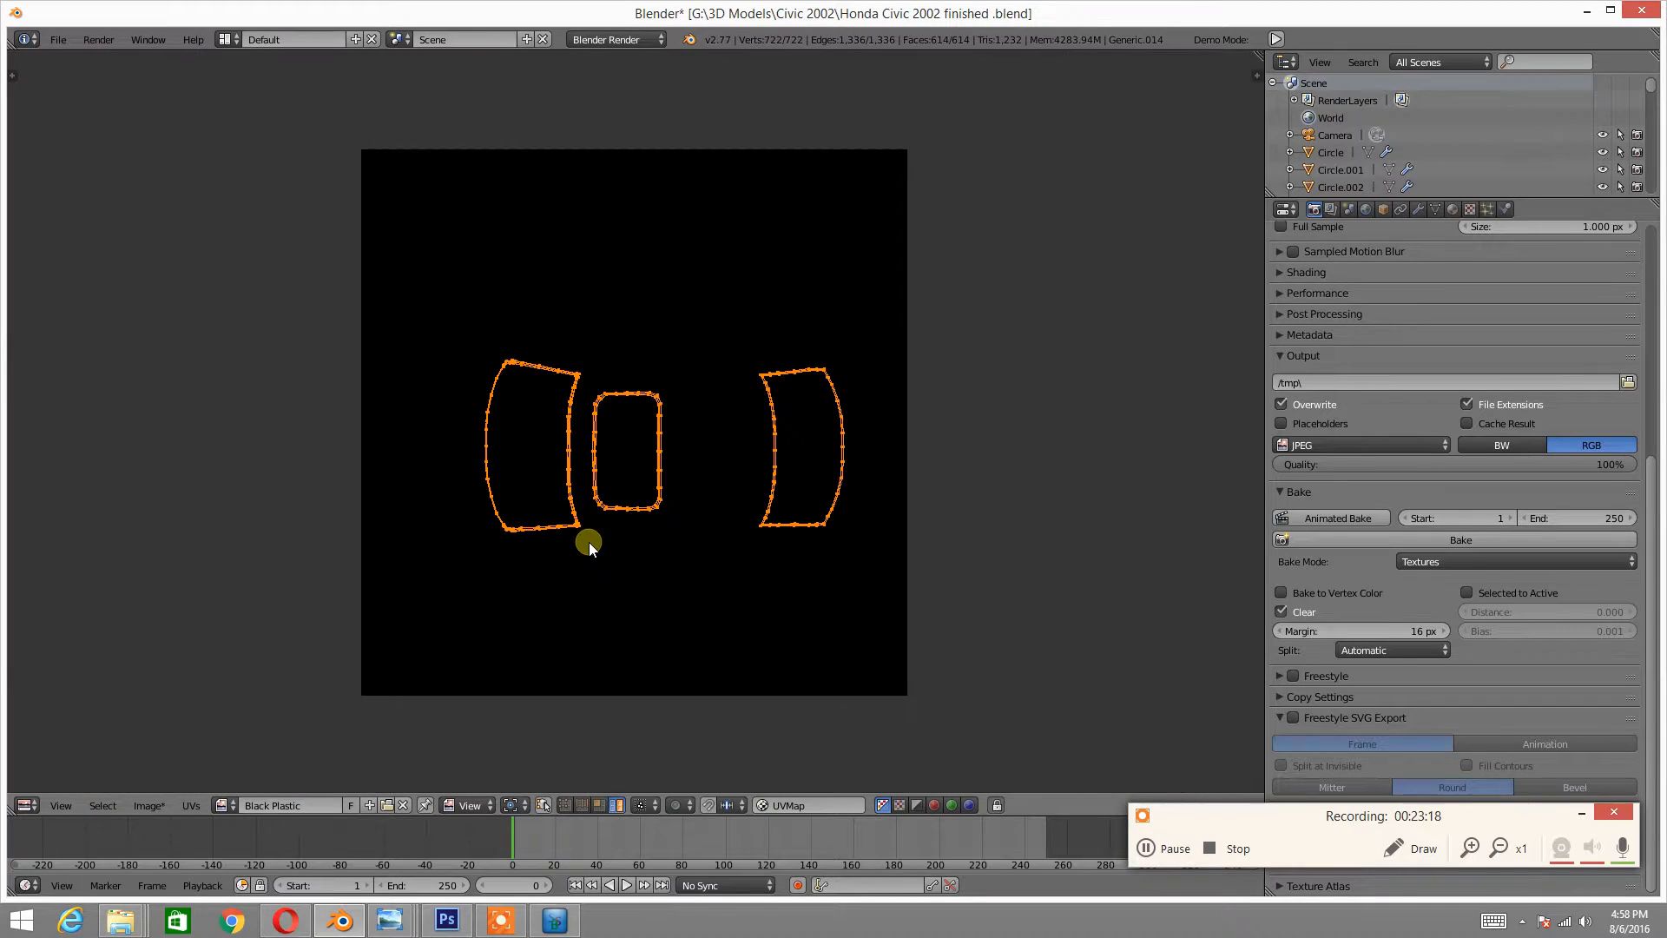
- Return to the 3D View and bake the window trim's textures to the Black Plastic image
left_click(27, 805)
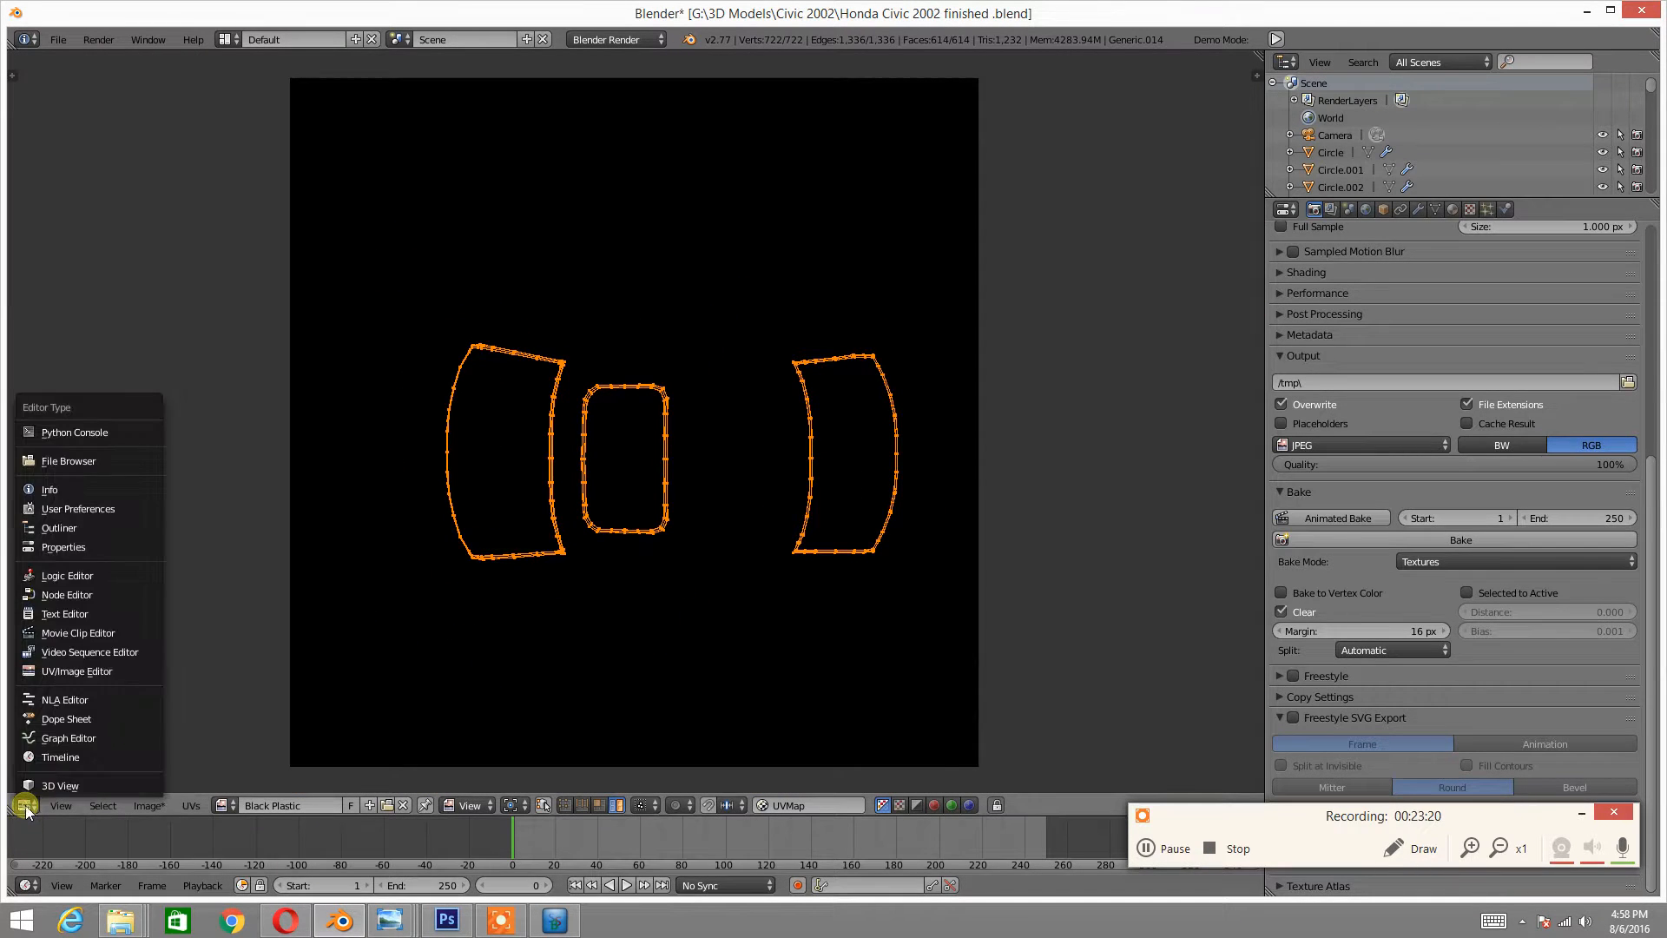
left_click(27, 805)
left_click(48, 782)
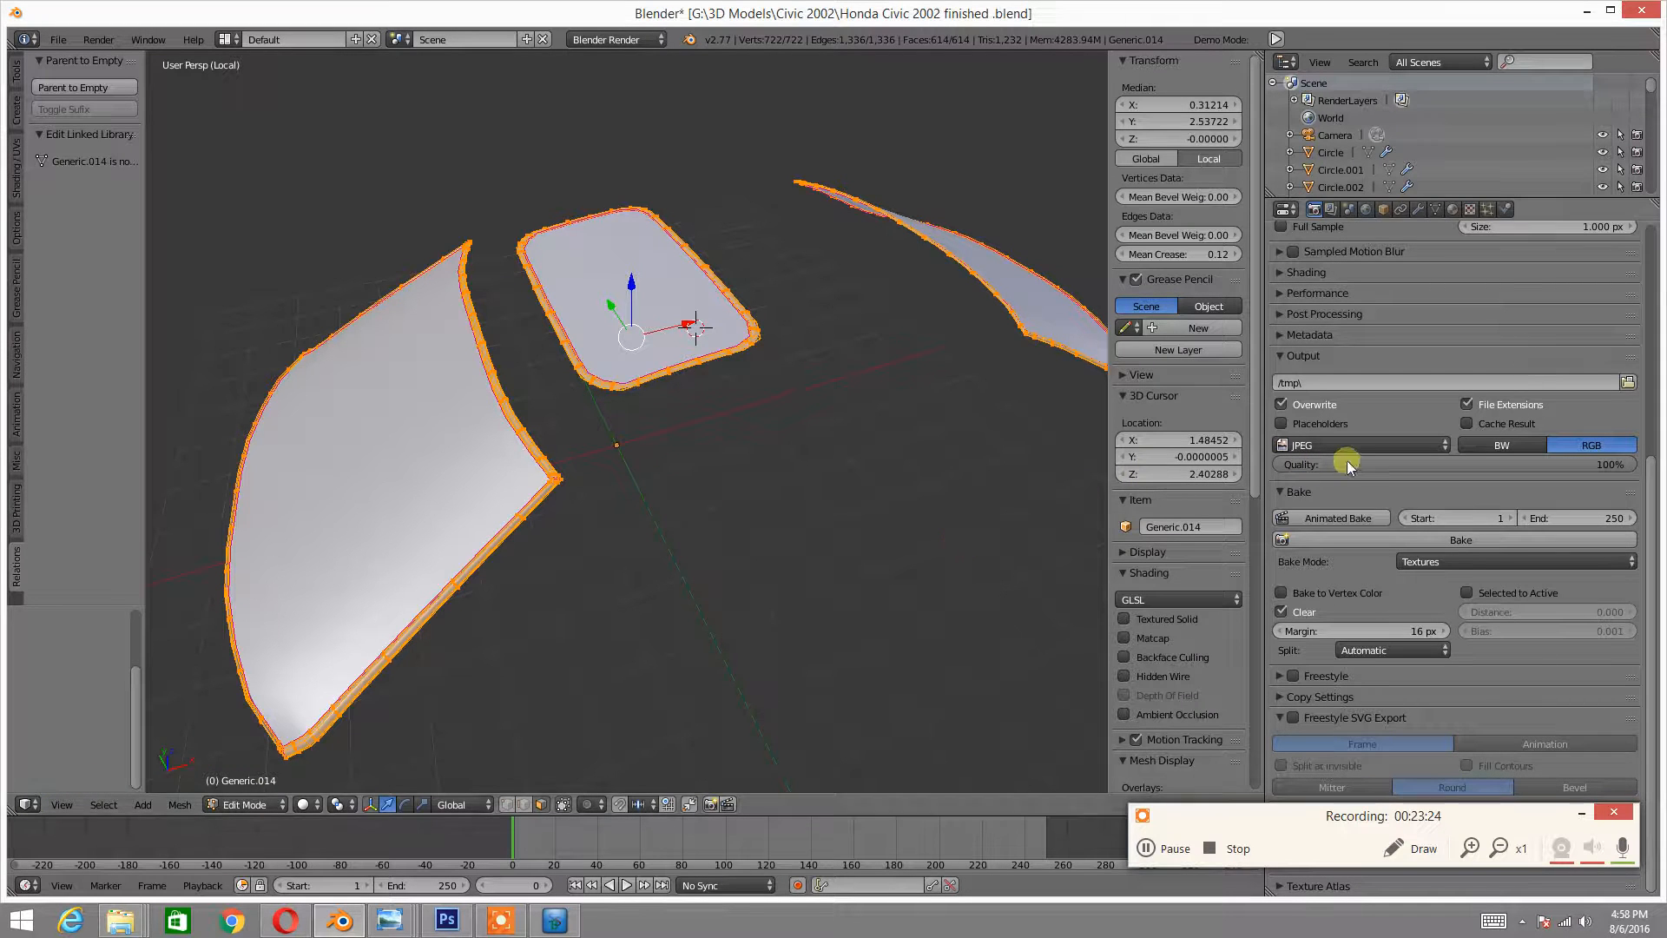
left_click(1433, 537)
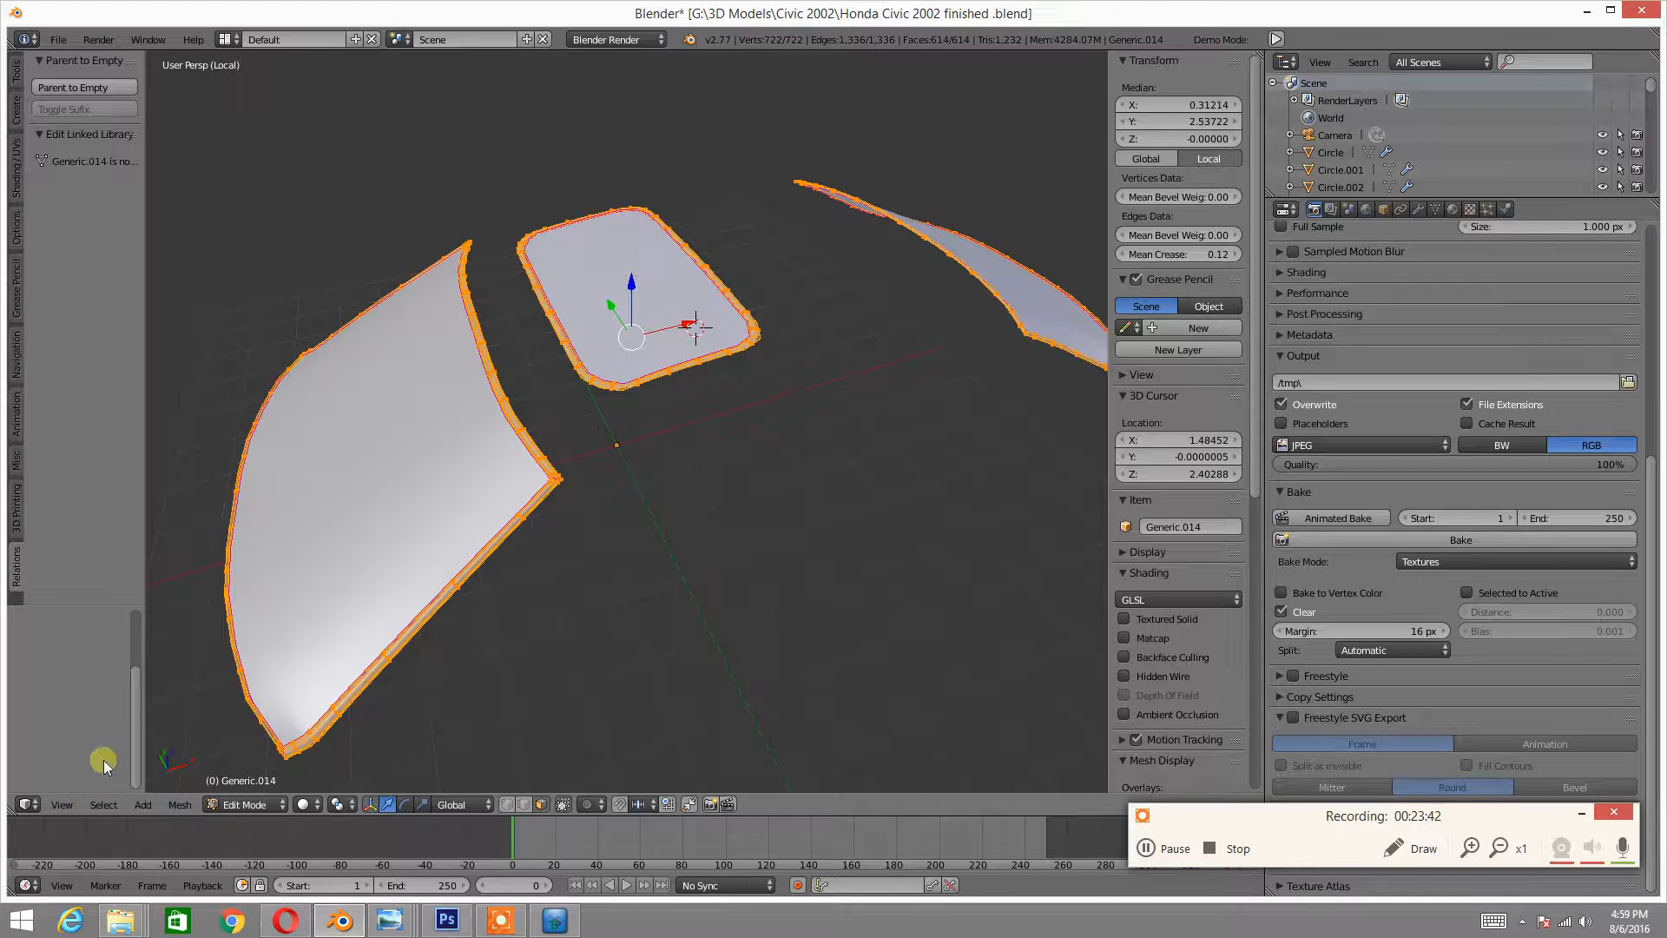
- Save the baked Black Plastic image from the UV/Image Editor as Black Plastic.jpg, a JPEG at 100% quality, in the Civic 2002 folder
left_click(28, 804)
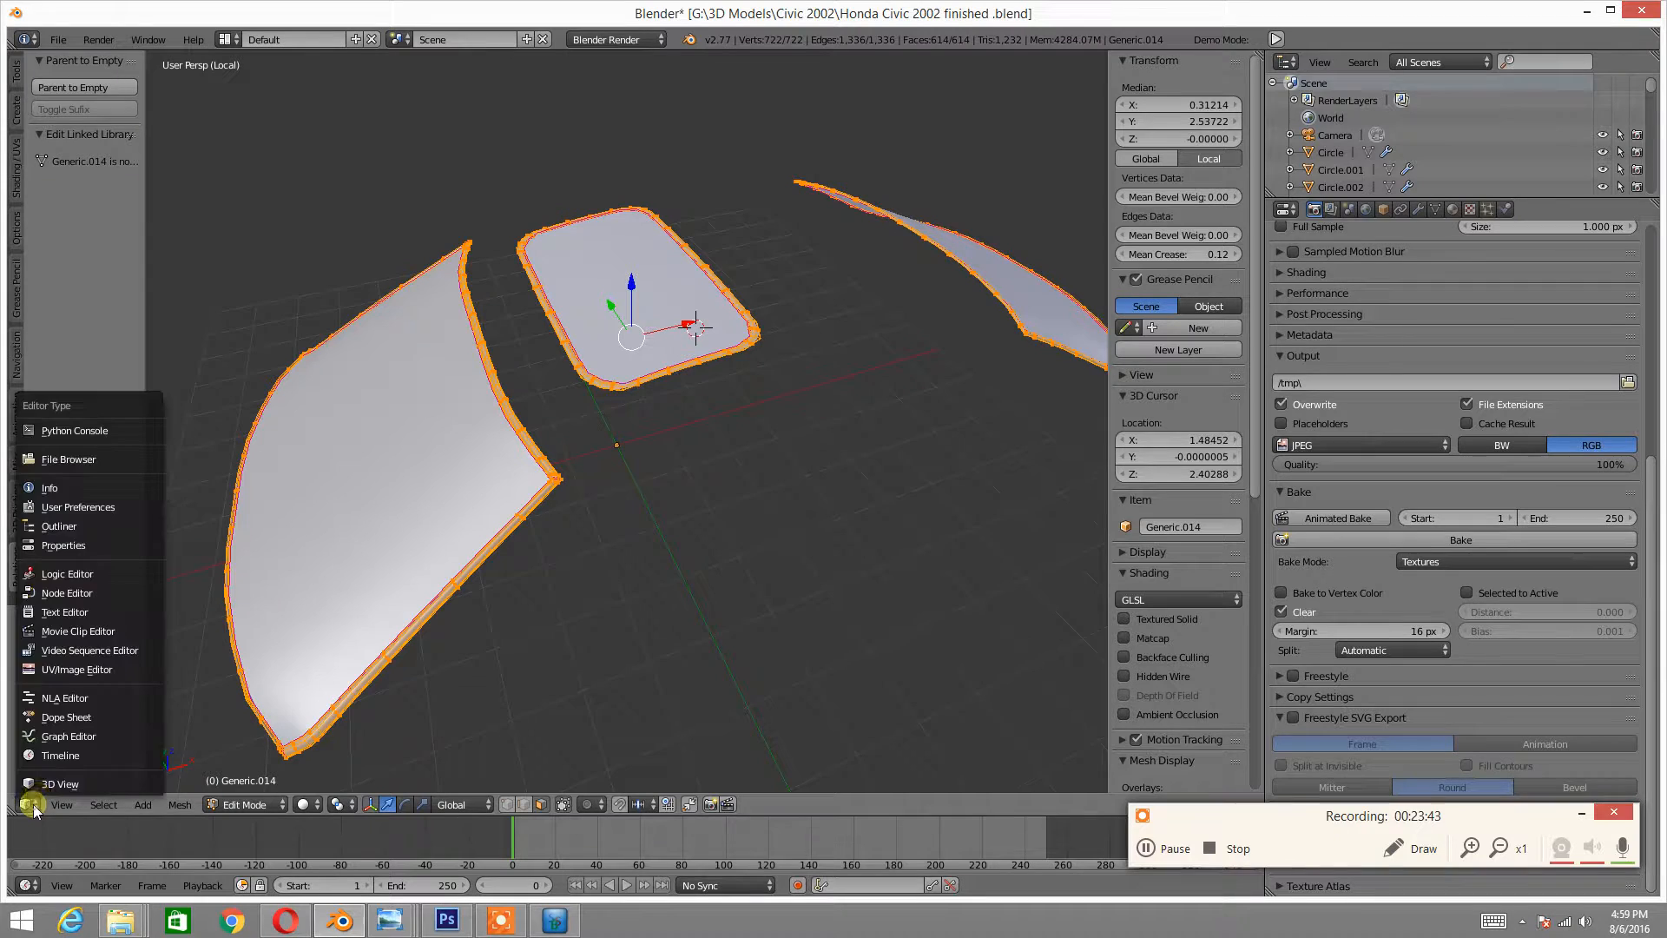
left_click(77, 670)
left_click(151, 805)
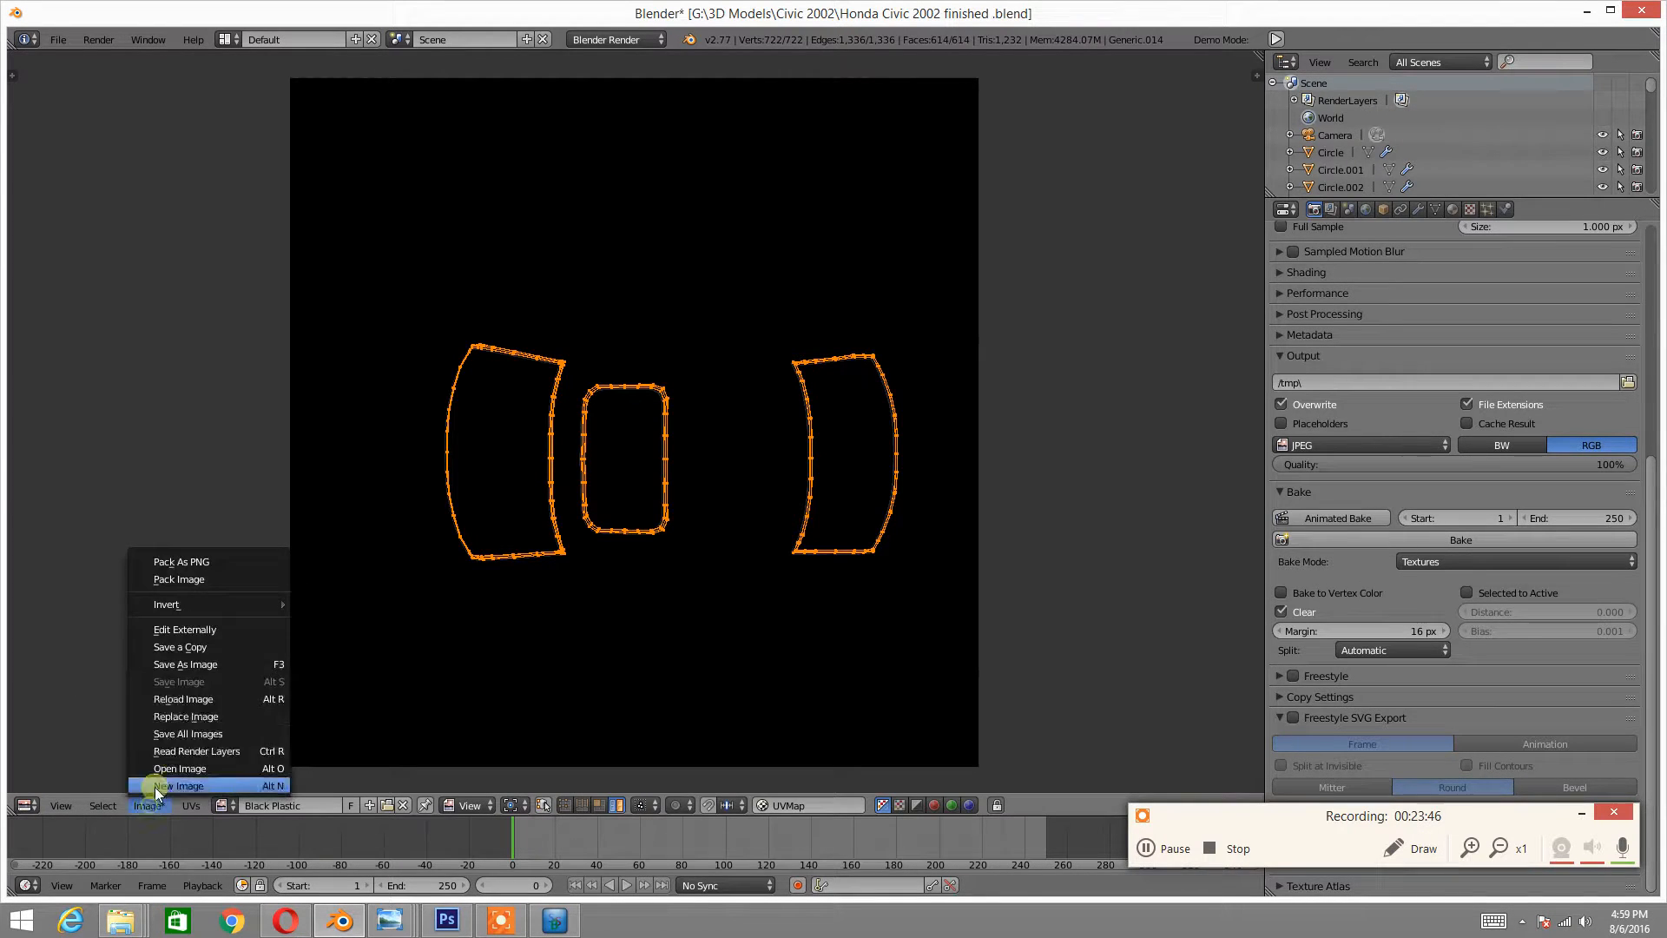
left_click(191, 664)
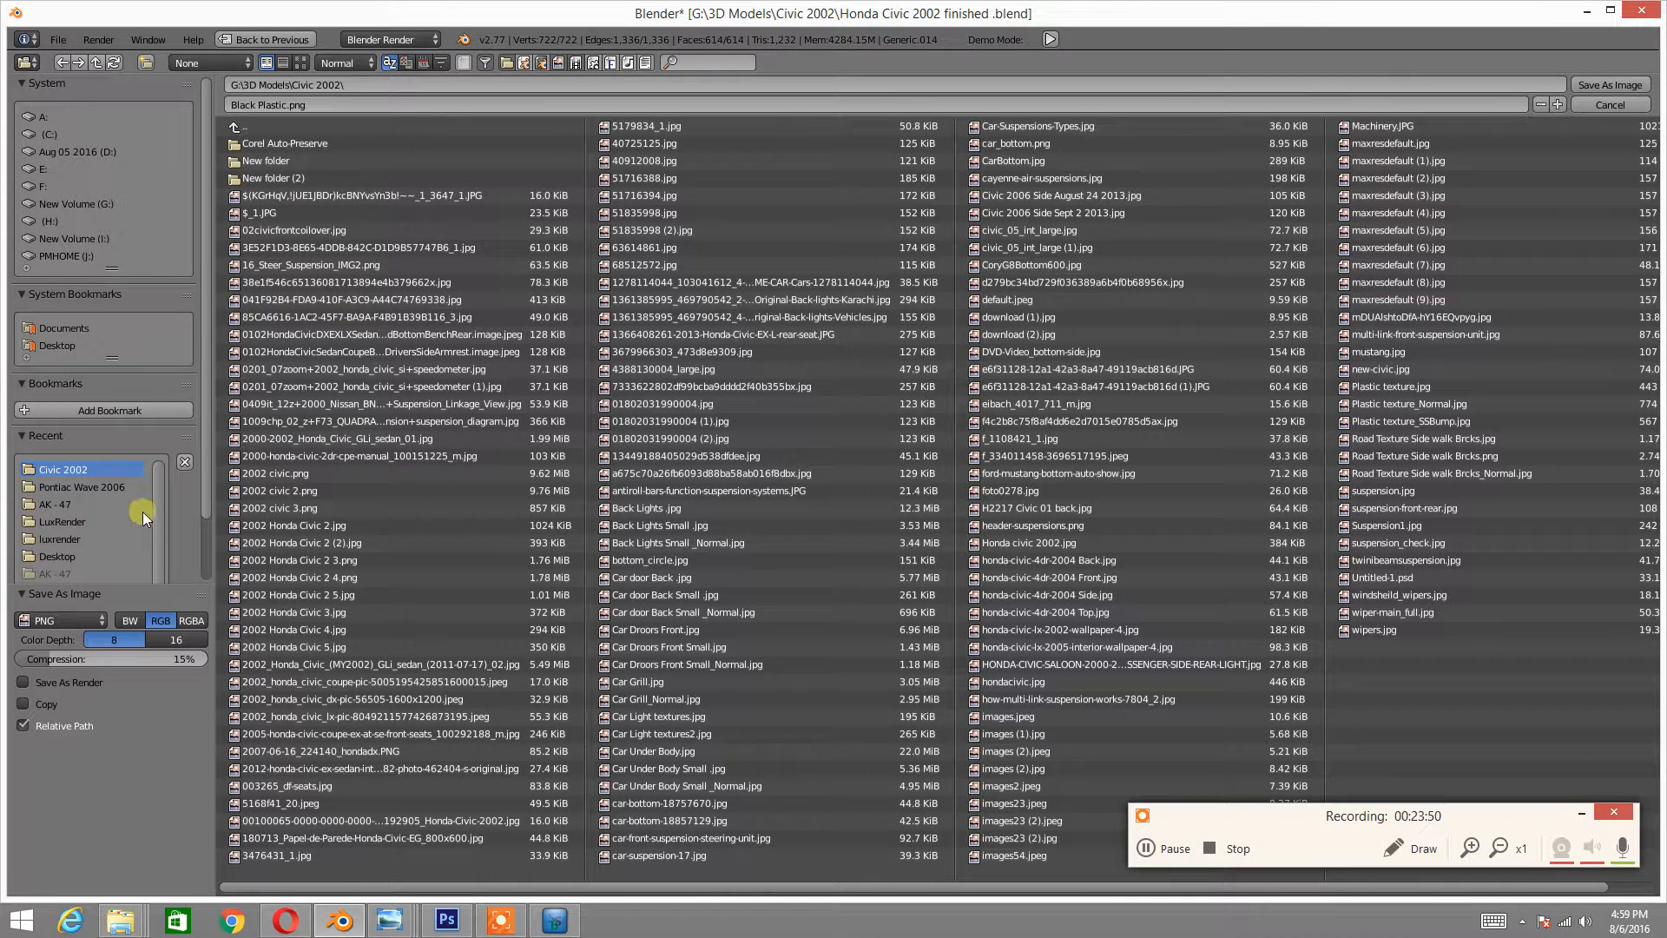
left_click(78, 619)
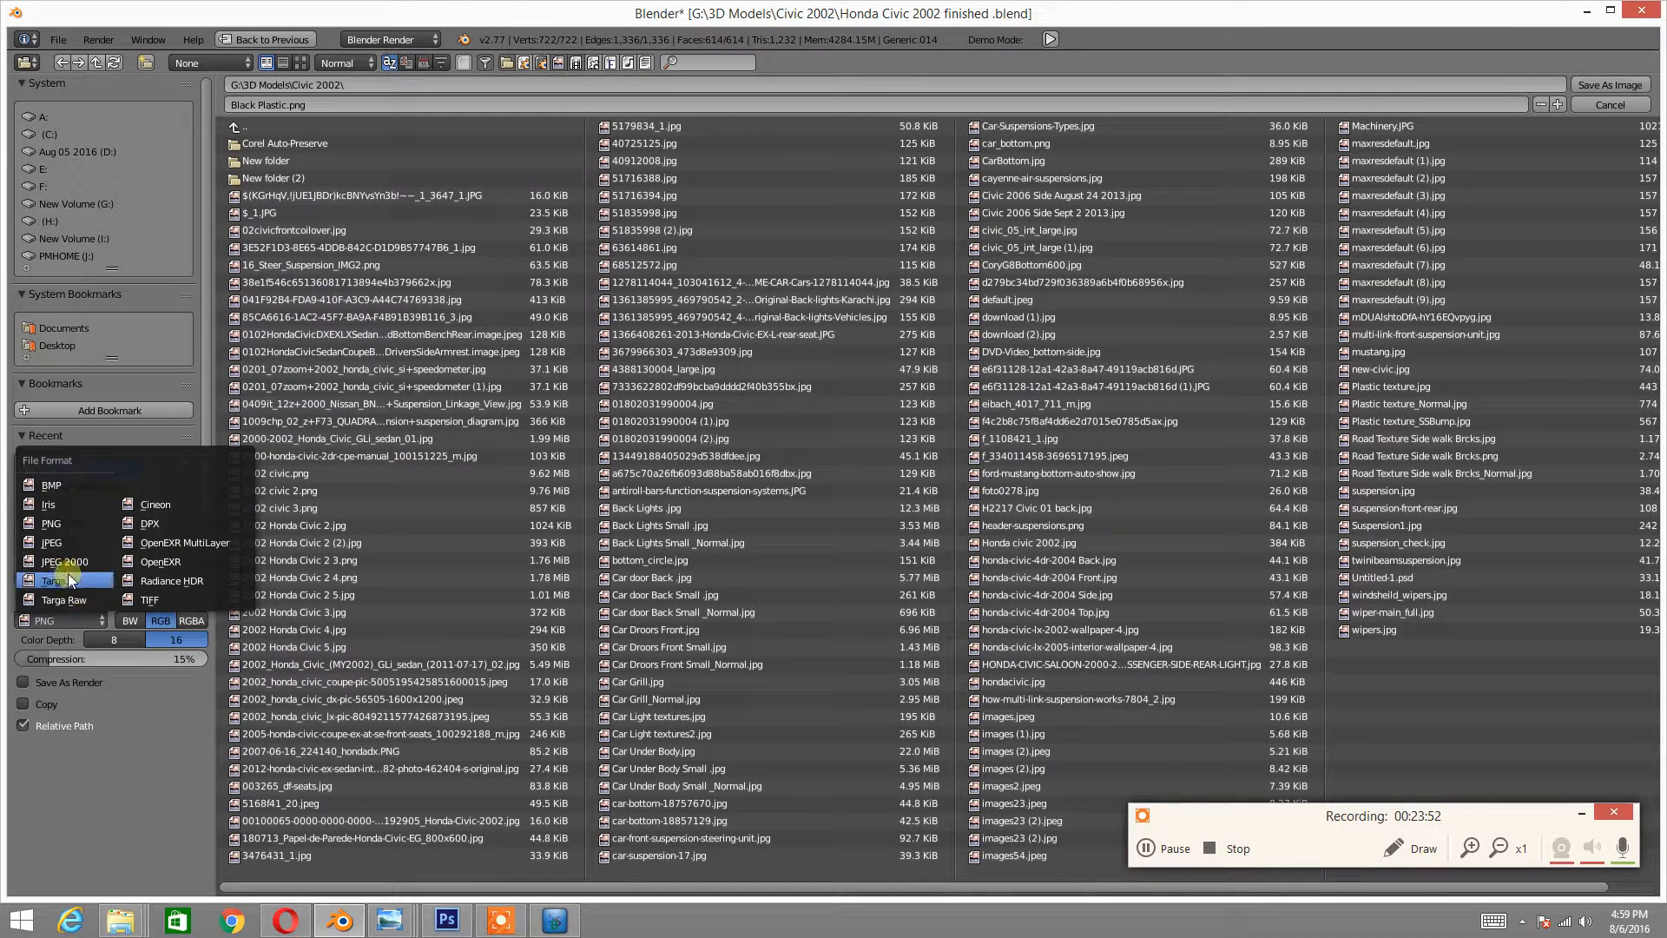
left_click(60, 545)
left_click_drag(183, 639, 292, 637)
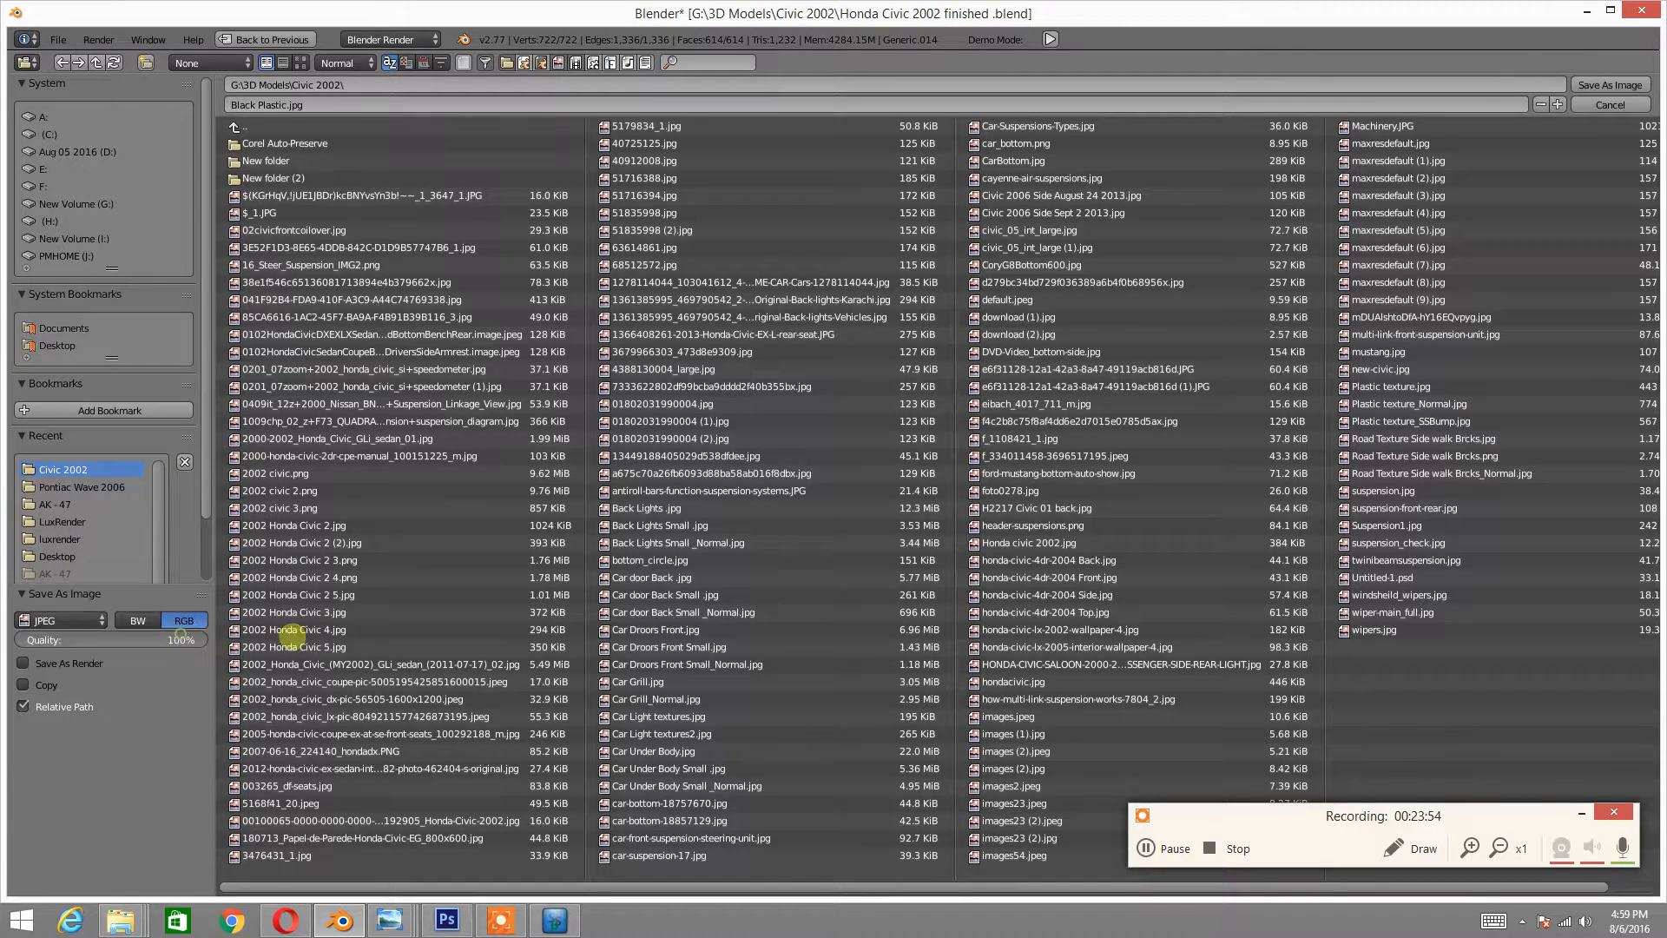
left_click(1609, 77)
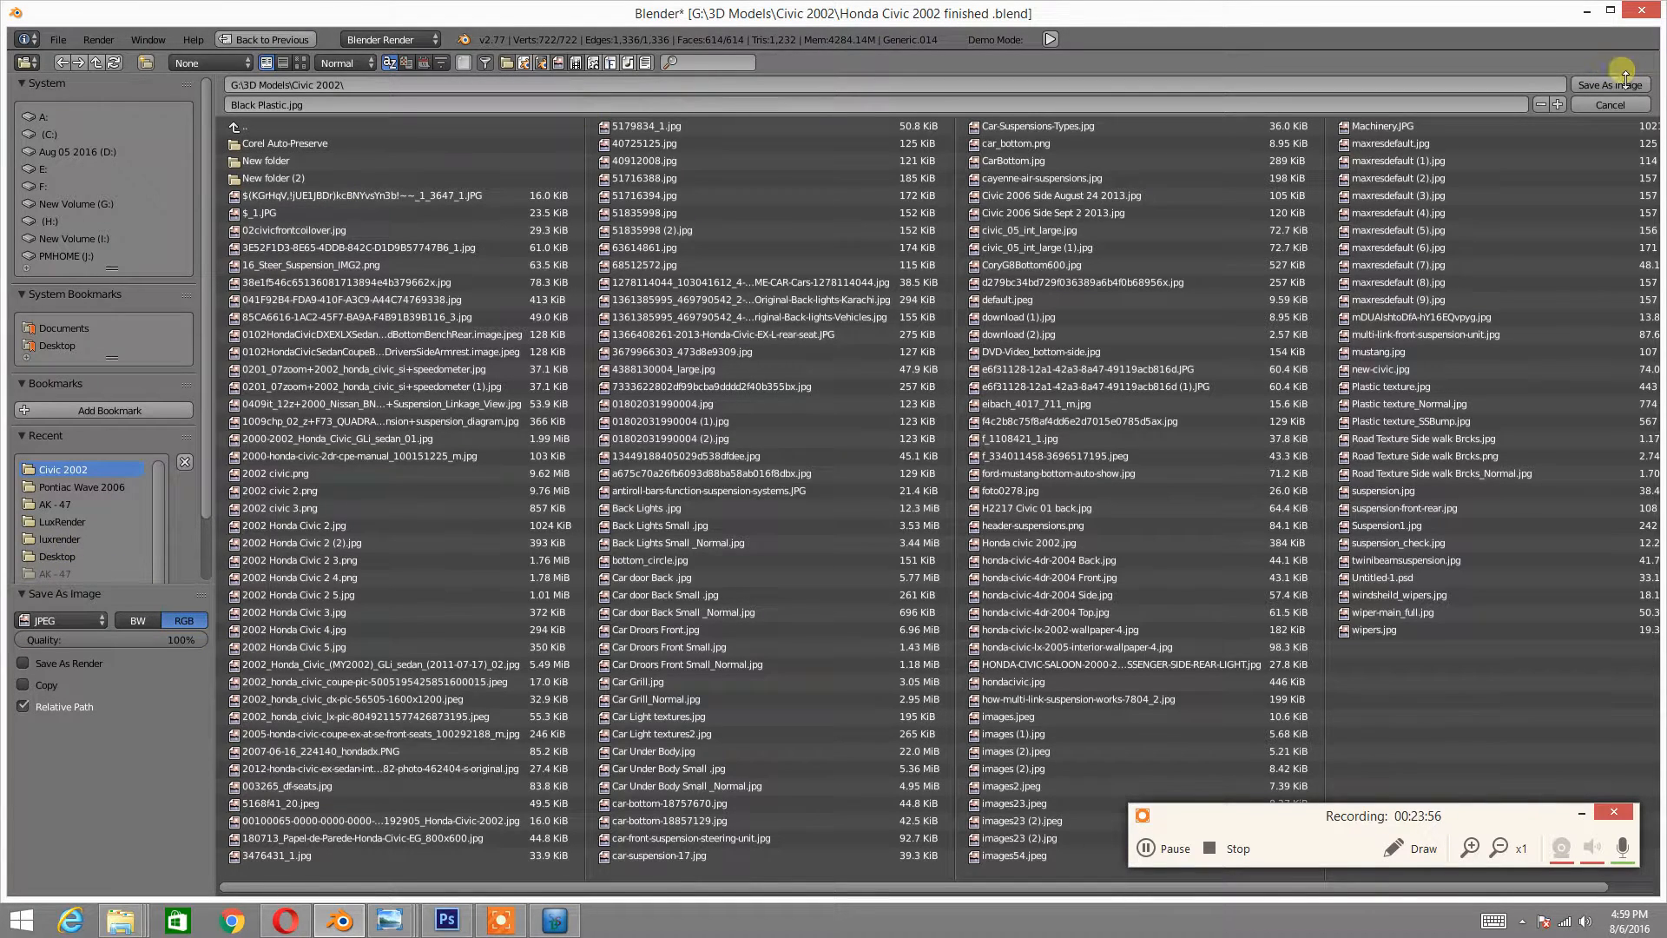
left_click(1600, 90)
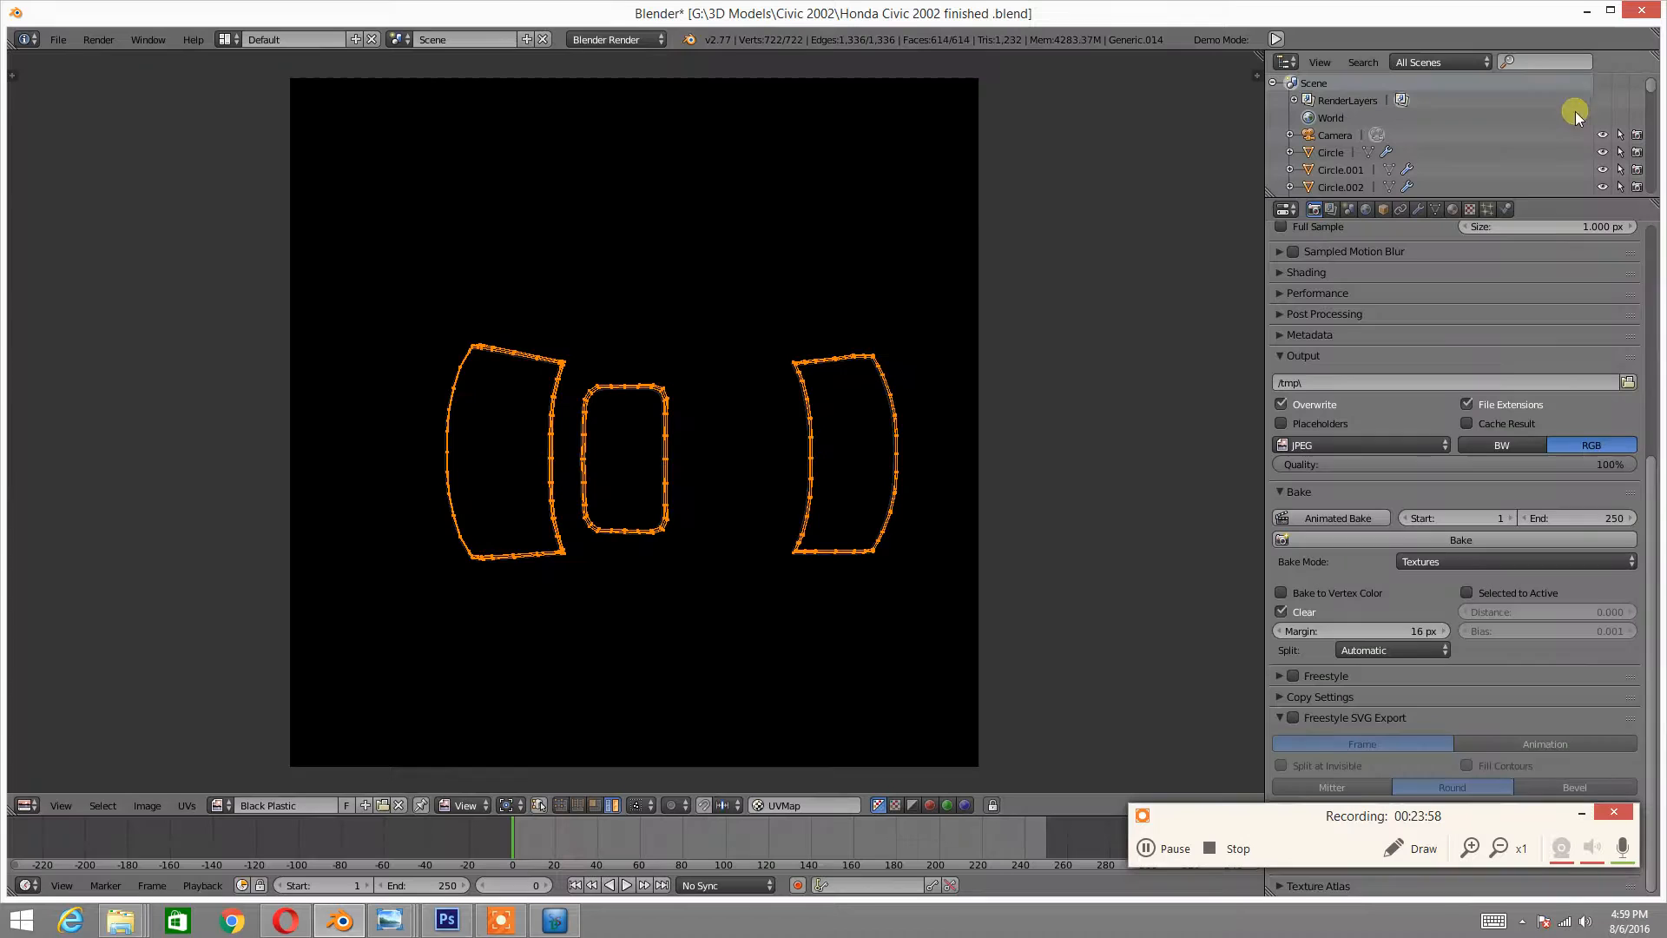
- Examine the baked texture along the window trim's UV strips at close range
scroll(728, 436, "up", 8)
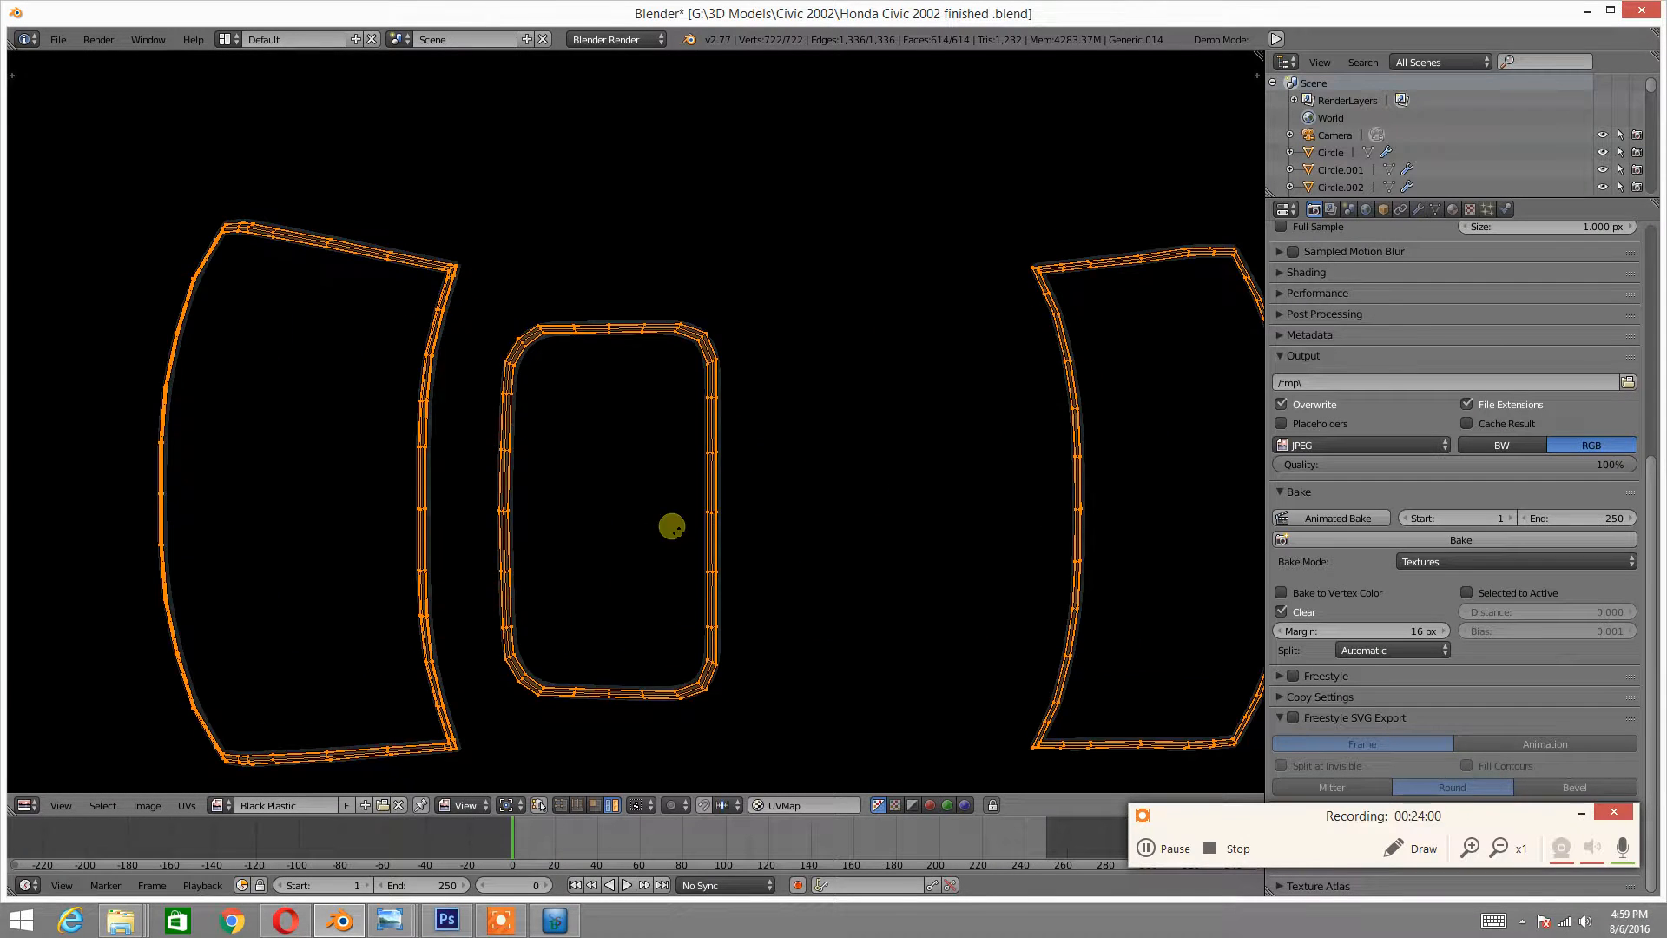
scroll(601, 533, "up", 3)
scroll(596, 535, "down", 10)
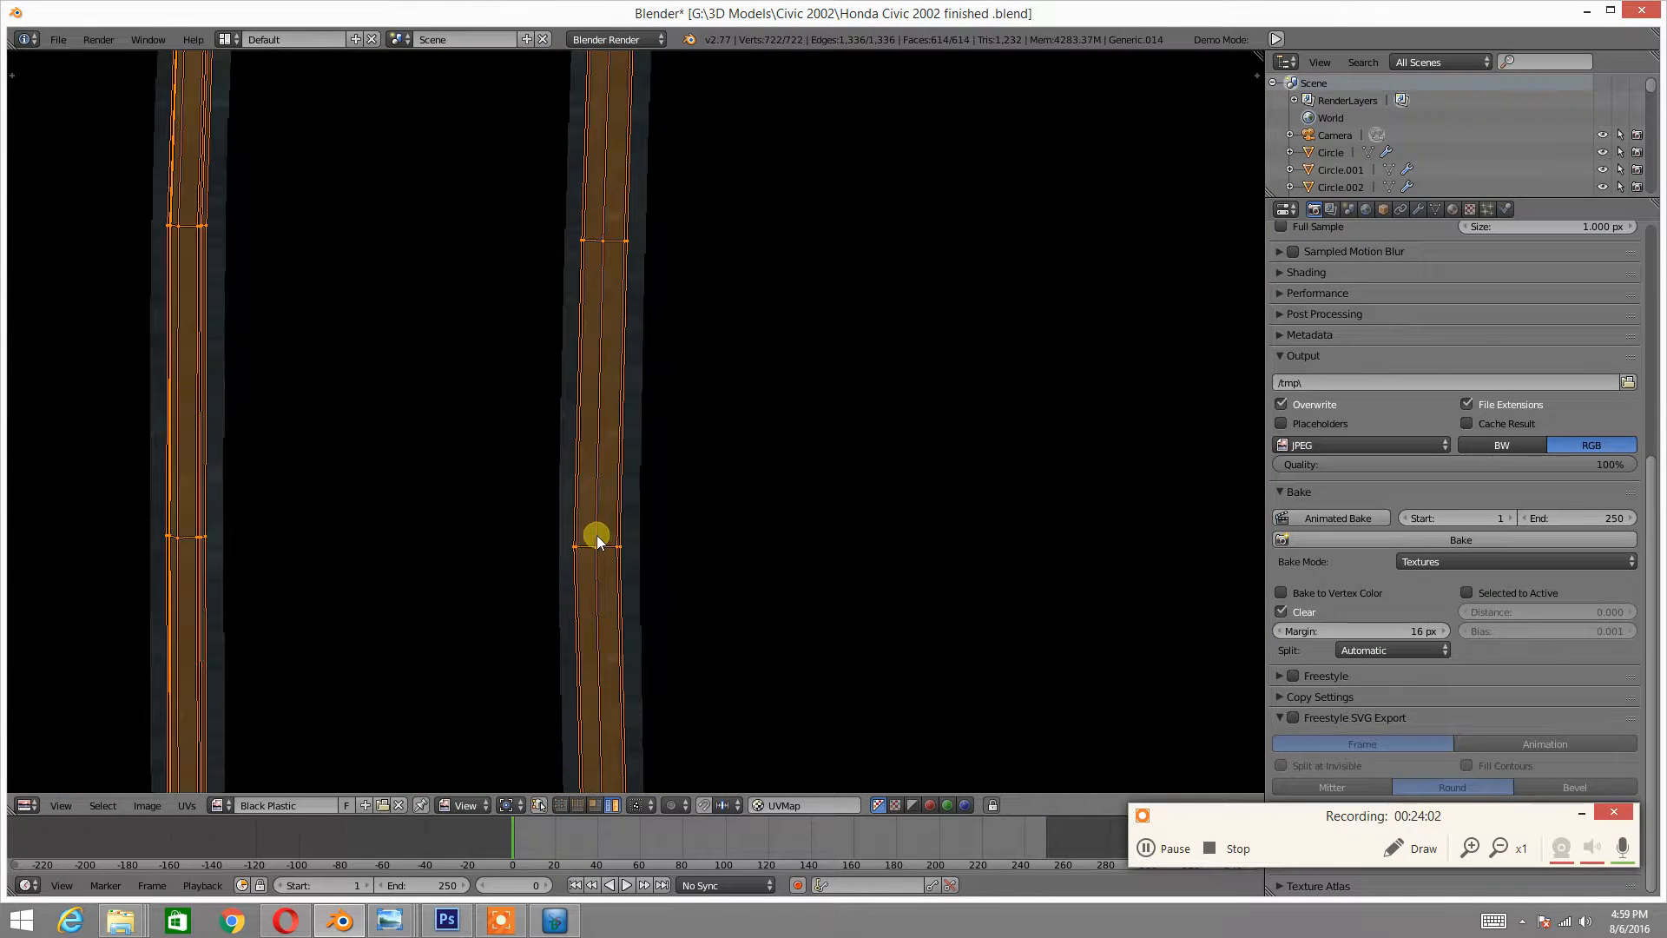
scroll(590, 534, "down", 3)
key("t")
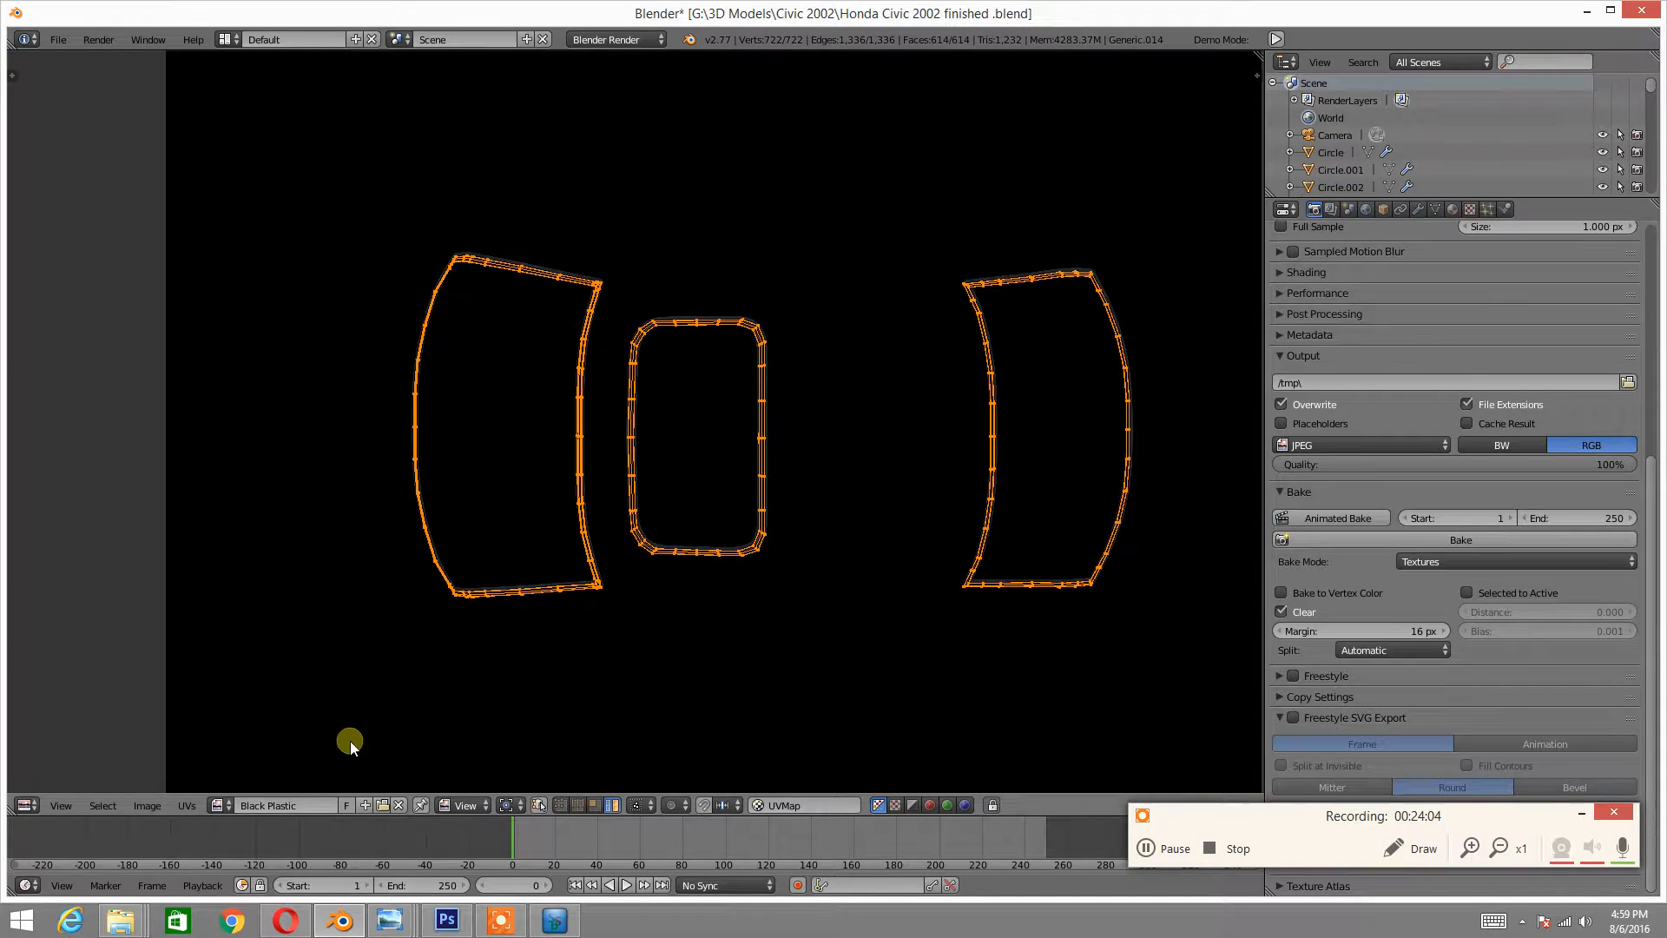
- Switch to Photoshop and browse the Civic 2002 folder for the Black Plastic image to open
left_click(553, 922)
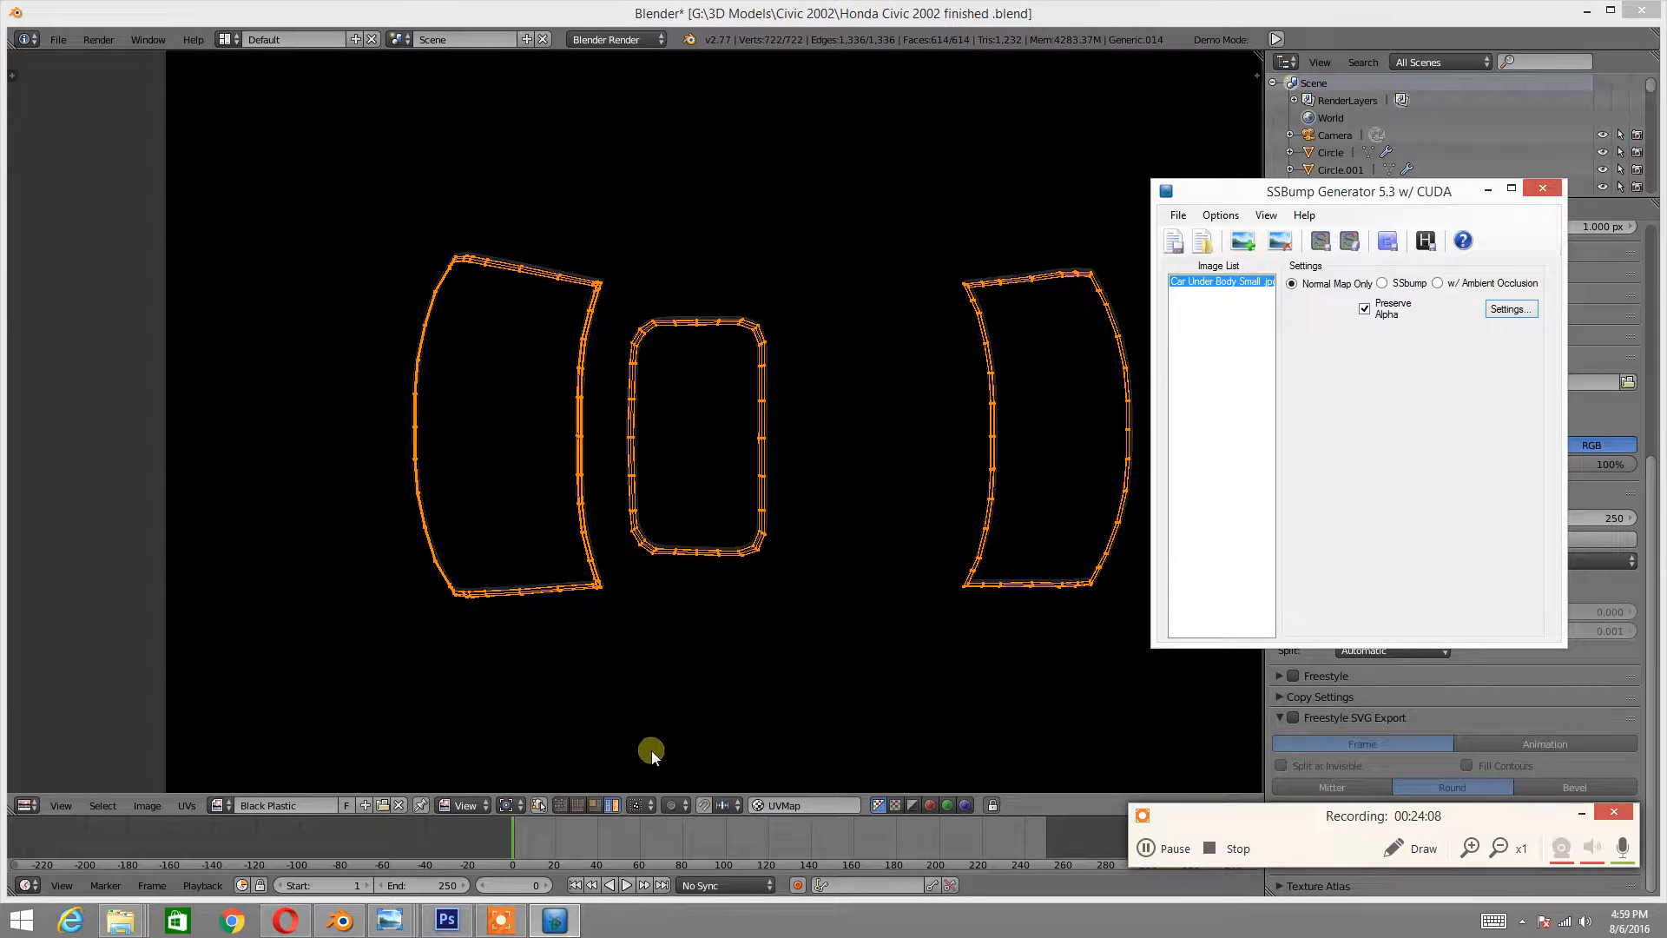
left_click(447, 920)
left_click(50, 12)
left_click(60, 43)
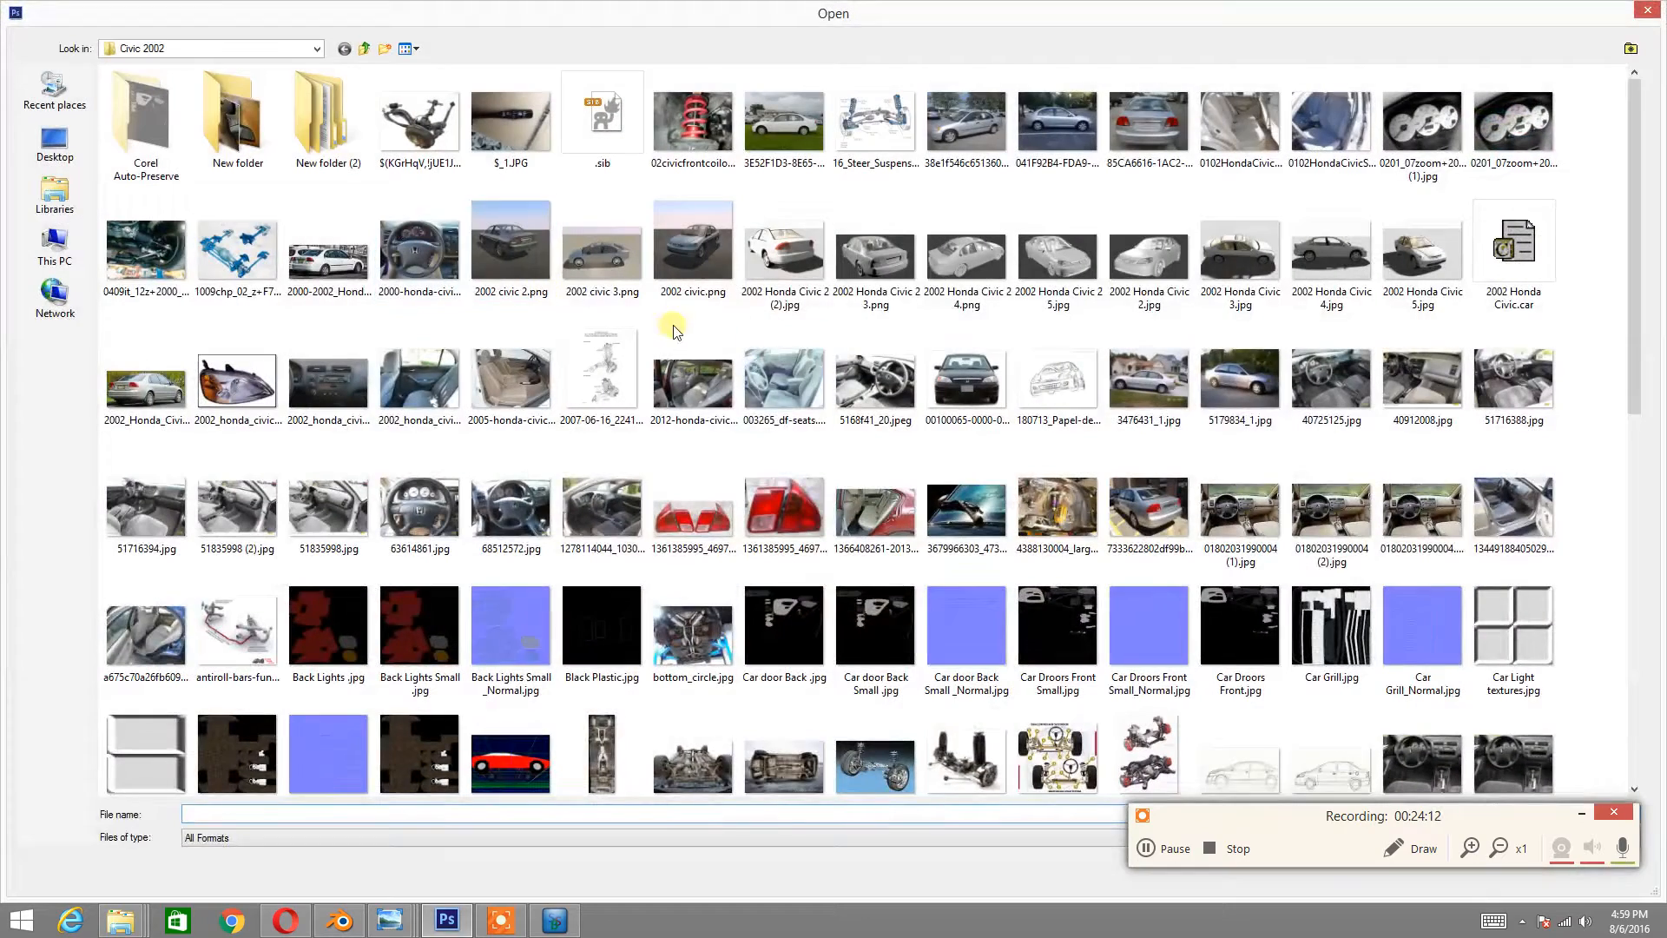
left_click_drag(1634, 335, 1594, 458)
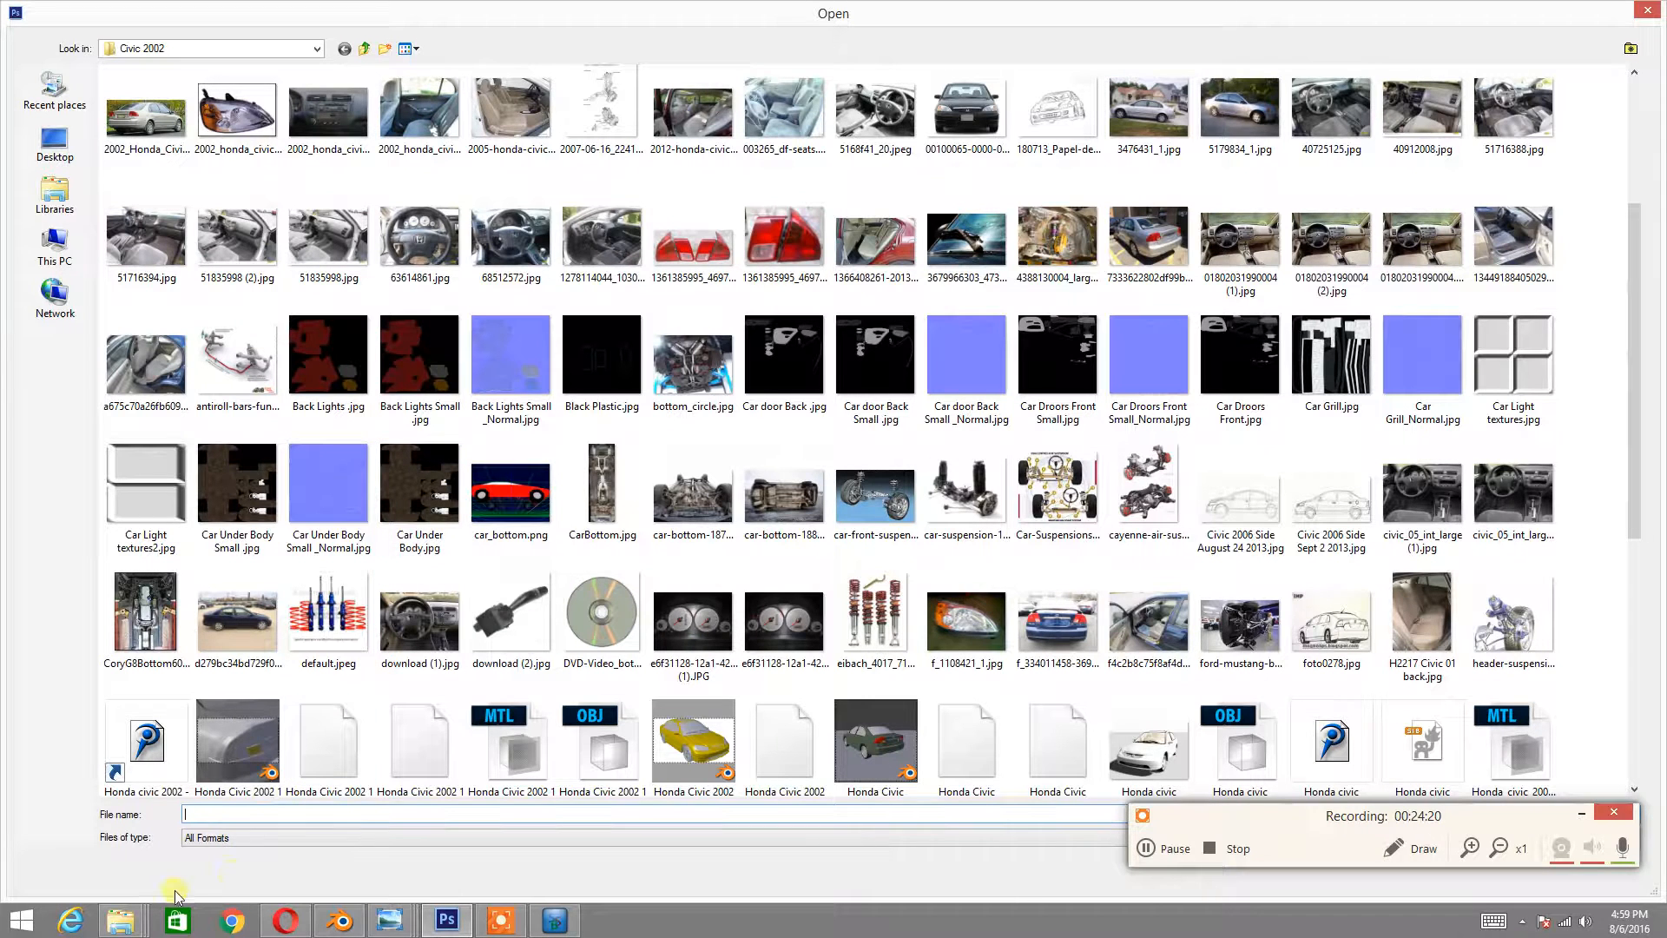
- Return to Blender and save the Black Plastic image again, overwriting Black Plastic.jpg
left_click(336, 916)
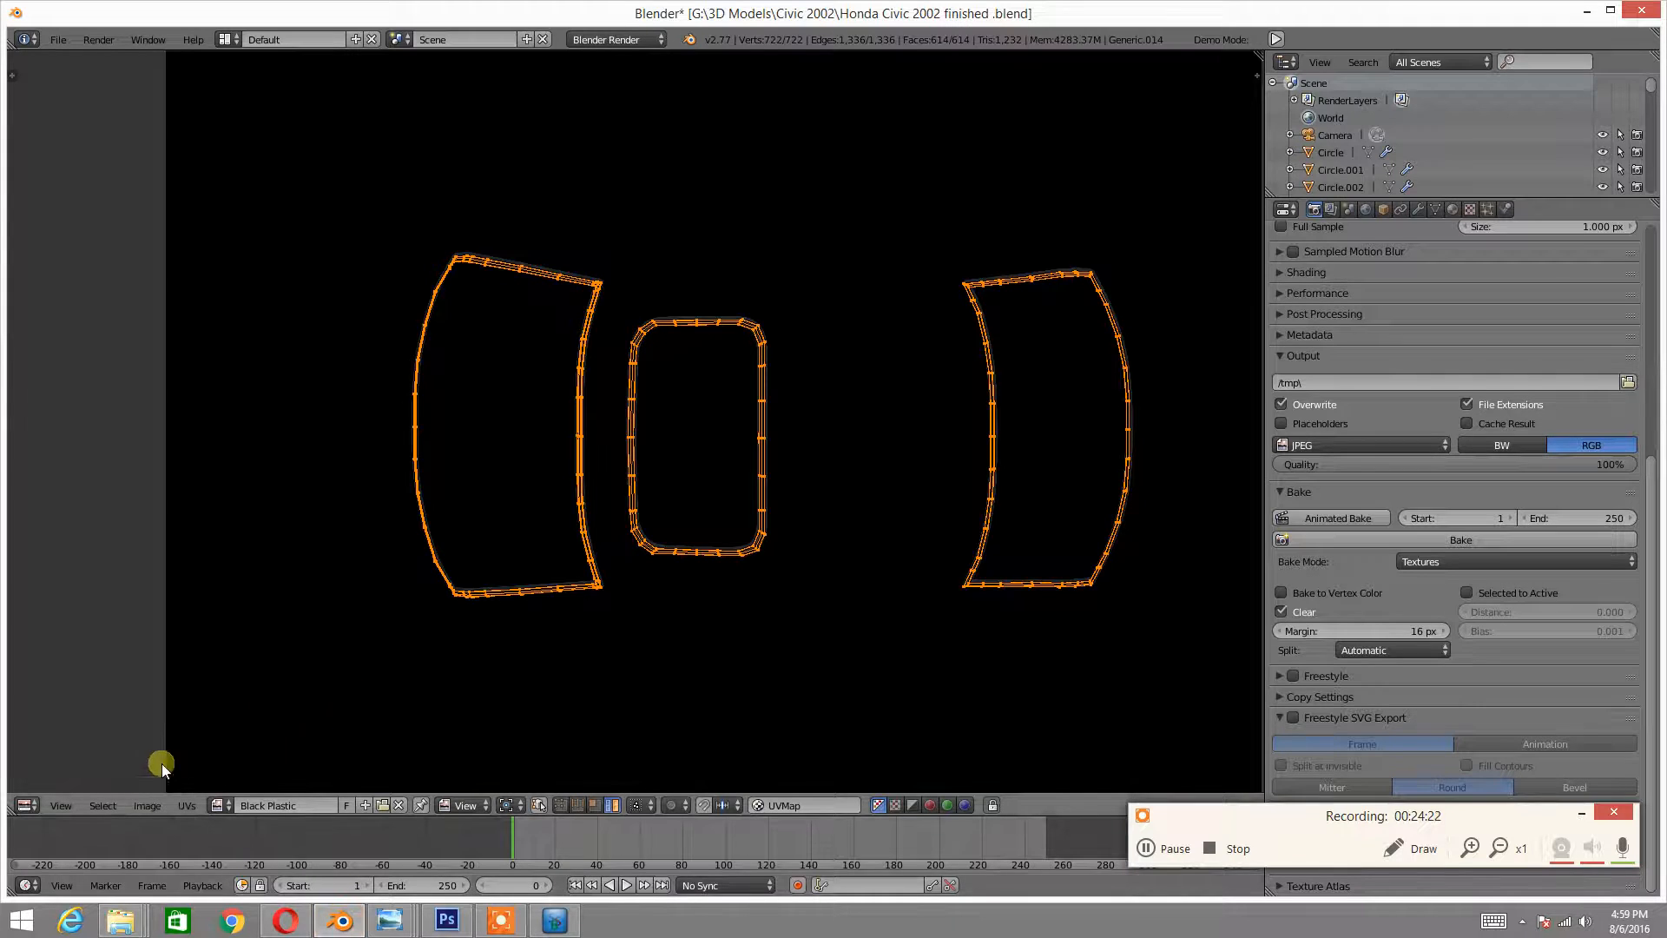
left_click(146, 813)
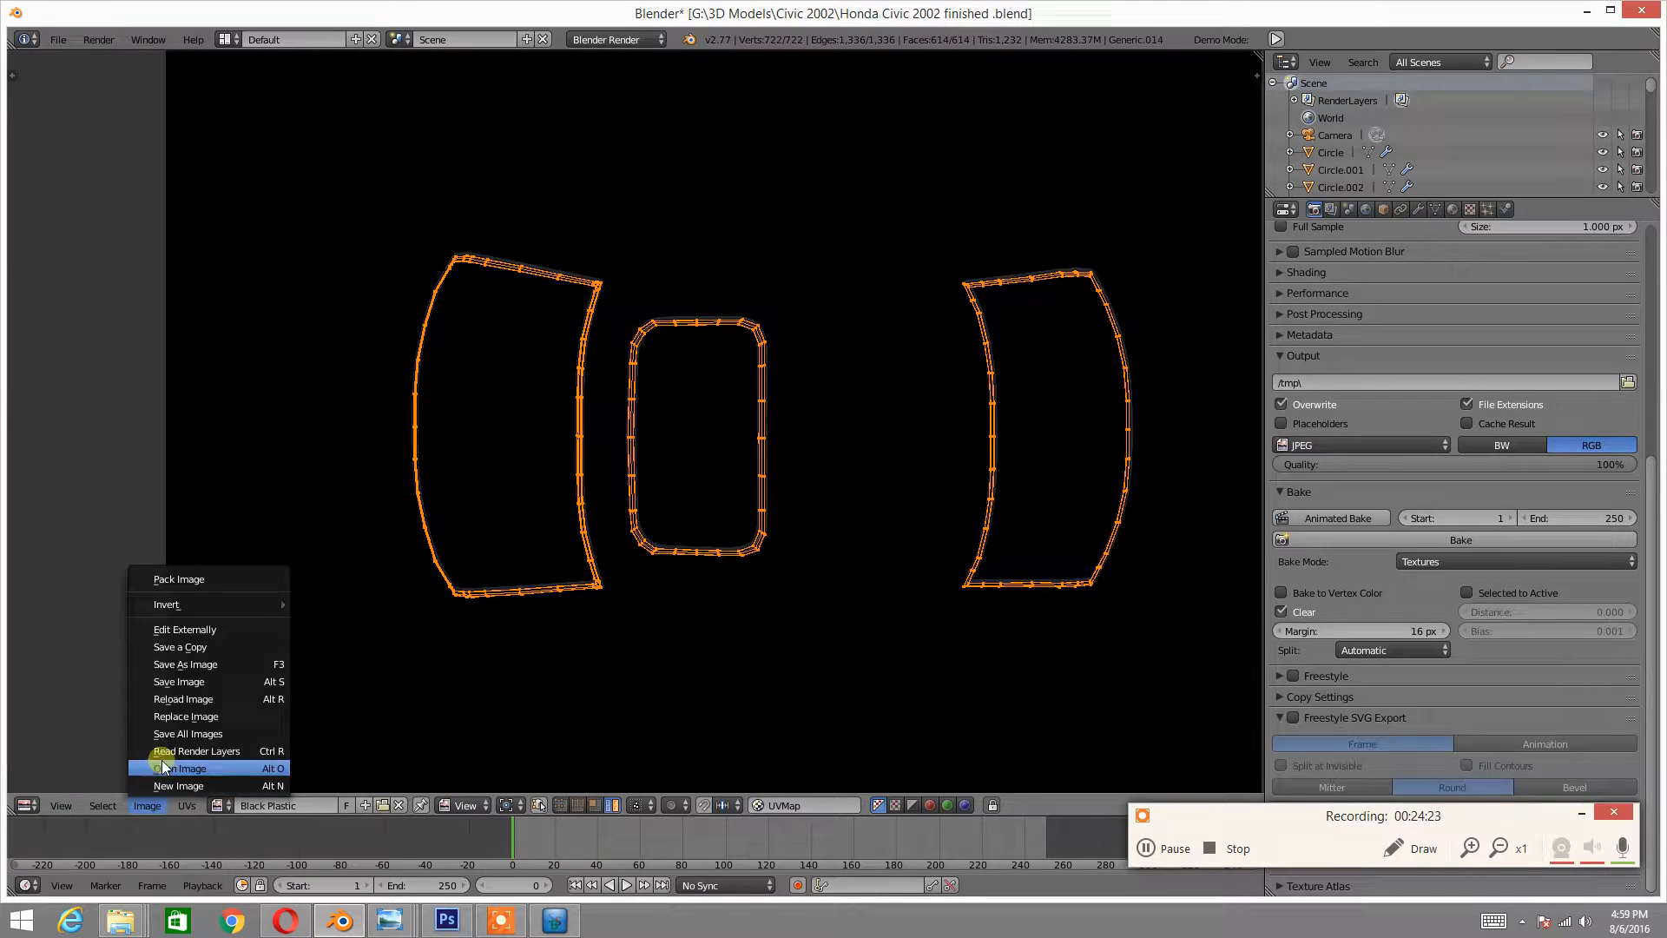
left_click(197, 668)
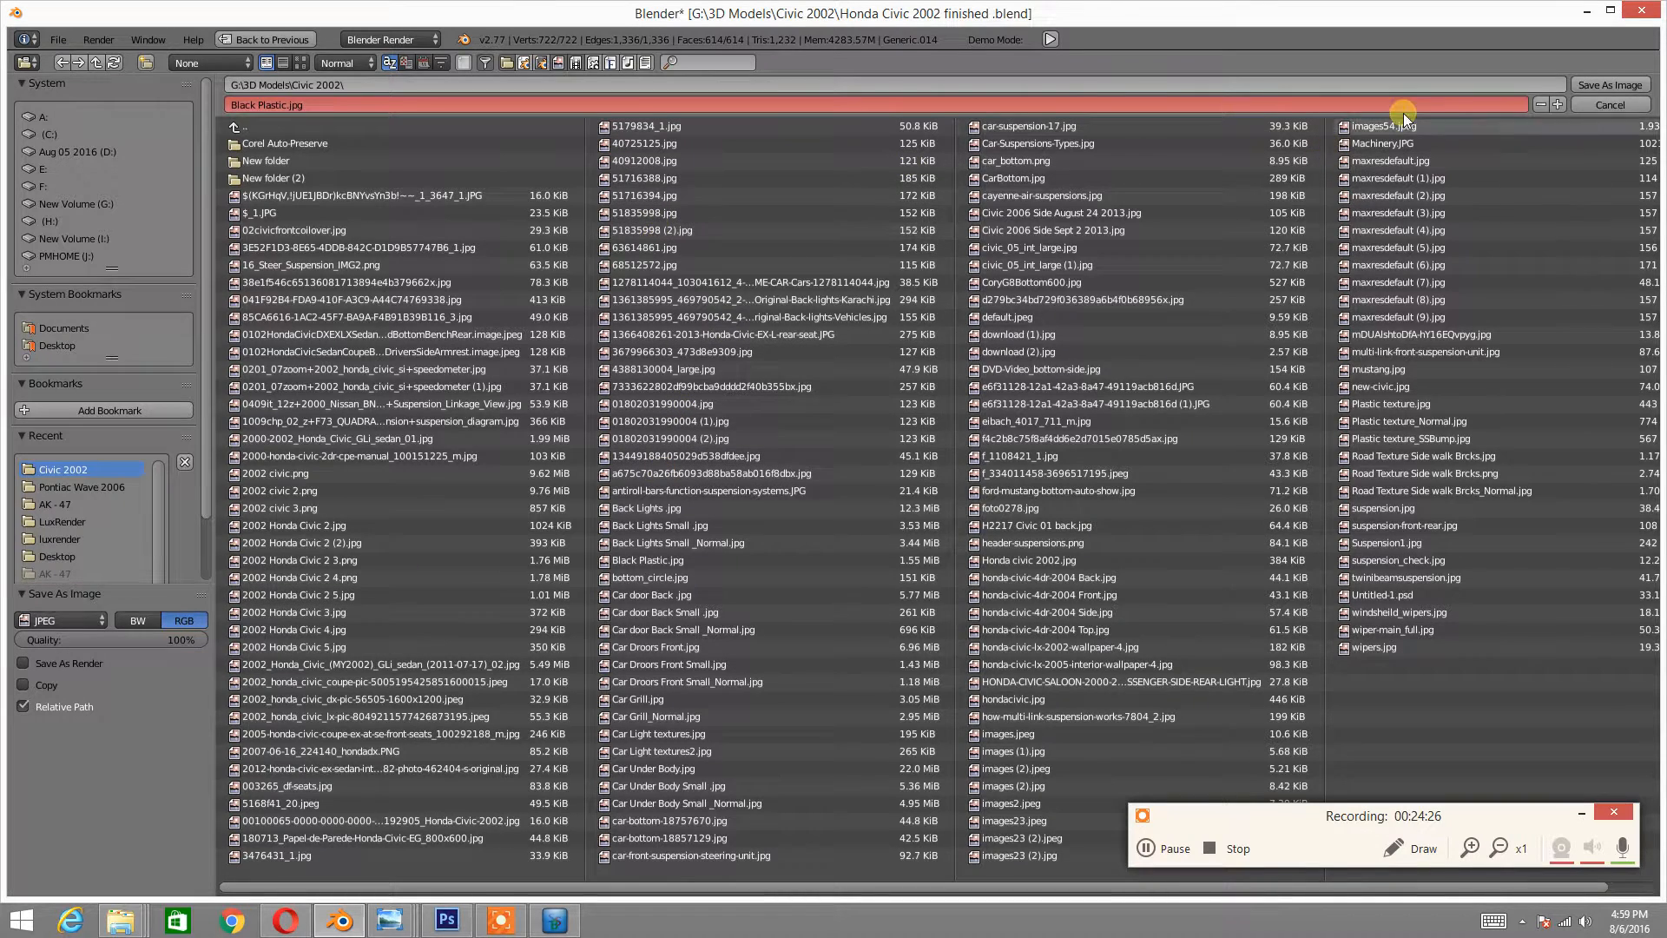
left_click(1623, 84)
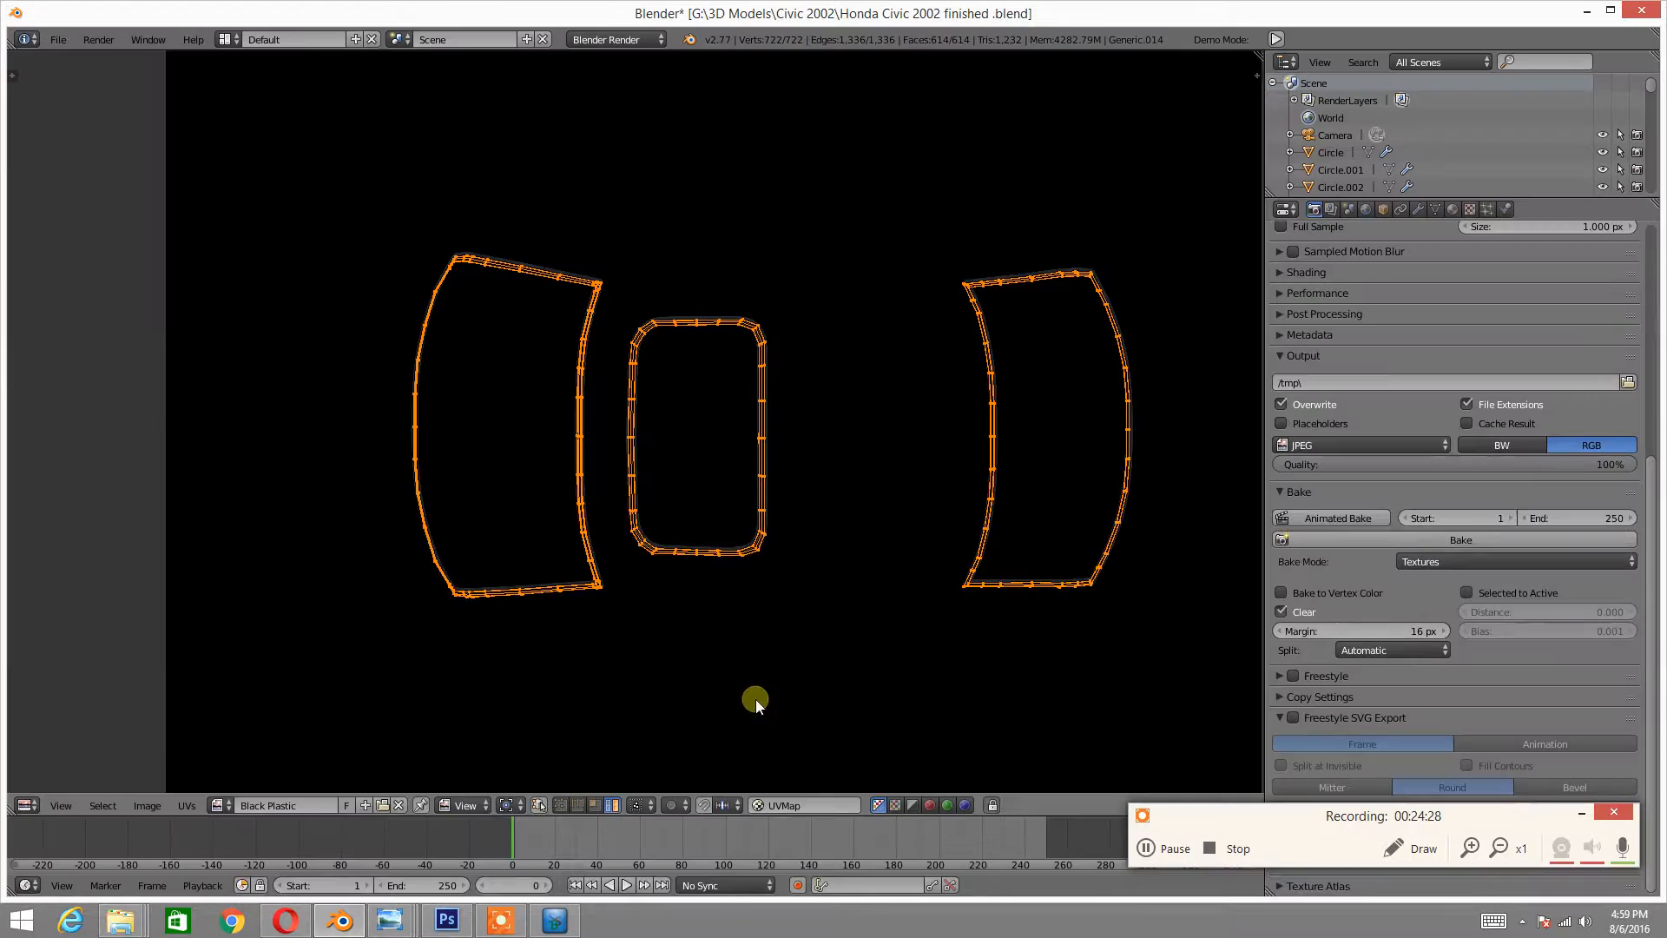
- Switch to Photoshop and open Black Plastic.jpg from the Civic 2002 folder
left_click(447, 920)
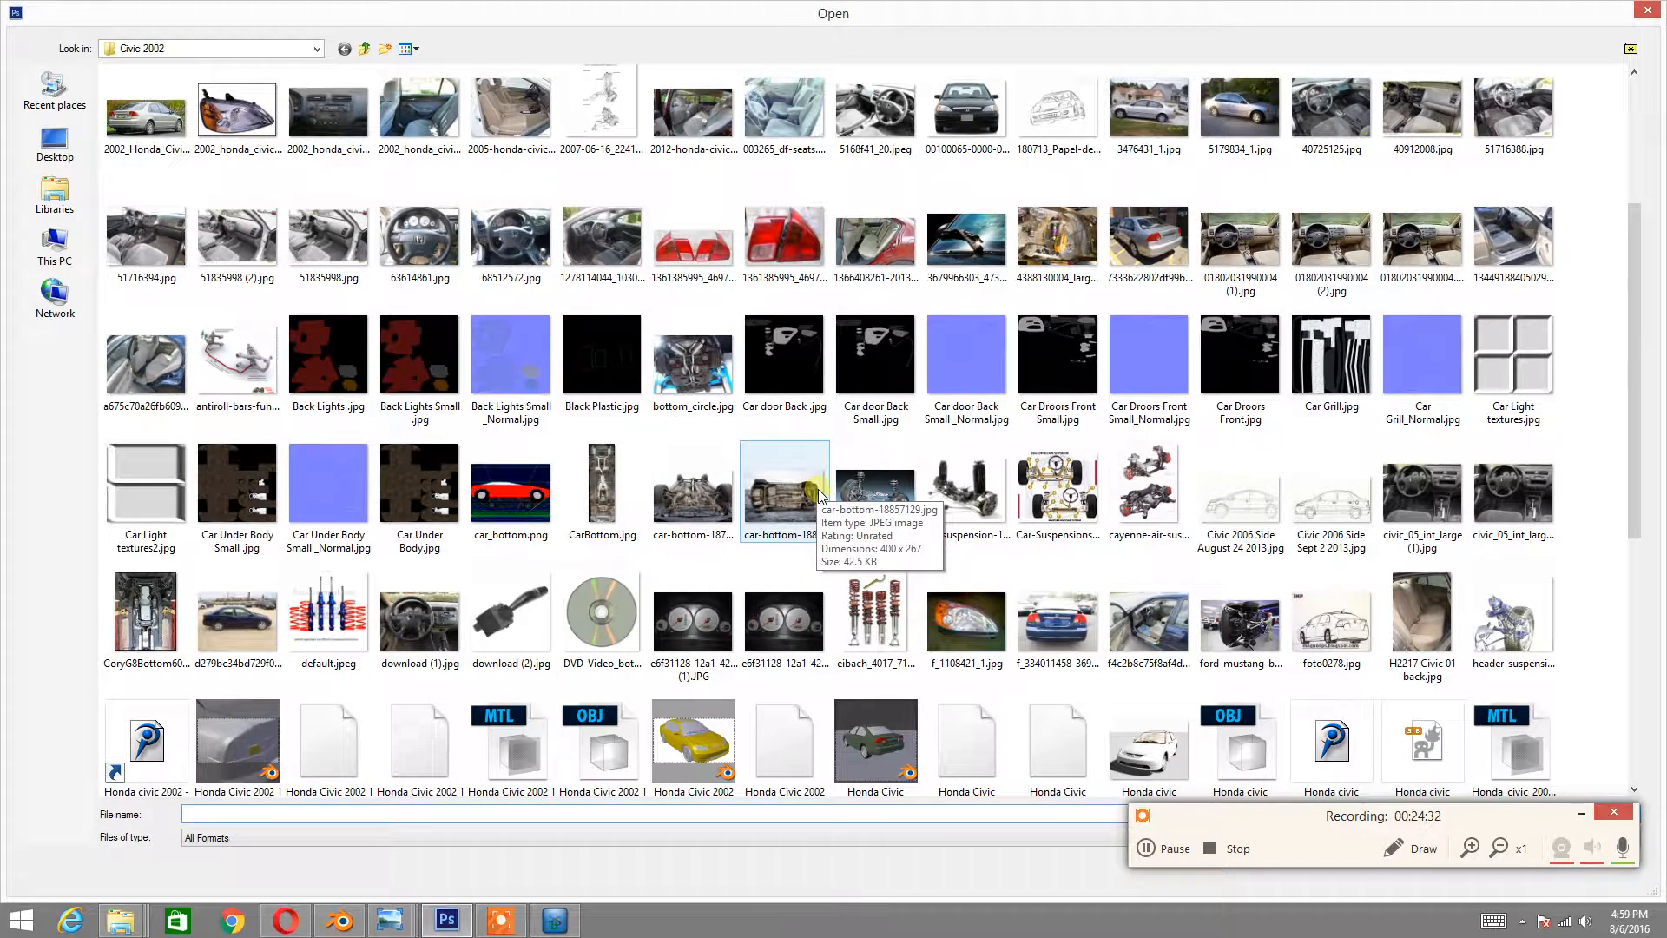
left_click(616, 340)
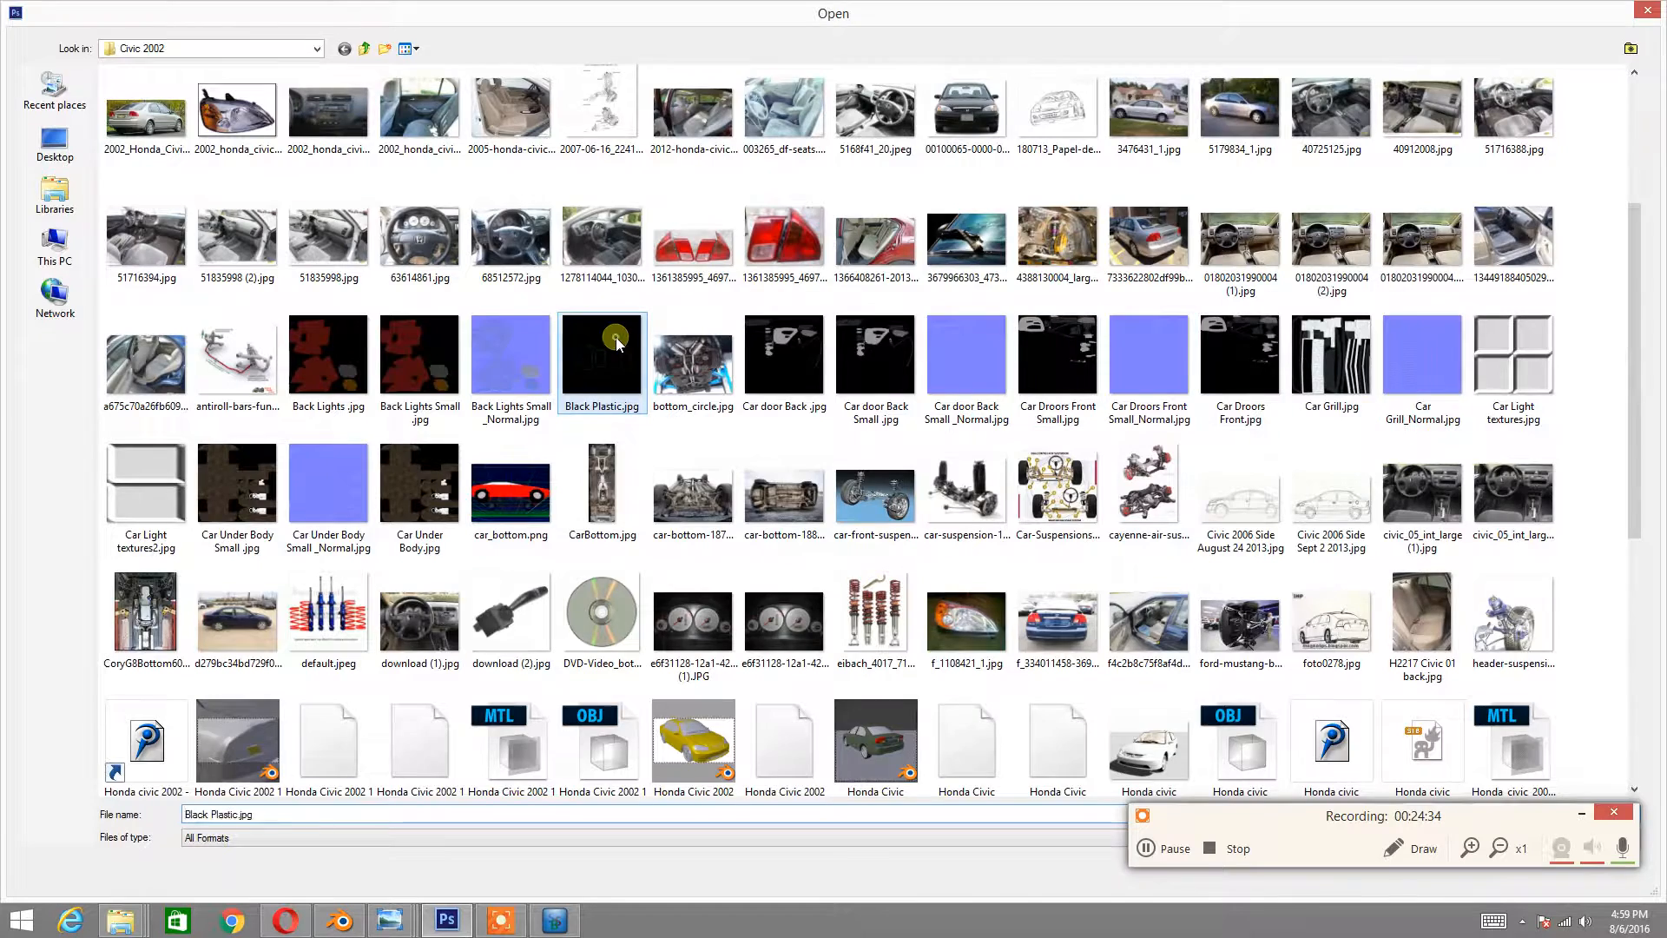
double_click(617, 342)
scroll(812, 416, "down", 3, "alt")
- Resize the Black Plastic image to 3000 by 3000 pixels with proportions constrained
left_click(117, 13)
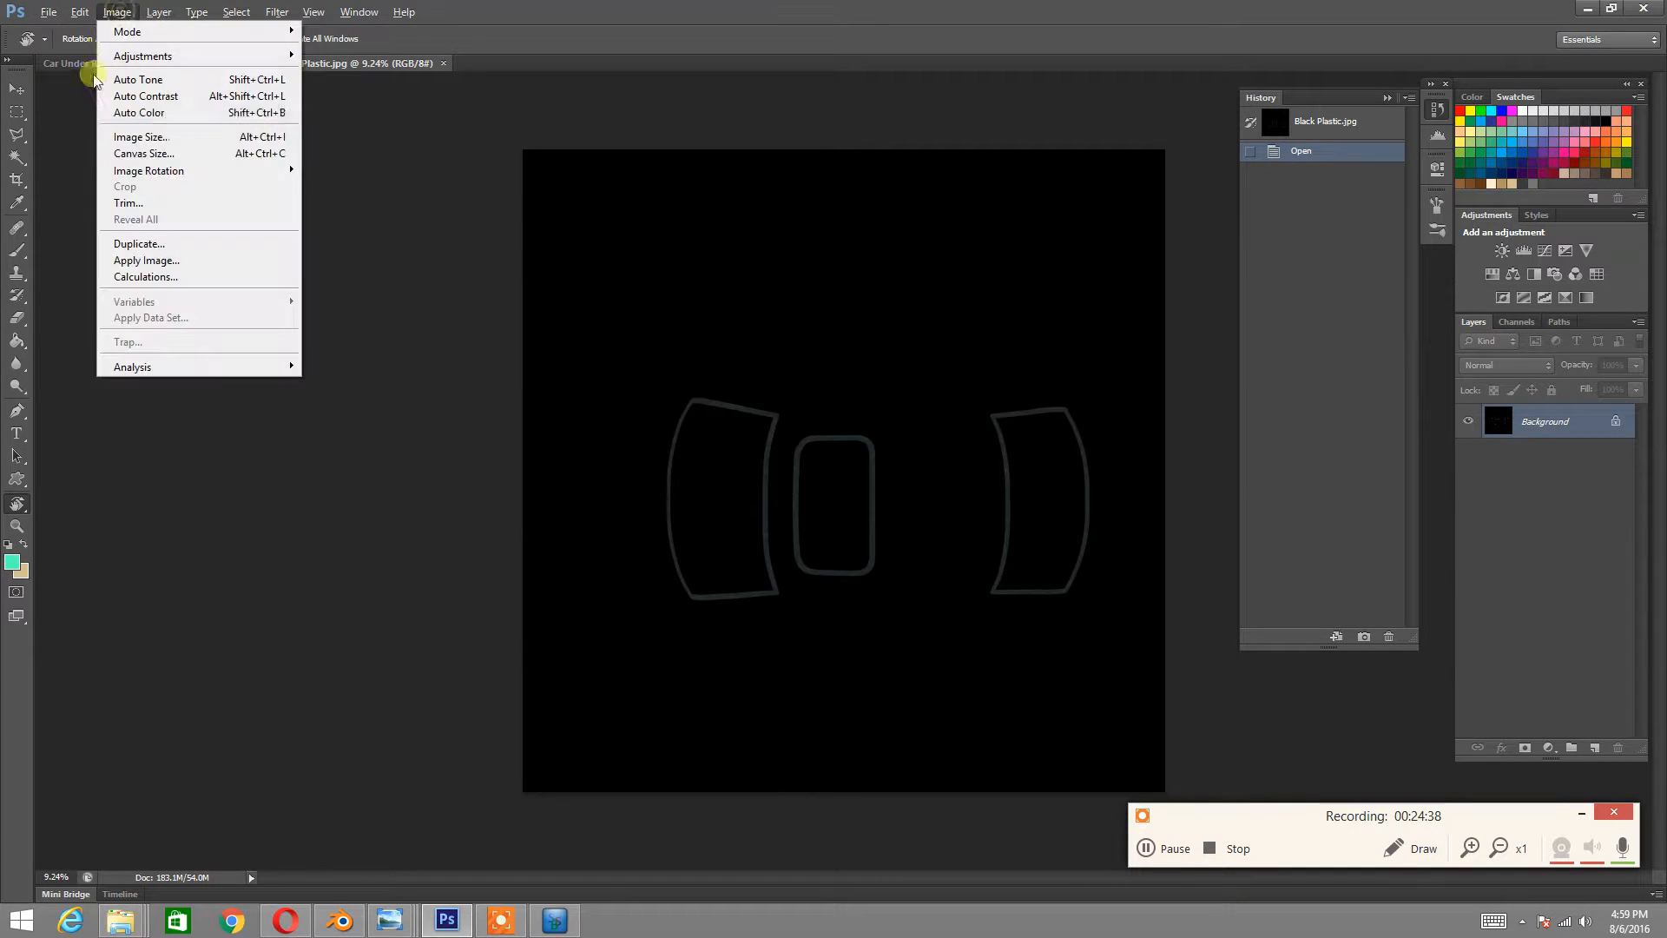
left_click(135, 137)
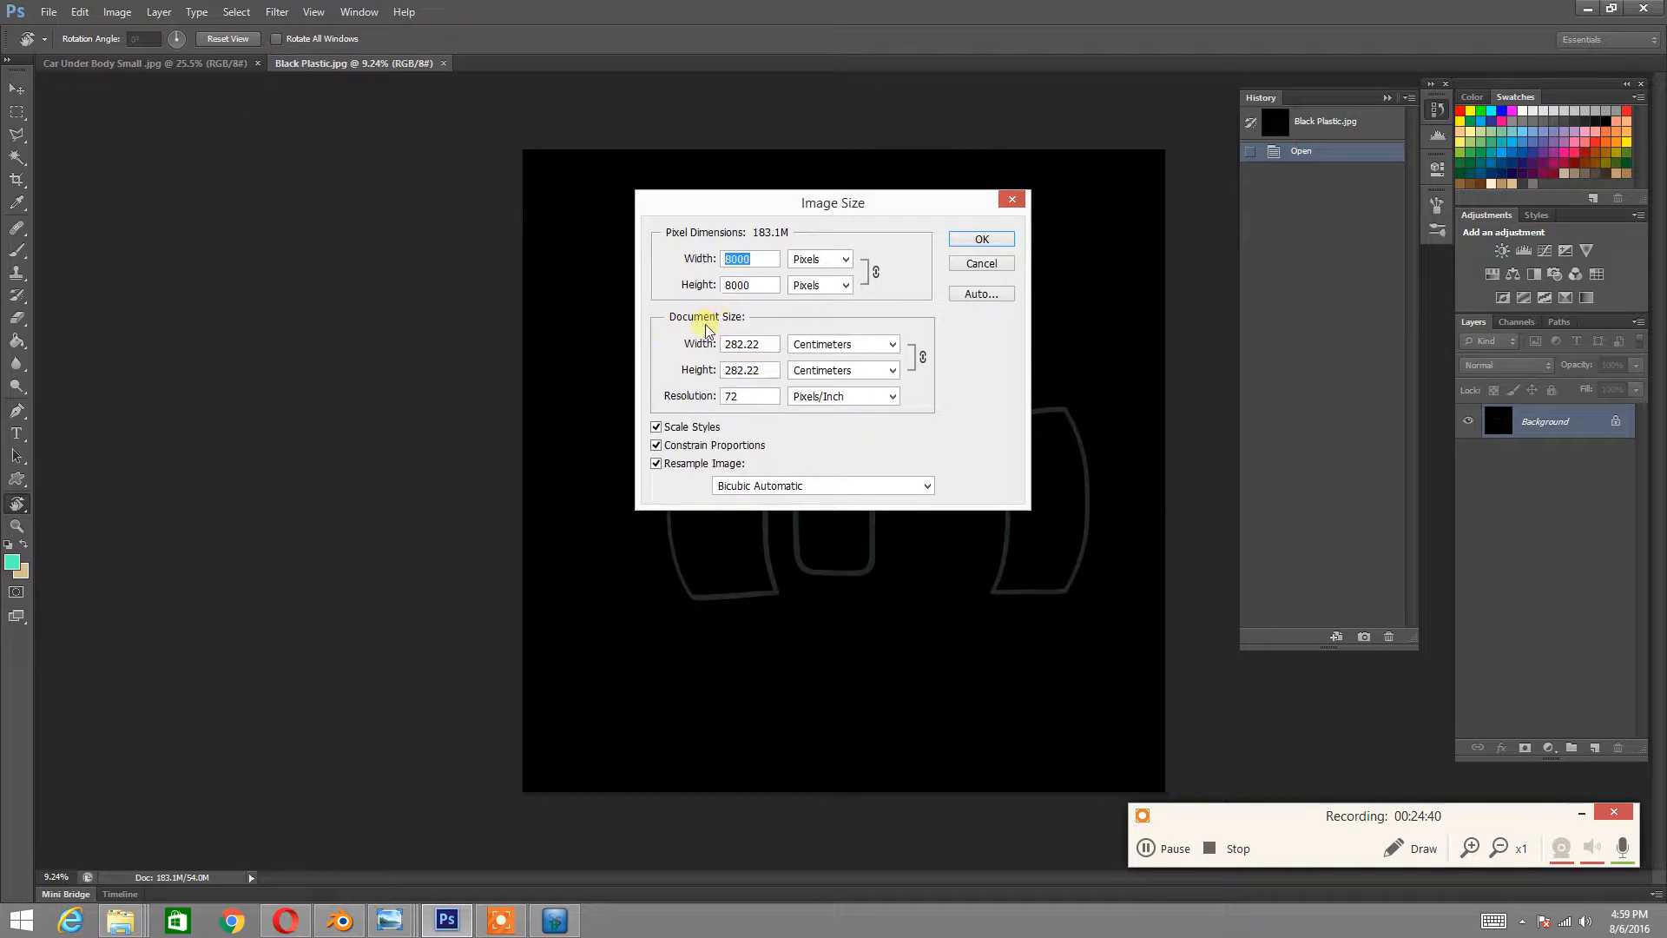
type("300")
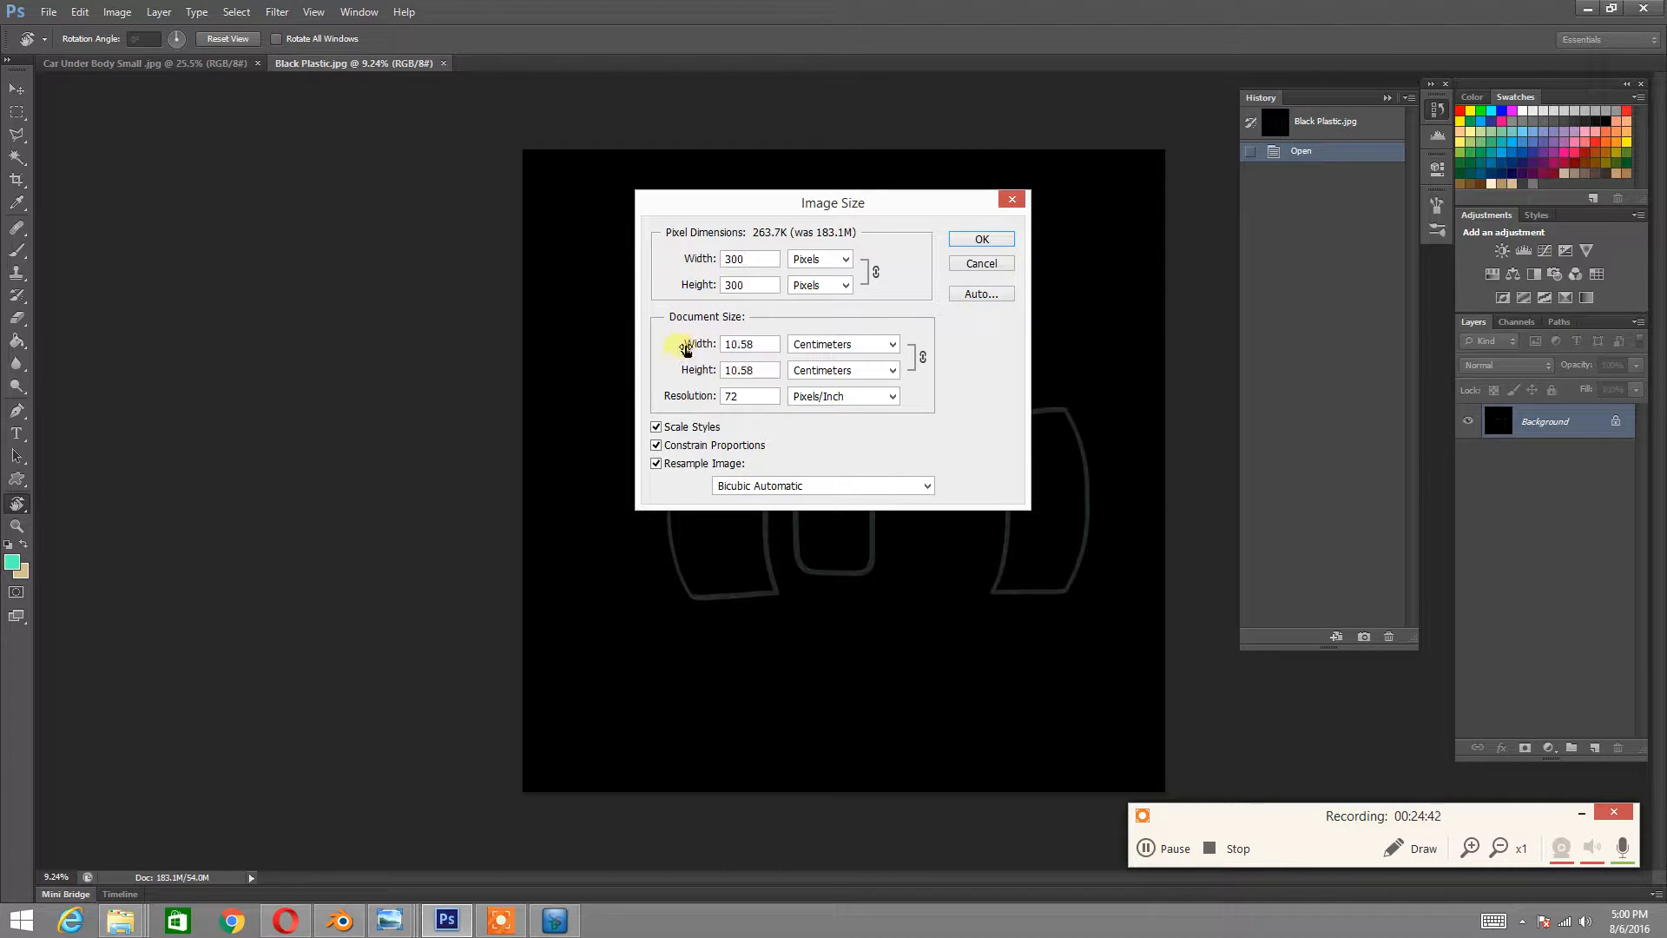
type("0")
left_click(978, 239)
key("ctrl+0")
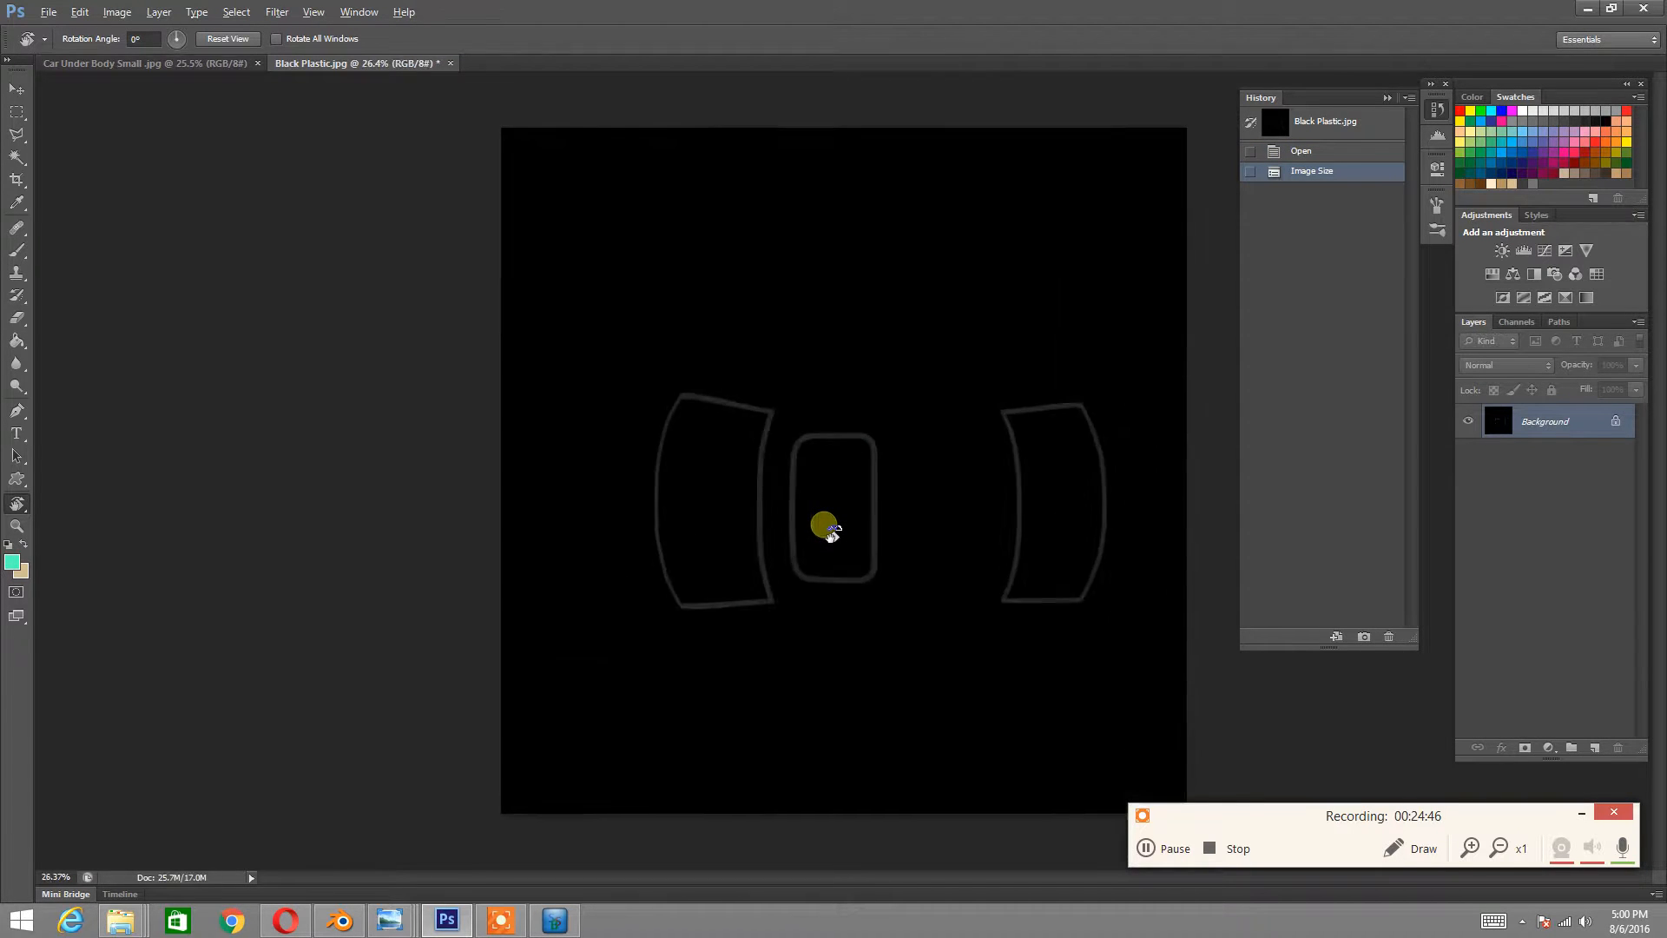
scroll(824, 524, "up", 5, "alt")
- Save the resized image as Black Plastic Small.jpg with Maximum JPEG quality in the Civic 2002 folder
left_click(46, 12)
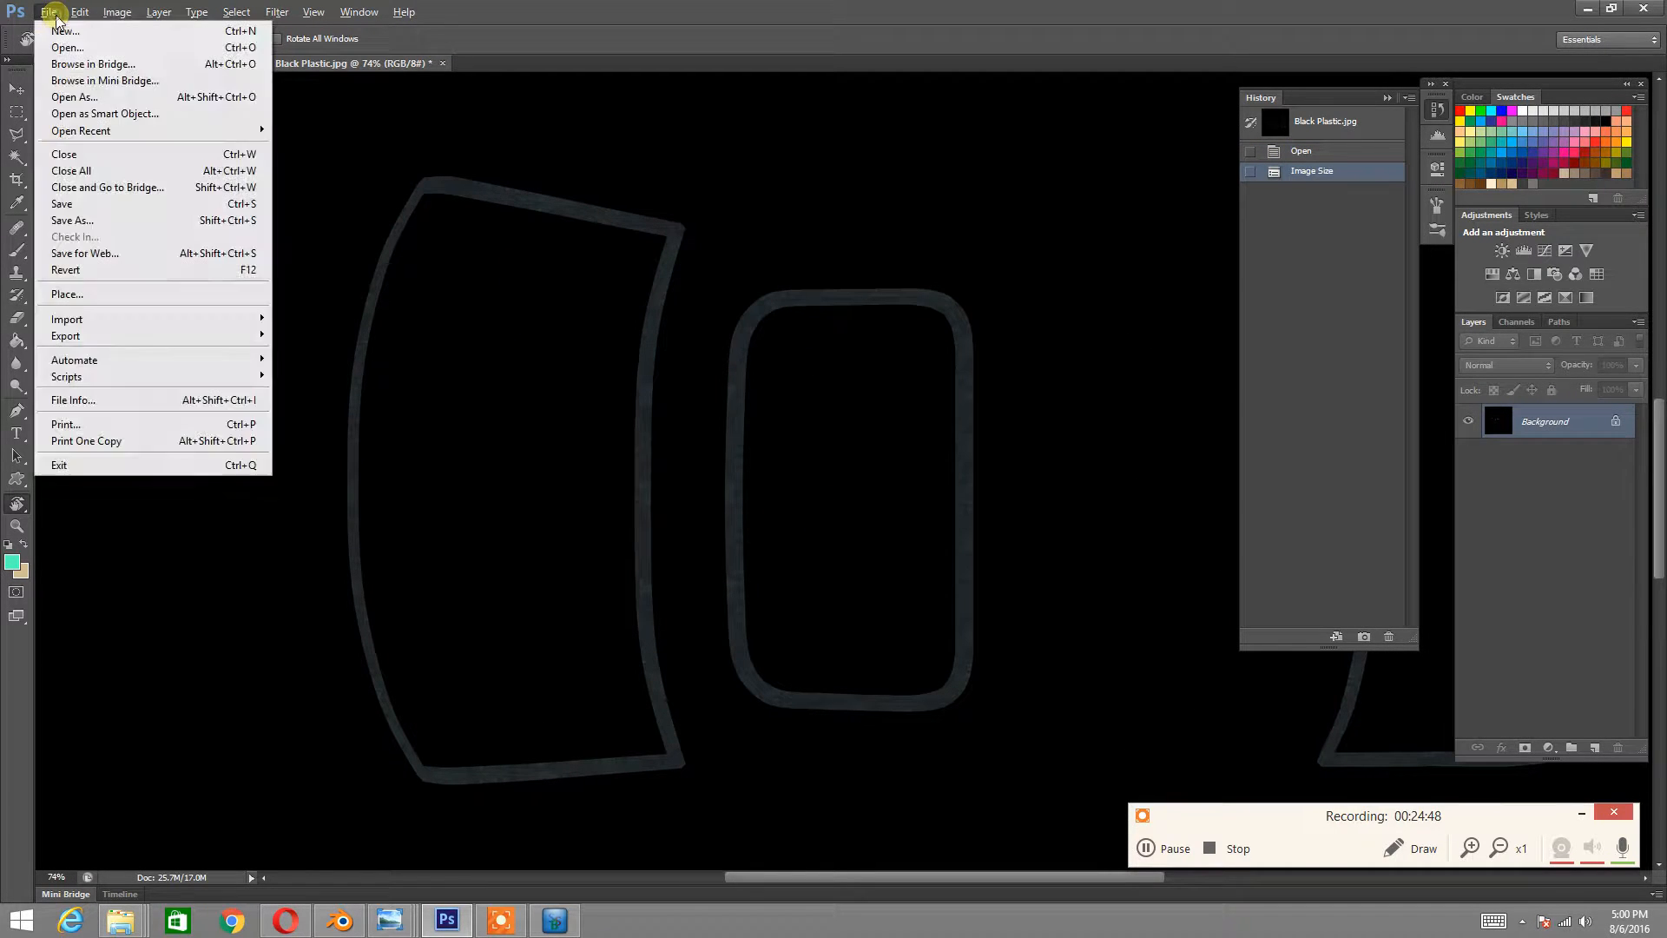
left_click(78, 213)
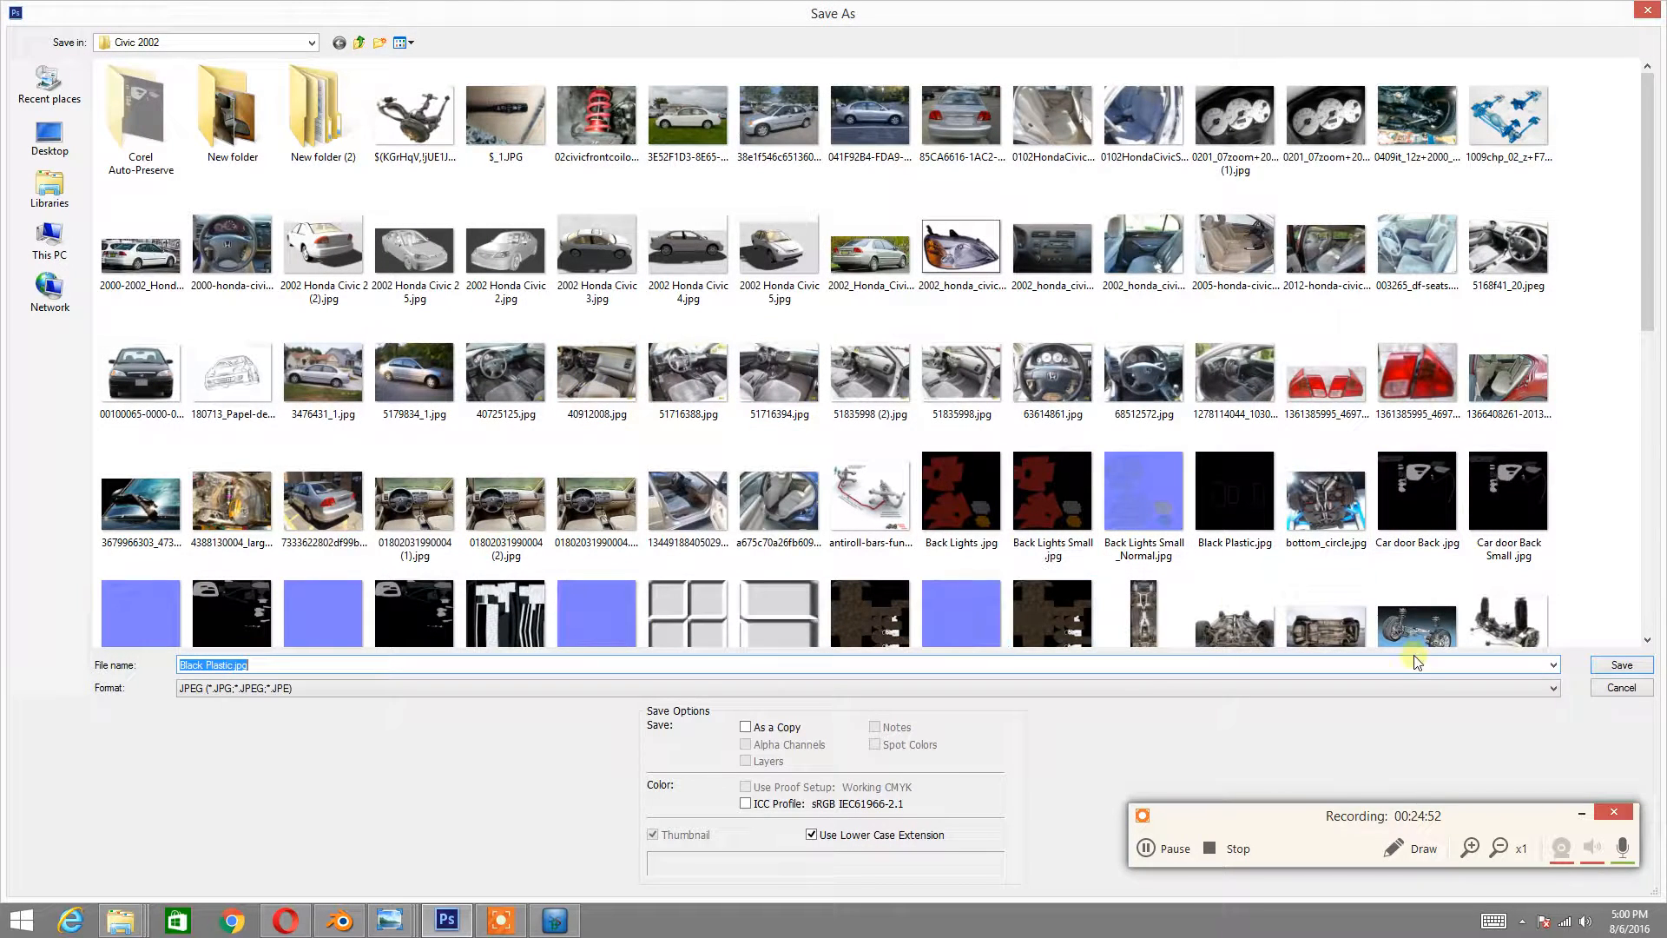
left_click(236, 665)
left_click(1615, 665)
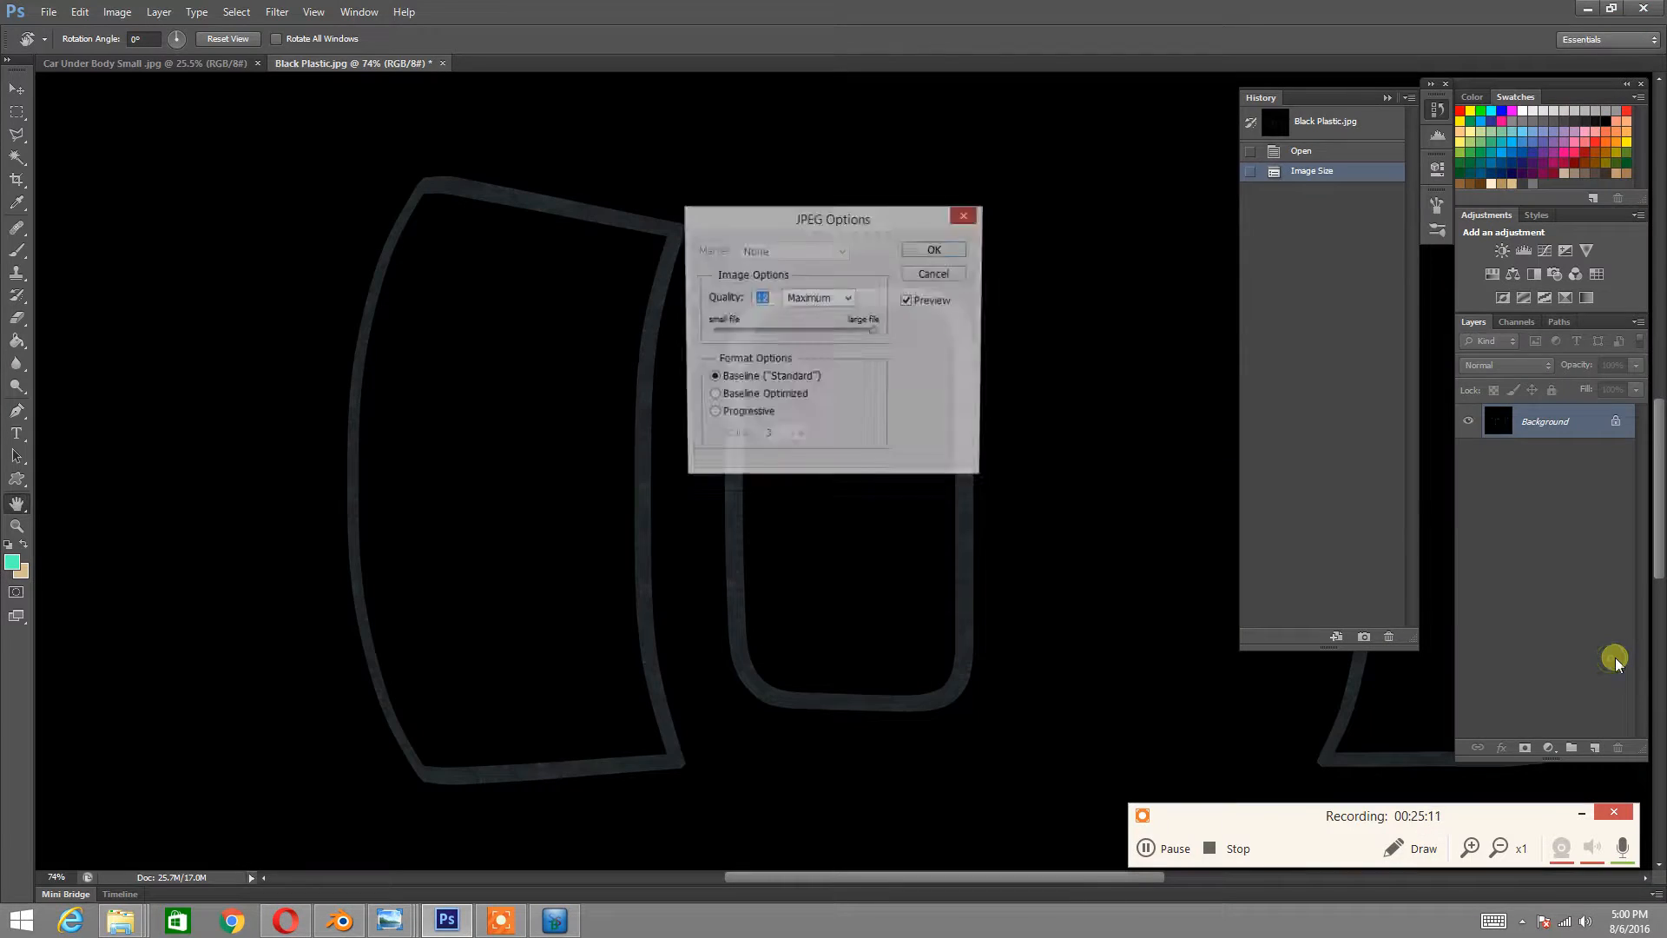
left_click(935, 253)
key("r")
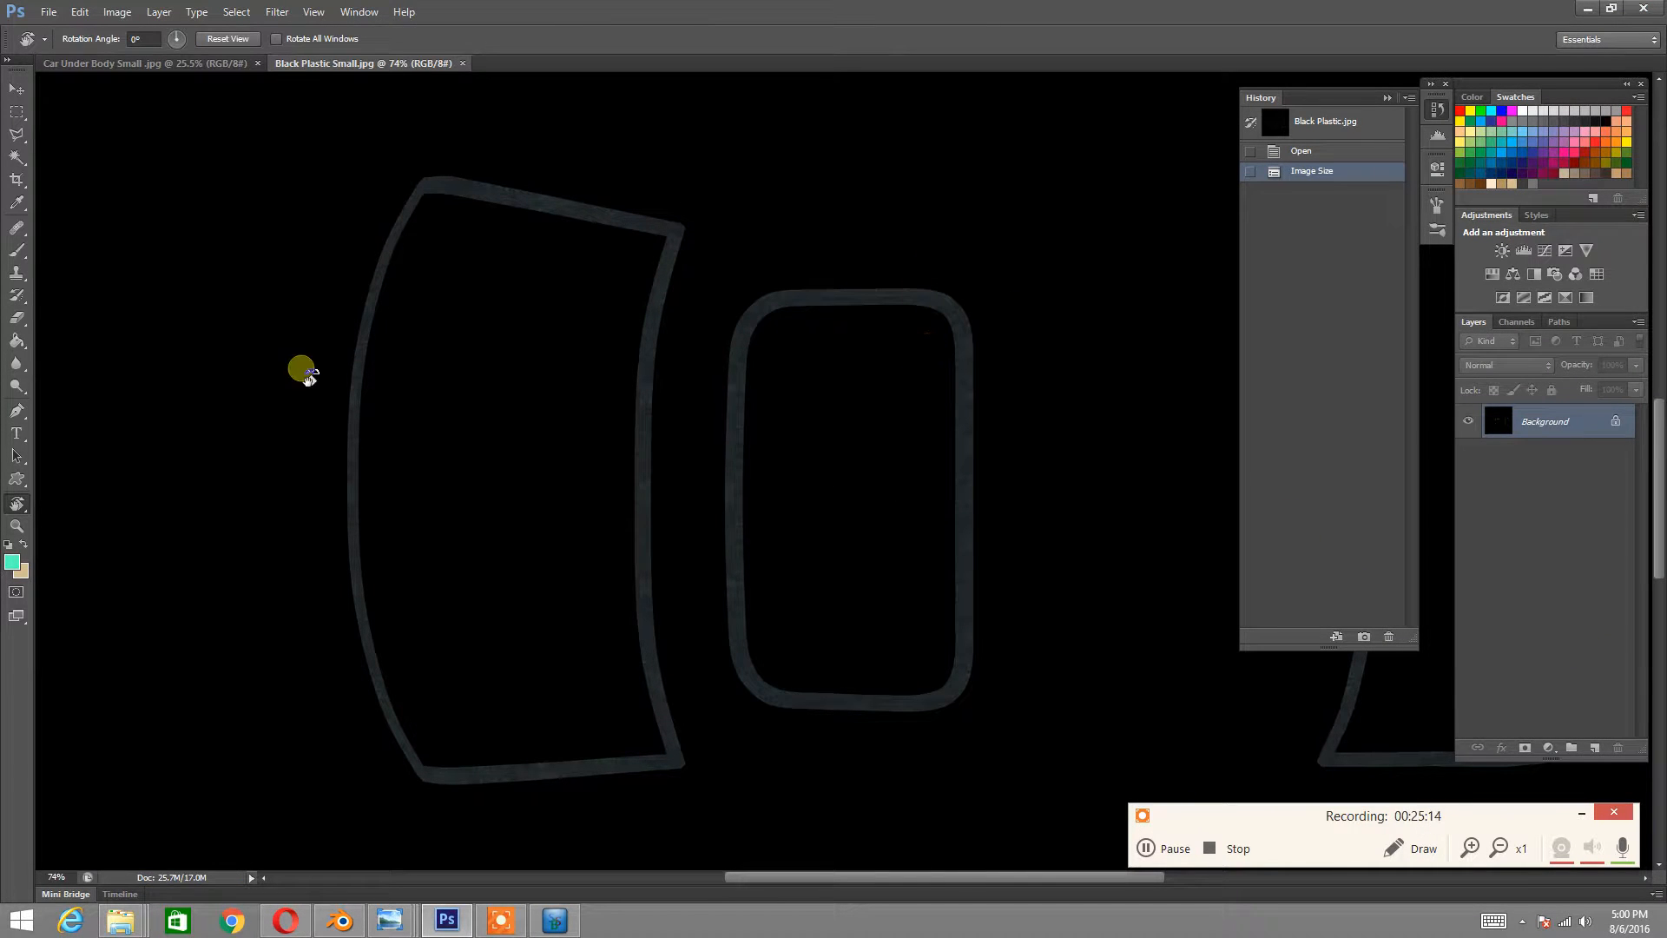
- Switch to SSBump Generator and replace the Car Under Body Small image in the list with Black Plastic Small.jpg
left_click(554, 920)
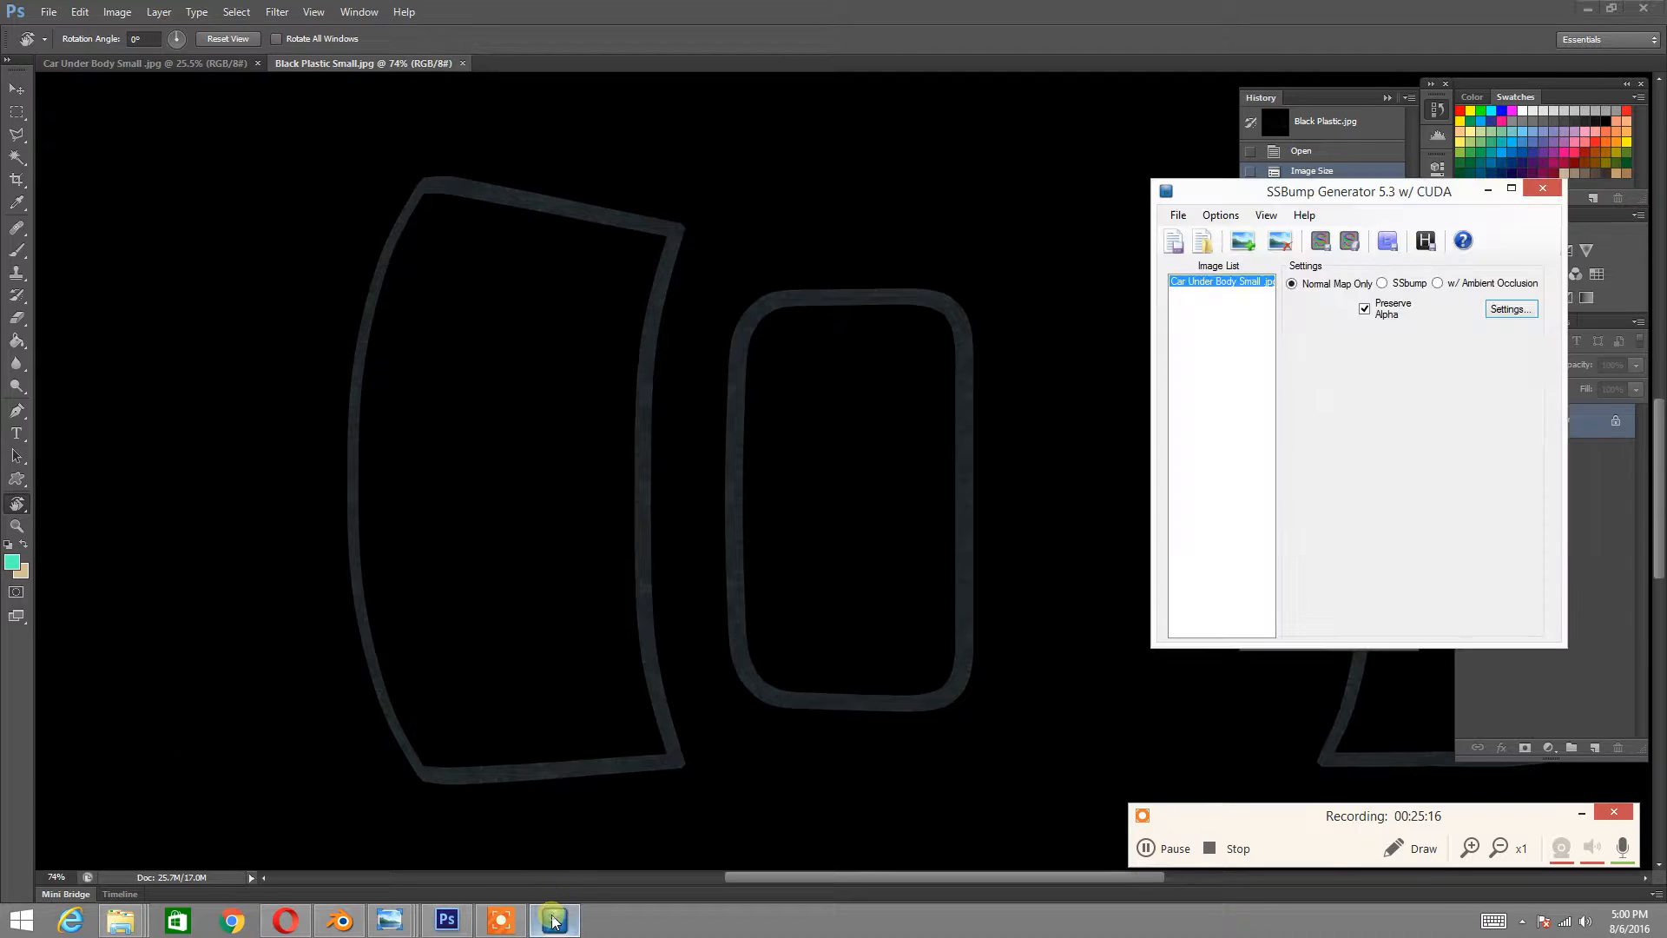
left_click(1280, 240)
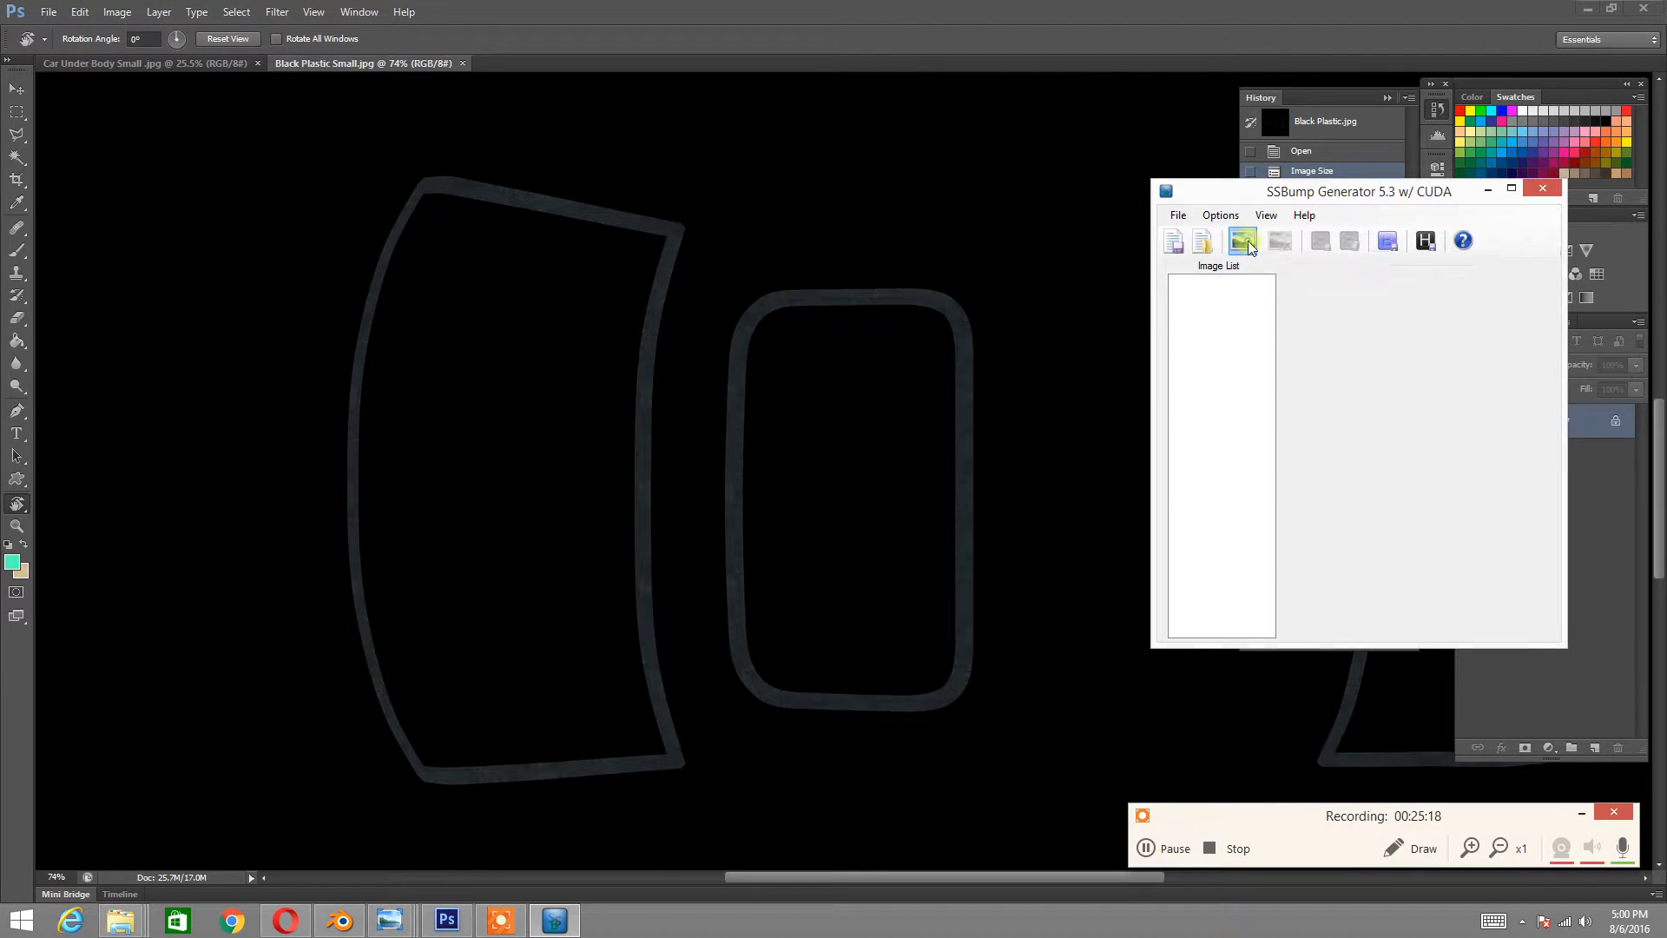
left_click(1242, 240)
left_click_drag(1657, 357, 1649, 437)
double_click(1408, 391)
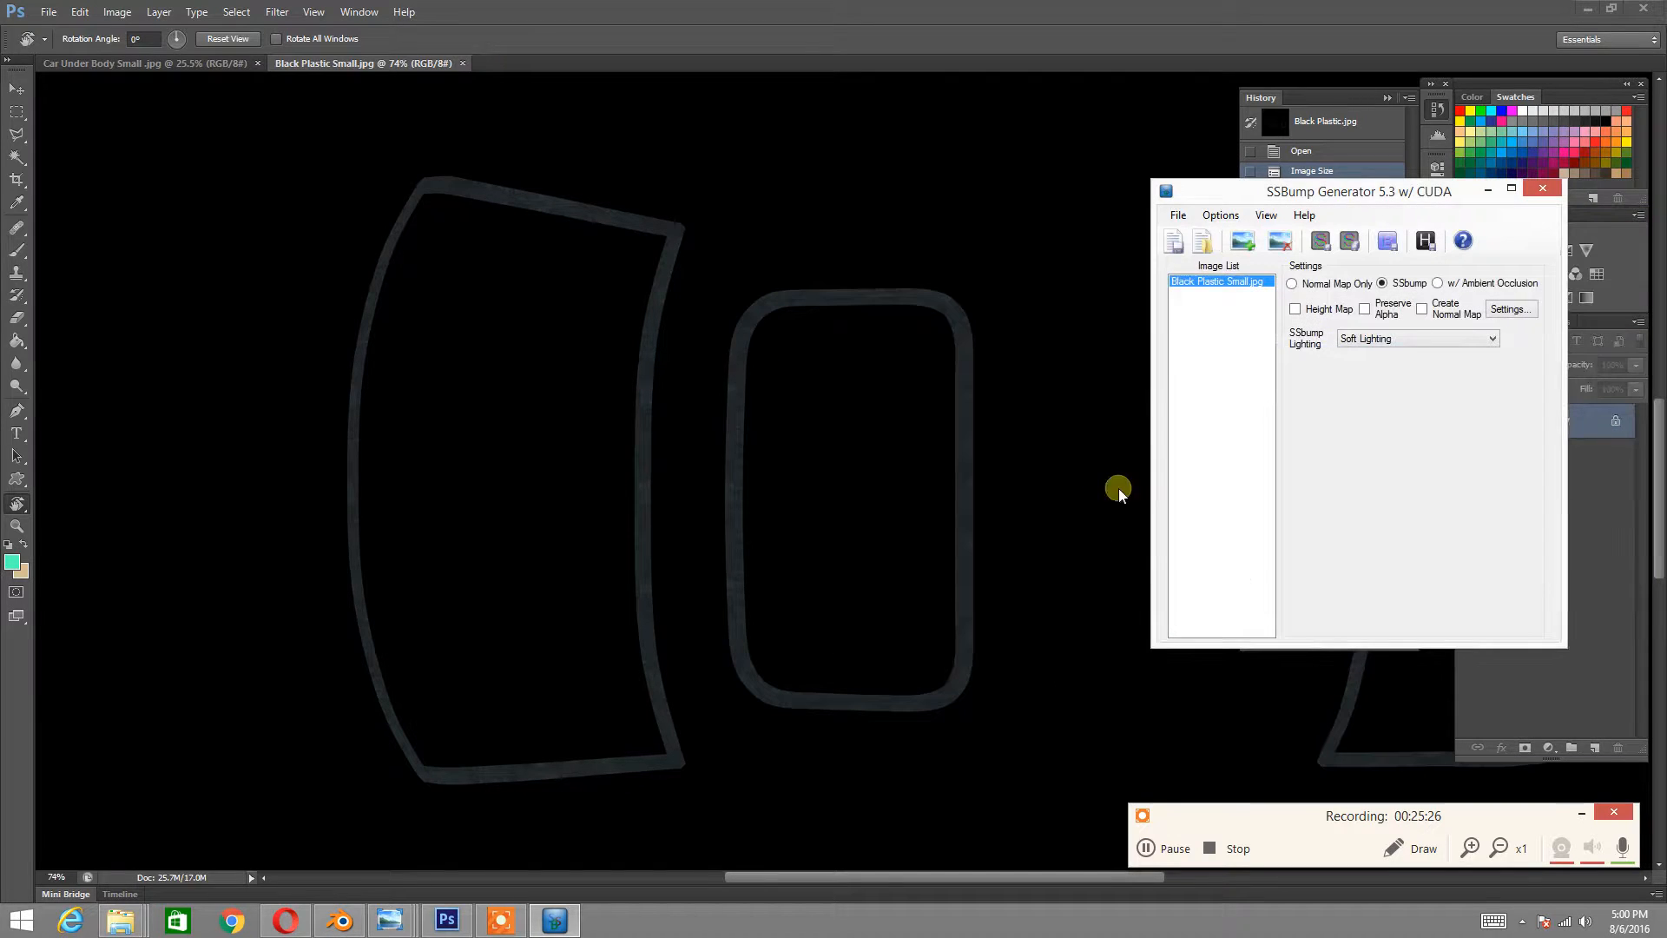
- Set the output to Normal Map Only with Preserve Alpha and add a Large Detail layer in the normal map settings
left_click(1293, 284)
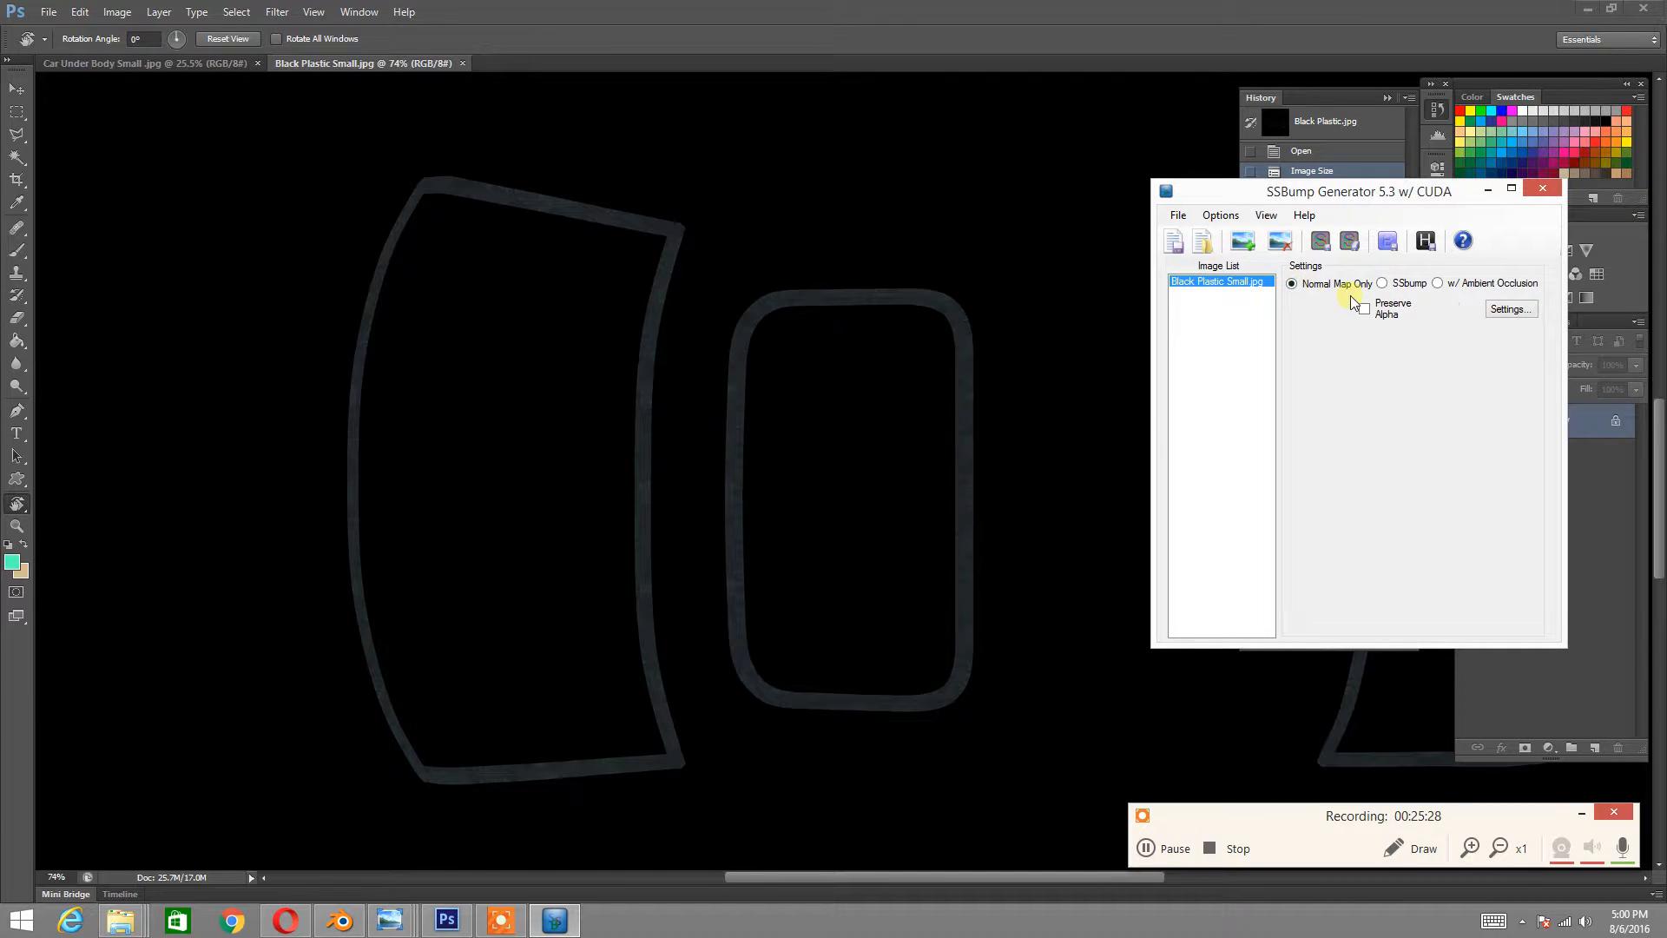
key("alt+Tab")
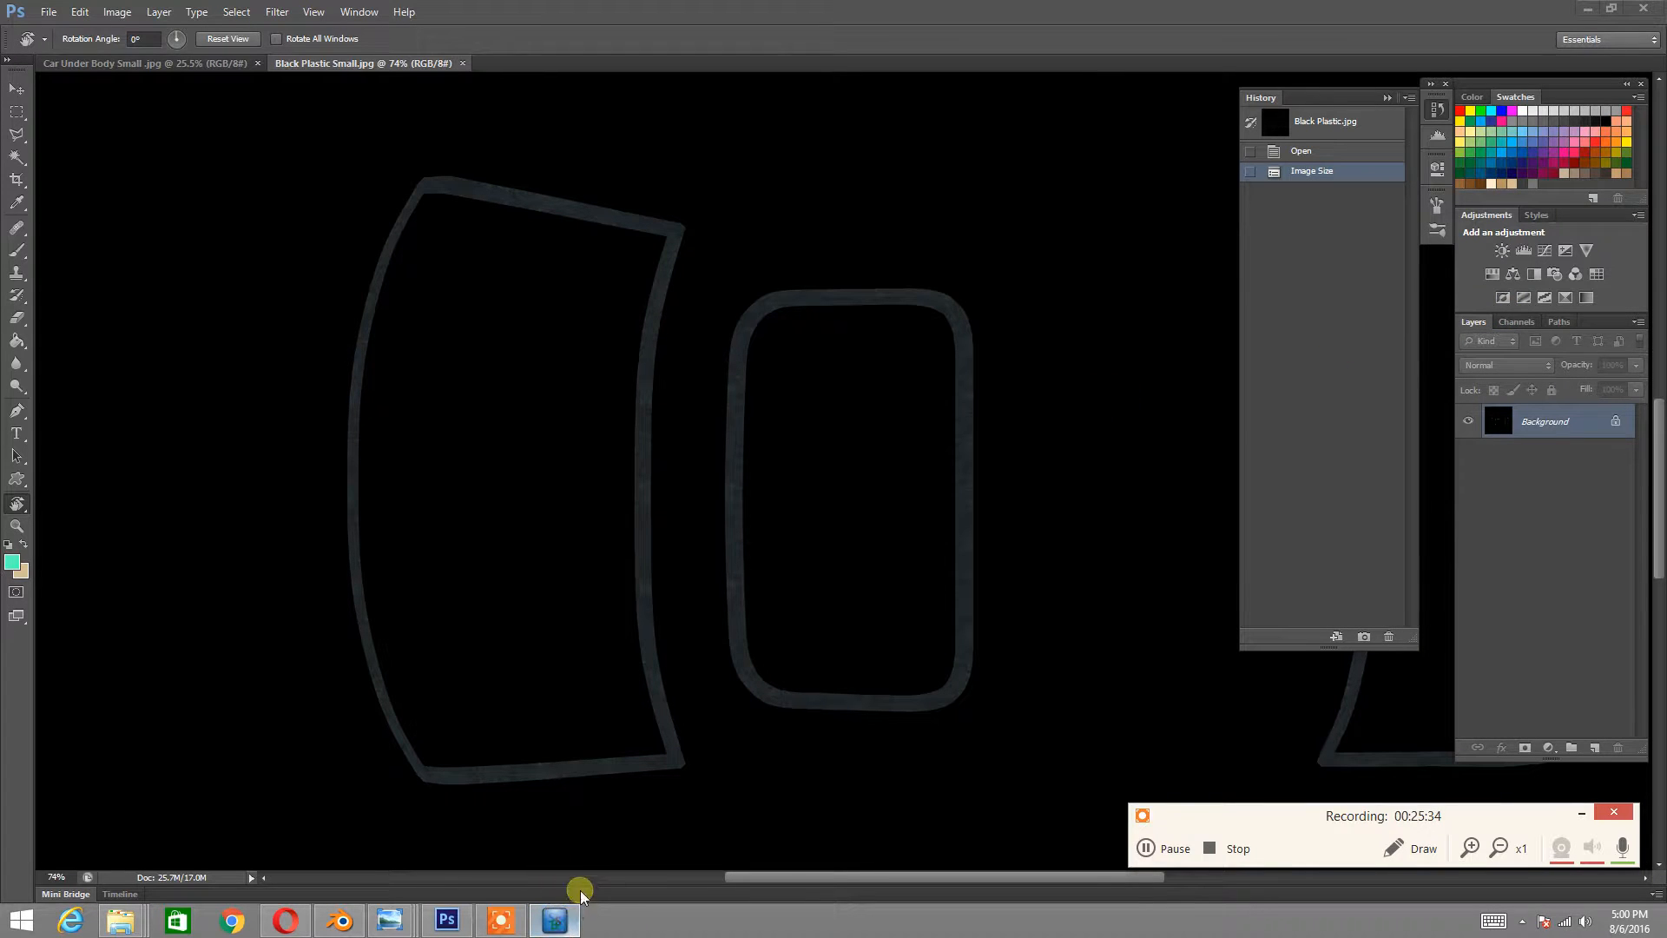
mouse_move(560, 929)
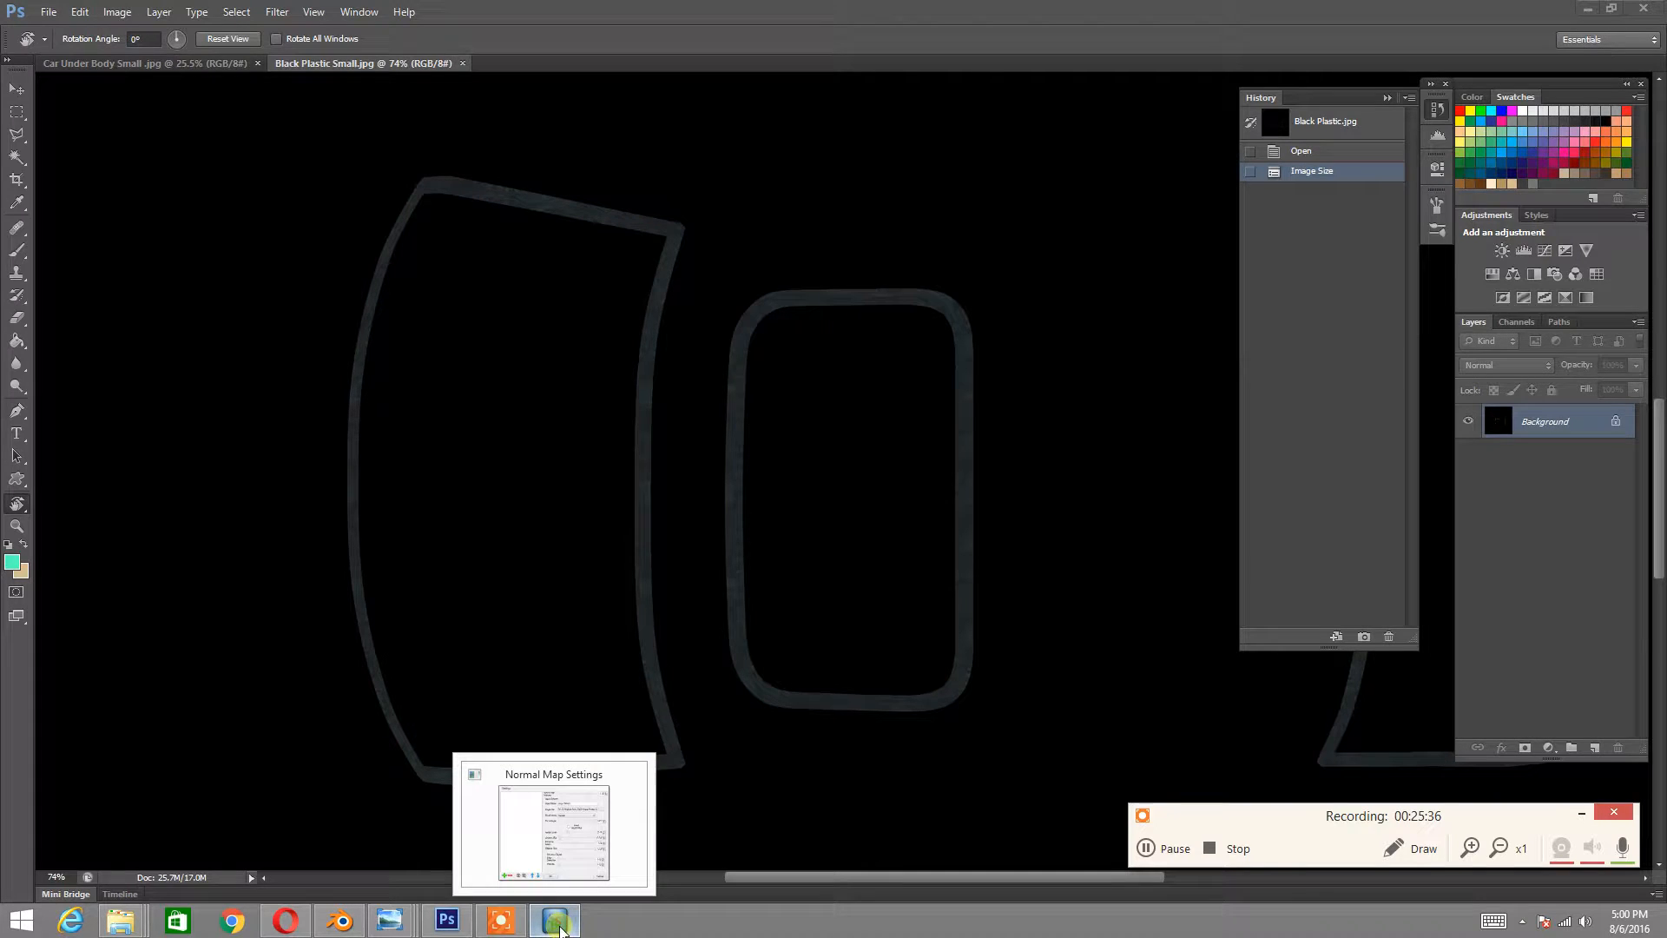
left_click(557, 855)
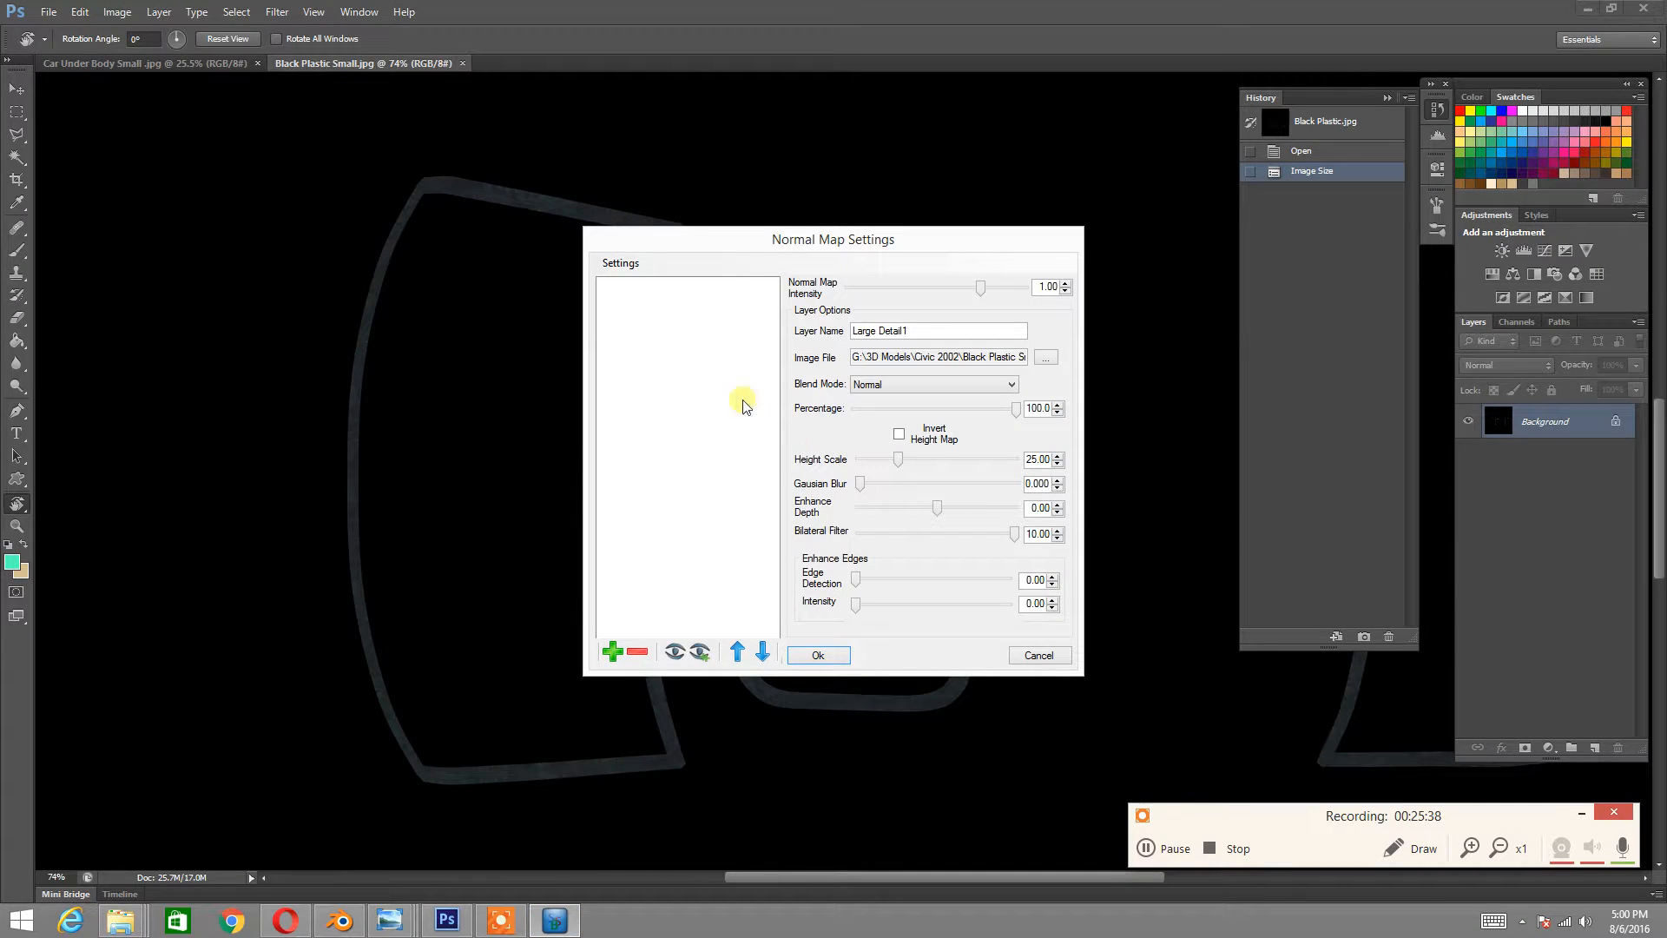
left_click(615, 647)
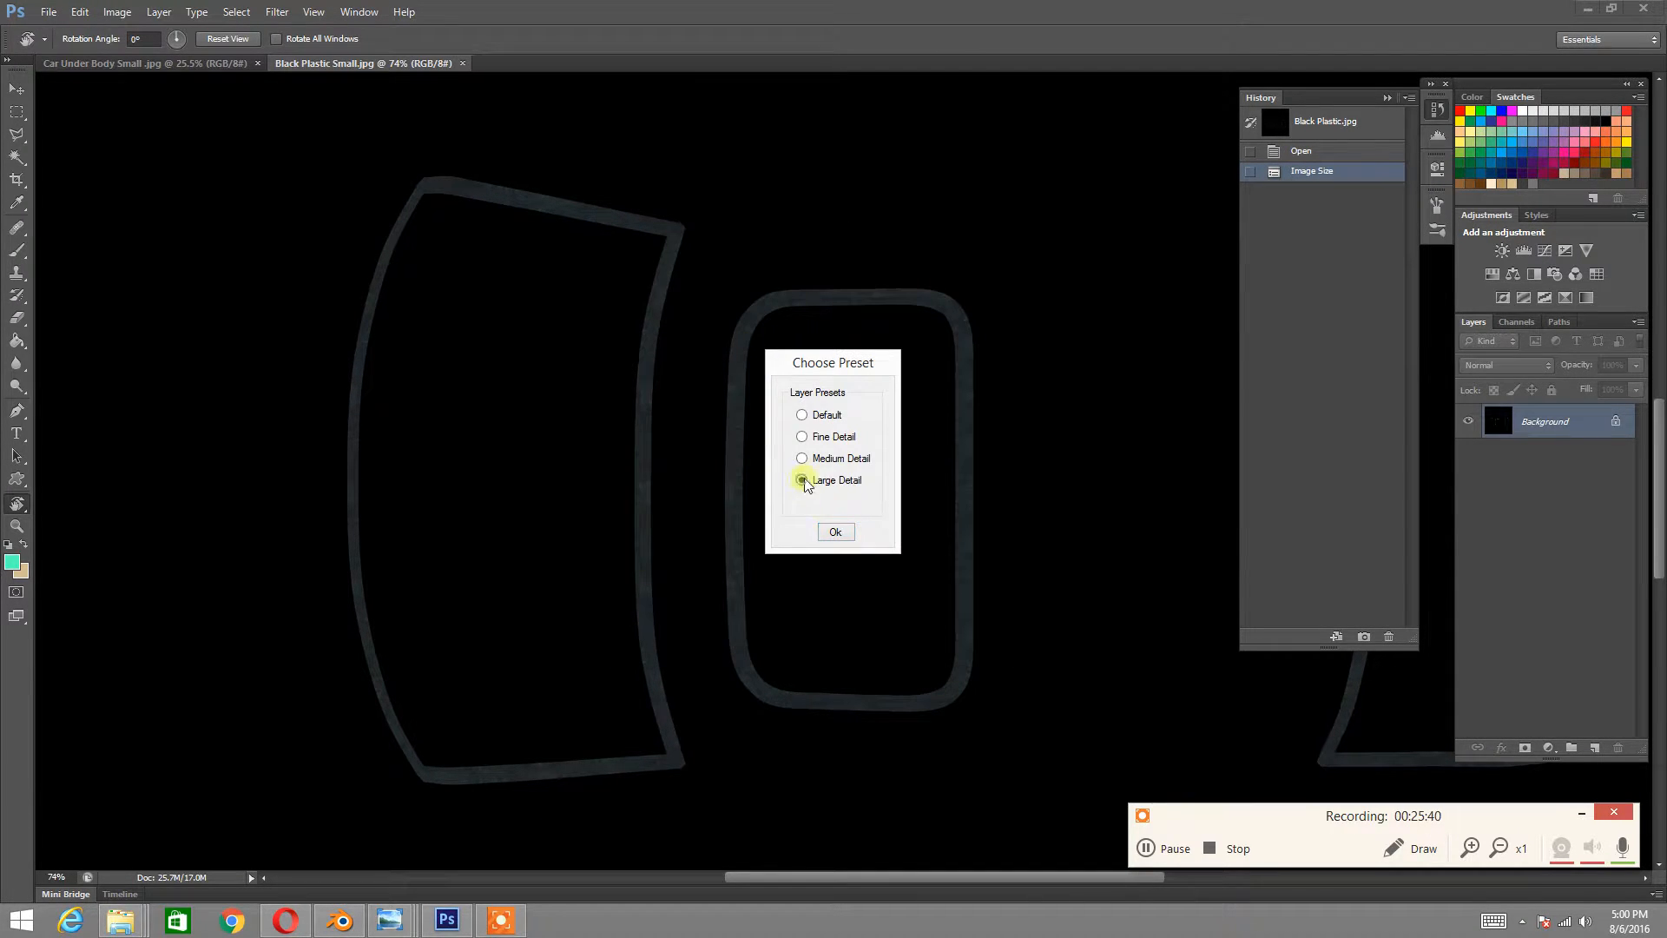
left_click(835, 532)
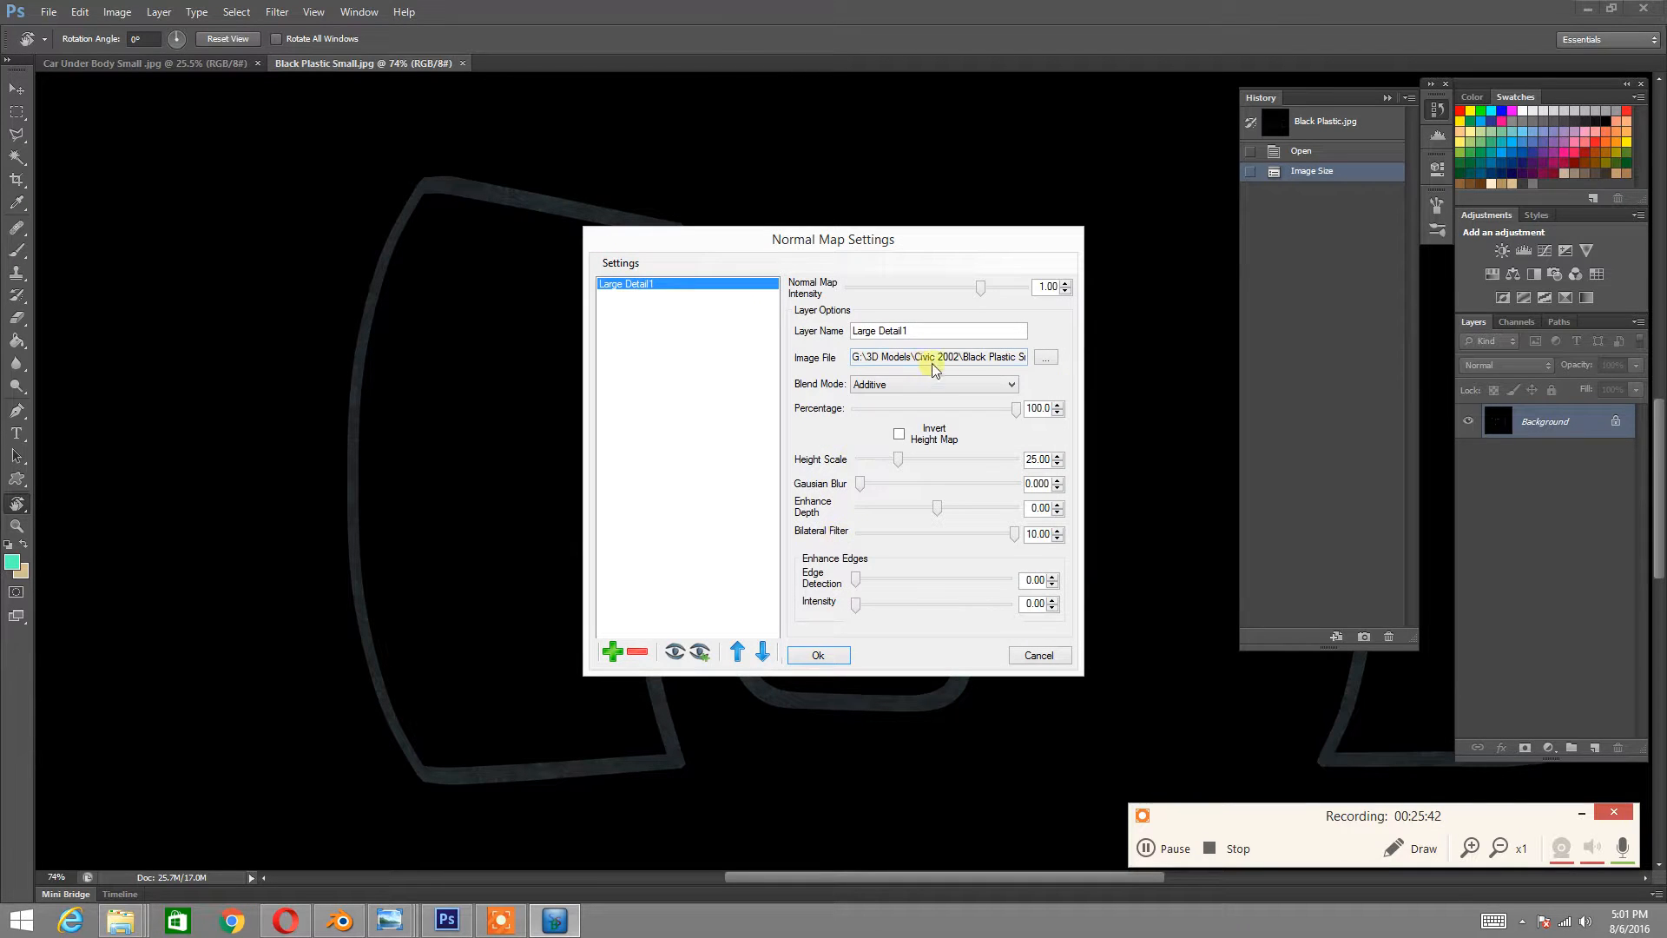
- Change the Large Detail layer's blend mode, accept the settings and generate the normal map for Black Plastic Small.jpg
left_click(949, 384)
left_click(908, 398)
left_click(818, 657)
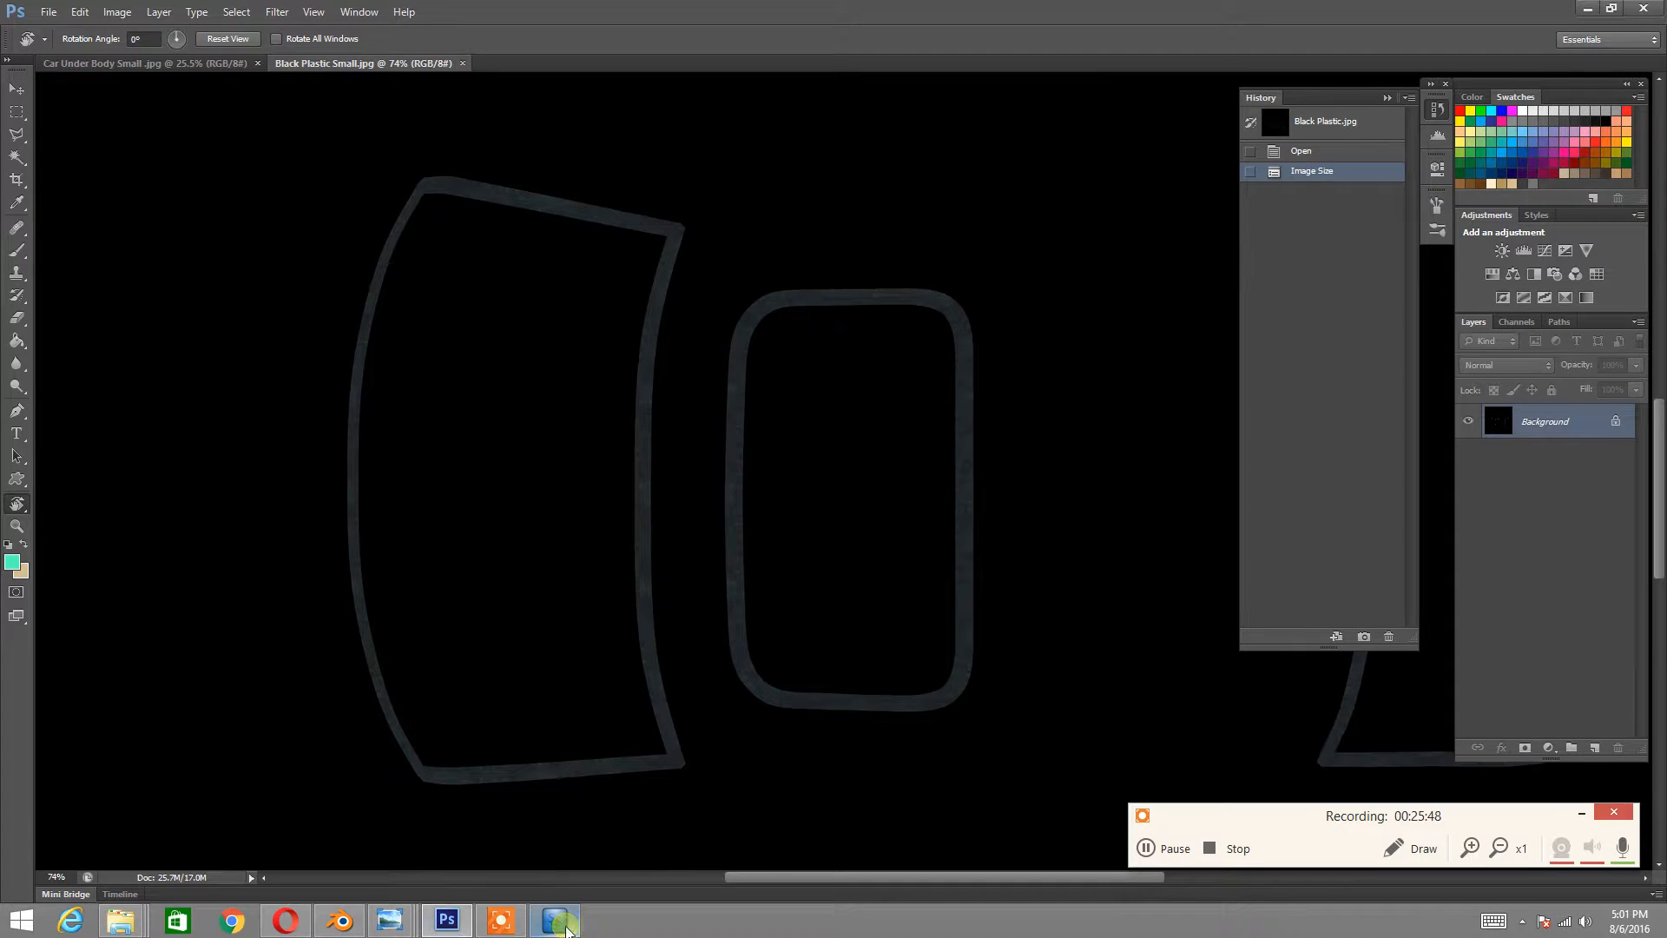
left_click(561, 922)
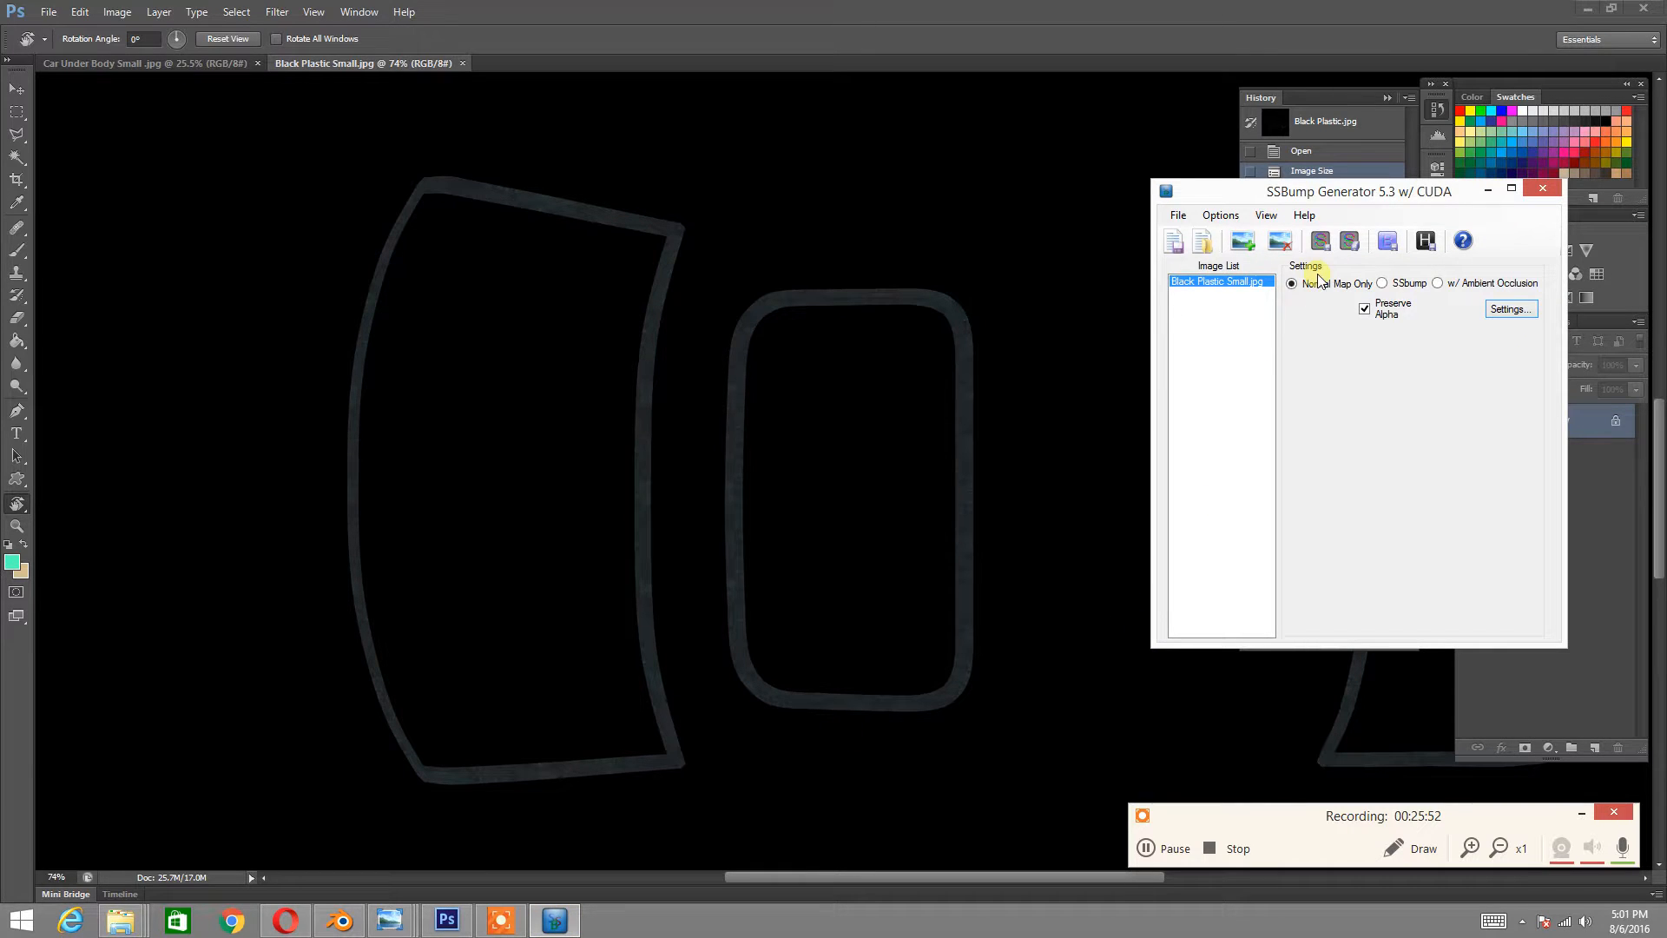
left_click(1320, 240)
- Switch to Blender and replace the UV editor with the 3D View showing the window trim mesh
left_click(340, 920)
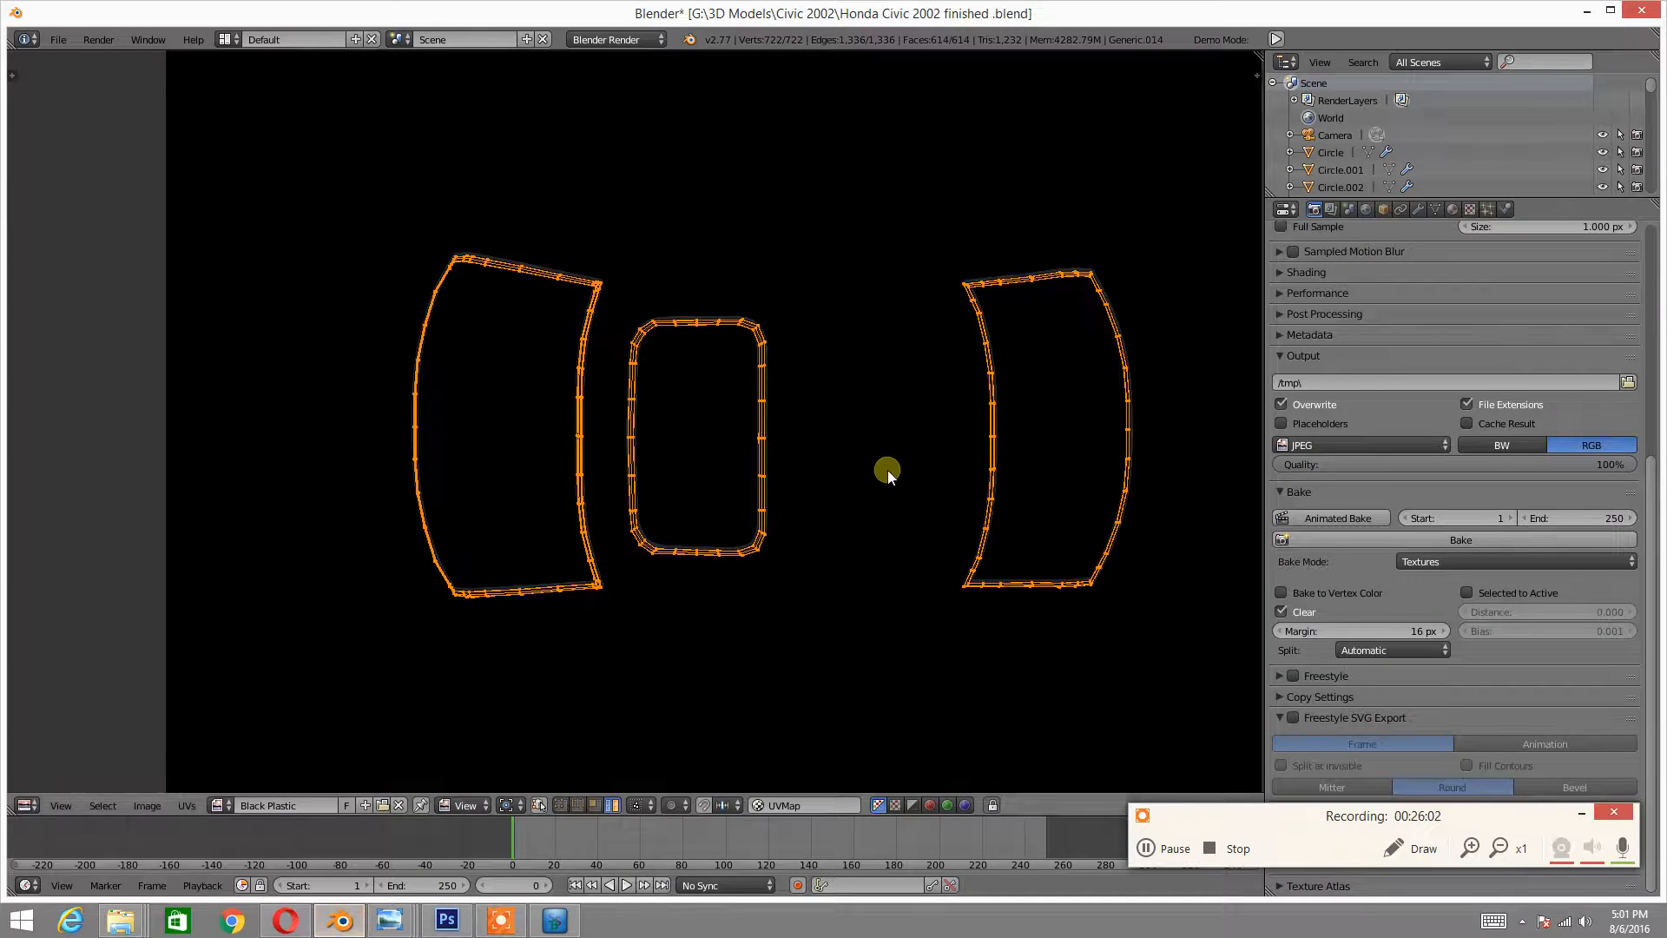
left_click(26, 807)
left_click(39, 786)
middle_click_drag(477, 457, 528, 440)
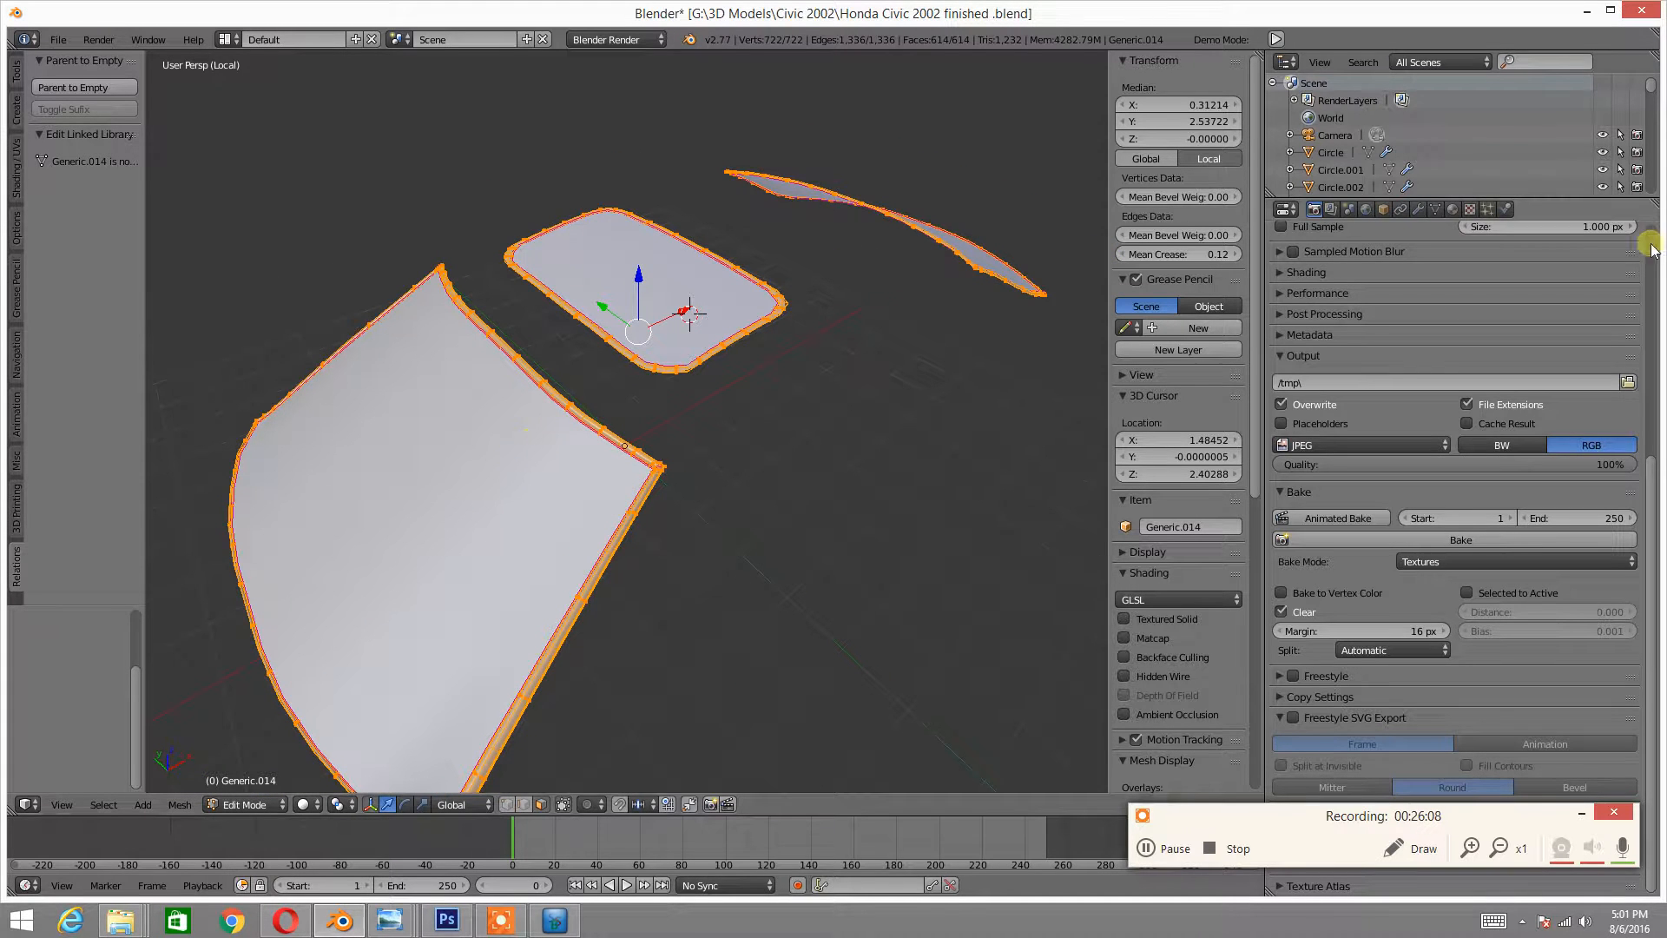
- Add a new material slot to Generic.014 and create a material named Black Plastic Texture in it
left_click(1451, 210)
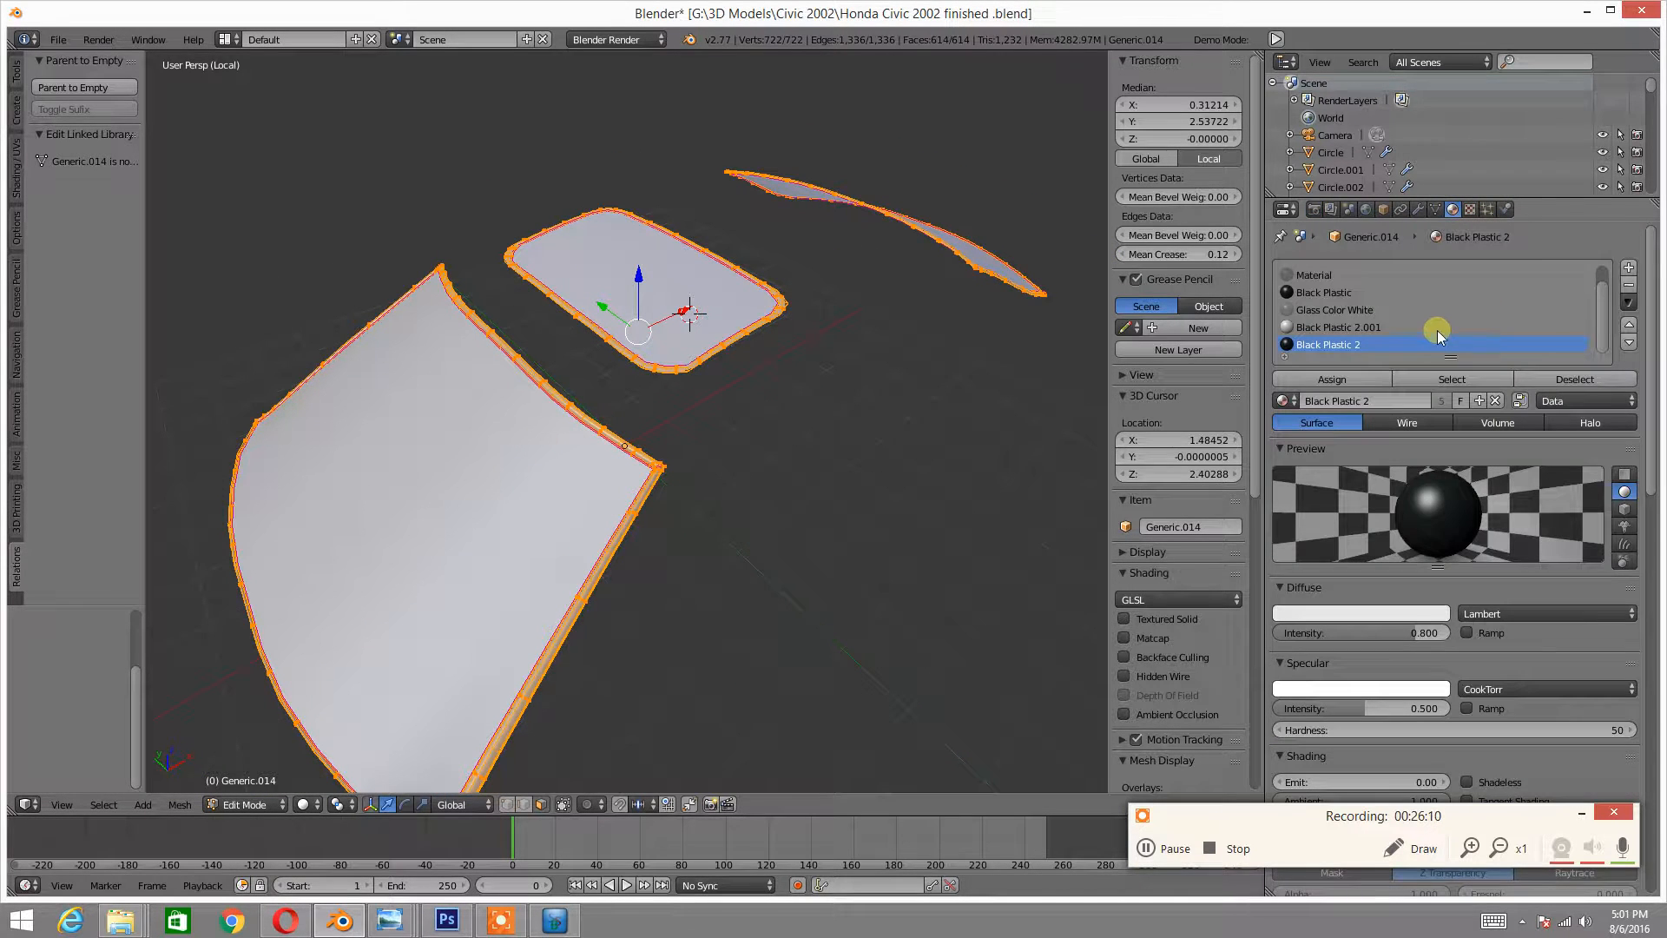
left_click(1629, 268)
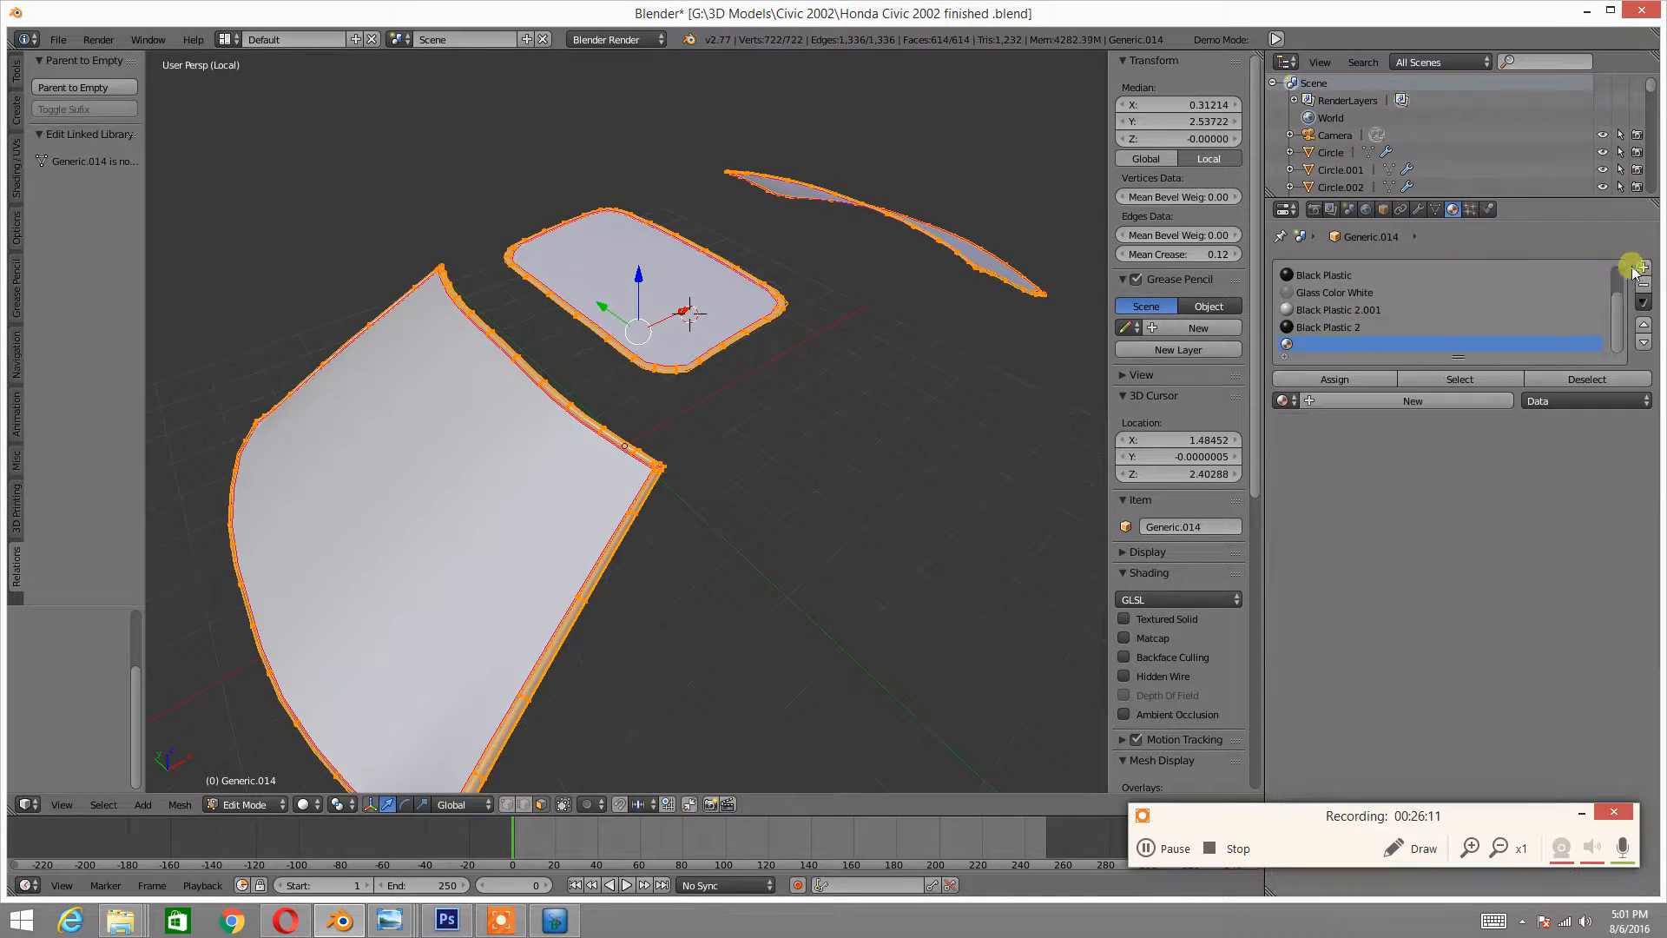
left_click(1349, 401)
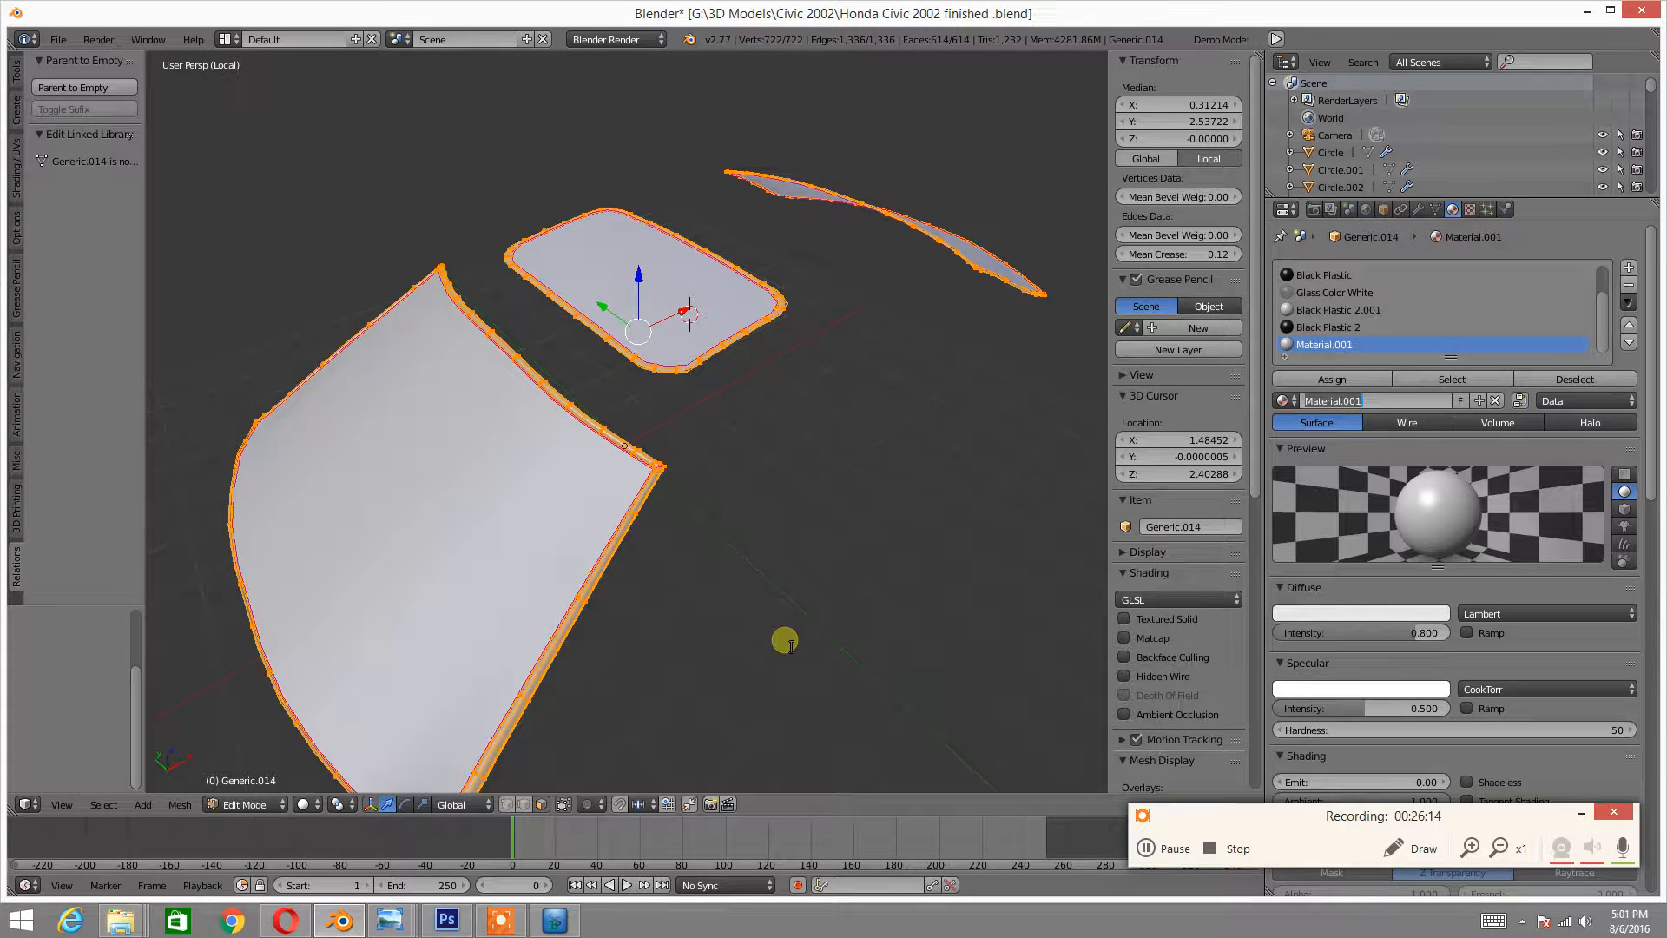
key("BackSpace")
key("Return")
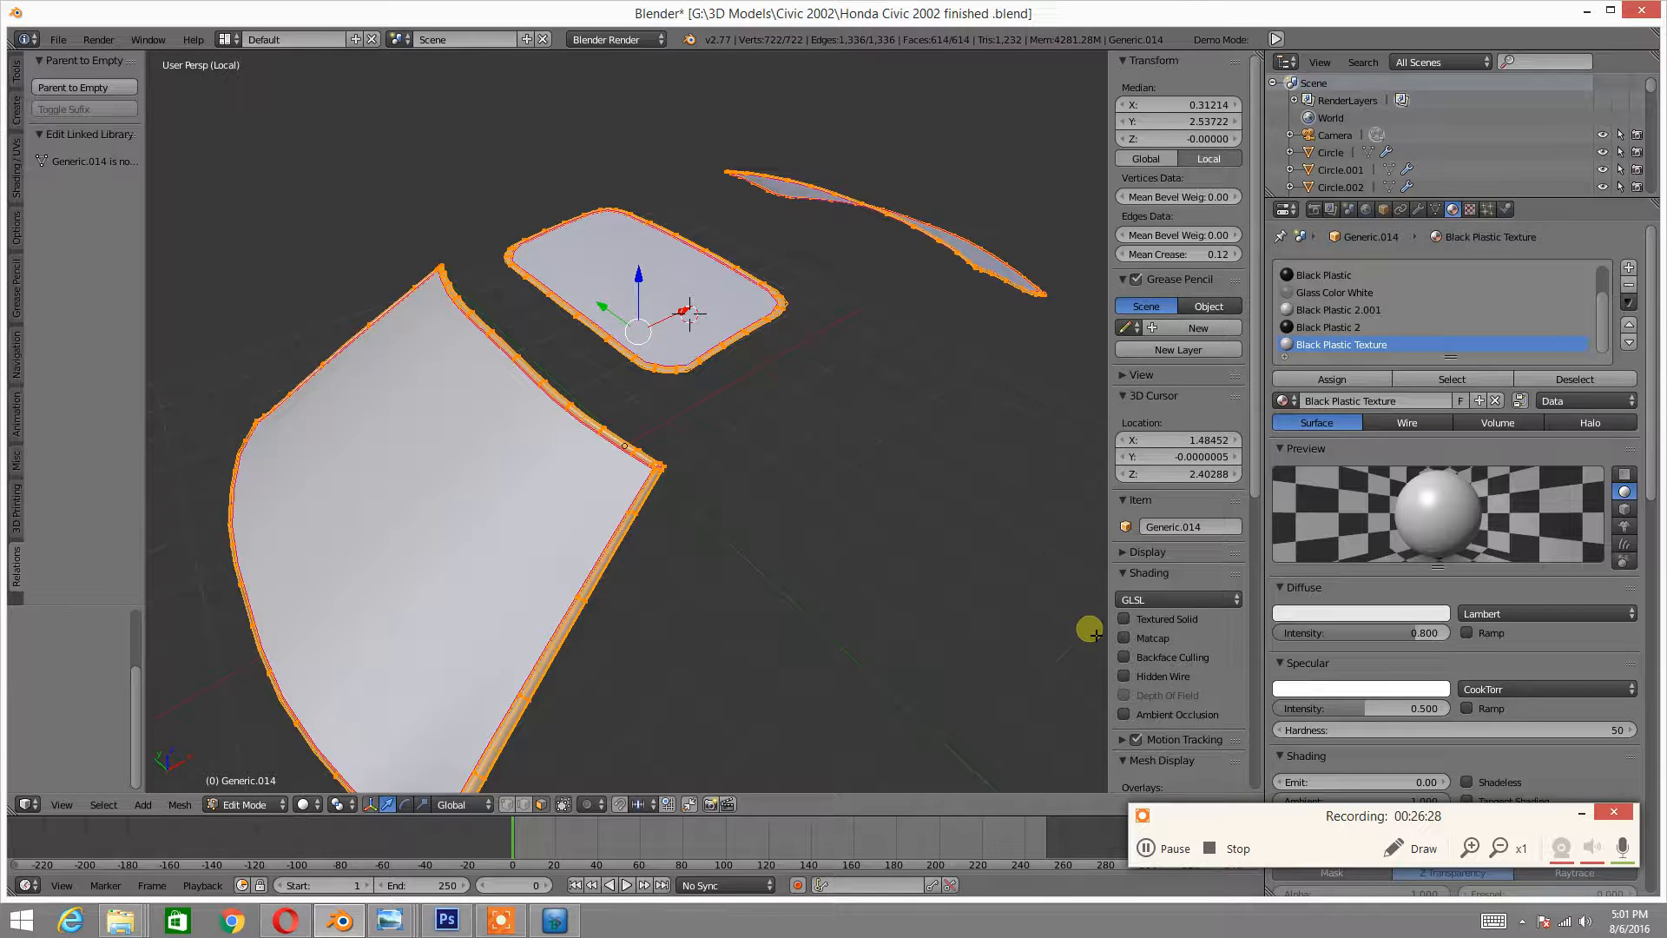
- Add an image texture to the new material, reusing the material's name Black Plastic Texture for it
left_click(1352, 404)
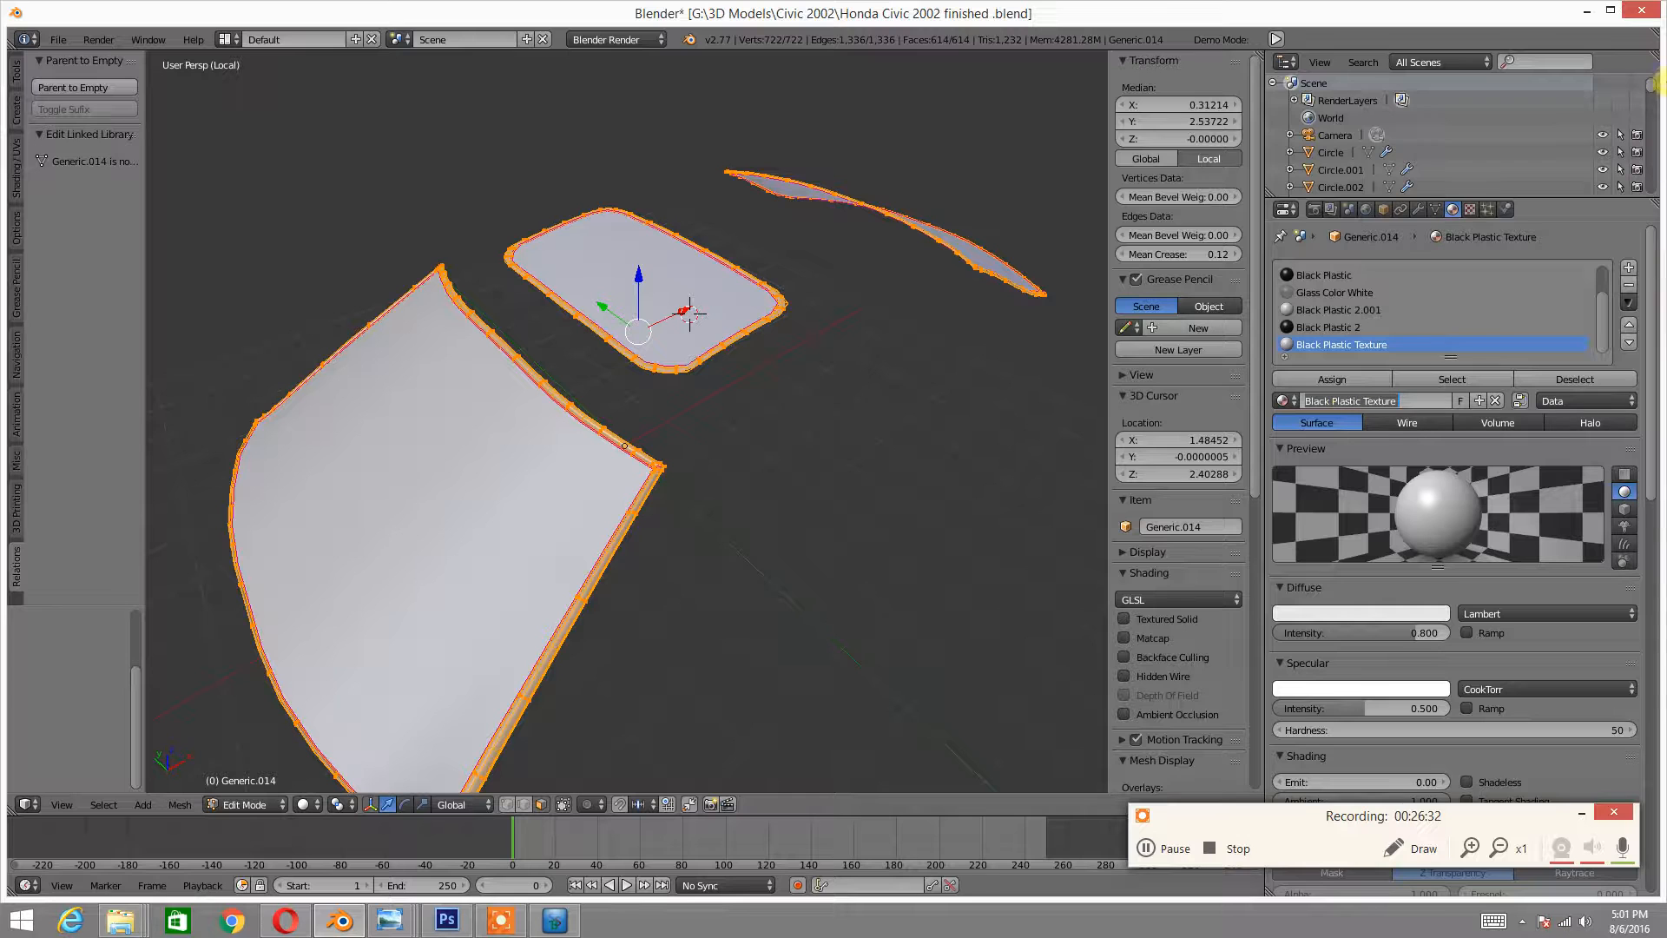
left_click(1471, 209)
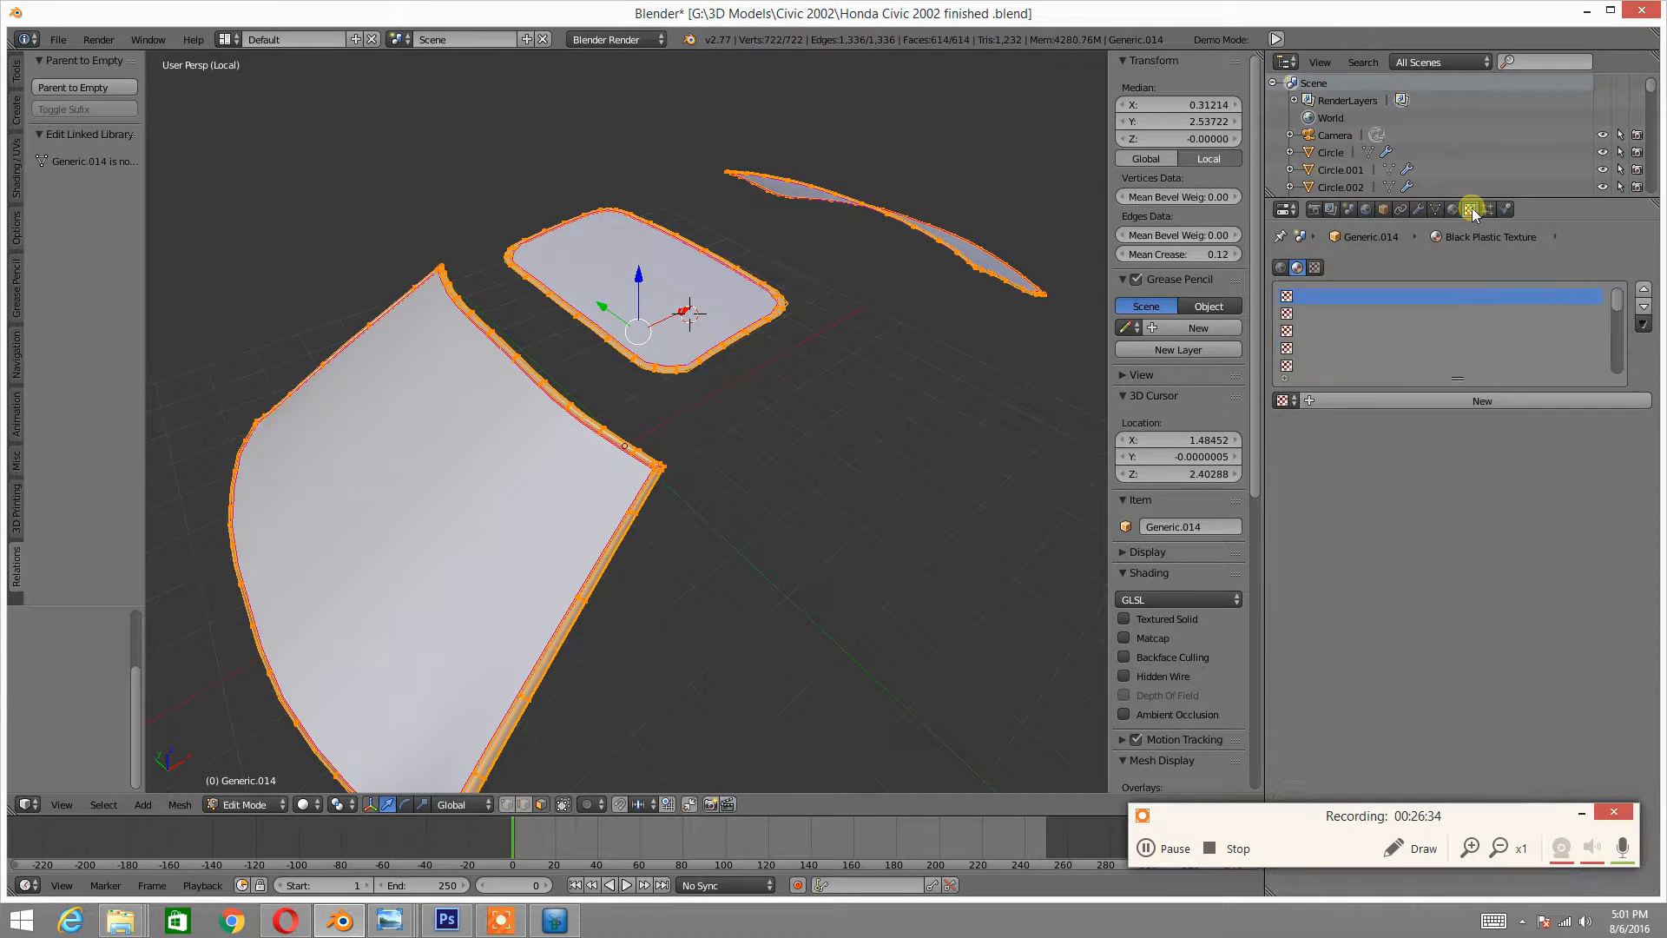
left_click(1367, 399)
left_click(1364, 400)
key("BackSpace")
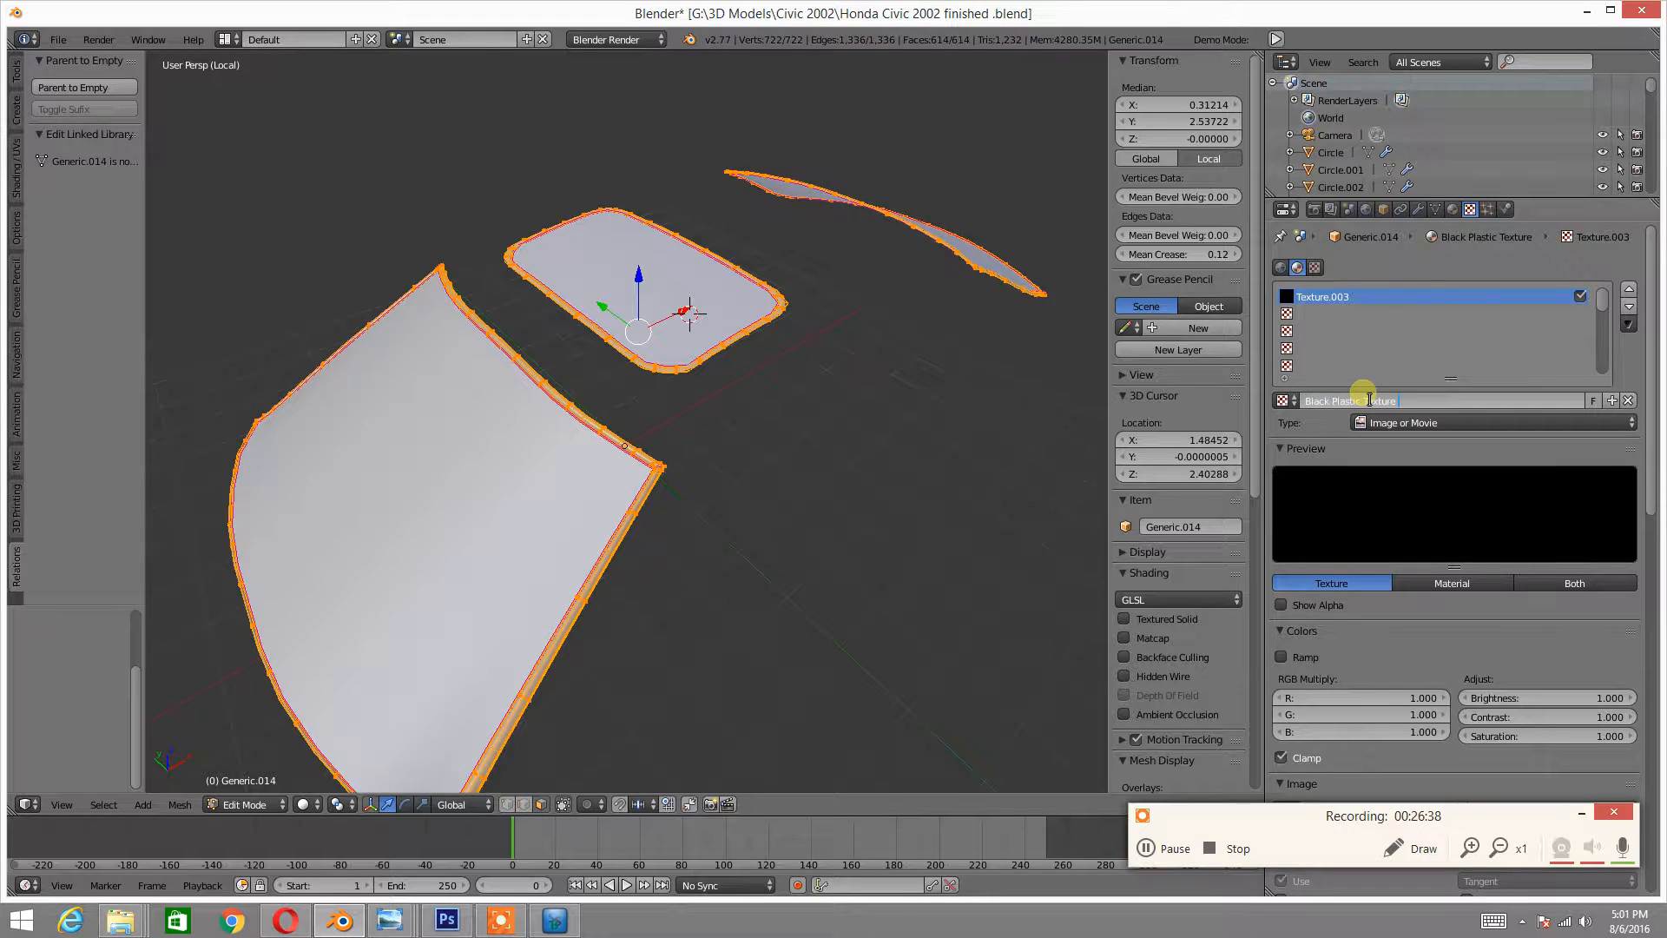
key("Return")
- Add a second image texture to the material and name it Black Plastic Normal Map
left_click(1289, 329)
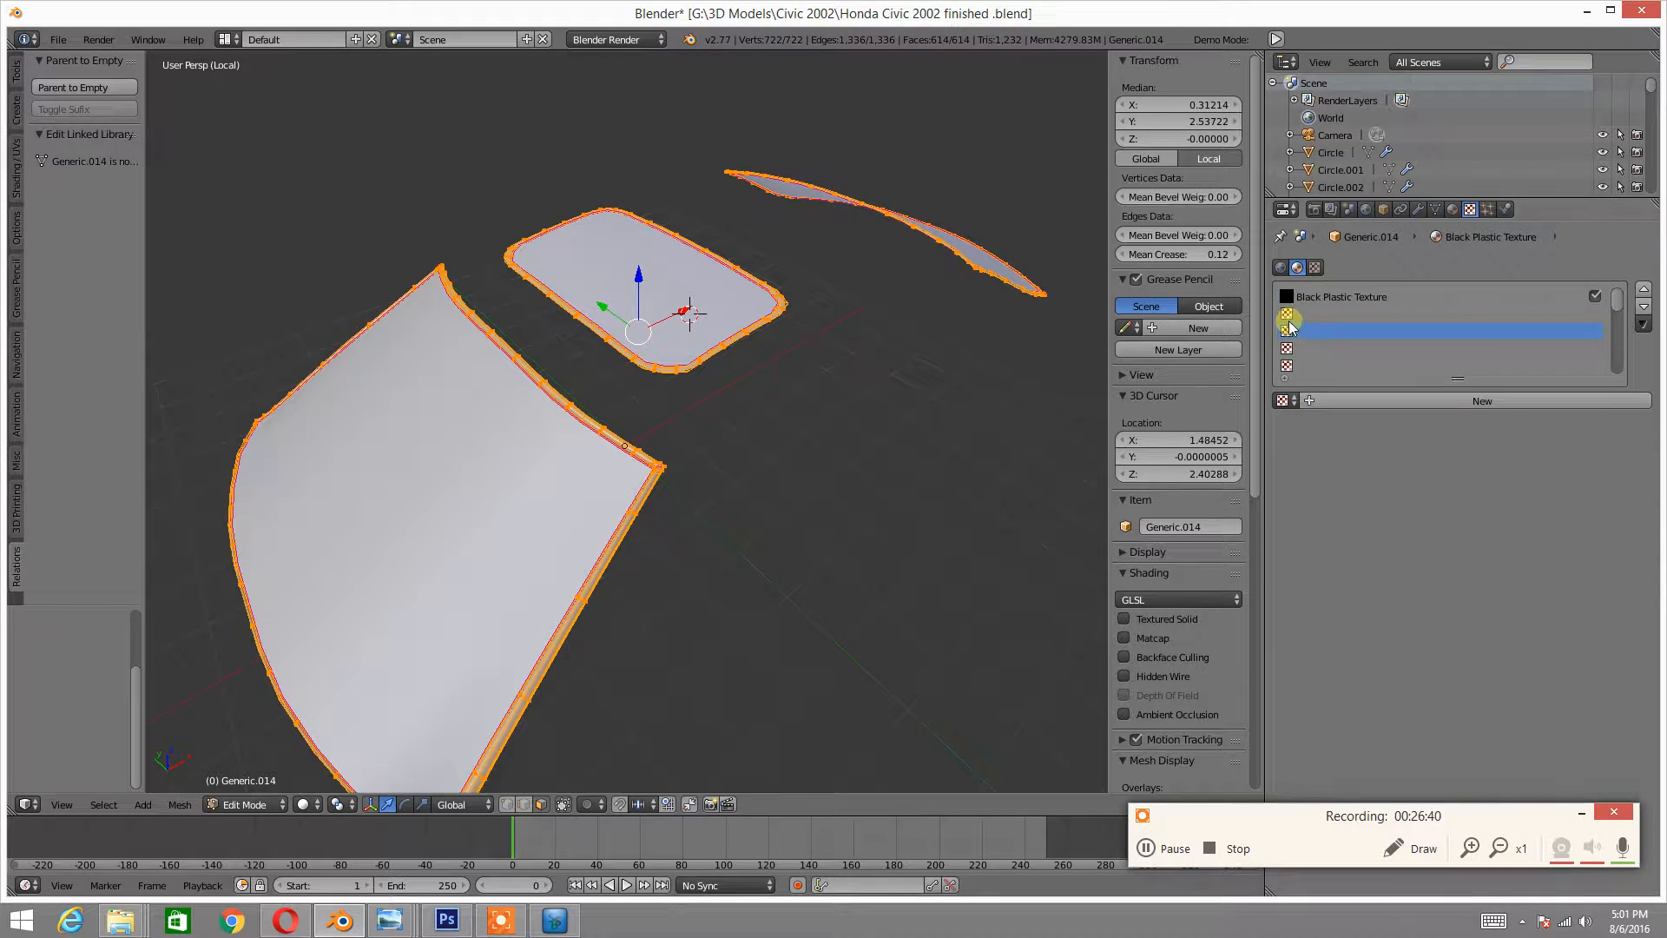
left_click(1370, 399)
left_click(1378, 400)
key("BackSpace")
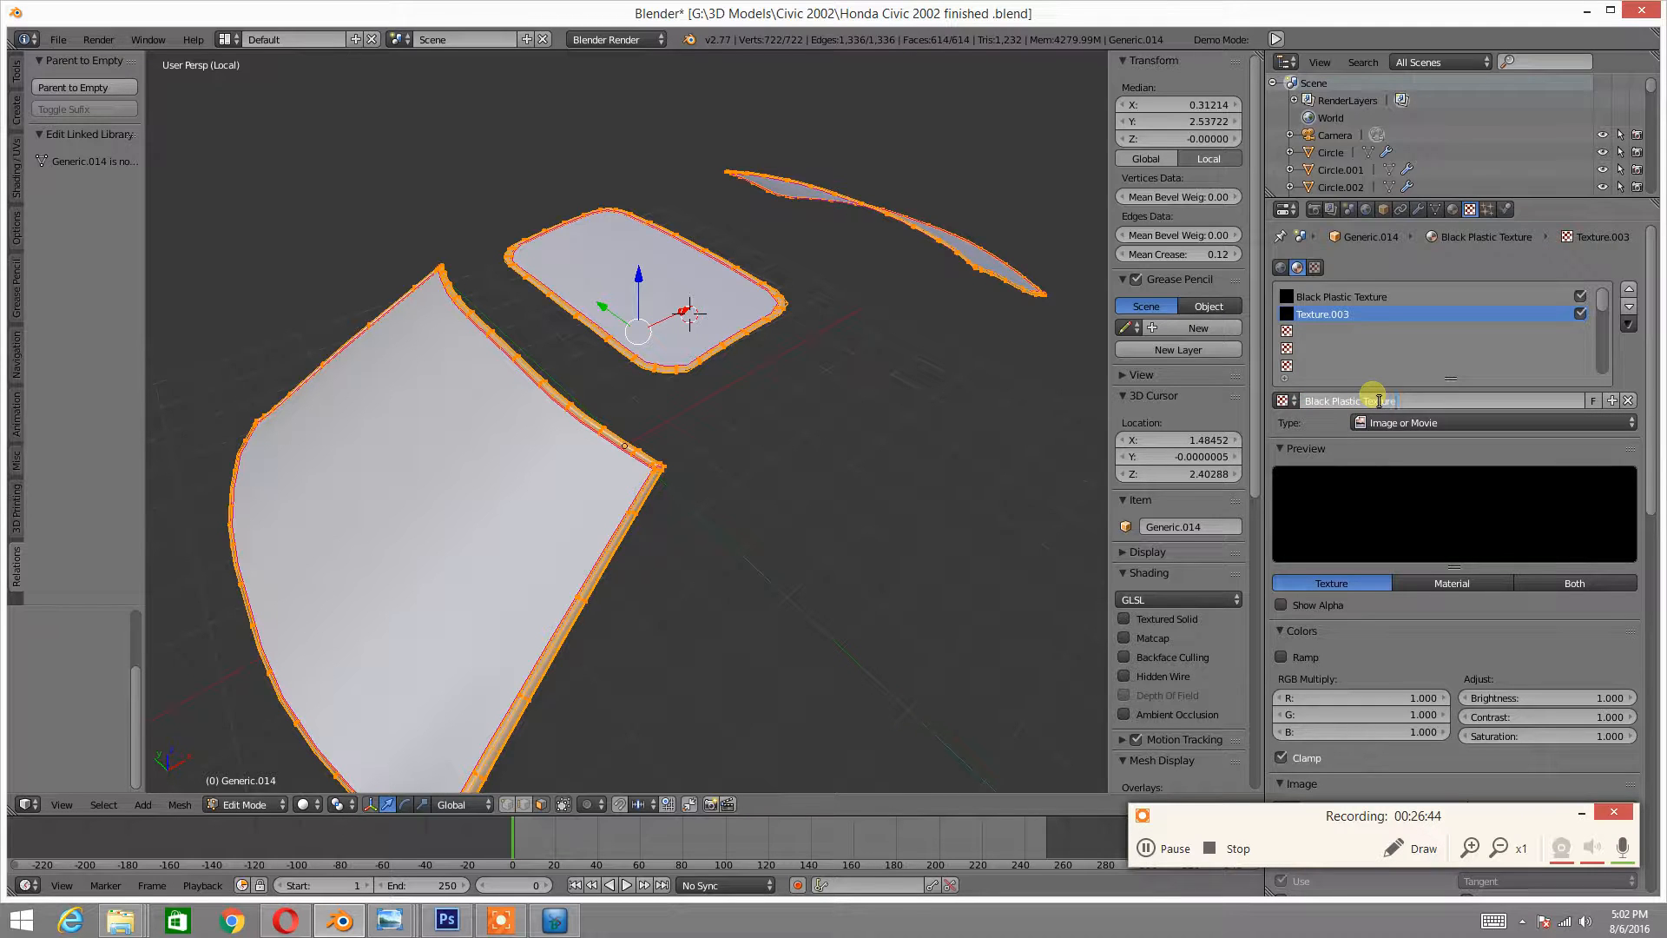
type("Black Plastic N")
key("Return")
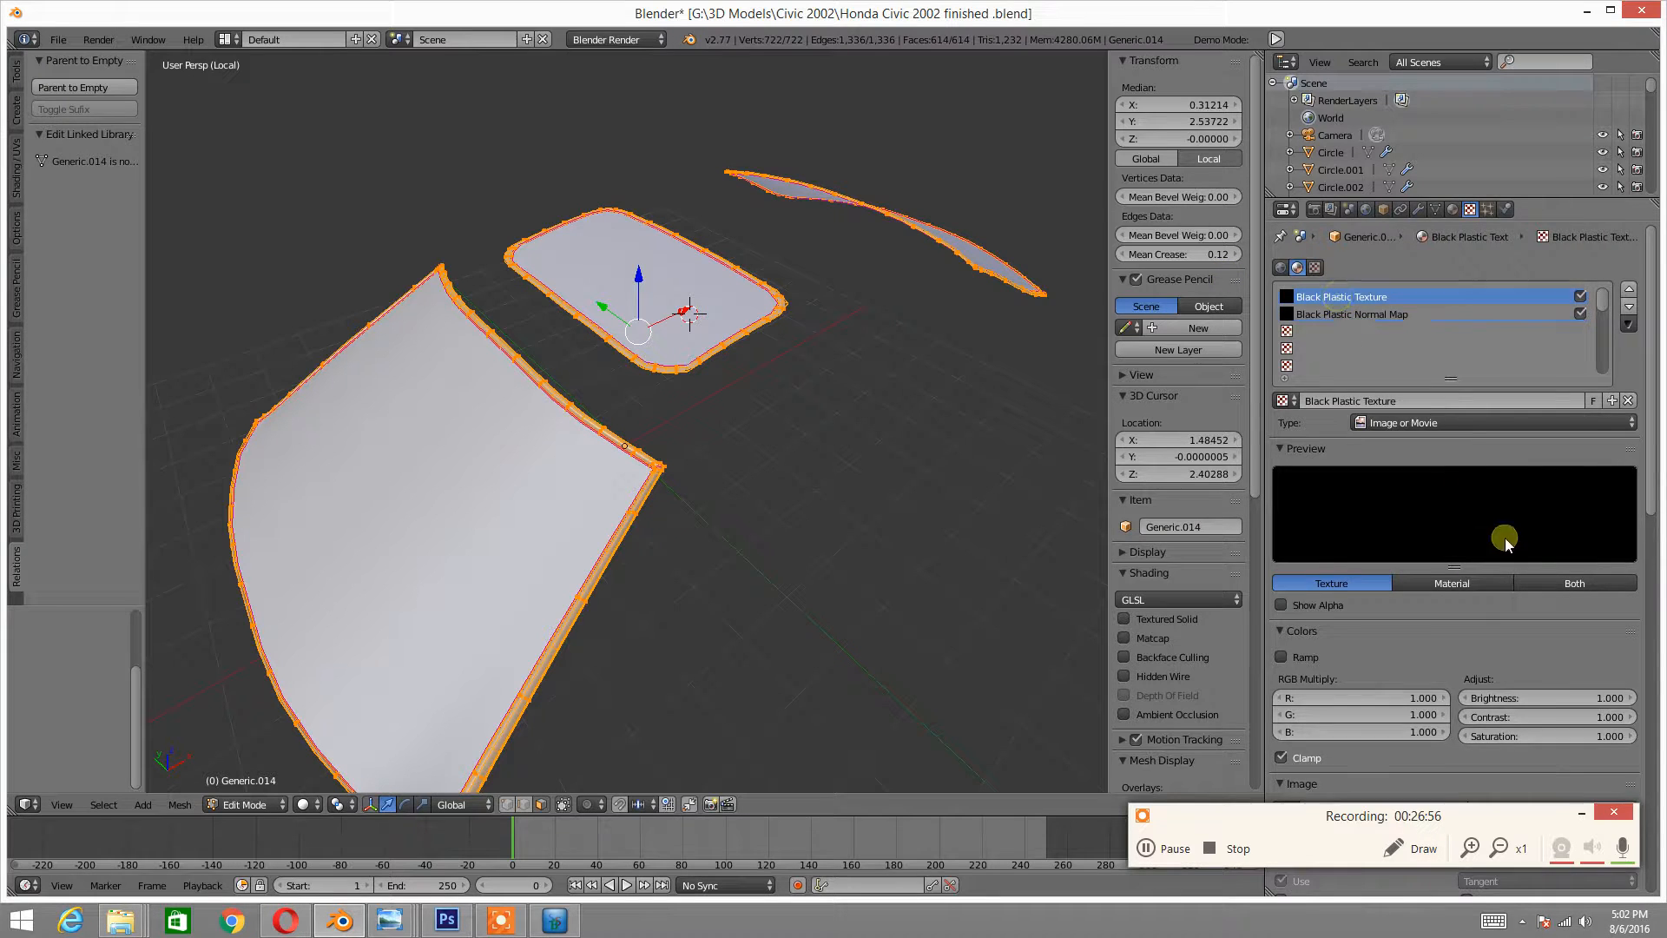
- Set Black Plastic Normal Map to be sampled as a tangent normal map, influencing Normal instead of diffuse Color
scroll(1493, 607, "down", 9)
scroll(1487, 603, "down", 6)
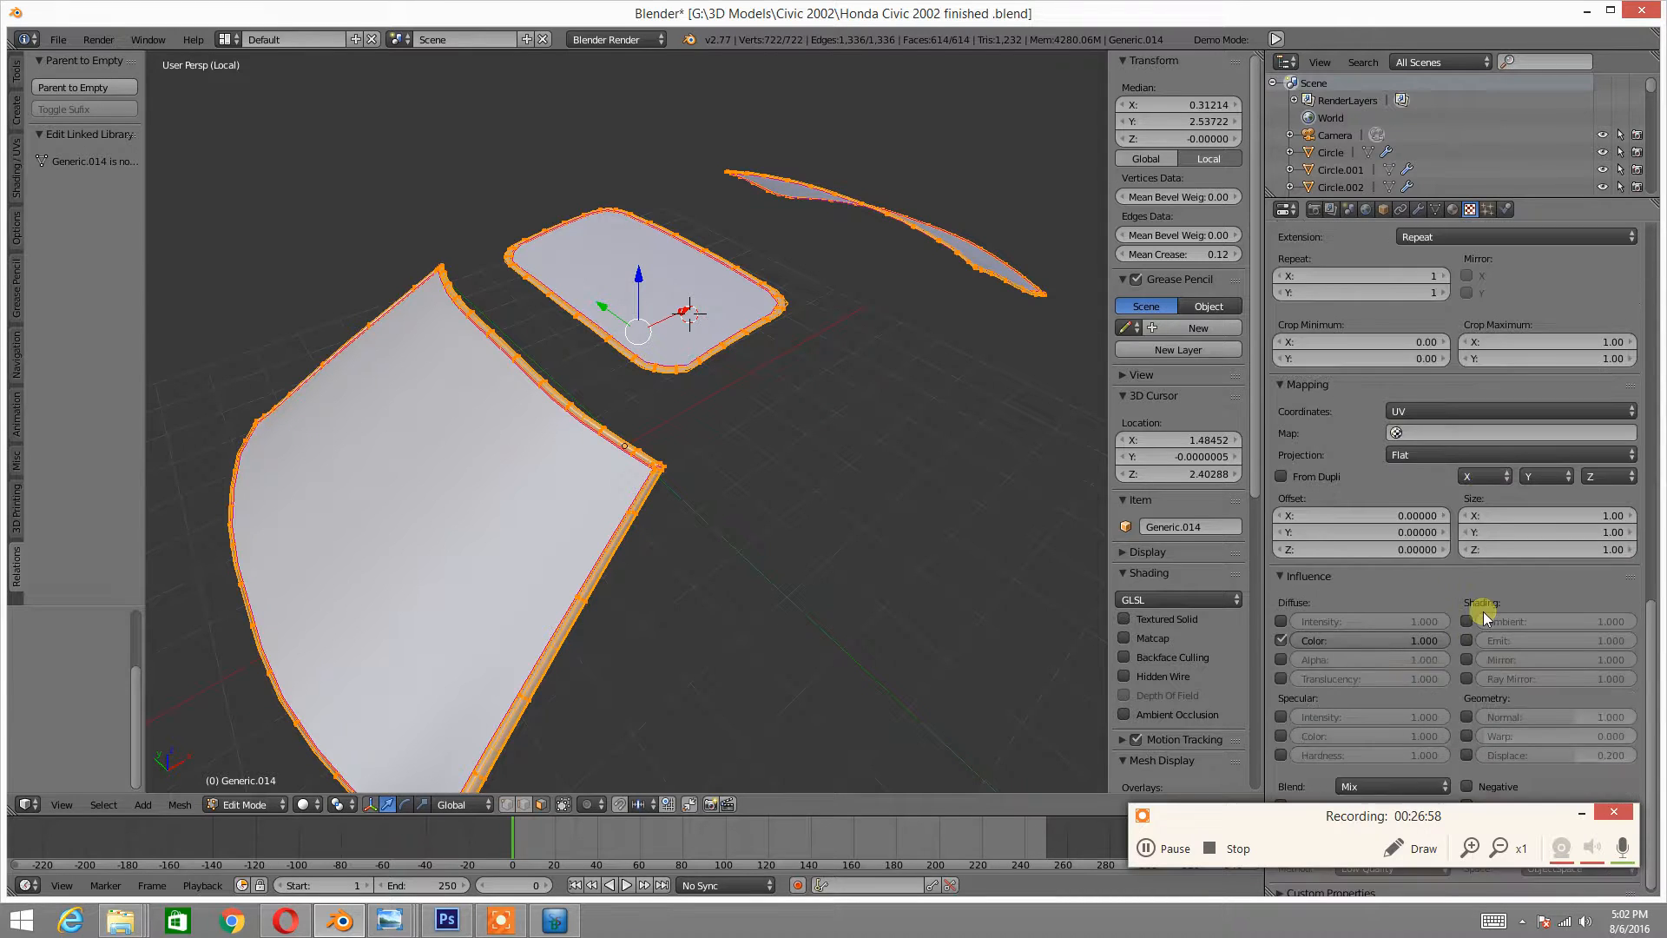
scroll(1483, 612, "up", 15)
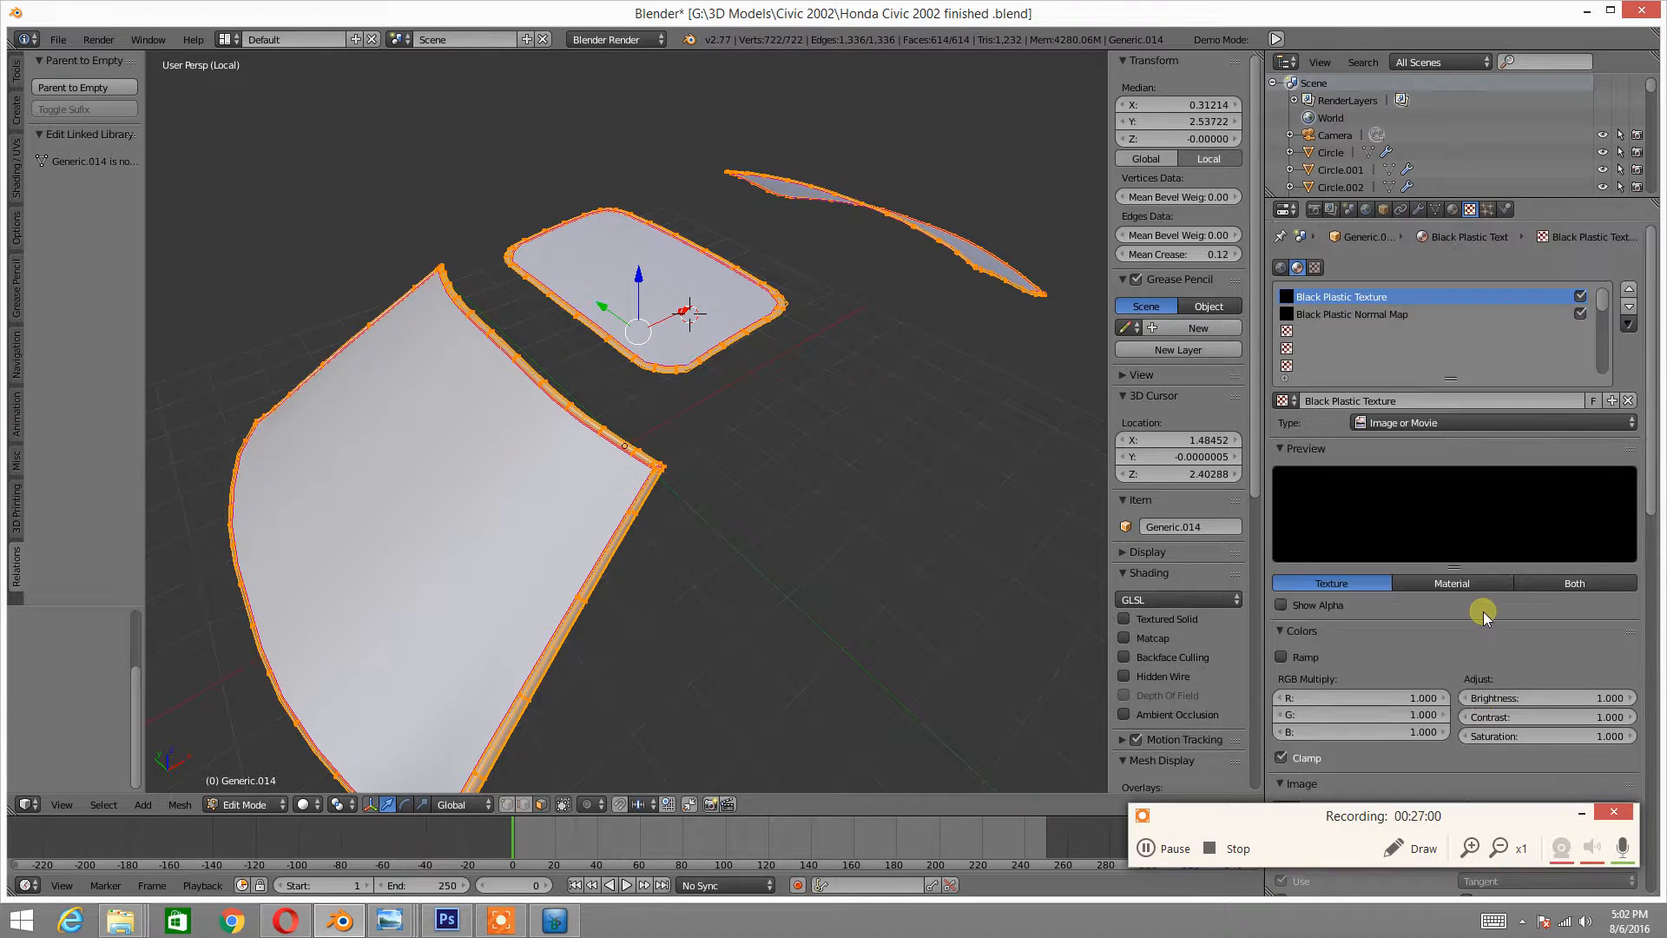
left_click(1341, 315)
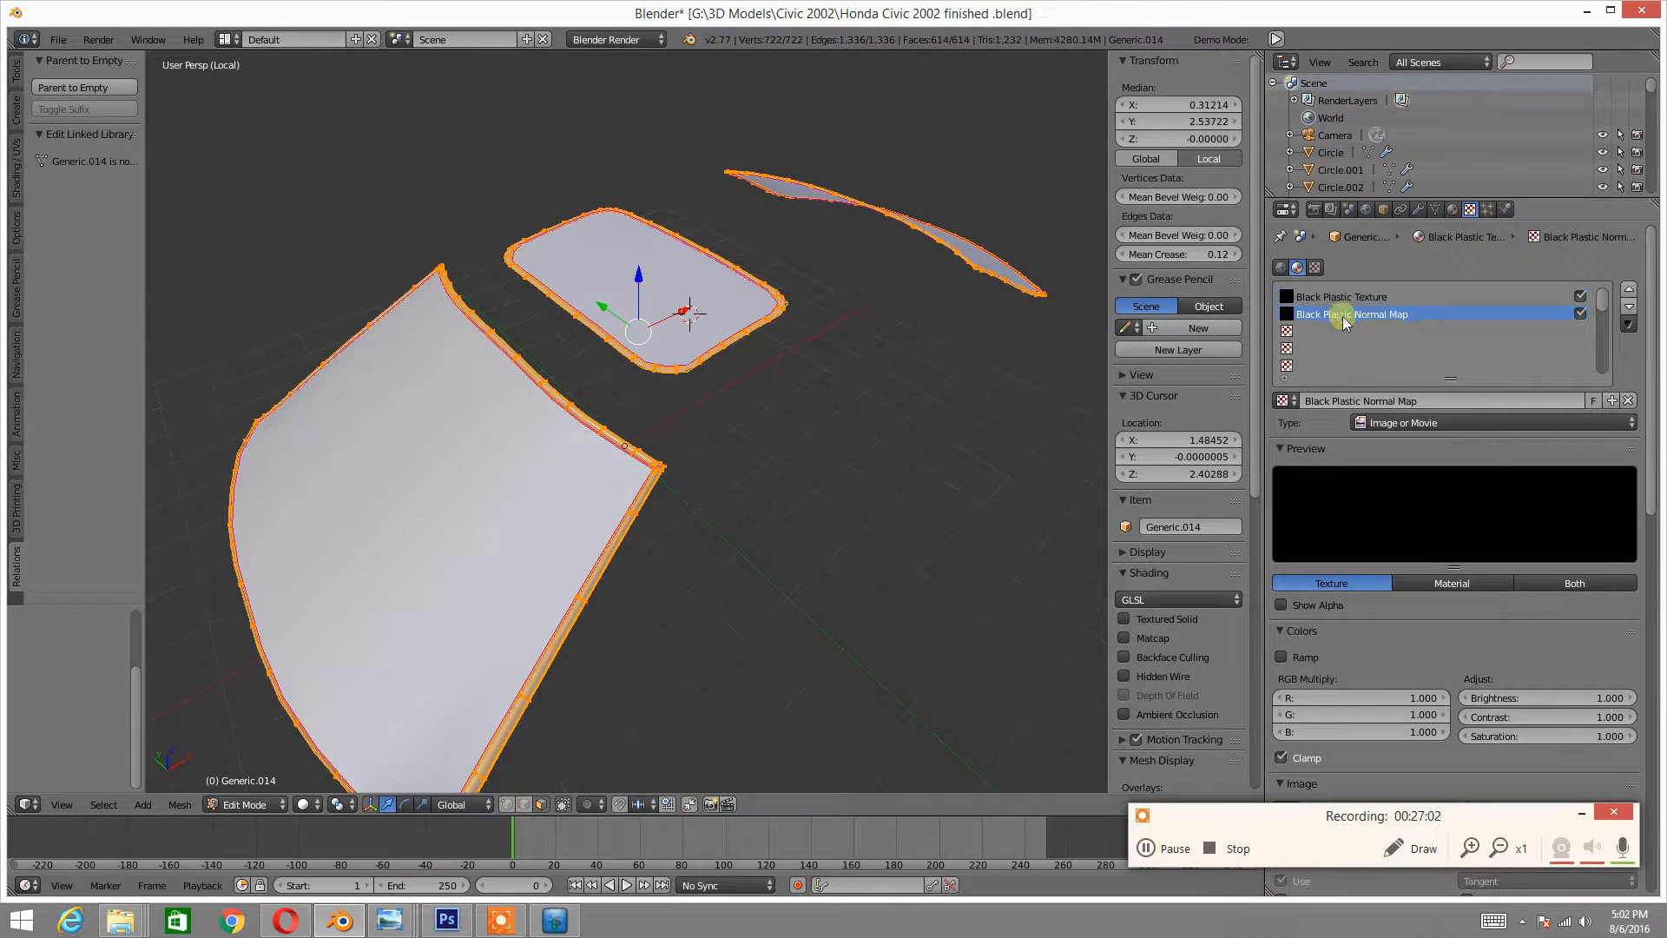
scroll(1467, 521, "down", 9)
left_click(1463, 547)
scroll(1482, 591, "down", 15)
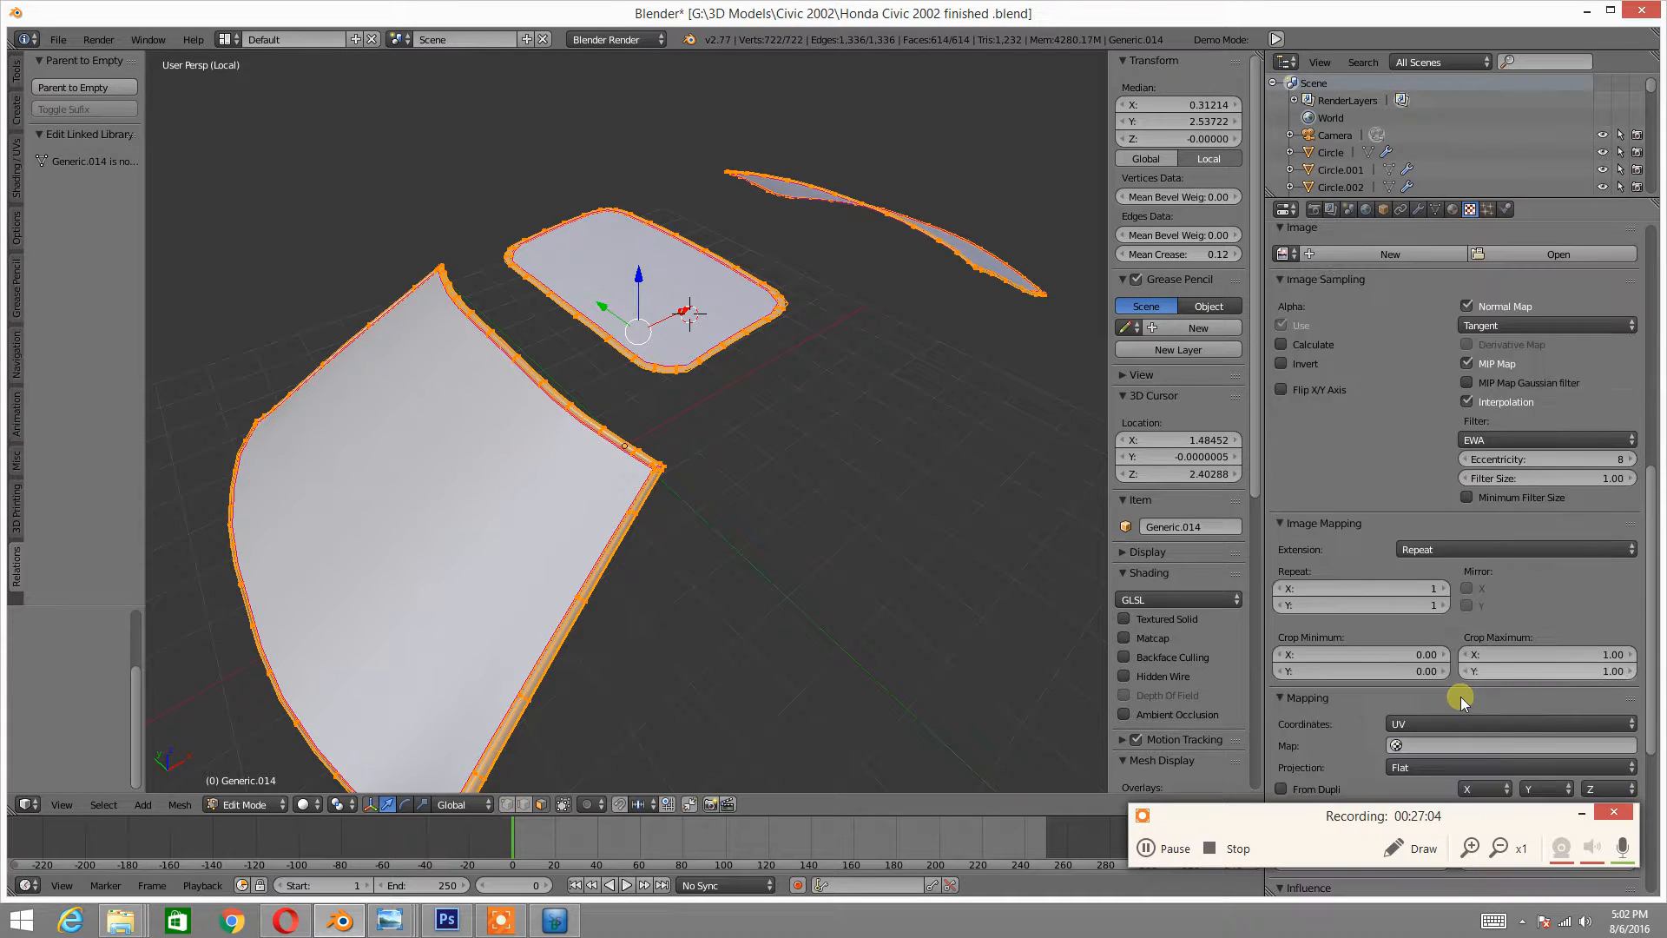
left_click(1285, 635)
left_click(1464, 711)
left_click(1620, 712)
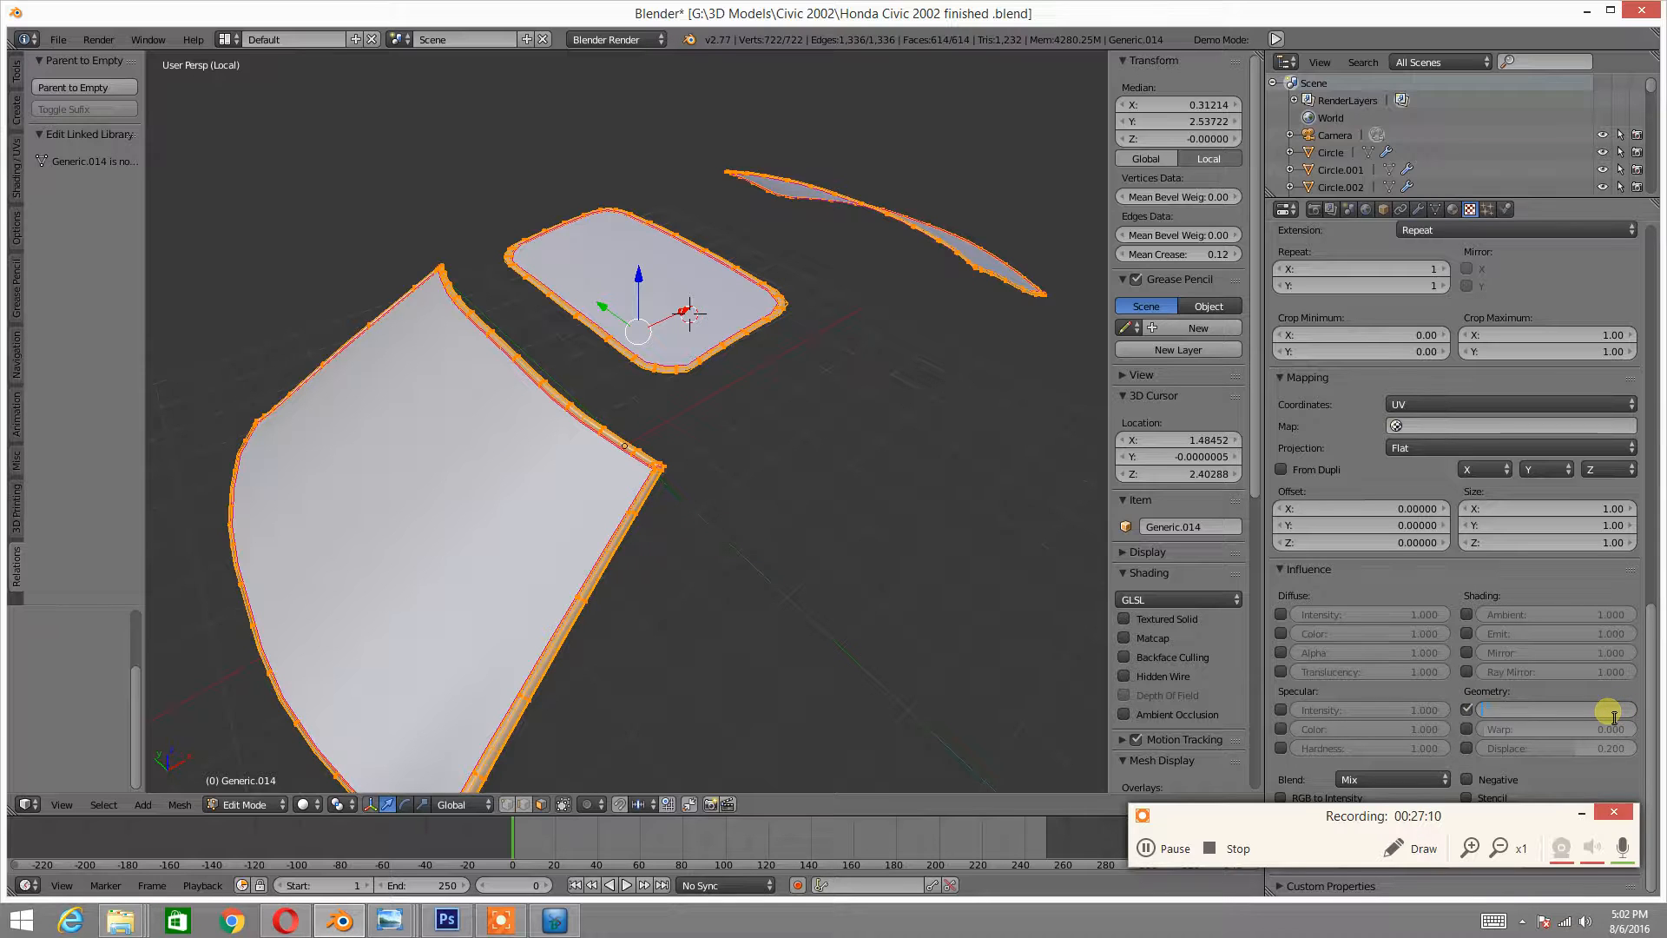
key("Return")
scroll(1375, 573, "up", 15)
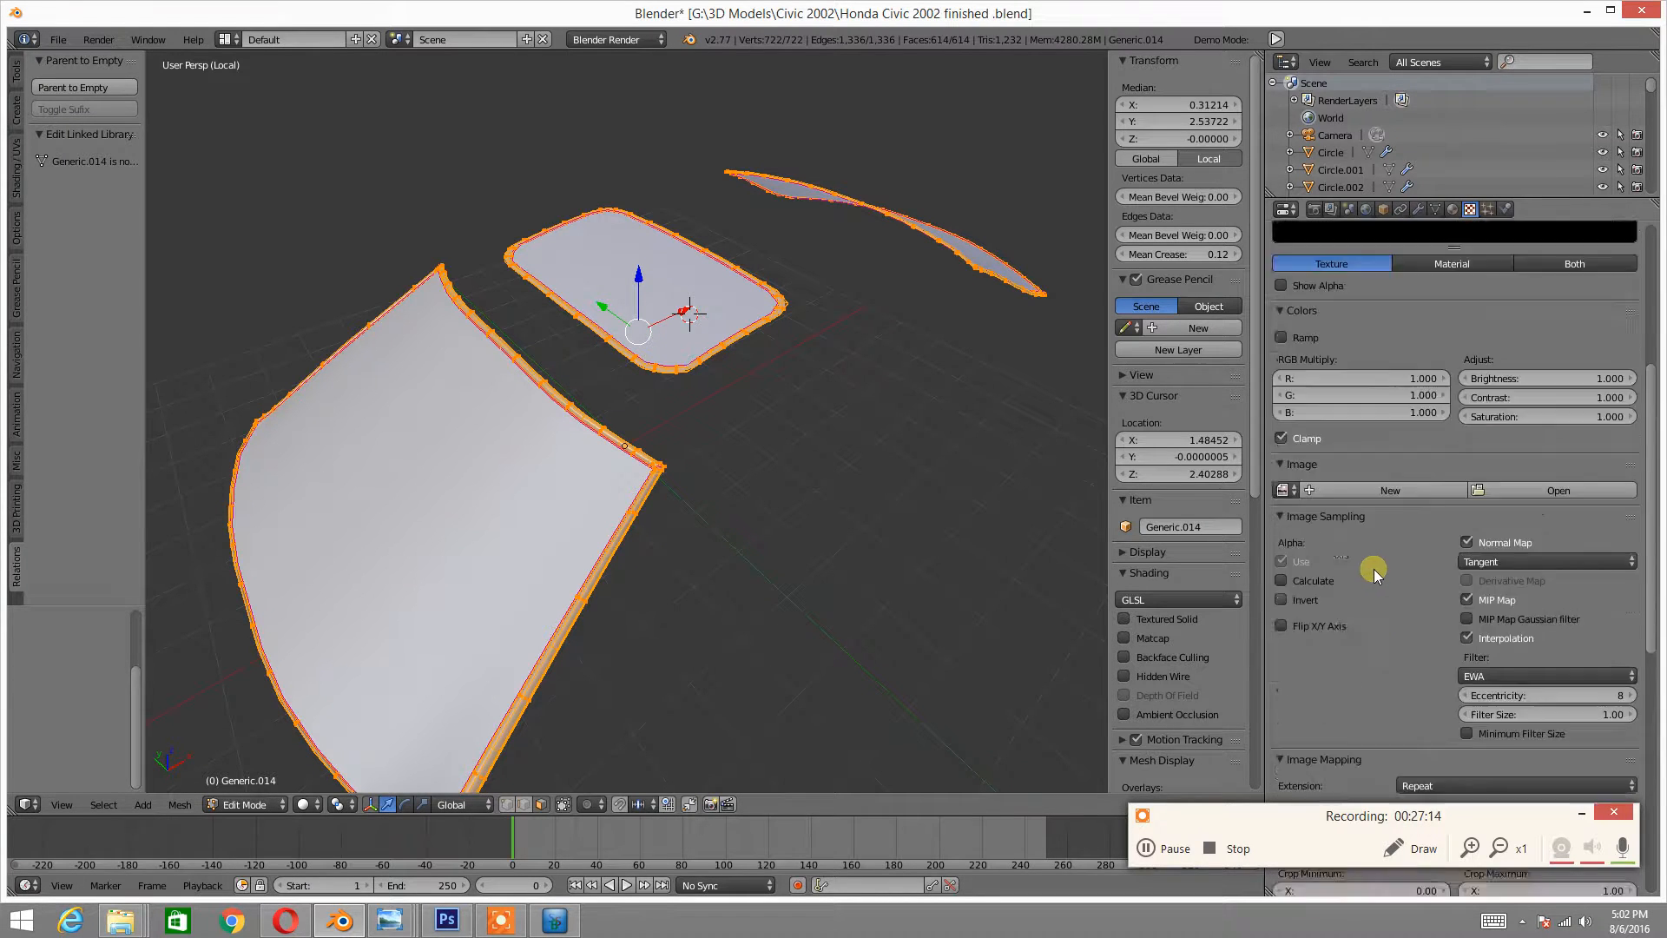
scroll(1374, 573, "up", 8)
- Load Black Plastic.jpg from the Civic 2002 folder as the image of the Black Plastic Texture slot
left_click(1344, 296)
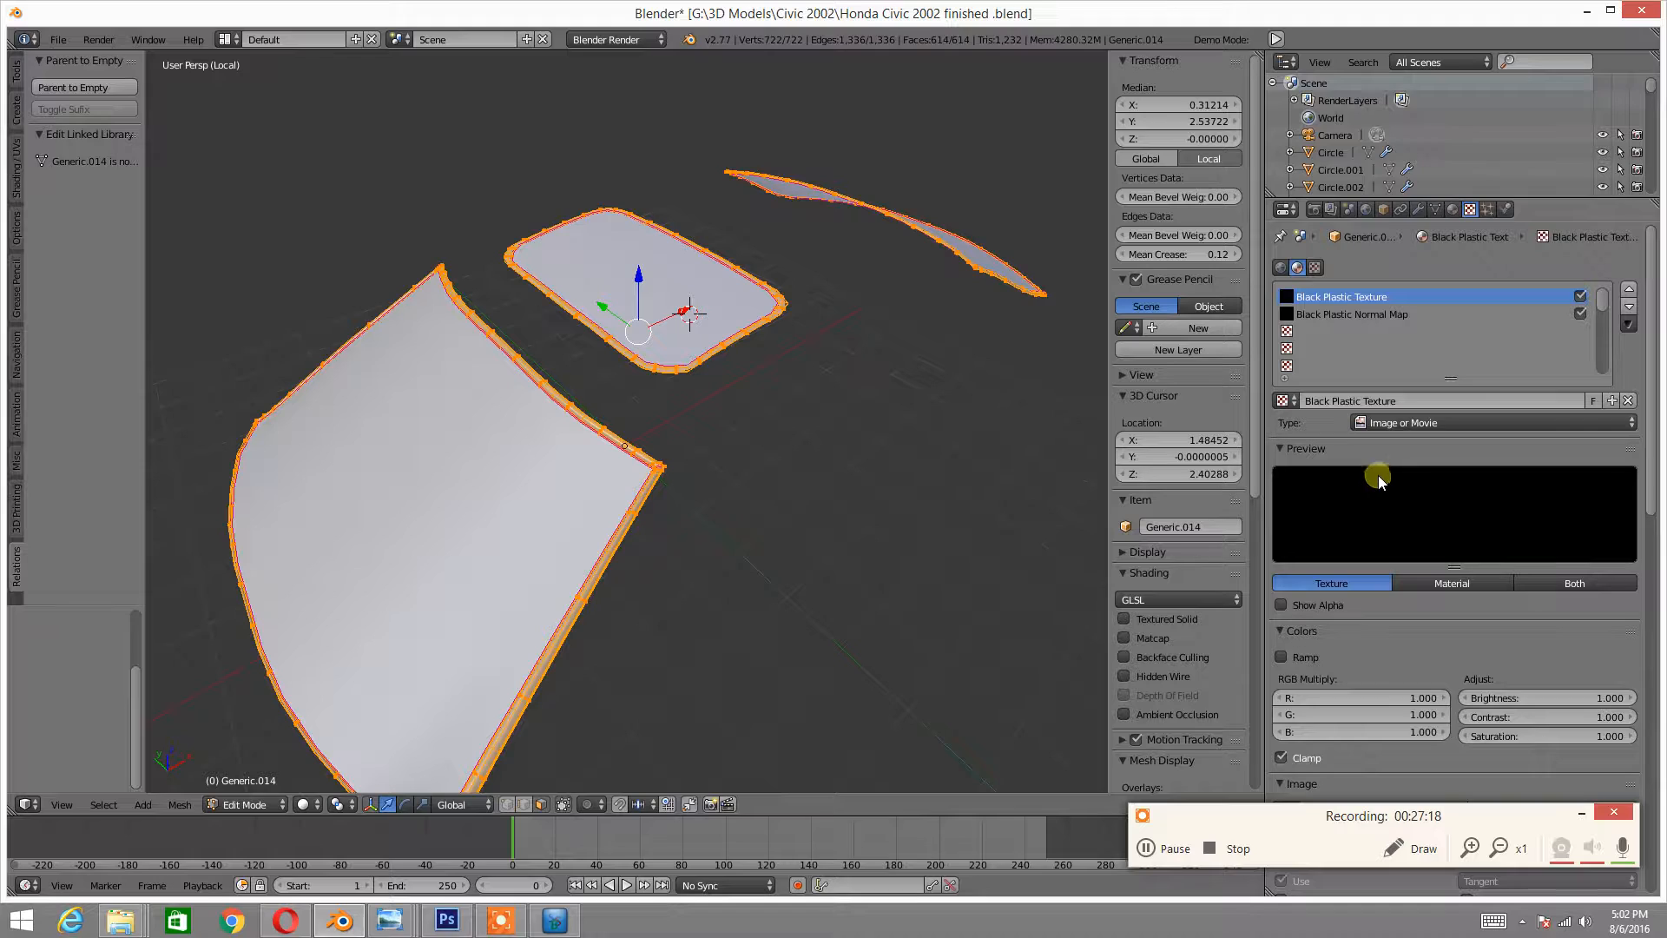
scroll(1412, 434, "down", 7)
left_click(1485, 560)
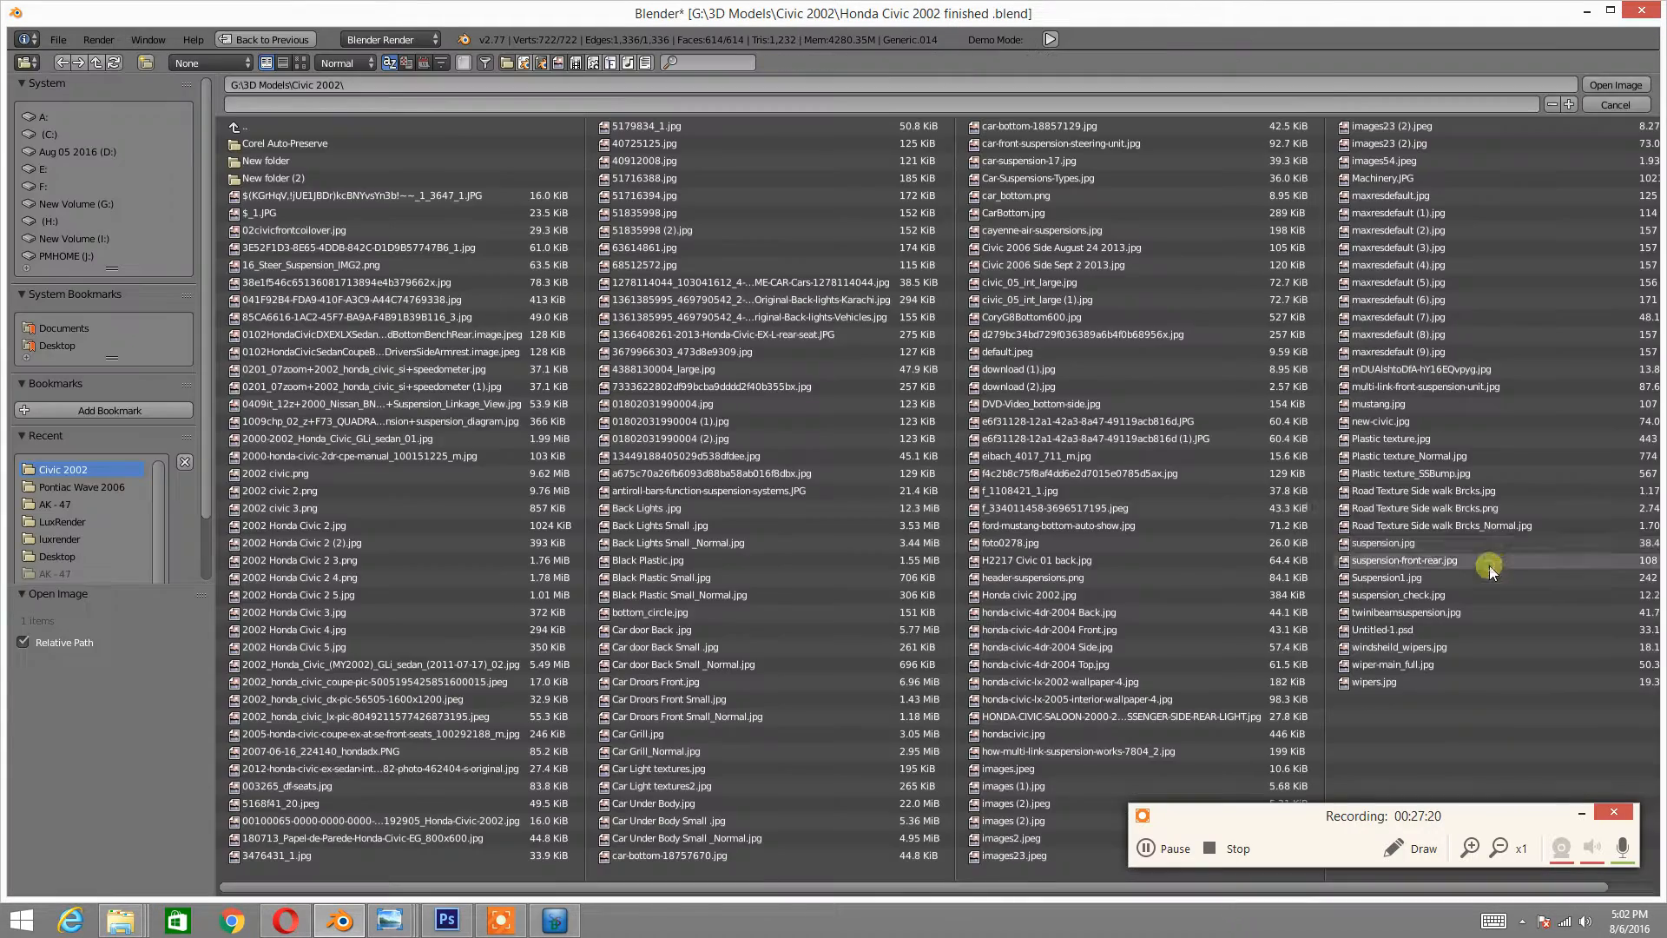
left_click(300, 62)
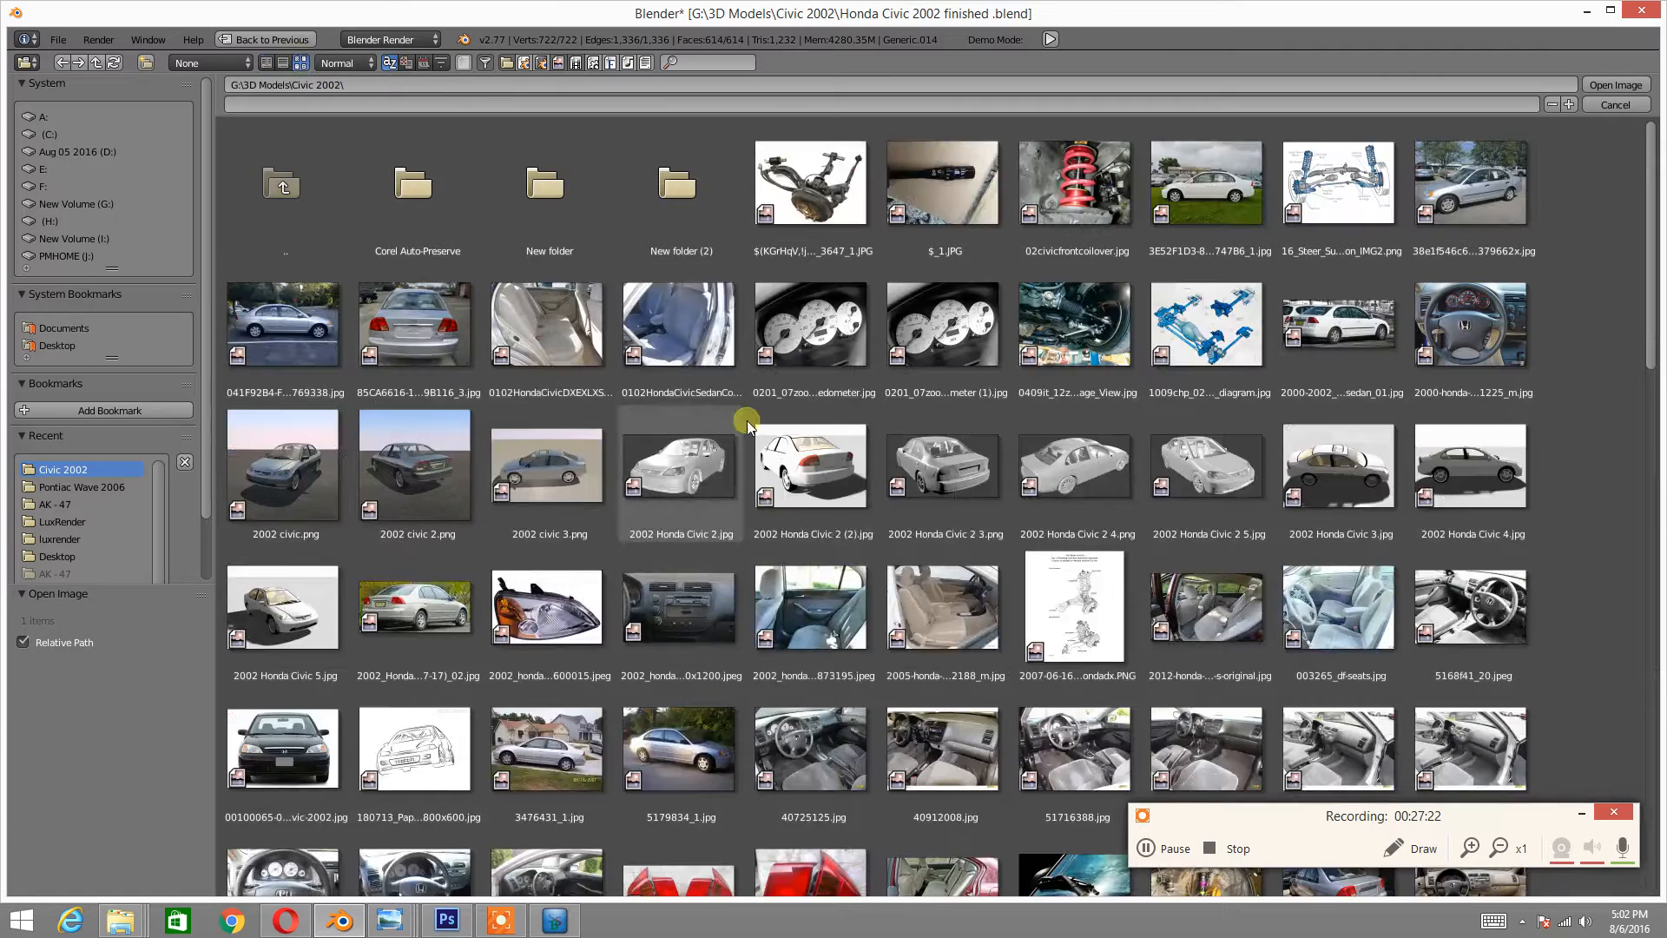
scroll(749, 424, "down", 10)
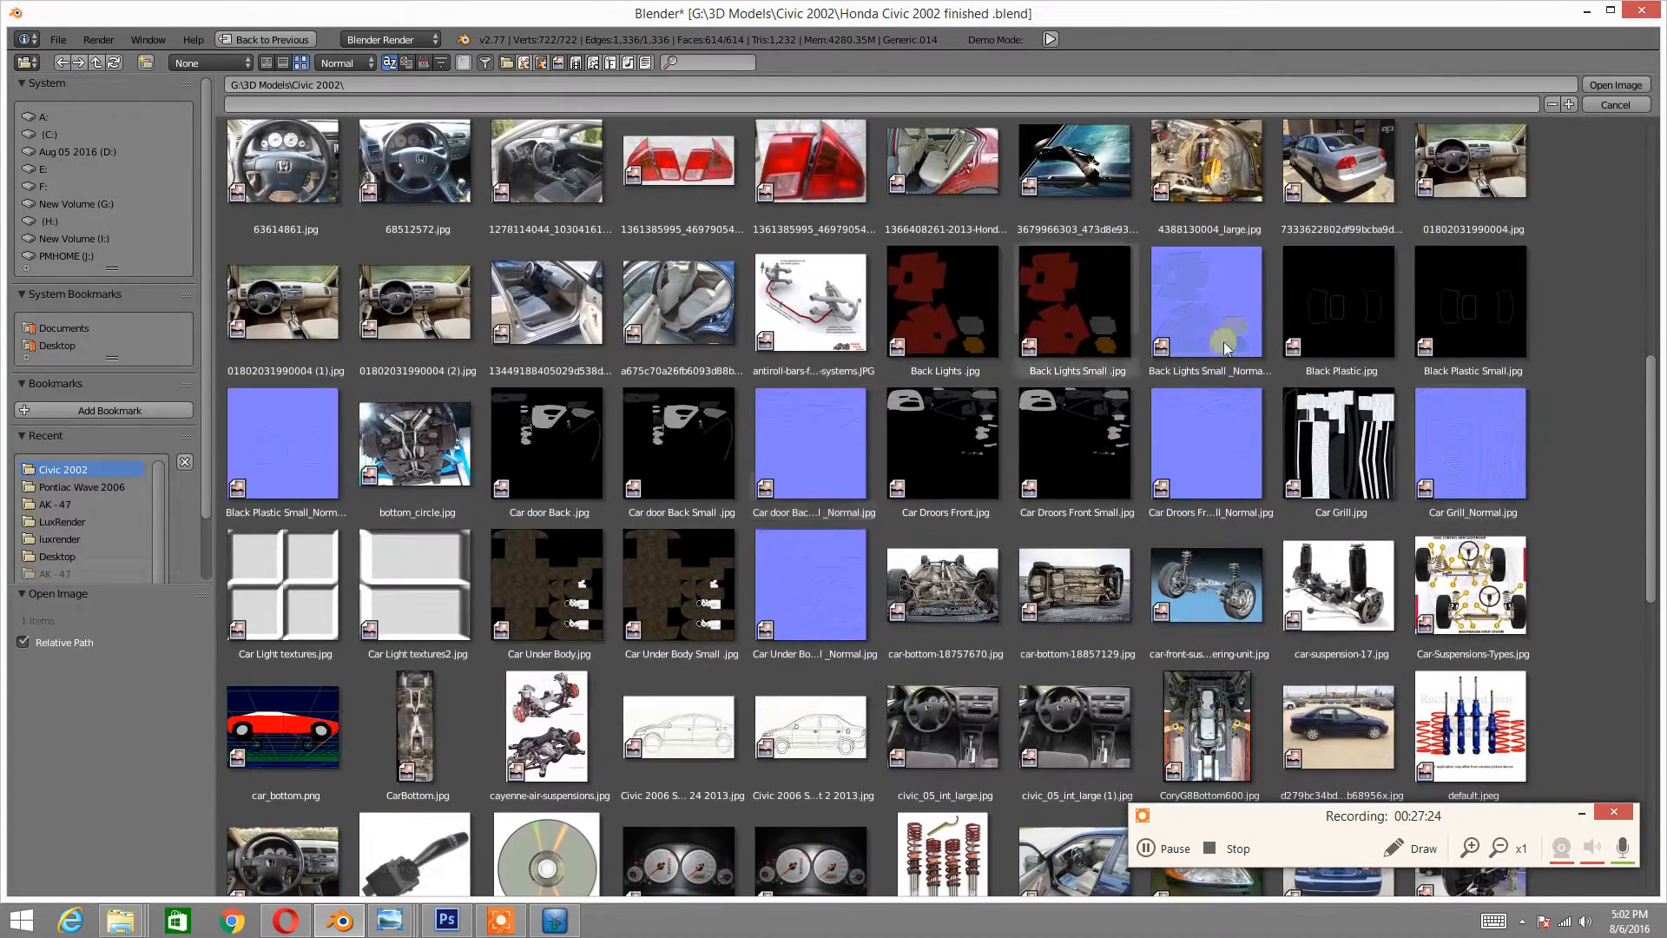
left_click(1348, 301)
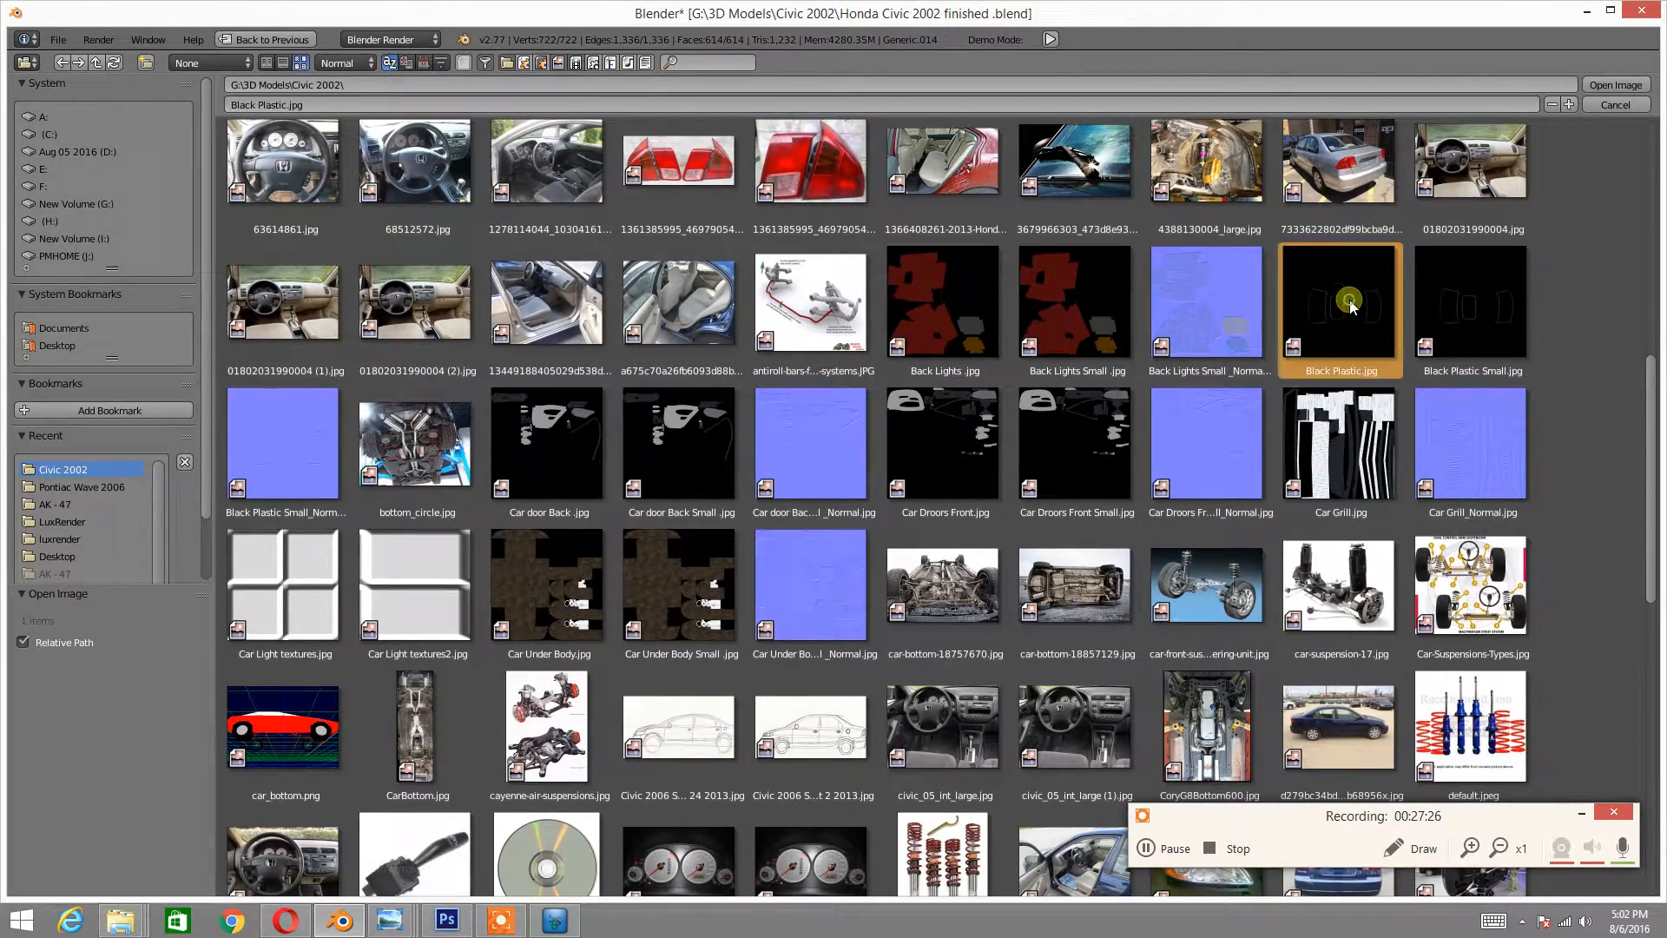
double_click(1348, 301)
- Load Black Plastic Small_Normal.jpg from the Civic 2002 folder as the image of the Black Plastic Normal Map slot
scroll(1456, 396, "down", 4)
scroll(1441, 404, "up", 5)
left_click(1341, 308)
scroll(1398, 431, "down", 1)
scroll(1398, 431, "down", 8)
left_click(1502, 425)
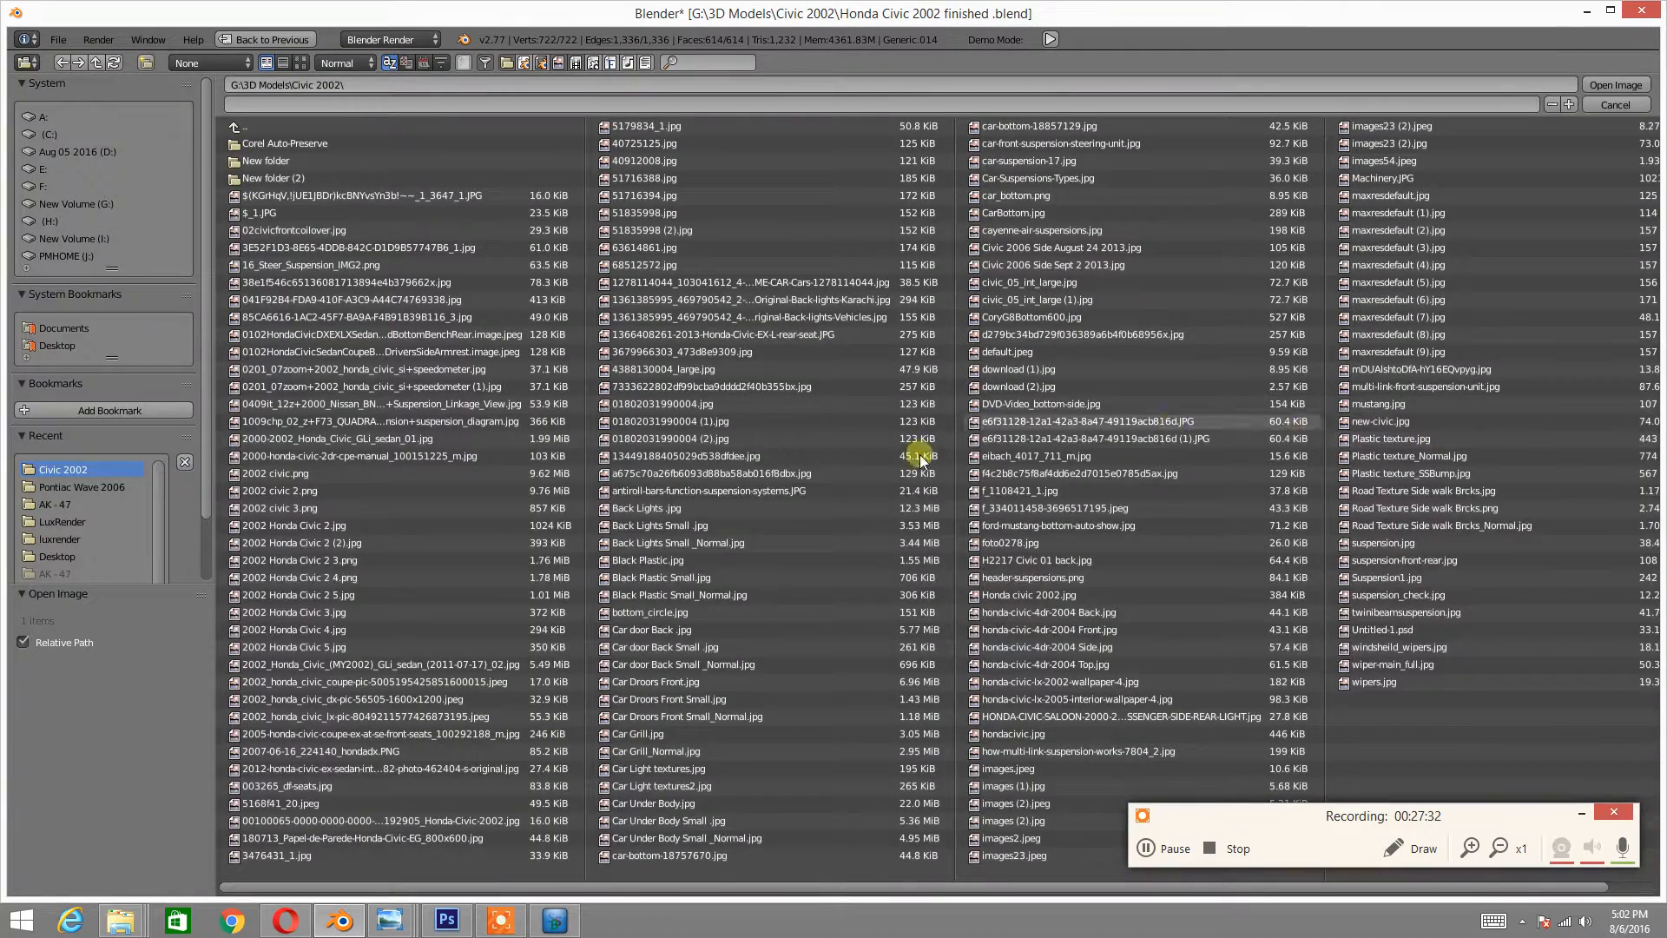
left_click(300, 62)
scroll(1075, 529, "down", 10)
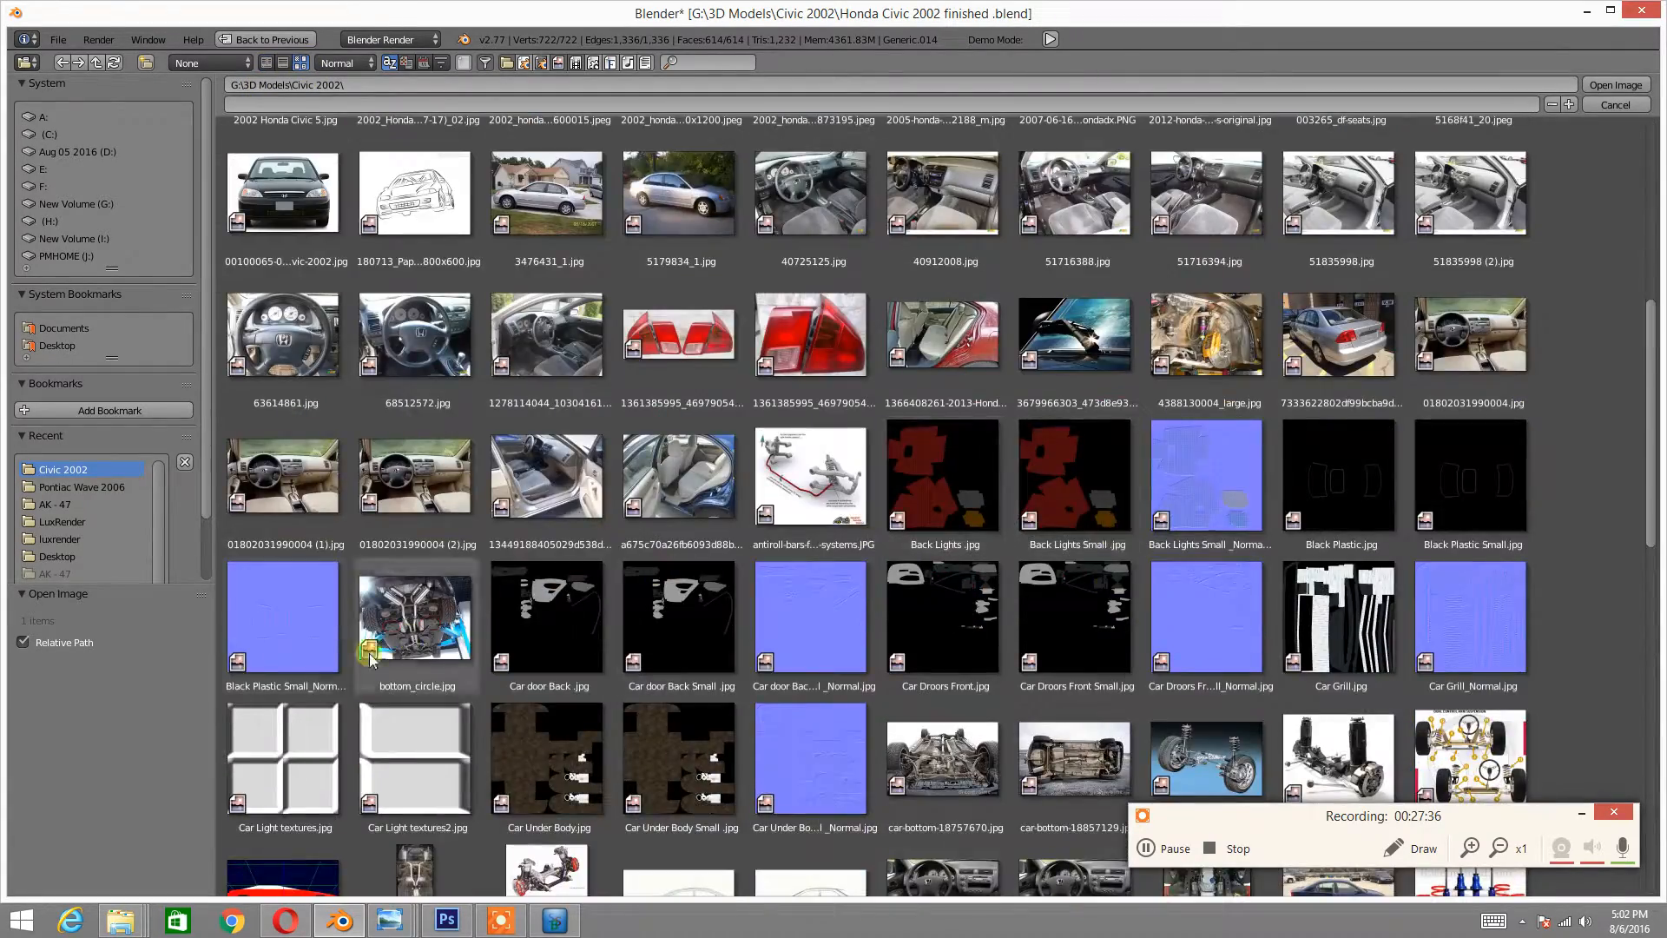
double_click(277, 620)
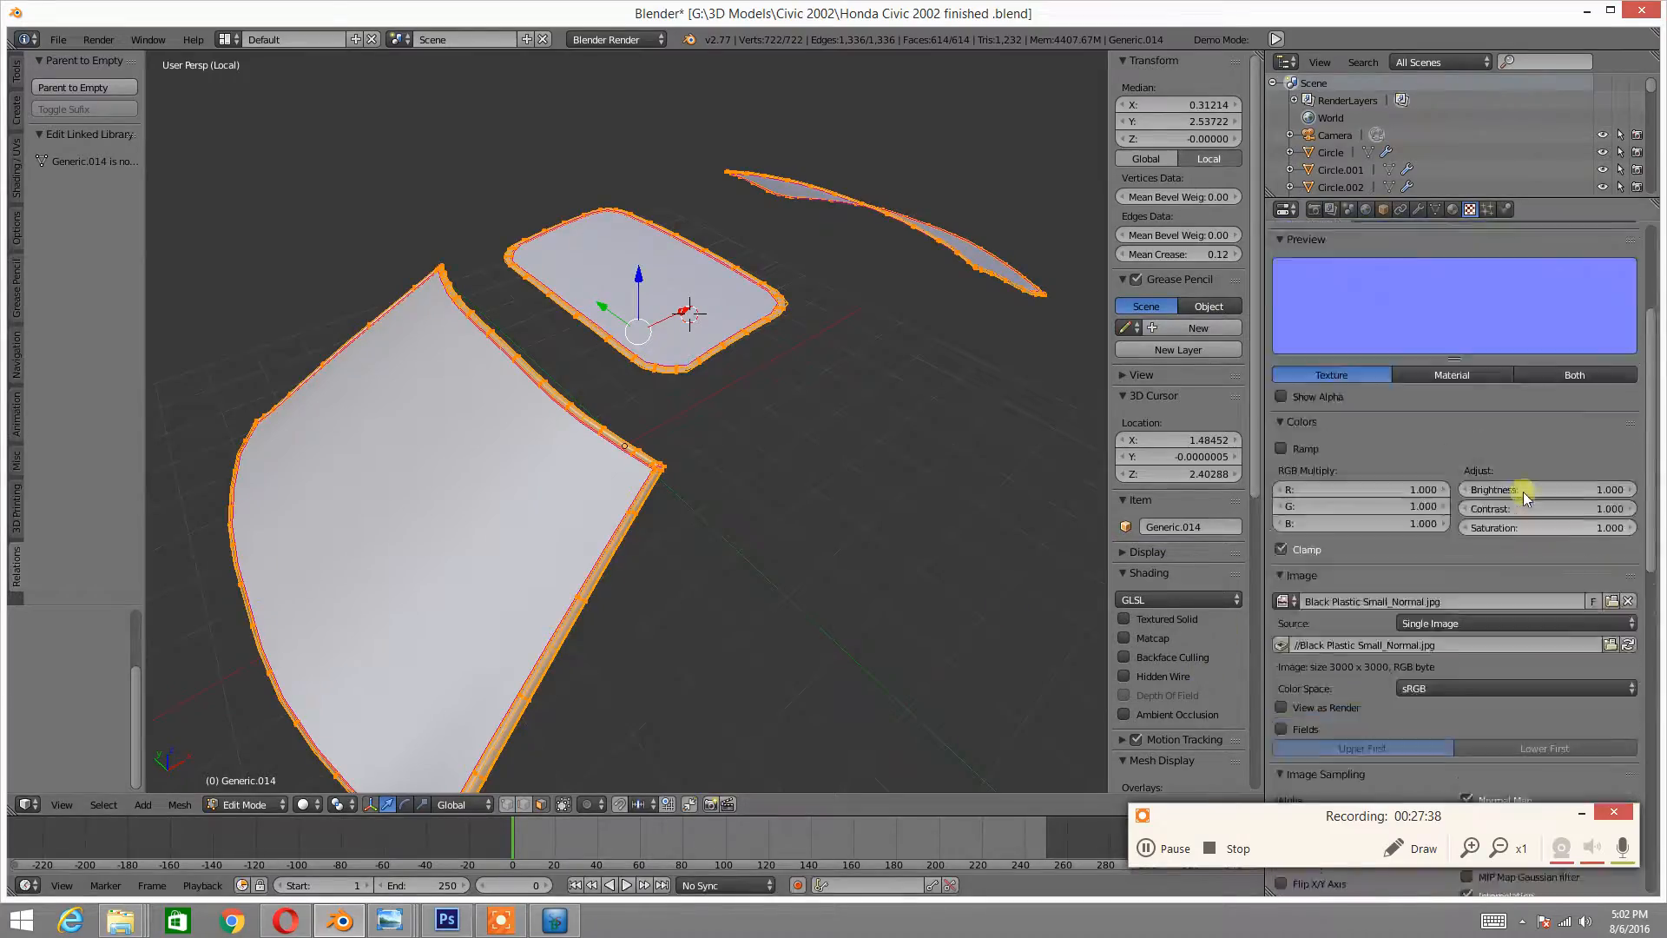
- Assign the Black Plastic Texture material to the selected window trim faces and display the viewport in Texture shading
scroll(1522, 491, "up", 5)
left_click(1453, 209)
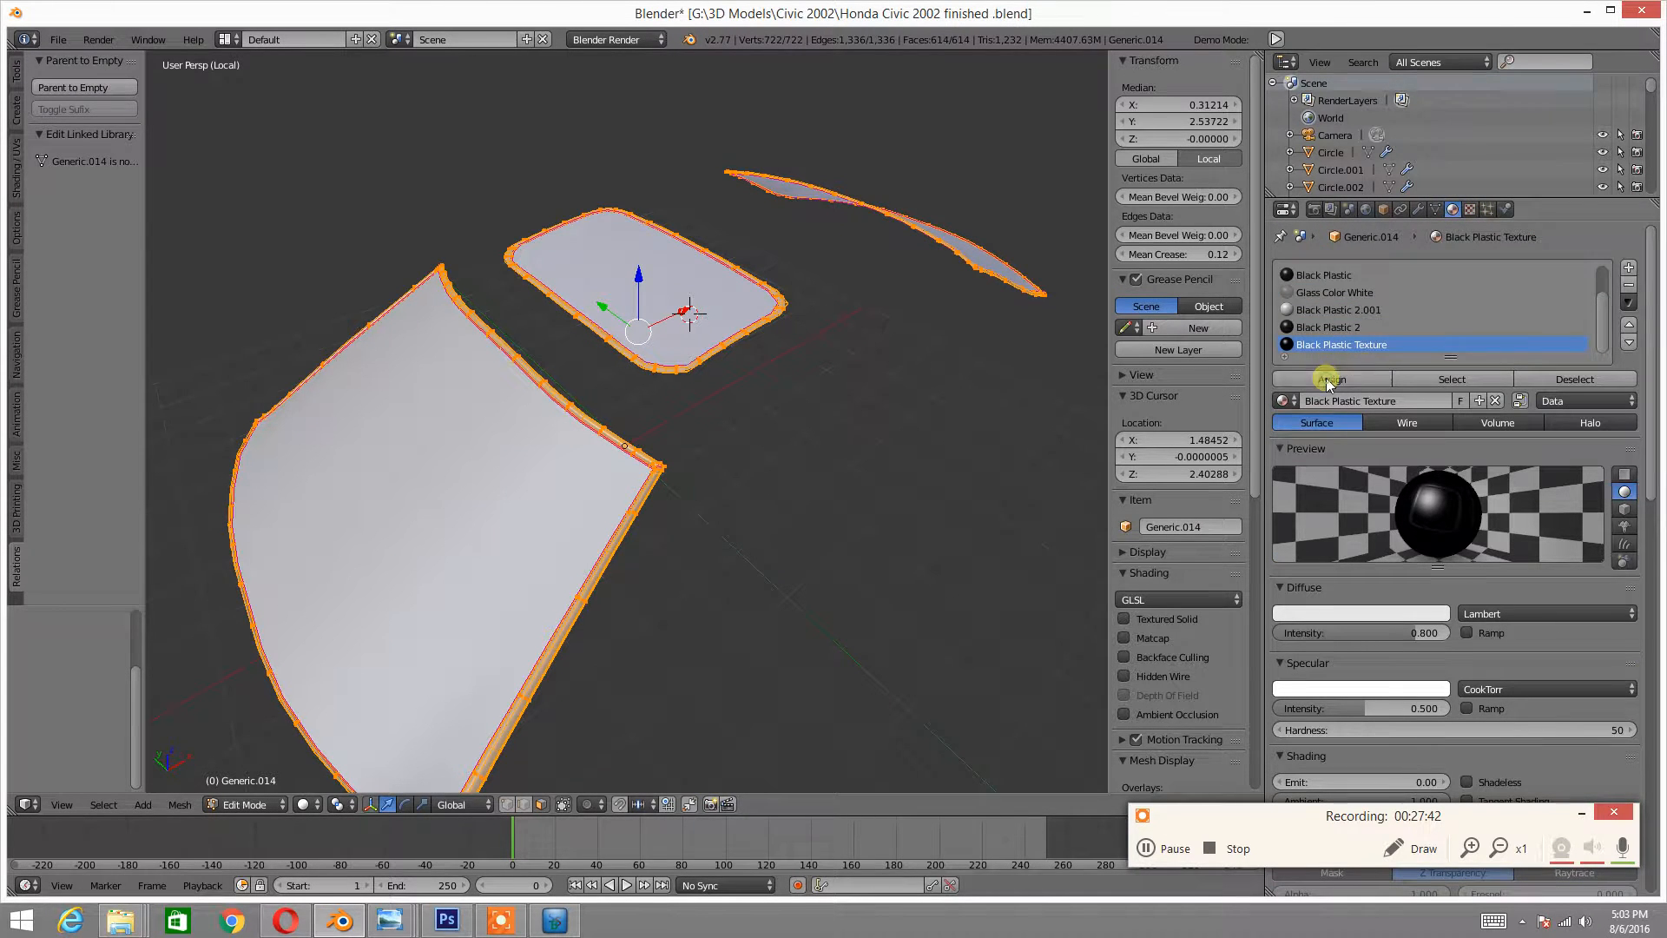
scroll(669, 476, "up", 5)
scroll(647, 487, "down", 3)
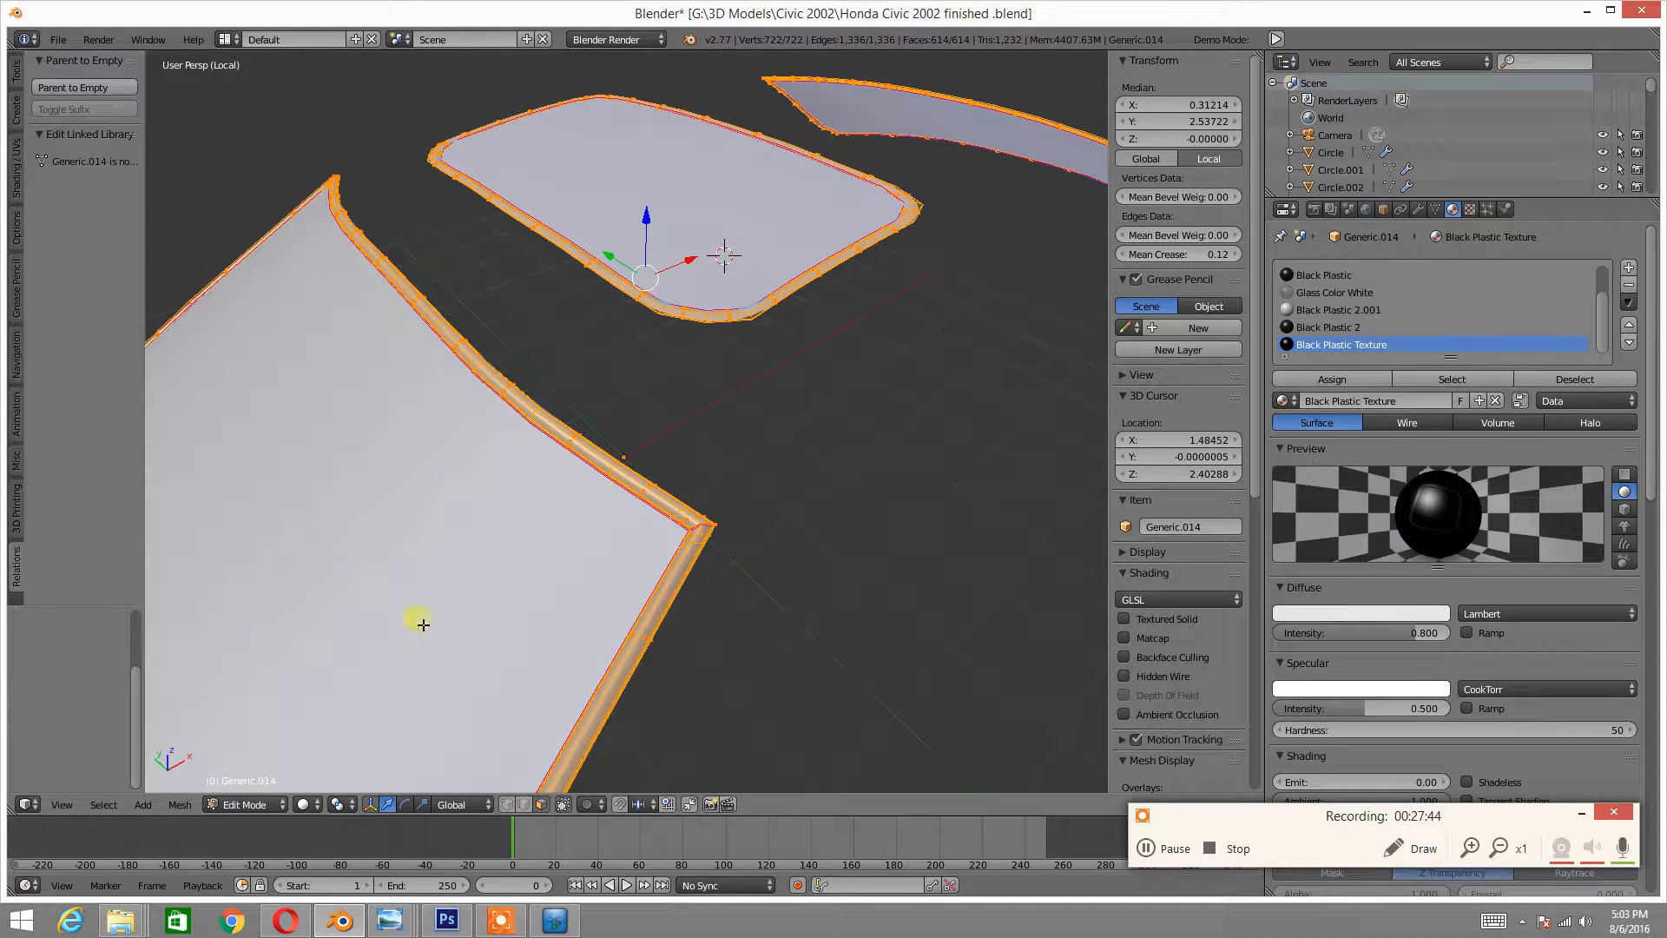
left_click(303, 803)
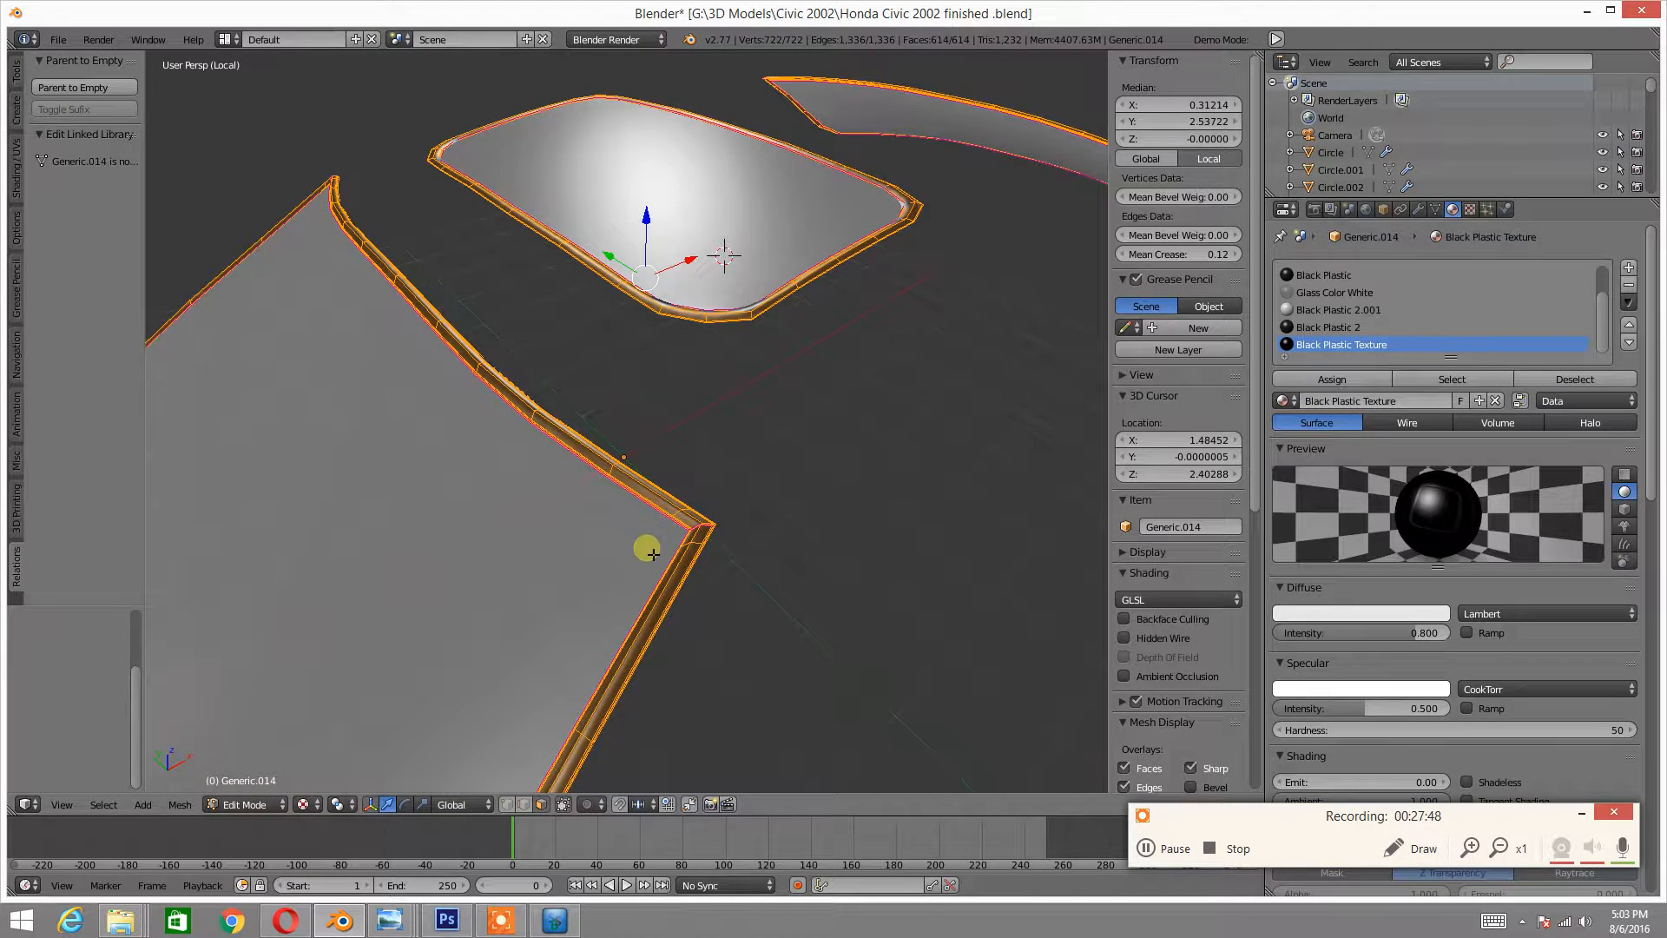
- Return to Object Mode and examine the black plastic texture along the window trim up close and from several angles
scroll(640, 532, "up", 4)
scroll(650, 500, "up", 3)
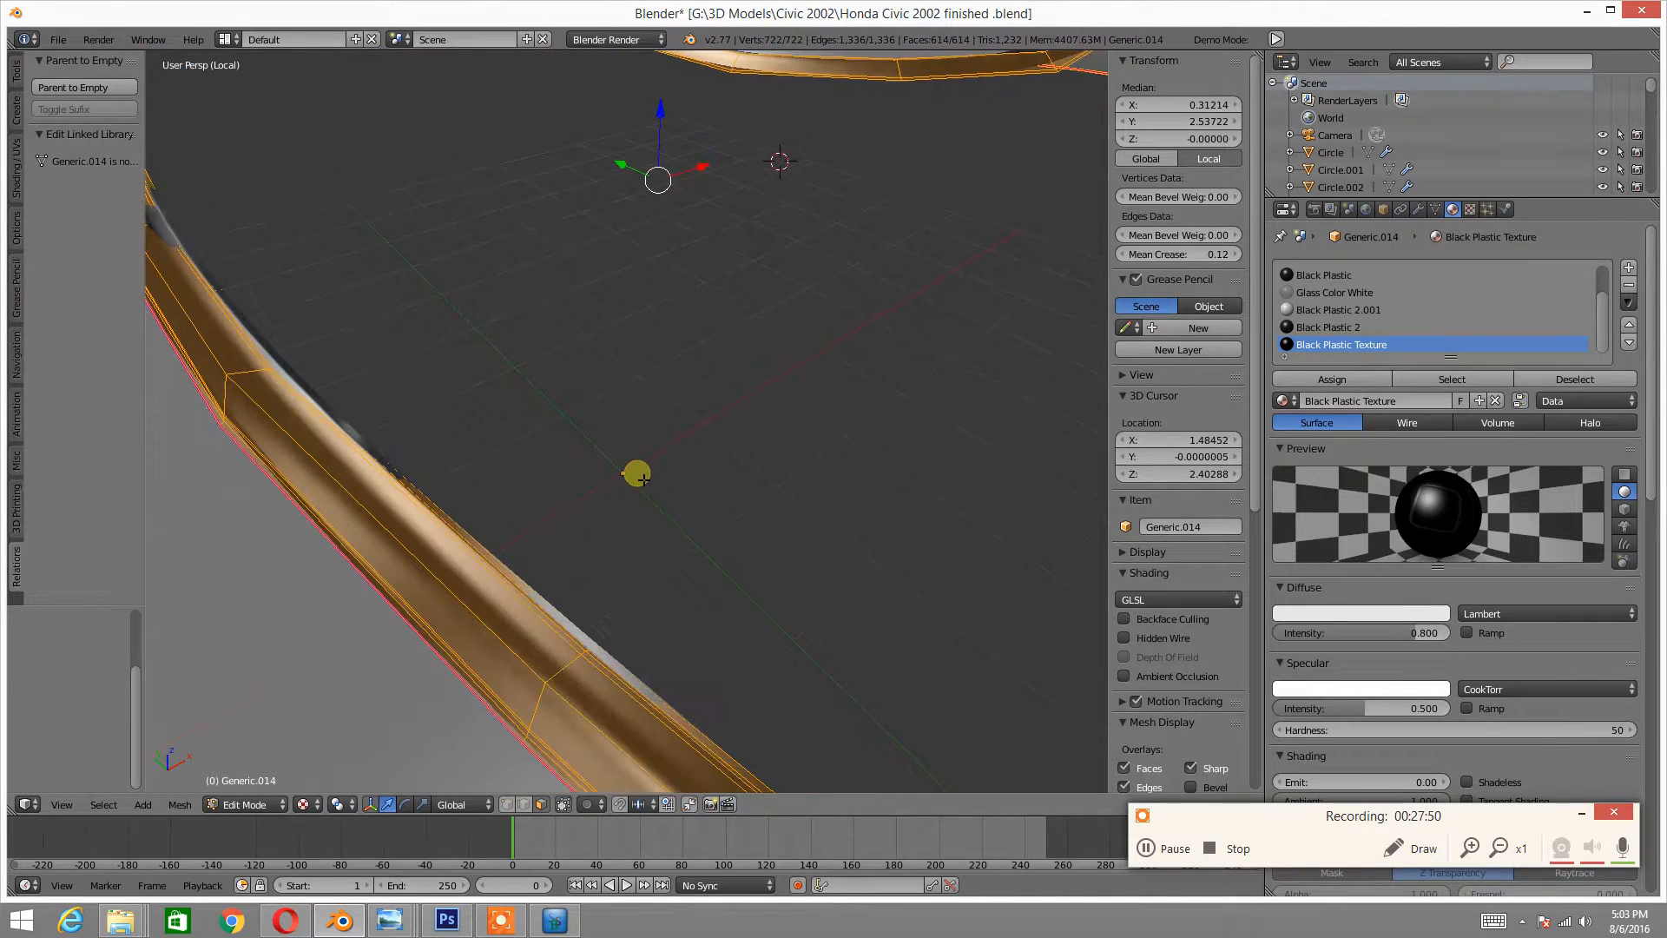
middle_click_drag(503, 584, 530, 565, "shift")
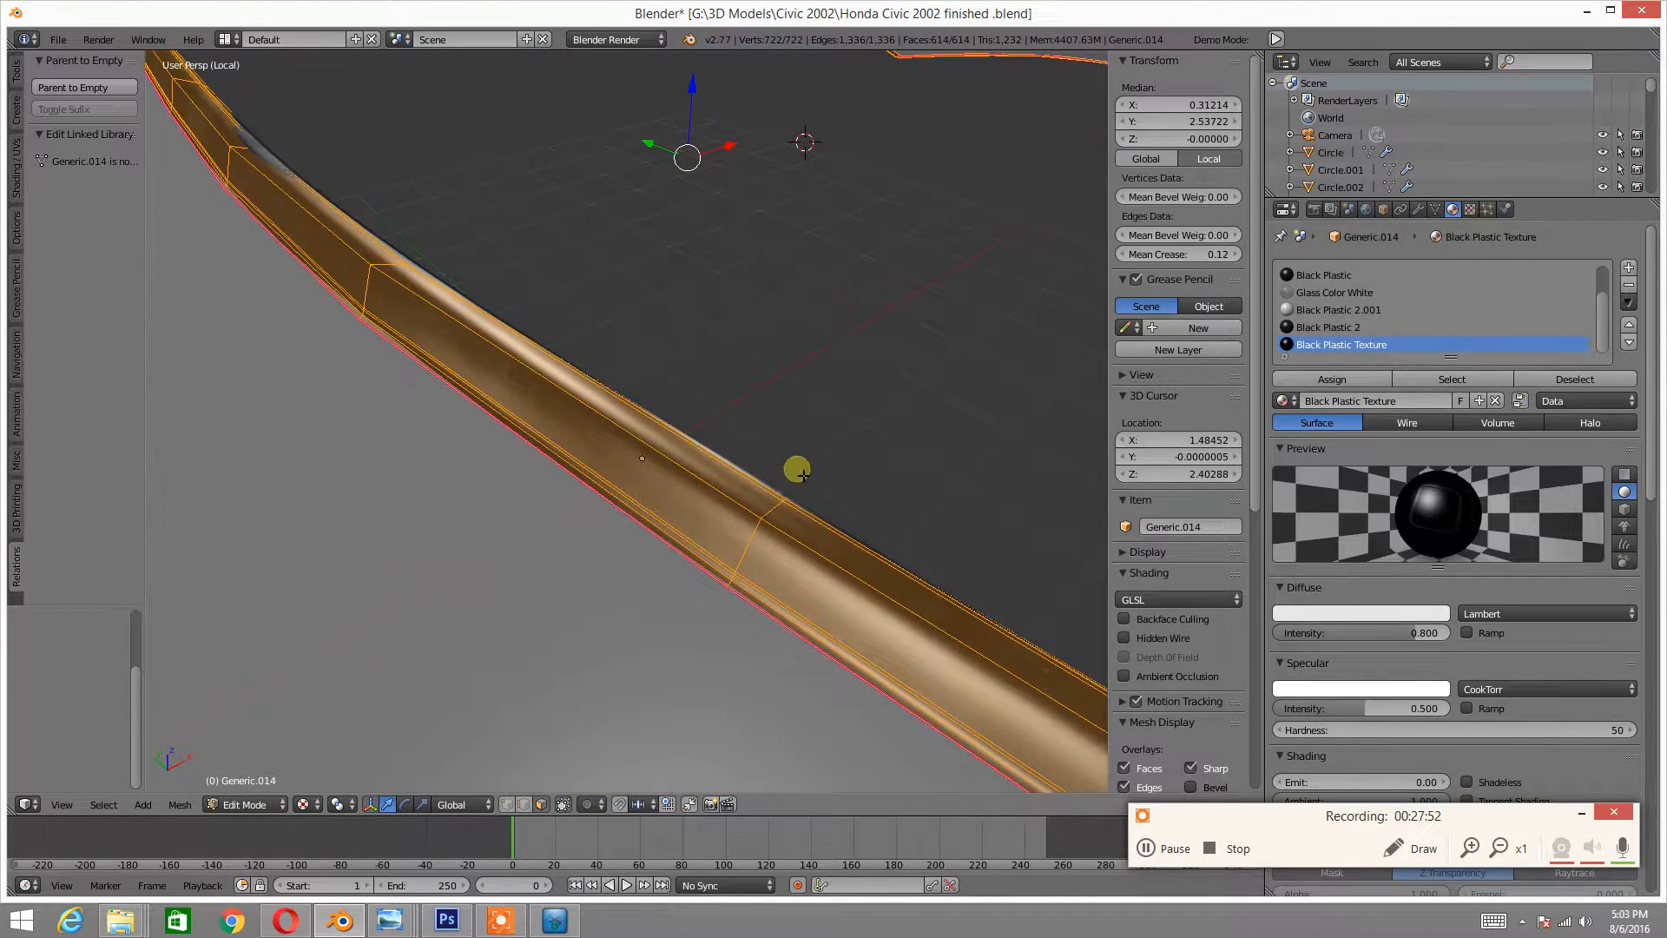
scroll(799, 478, "down", 5)
key("Tab")
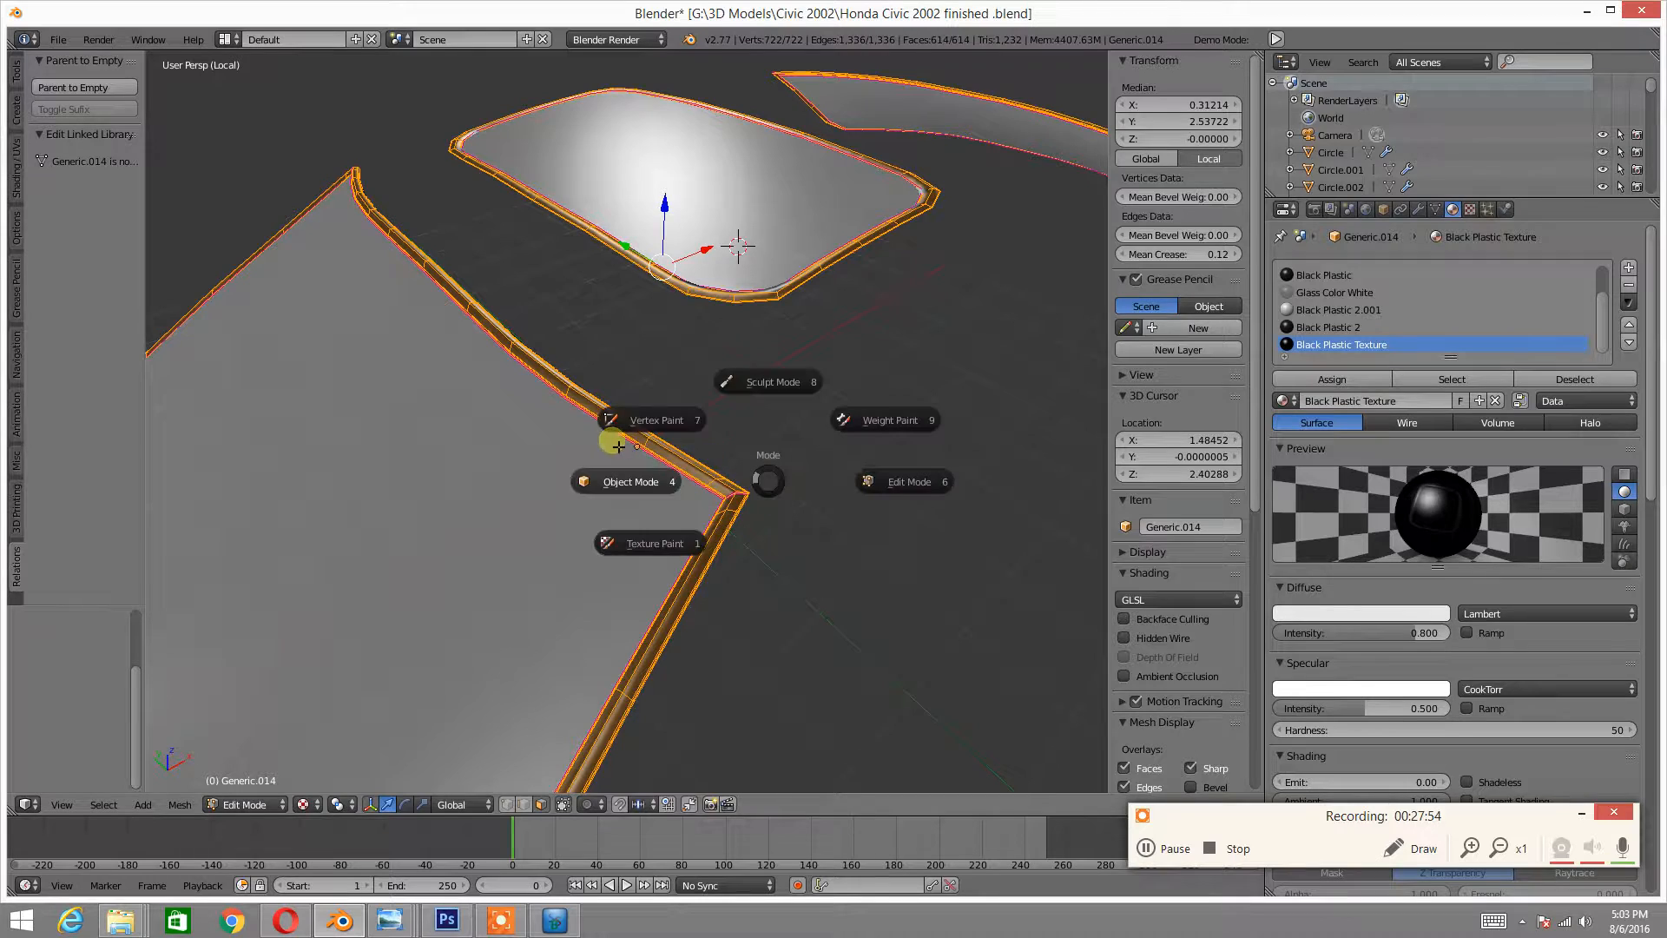
left_click(625, 484)
scroll(626, 493, "up", 5)
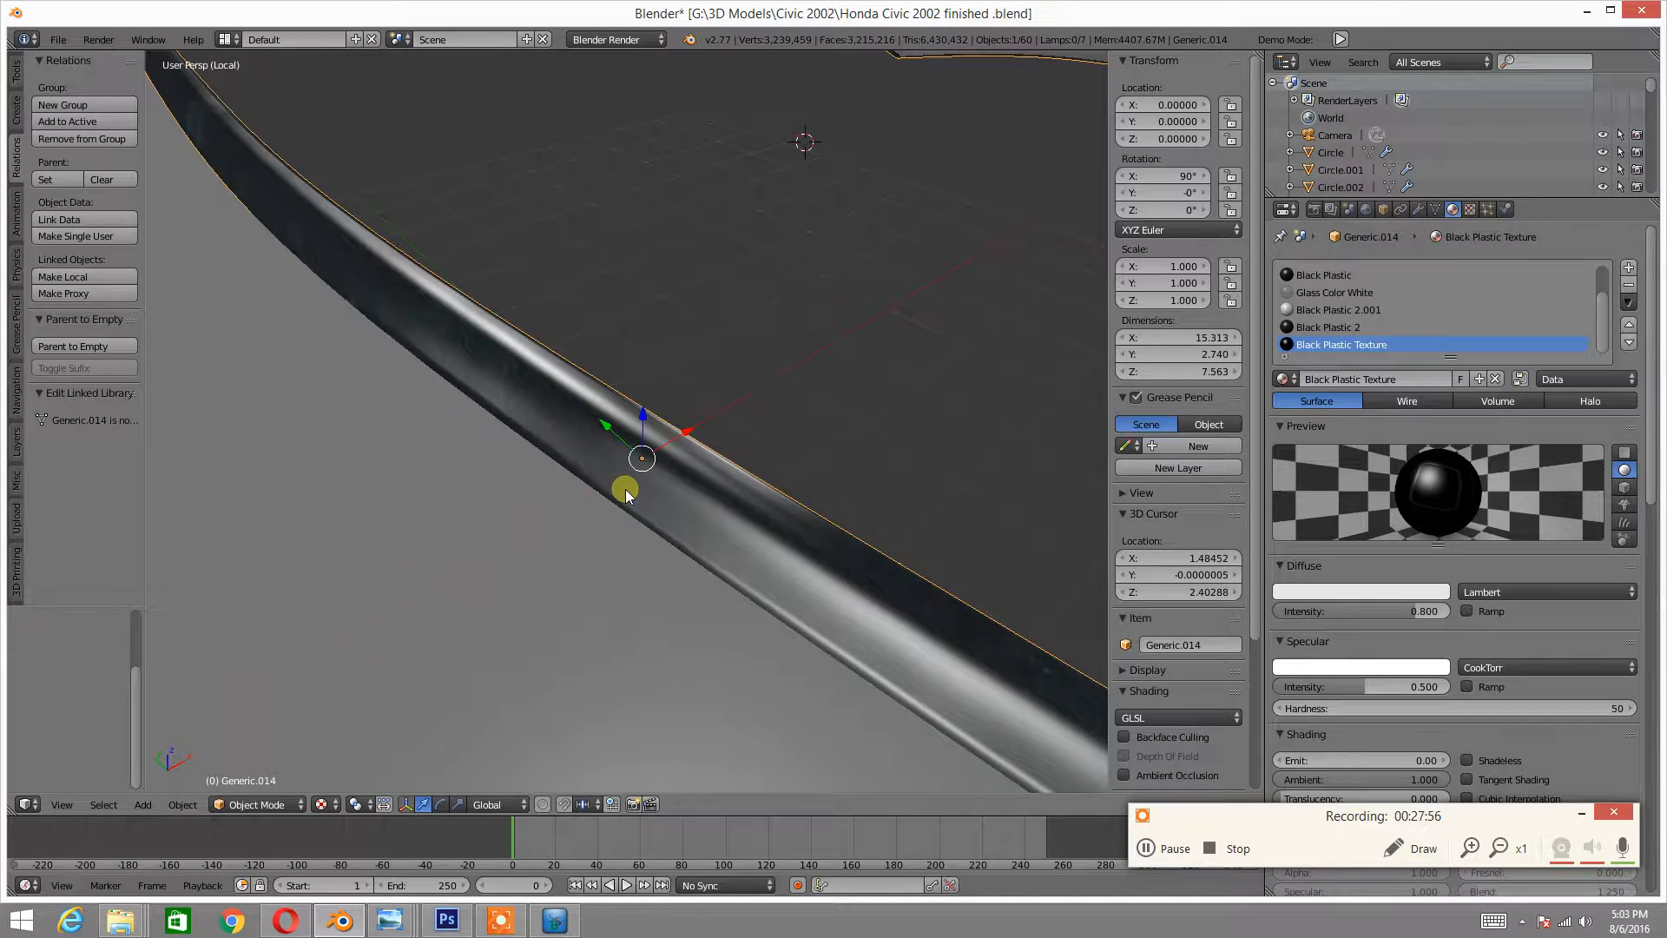
scroll(625, 490, "down", 5)
middle_click_drag(611, 492, 871, 472)
scroll(655, 437, "up", 3)
scroll(655, 436, "down", 4)
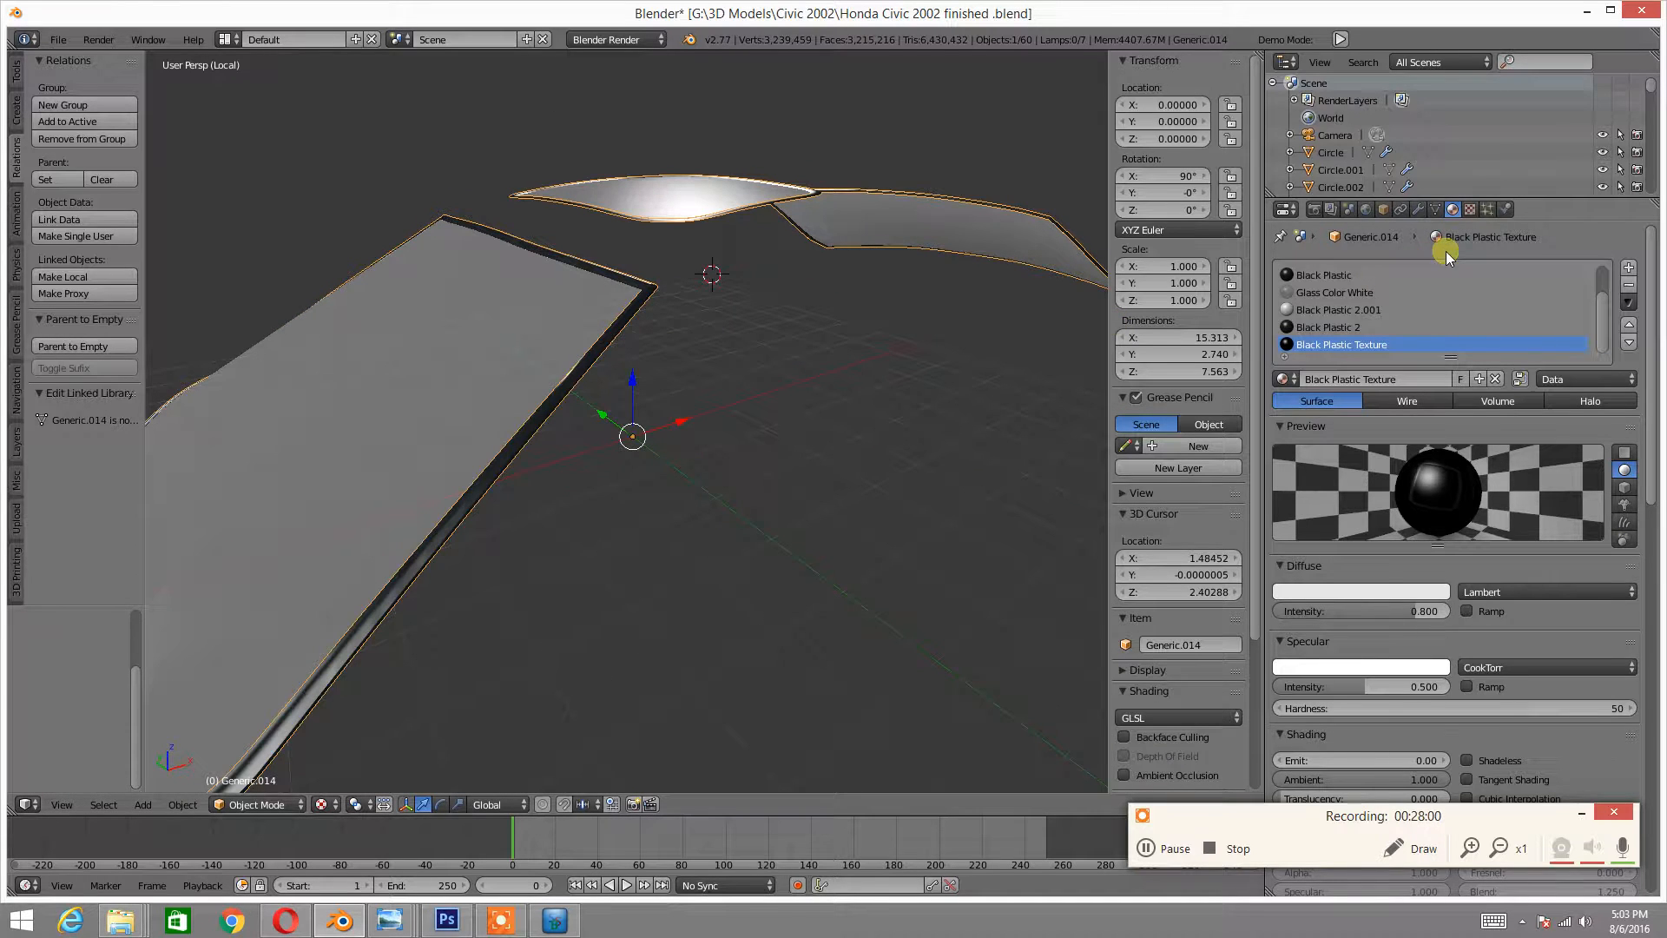
- Set the Normal influence of Black Plastic Normal Map to 1 and return to the material settings
left_click(1469, 209)
scroll(1536, 510, "down", 5)
scroll(1507, 493, "up", 3)
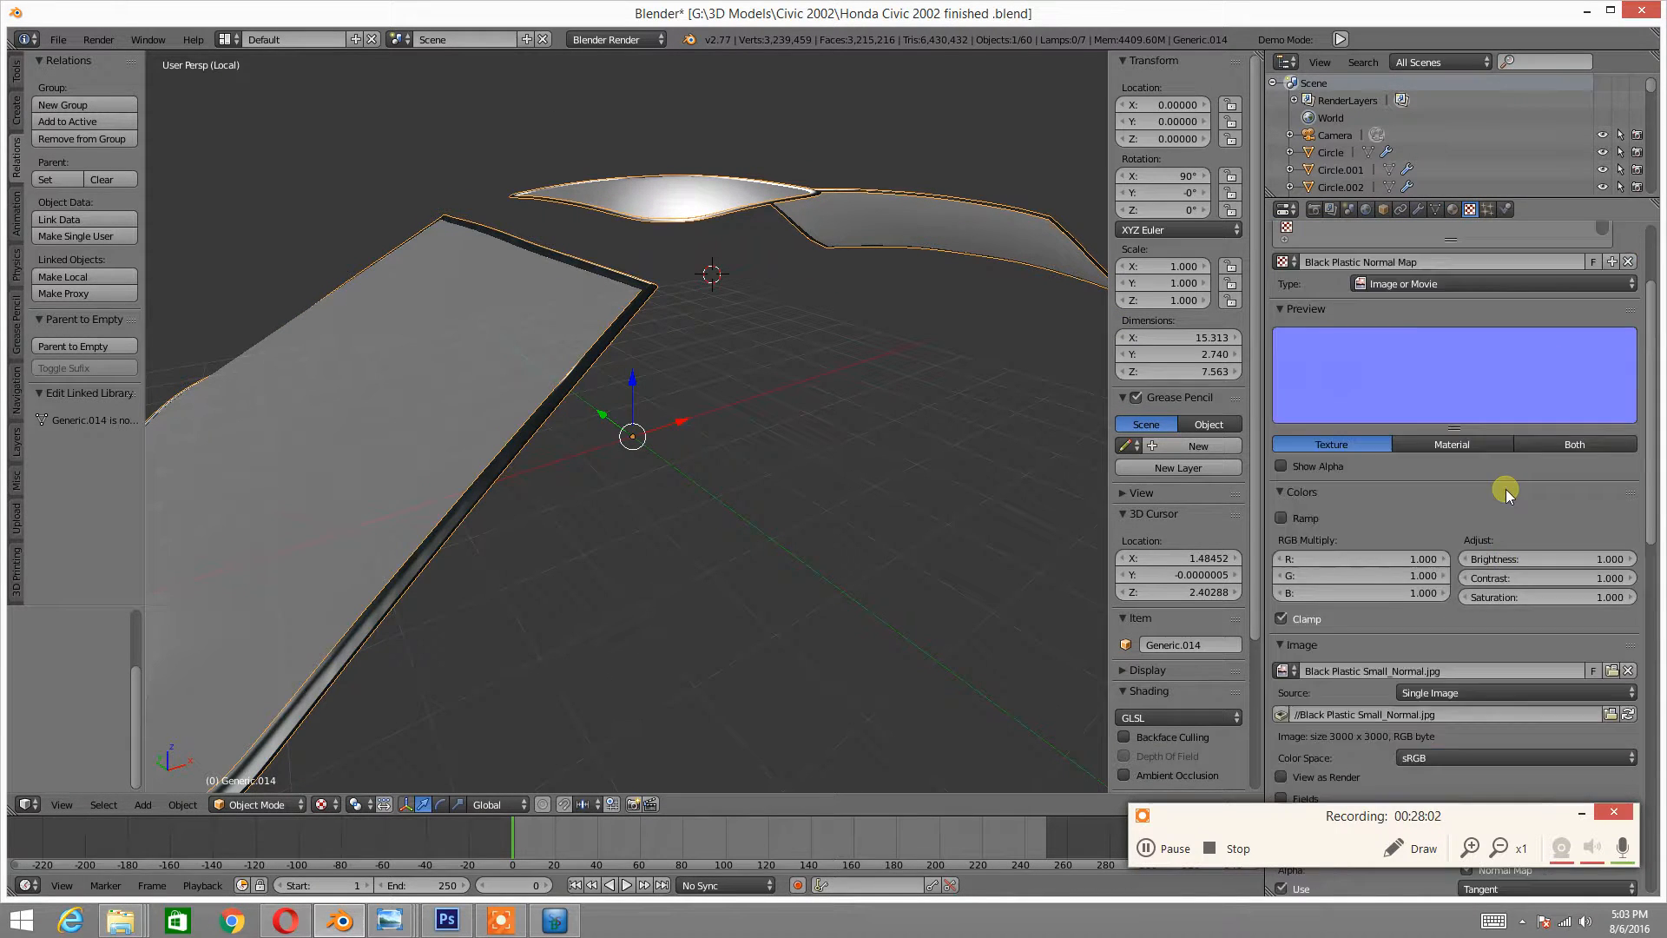
scroll(1506, 493, "up", 3)
scroll(1365, 394, "down", 8)
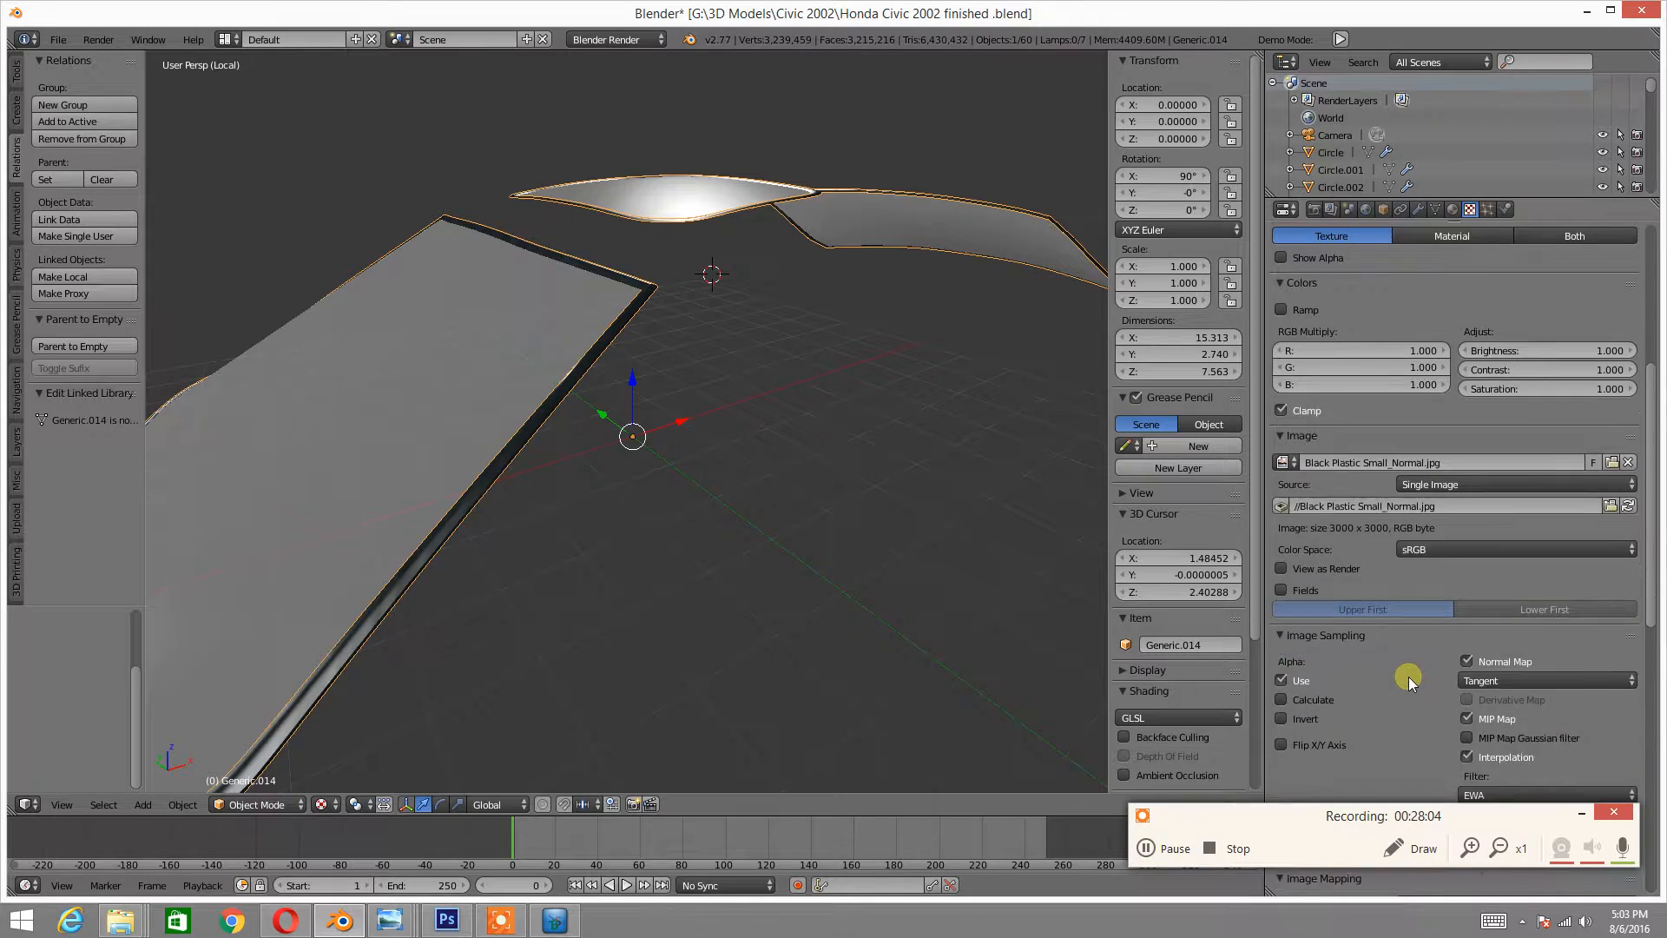
scroll(1408, 680, "down", 15)
left_click_drag(1488, 709, 1649, 708)
left_click(1600, 709)
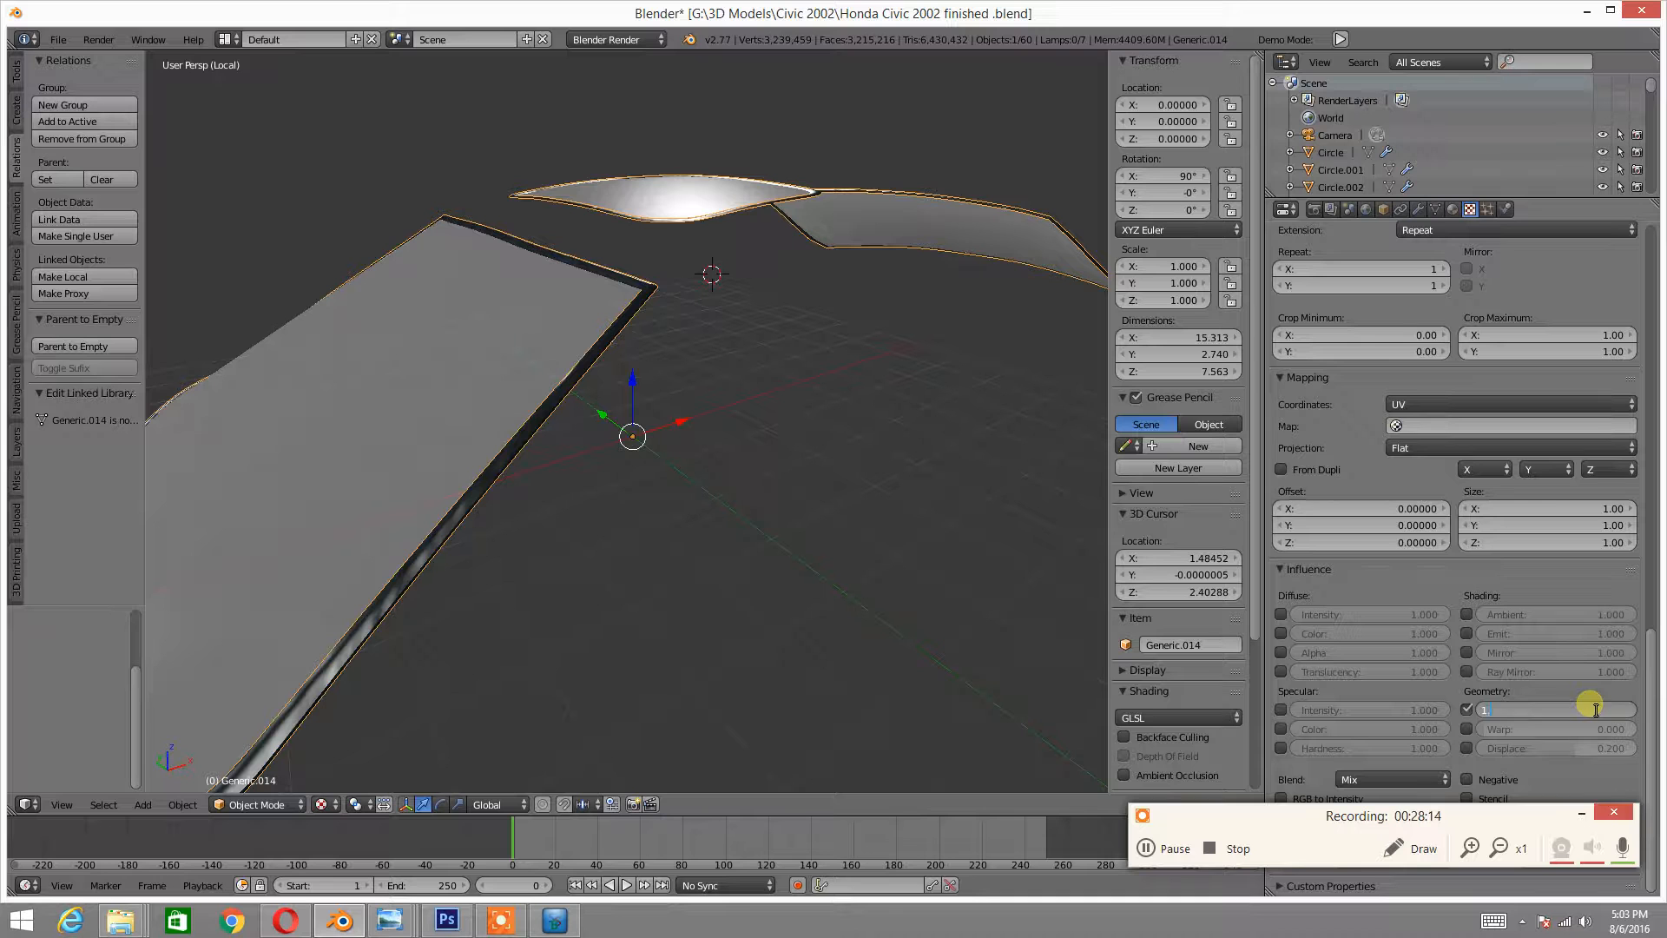
key("Return")
middle_click_drag(660, 388, 591, 309)
scroll(521, 395, "up", 4)
scroll(583, 356, "down", 3)
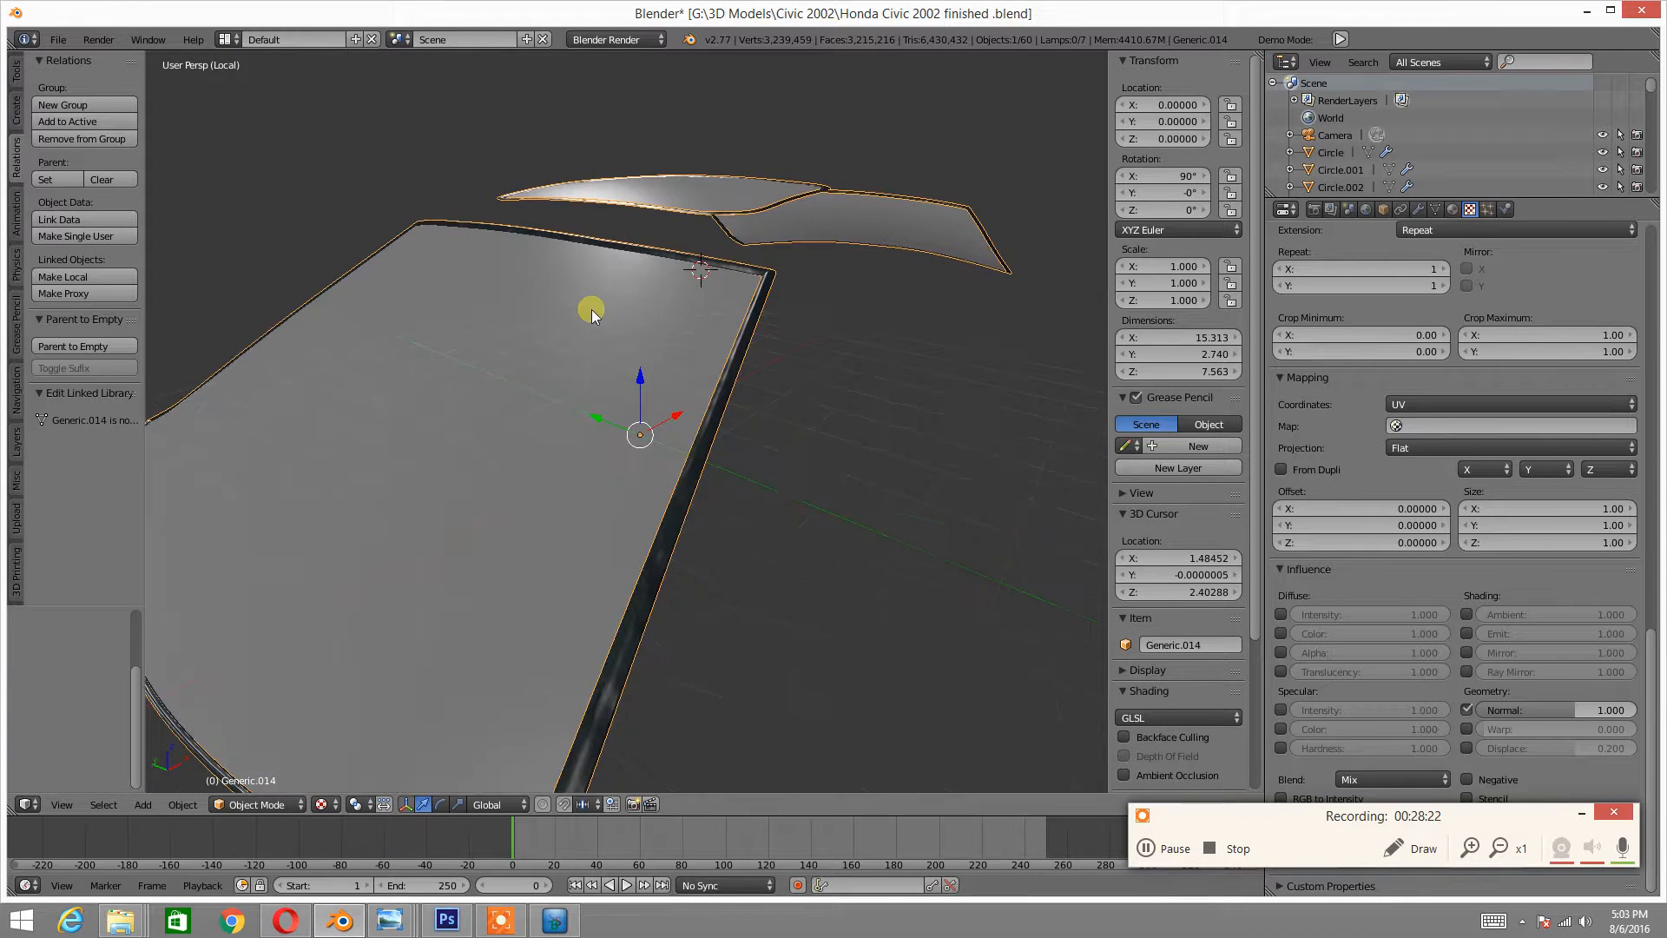
scroll(1439, 471, "up", 15)
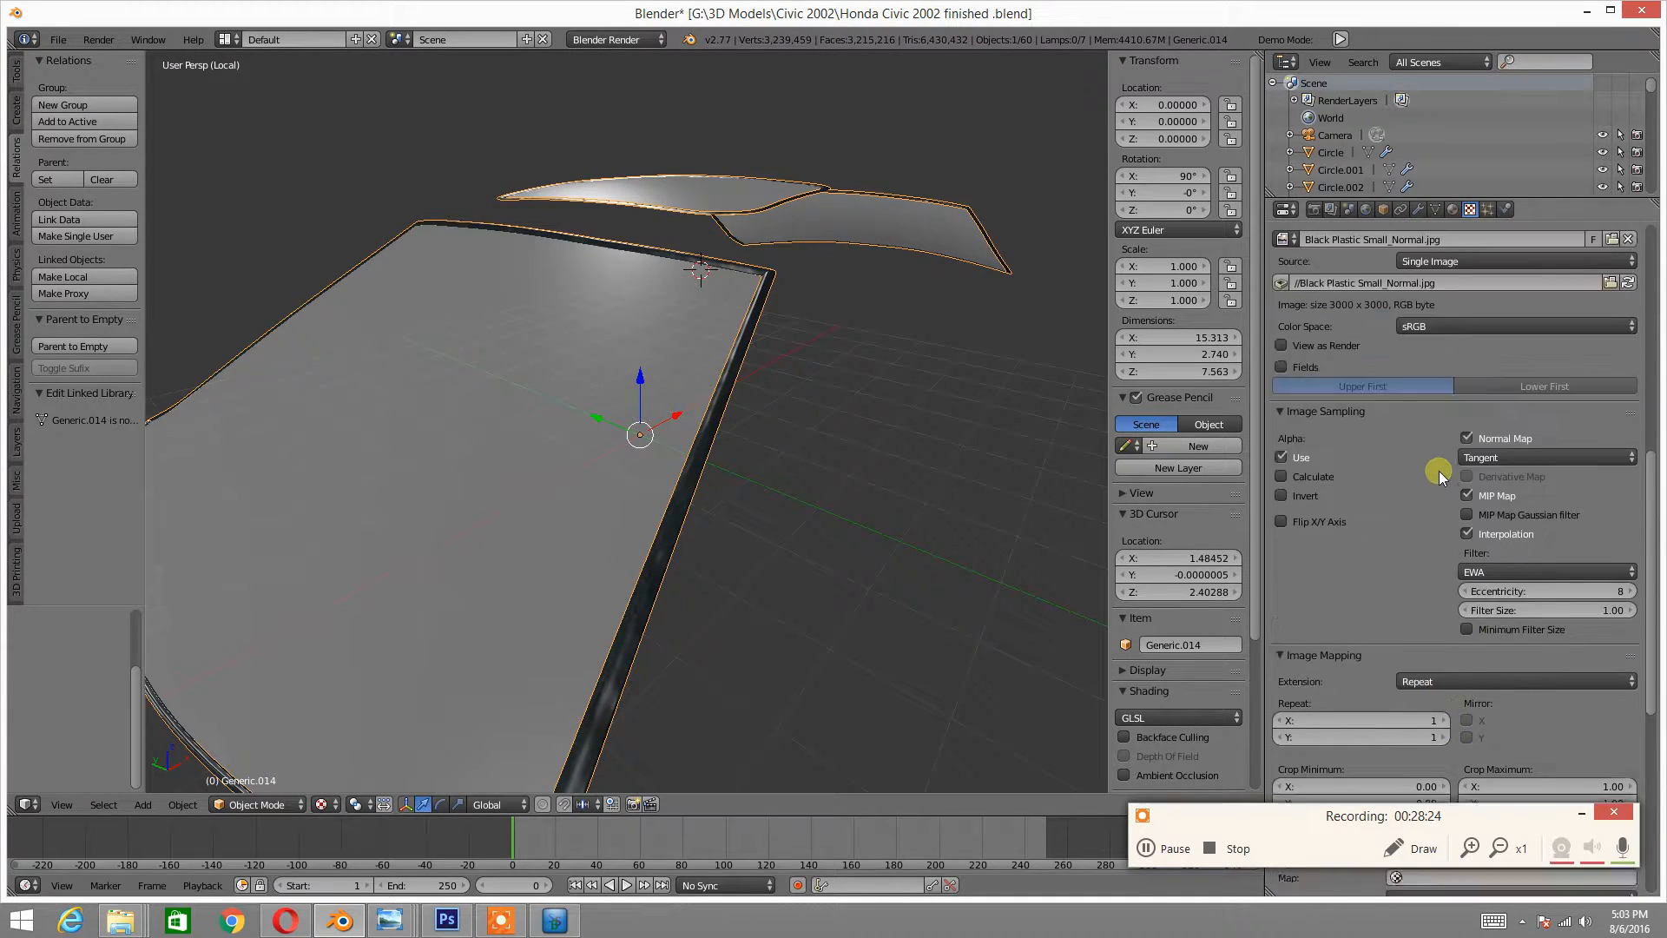
scroll(1439, 471, "up", 8)
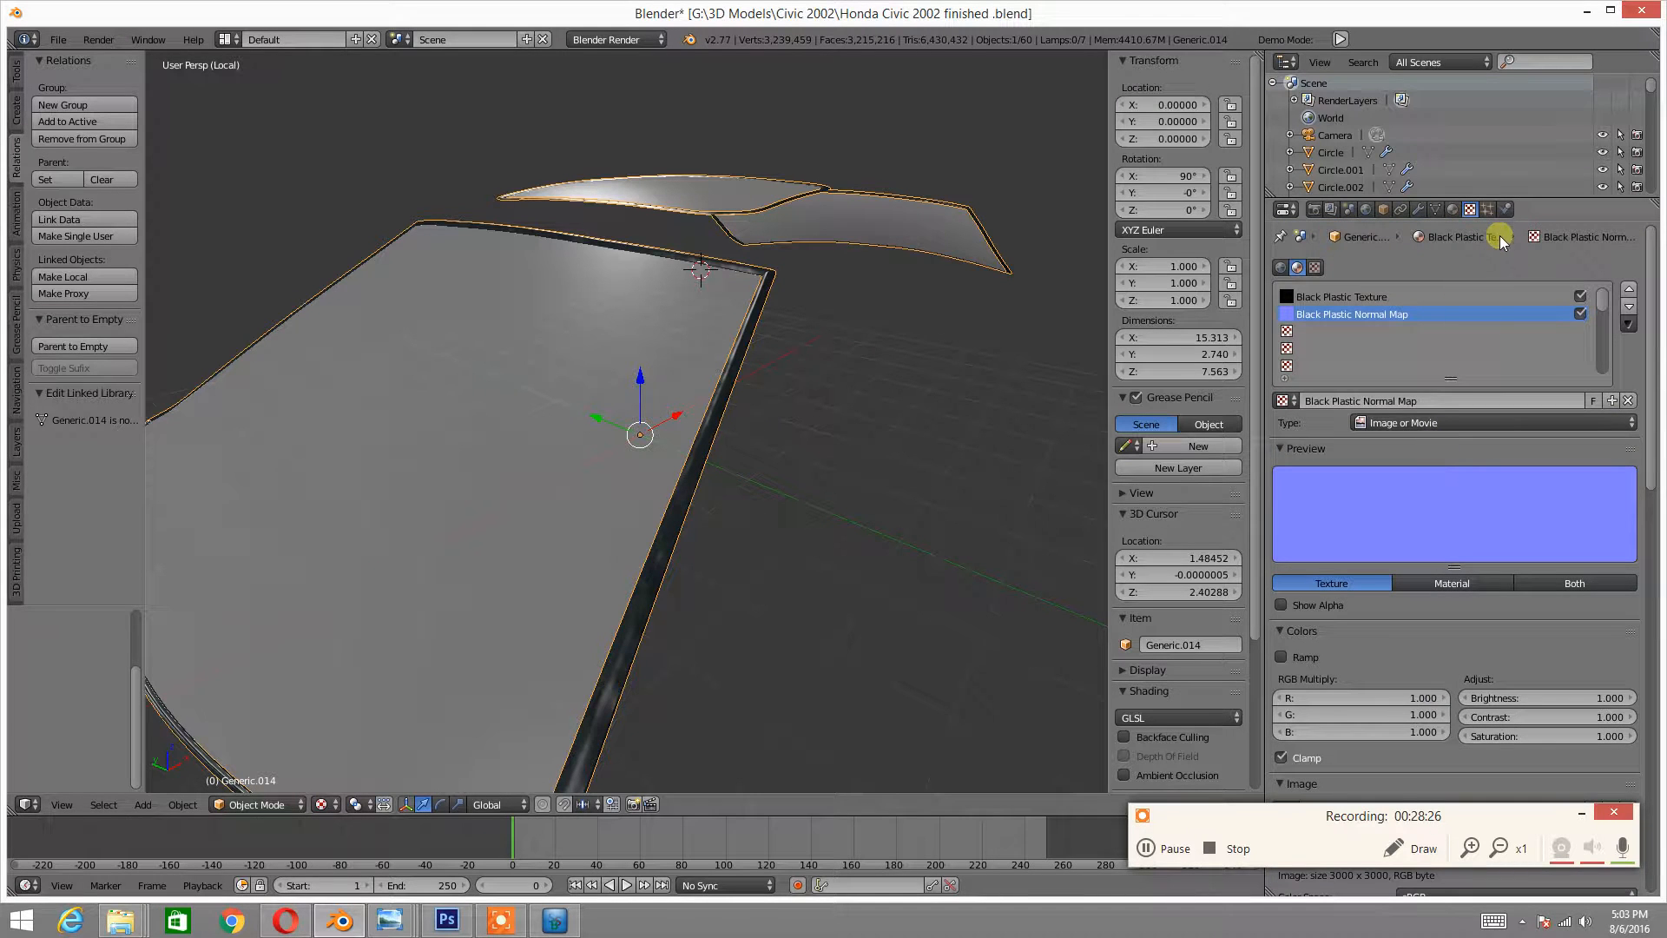
left_click(1452, 209)
- Join the black window trim into the window glass object and check the combined mesh in Edit Mode
middle_click_drag(684, 339, 661, 356)
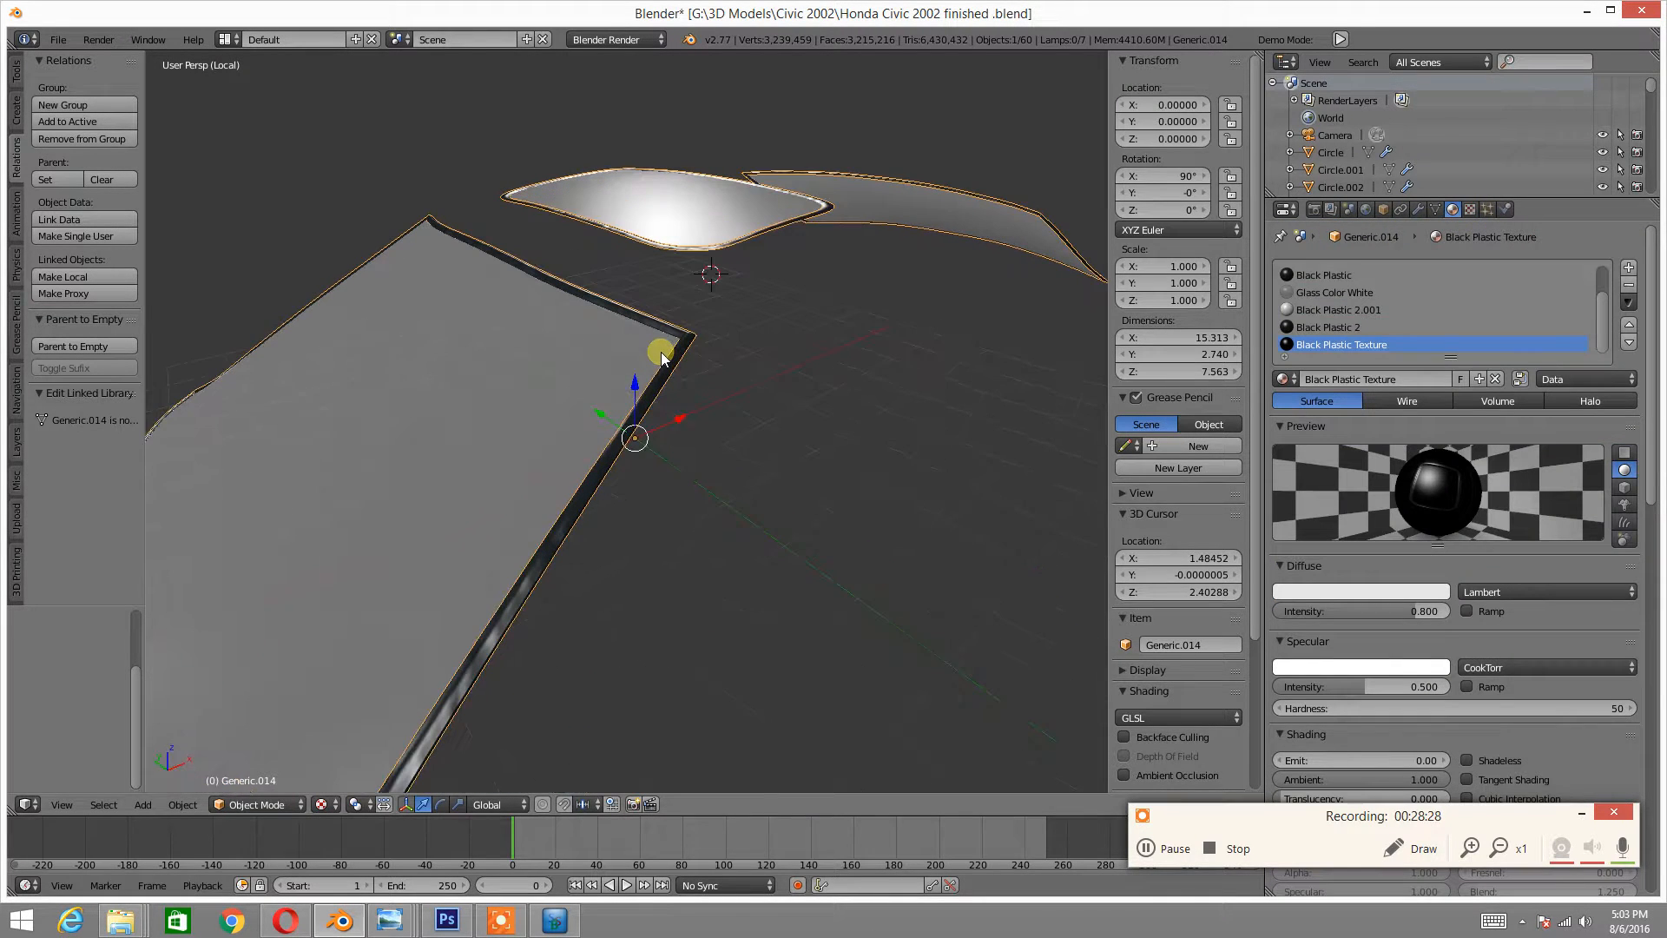
key("Tab")
key("Tab")
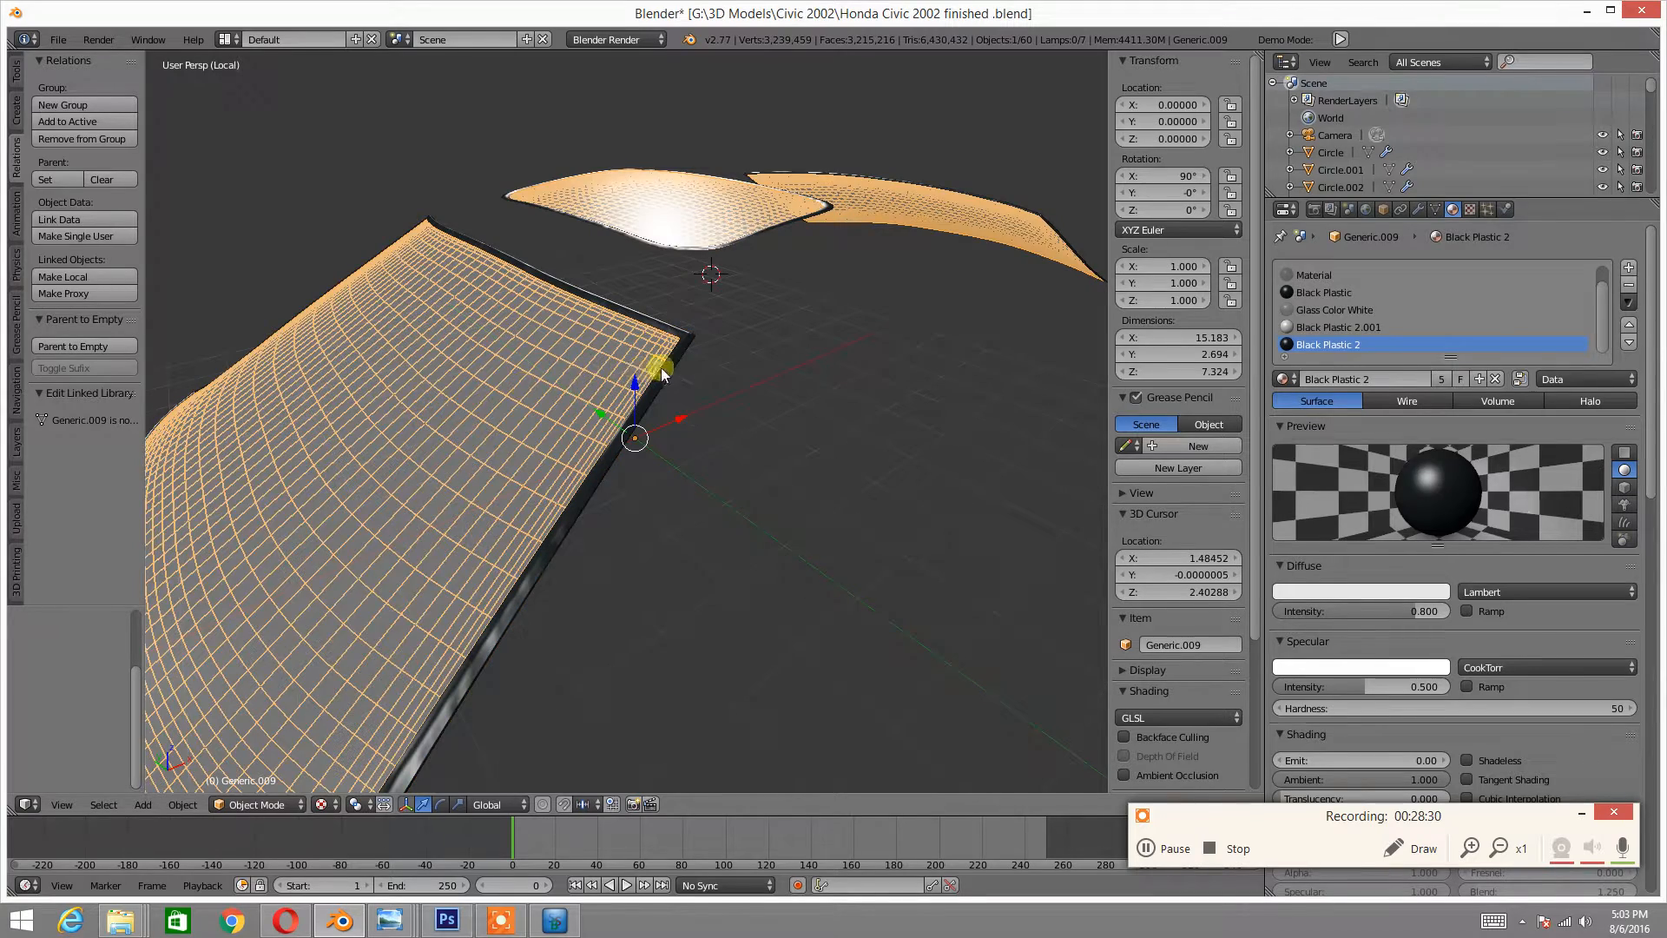
right_click(484, 418, "shift")
key("ctrl+j")
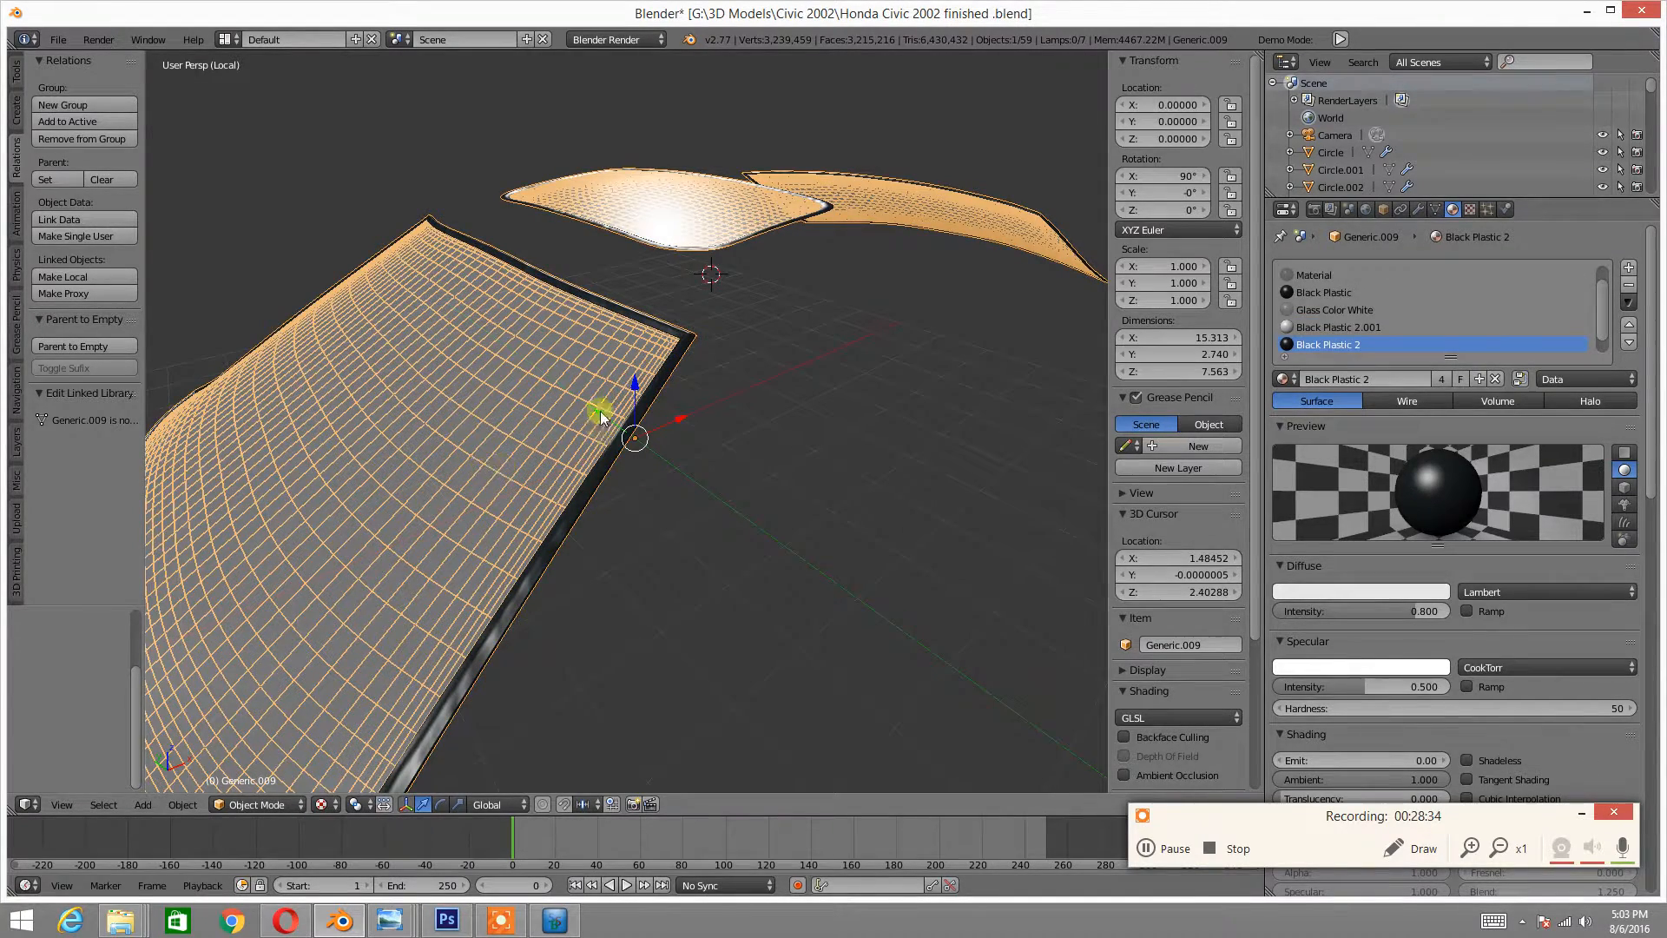
middle_click_drag(599, 408, 639, 384)
key("Tab")
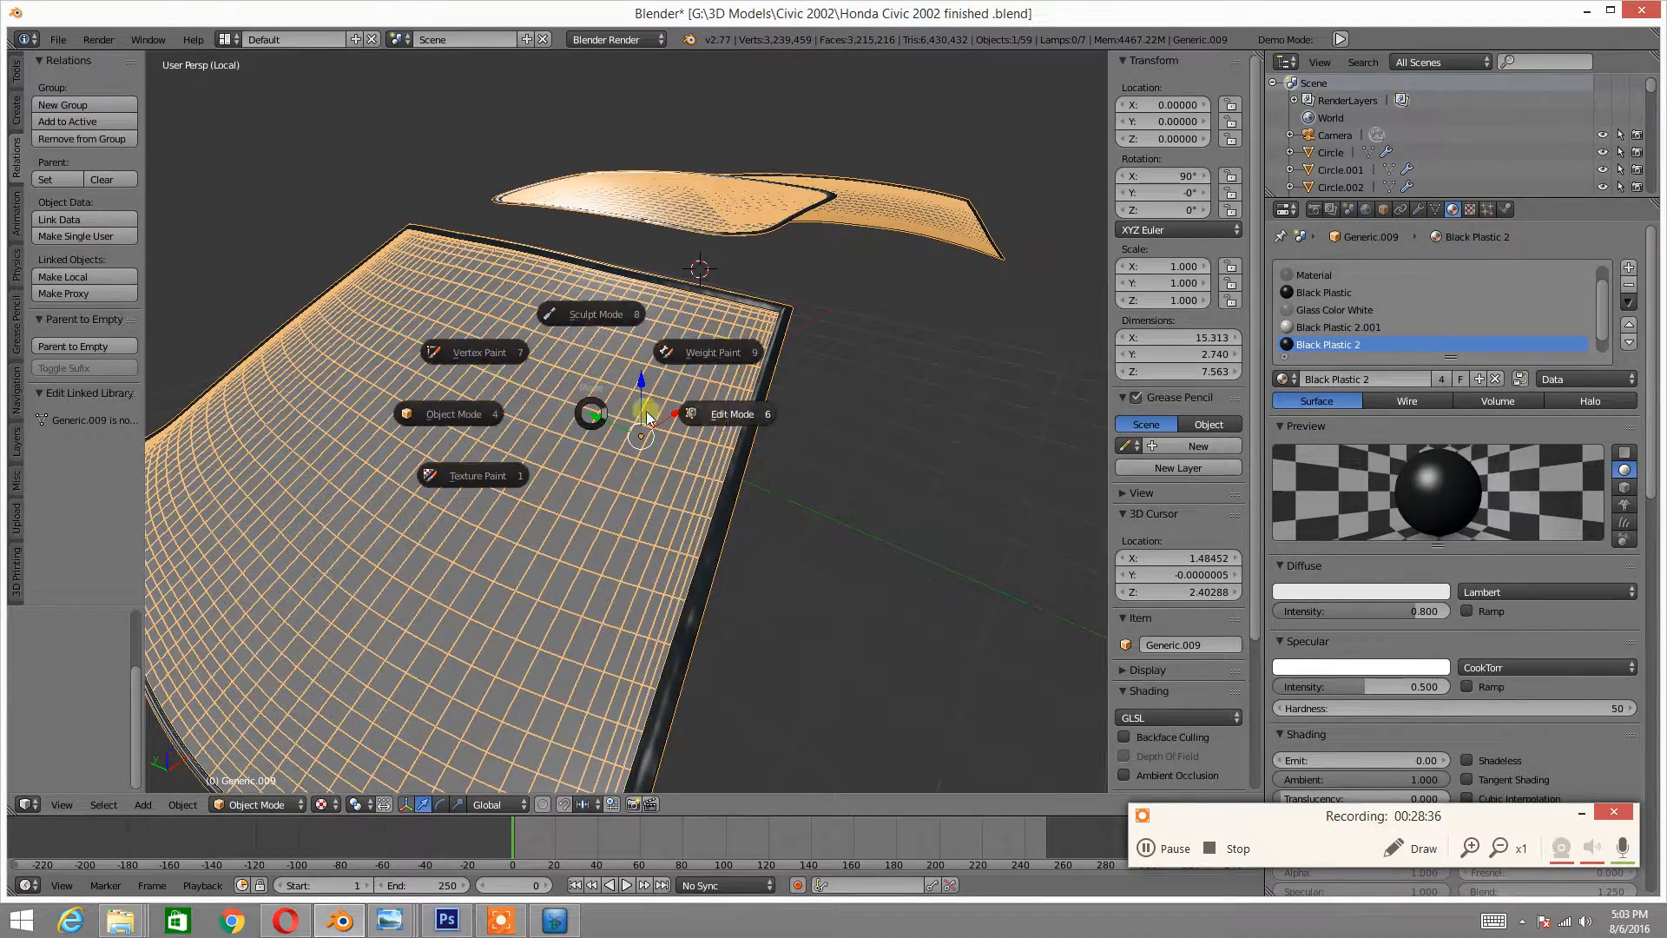
left_click(712, 413)
key("Tab")
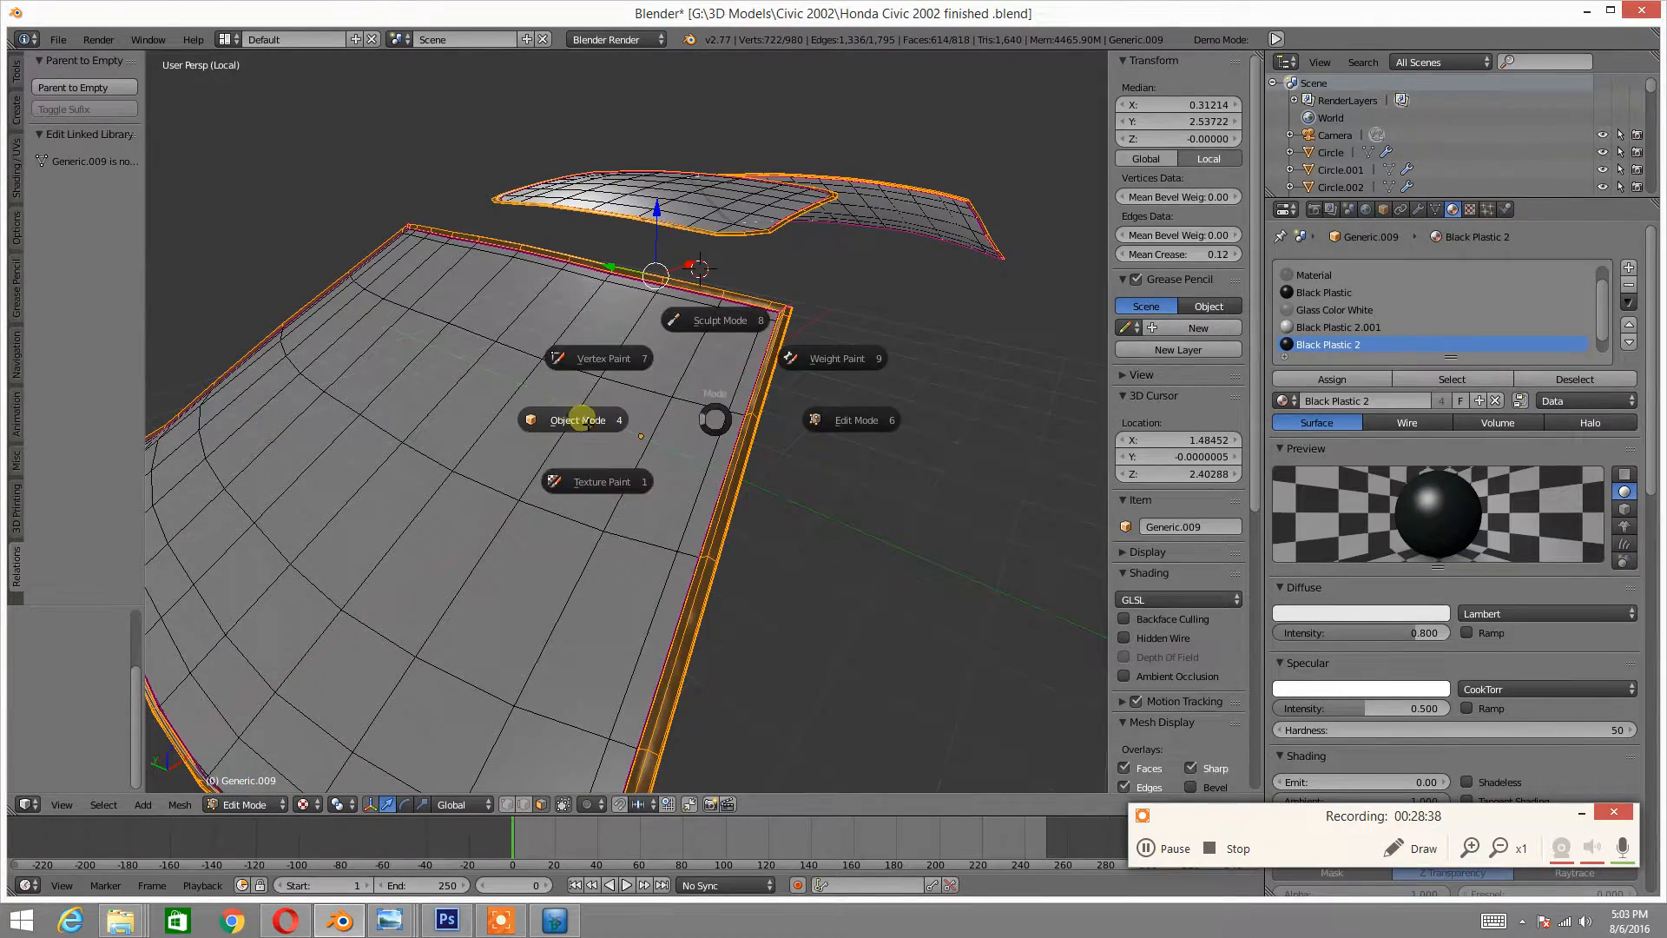
left_click(576, 420)
- Leave local view, select the windshield wipers and the cowl strip beneath them, and isolate them in local view
middle_click_drag(650, 361, 627, 399)
key("KP_Divide")
scroll(611, 445, "up", 3)
scroll(611, 444, "down", 1)
middle_click_drag(598, 456, 627, 426)
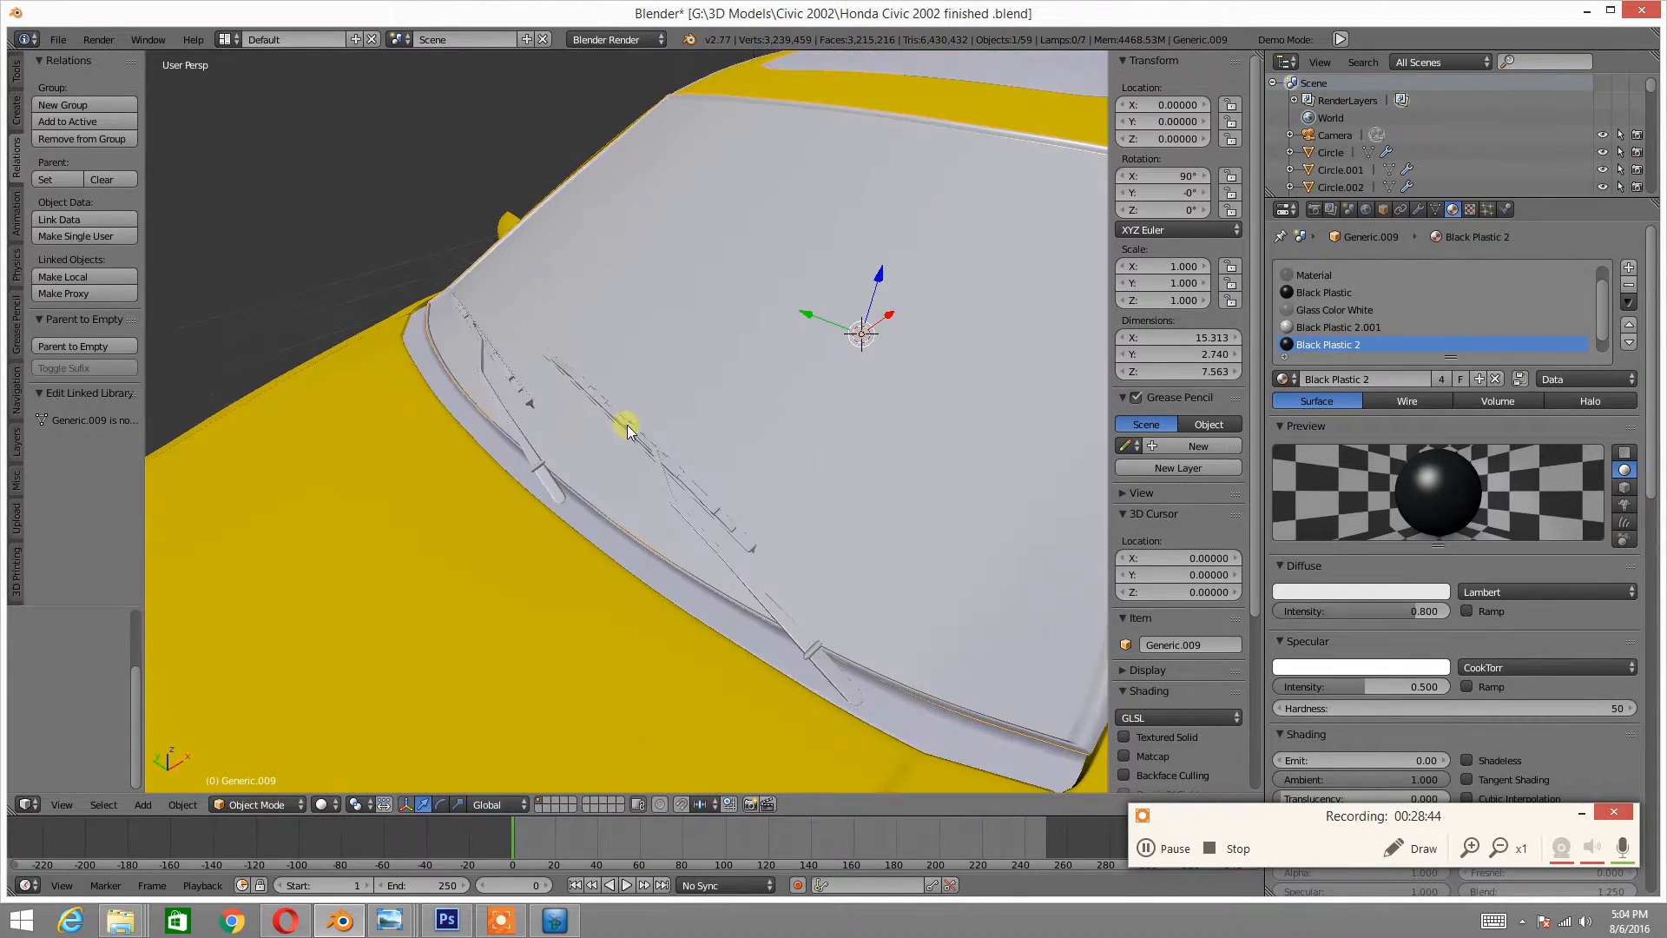
right_click(652, 453)
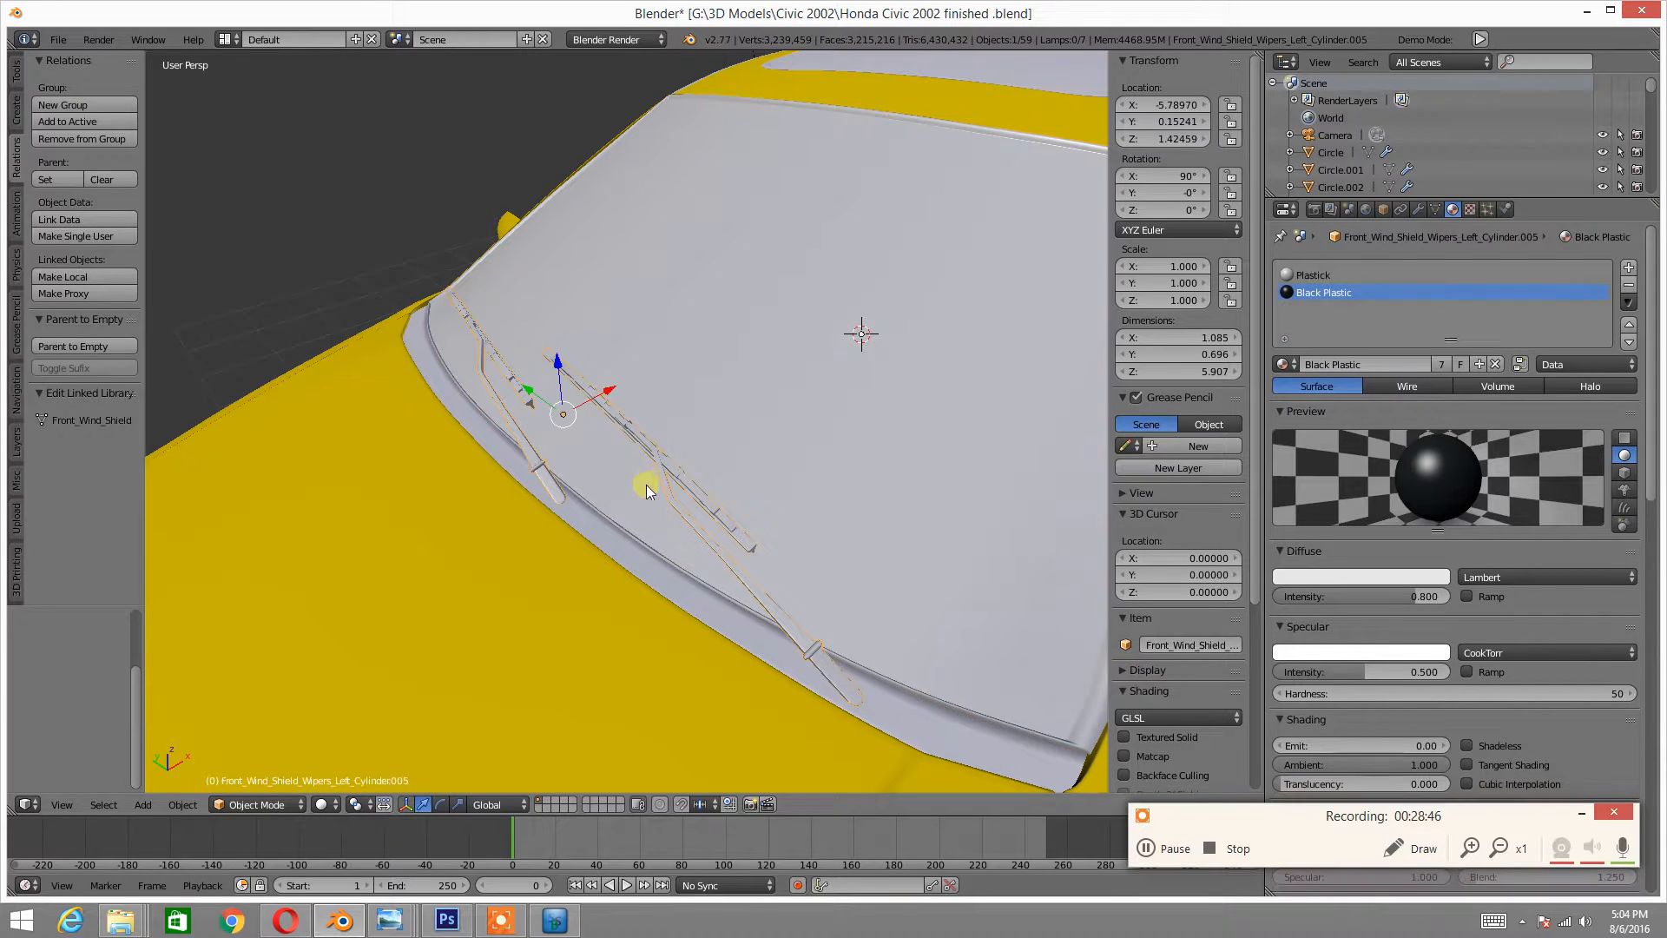
right_click(752, 531, "shift")
middle_click_drag(795, 507, 711, 472)
key("KP_Divide")
- Check the cowl strip in Edit Mode and join the wipers into it as one object
key("Tab")
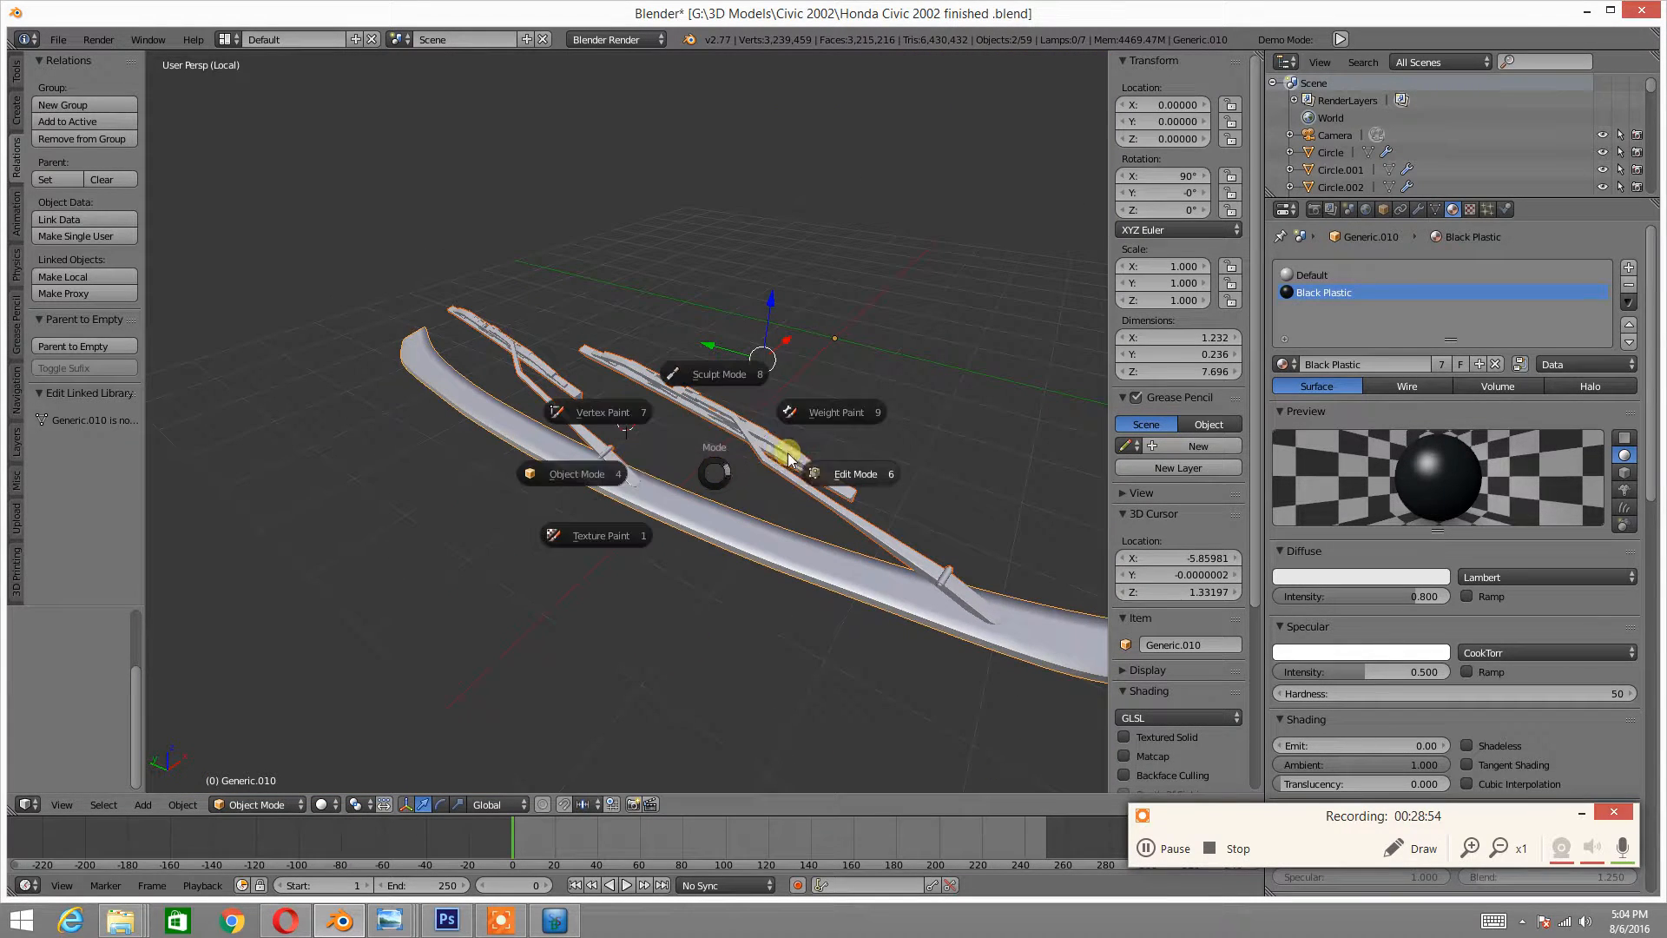
left_click(838, 474)
key("Tab")
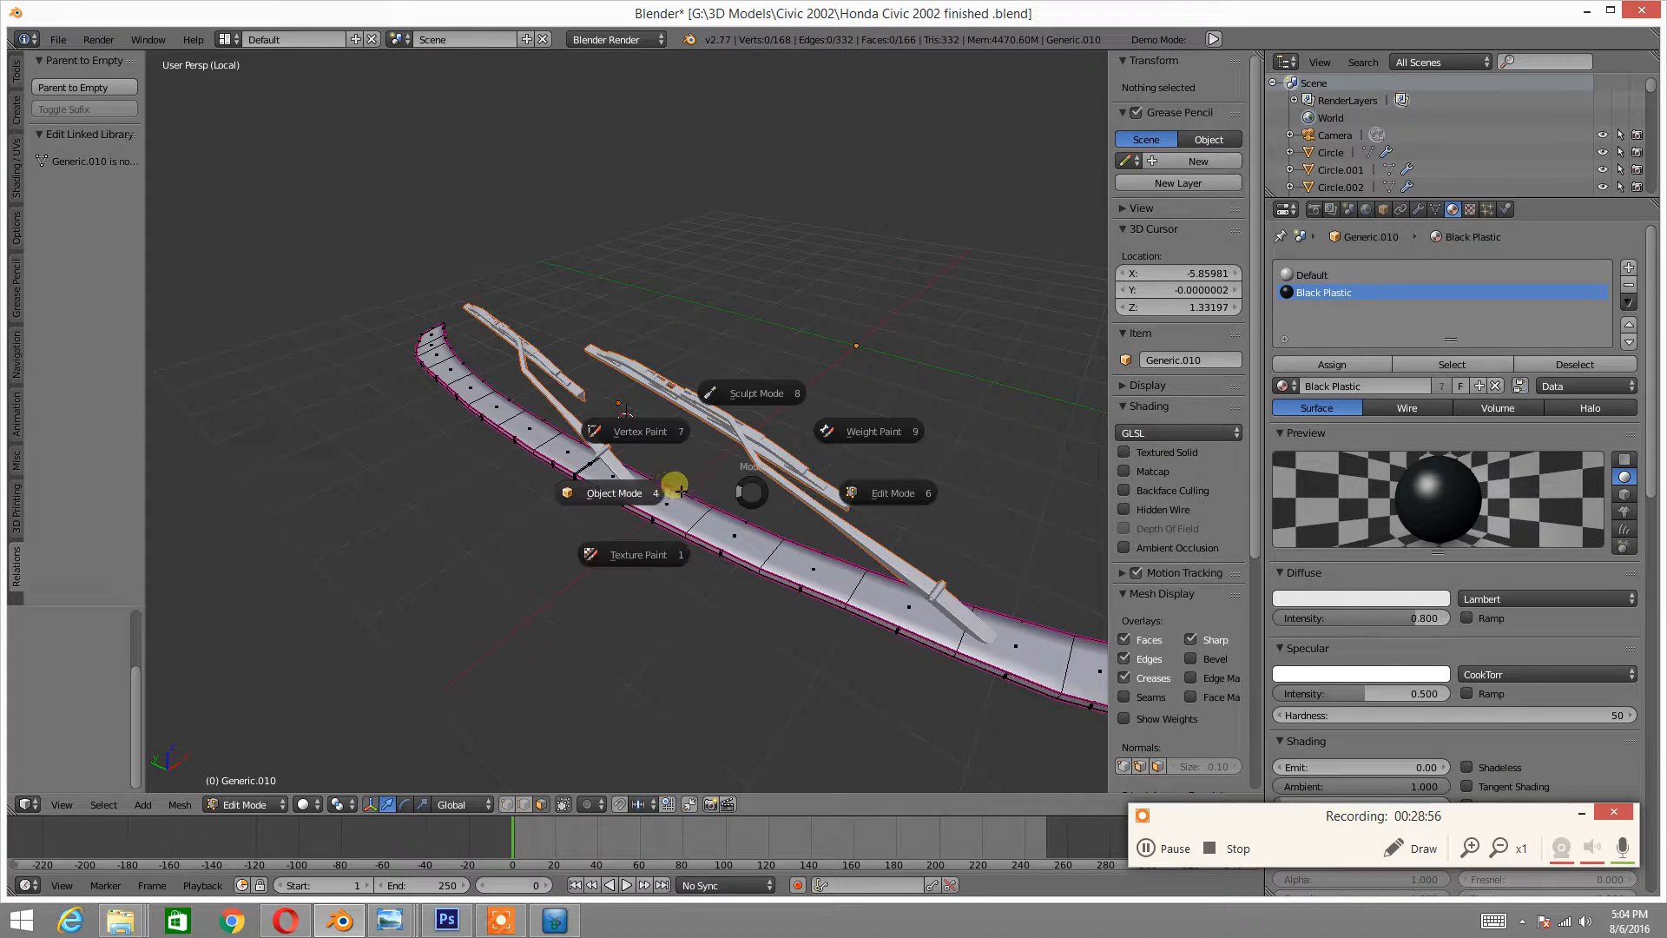
left_click(668, 480)
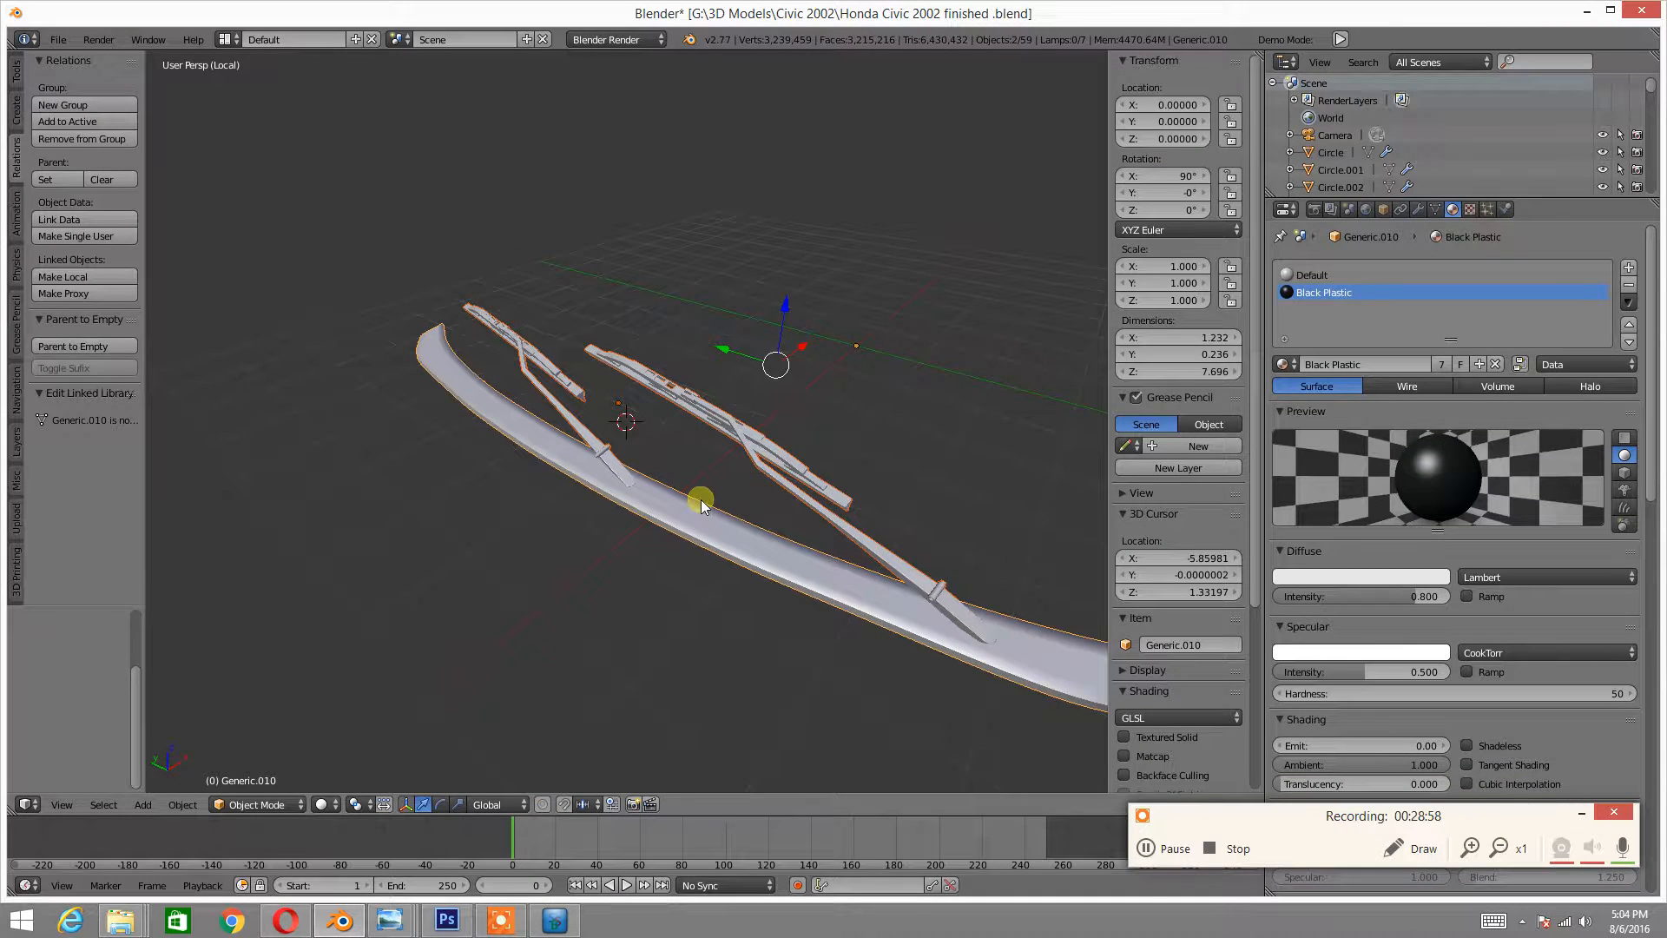
key("ctrl+j")
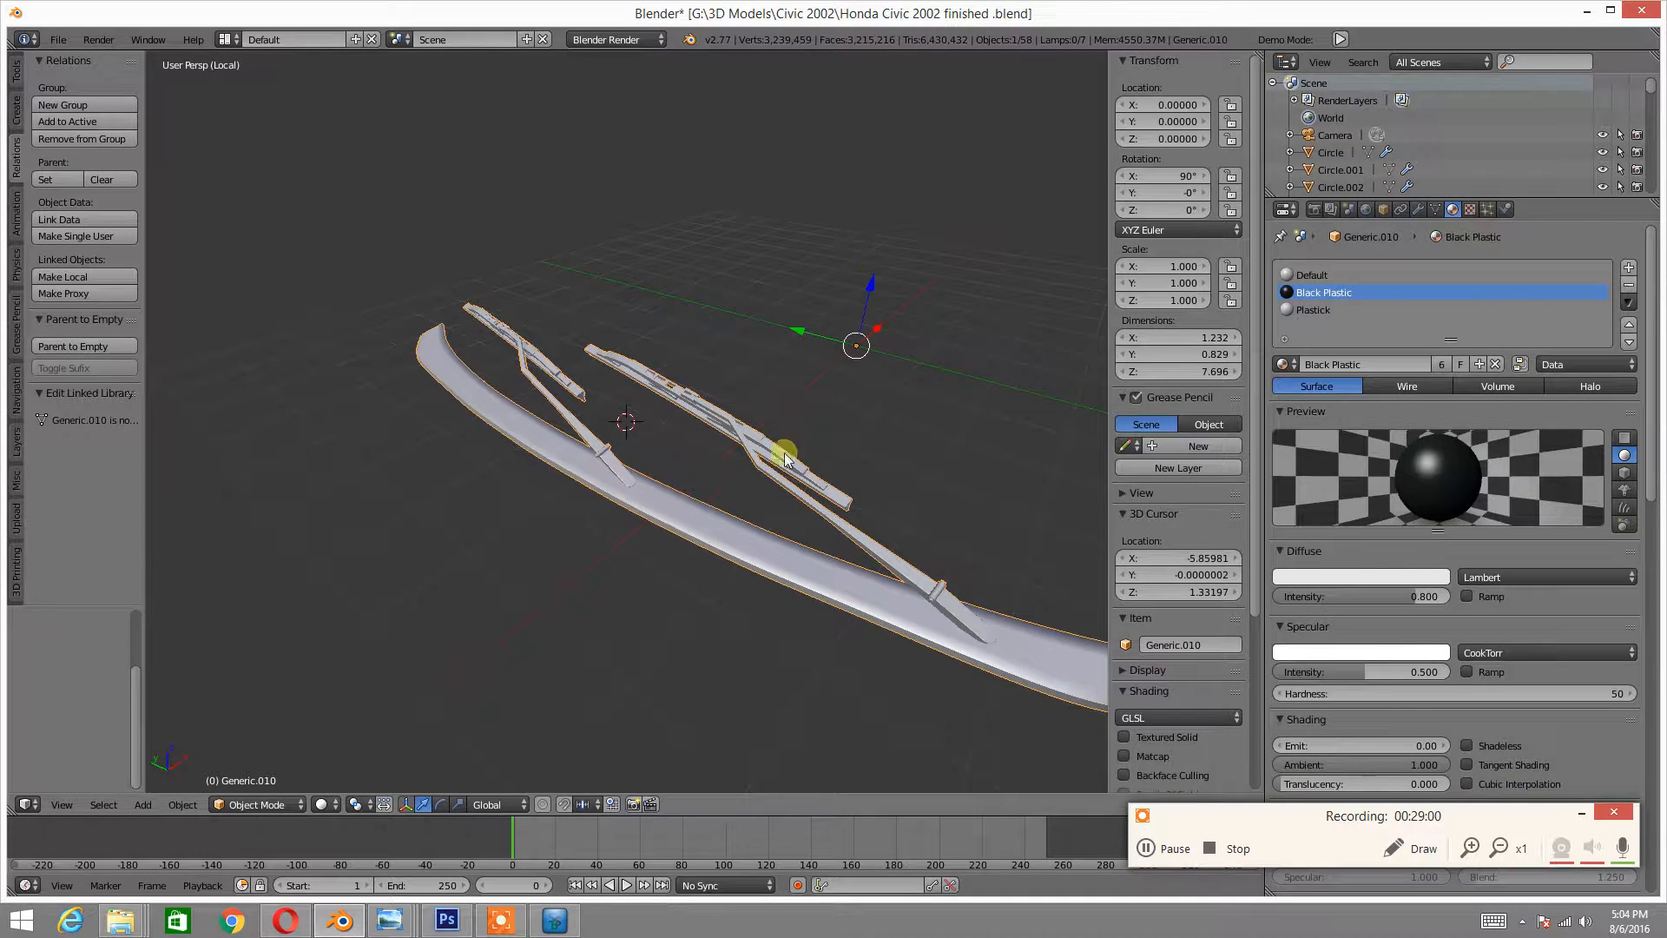
- Unwrap the whole wiper and cowl mesh with Smart UV Project, using a 66 angle limit and 0 island margin
middle_click_drag(835, 456, 785, 454)
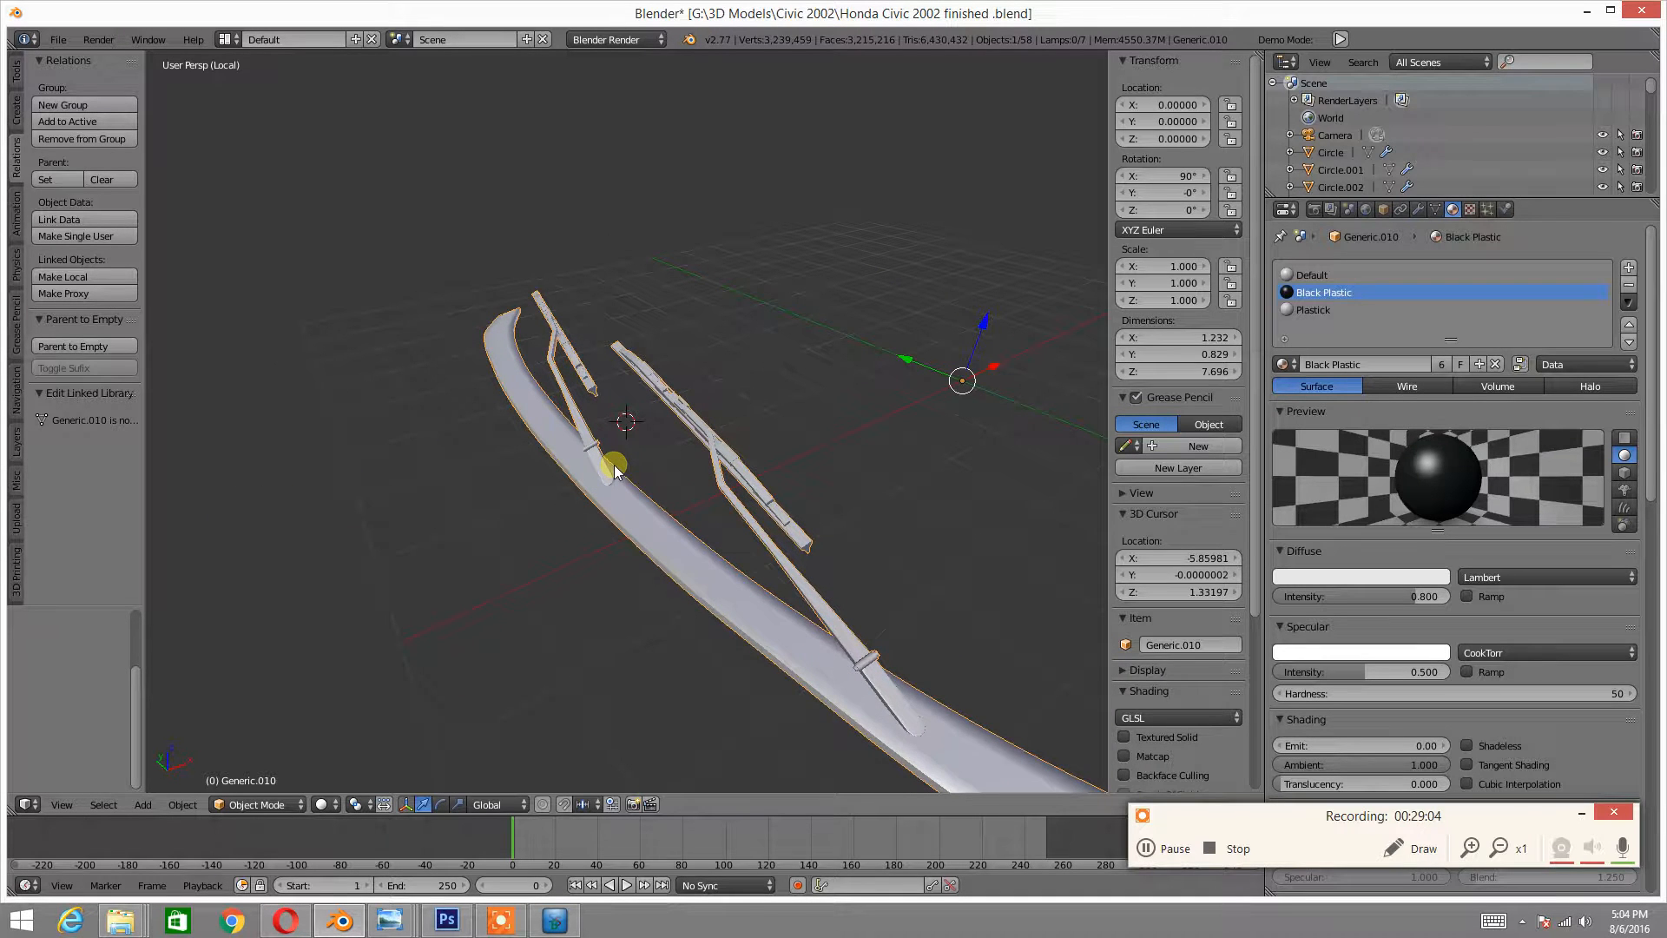
key("Tab")
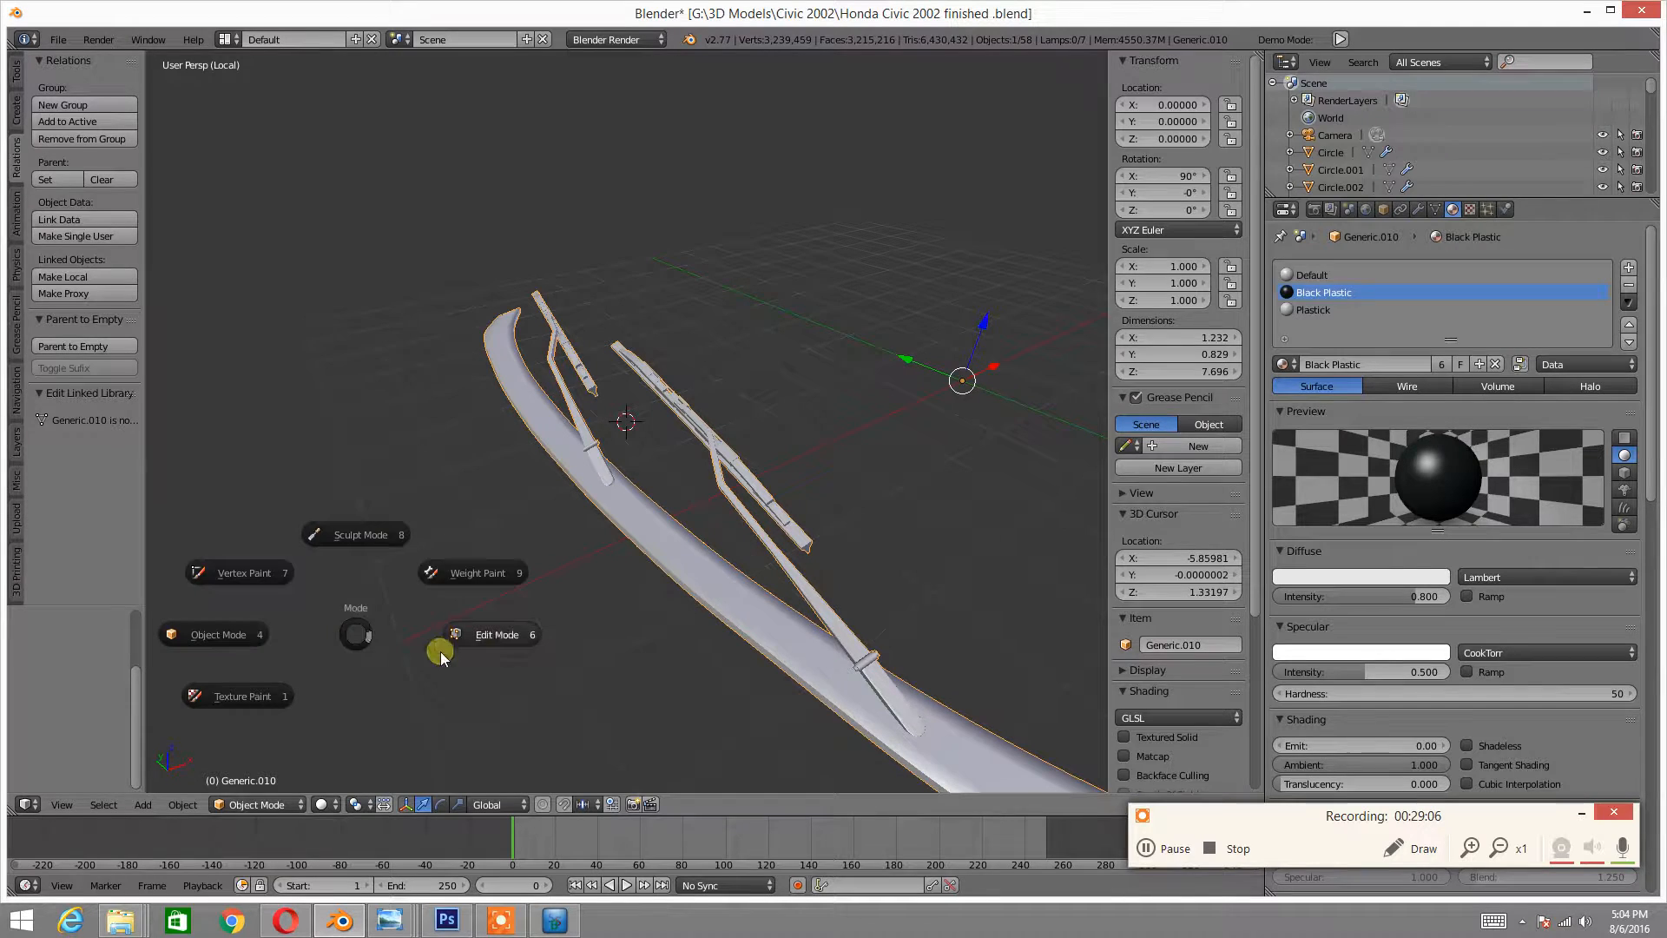
left_click(501, 644)
key("a")
middle_click_drag(622, 617, 614, 676)
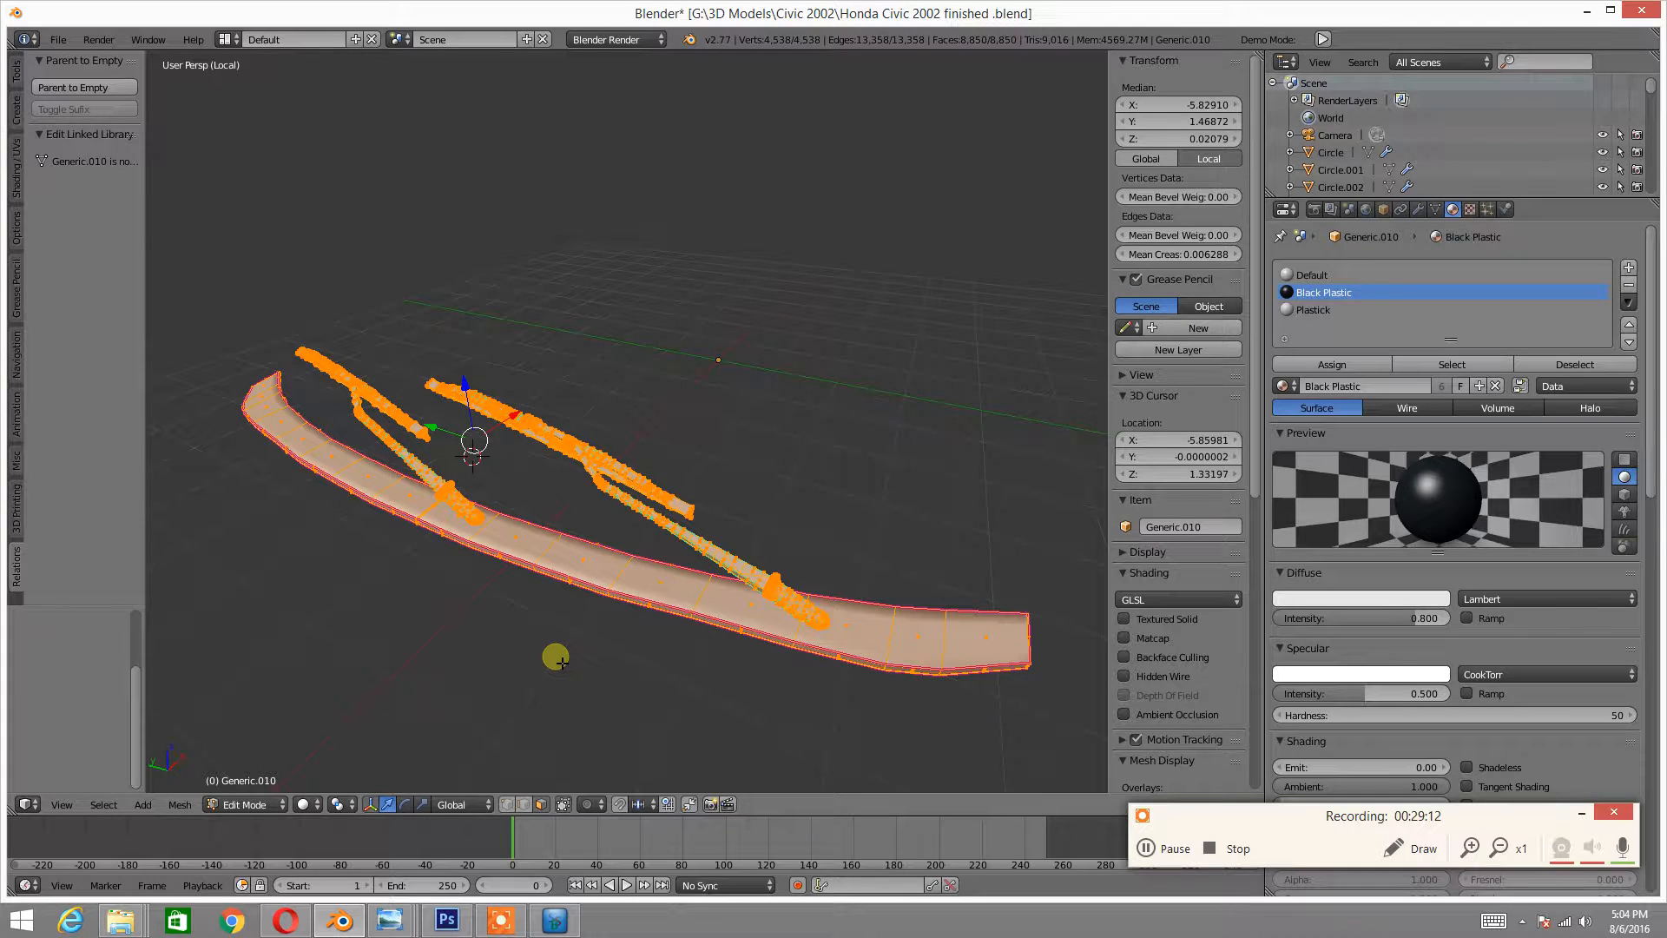
key("u")
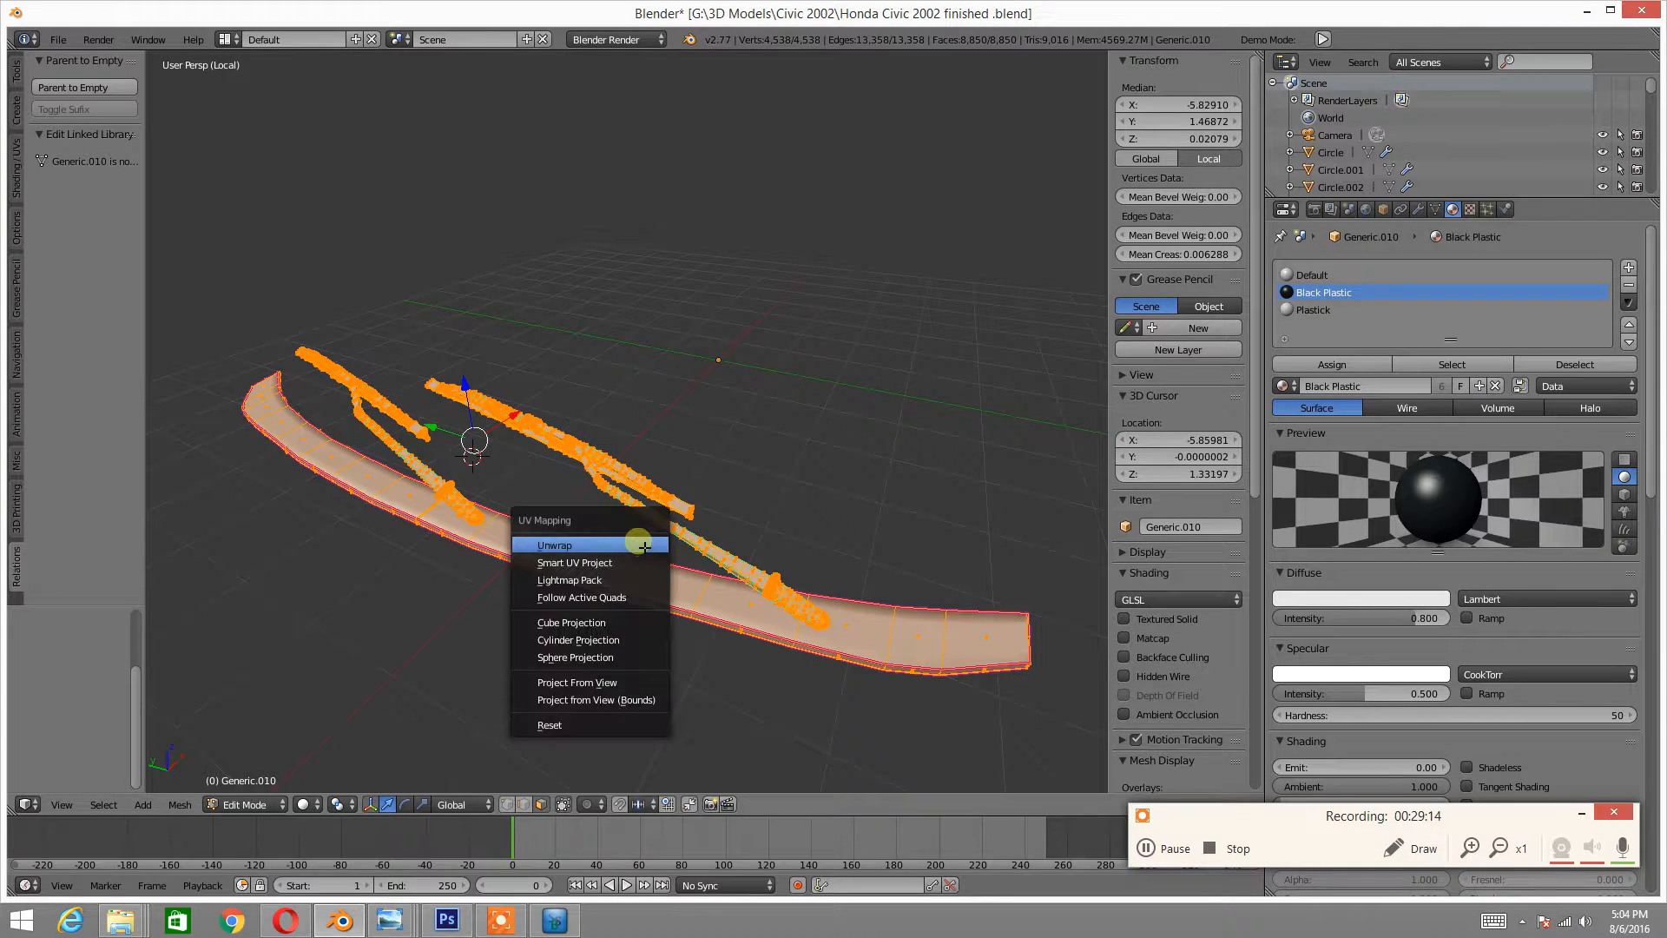
left_click(632, 562)
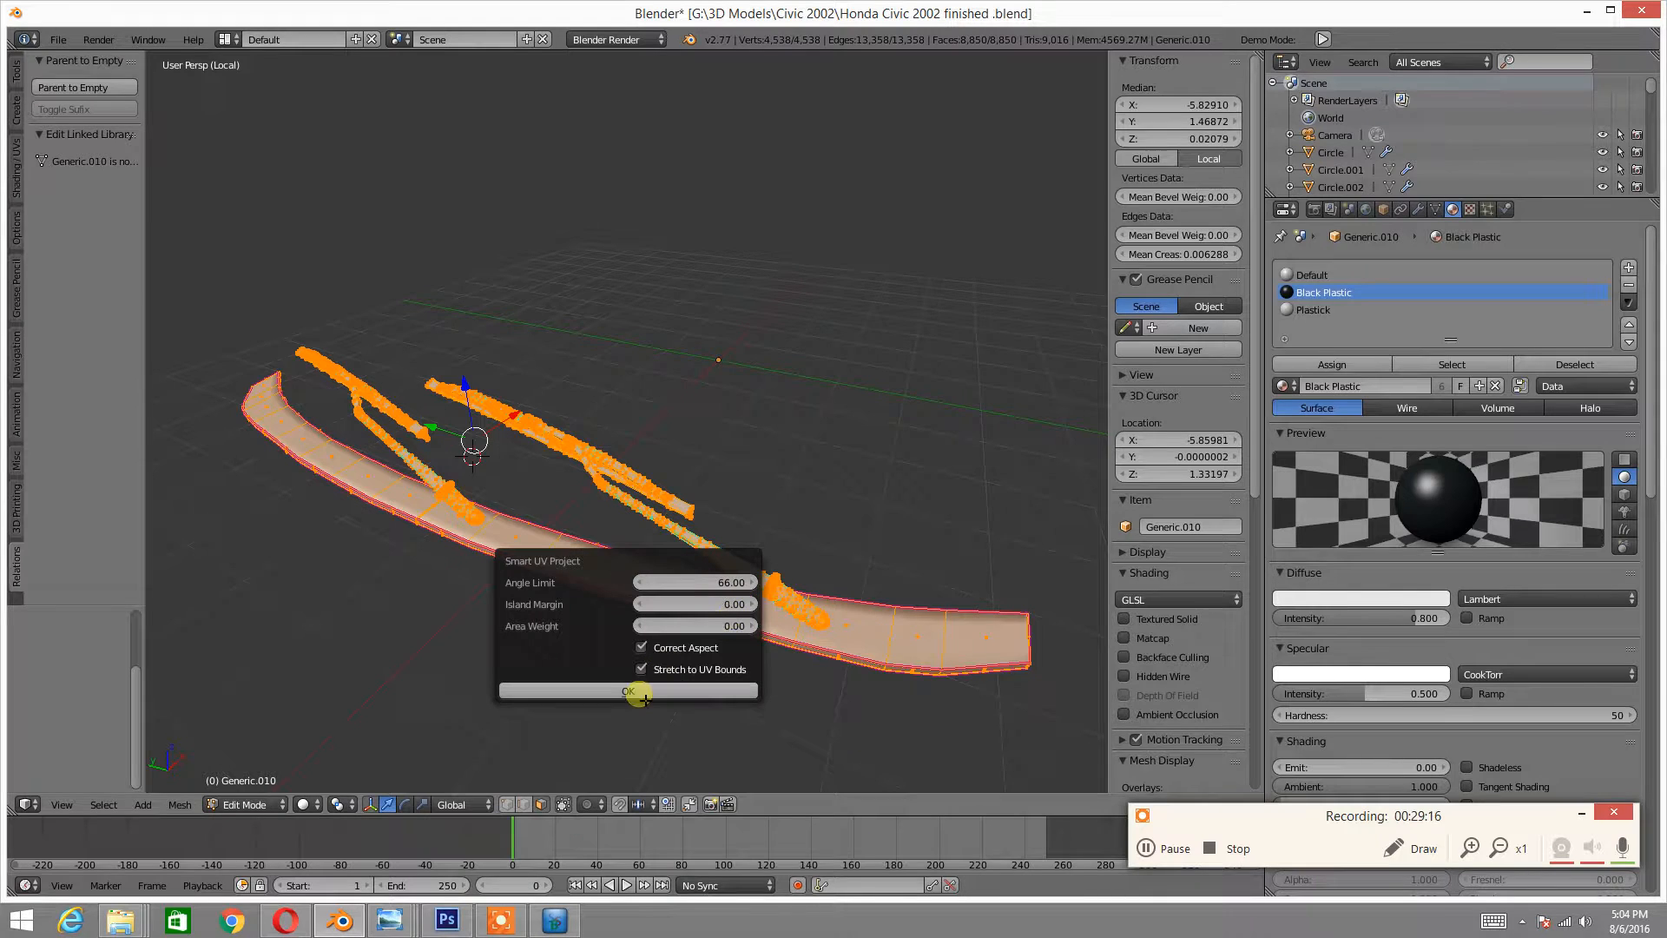
key("Return")
- Display the wipers and cowl strip in Texture viewport shading and return to Object Mode
key("Tab")
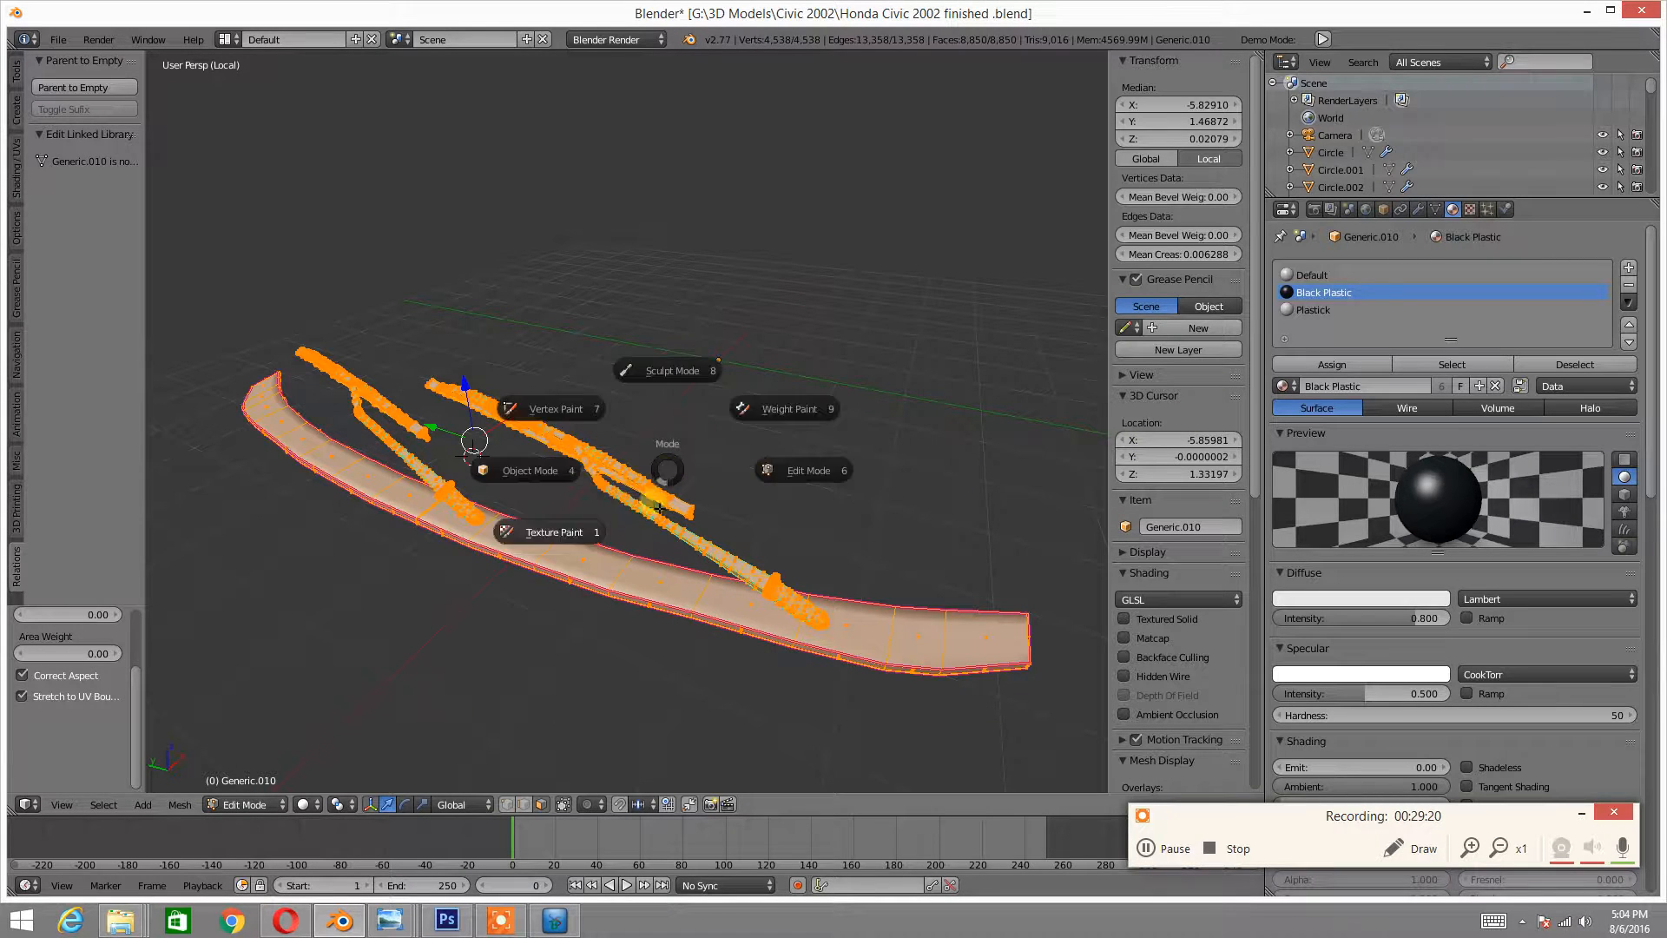
left_click(807, 476)
middle_click_drag(807, 475, 466, 631)
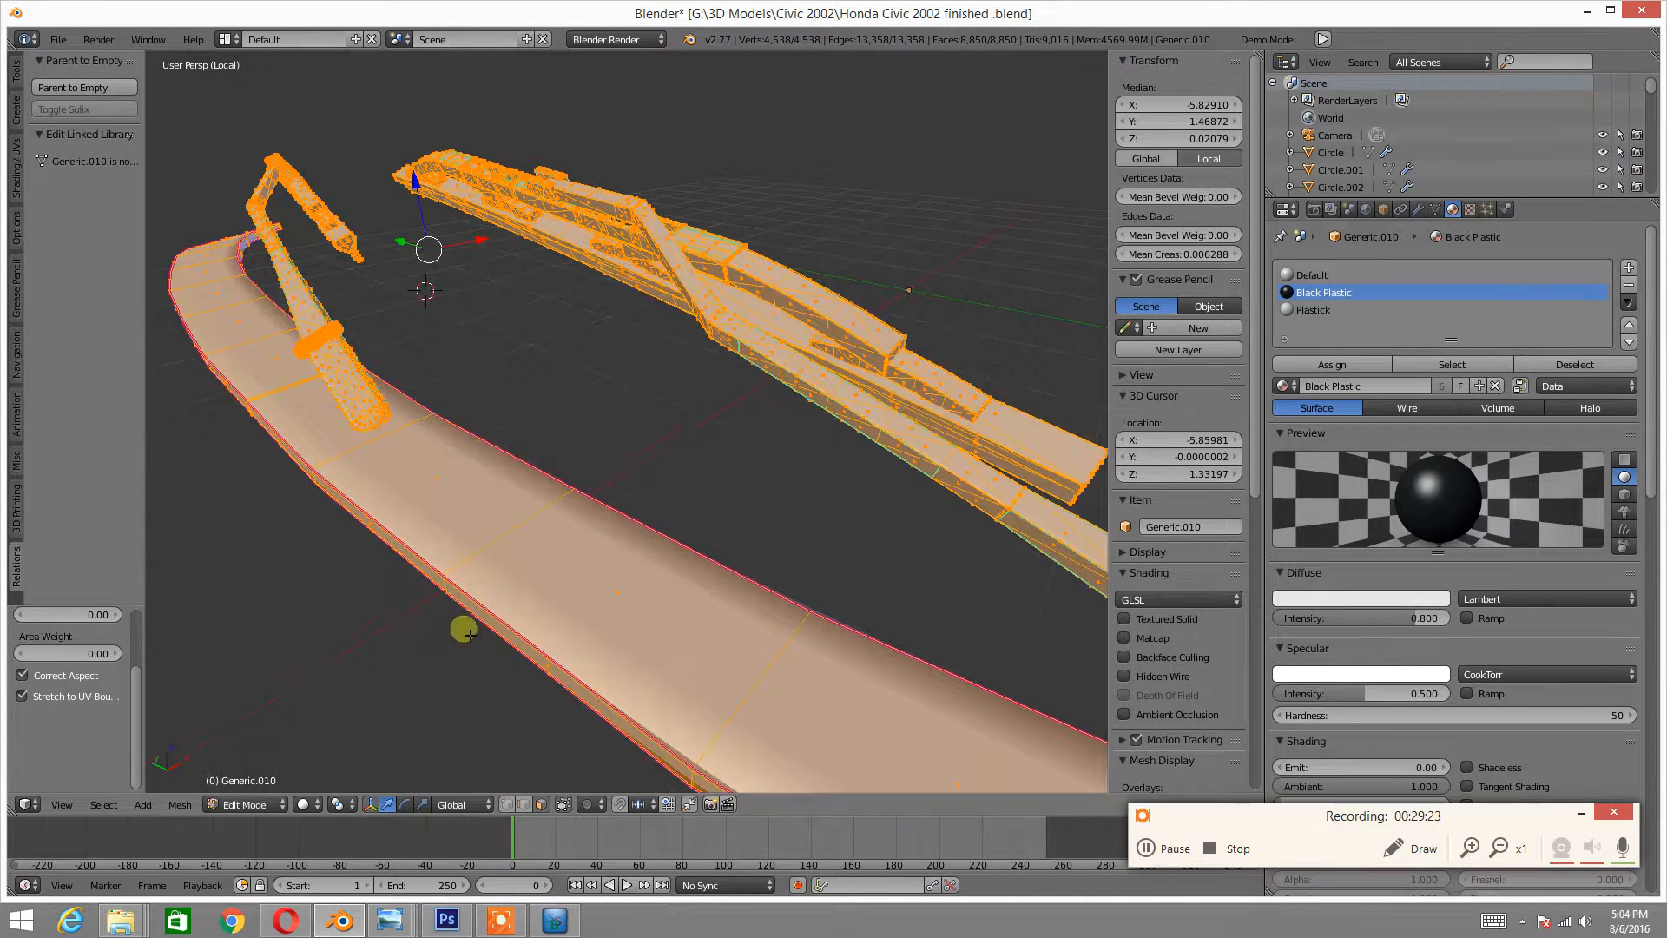
left_click(304, 804)
left_click(335, 727)
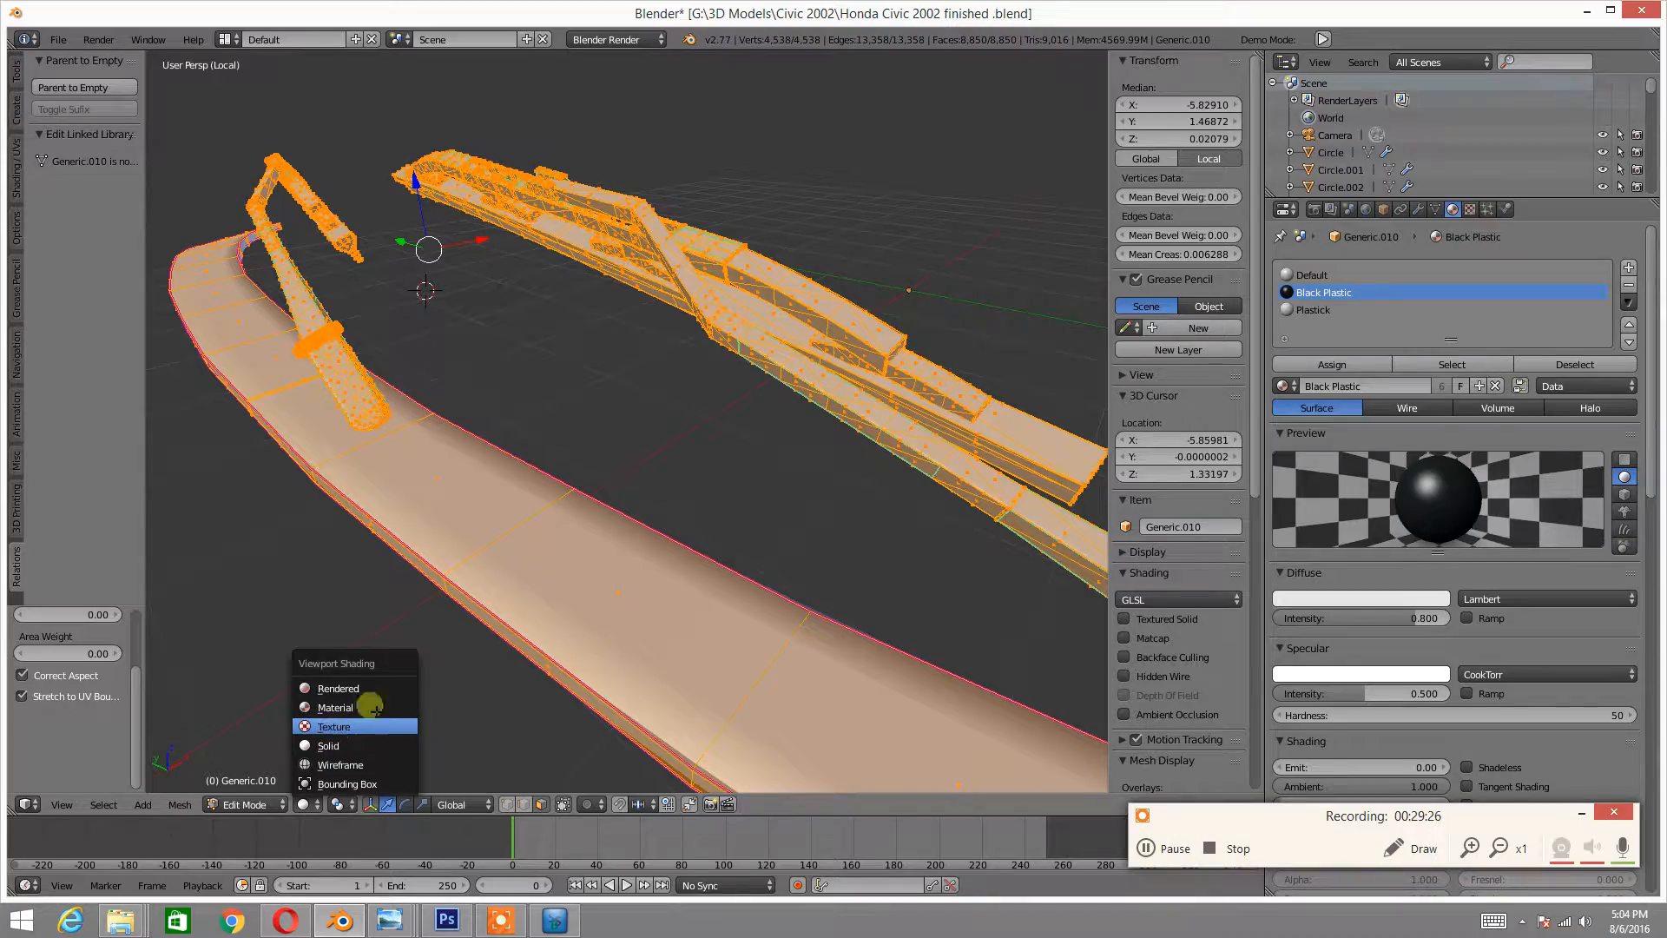
middle_click_drag(787, 458, 703, 460)
key("Tab")
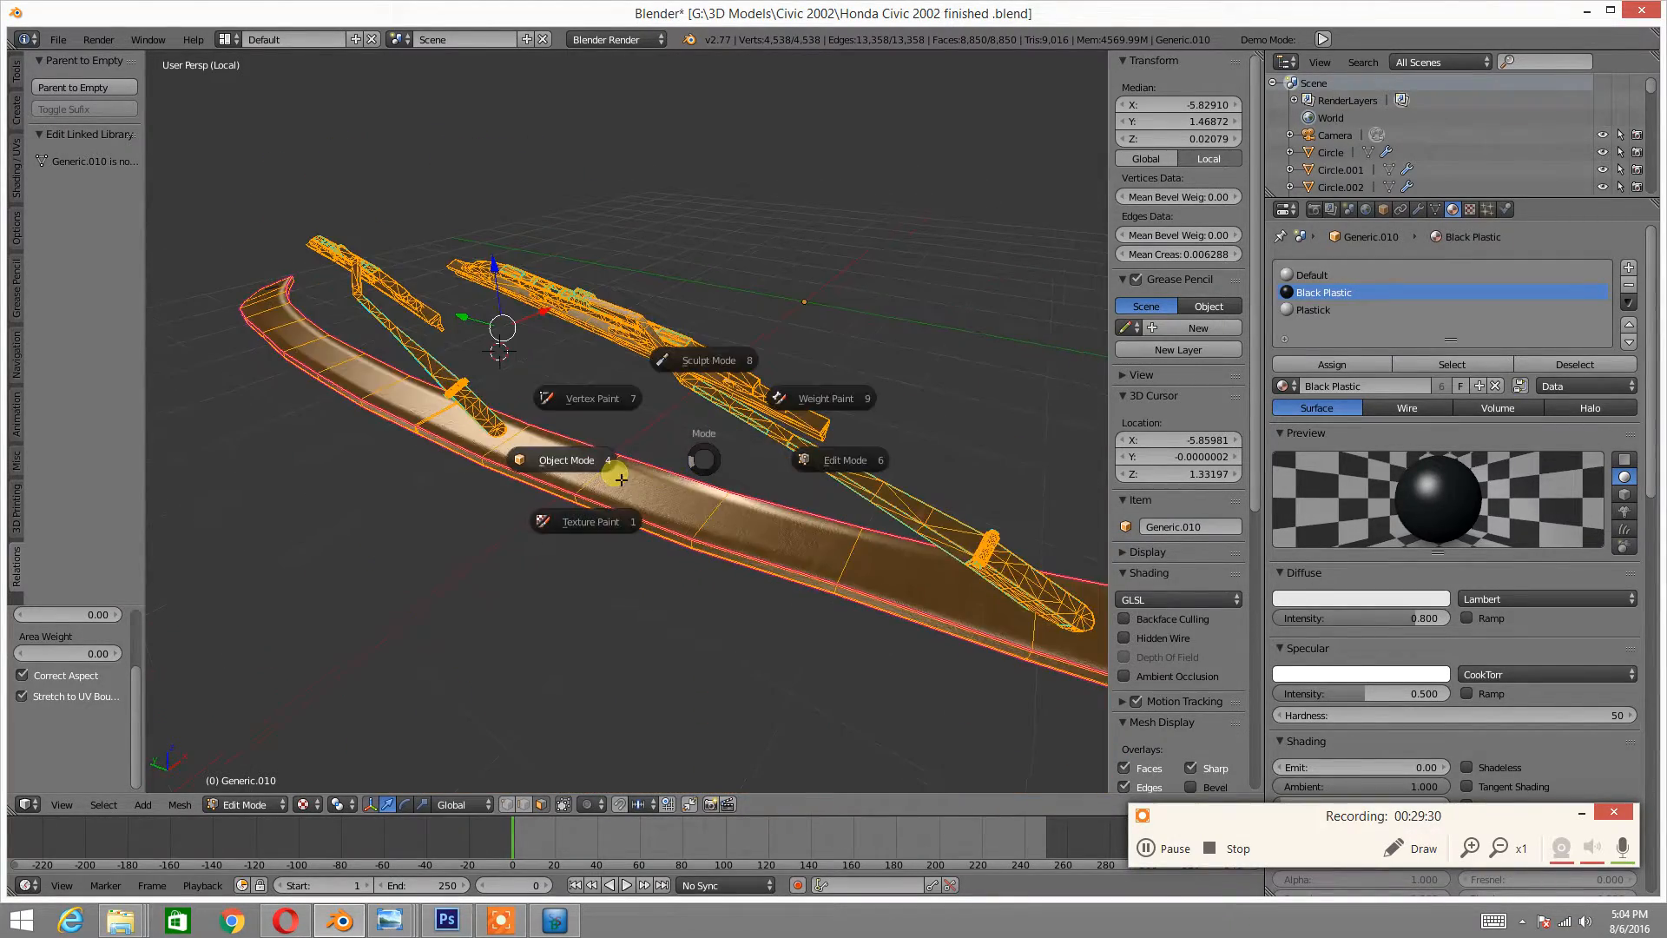
left_click(552, 462)
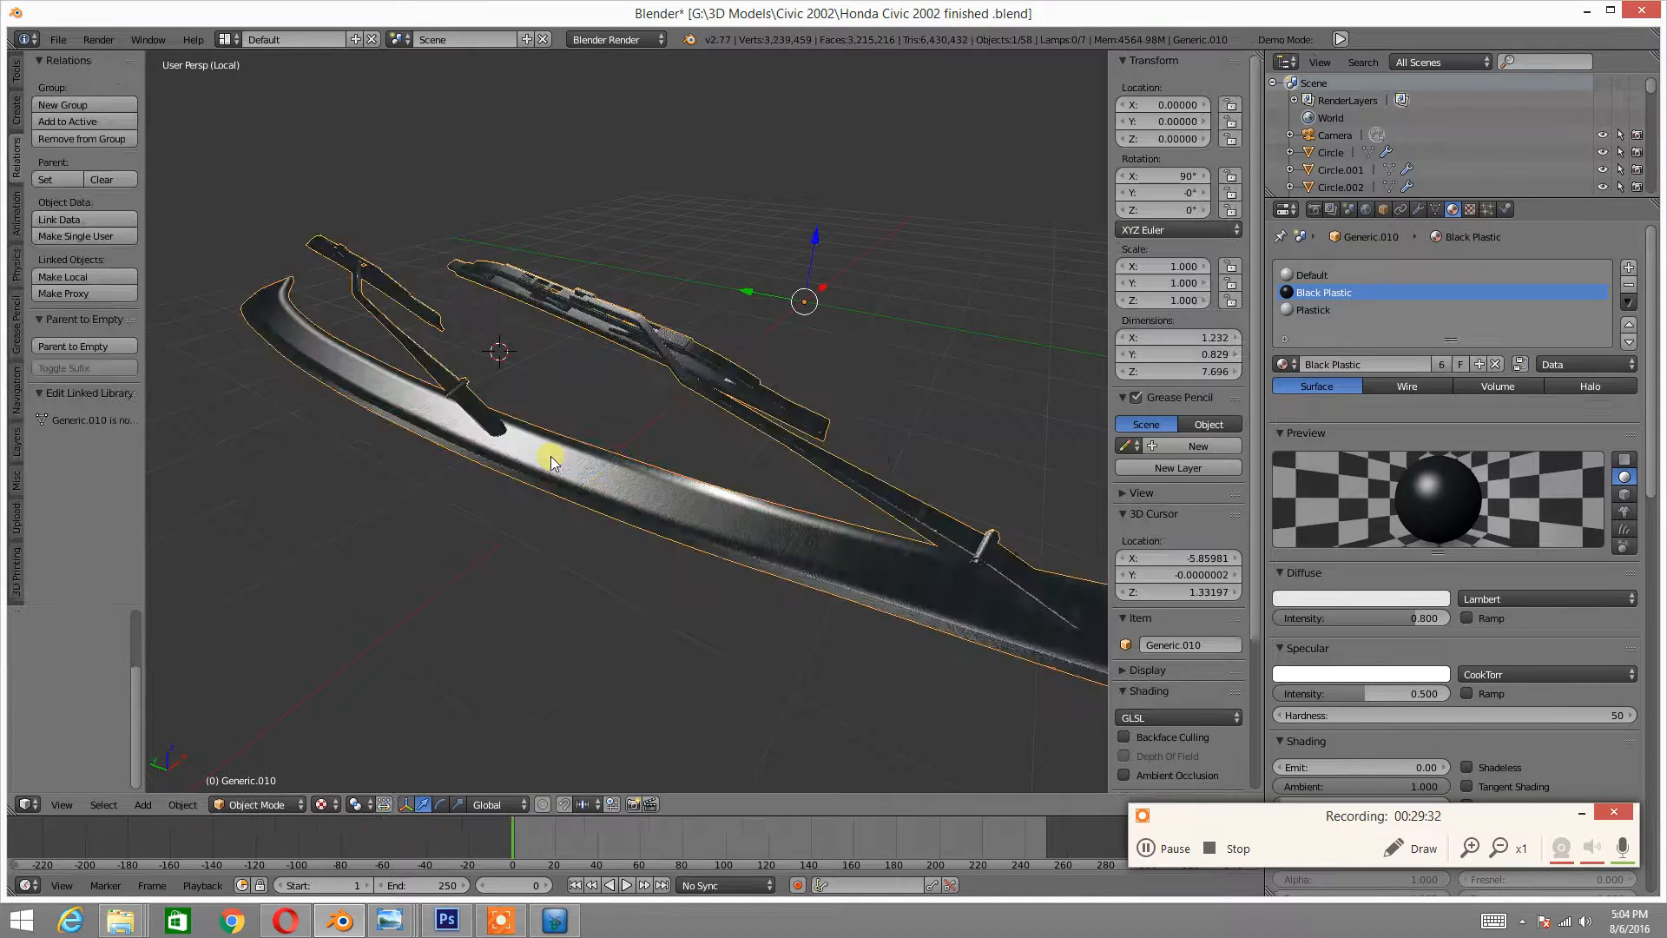
- Create a blank black 8000 × 8000 px image named "Wind Shield Wippers" in the UV/Image Editor
key("KP_Decimal")
middle_click_drag(566, 440, 556, 443)
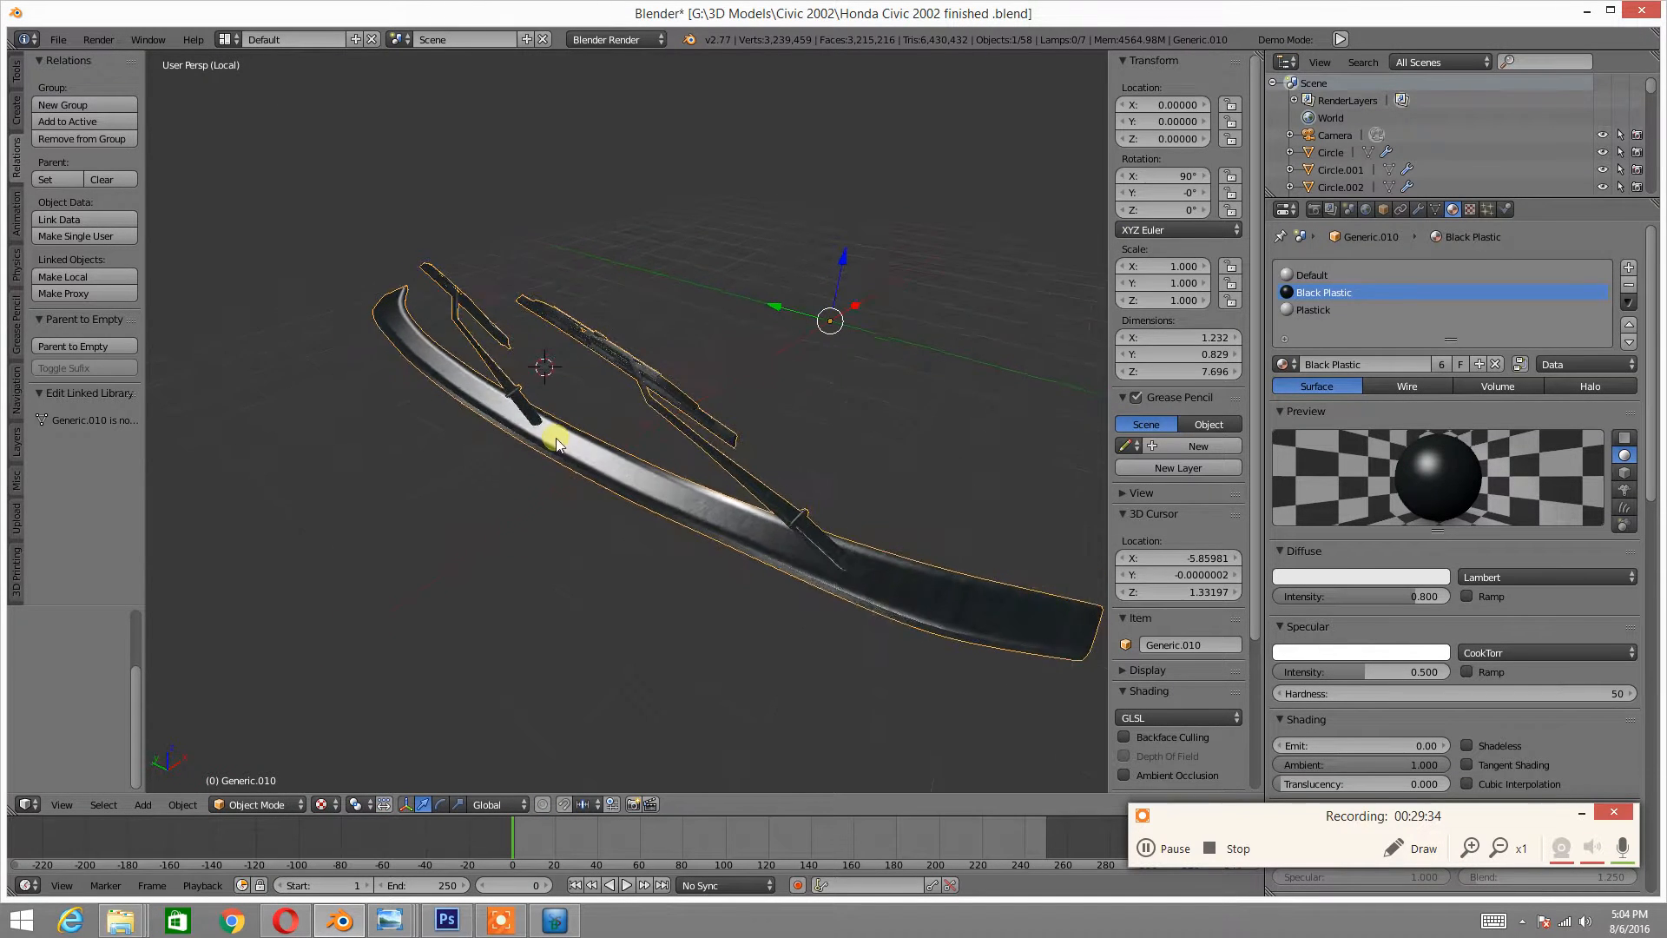
left_click(28, 805)
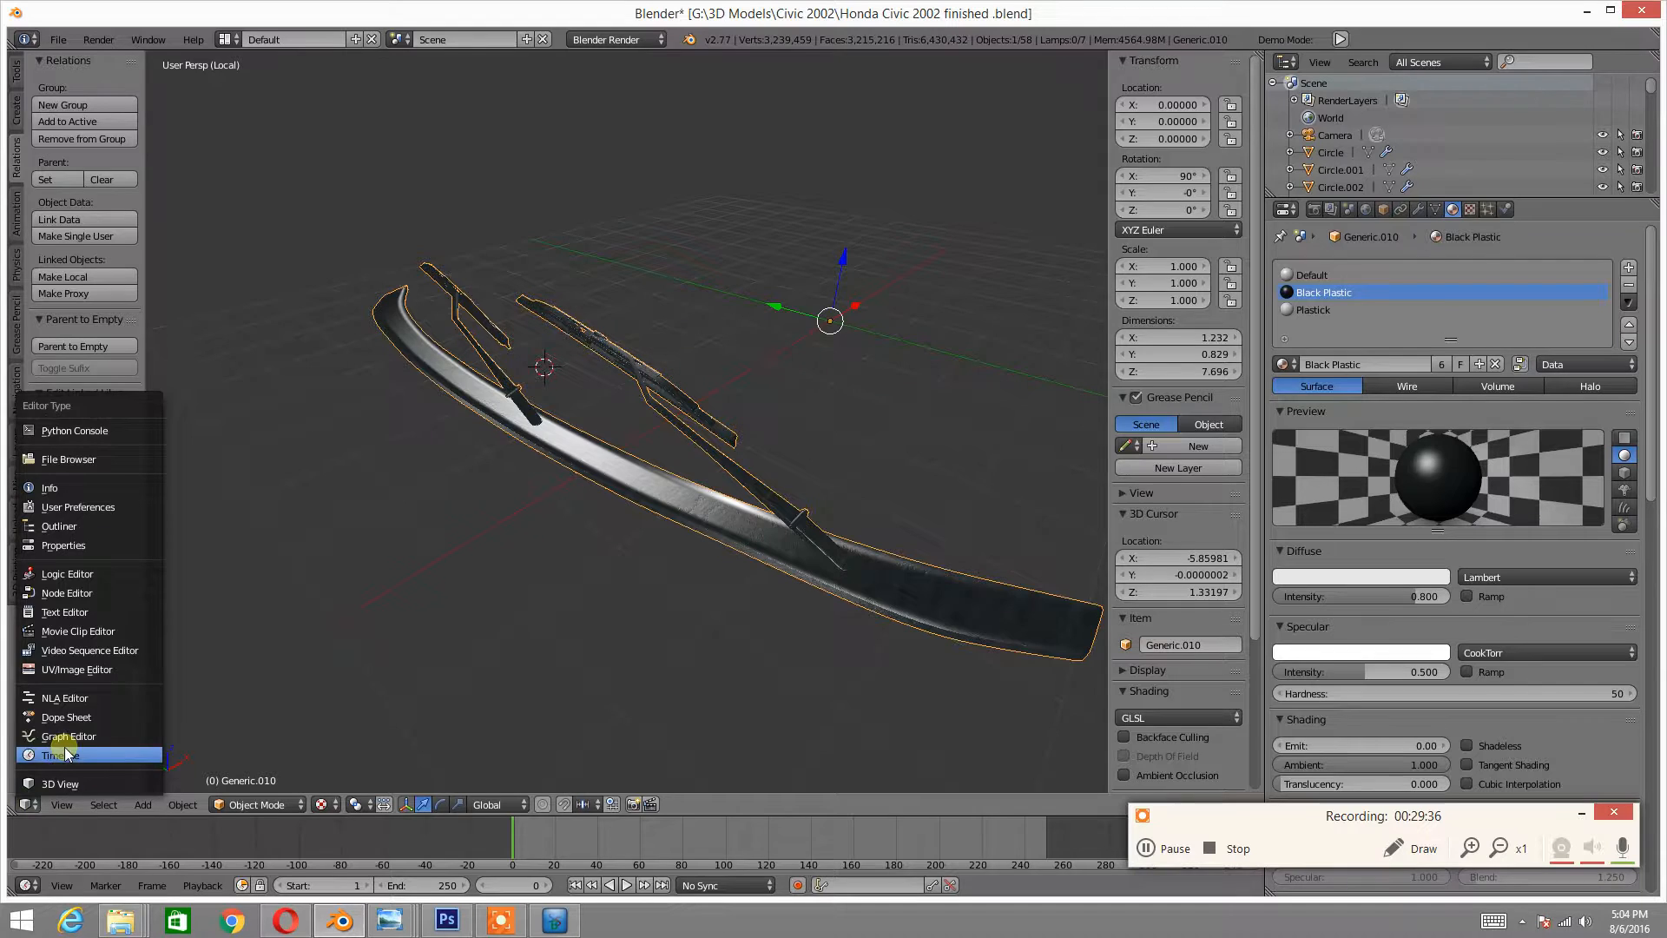
left_click(70, 666)
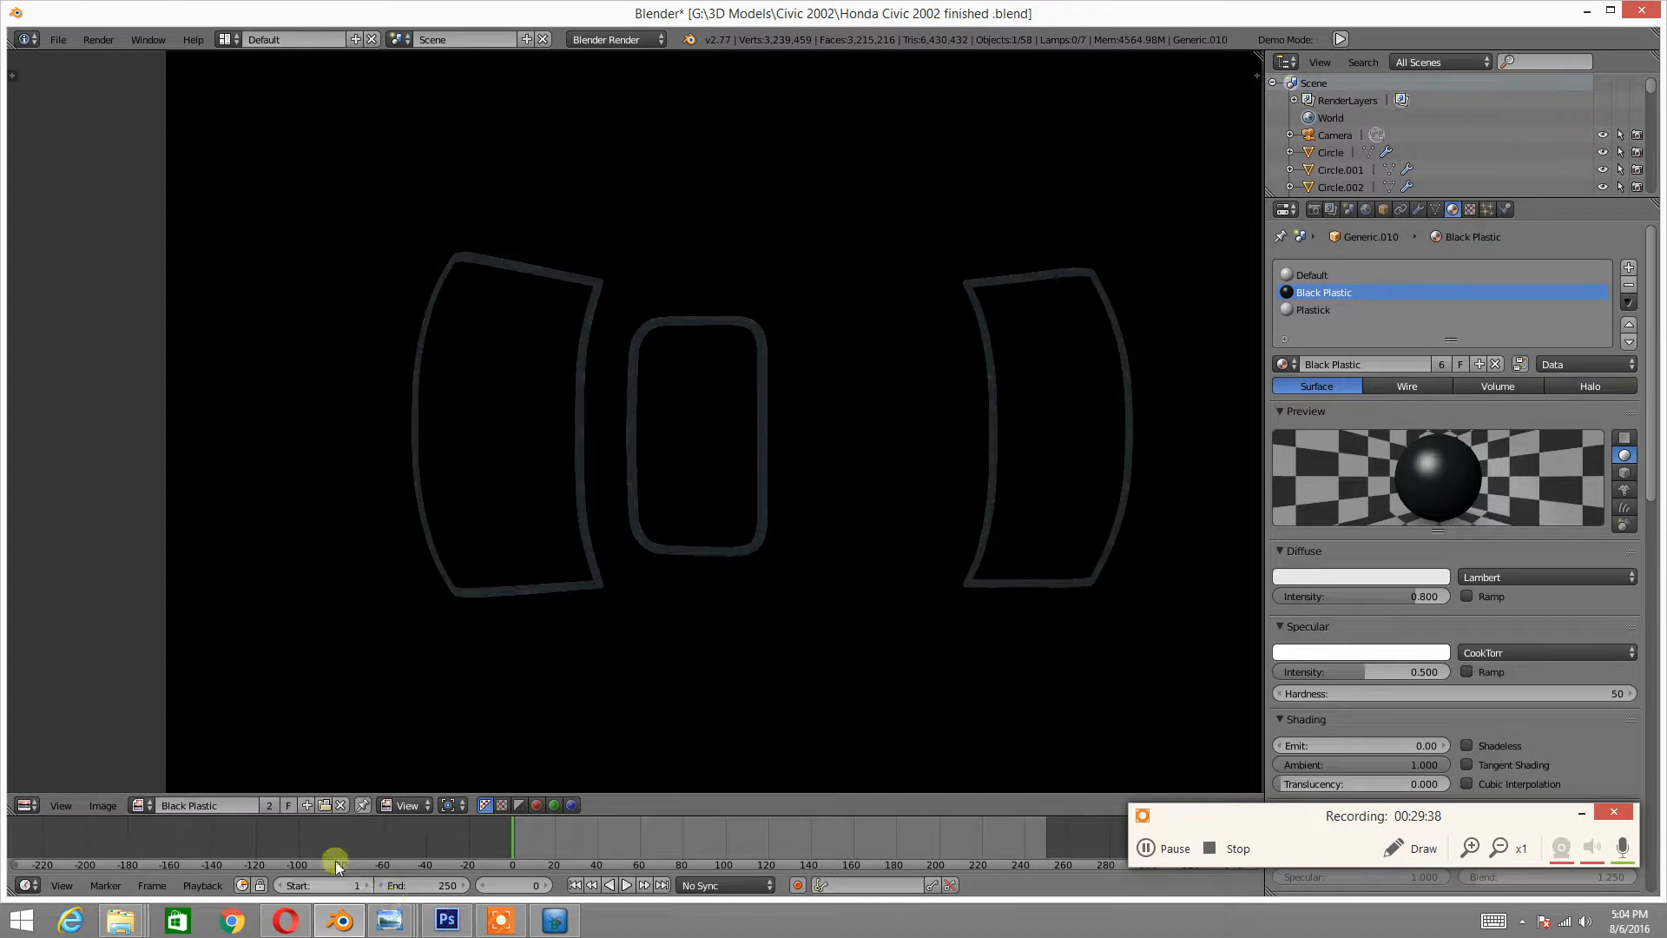
left_click(306, 805)
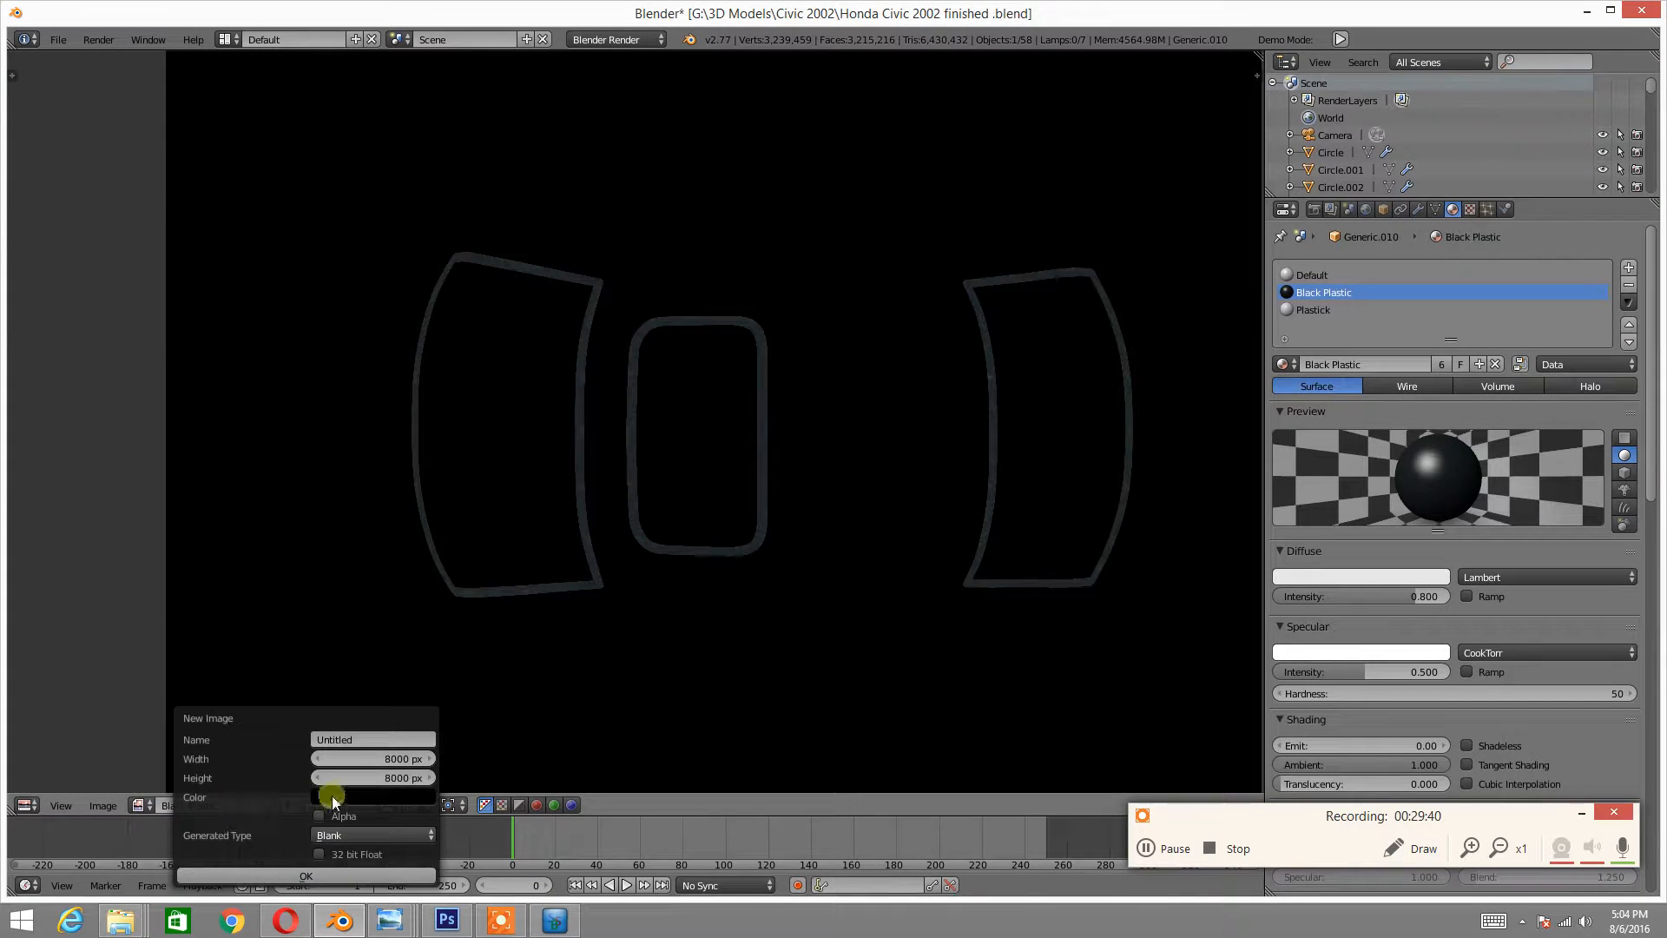
left_click(362, 739)
key("BackSpace")
type("ind Shield Wippers")
left_click(304, 874)
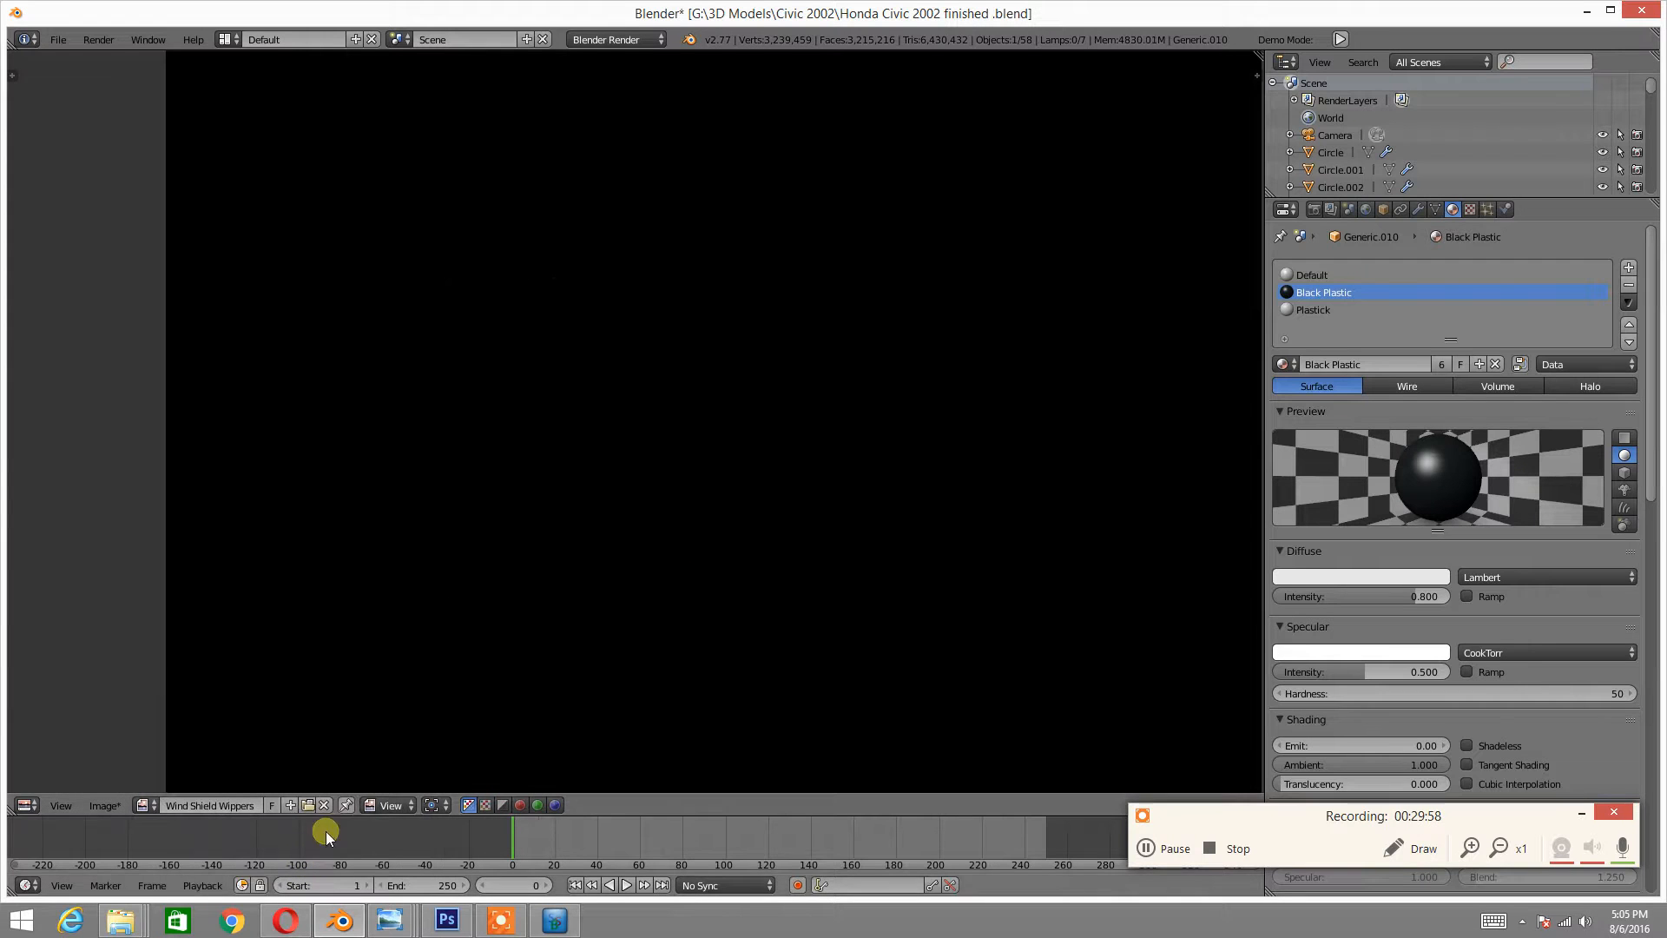
- Return to the 3D View and select the entire wiper and cowl strip mesh in Edit Mode
left_click(23, 806)
left_click(43, 784)
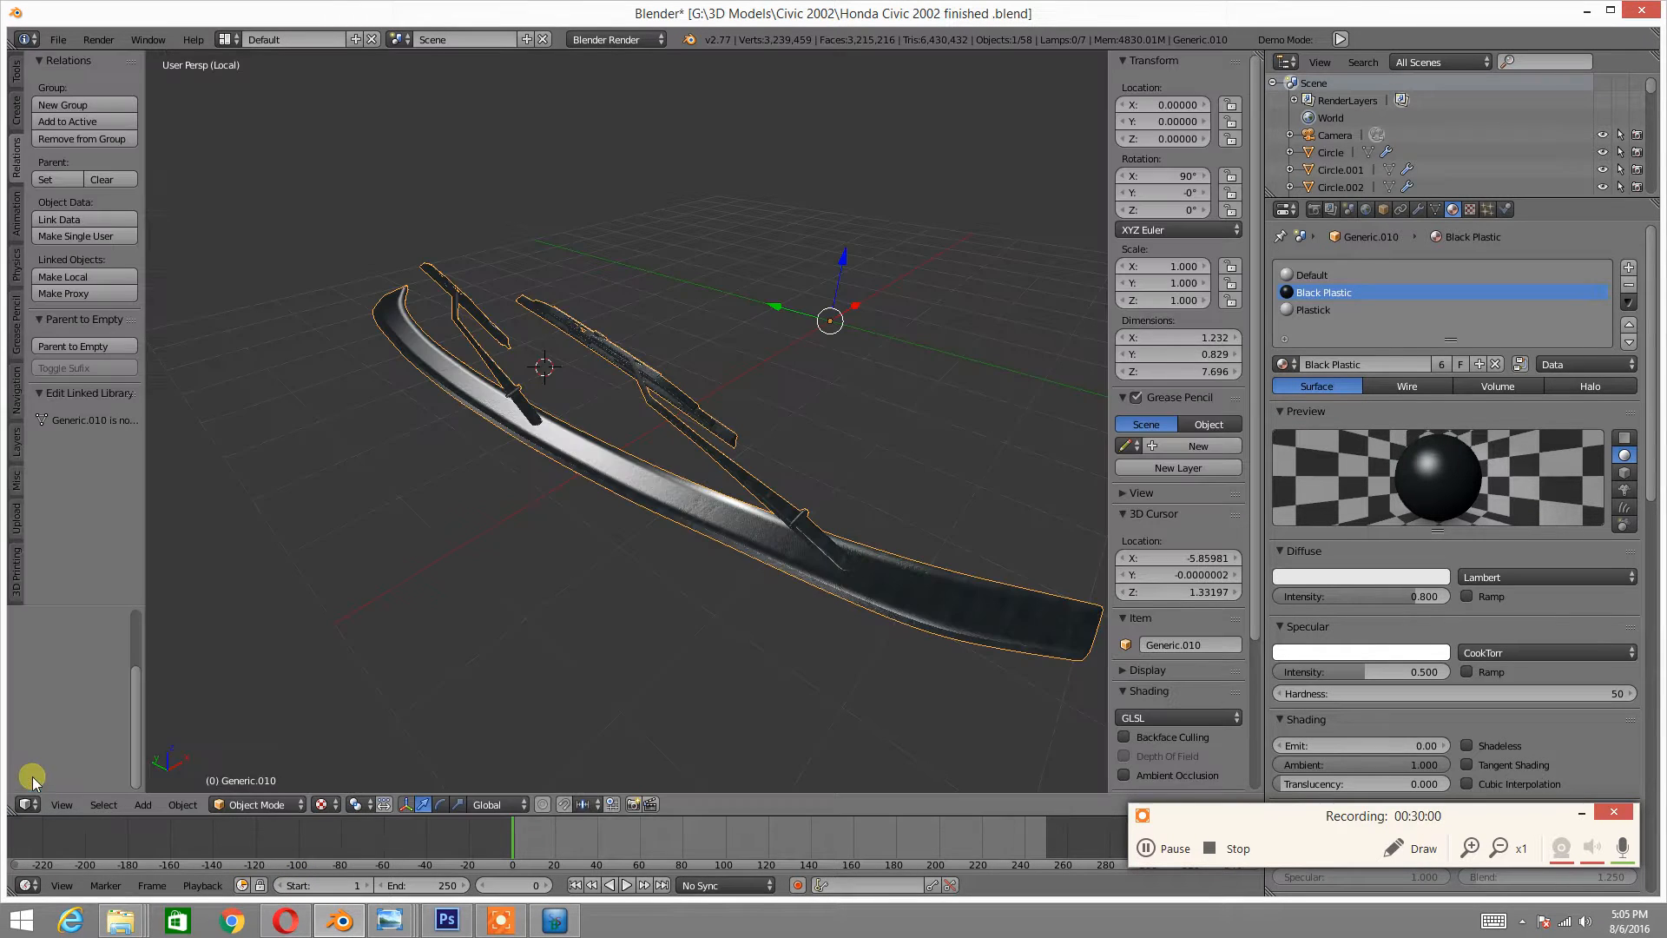
key("Tab")
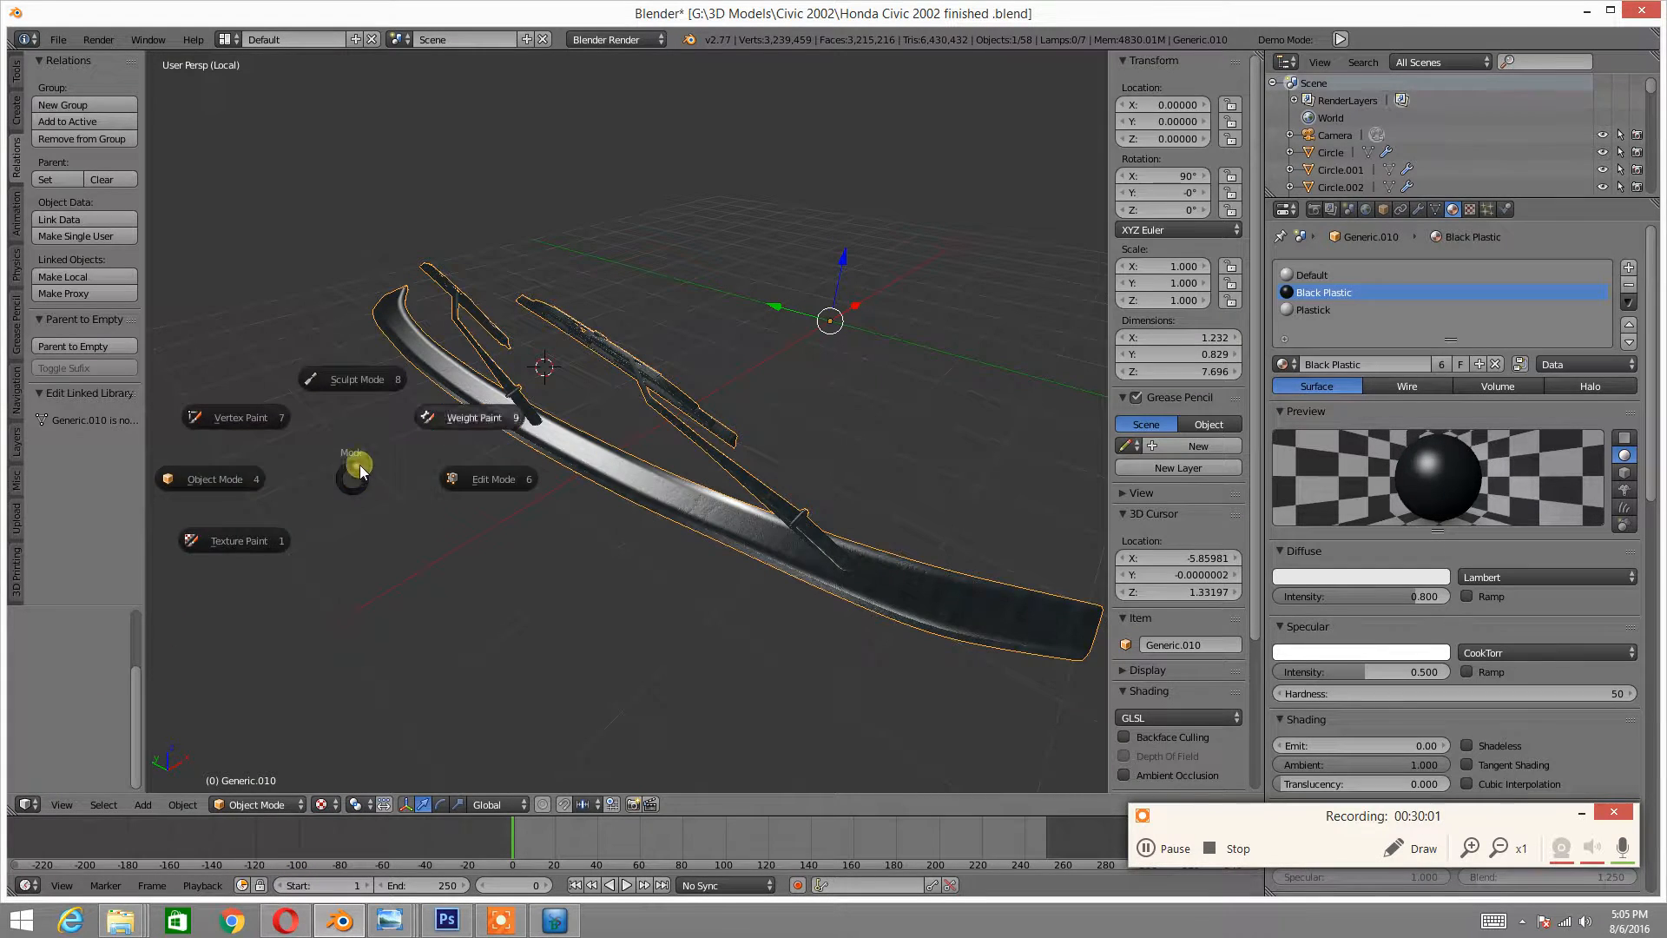
left_click(483, 479)
key("a")
key("a")
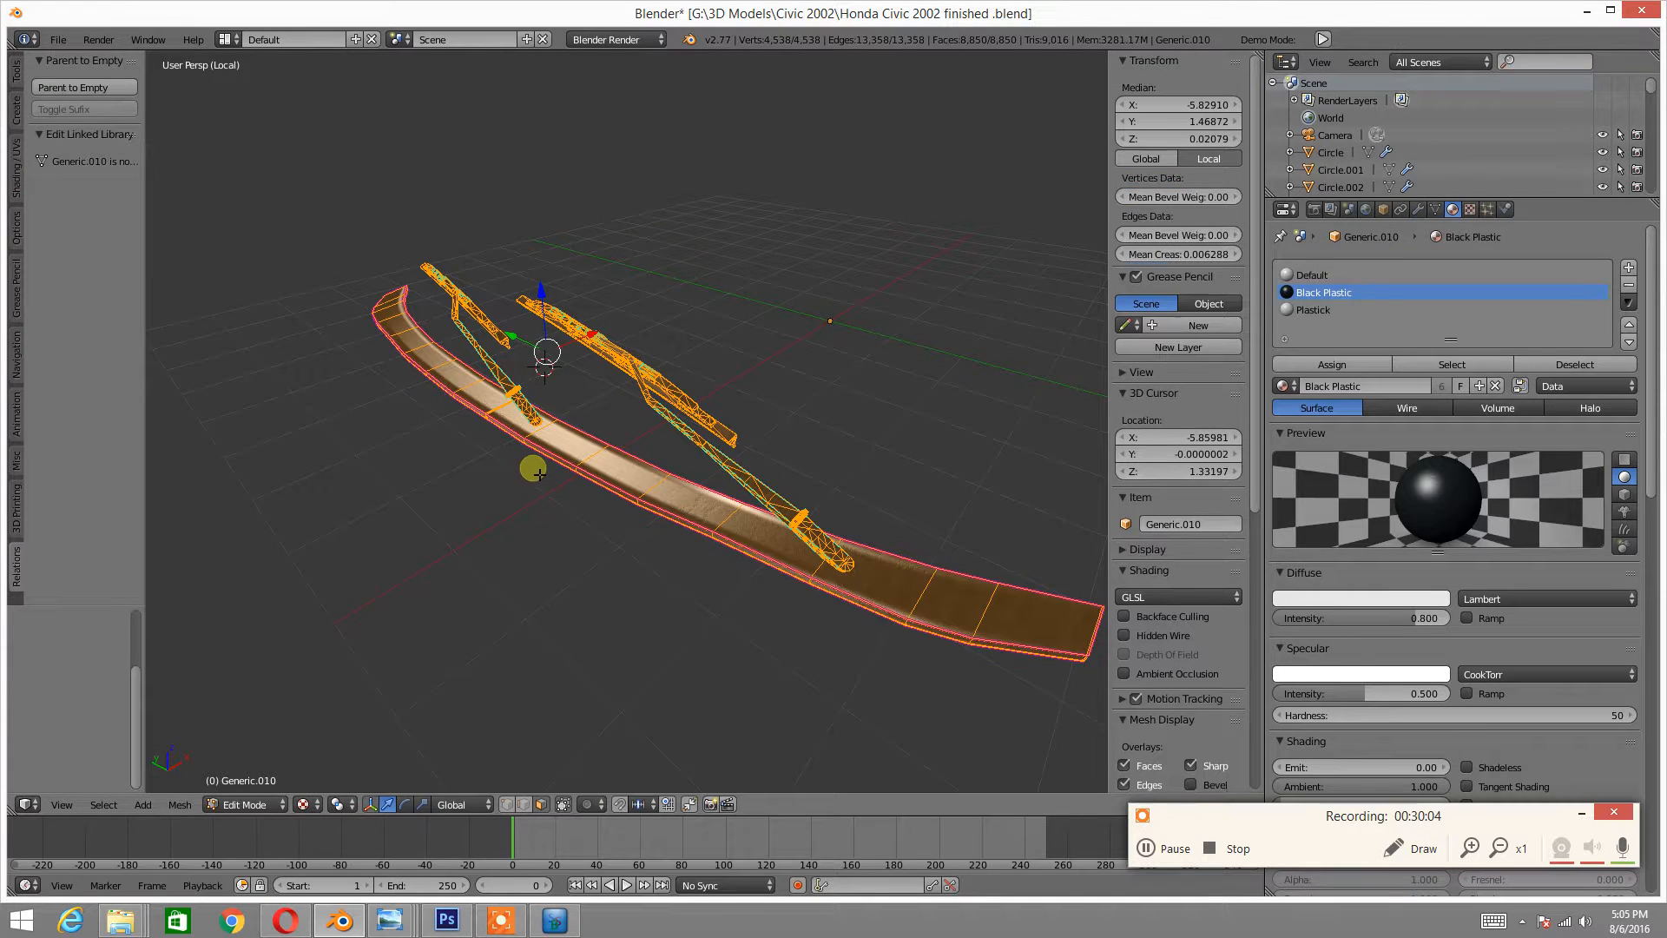
- Assign the Wind Shield Wippers image to the UV layout of the wipers and cowl strip in the UV/Image Editor
left_click(28, 804)
left_click(65, 660)
scroll(762, 423, "up", 10)
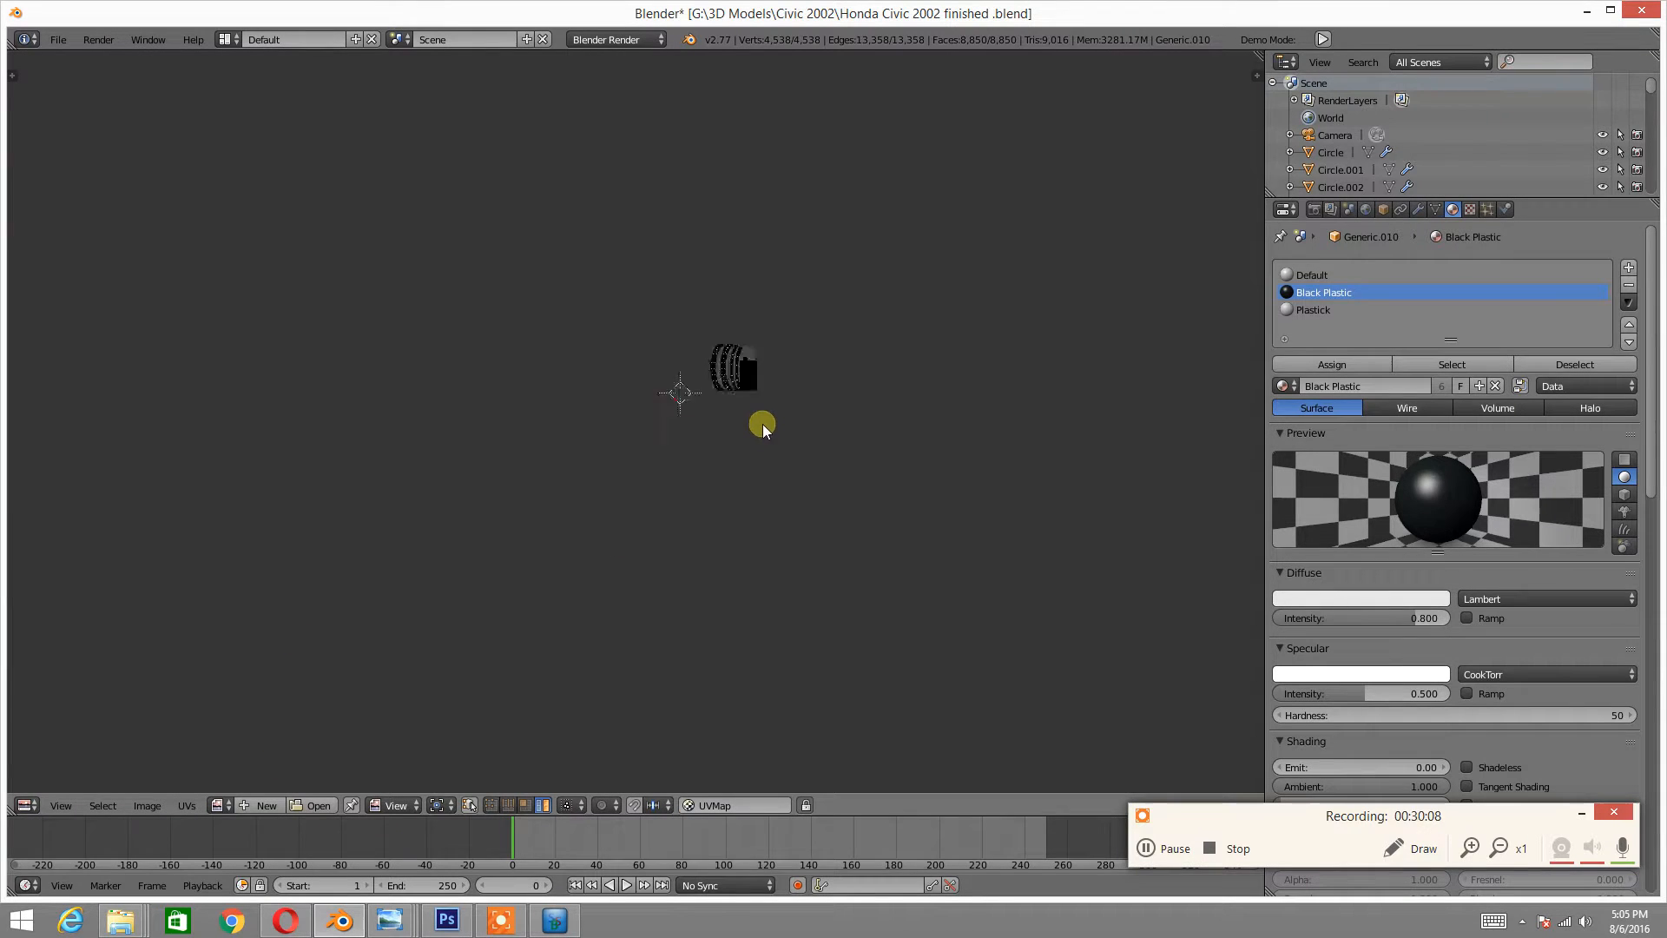
middle_click_drag(906, 318, 550, 546)
scroll(562, 506, "up", 3)
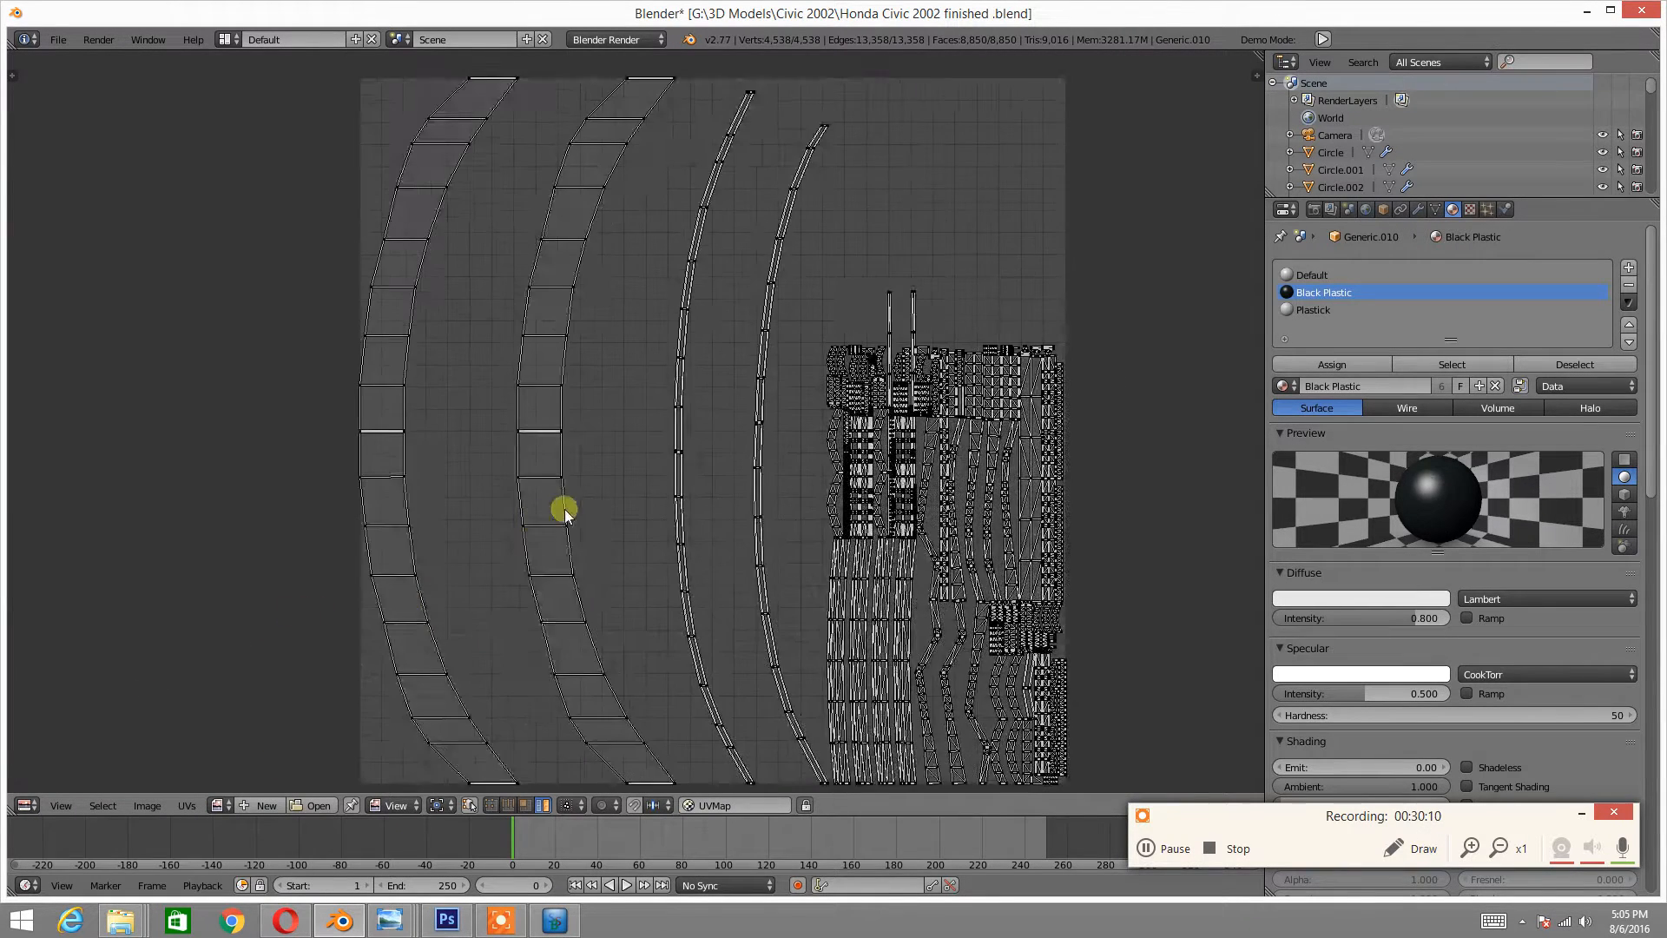
middle_click_drag(457, 476, 424, 443)
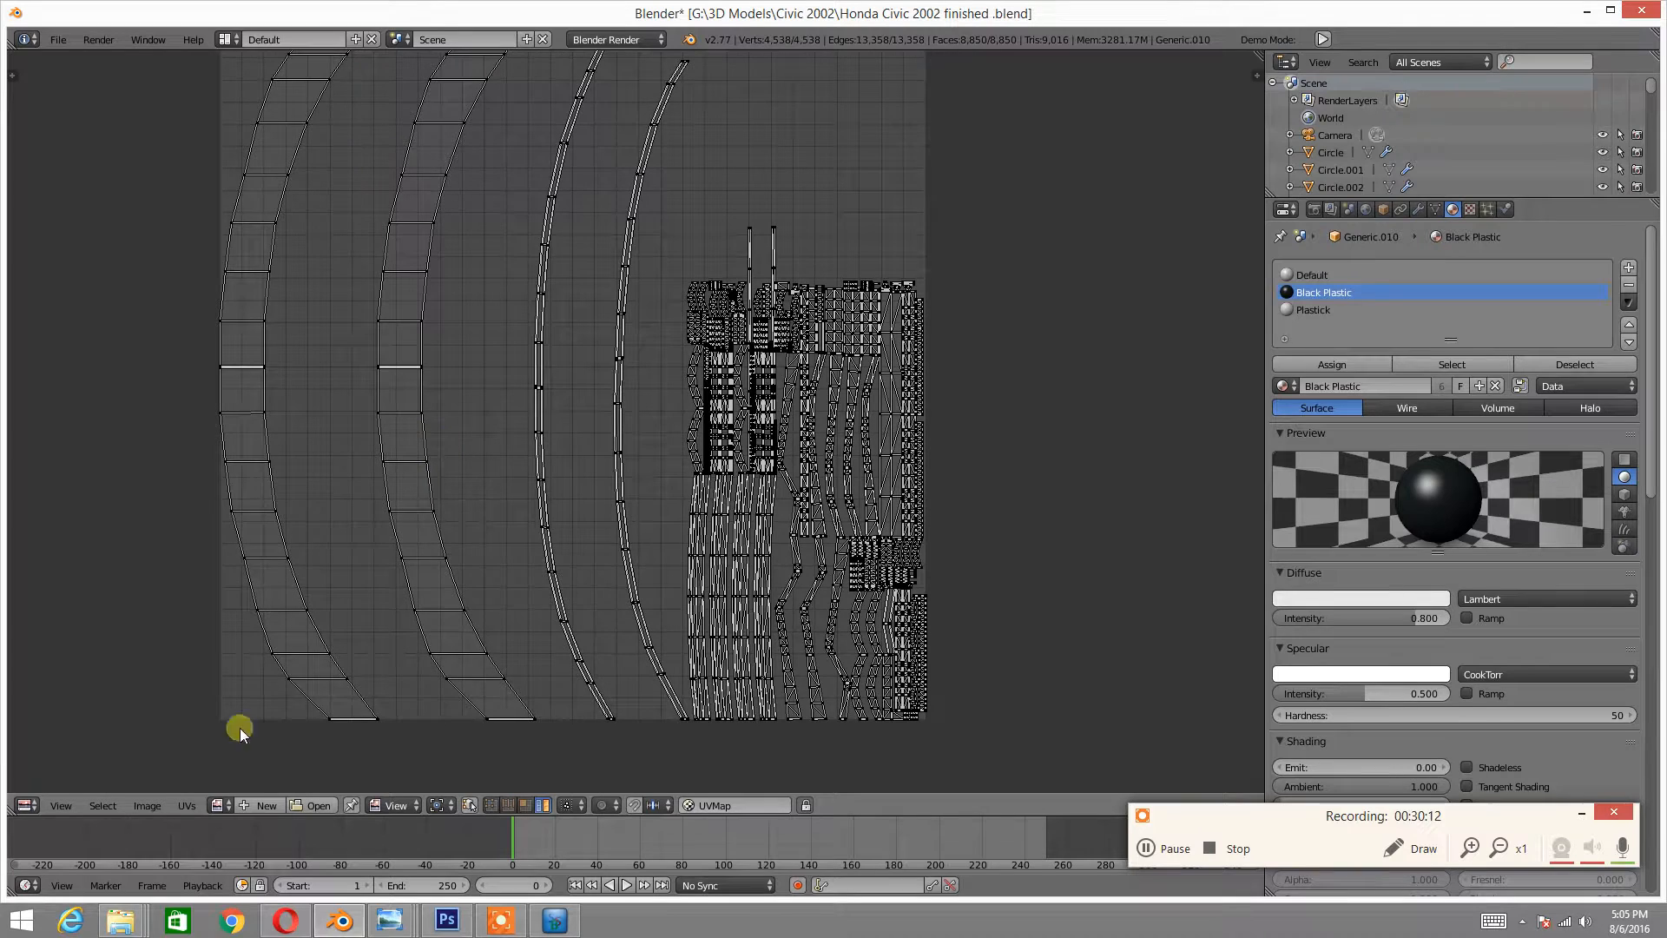
left_click(222, 804)
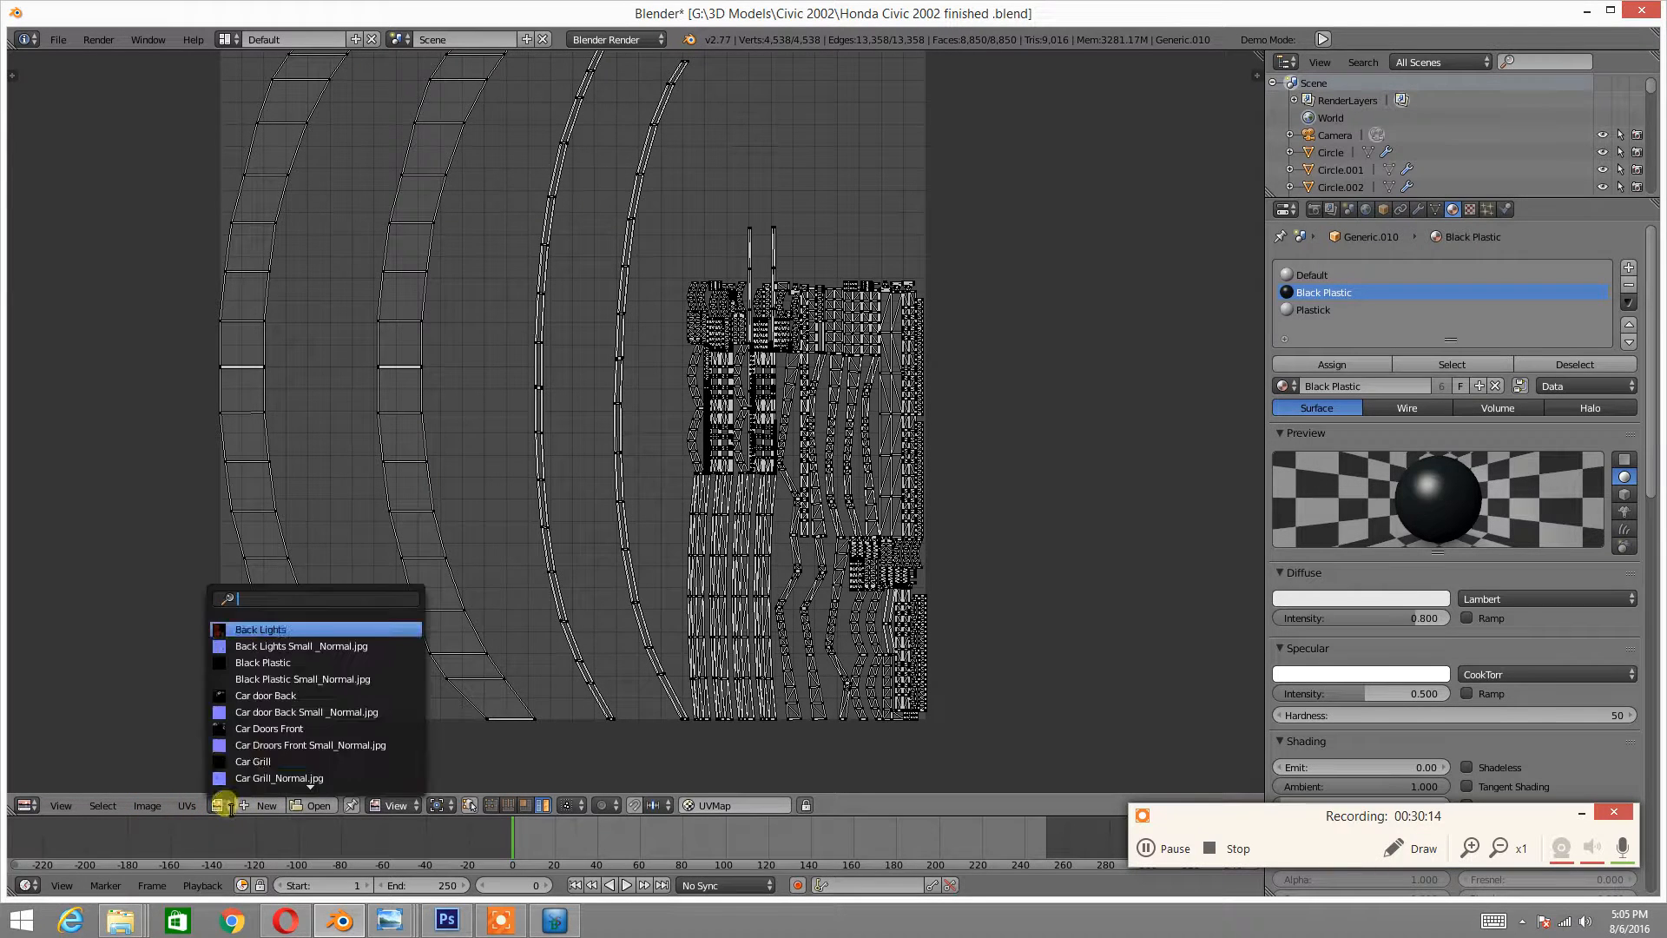
scroll(305, 650, "down", 8)
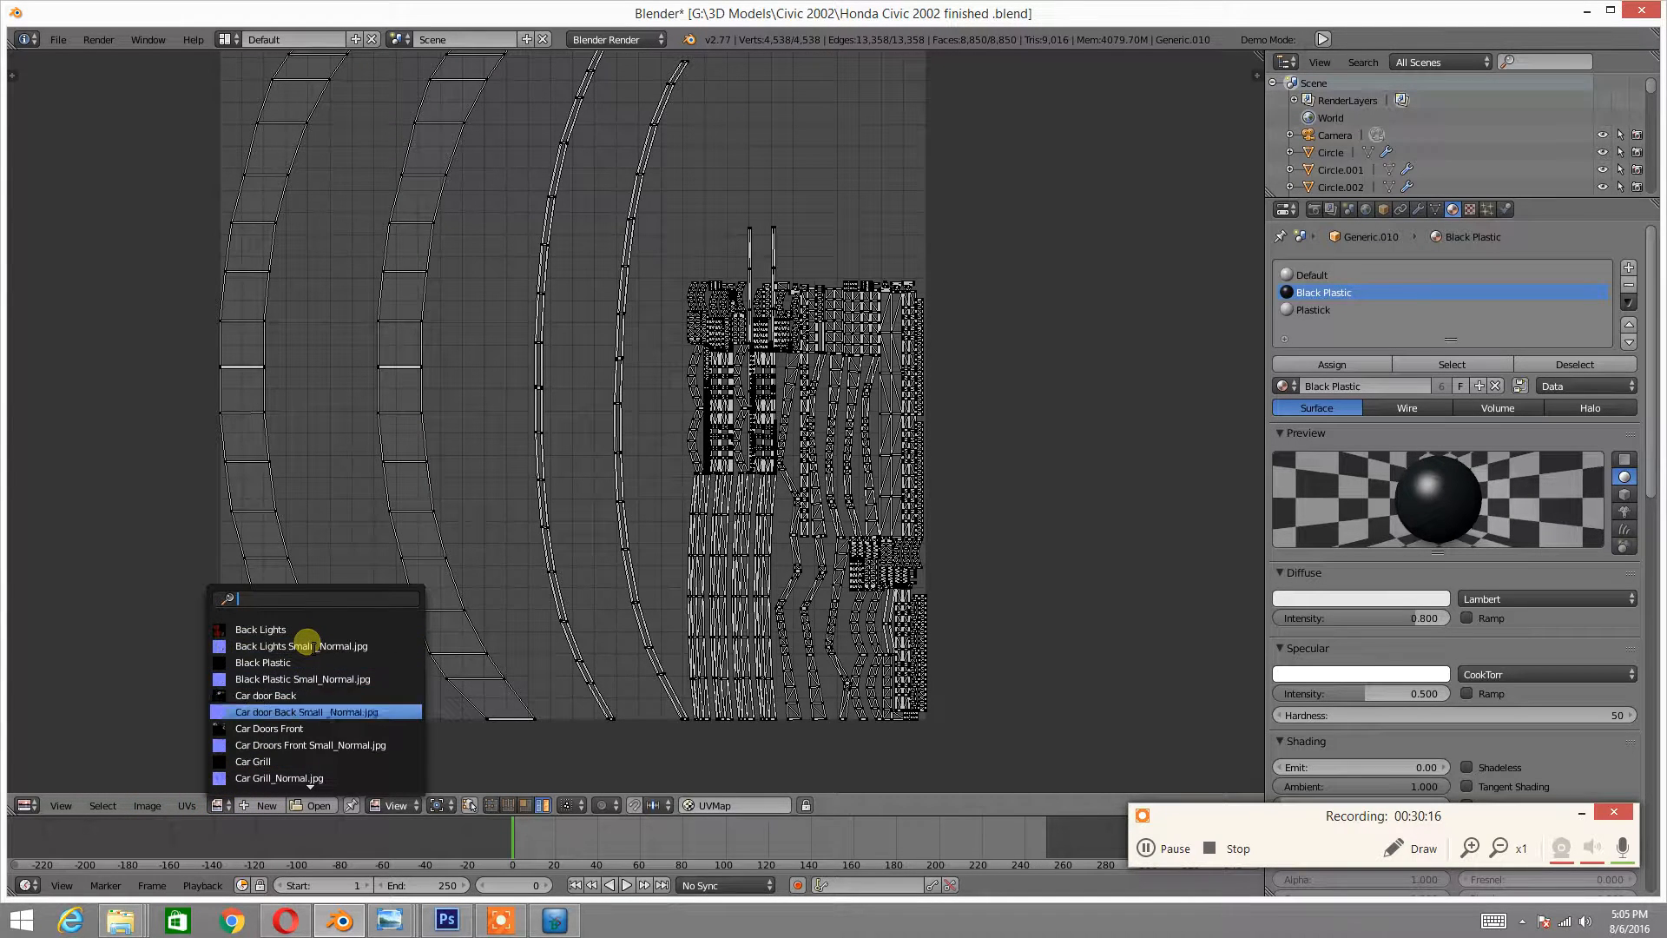
scroll(304, 651, "down", 20)
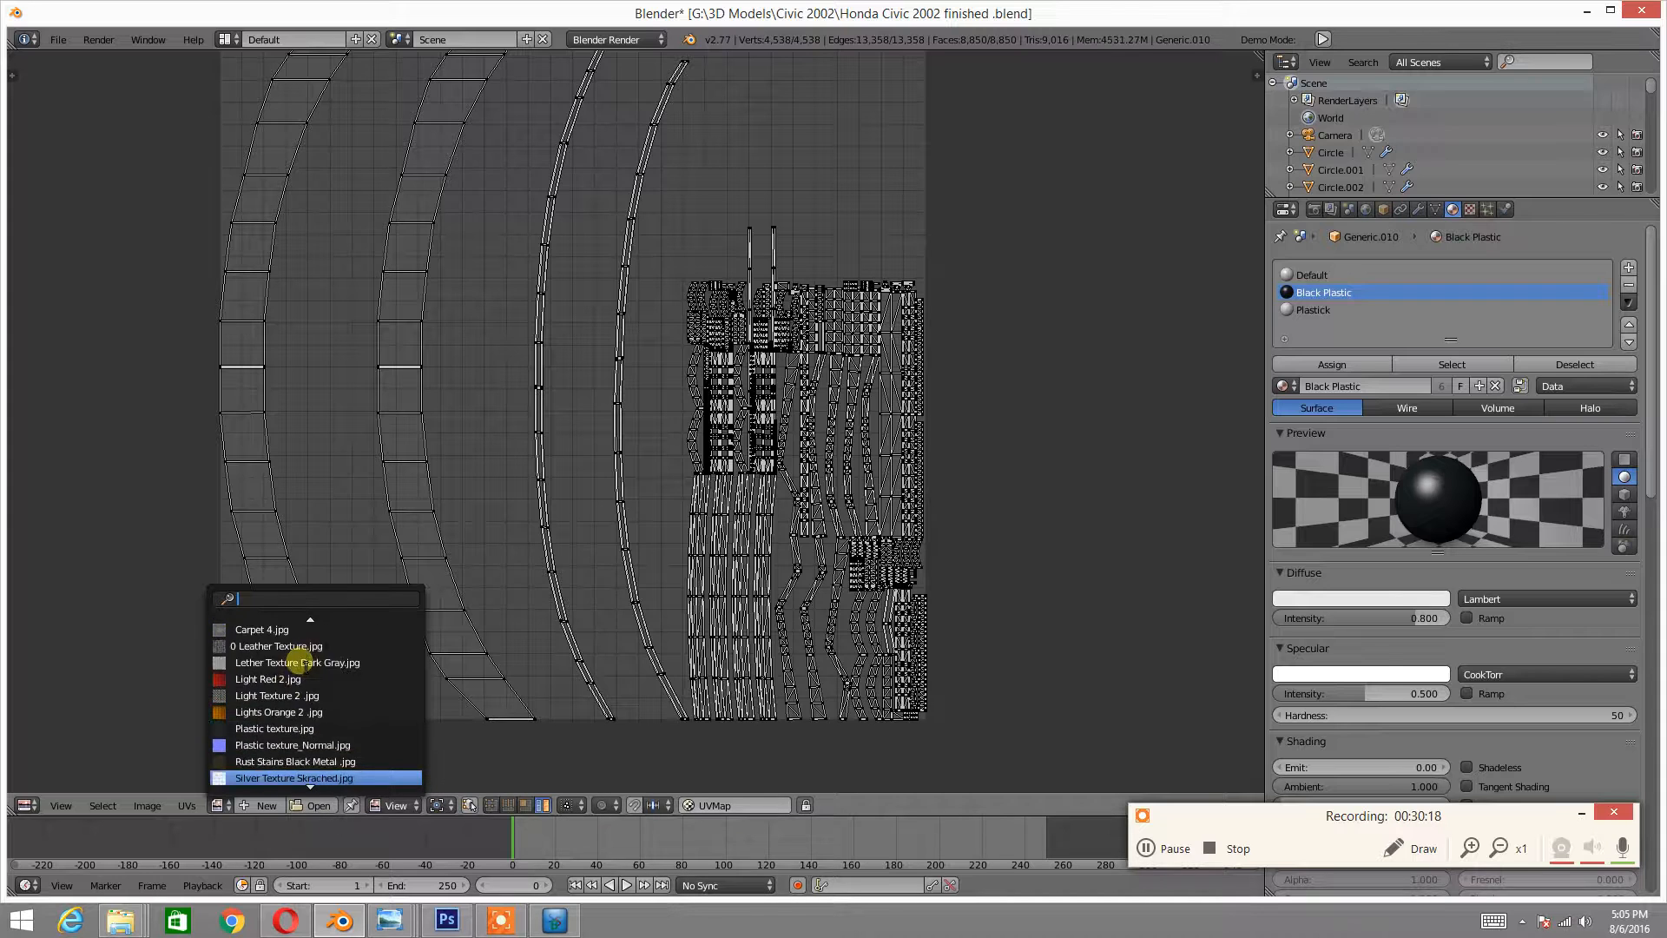
scroll(298, 665, "down", 1)
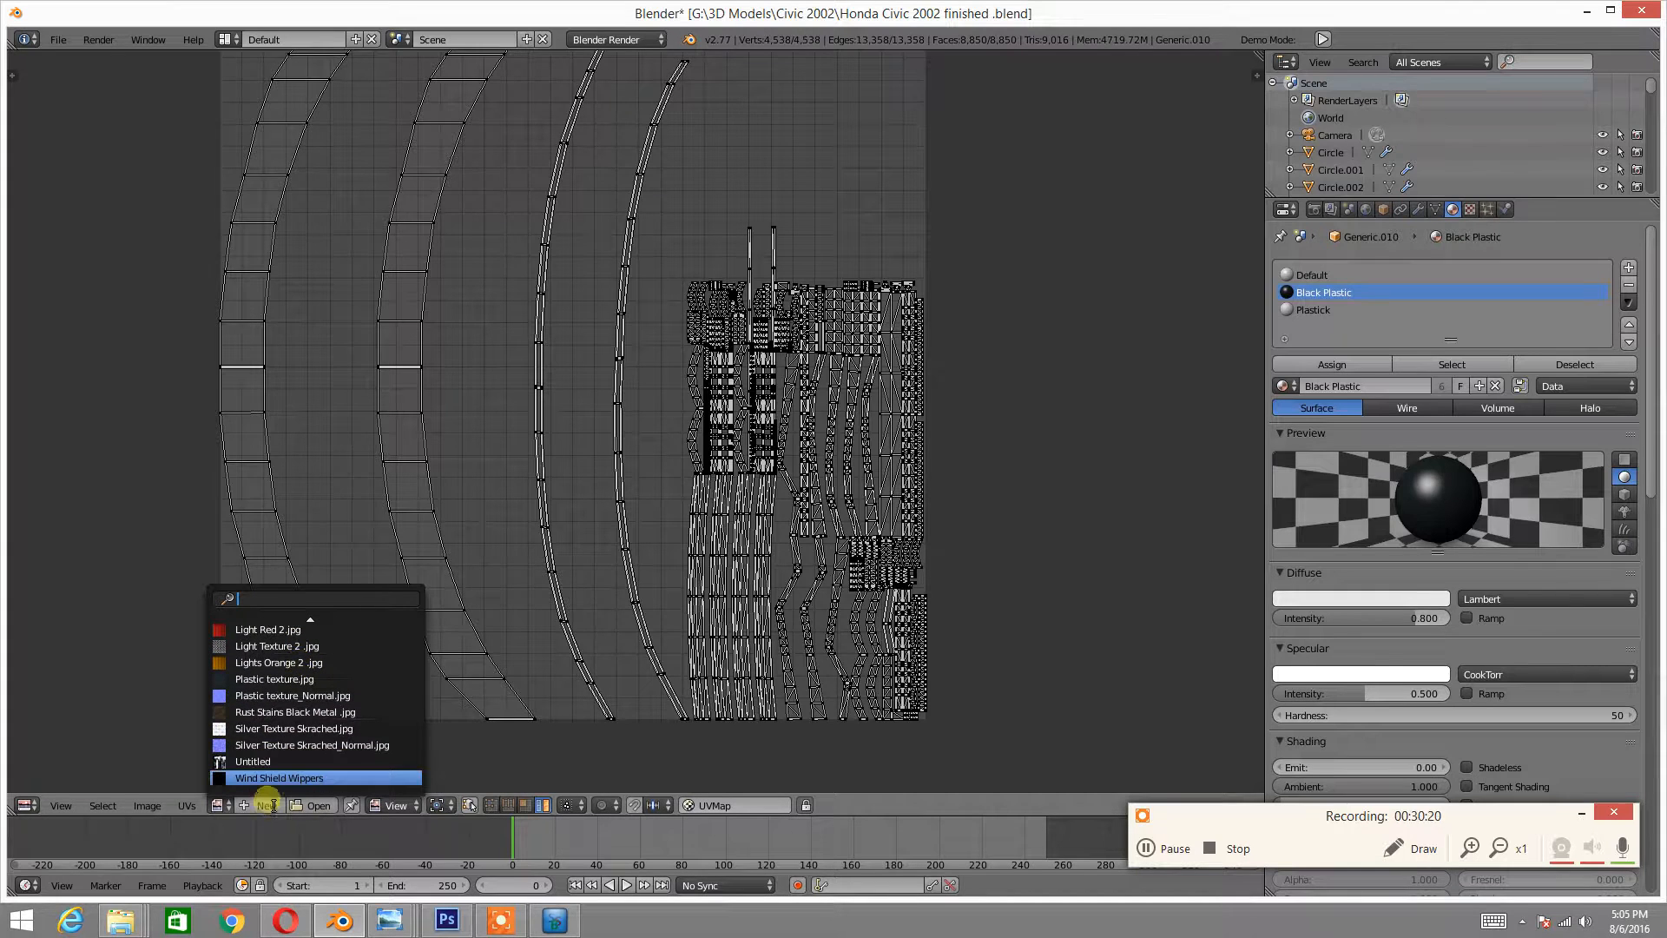
left_click(270, 778)
scroll(703, 395, "down", 6)
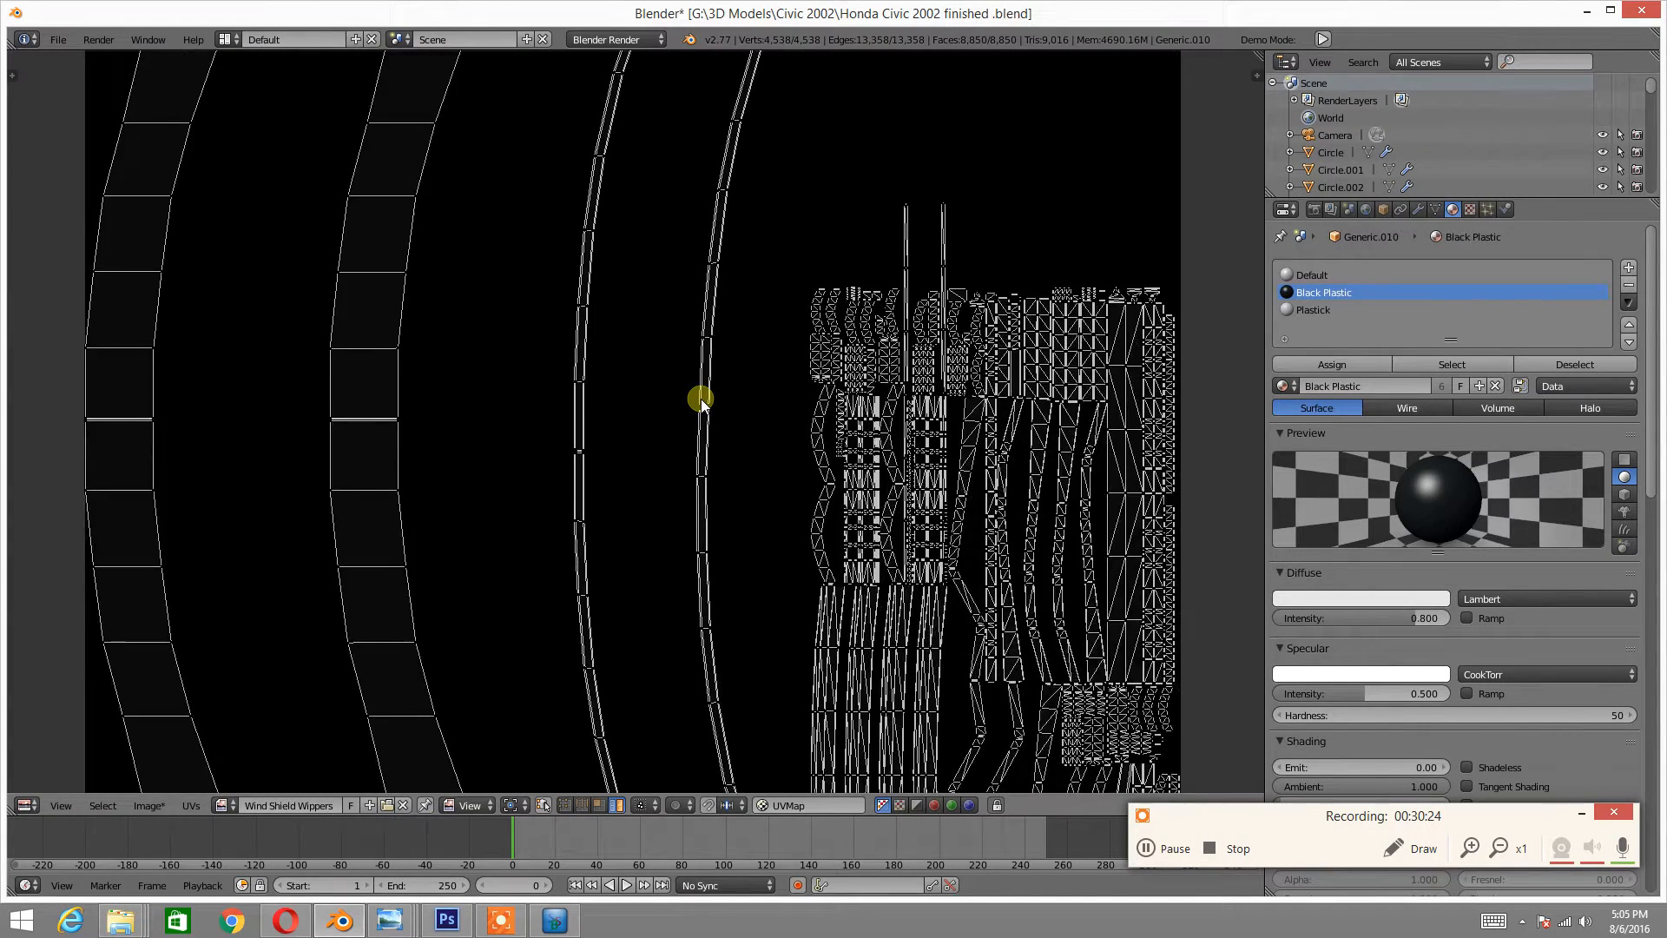
scroll(699, 400, "down", 4)
scroll(673, 408, "up", 2)
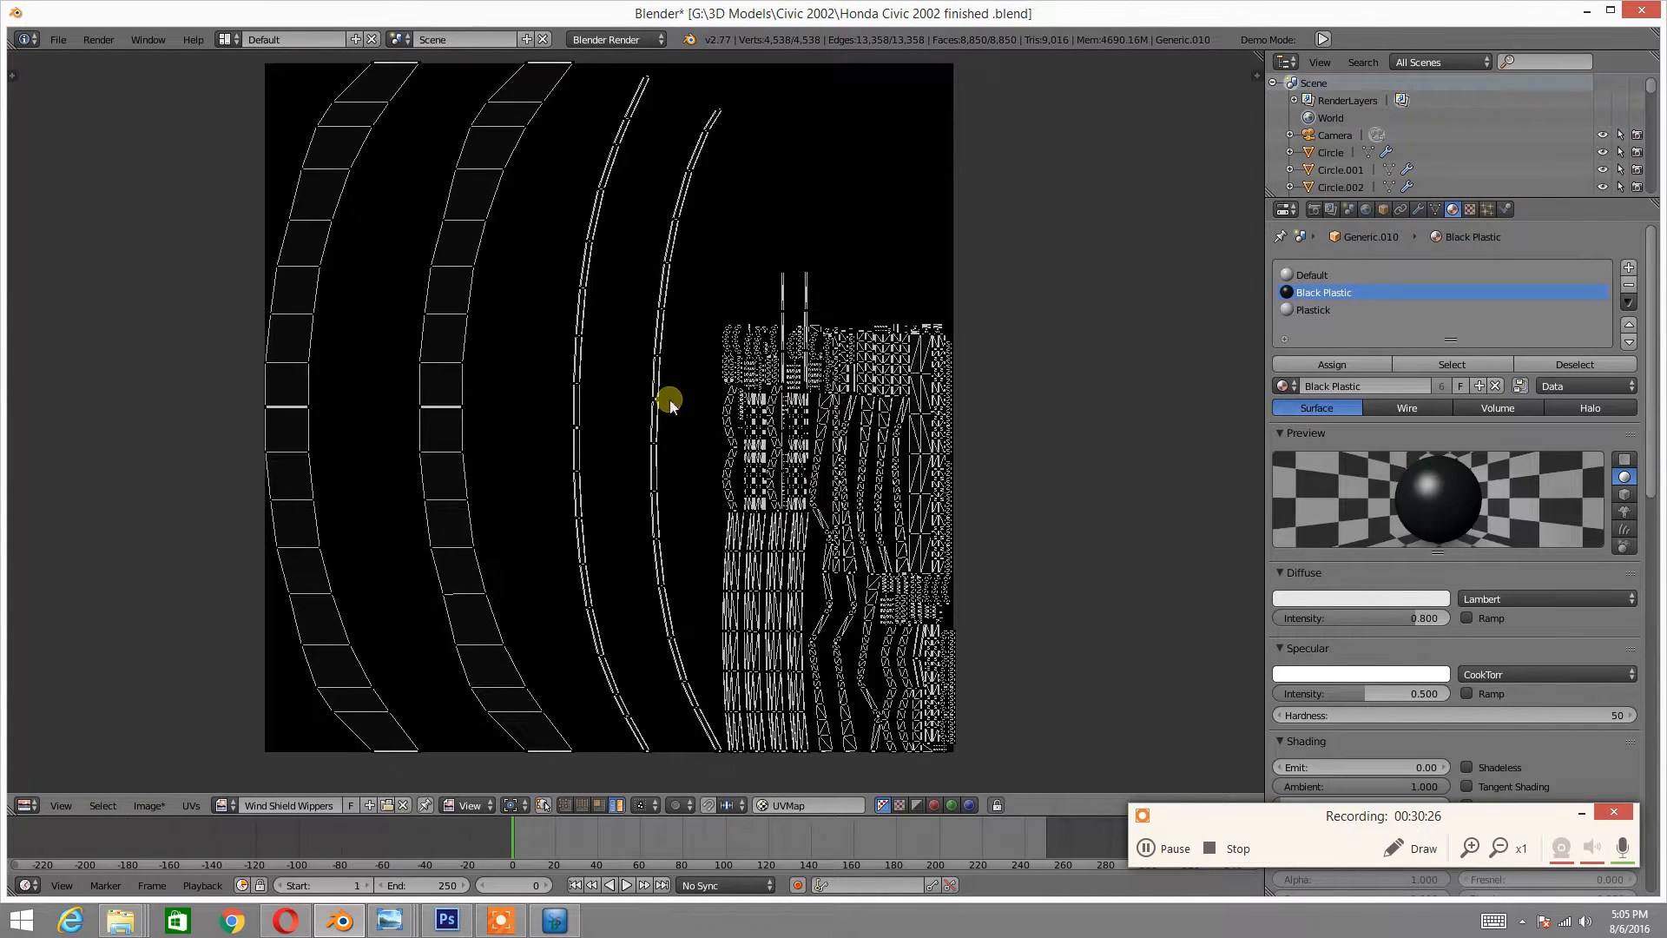
- Return to the 3D View in Object Mode and bake the wiper object with the Textures bake mode and a 16 px margin
left_click(27, 803)
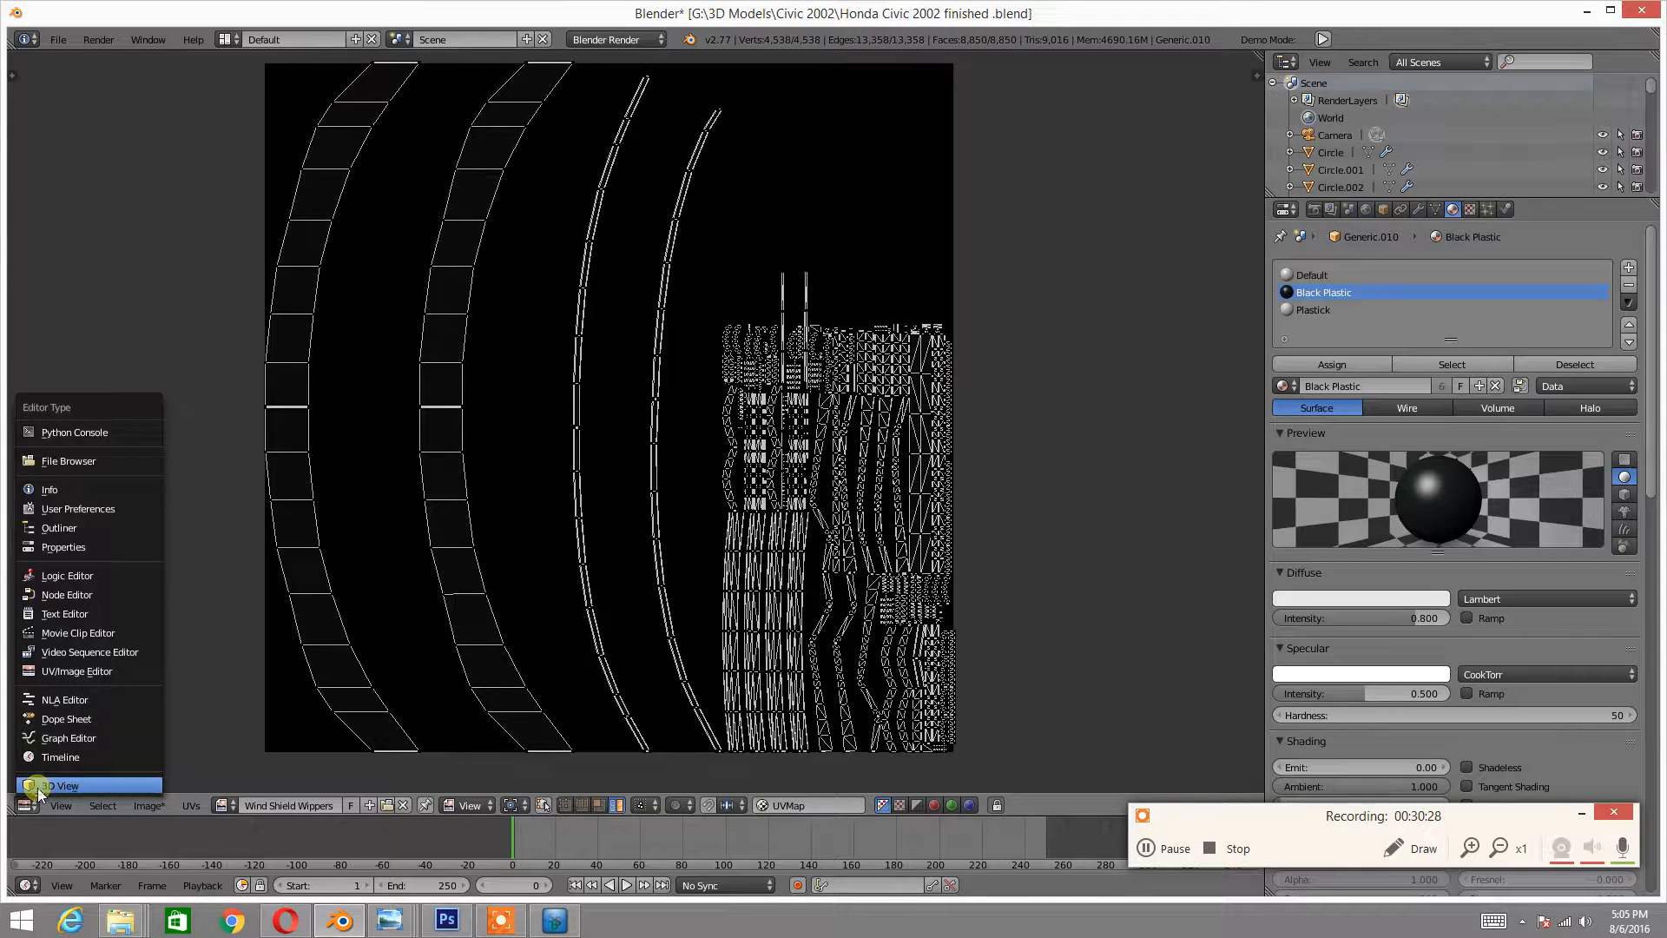
left_click(52, 785)
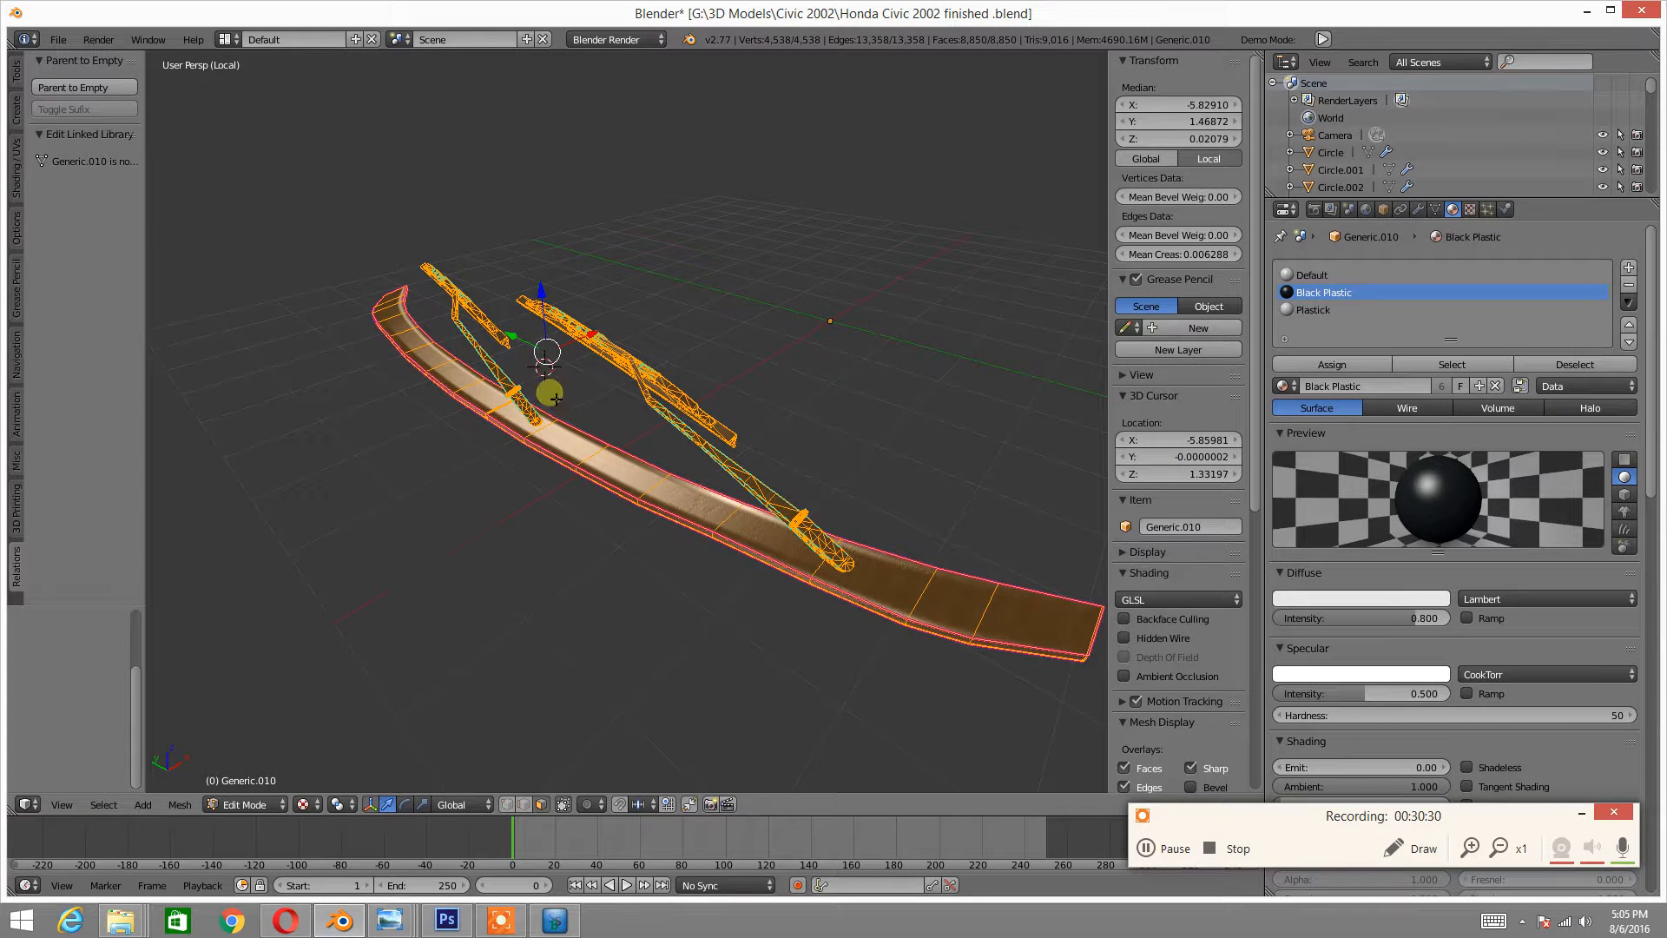
middle_click_drag(548, 392, 525, 393)
key("Tab")
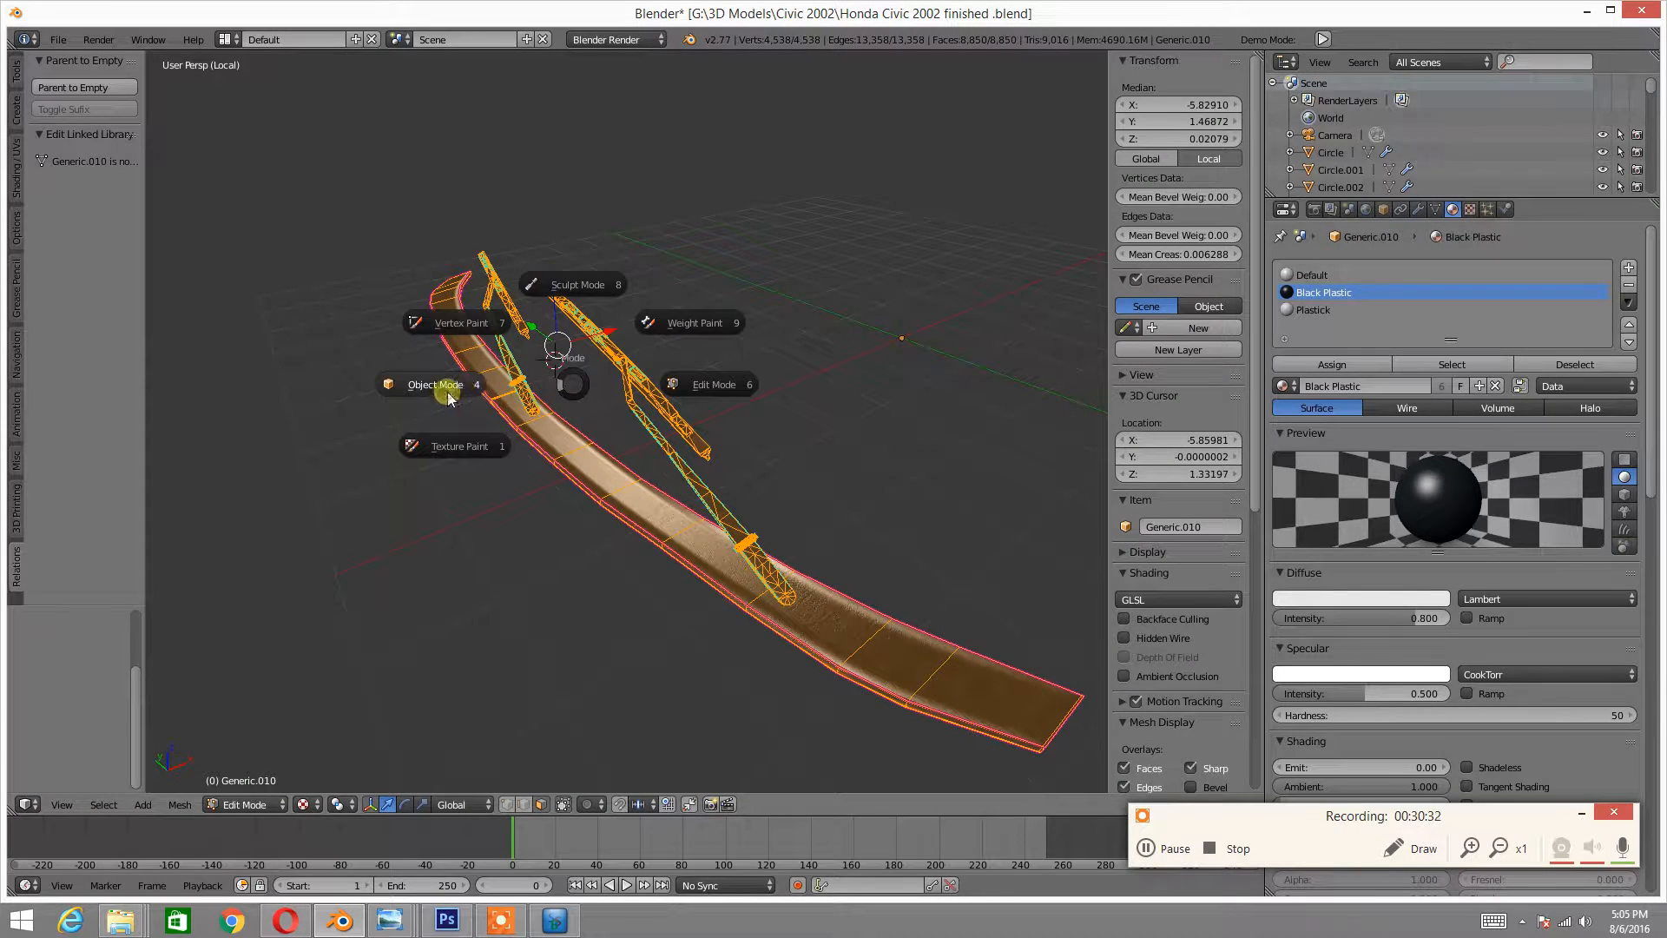
left_click(449, 398)
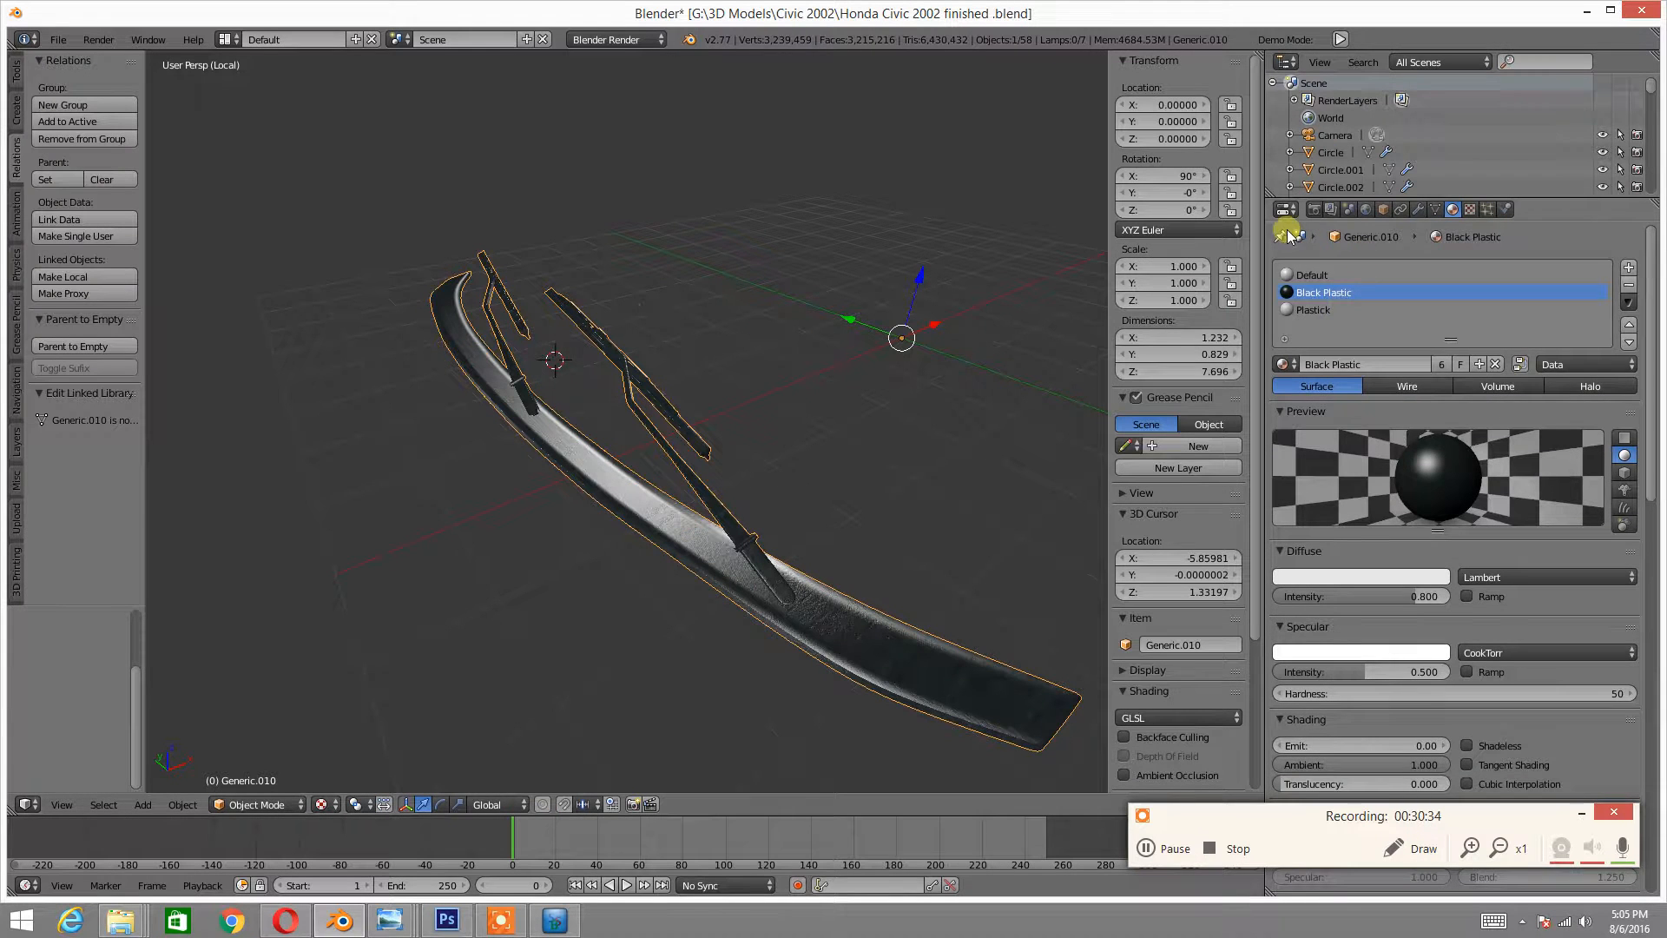
left_click(1314, 211)
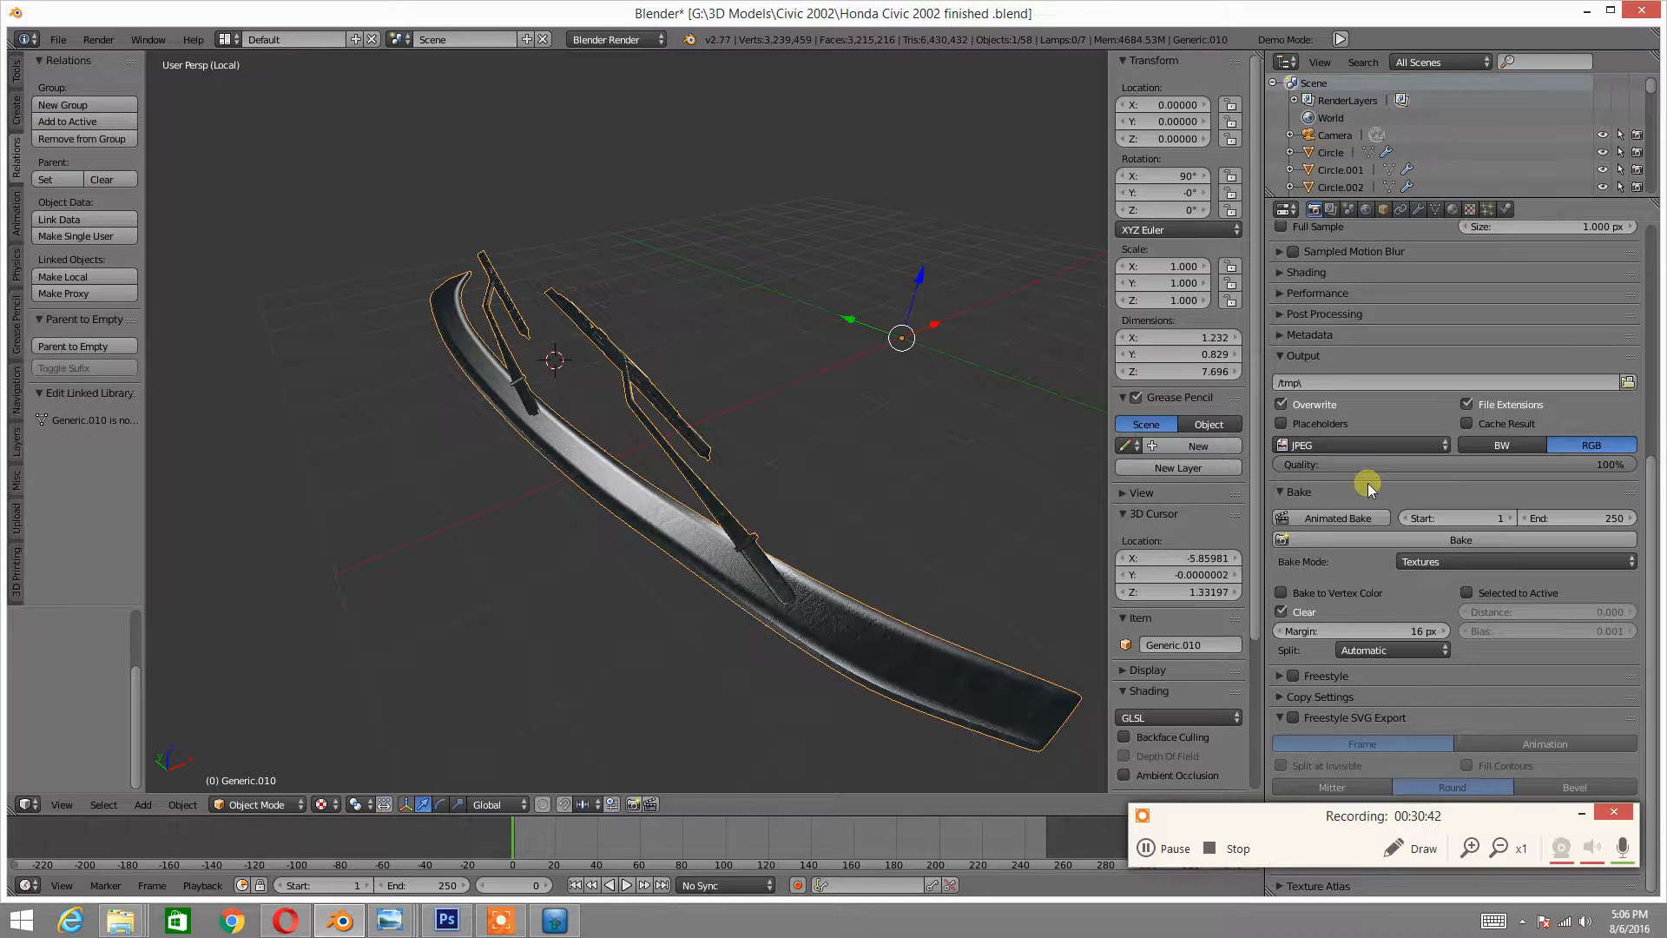
scroll(1367, 483, "up", 8)
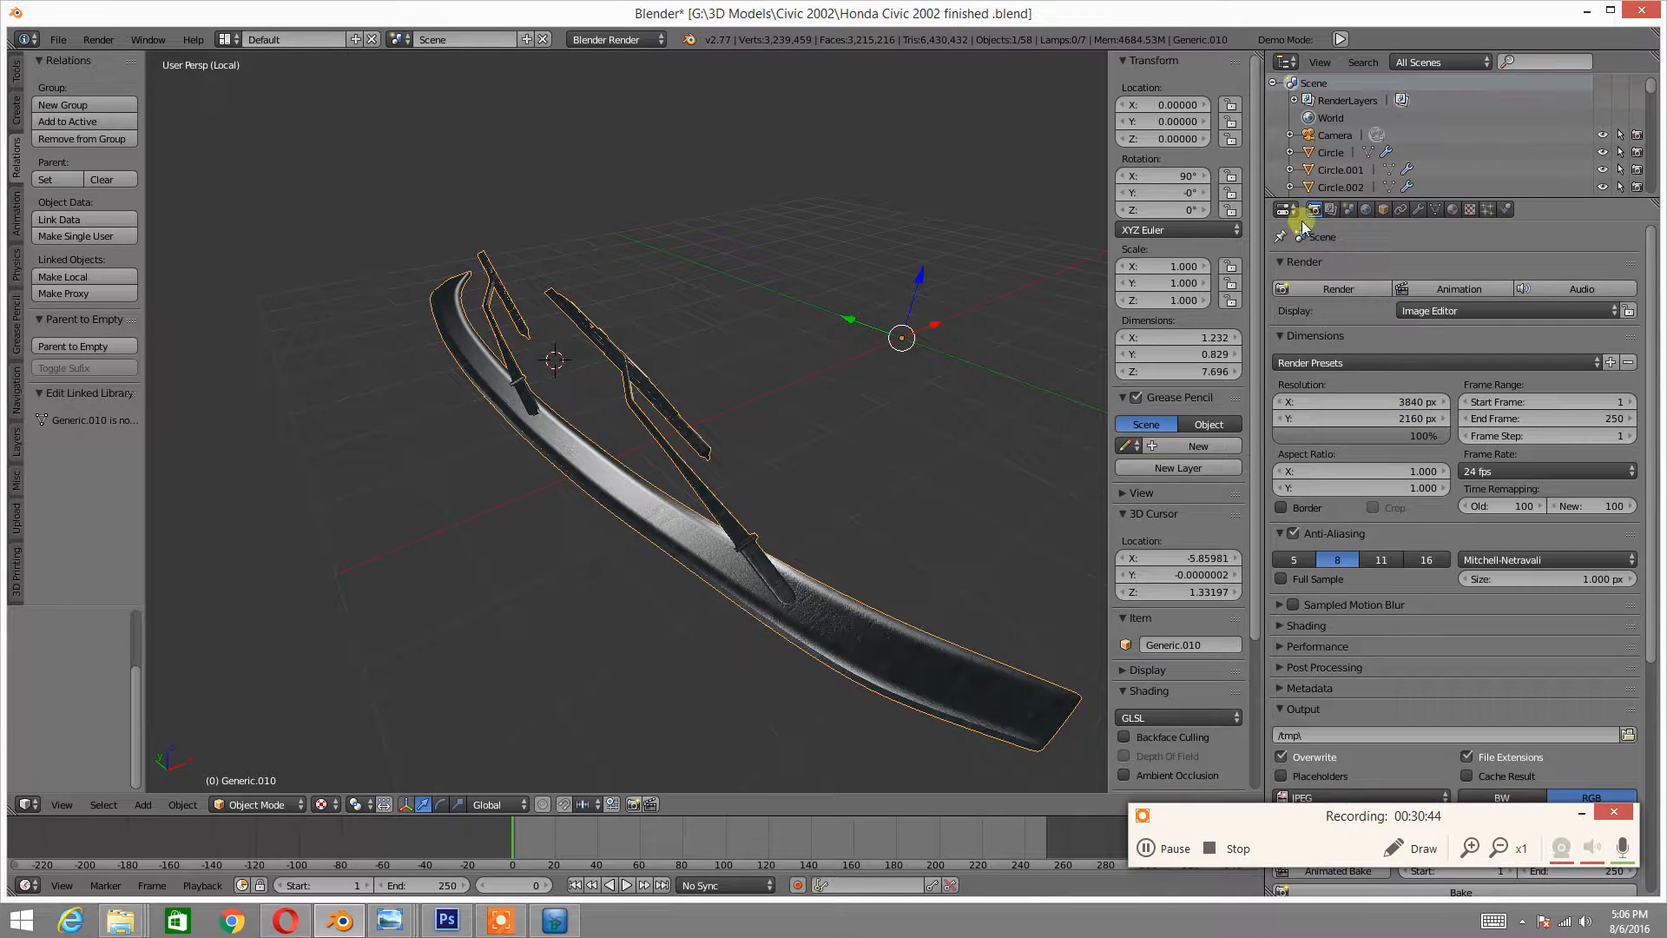
scroll(1389, 295, "down", 8)
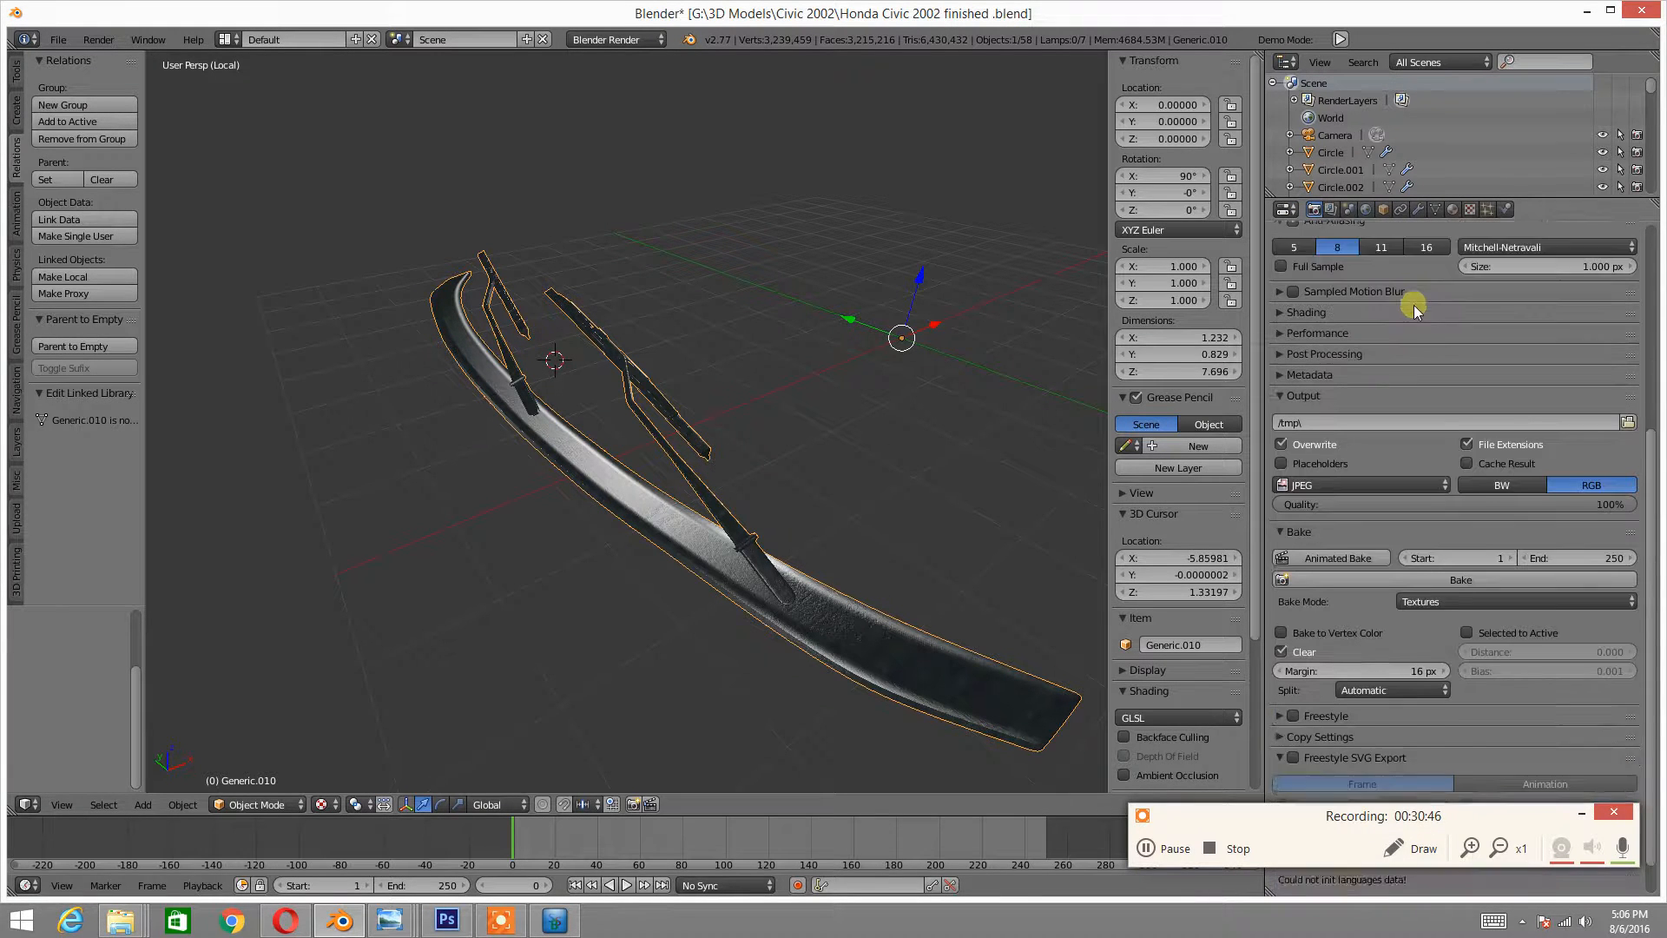
left_click(1399, 540)
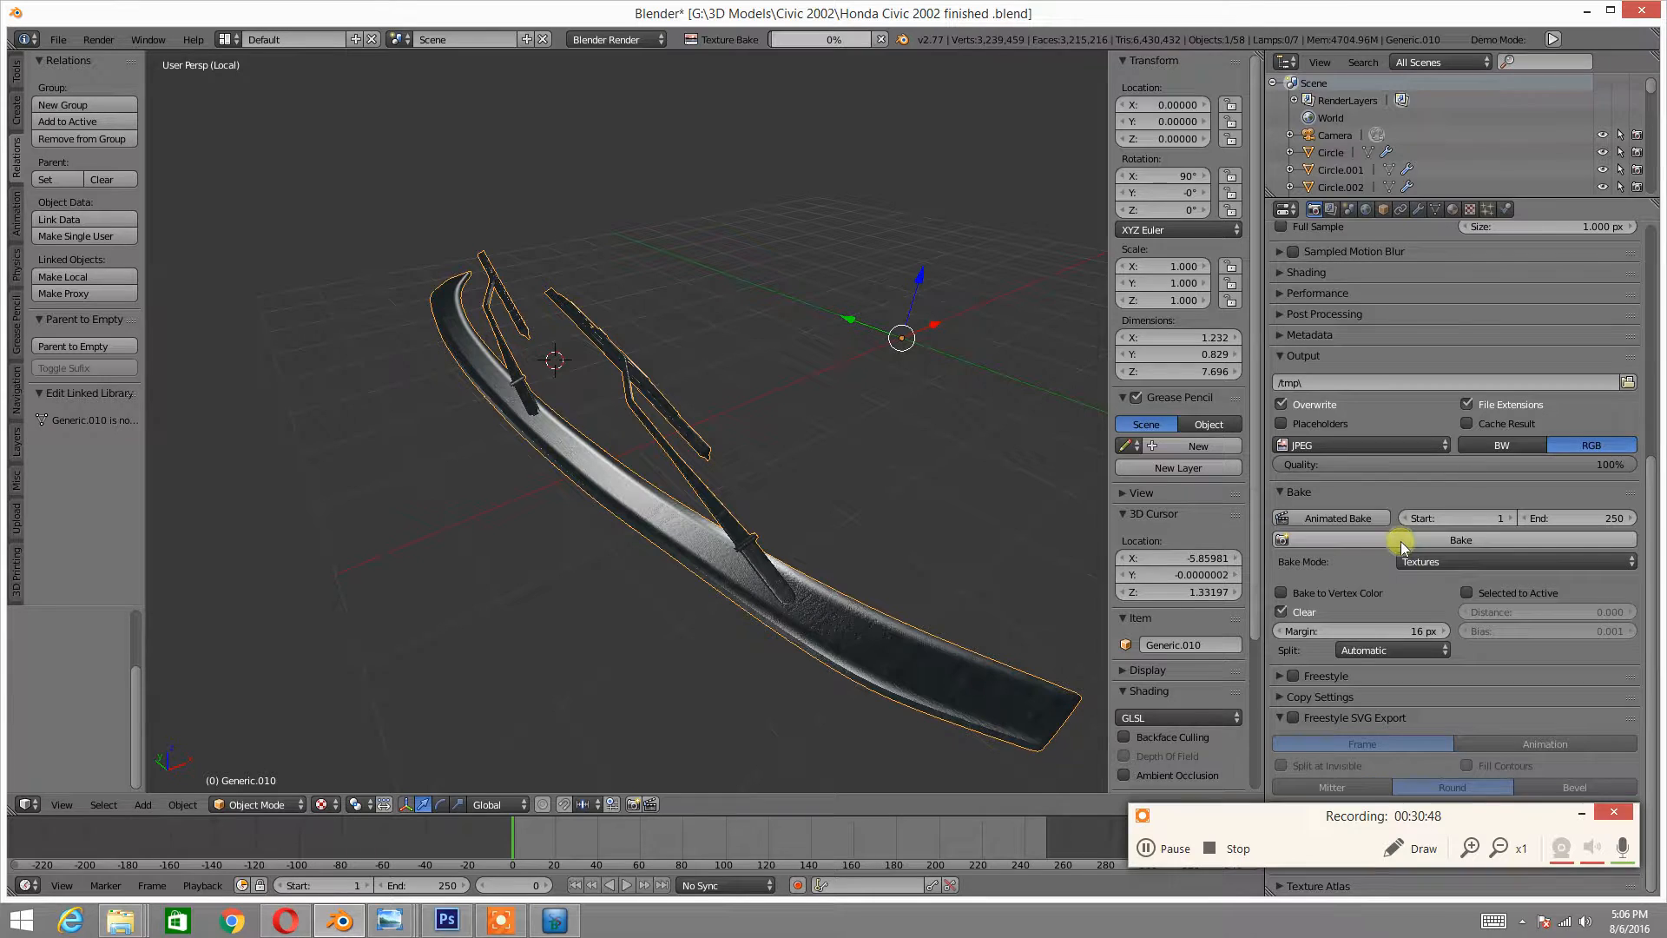
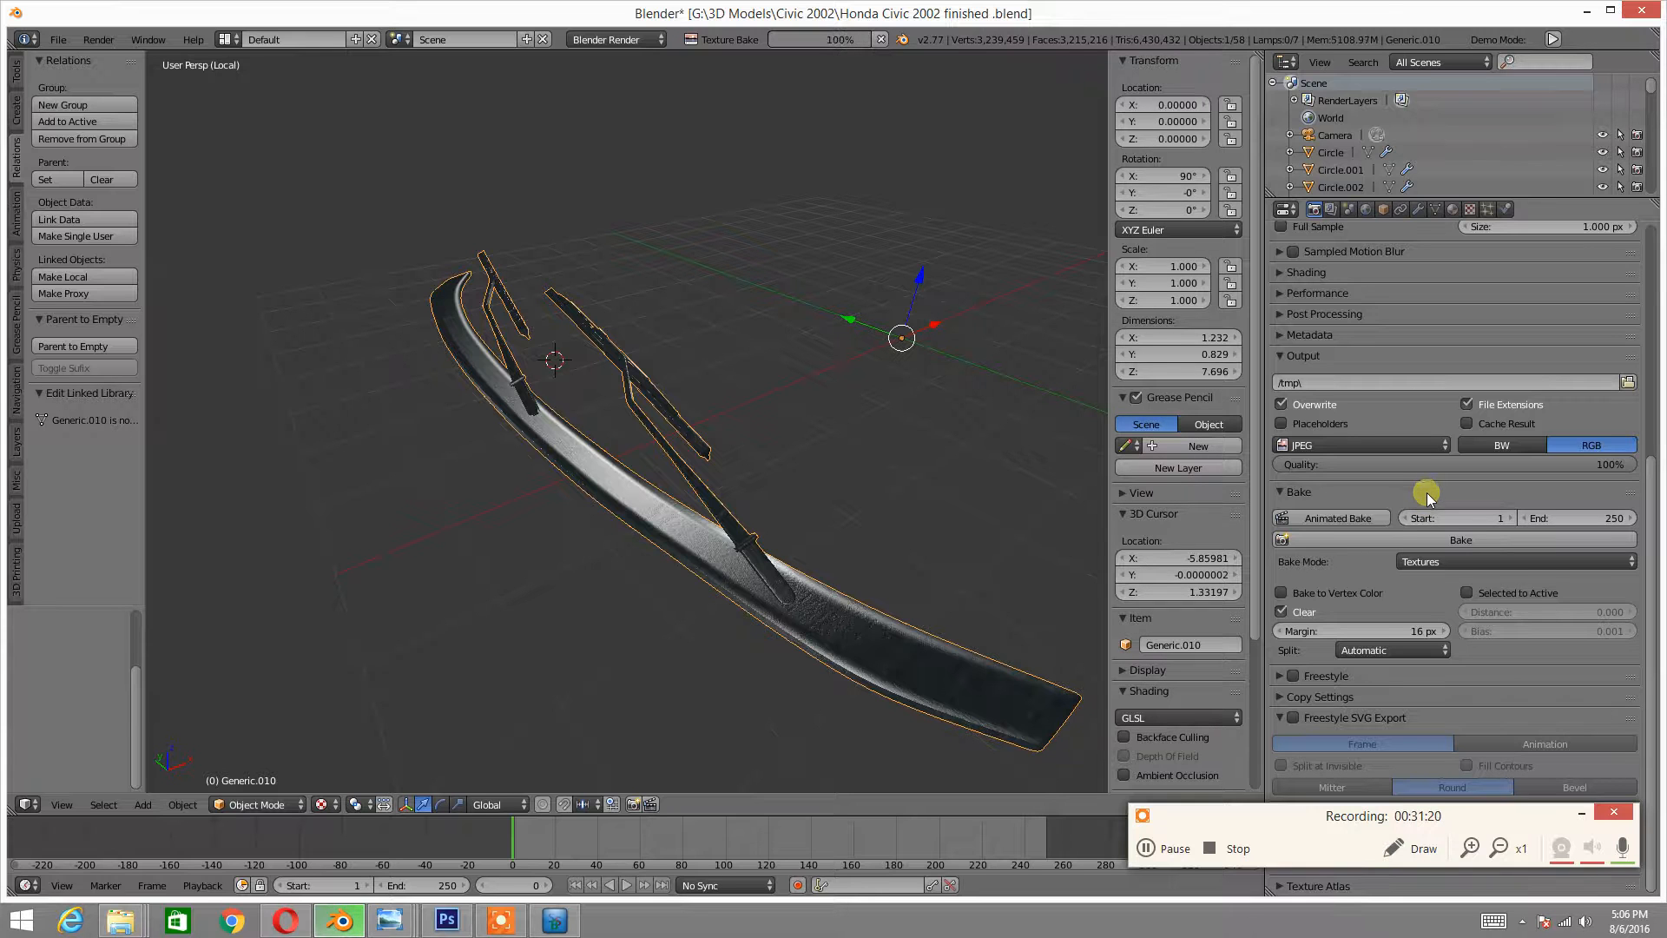
- Display the baked Wind Shield Wippers image in the UV/Image Editor and save it as a JPEG in the Civic 2002 folder
middle_click_drag(704, 477, 591, 419)
scroll(623, 415, "down", 3)
scroll(565, 434, "up", 3)
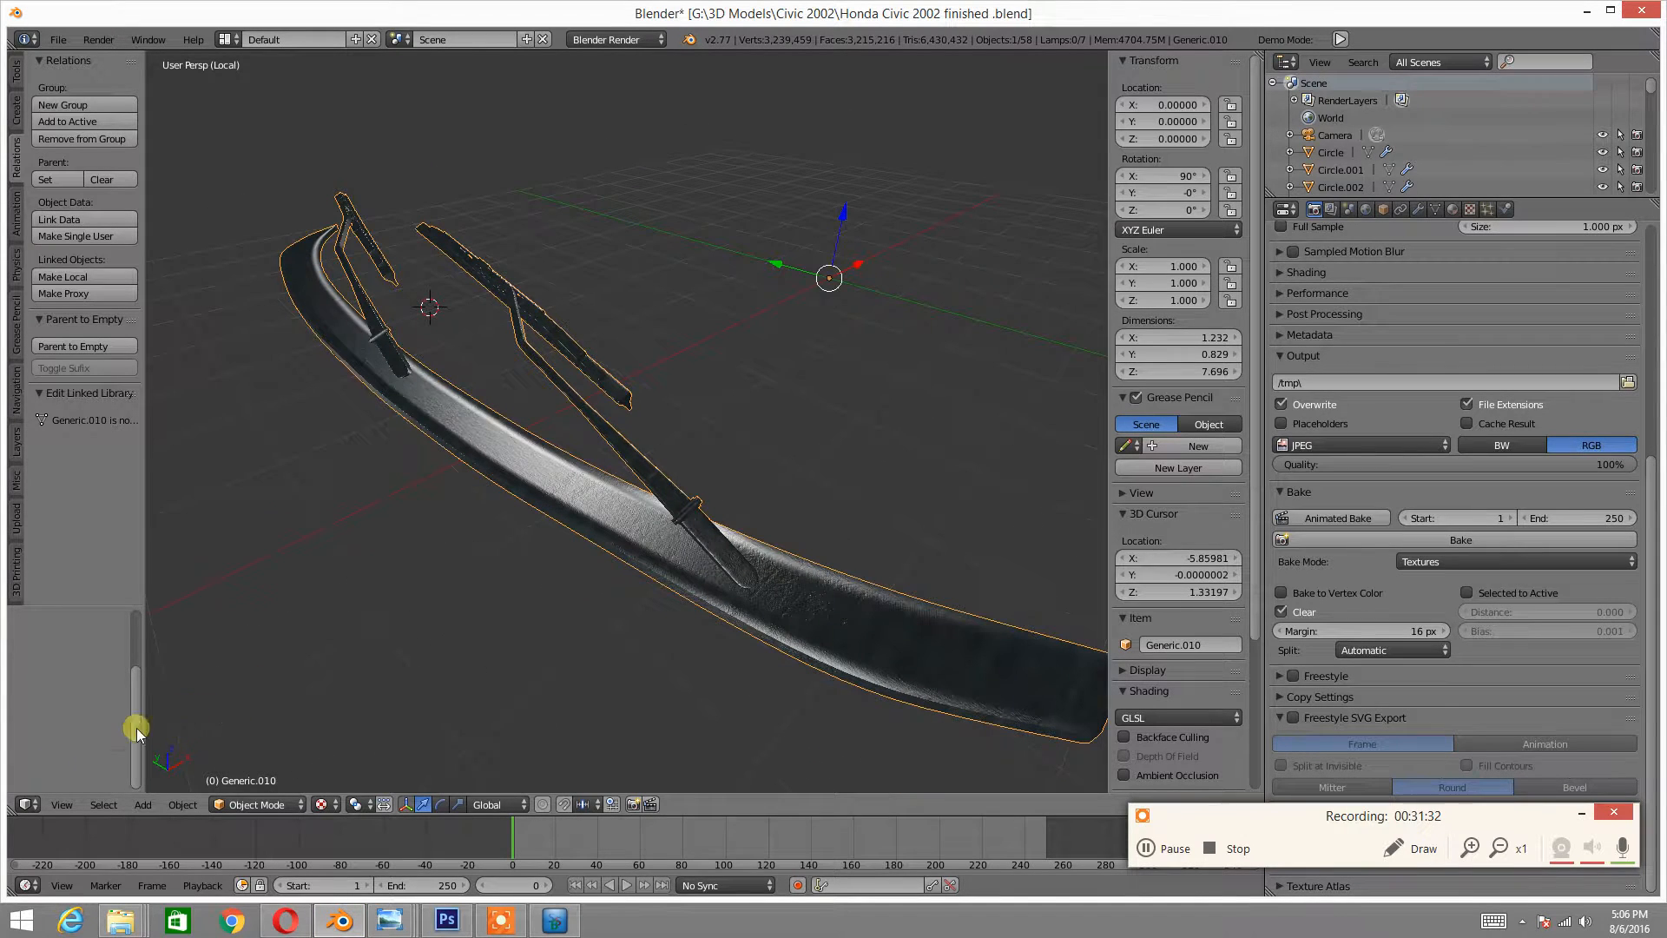
left_click(39, 800)
left_click(69, 663)
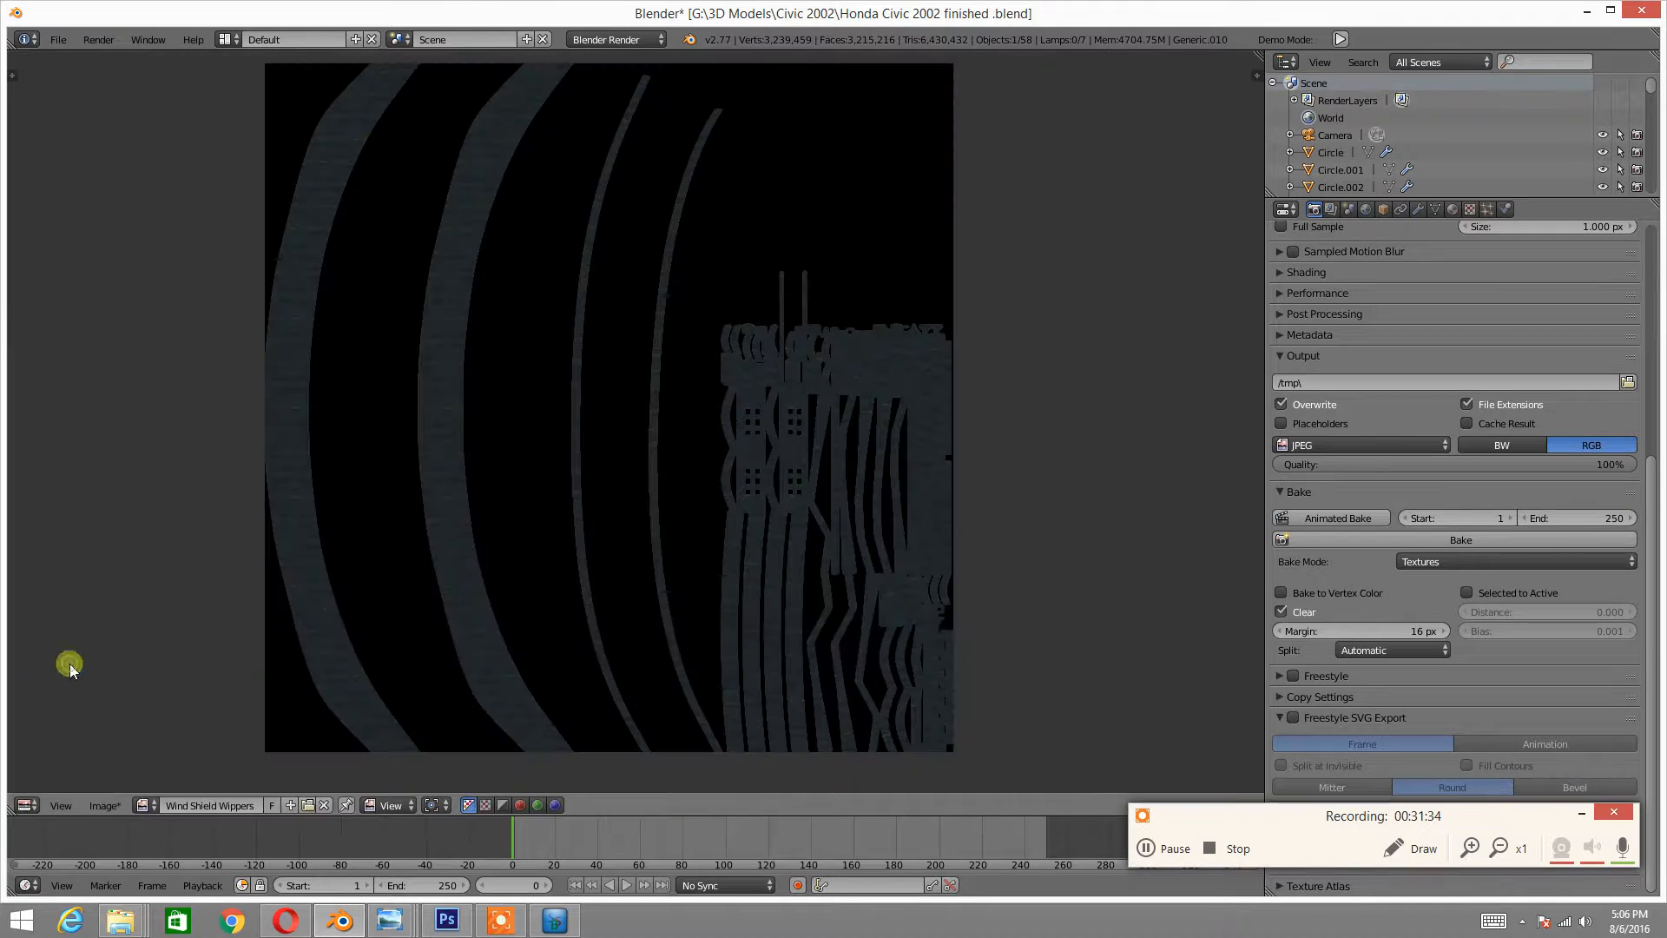
left_click(31, 805)
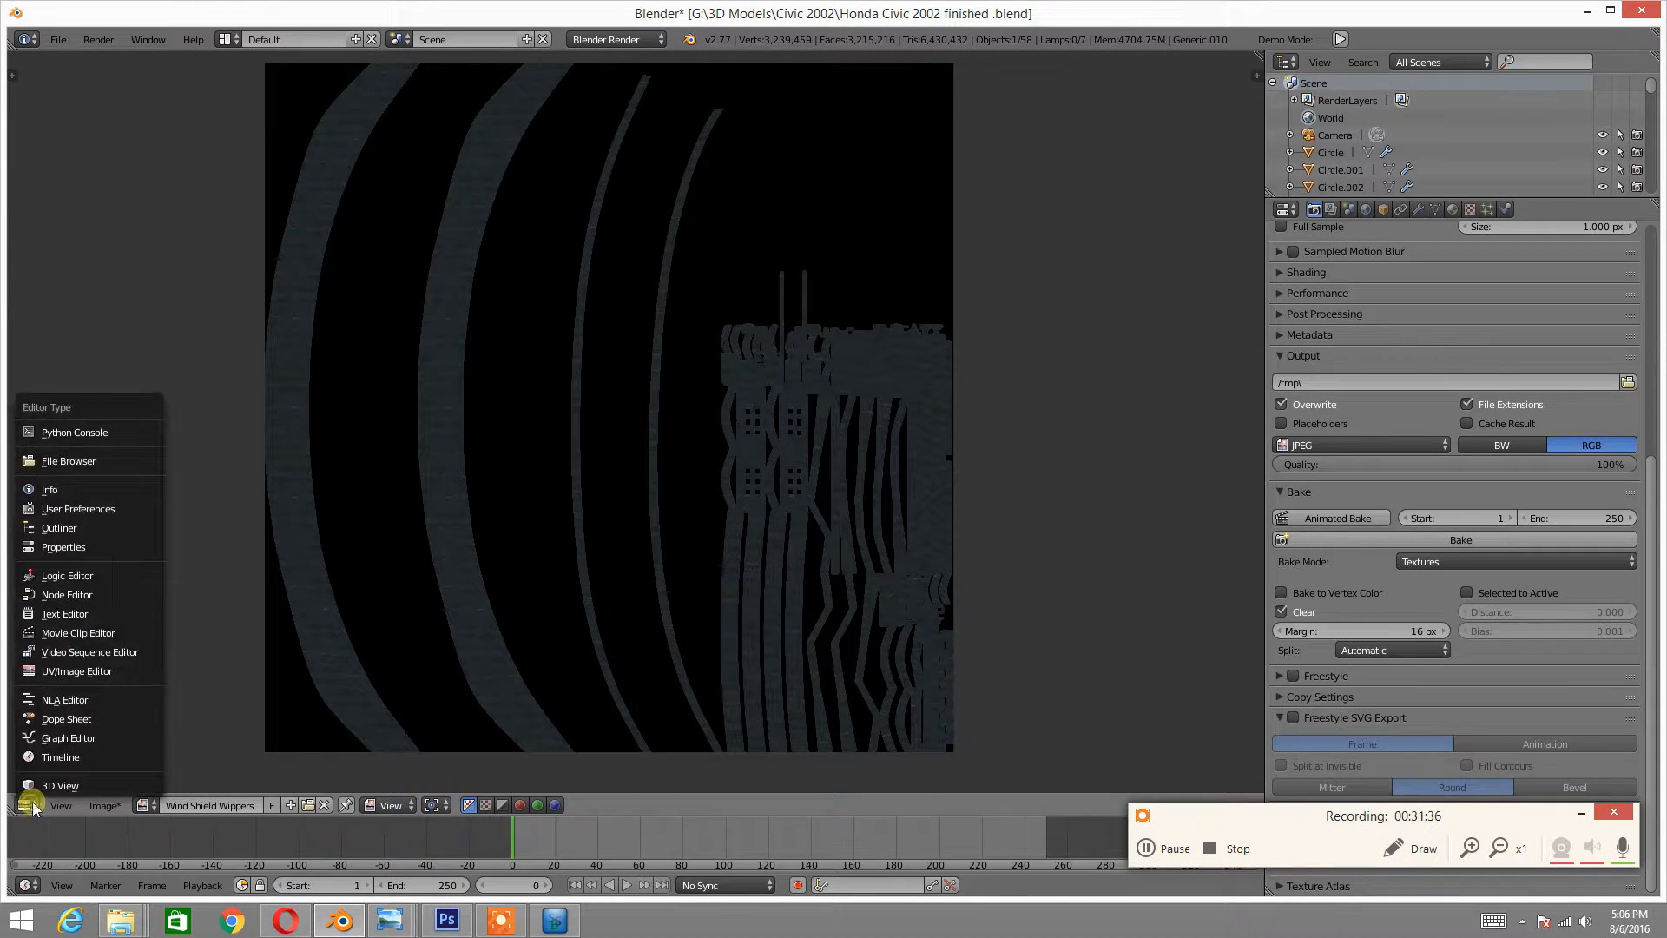
left_click(105, 806)
left_click(162, 663)
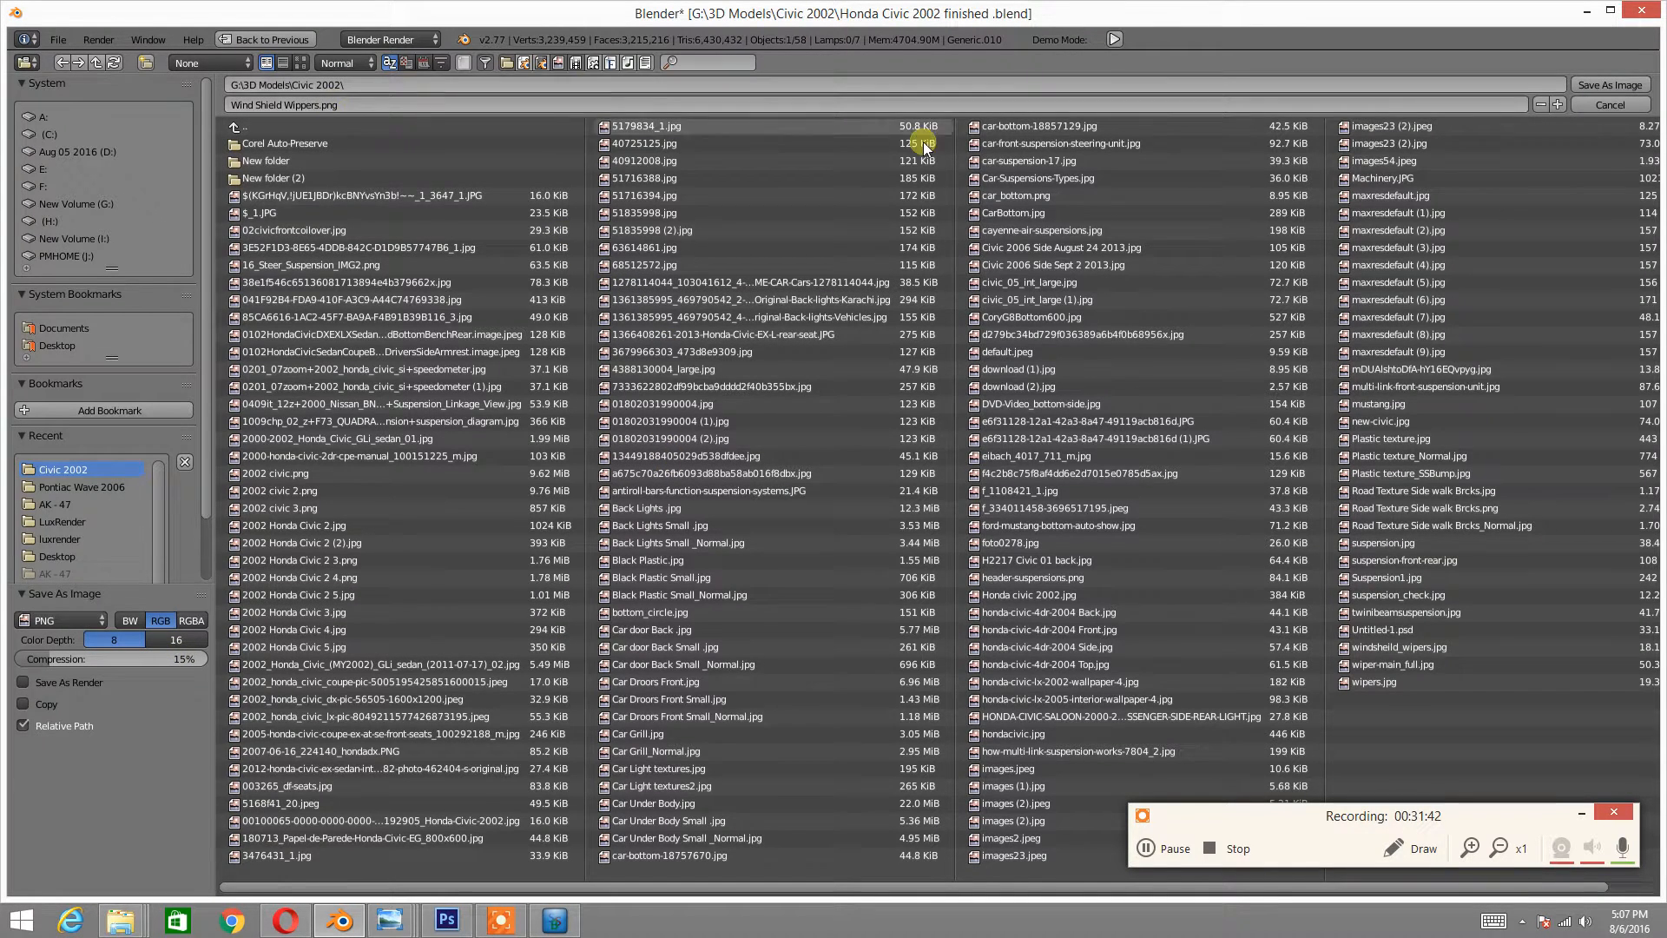
left_click(60, 620)
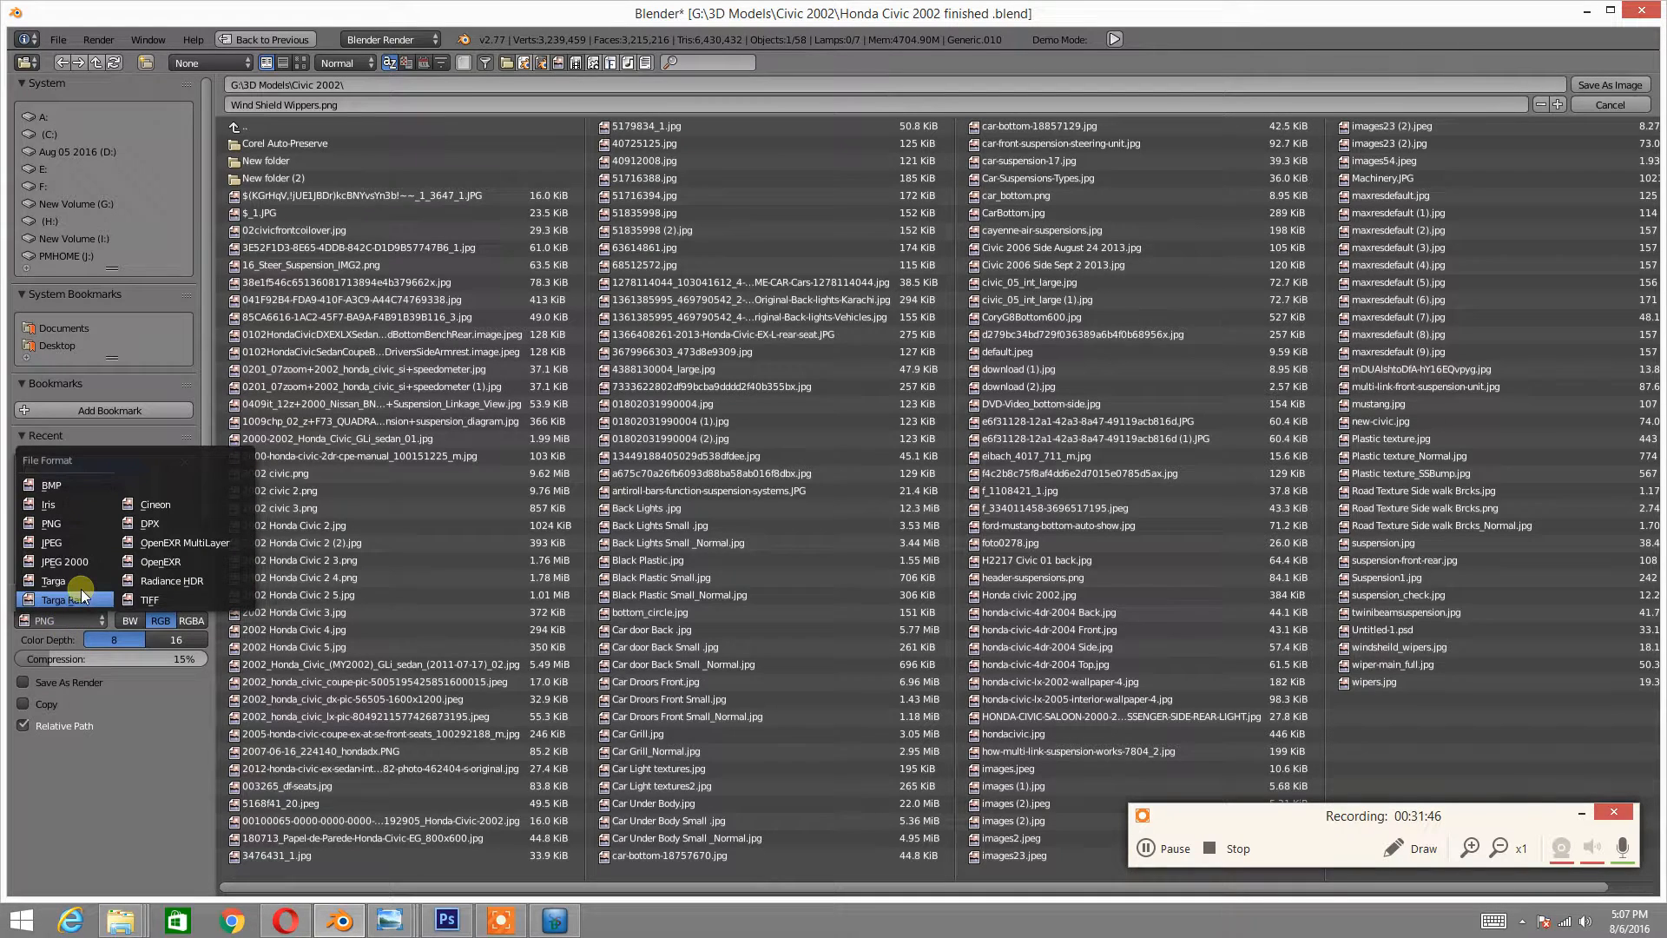
left_click(49, 547)
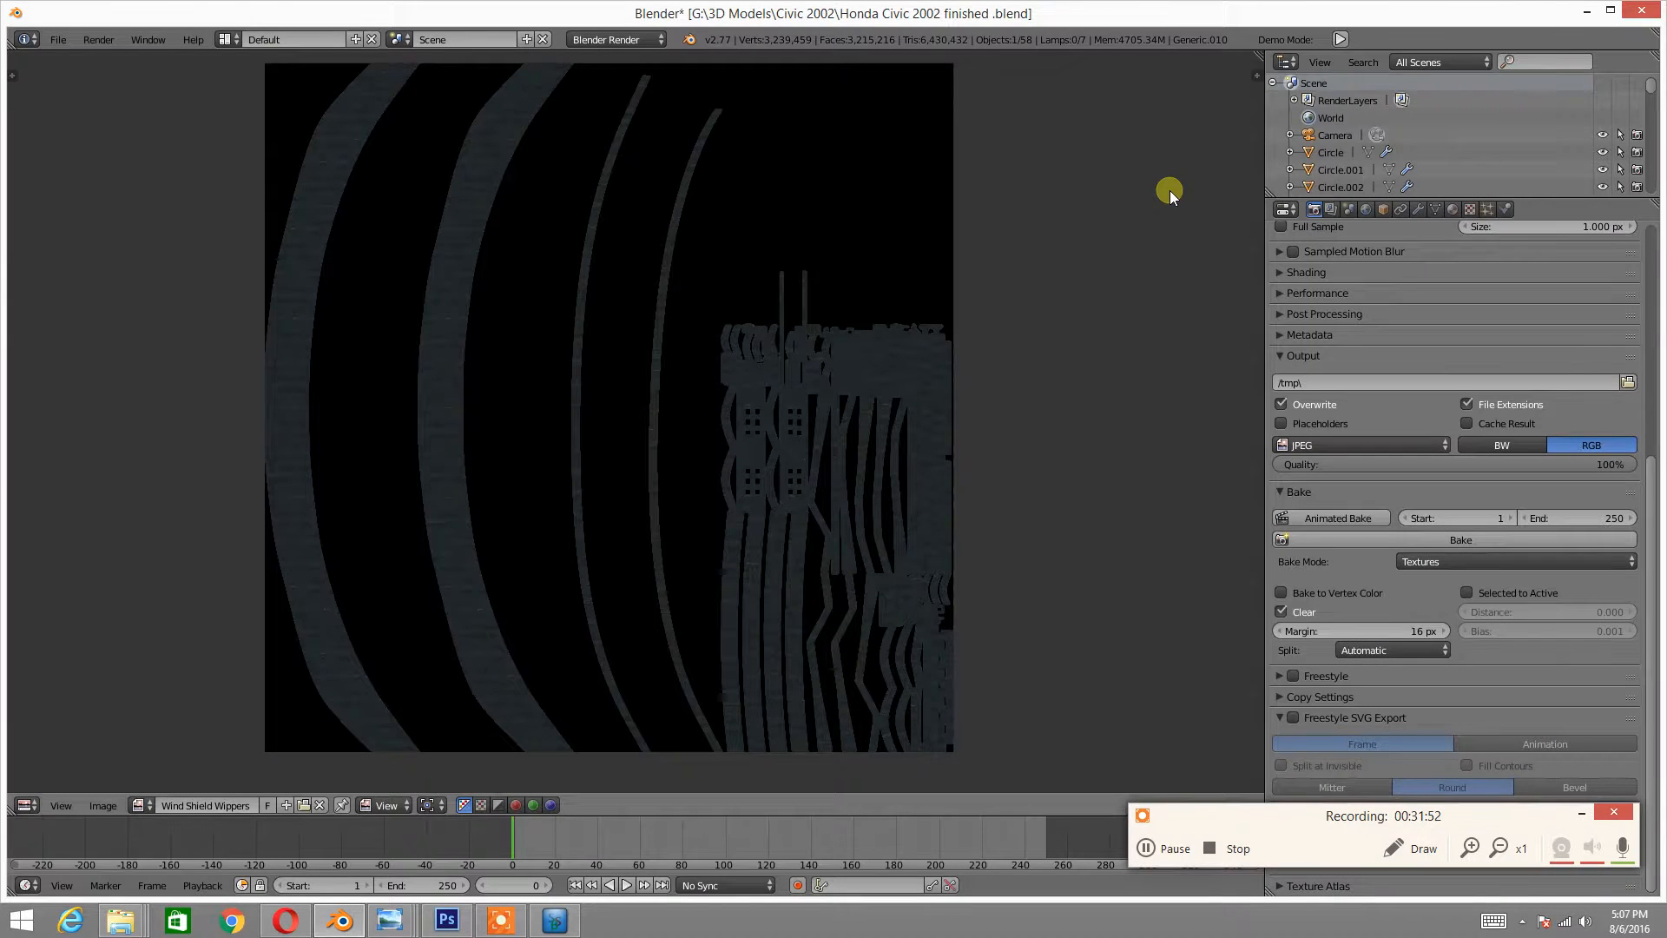
- Switch to Photoshop and close the Black Plastic Small.jpg document
left_click(564, 922)
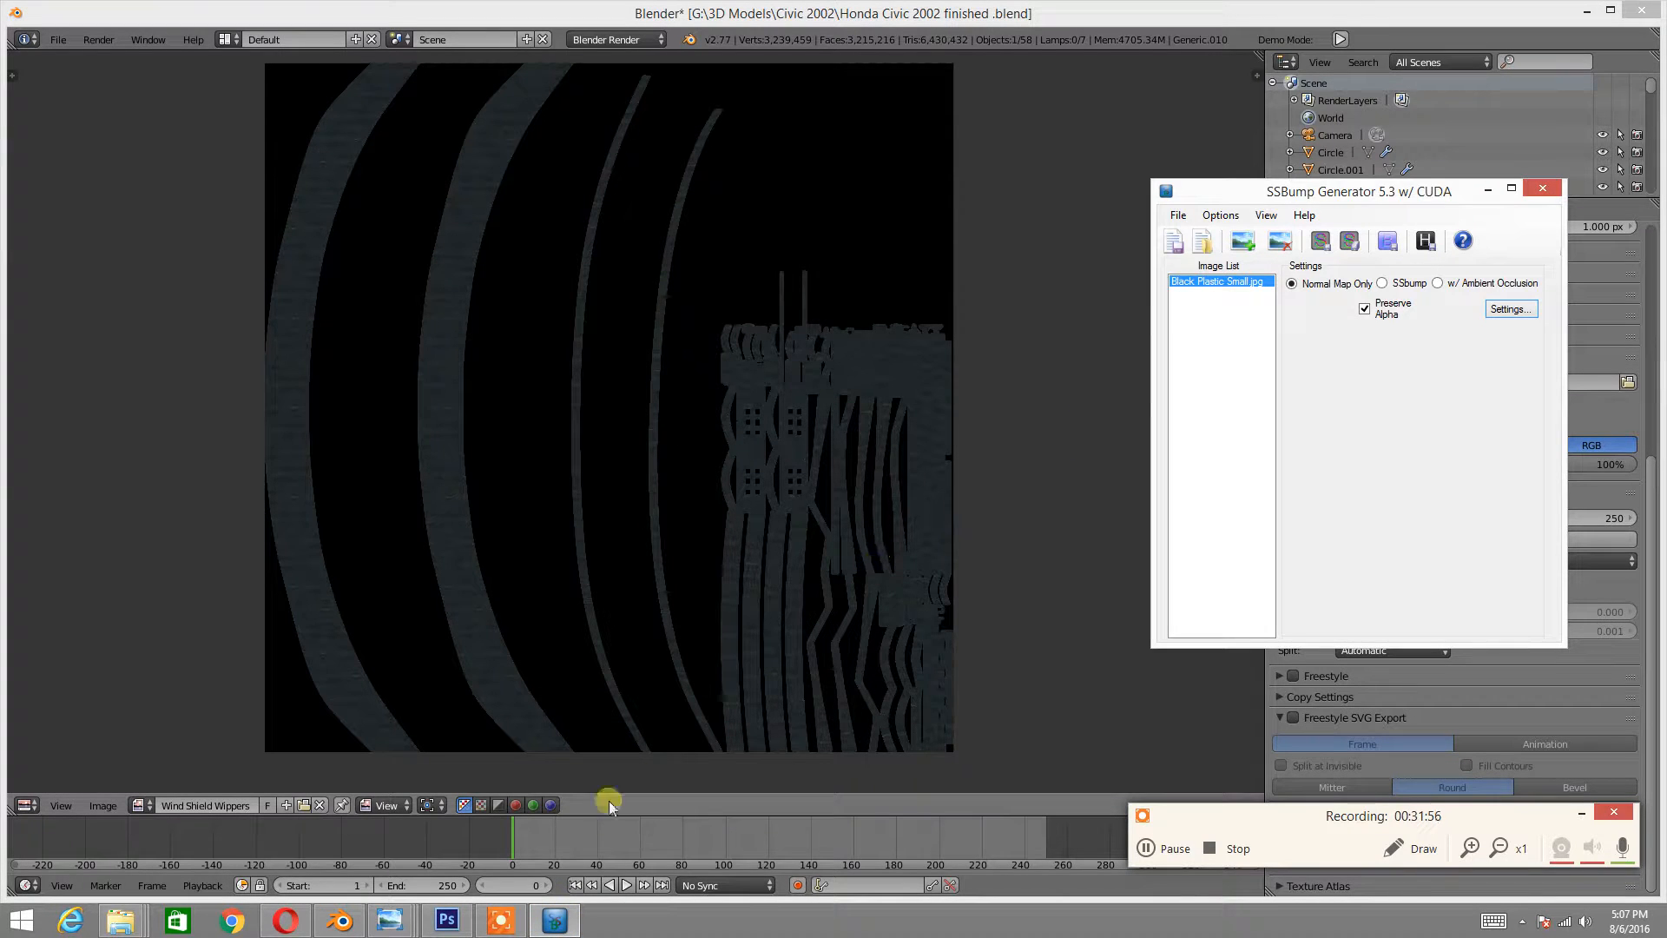
left_click(446, 920)
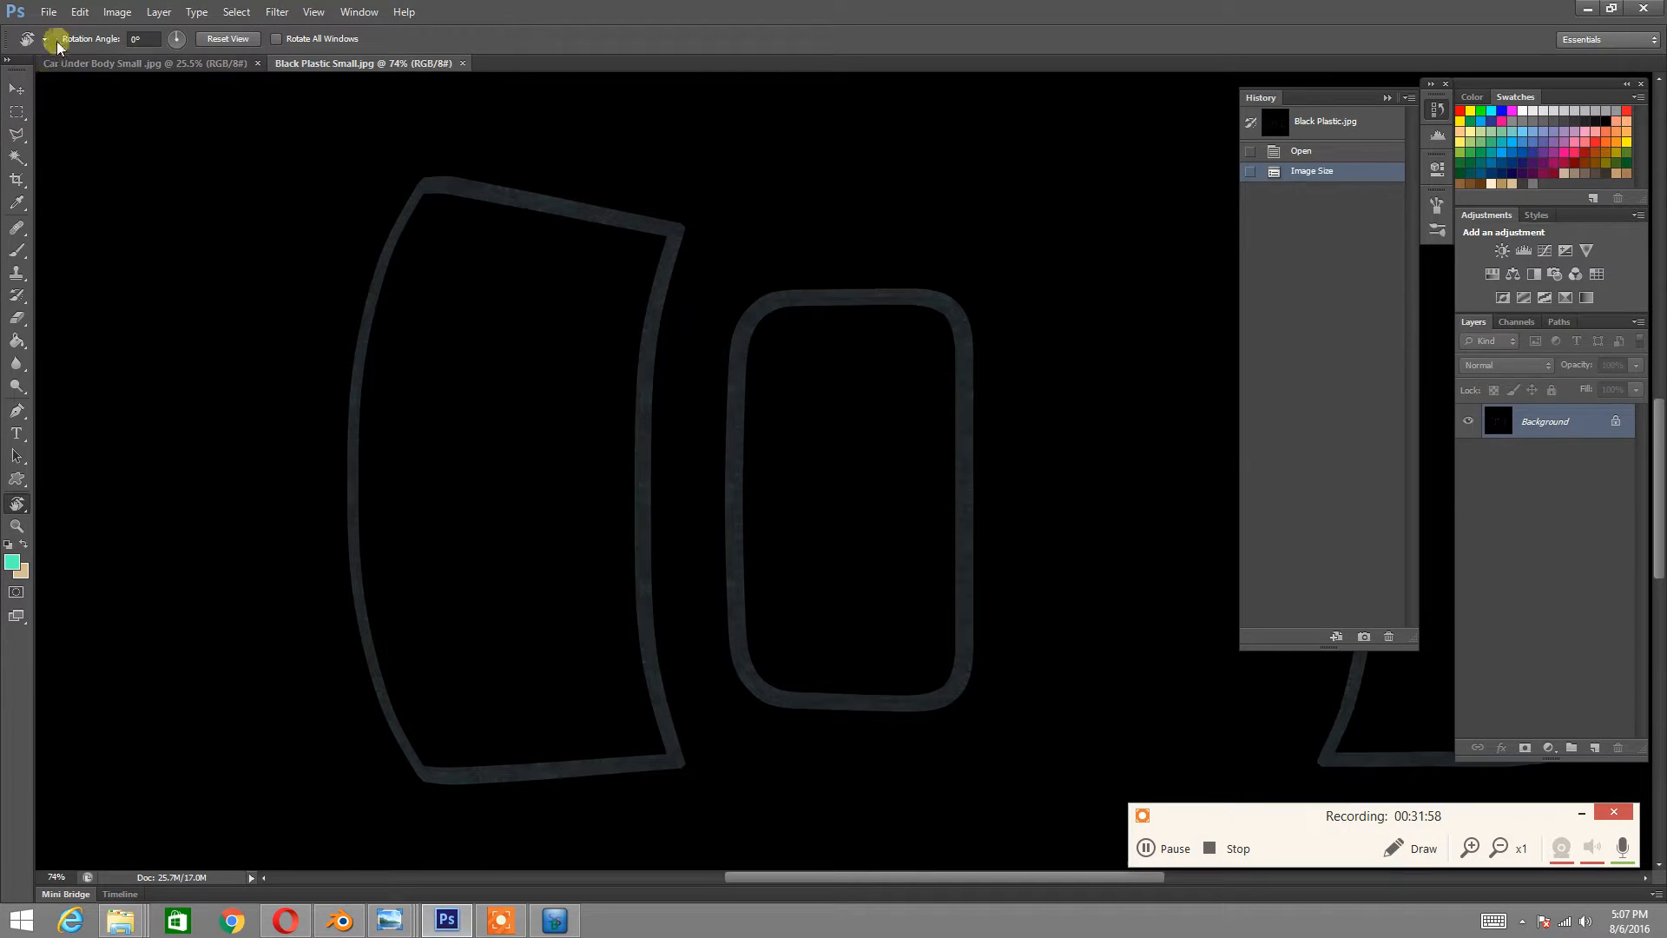
left_click(465, 63)
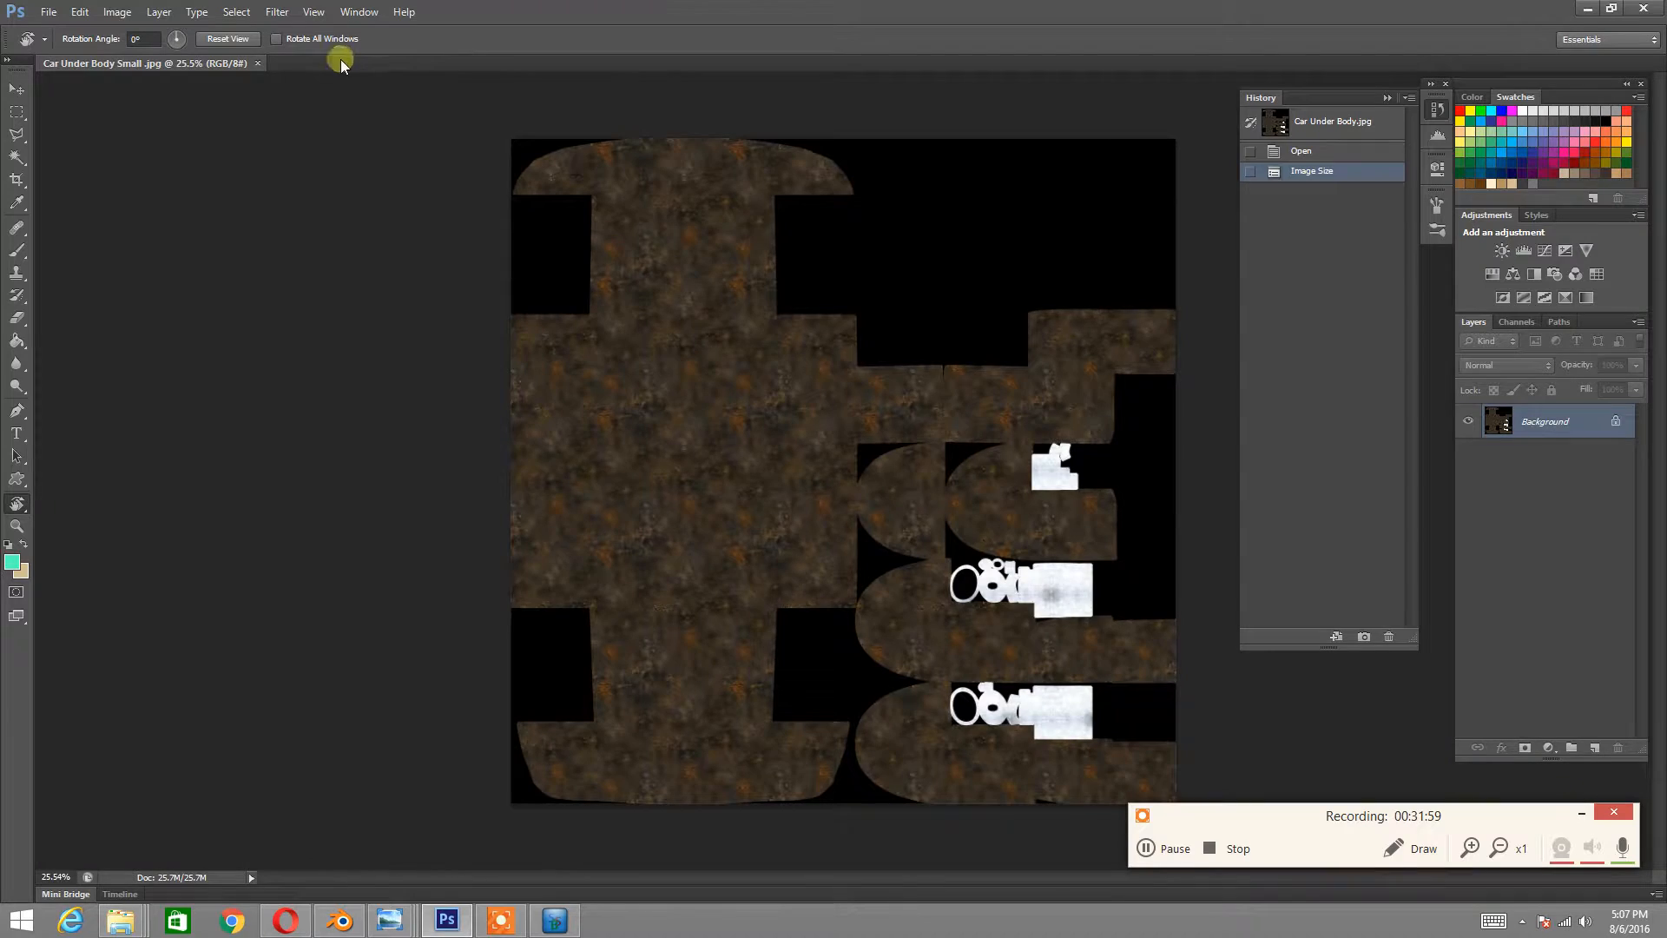
- Close the Car Under Body Small.jpg document and open Wind Shield Wippers.jpg from the Civic 2002 folder
left_click(257, 63)
left_click(52, 11)
left_click(52, 42)
scroll(1608, 502, "down", 3)
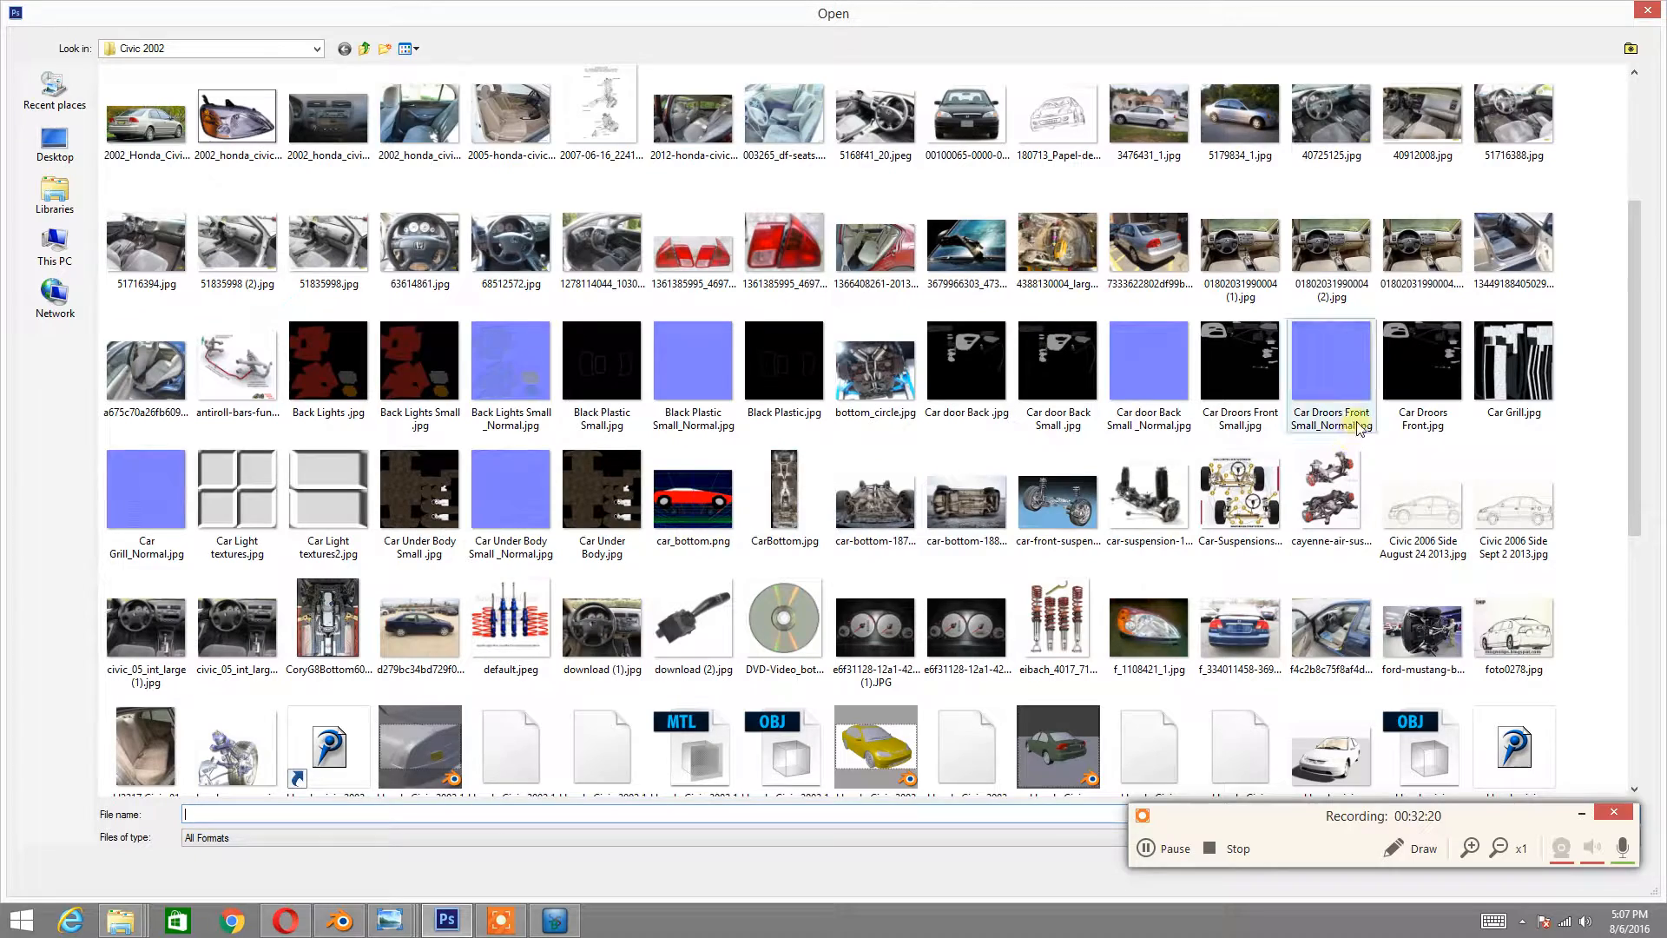
left_click_drag(1635, 469, 1573, 673)
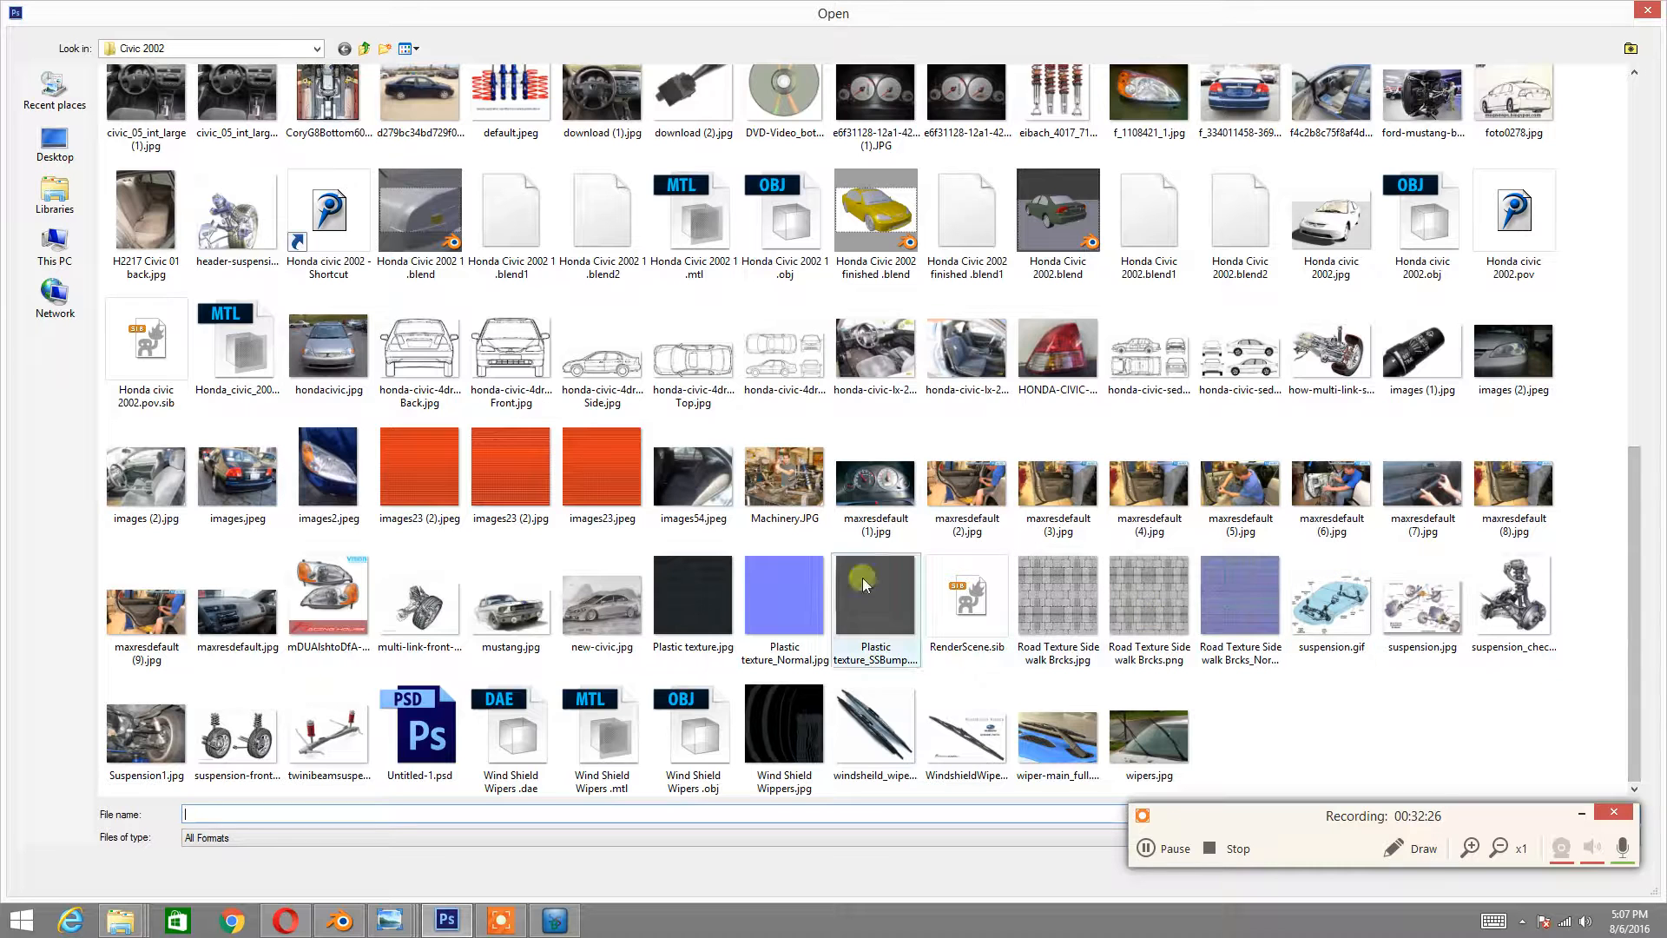
double_click(779, 768)
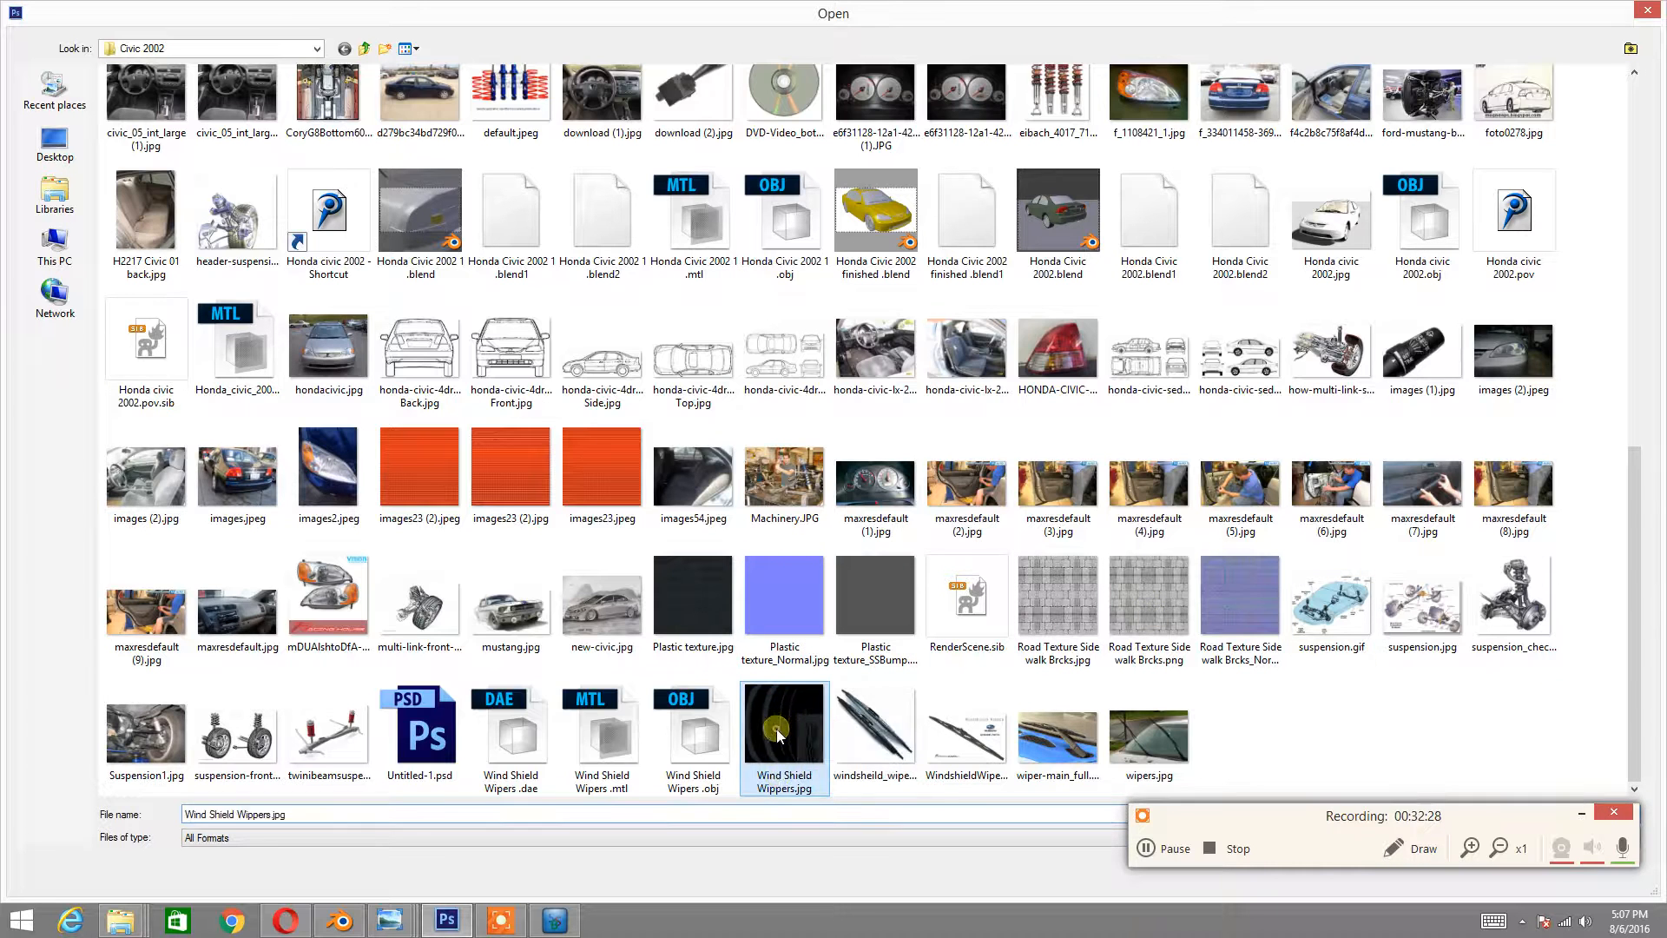
- Resize the Wind Shield Wippers image to 3000 by 3000 pixels
left_click(49, 12)
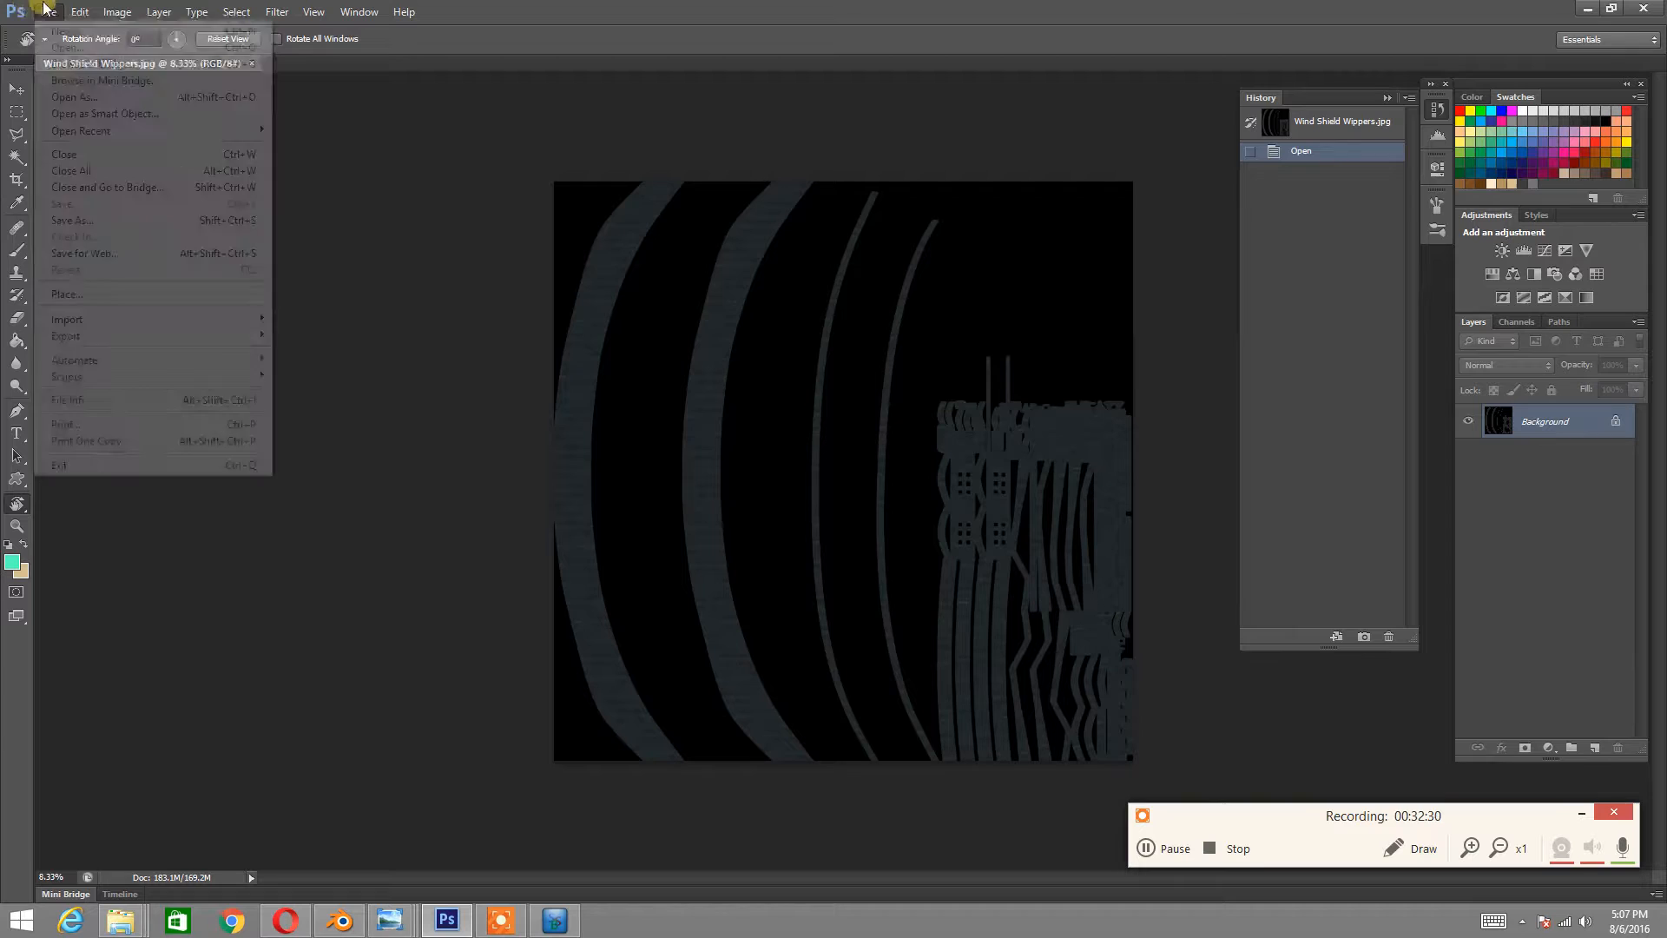
mouse_move(118, 11)
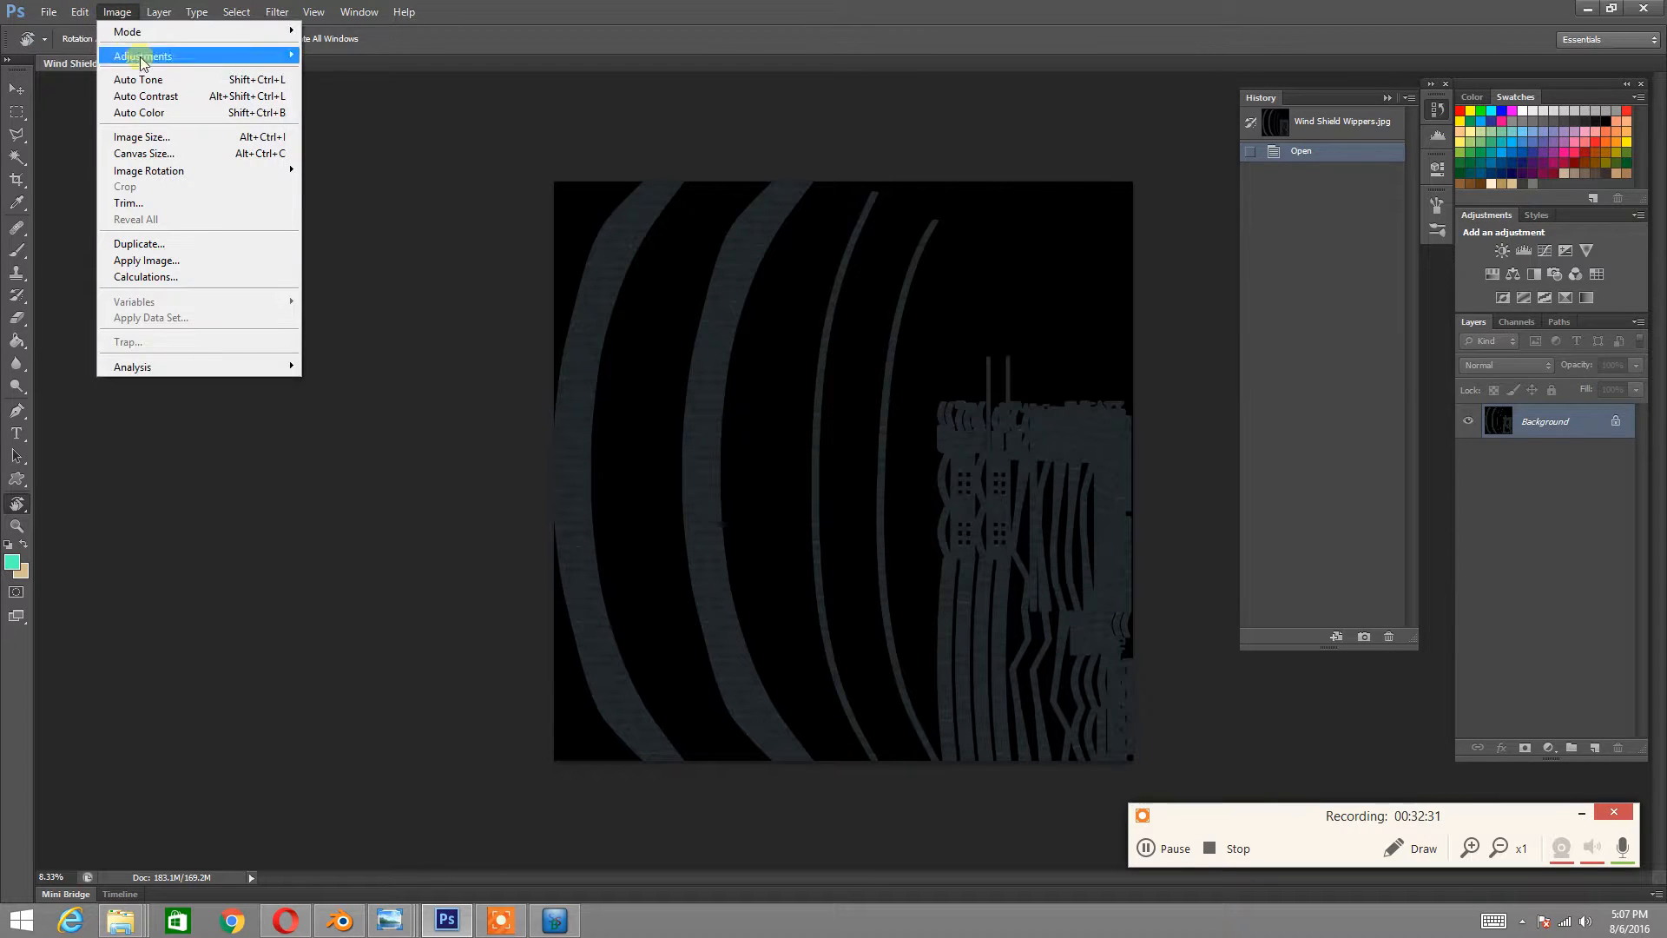
left_click(139, 136)
type("3000")
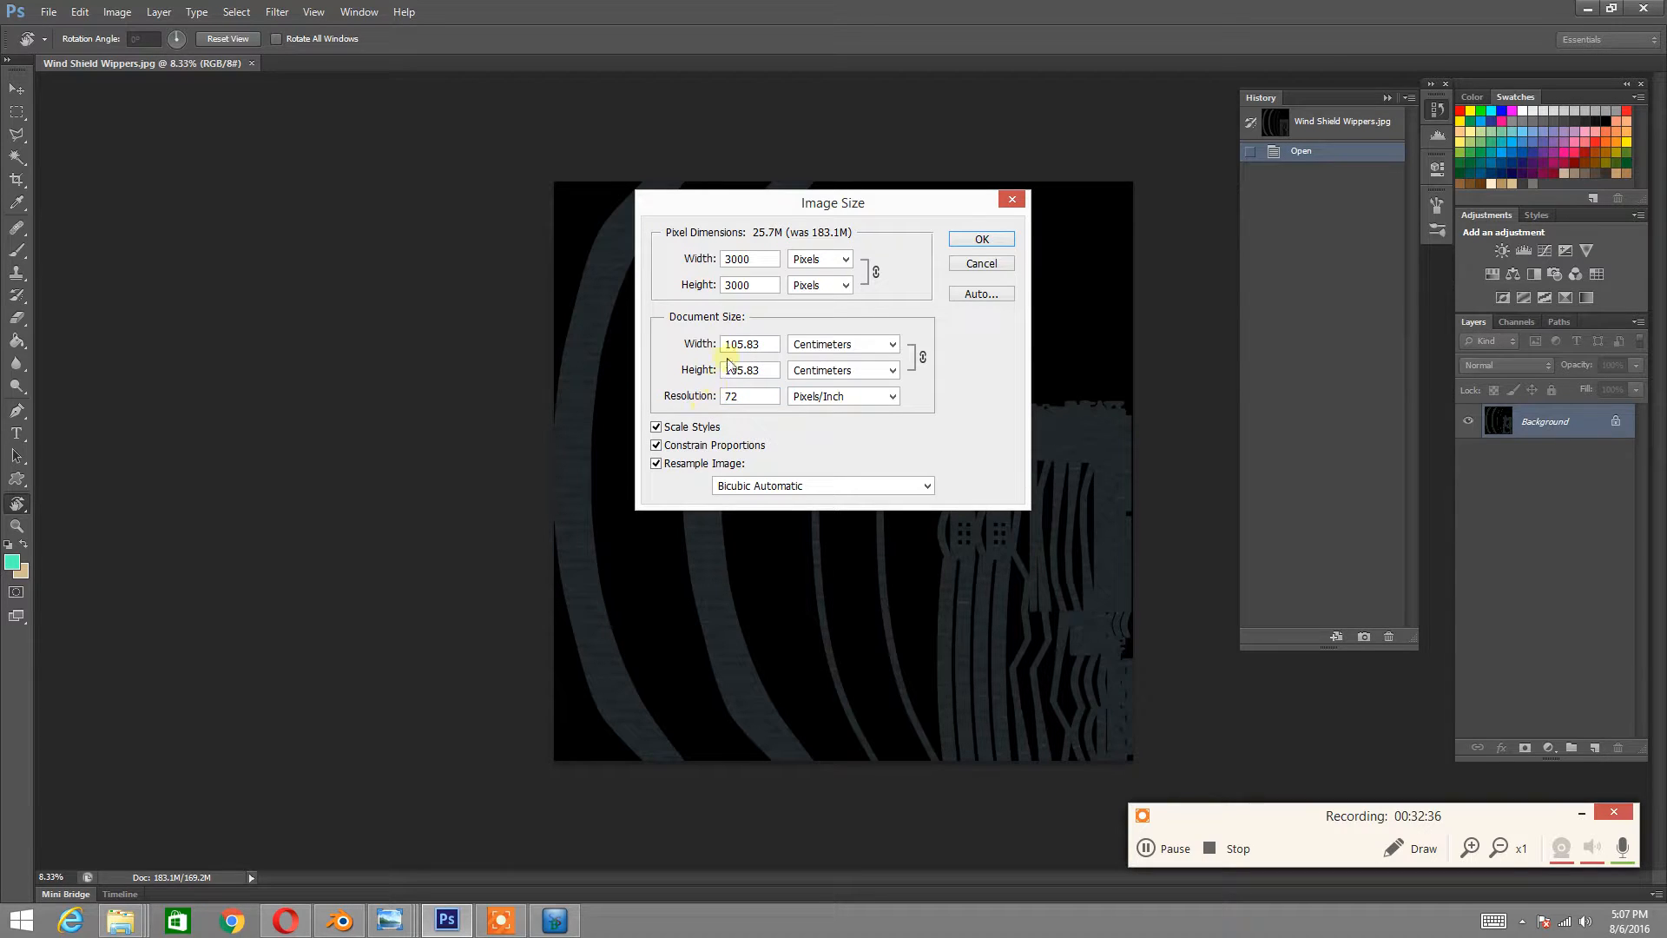
left_click(984, 240)
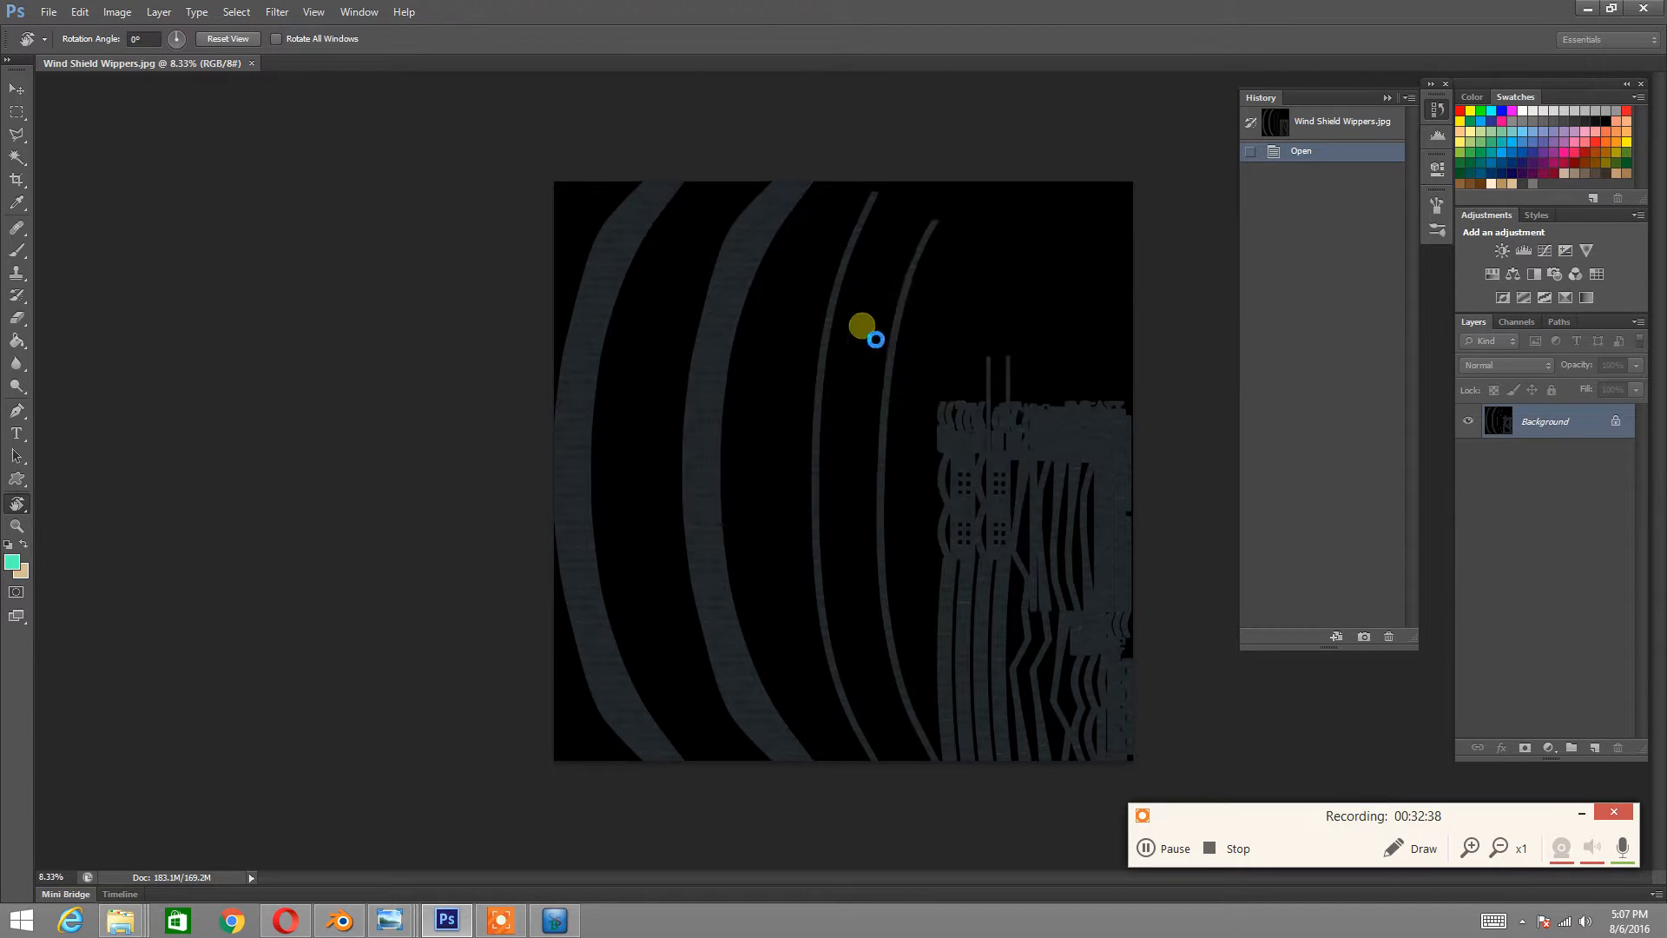
- Save the resized image as a maximum-quality JPEG named Wind Shield Wippers Small.jpg in the Civic 2002 folder
left_click(49, 14)
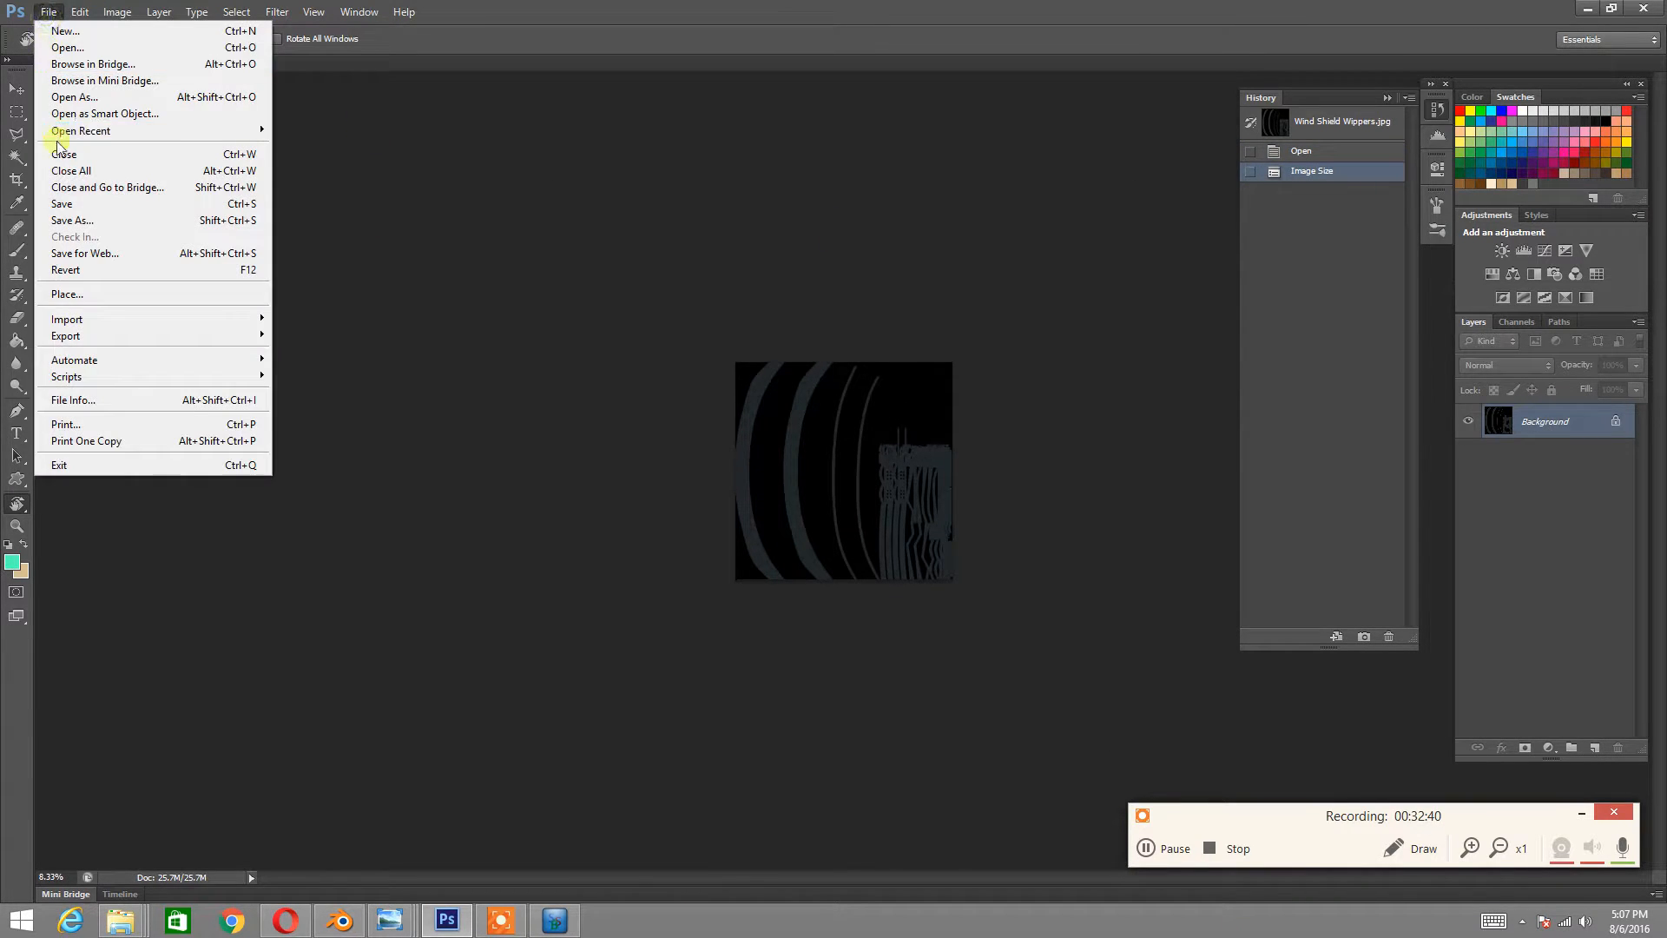
left_click(72, 220)
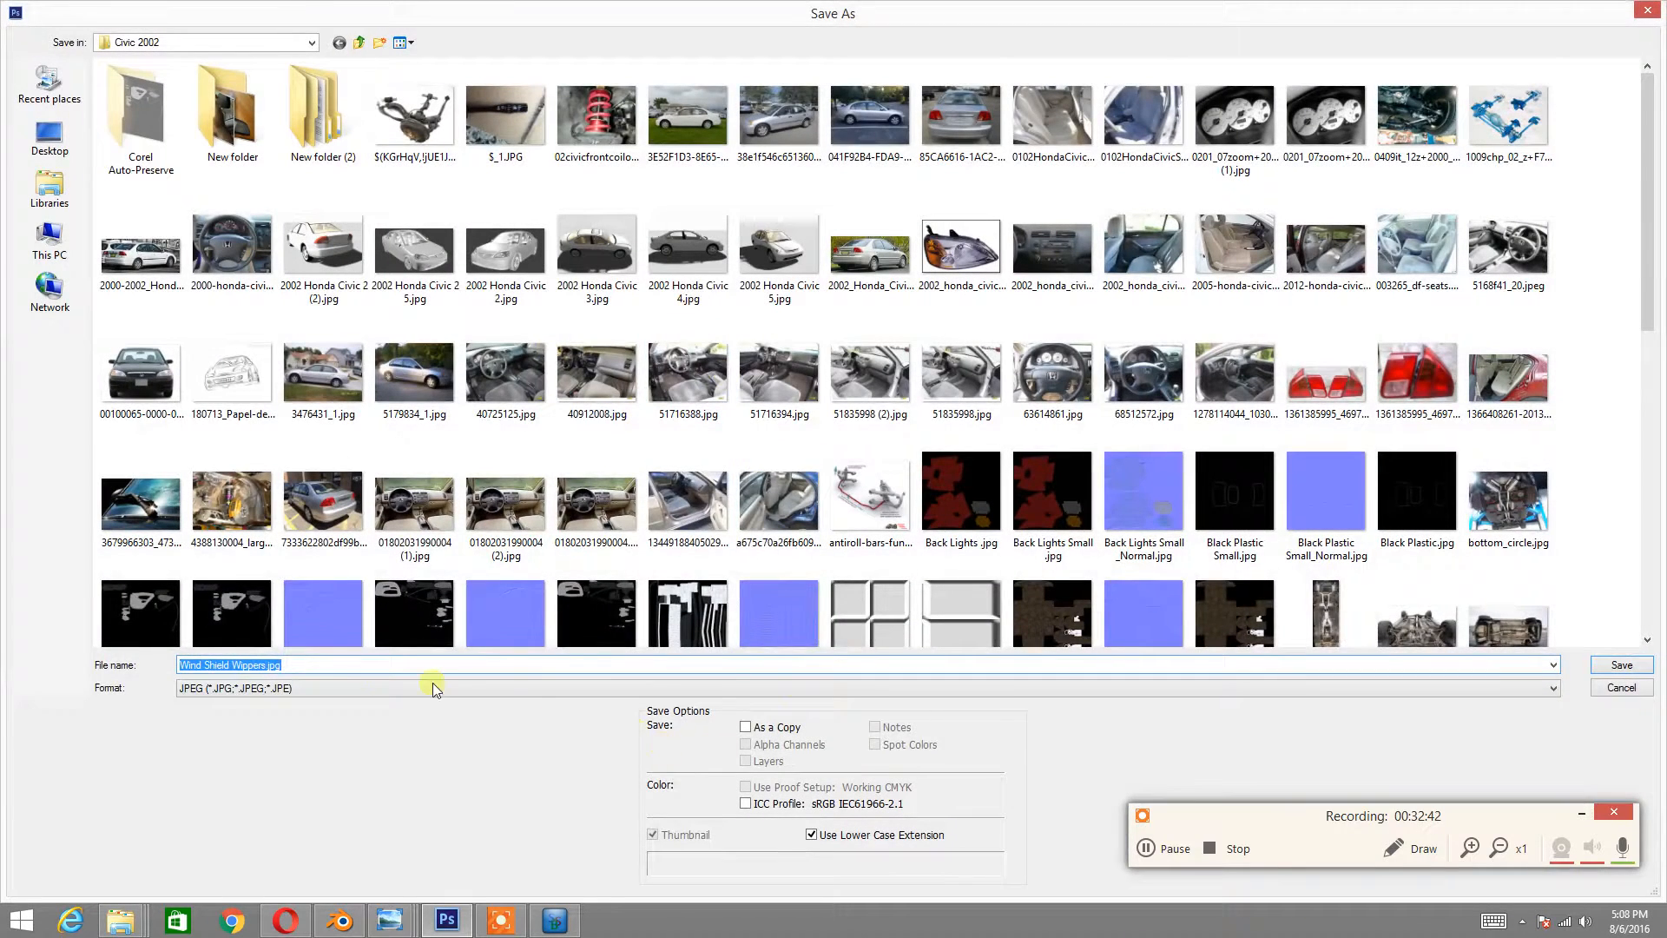
left_click(270, 666)
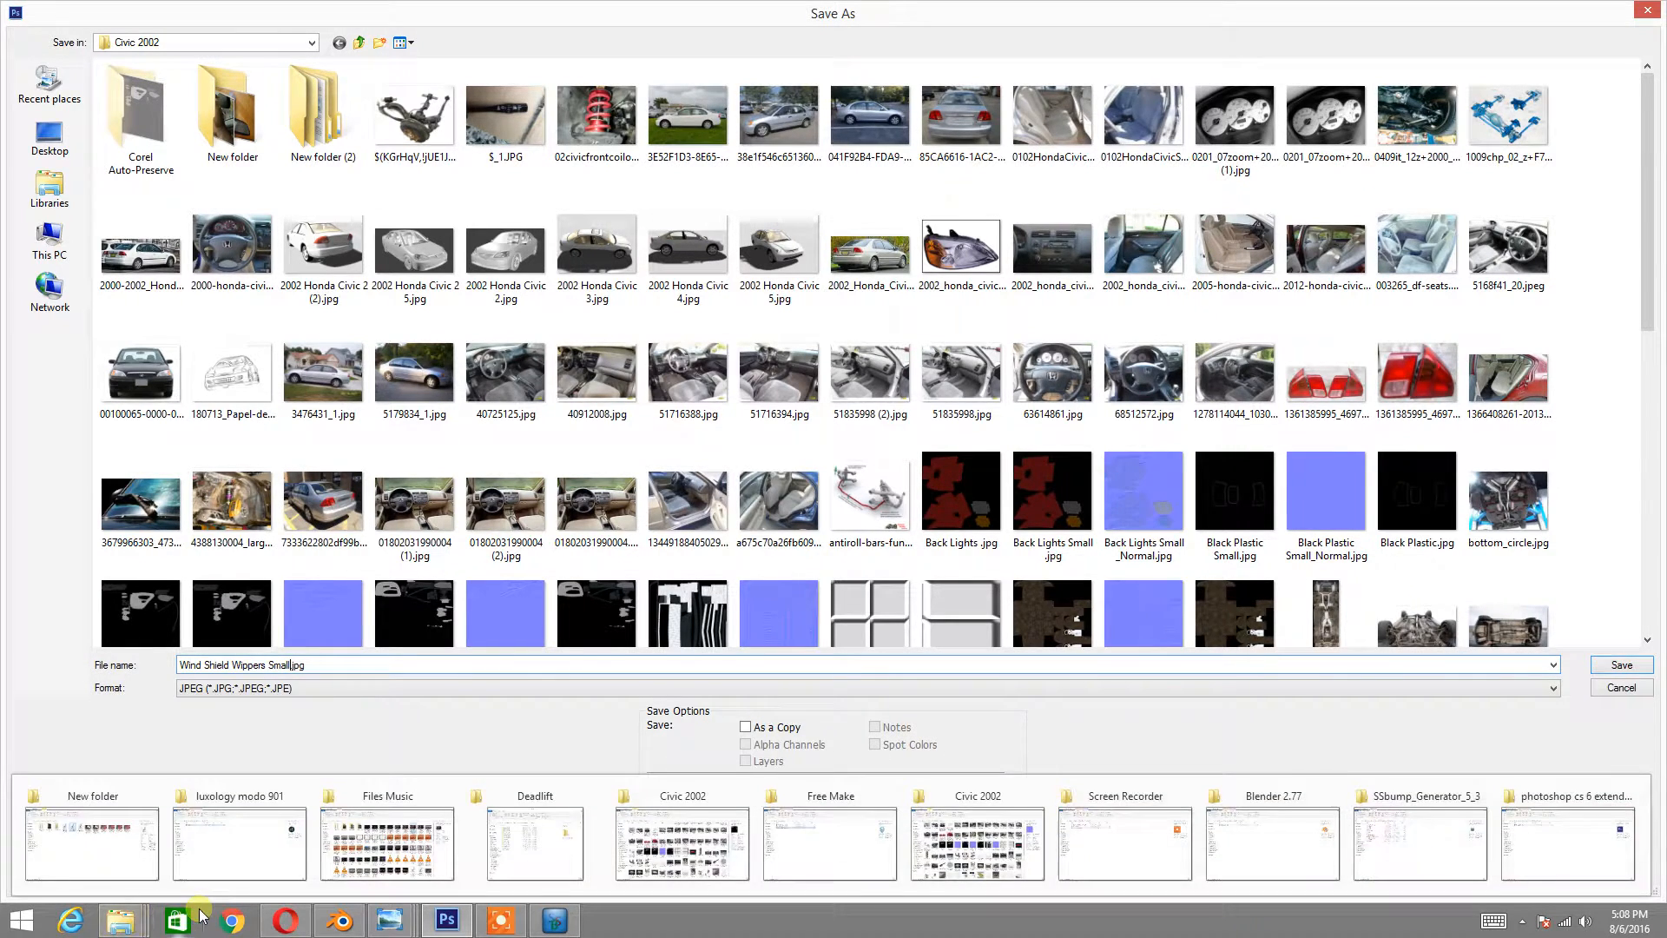
left_click(1622, 665)
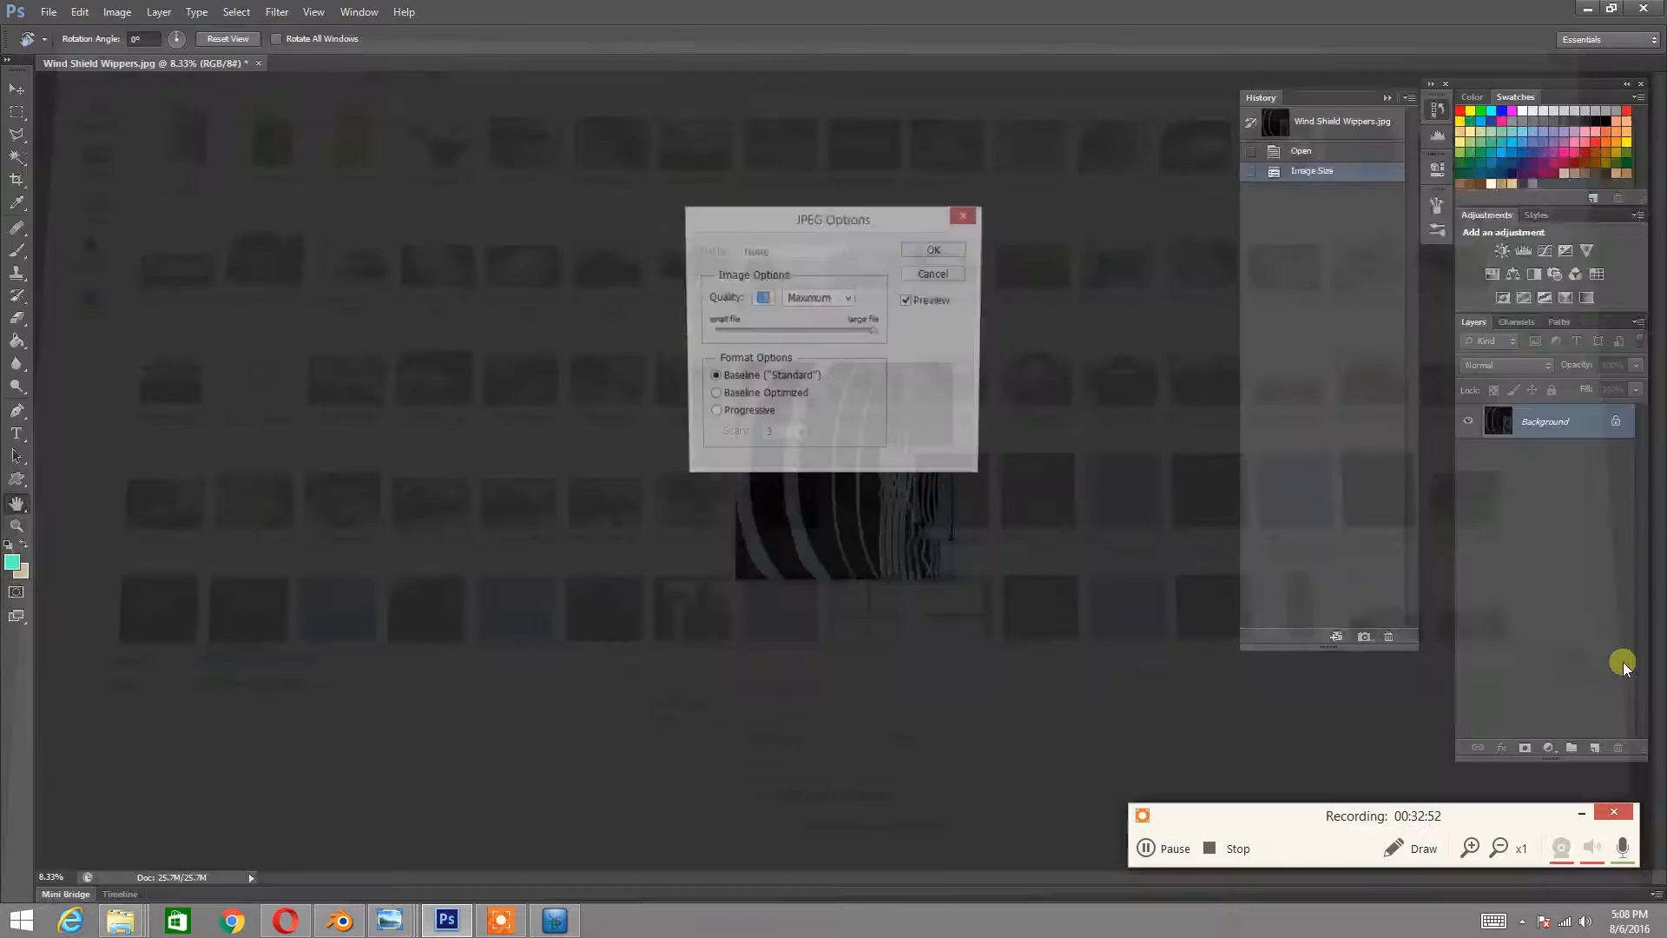
left_click(935, 252)
key("r")
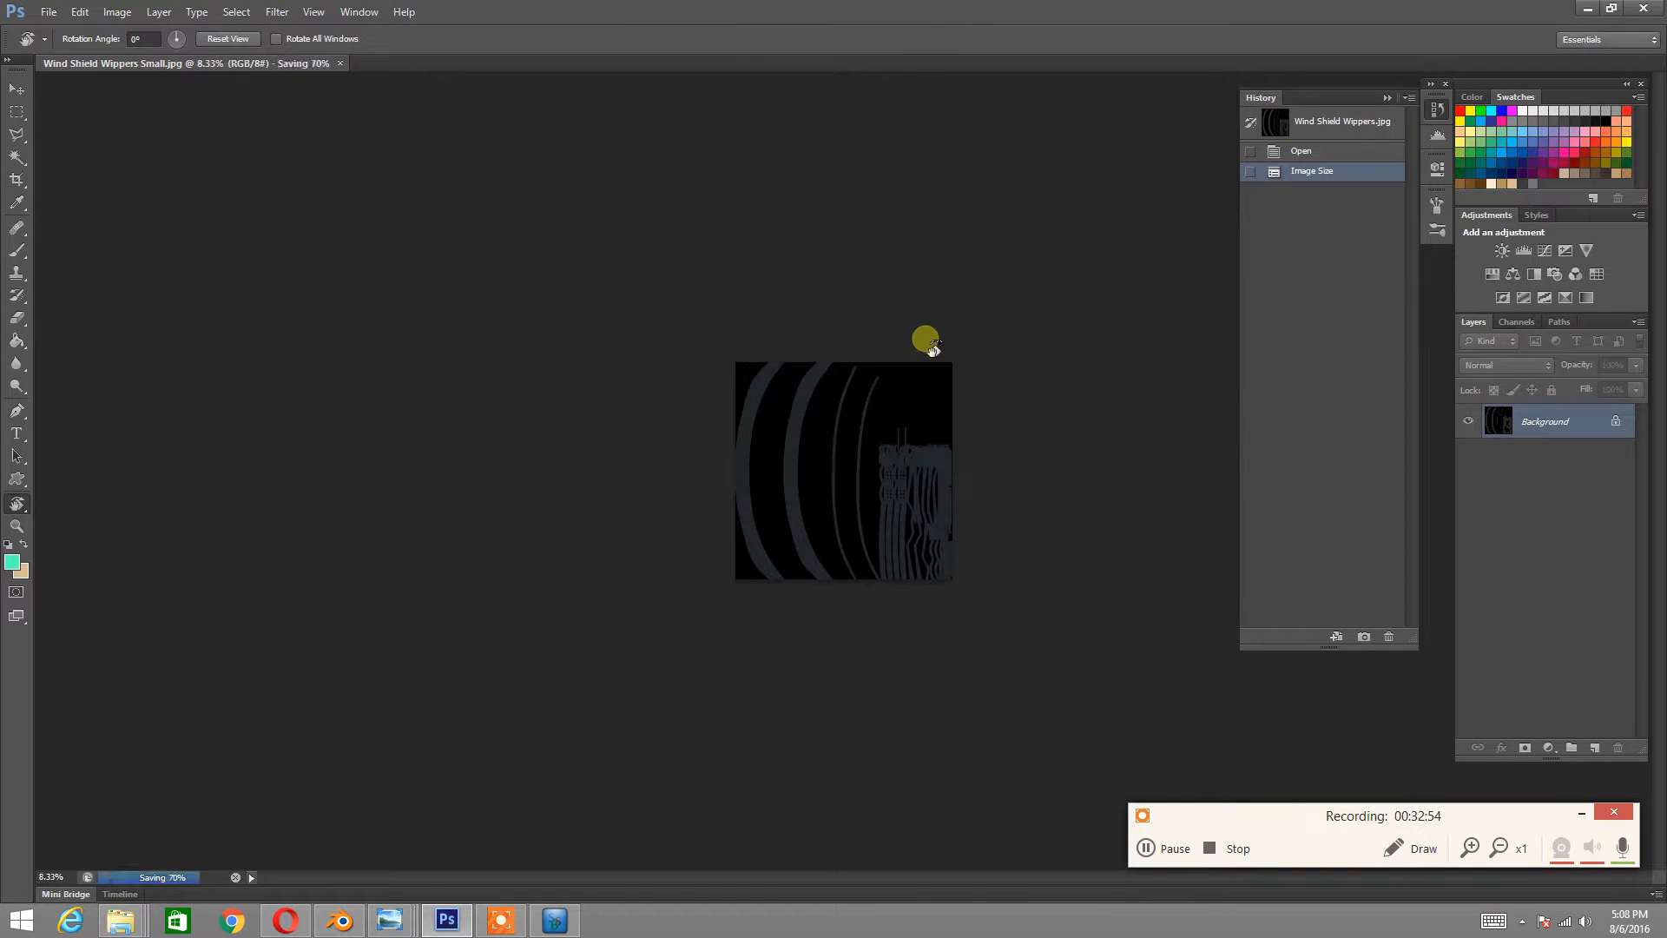
- Switch to SSBump Generator and replace the listed Black Plastic image with Wind Shield Wippers Small.jpg
left_click(555, 920)
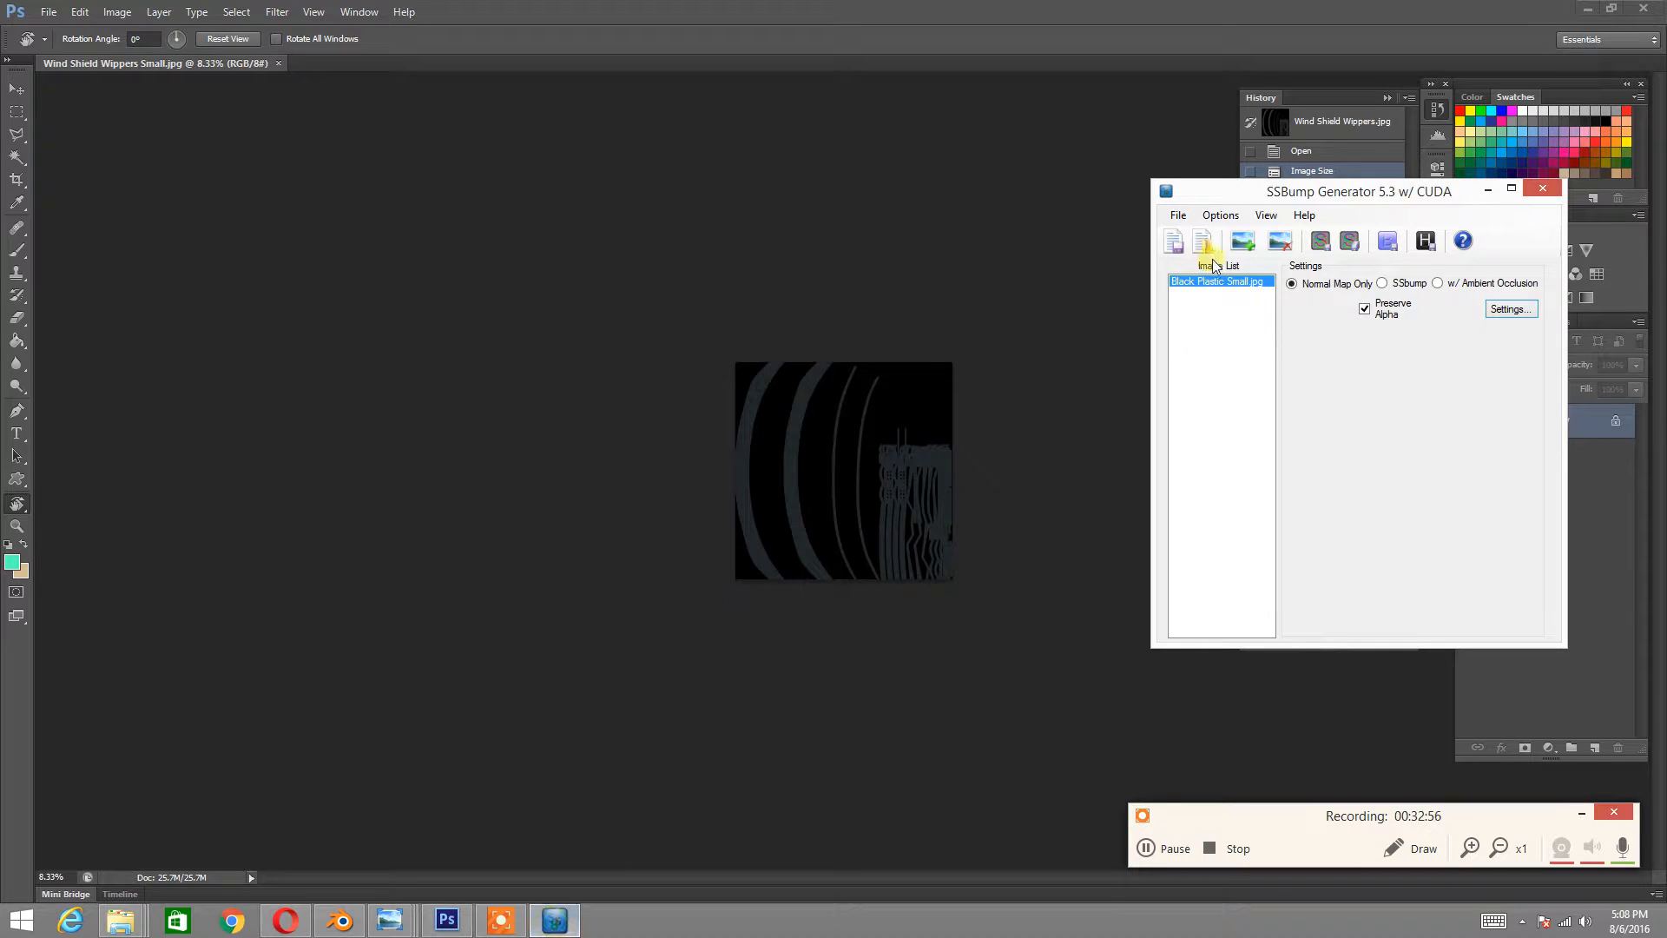
left_click(1279, 242)
left_click(1246, 242)
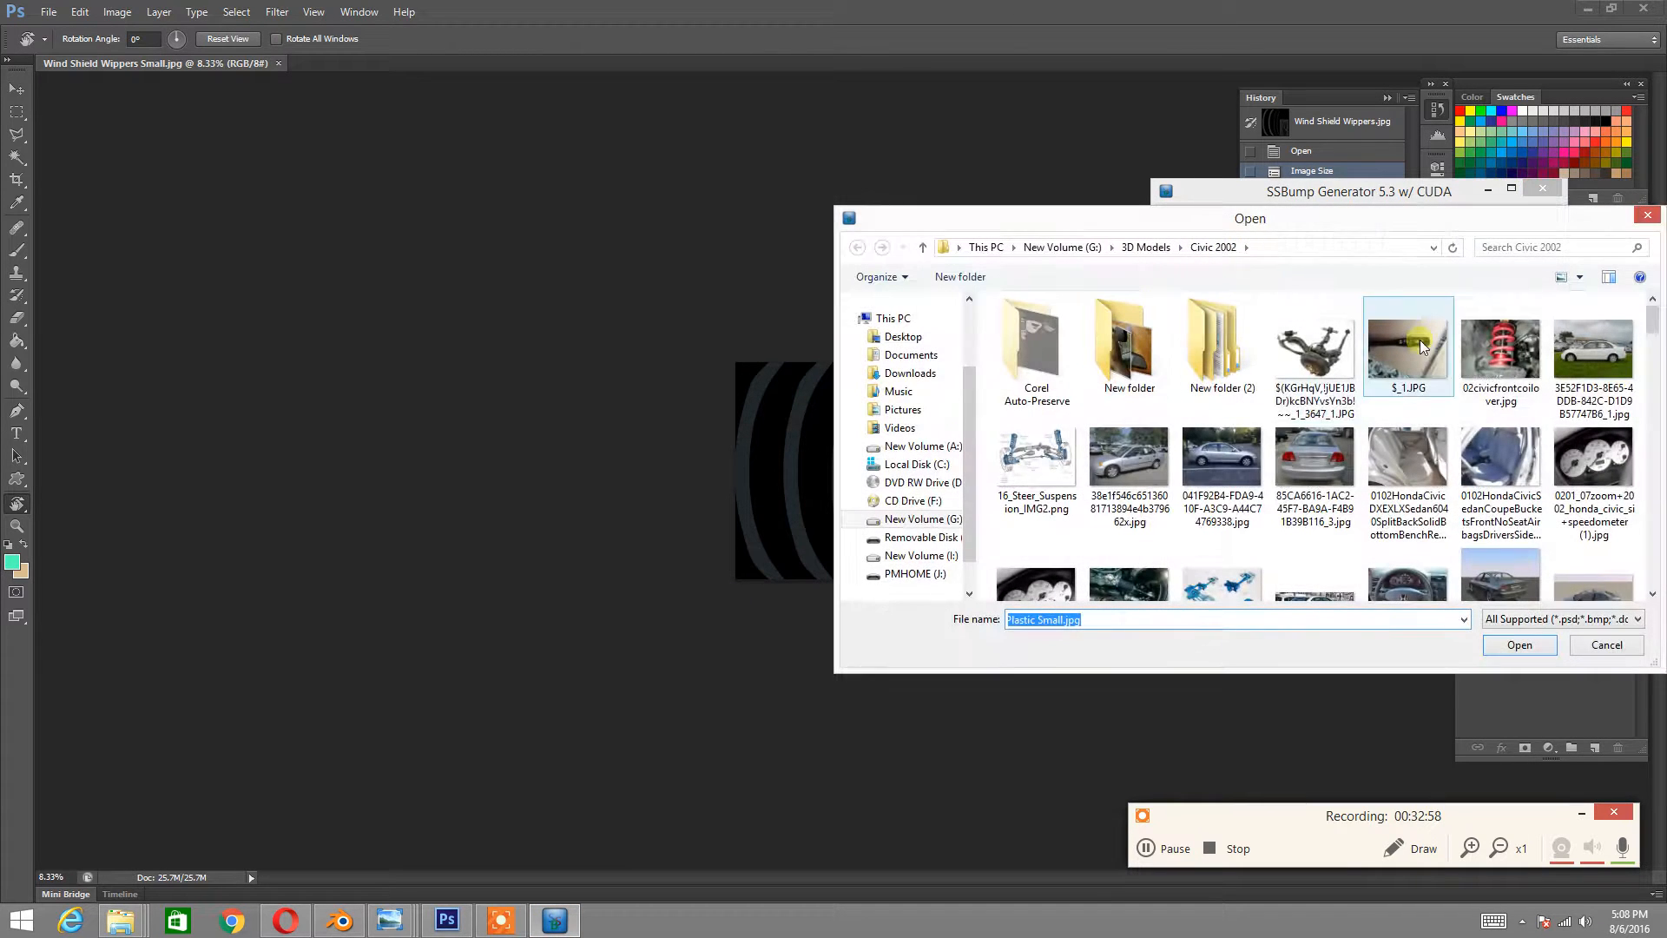
left_click_drag(1657, 326, 1612, 570)
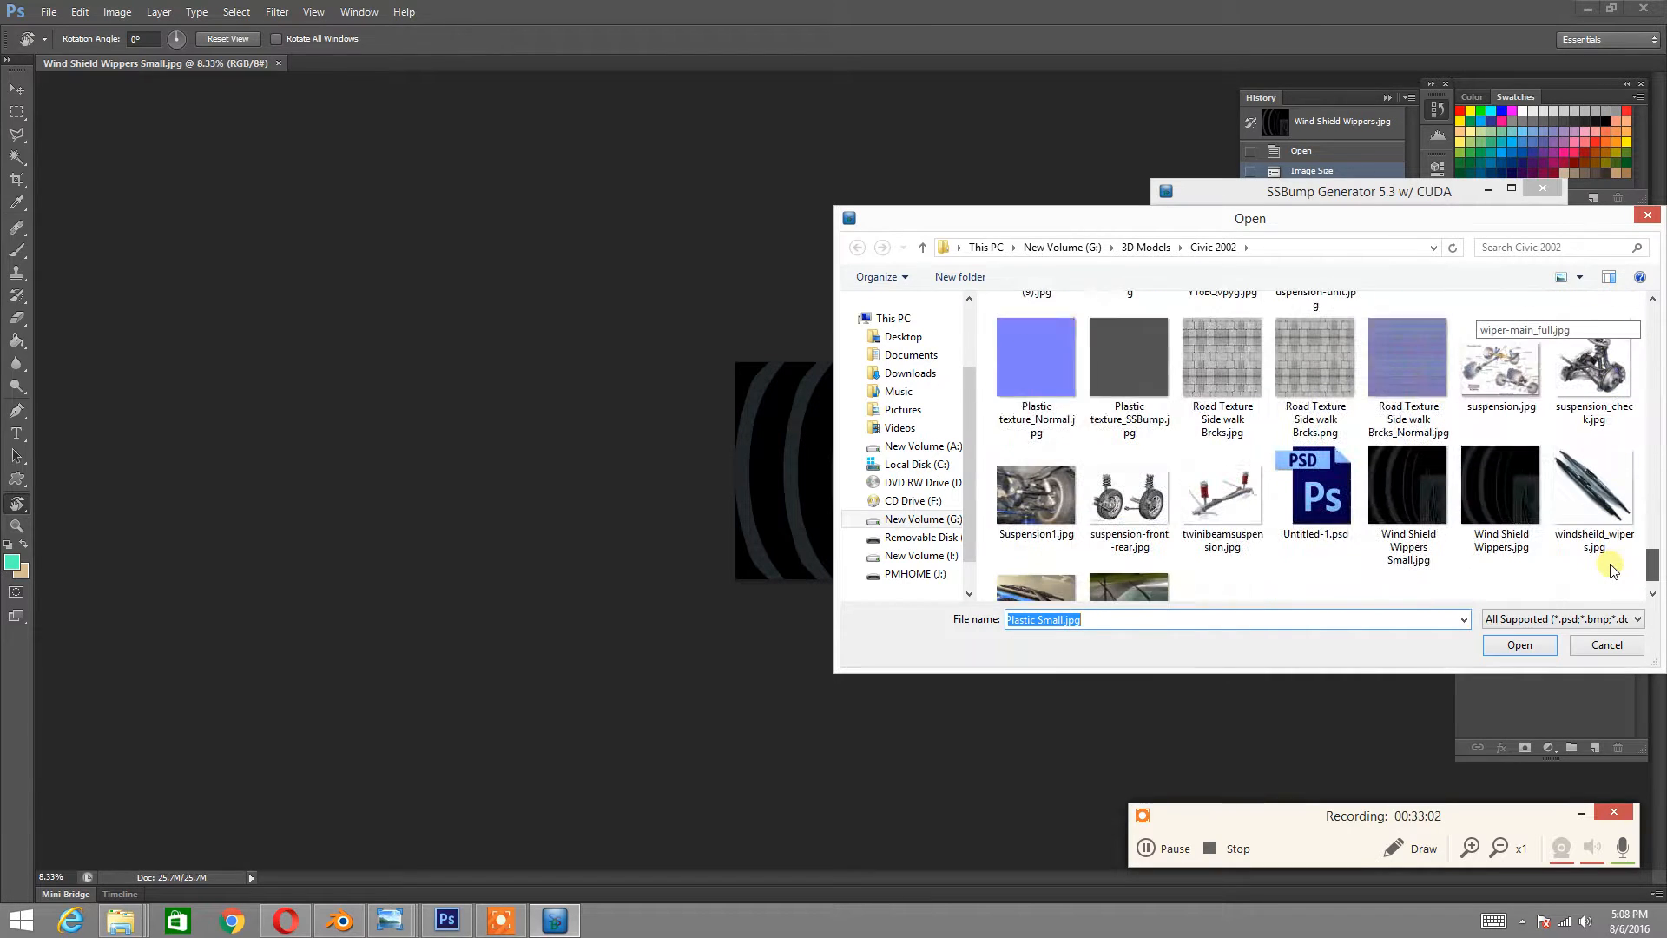
double_click(1408, 491)
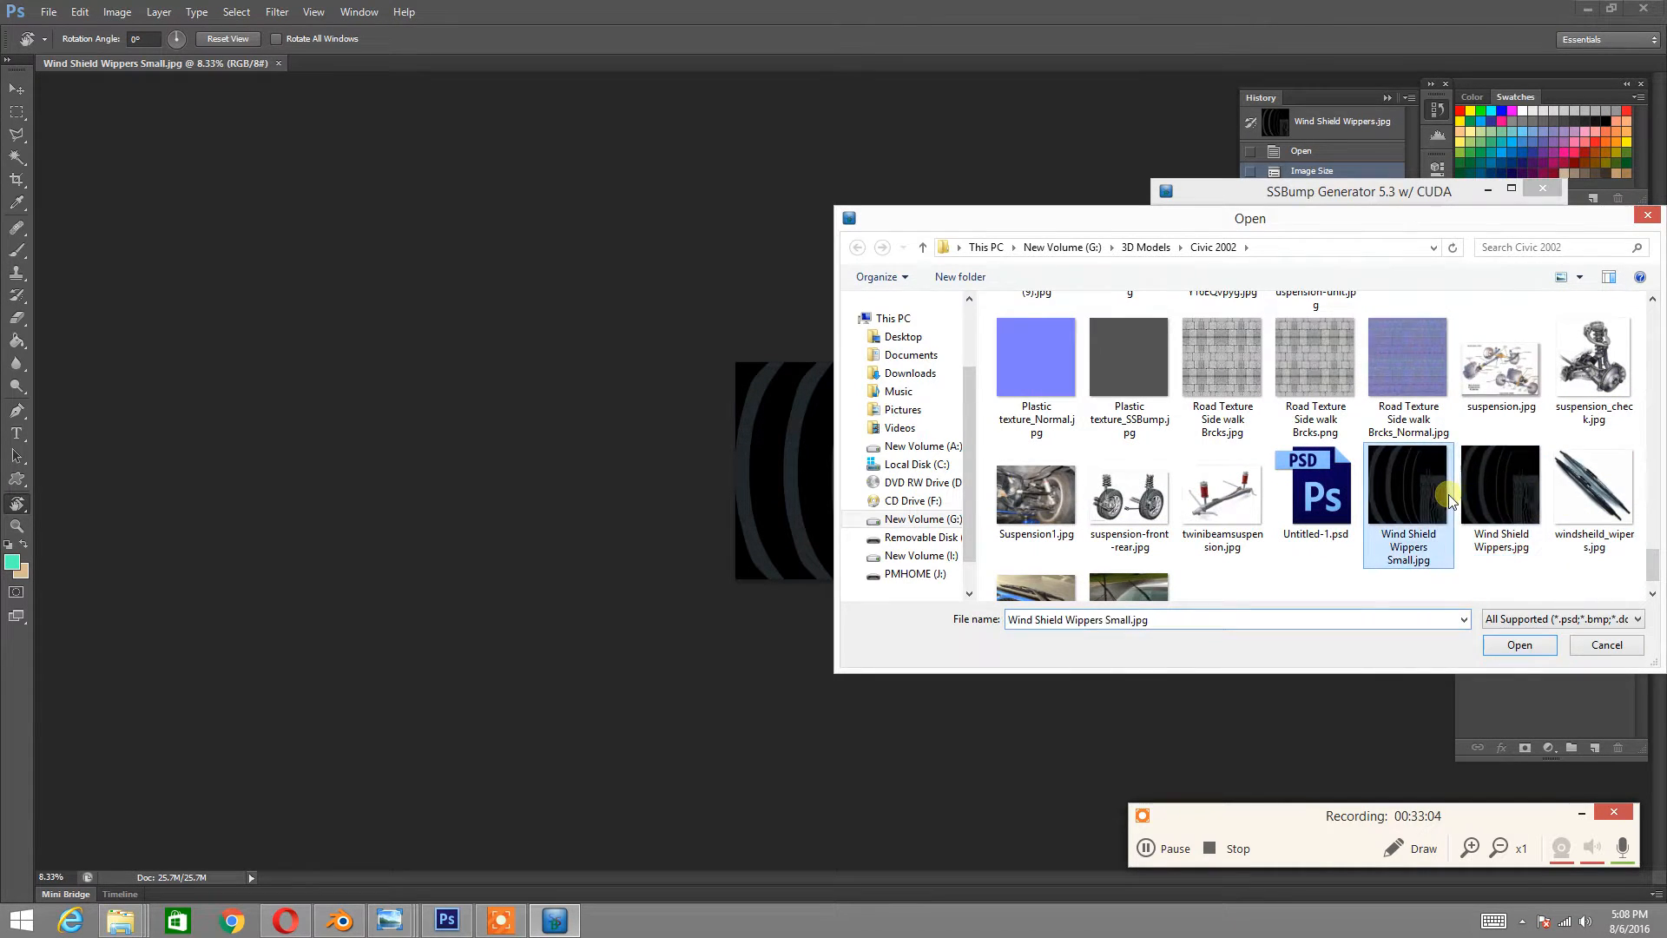
- Generate a normal map only from the wiper image, using a Large Detail layer with the Normal blend mode
left_click(1293, 283)
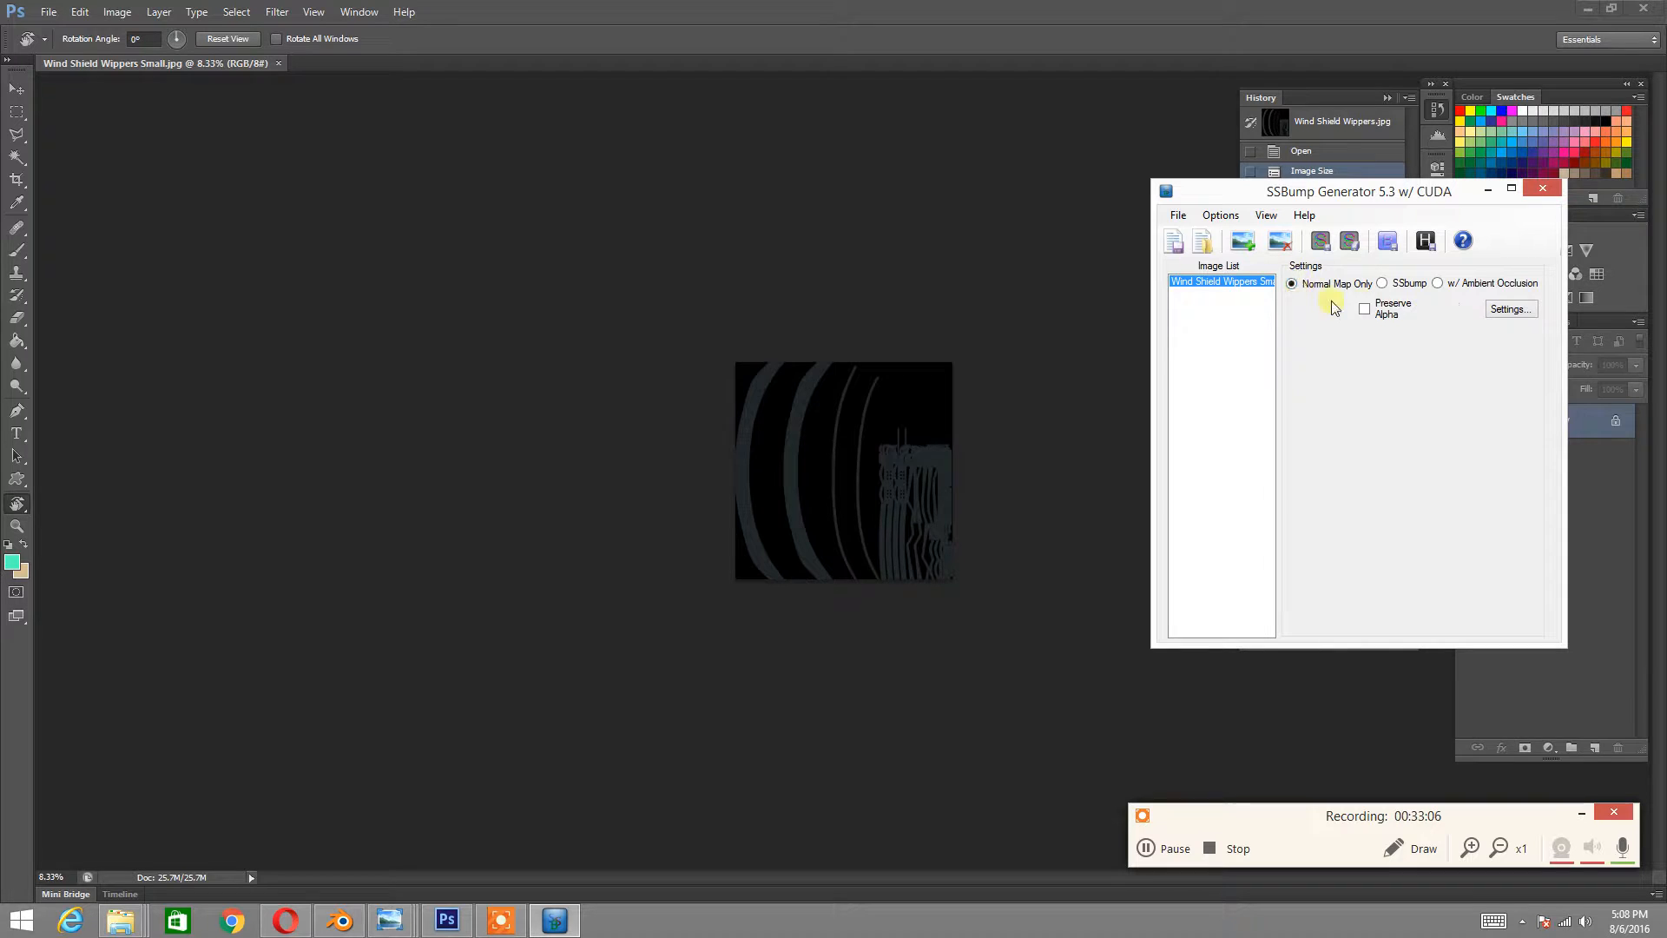
left_click(1507, 309)
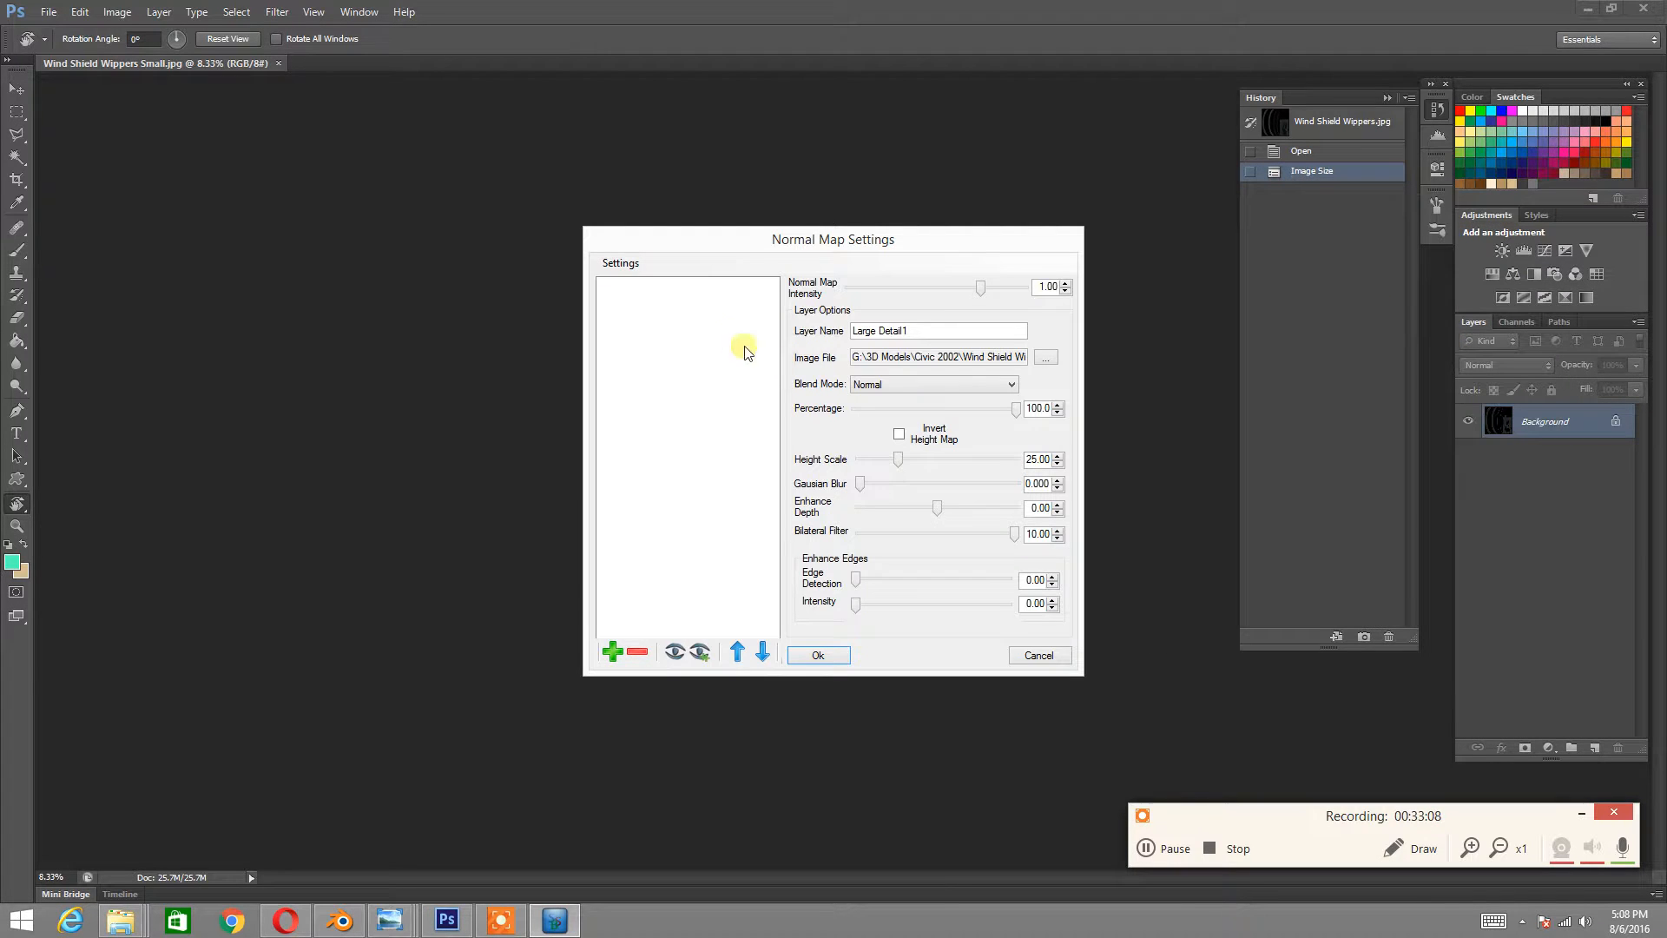
left_click(612, 651)
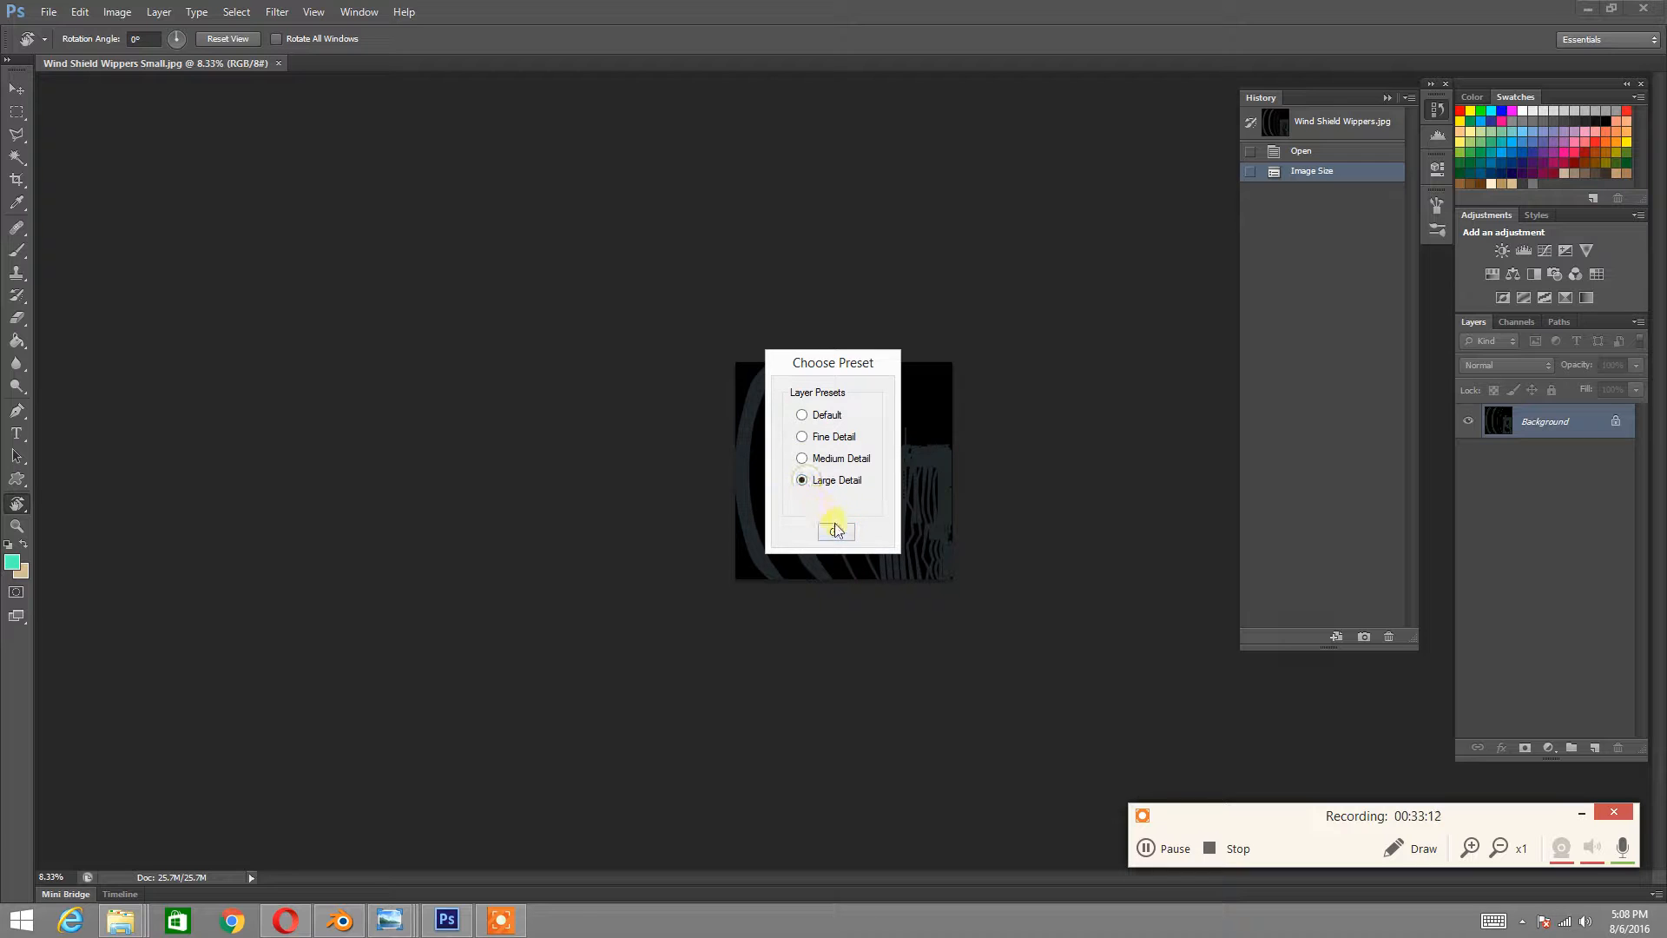
left_click(835, 529)
left_click(995, 383)
left_click(967, 401)
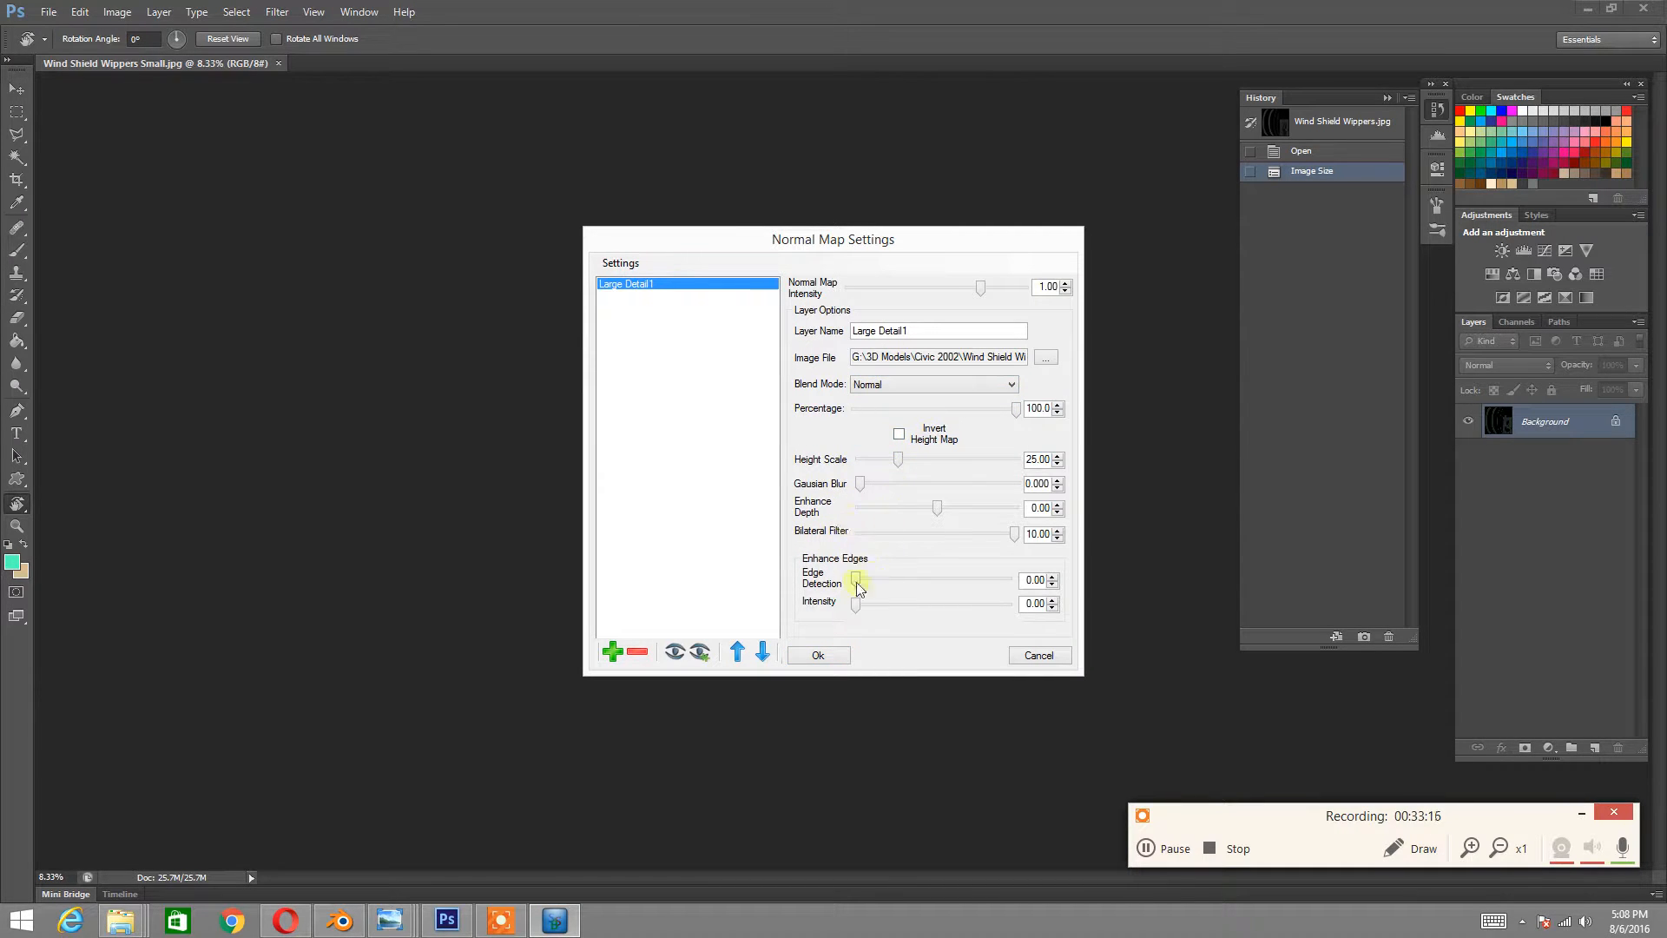
left_click(817, 655)
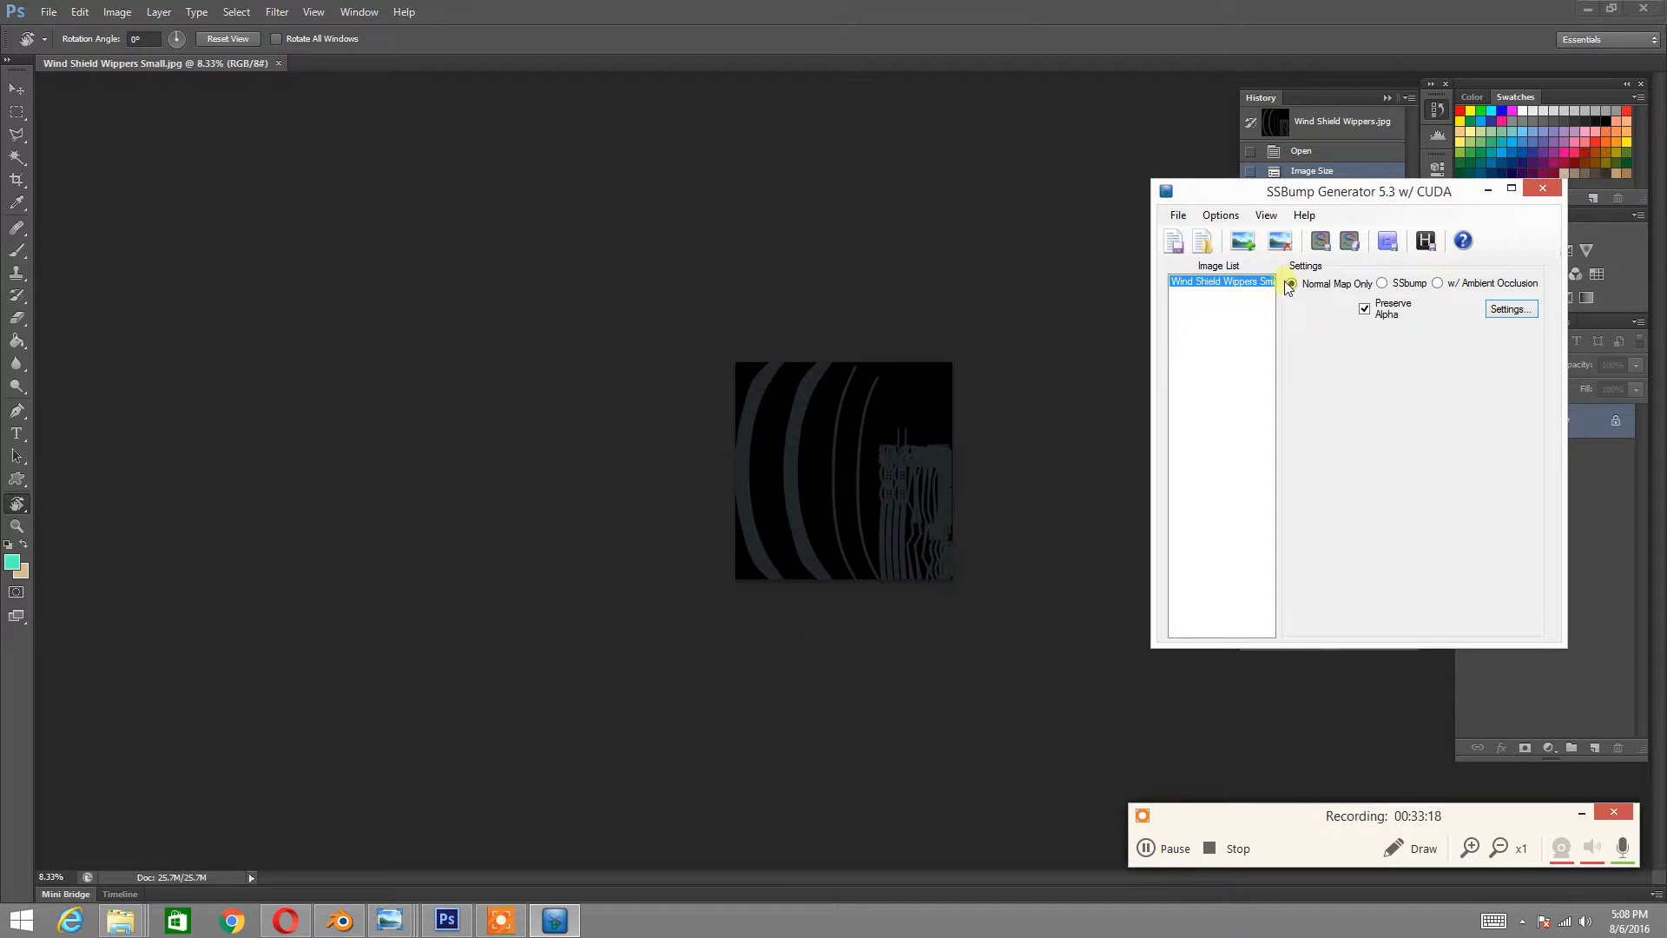
left_click(1321, 245)
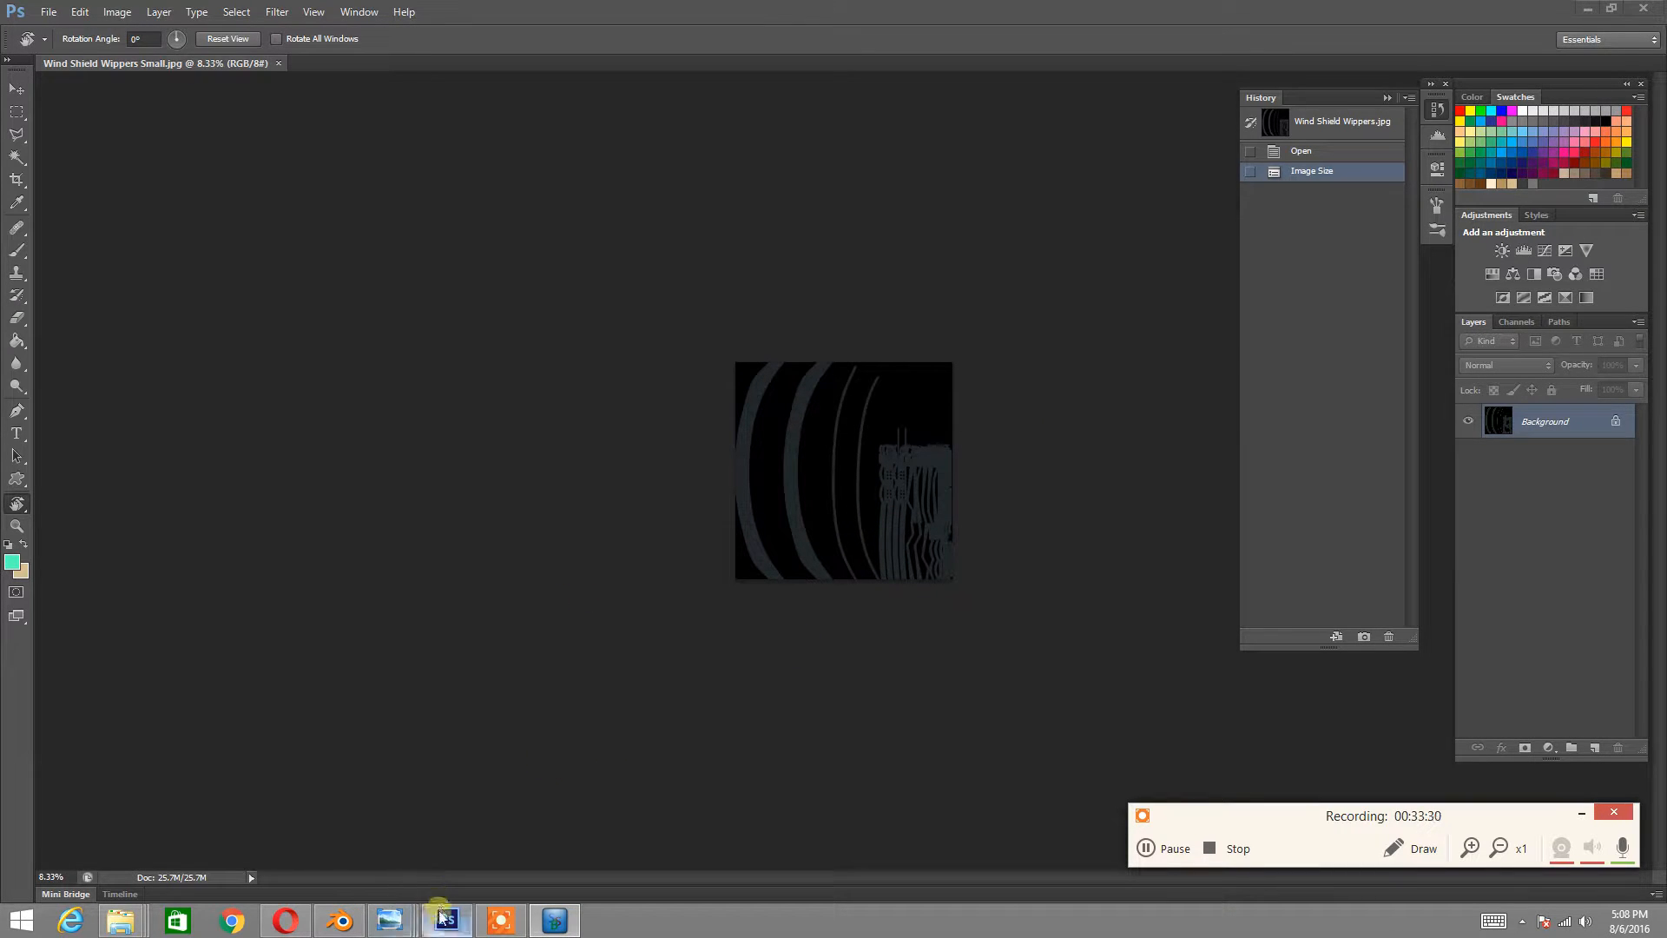
- Switch to Blender, return to the 3D View, show the wiper object's materials and put the object in Edit Mode
left_click(340, 919)
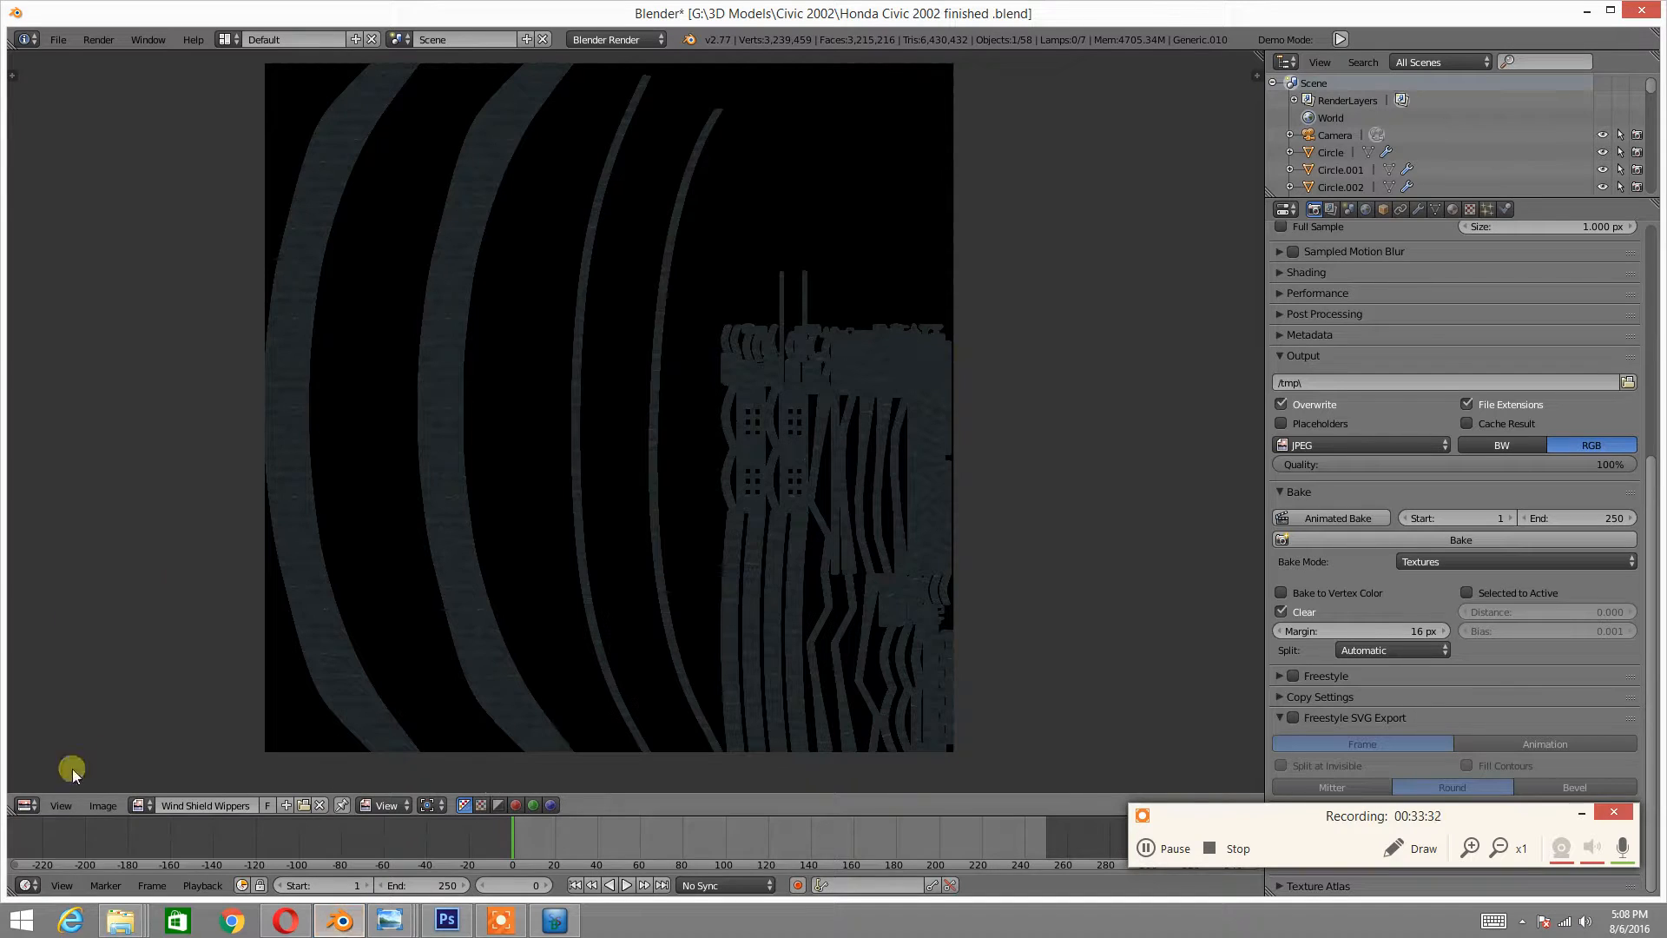
left_click(27, 805)
left_click(44, 785)
middle_click_drag(806, 382, 655, 376)
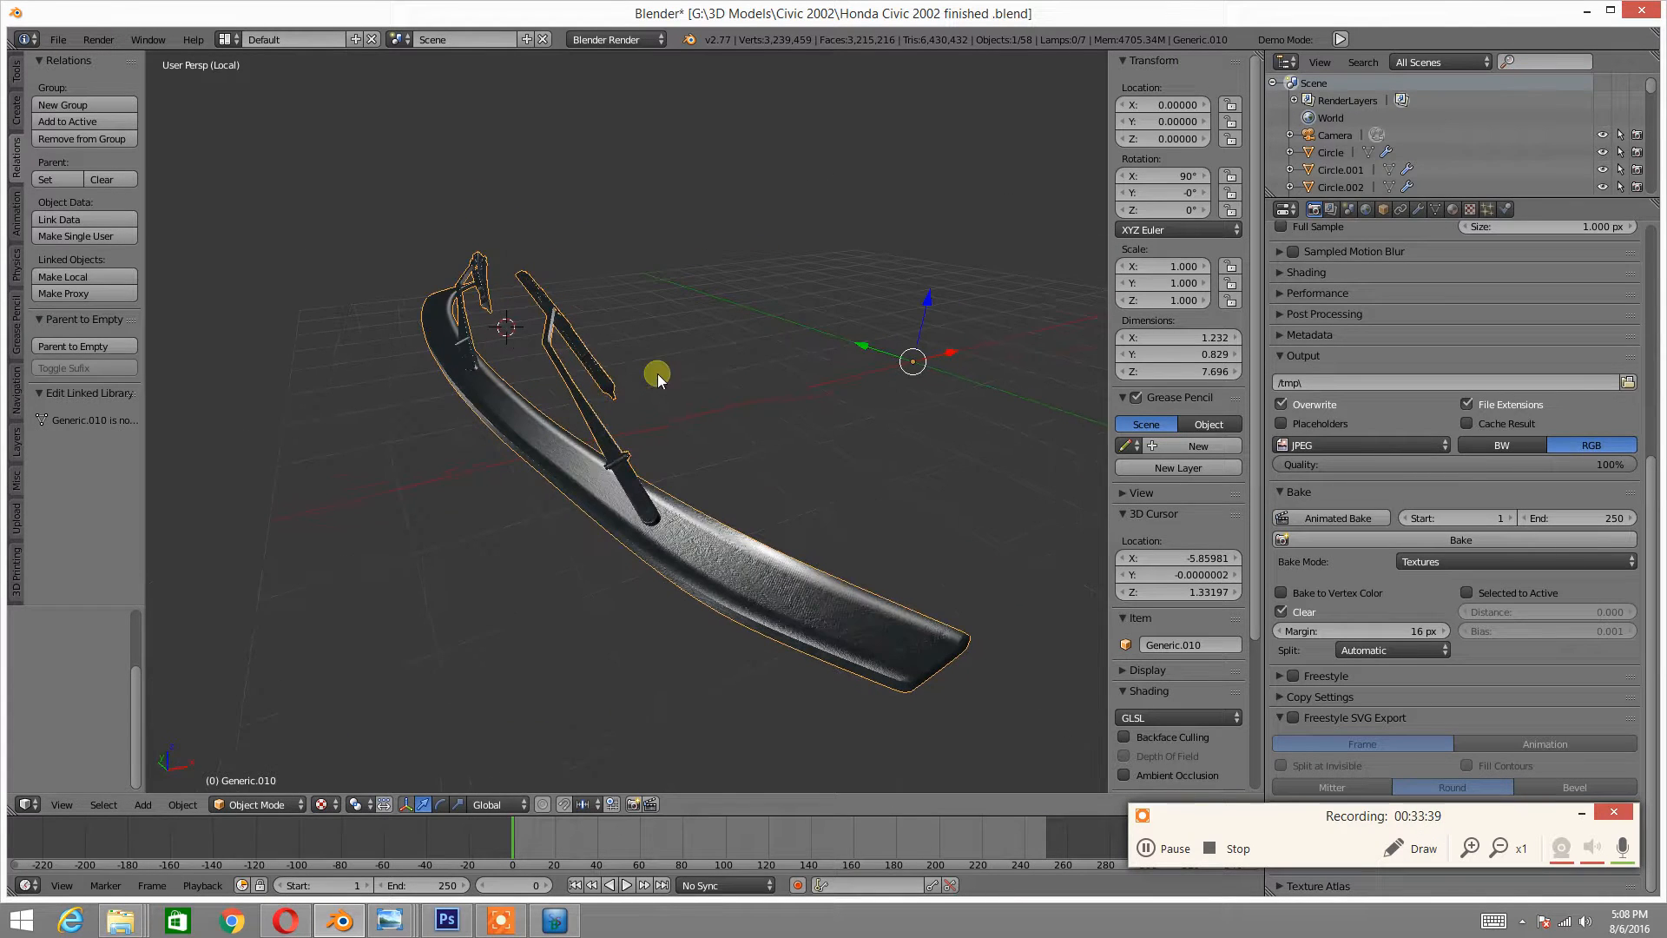
left_click(1455, 212)
key("Tab")
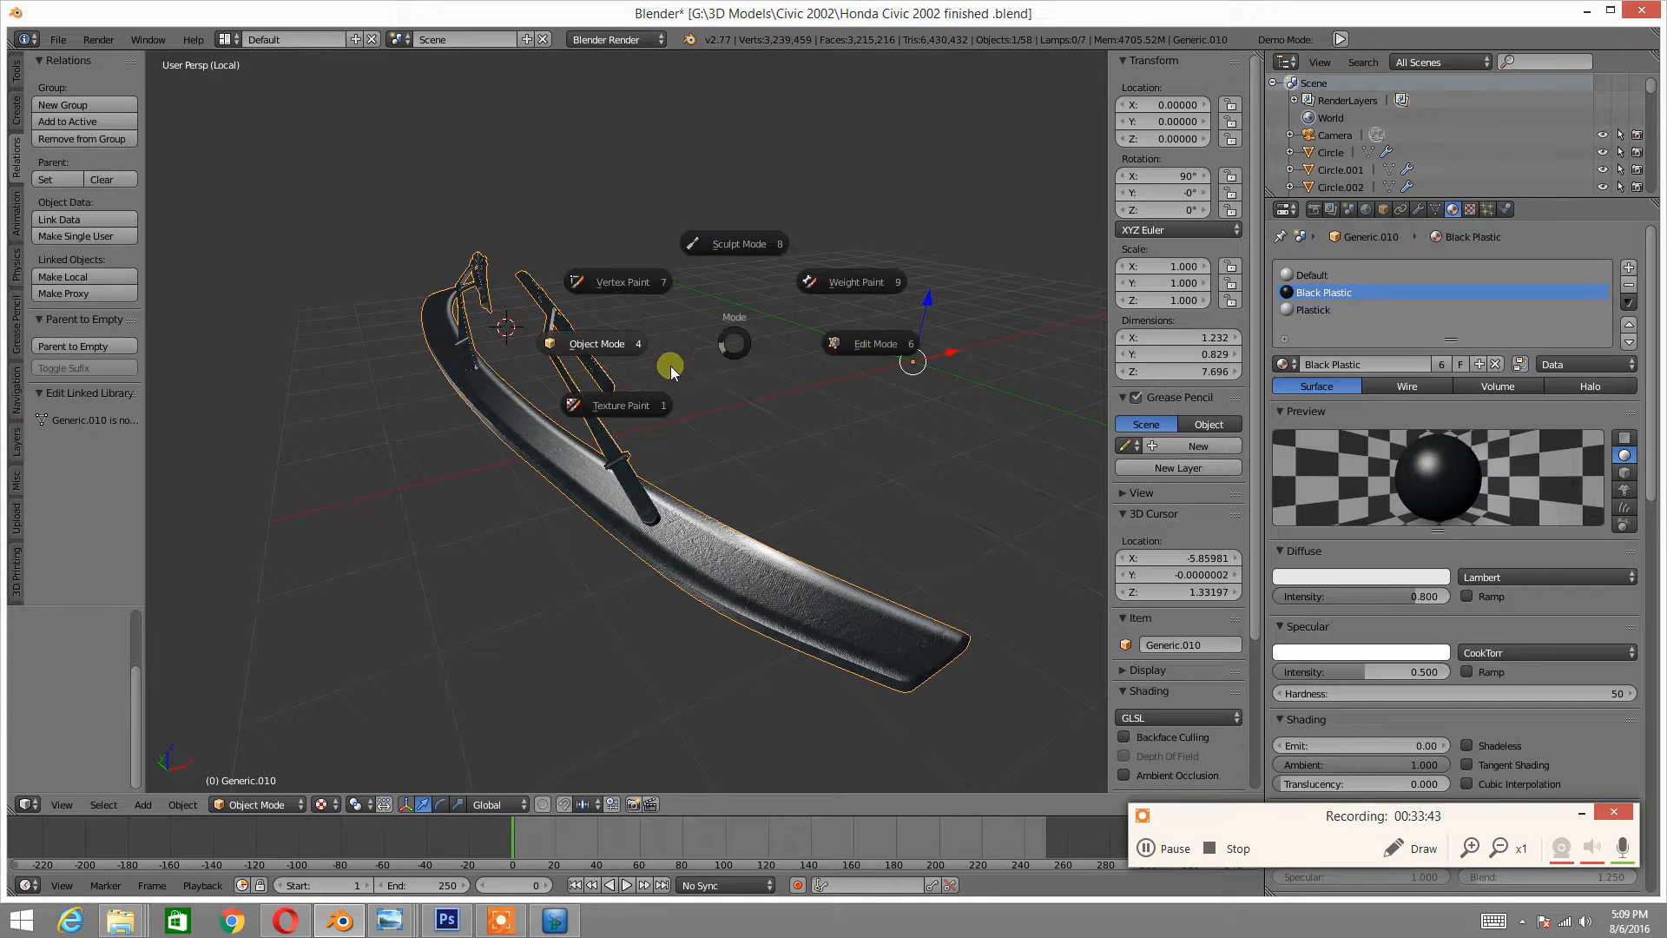
left_click(610, 358)
key("Tab")
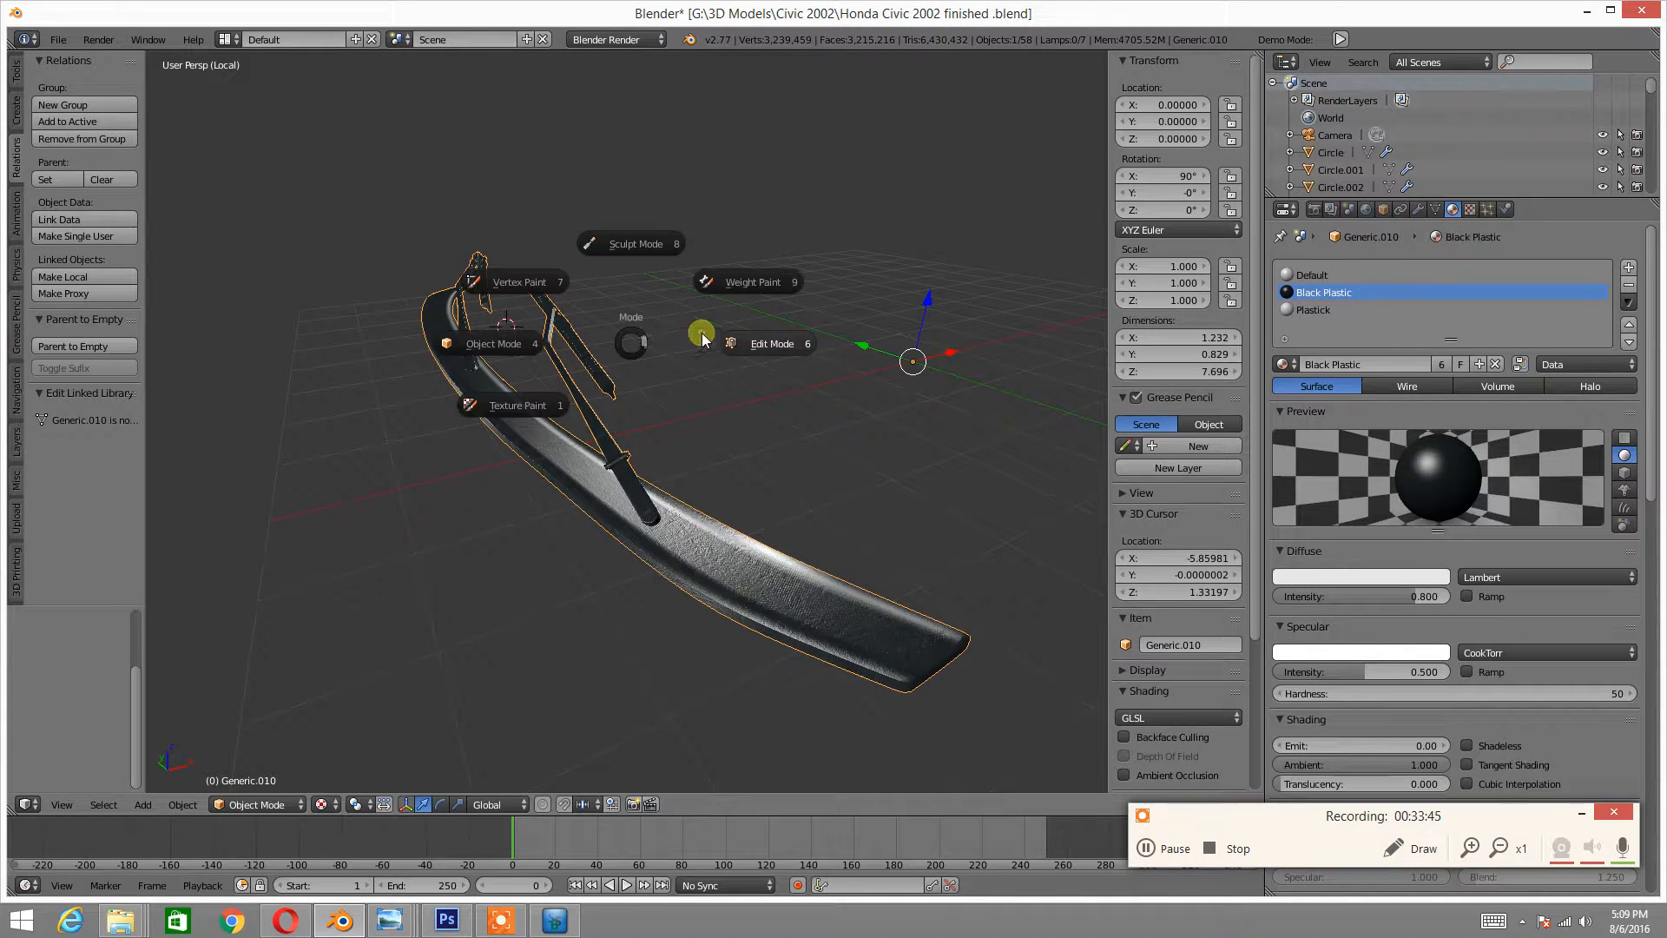
left_click(792, 343)
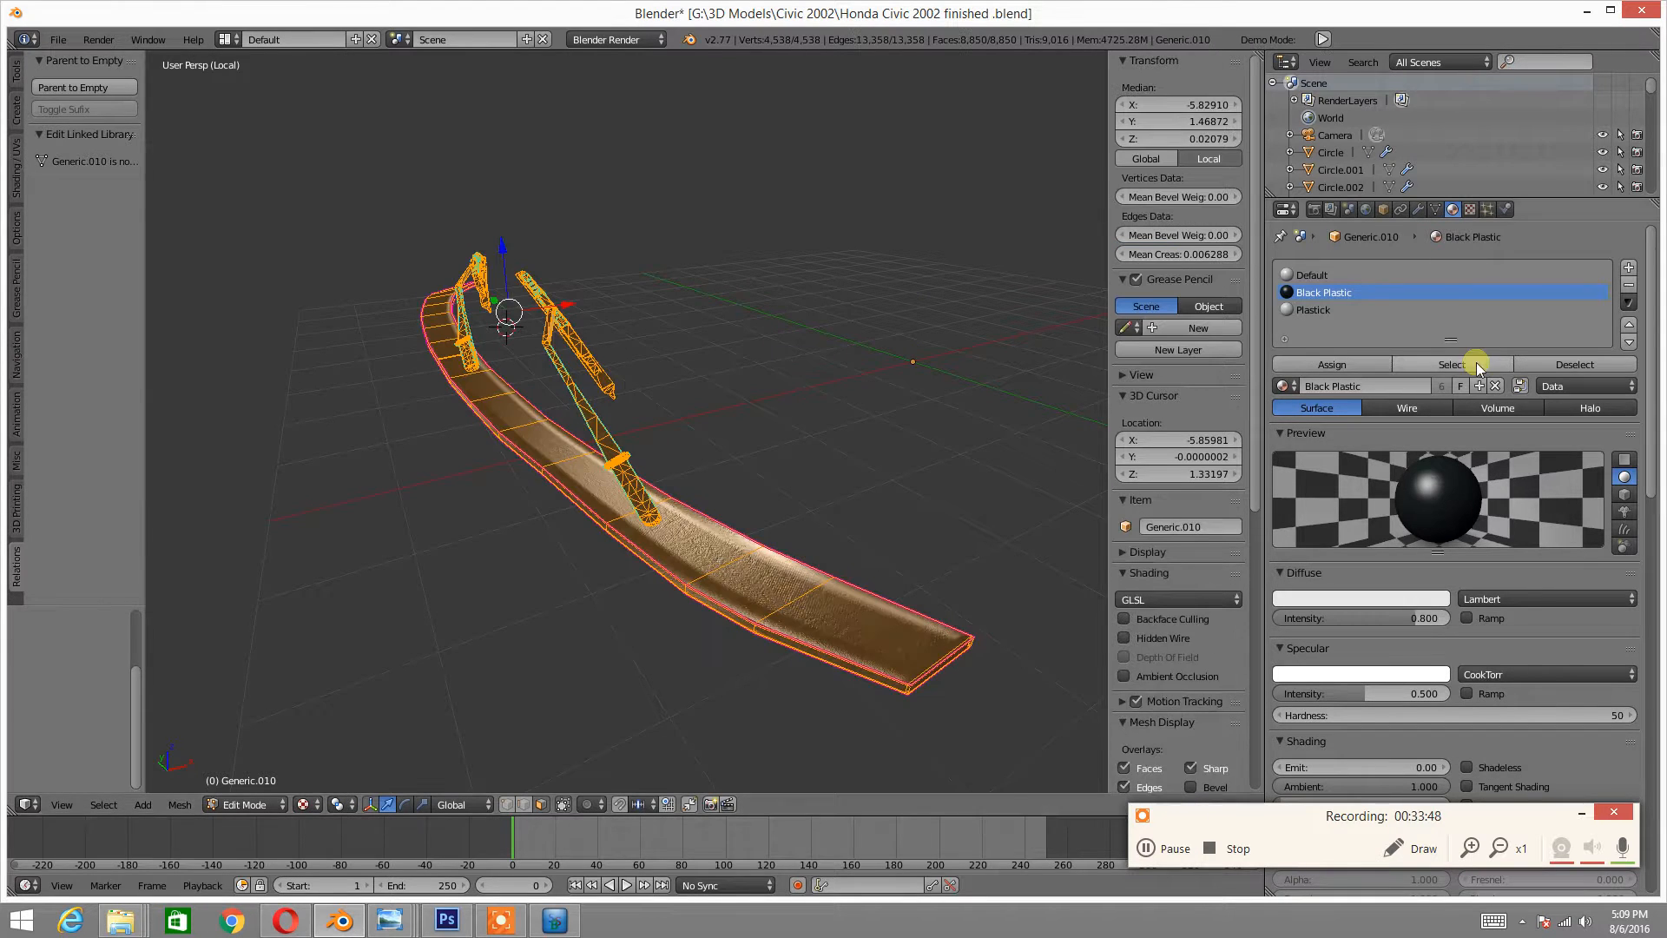
- Add a material slot to the wiper object with a new material named Wind Shield Wippers
left_click(1629, 268)
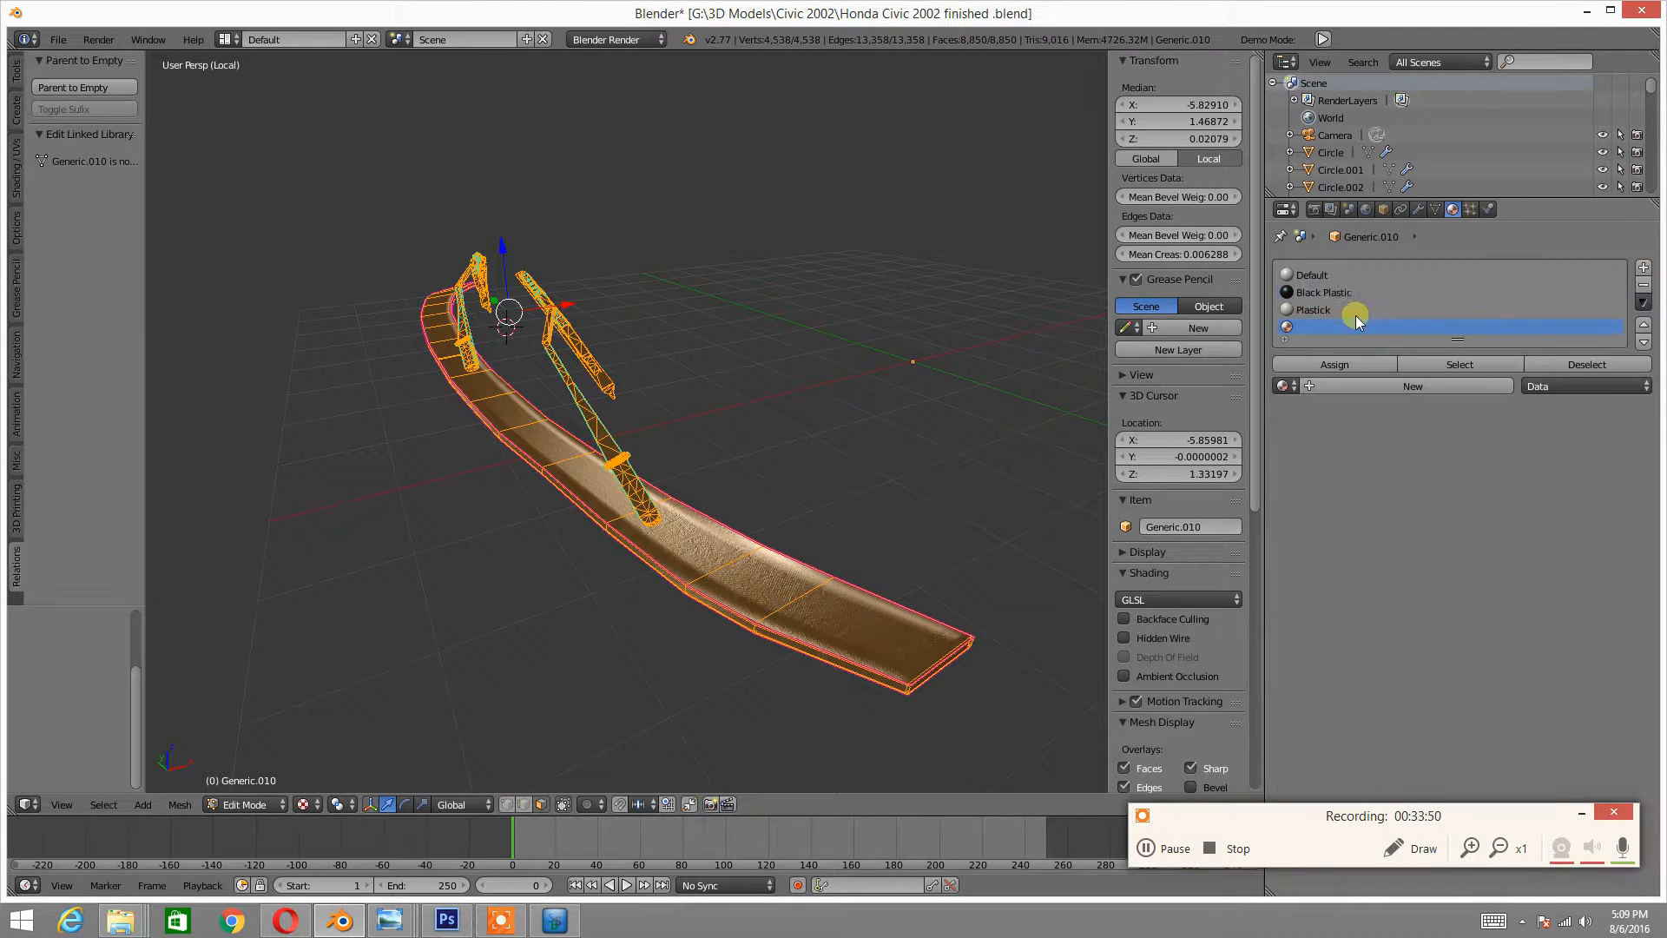
left_click(1345, 387)
left_click(1343, 385)
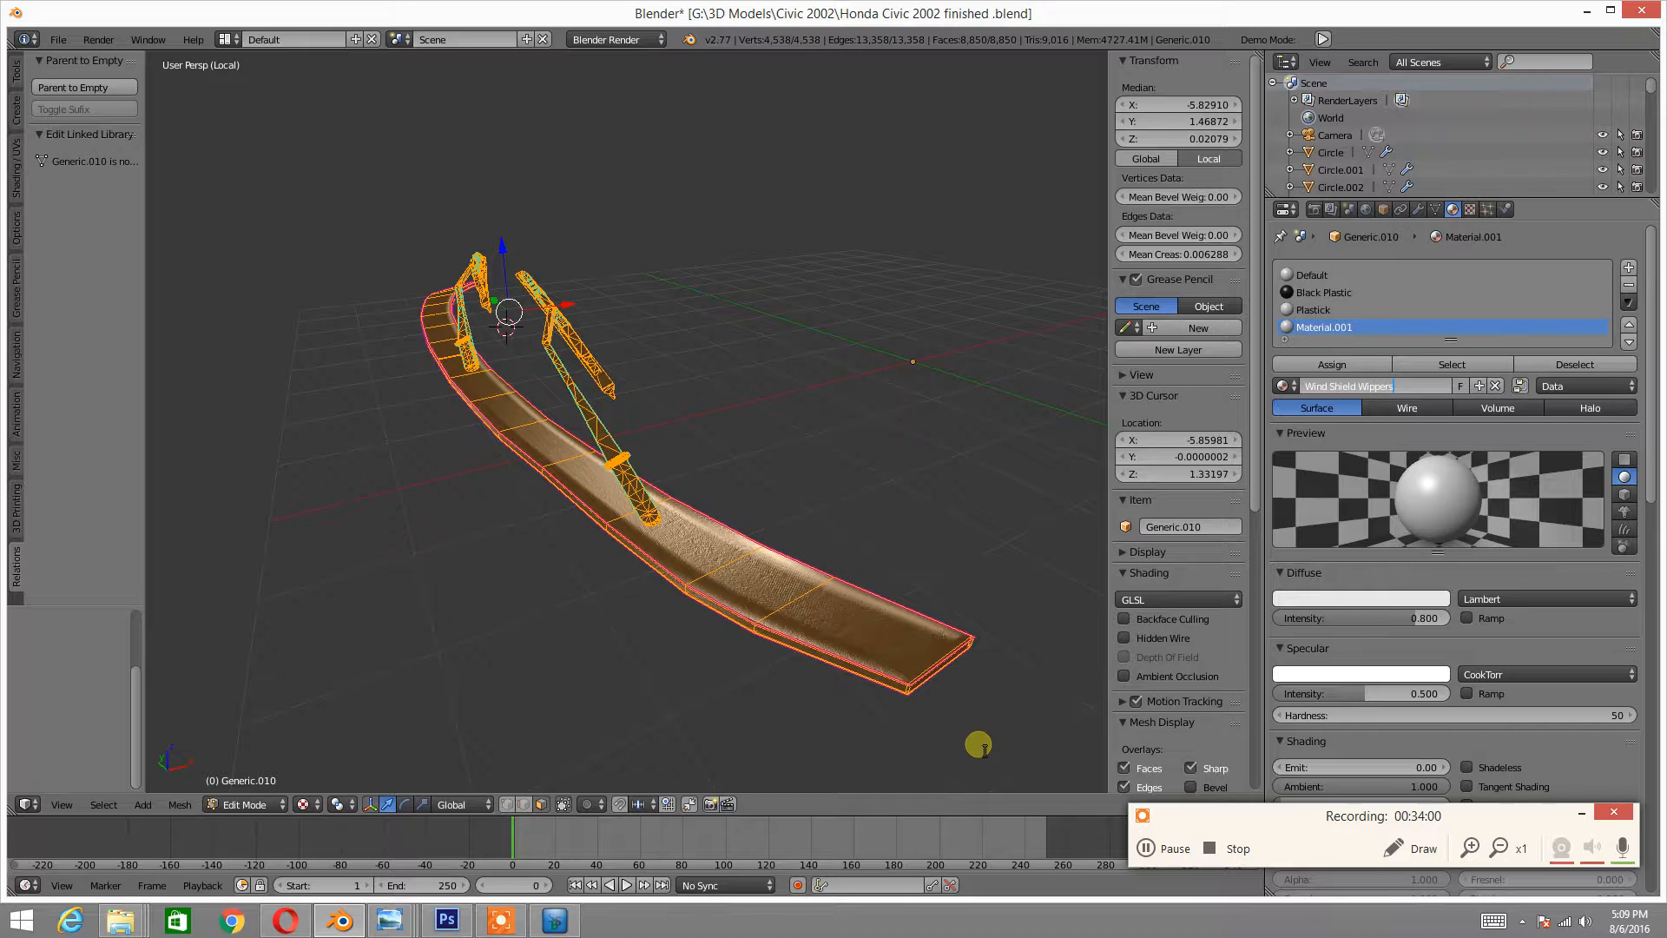
key("Return")
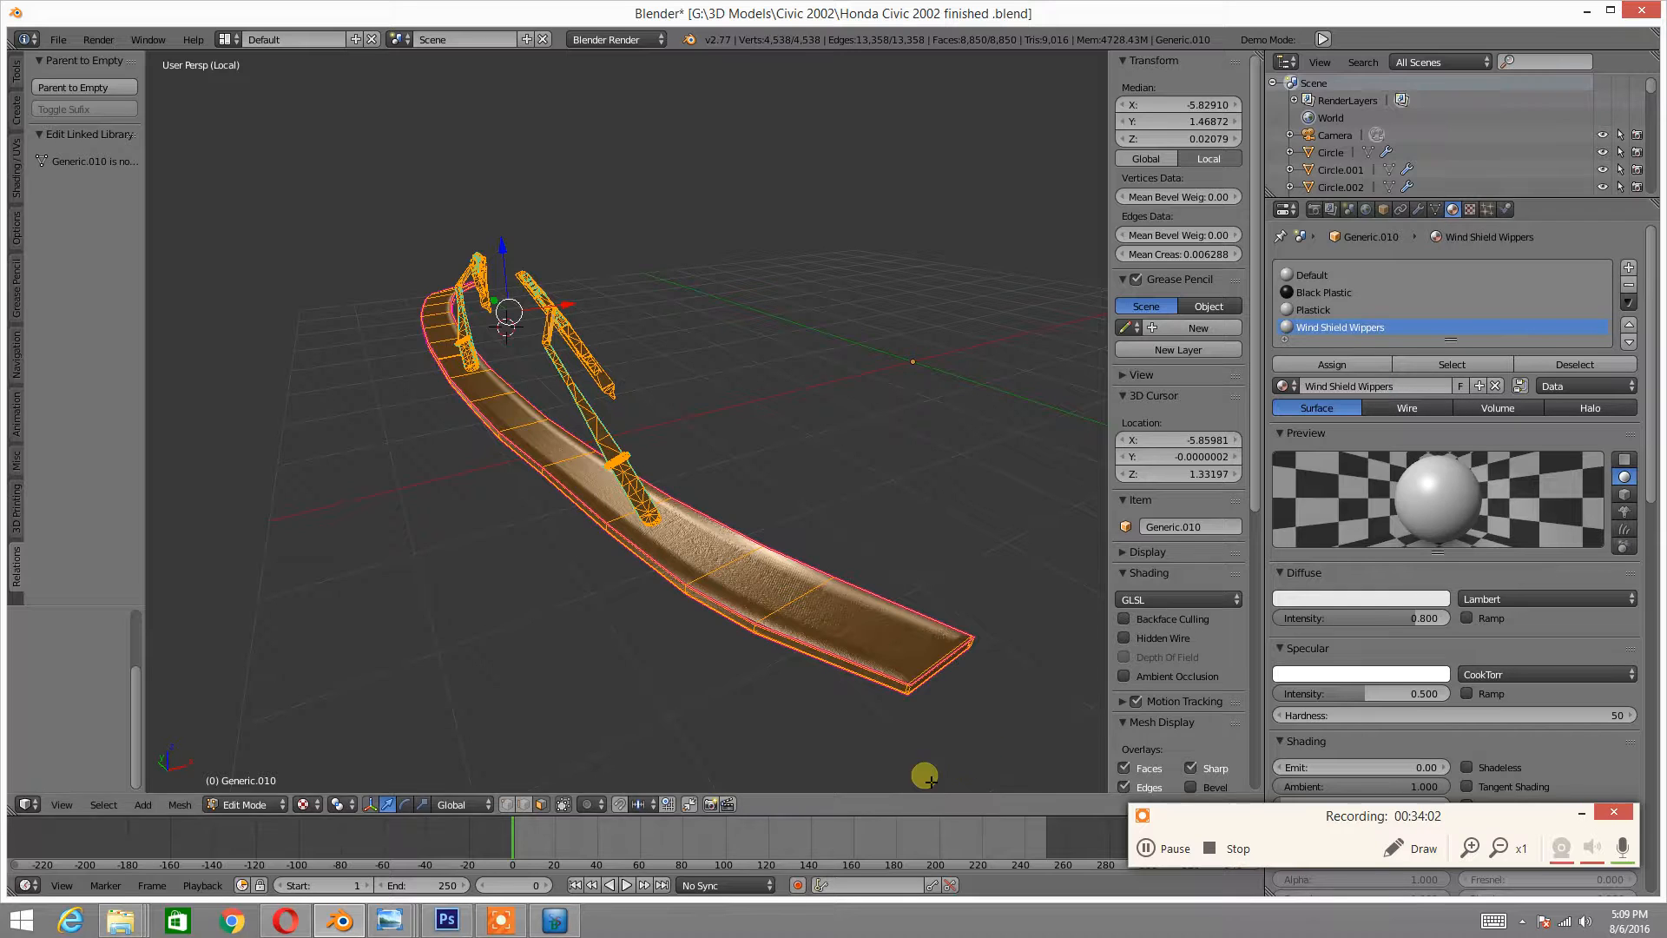
- Add a texture to the first slot of the Wind Shield Wippers material, reusing the material's name for it
left_click(1368, 387)
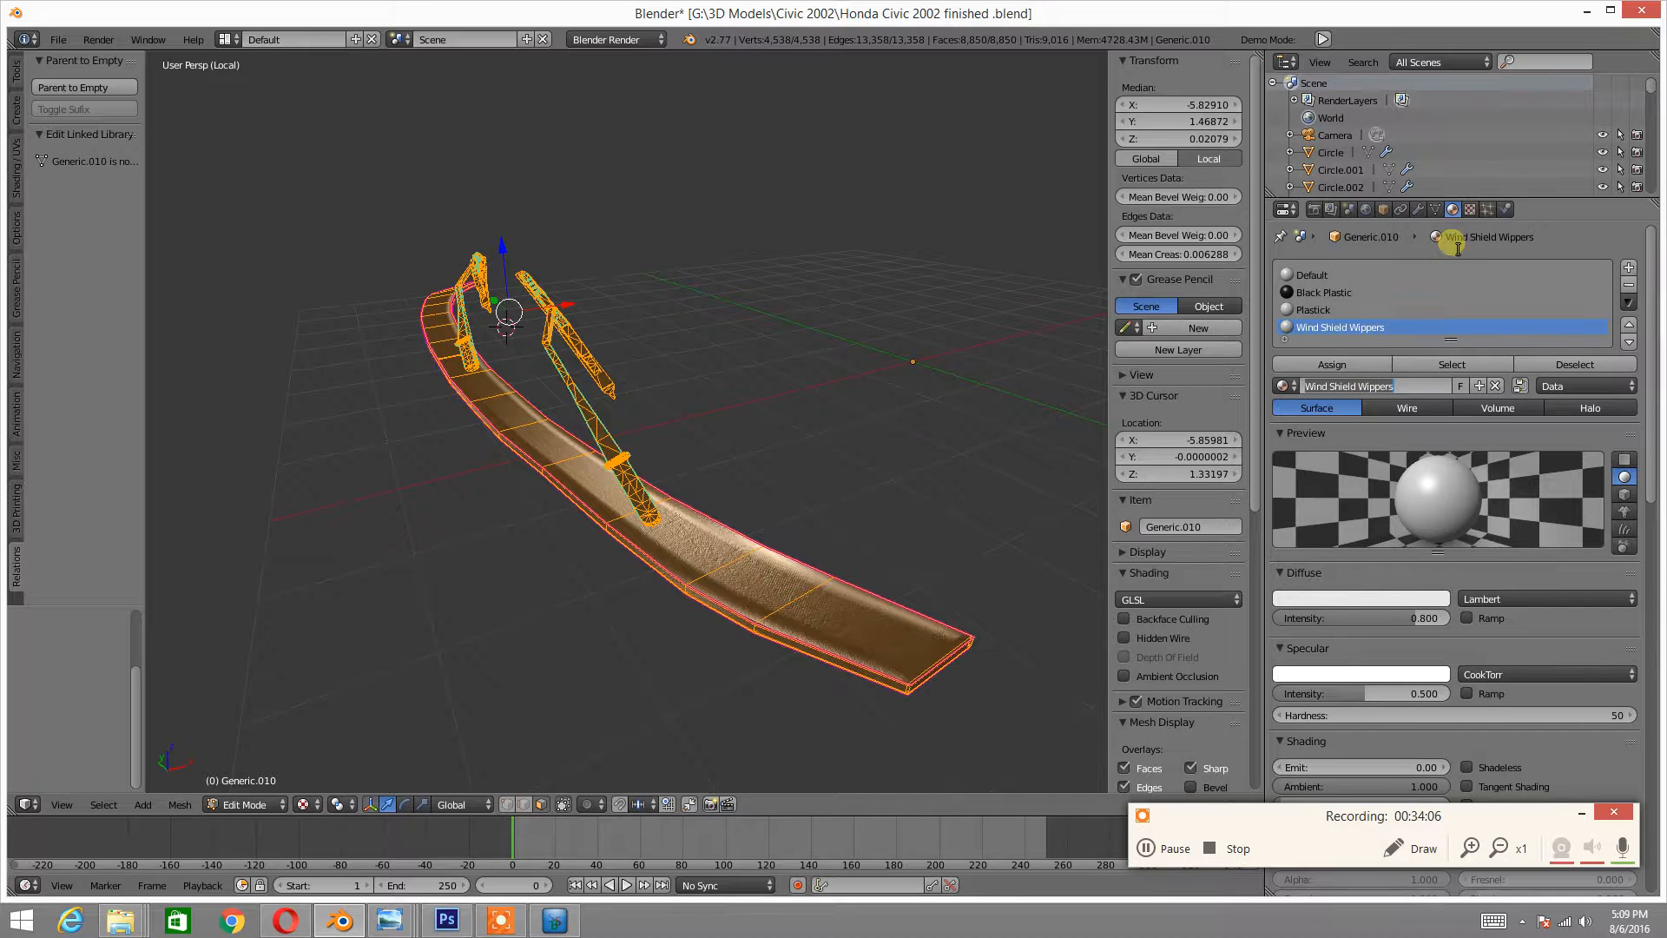
left_click(1471, 212)
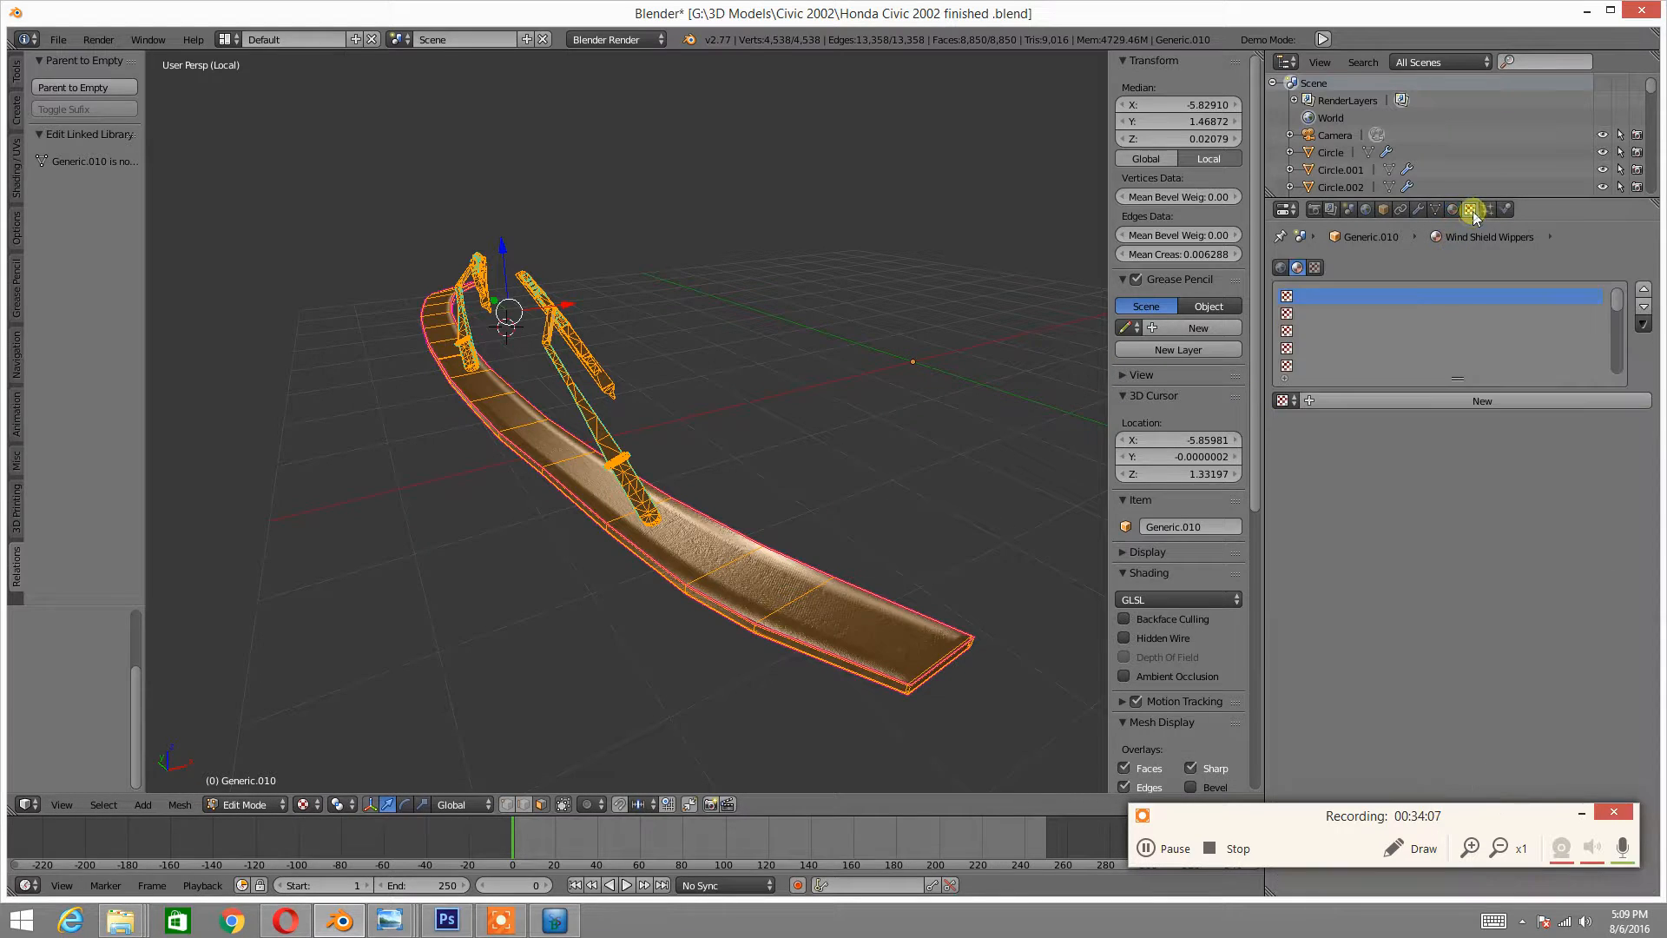
left_click(1371, 399)
left_click(1363, 401)
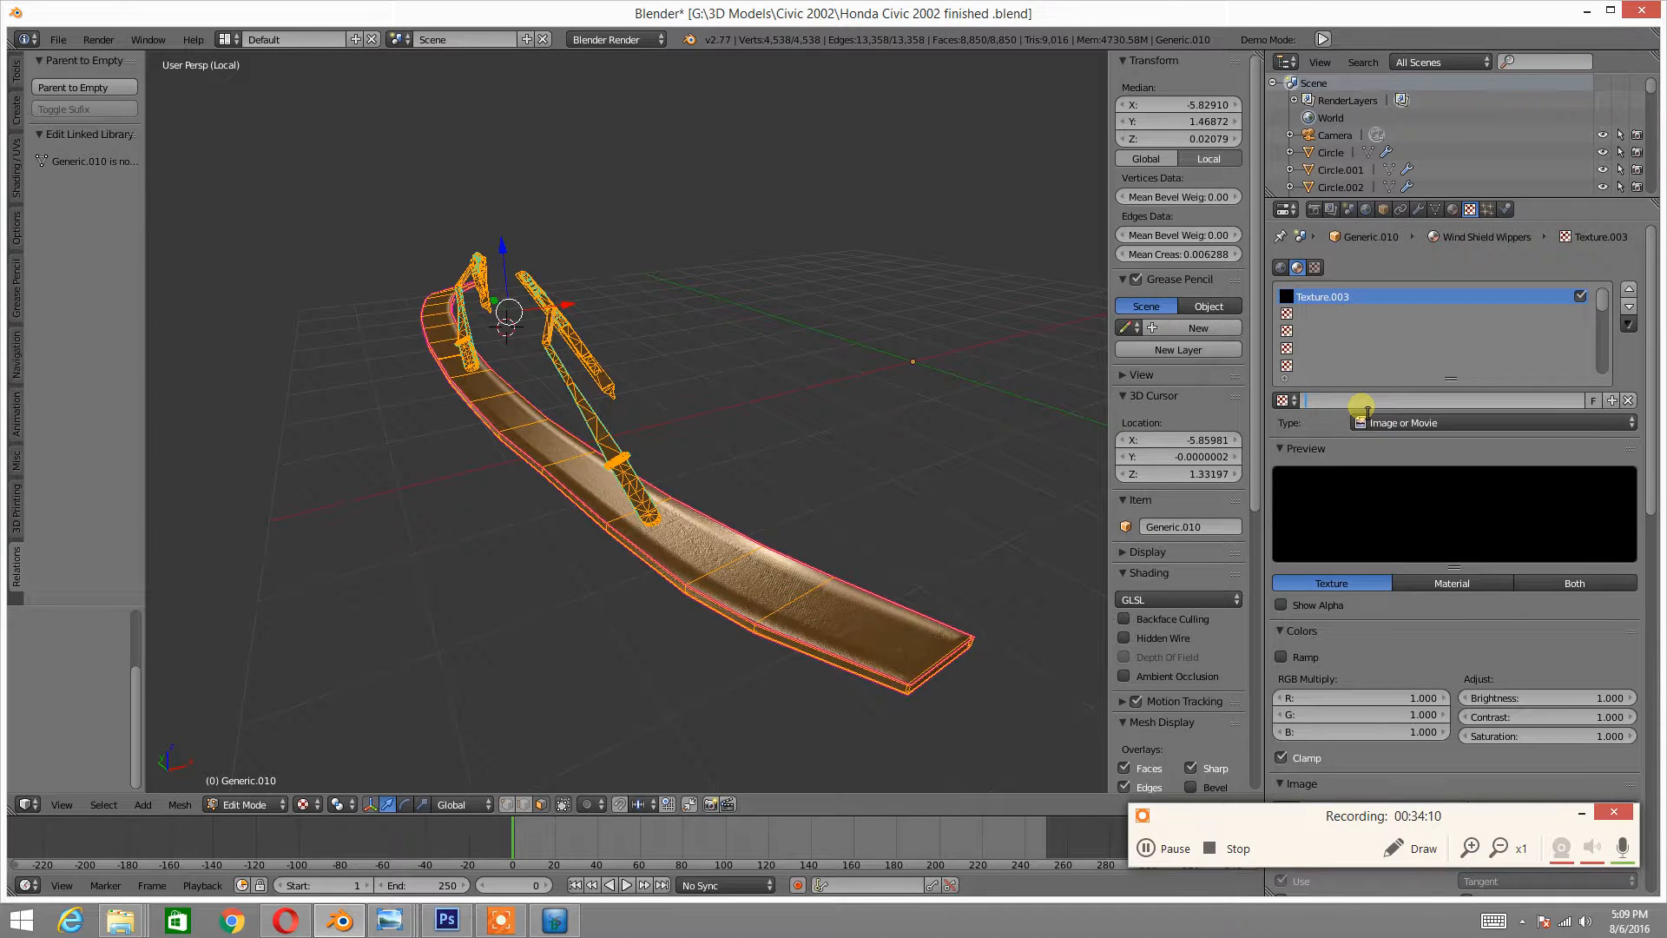
key("Return")
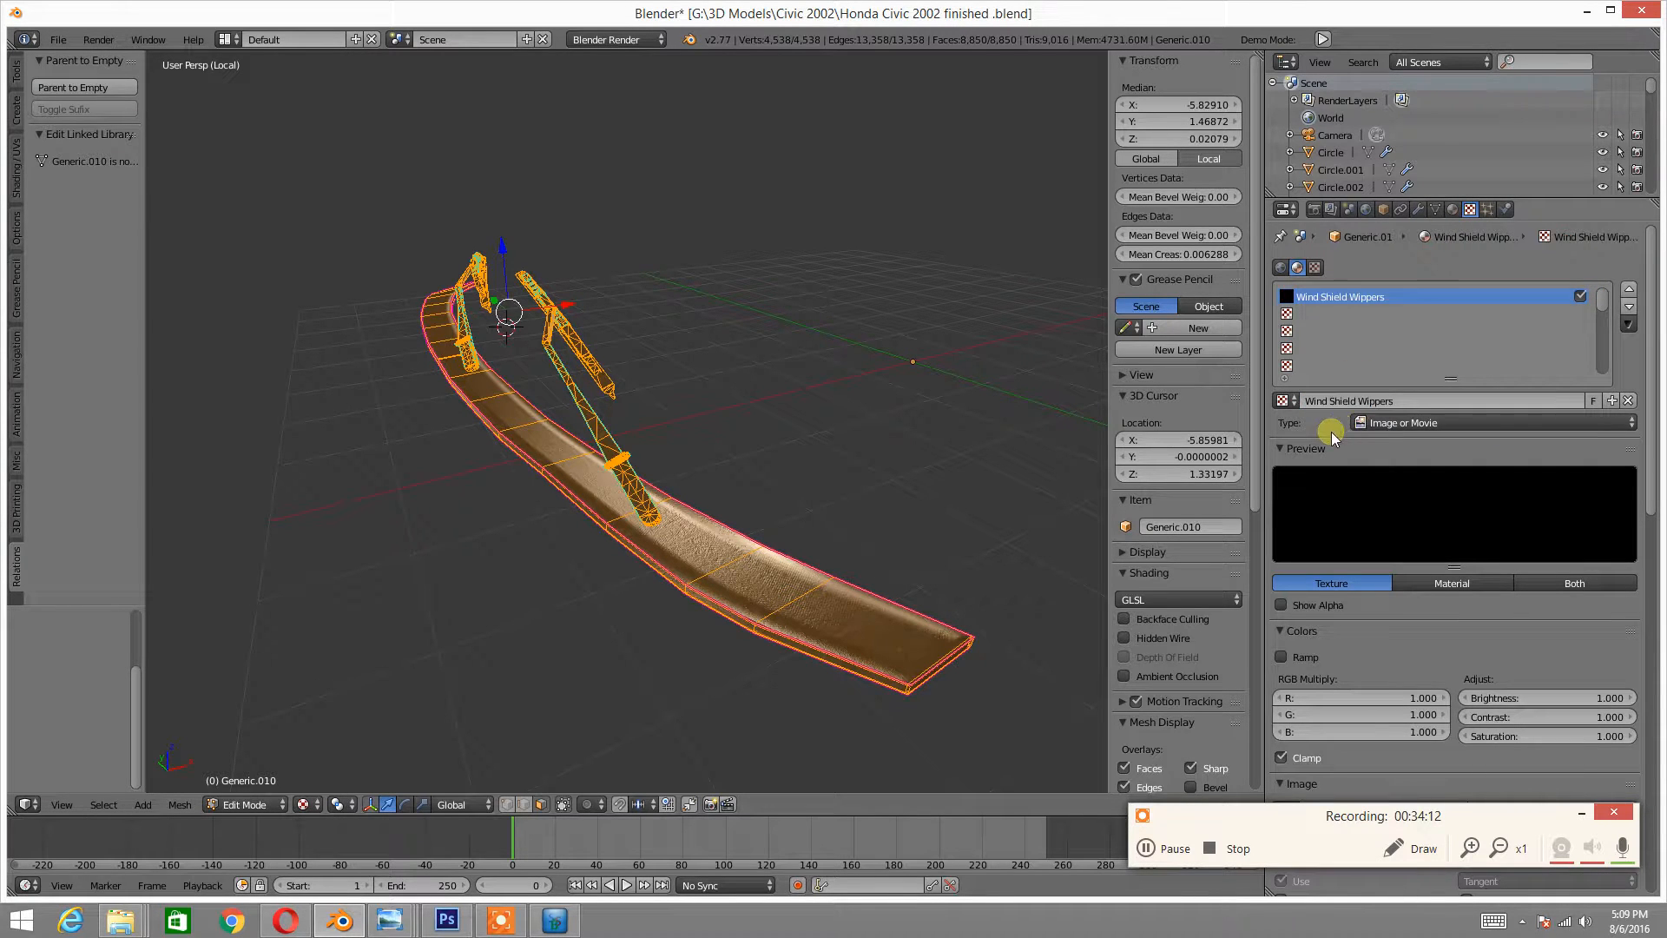
- Add a texture to the material's second slot and name it Wind Shield Wippers Normal
left_click(1288, 314)
left_click(1341, 400)
left_click(1351, 401)
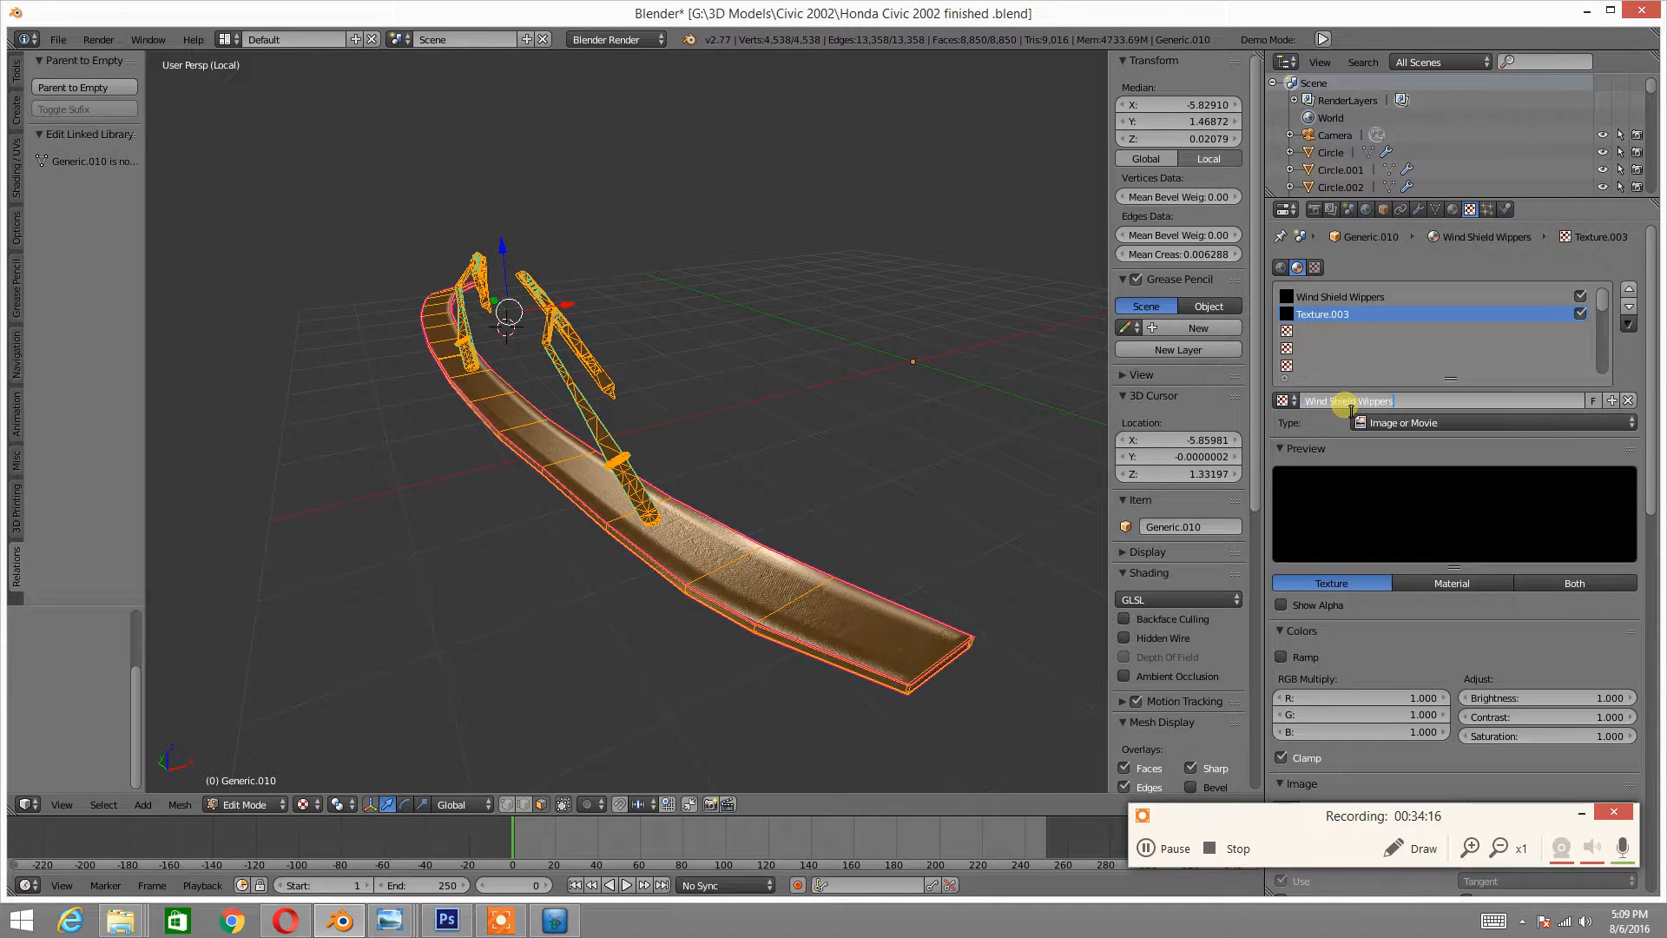
type("N")
key("Return")
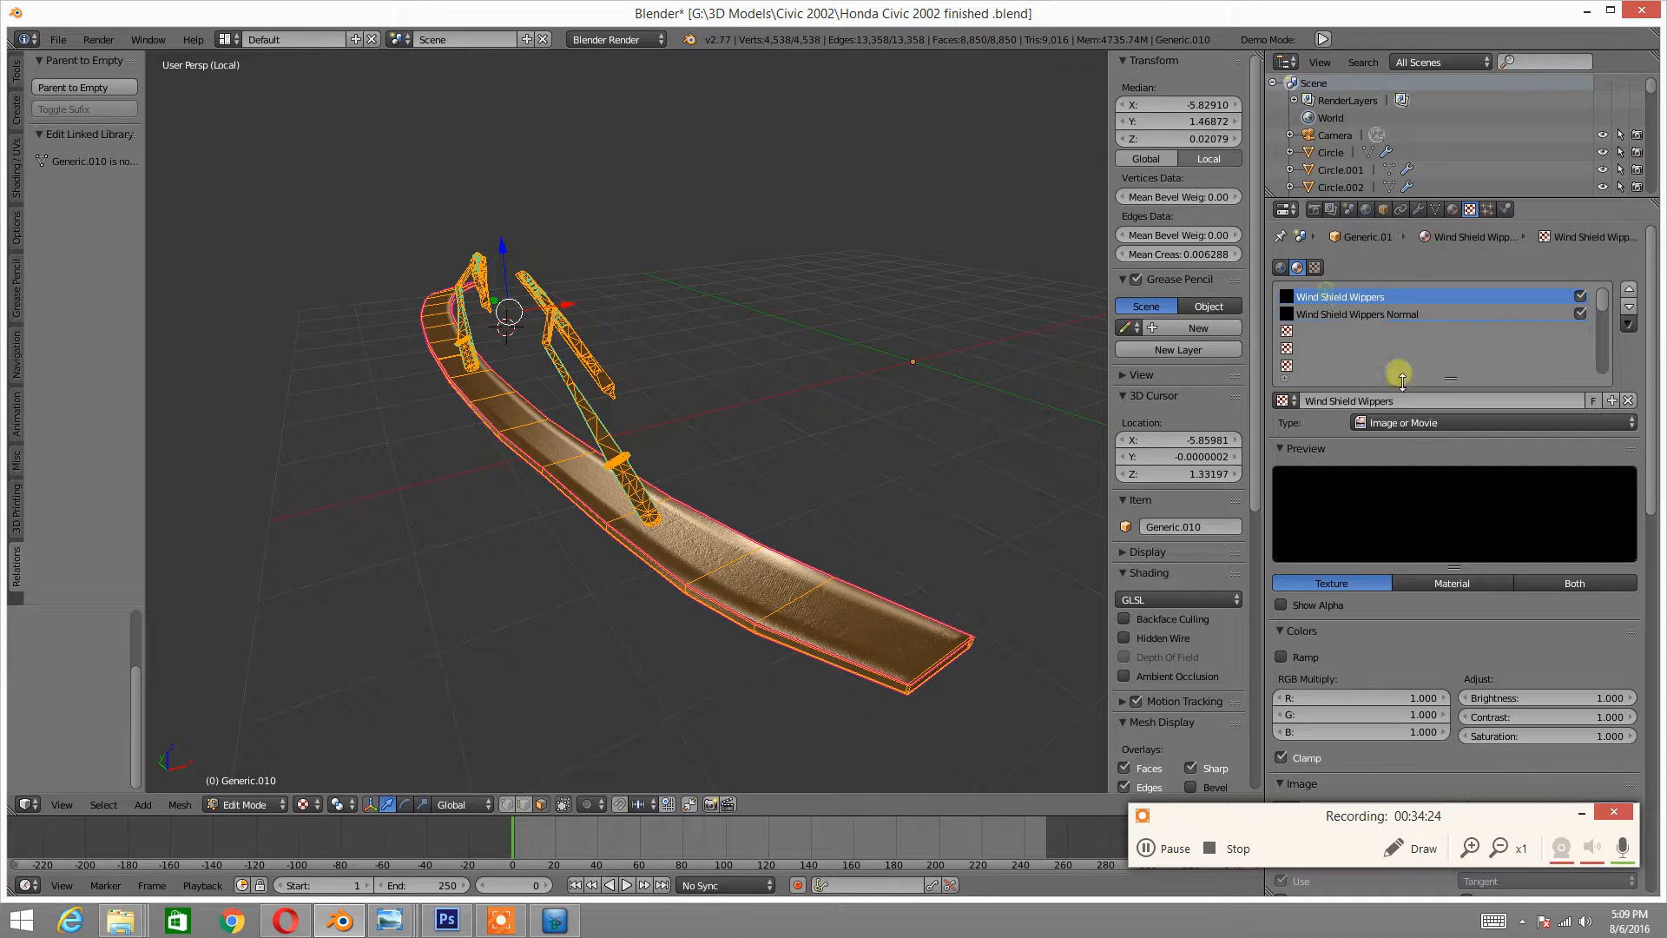
- Make the Wind Shield Wippers Normal texture a normal map, with Normal influence on and Color influence off
scroll(1597, 599, "down", 8)
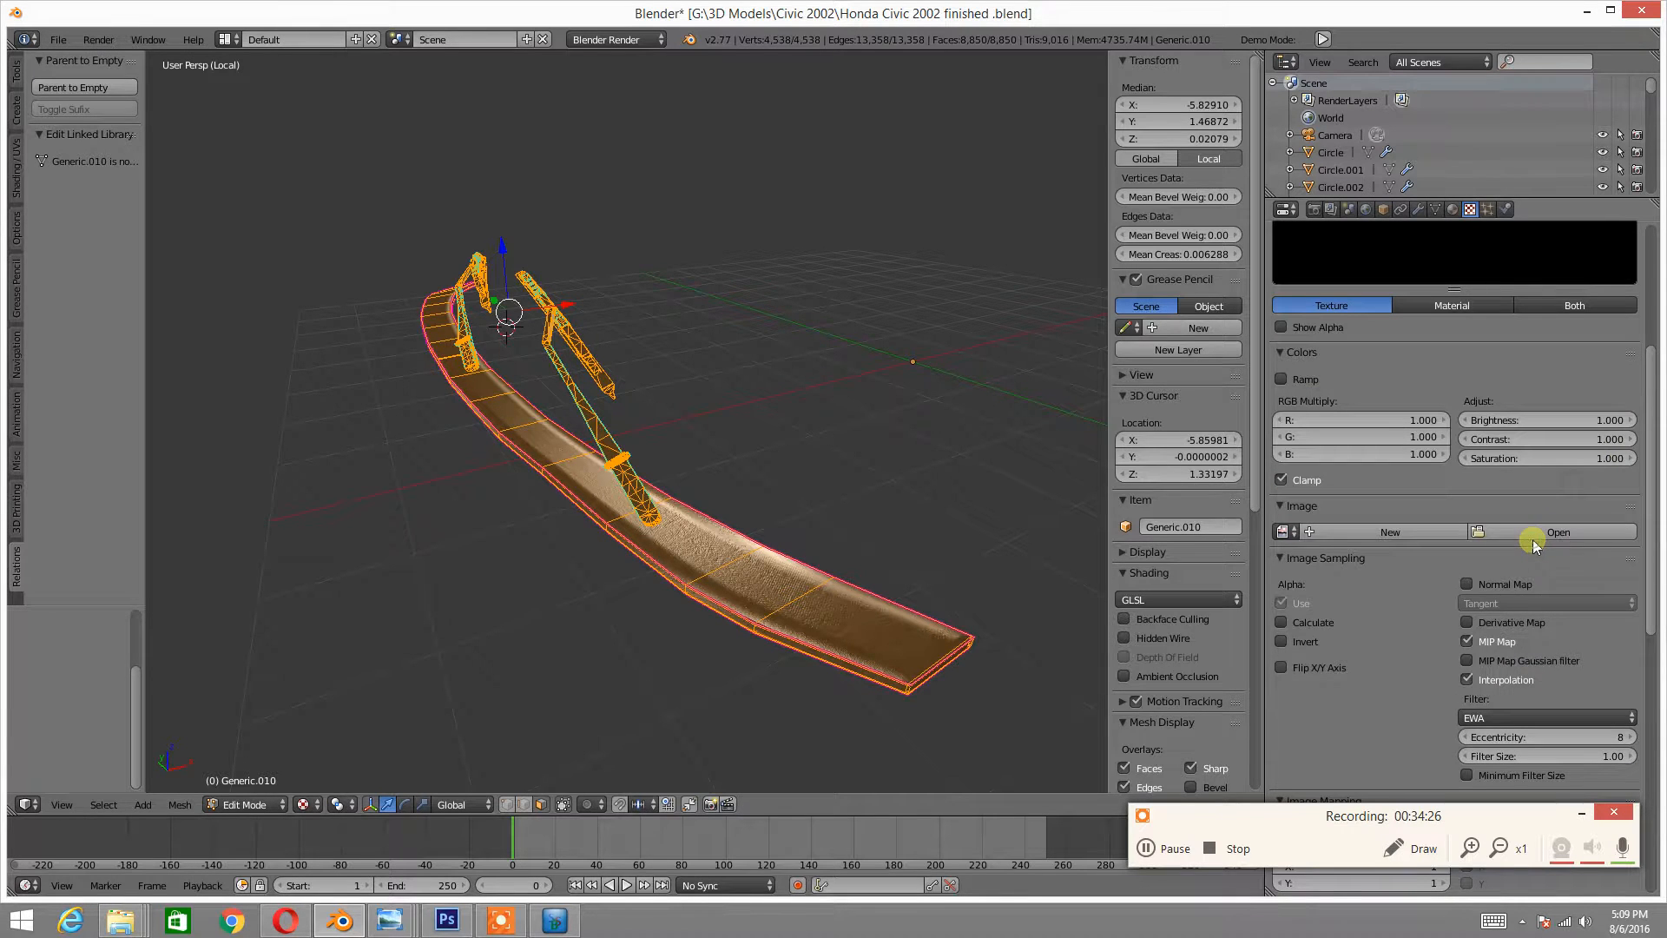
scroll(1424, 425, "up", 7)
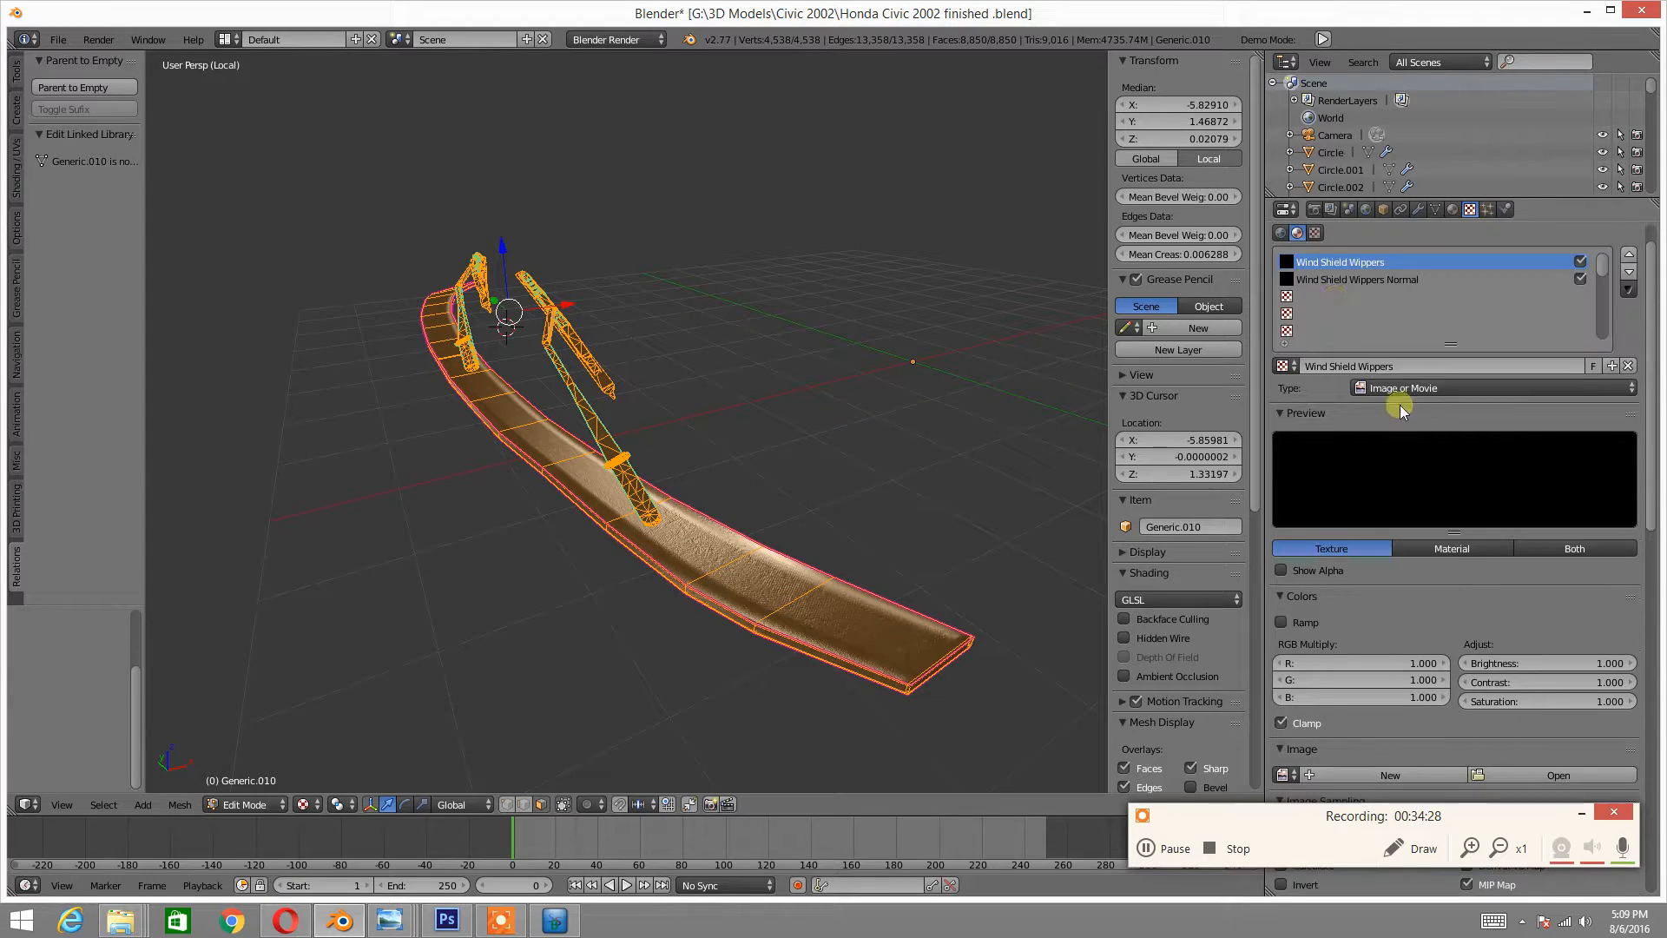
scroll(1407, 417, "down", 9)
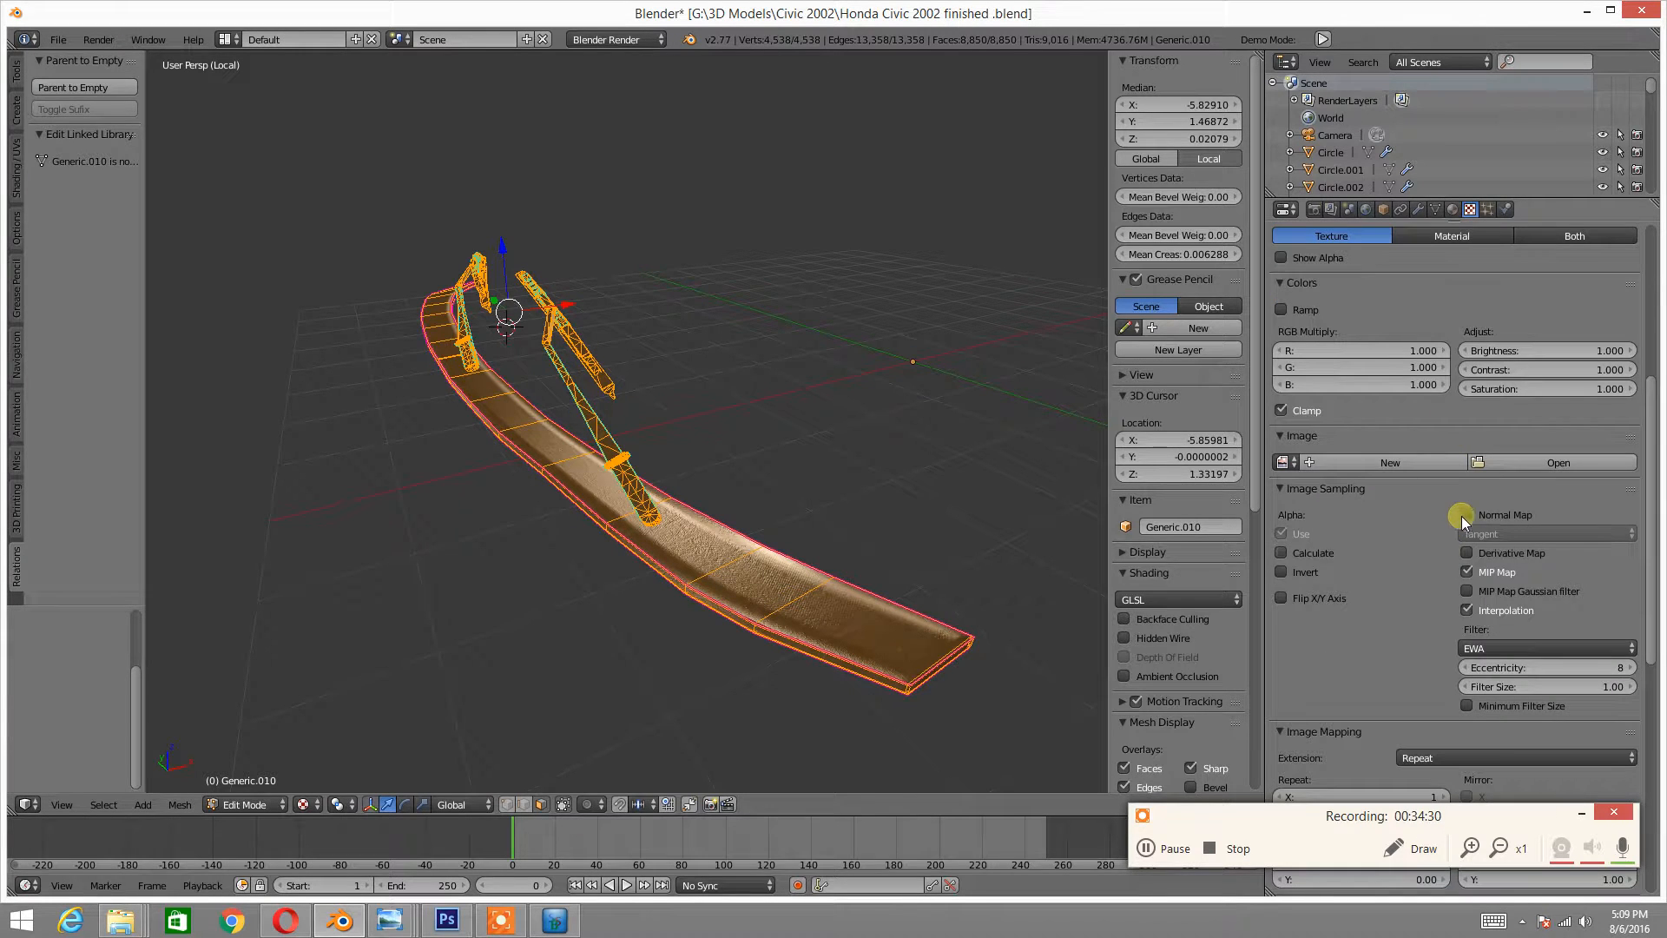
left_click(1466, 516)
scroll(1446, 551, "down", 15)
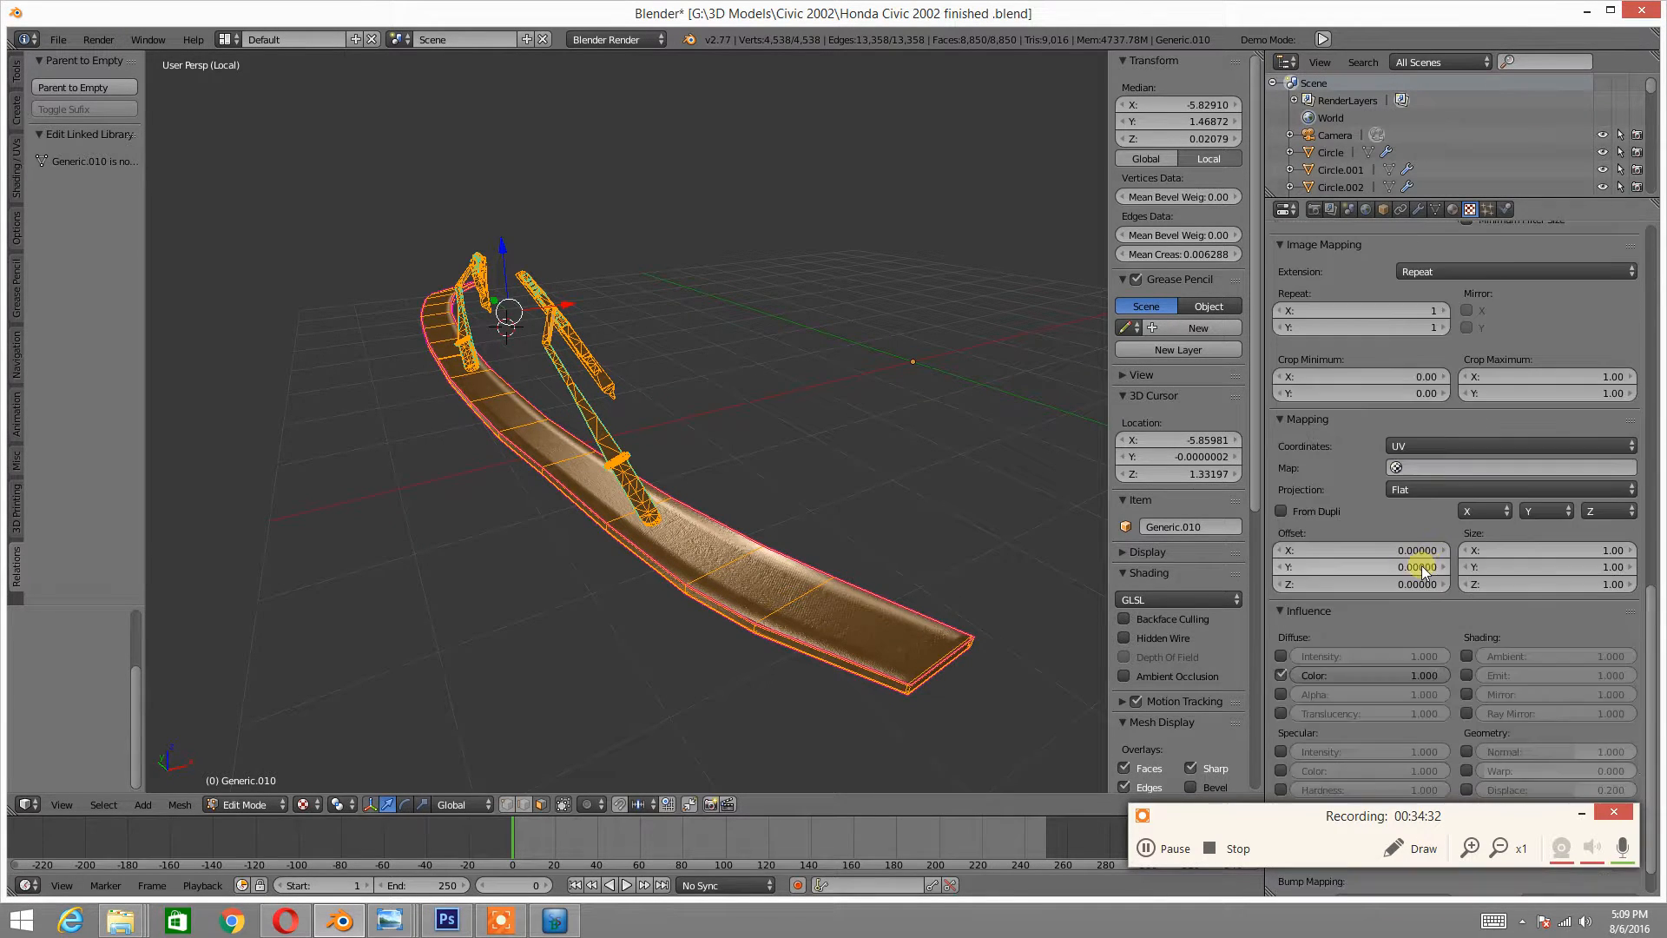
left_click(1468, 713)
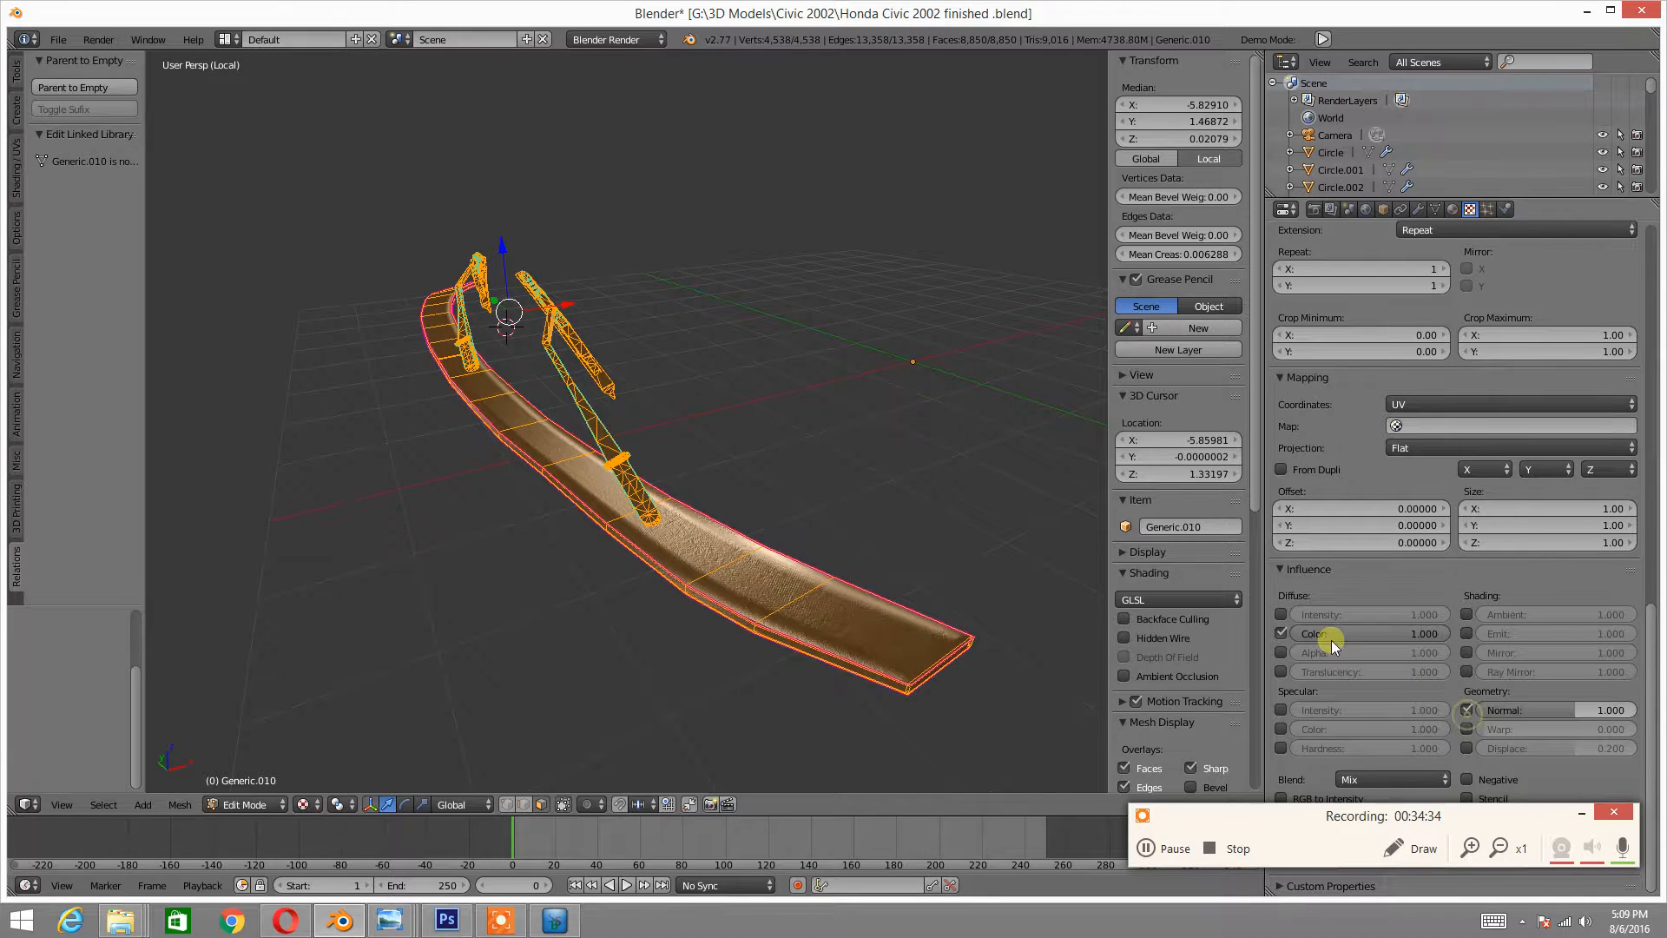
left_click(1285, 632)
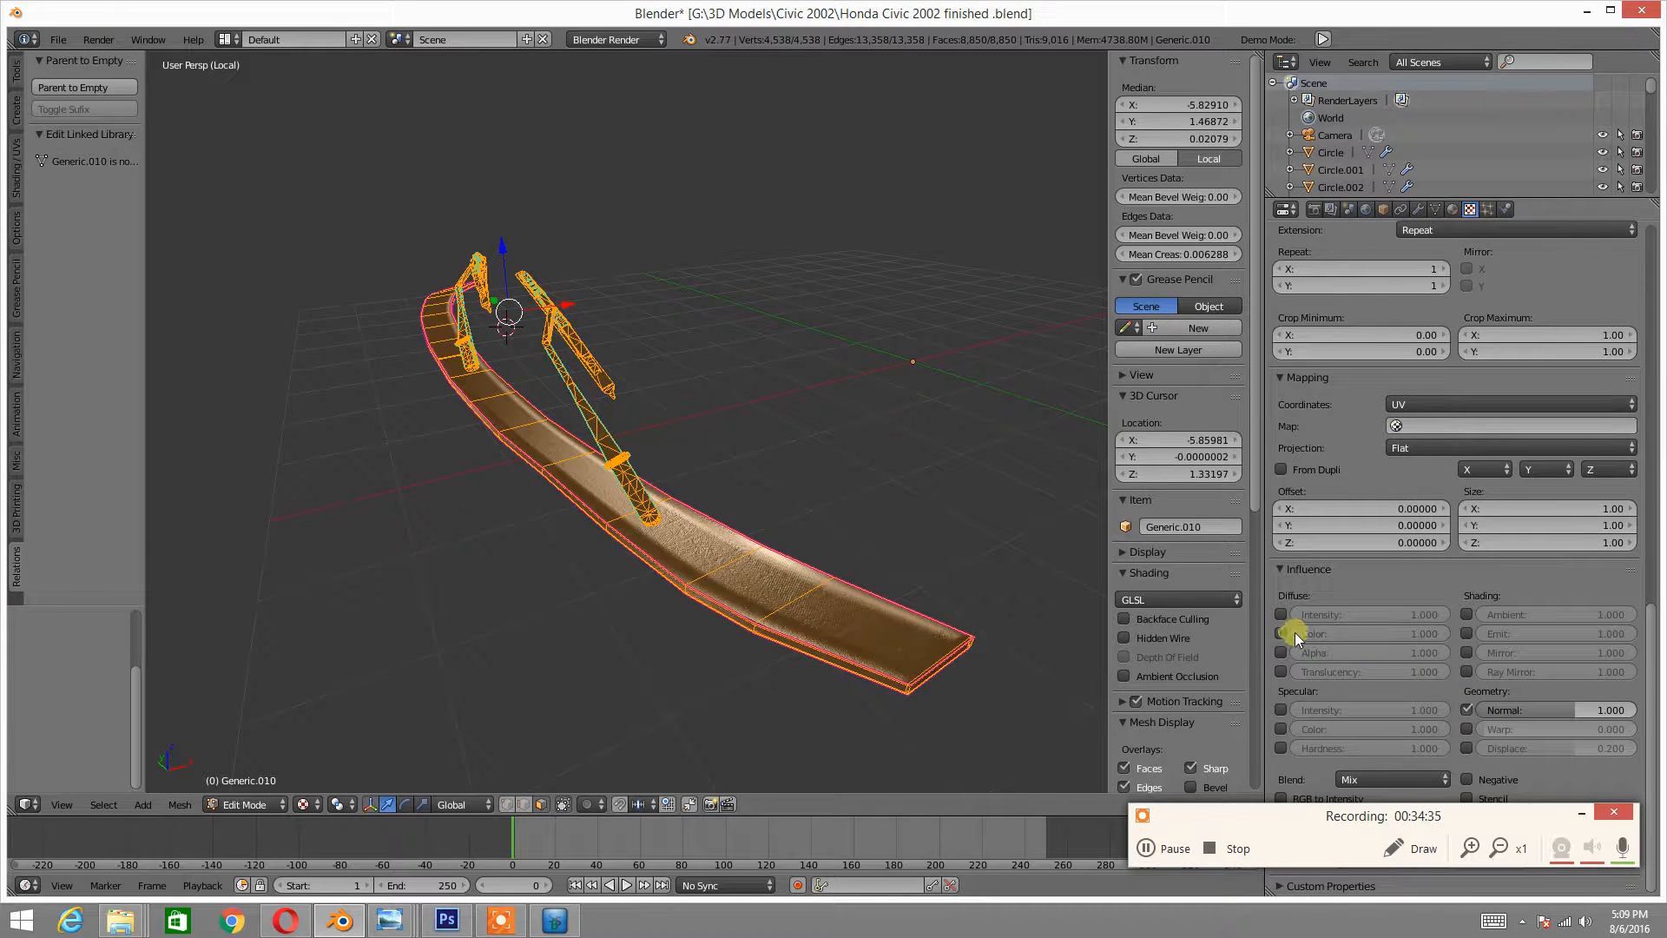
left_click(1602, 710)
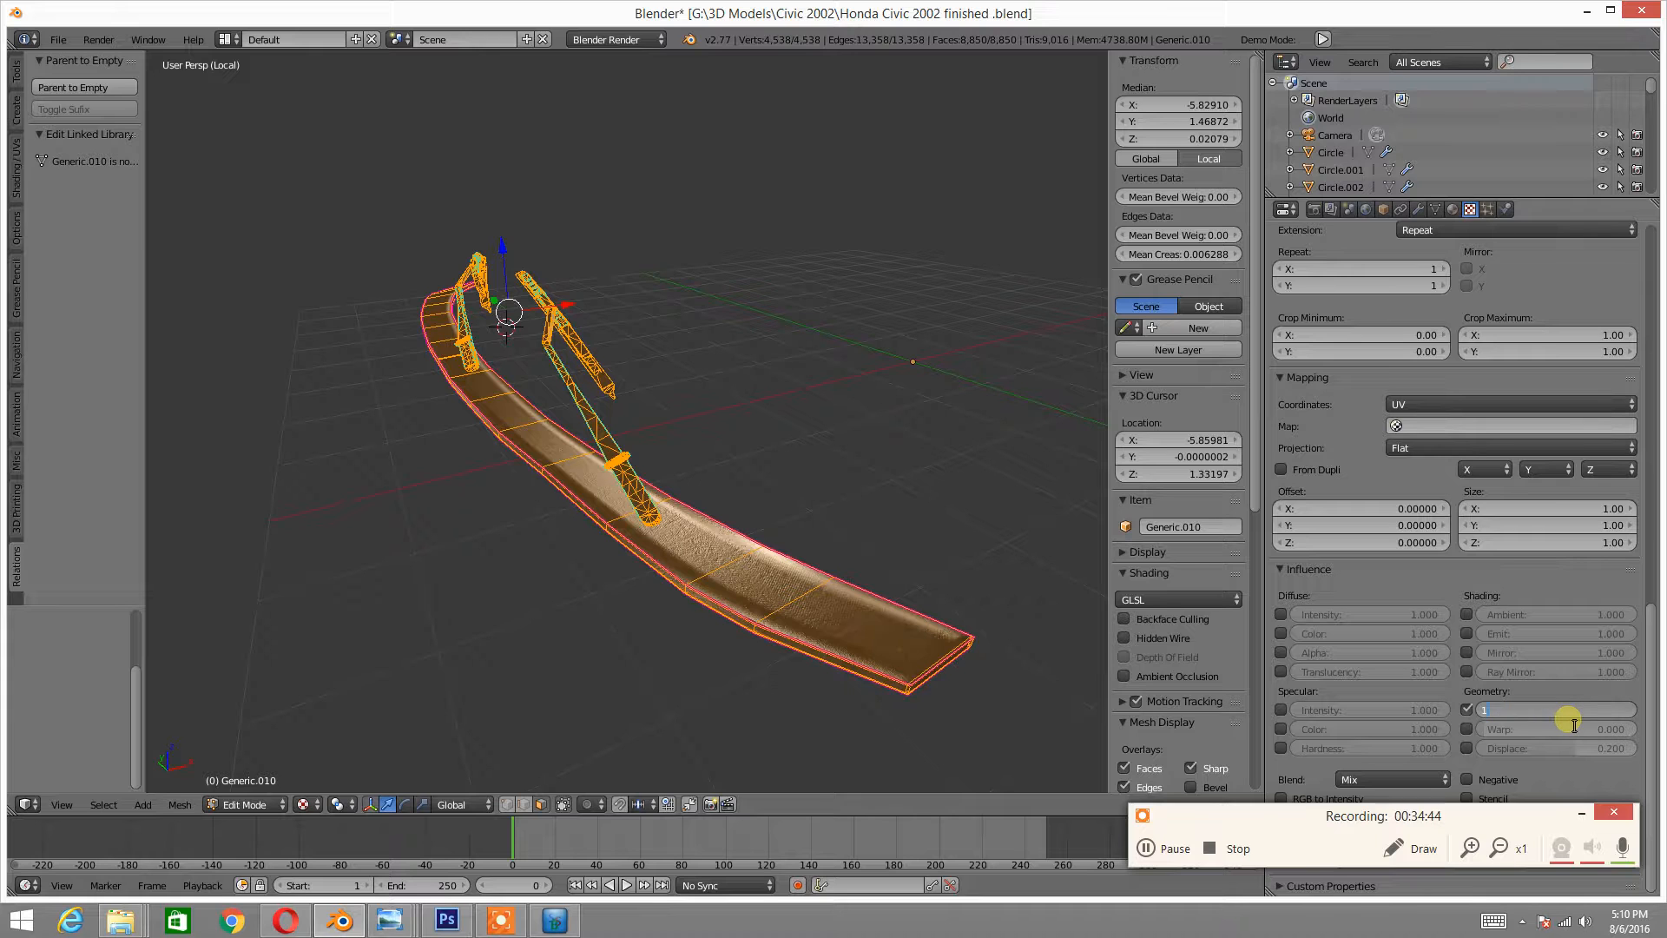
key("Return")
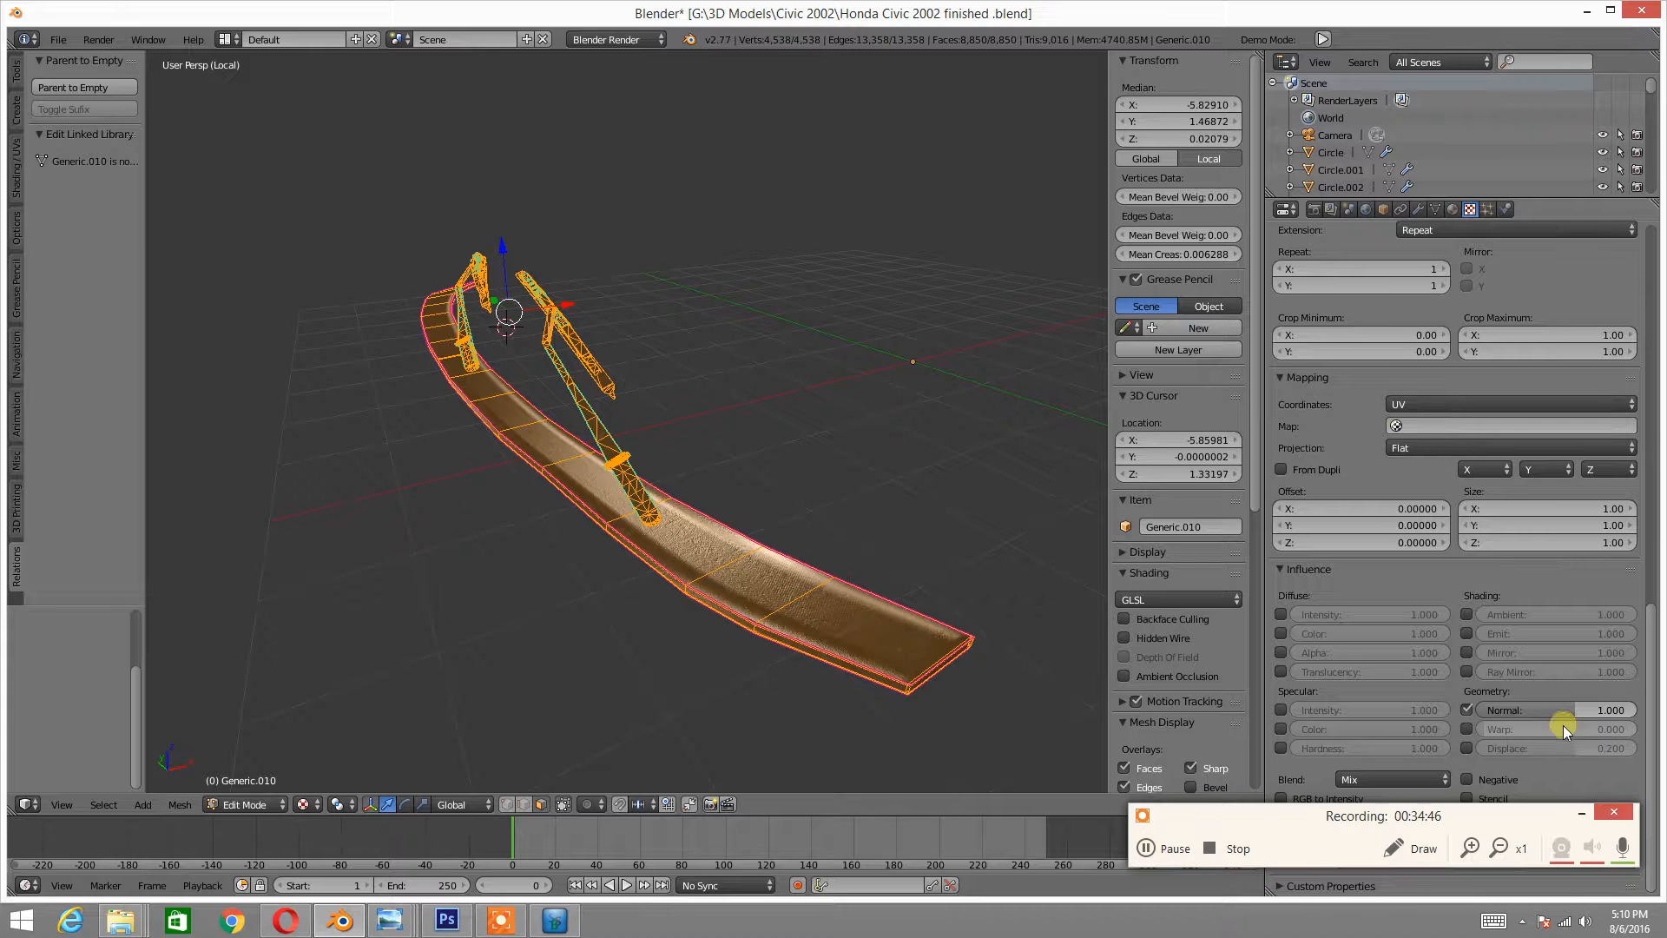
- Load the image Wind Shield Wippers.jpg from the Civic 2002 folder into the Wind Shield Wippers texture
scroll(1497, 720, "up", 10)
scroll(1481, 706, "up", 7)
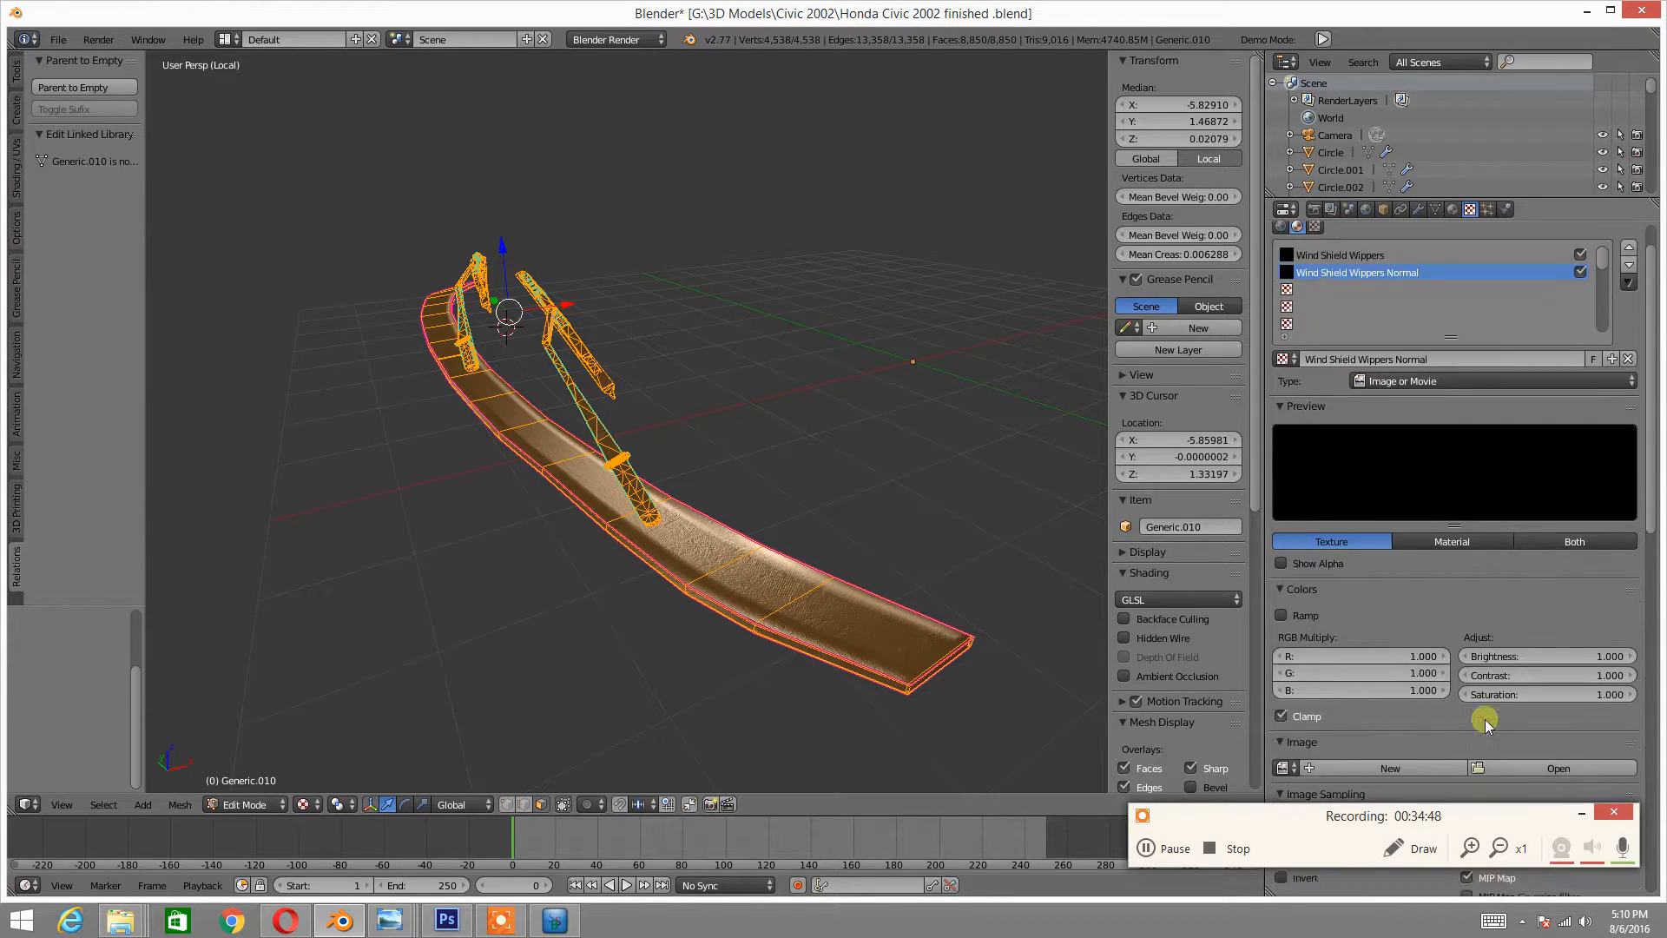
scroll(1499, 617, "down", 6)
scroll(1484, 564, "up", 7)
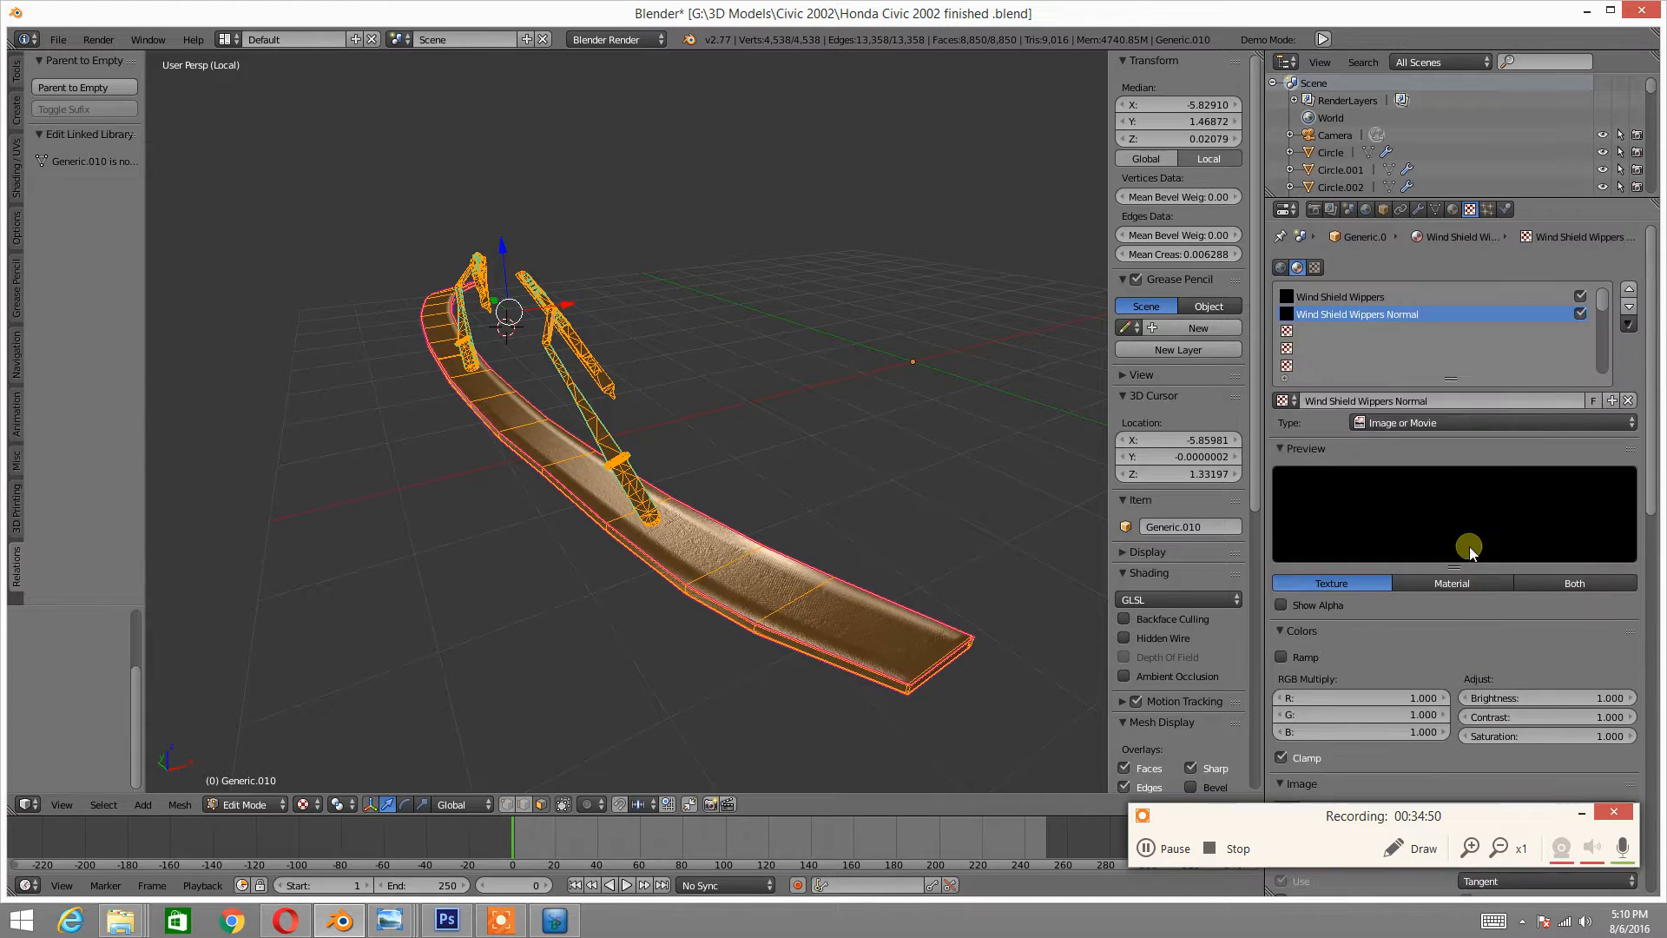
left_click(1352, 296)
scroll(1407, 382, "down", 6)
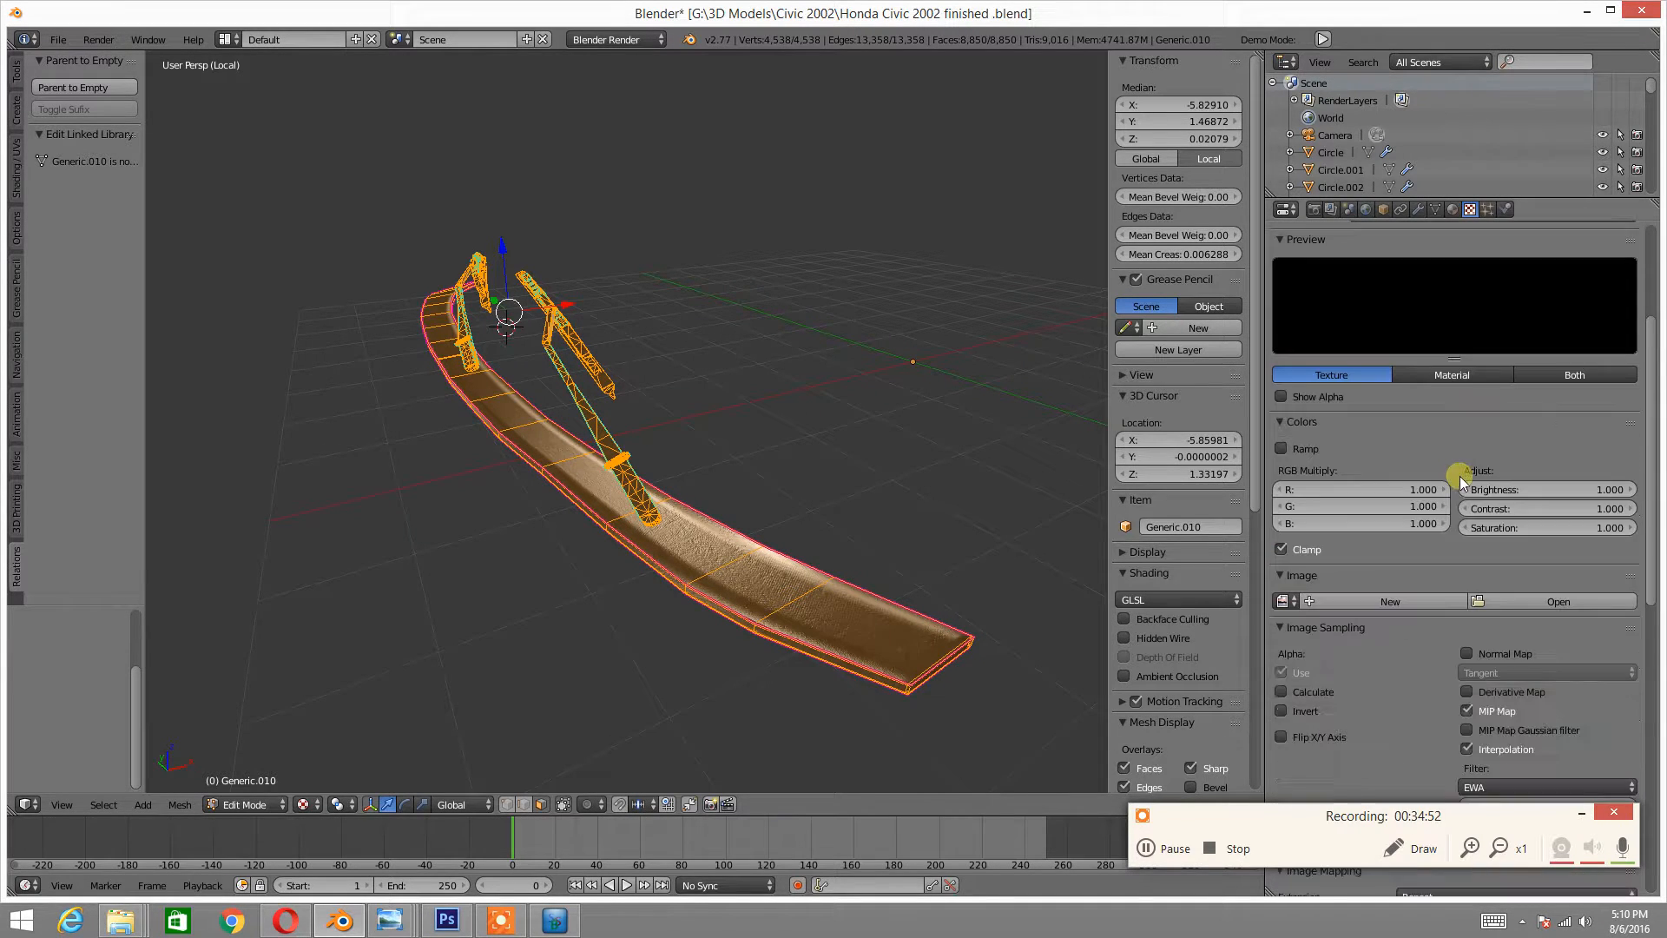
left_click(1524, 599)
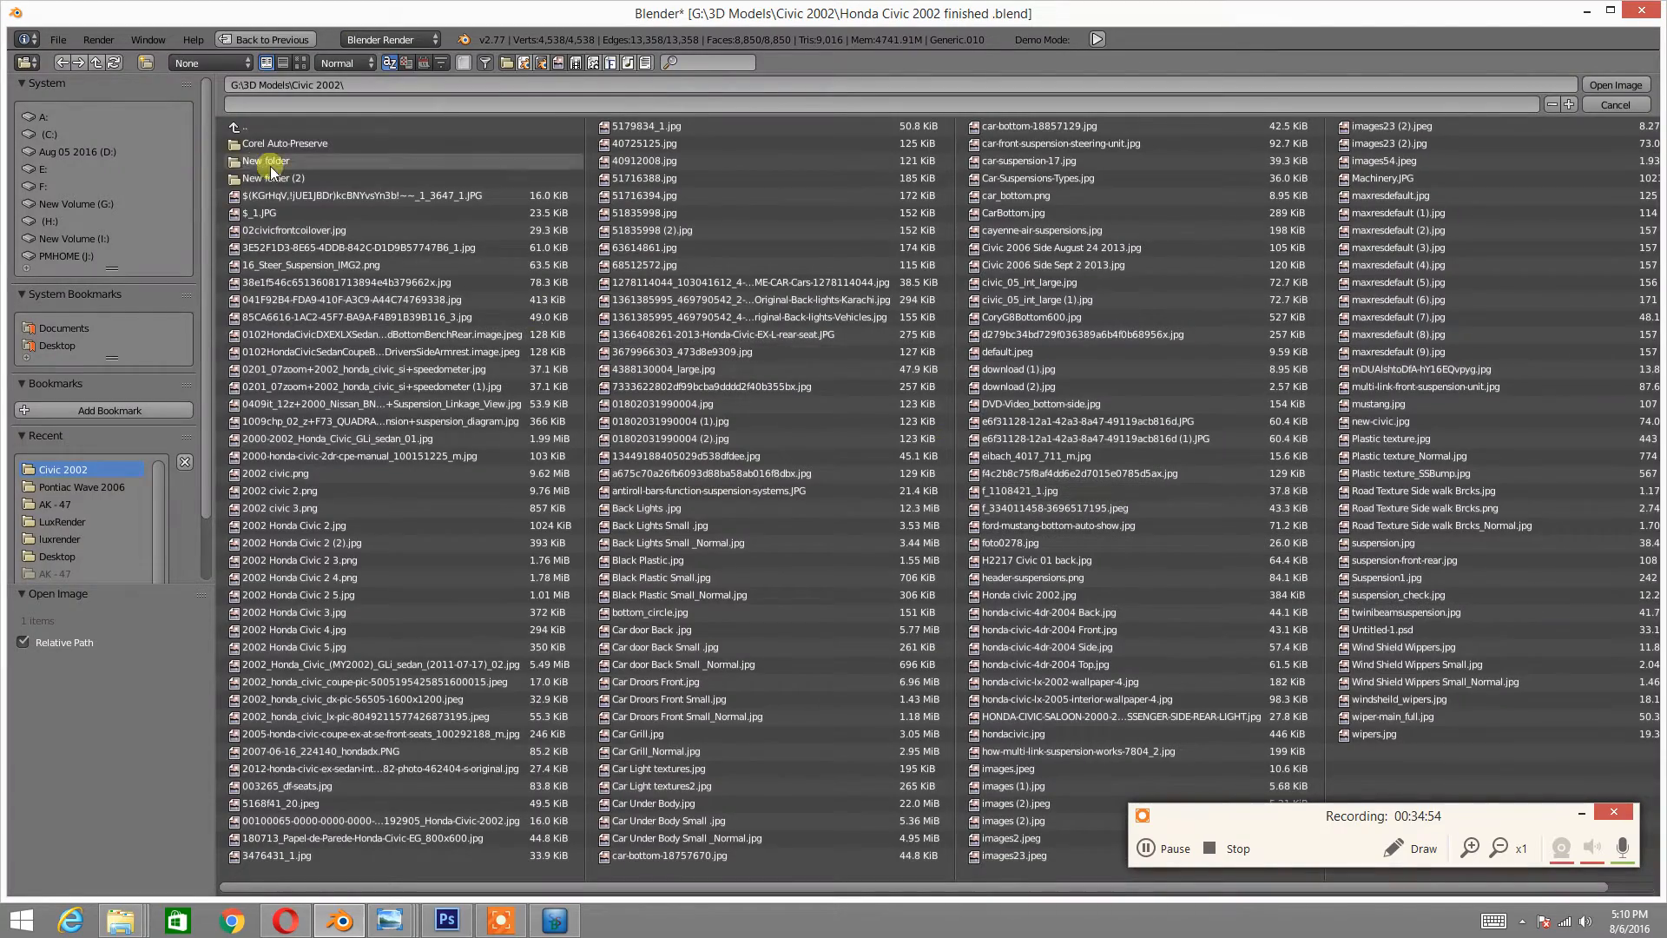
left_click(300, 63)
scroll(707, 469, "down", 4)
scroll(707, 469, "down", 5)
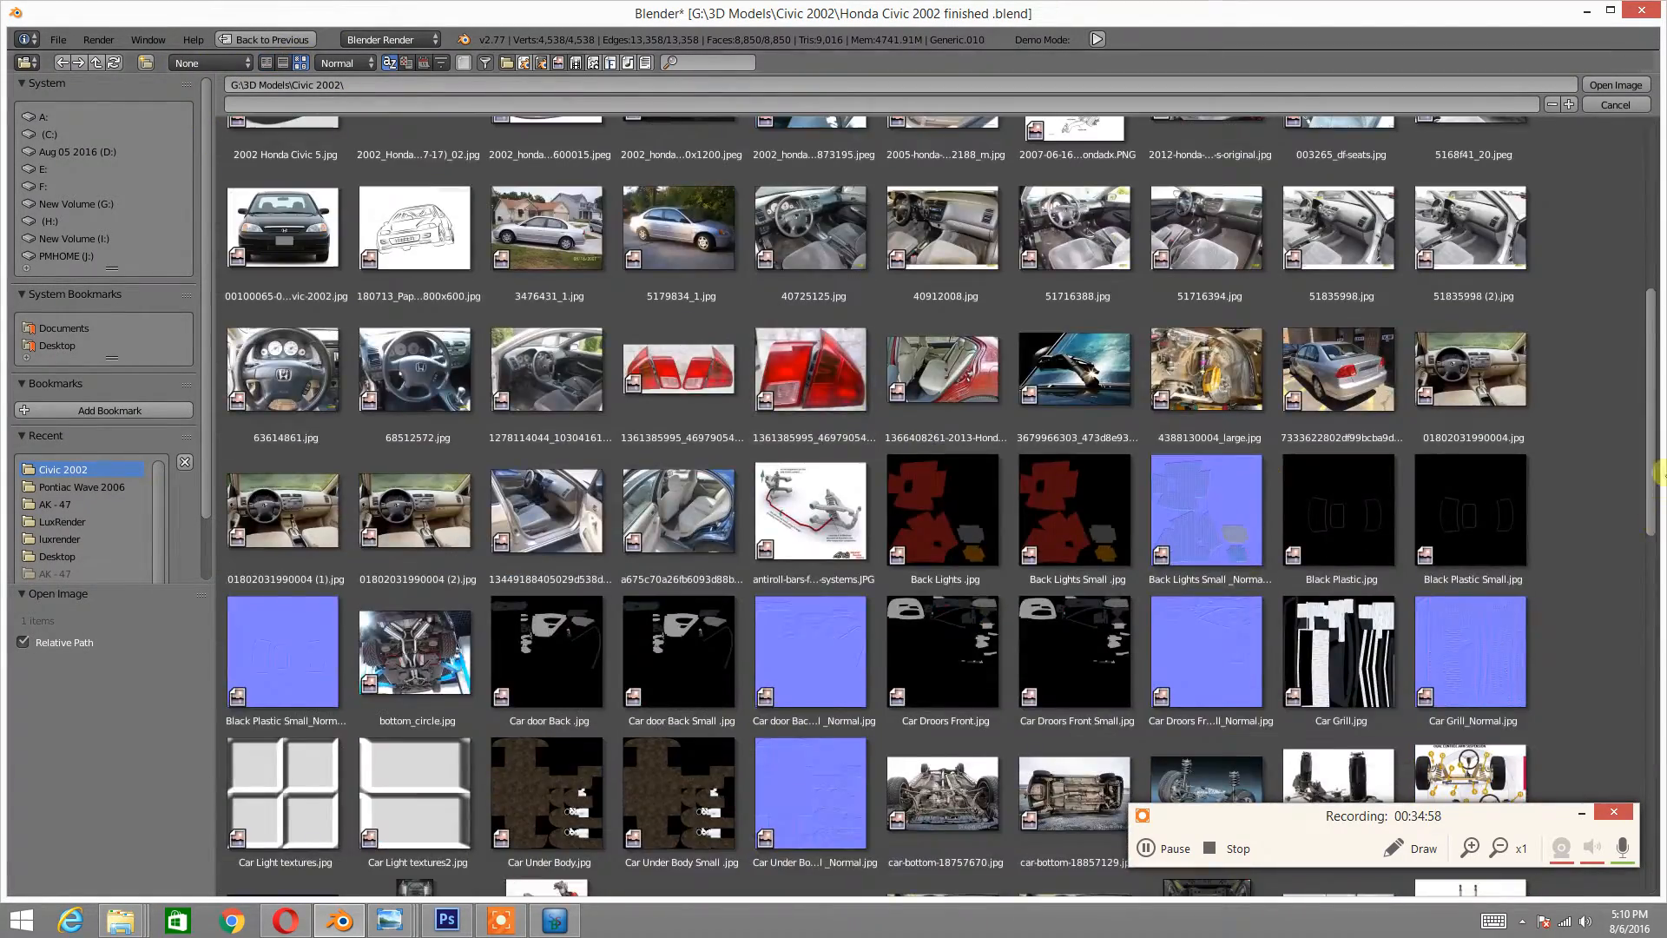
left_click_drag(1641, 484, 1616, 689)
scroll(1616, 689, "down", 5)
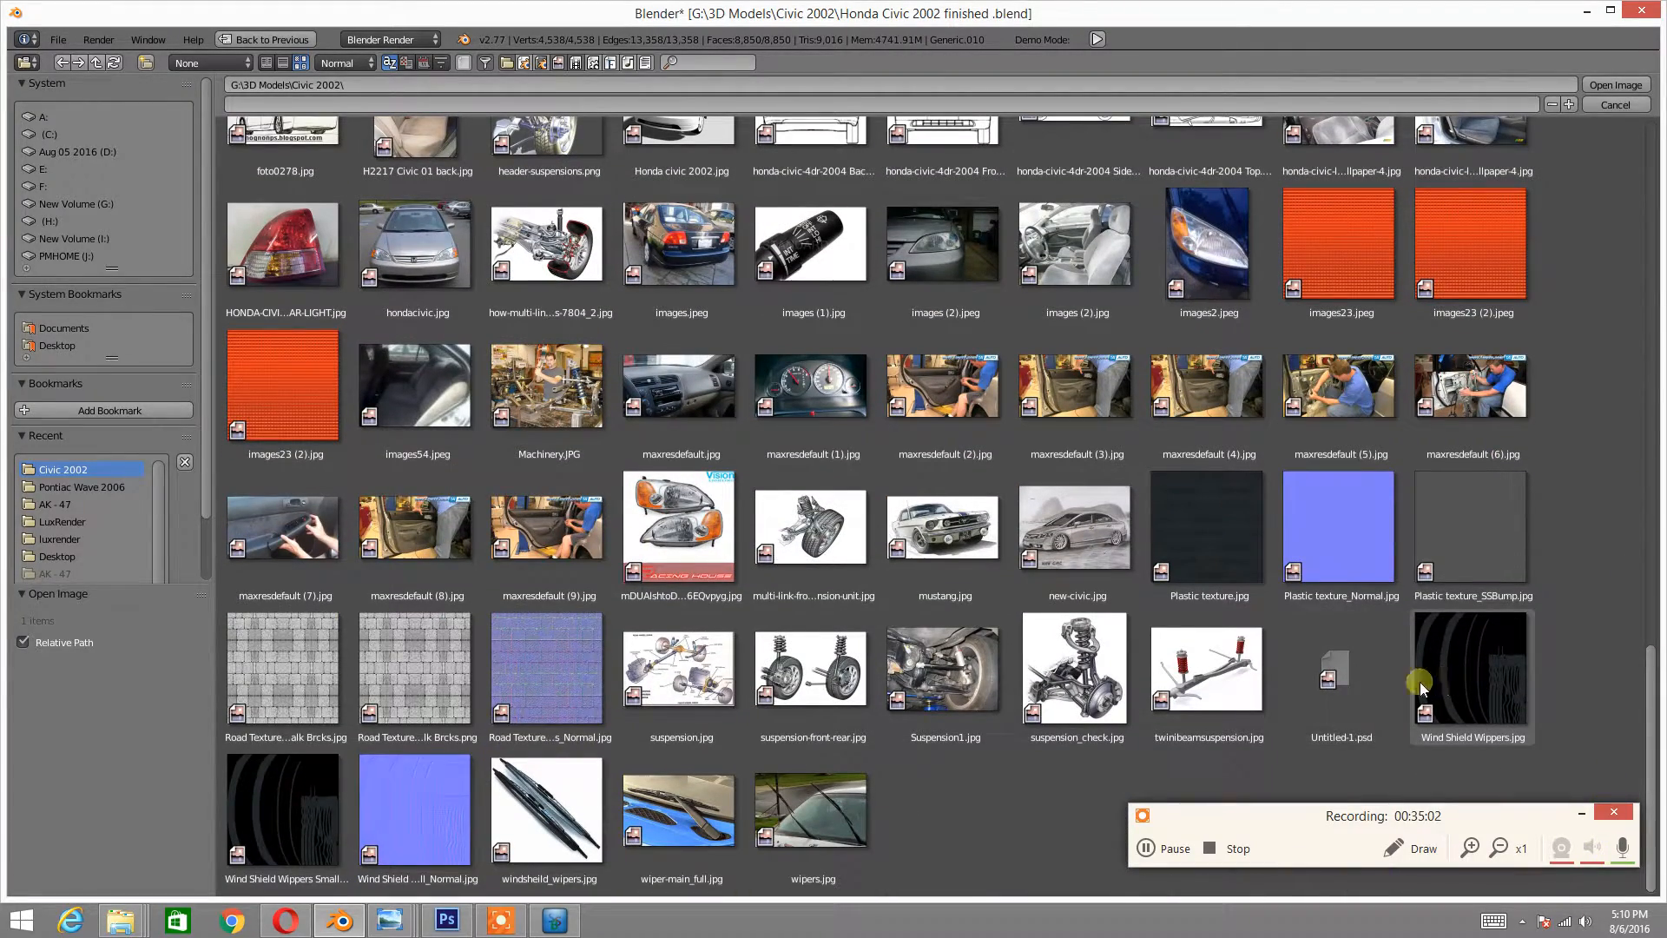
double_click(1446, 673)
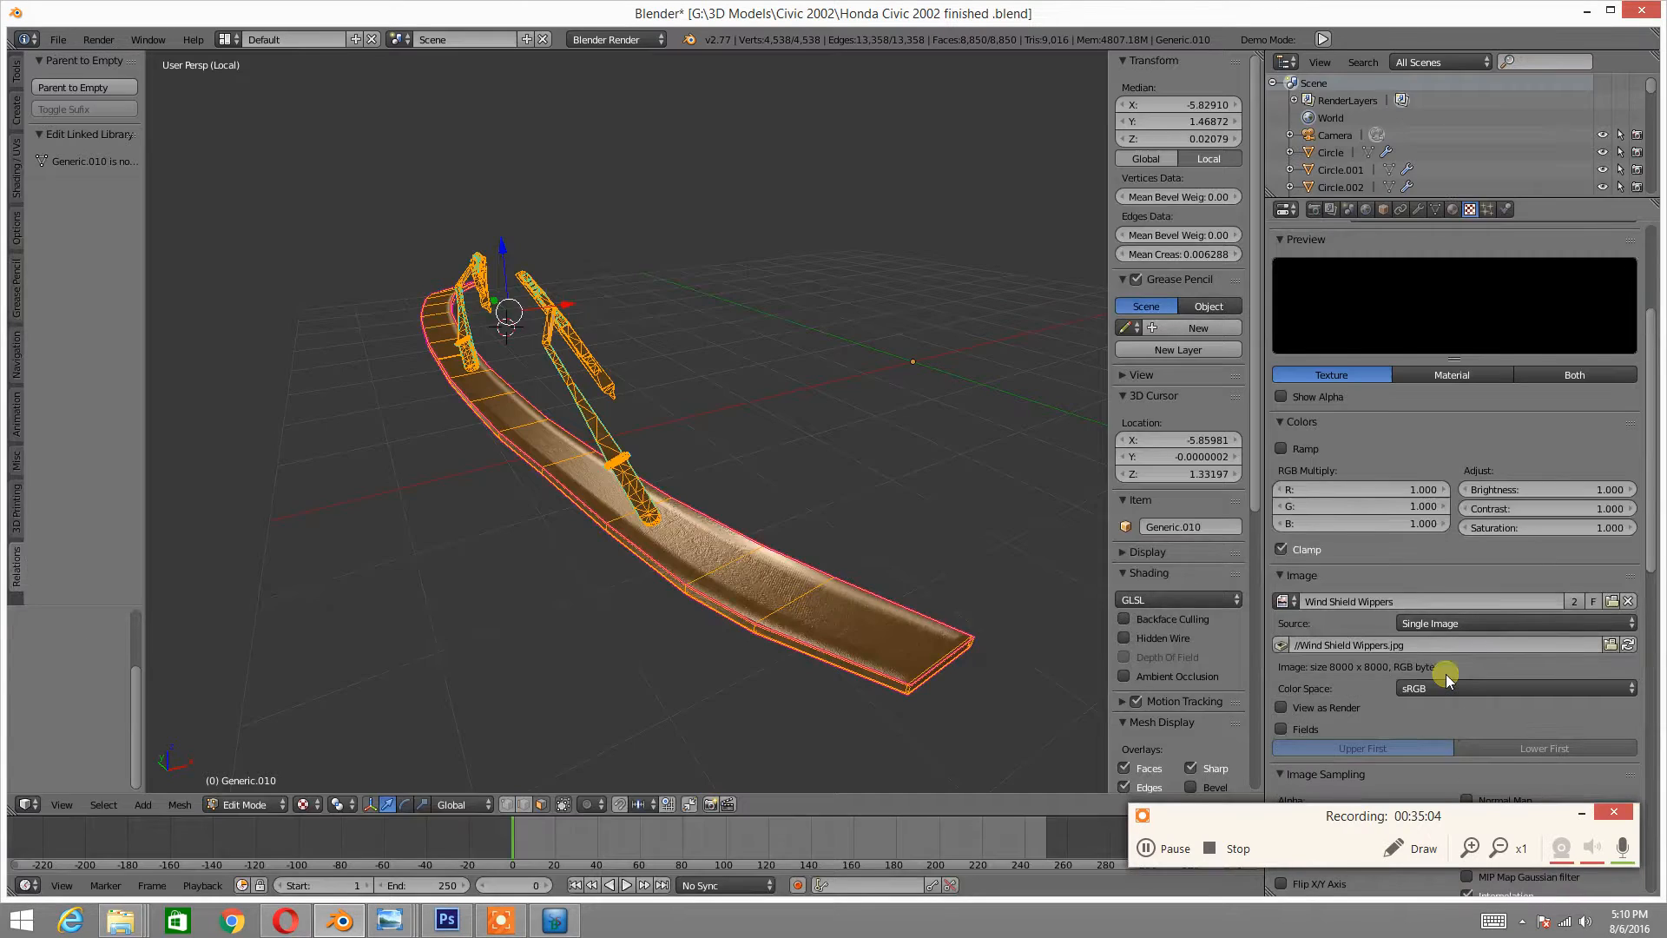
- Load the image Wind Shield Wippers Small_Normal.jpg into the Wind Shield Wippers Normal texture
scroll(1330, 303, "up", 6)
double_click(1320, 314)
key("Return")
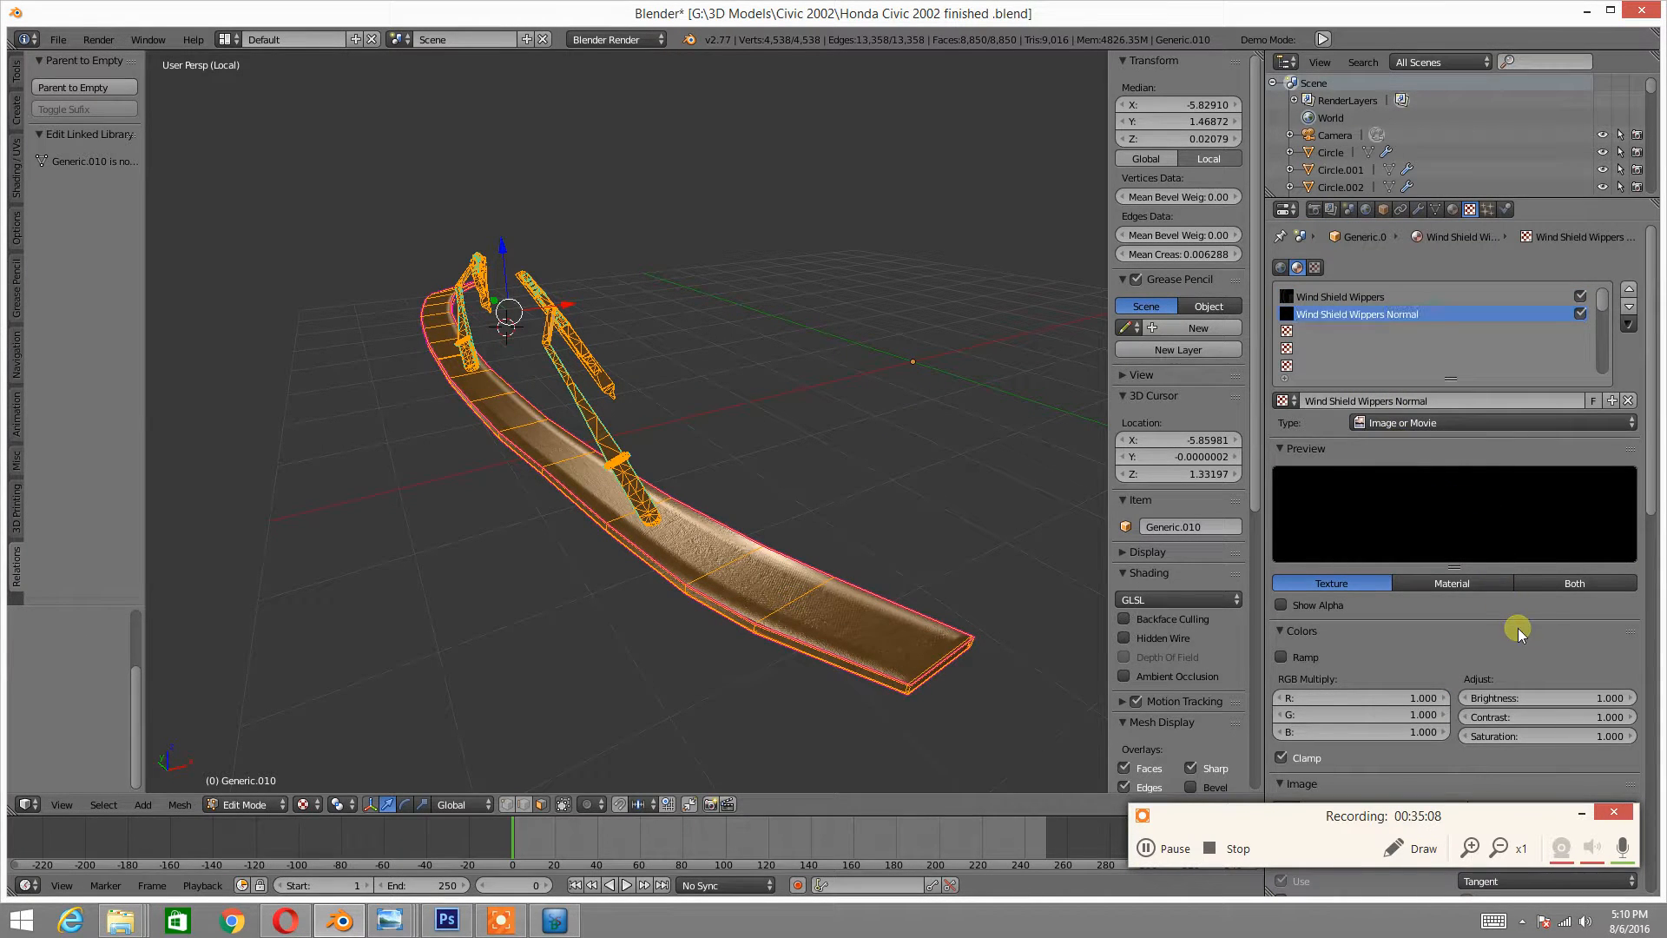
left_click(1518, 630)
scroll(1518, 628, "down", 2)
left_click(1388, 562)
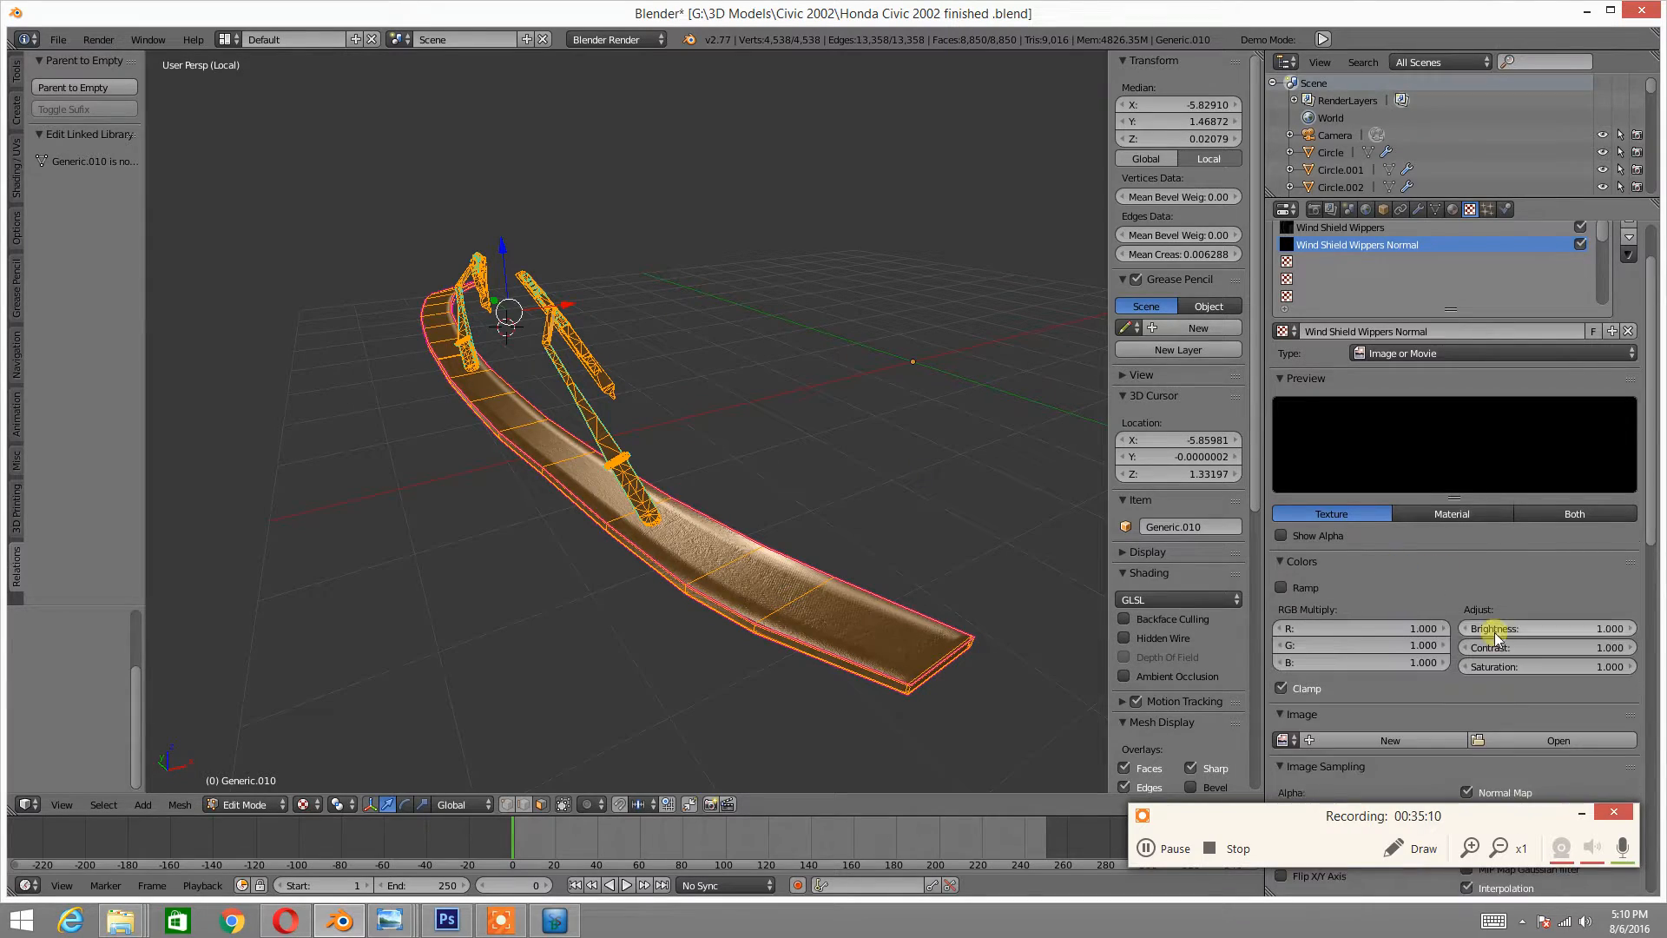
scroll(1488, 633, "down", 4)
left_click(1534, 606)
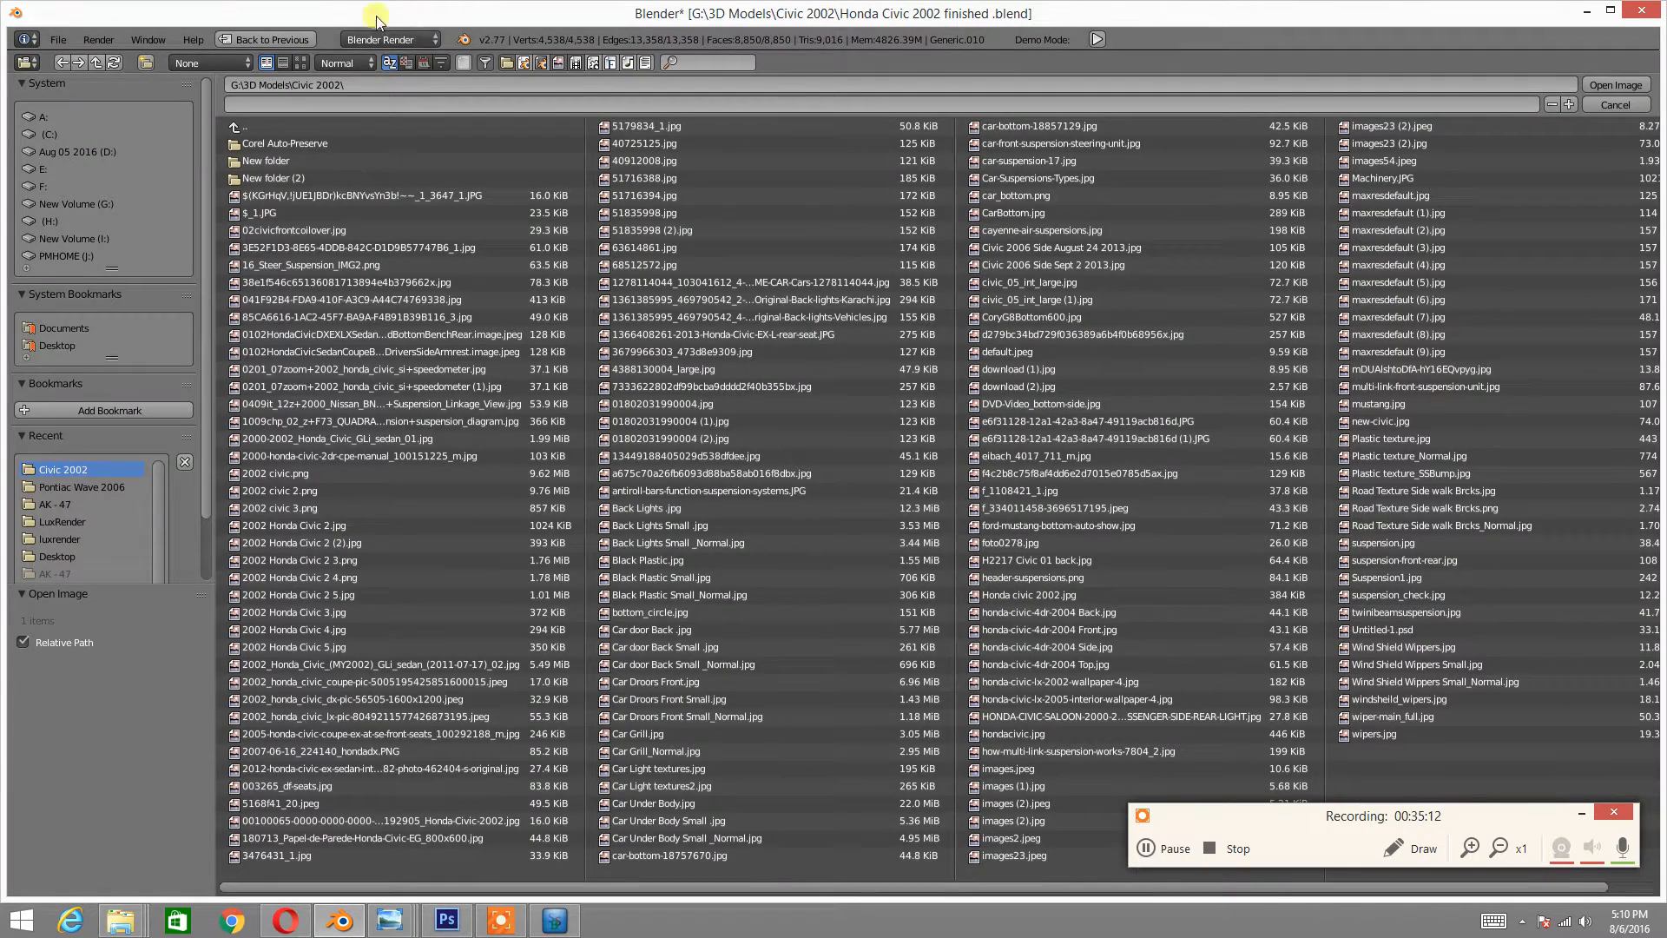
left_click(304, 60)
scroll(1081, 394, "down", 10)
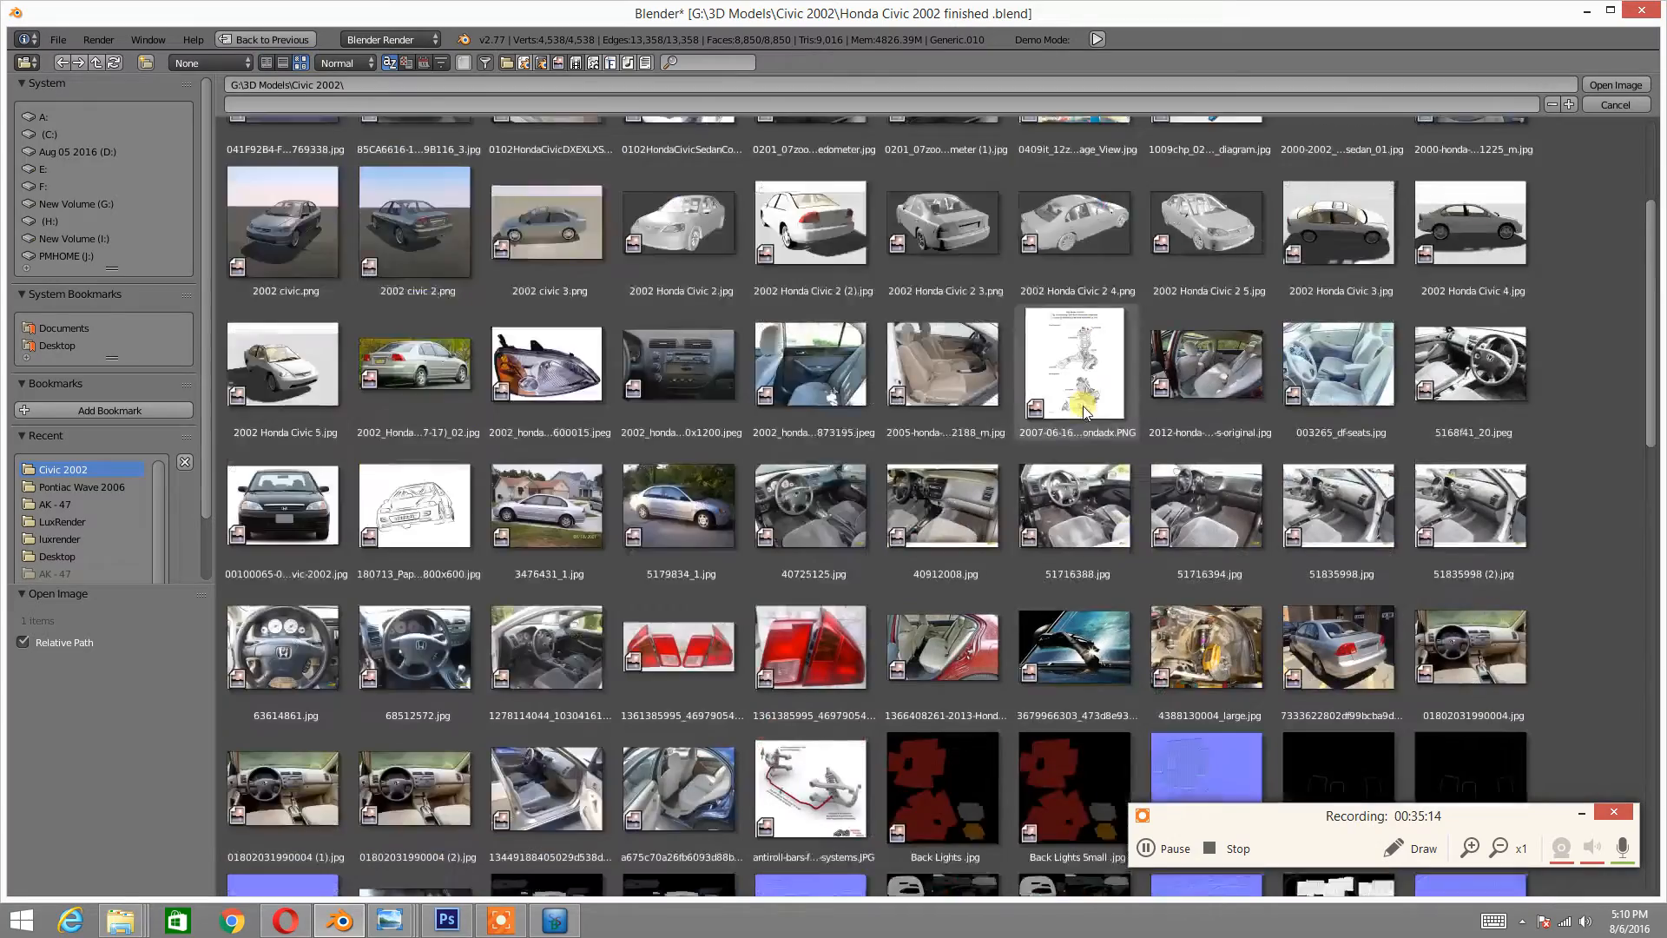
scroll(1080, 413, "down", 10)
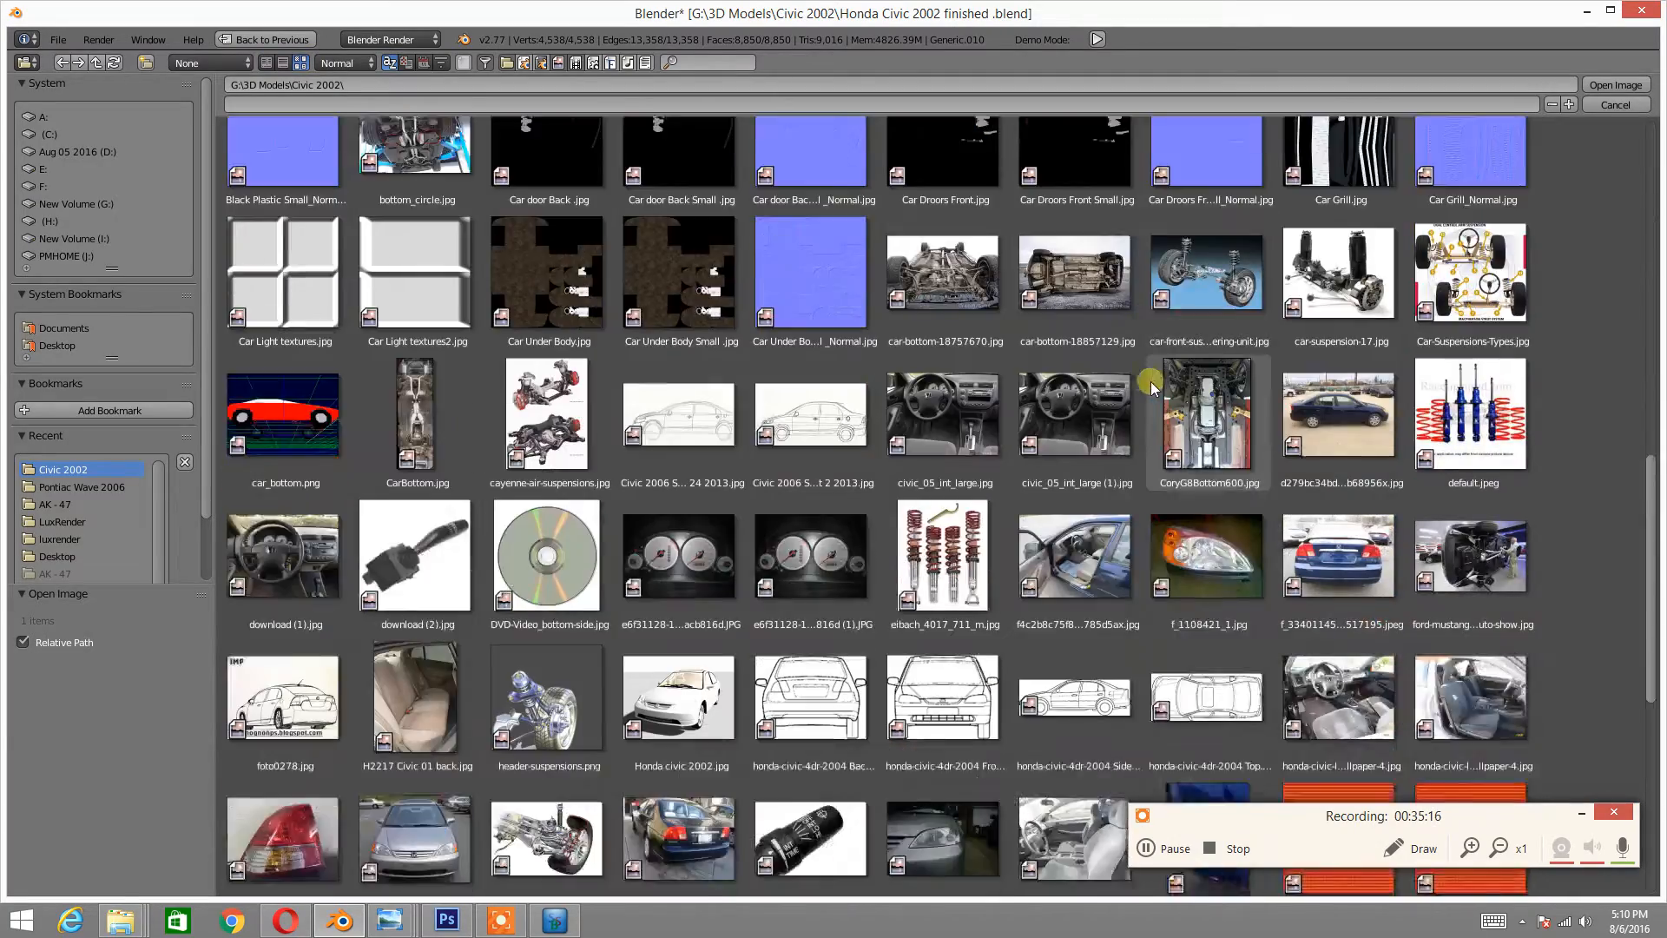
scroll(1140, 382, "down", 3)
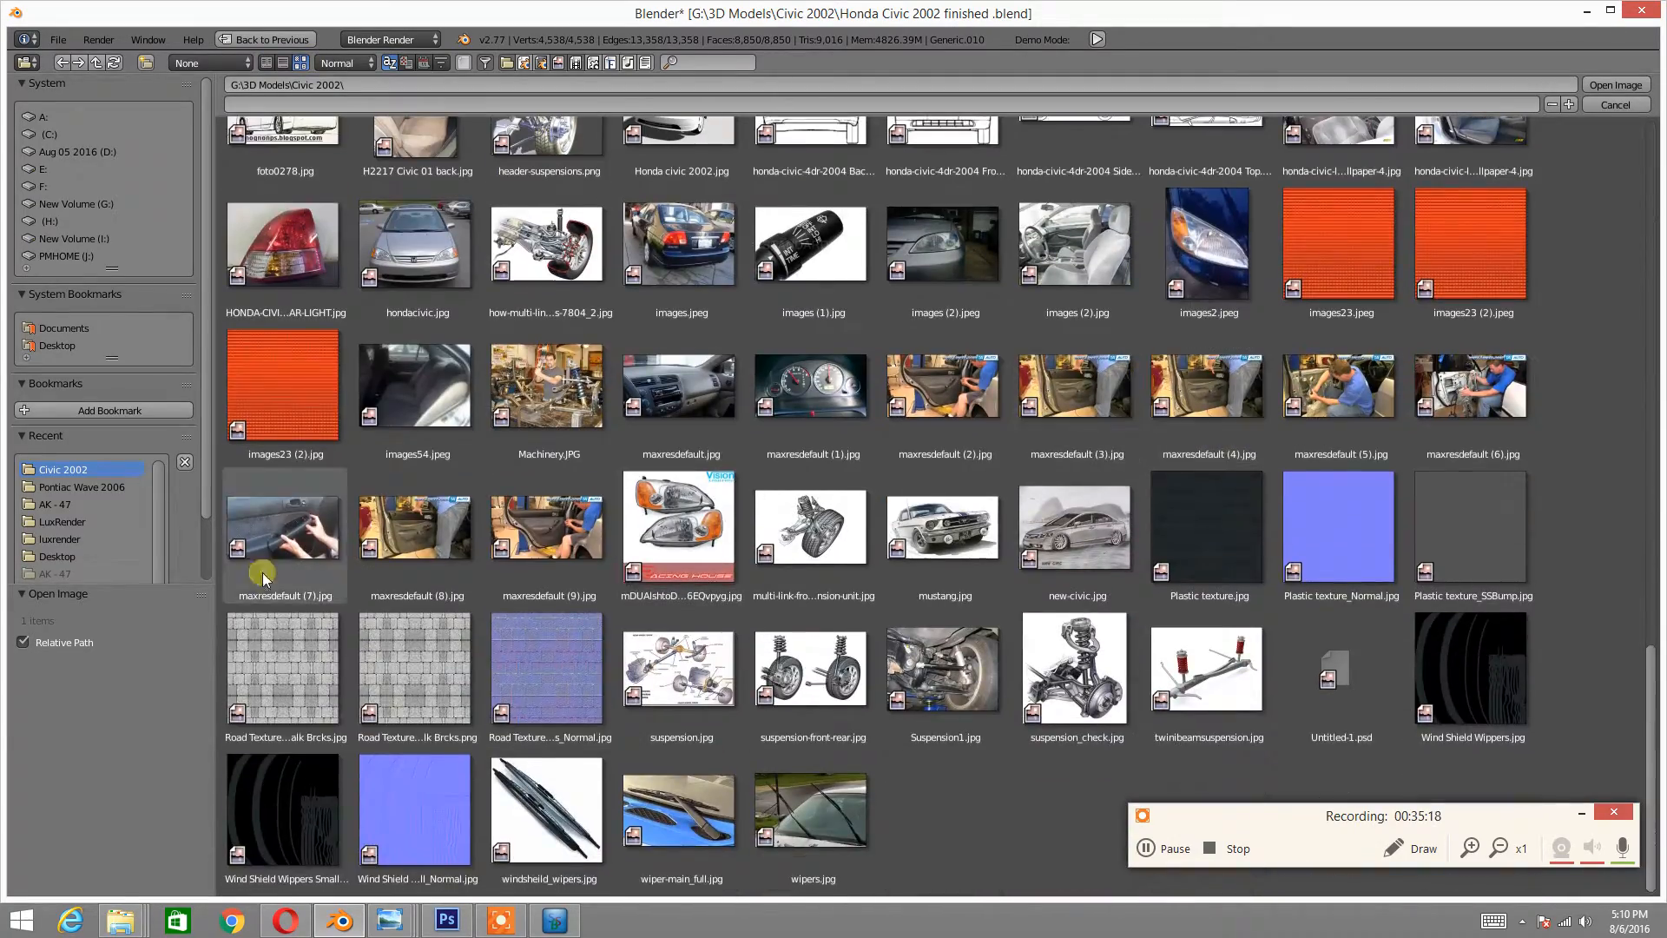
double_click(405, 778)
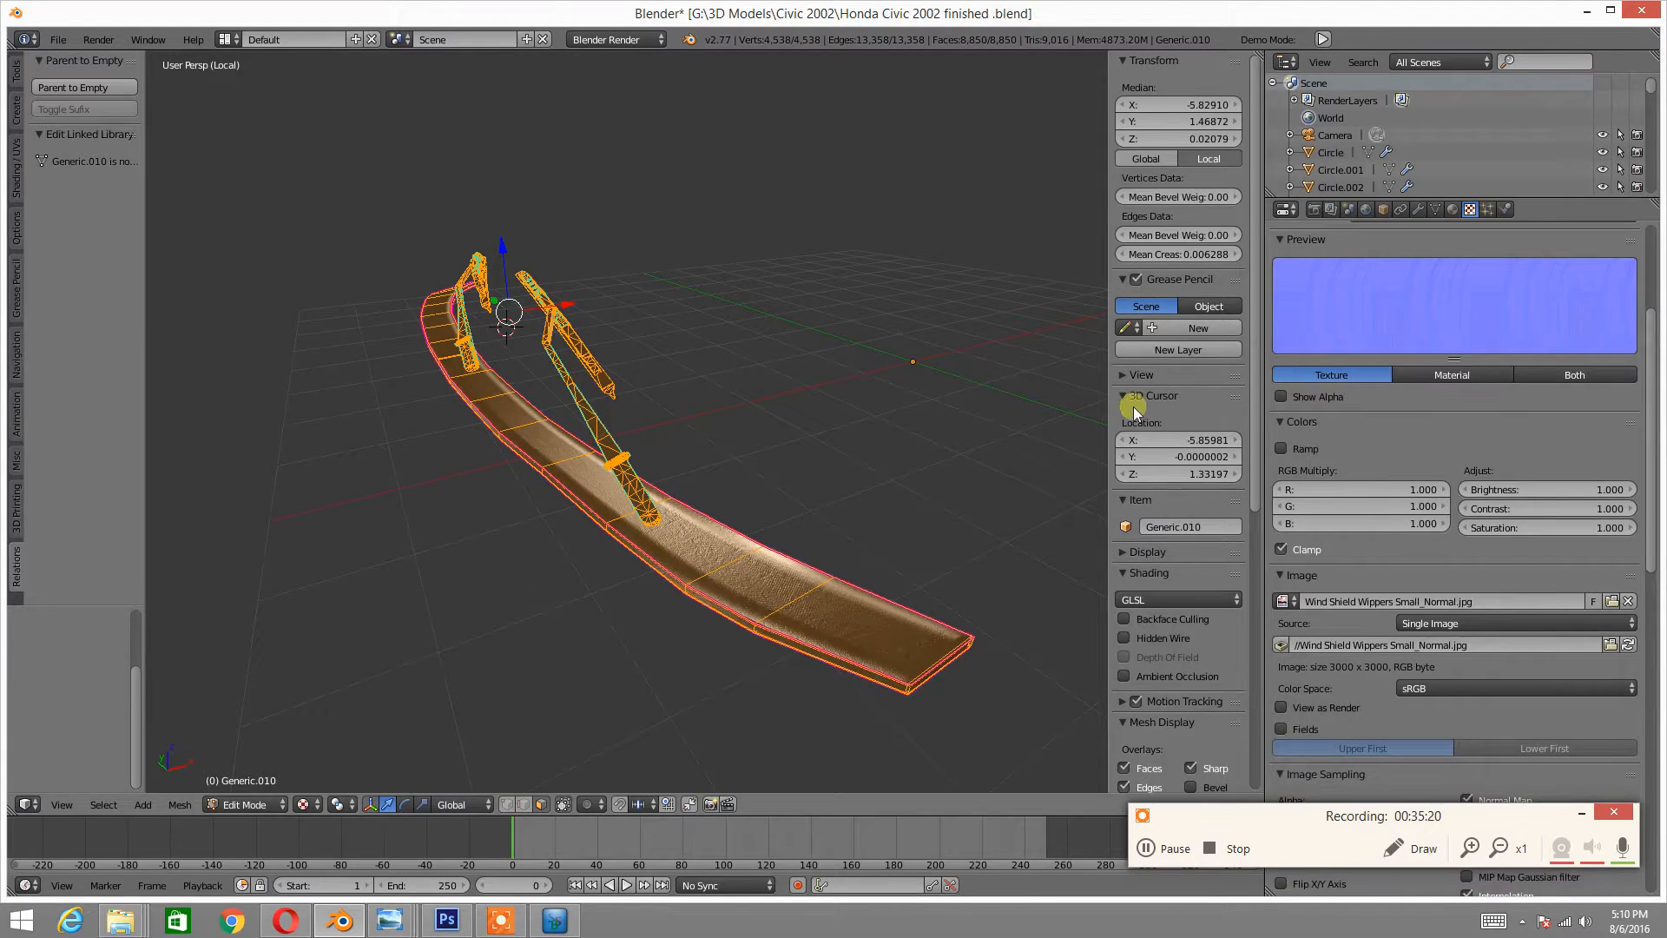
- Assign the Wind Shield Wippers material to the selected wiper geometry
scroll(1351, 409, "up", 5)
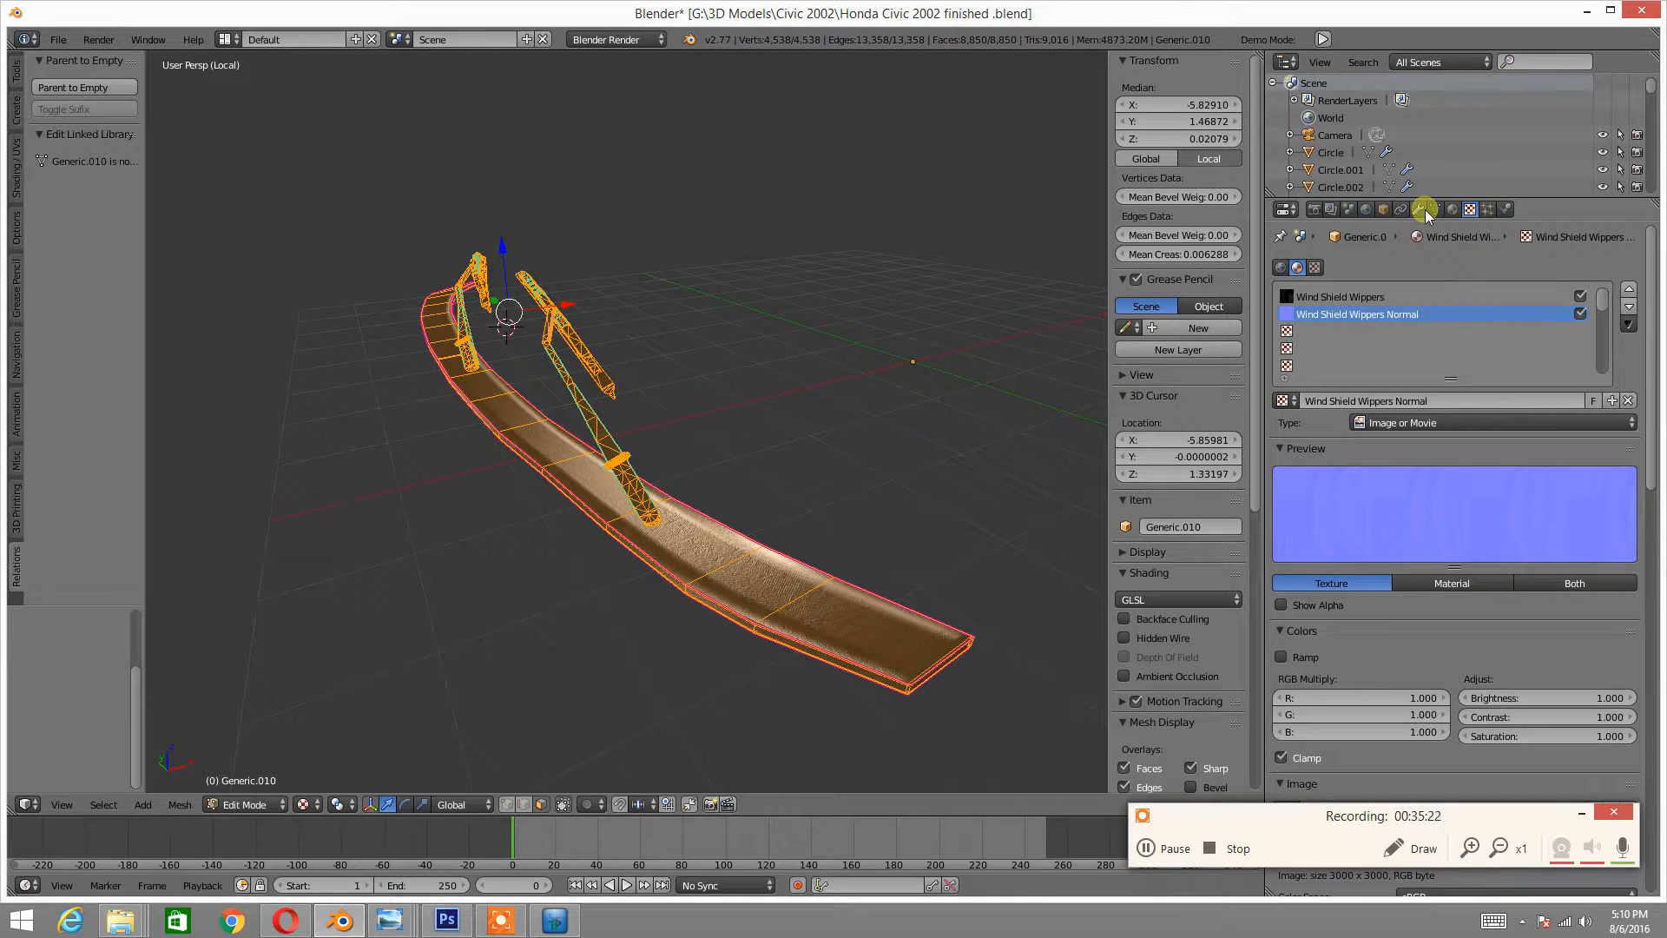
left_click(1451, 209)
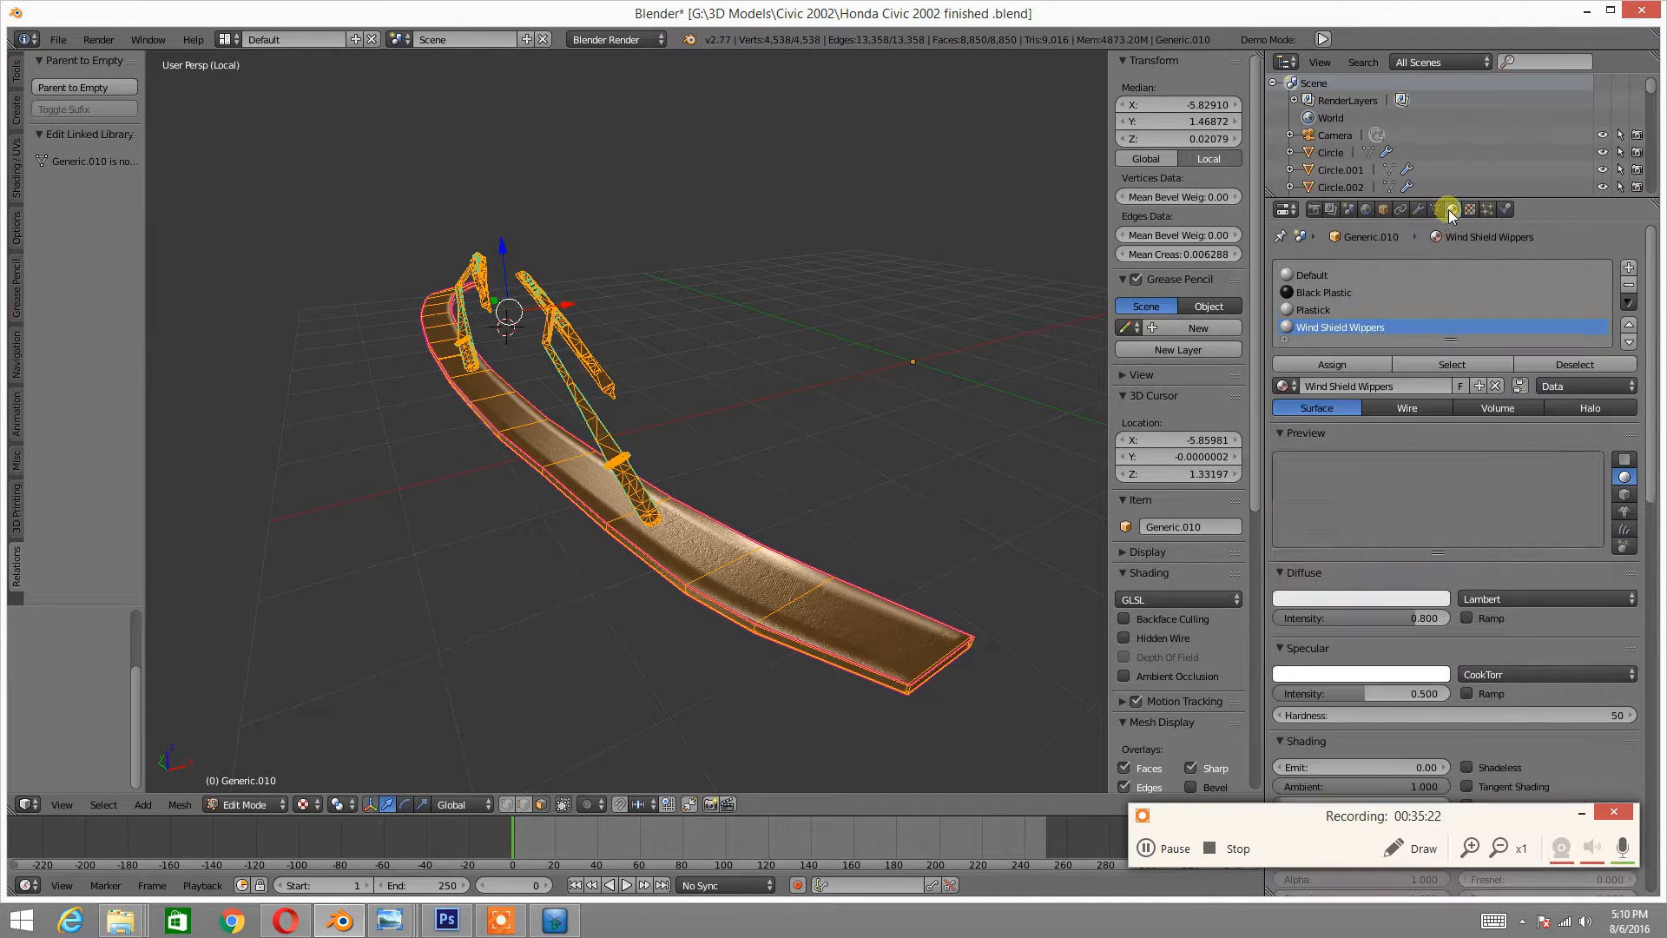
left_click(1318, 366)
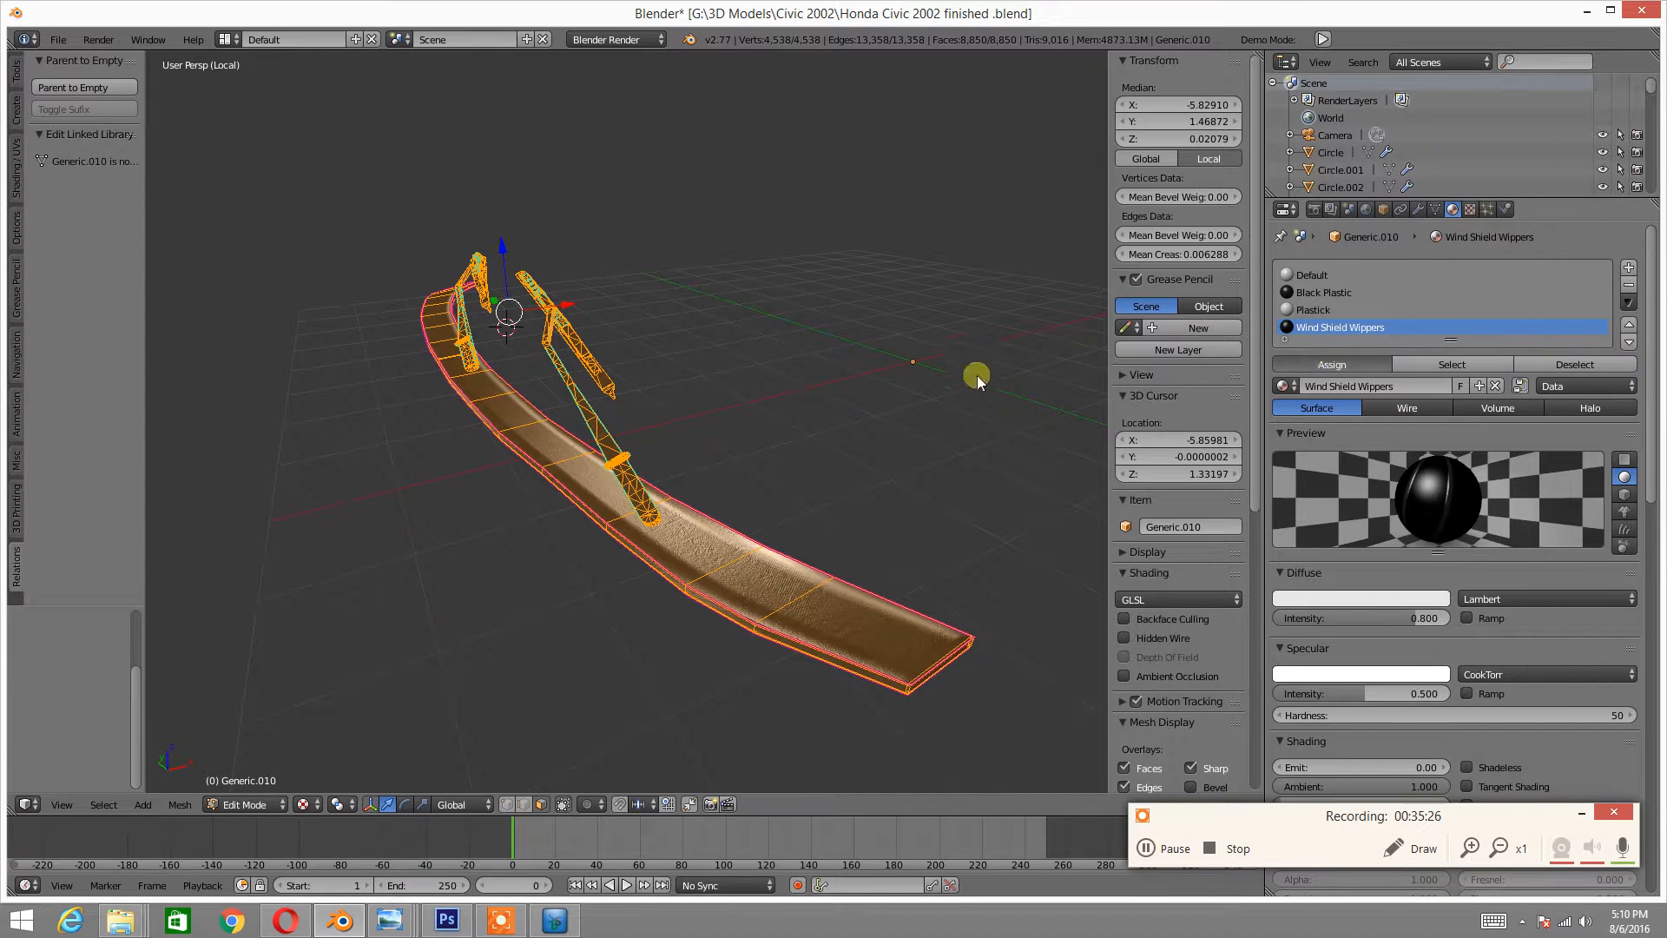
left_click(878, 378)
- Set the Normal influence of the Wind Shield Wippers Normal texture to 0.3
scroll(885, 382, "up", 5)
scroll(622, 496, "up", 2)
mouse_move(582, 497)
middle_mouse_down()
mouse_move(620, 490)
mouse_move(598, 502)
middle_mouse_up()
middle_click_drag(654, 409, 617, 398)
scroll(607, 389, "down", 3)
scroll(607, 390, "down", 1)
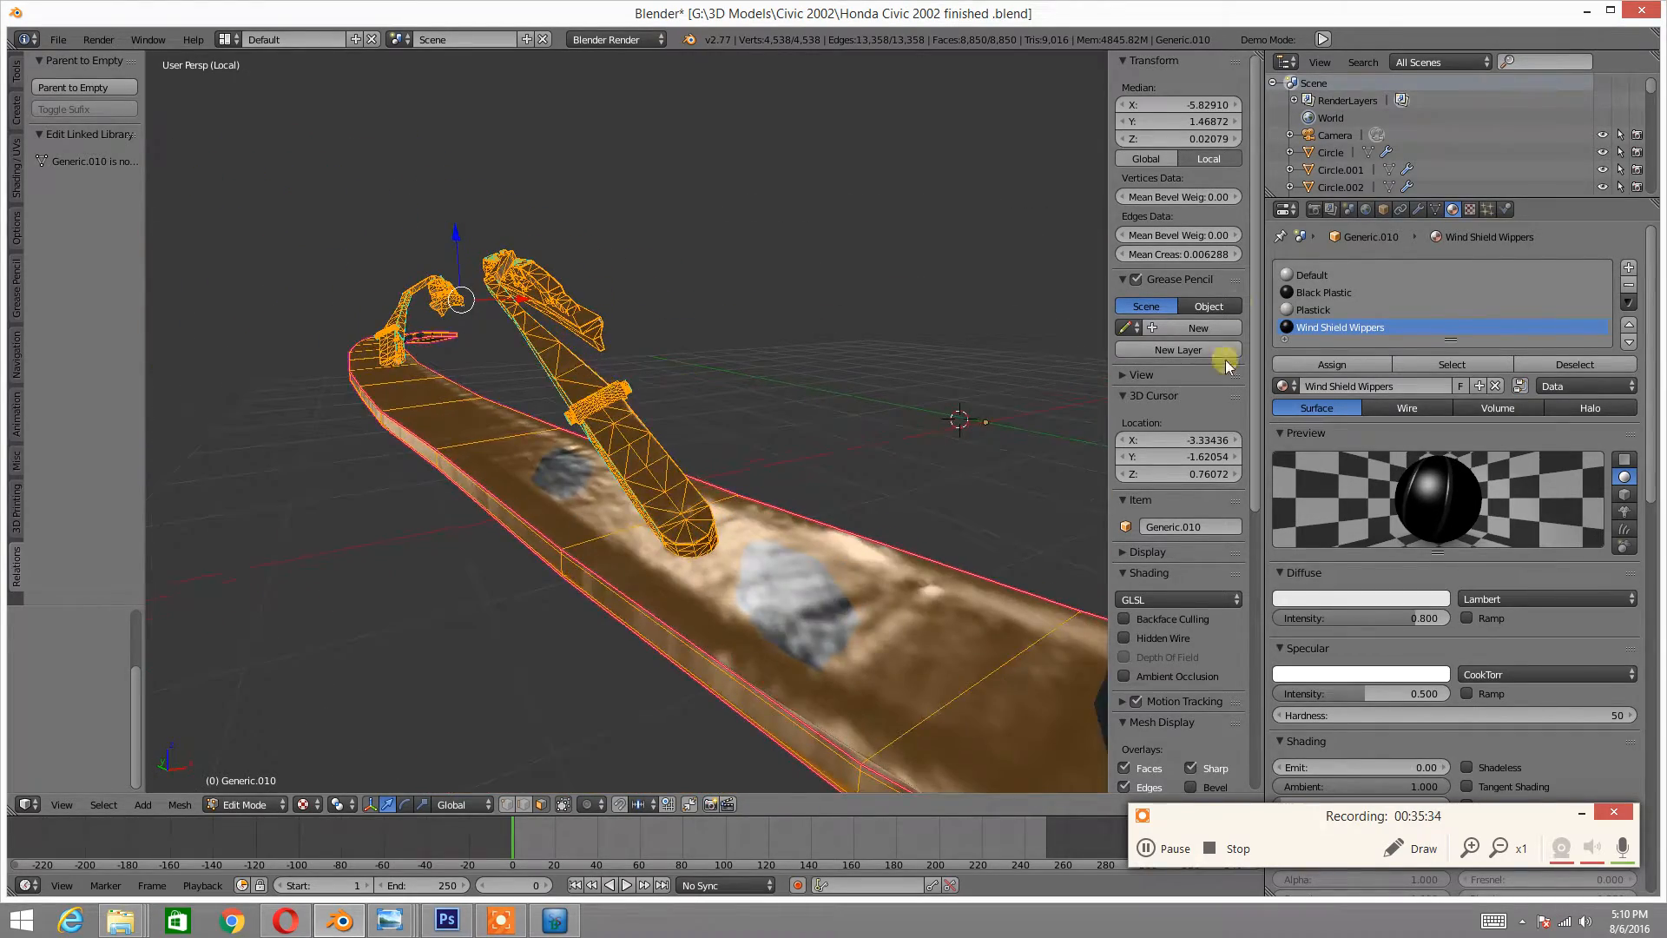
left_click(1469, 210)
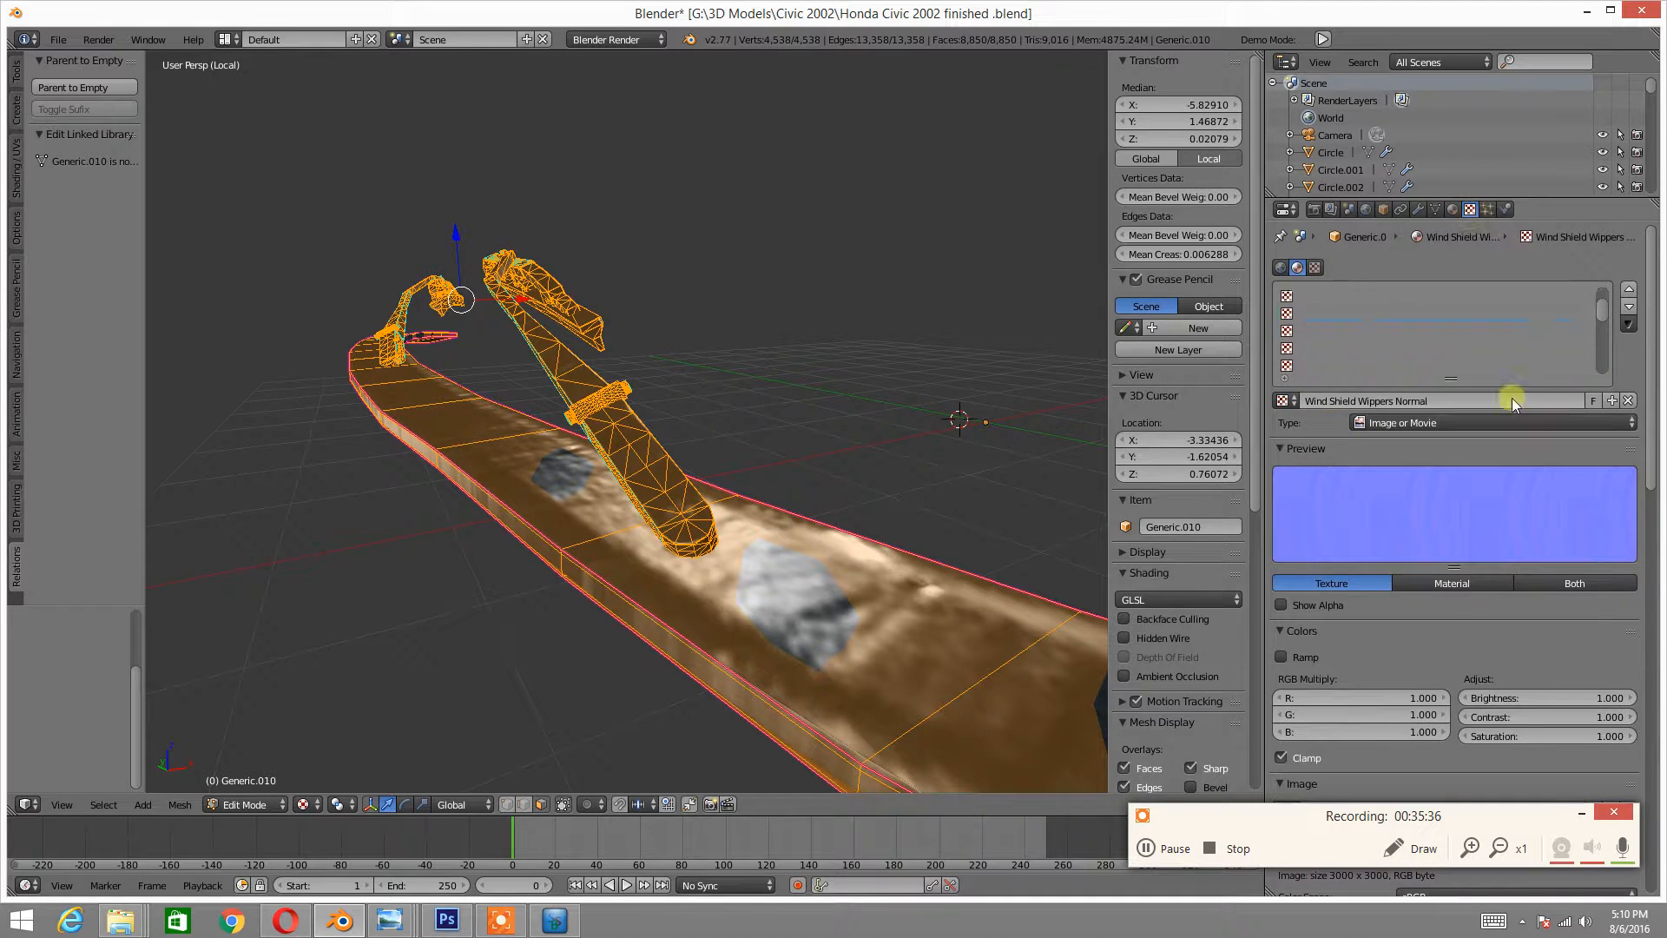
scroll(1509, 395, "down", 14)
scroll(1497, 389, "down", 15)
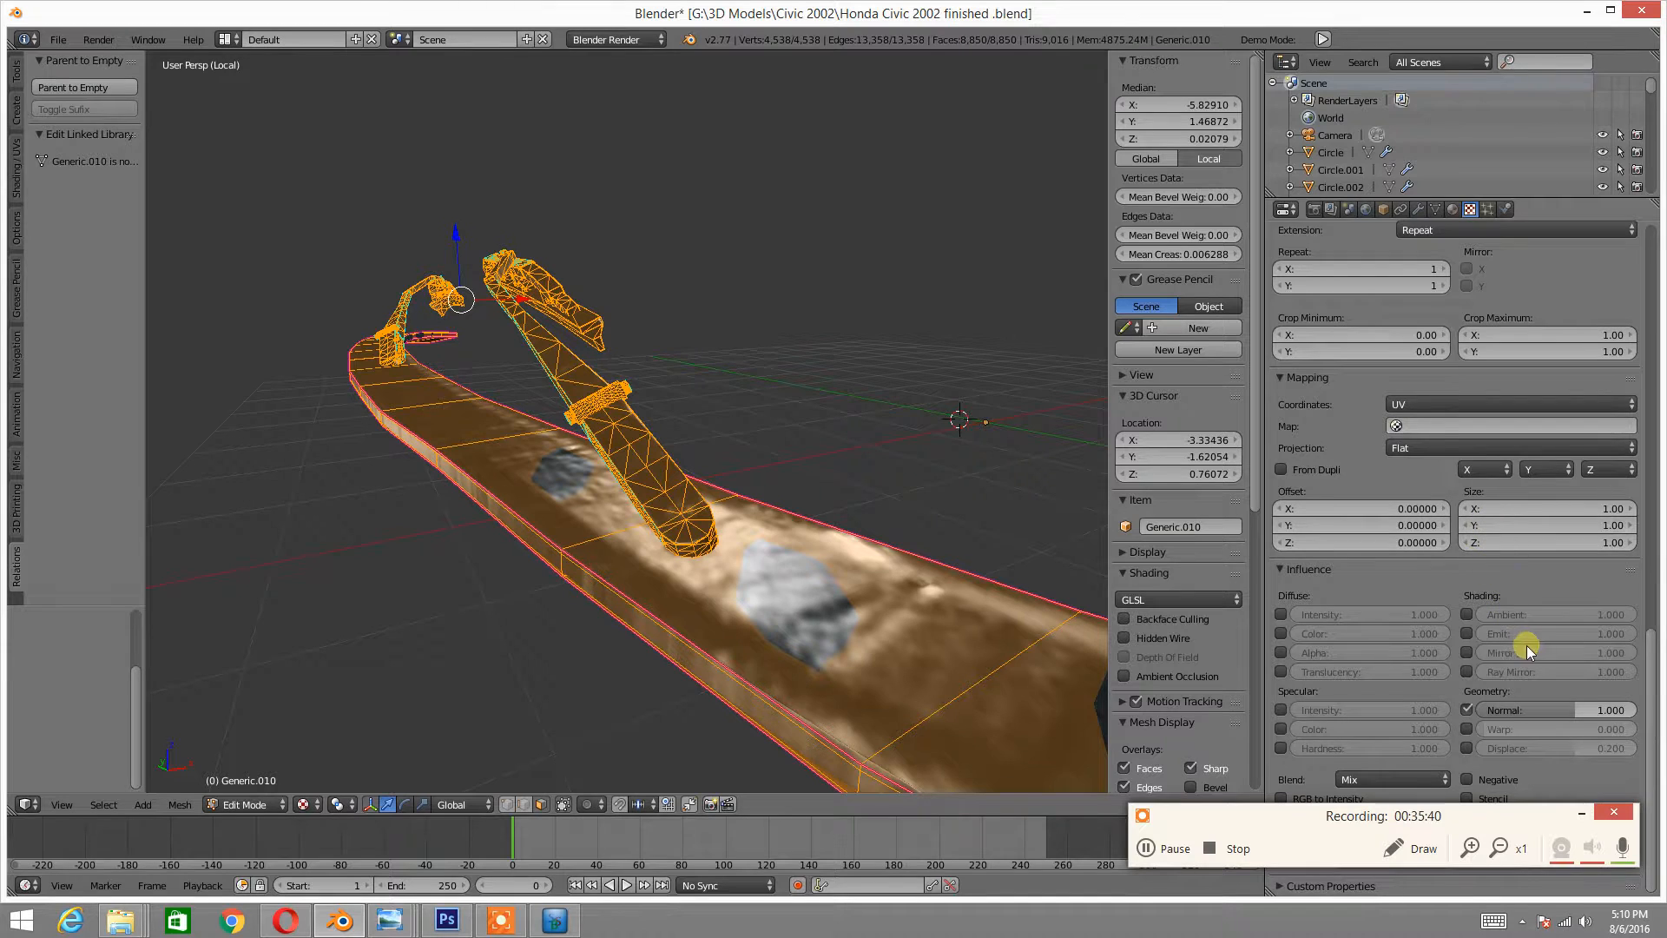
left_click(1593, 710)
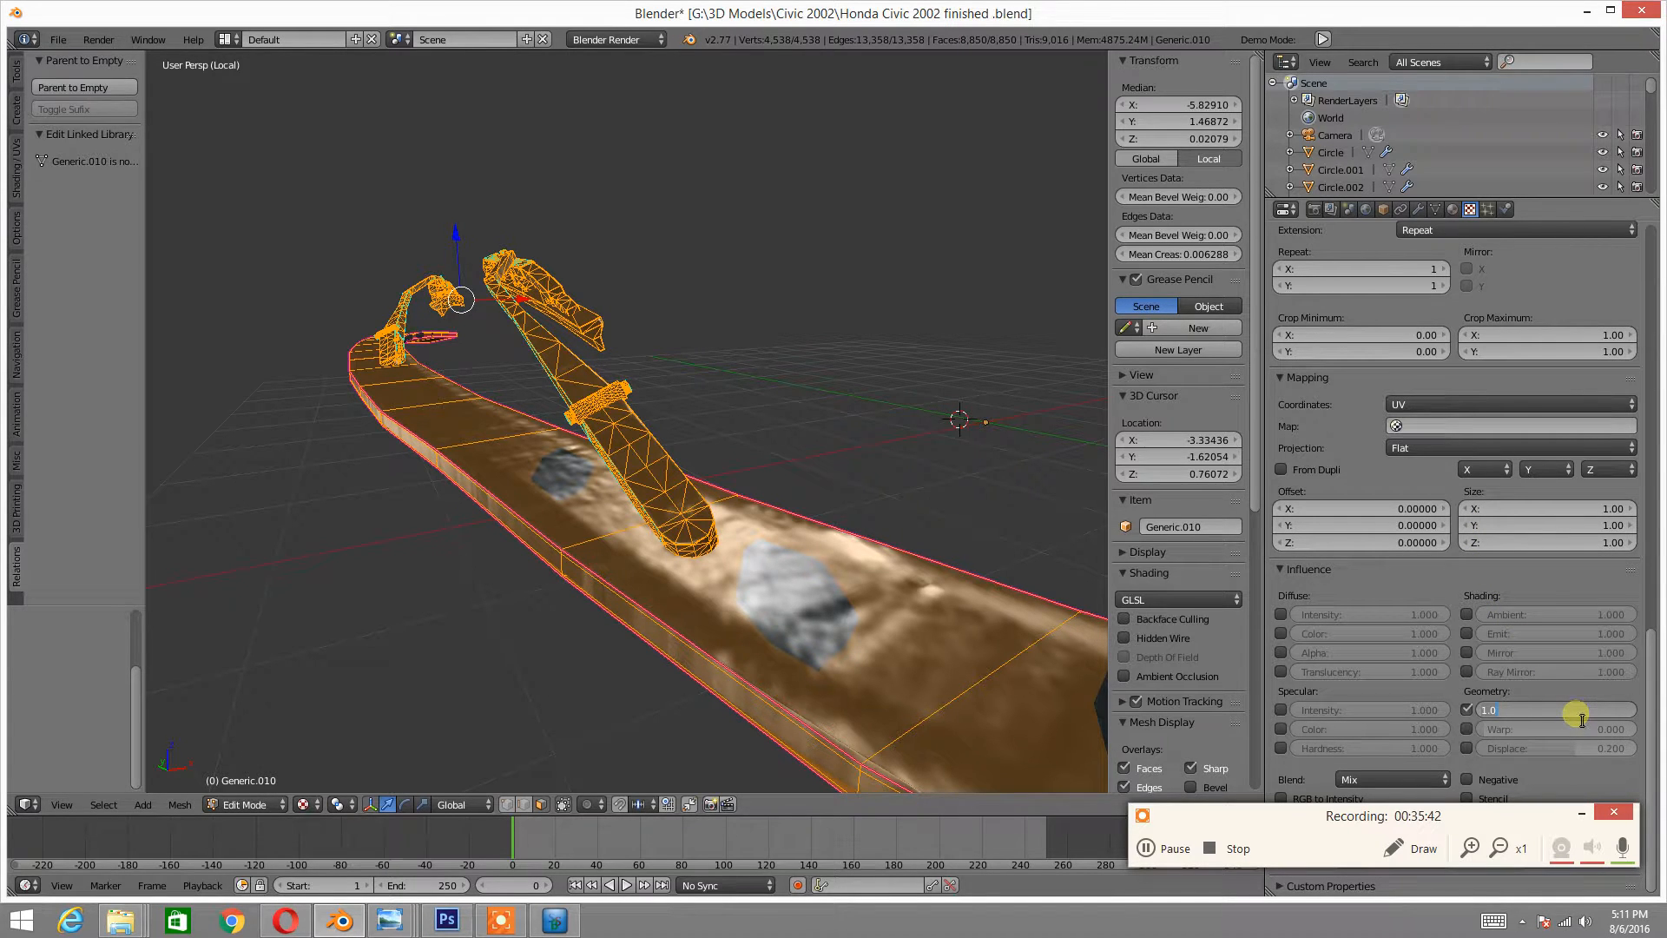
type("0.3")
key("Return")
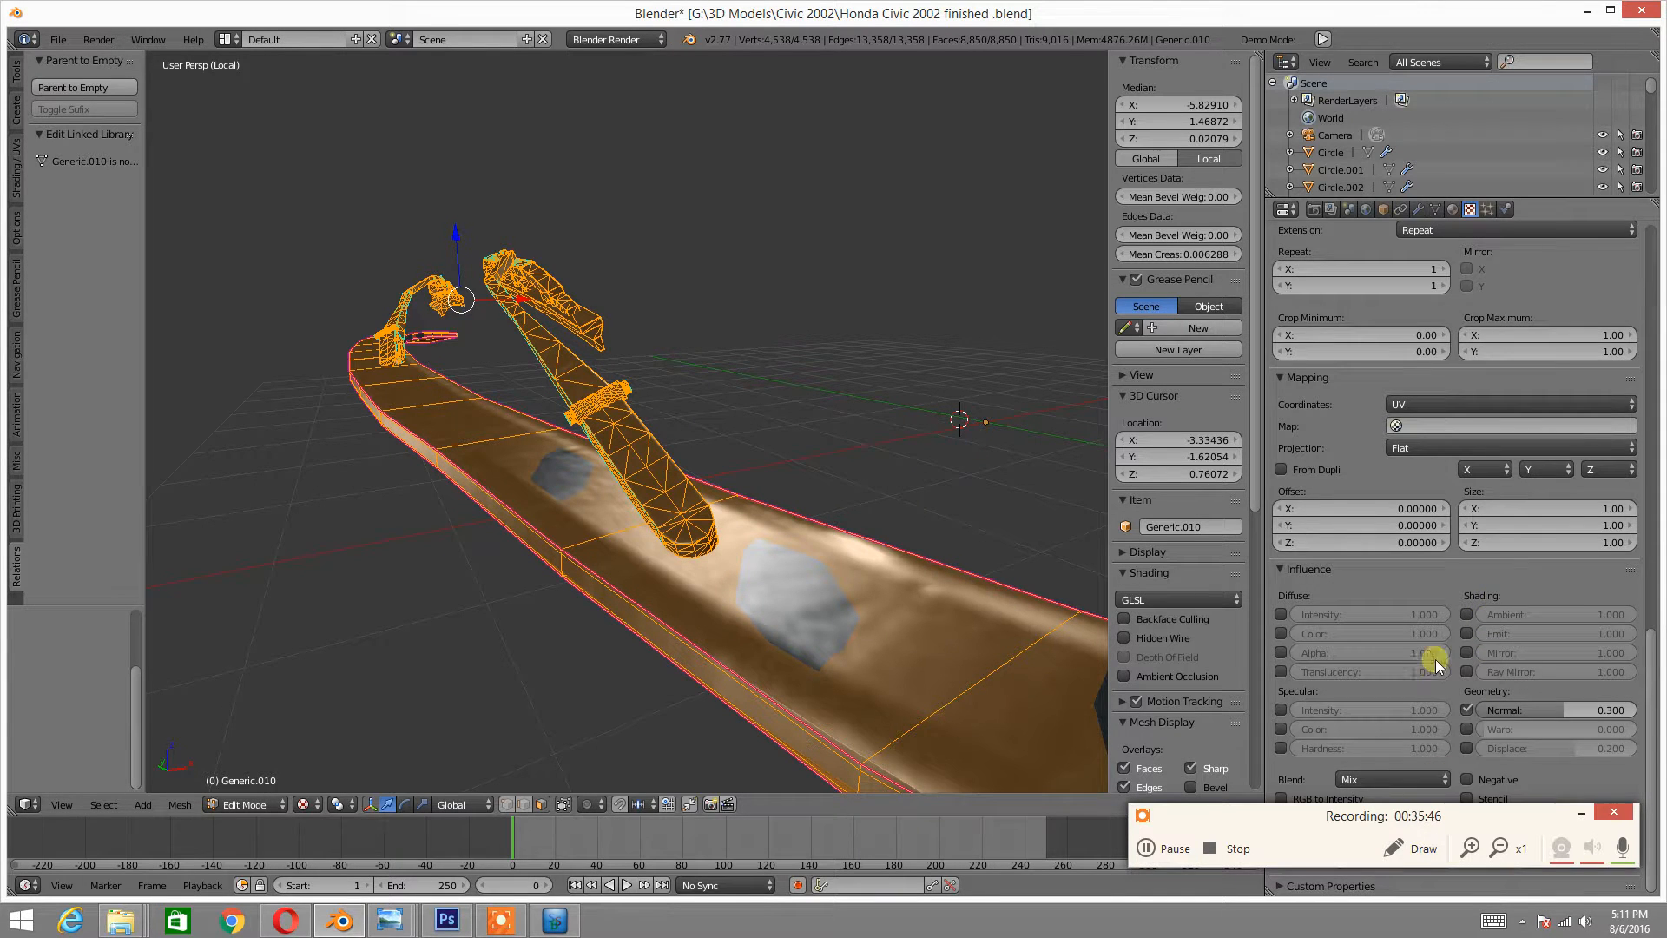
- Go back to the wiper object's materials, deselect its geometry and return to Object Mode
scroll(1435, 659, "up", 10)
scroll(1425, 659, "up", 12)
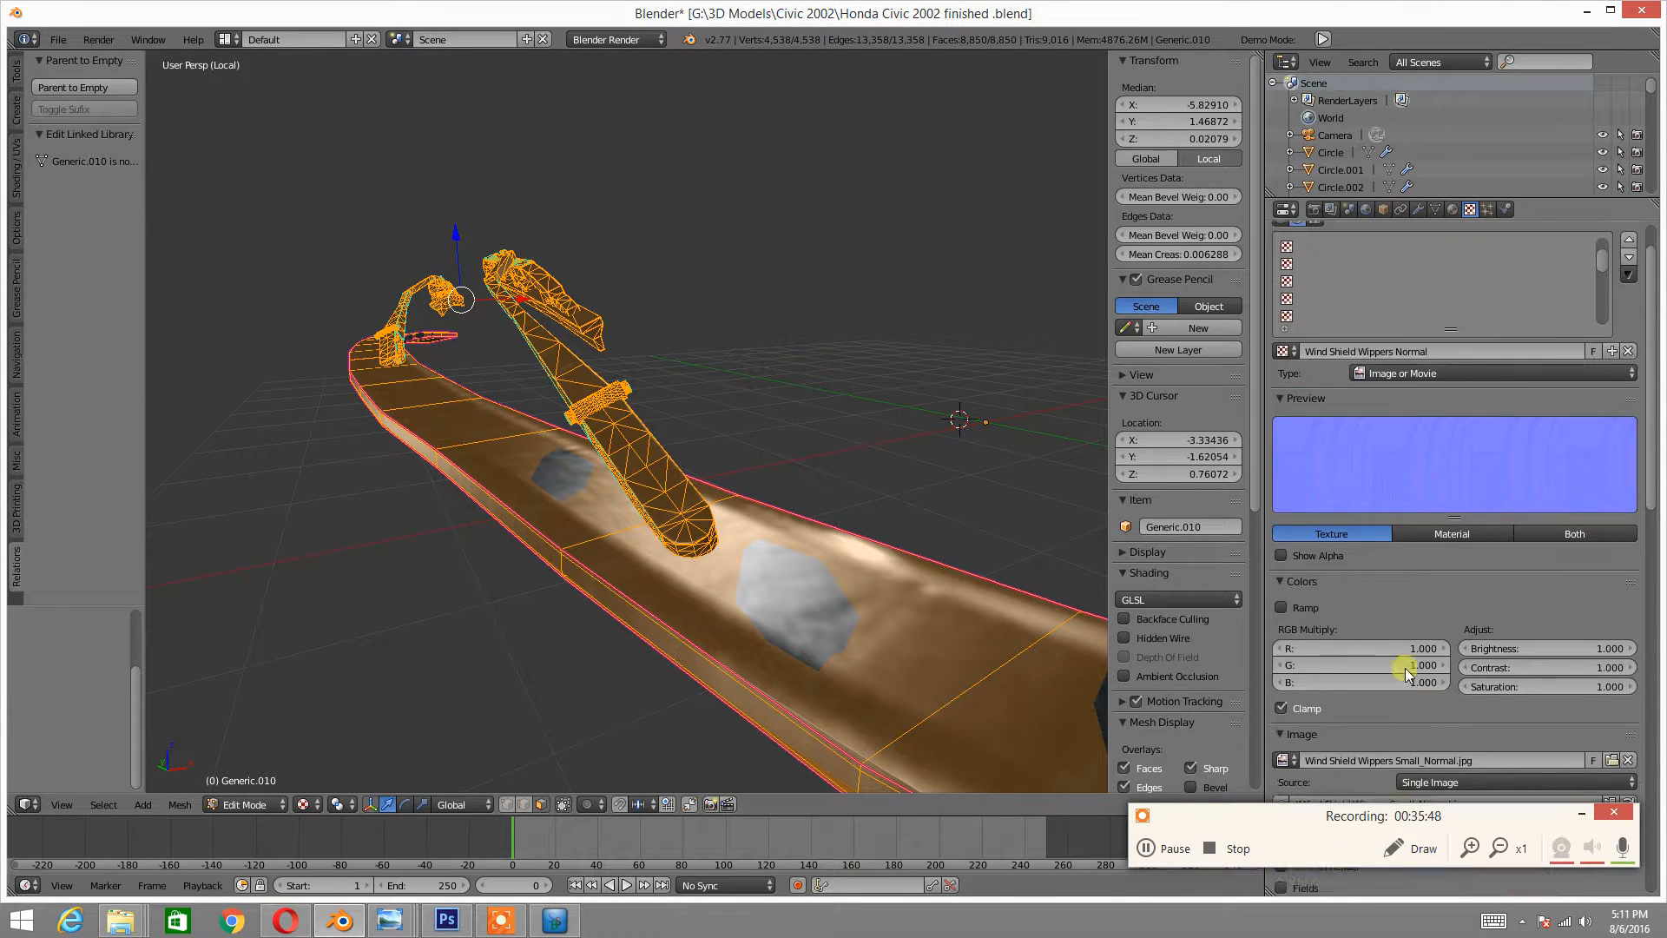
left_click(1453, 209)
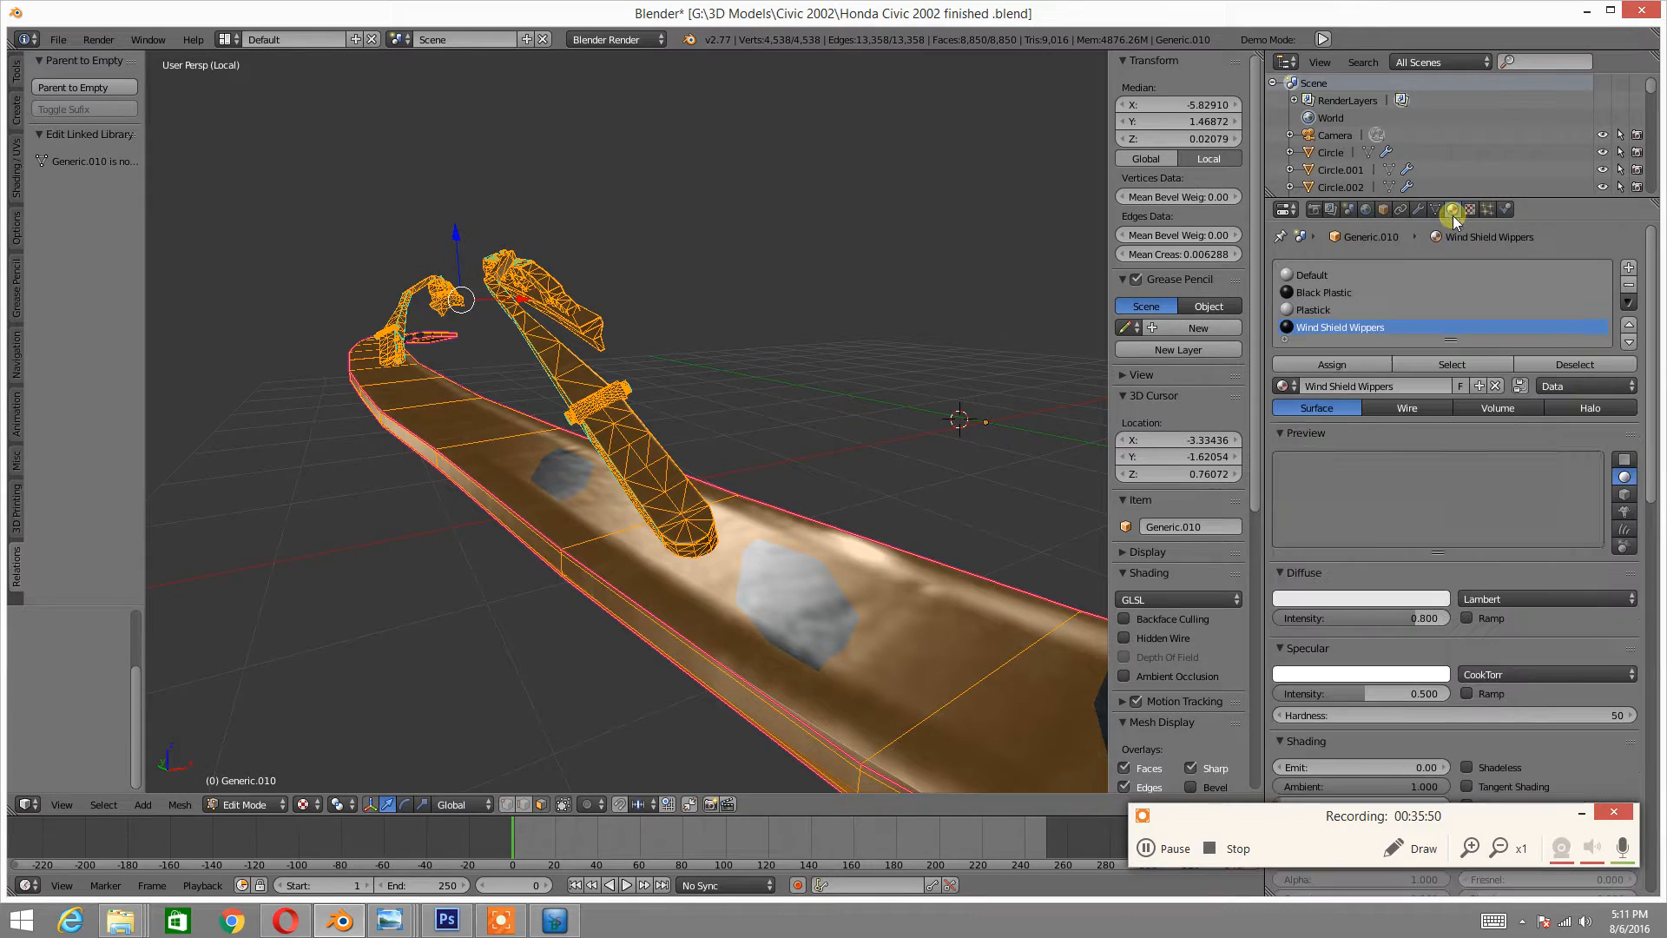
middle_click_drag(769, 429, 590, 471)
key("a")
key("Tab")
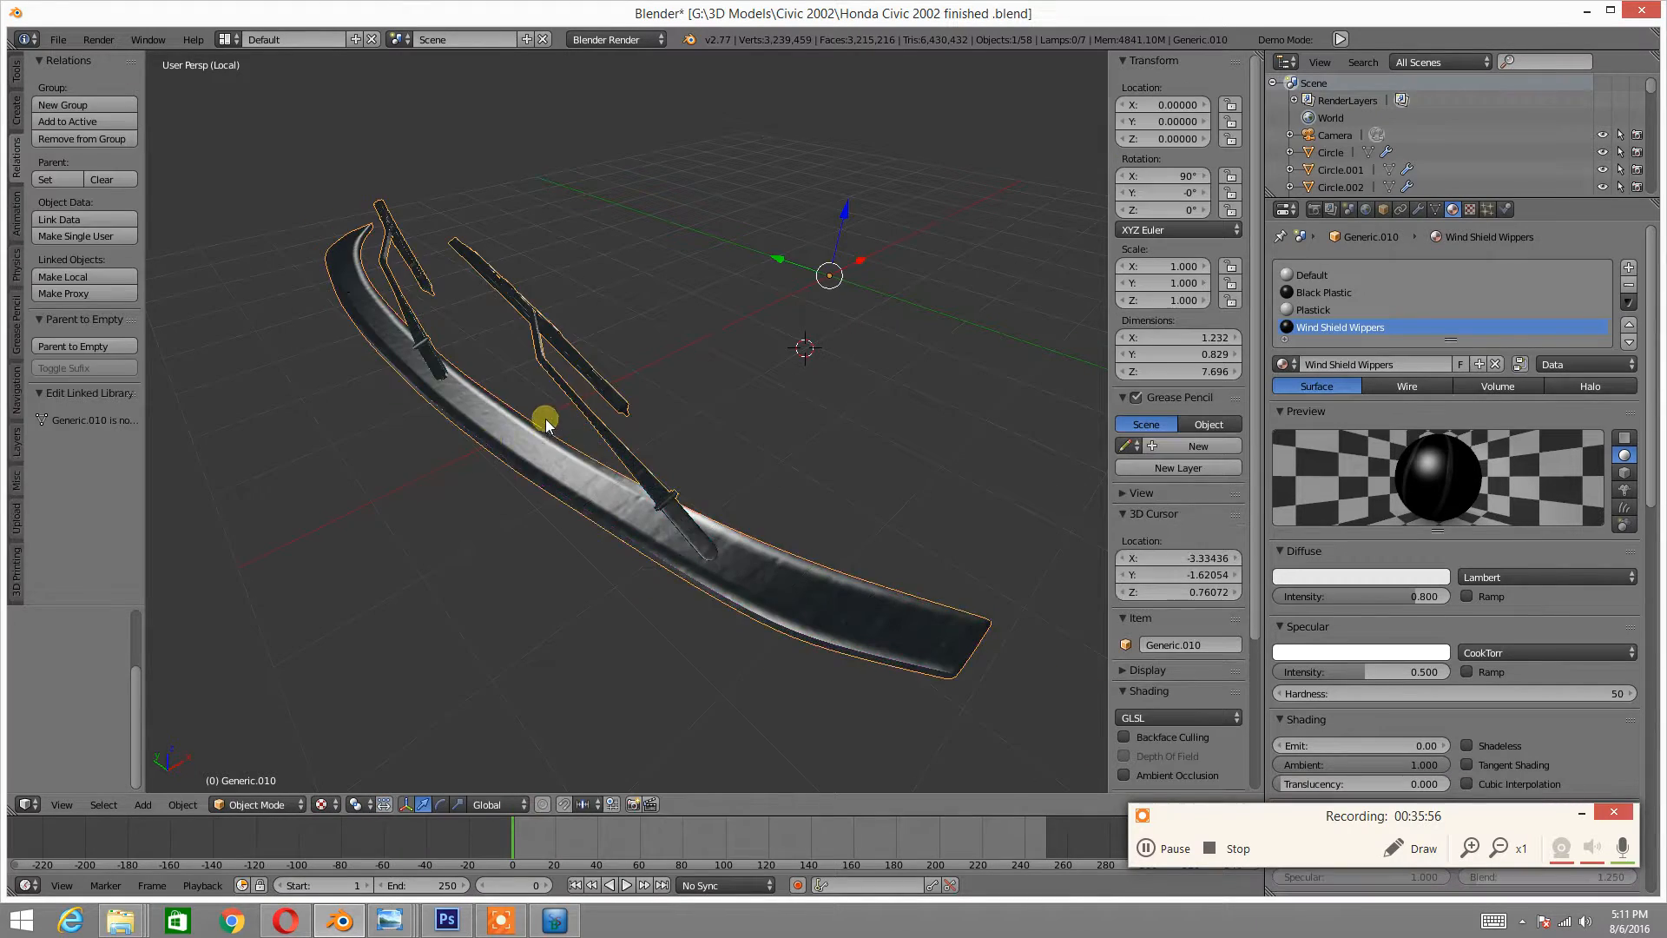
- Check the finished wiper object, then leave its local view so the whole car is displayed
scroll(543, 423, "up", 5)
middle_click_drag(514, 440, 628, 497)
scroll(500, 405, "up", 2)
scroll(591, 368, "down", 4)
scroll(576, 395, "up", 3)
scroll(633, 539, "down", 6)
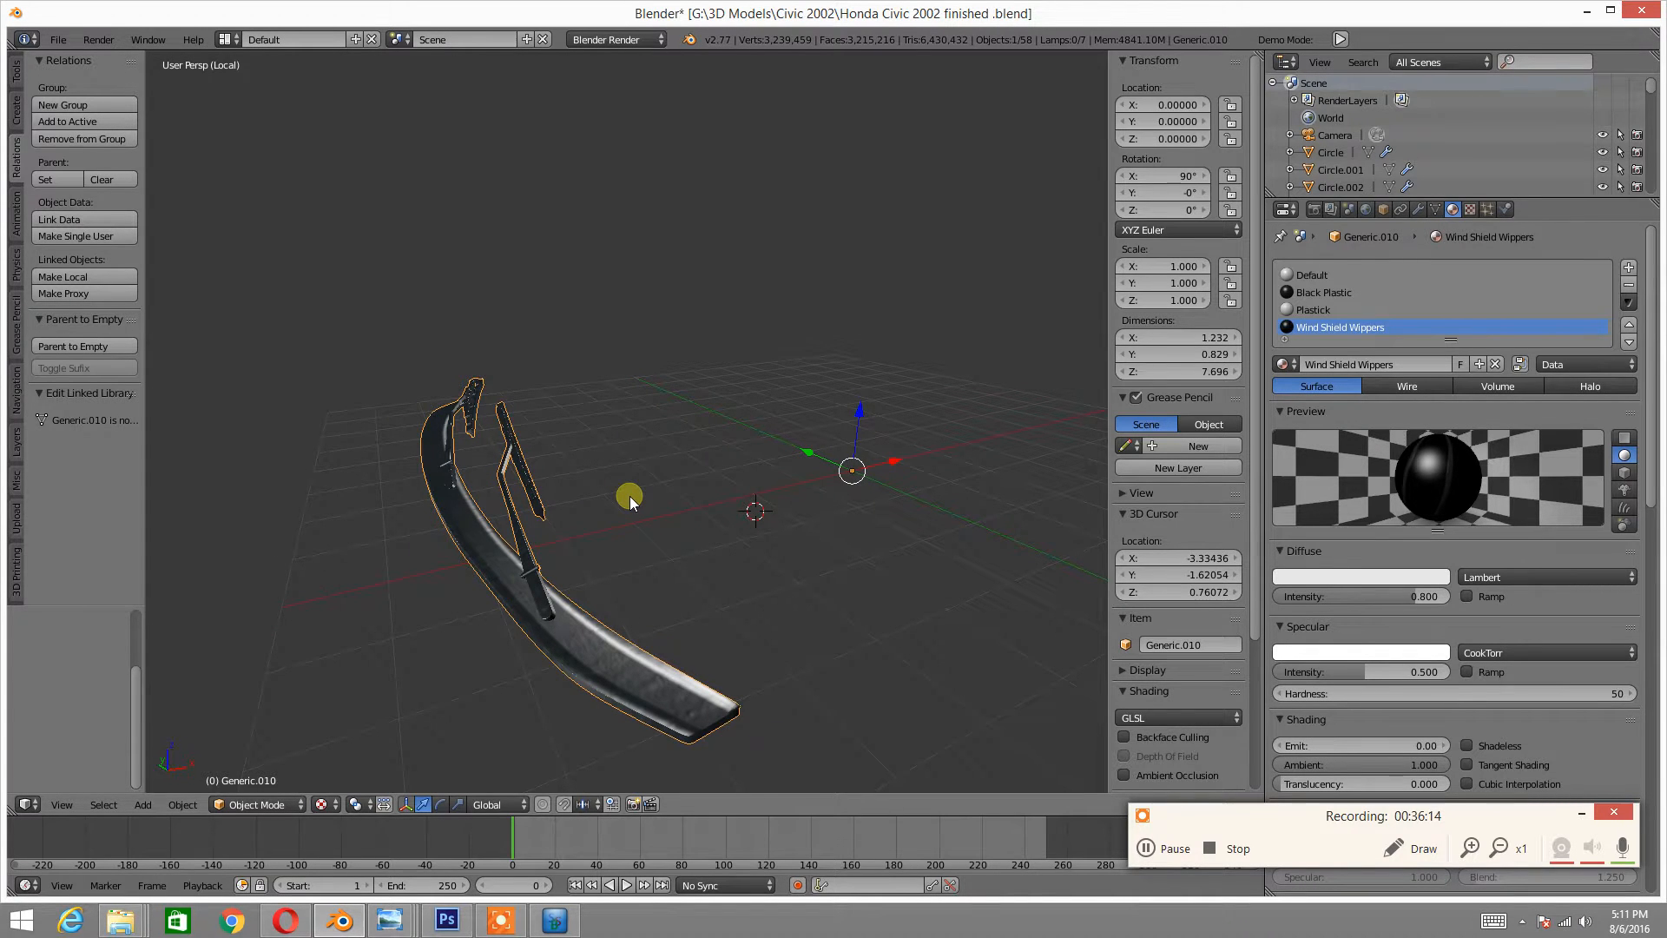
key("KP_Divide")
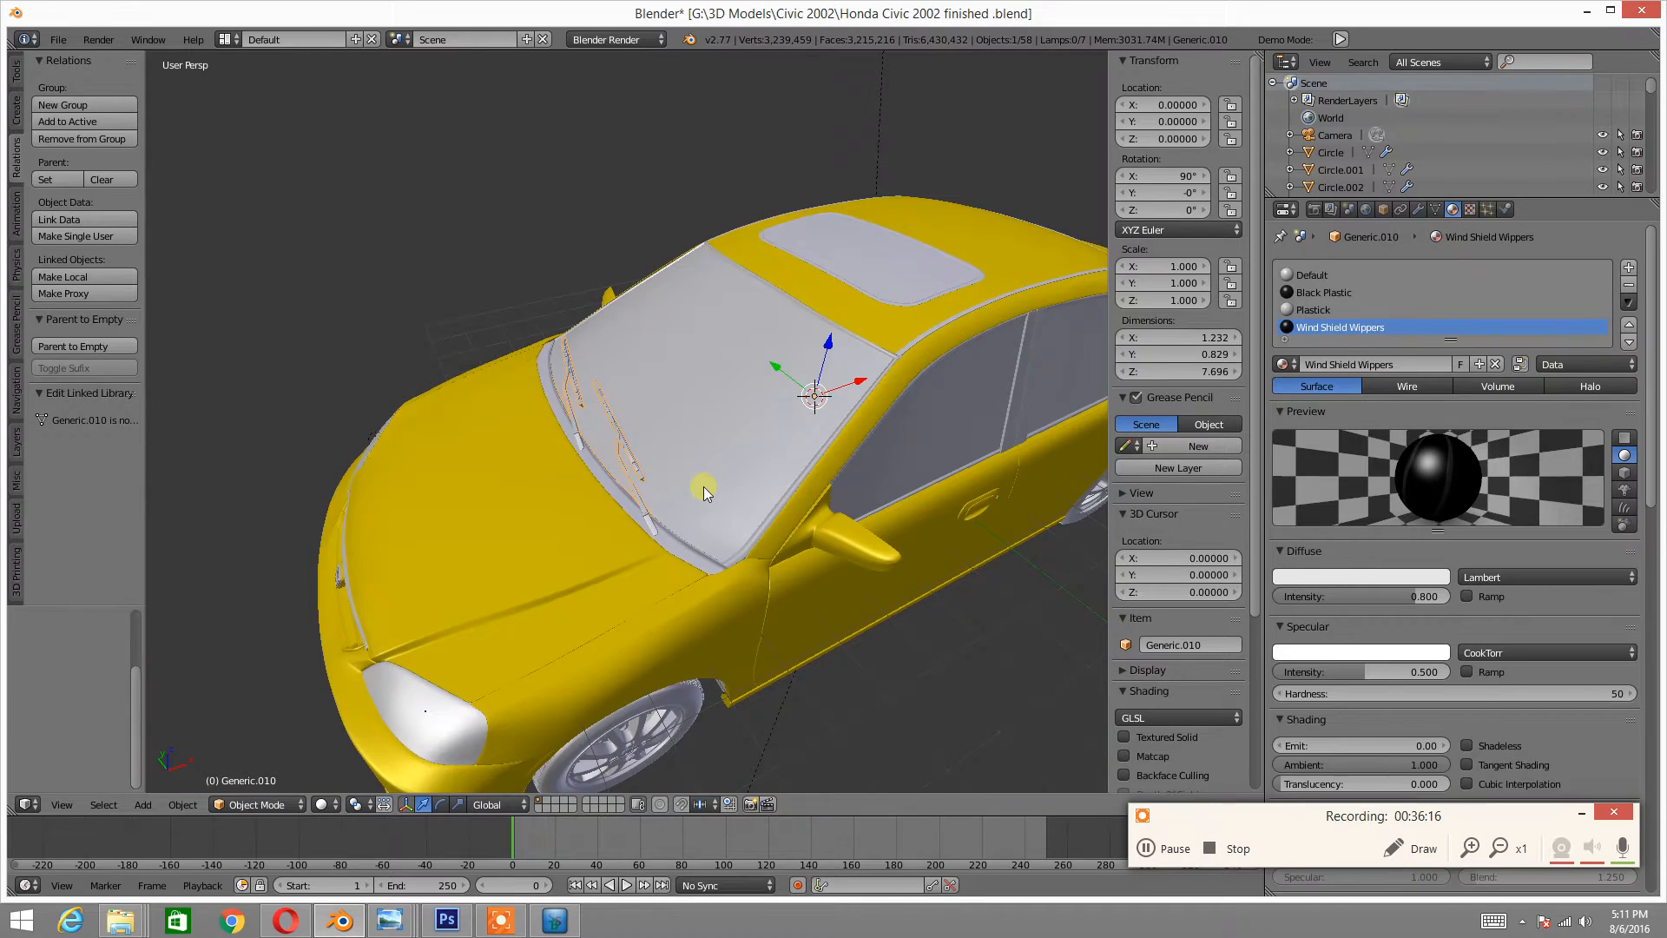
- Examine the car's wheels, underside, dashboard and steering wheel, and return to an overall front view
middle_click_drag(653, 478, 458, 420)
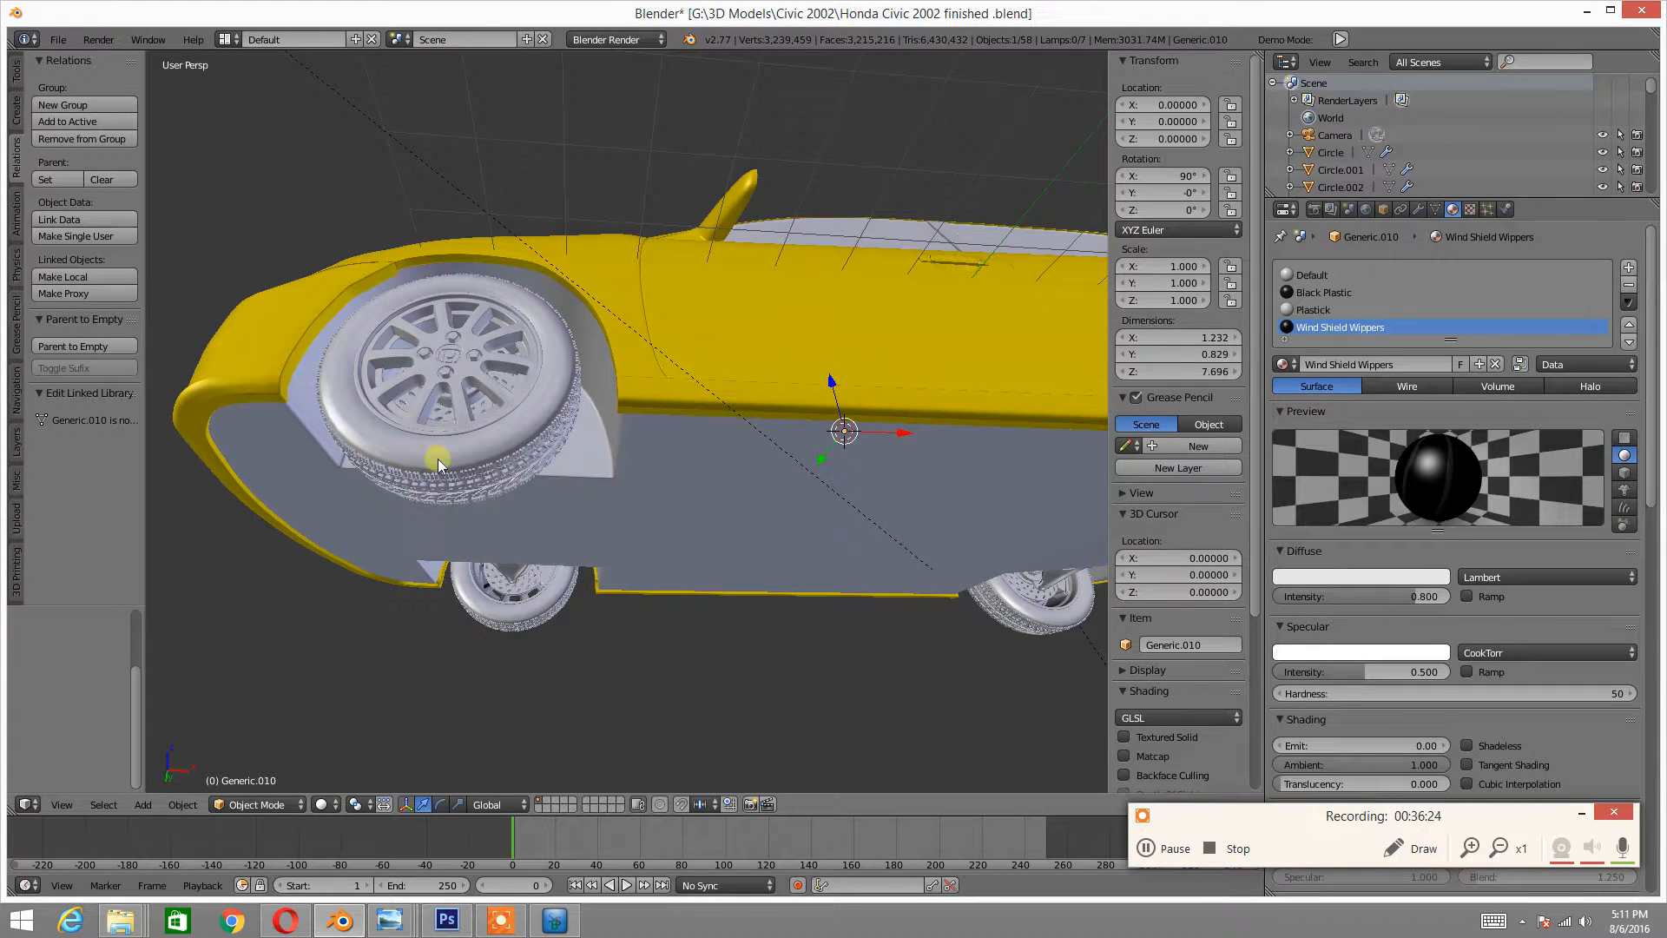
middle_click_drag(359, 404, 502, 365)
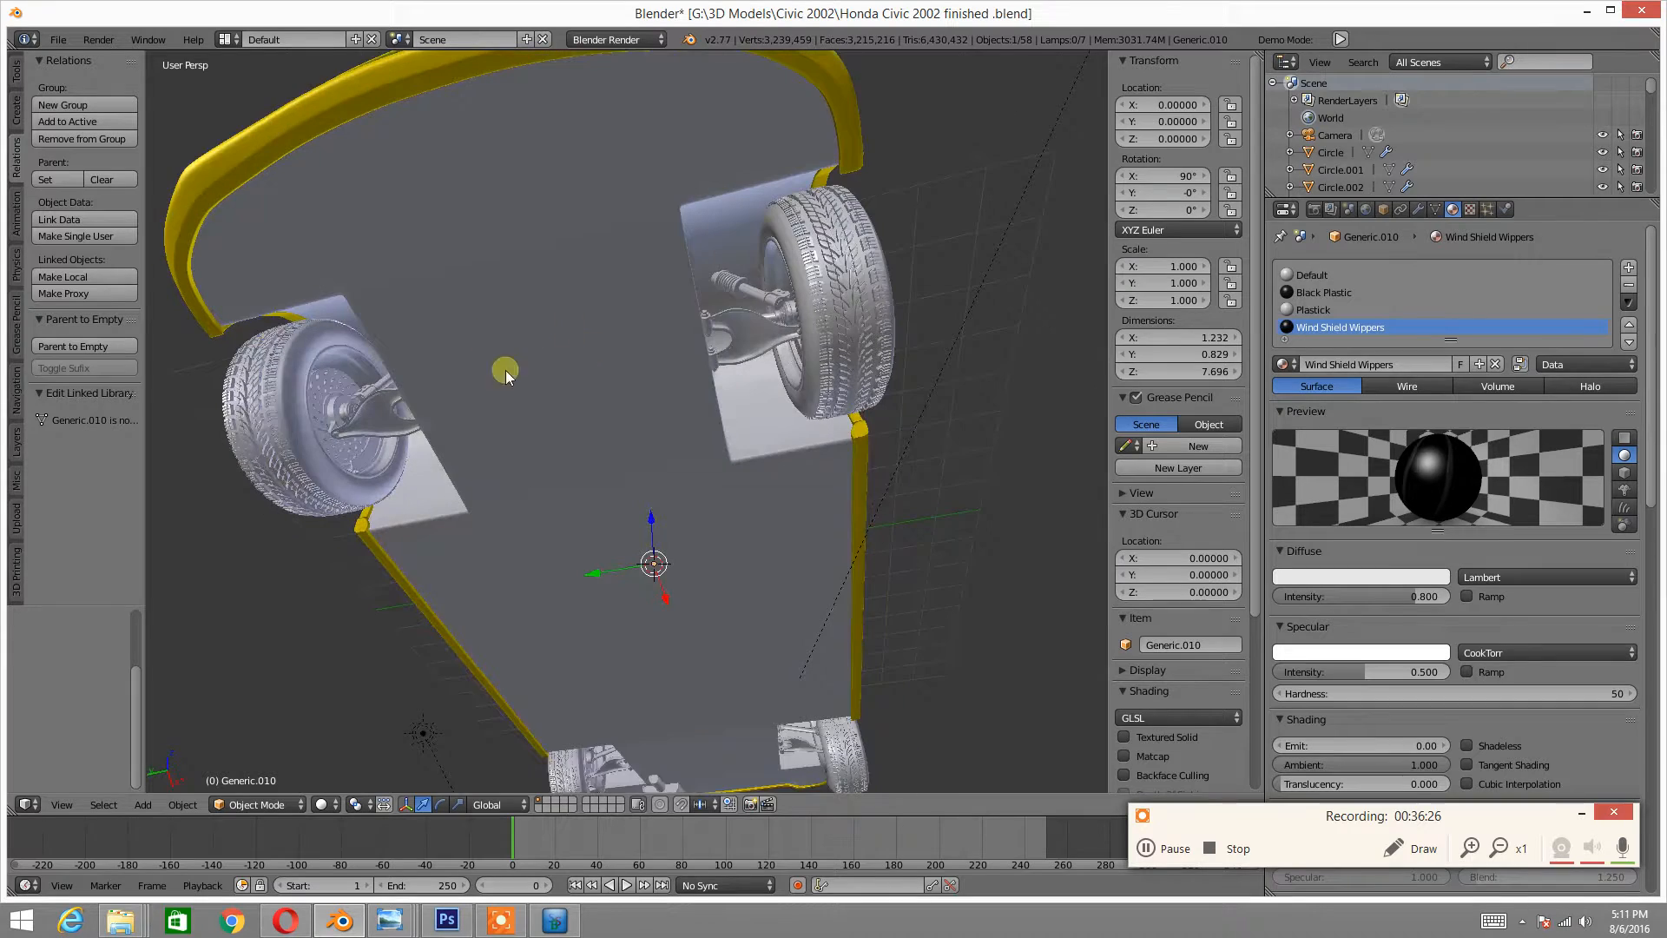
middle_click_drag(778, 345, 690, 275)
scroll(835, 408, "up", 5)
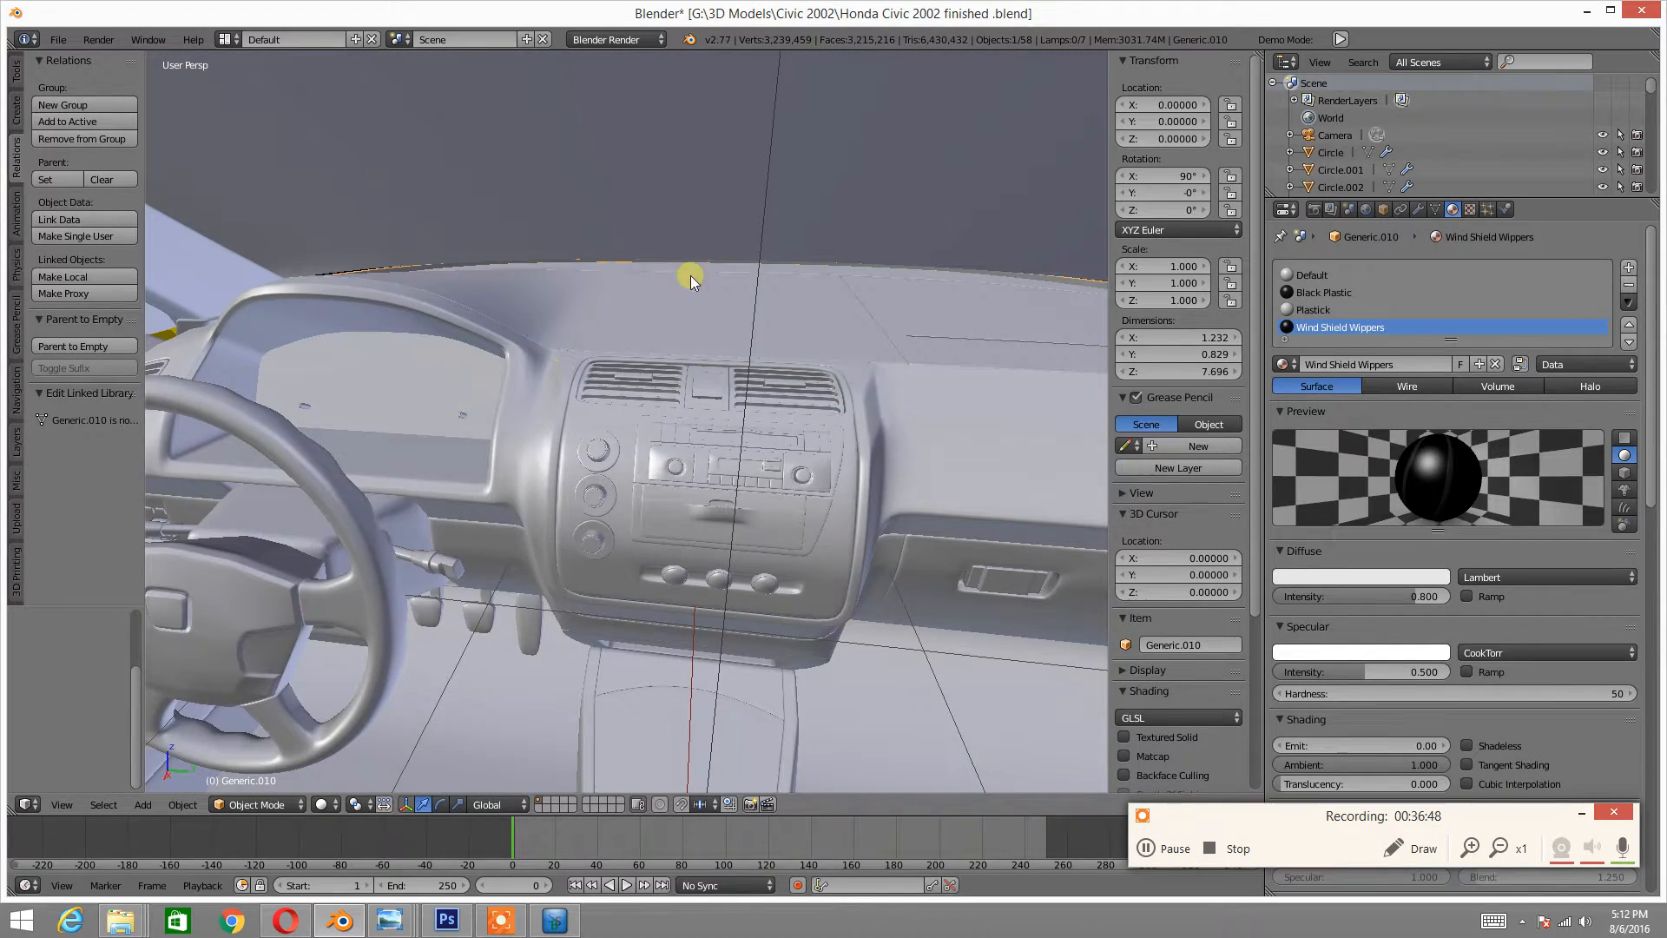
middle_click_drag(688, 401, 547, 429)
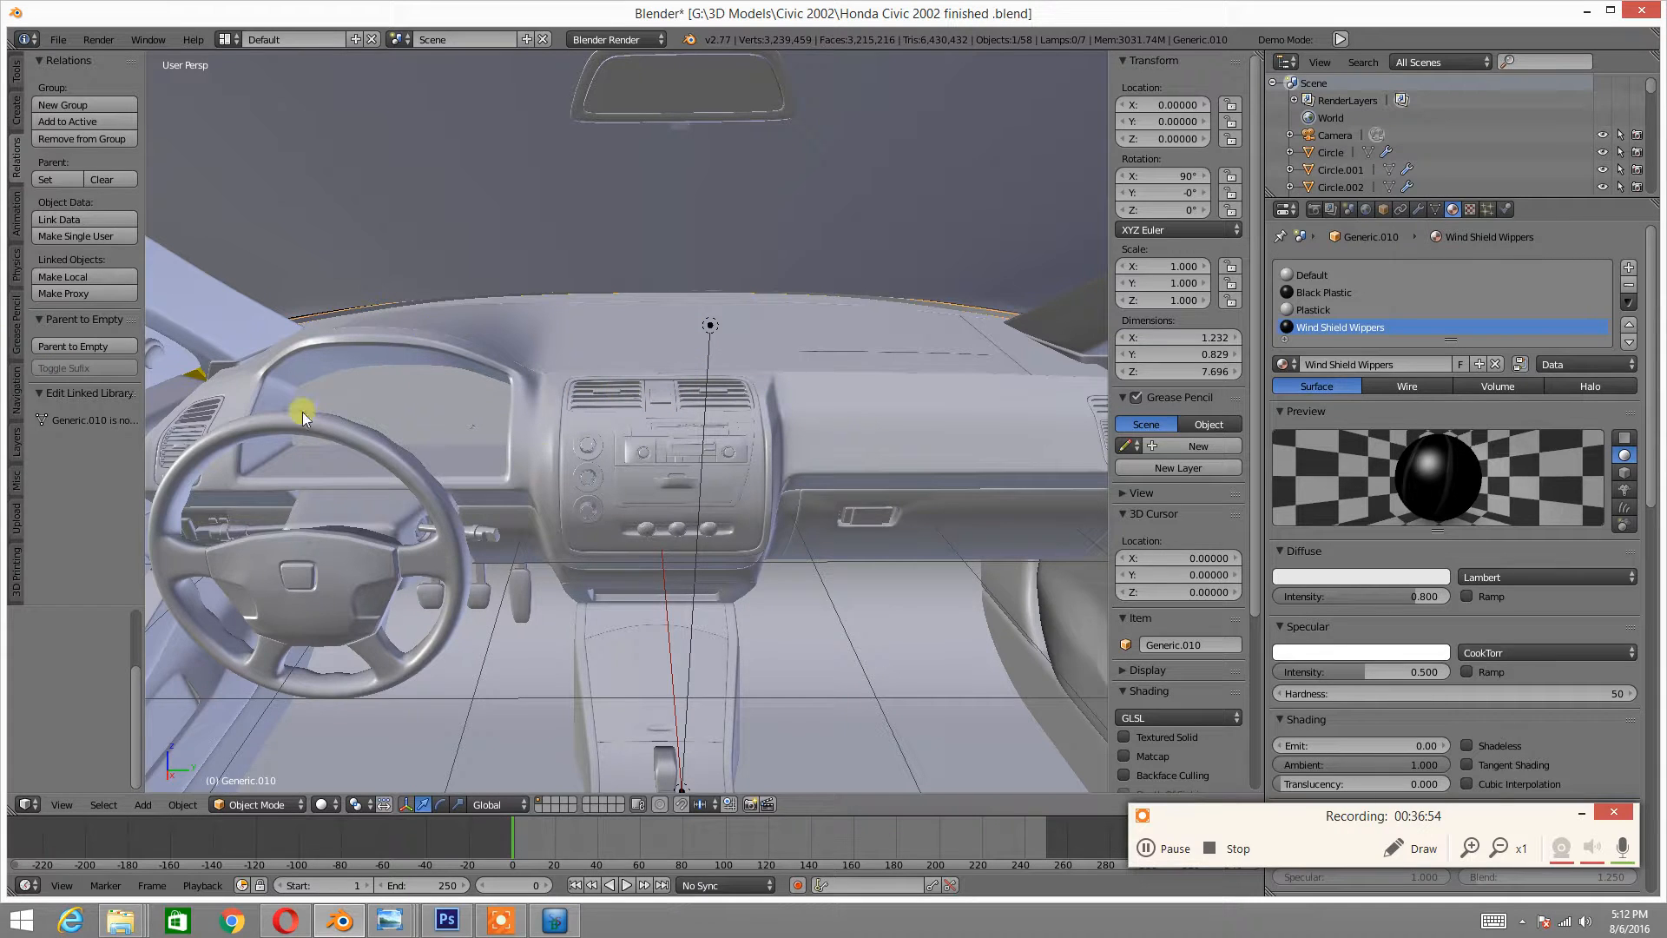
middle_click_drag(714, 397, 95, 375)
middle_click_drag(544, 410, 694, 369)
scroll(585, 457, "down", 5)
scroll(599, 404, "up", 7)
scroll(602, 387, "down", 3)
scroll(555, 353, "up", 6)
scroll(684, 345, "down", 3)
scroll(648, 432, "down", 5)
scroll(726, 374, "up", 1)
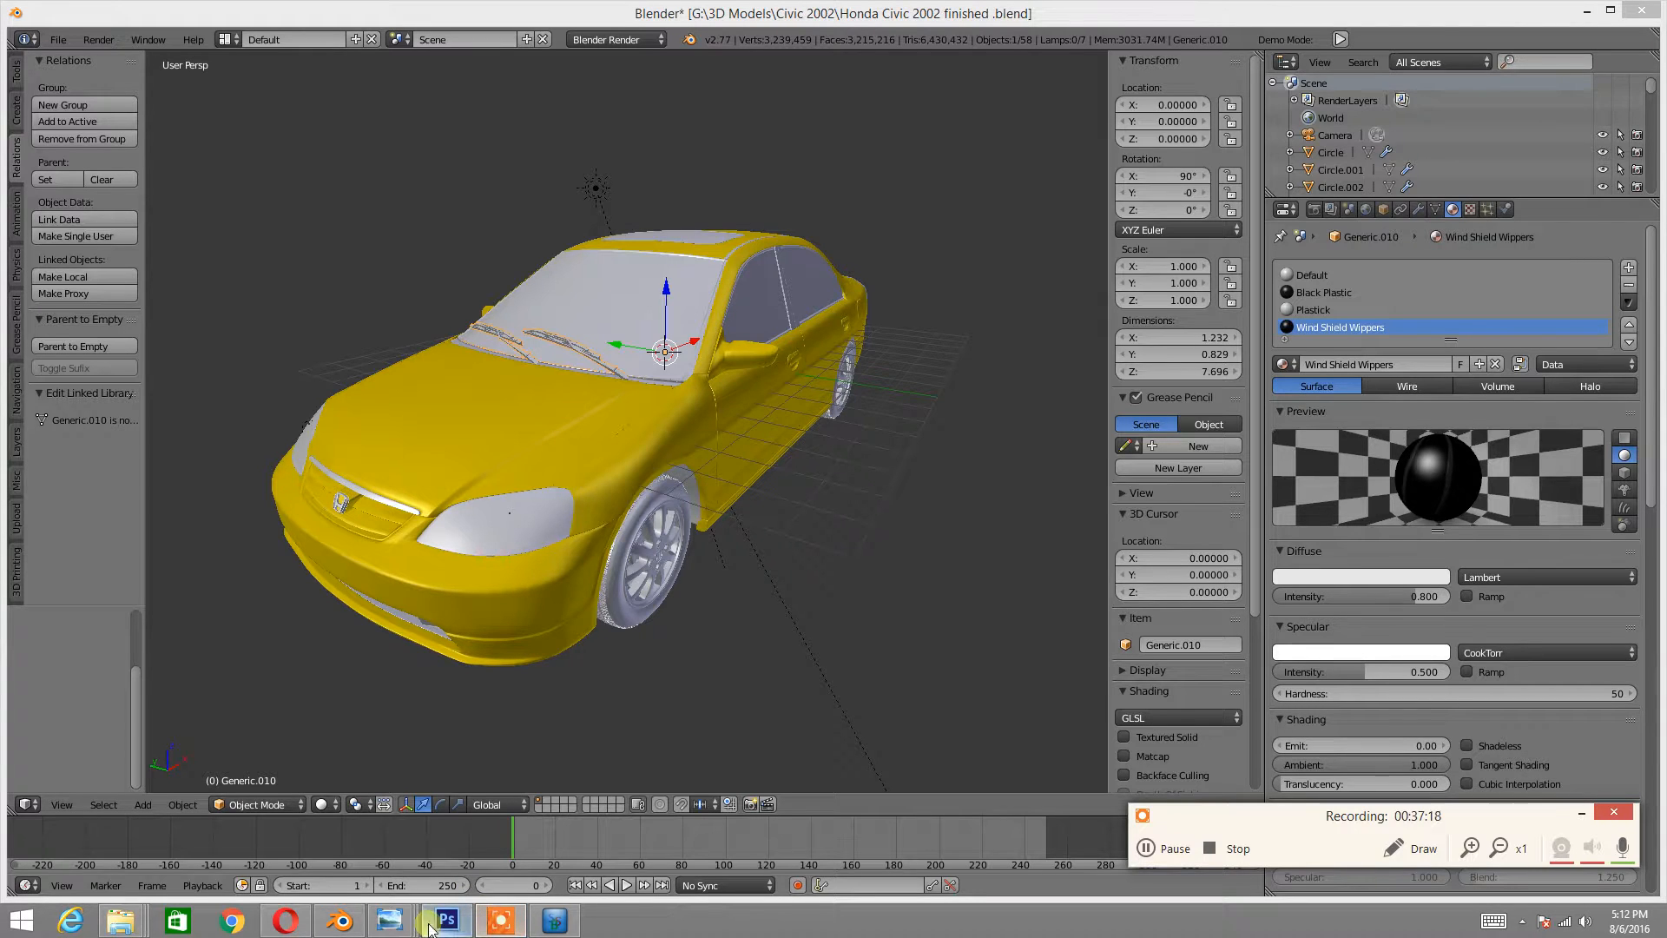
- Switch the viewport shading to Rendered to preview the whole car with its materials
left_click(58, 40)
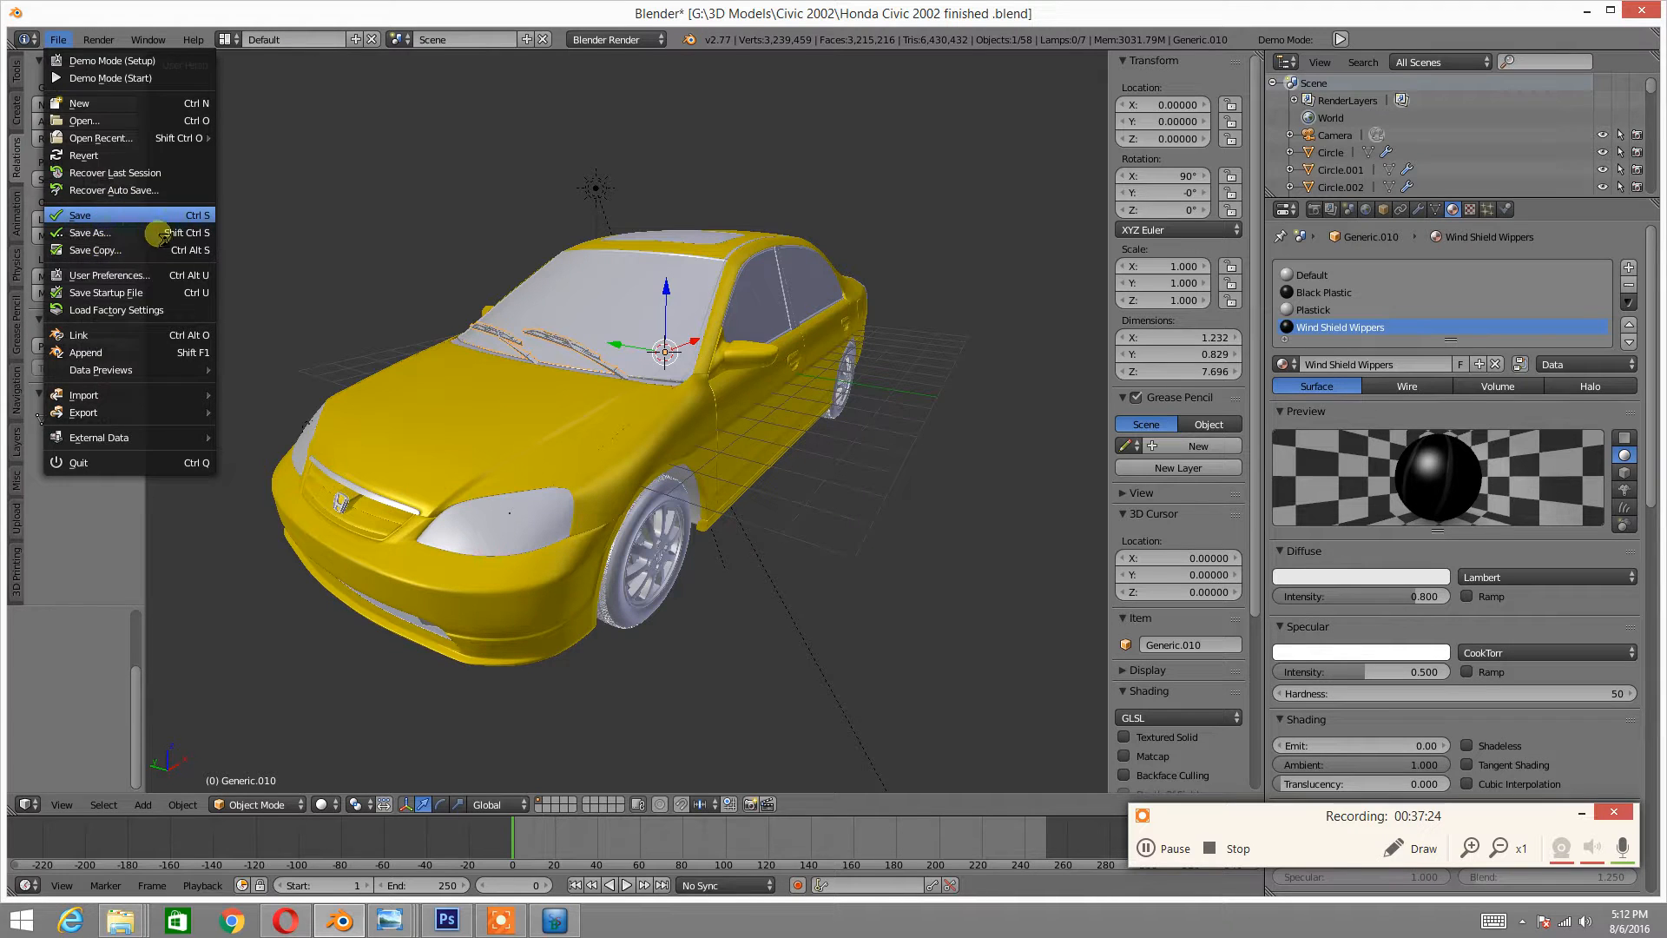
key("Escape")
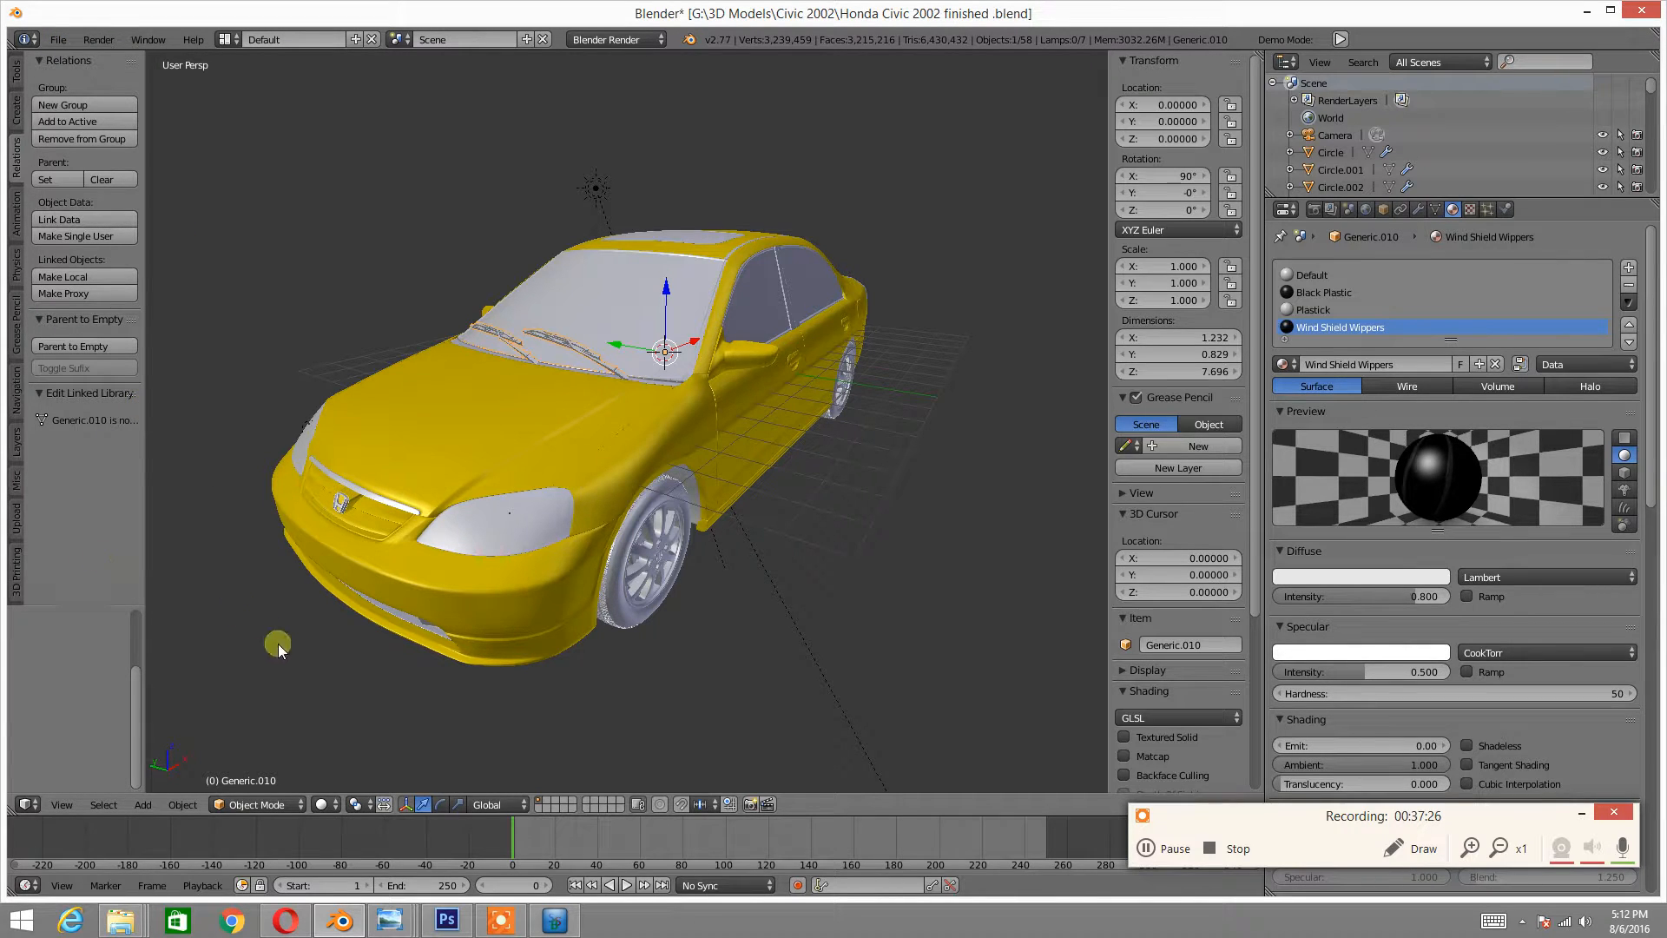
left_click(327, 803)
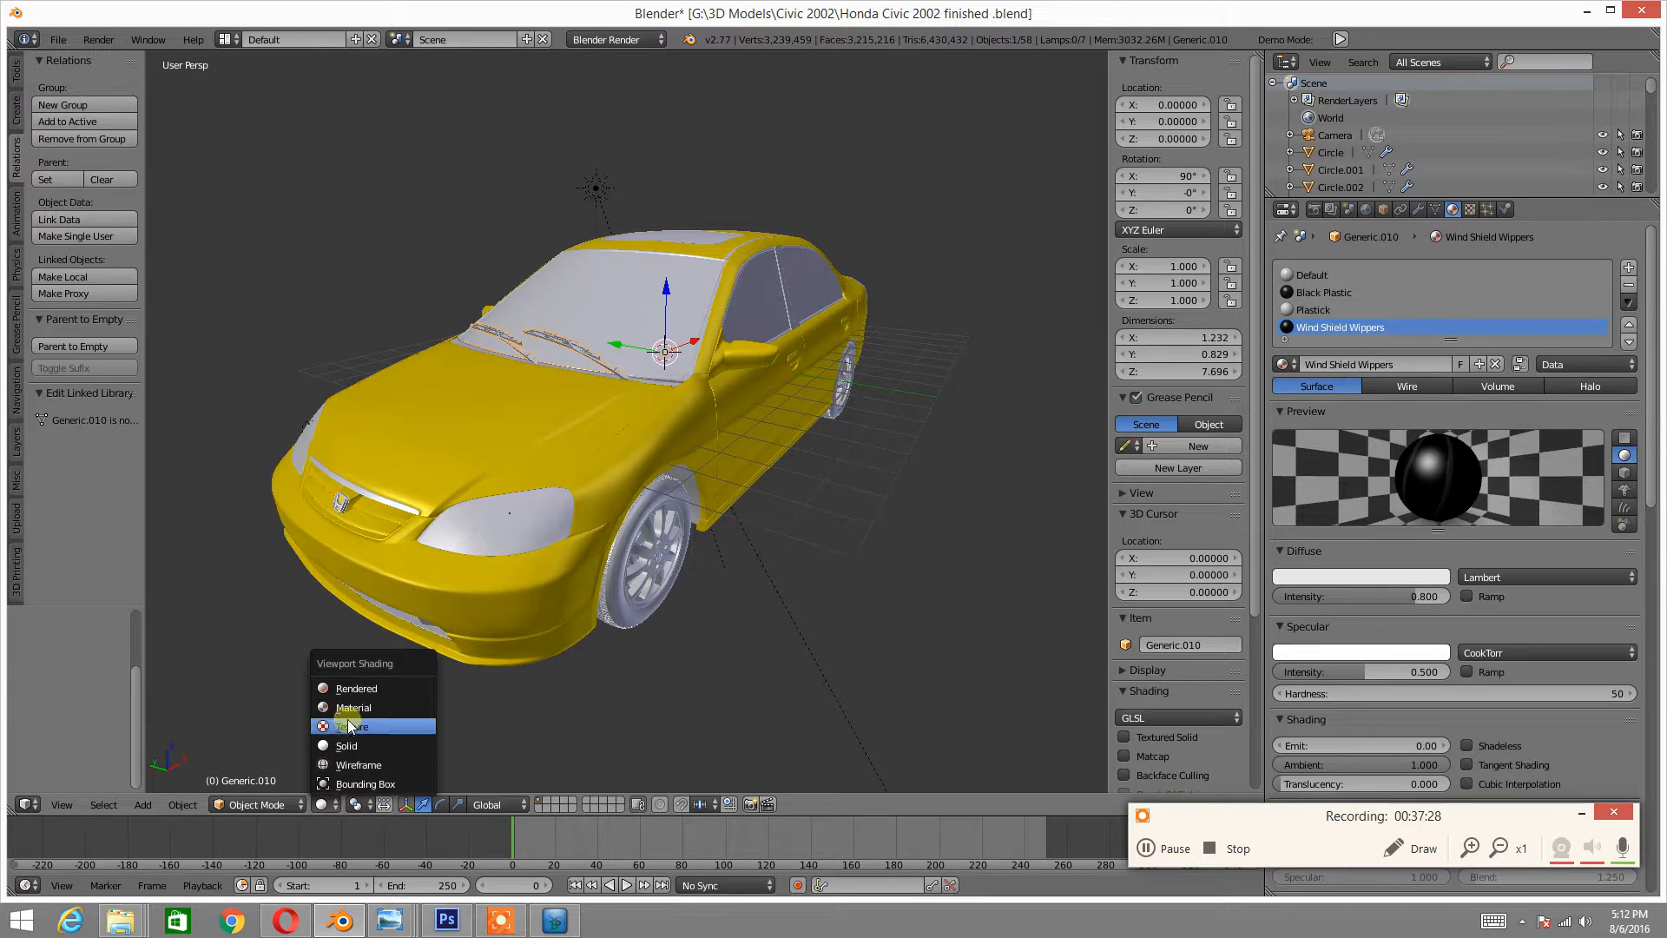
left_click(356, 684)
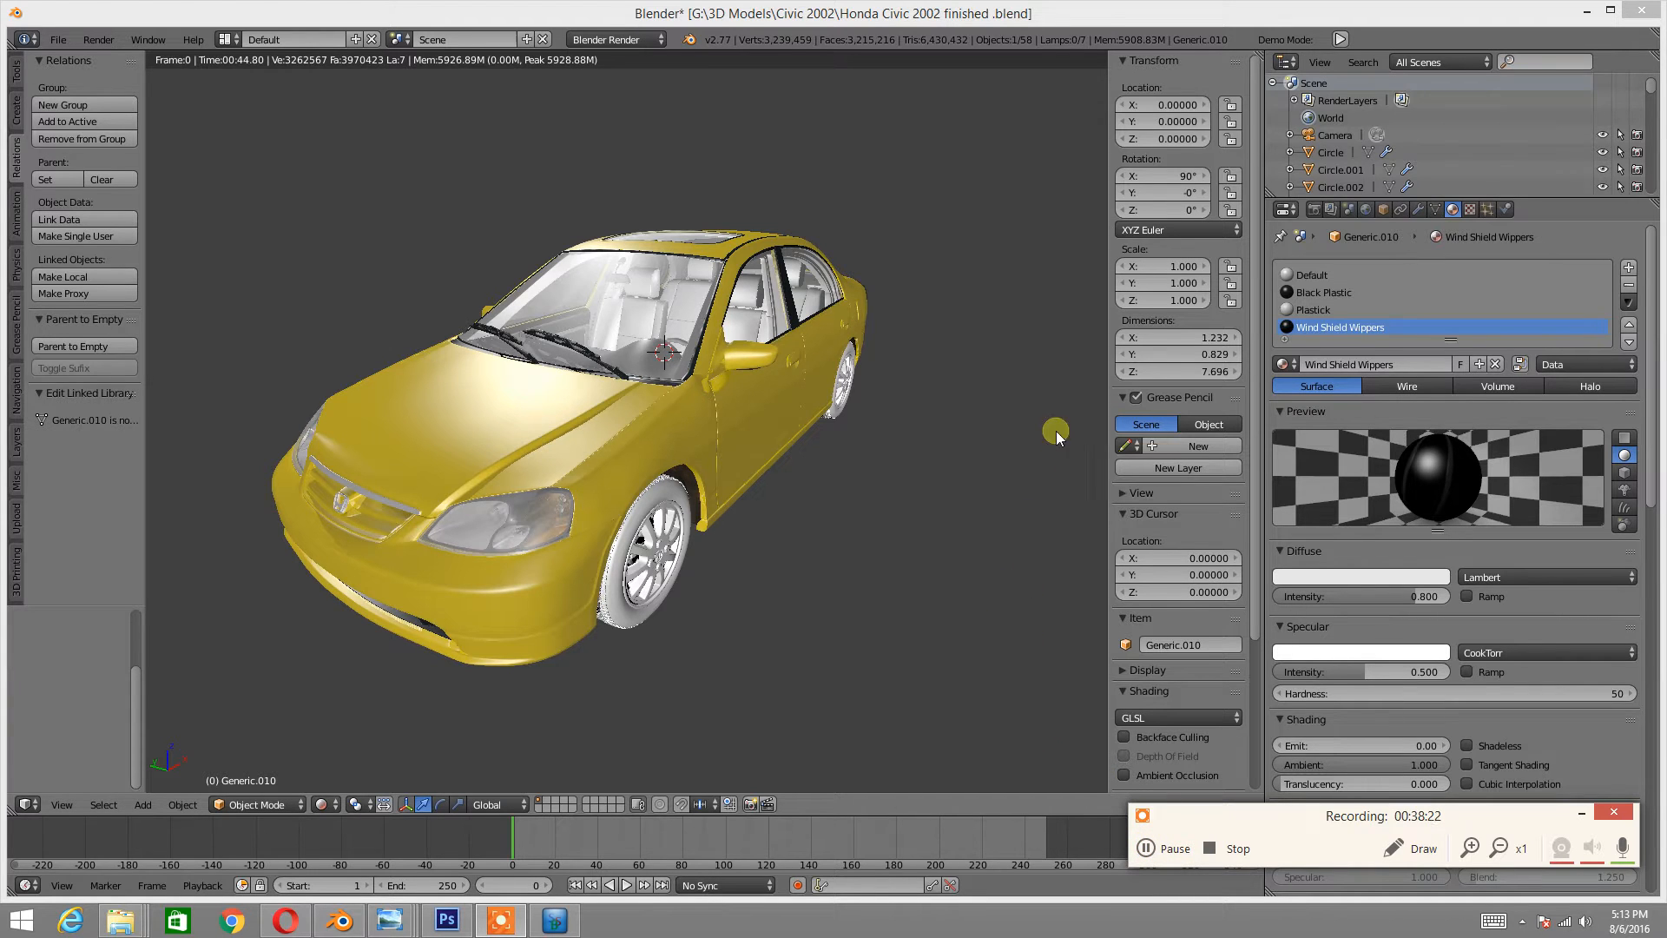
key("shift+z")
- Examine the rendered rear end, tail lights, side doors, window trim and seats of the car
middle_click_drag(710, 439, 554, 433)
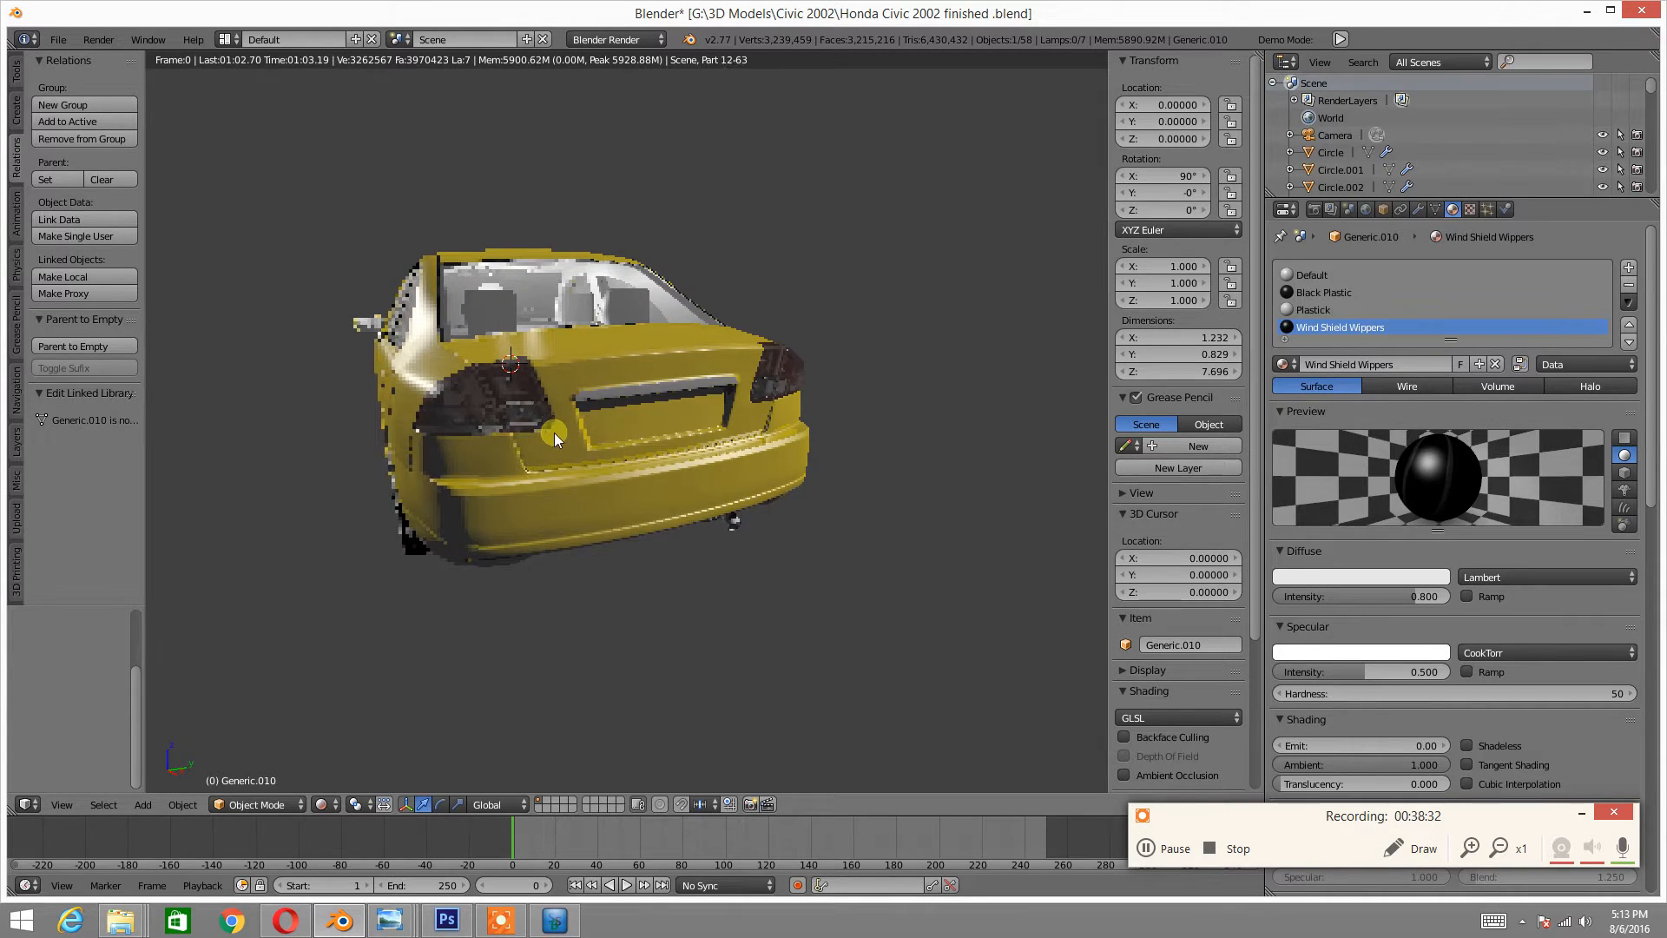
middle_click_drag(501, 337, 520, 340)
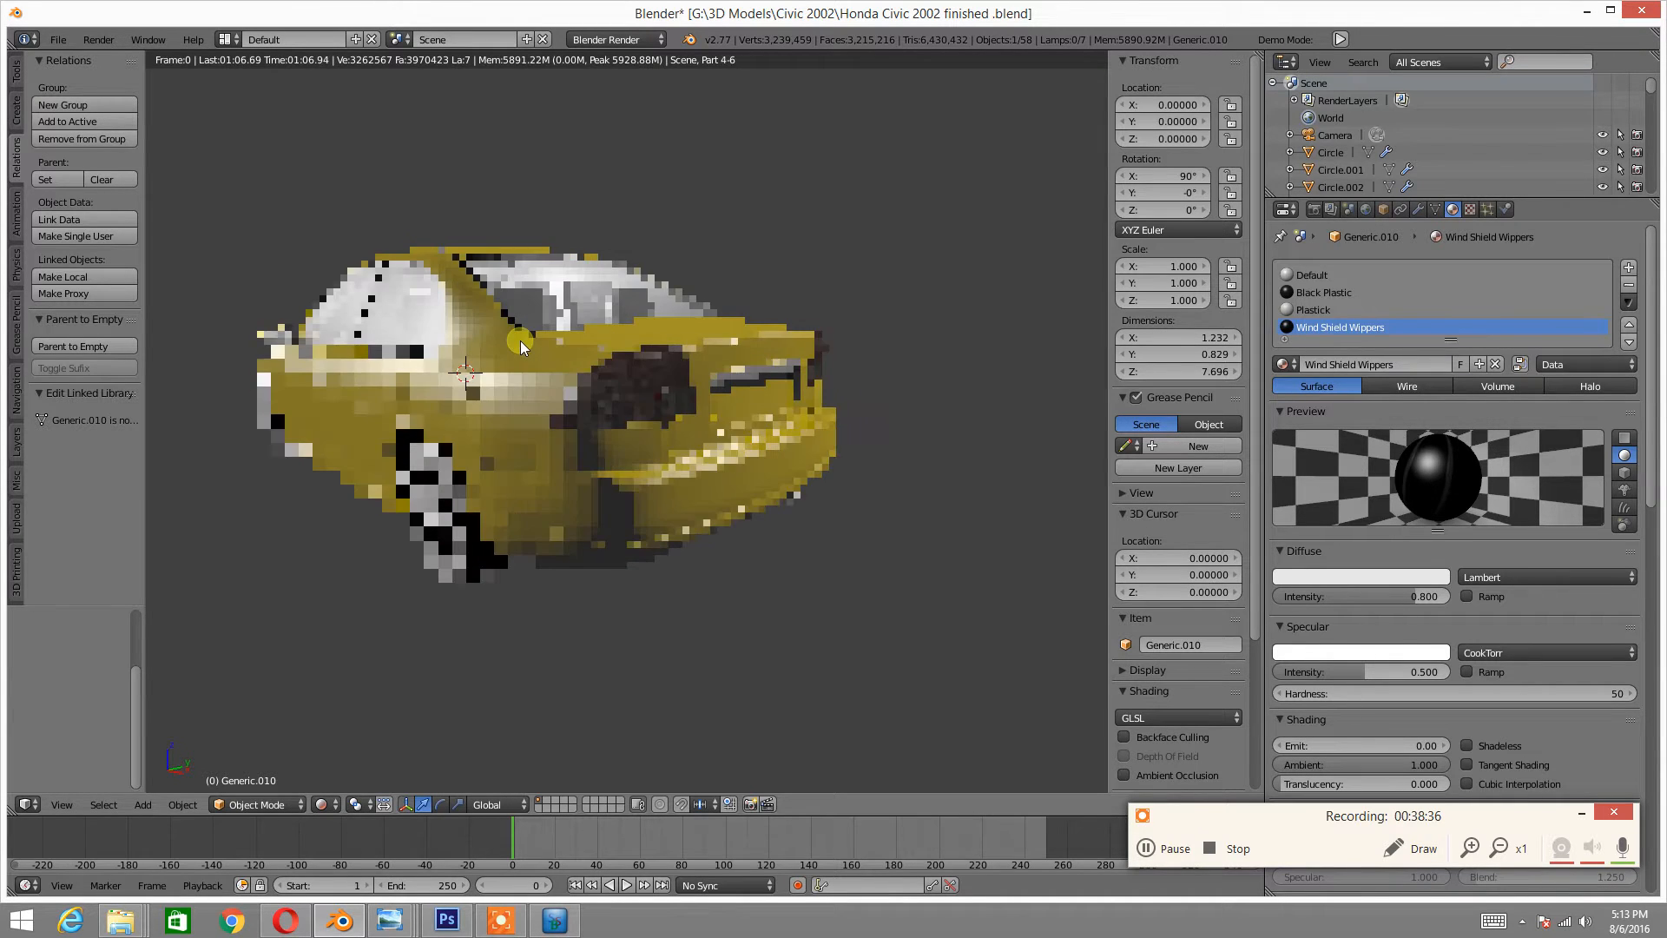
scroll(519, 340, "up", 2)
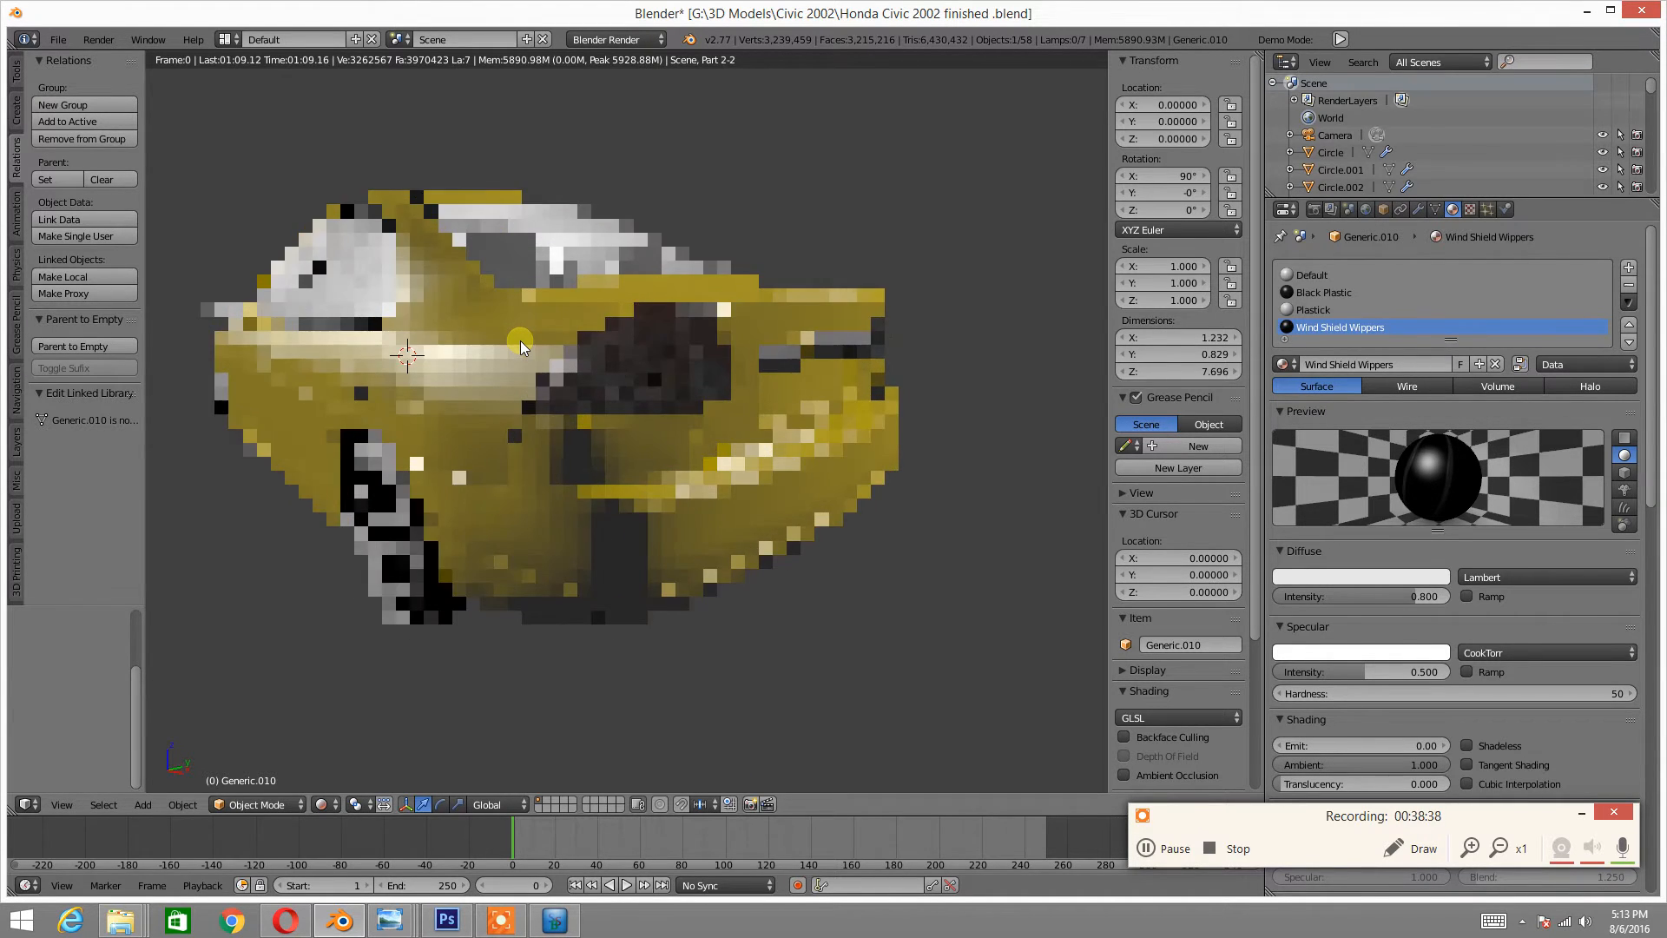
middle_click_drag(521, 346, 611, 383)
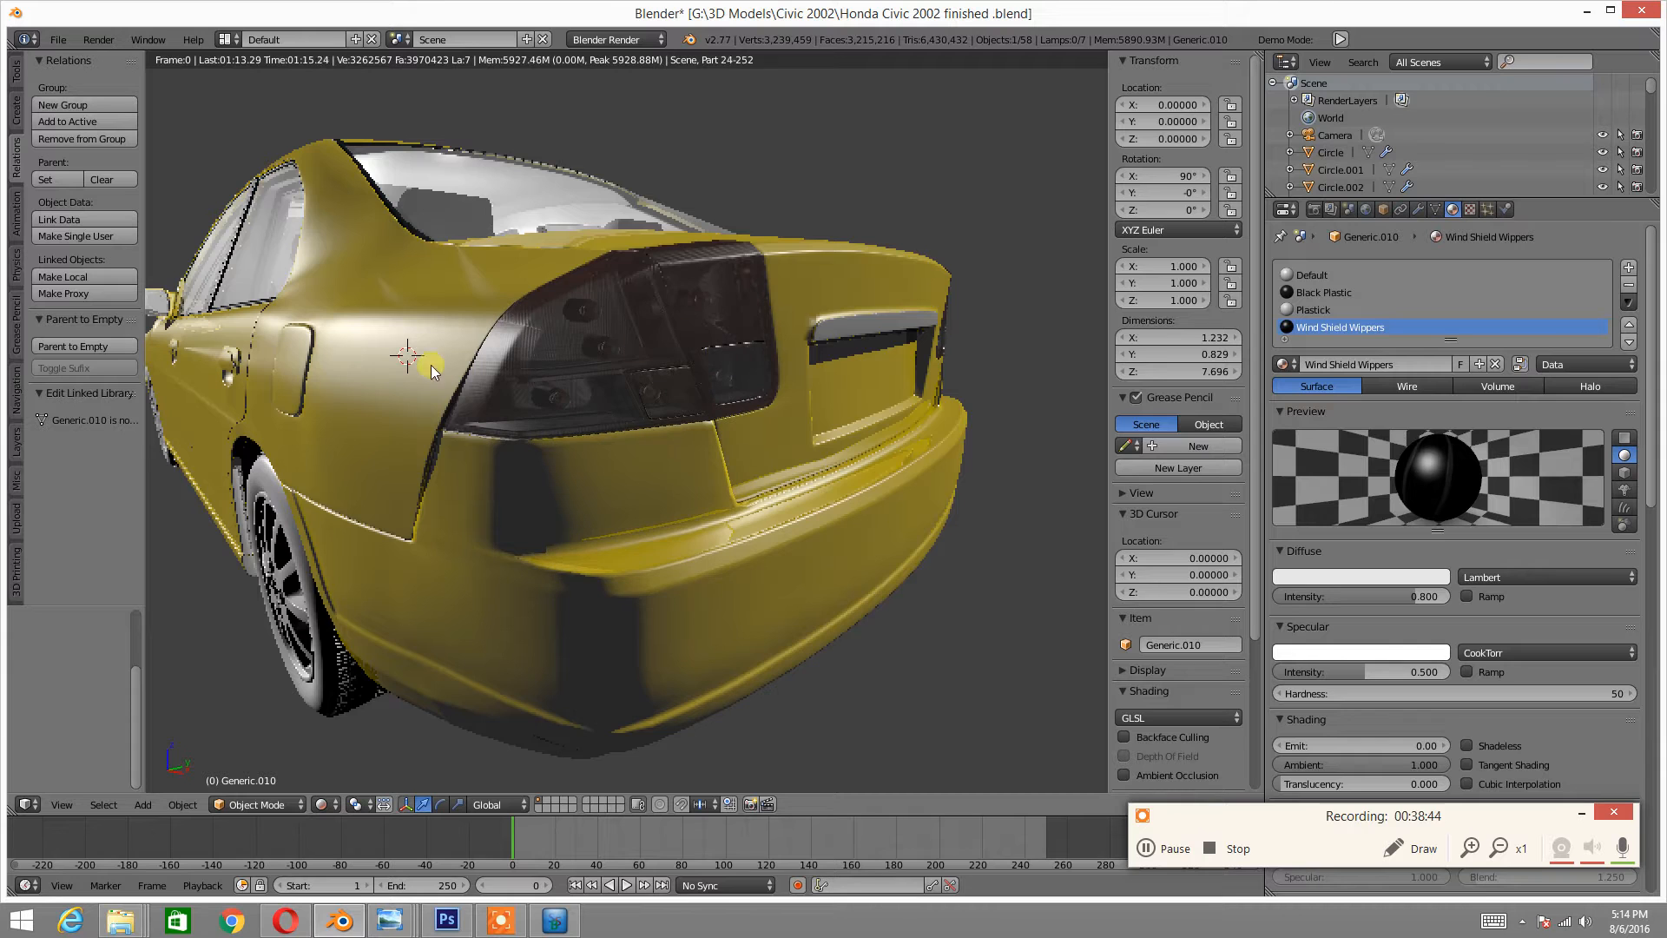
middle_click_drag(368, 382, 450, 402)
middle_click_drag(361, 455, 619, 436)
scroll(679, 413, "up", 4)
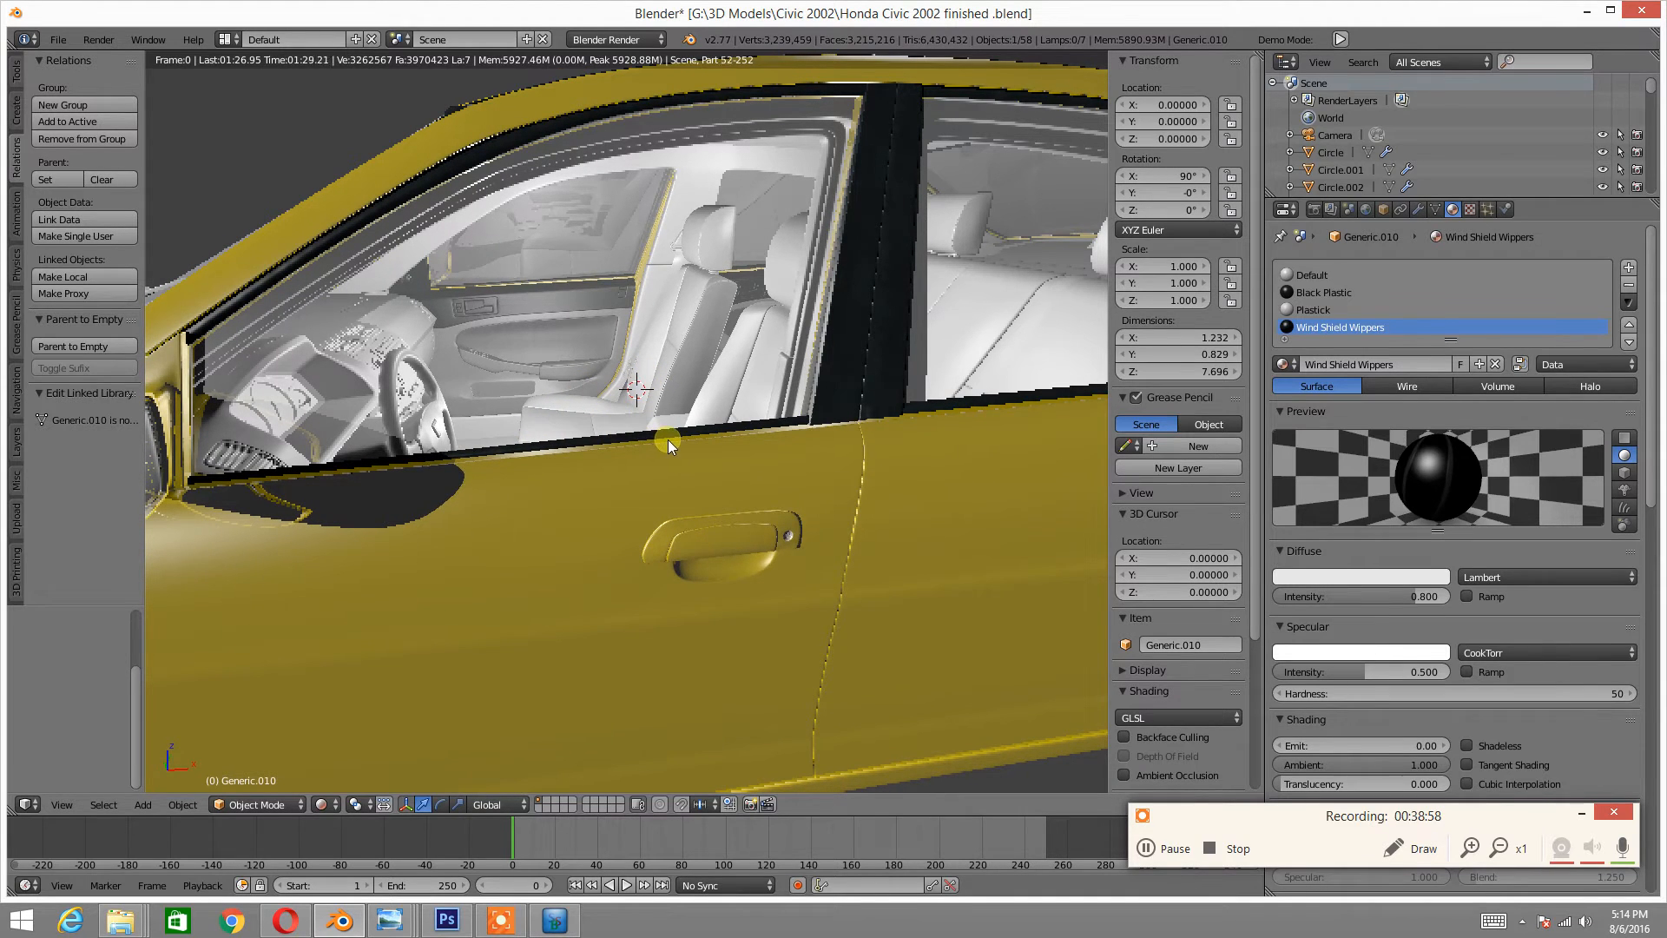
scroll(618, 456, "up", 4)
scroll(590, 458, "up", 2)
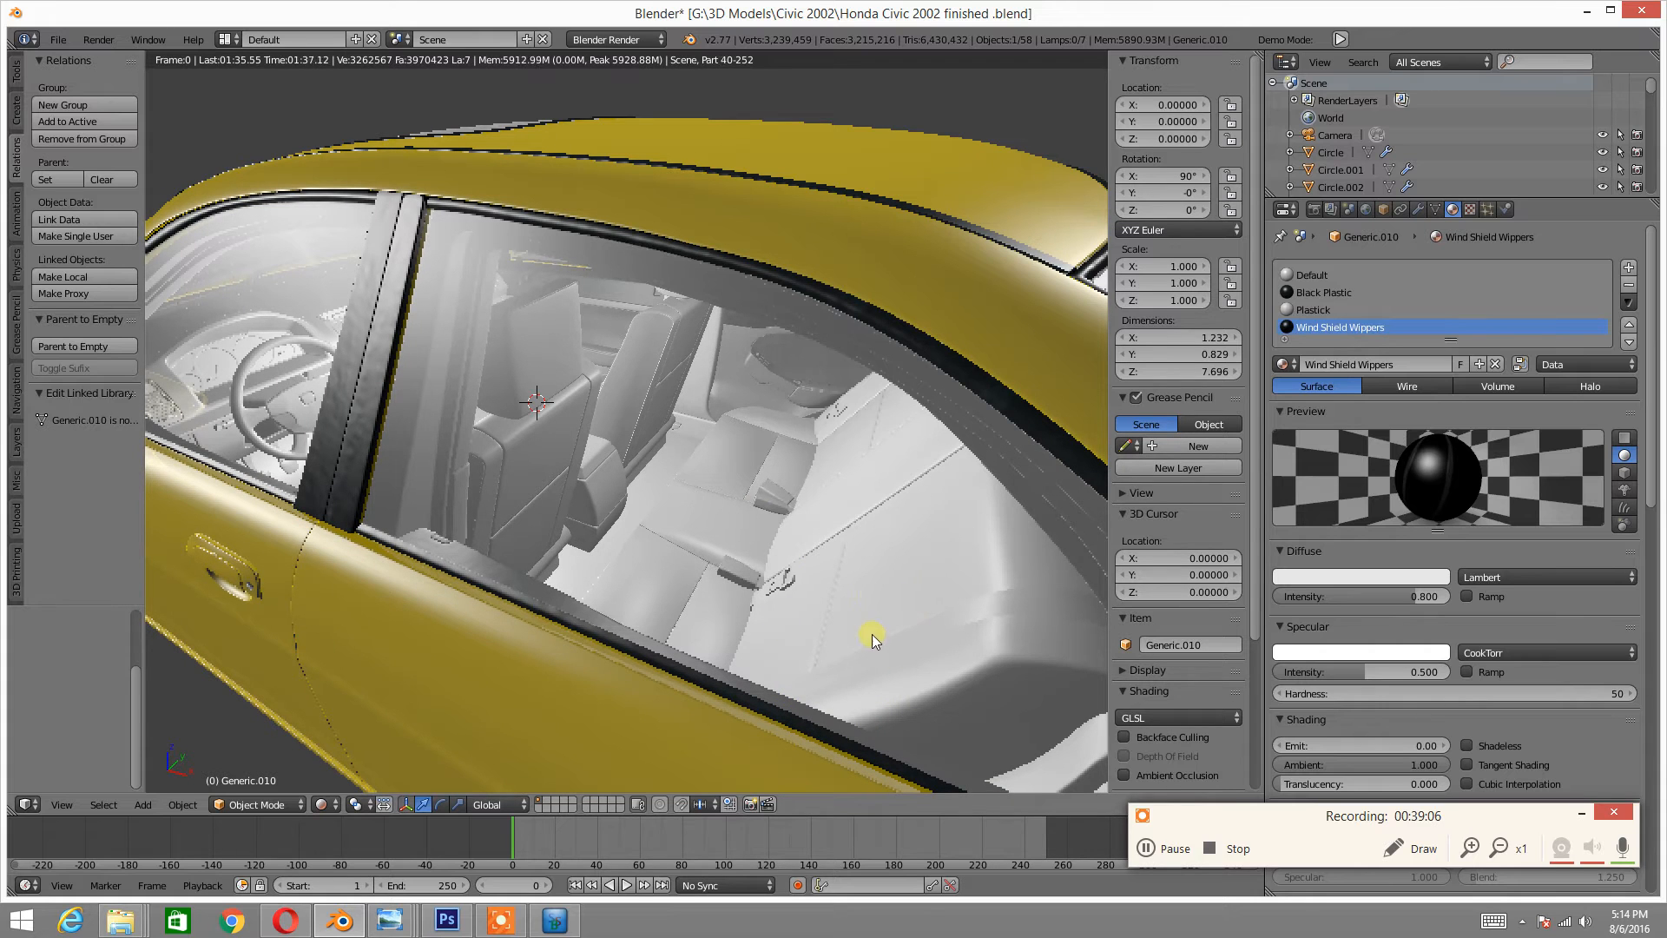
scroll(777, 430, "up", 3)
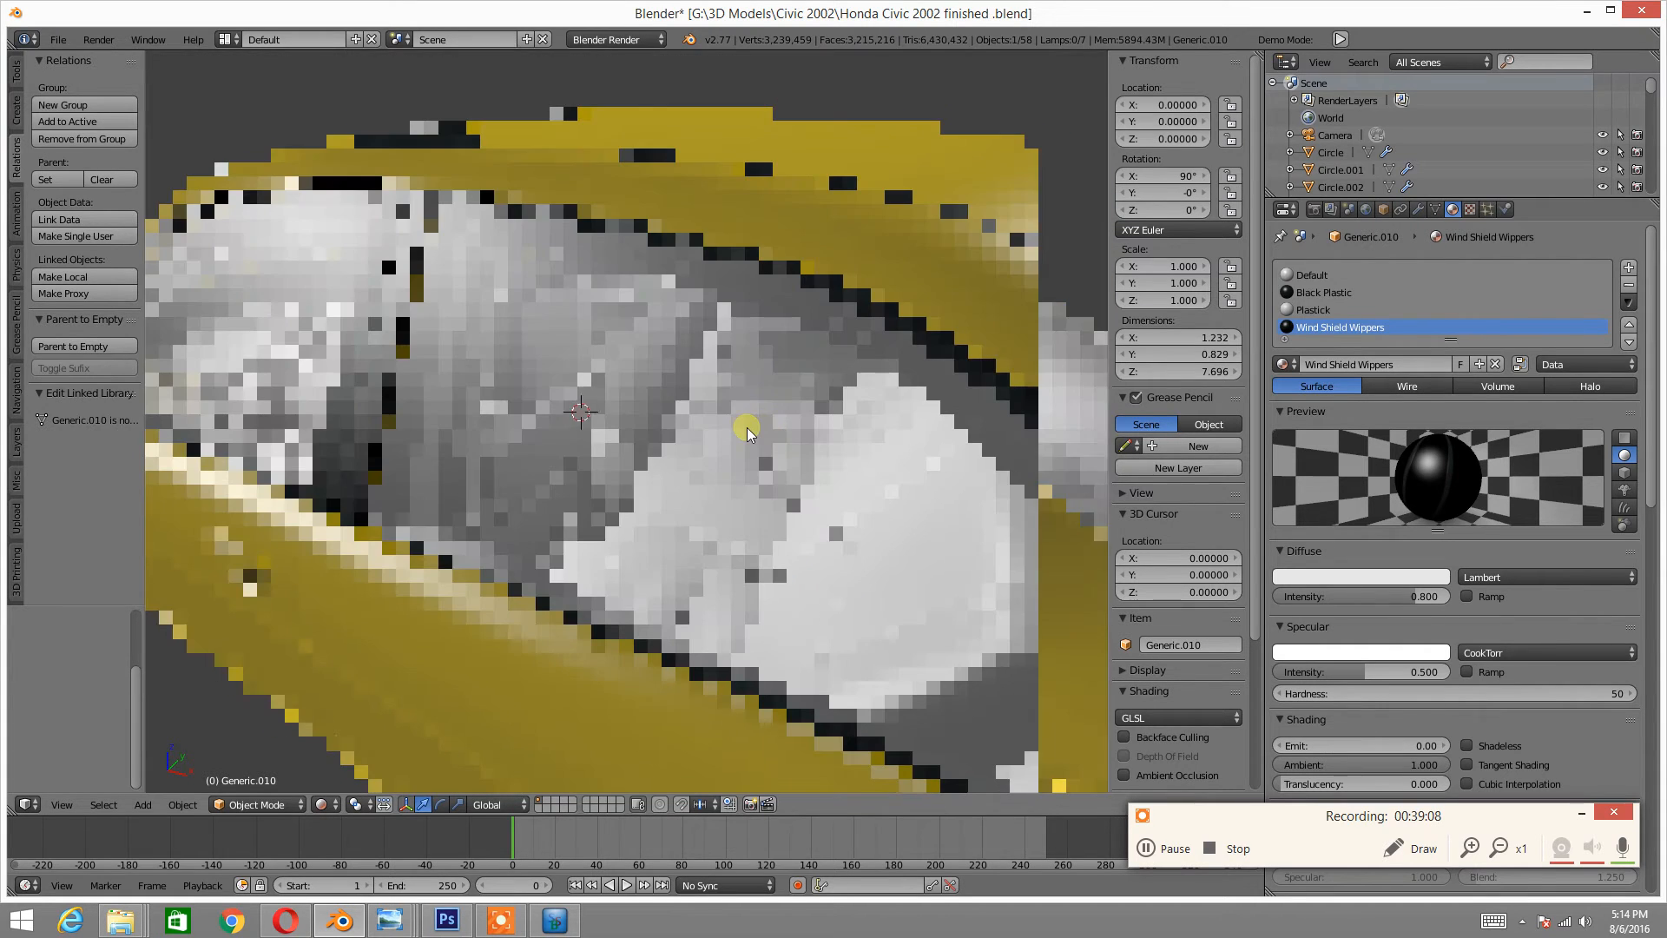
- Examine the rendered front of the car, including the hood, windshield wipers, headlights, grille and bumper
scroll(746, 431, "down", 2)
scroll(592, 461, "down", 6)
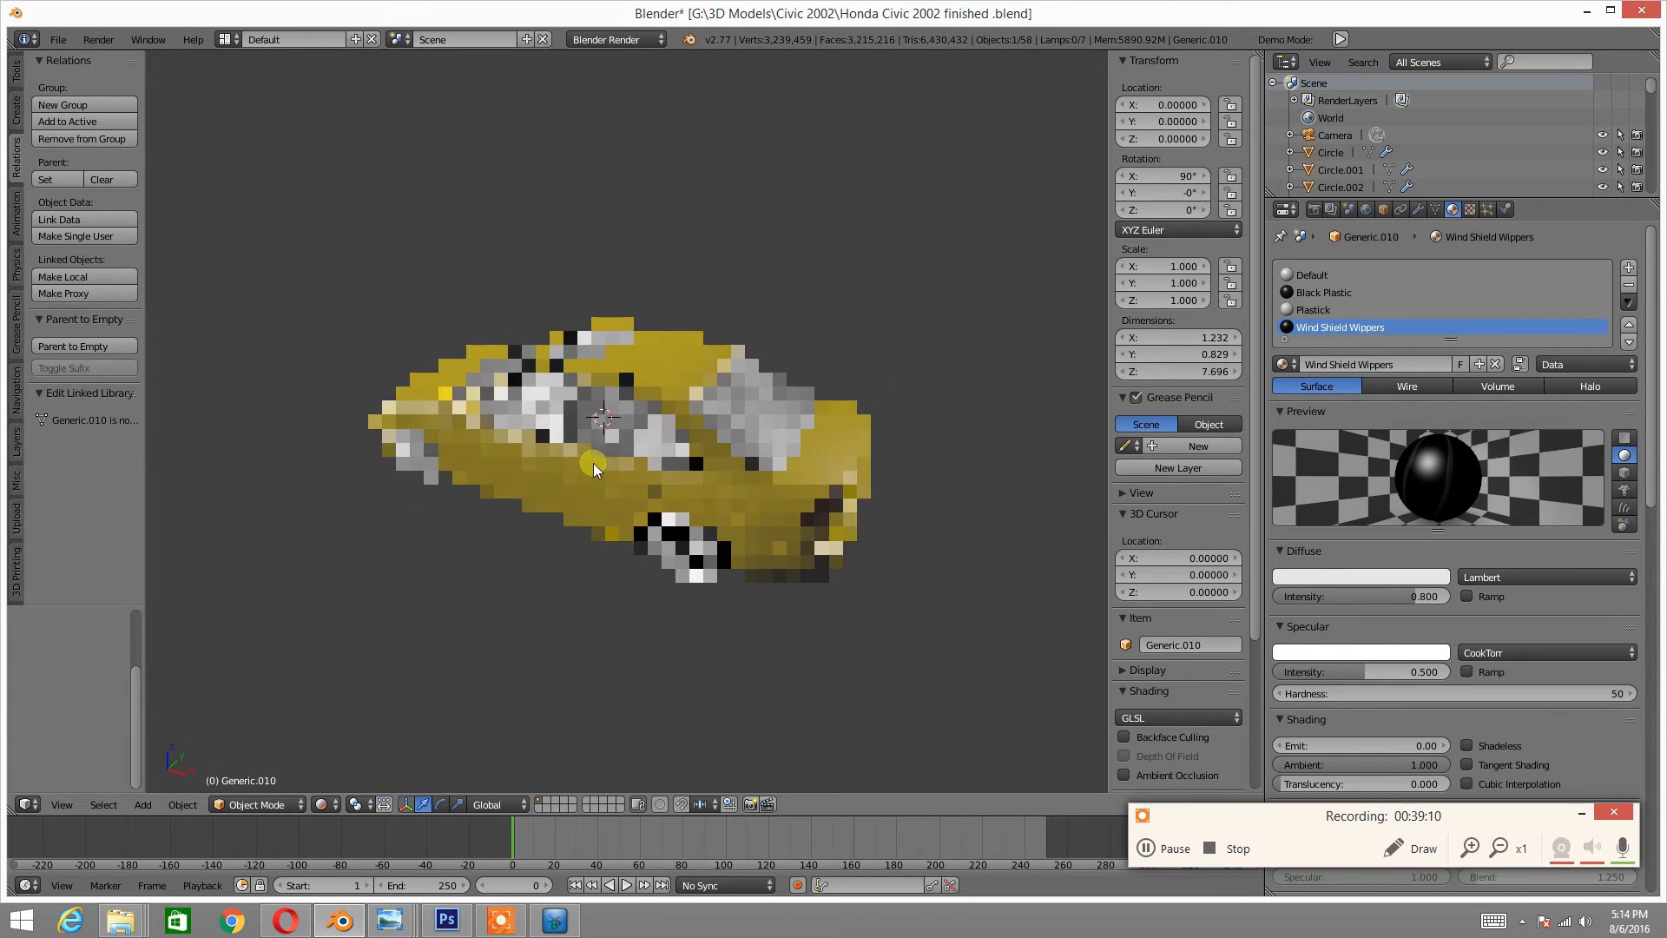
scroll(688, 456, "down", 1)
mouse_move(747, 445)
middle_mouse_down()
mouse_move(783, 440)
mouse_move(681, 484)
middle_mouse_up()
scroll(679, 485, "up", 4)
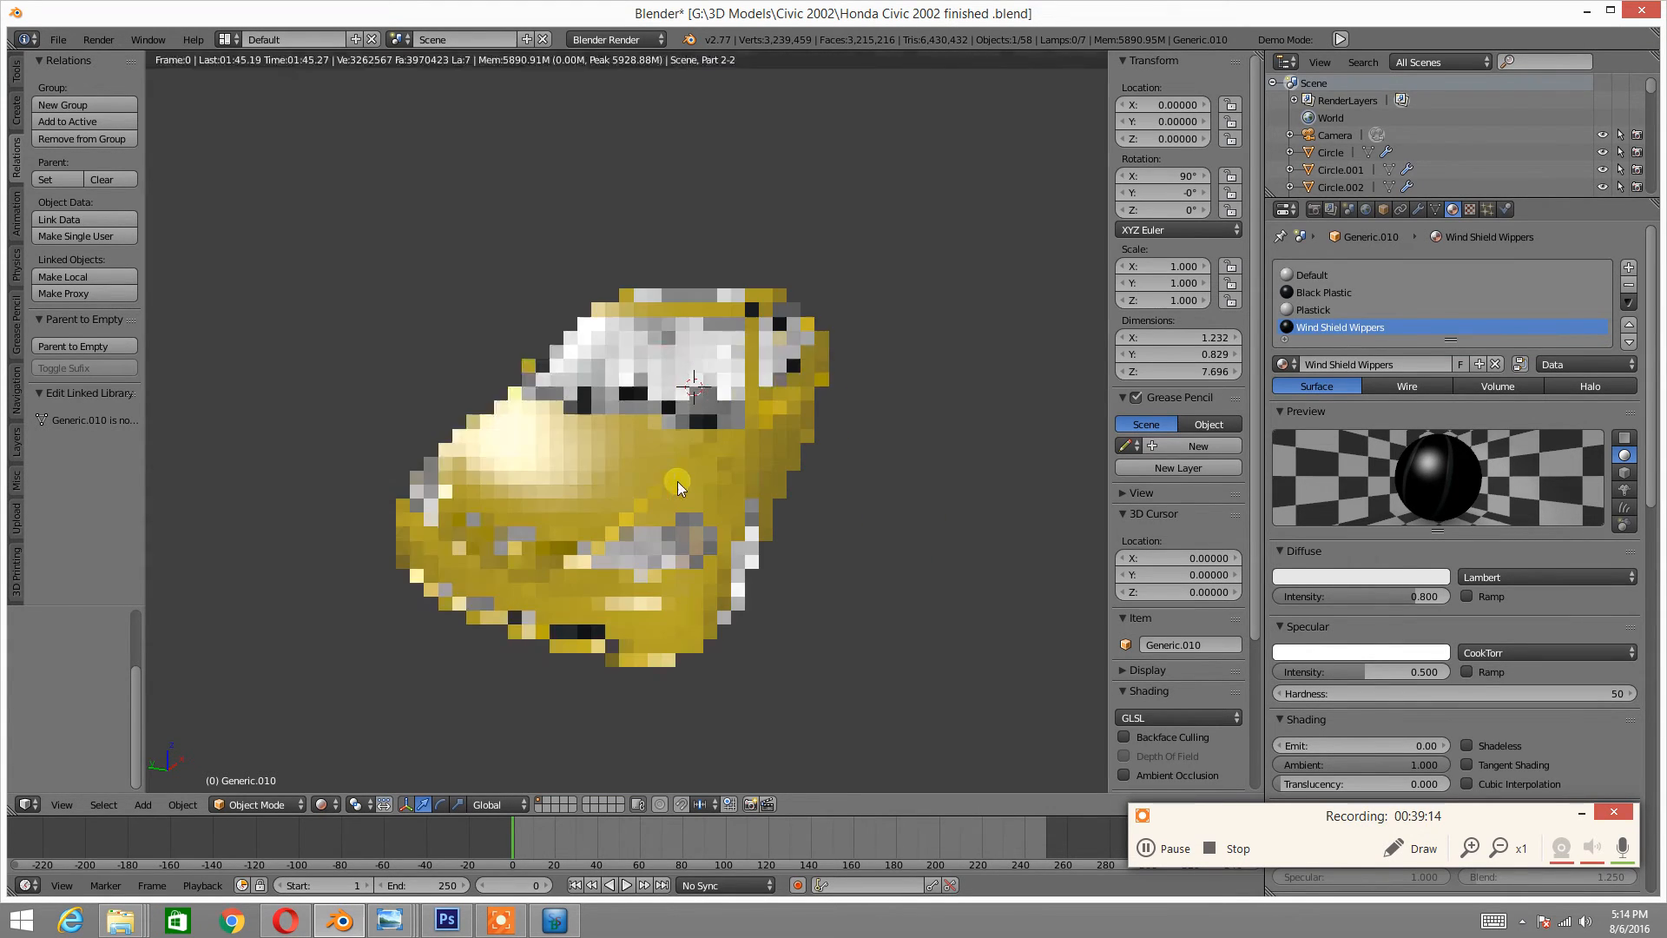
scroll(677, 481, "up", 2)
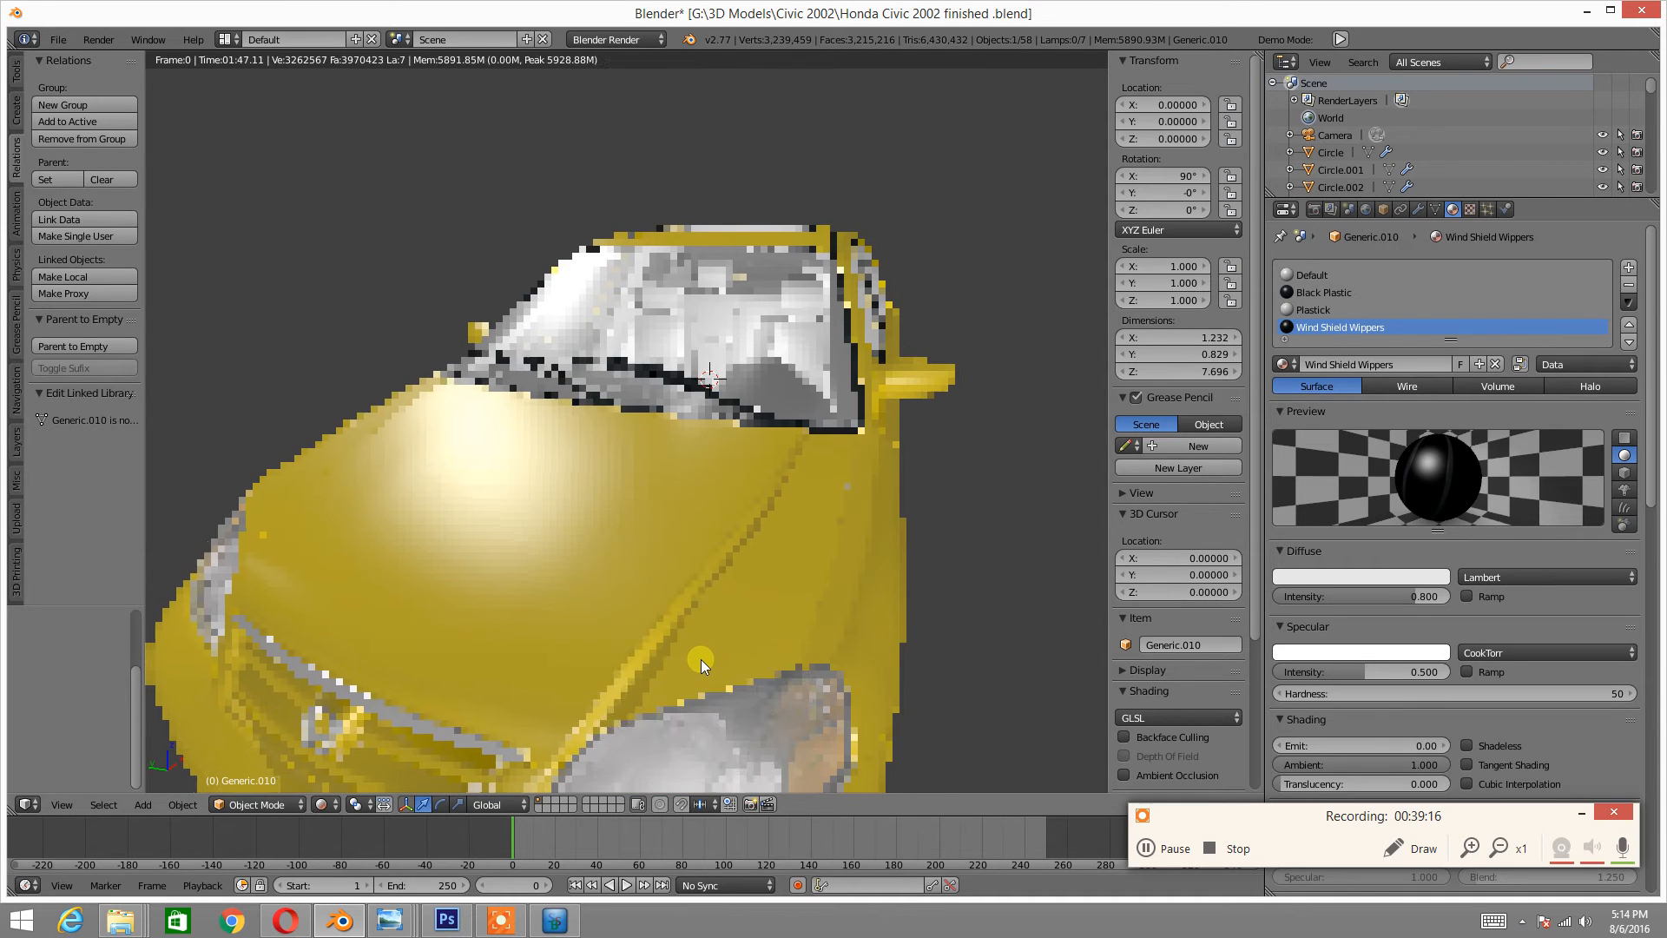
scroll(714, 641, "up", 1)
scroll(714, 641, "down", 3)
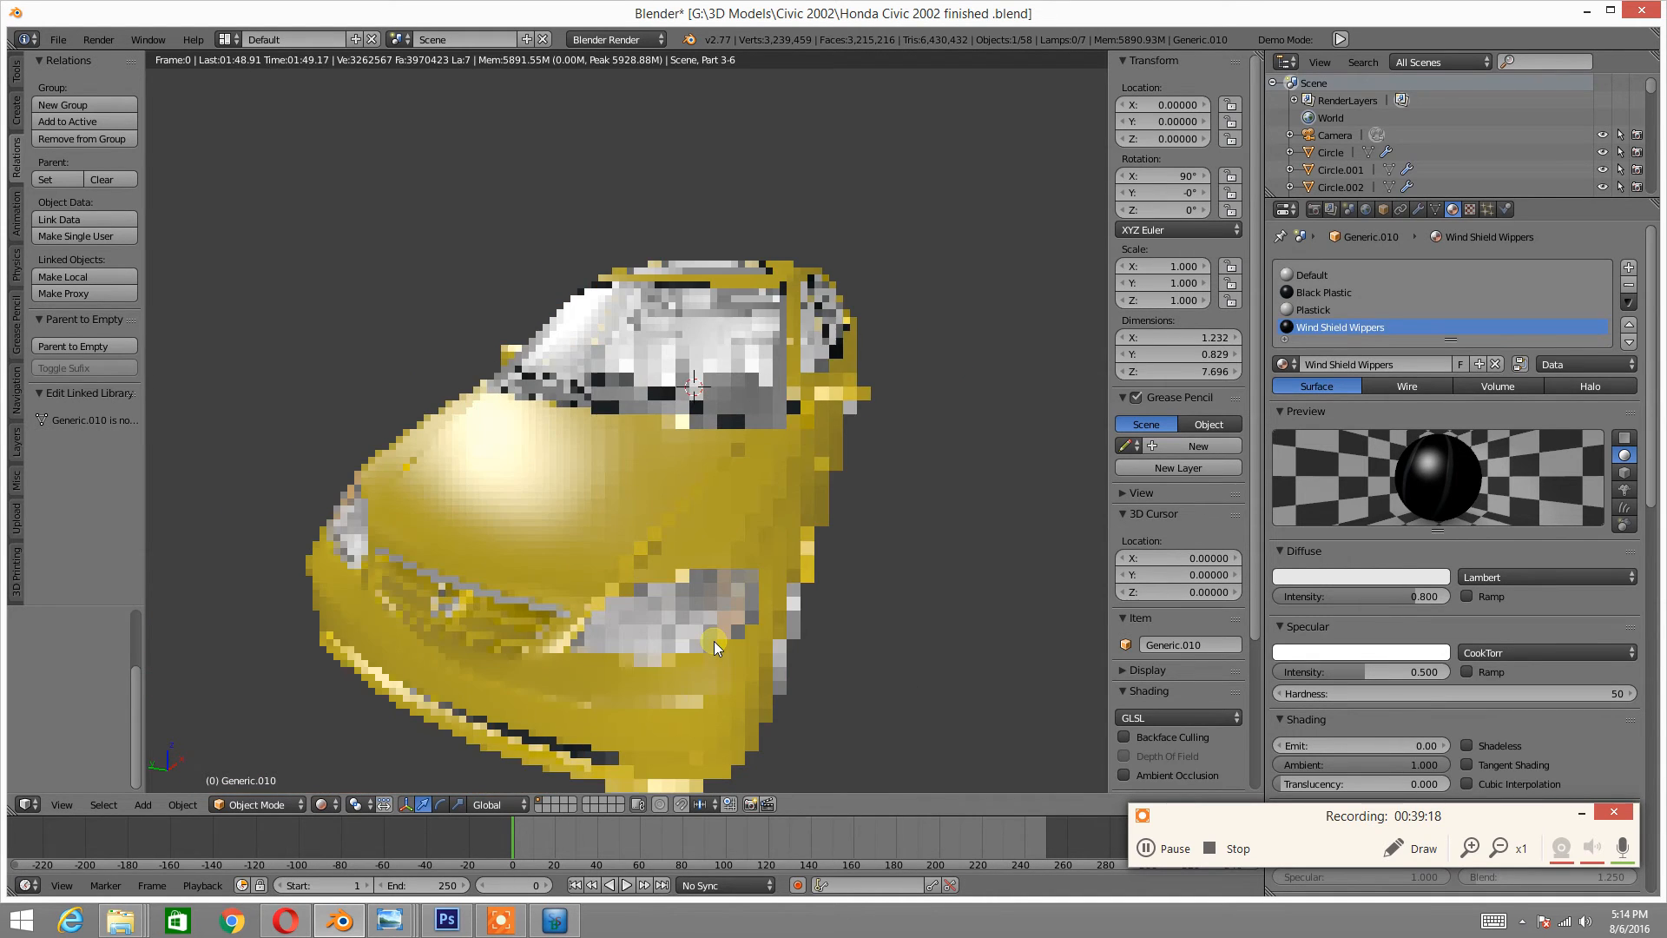
scroll(683, 651, "up", 4)
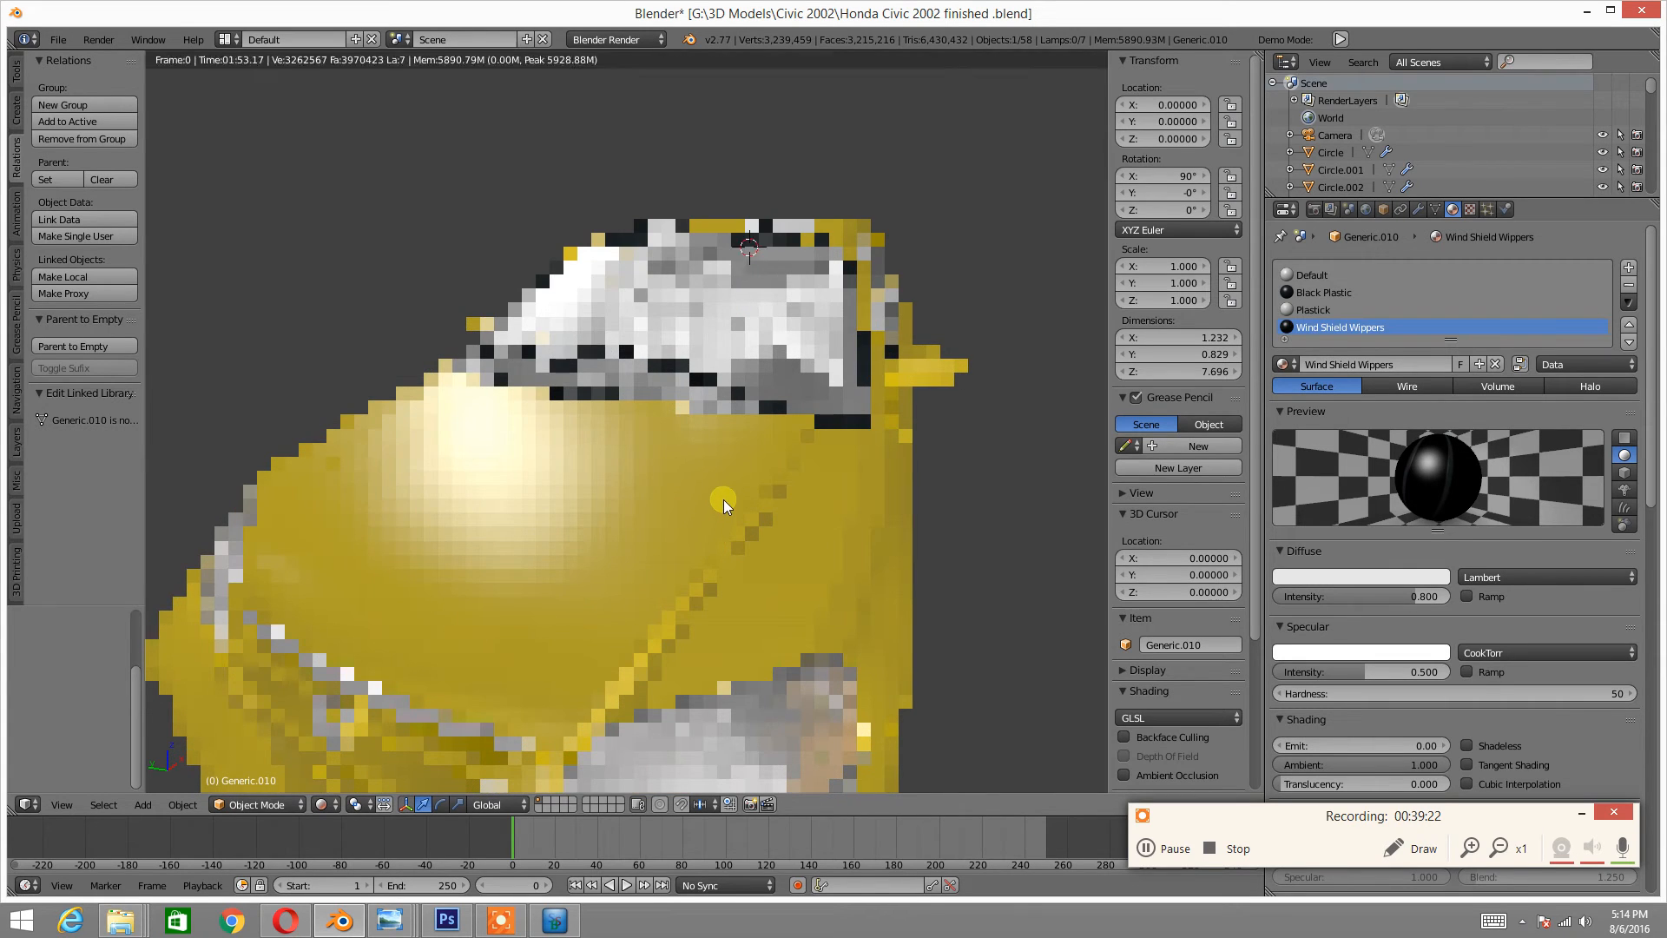
scroll(724, 494, "up", 3)
middle_click_drag(706, 493, 695, 503)
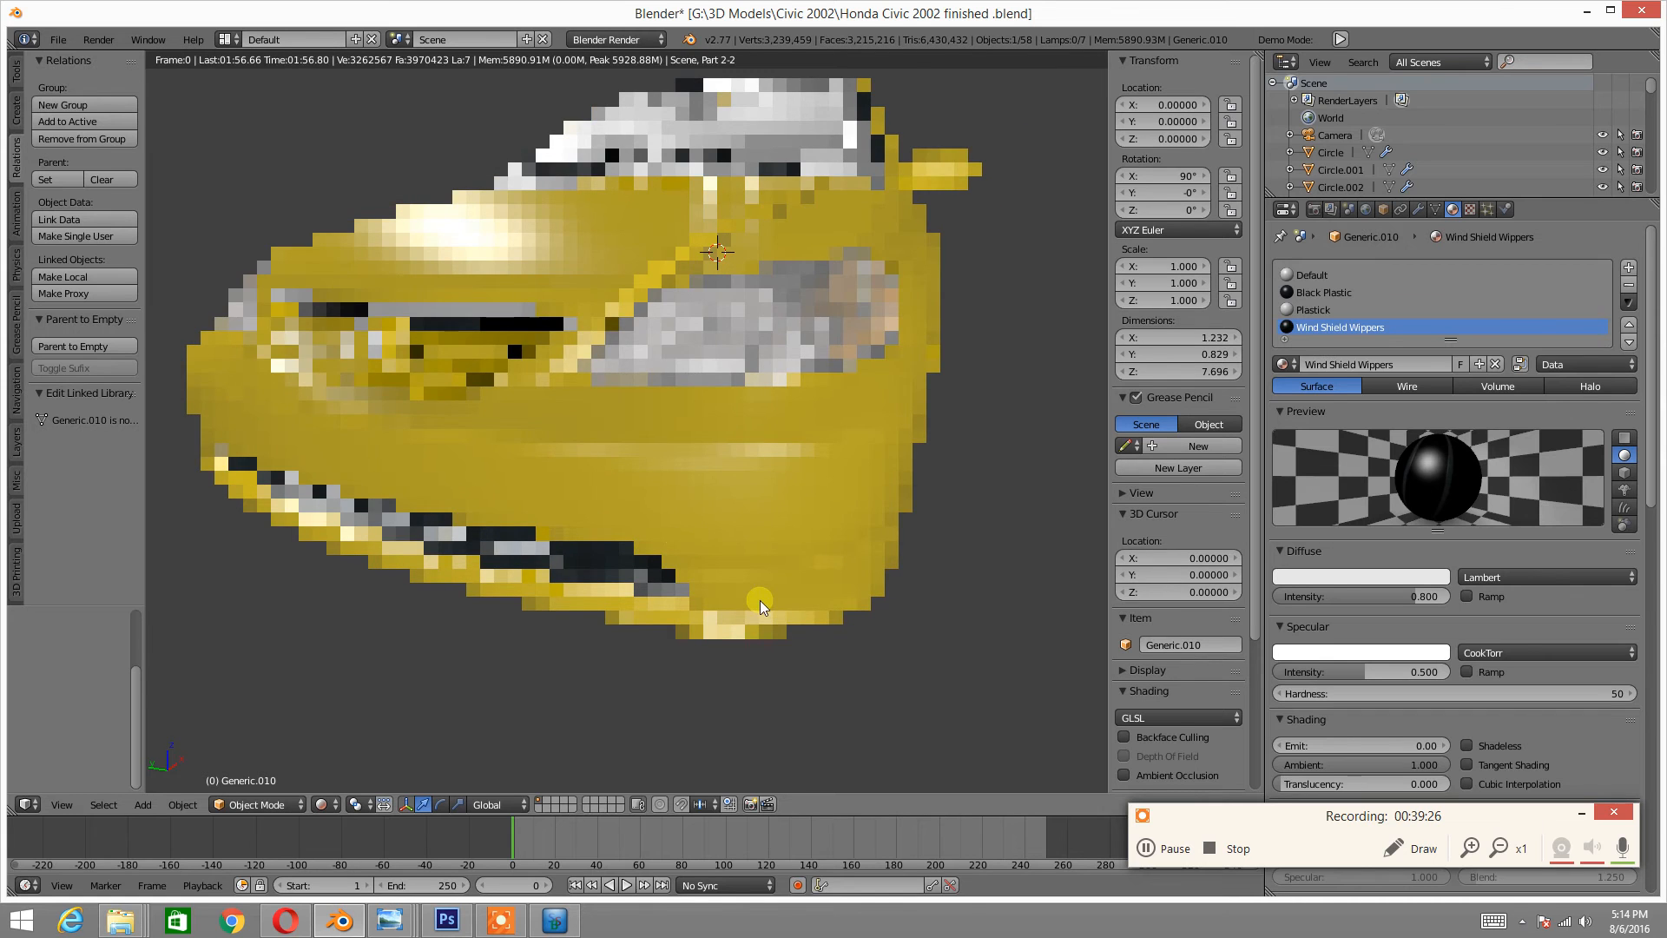